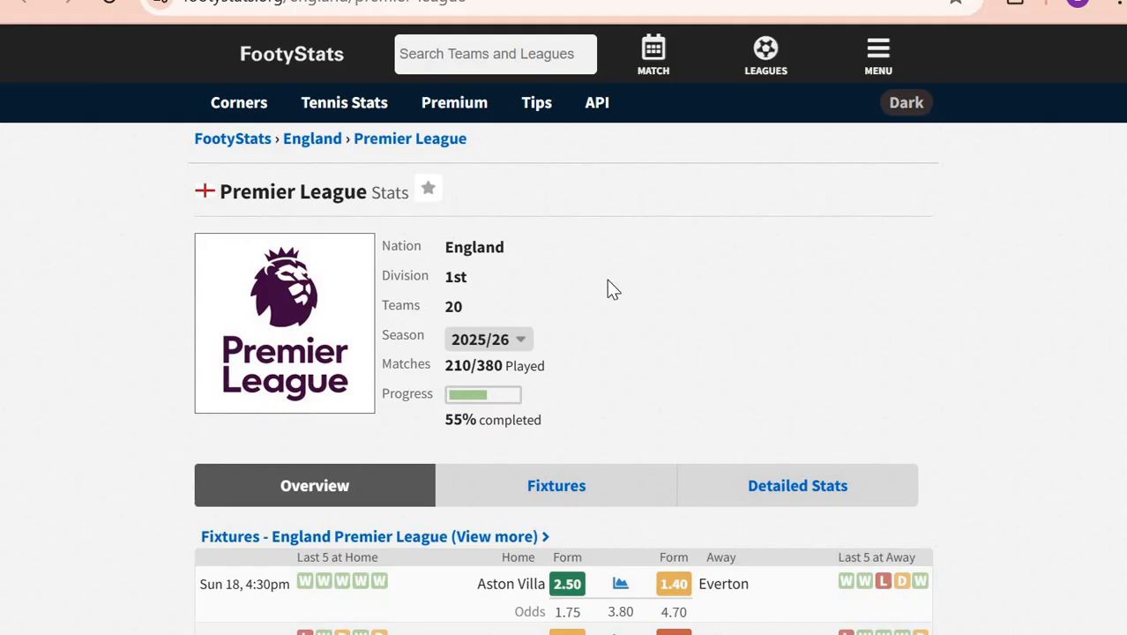
Step: Examine the 2025/26 Premier League statistics, including the goal heatmap, win and draw percentages and over/under table
scroll(607, 290, down, 3)
scroll(607, 290, up, 3)
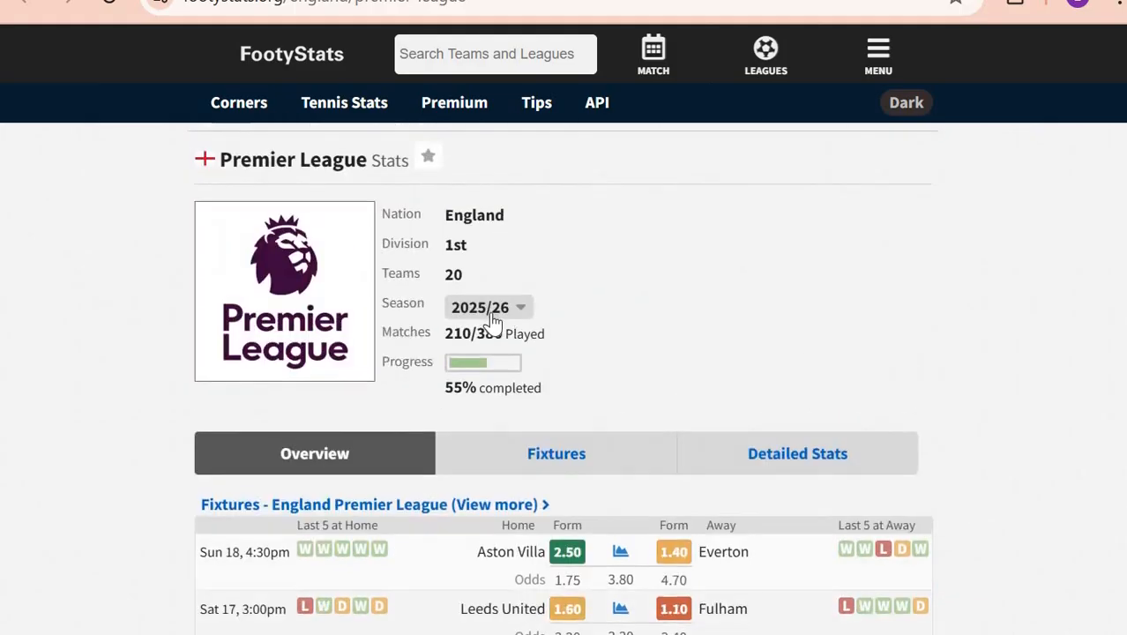
click(490, 311)
scroll(693, 280, down, 20)
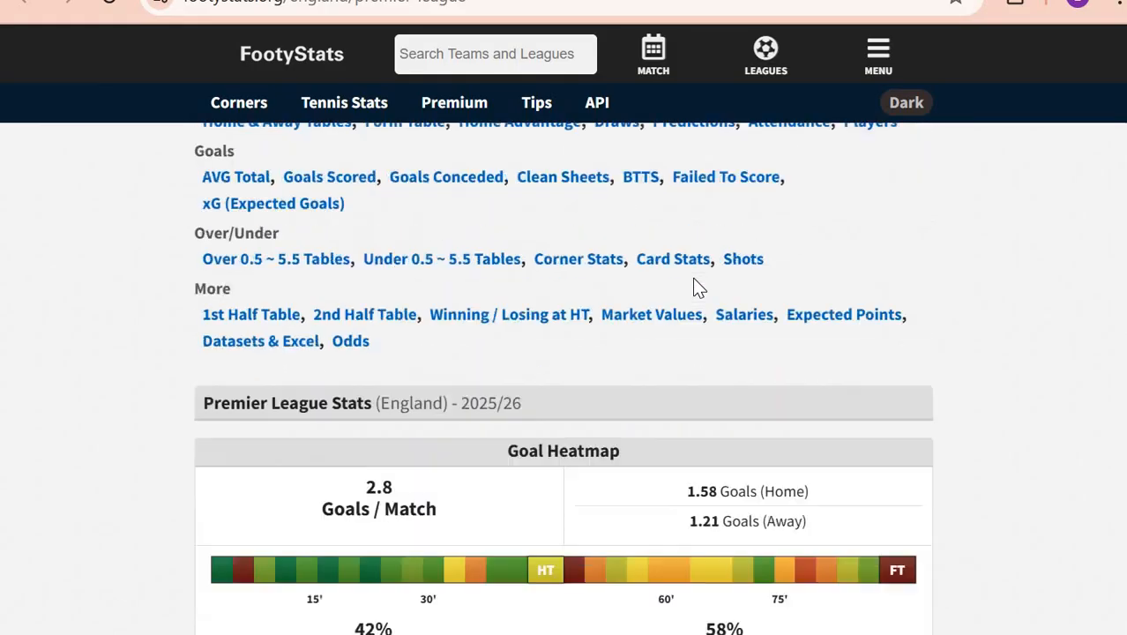
scroll(693, 287, down, 7)
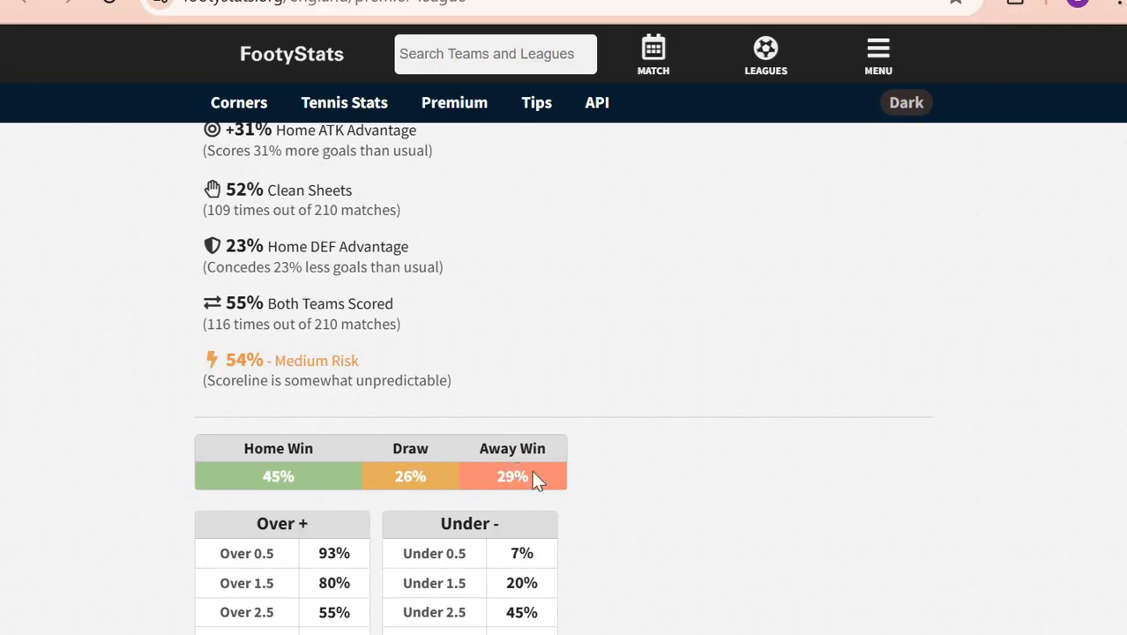
scroll(601, 313, up, 20)
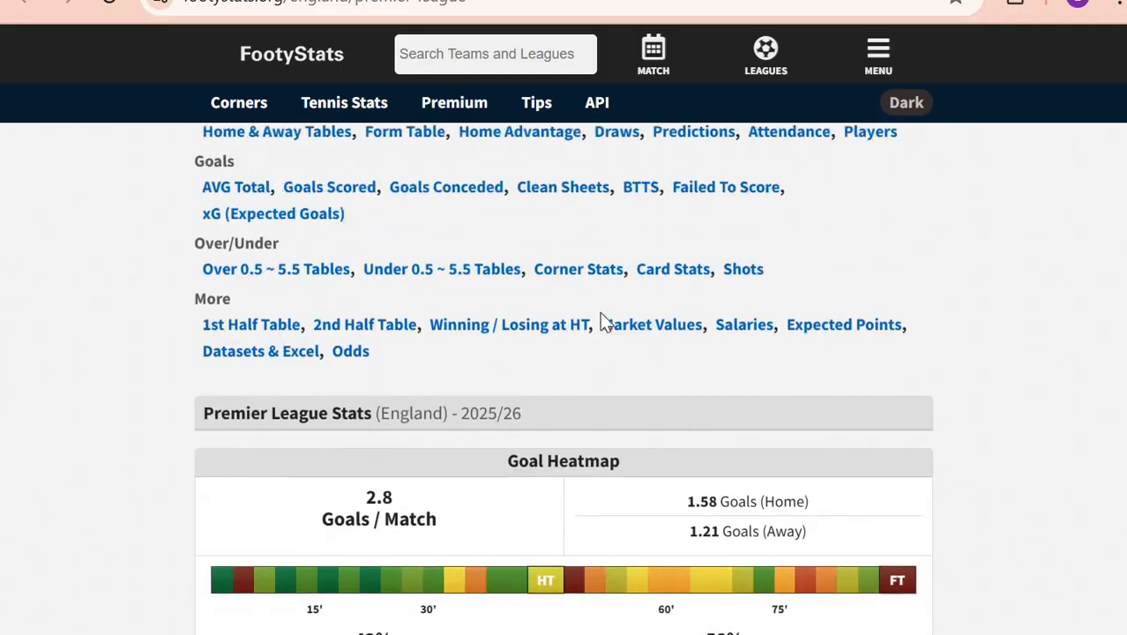
scroll(600, 312, up, 4)
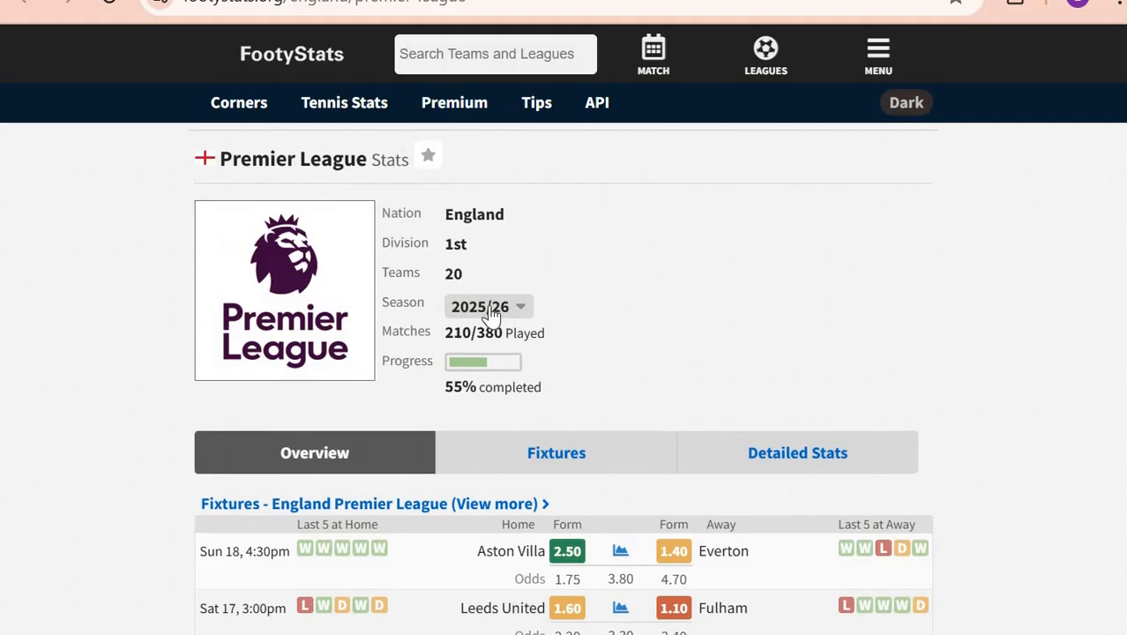
Step: Switch the Premier League page to the 2024/25 season and review that season's statistics
click(487, 307)
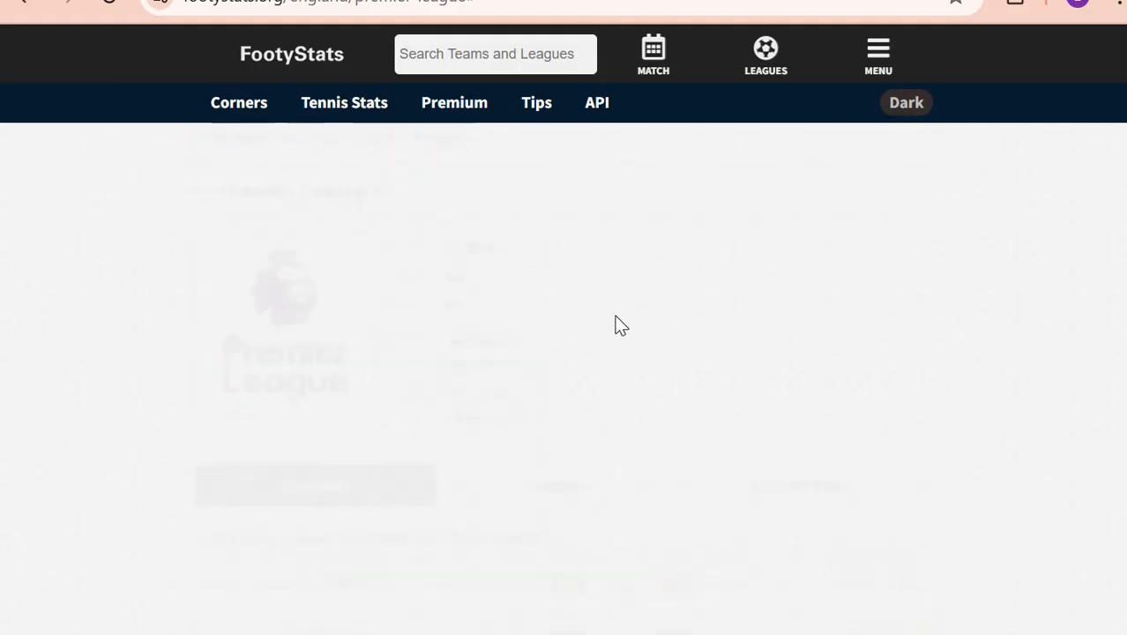
scroll(617, 323, down, 10)
scroll(616, 323, down, 15)
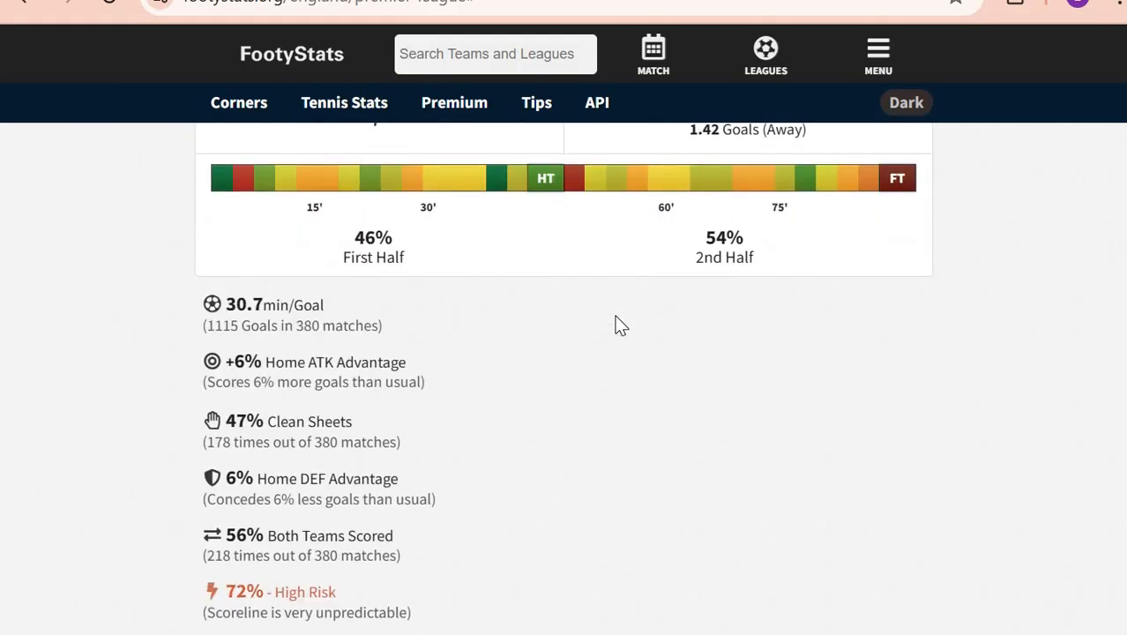
scroll(574, 320, up, 15)
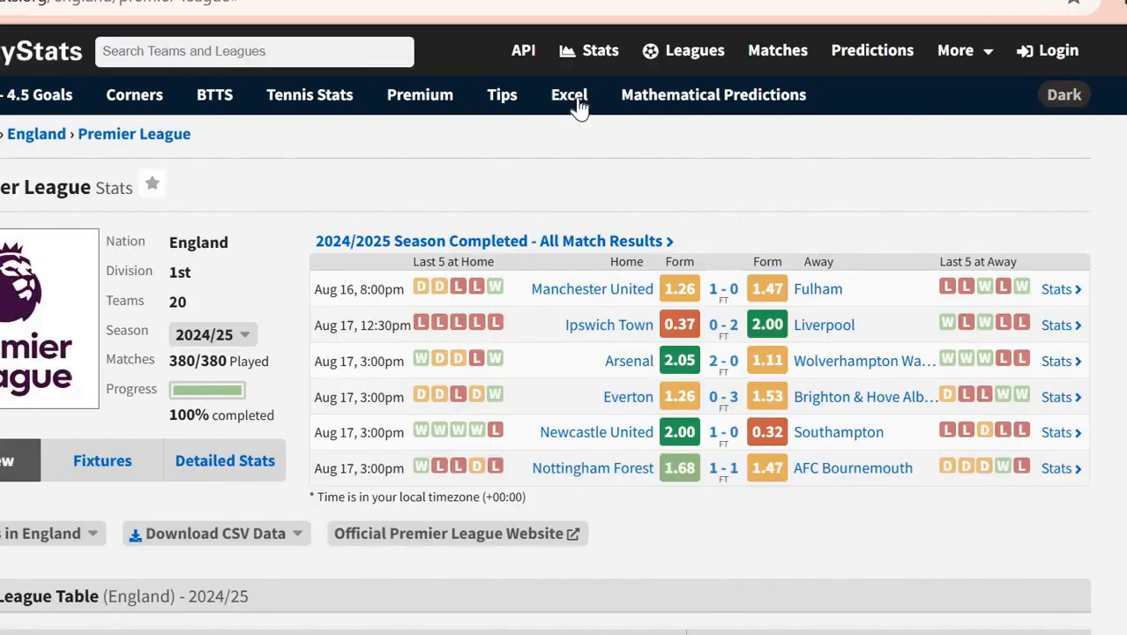
Step: Open the Bundesliga page from the popular leagues and review its win, draw and goal statistics
mouse_move(705, 69)
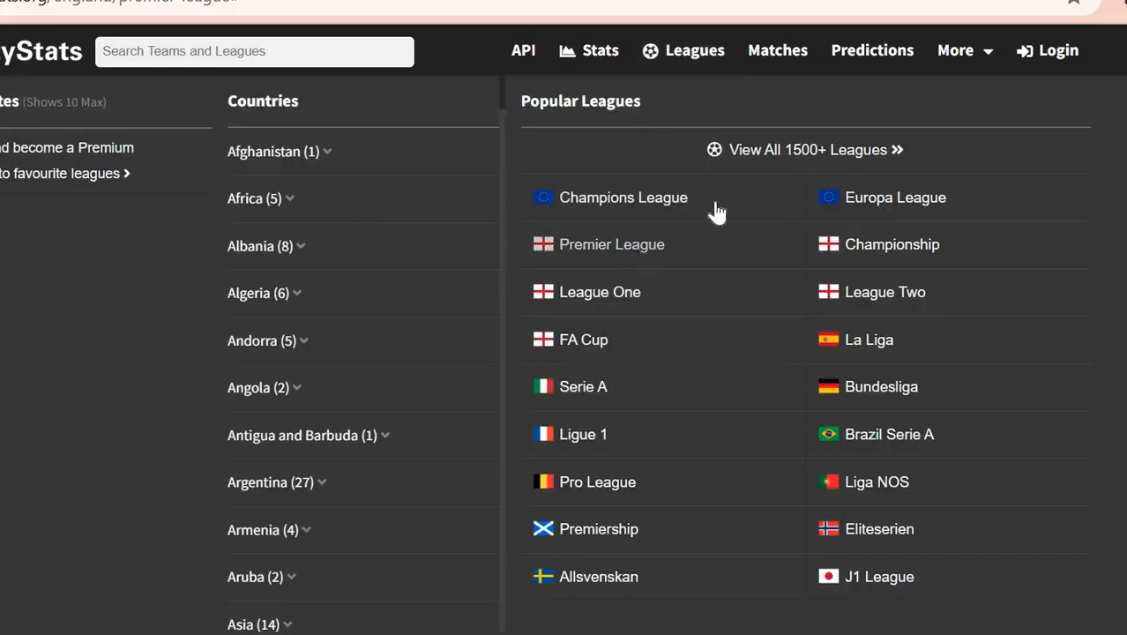
click(850, 386)
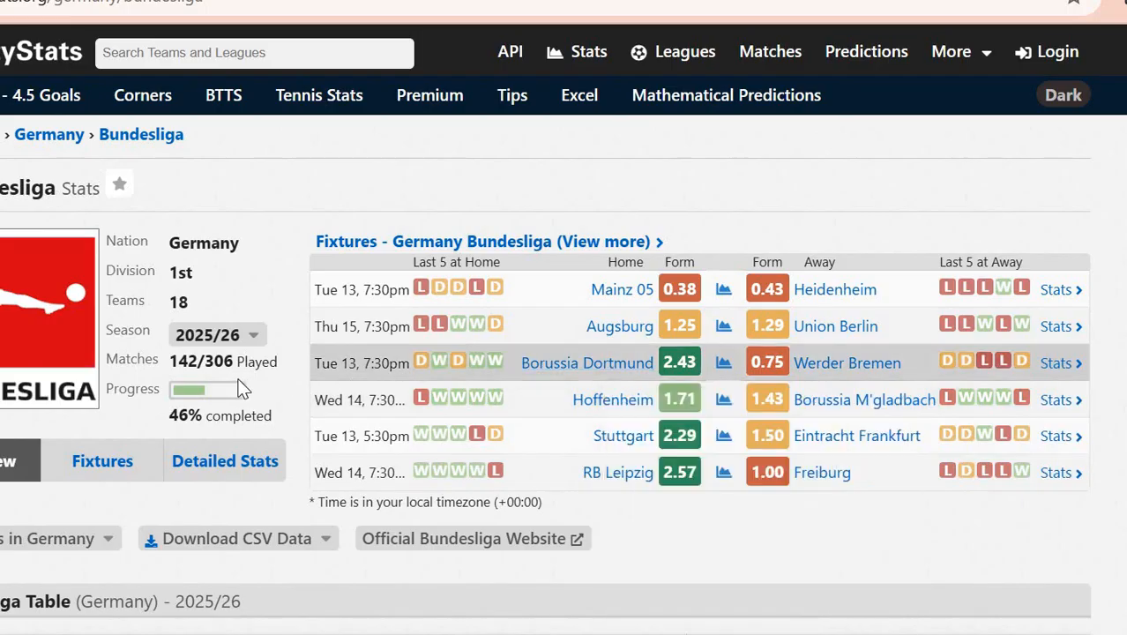
scroll(239, 382, down, 15)
scroll(244, 388, up, 1)
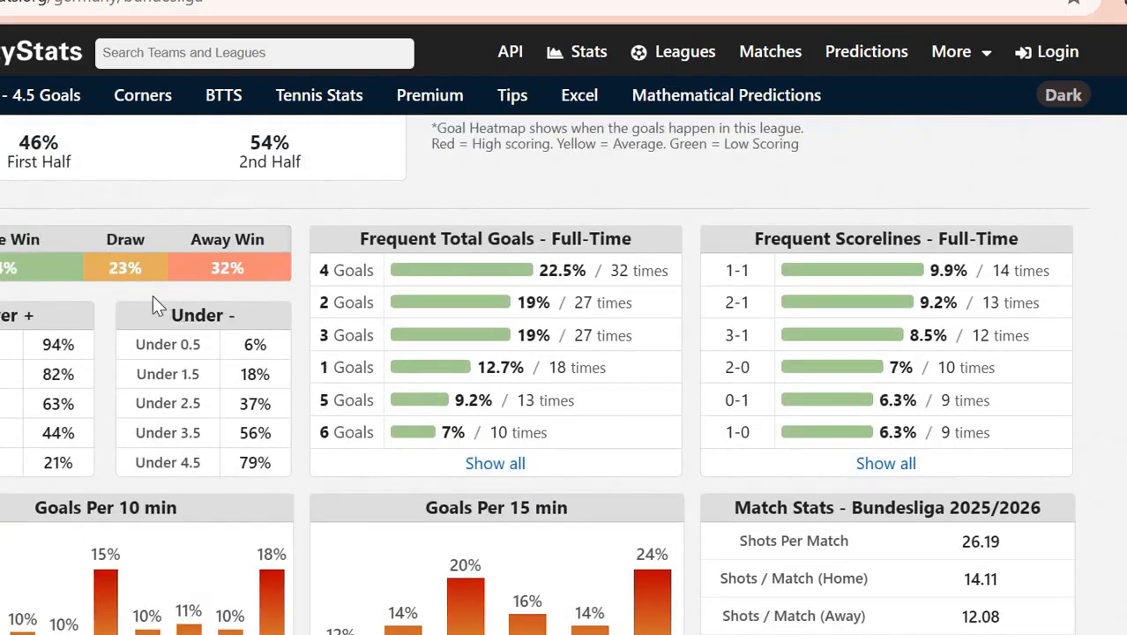
scroll(153, 295, up, 14)
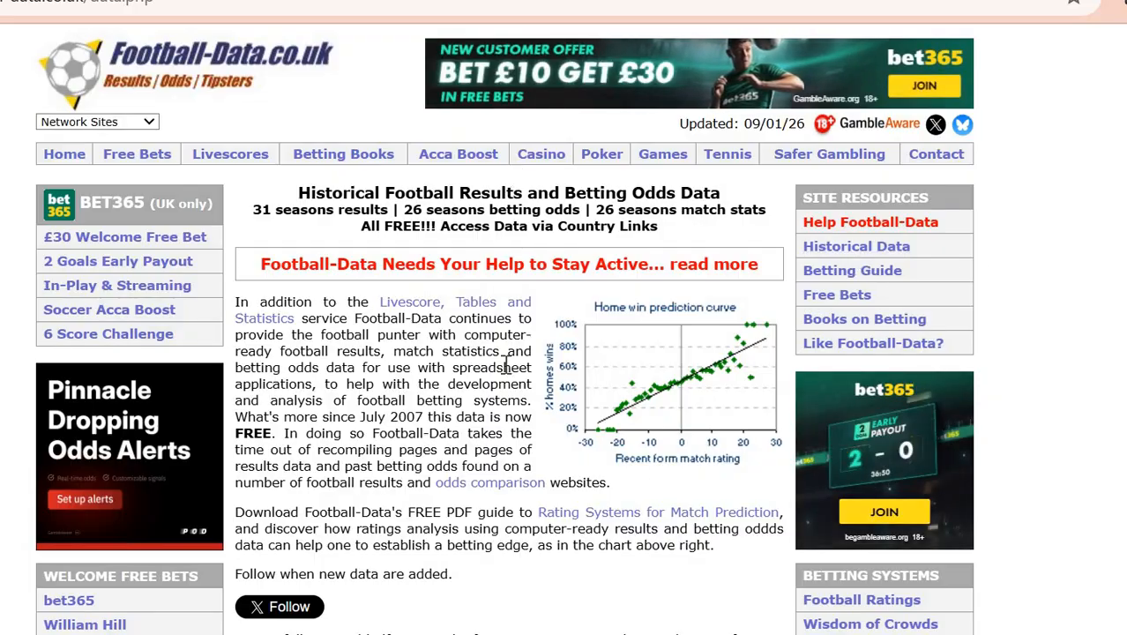
Step: On Football-Data.co.uk, open the England results and download the Premier League data file for season 2024/2025
scroll(508, 367, down, 11)
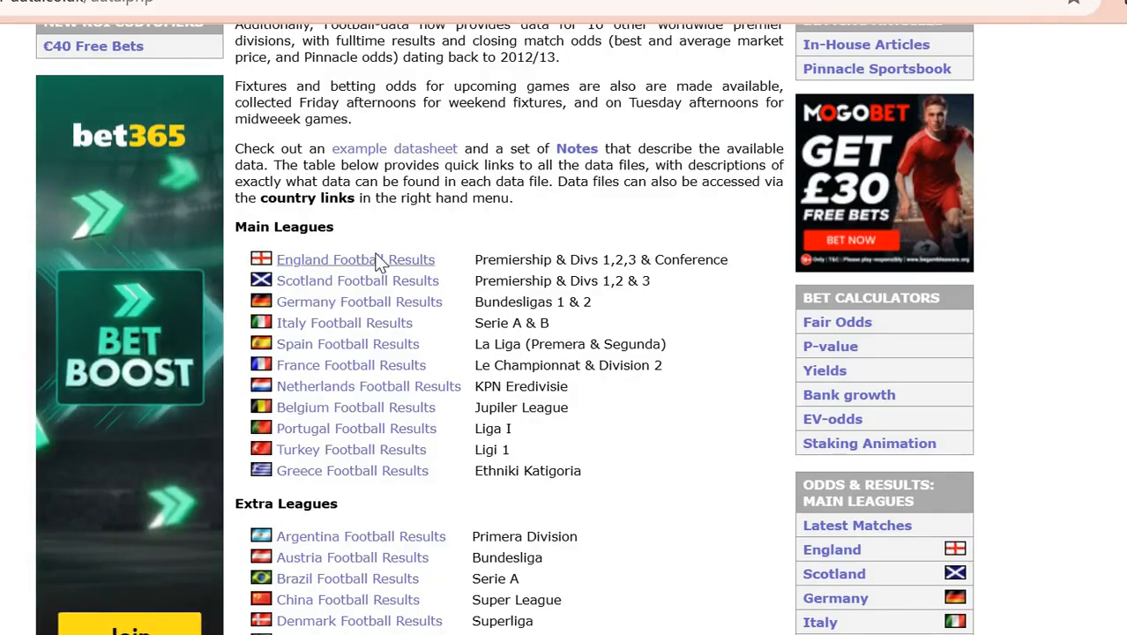
click(378, 261)
scroll(372, 304, down, 3)
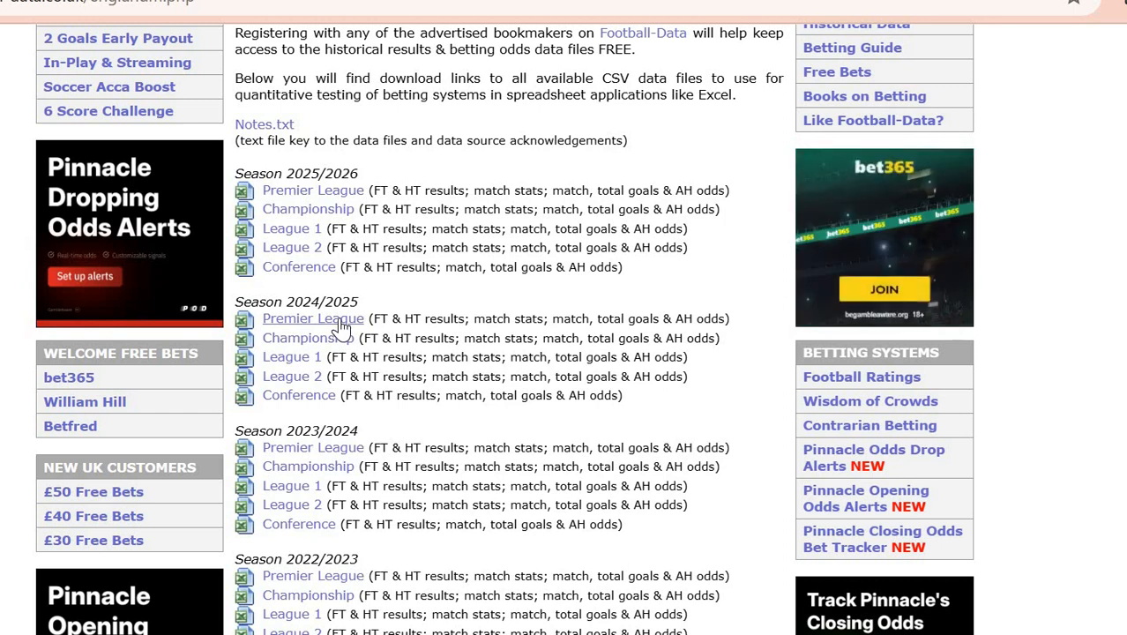
click(342, 328)
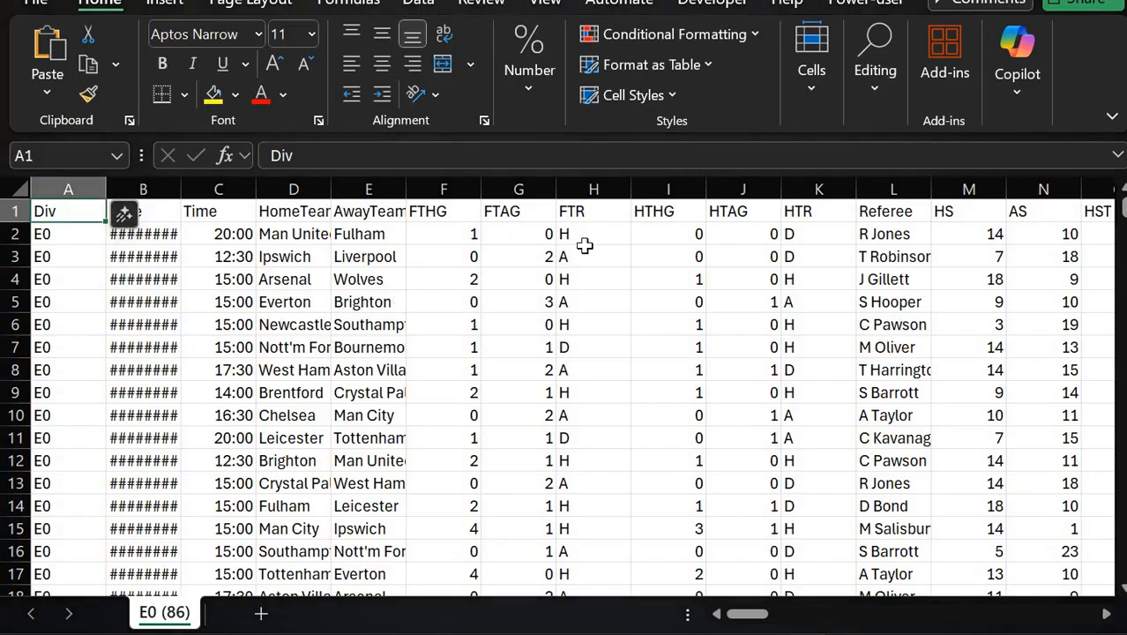
Step: In the downloaded sheet in Excel, delete all columns from HTHG through the last data column
click(585, 247)
key(Up)
key(Right)
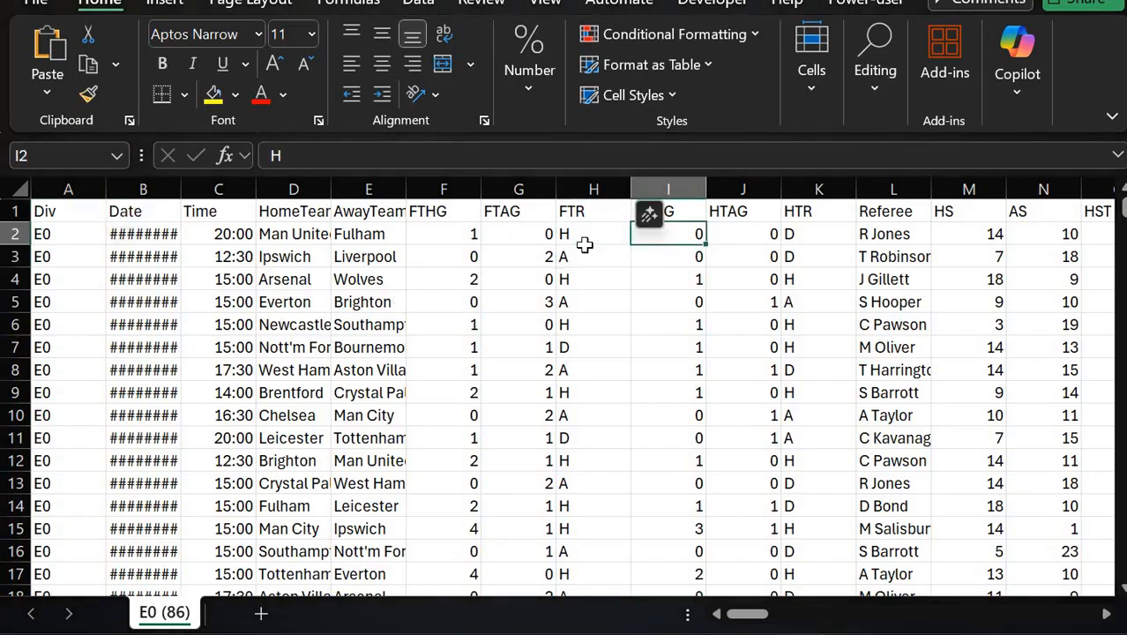
key(Left)
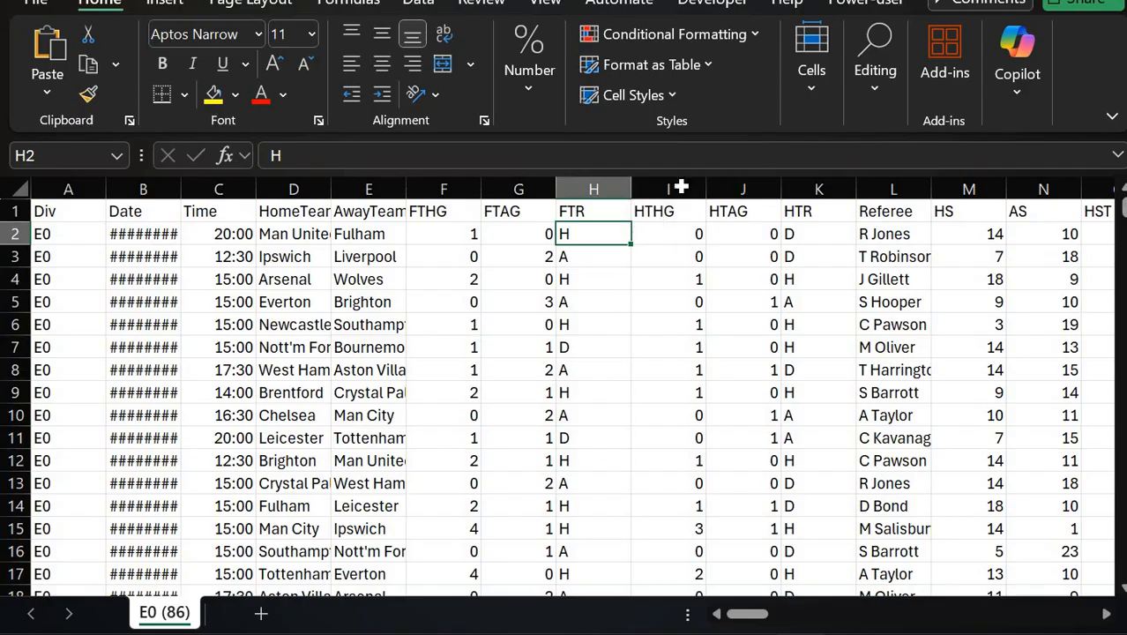
click(681, 185)
key(ctrl+shift+Right)
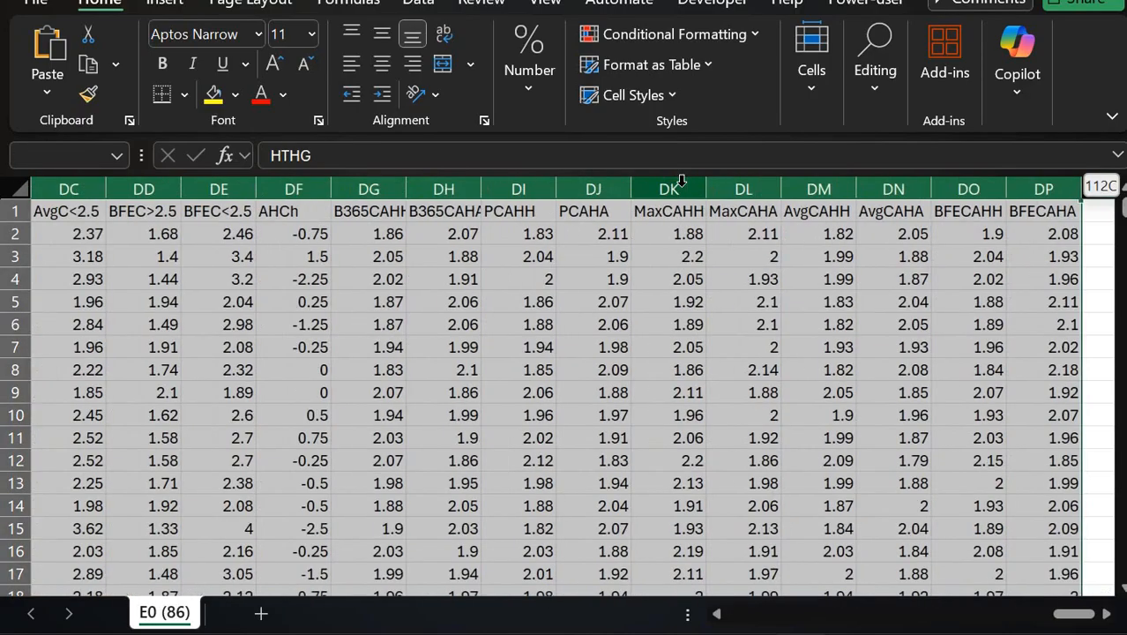
key(Delete)
key(Left)
key(Left)
key(Left)
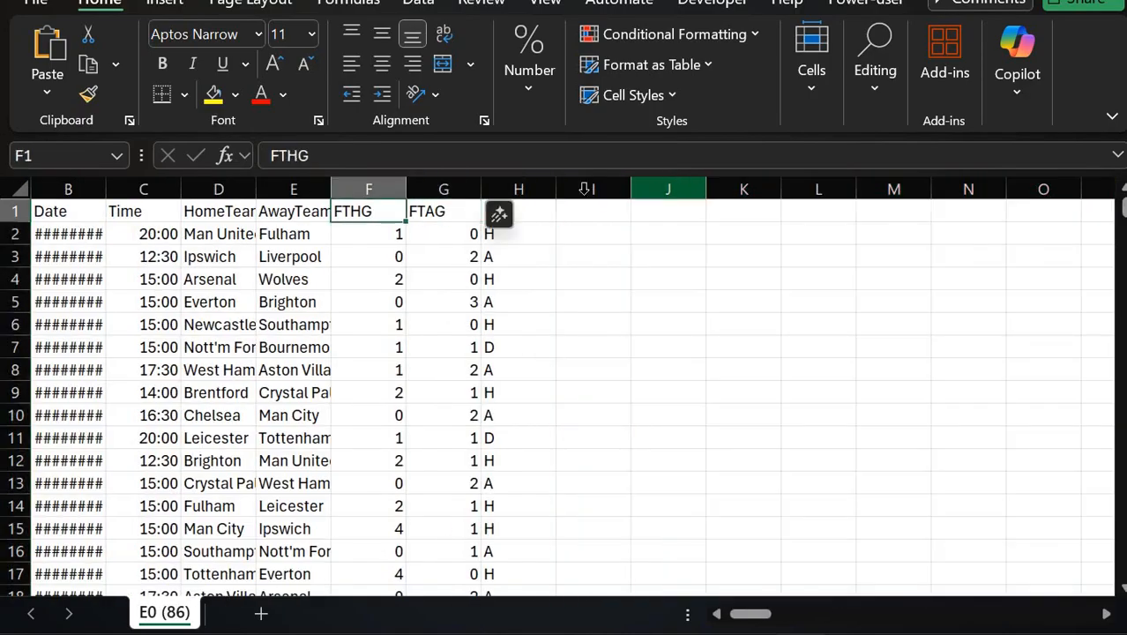
Step: Autofit the column widths of the whole sheet
click(19, 189)
key(alt+h)
key(o)
key(i)
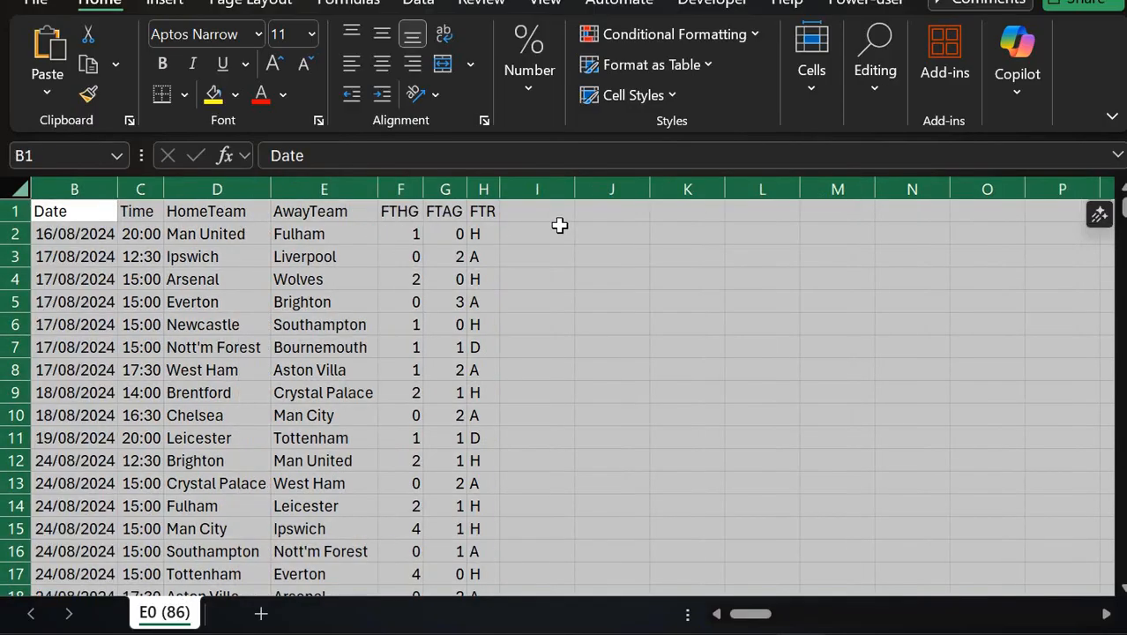
click(559, 226)
Step: In J1, list the distinct full-time results from the FTR column with =UNIQUE(H2:H381)
click(622, 216)
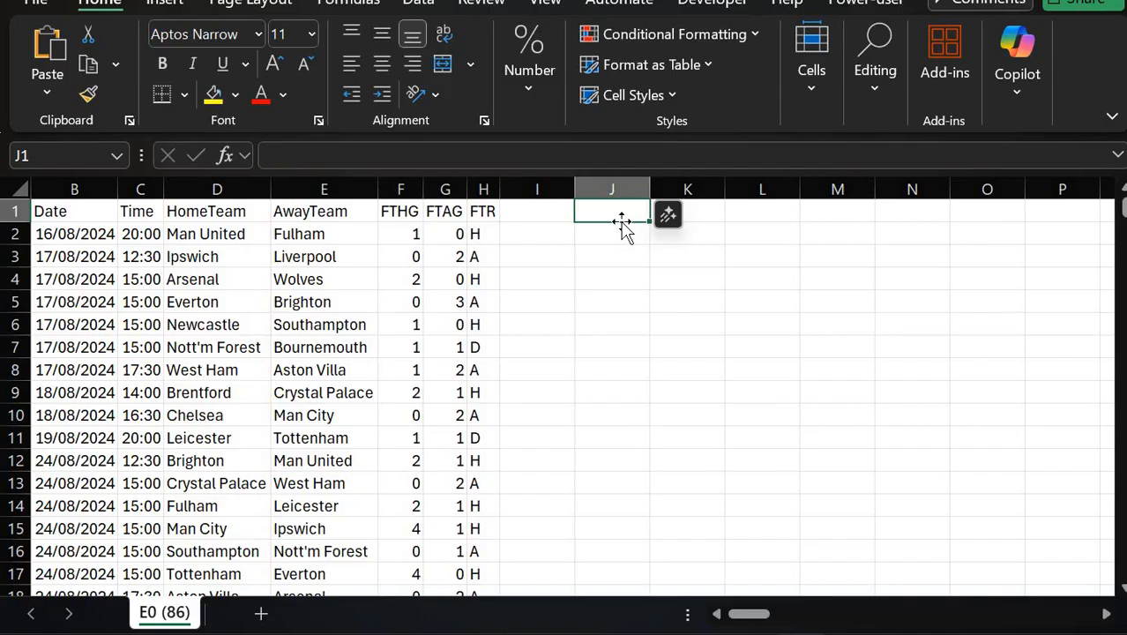
text(=unqi)
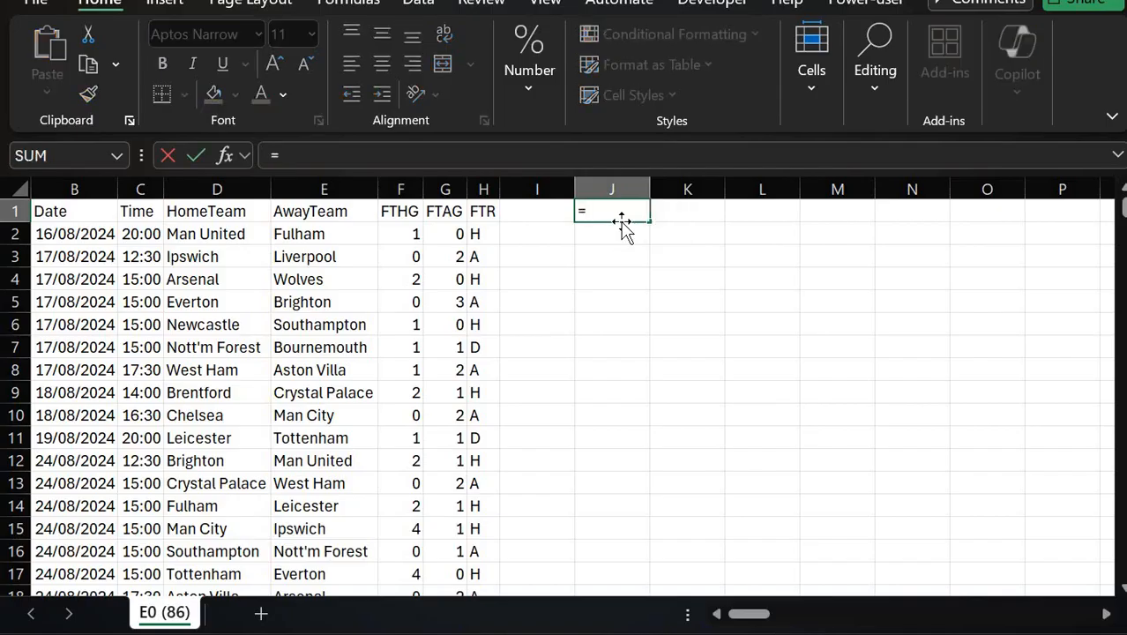
key(BackSpace)
key(BackSpace)
key(BackSpace)
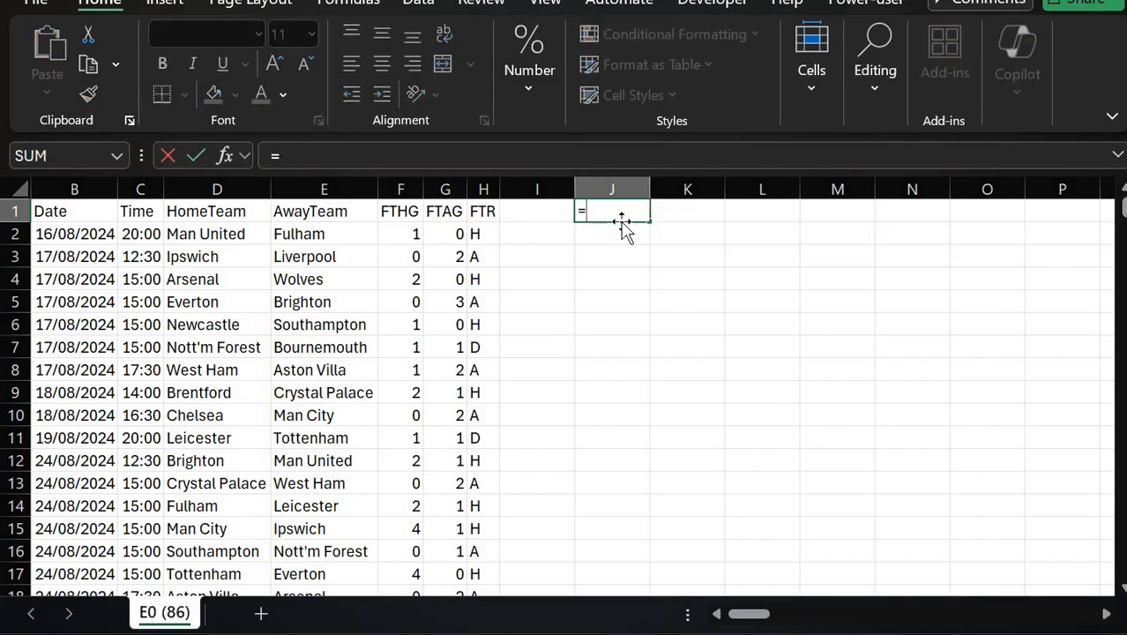
text(unique)
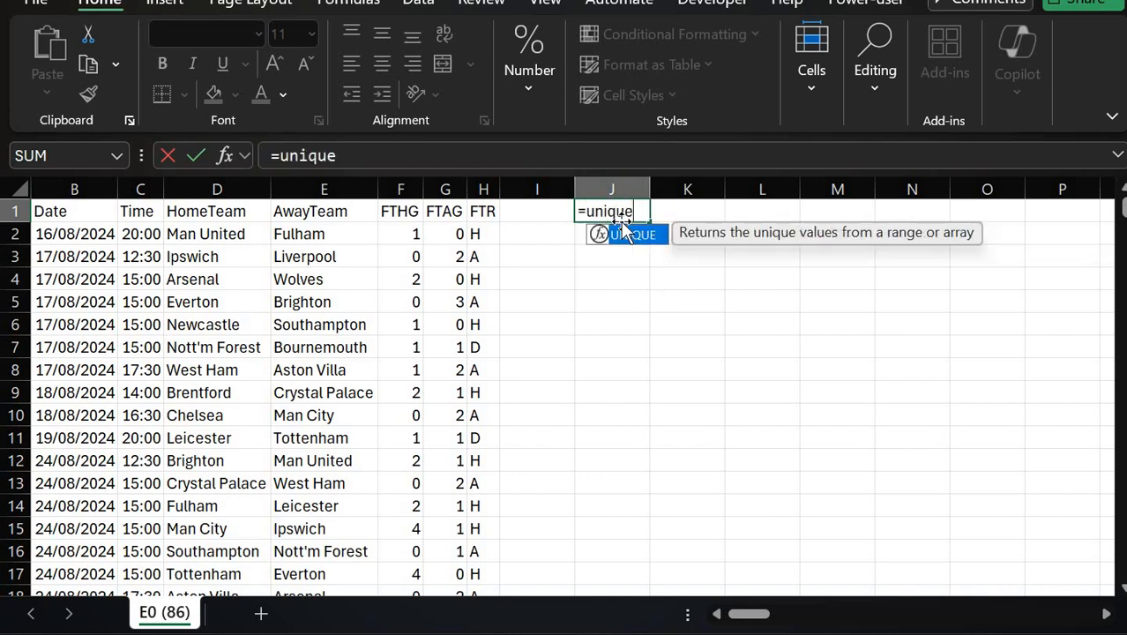
text(()
key(Left)
key(Left)
key(Down)
key(ctrl+shift+Down)
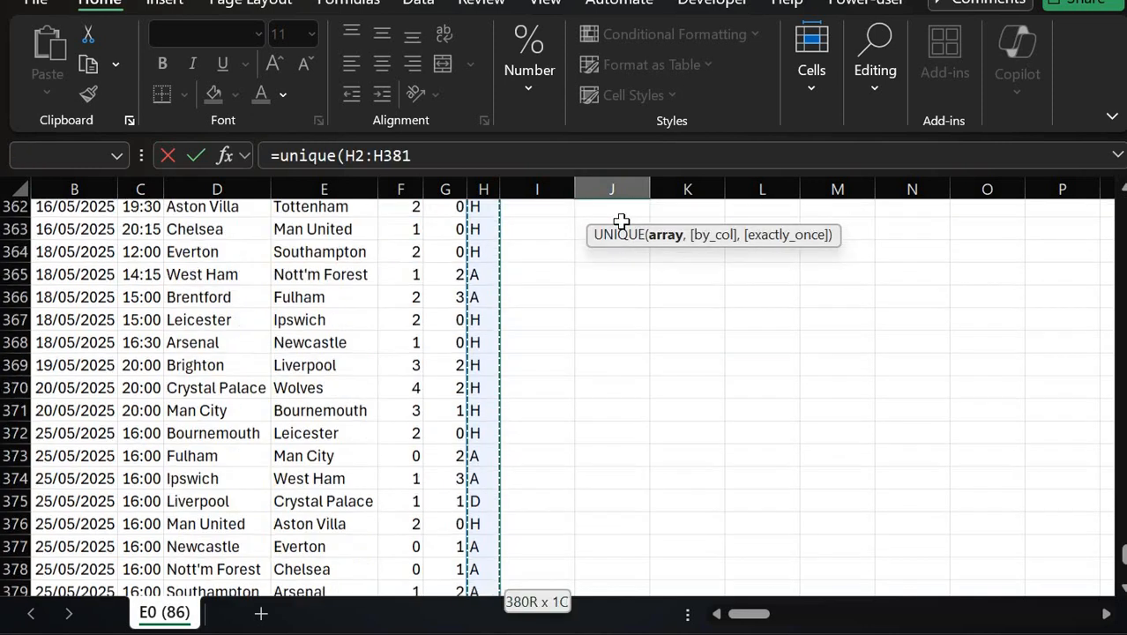
key(Return)
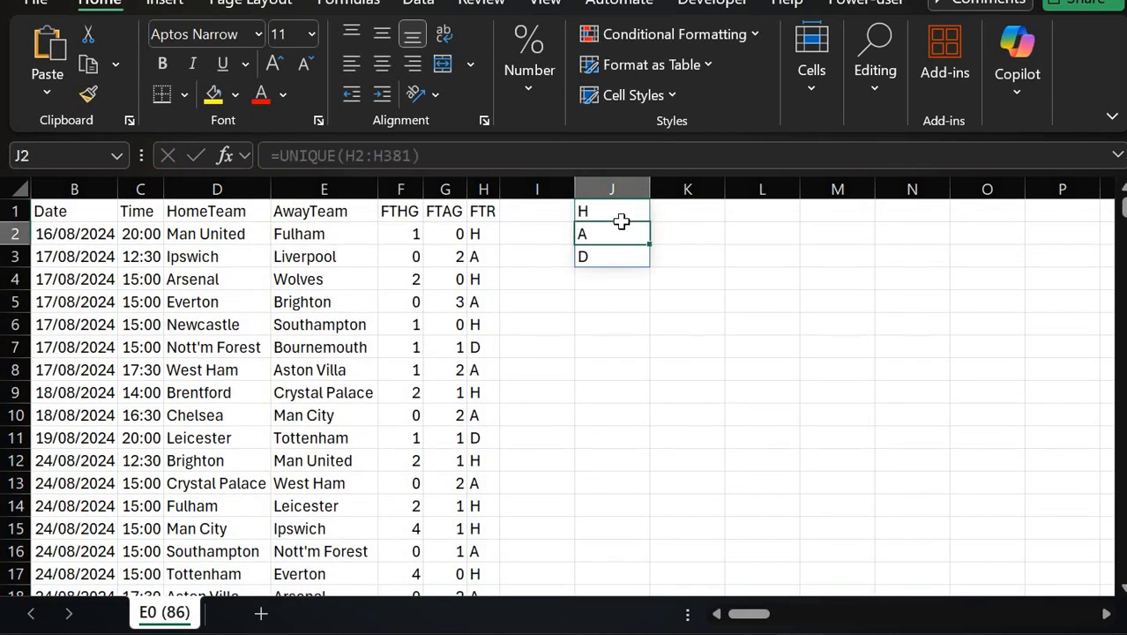
Step: Wrap the J1 formula in TRANSPOSE so the distinct results run across the row: =TRANSPOSE(UNIQUE(H2:H381))
key(Down)
key(Up)
key(Up)
key(Right)
key(Left)
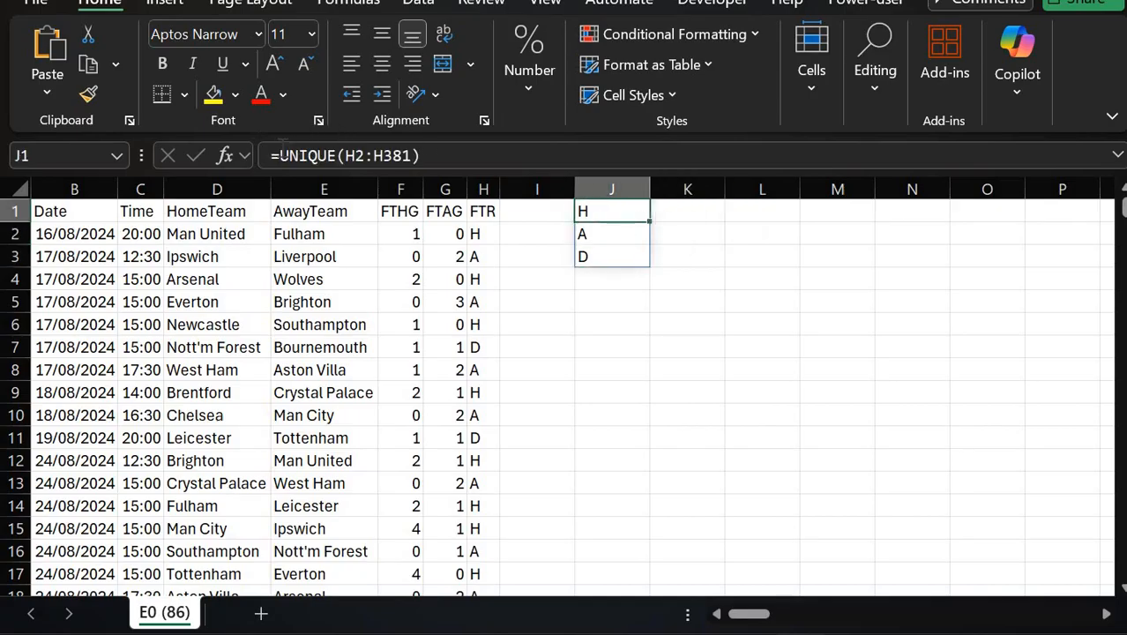
click(282, 155)
text(trasnpose()
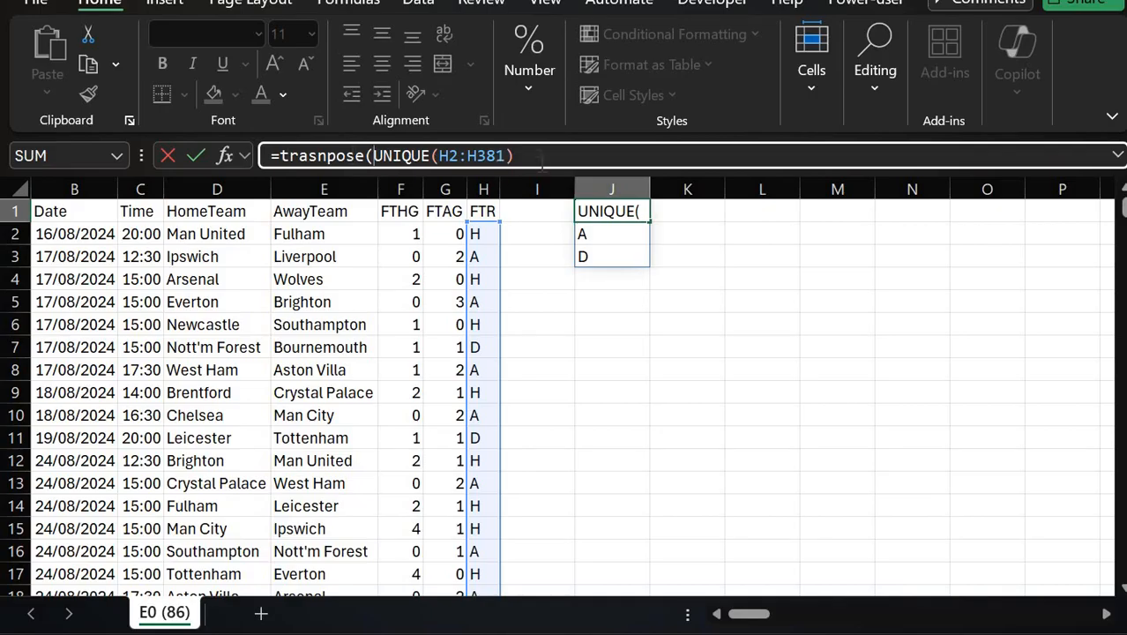
click(530, 156)
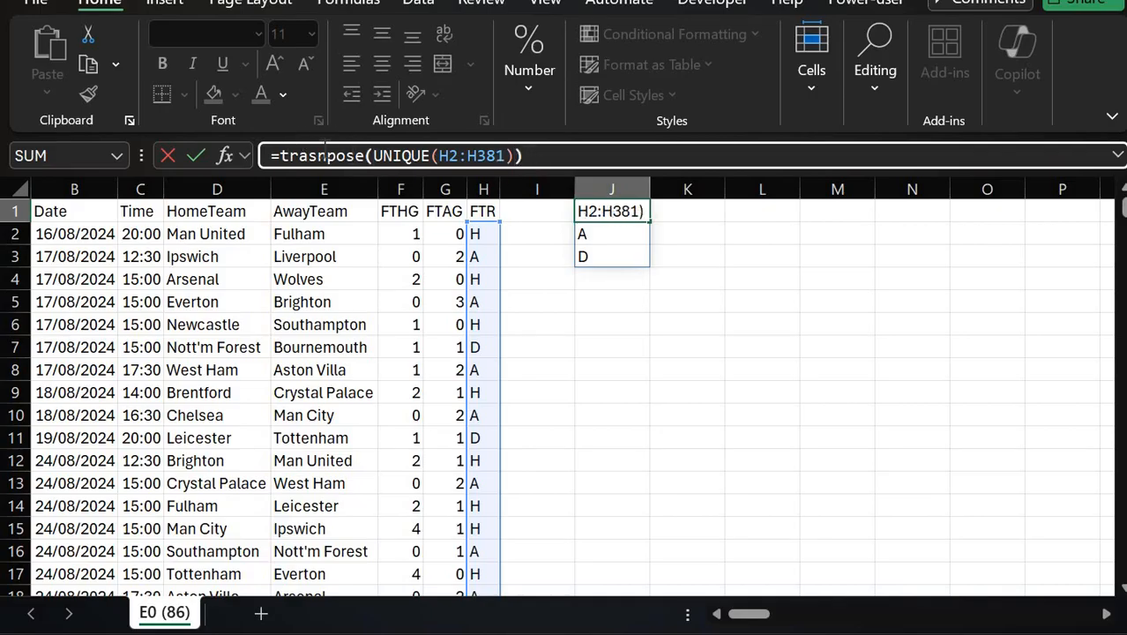
click(315, 156)
key(BackSpace)
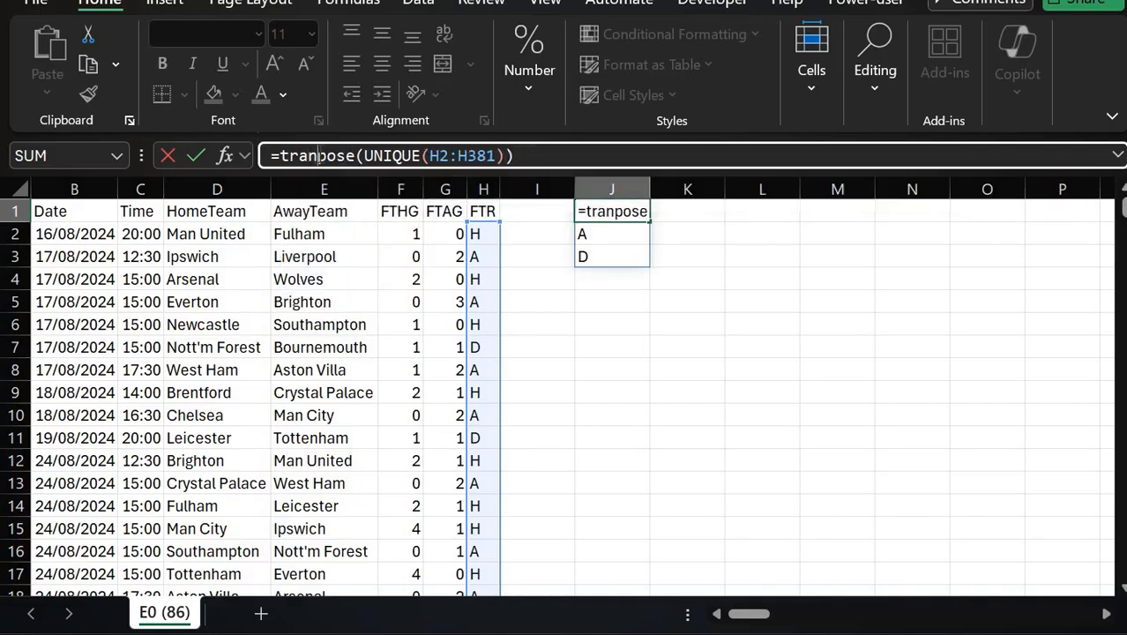
text(s)
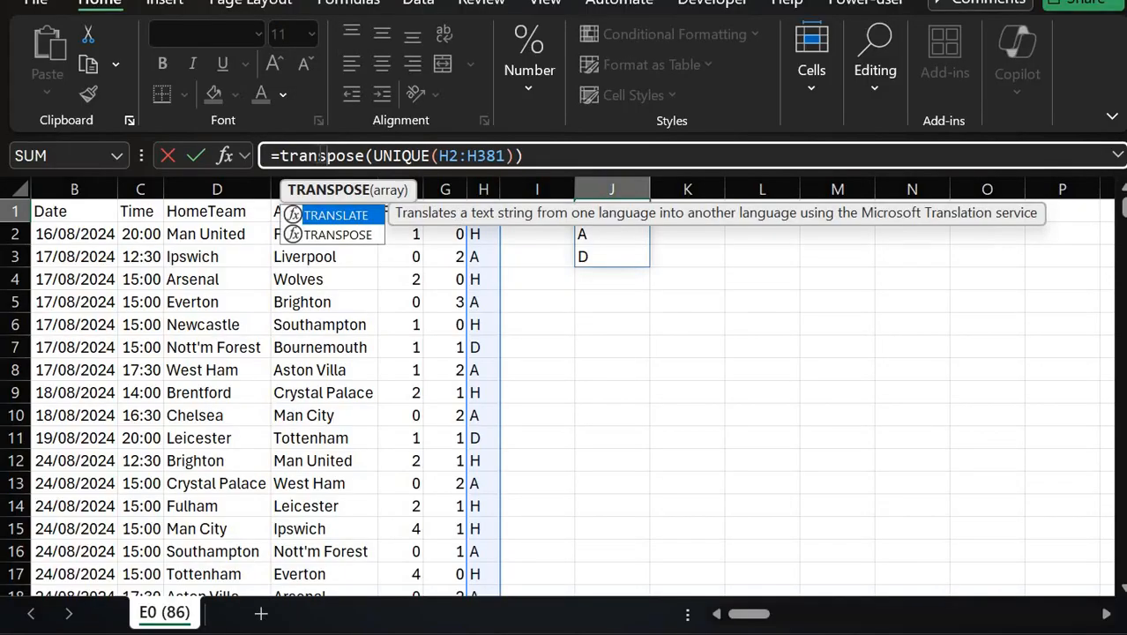
key(Down)
key(Tab)
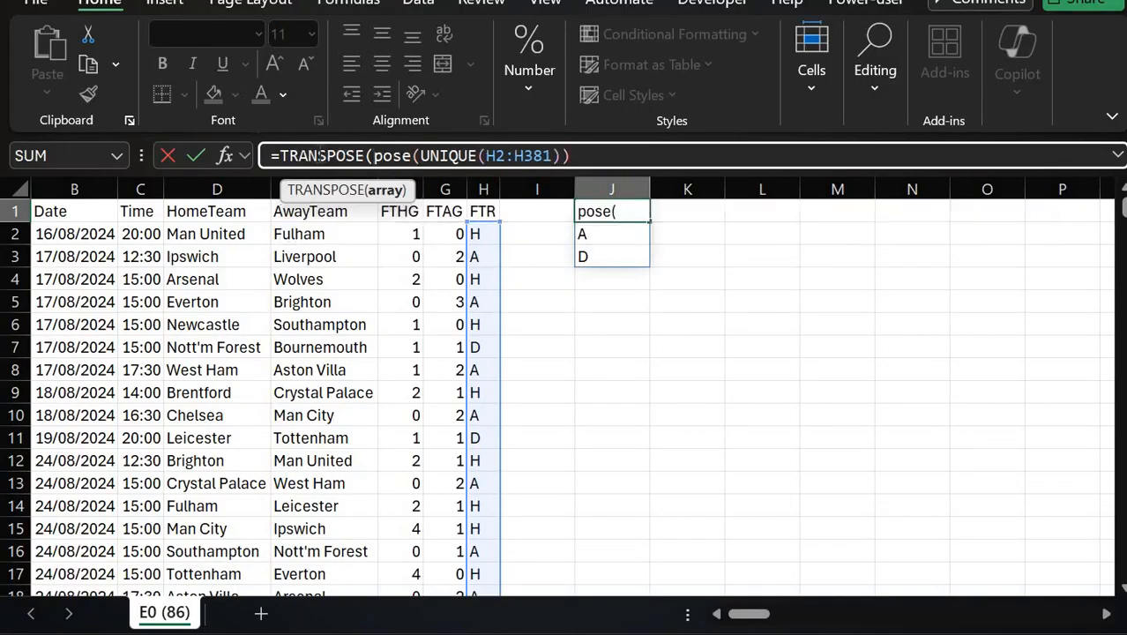
key(BackSpace)
key(BackSpace)
key(BackSpace)
key(BackSpace)
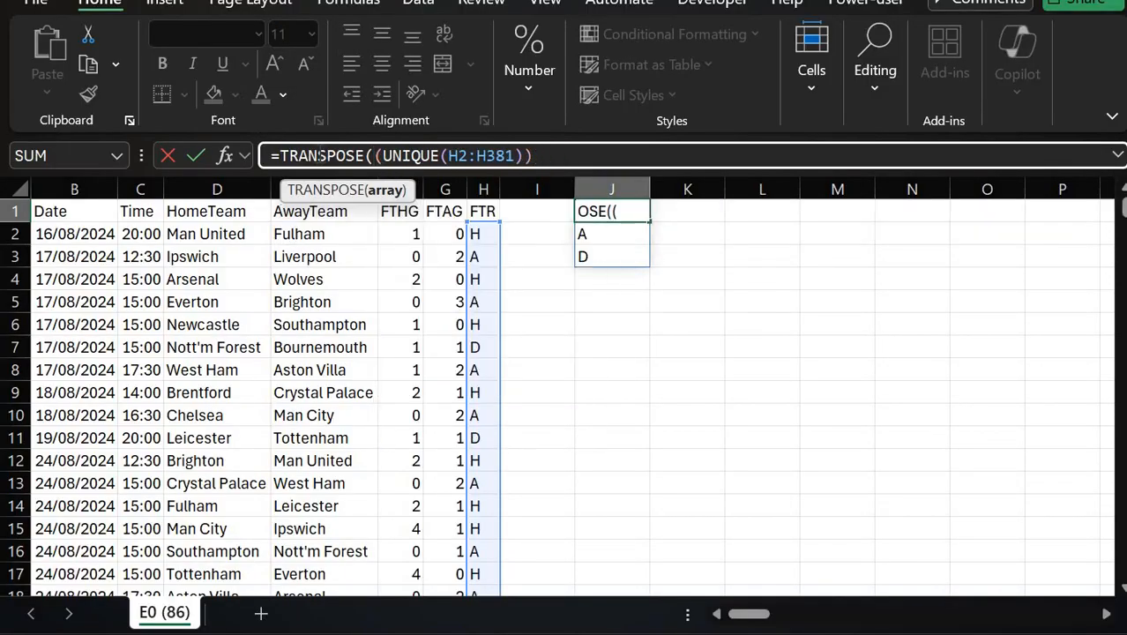
key(BackSpace)
key(Return)
key(Up)
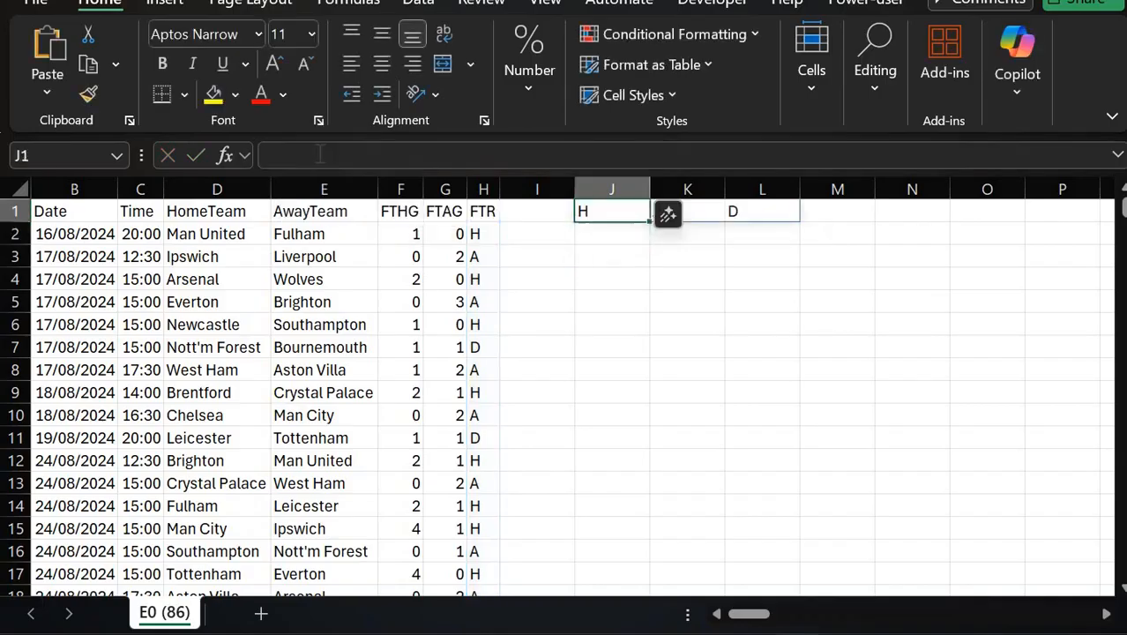
Step: In J2, count the home wins in the FTR column with =COUNTIF(H2:H381,J1)
key(Right)
key(Right)
key(Down)
key(Left)
key(Left)
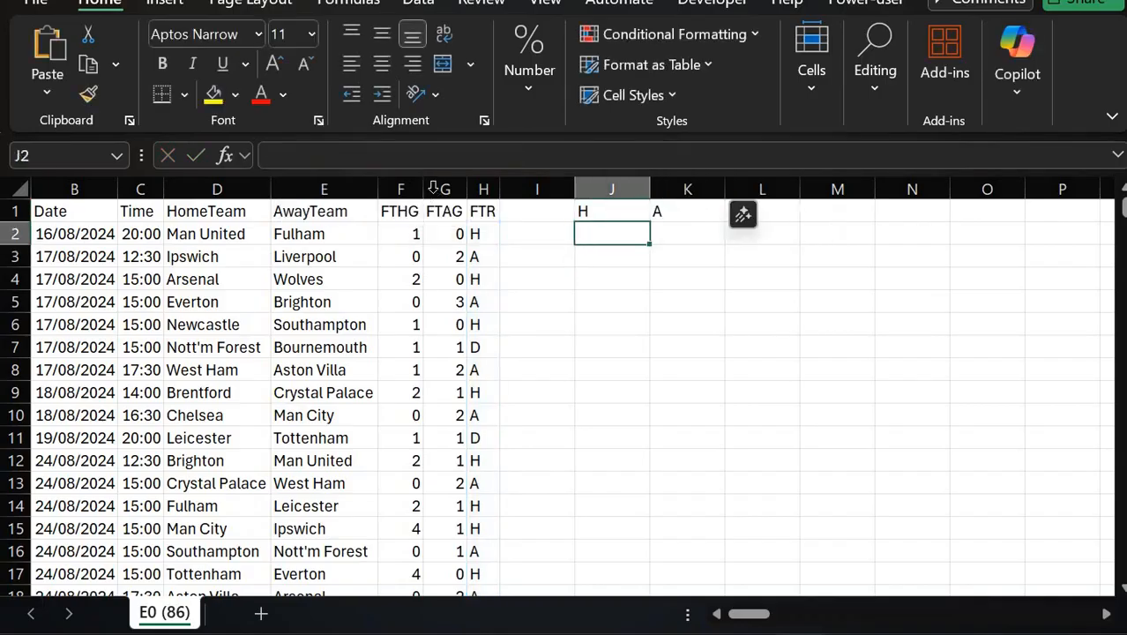
text(=coiunt)
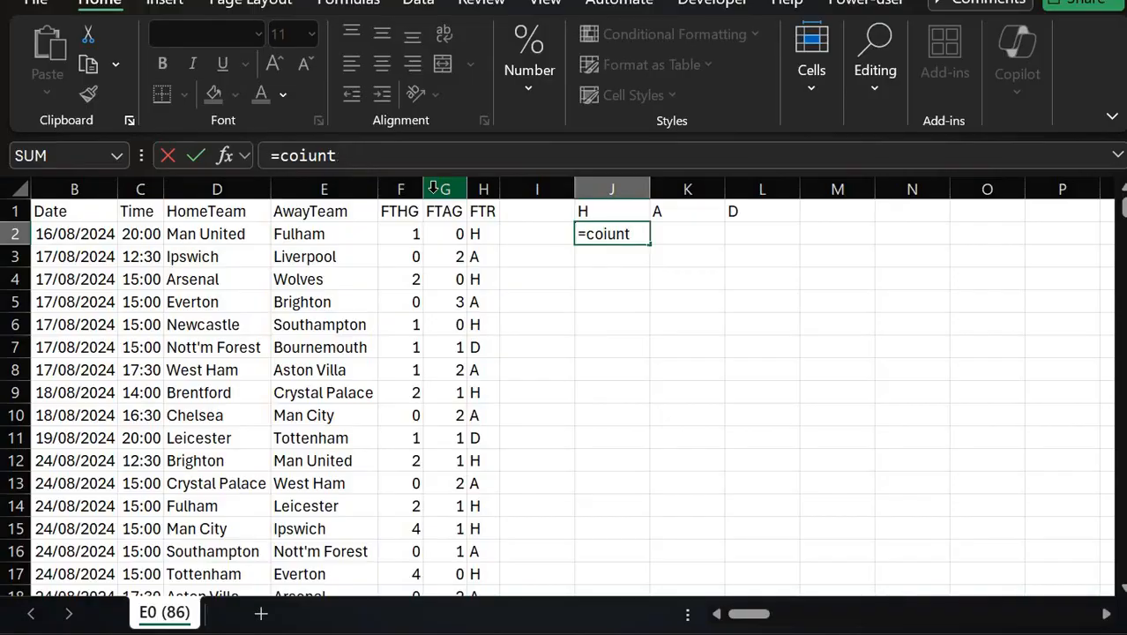
key(BackSpace)
text(untif()
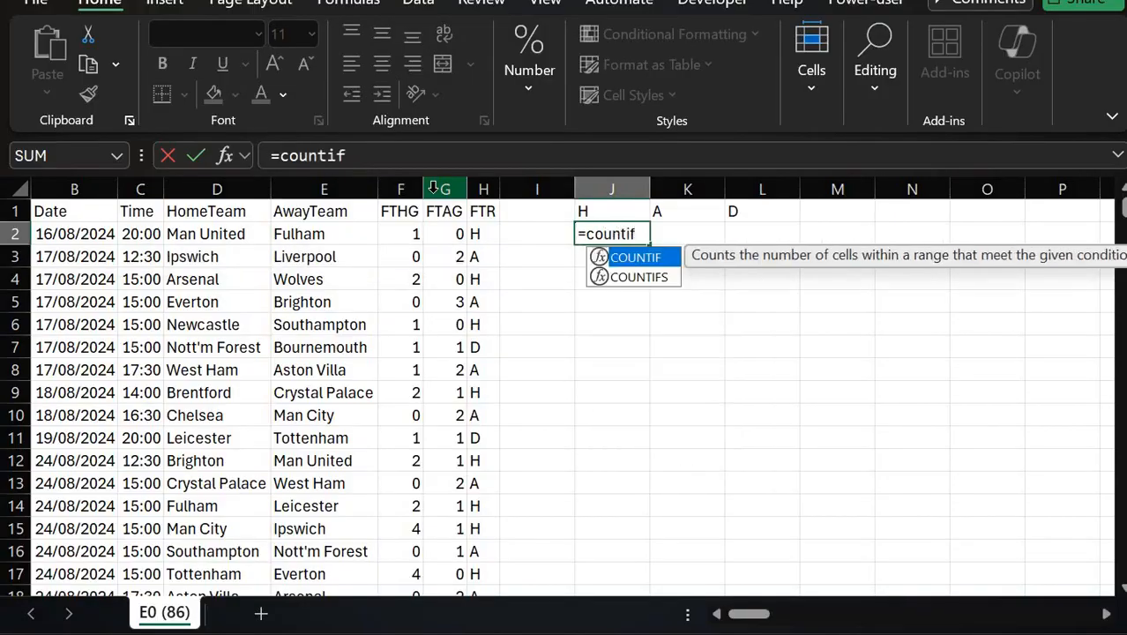
key(Left)
key(Left)
key(ctrl+shift+Down)
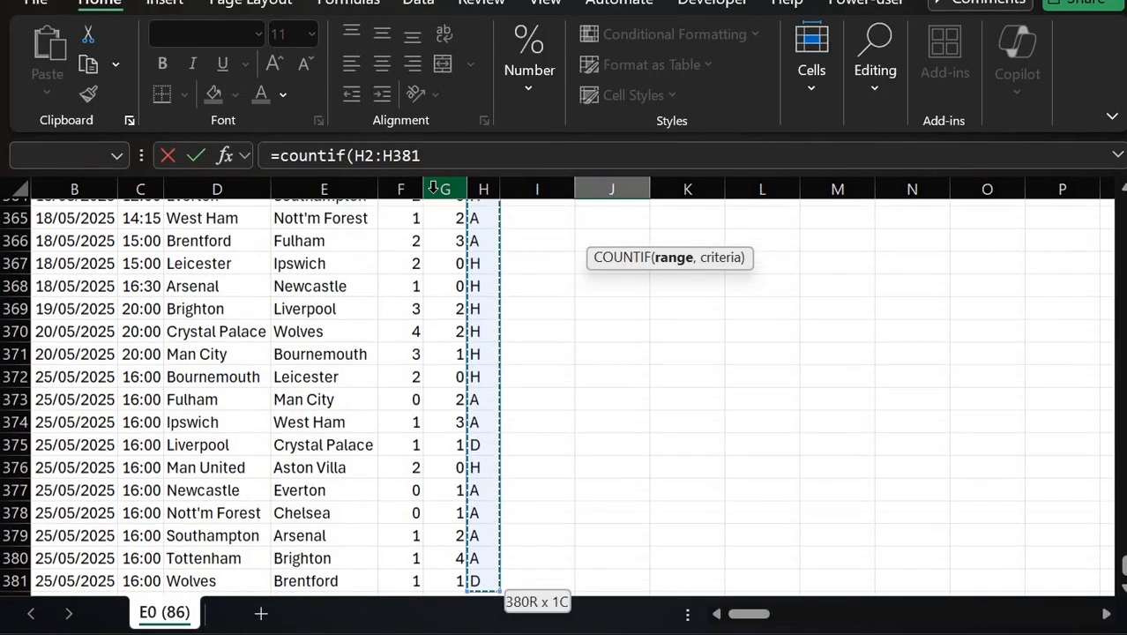
text(,)
key(Up)
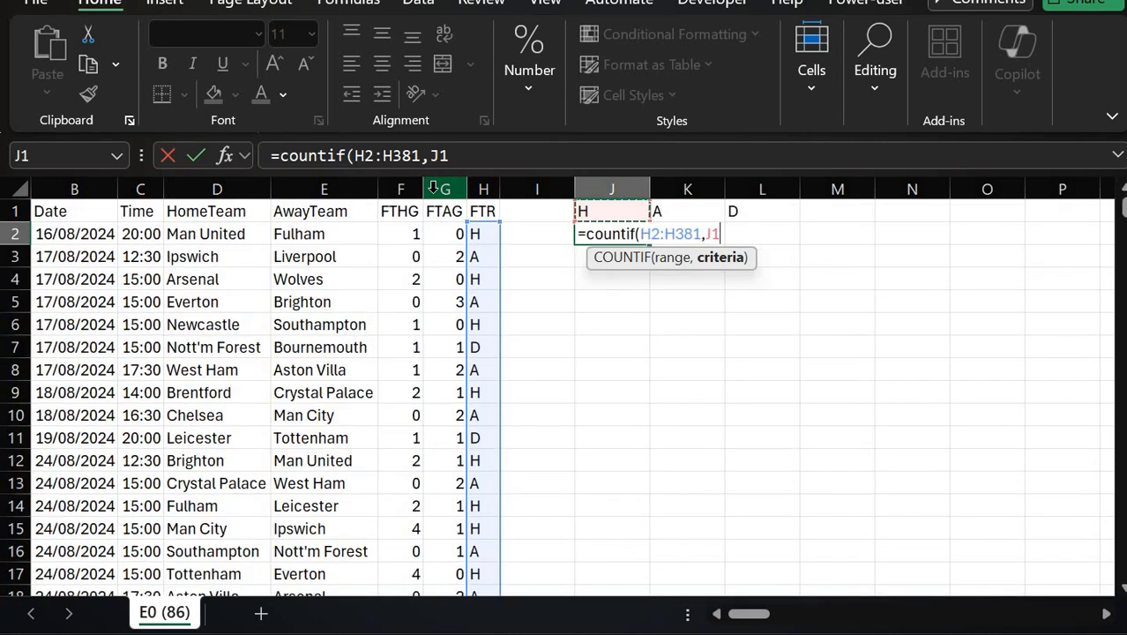
text())
key(Return)
key(Up)
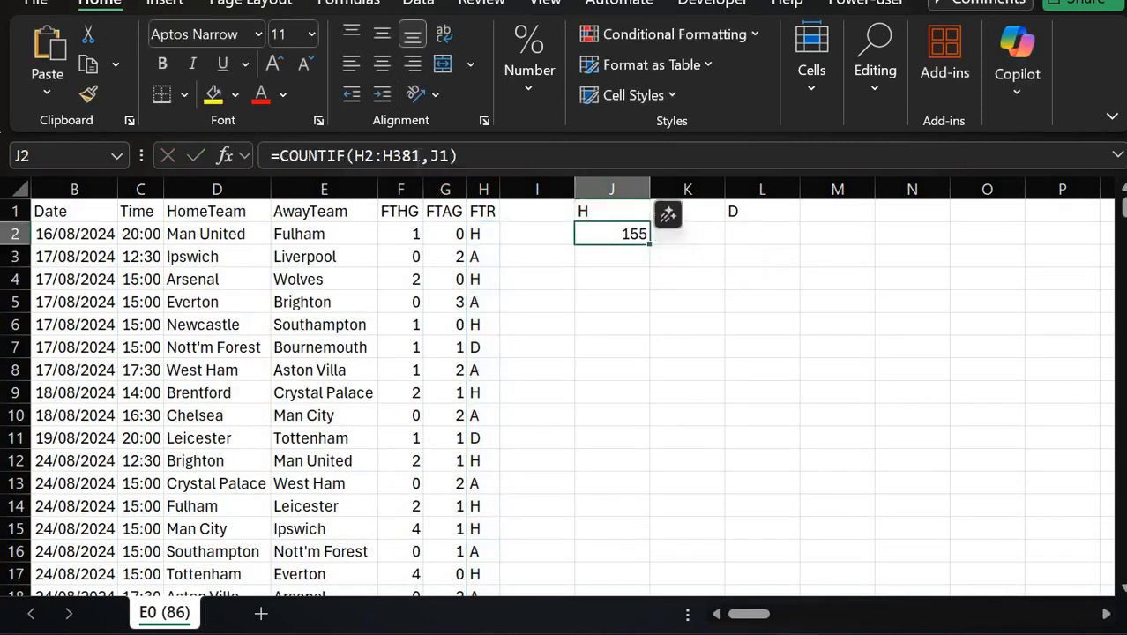
Step: Make the range in the J2 formula absolute as $H$2:$H$381 and fill the formula across to L2
click(418, 155)
key(shift+Left)
key(shift+Left)
key(shift+Left)
key(shift+Left)
key(shift+Left)
key(shift+Left)
key(shift+Left)
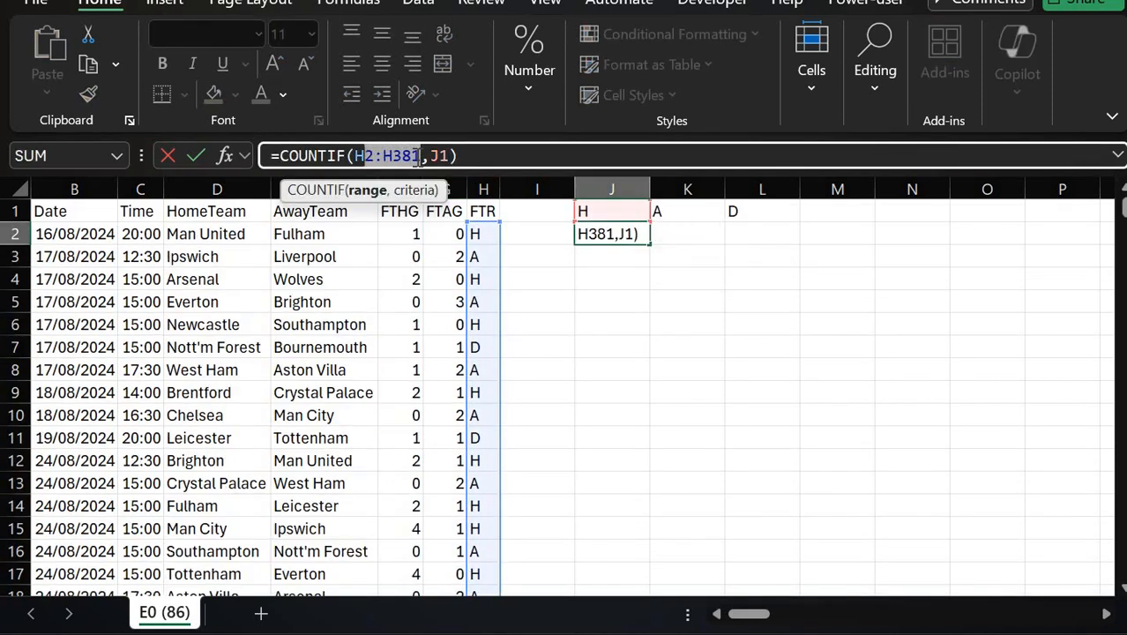
key(F4)
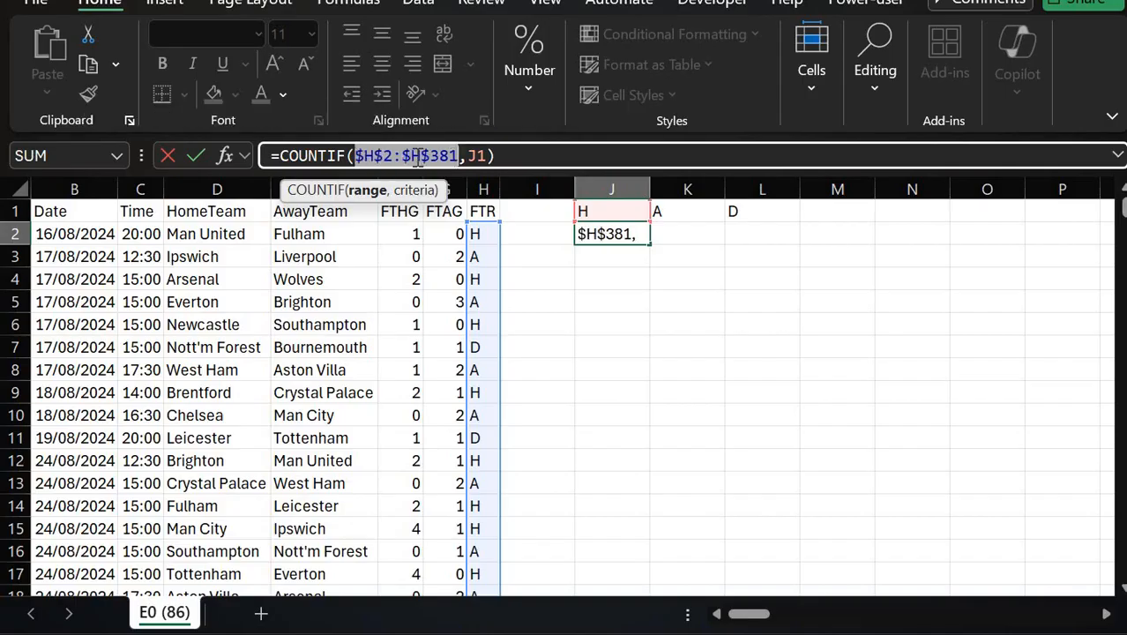
key(Return)
key(Up)
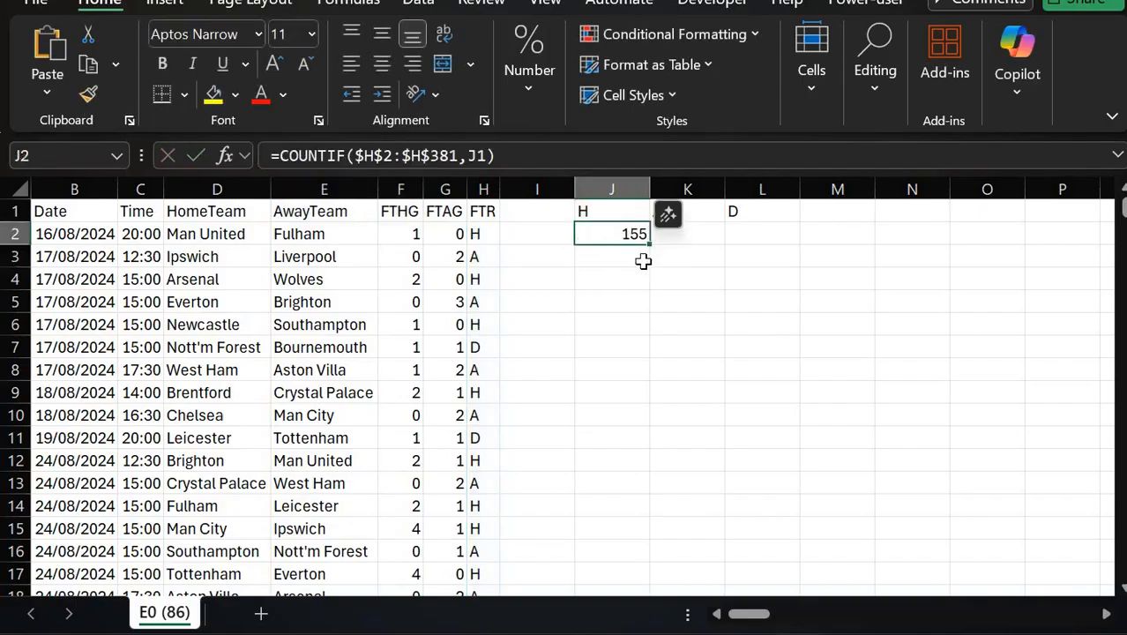
drag(650, 244, 764, 256)
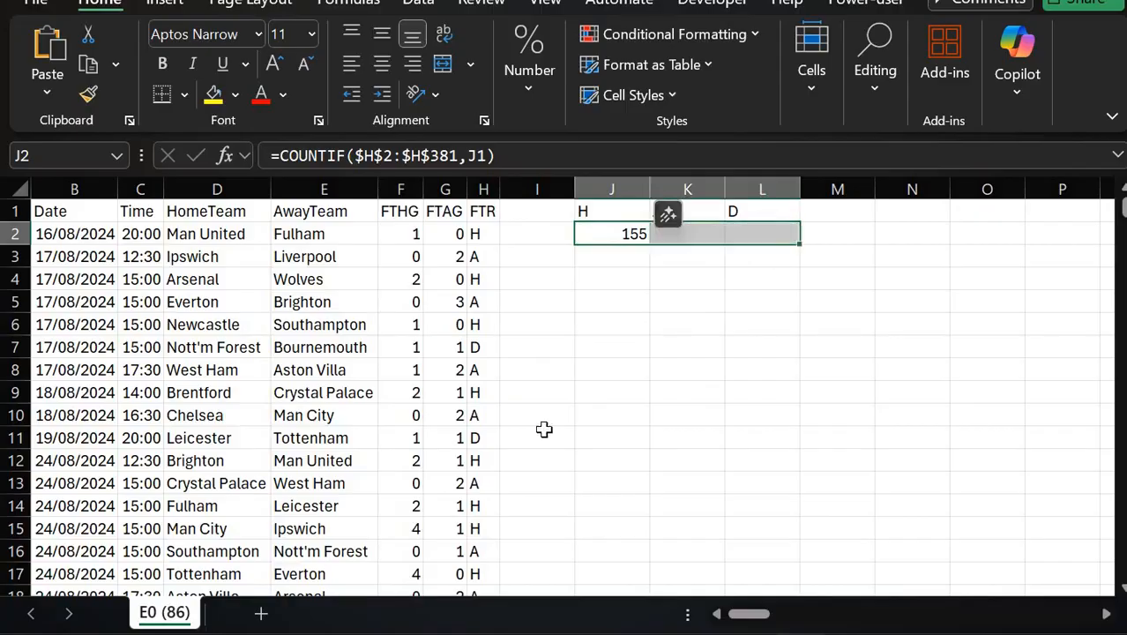
click(628, 257)
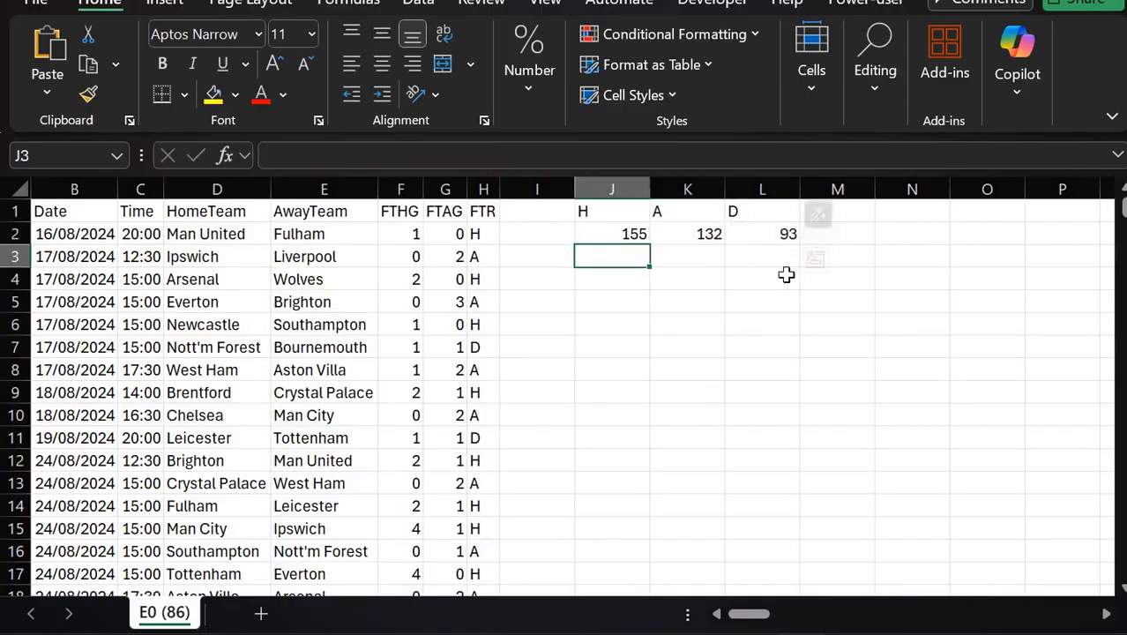
Step: In N2, total the three result counts with =SUM(J2:L2)
click(863, 235)
key(Right)
text(=sum()
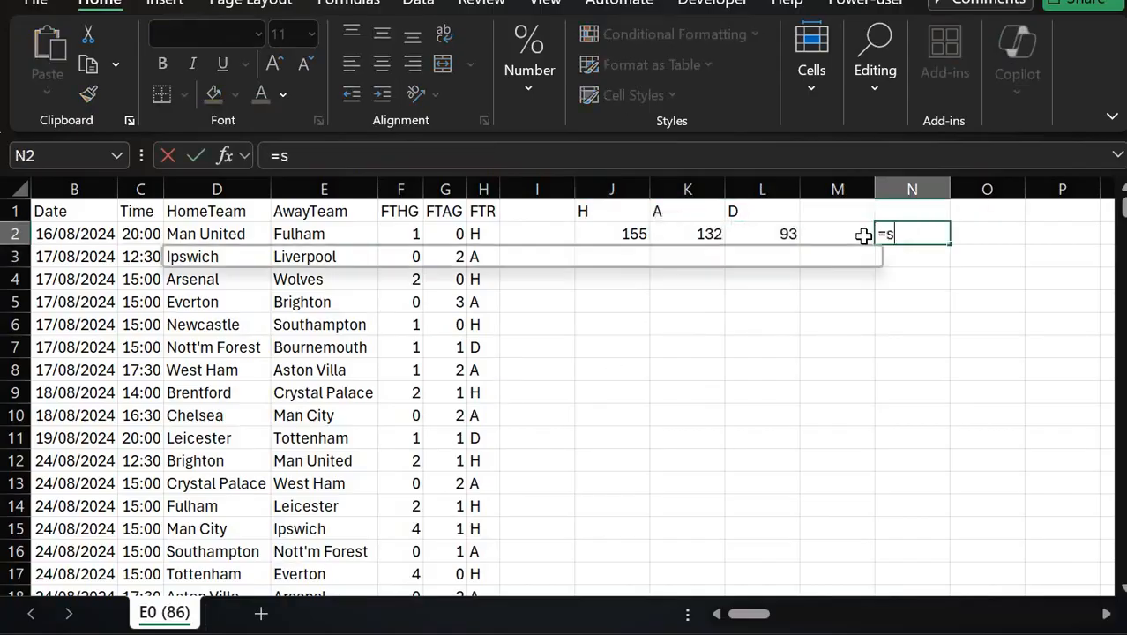
click(863, 235)
key(Left)
key(Left)
key(Left)
key(shift+Right)
key(shift+Right)
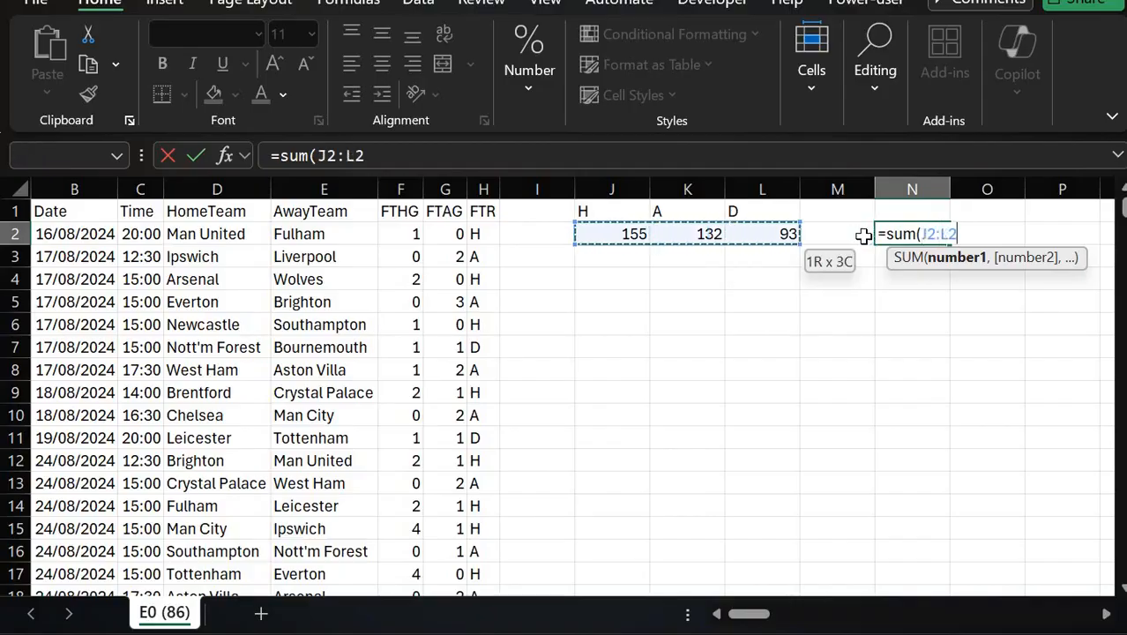
text())
key(ctrl+Return)
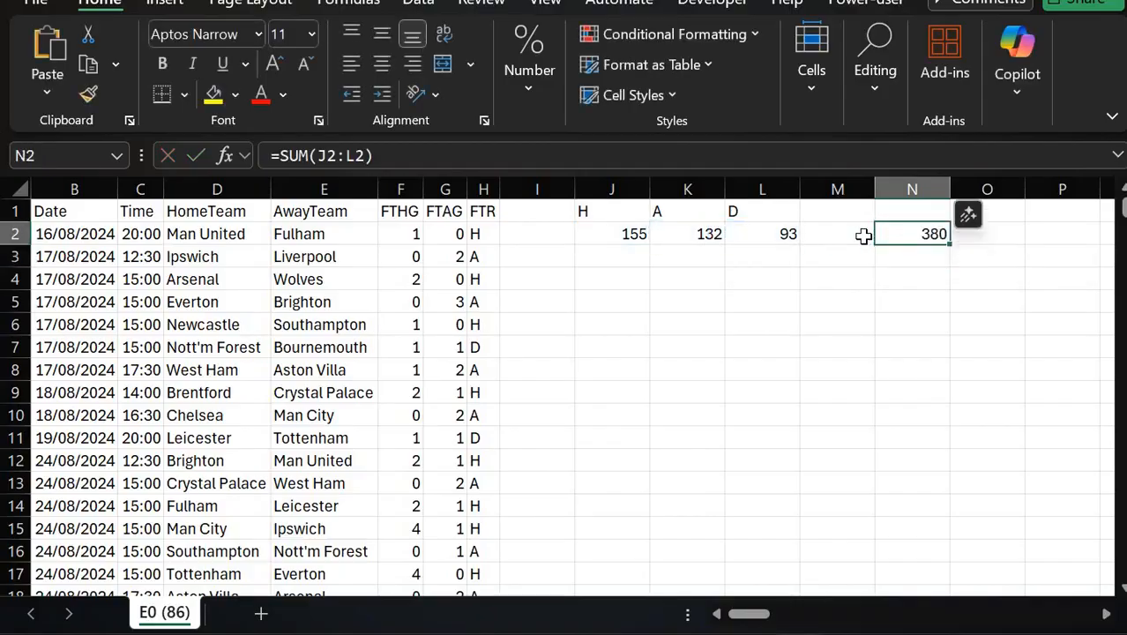
Step: In J3, calculate the home-win share of all matches with =J2/N2
key(Left)
key(Left)
key(Left)
key(Left)
key(Down)
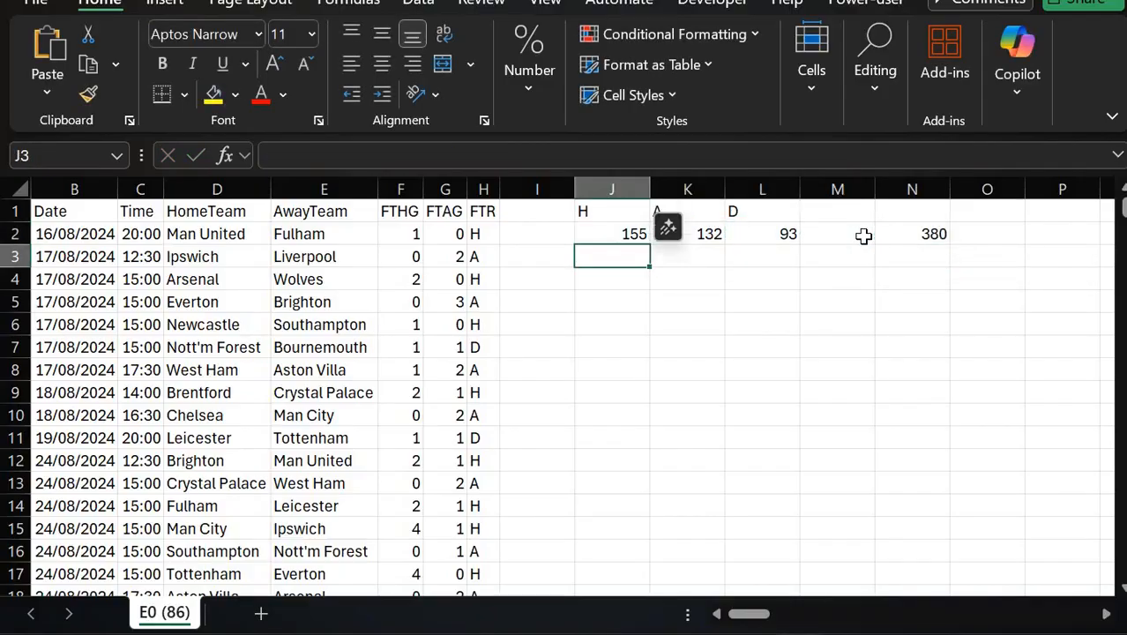
text(=)
key(Up)
text(/)
click(890, 235)
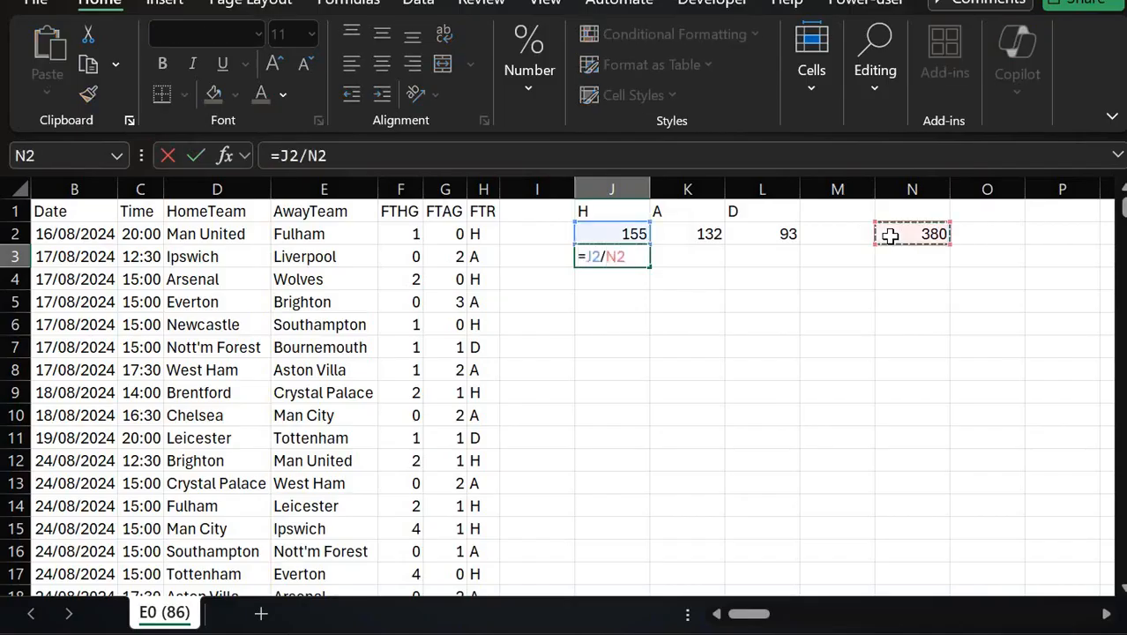
key(Return)
key(Up)
Step: Make the total's reference in the J3 formula absolute, =J2/$N$2, and fill it across to L3
click(350, 152)
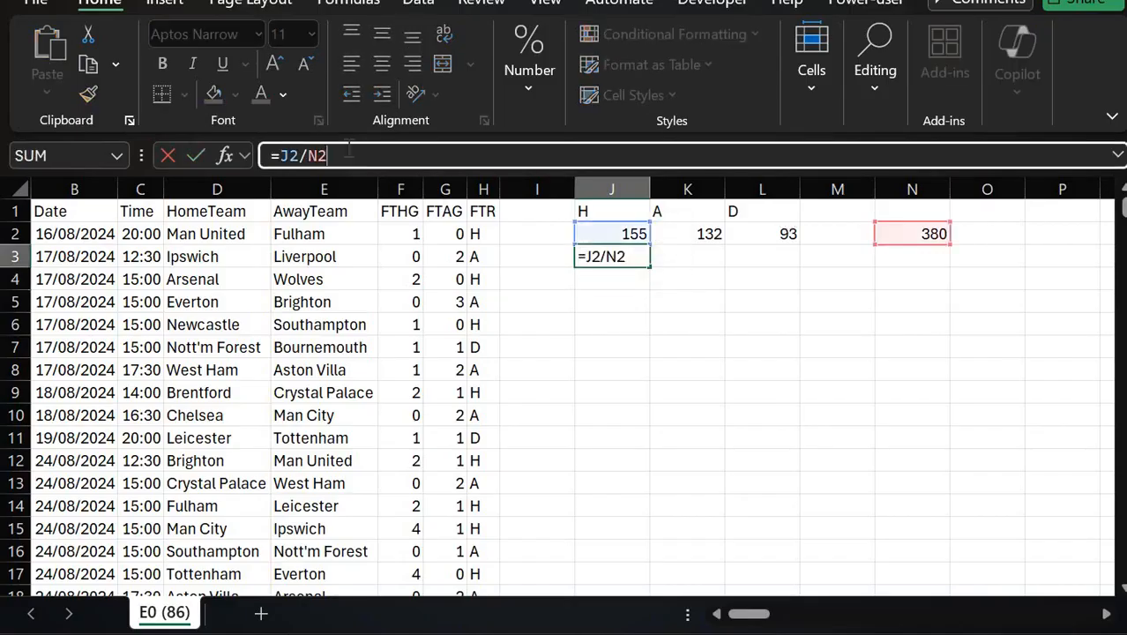
key(F4)
key(Return)
key(Up)
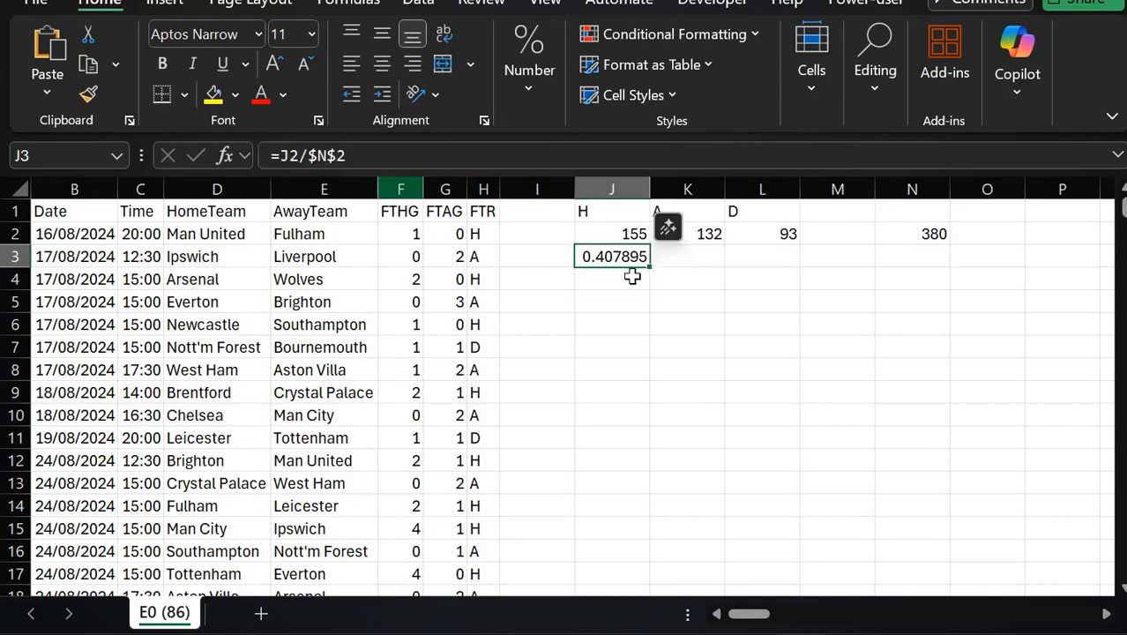
drag(778, 276, 785, 269)
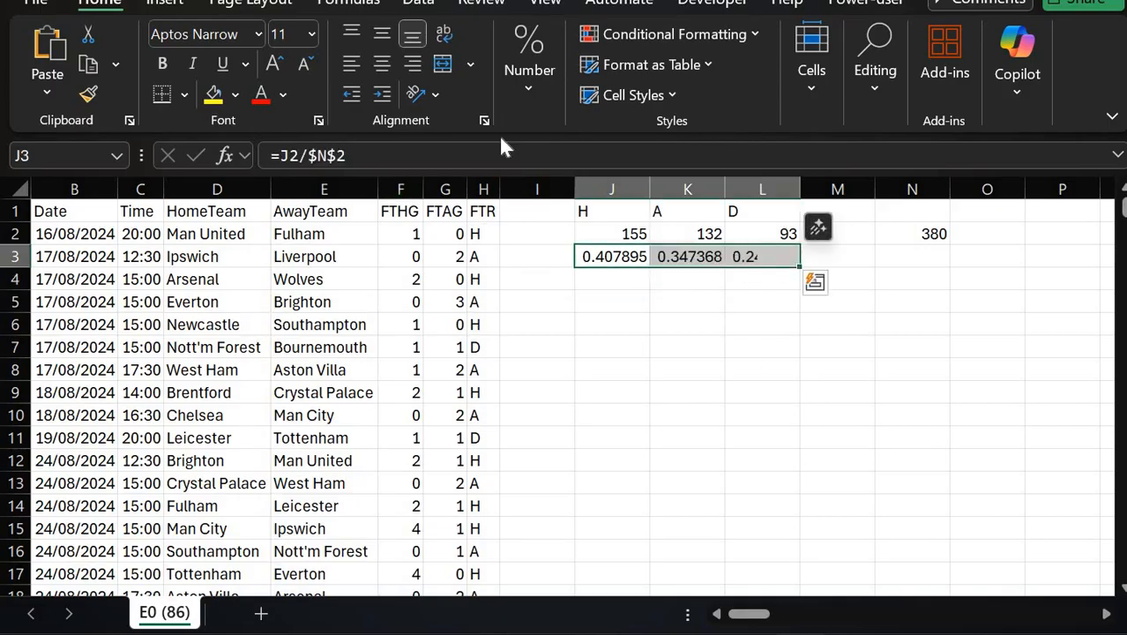
Step: Format the result shares in J3:L3 as percentages
click(530, 82)
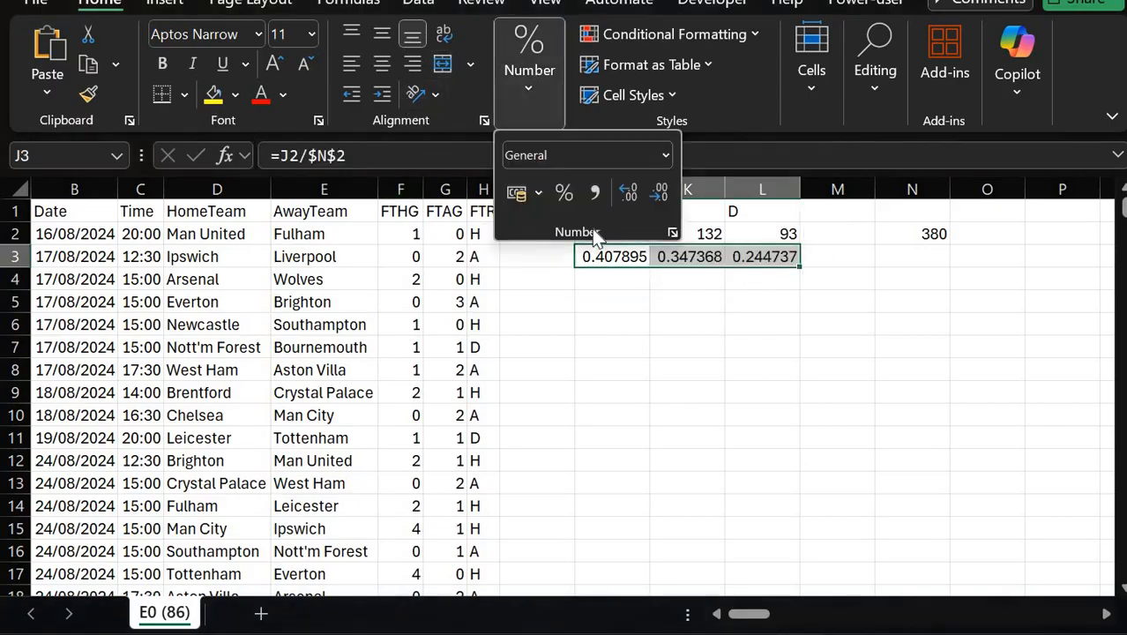
click(563, 193)
click(670, 319)
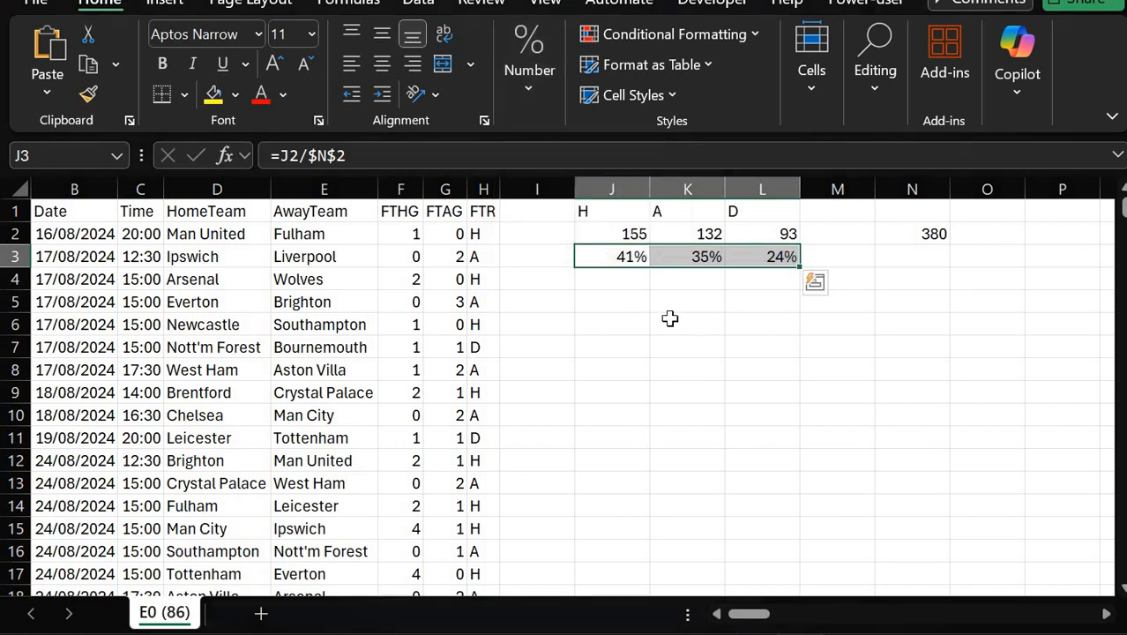
click(670, 320)
key(Up)
key(Up)
key(Up)
key(Left)
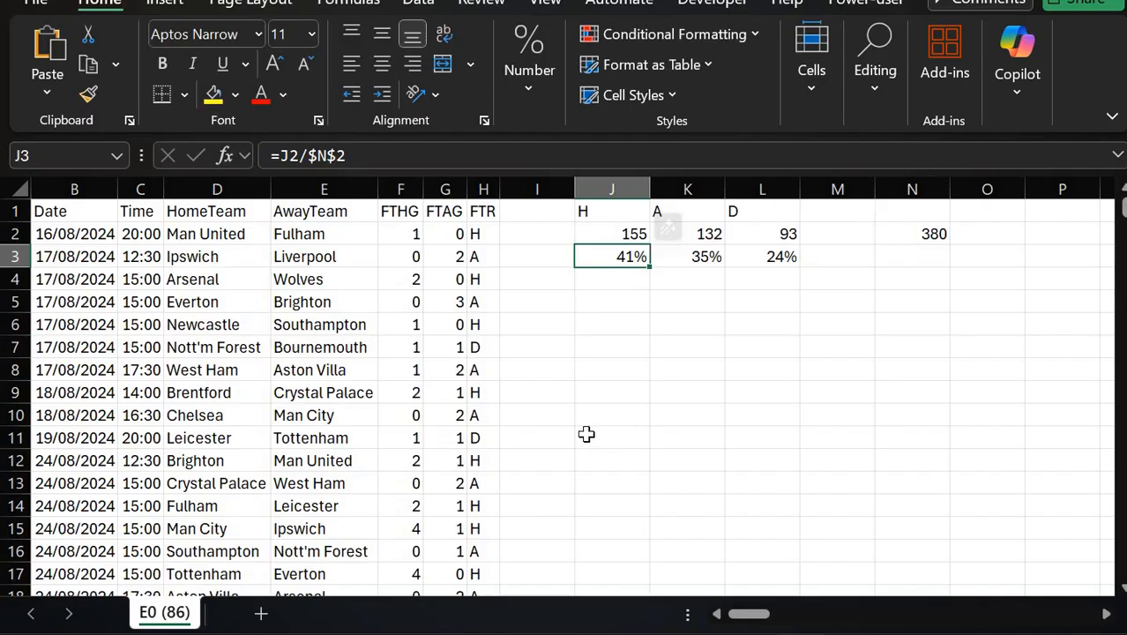
Step: Switch to FootyStats in the browser and check the Premier League 2024/25 home win, draw and away win percentages
key(alt+Tab)
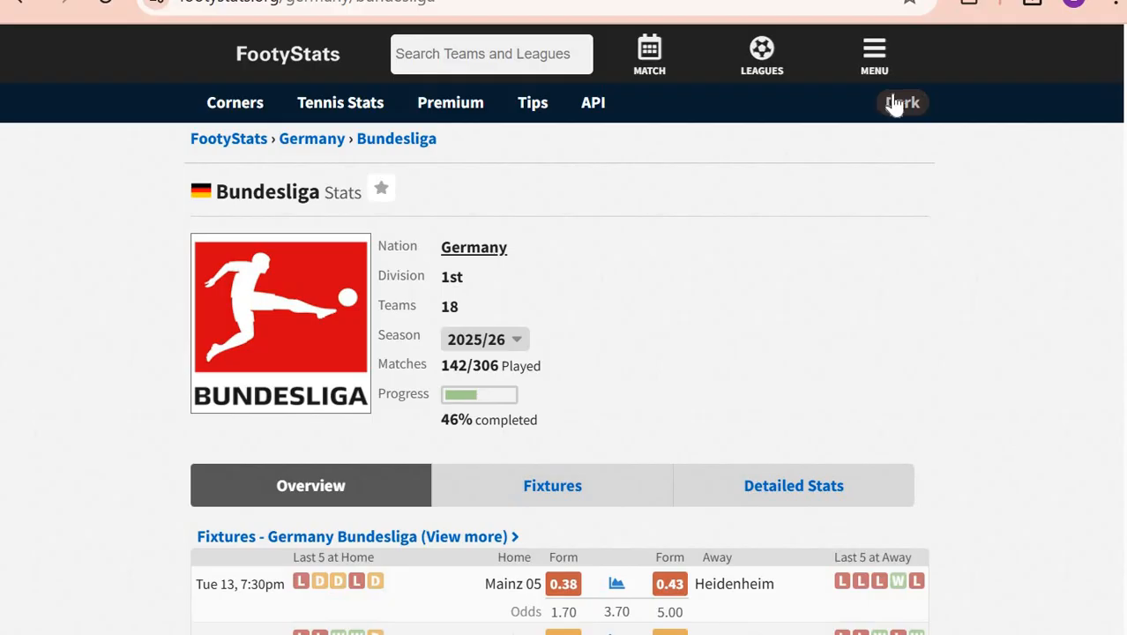
click(763, 69)
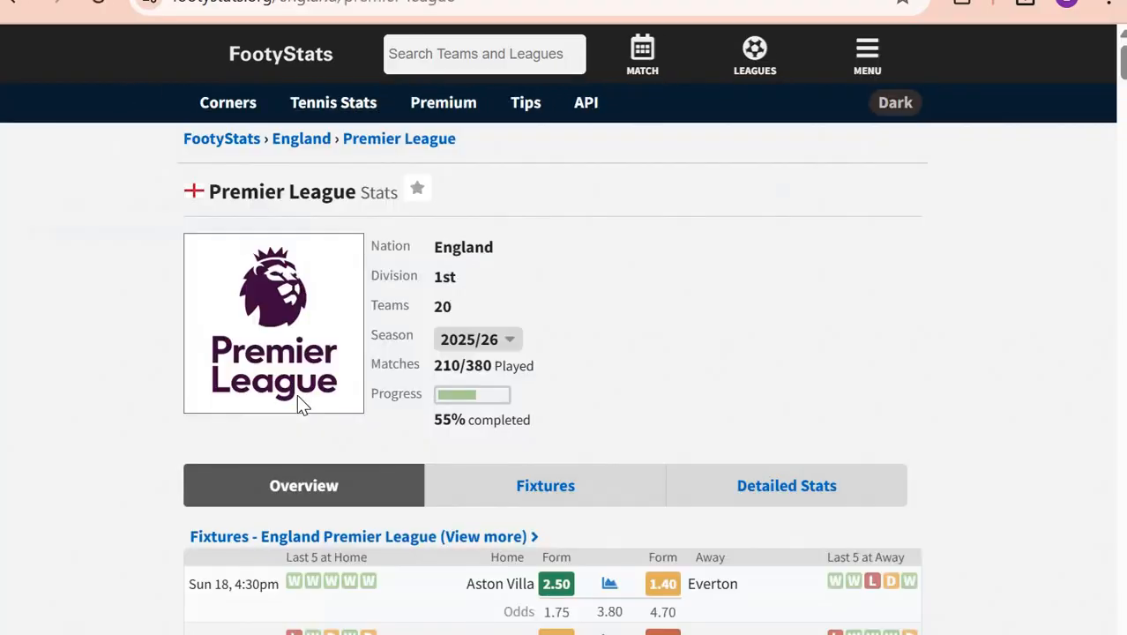
scroll(296, 394, down, 10)
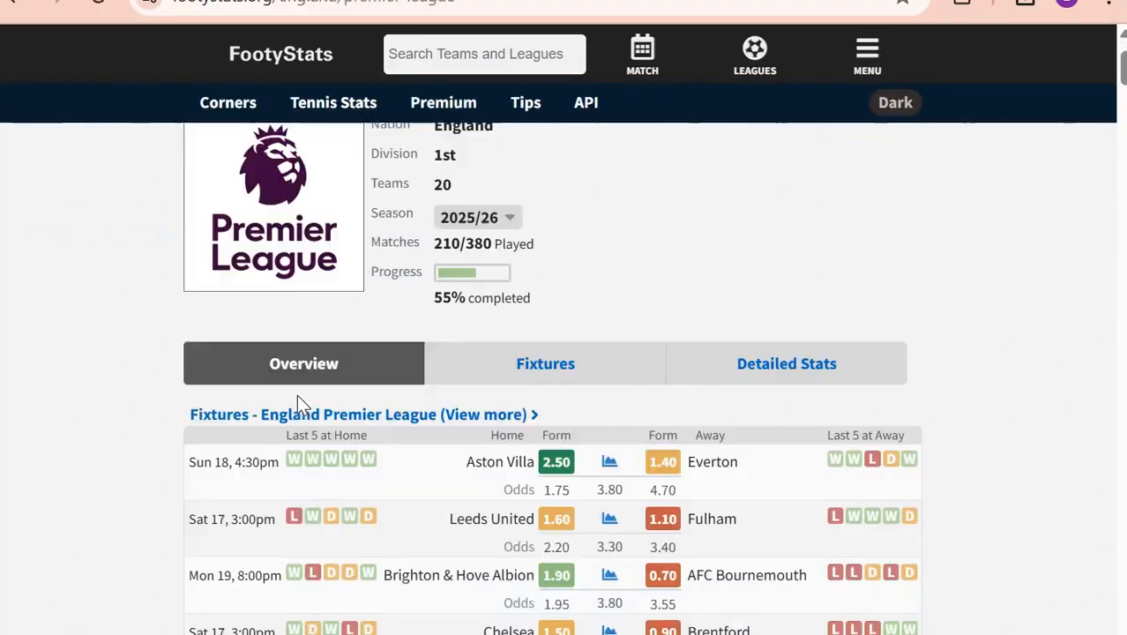
scroll(297, 403, down, 5)
scroll(383, 365, up, 12)
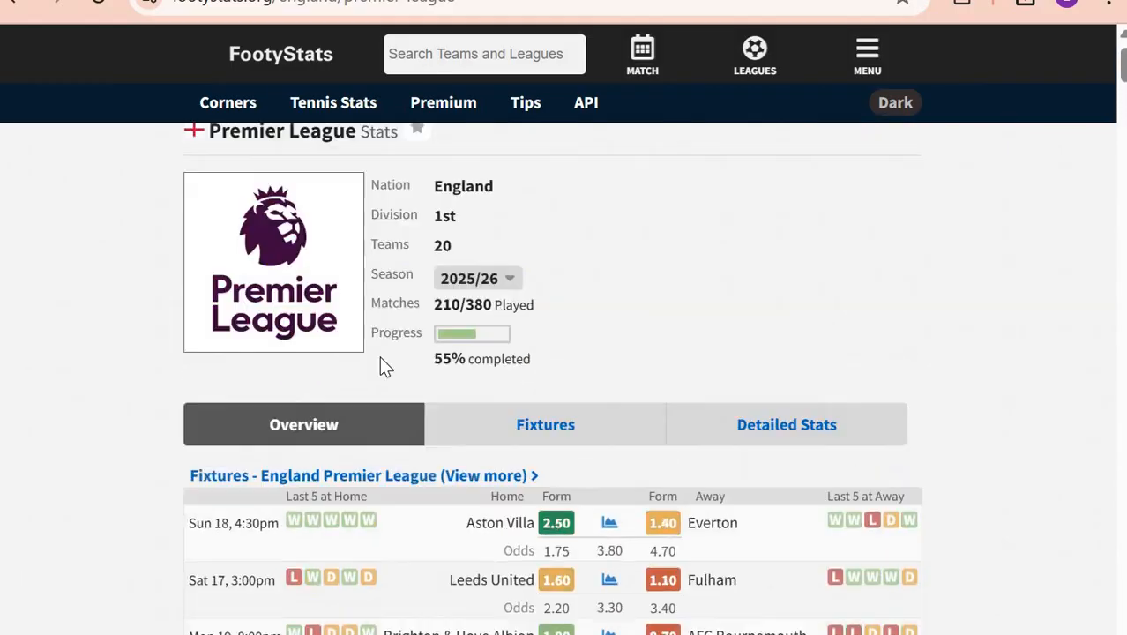
click(504, 345)
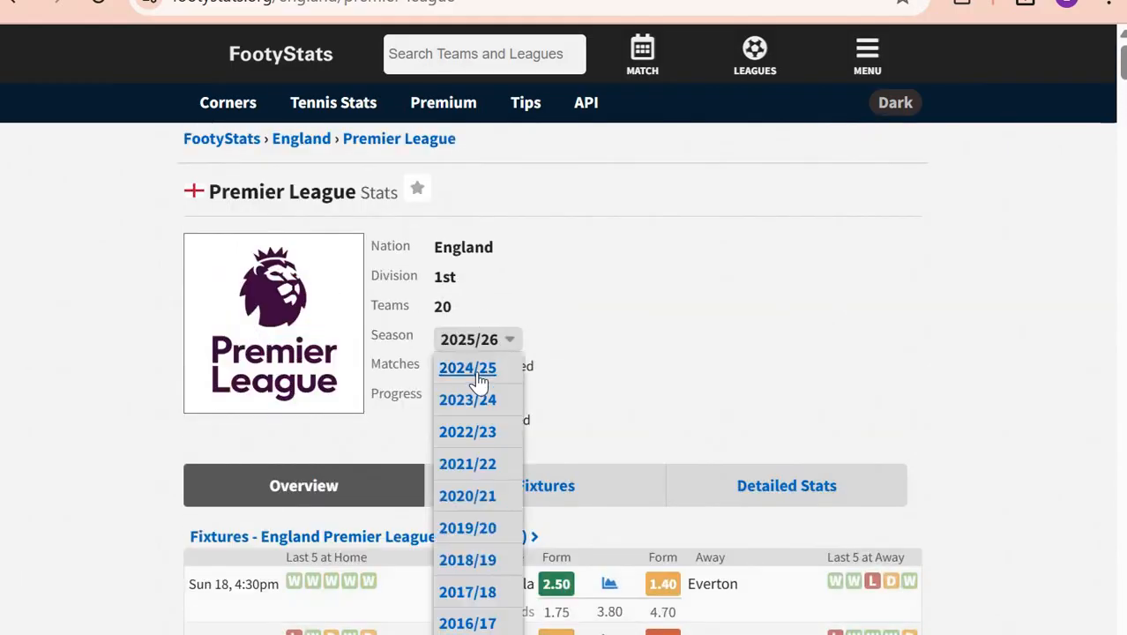
click(479, 370)
scroll(481, 381, down, 5)
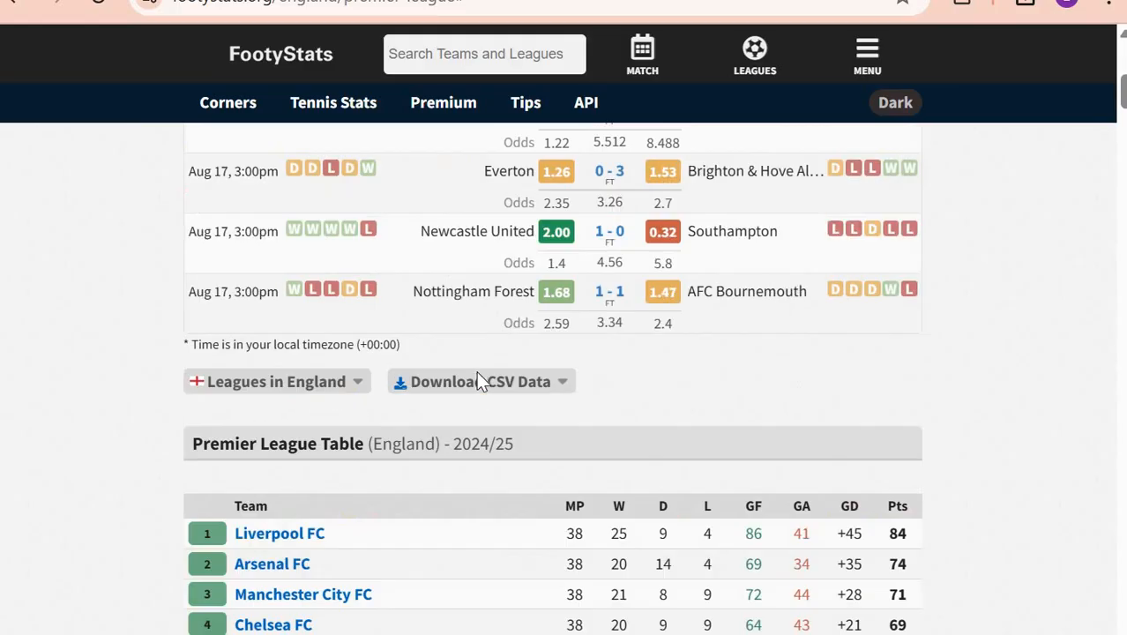
scroll(476, 372, down, 15)
scroll(479, 371, up, 4)
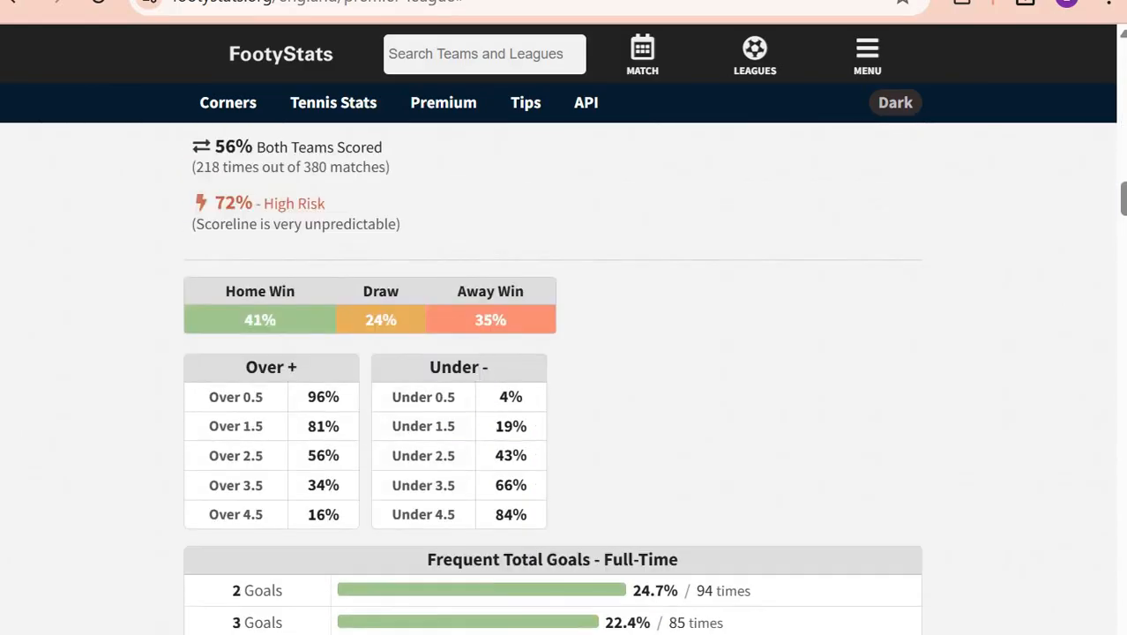
Step: Switch back to the Excel results sheet and compare the H, A and D counts and percentages with the FootyStats figures
key(alt+Tab)
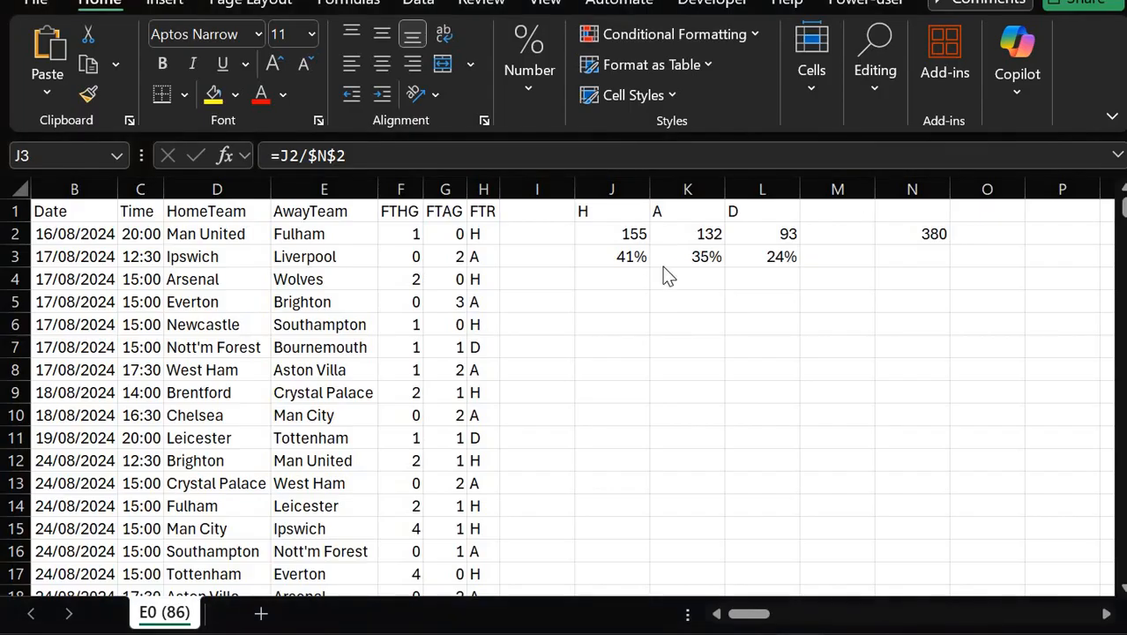
key(Right)
key(Right)
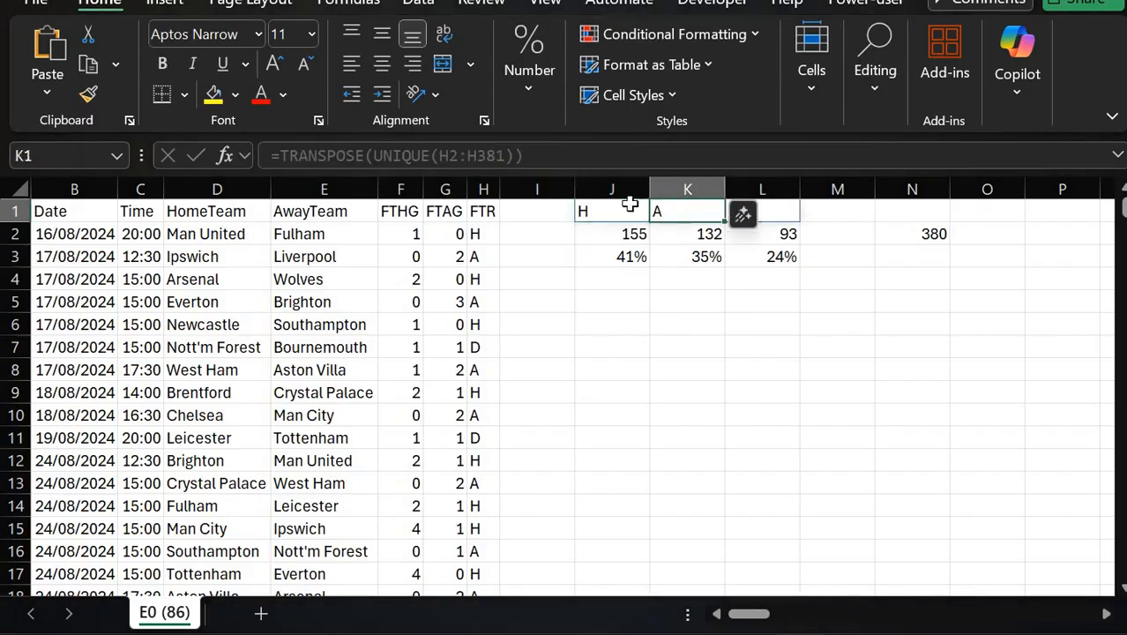
key(Left)
key(Left)
key(Down)
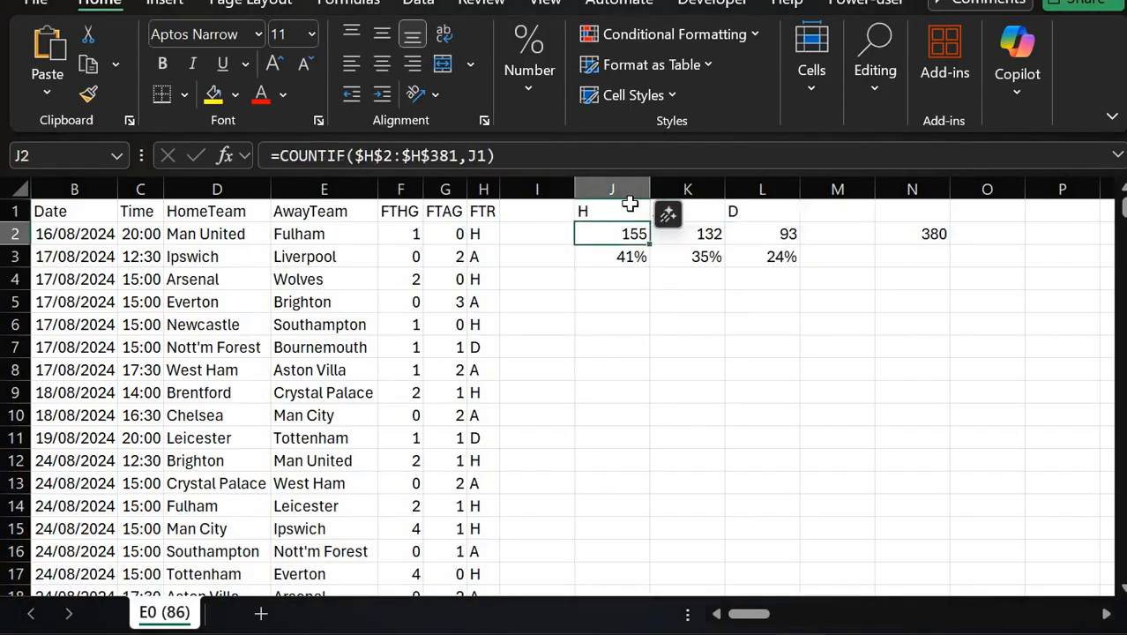
key(Up)
key(Down)
key(Right)
key(Down)
key(Left)
key(Right)
key(Right)
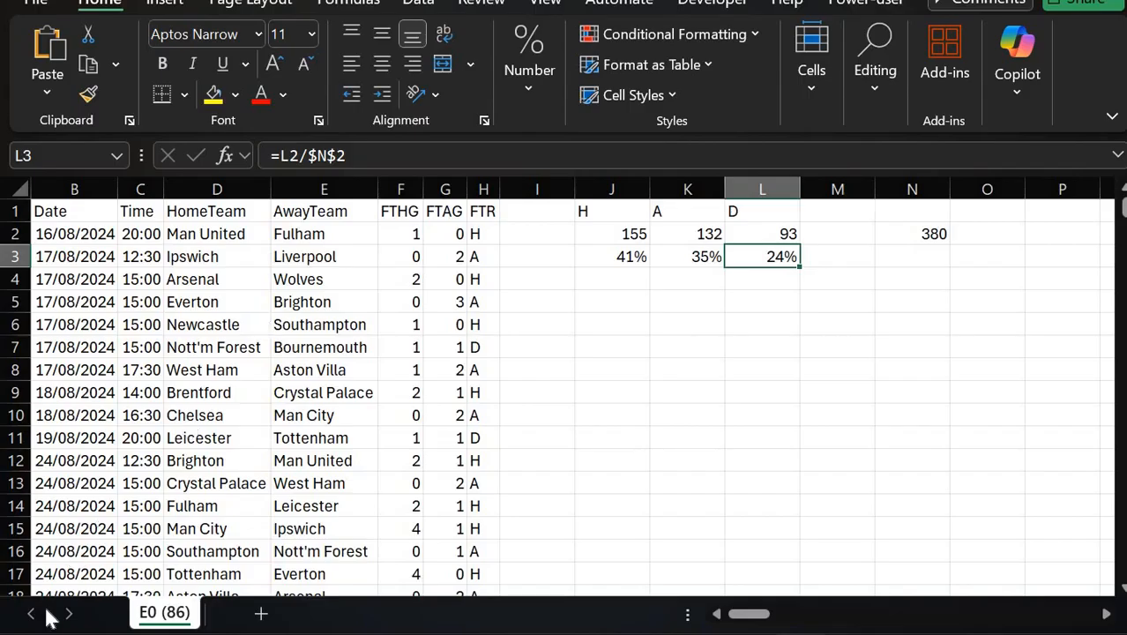
Step: Switch to the multi-season Excel workbook and examine the Premier League home, draw and away rates from 2013-14 to 2025-26
click(220, 633)
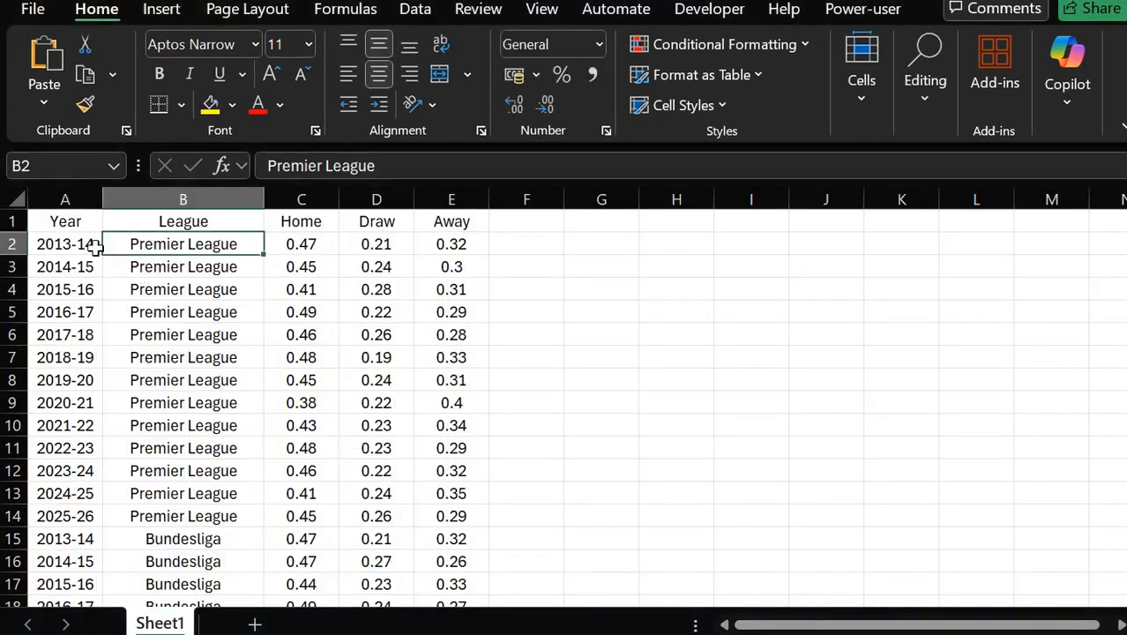
click(86, 246)
click(86, 267)
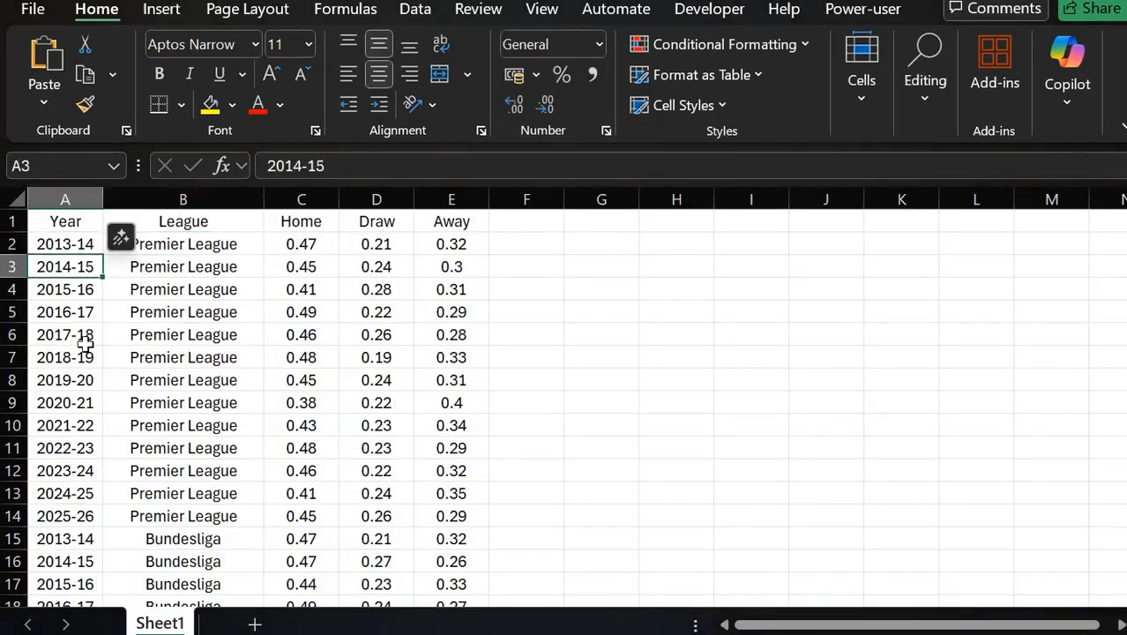
click(81, 519)
key(Right)
key(Right)
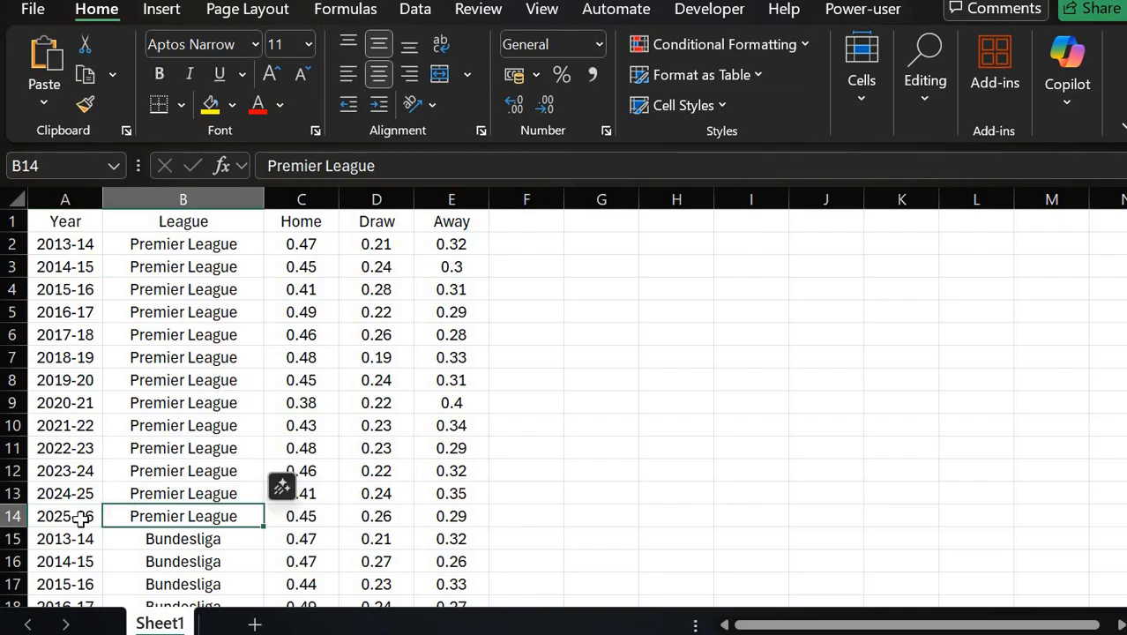
key(Right)
key(Right)
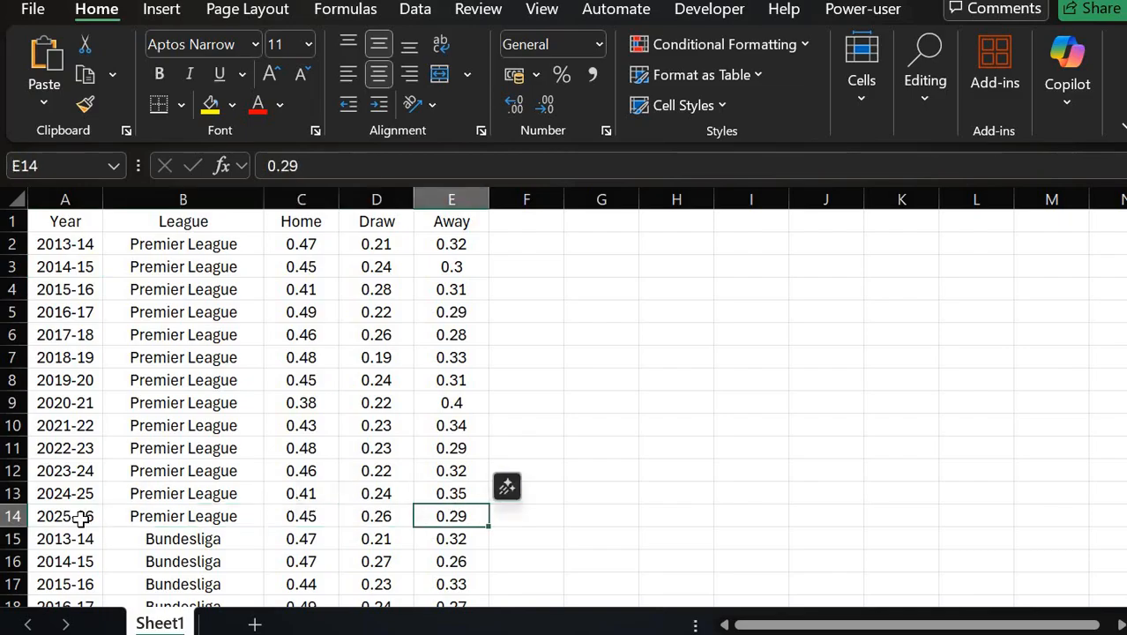
Step: Review the season rows of the other leagues, from Bundesliga down to Scottish Premiership, and return to the Premier League rows
scroll(179, 567, down, 7)
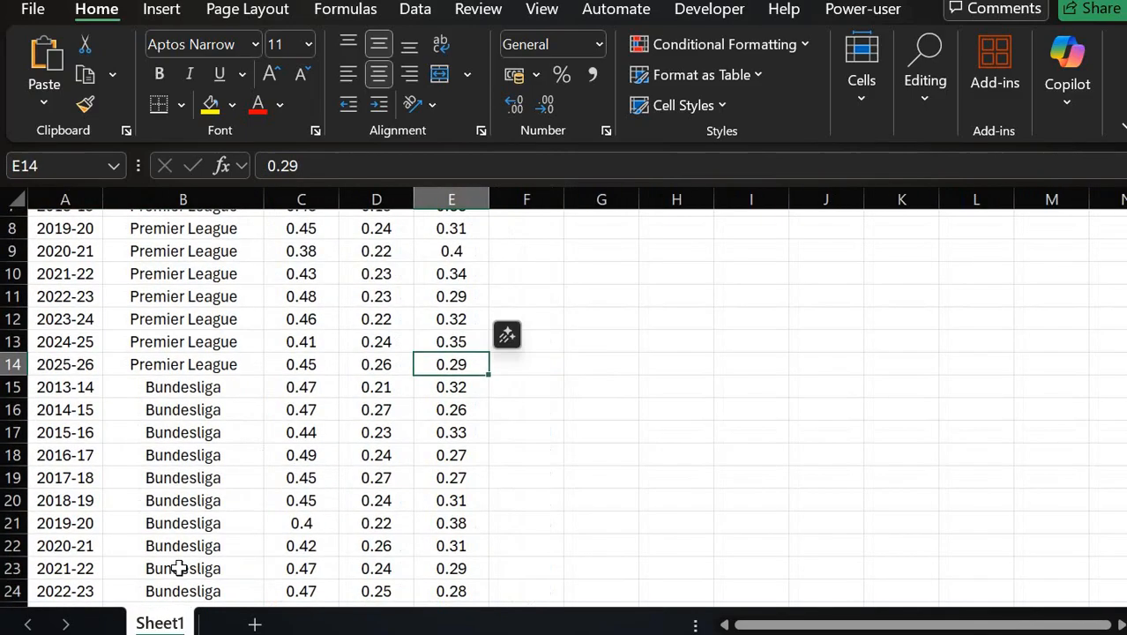
scroll(179, 567, down, 4)
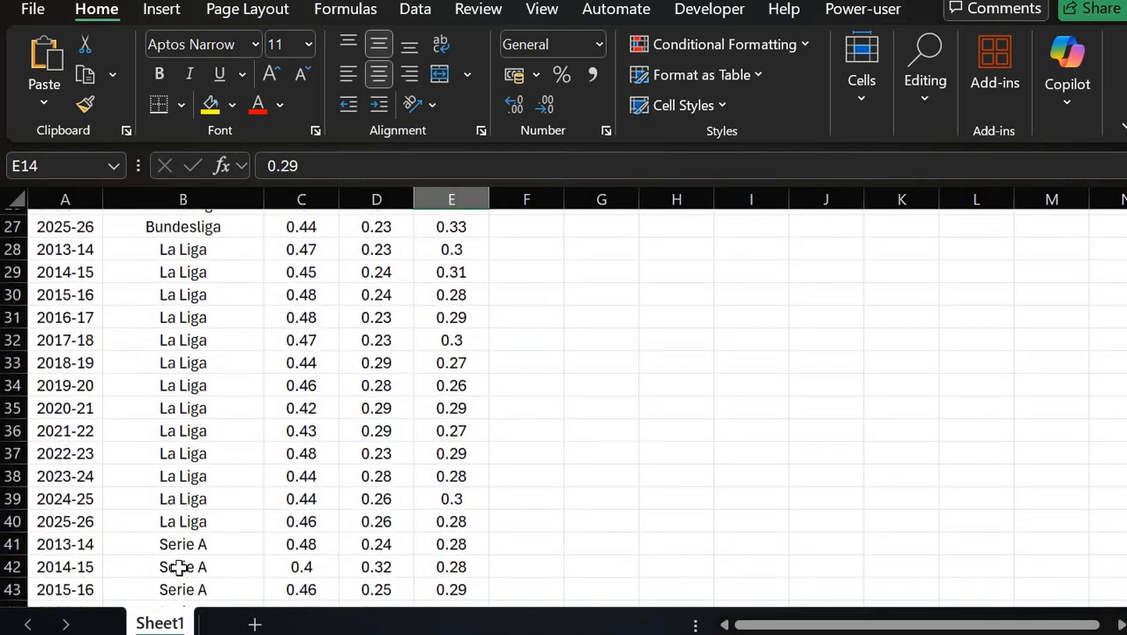
scroll(180, 567, down, 9)
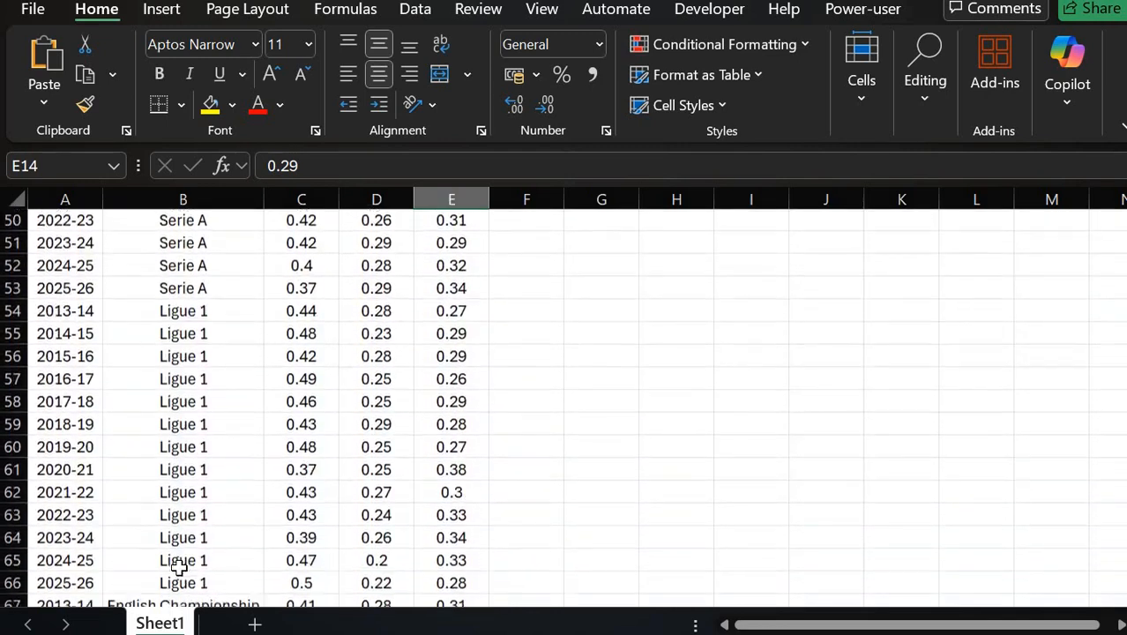
scroll(179, 568, down, 4)
click(179, 564)
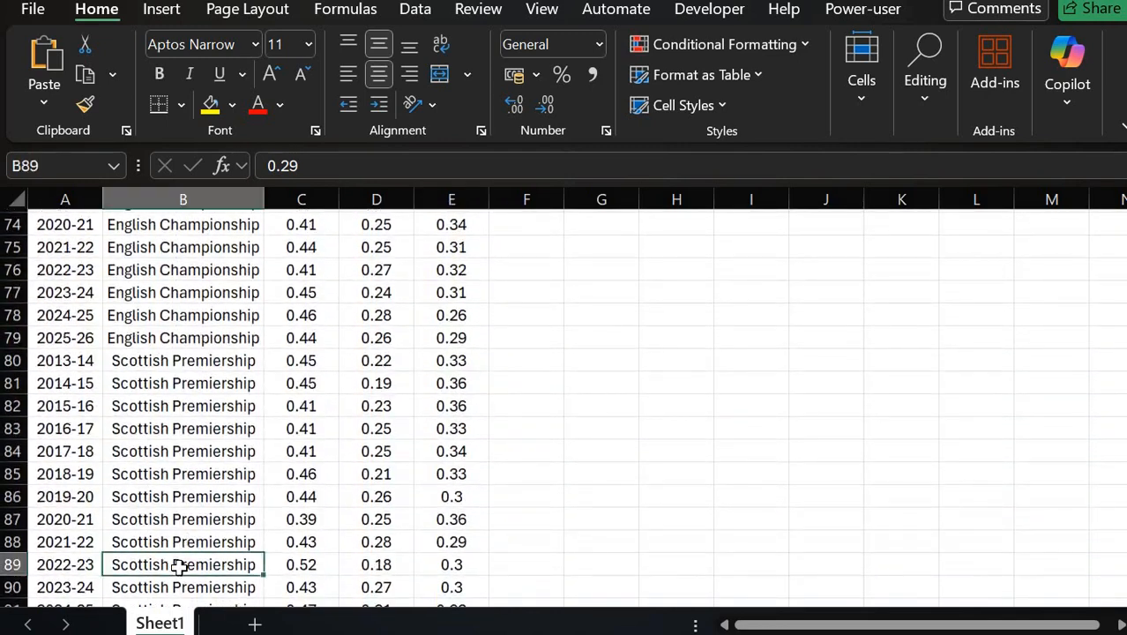
click(400, 490)
scroll(400, 491, up, 20)
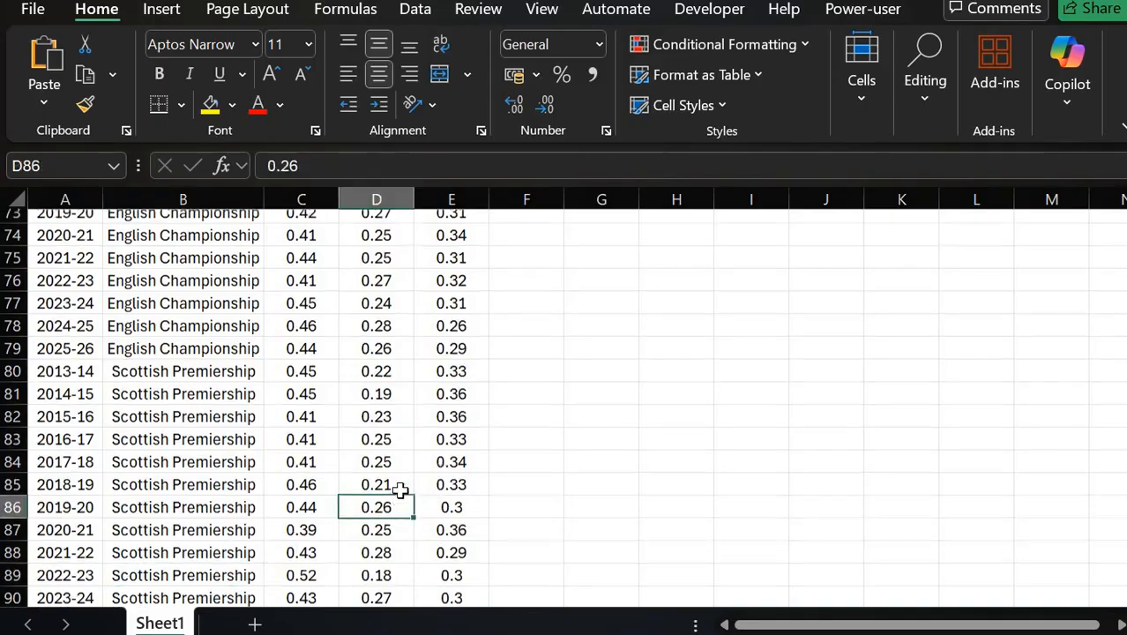
scroll(400, 490, up, 2)
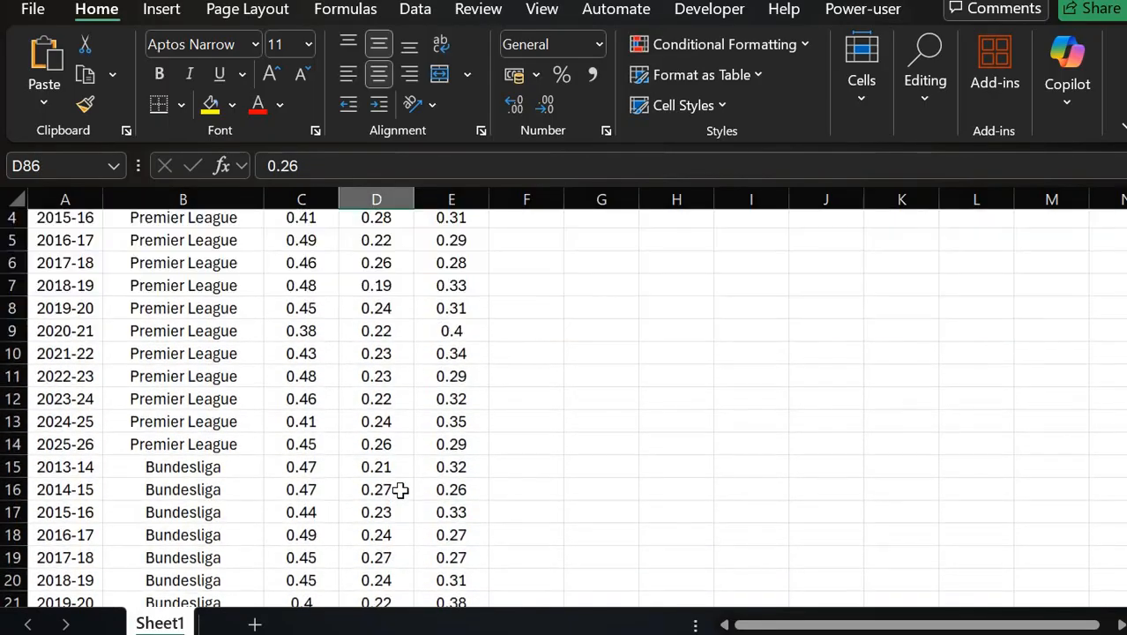
scroll(400, 491, up, 1)
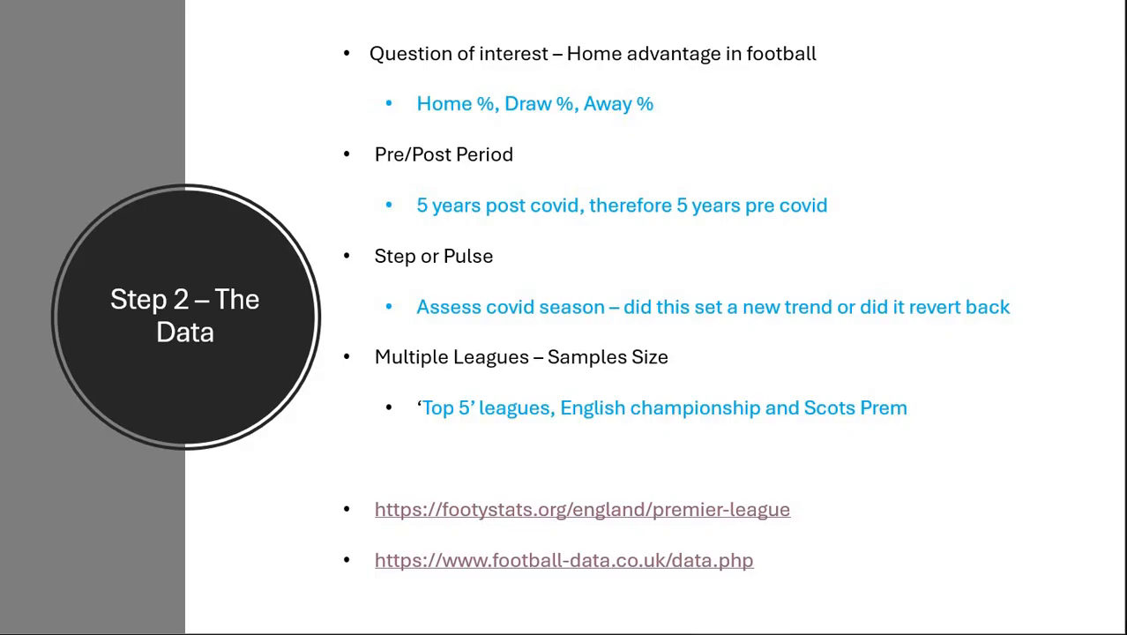
key(Right)
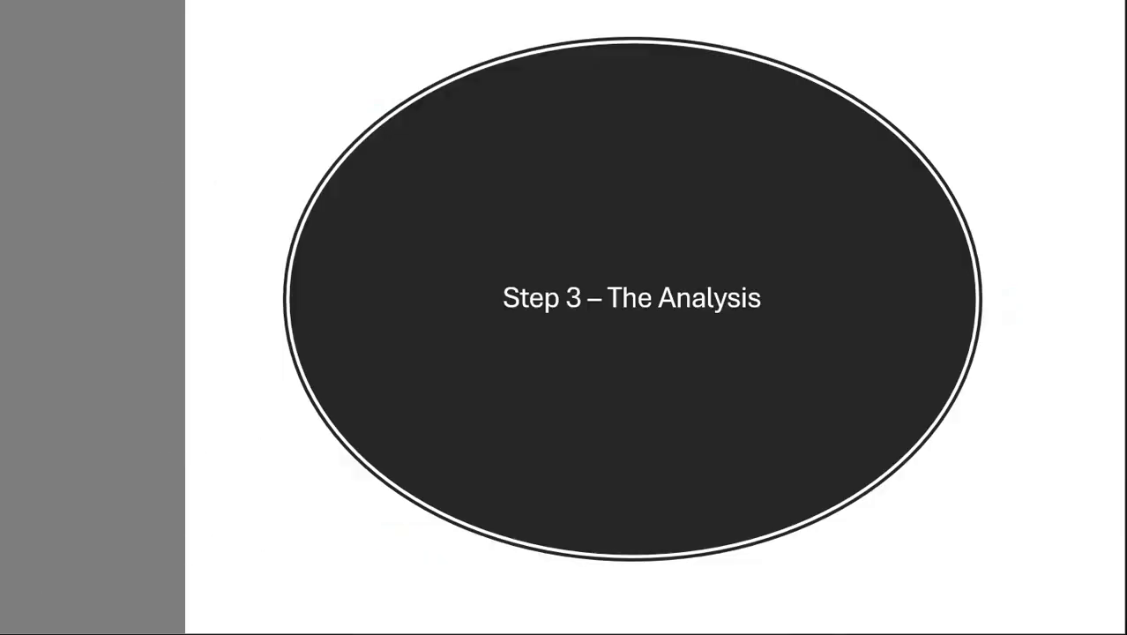
key(Right)
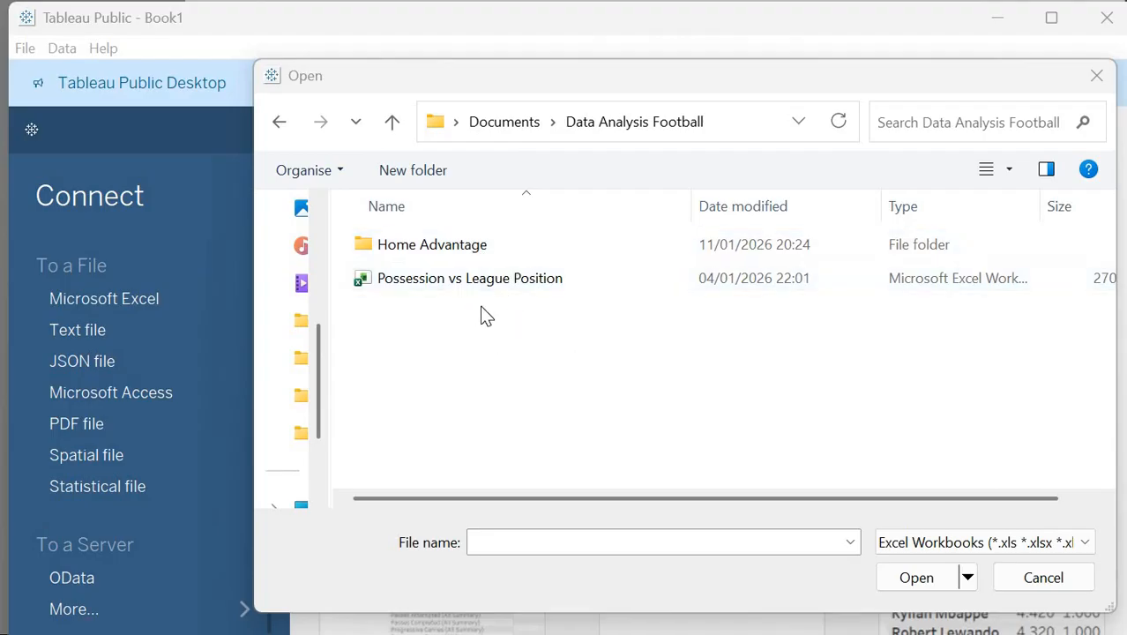
Step: In Tableau Public, connect to the Home Advantage Excel workbook from the Home Advantage folder
click(467, 250)
double_click(468, 248)
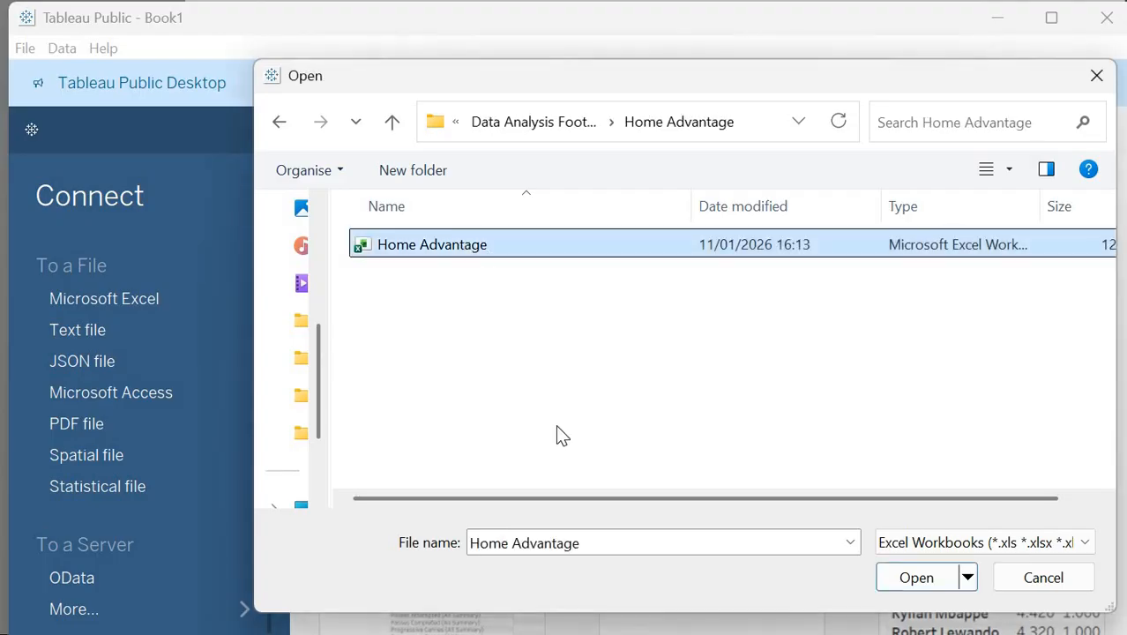
key(Return)
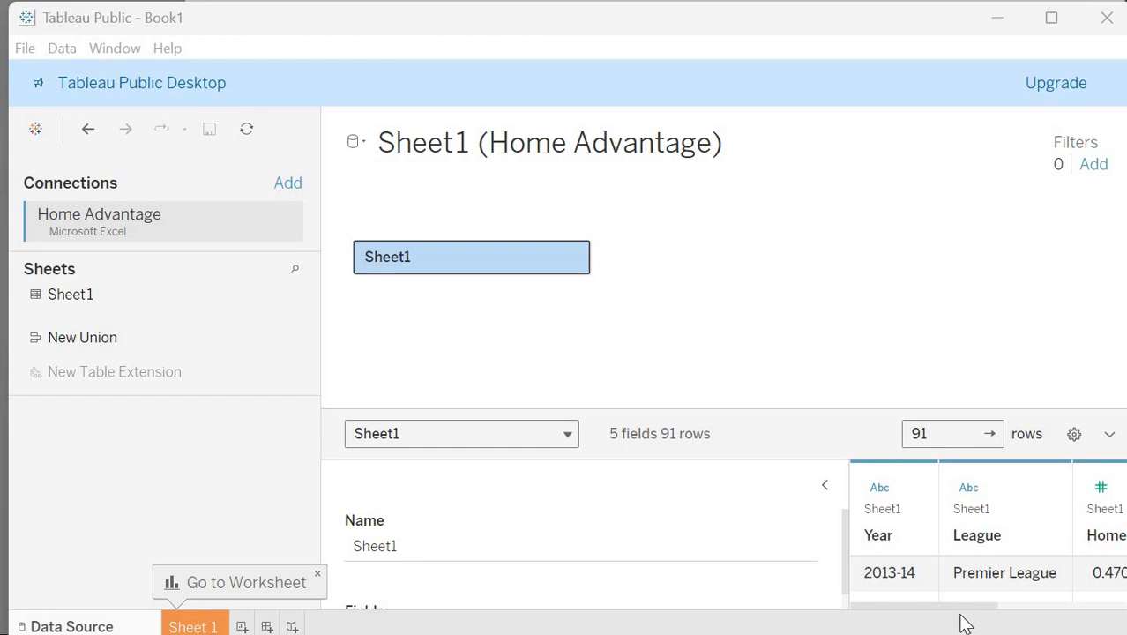
Step: Preview the imported Sheet1 data and go to the Sheet 1 worksheet
drag(957, 604, 927, 593)
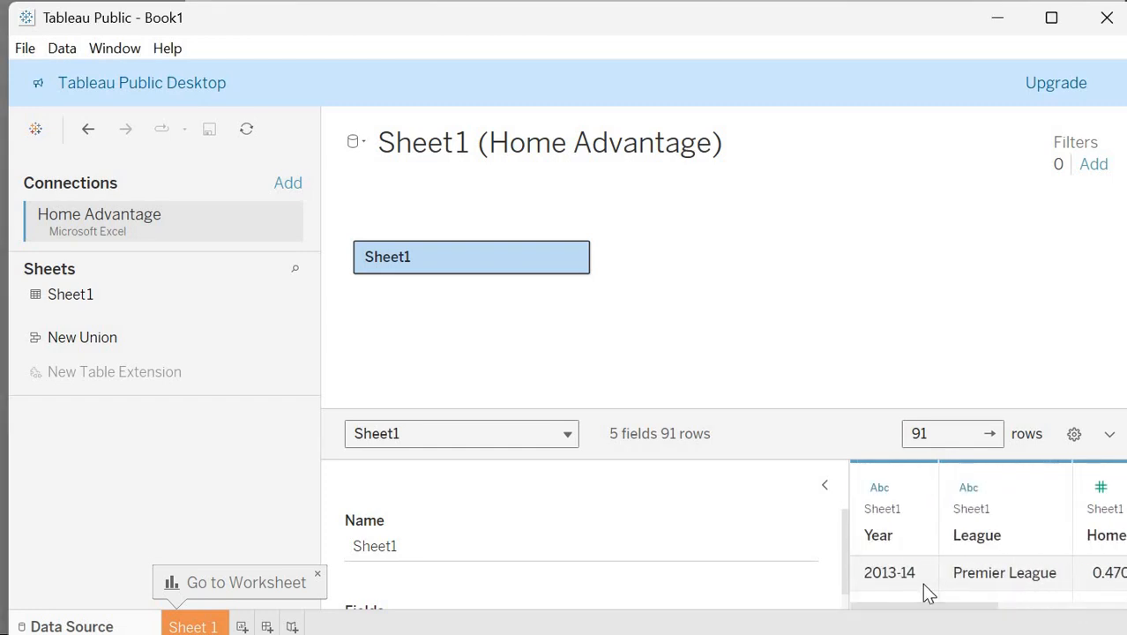
scroll(929, 592, down, 2)
scroll(934, 569, up, 2)
click(205, 587)
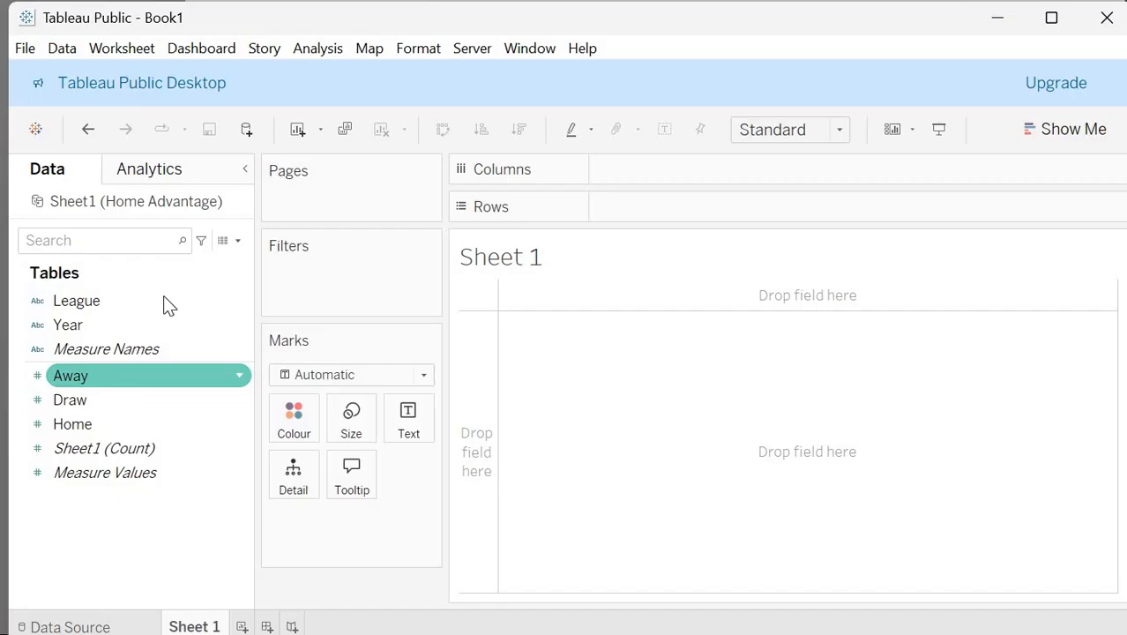
Step: Add the Year field to the columns of Sheet 1
click(137, 302)
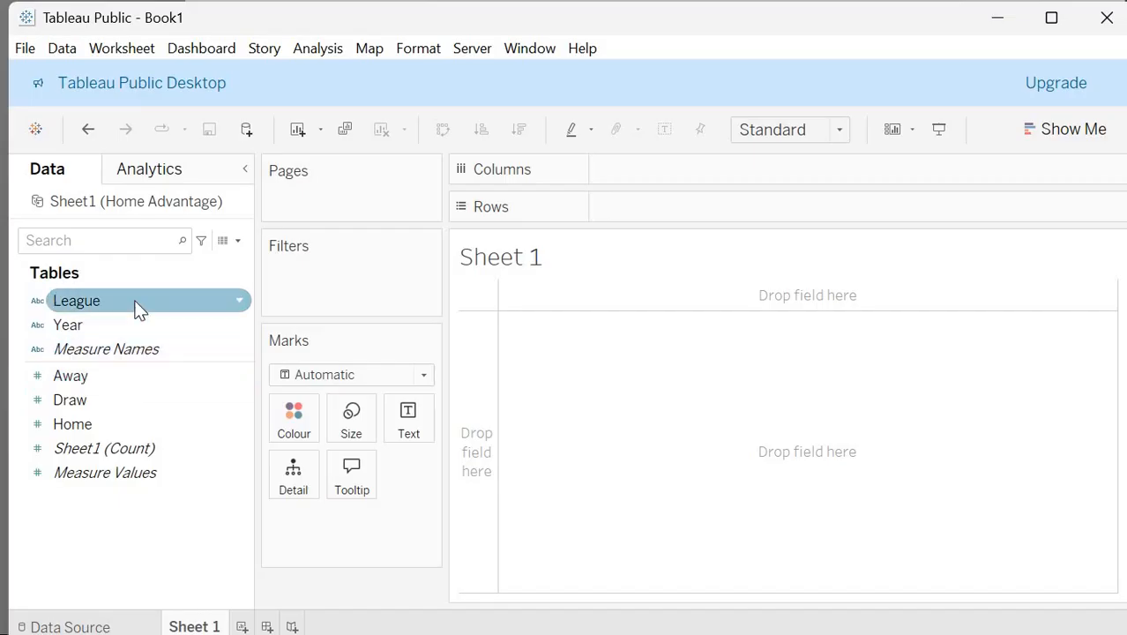
click(127, 327)
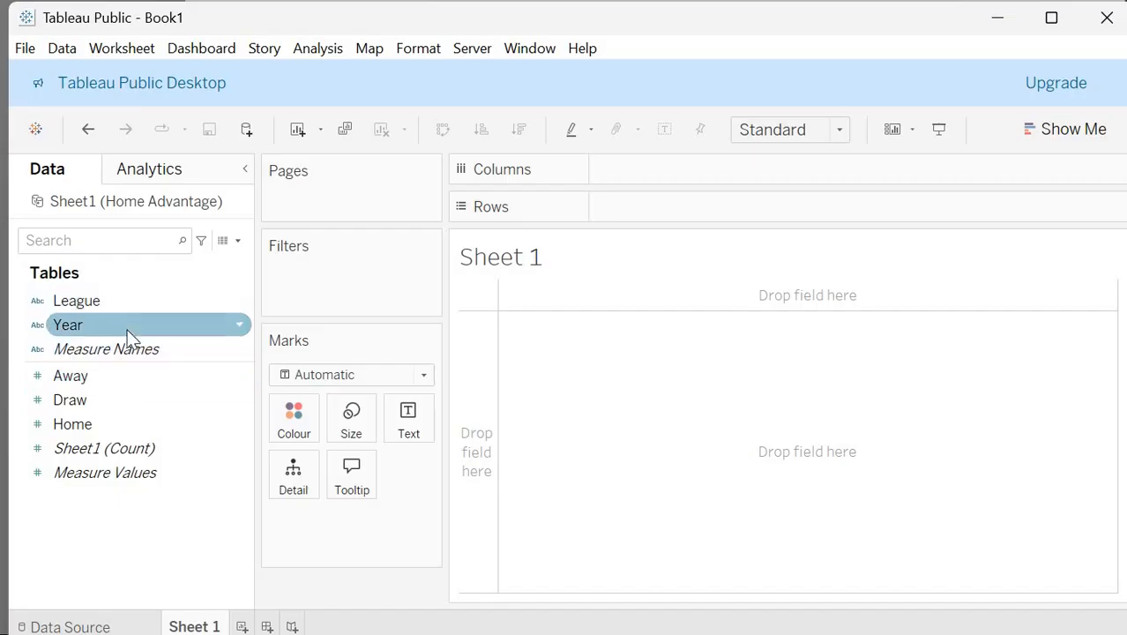
drag(127, 329, 710, 177)
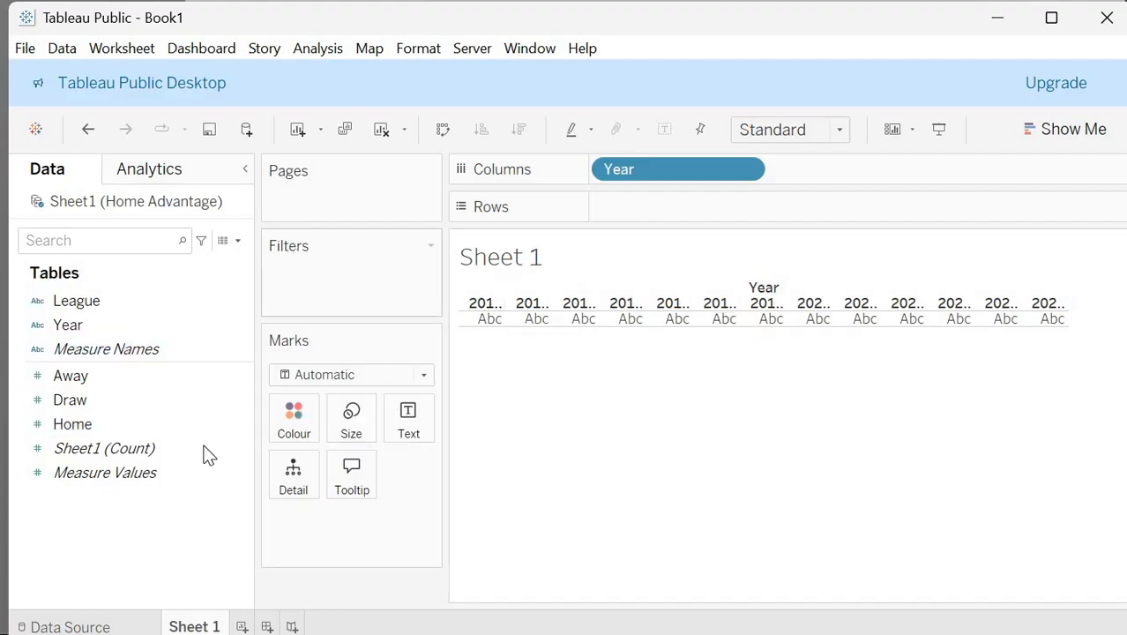
Step: Set the default number format of the Home measure to Percentage and reduce its decimal places
click(144, 381)
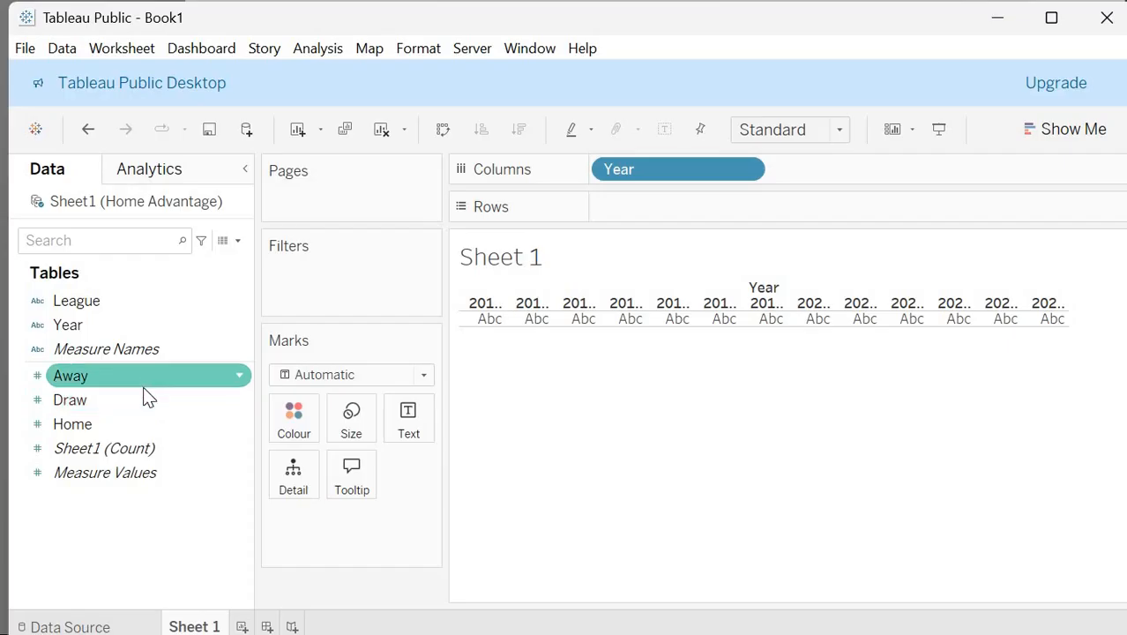
click(133, 426)
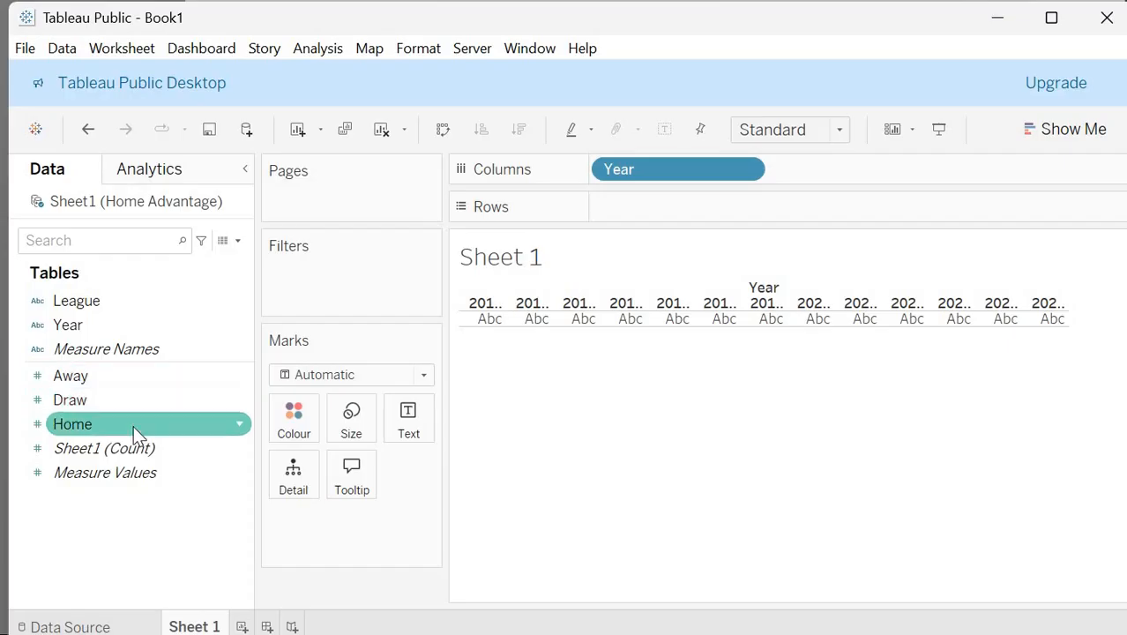
right_click(133, 426)
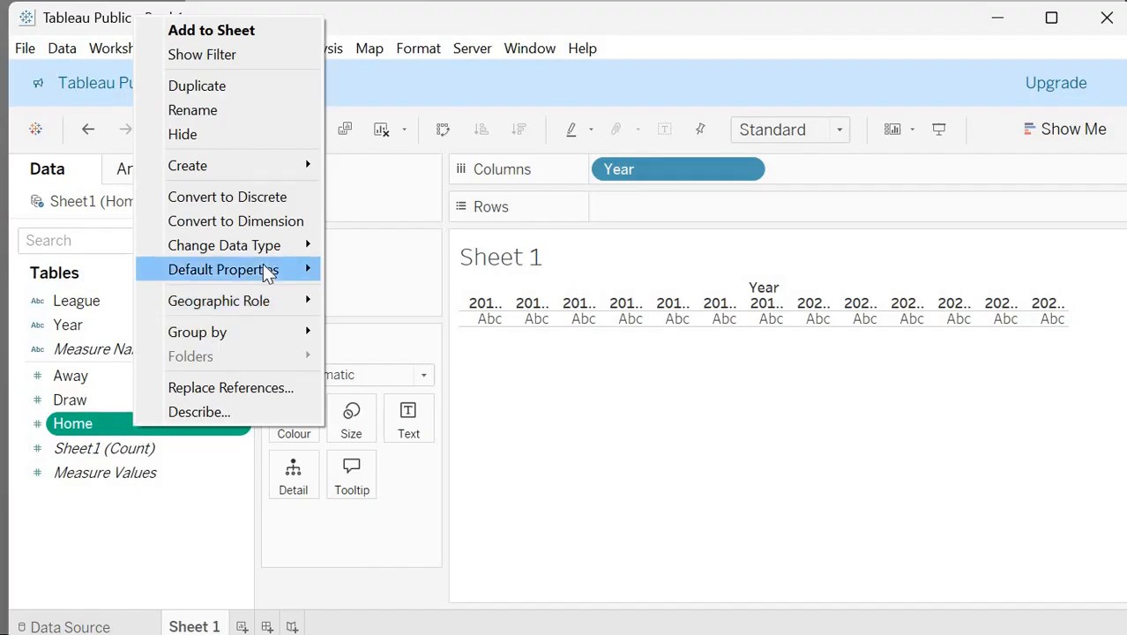
mouse_move(266, 270)
click(362, 321)
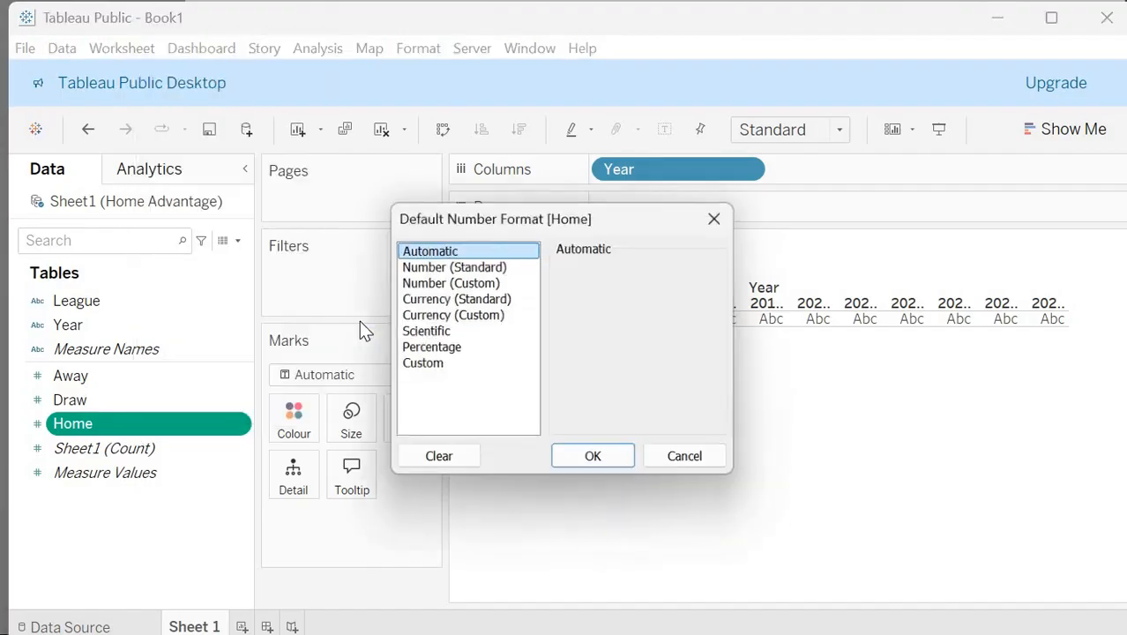
click(459, 351)
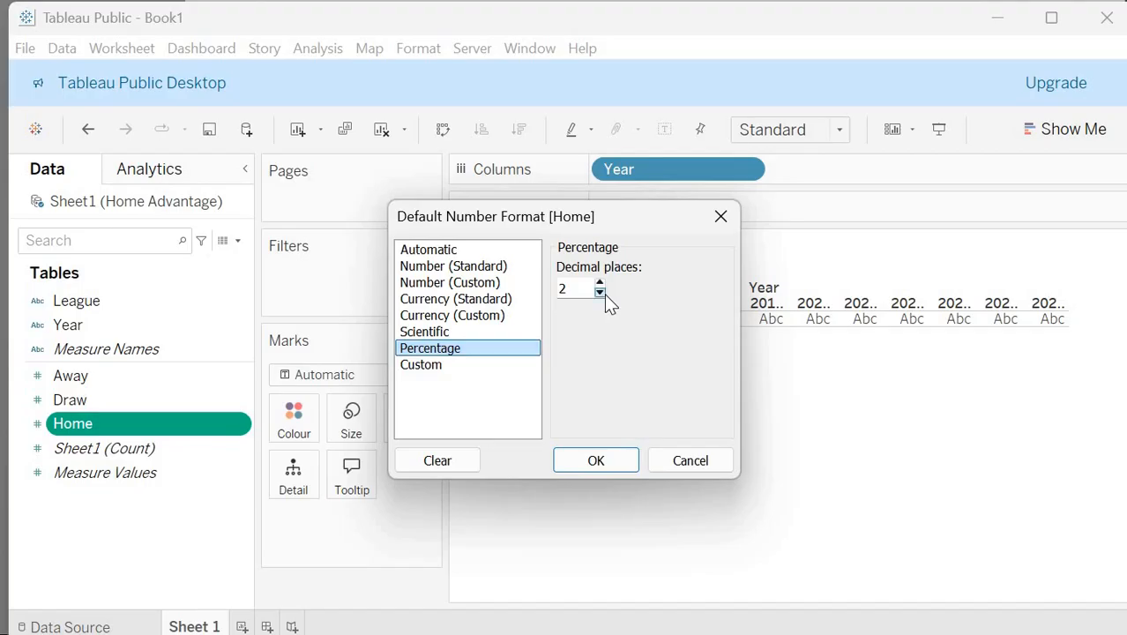
click(600, 292)
click(603, 463)
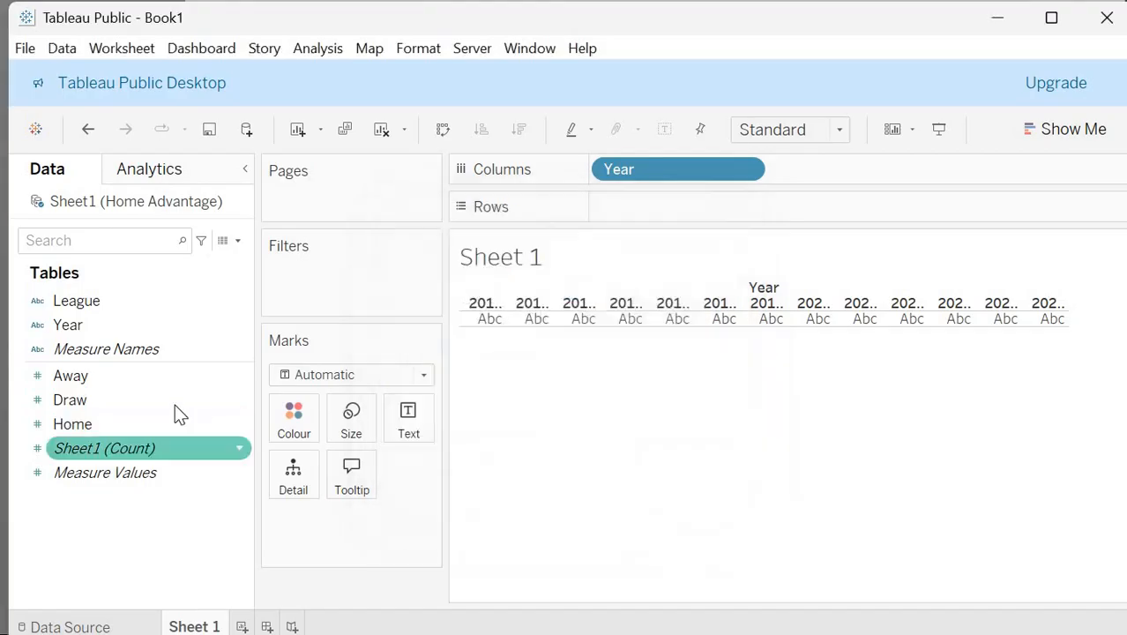
Step: Set the default number format of the Draw measure to Percentage with 0 decimal places
click(174, 404)
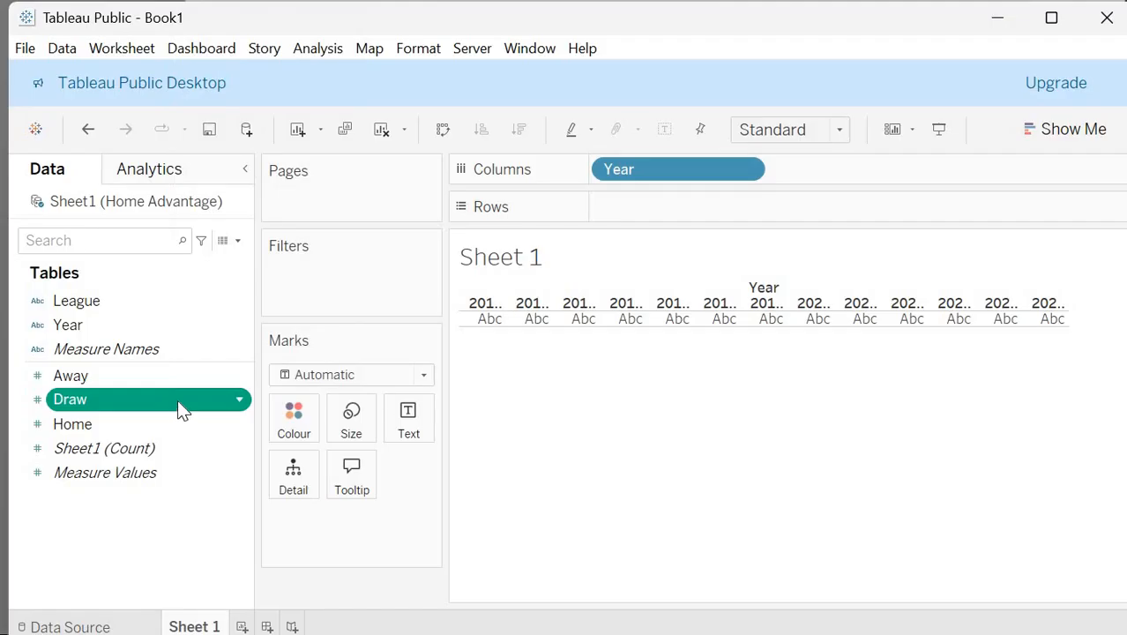
right_click(177, 400)
mouse_move(309, 233)
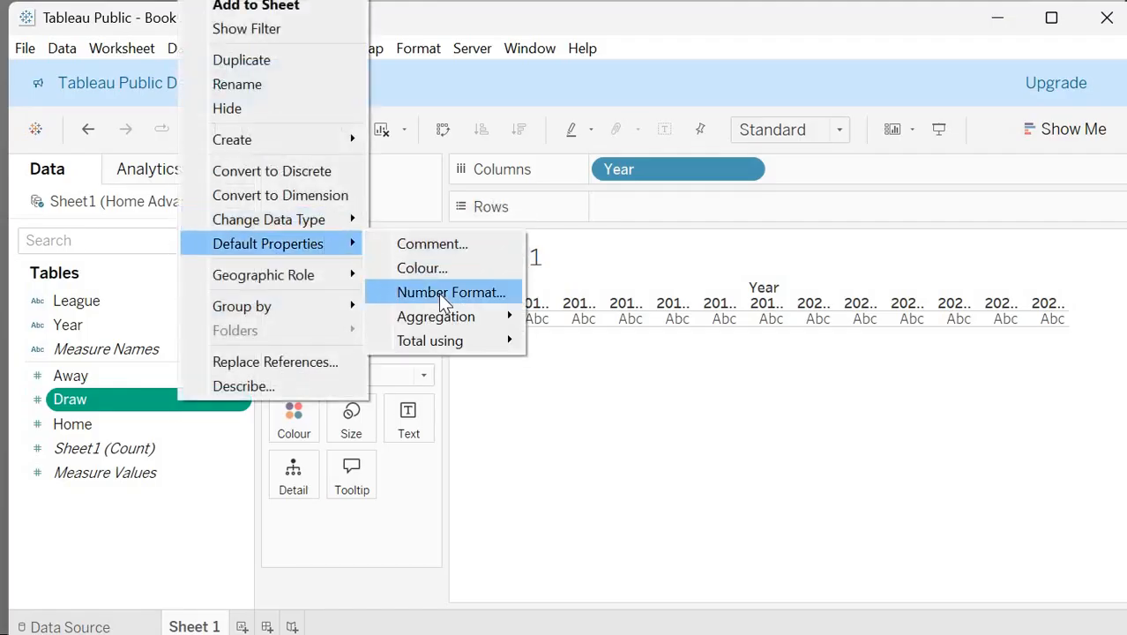
click(438, 293)
click(482, 350)
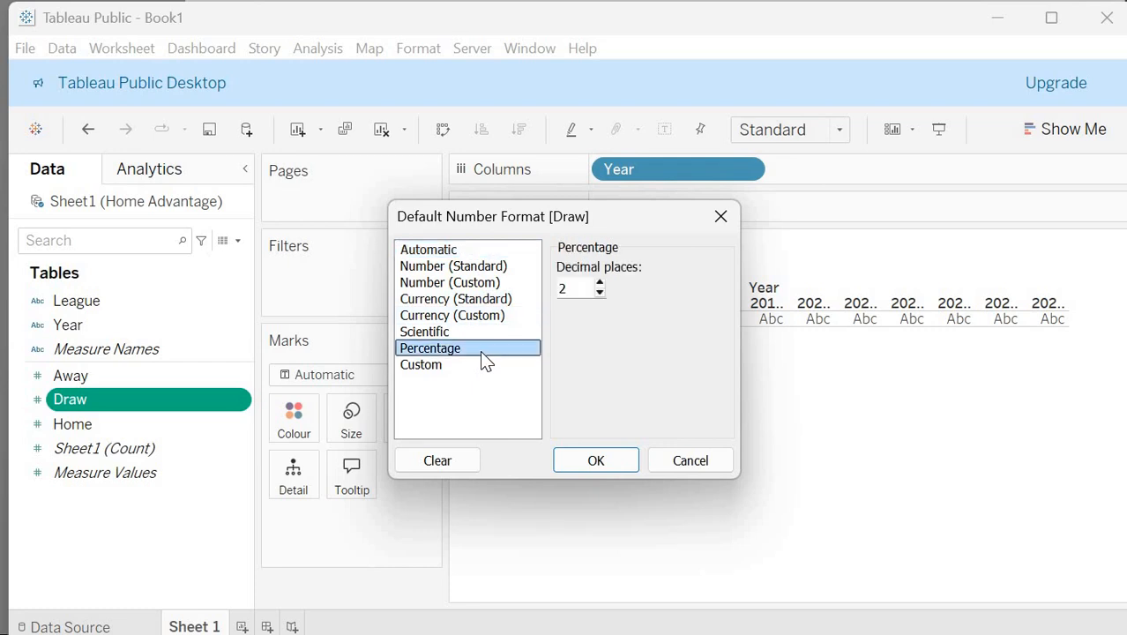
click(600, 292)
click(600, 292)
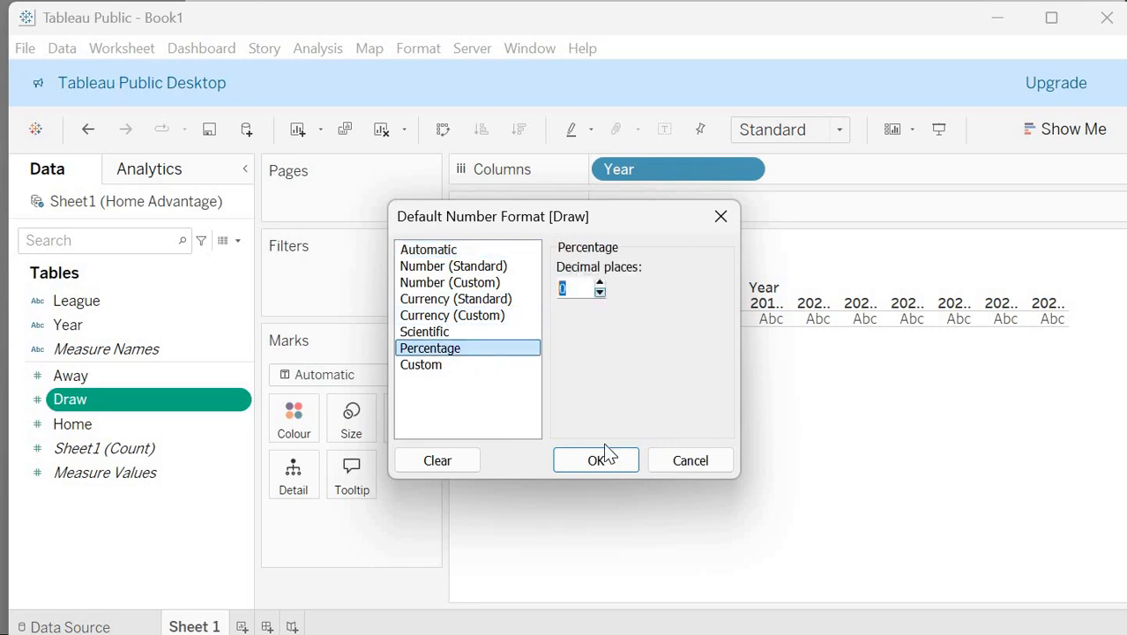
key(Return)
Step: Set the default number format of the Away measure to Percentage with 0 decimal places
click(101, 375)
right_click(102, 374)
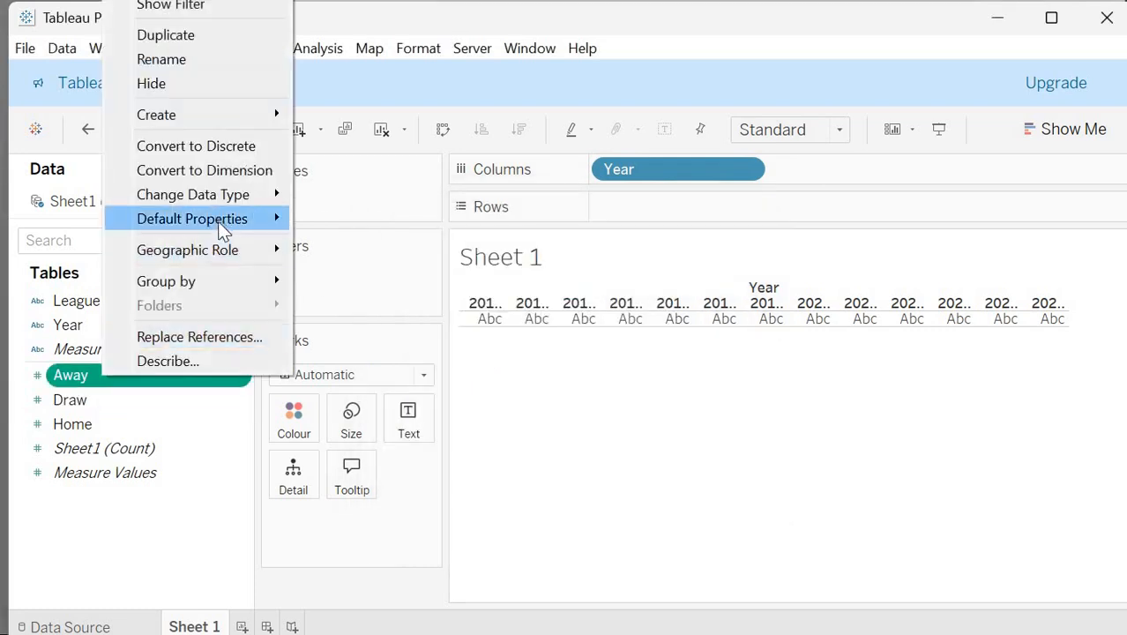
mouse_move(220, 221)
click(371, 265)
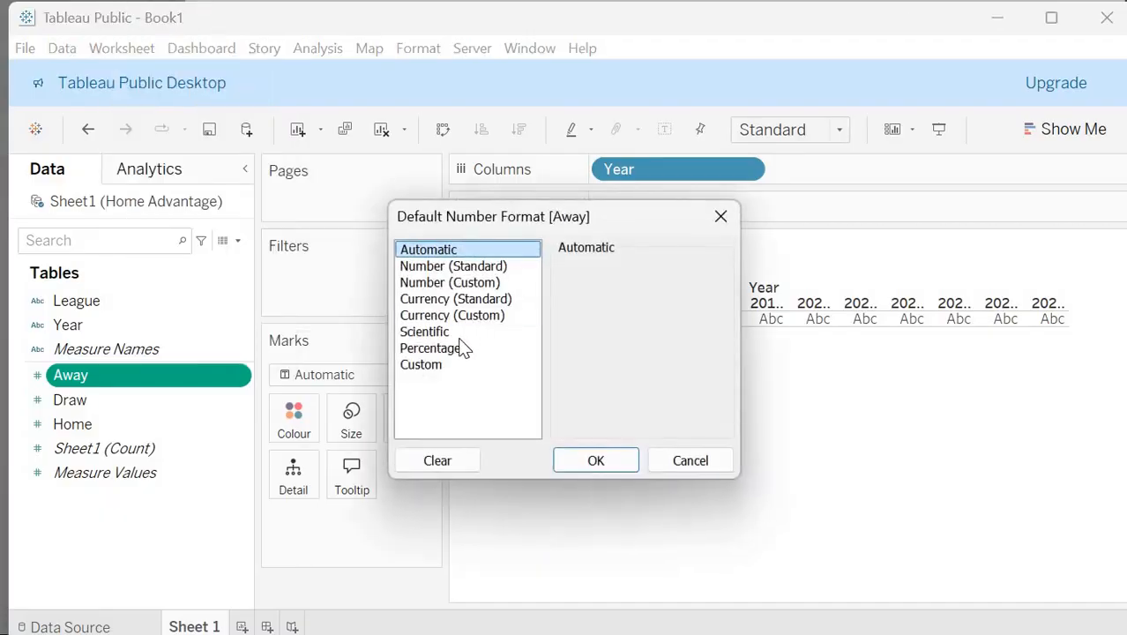
click(461, 350)
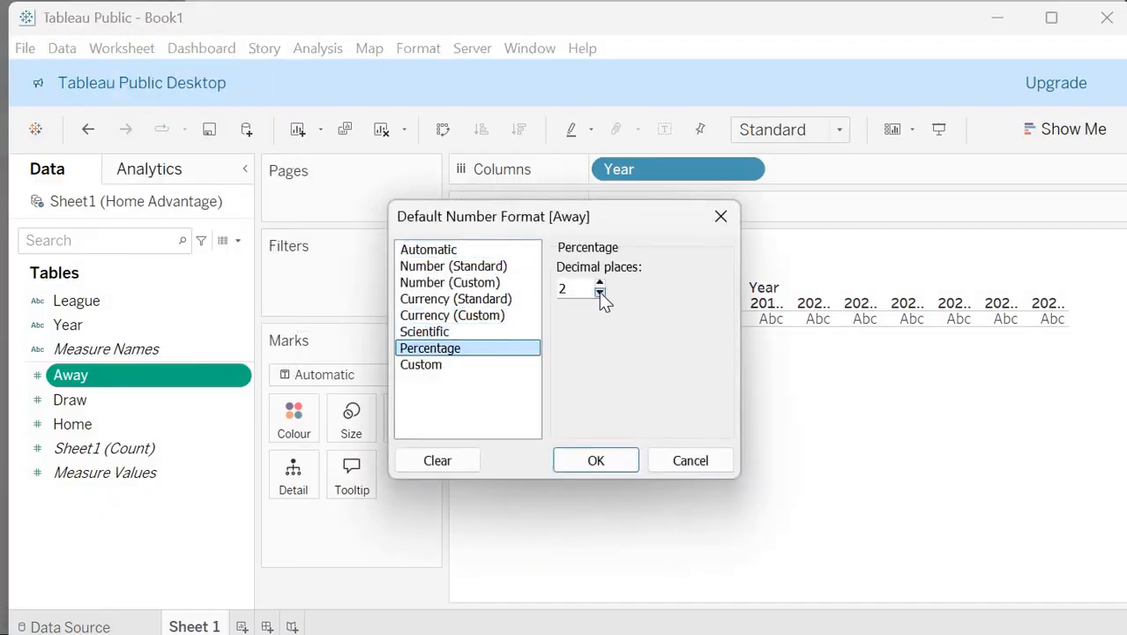
click(599, 291)
click(599, 292)
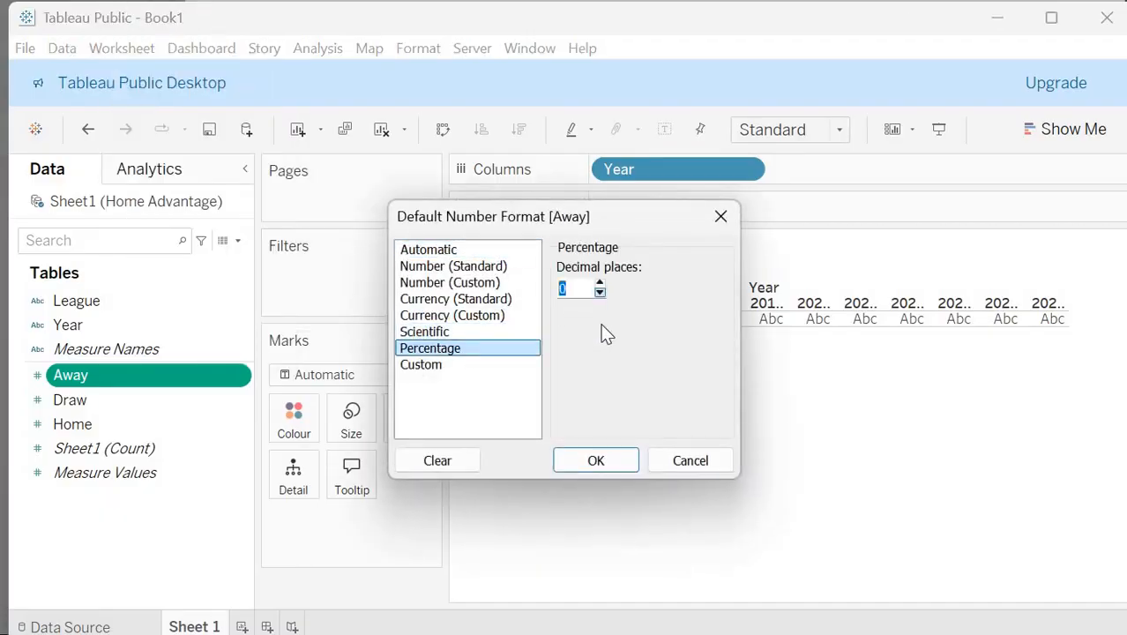
click(598, 462)
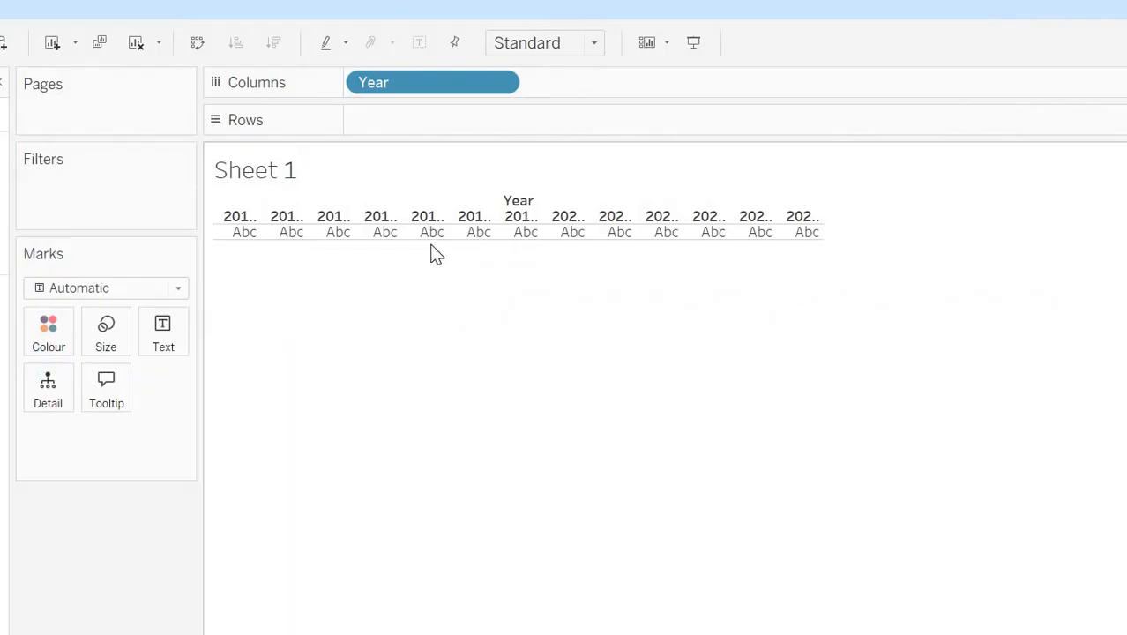
Step: Set the view of Sheet 1 to Fit Width and show the Home measure as text for each year
click(593, 43)
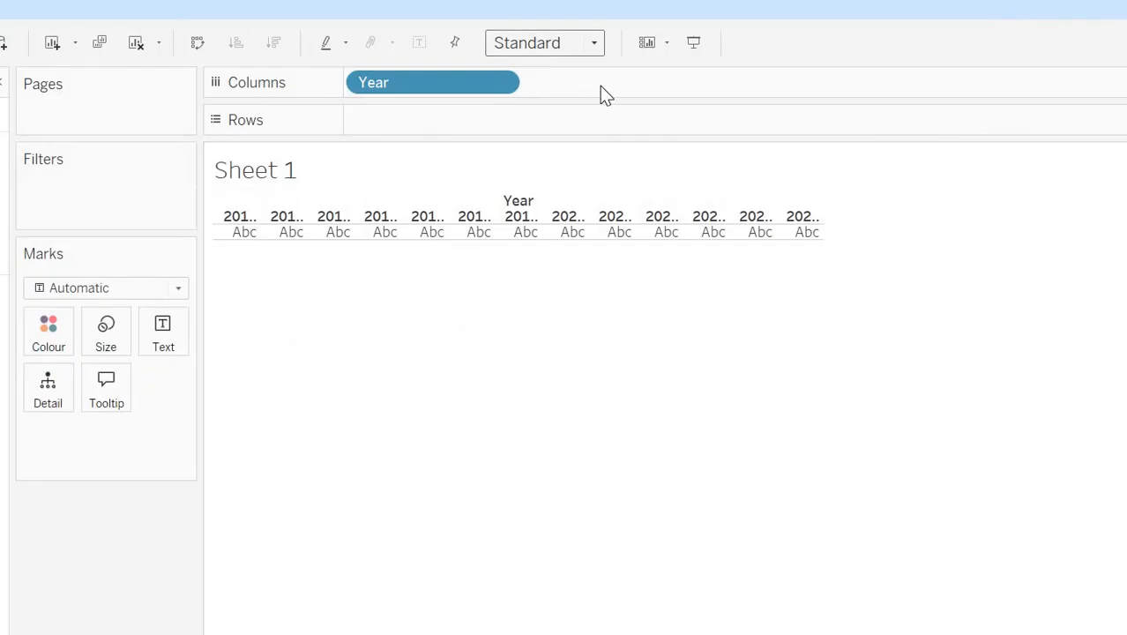
click(562, 91)
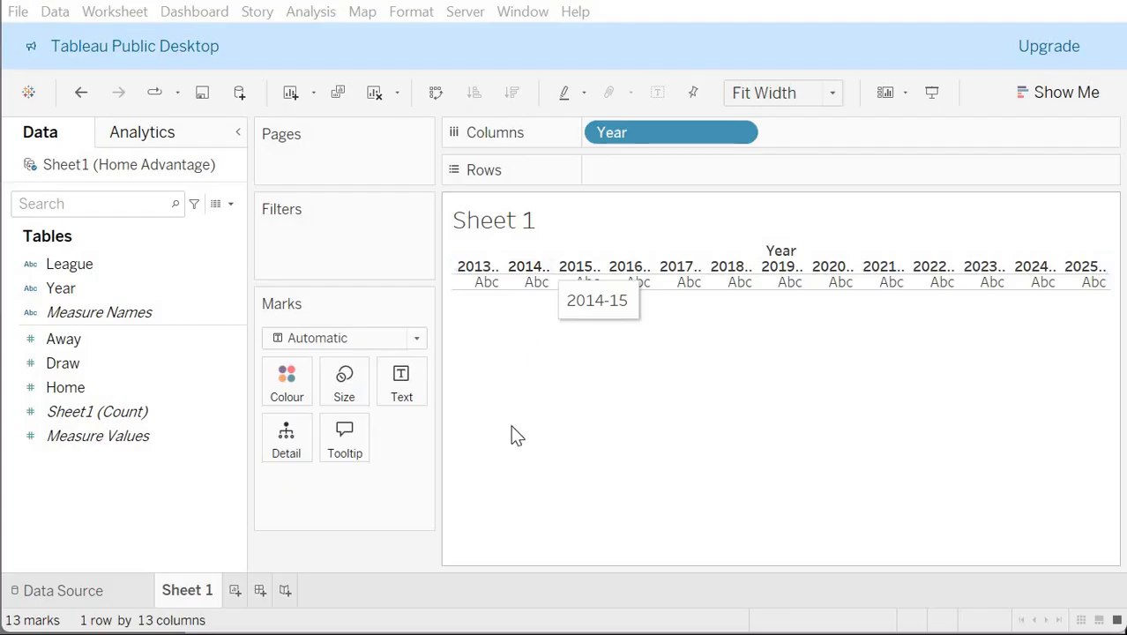
click(93, 366)
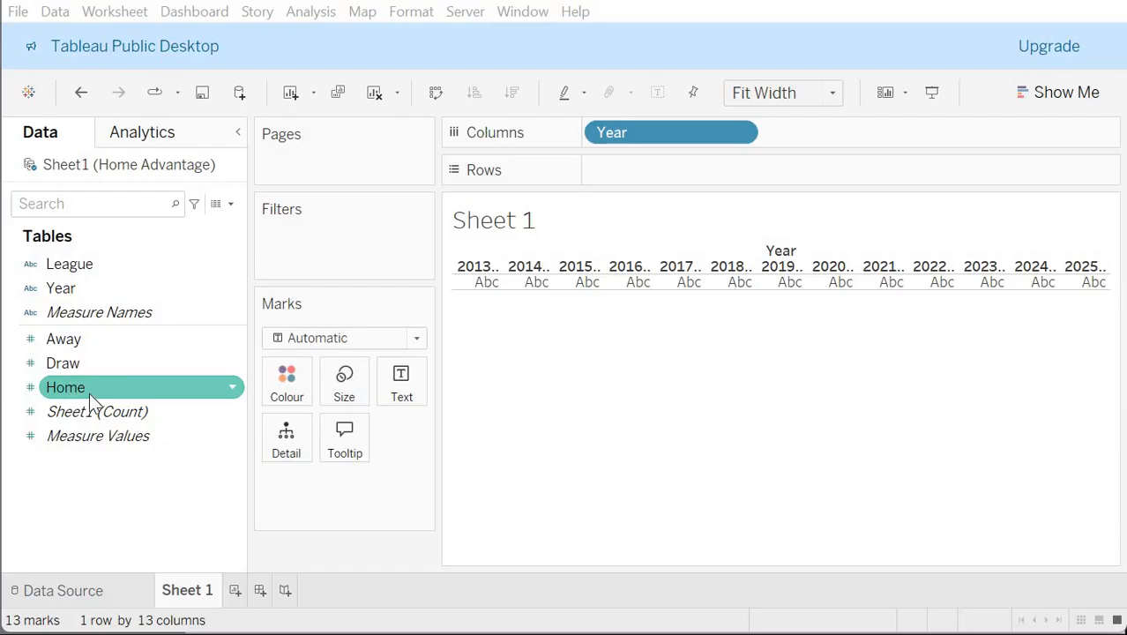
drag(89, 392, 314, 500)
click(278, 492)
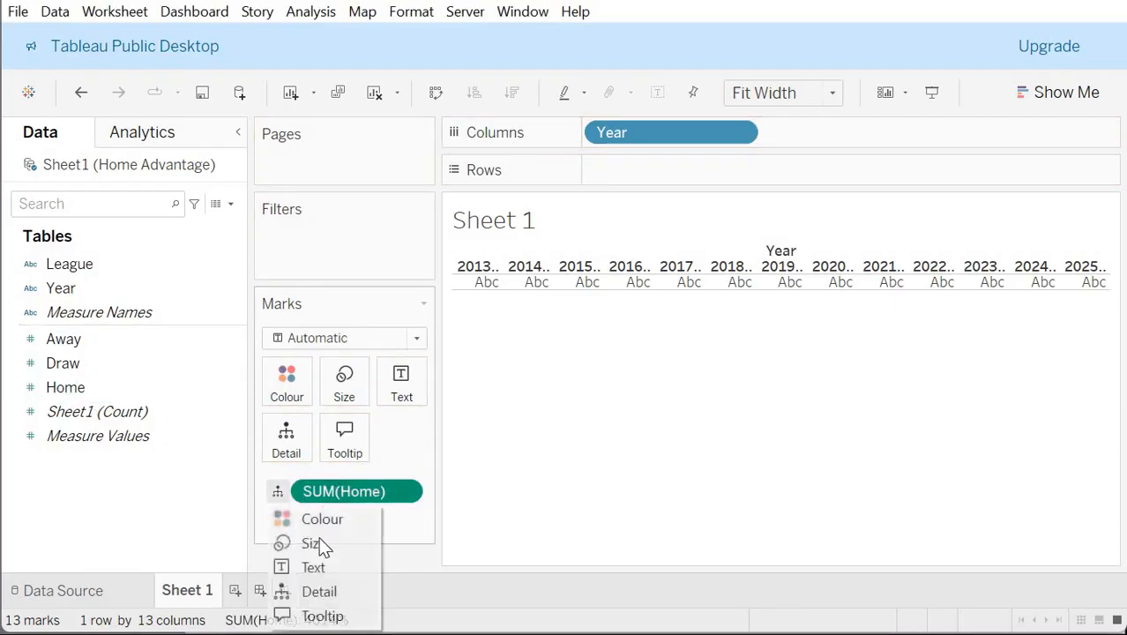
click(321, 568)
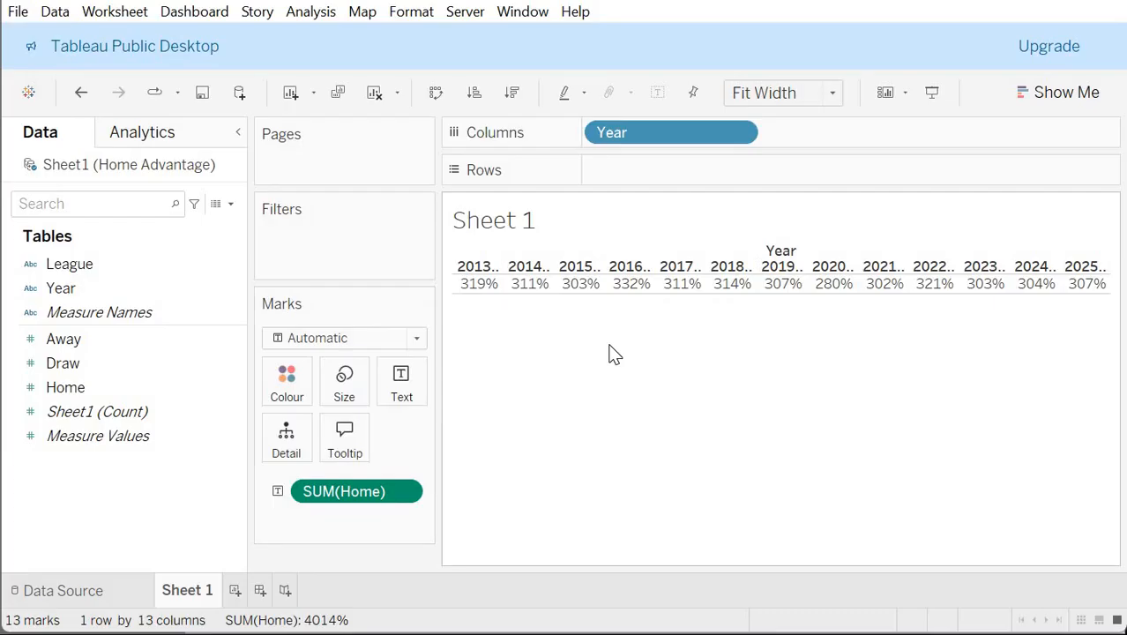
Step: Change the aggregation of the Home measure on the marks to Average
click(410, 494)
mouse_move(493, 577)
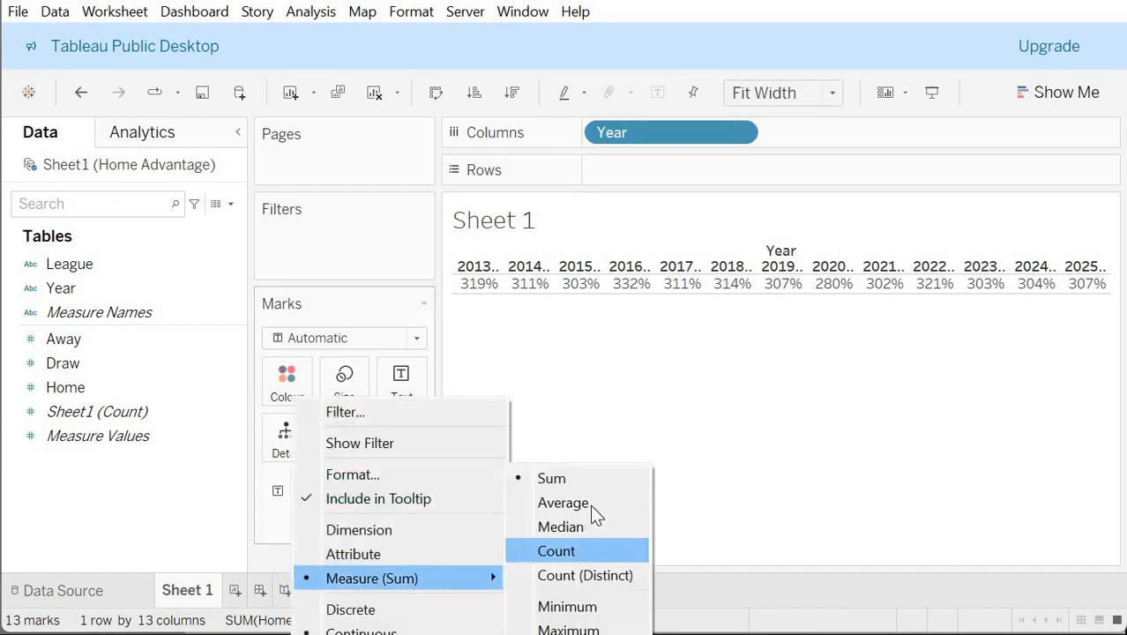
click(593, 505)
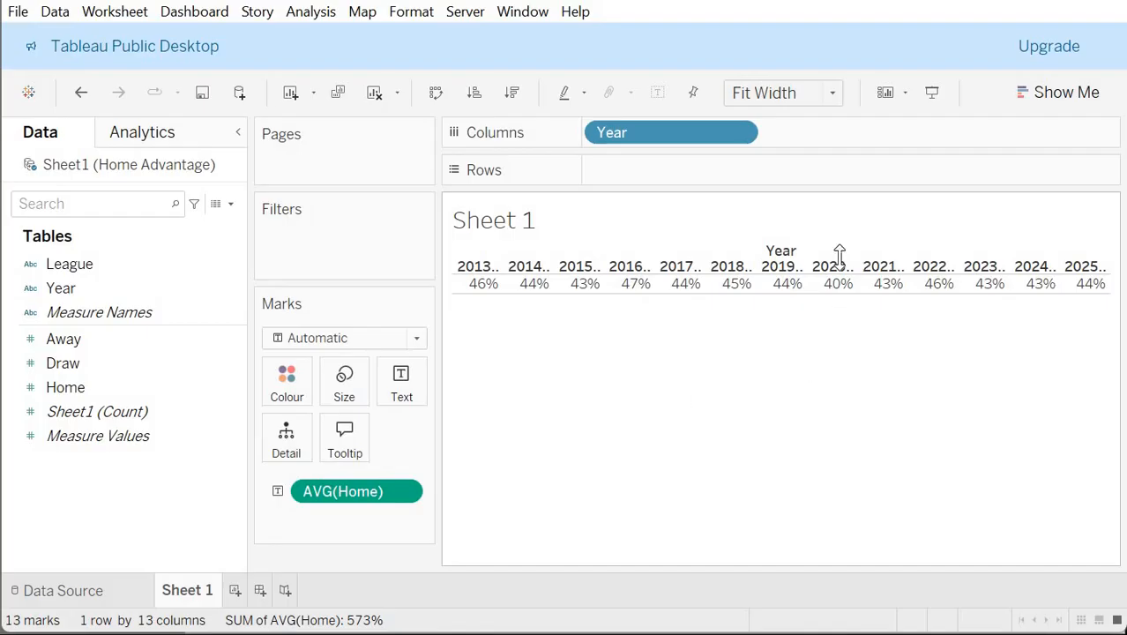
mouse_move(843, 293)
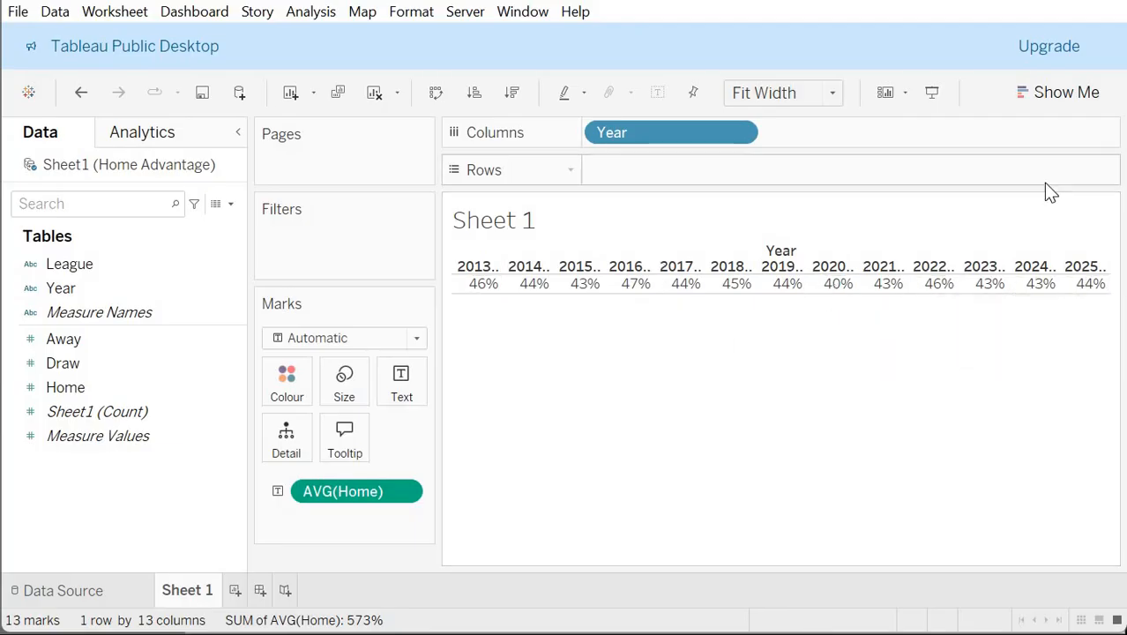
Step: Convert the table to a stacked bar chart and move Year from colour to the columns
click(1050, 99)
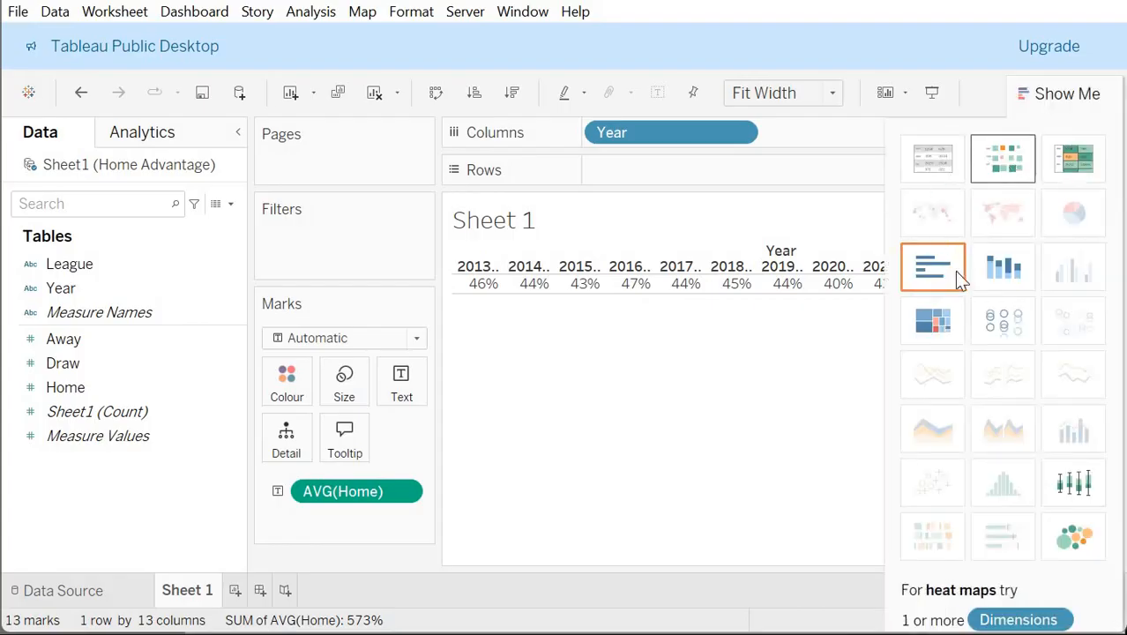
click(992, 271)
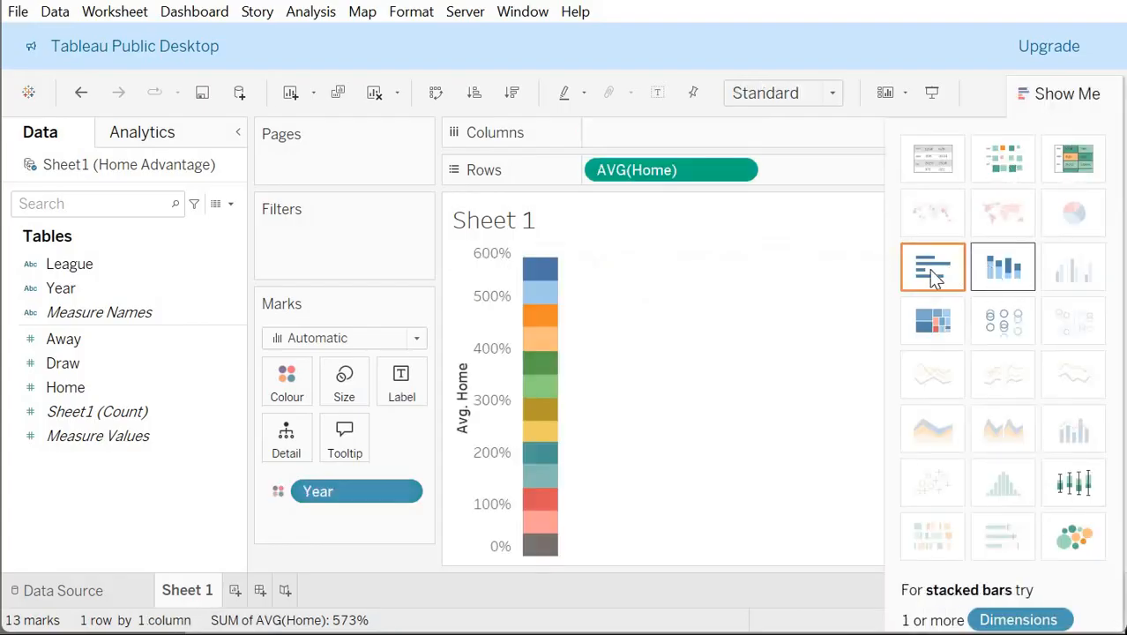
click(1082, 102)
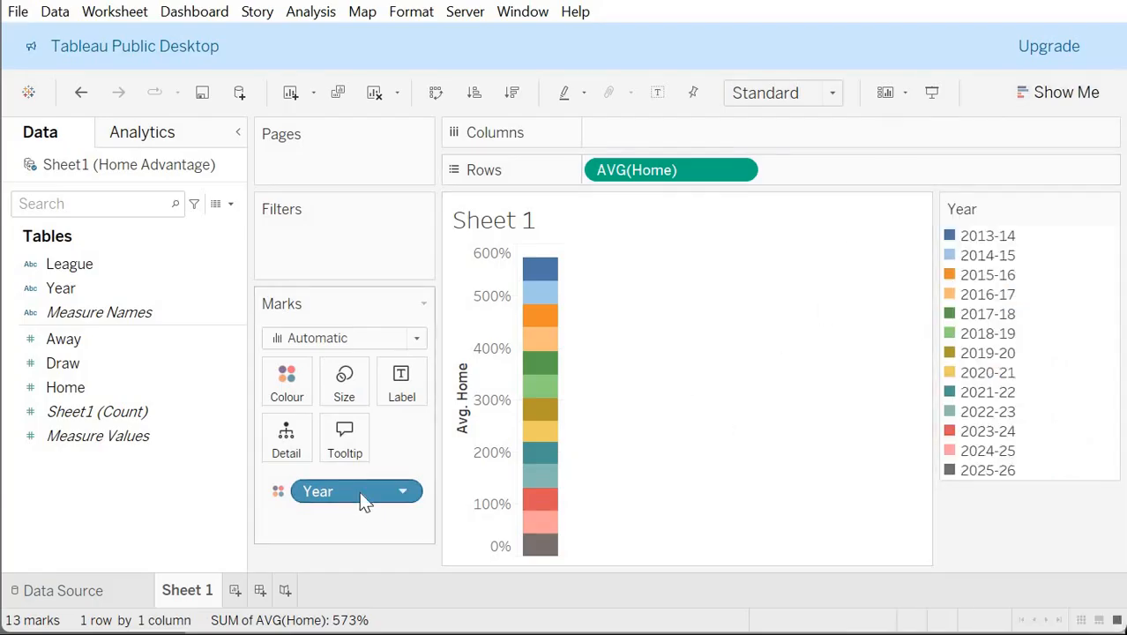
drag(363, 495, 658, 125)
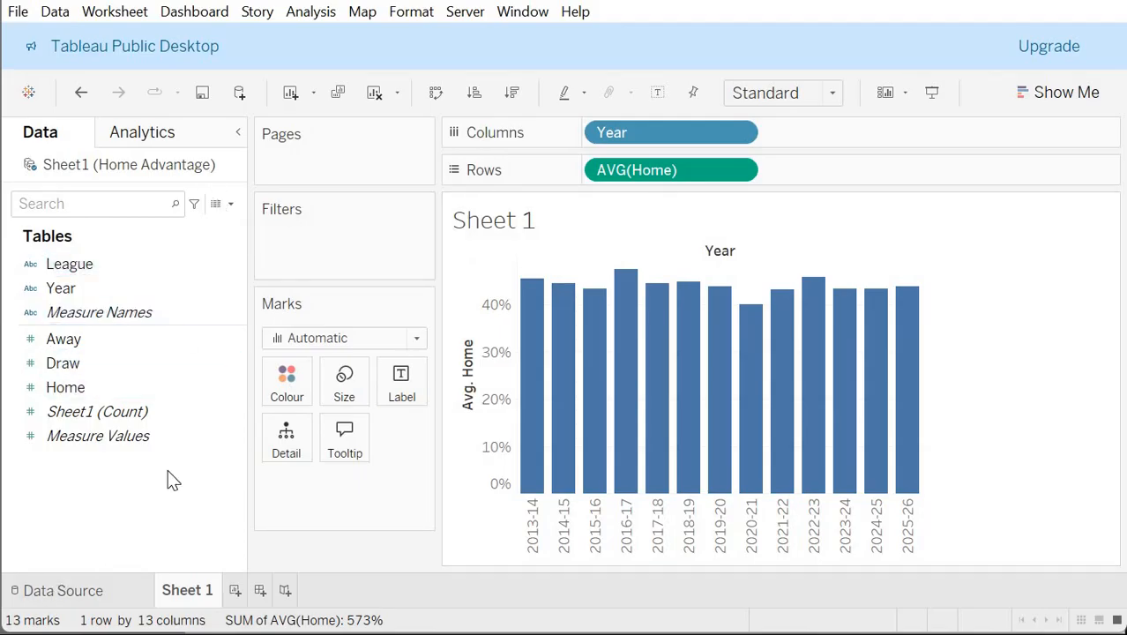
Step: Create a calculated field named Pre Period and reshape its editor so the year chart stays readable
click(231, 203)
click(181, 221)
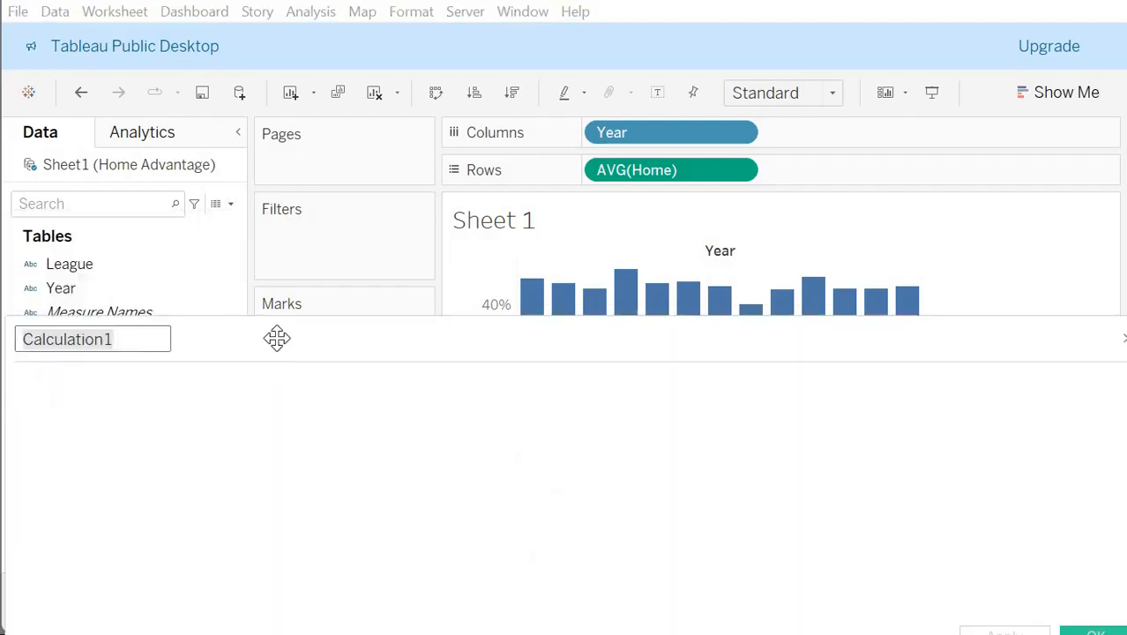
drag(277, 338, 367, 235)
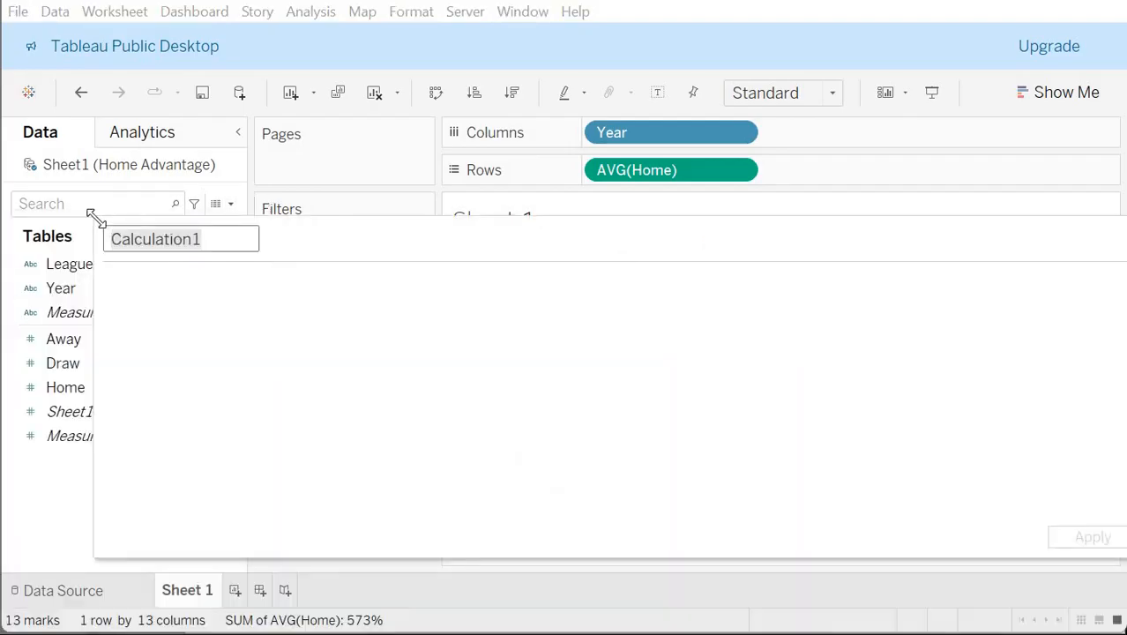
drag(94, 217, 485, 326)
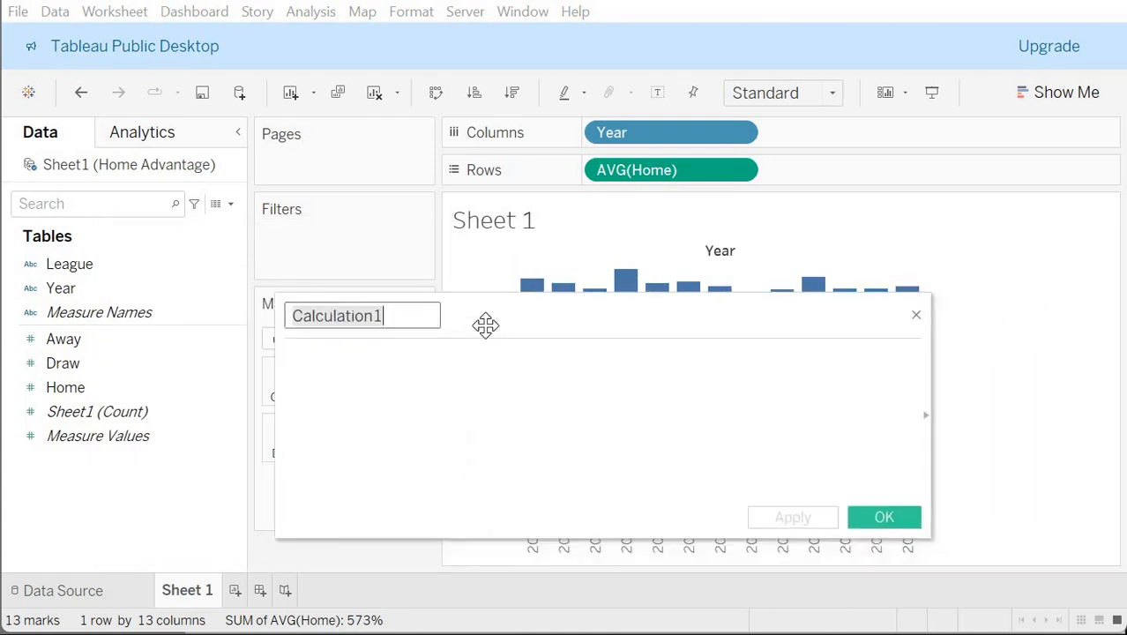
drag(485, 325, 316, 248)
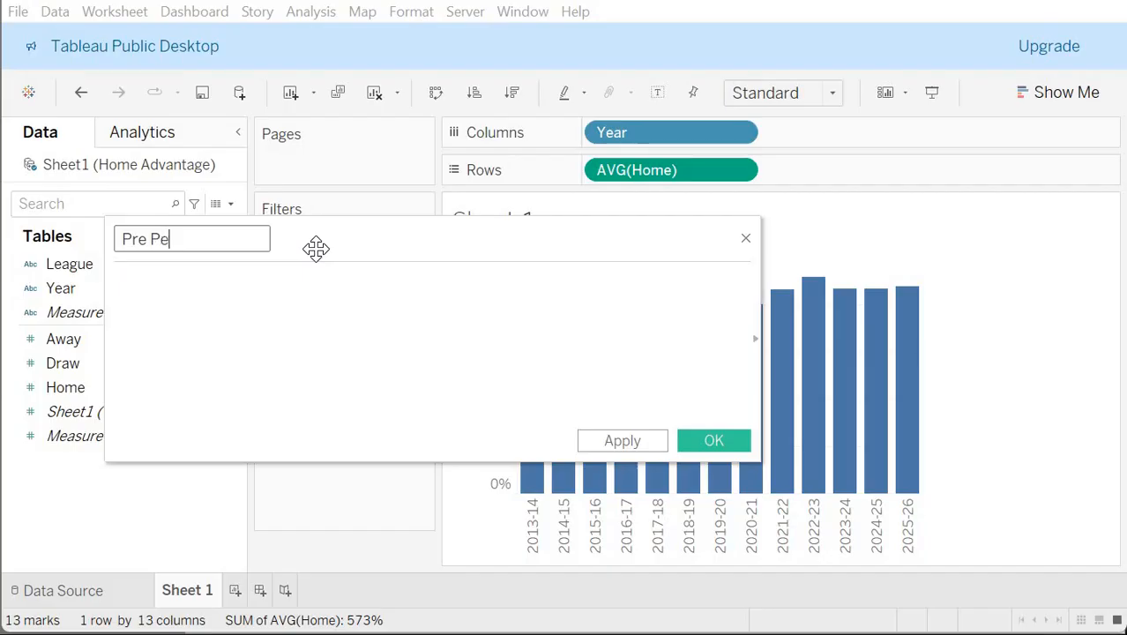
drag(316, 248, 299, 157)
drag(746, 372, 506, 565)
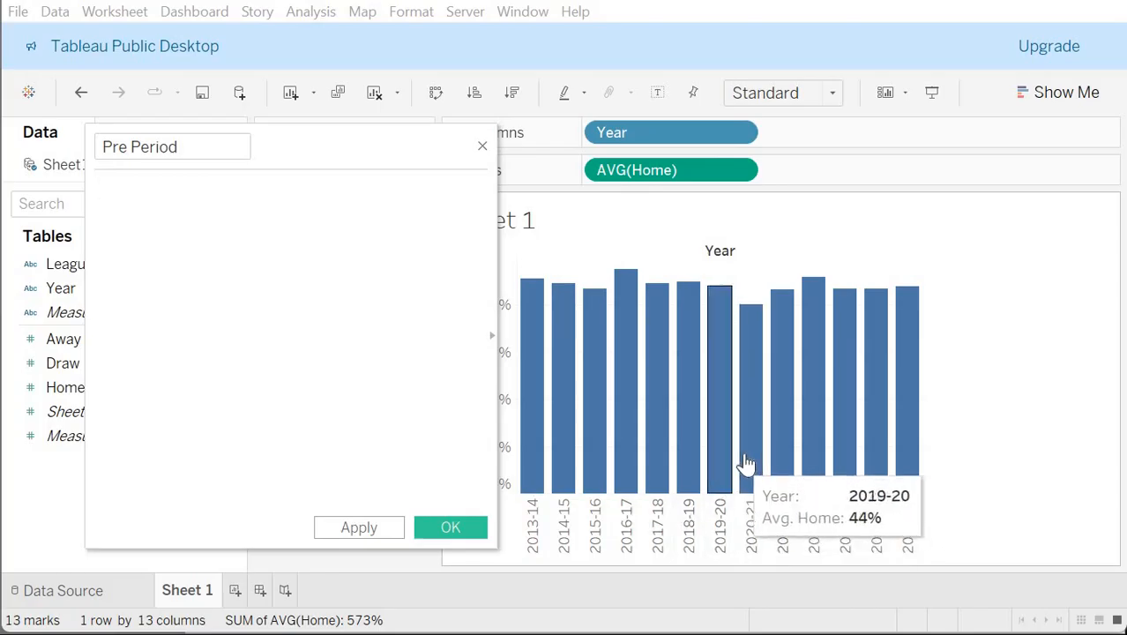
mouse_move(746, 474)
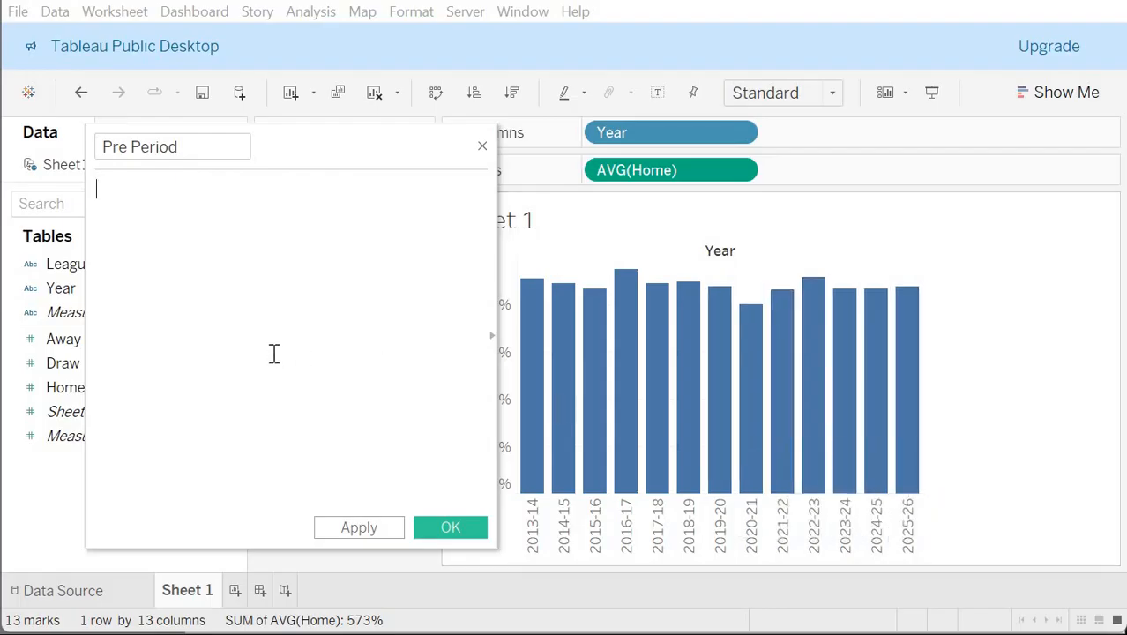
Step: Begin the Pre Period formula with IF [Year] = "2013-14" THEN TRUE ELSE IF
text(if)
key(Return)
text(if)
key(Return)
text(y)
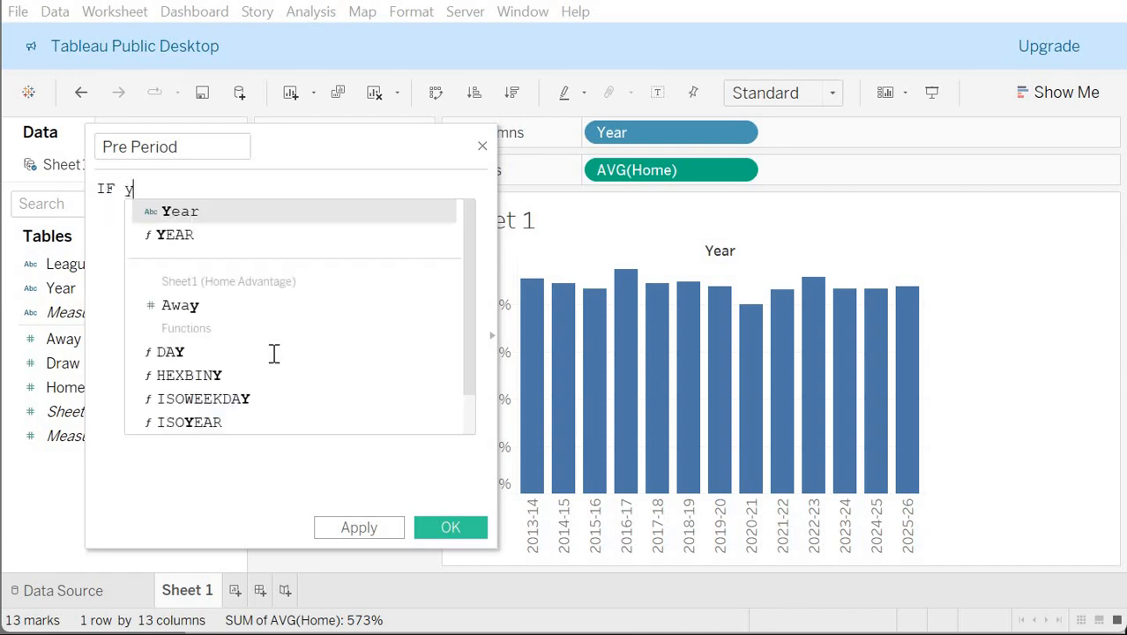
text(ear)
key(Return)
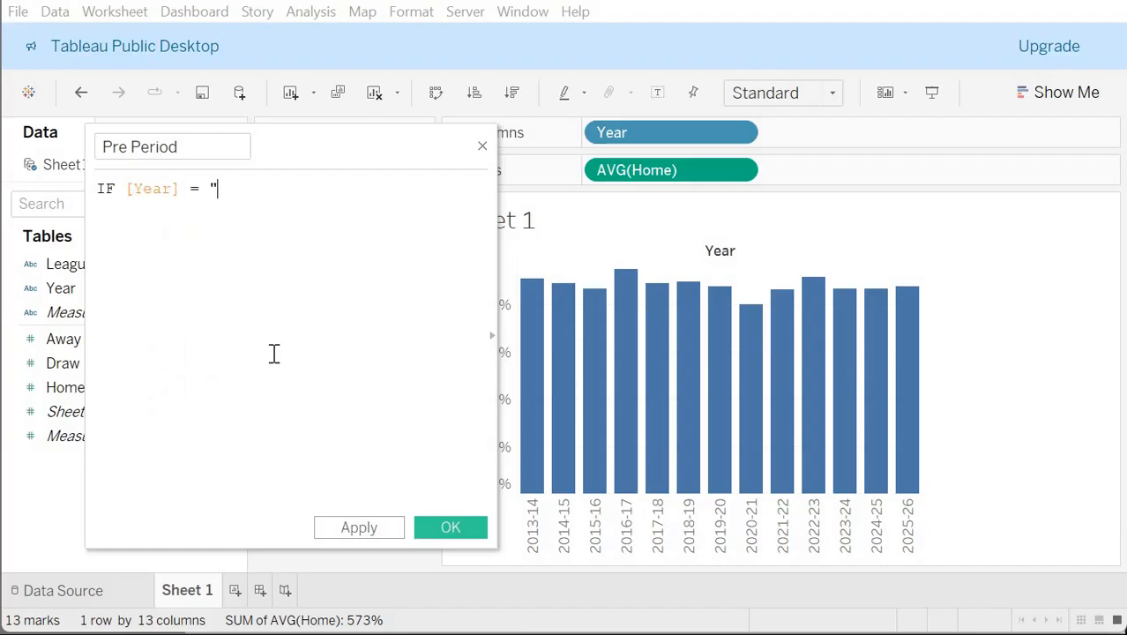
text(= "2013-14")
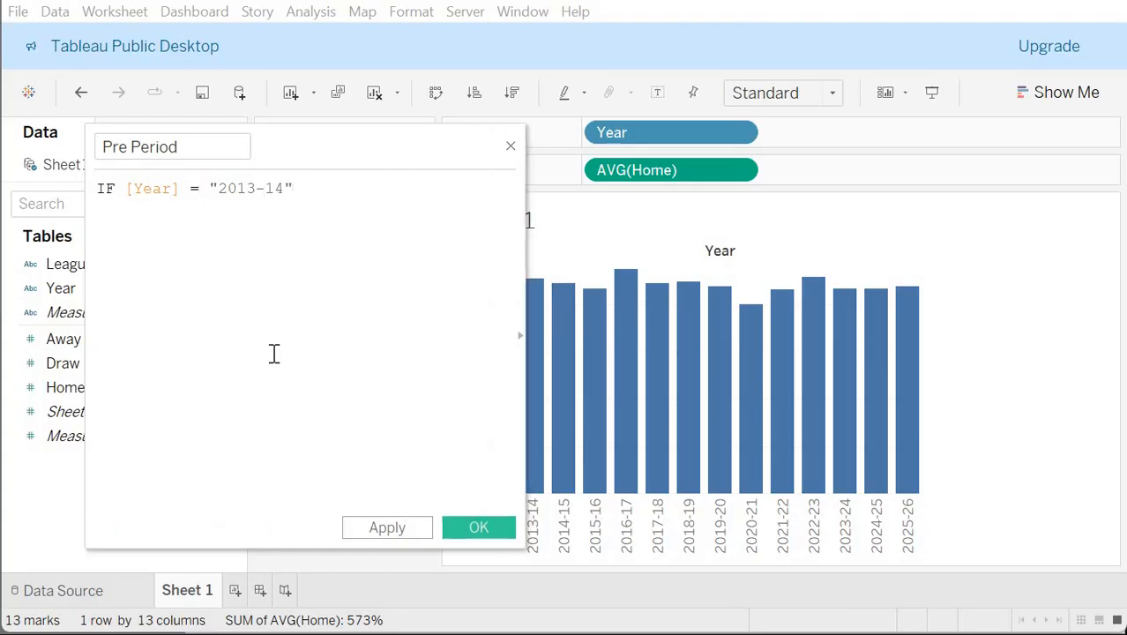
text( THEN TRUE ELSE)
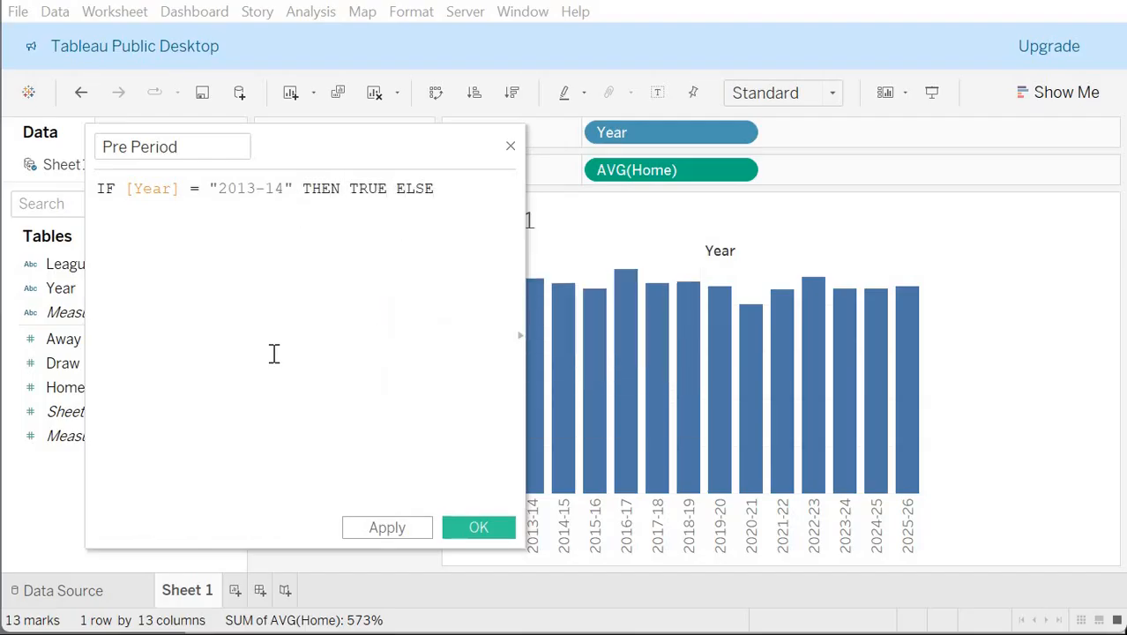
text(IF)
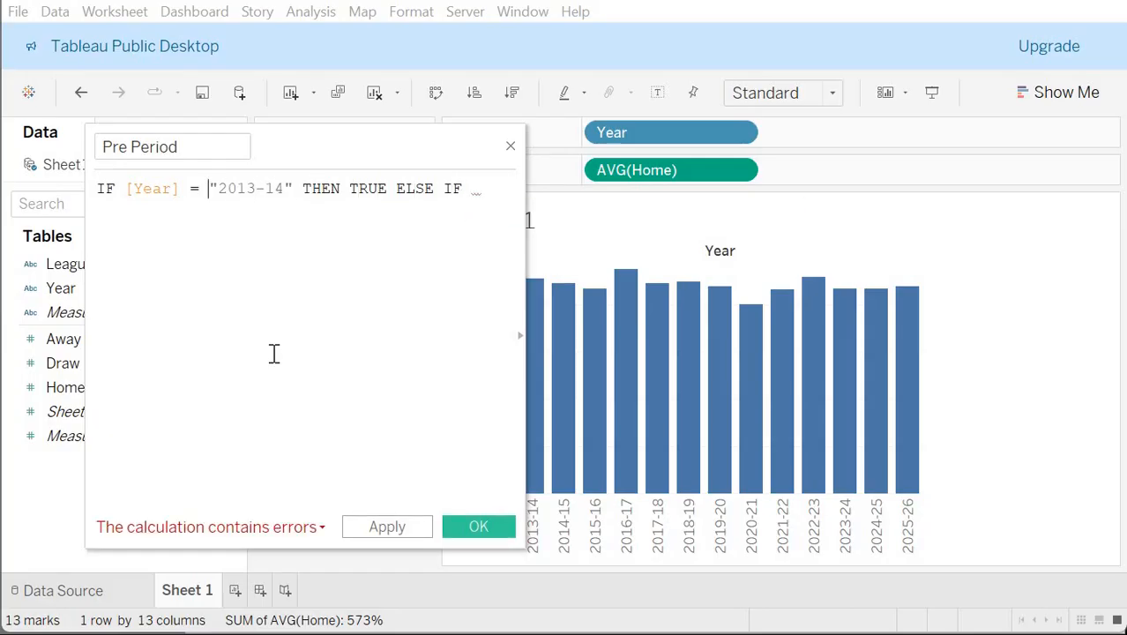
Step: Duplicate the [Year] condition through ELSE at the formula's end and change the copy's season to "2014-15"
key(shift+Right)
key(shift+Right)
key(shift+Right)
key(shift+Right)
key(shift+Right)
key(shift+Right)
key(shift+Right)
key(shift+Right)
key(shift+Right)
key(shift+Right)
key(shift+Right)
key(shift+Right)
key(shift+Right)
key(shift+Right)
key(shift+Right)
key(shift+Right)
key(shift+Right)
key(shift+Right)
key(shift+Right)
key(shift+Right)
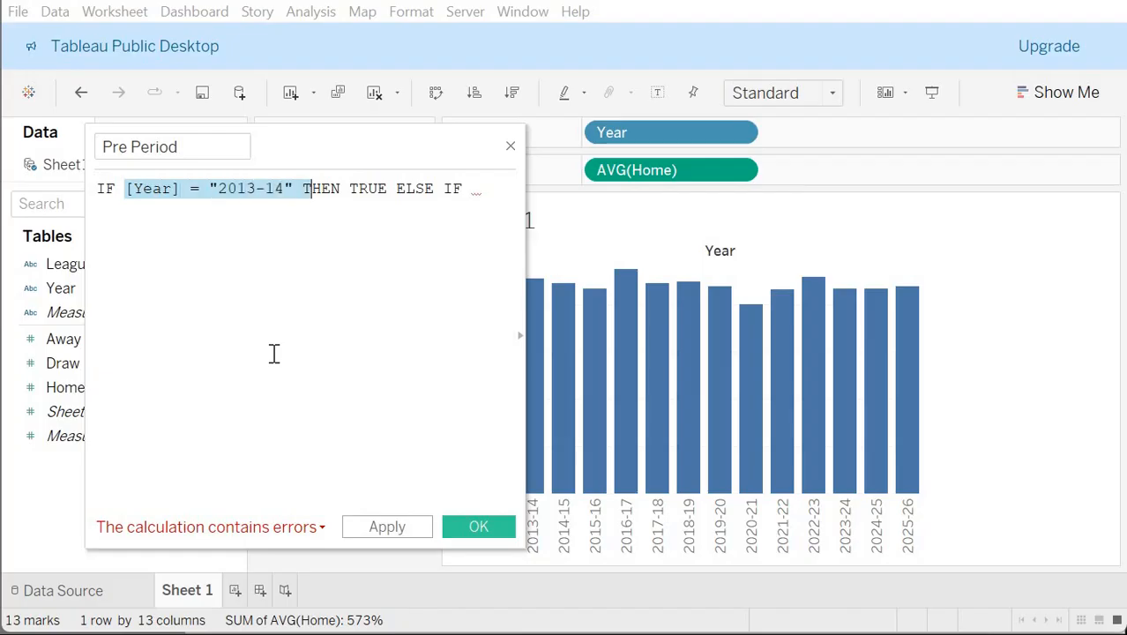
key(shift+Right)
key(shift+Right)
key(shift+Right)
key(shift+Right)
key(shift+Right)
key(shift+Right)
key(shift+Right)
key(shift+Right)
key(shift+Right)
key(shift+Right)
key(shift+Right)
key(shift+Right)
key(shift+Right)
key(ctrl+c)
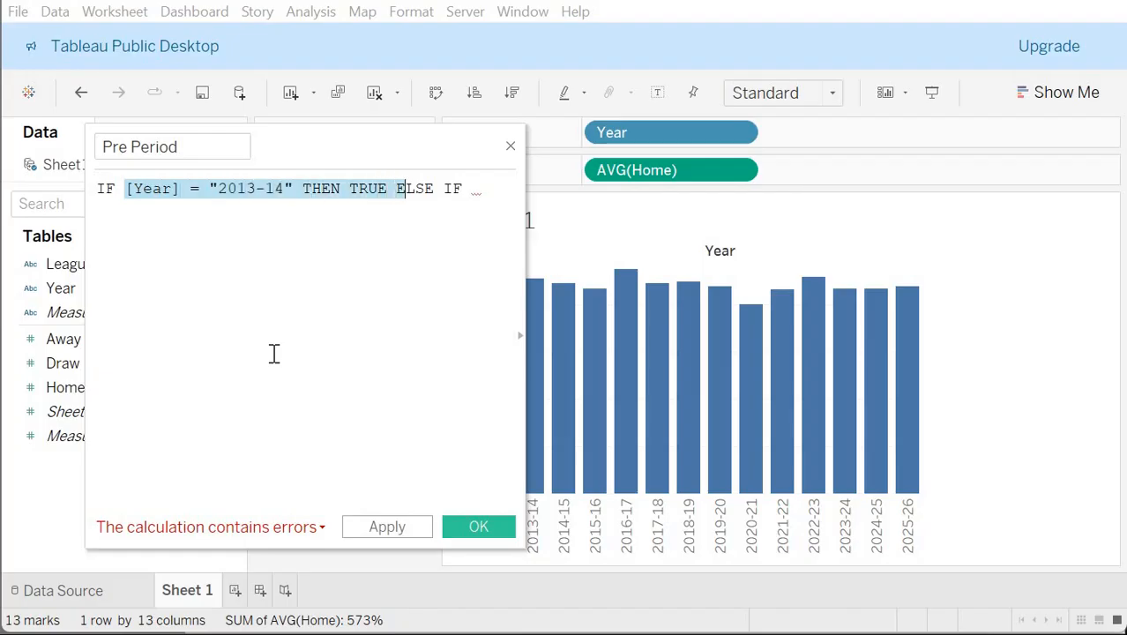
key(End)
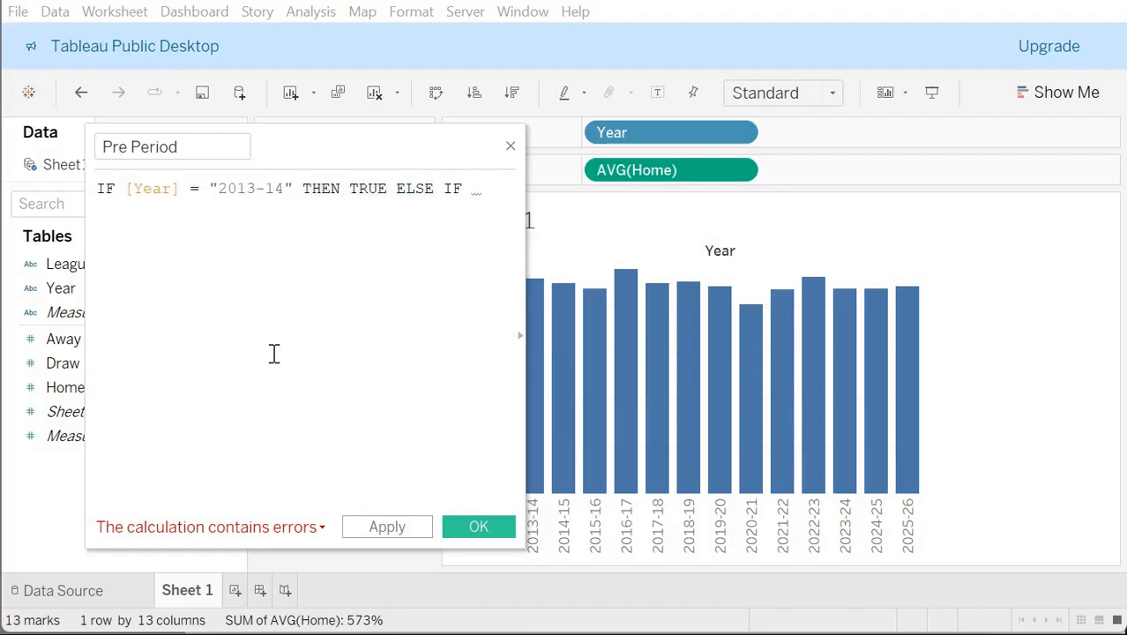
key(ctrl+v)
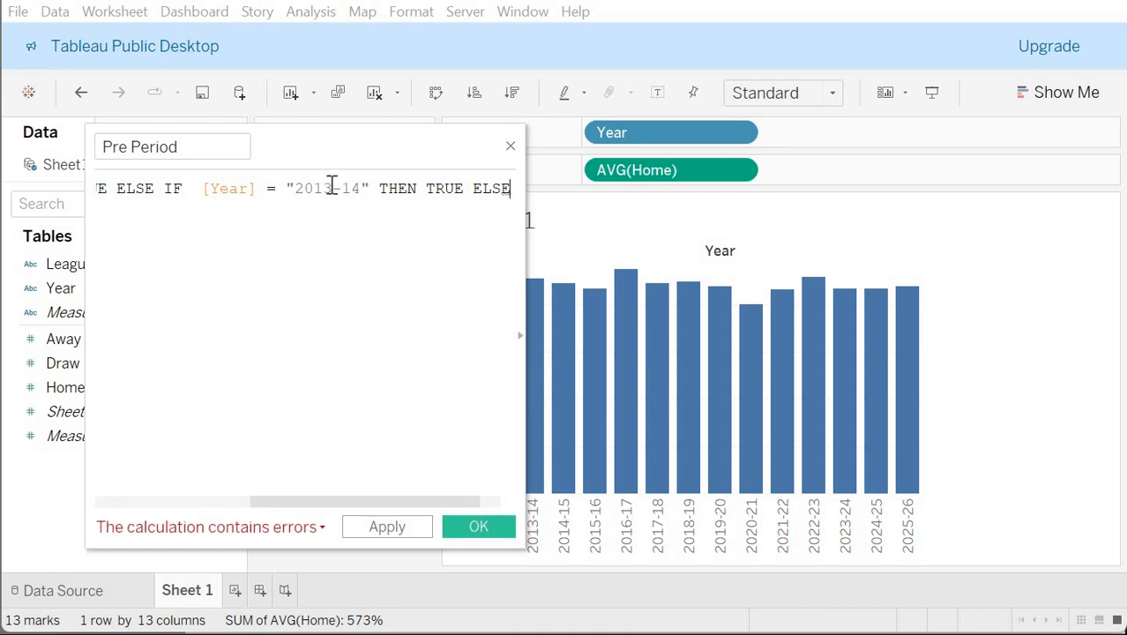
click(332, 185)
key(BackSpace)
text(4)
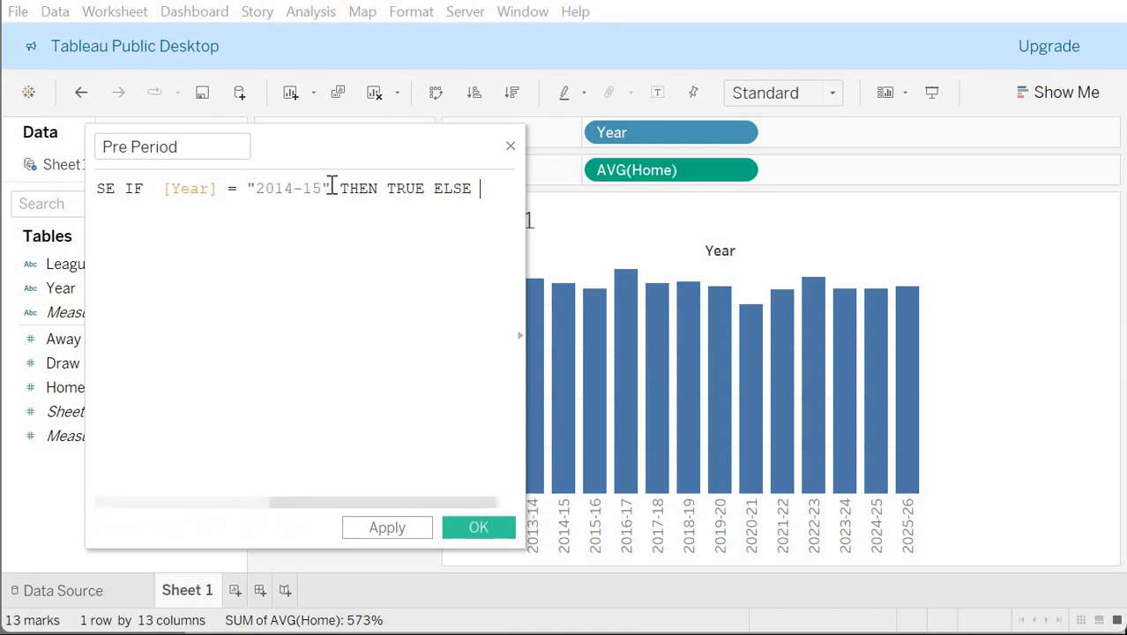
Step: Append another copy of the [Year] condition to the formula and change its season to "2015-16"
key(ctrl+v)
key(Left)
key(Left)
key(Left)
key(Left)
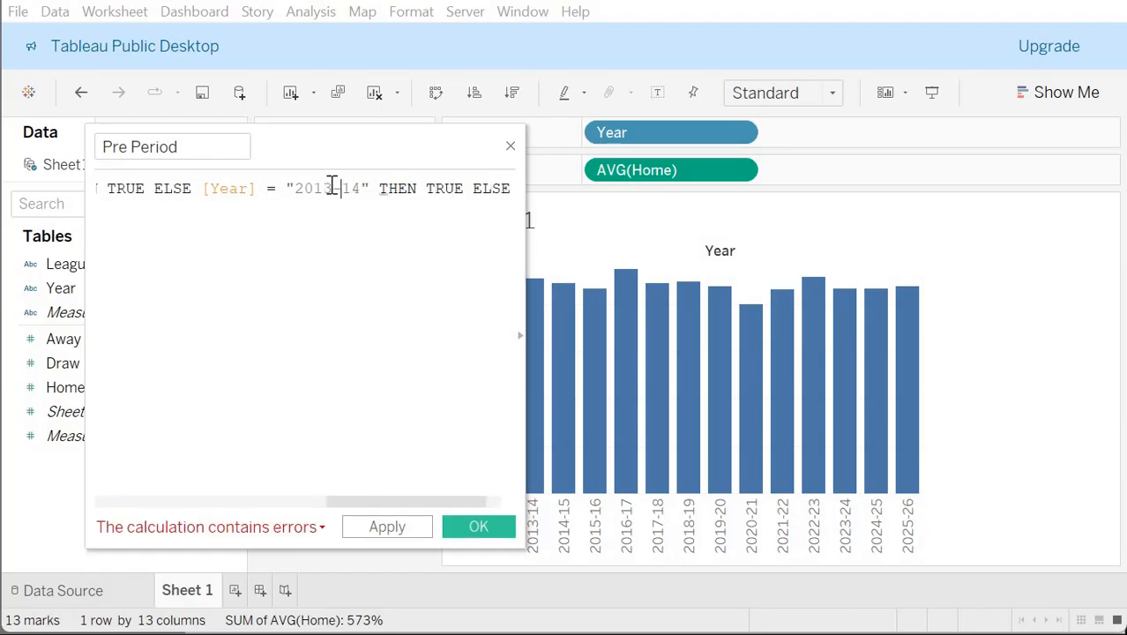
click(331, 188)
key(BackSpace)
text(5)
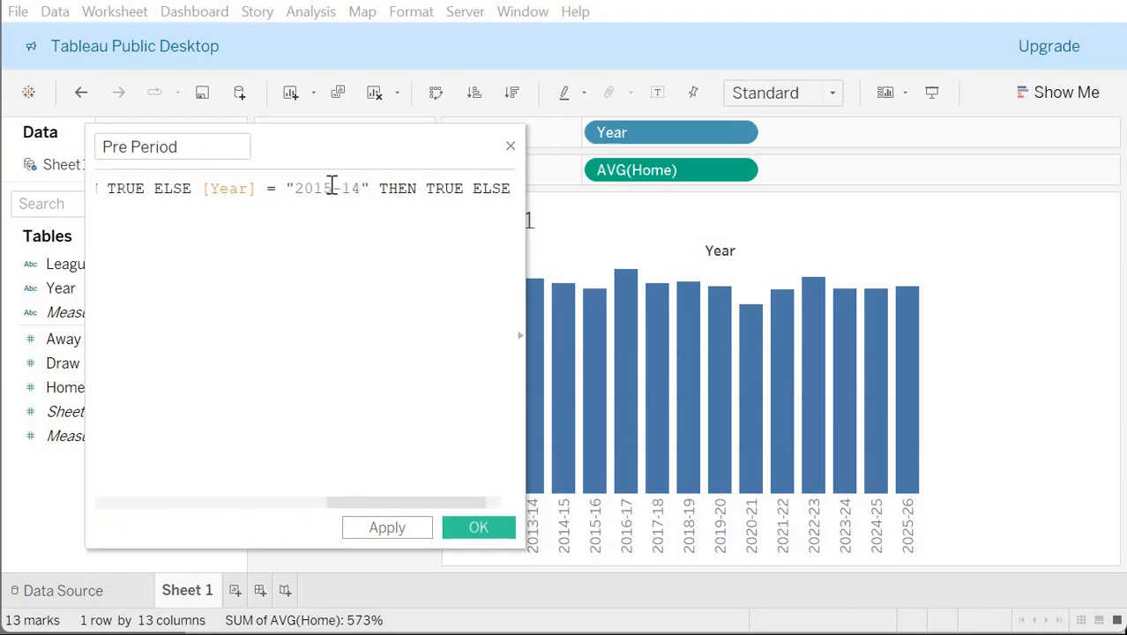
key(End)
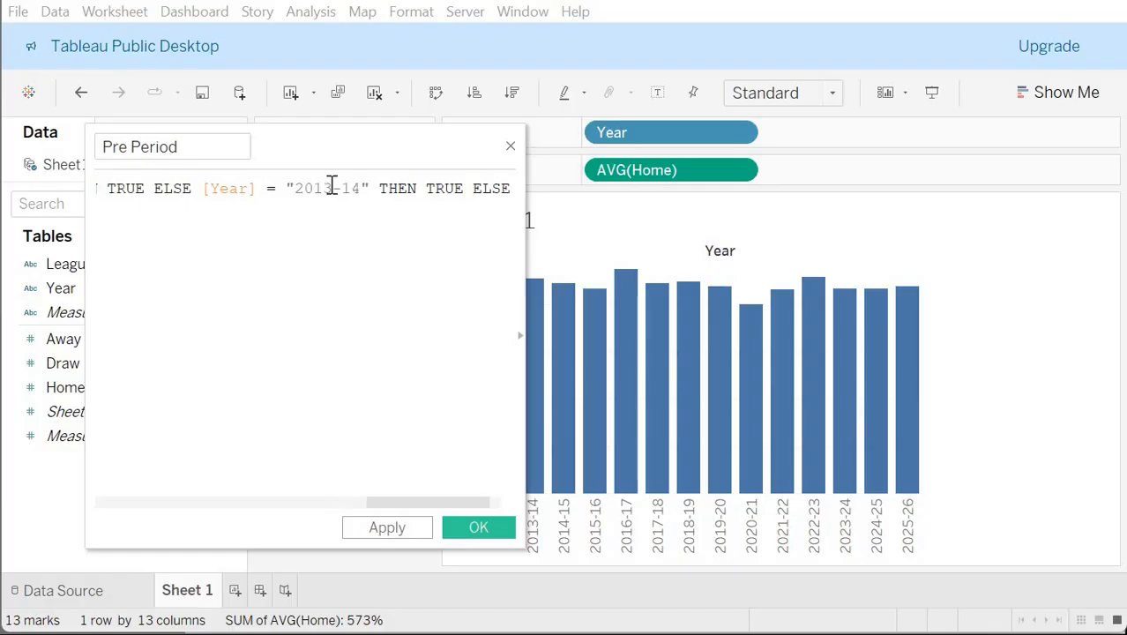
Step: Change the season in the newly pasted [Year] condition to "2016-17"
click(332, 188)
key(BackSpace)
text(6)
key(BackSpace)
text(7)
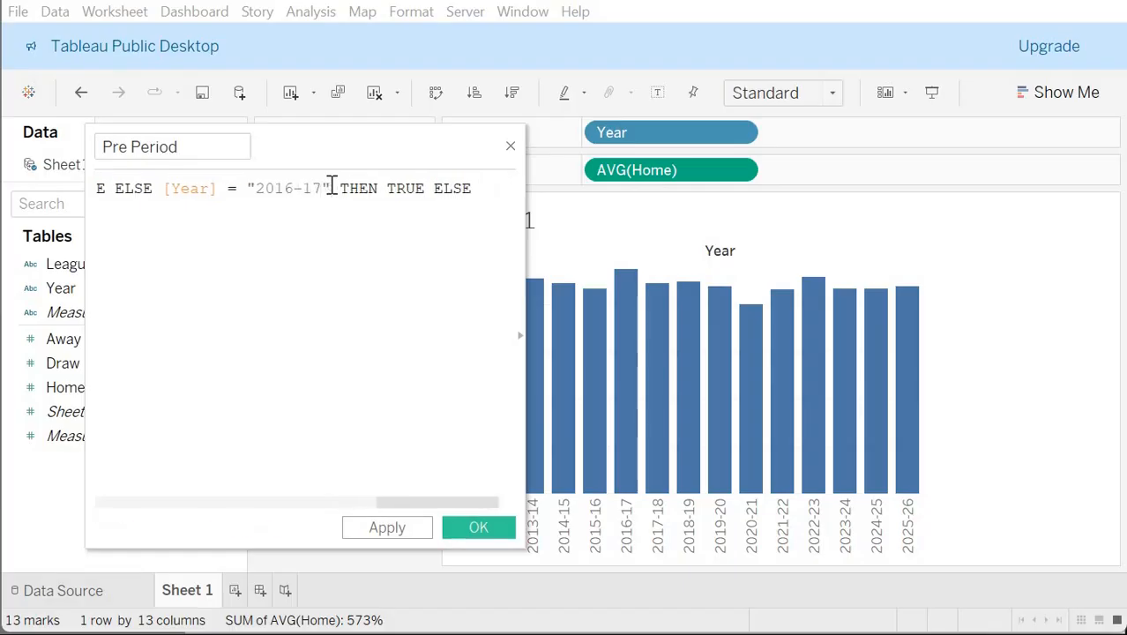
Step: Append another copy of the [Year] condition to the formula for season "2017-18"
key(ctrl+v)
key(BackSpace)
text(7)
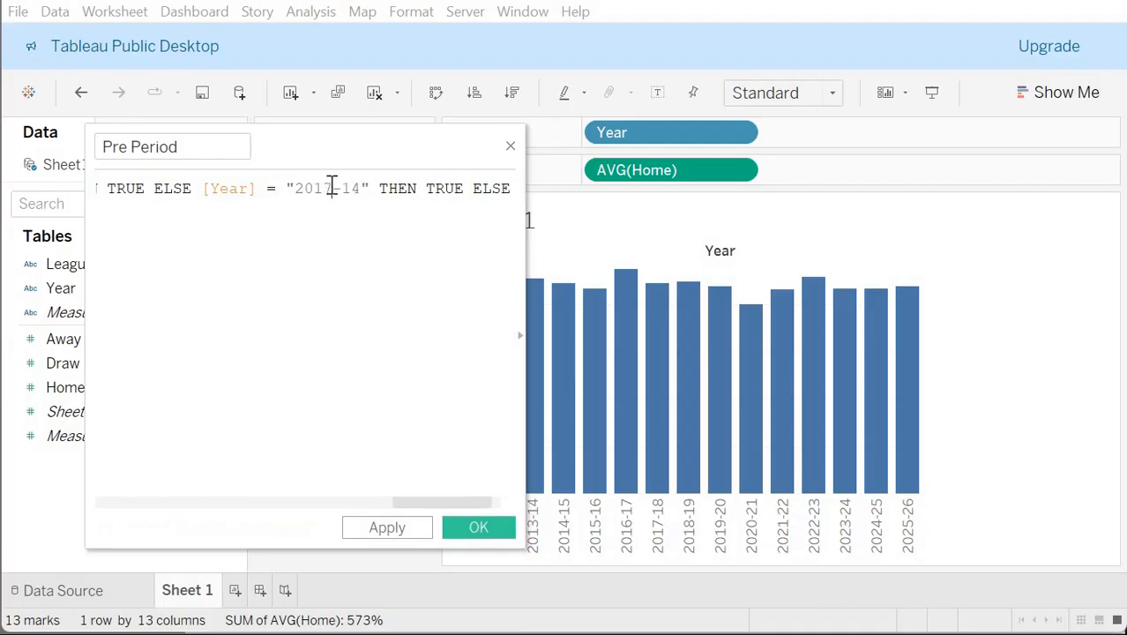
key(BackSpace)
text(8)
Step: Append a [Year] condition for "2018-19" and finish its ELSE branch with FALSE
key(ctrl+z)
key(ctrl+z)
key(BackSpace)
text(8)
key(BackSpace)
text(9)
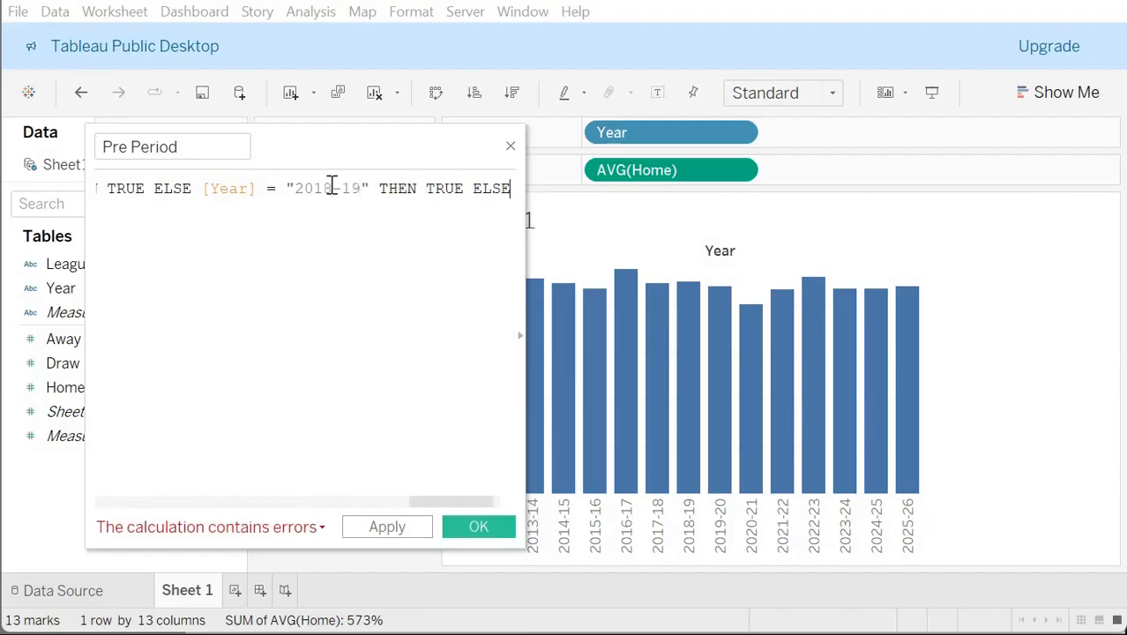
text( FALSE)
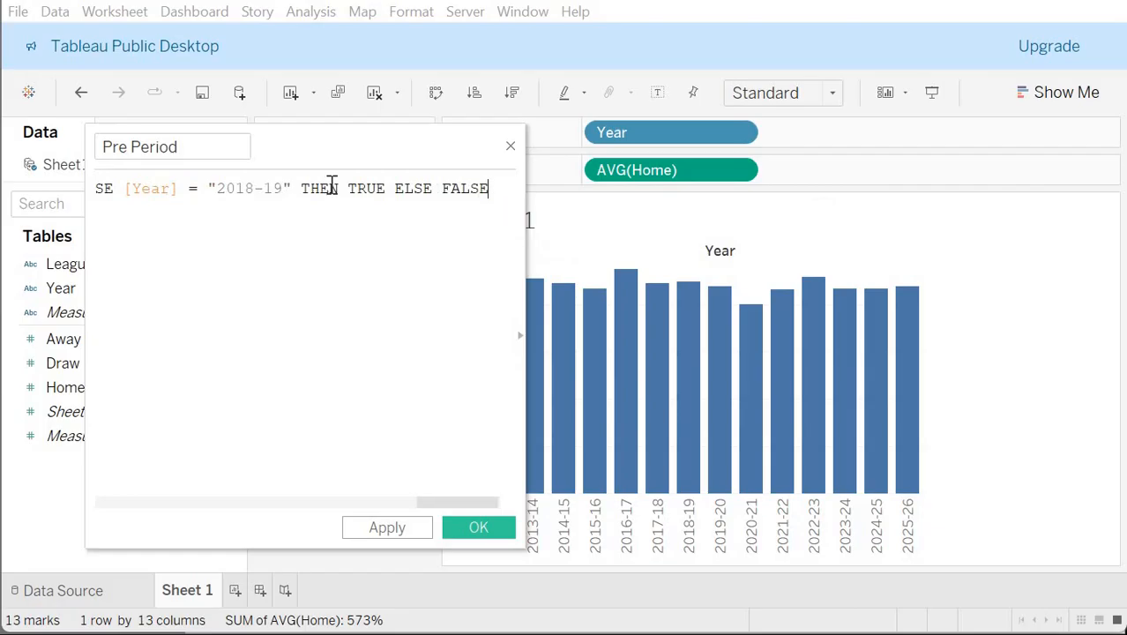
Step: Try to close the nested conditions by adding END keywords after FALSE, checking the calculation's error details
text( END END E)
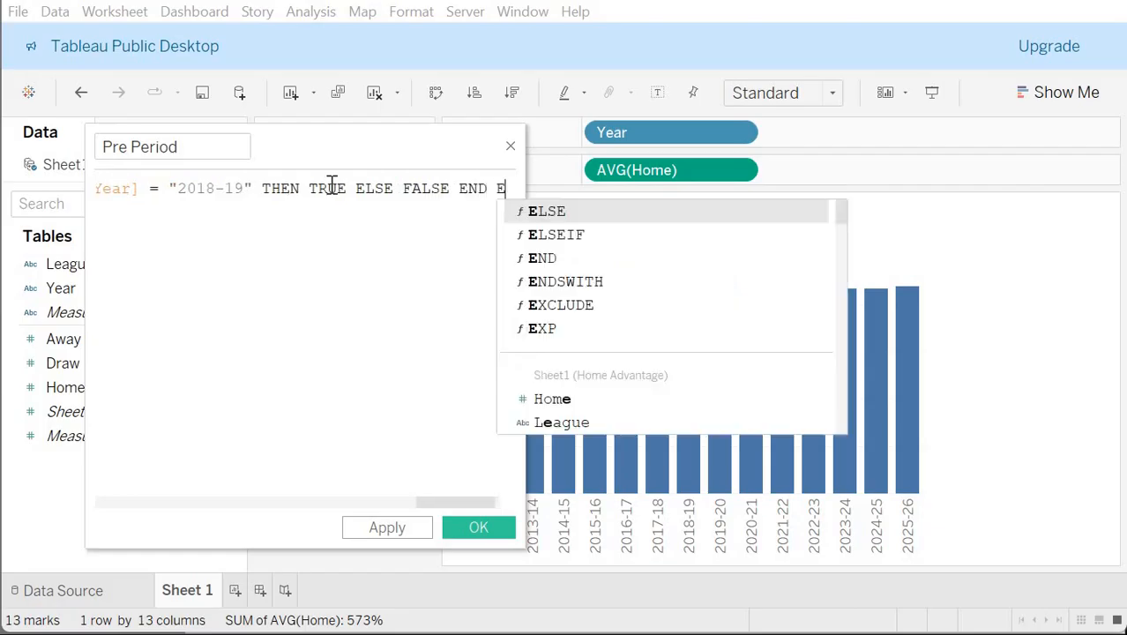
text(ND END END )
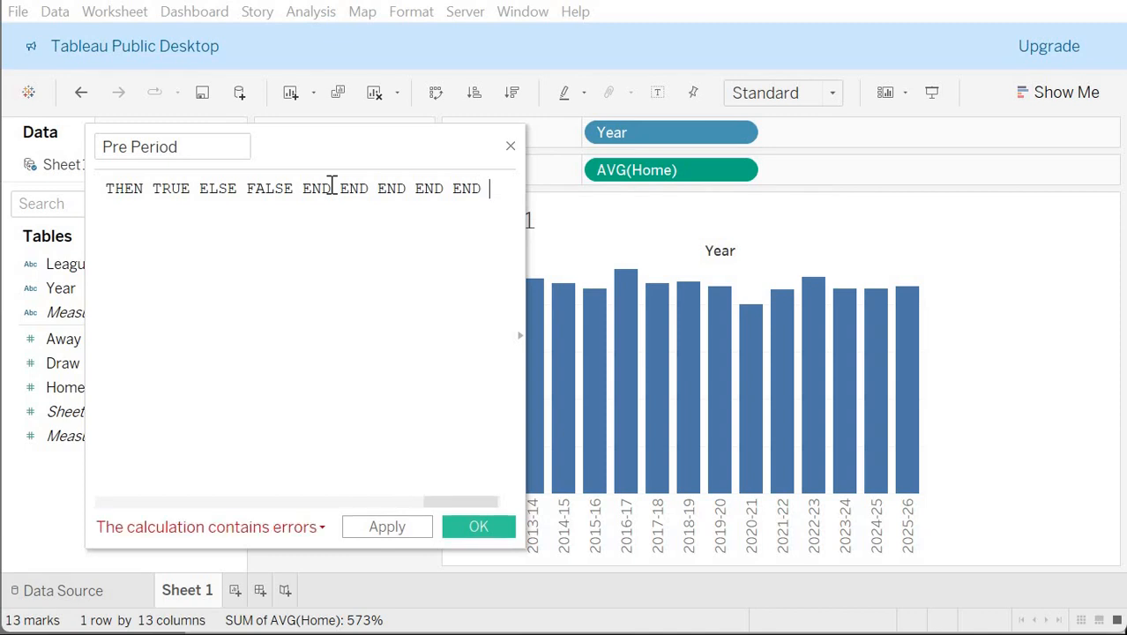
text( END)
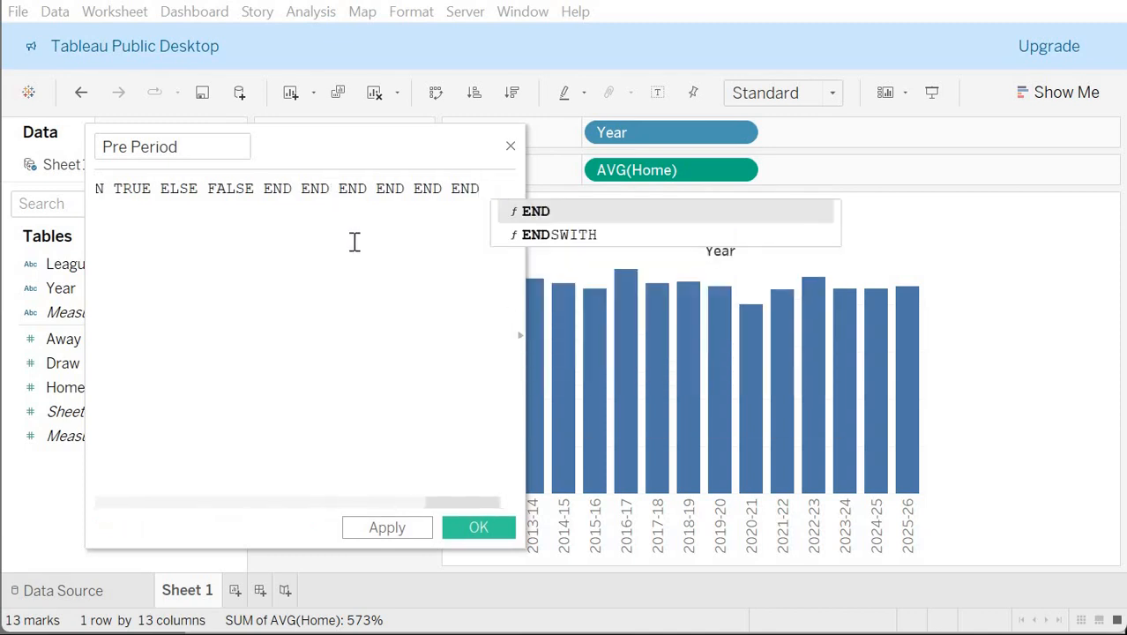
click(280, 527)
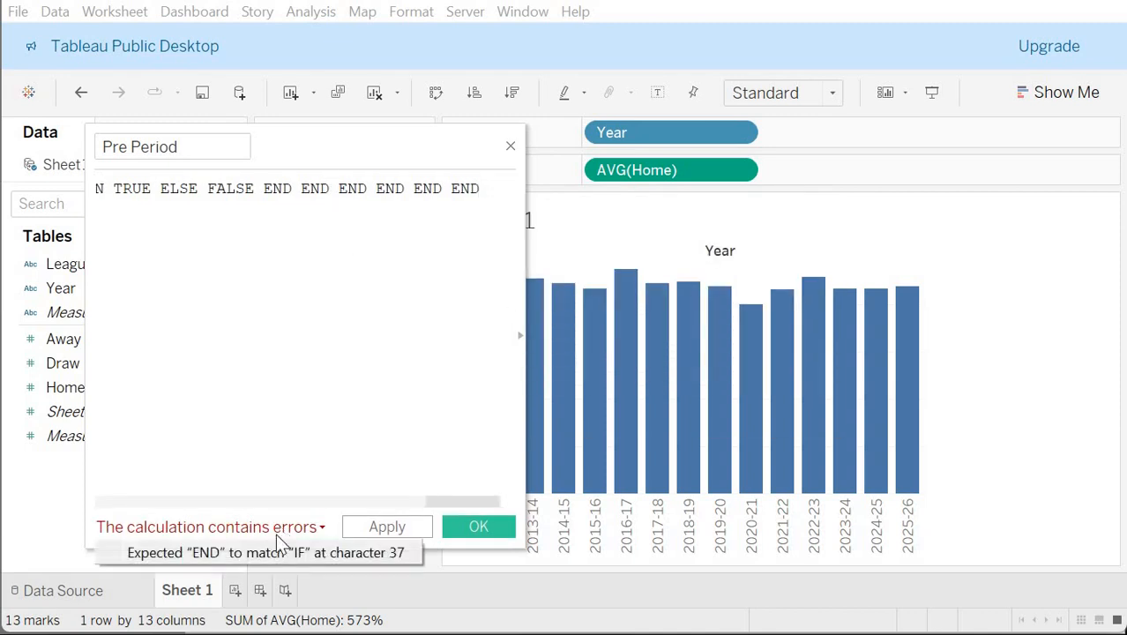
text(END)
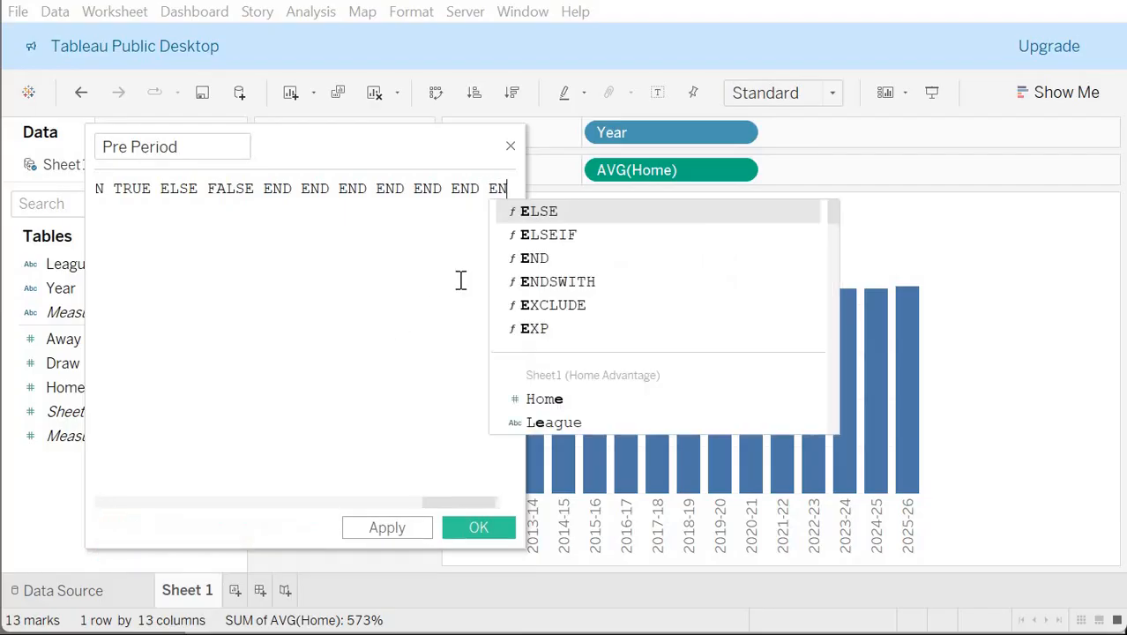
click(272, 528)
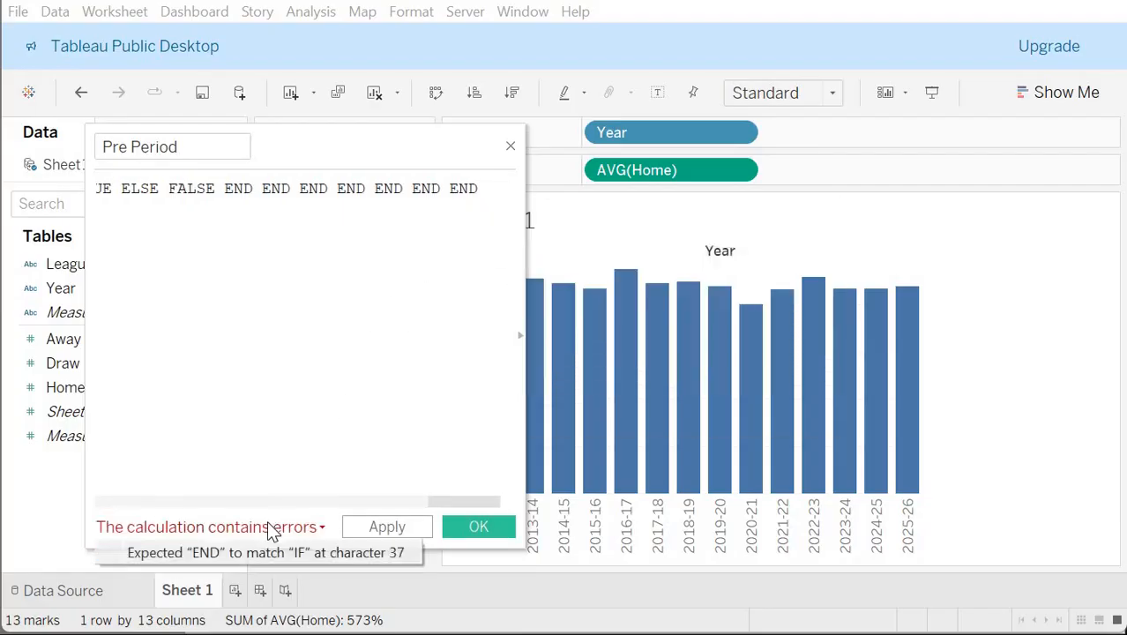
click(433, 285)
text(END)
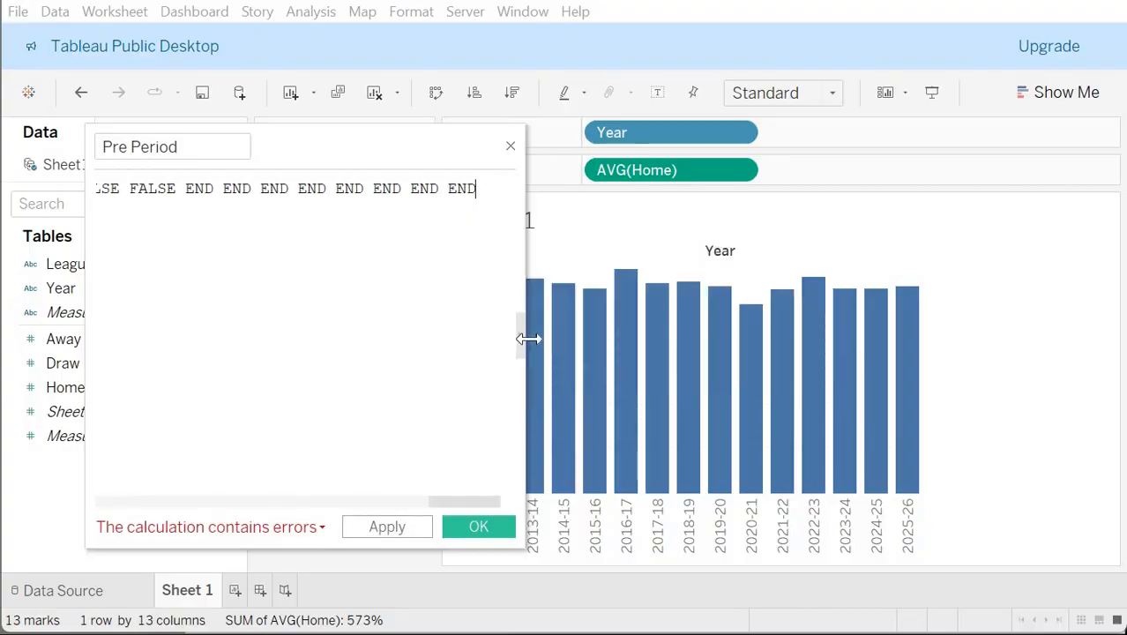
Step: Replace the Pre Period formula with an IF/ELSEIF chain returning TRUE for seasons "2013-14" to "2018-19" and FALSE otherwise, and save it
drag(523, 334, 1064, 322)
scroll(504, 211, left, 15)
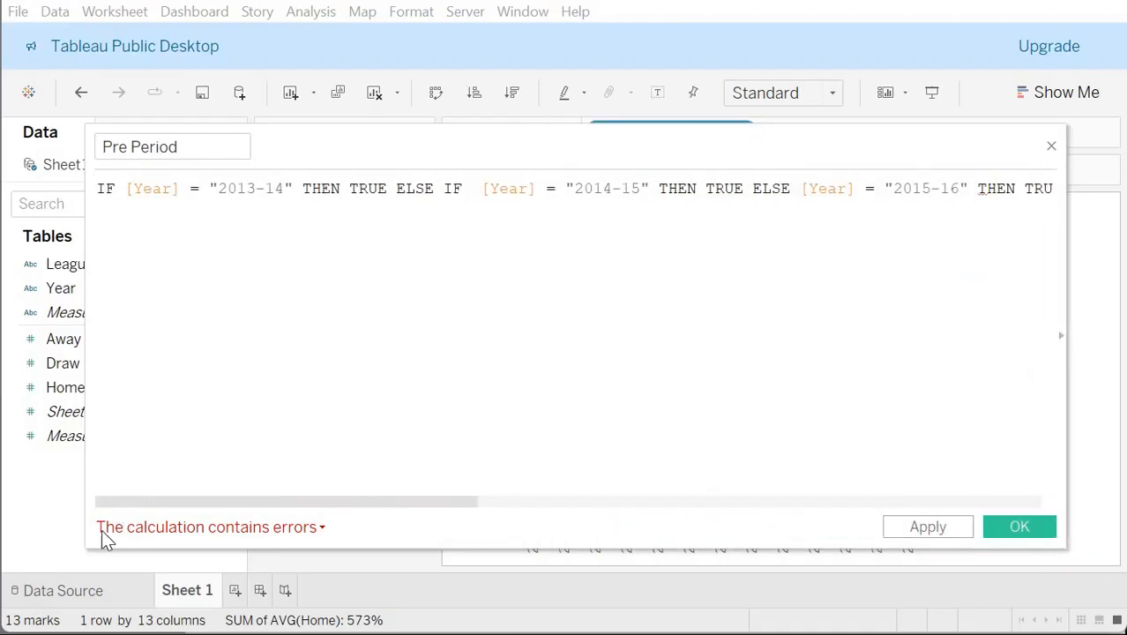
scroll(512, 231, right, 15)
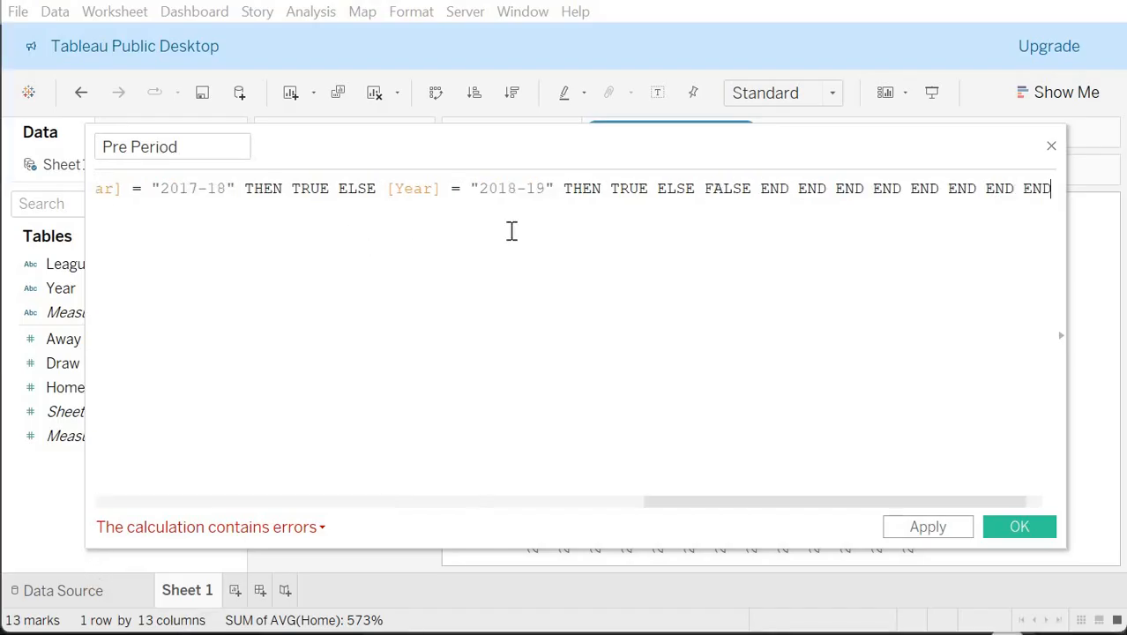
scroll(511, 231, left, 12)
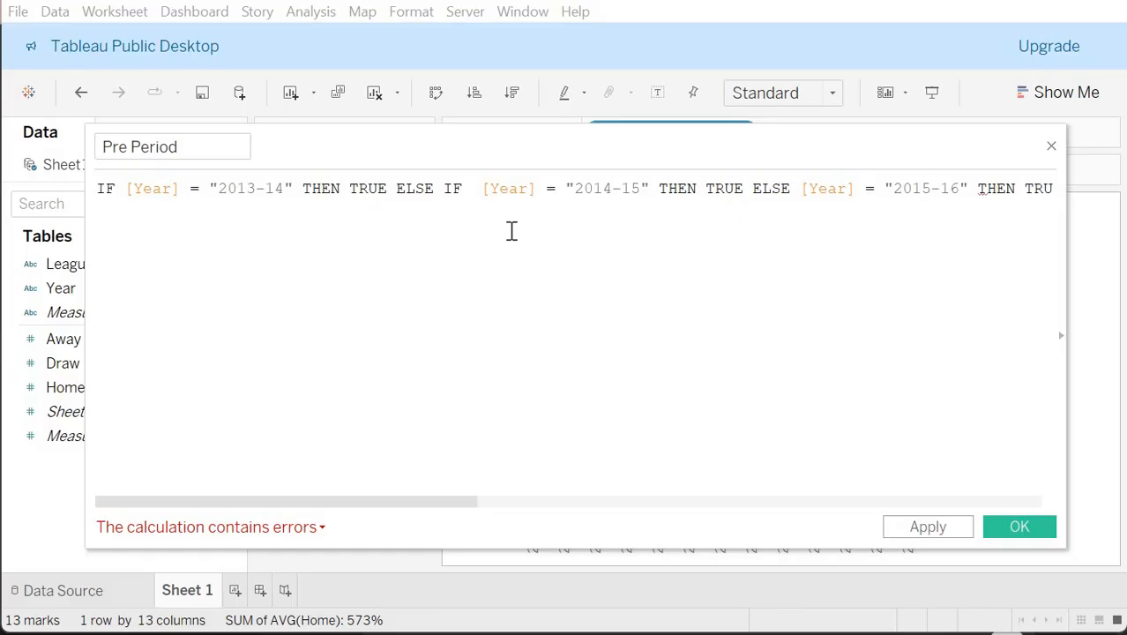
scroll(512, 231, right, 15)
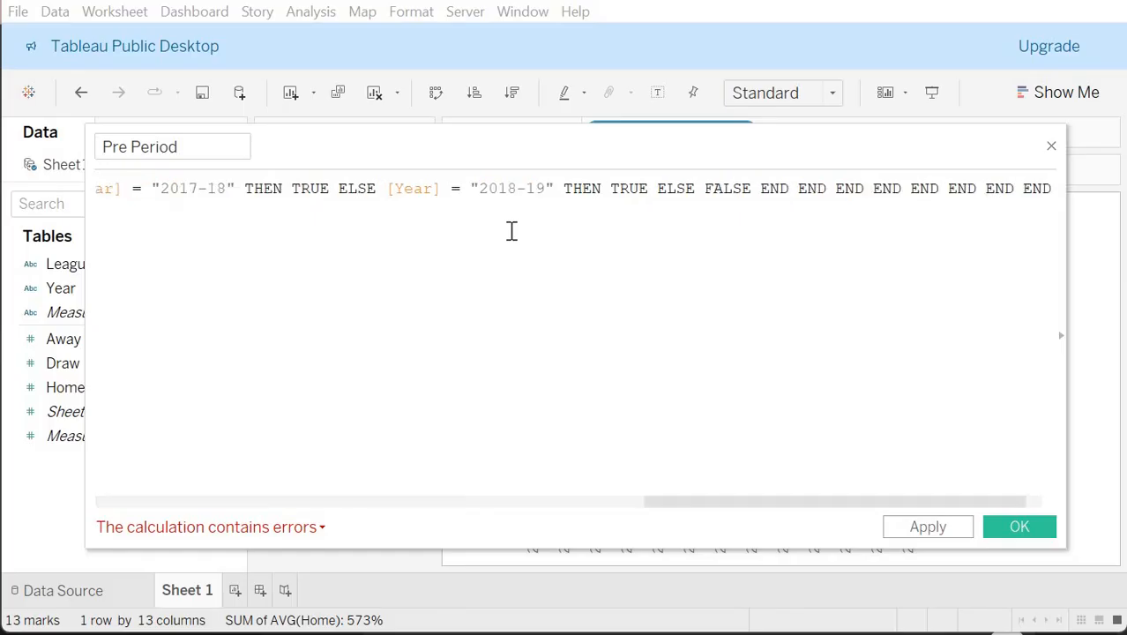
key(ctrl+a)
key(BackSpace)
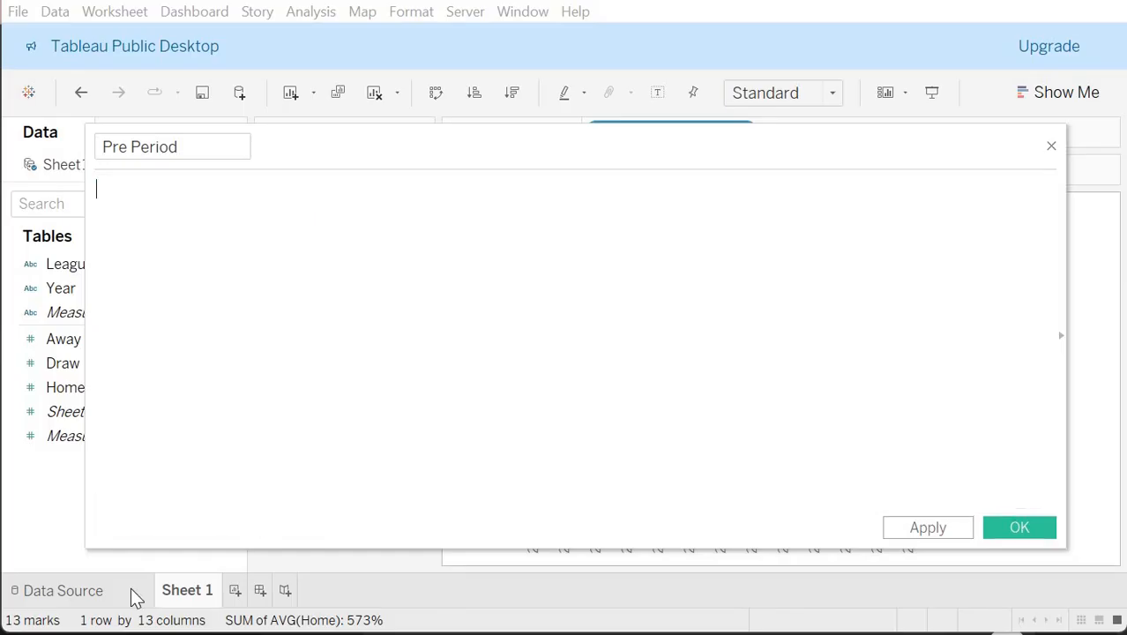
text(IF [Year] = "2013-14" THEN TRUE ELSEIF [Year] = "2014-15" THEN TRUE ELSEIF [Year] = "2015-16" THEN TRUE ELSEIF [Year] = "2016-17" THEN TRUE ELSEIF [Year] = "2017-18" THEN TRUE ELSEIF [Year] = "2018-19" THEN TRUE ELSE FALSE END)
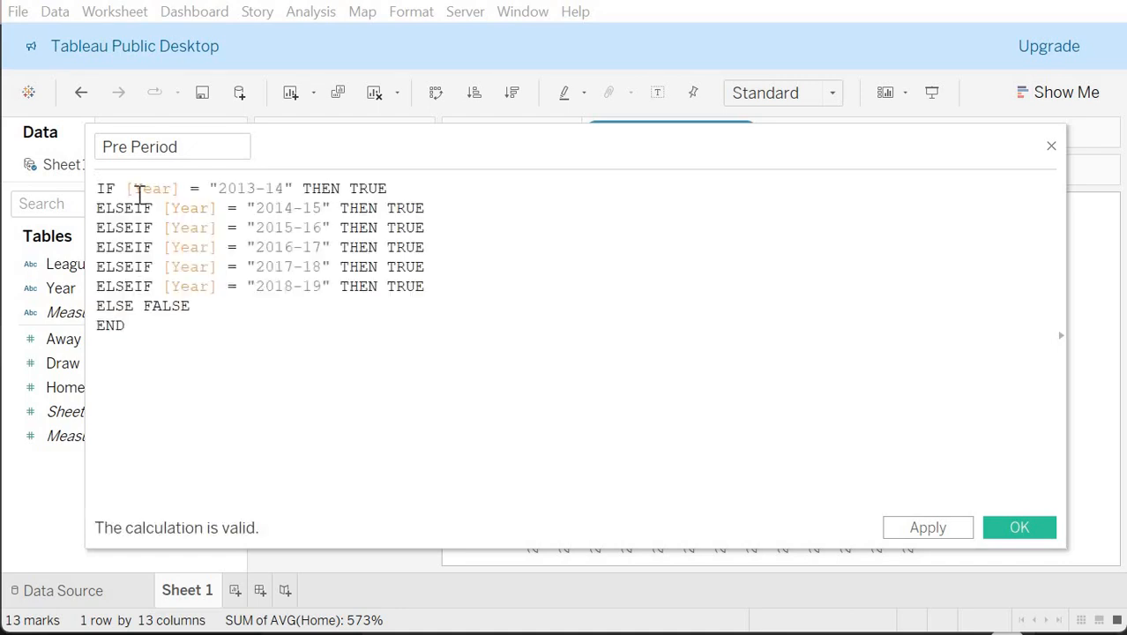
click(141, 188)
click(134, 325)
click(205, 154)
click(1020, 529)
Step: Filter the chart to Pre Period values of True, and undo that filter
drag(220, 291, 393, 263)
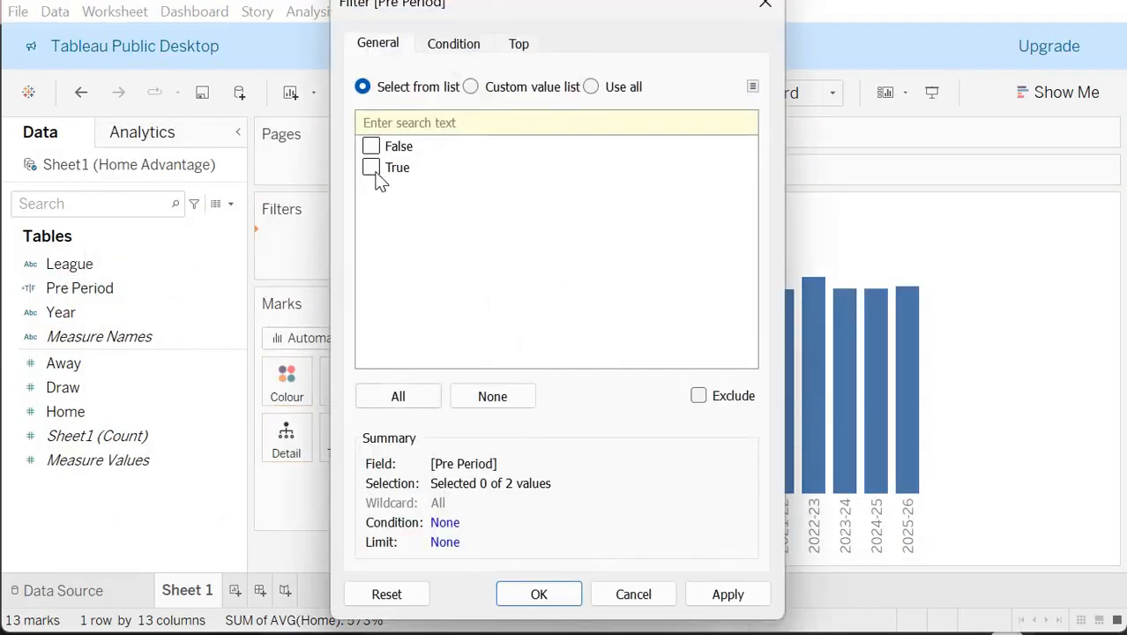
click(374, 171)
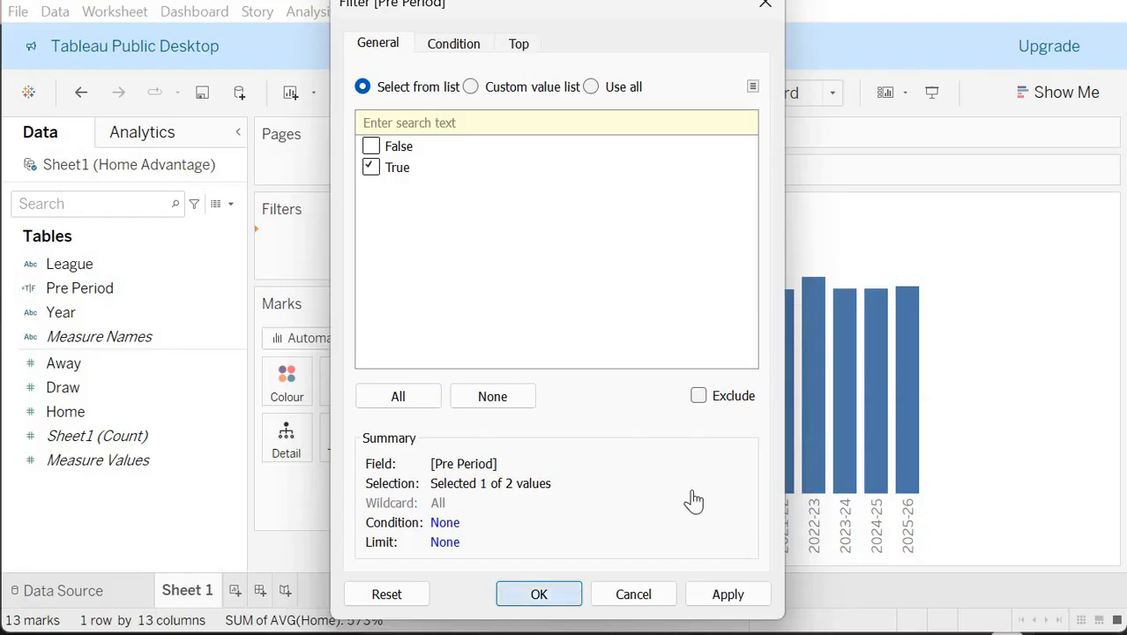
key(Return)
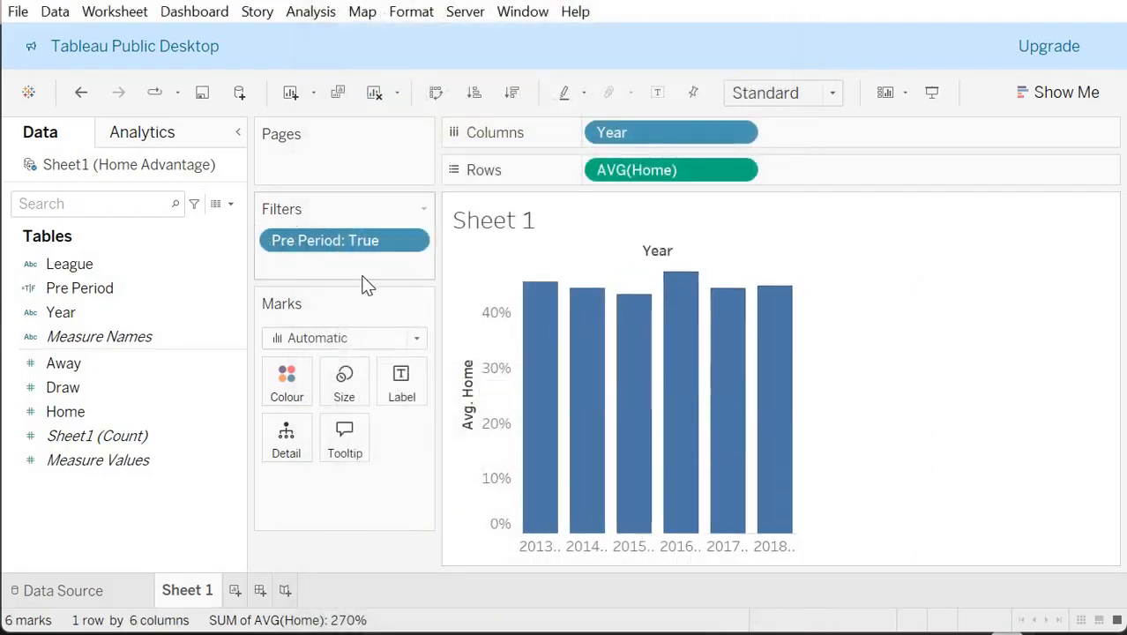
key(ctrl+z)
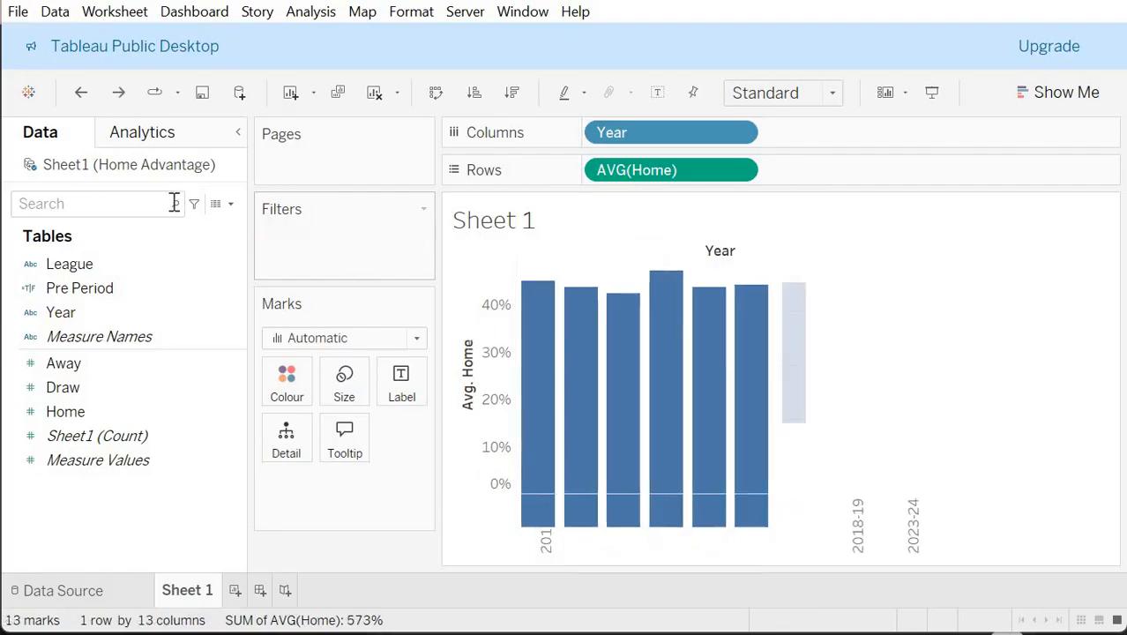
Step: Duplicate the Pre Period calculated field
click(98, 290)
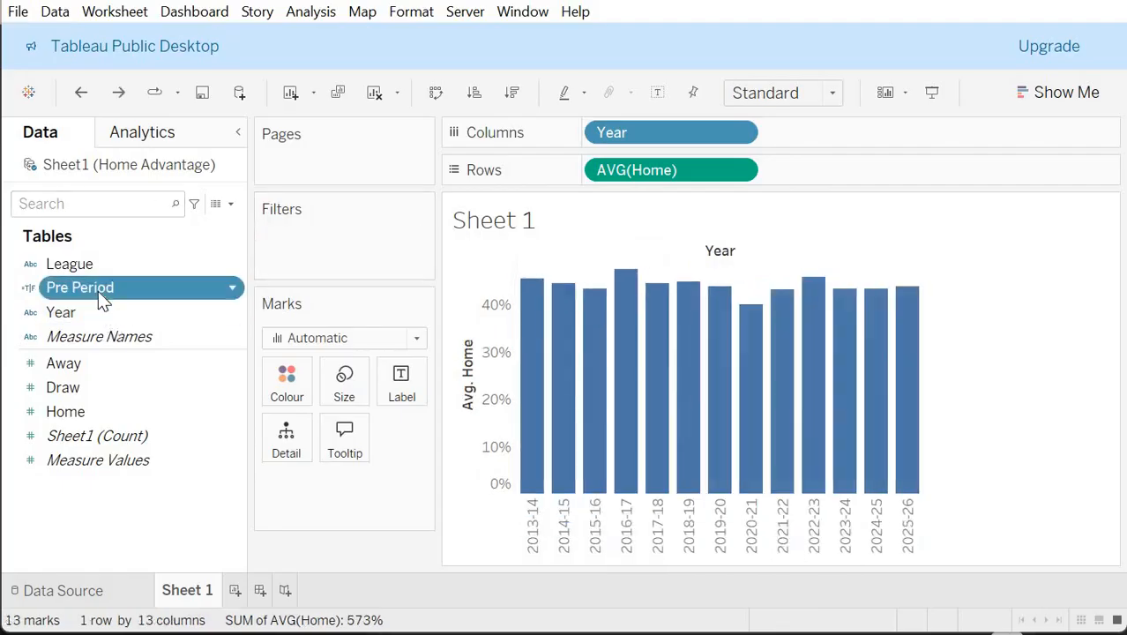
right_click(98, 290)
click(181, 71)
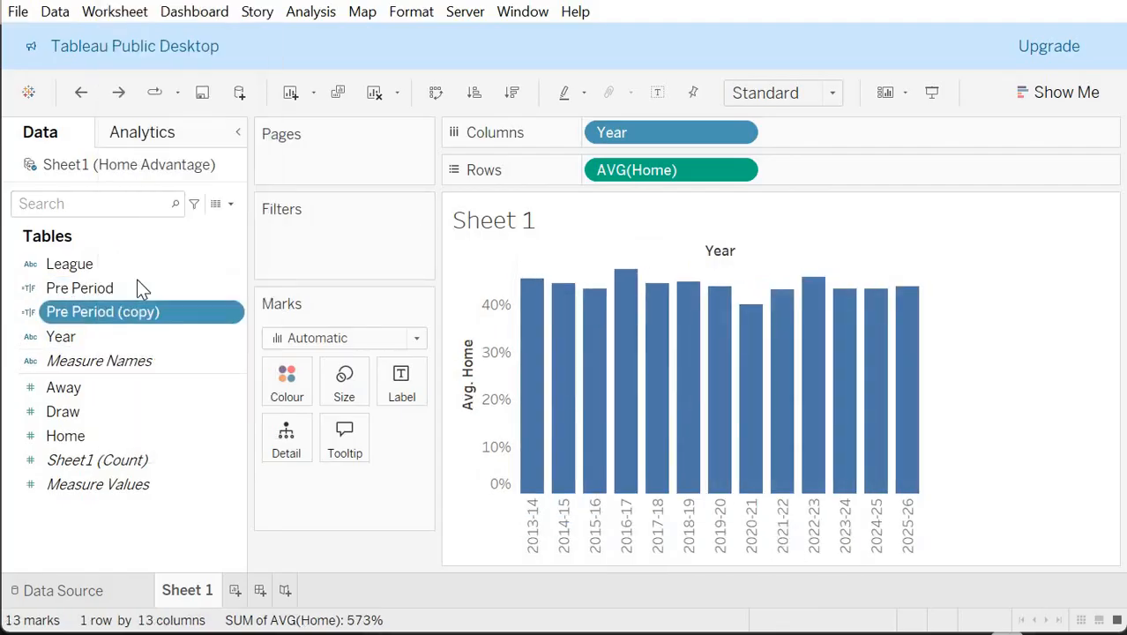
Step: Edit the duplicated calculated field and rename it "Post Period"
right_click(141, 311)
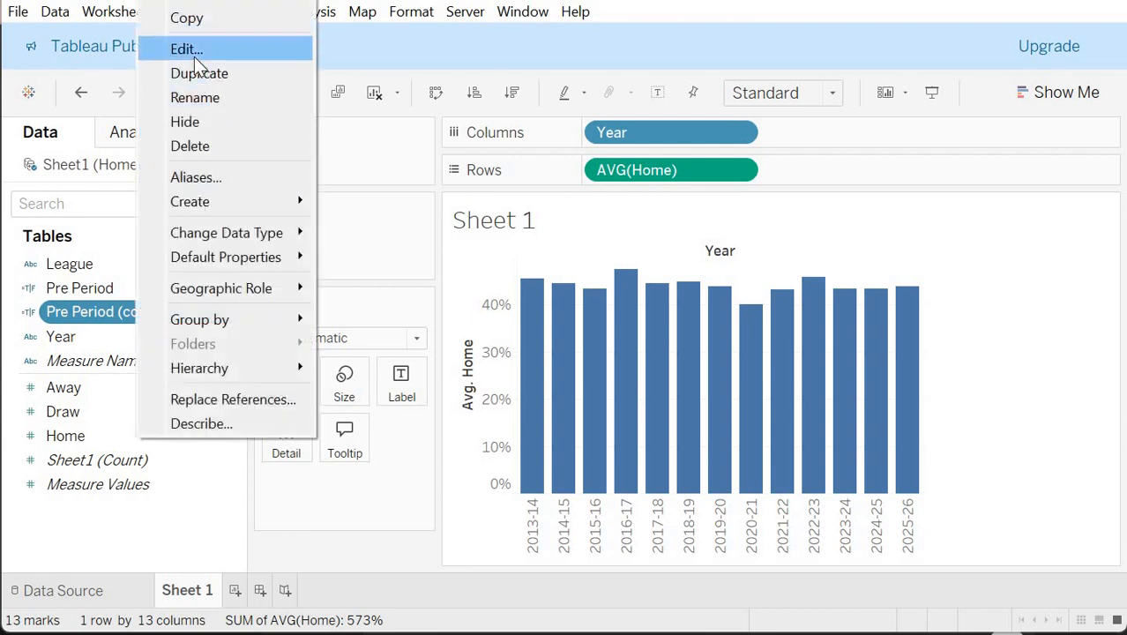
click(200, 52)
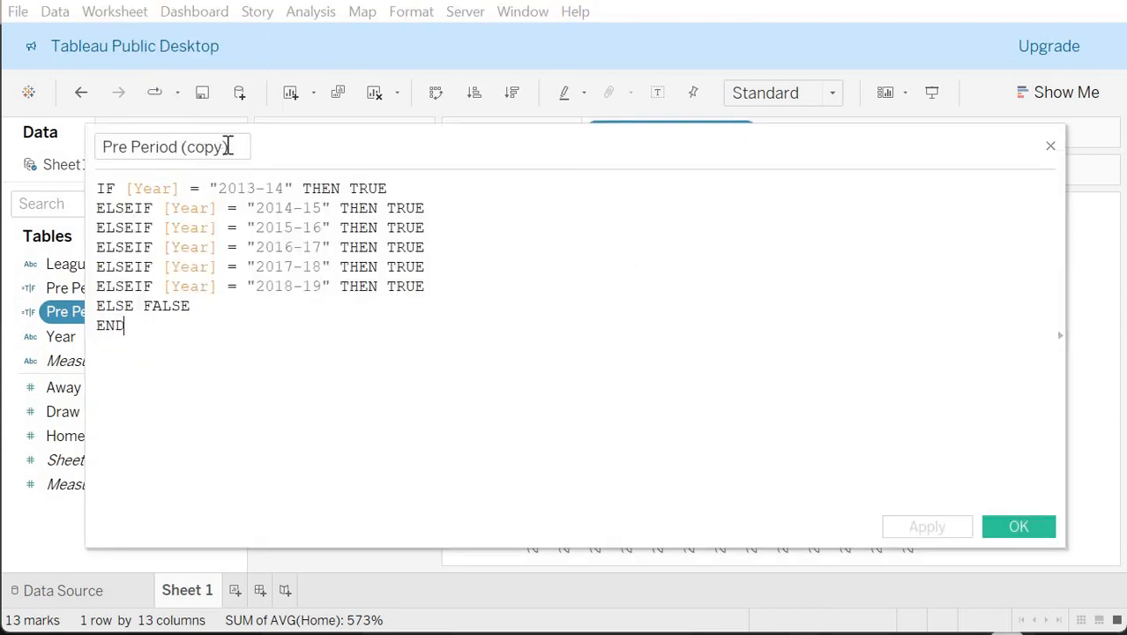
click(229, 147)
key(BackSpace)
key(BackSpace)
key(BackSpace)
key(BackSpace)
key(BackSpace)
key(BackSpace)
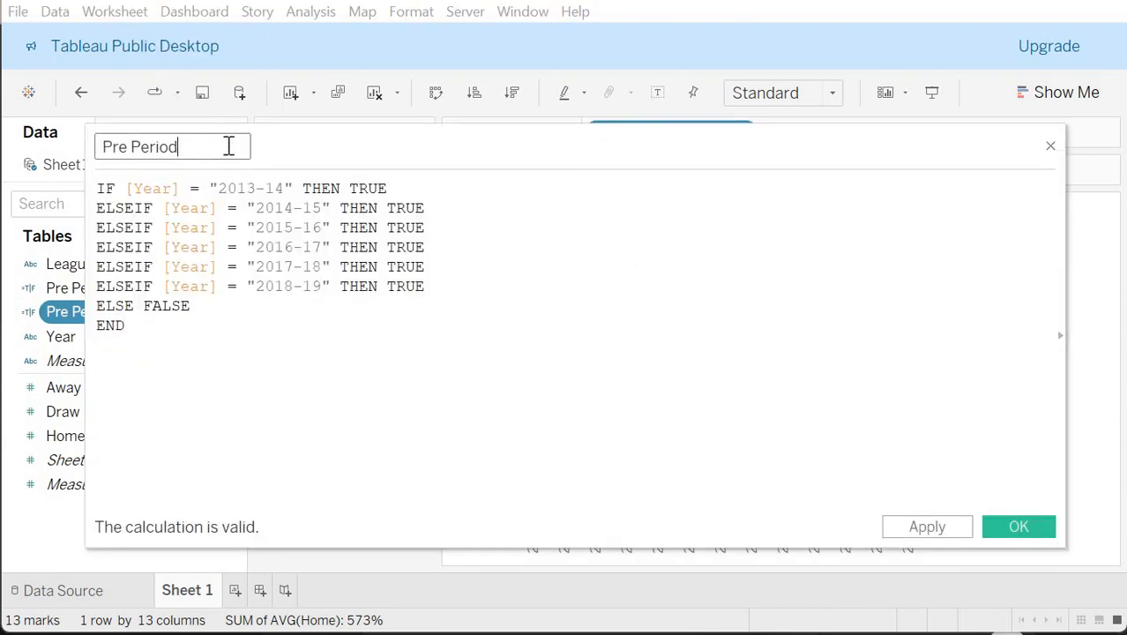
key(ctrl+Left)
key(BackSpace)
key(BackSpace)
key(BackSpace)
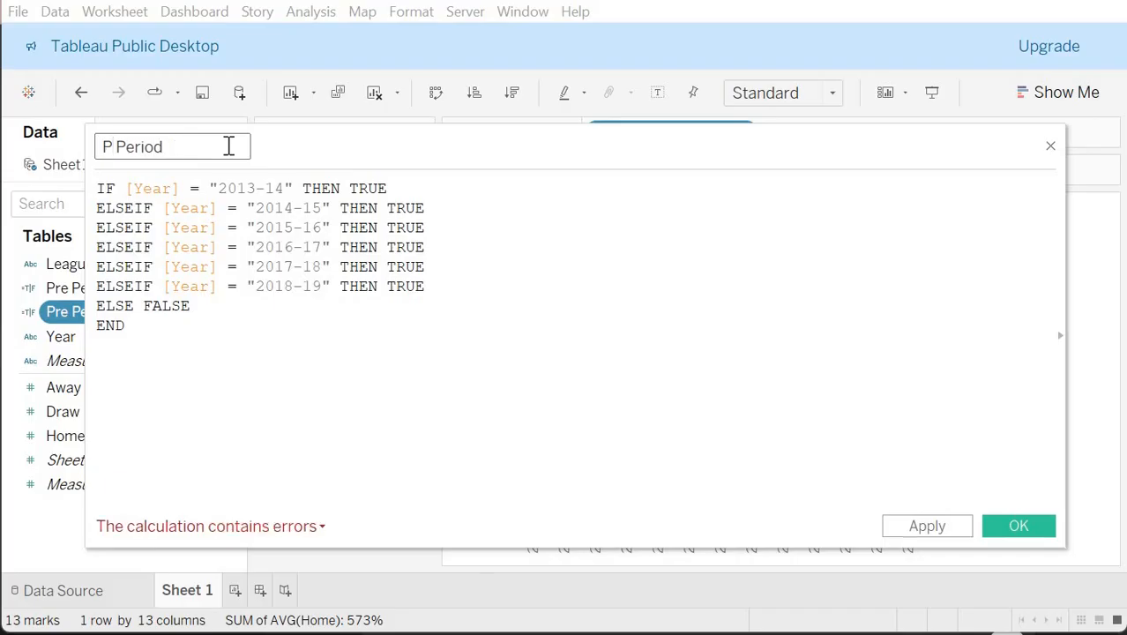
text(ost)
Step: Change the season in the first [Year] condition of the Post Period formula to "2021-22"
drag(225, 390, 262, 238)
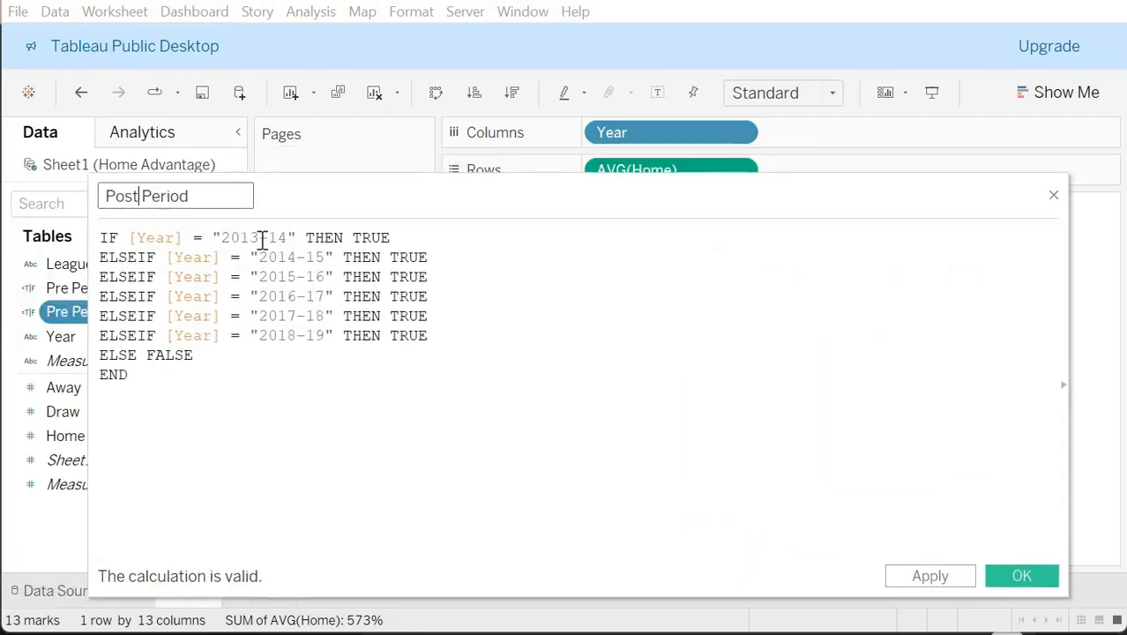
click(262, 239)
key(BackSpace)
key(BackSpace)
text(21)
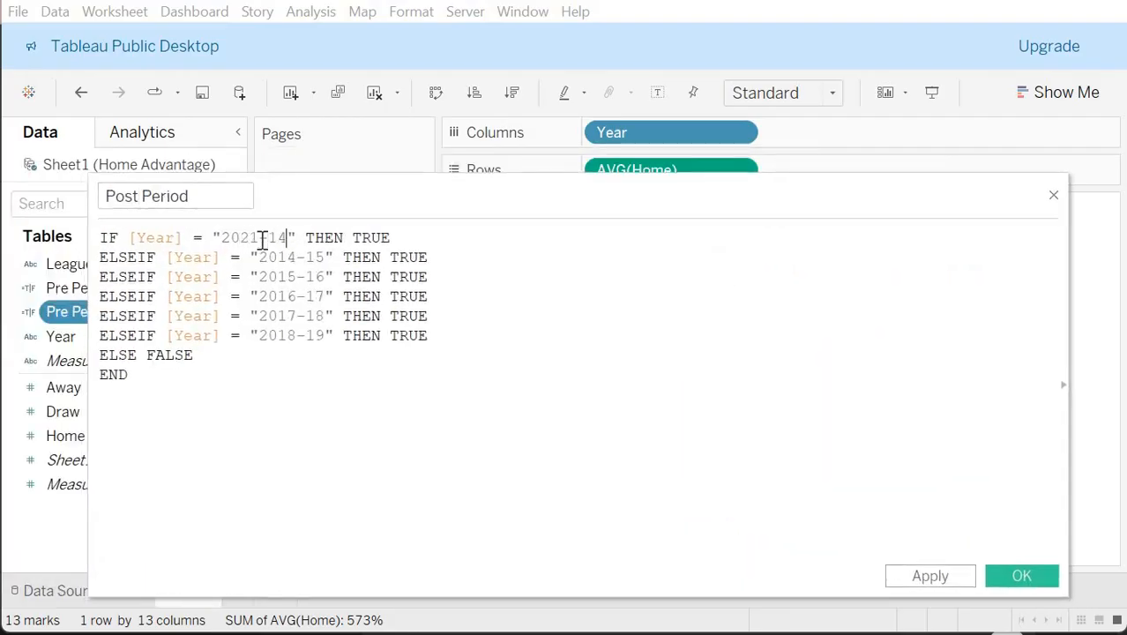
key(BackSpace)
key(BackSpace)
text(22)
Step: Change the season in the first ELSEIF condition to "2022-23"
key(BackSpace)
key(BackSpace)
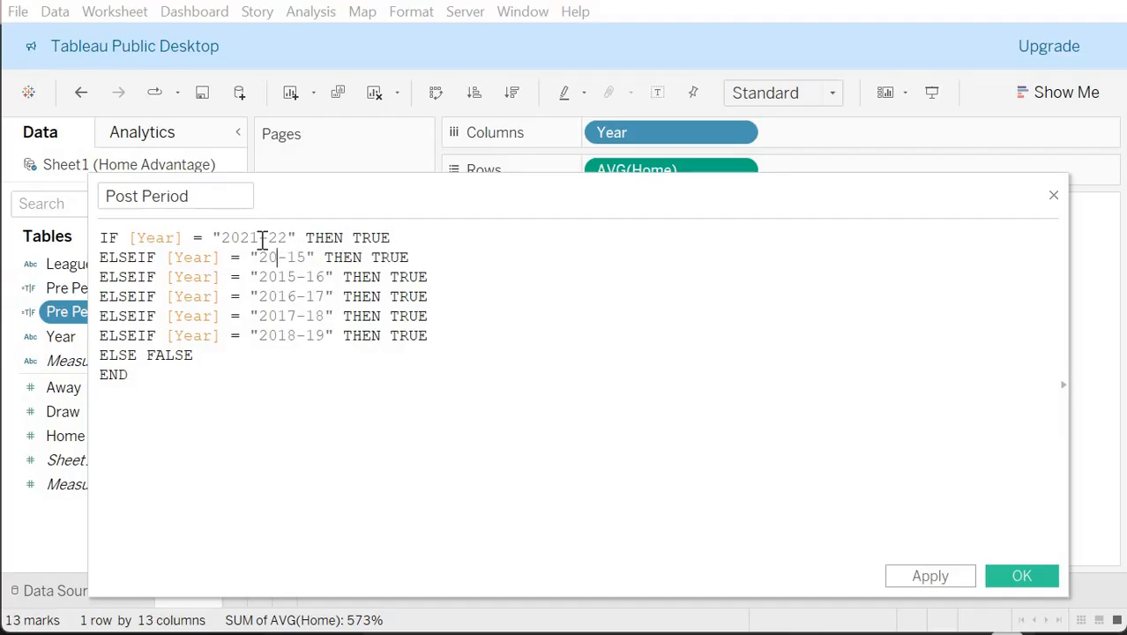
text(22)
key(BackSpace)
key(BackSpace)
text(23)
key(Down)
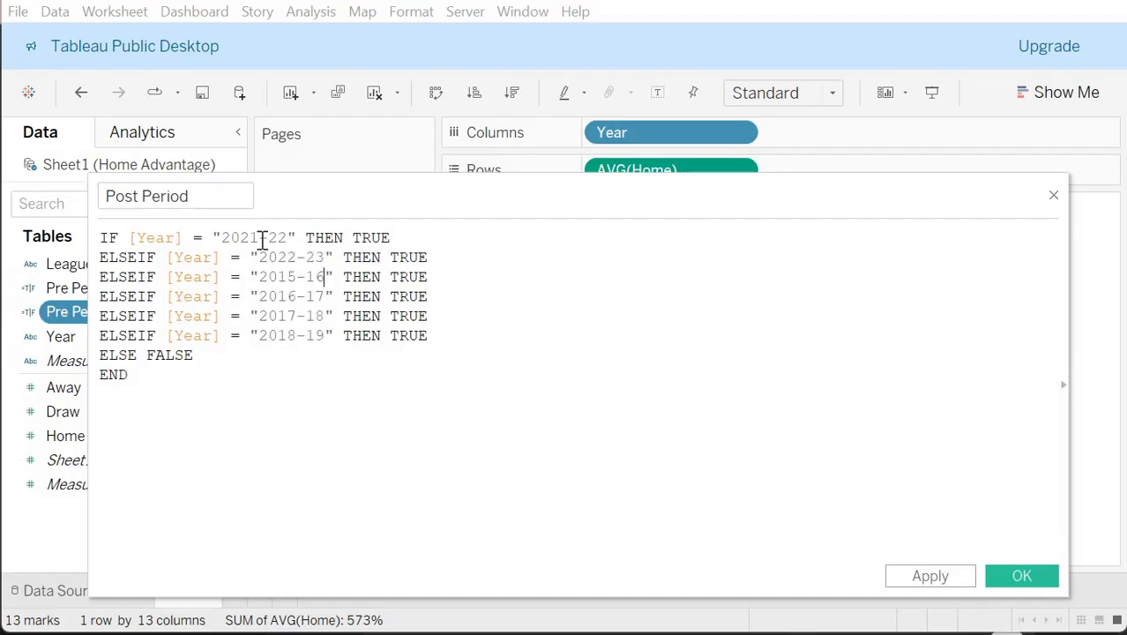
Step: Set the ending years of the third, fourth and fifth season conditions to 24, 25 and 26
key(BackSpace)
key(BackSpace)
text(24)
key(Down)
key(BackSpace)
key(BackSpace)
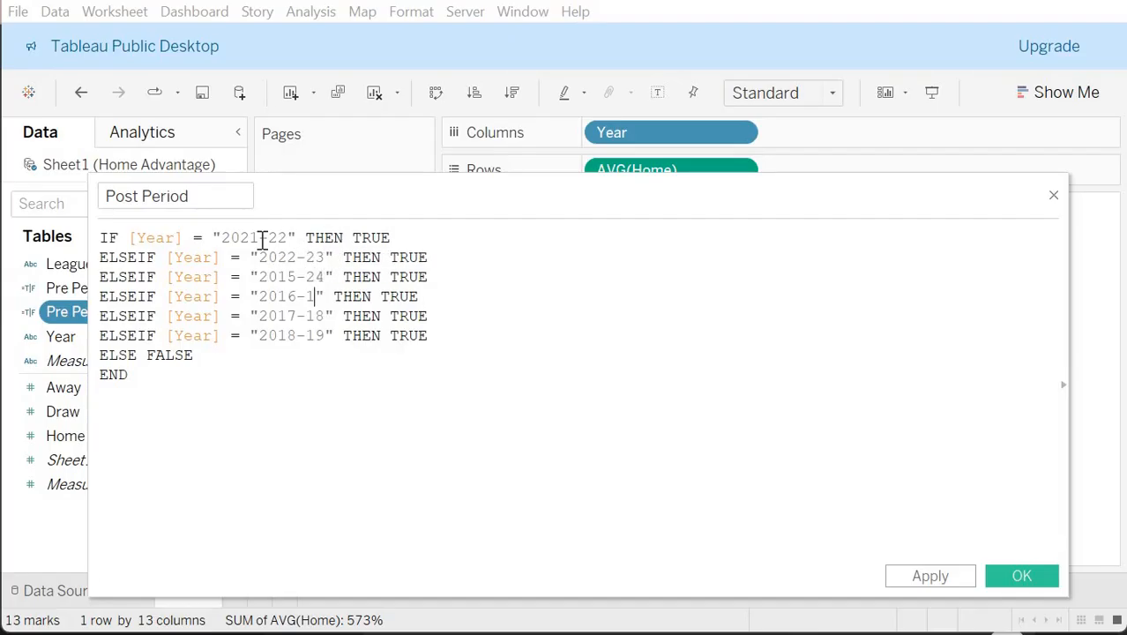
text(25)
key(Down)
key(BackSpace)
key(BackSpace)
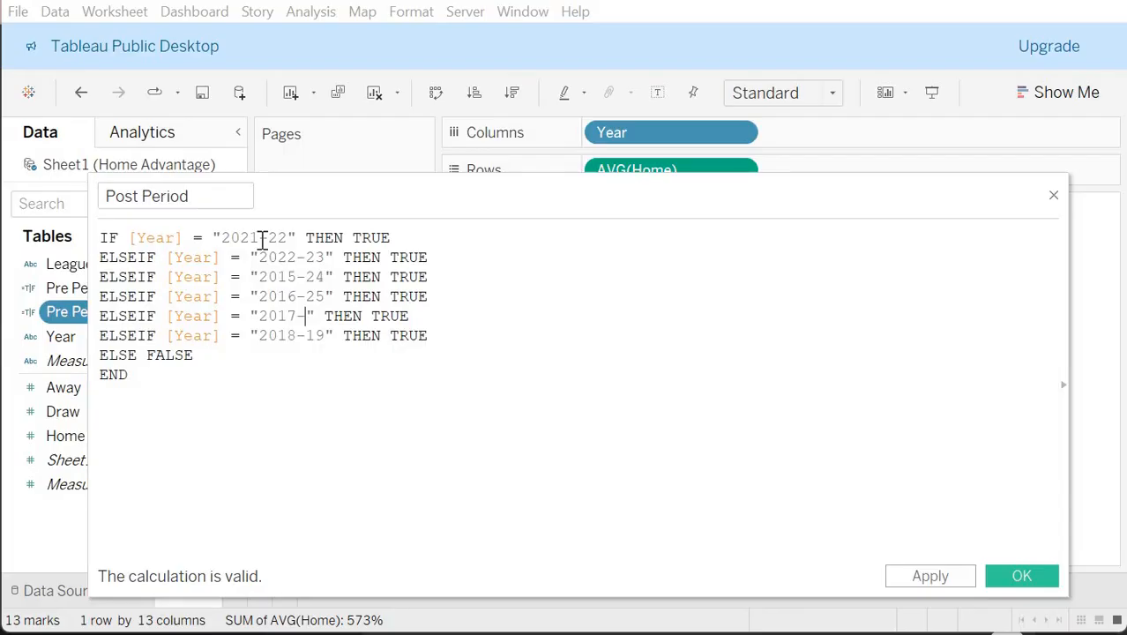
text(26)
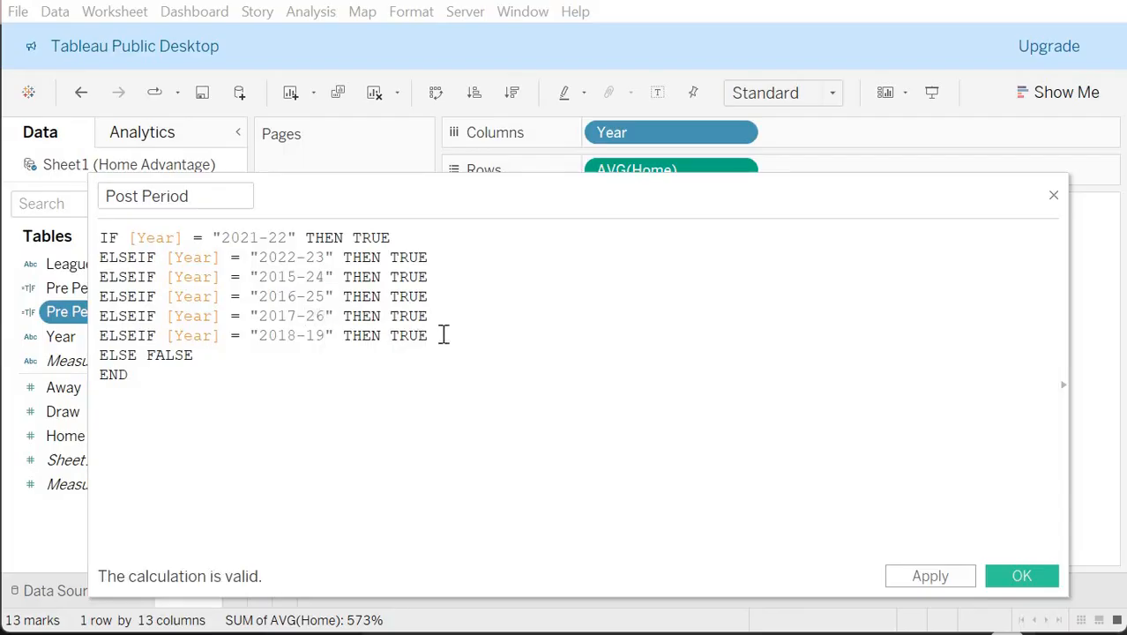
Step: Delete the "2018-19" ELSEIF condition and its leftover blank line from the Post Period formula
key(shift+Home)
key(BackSpace)
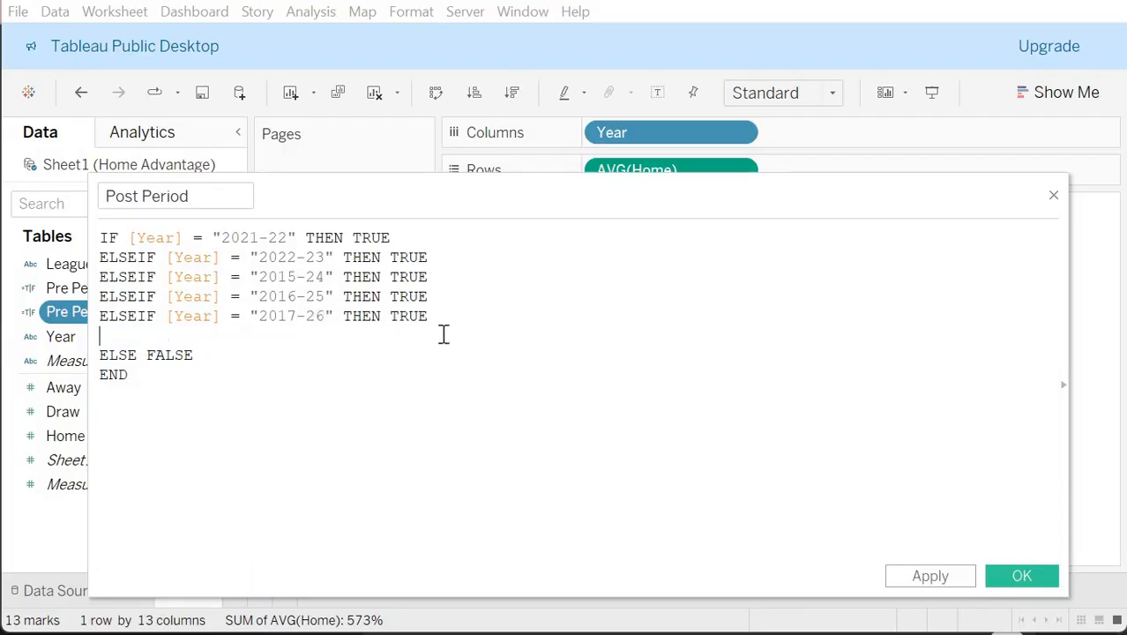
key(BackSpace)
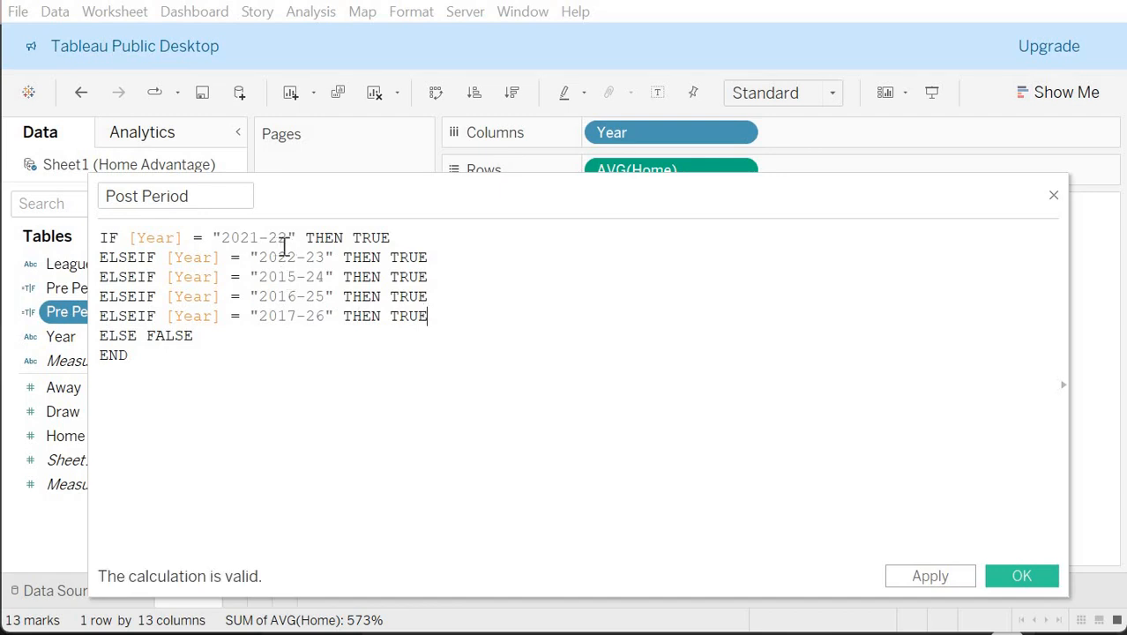
Step: Change the season in the third [Year] condition to "2023-24" and clear the starting year's last two digits in the fourth
click(301, 276)
key(BackSpace)
key(BackSpace)
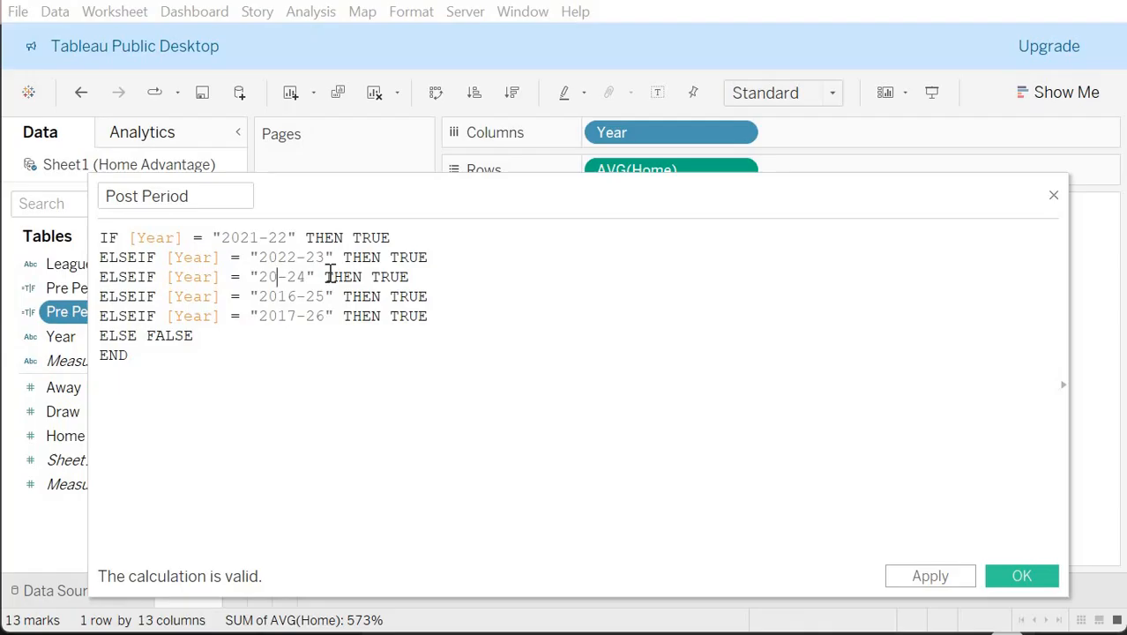
text(34)
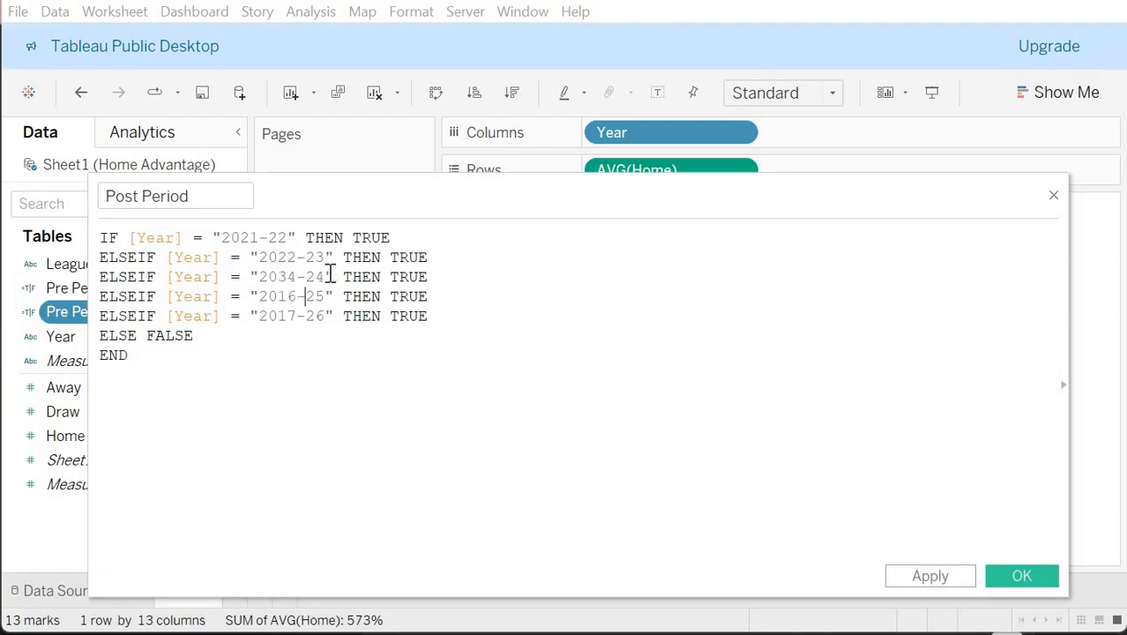
key(BackSpace)
key(BackSpace)
key(Right)
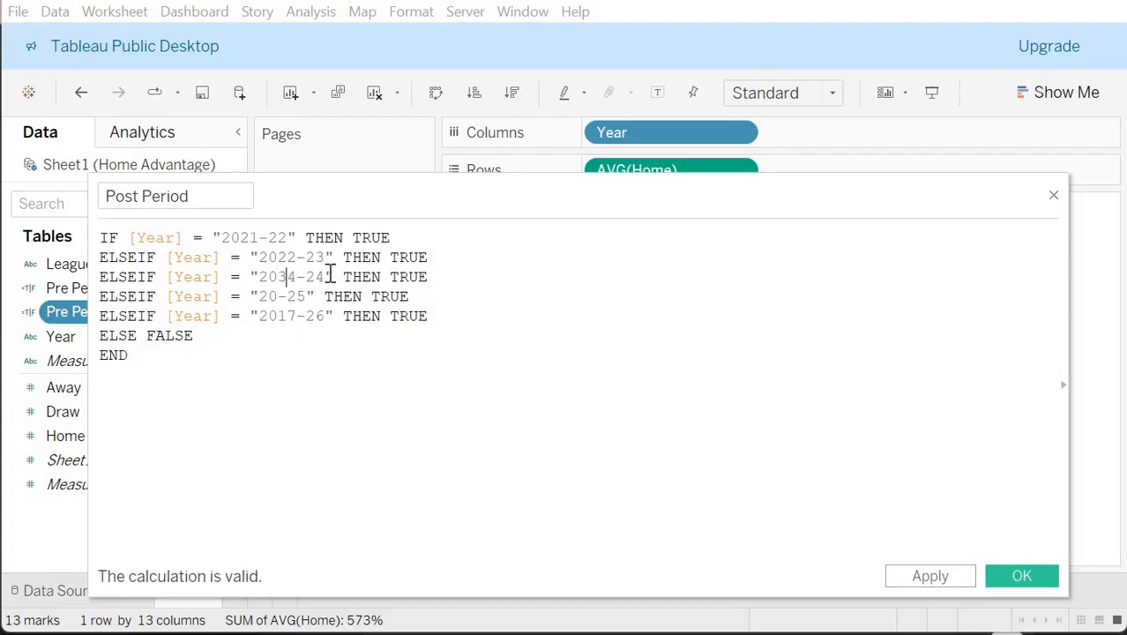
key(BackSpace)
text(2)
key(Right)
key(BackSpace)
text(3)
key(Down)
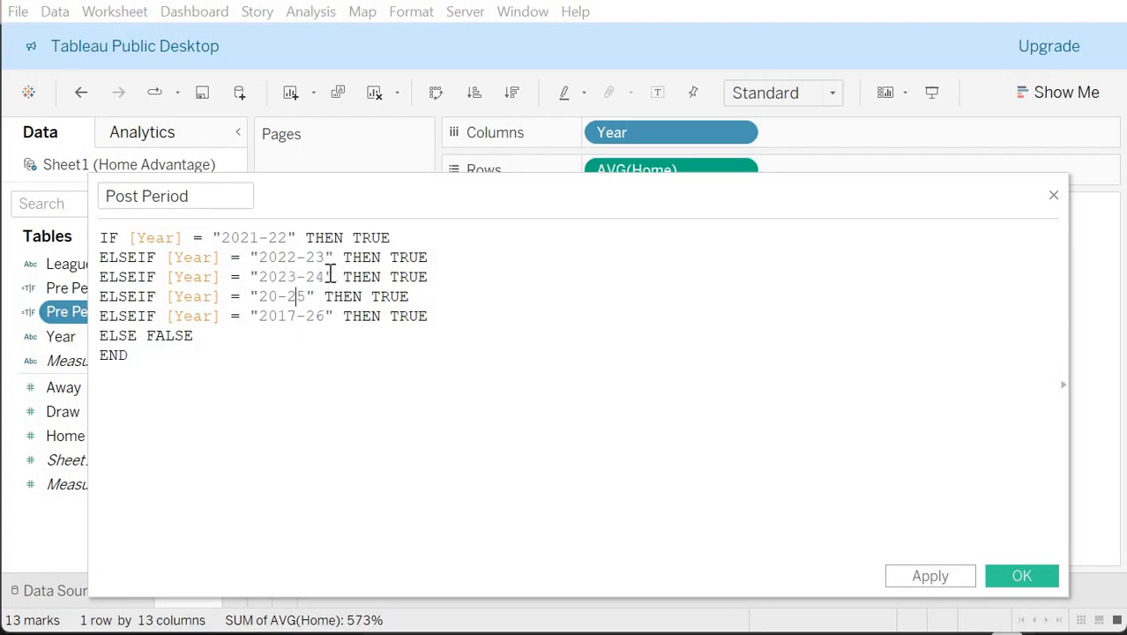
Step: Change the fourth and fifth season conditions to "2024-25" and "2025-26" and save the Post Period calculation
text(24)
key(Down)
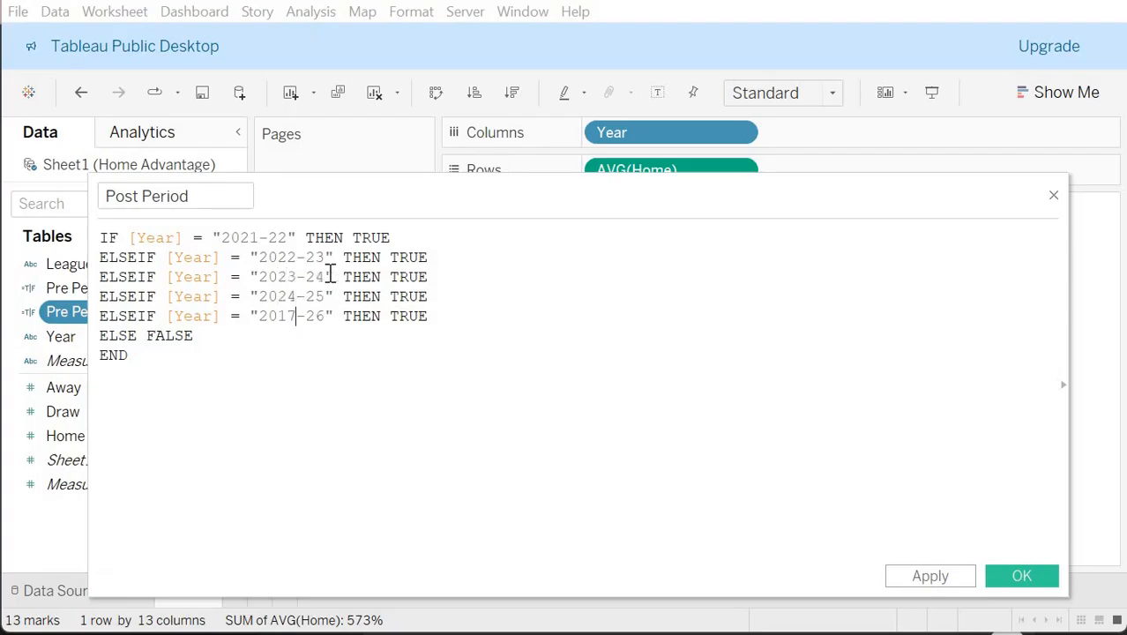
key(BackSpace)
key(BackSpace)
text(25)
click(1043, 579)
Step: Test the Post Period field by filtering the chart to its True value and removing the filter again
drag(157, 288, 387, 256)
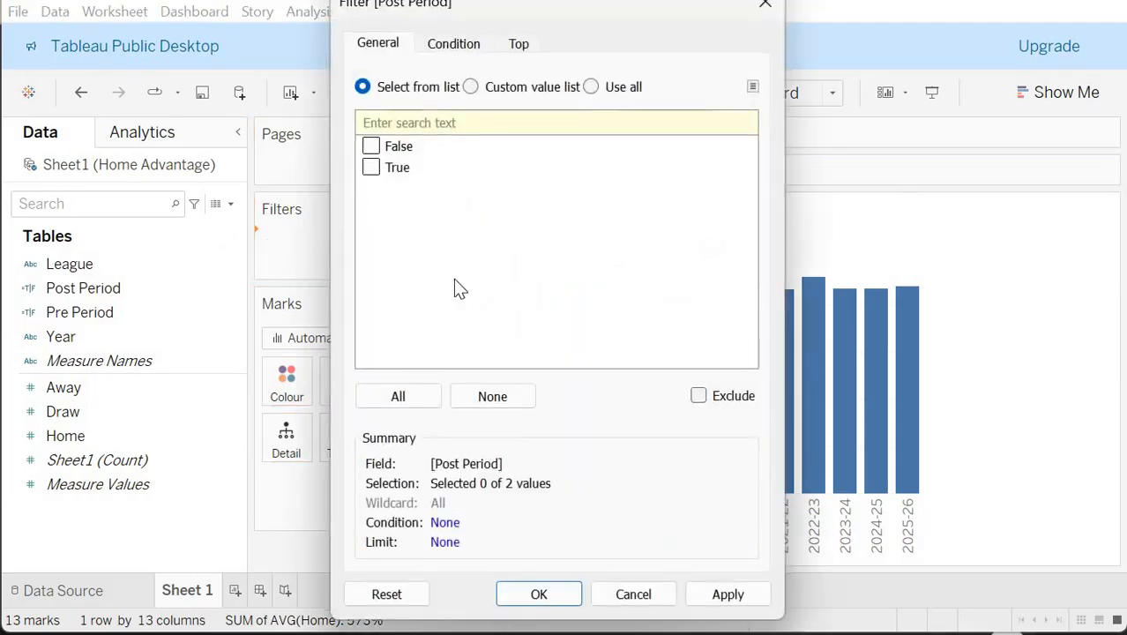
click(370, 167)
click(556, 593)
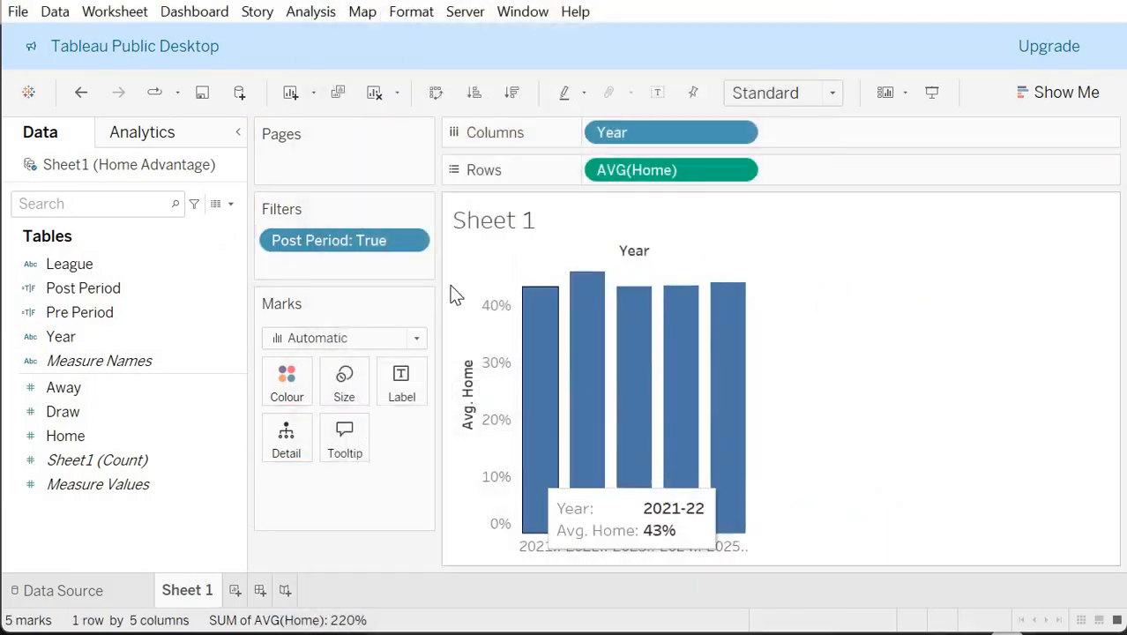
right_click(345, 244)
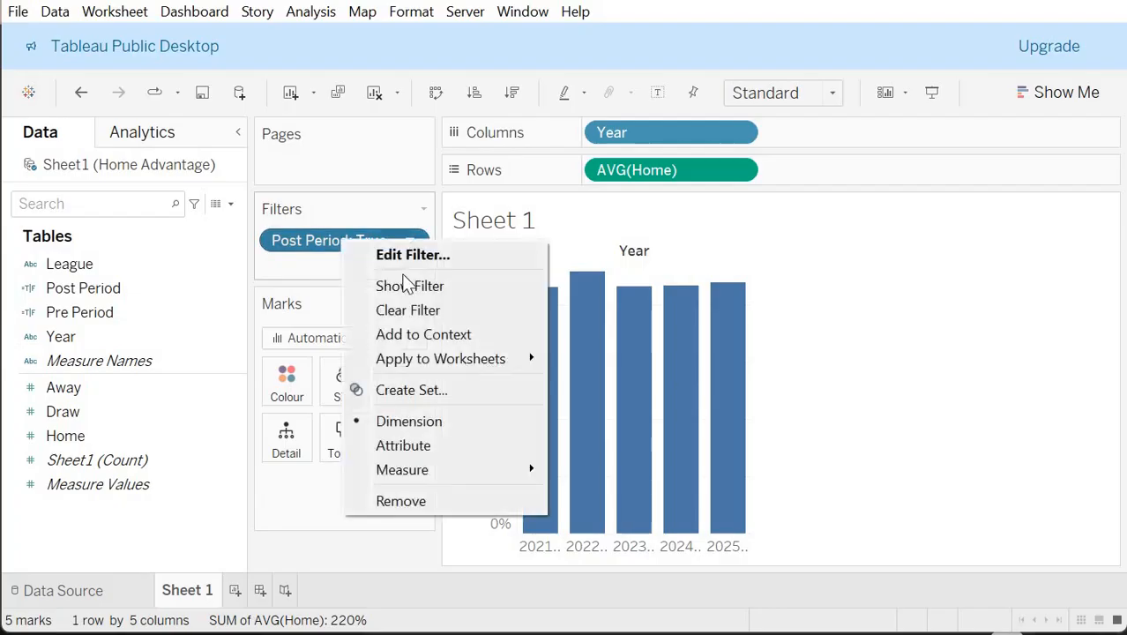
click(411, 499)
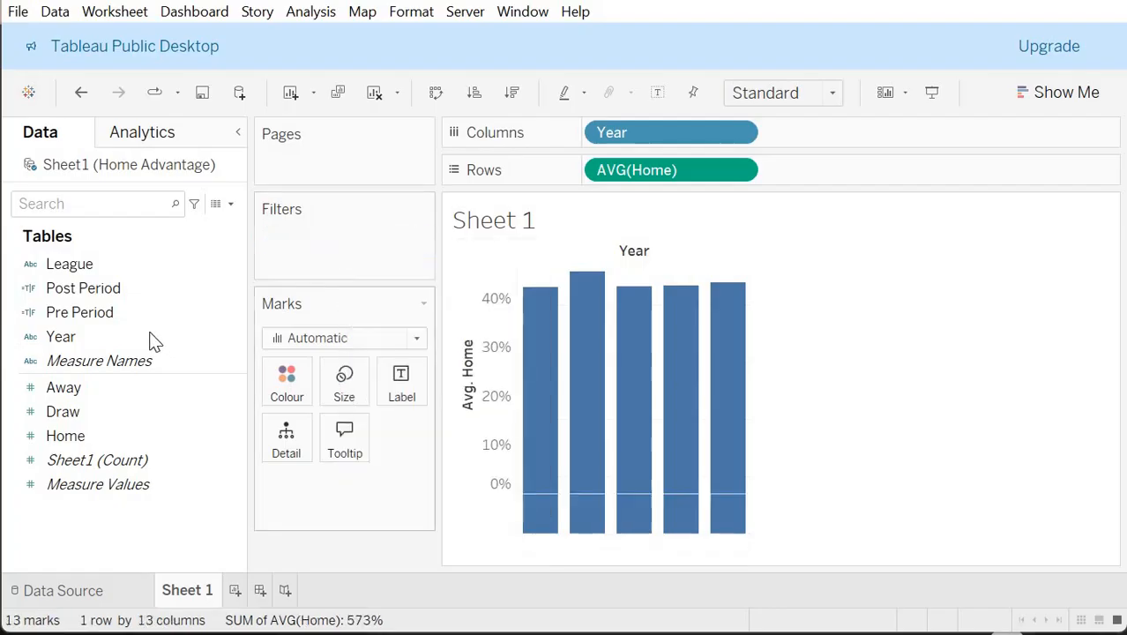
Step: Test the Pre Period field by filtering the chart to its True value and removing the filter again
drag(124, 312, 323, 250)
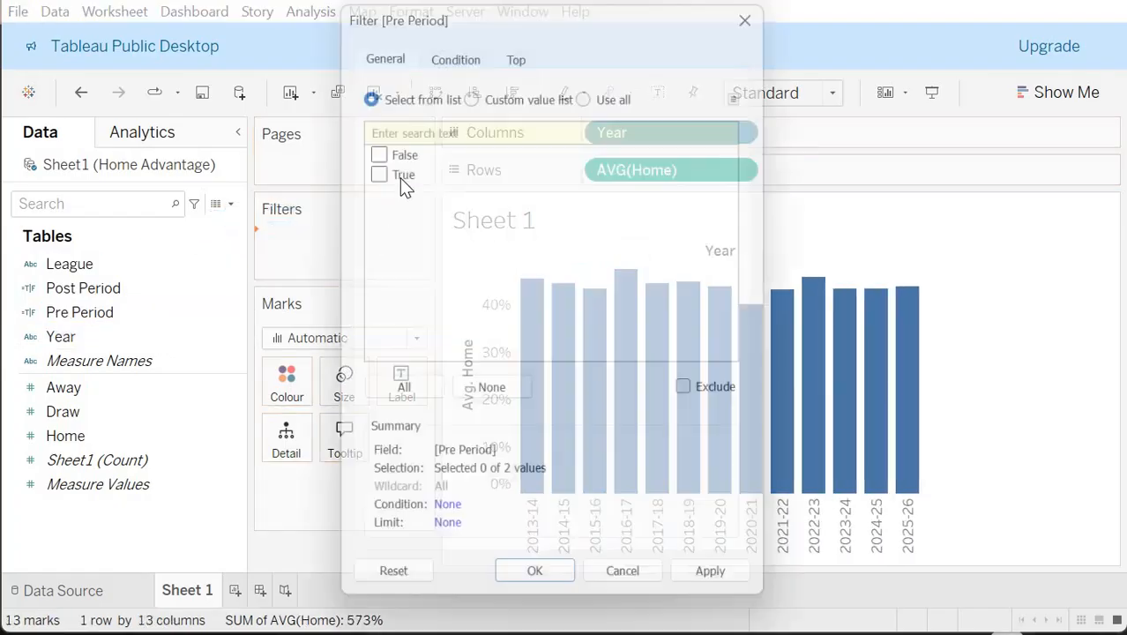
click(370, 168)
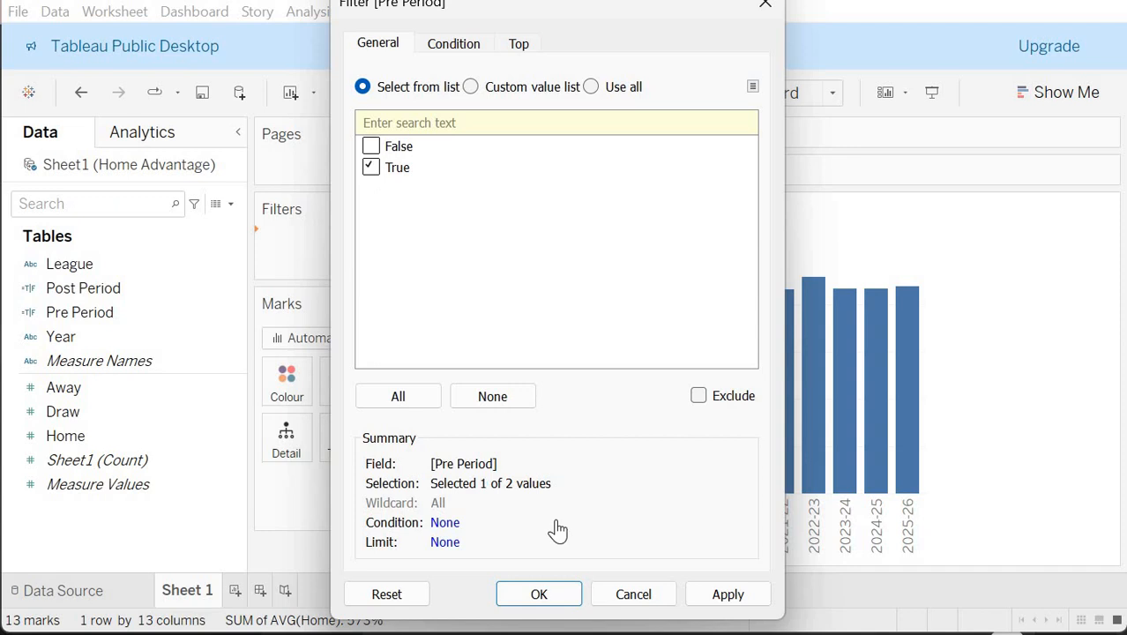
click(539, 594)
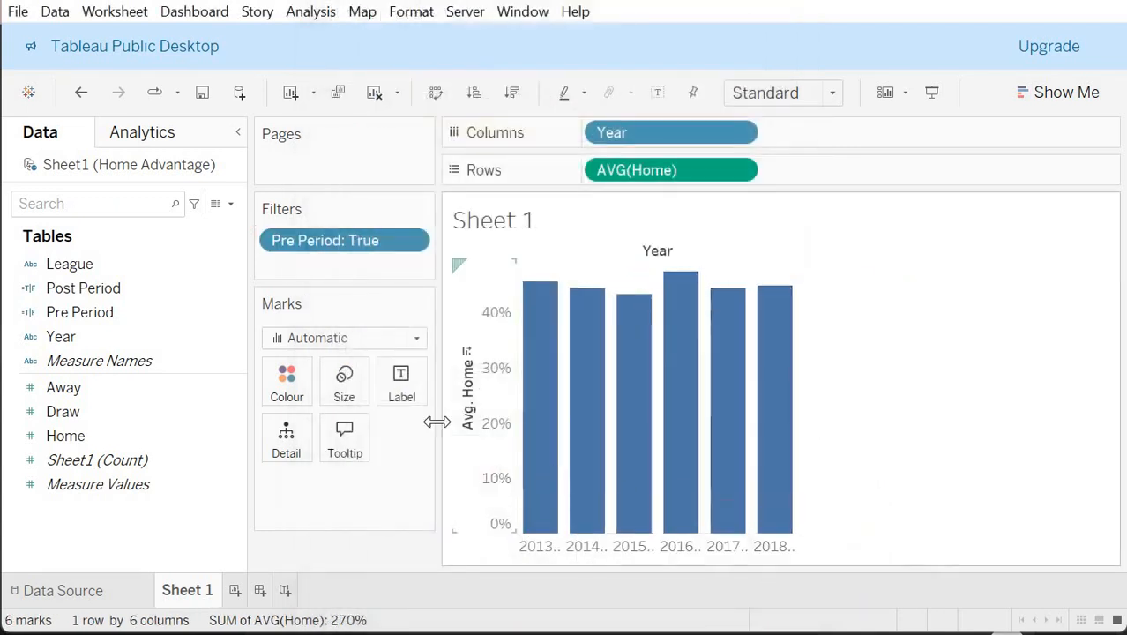
click(215, 389)
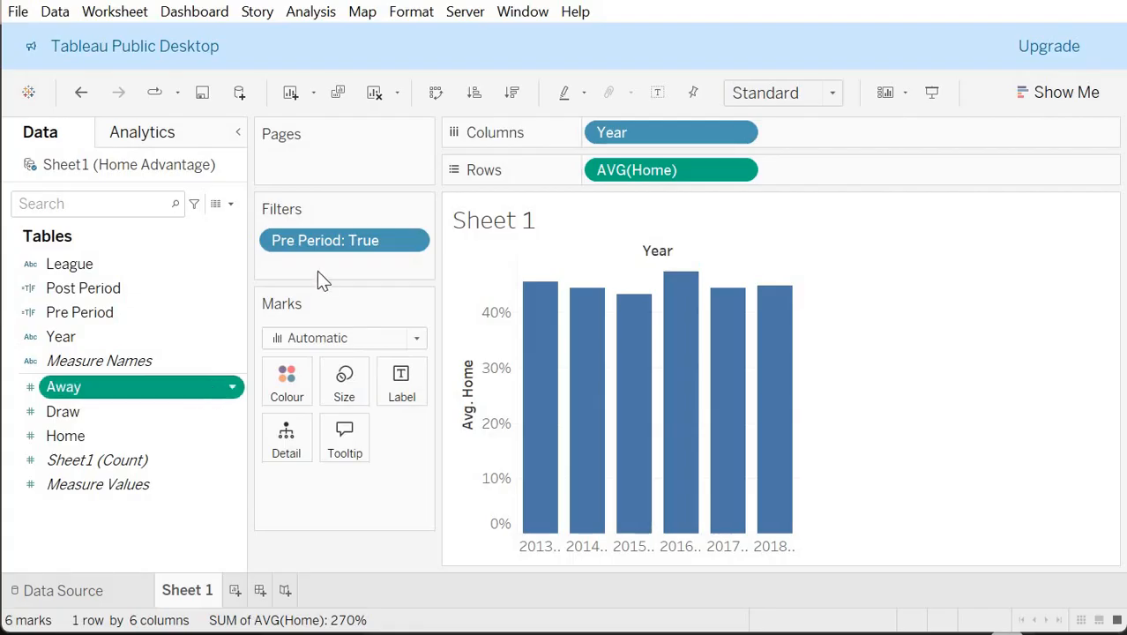
right_click(356, 239)
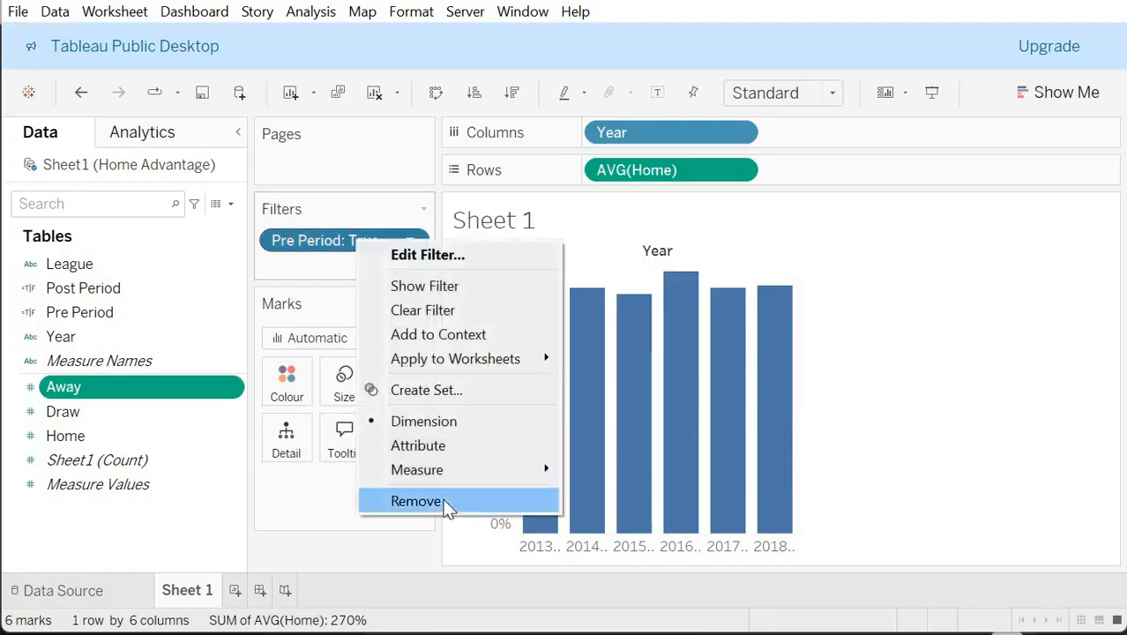
click(446, 500)
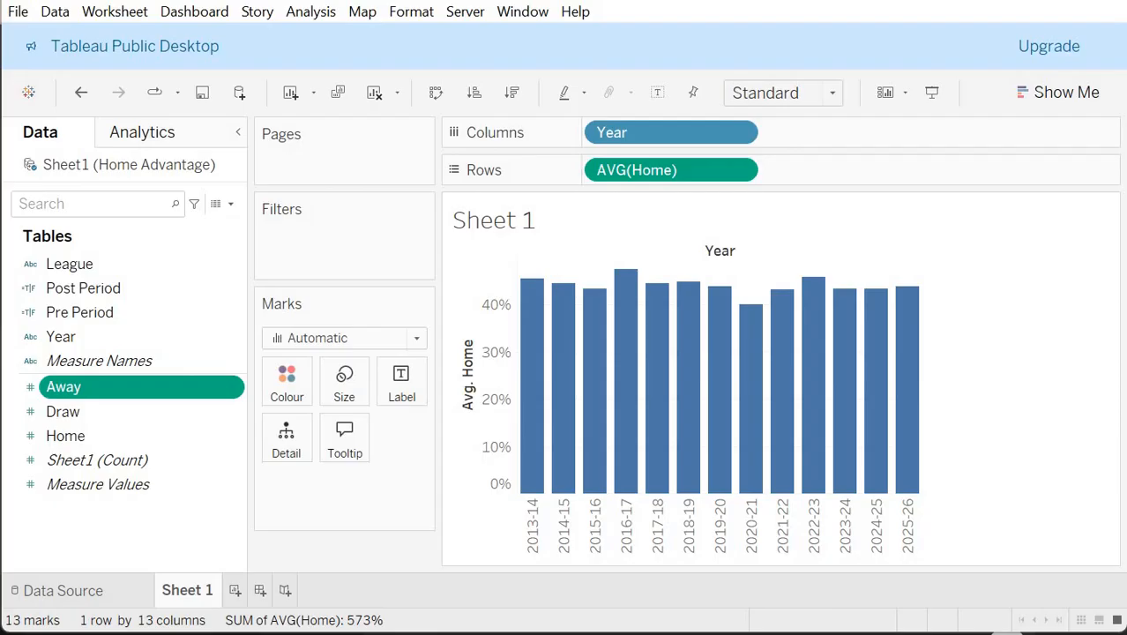
Step: Create a new calculated field and name it "Coloured Bar"
click(231, 206)
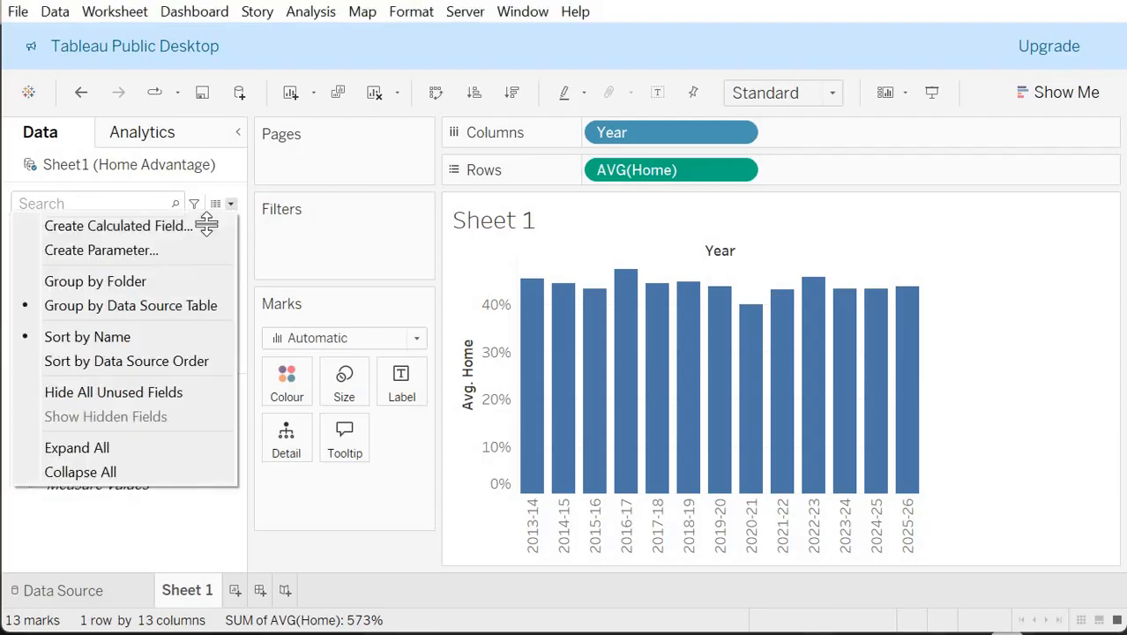
click(206, 224)
text(co)
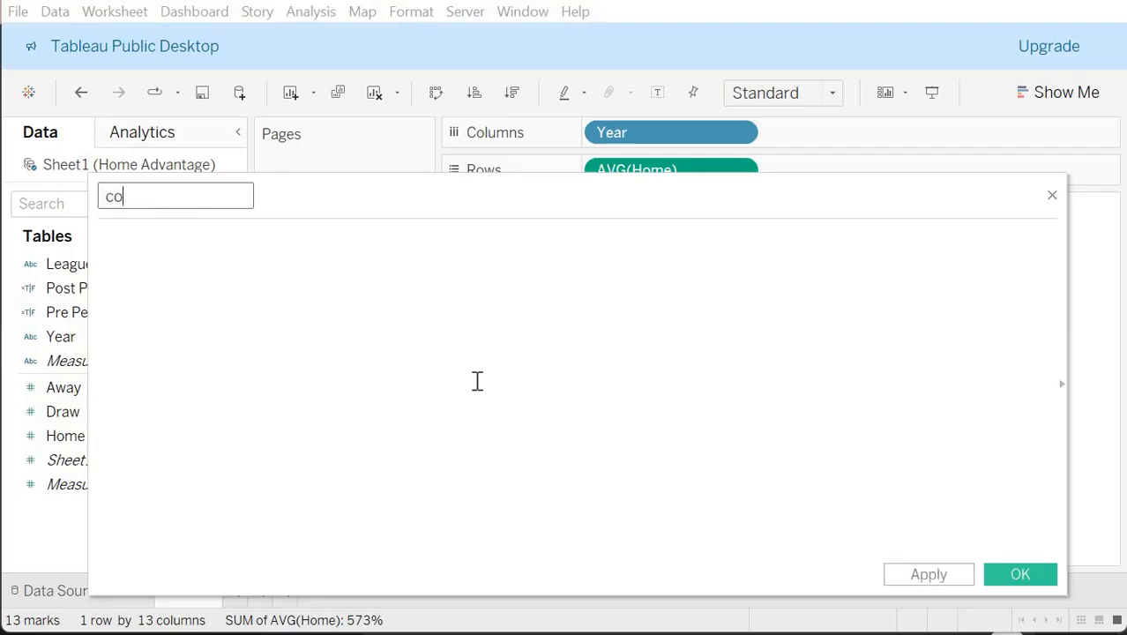
key(BackSpace)
key(BackSpace)
text(Colourwd)
key(BackSpace)
key(BackSpace)
text(ed Bar)
key(Tab)
Step: Enter the formula's first condition as IF [Pre Period] = TRUE THEN "Red"
text(IF )
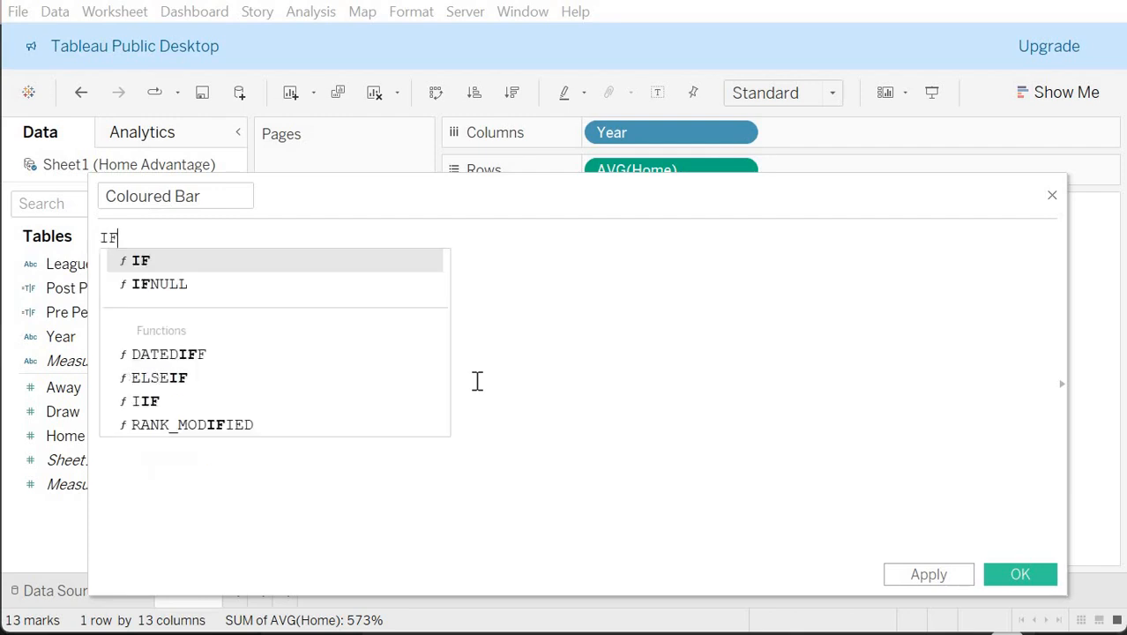
text(PRE)
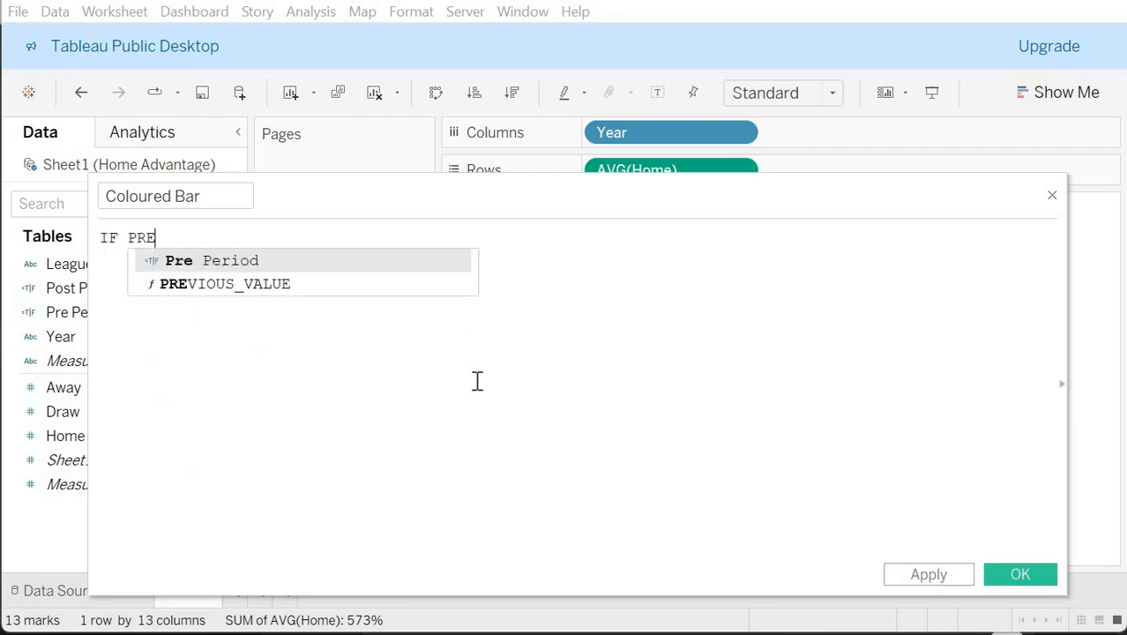
key(Return)
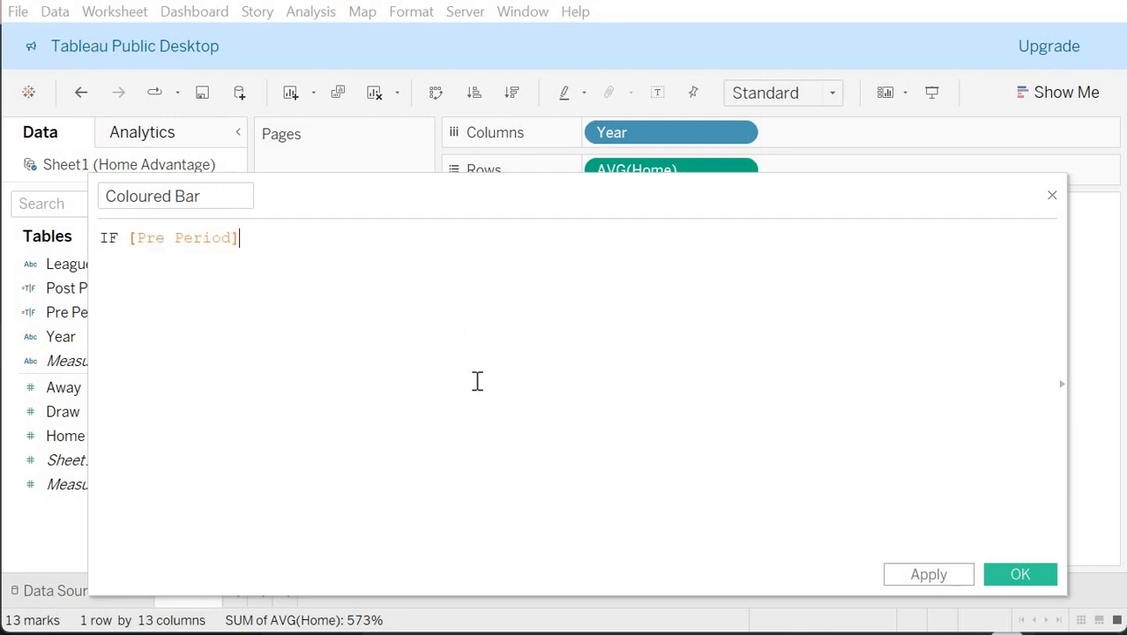
text(= TRUE THEN)
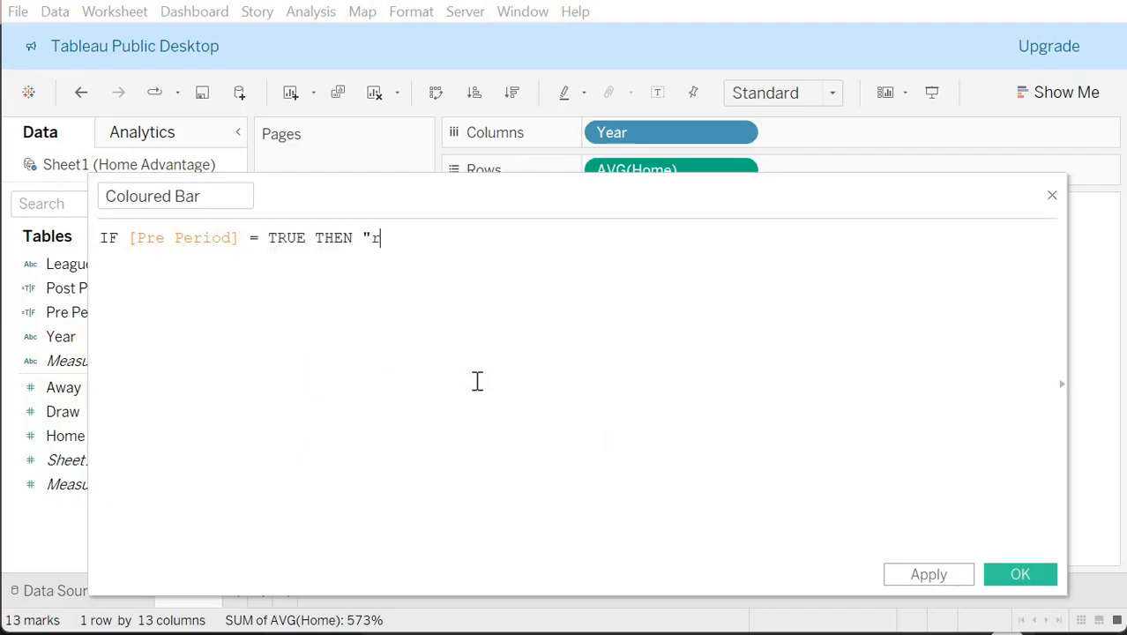
text( "Red")
key(Return)
Step: Add the second condition to the formula as ELSEIF [Post Period] = TRUE THEN "Orange"
text(ELSE)
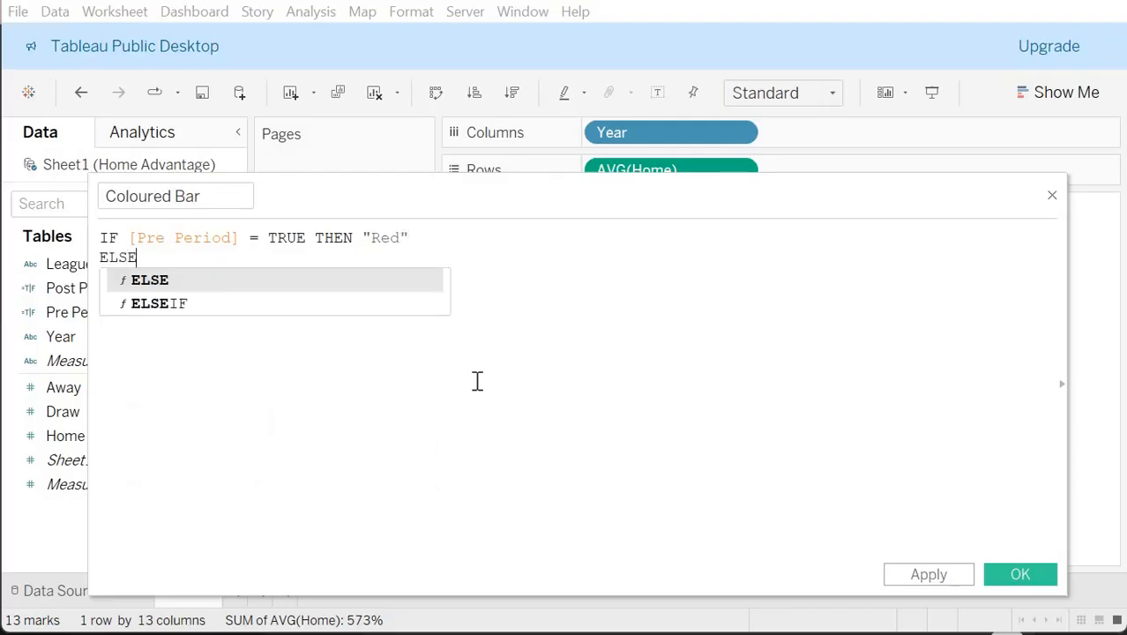
text(IF [Pos)
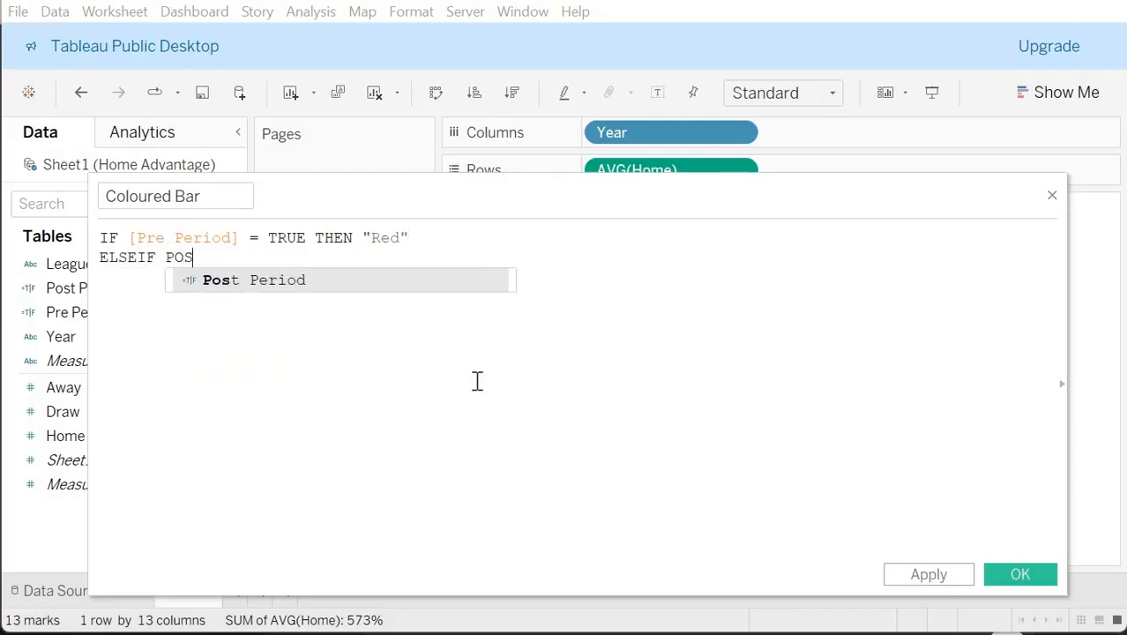
key(Return)
text(= TRUE THEN "Or)
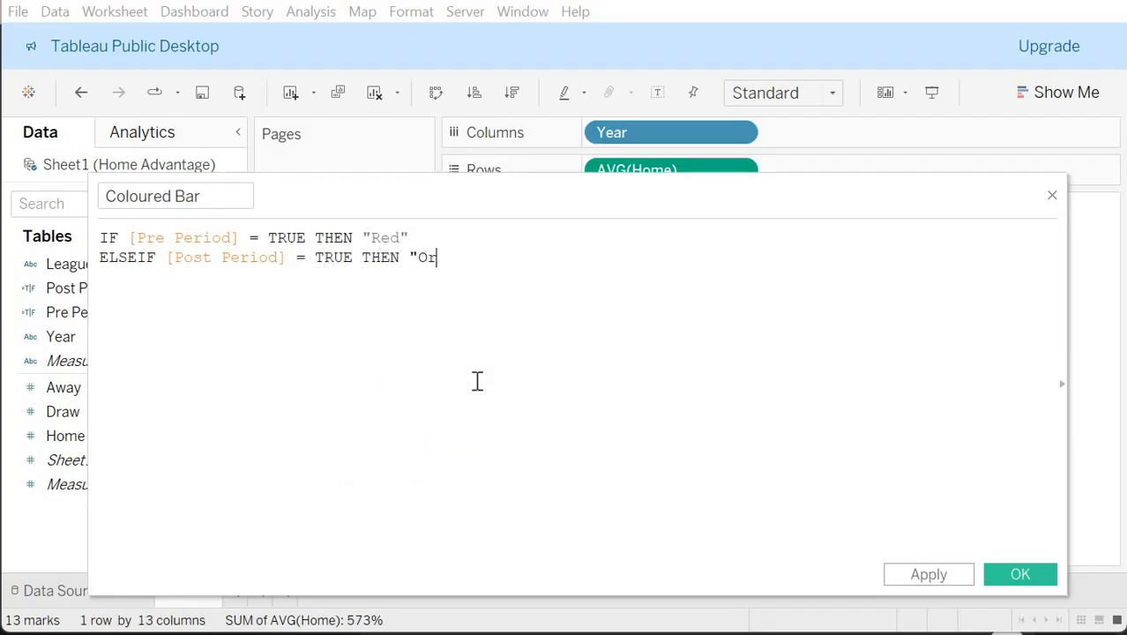
key(BackSpace)
key(BackSpace)
key(BackSpace)
text(ge")
key(Return)
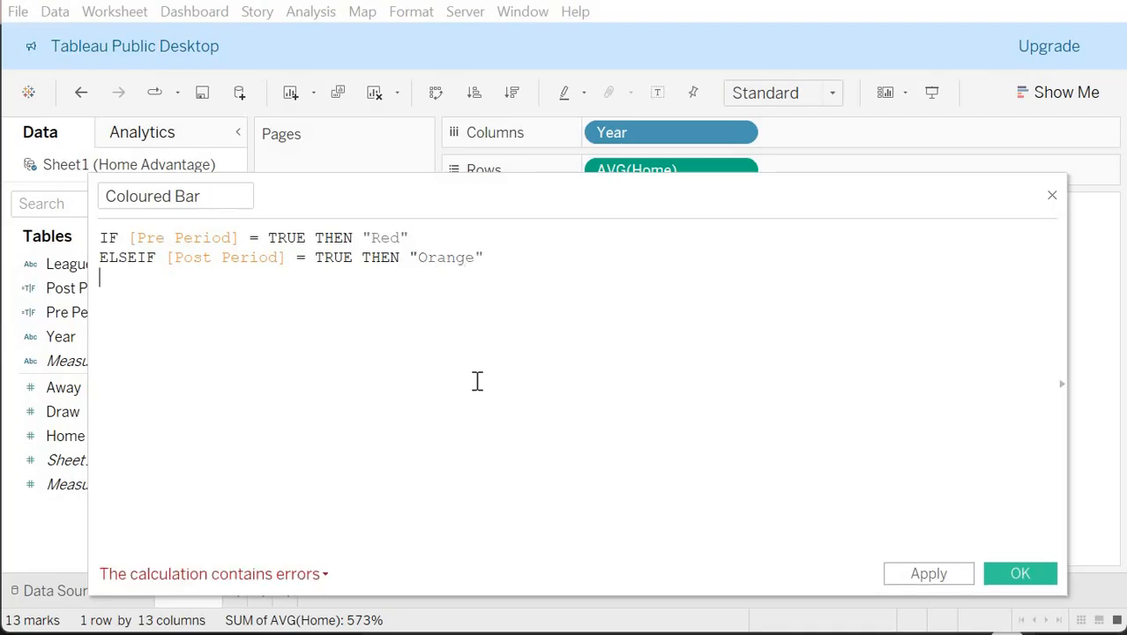
Step: Complete the formula with ELSE "blue" and END, and colour the chart's bars by the Coloured Bar field
text(ELSE )
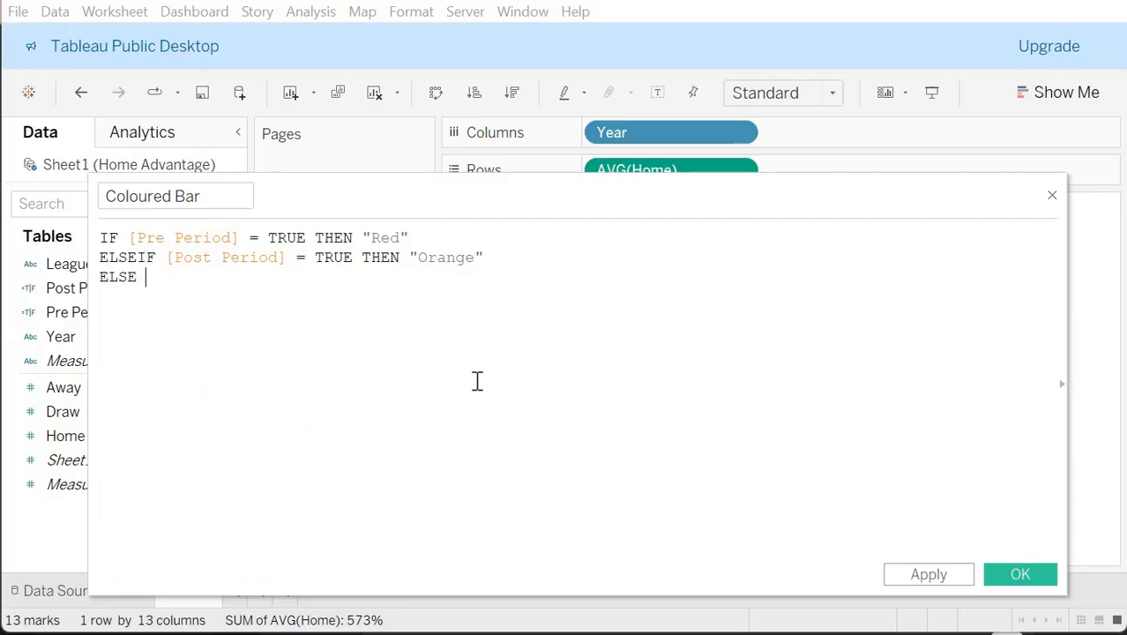
text("blue")
key(Return)
text(END)
key(Return)
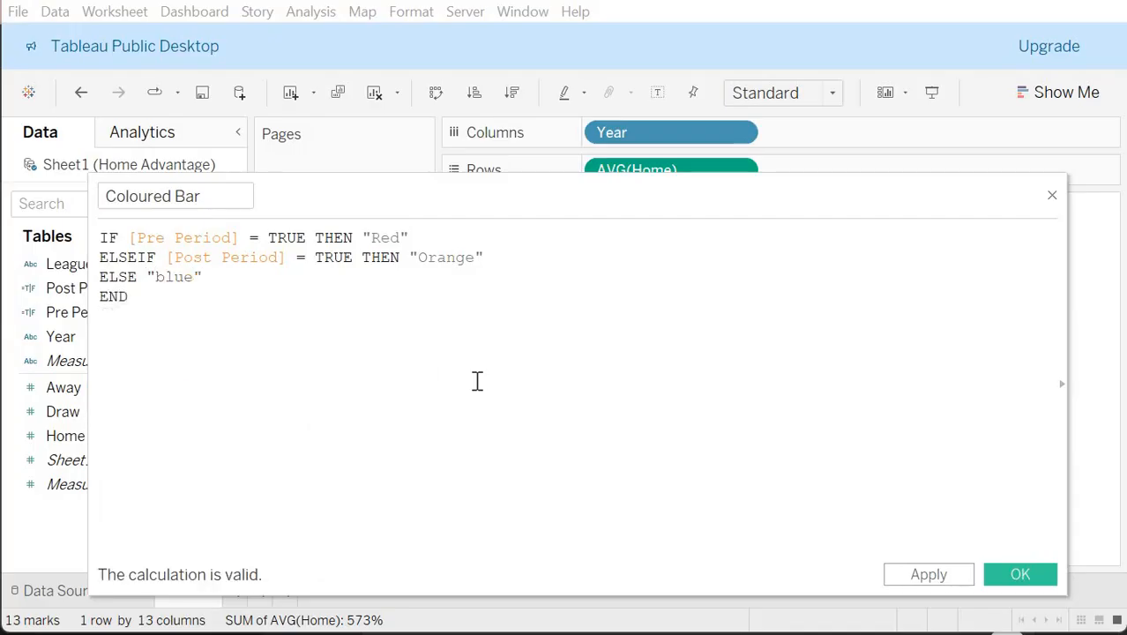
click(1021, 575)
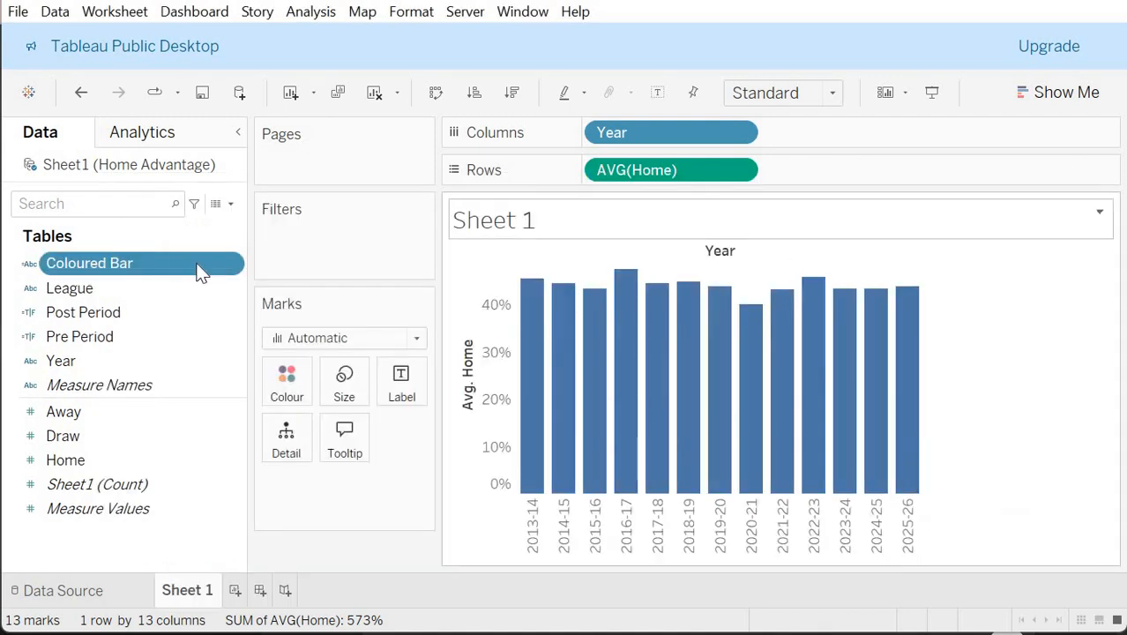
drag(297, 376, 306, 383)
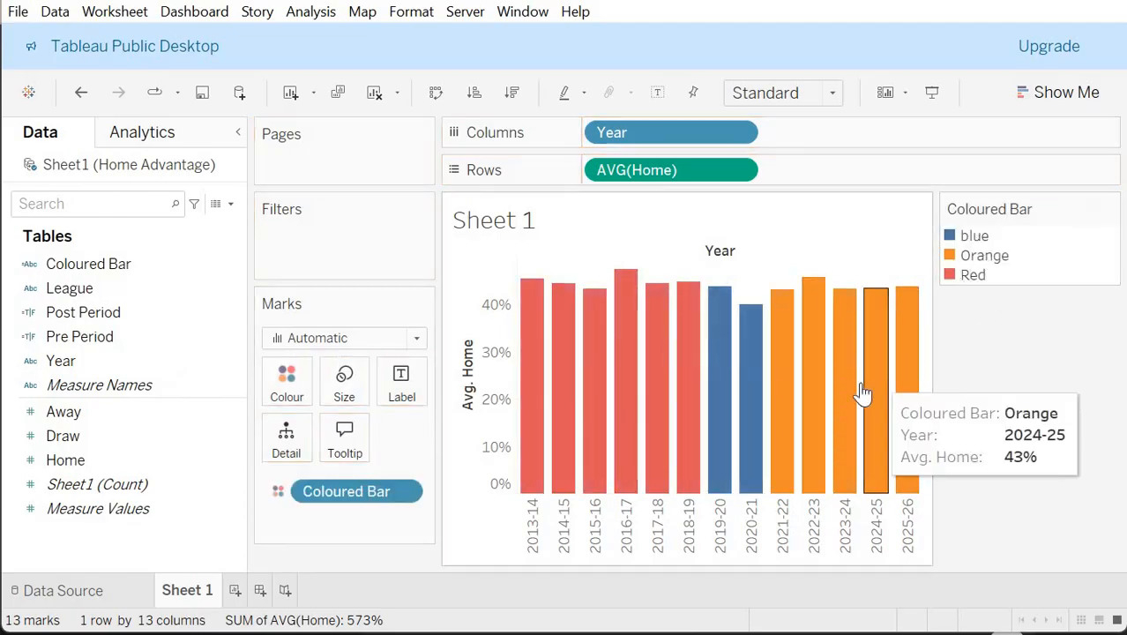
Step: Edit the Coloured Bar calculation so that its ELSE value reads "Blue" with a capital B, and save it
right_click(162, 269)
click(231, 51)
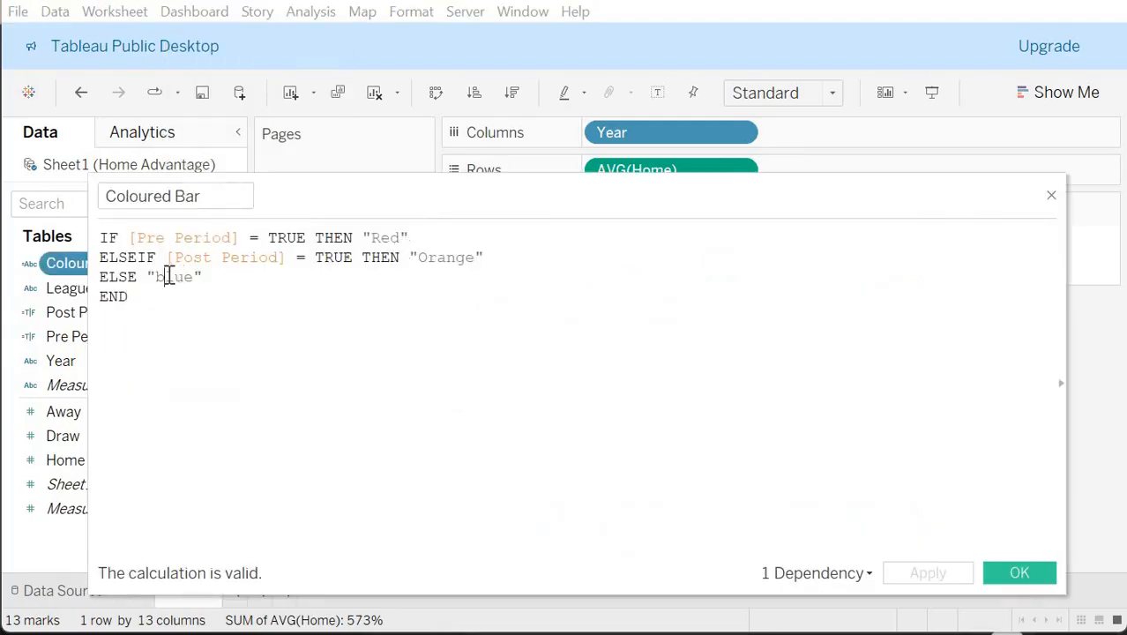
key(BackSpace)
text(b)
key(BackSpace)
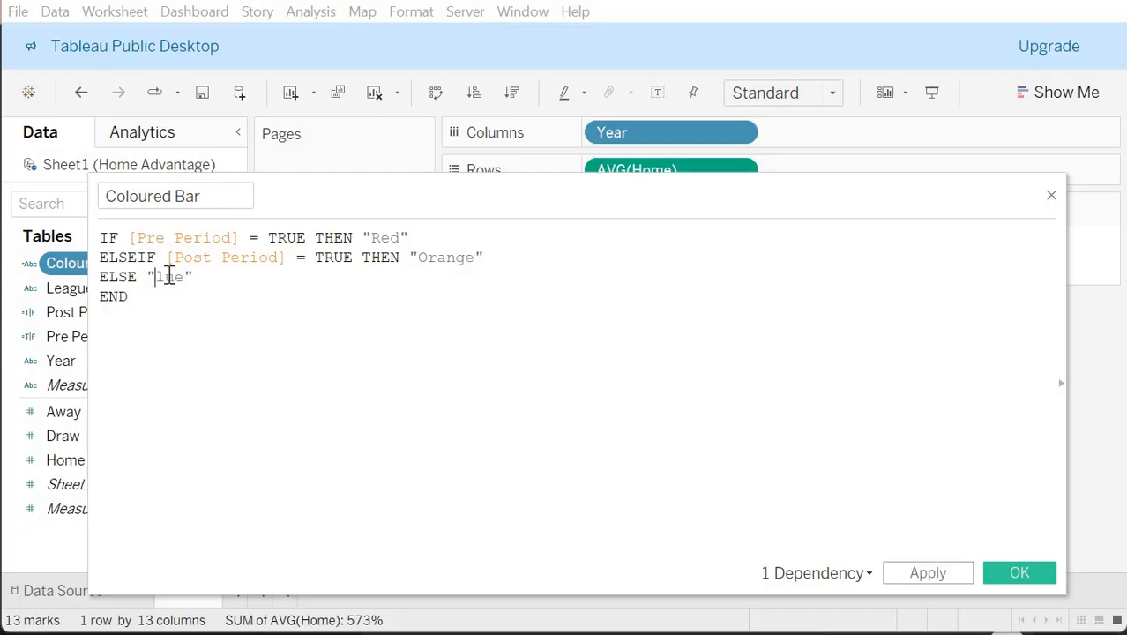
text(B)
click(1021, 572)
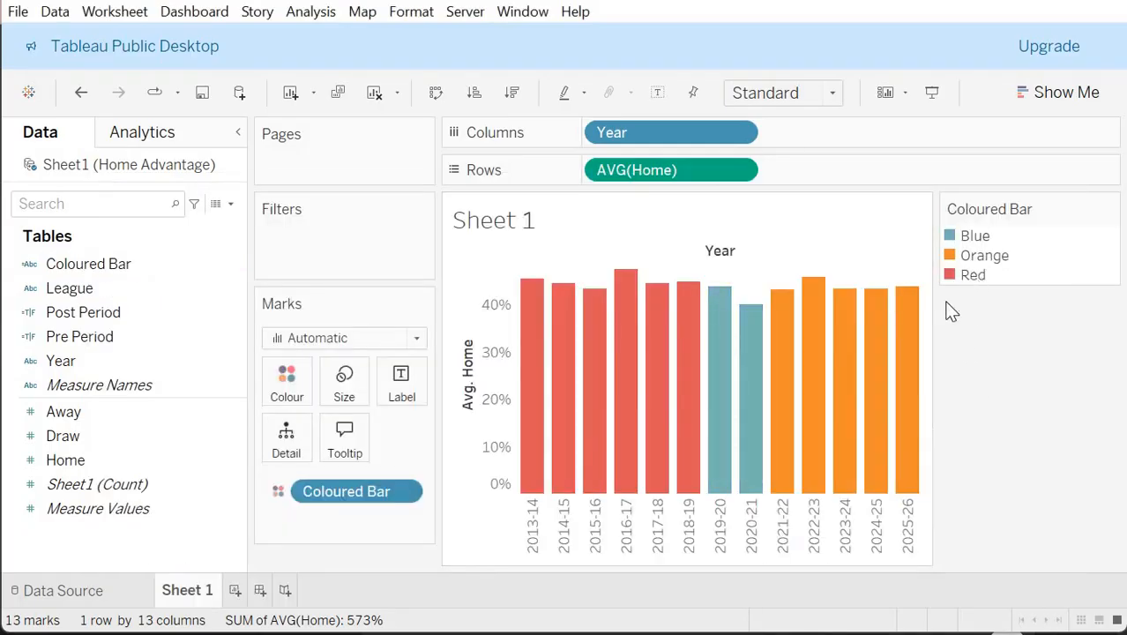
Step: Recolour the Coloured Bar items in the Automatic palette, assigning green to Orange and yellow to Blue
right_click(951, 238)
click(962, 248)
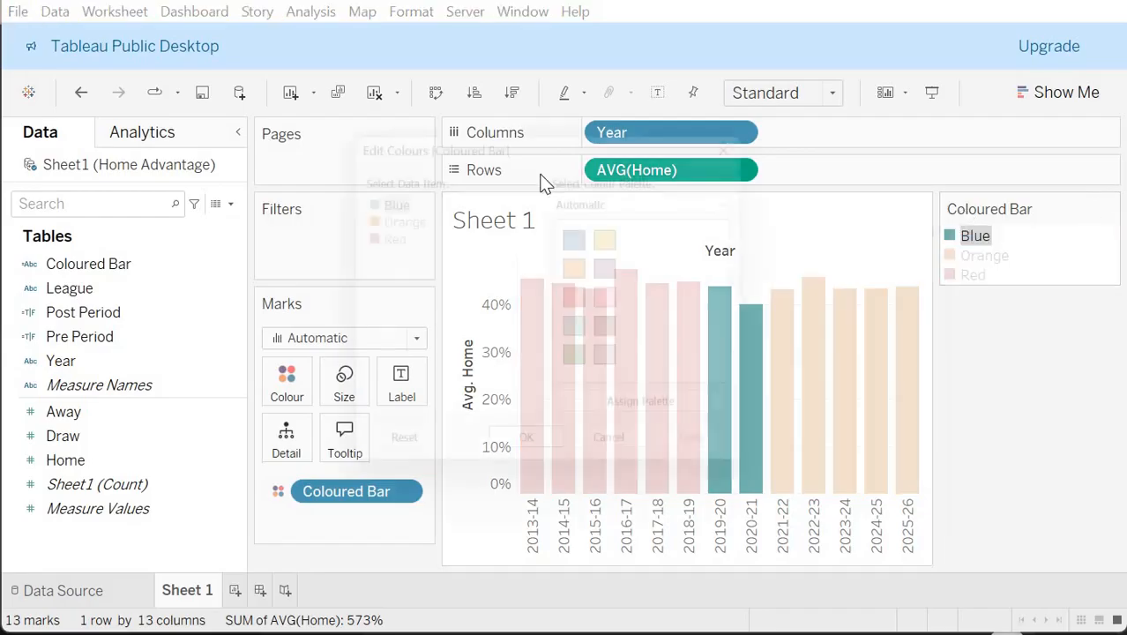
click(394, 216)
click(384, 236)
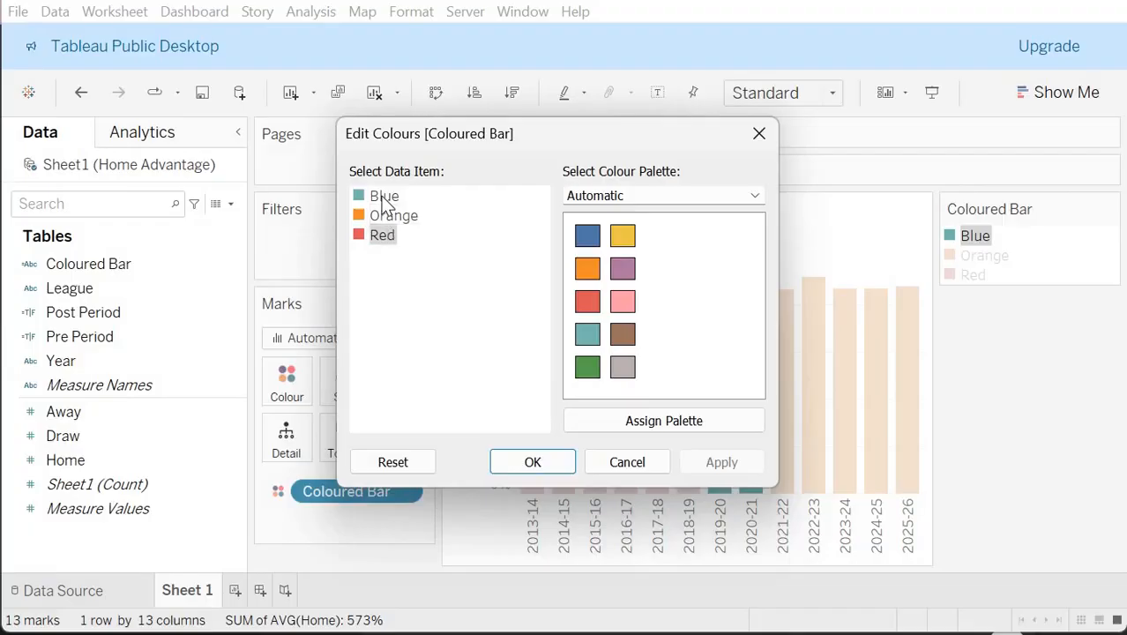
click(386, 197)
click(387, 217)
click(385, 236)
click(621, 273)
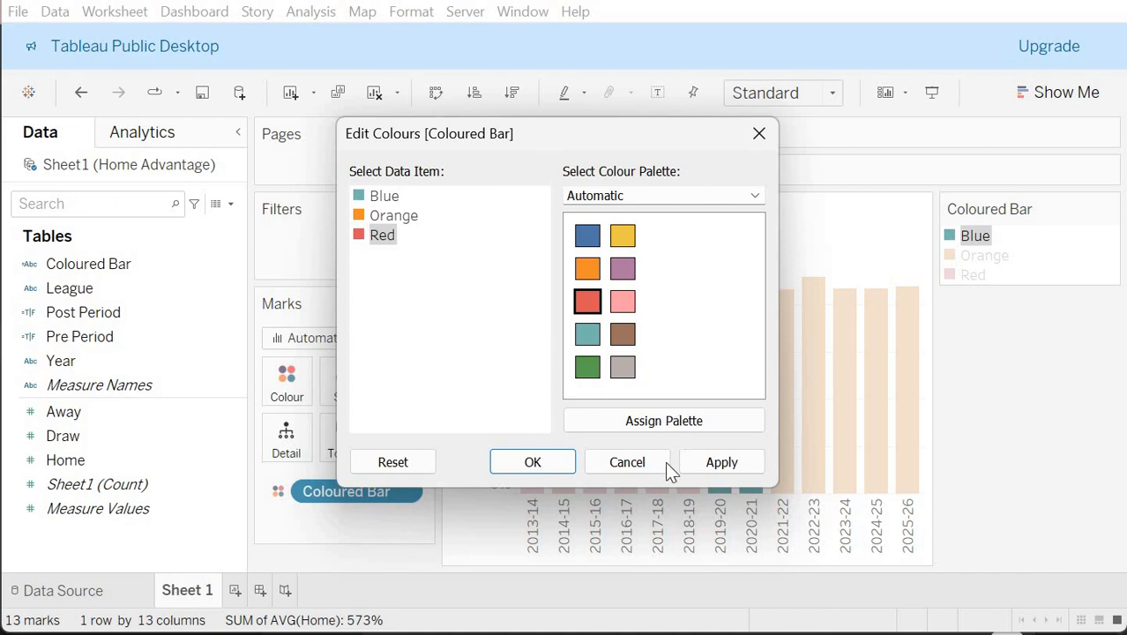
click(397, 217)
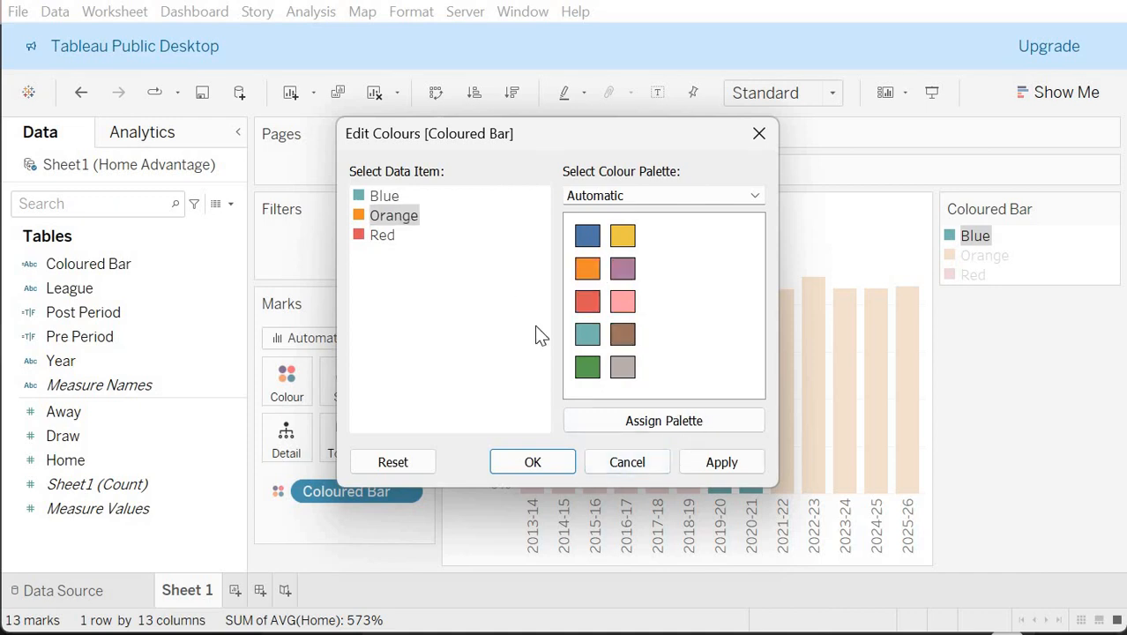
click(381, 197)
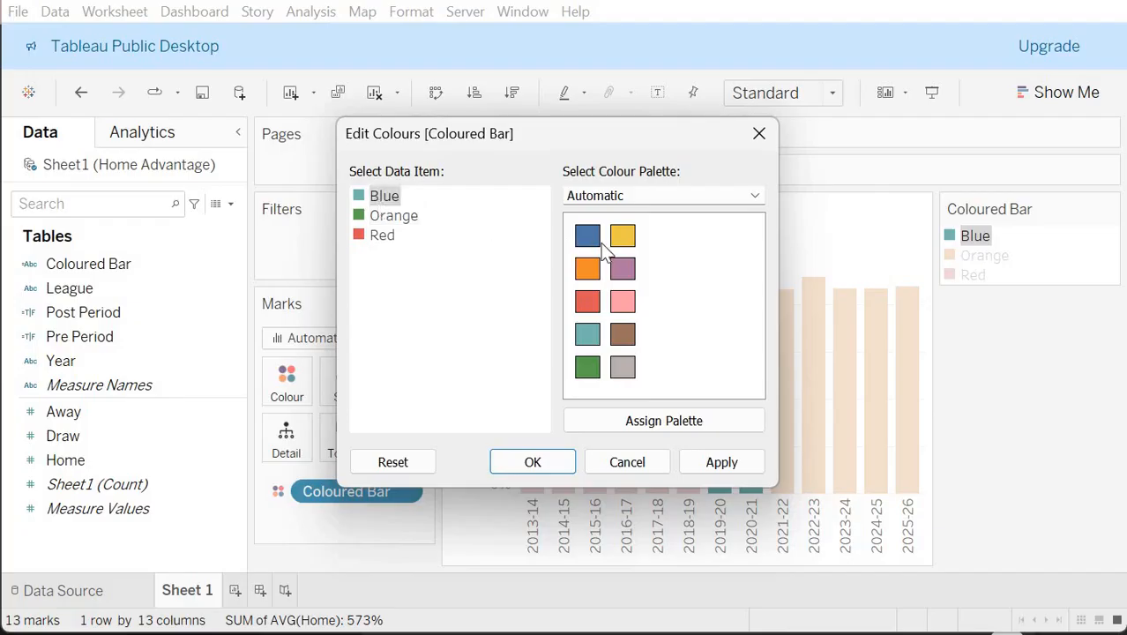
click(619, 241)
click(532, 462)
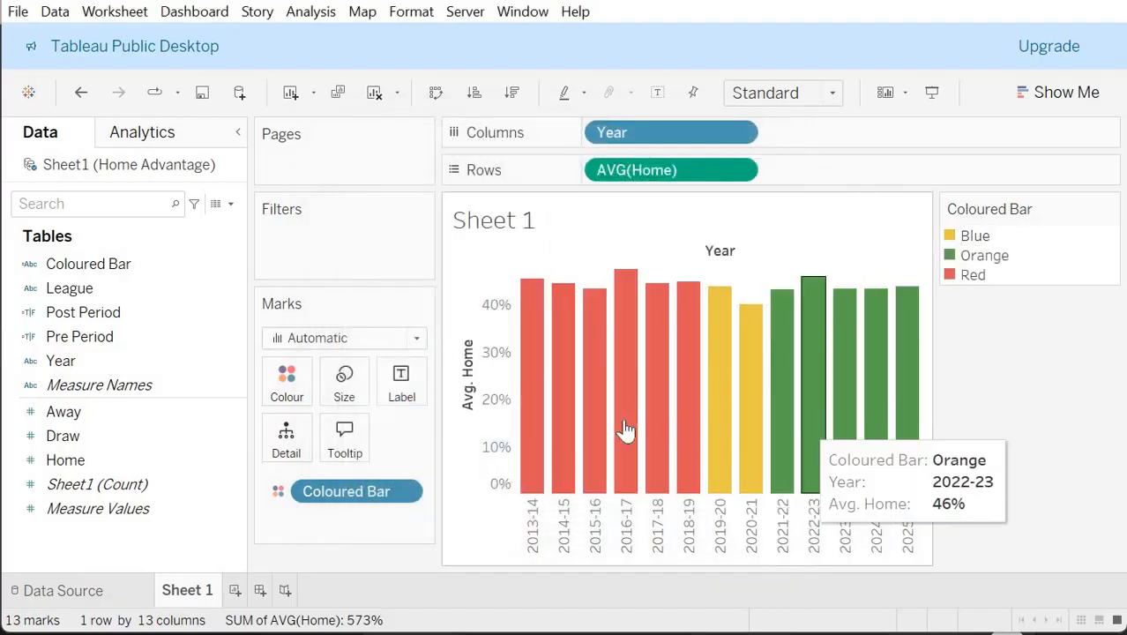
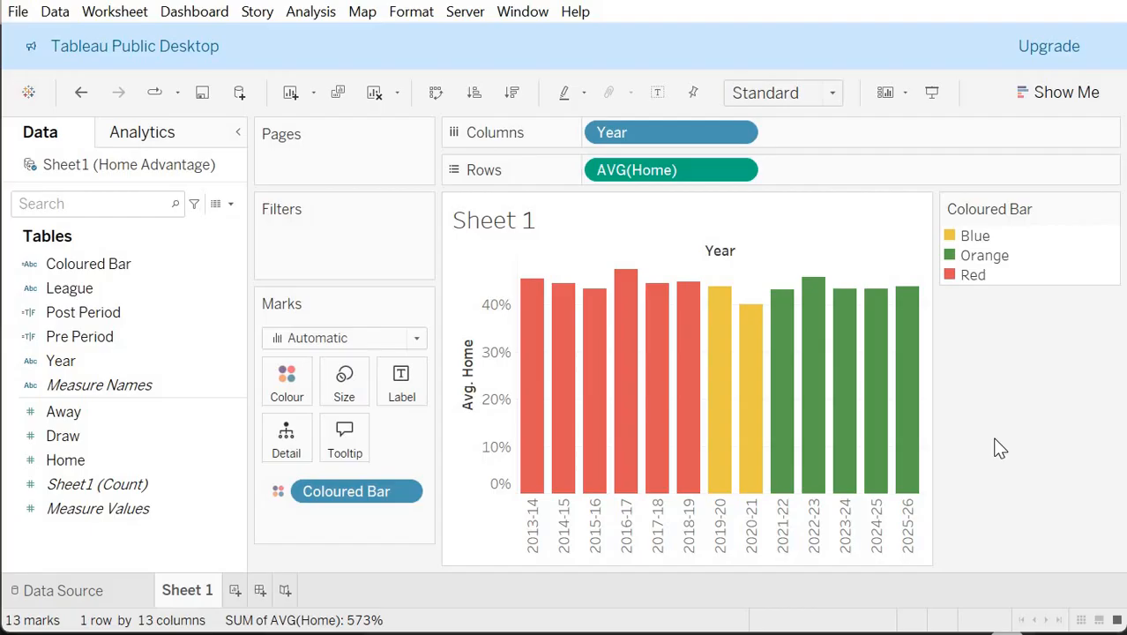
Step: Recolour the Coloured Bar items from the Tableau Classic Medium palette: blue for Blue, light blue for Red and orange for Orange
click(975, 237)
right_click(996, 237)
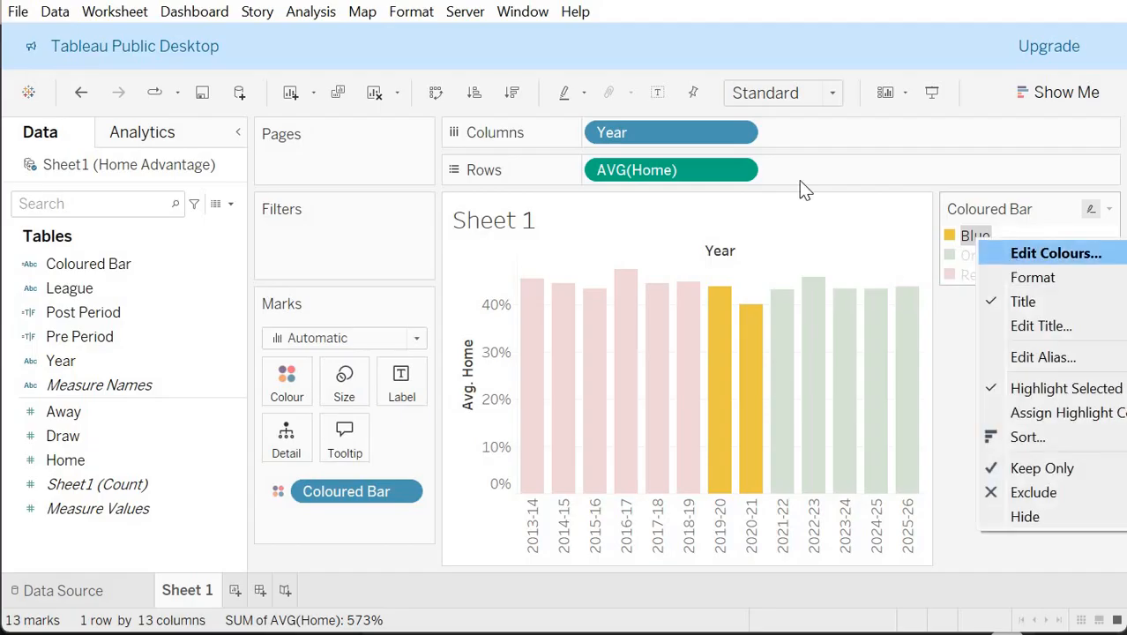
click(1058, 251)
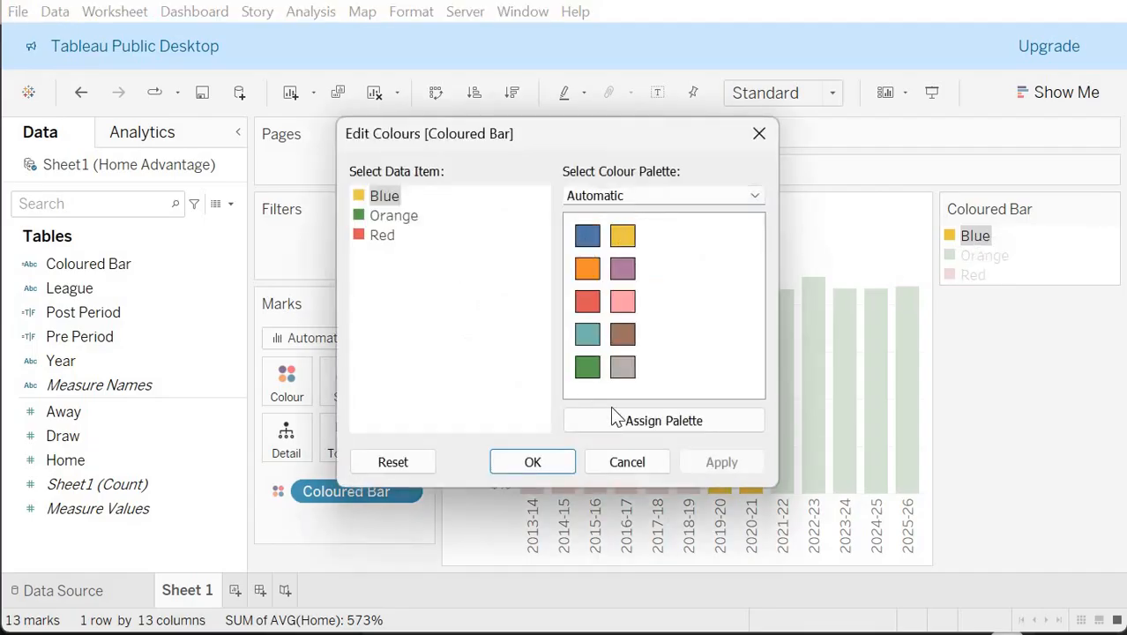
click(627, 202)
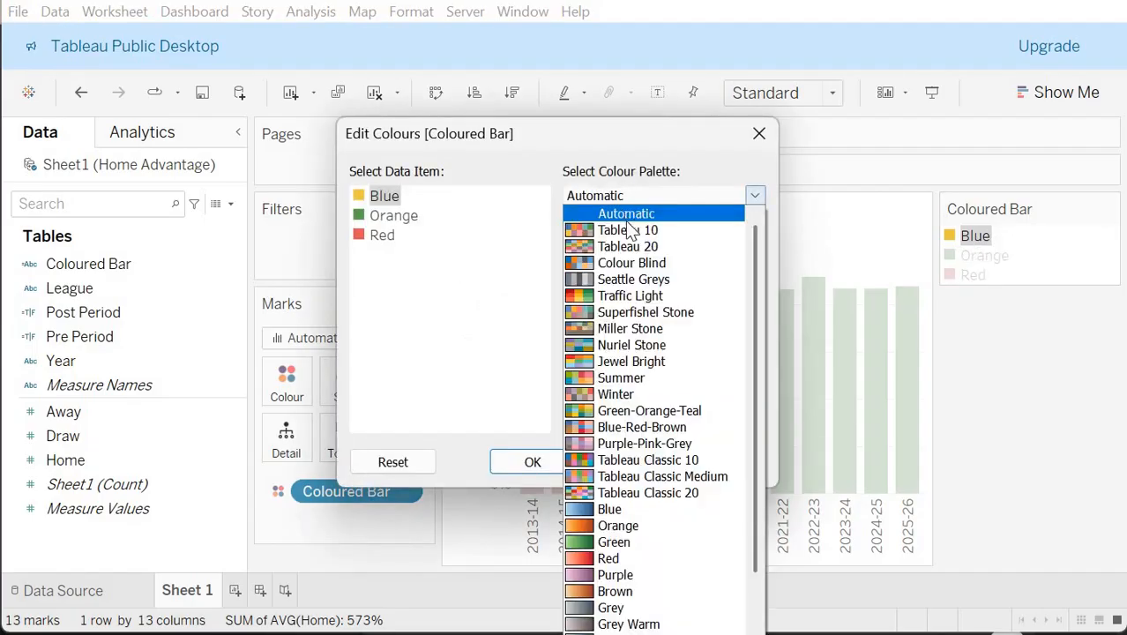
click(662, 476)
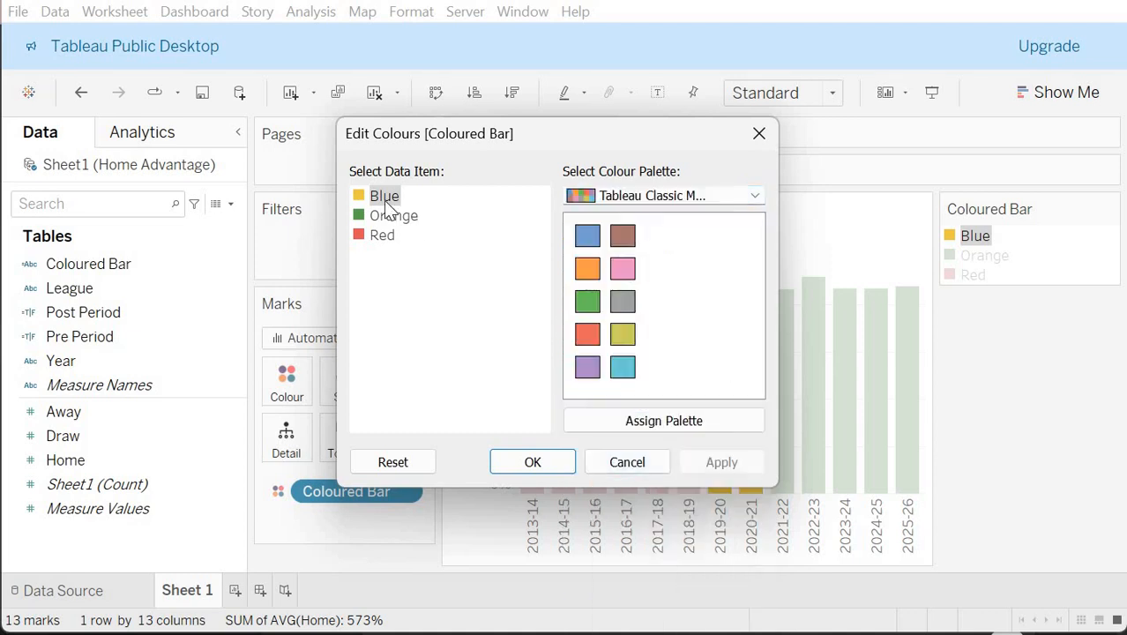
click(537, 220)
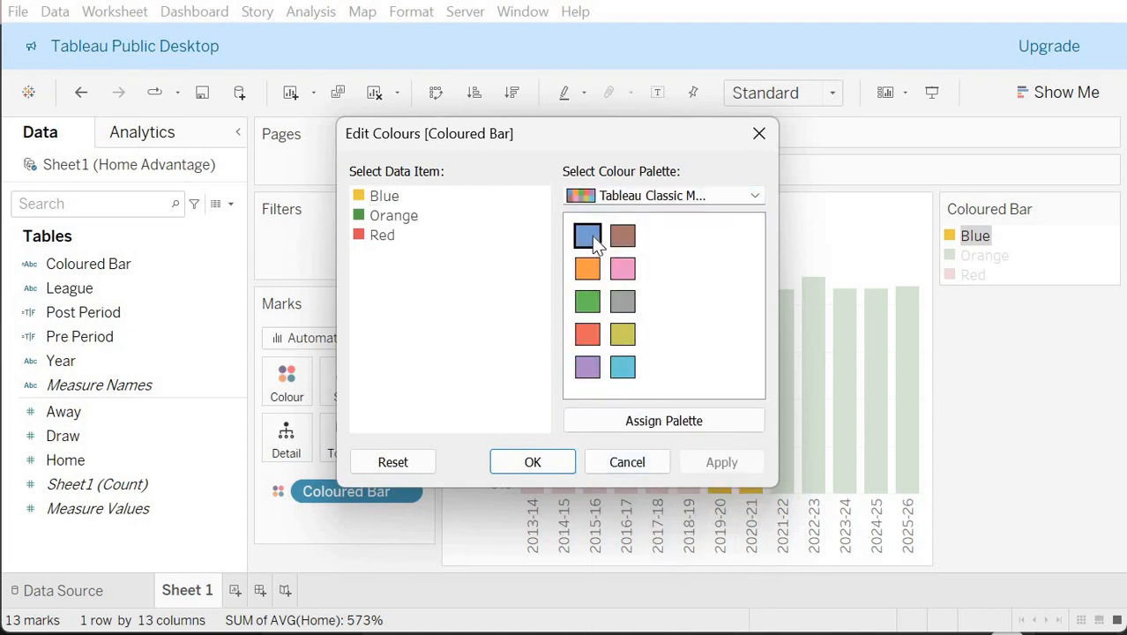
click(388, 198)
click(386, 236)
click(624, 368)
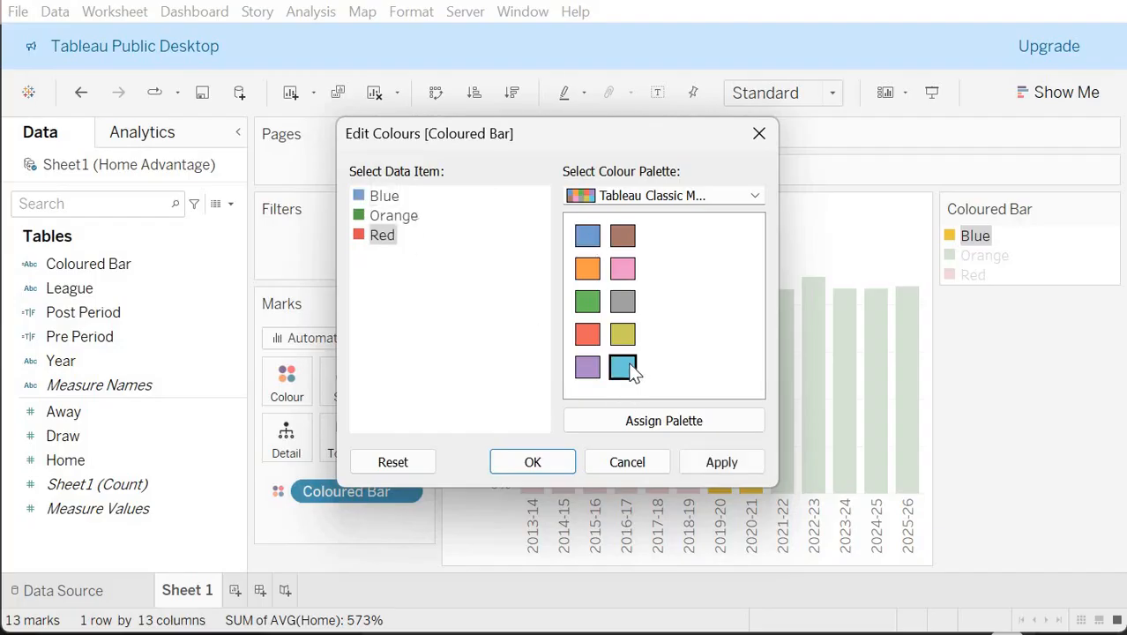
click(396, 217)
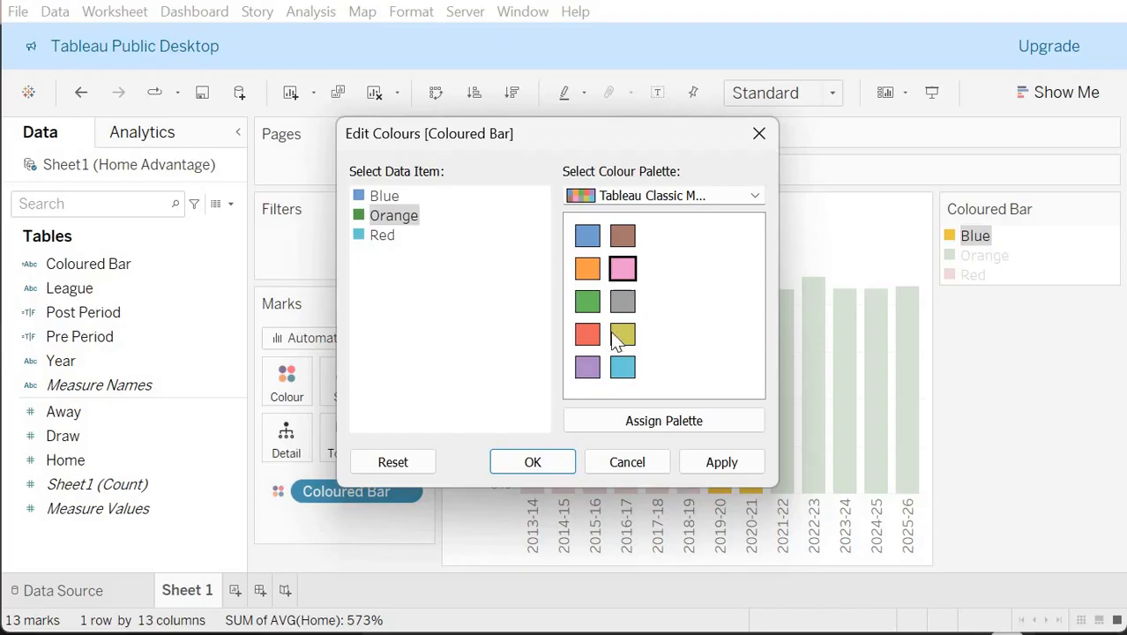
click(587, 270)
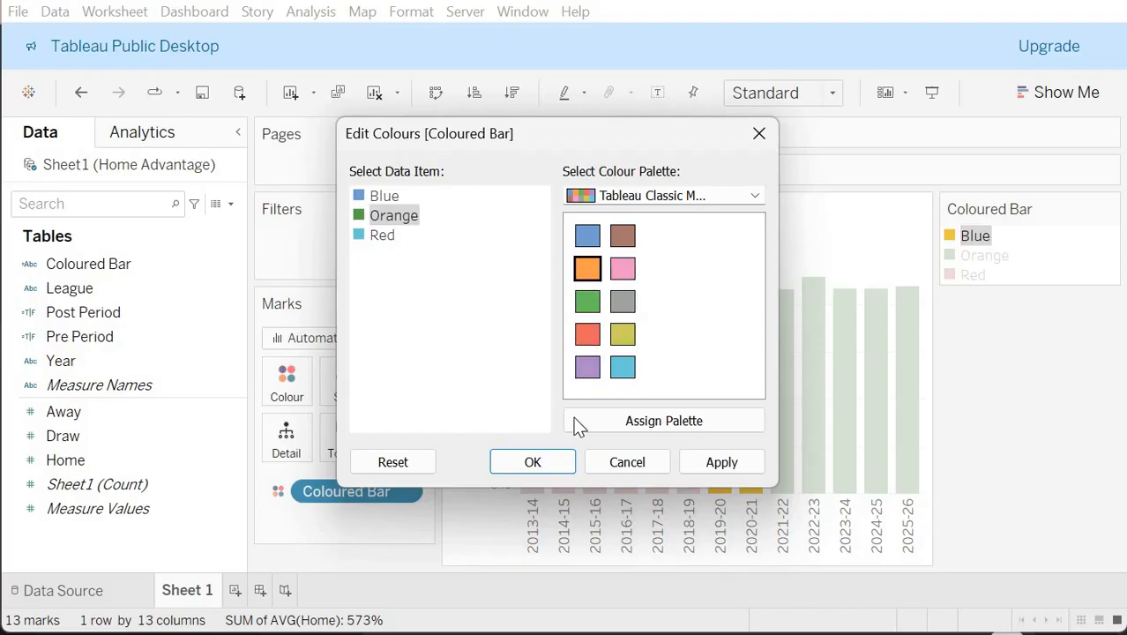
click(564, 461)
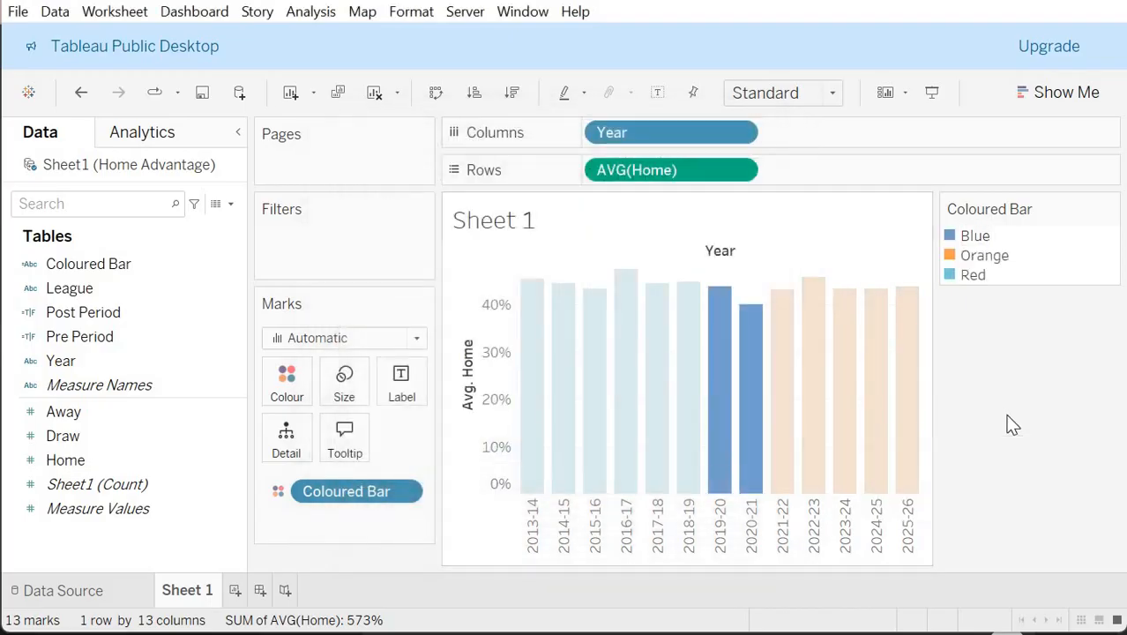
Step: Assign teal to the Orange item and orange to the Red item of Coloured Bar, using the Automatic palette
right_click(986, 263)
click(997, 275)
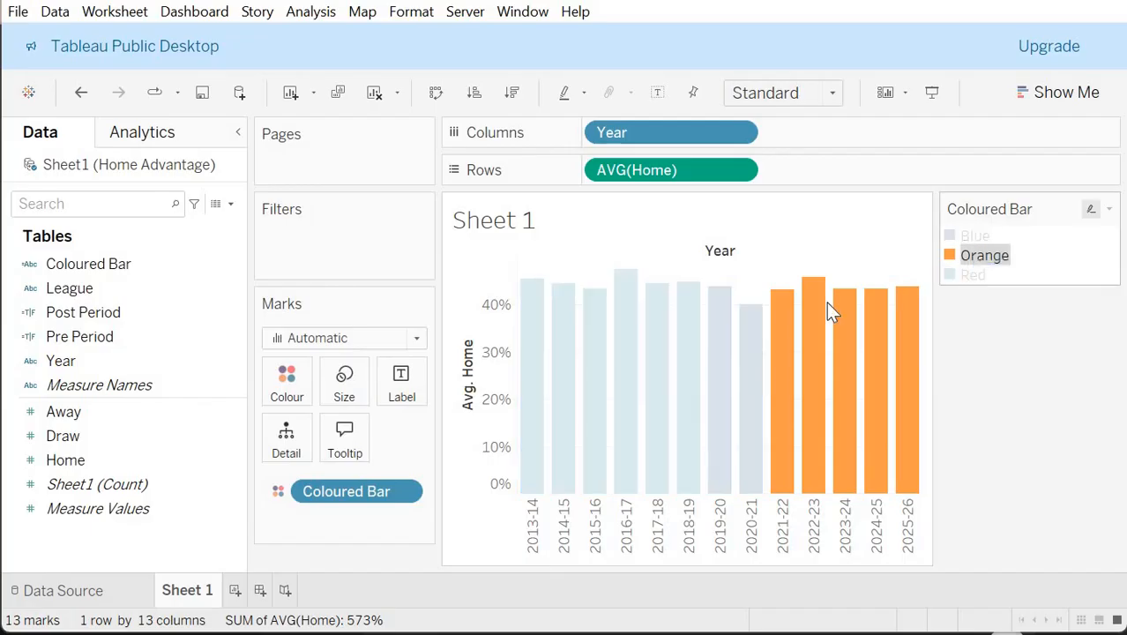
click(587, 335)
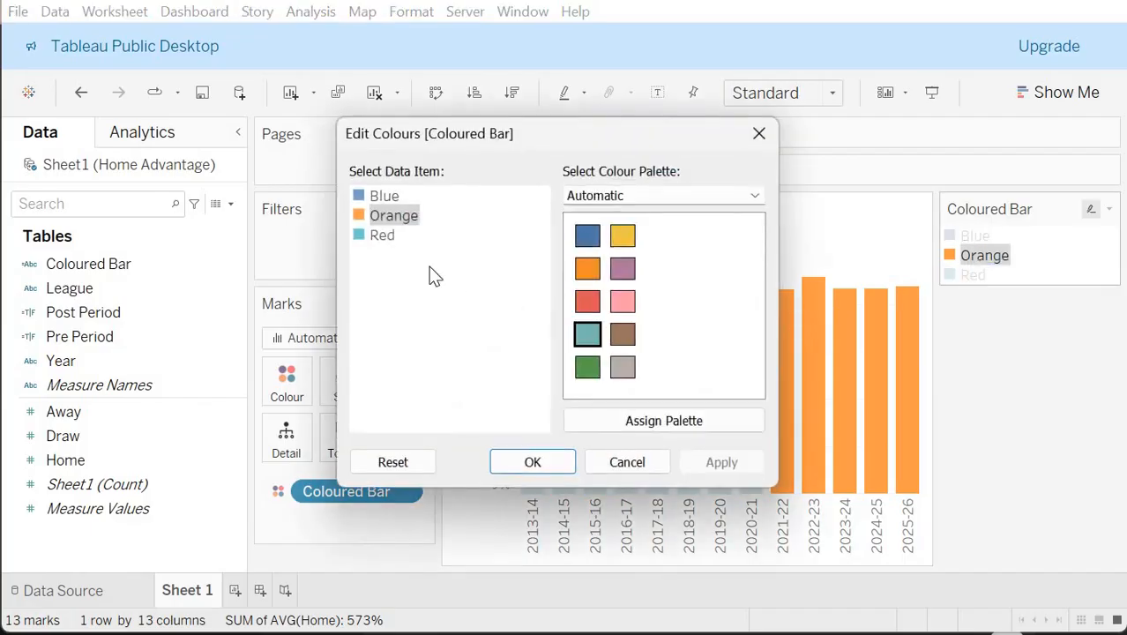
click(384, 235)
click(587, 300)
click(588, 268)
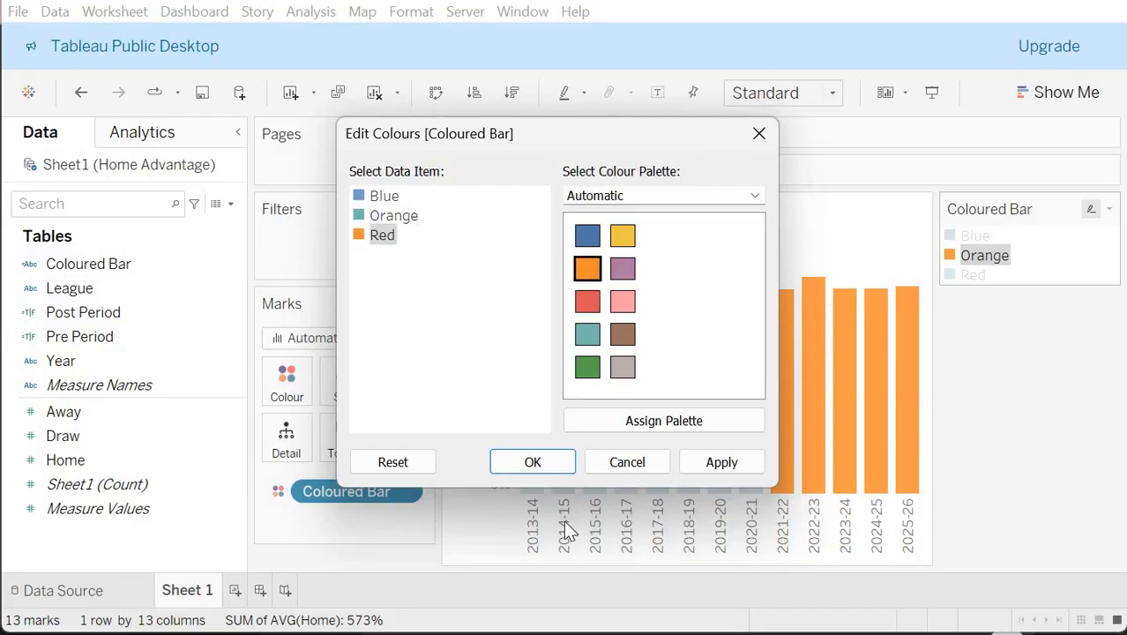
click(532, 461)
click(985, 398)
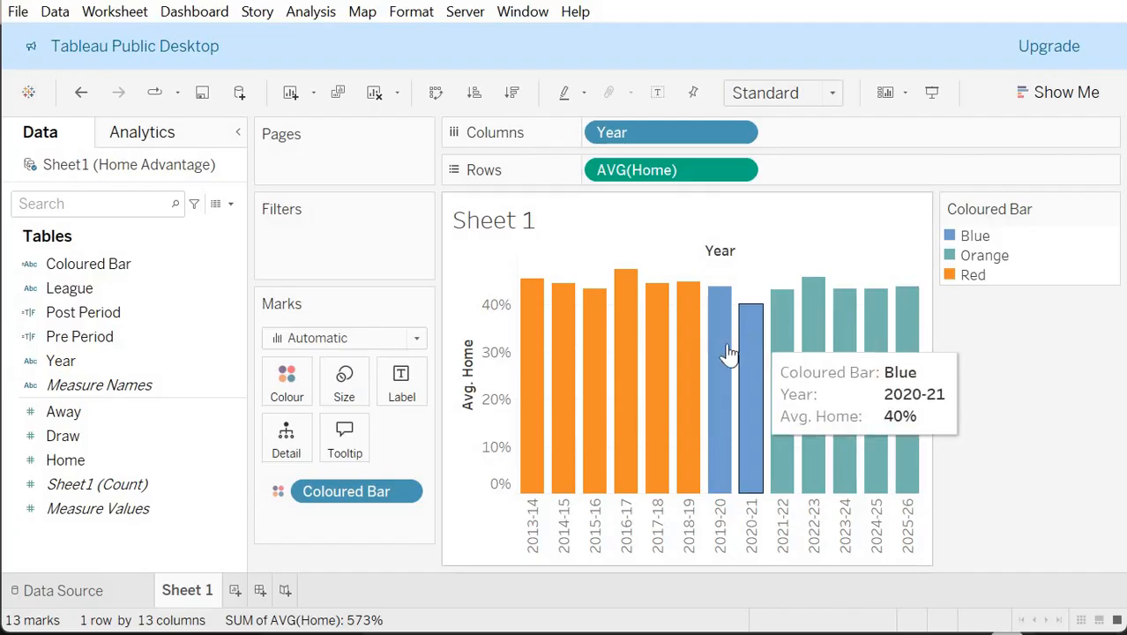
mouse_move(730, 421)
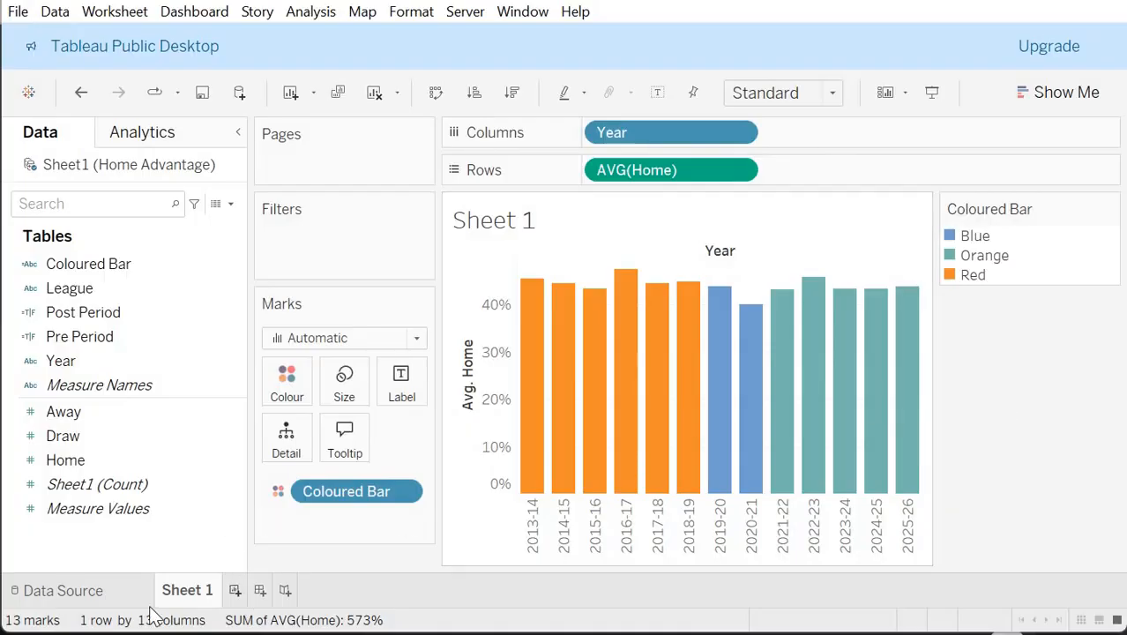
Step: Rename the Sheet 1 worksheet as Home Wins By Year
double_click(196, 595)
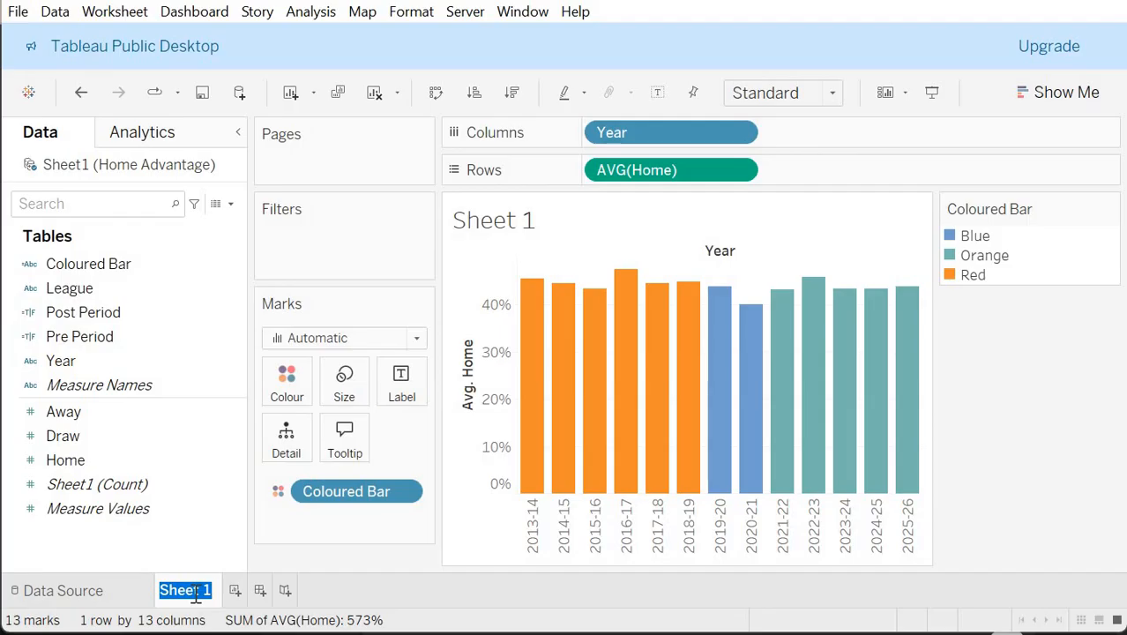
text(H)
text(Home)
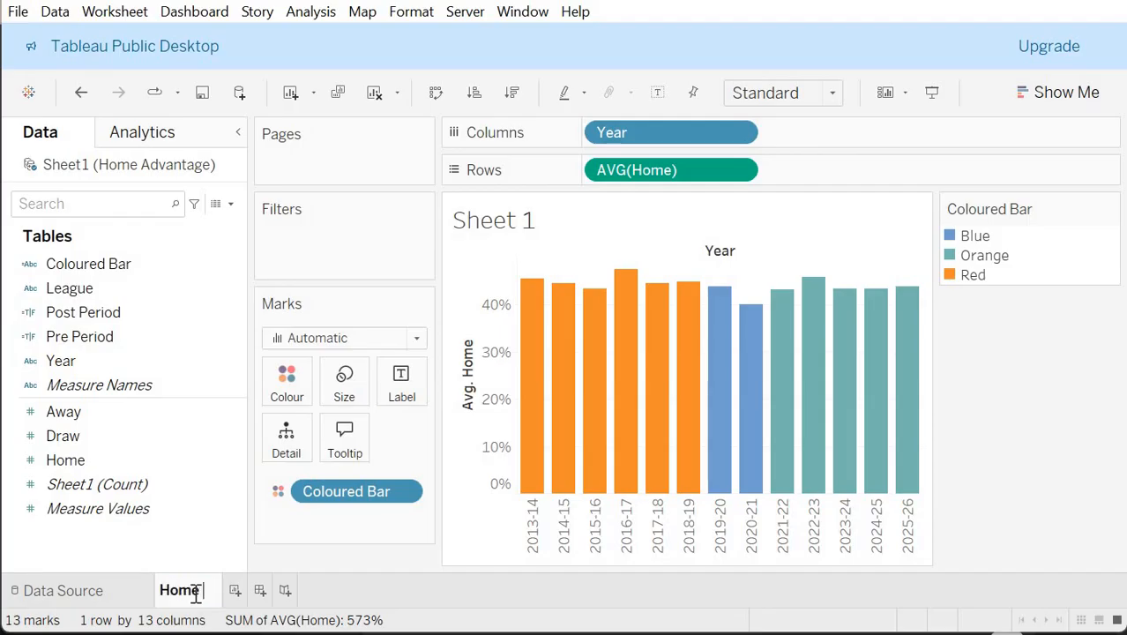
text( Wins By Yeasr)
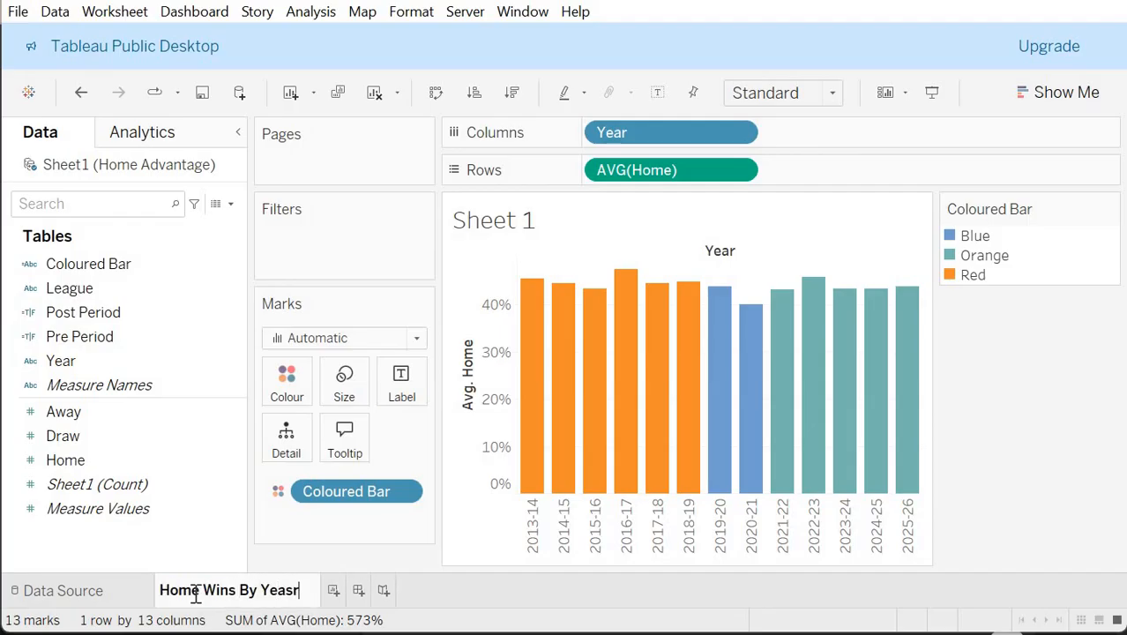
key(BackSpace)
text(r)
key(Return)
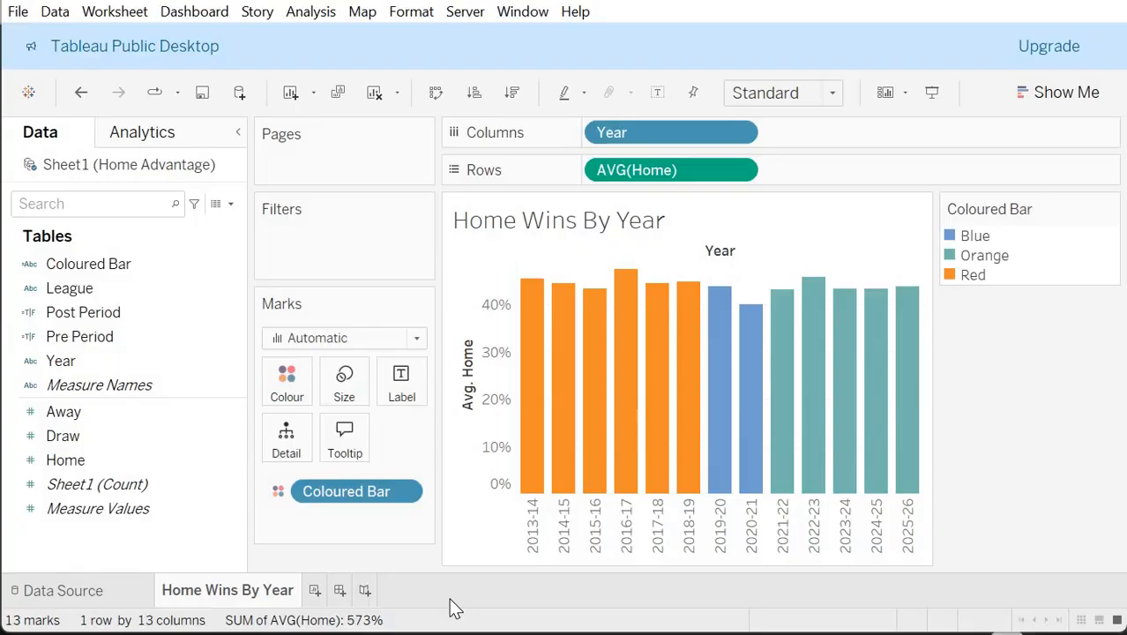
Step: Duplicate the Home Wins By Year worksheet and name the copy Results By Year
right_click(275, 590)
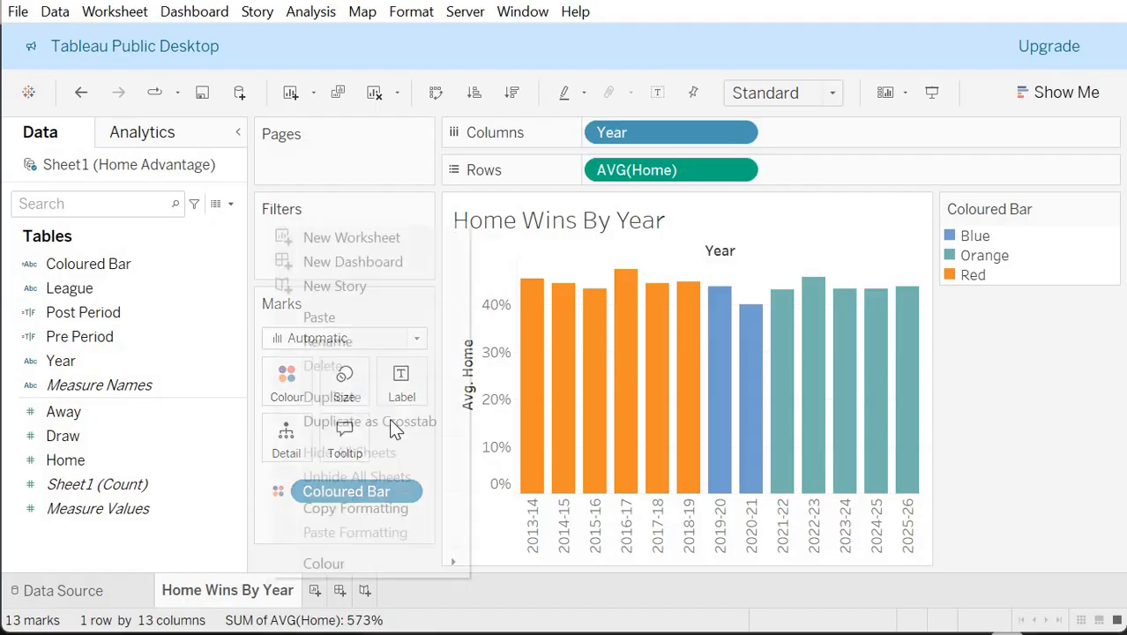
click(379, 397)
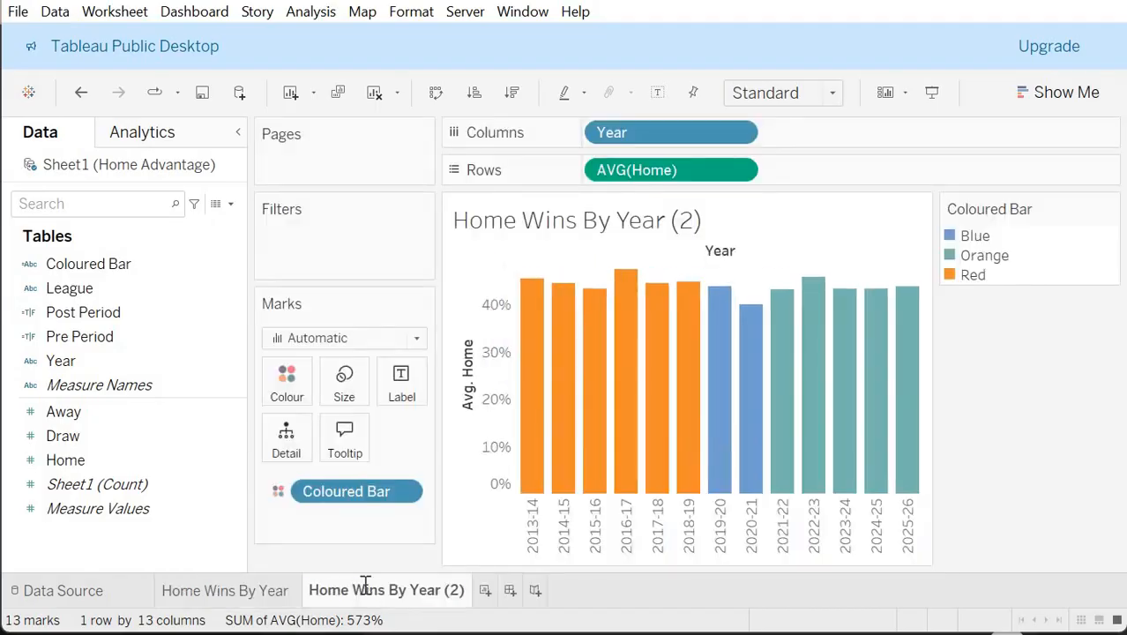
key(BackSpace)
key(BackSpace)
key(BackSpace)
key(BackSpace)
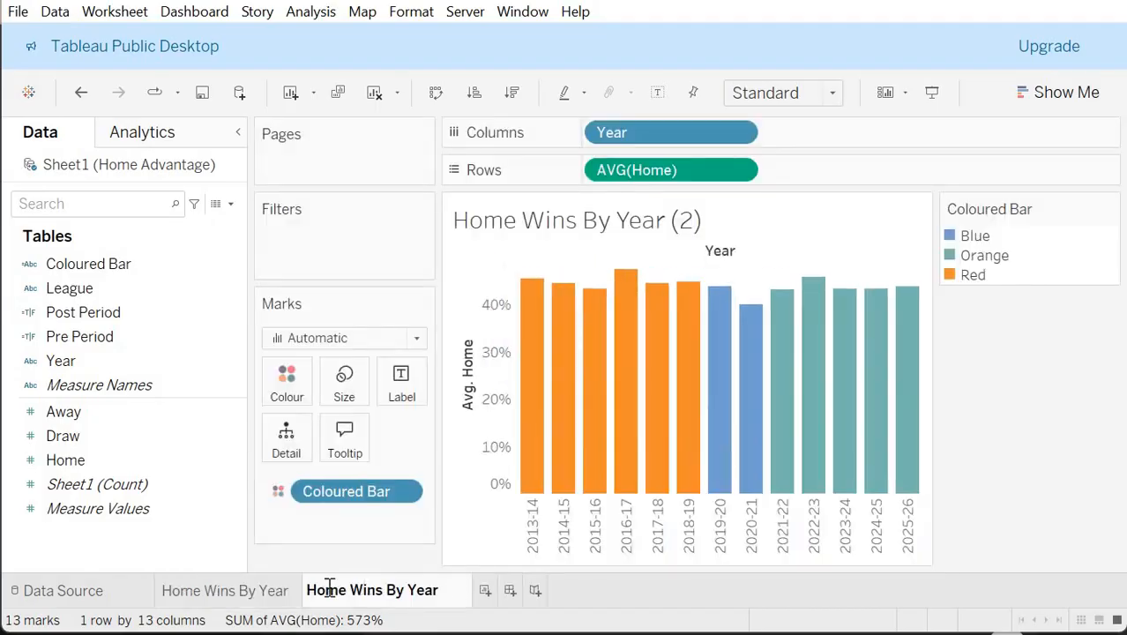
double_click(329, 589)
drag(329, 589, 308, 590)
text(Results)
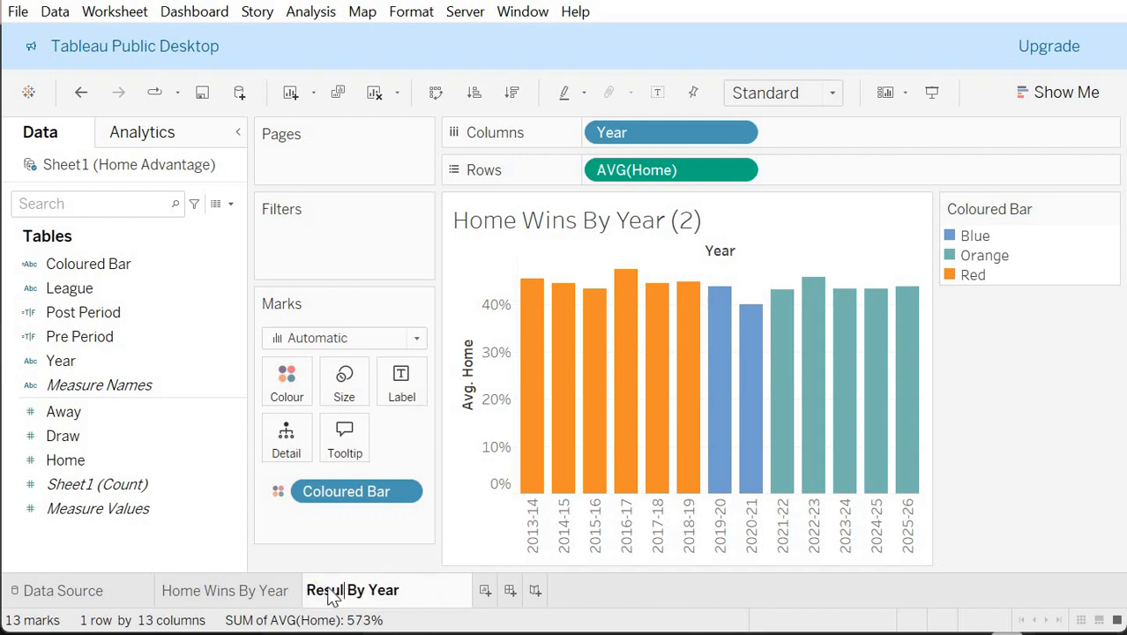
key(Return)
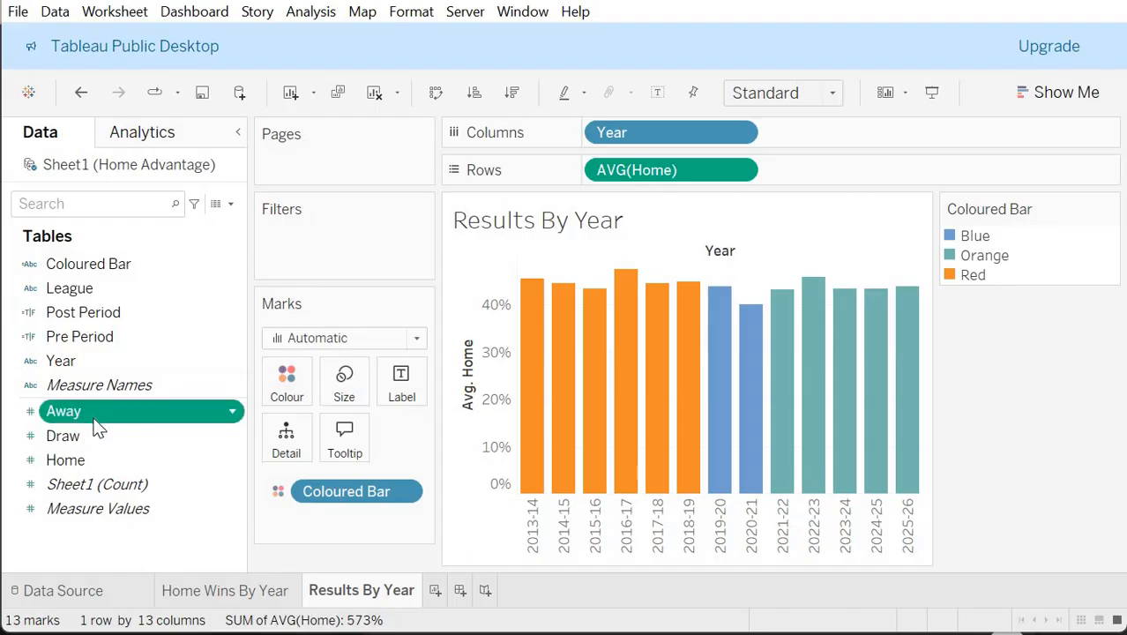
Step: Add the Draw and Away measures to the rows after Home and aggregate both as averages
mouse_move(93, 432)
mouse_down()
mouse_move(580, 172)
mouse_move(880, 160)
mouse_move(864, 161)
mouse_up()
mouse_move(141, 430)
mouse_down()
mouse_move(1050, 174)
mouse_move(1045, 182)
mouse_up()
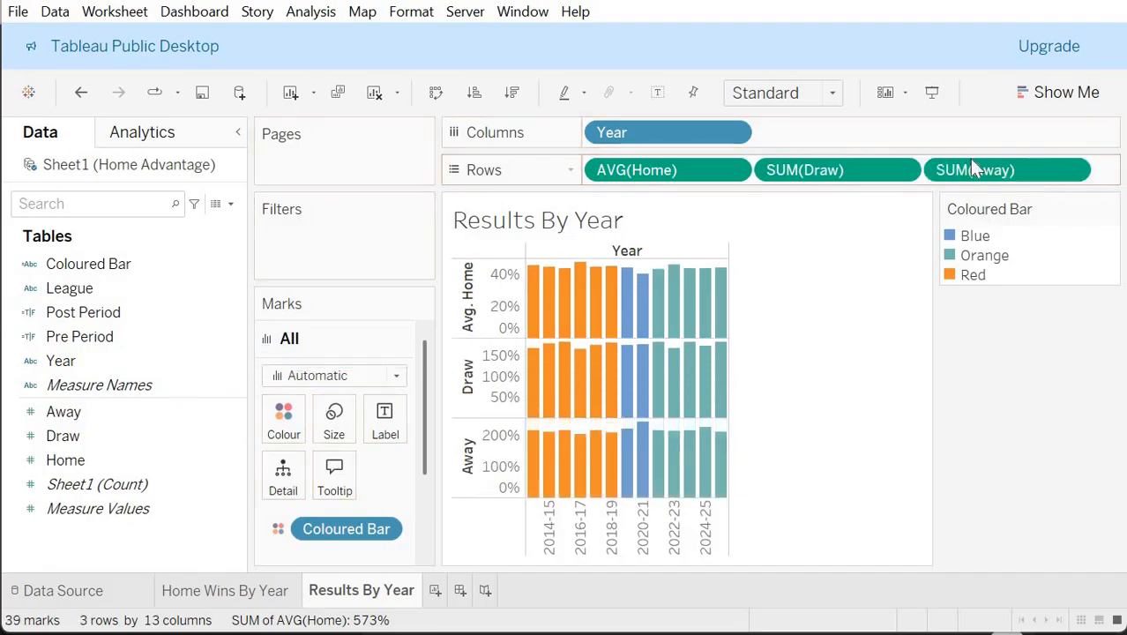
click(901, 170)
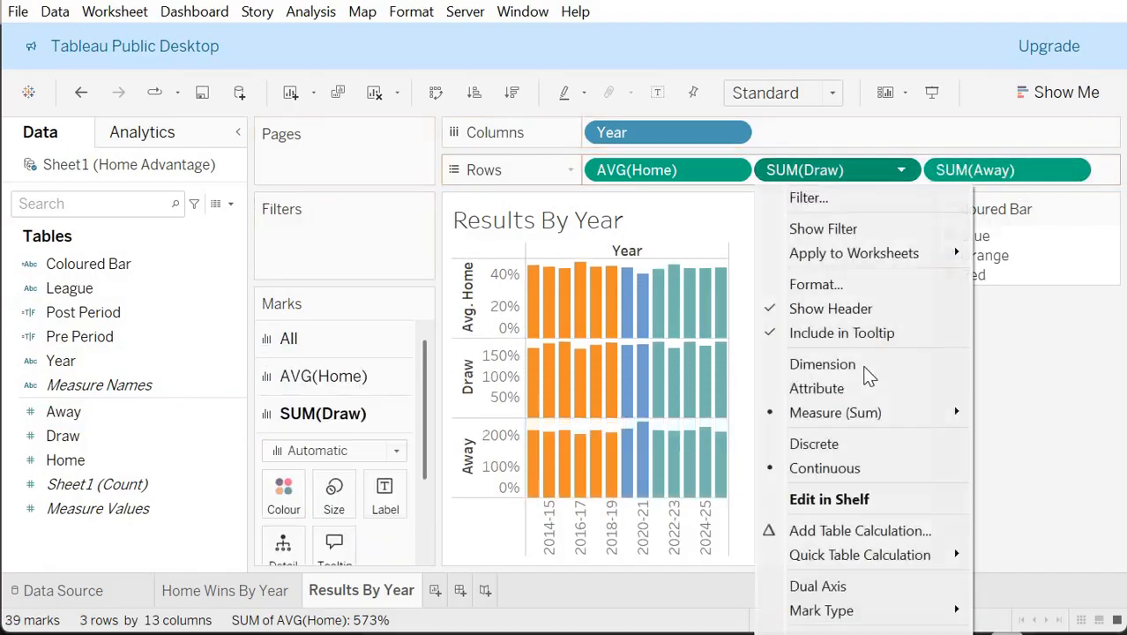
mouse_move(873, 413)
click(1016, 437)
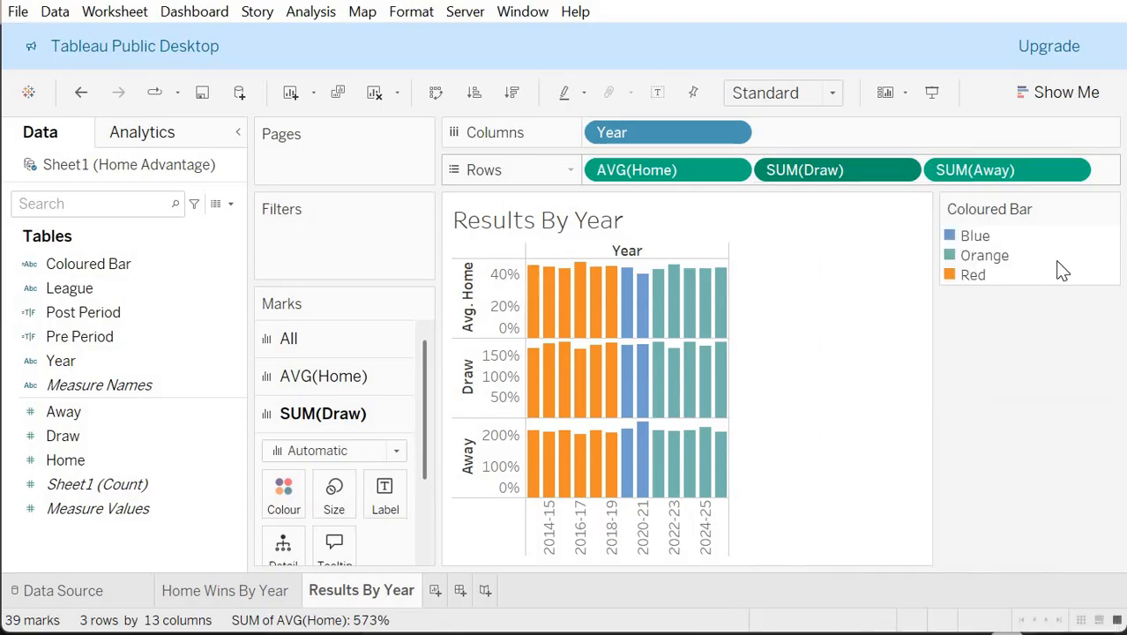
click(1073, 170)
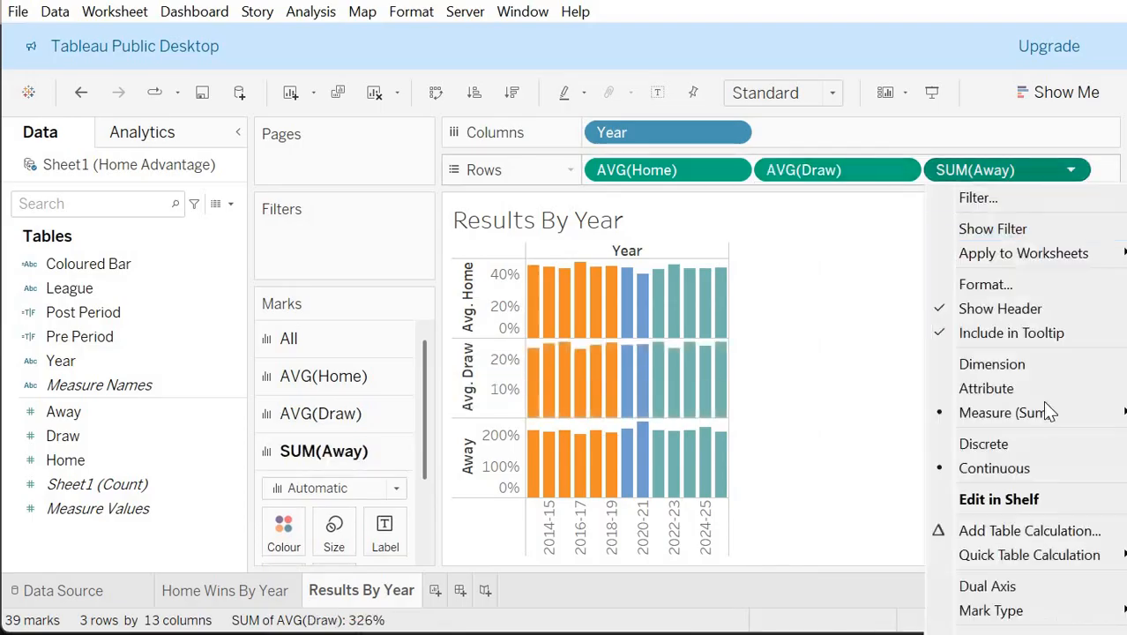
mouse_move(1042, 412)
click(843, 437)
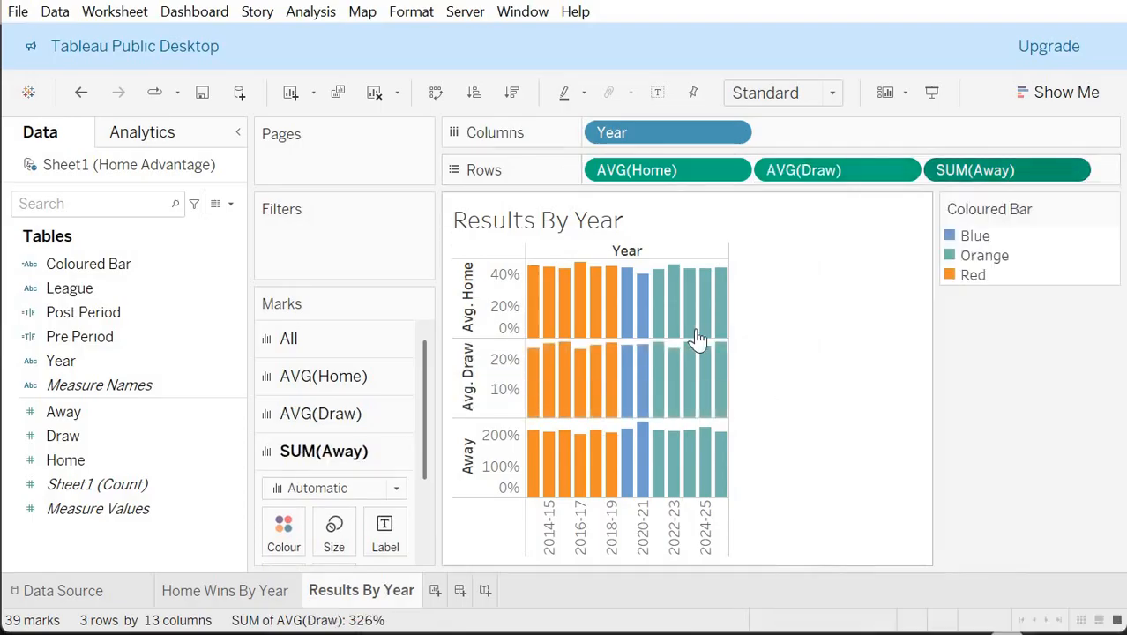
Step: Try combining Away with Draw on a dual axis and converting the results view to stacked bars
right_click(474, 435)
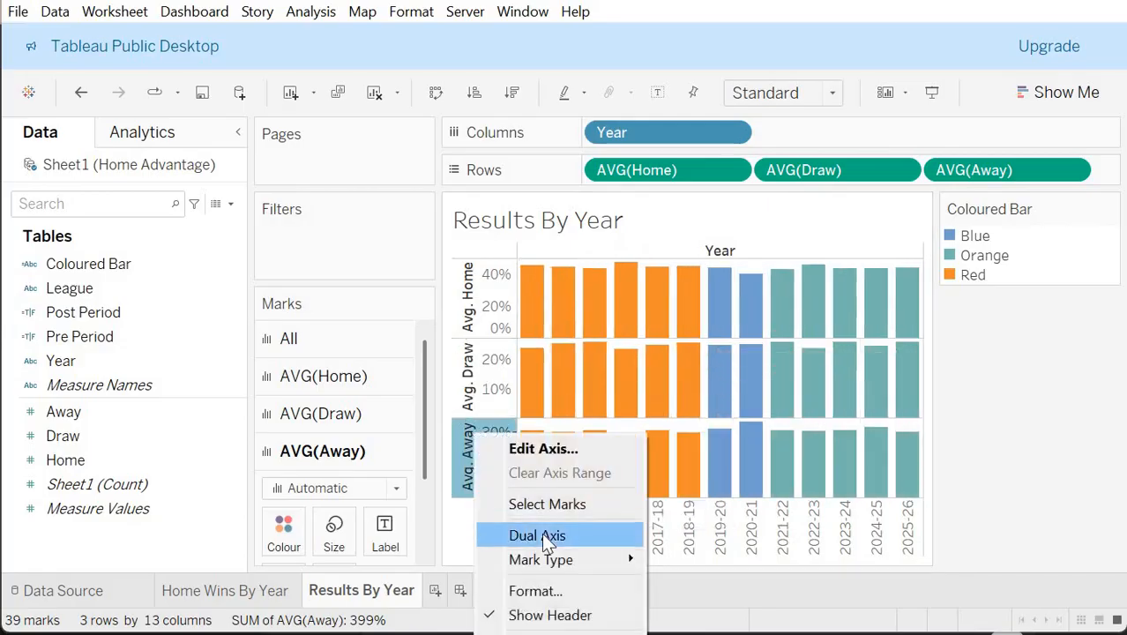
click(542, 535)
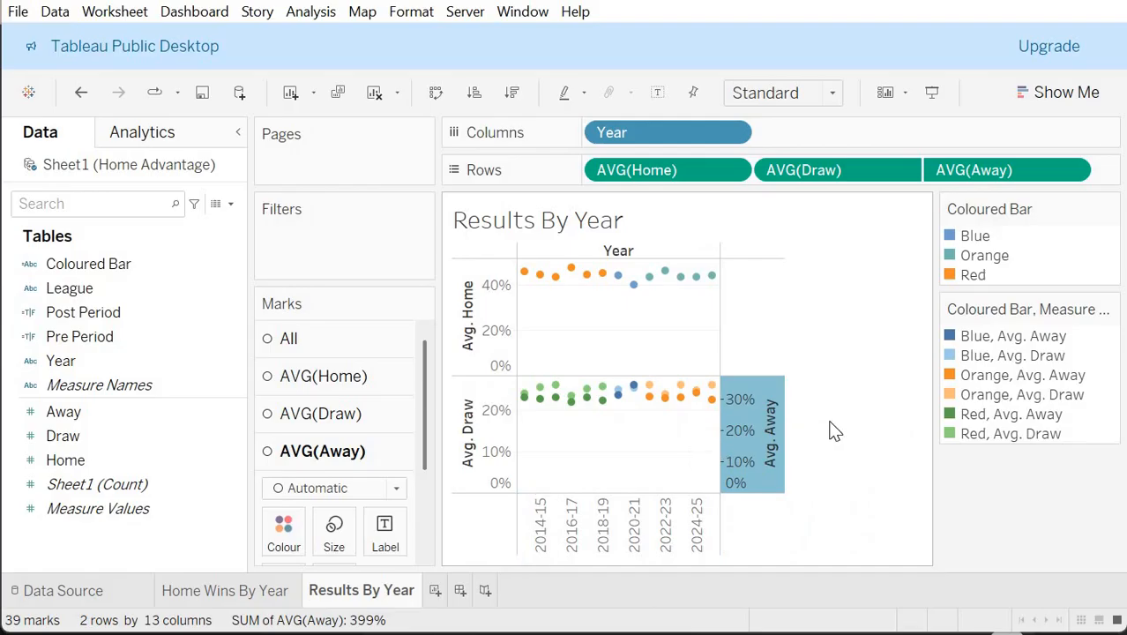
click(1054, 93)
click(1015, 276)
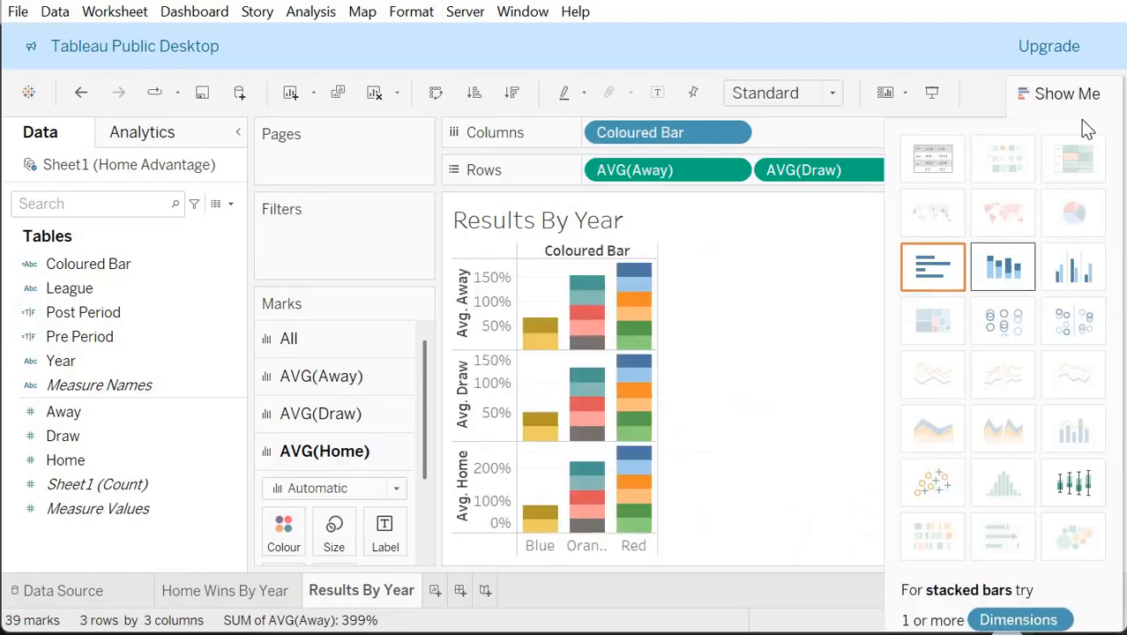
click(1059, 93)
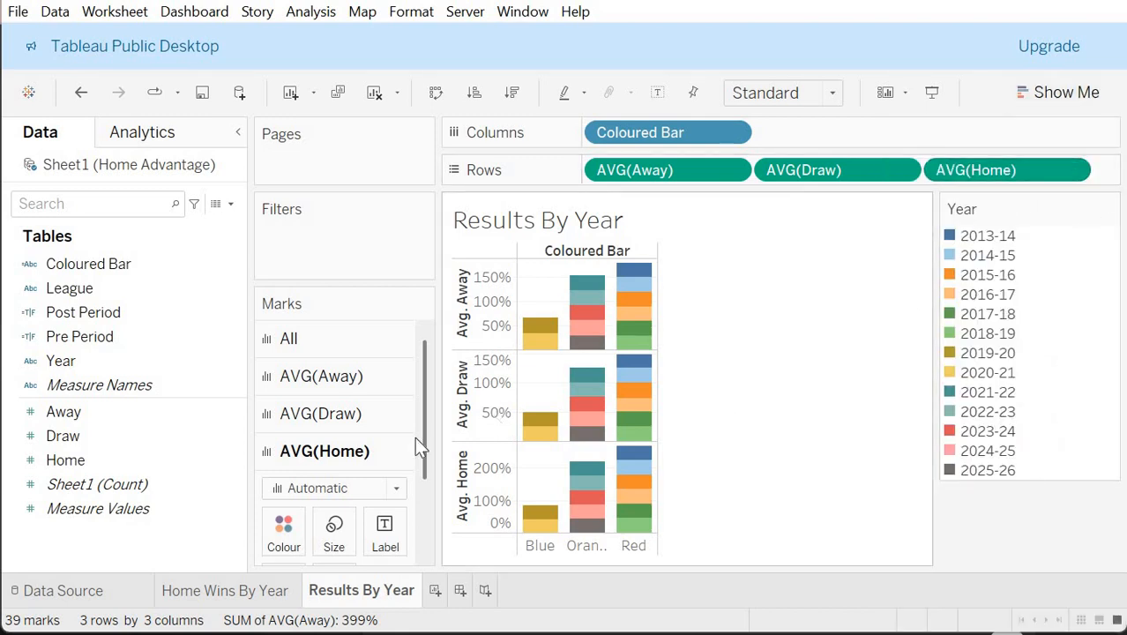
scroll(432, 474, down, 4)
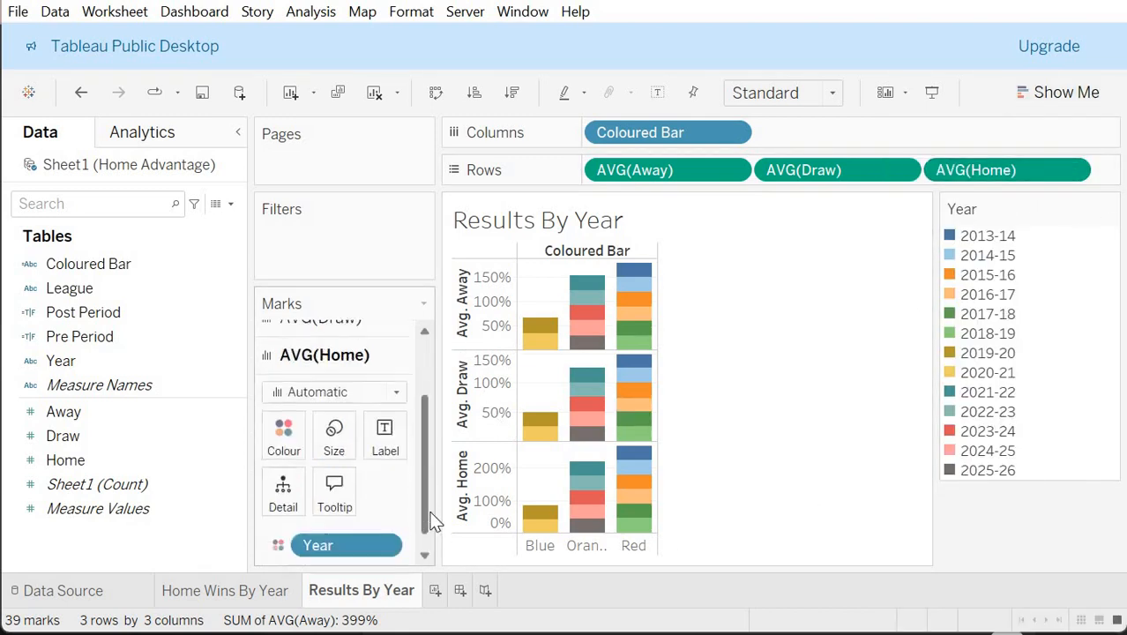
scroll(434, 390, up, 4)
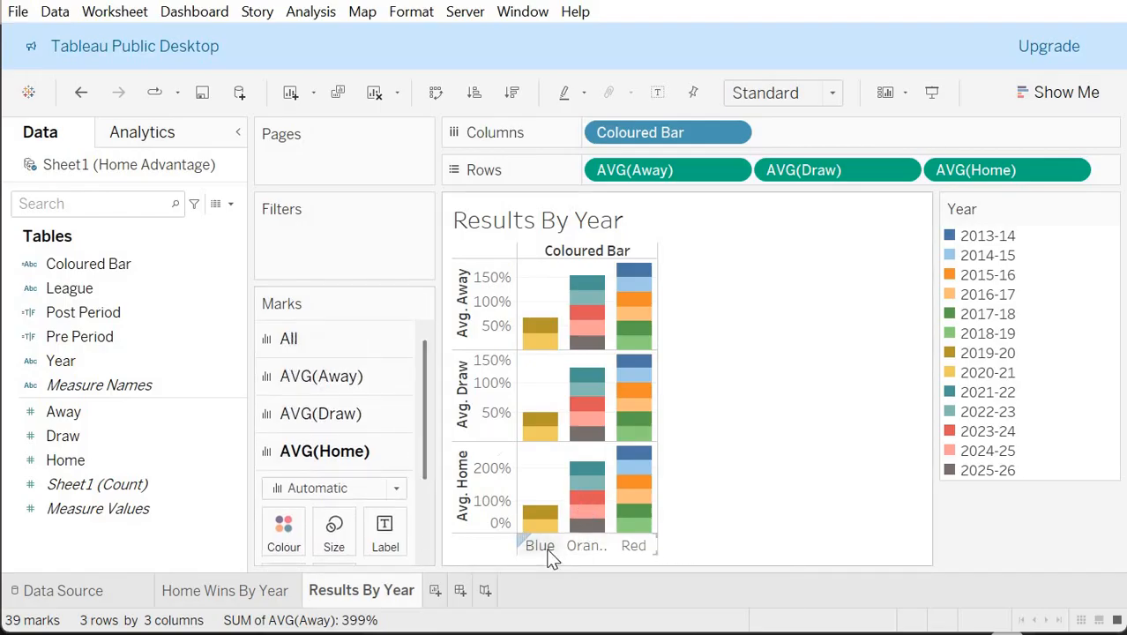
mouse_move(648, 511)
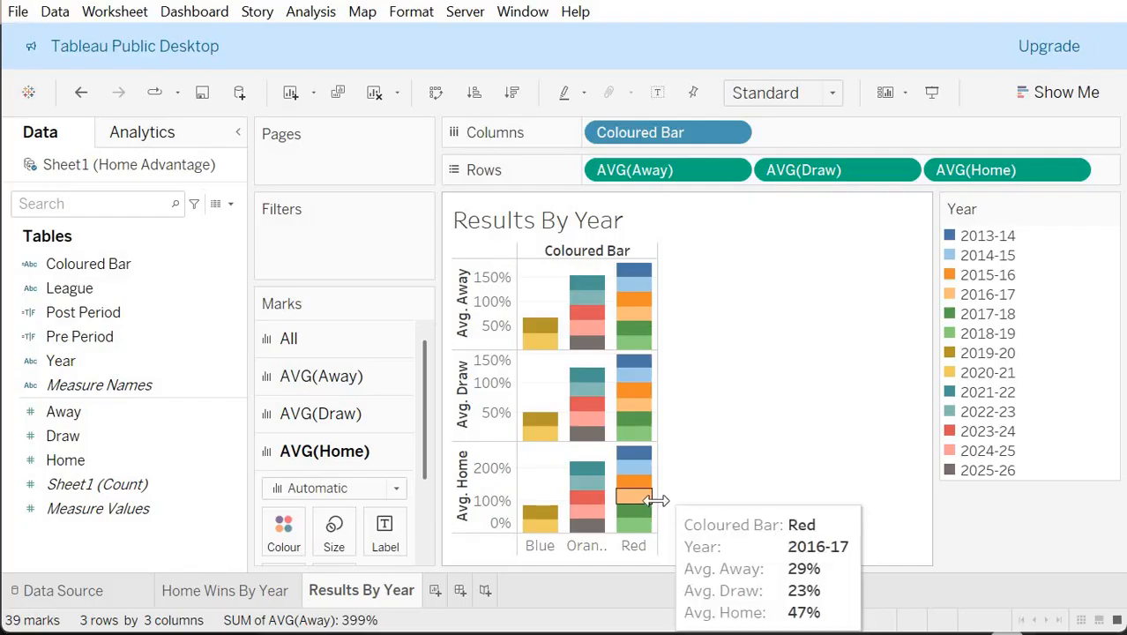
Step: Remove Coloured Bar from the columns and convert the Results By Year chart to a text table
right_click(651, 136)
click(735, 515)
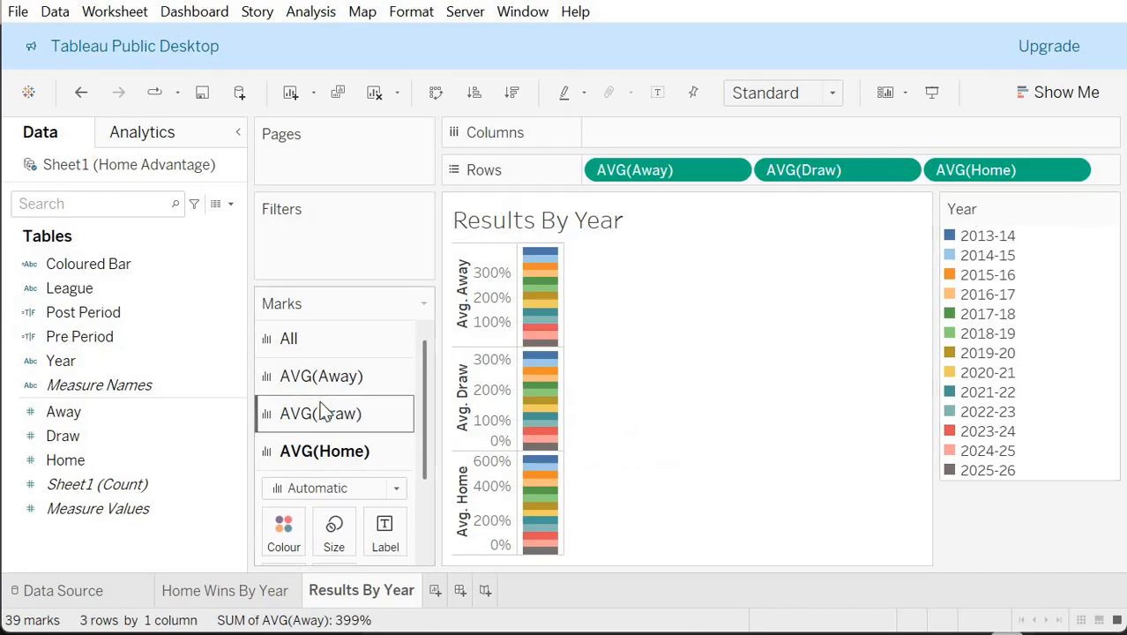
scroll(325, 410, down, 3)
scroll(327, 405, up, 3)
click(1050, 93)
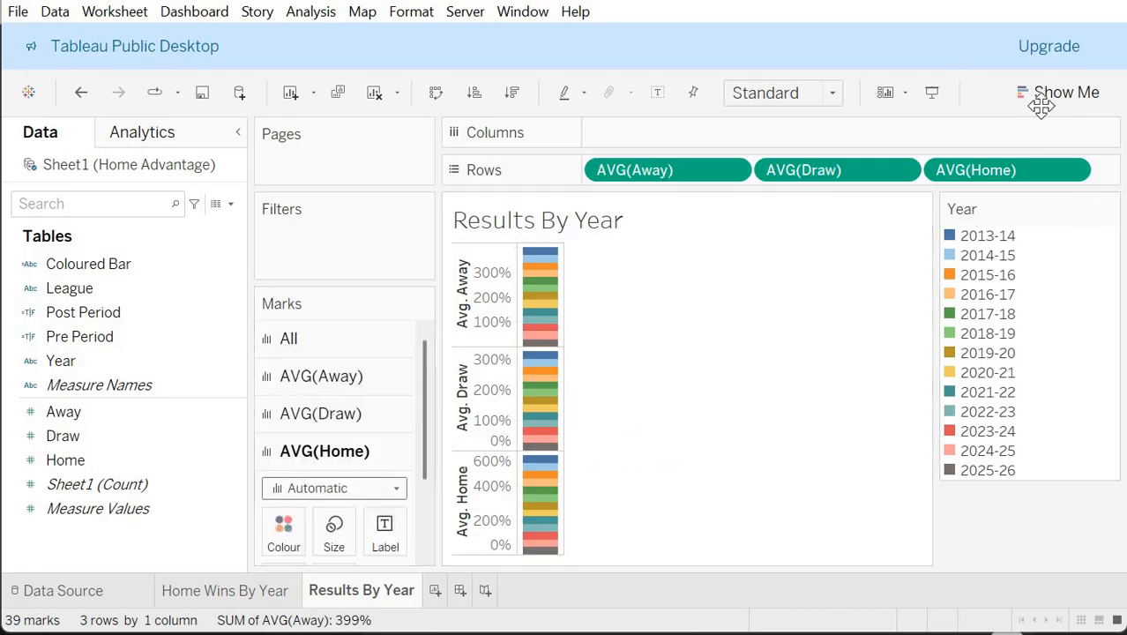
click(922, 172)
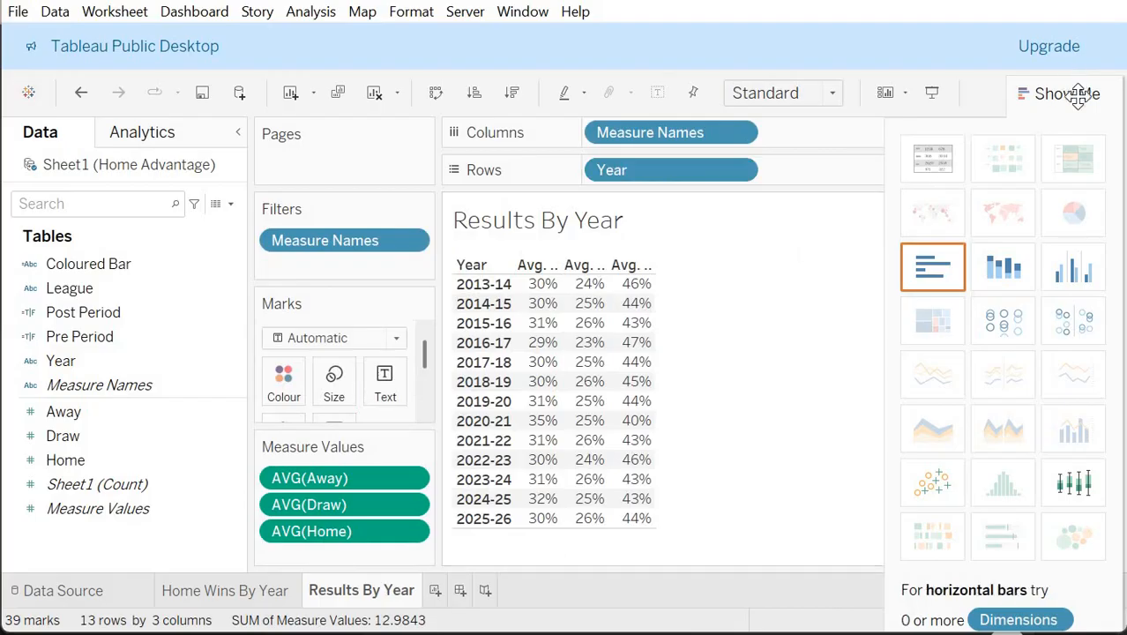
click(1082, 93)
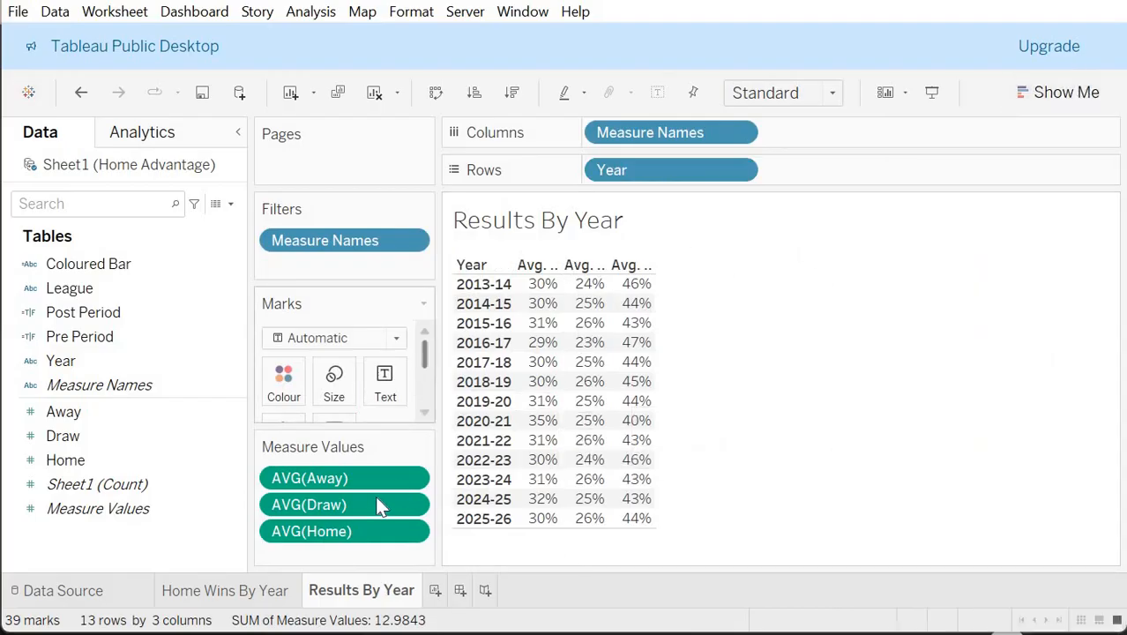
Step: Order the measure values as Home, Draw, Away and set the table to Fit Width
mouse_move(350, 527)
mouse_down()
mouse_move(359, 460)
mouse_move(302, 554)
mouse_move(345, 554)
mouse_up()
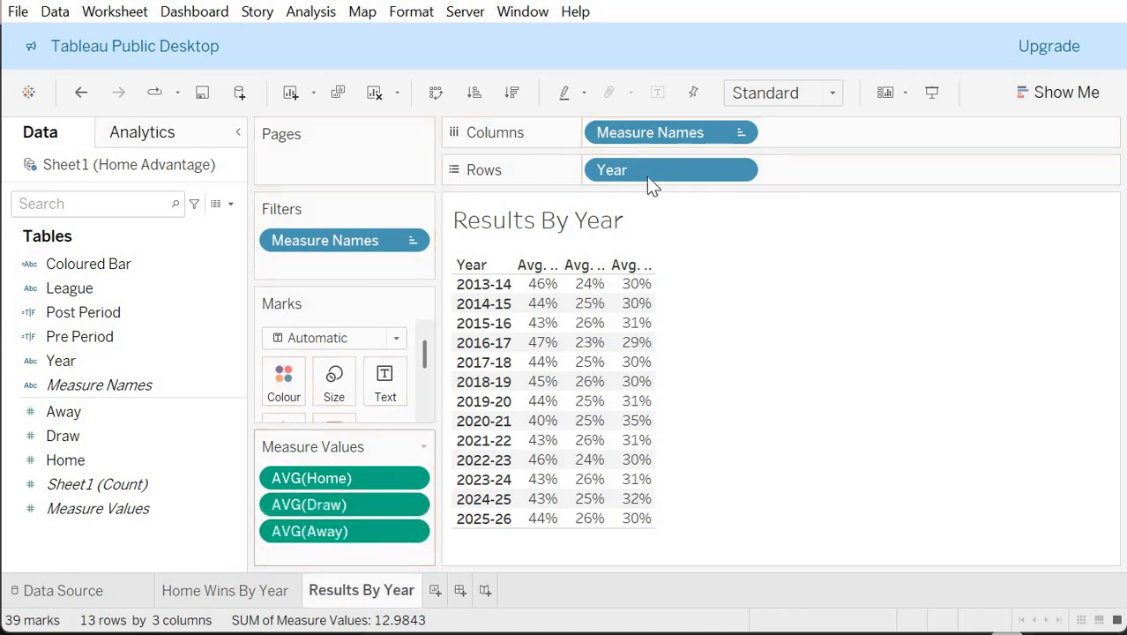
click(765, 98)
click(773, 135)
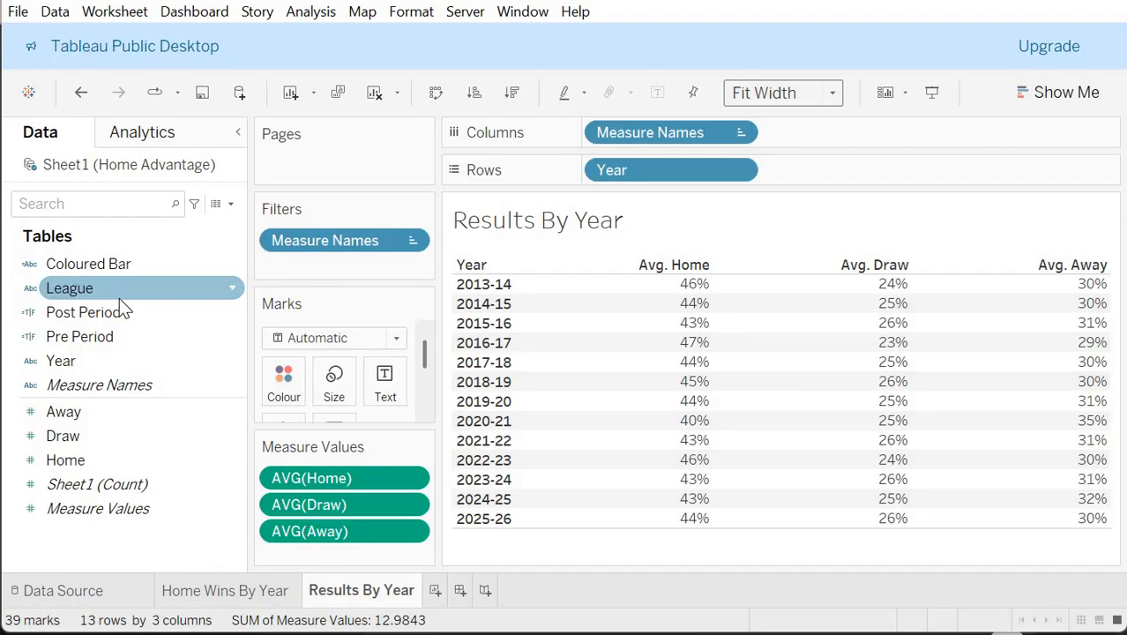
Step: Replace Year with Pre Period as the row dimension of the table
right_click(620, 174)
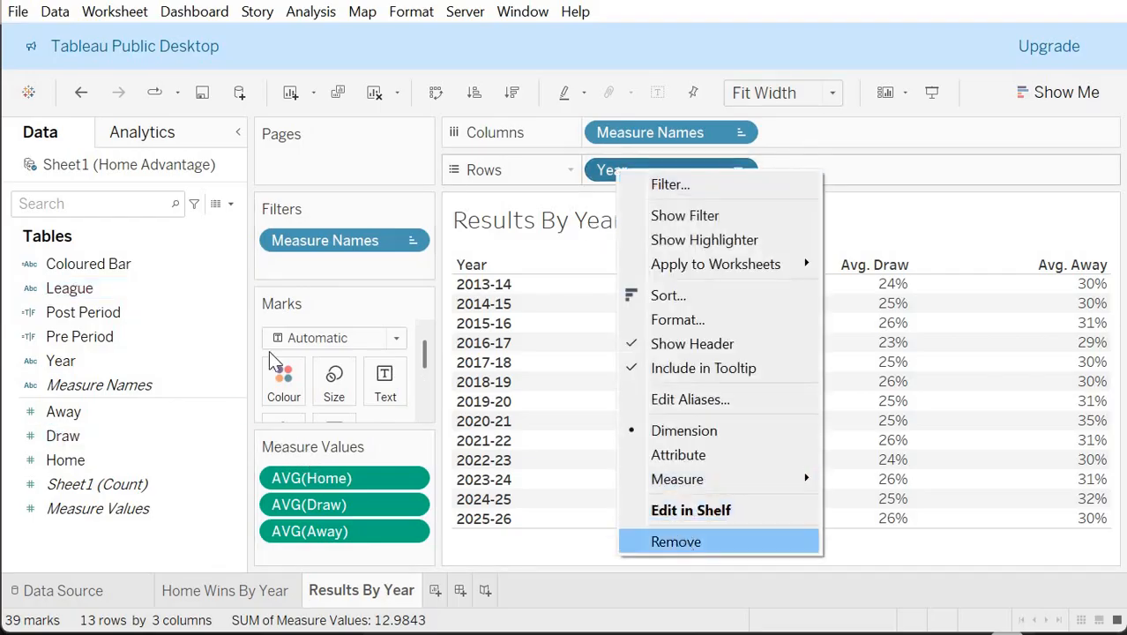
click(684, 540)
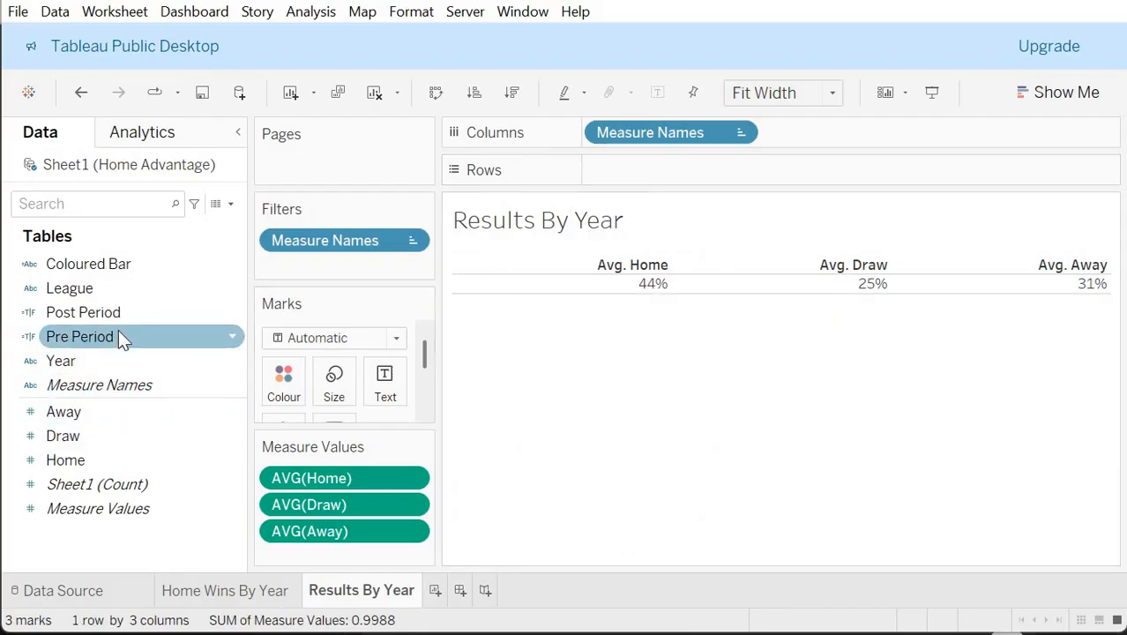
drag(122, 339, 680, 173)
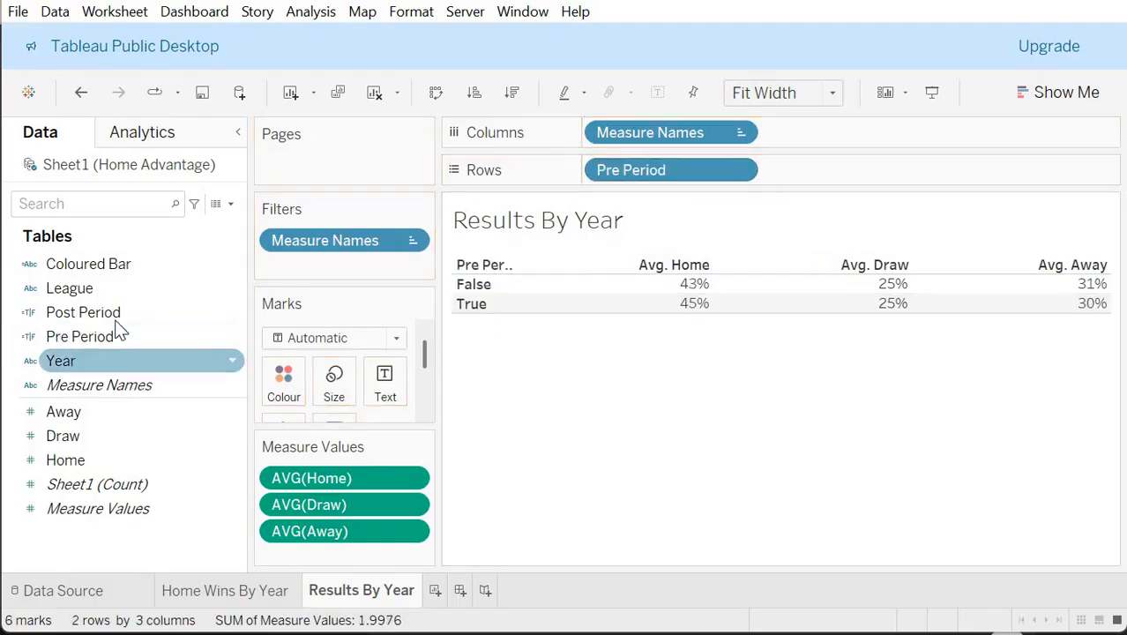
Step: Add Post Period to the rows after Pre Period and widen both header columns to fit their full names
drag(294, 282, 885, 180)
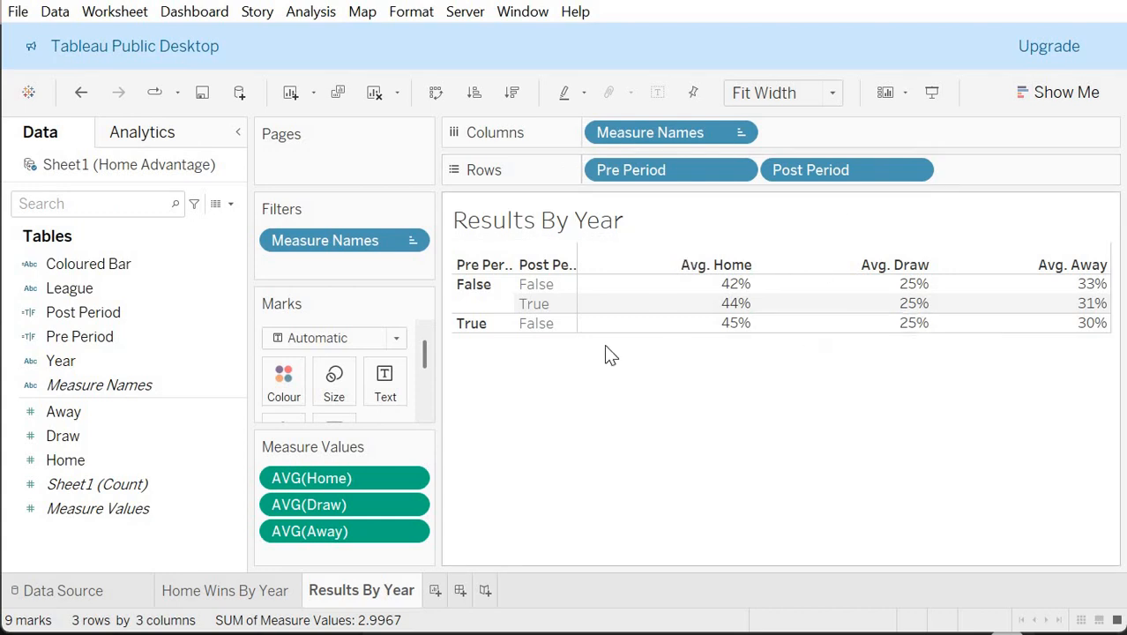
click(535, 304)
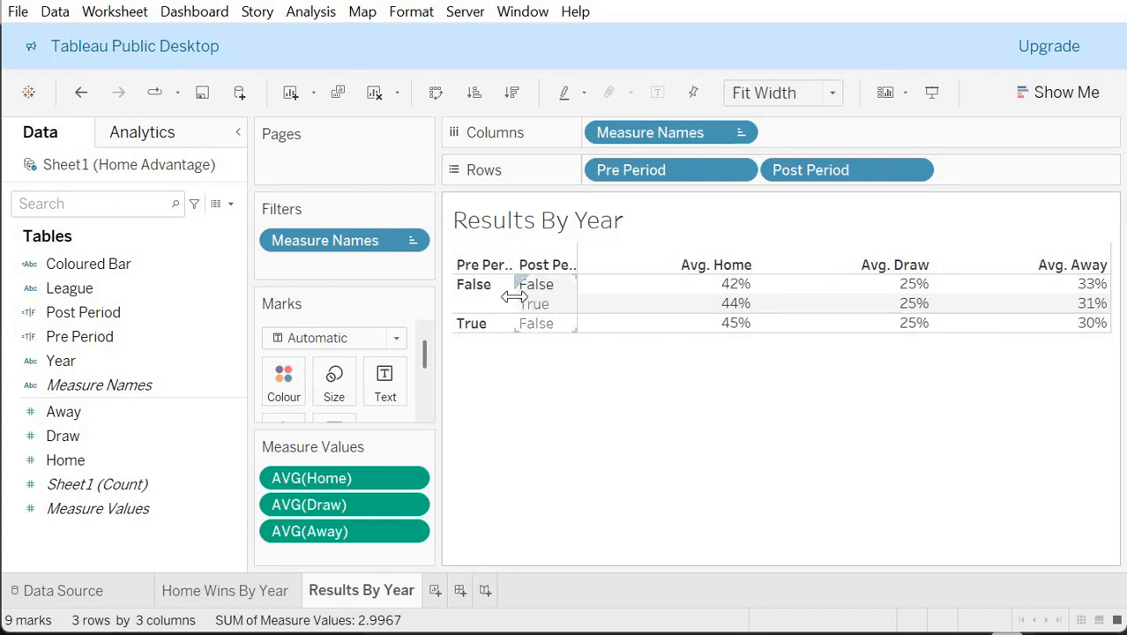
drag(517, 297, 547, 300)
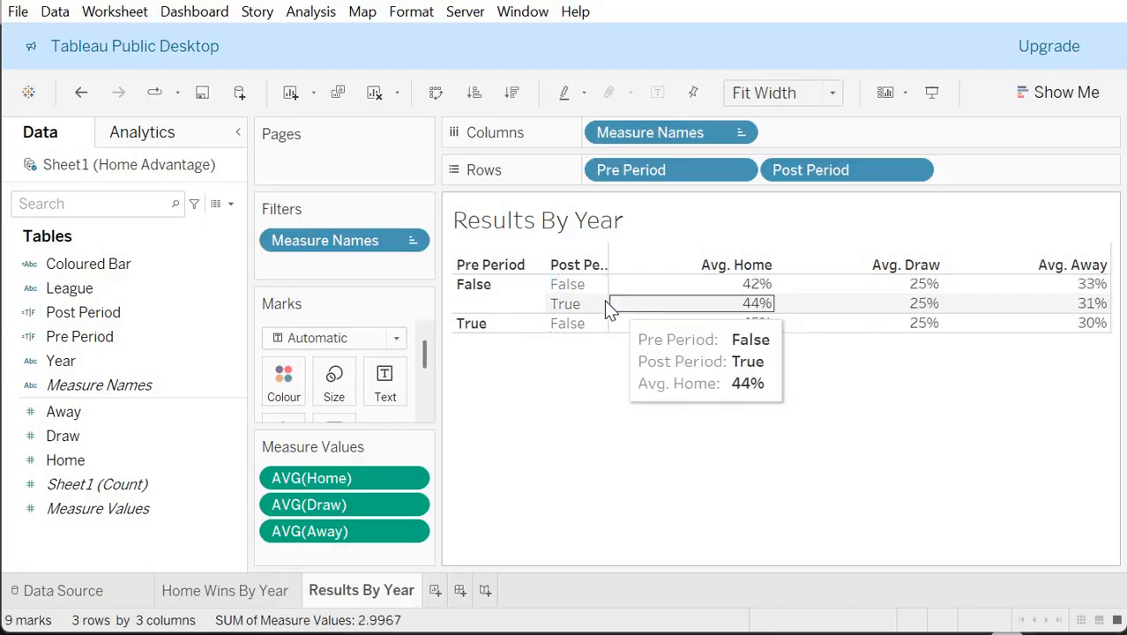
drag(608, 300, 645, 299)
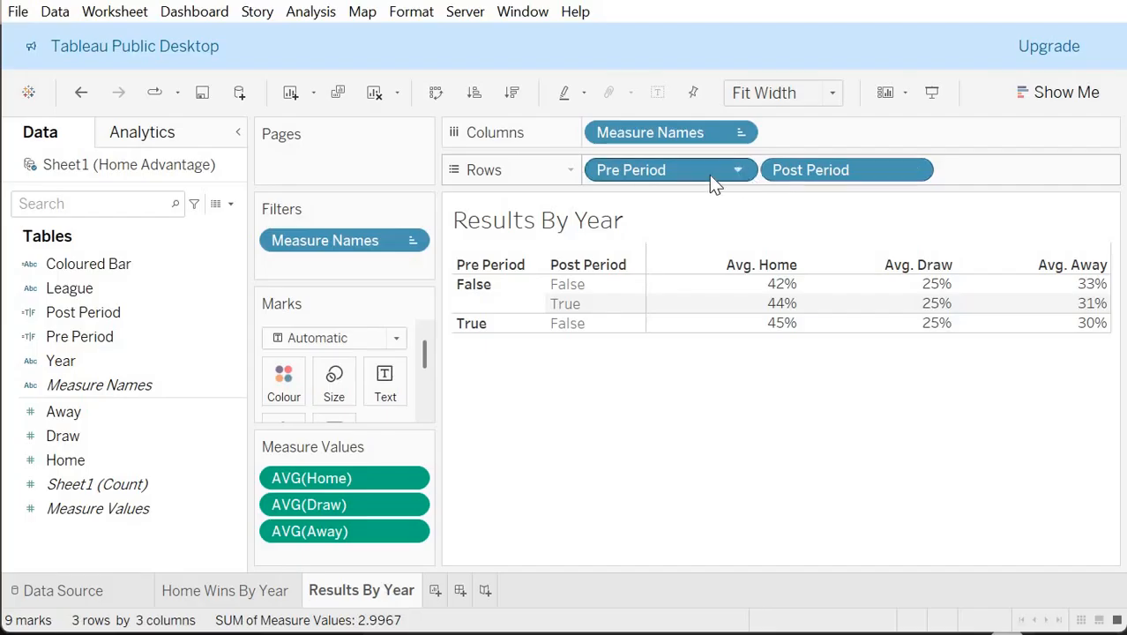
Step: Remove Post Period from the rows and filter the table to Pre Period True only
right_click(816, 169)
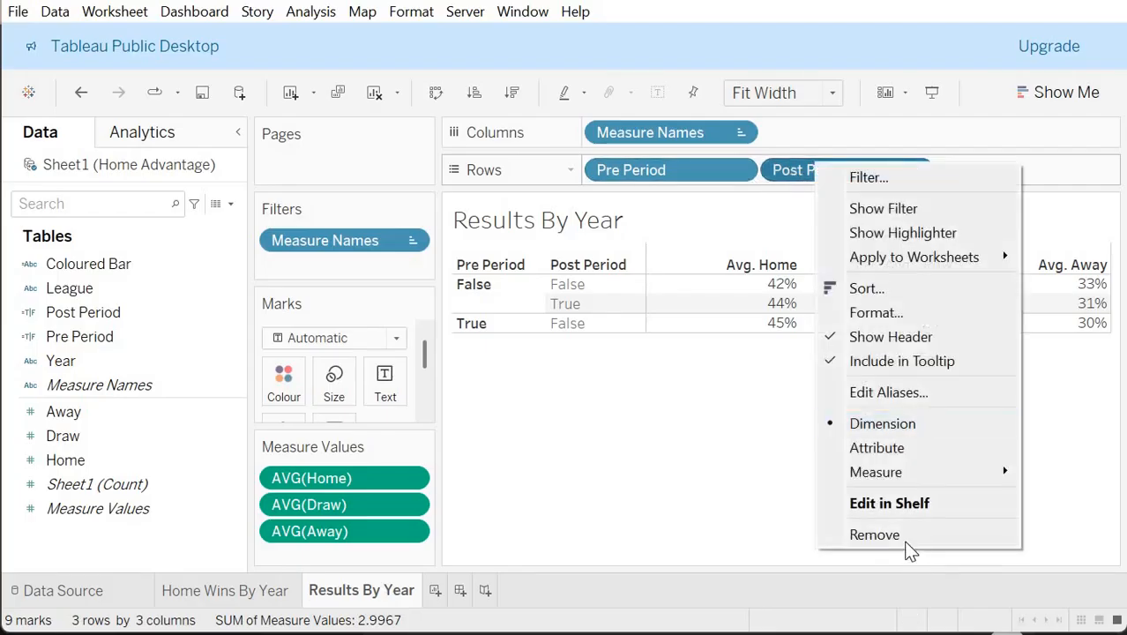
key(Return)
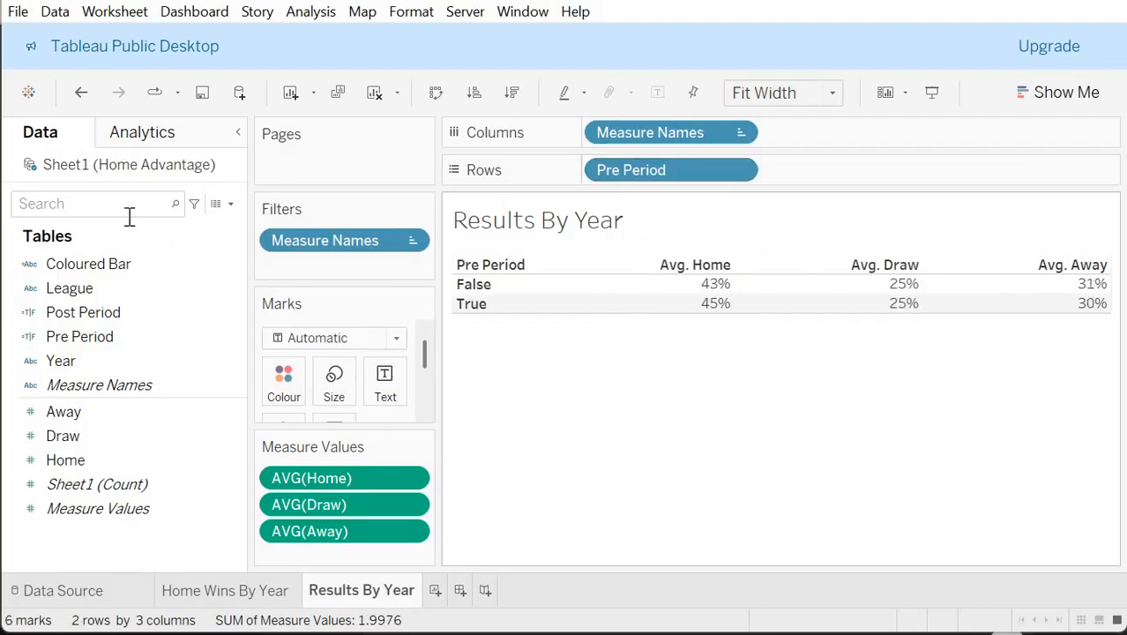
drag(99, 336, 344, 256)
click(397, 168)
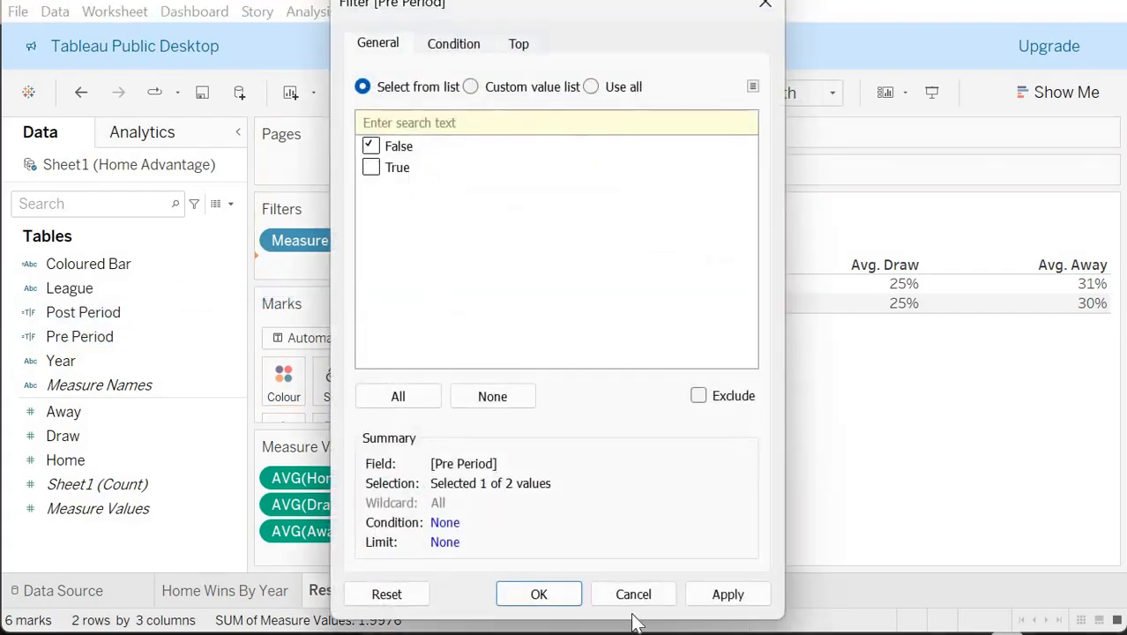
click(387, 167)
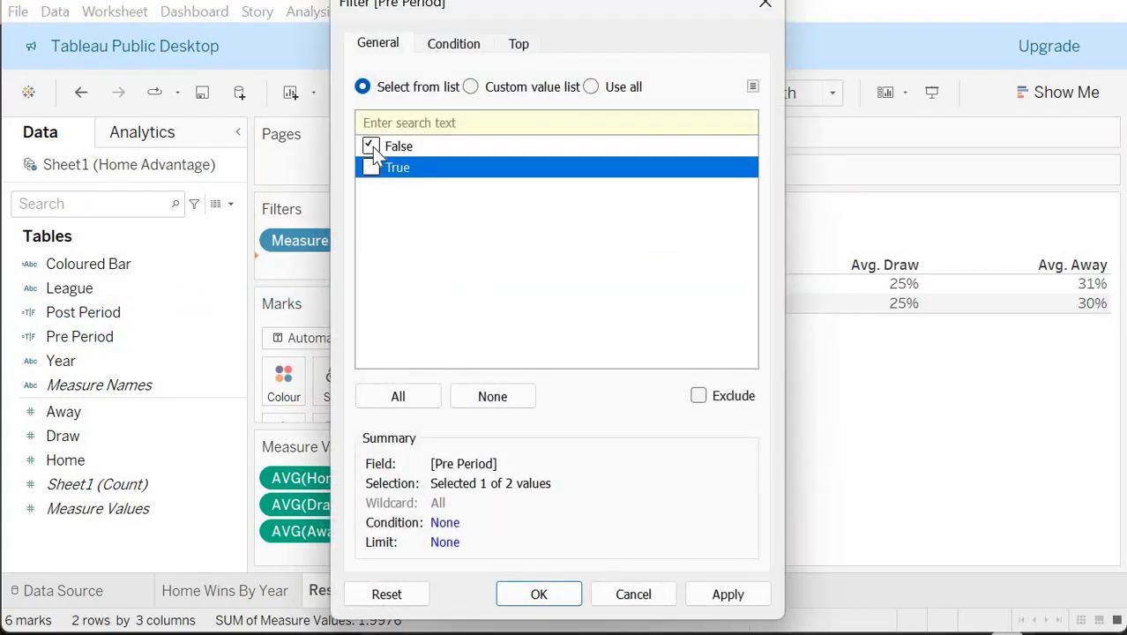
click(371, 146)
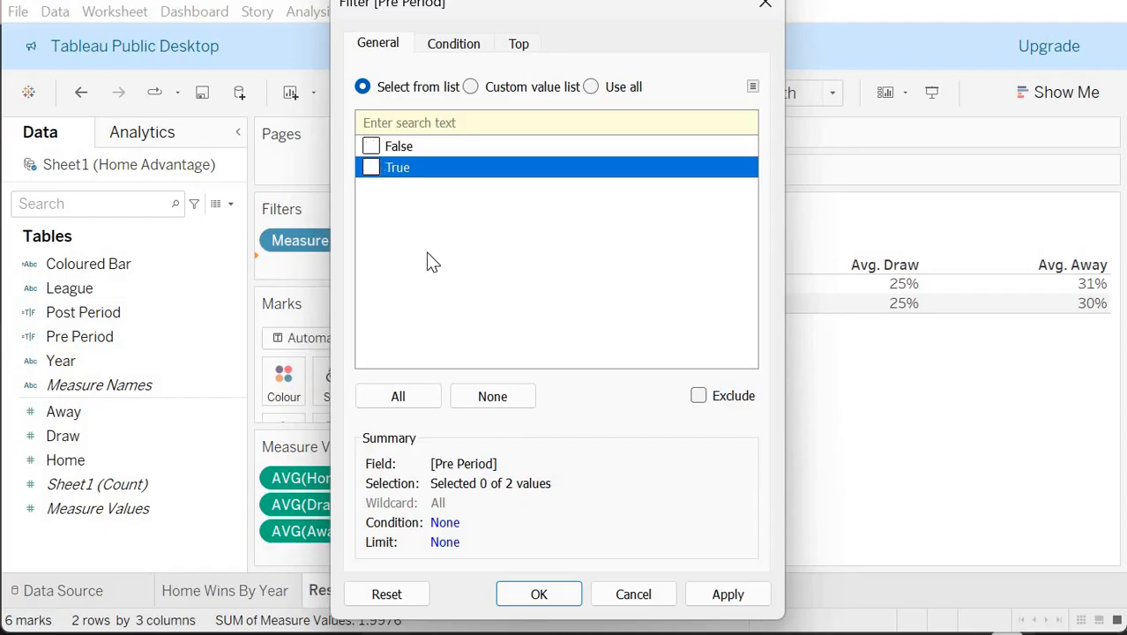
click(571, 593)
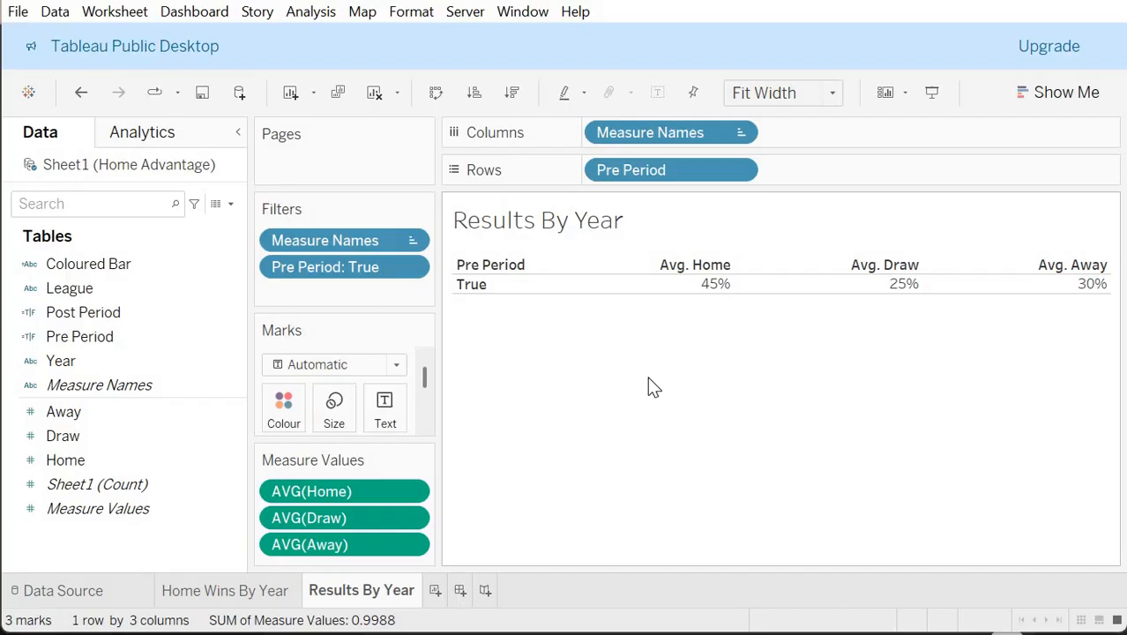
Step: Set the default pane alignment of the worksheet to horizontally centred and close the formatting options
right_click(670, 297)
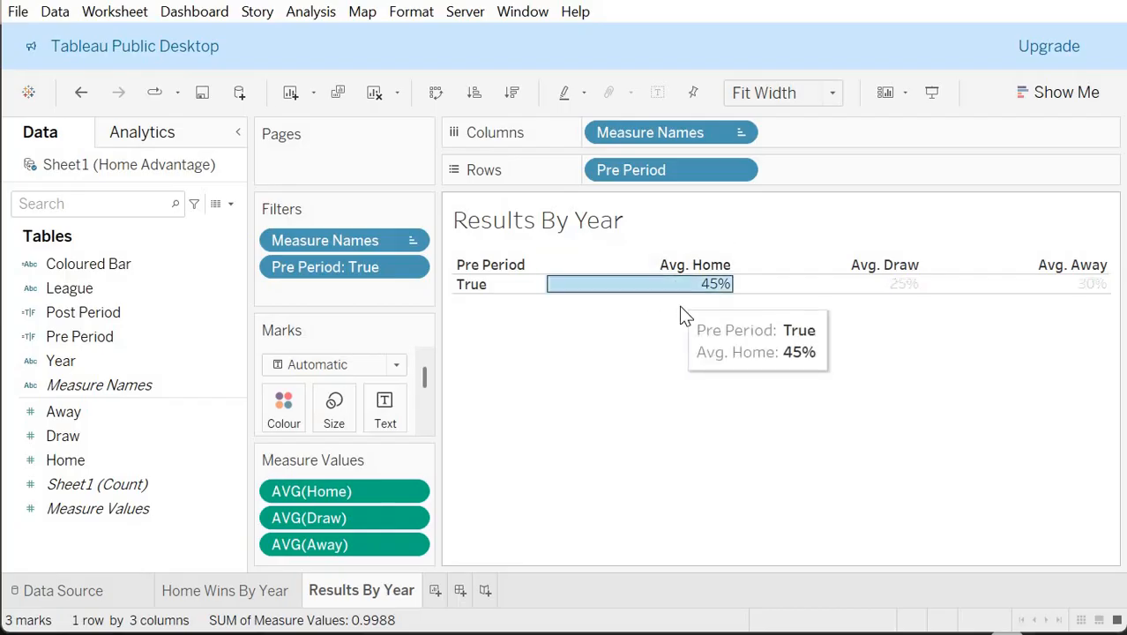
click(731, 363)
click(62, 173)
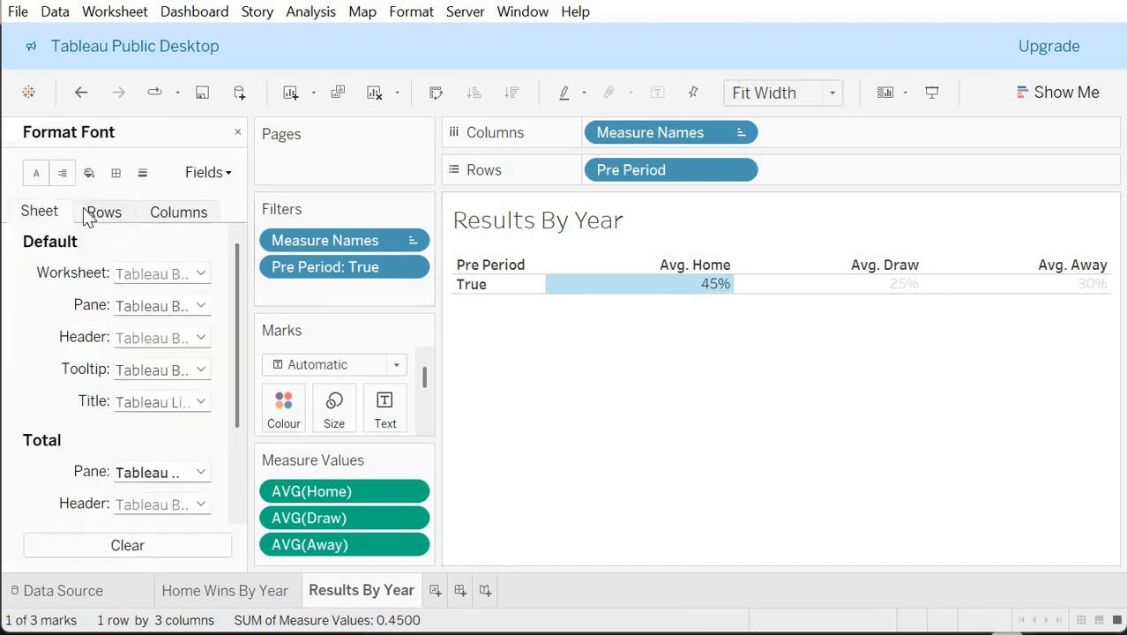
click(126, 273)
click(167, 353)
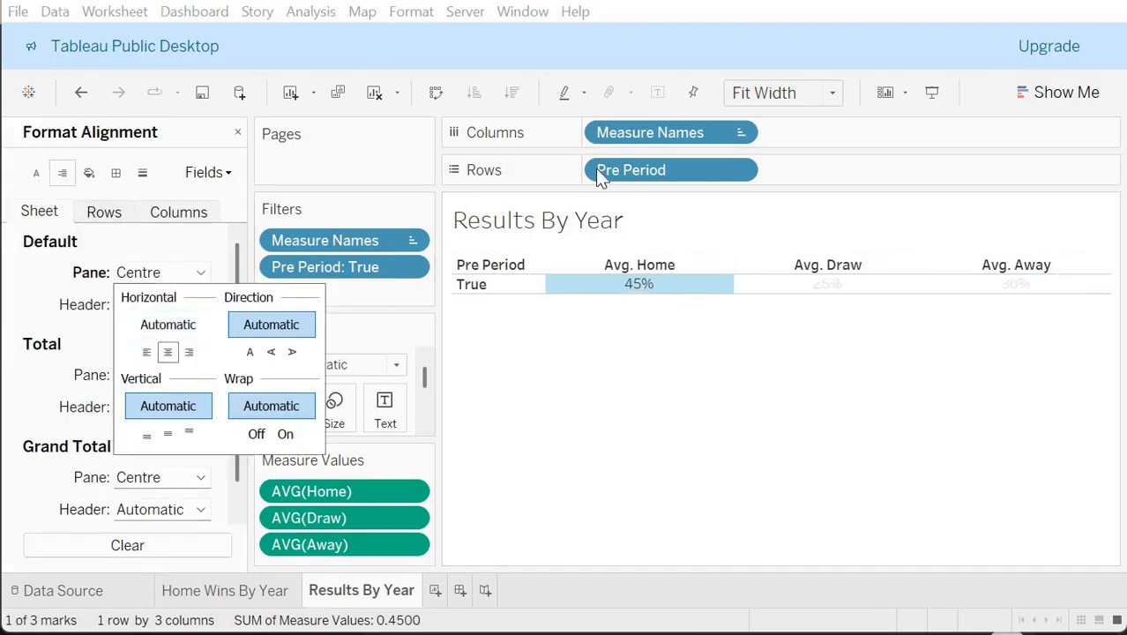
click(670, 397)
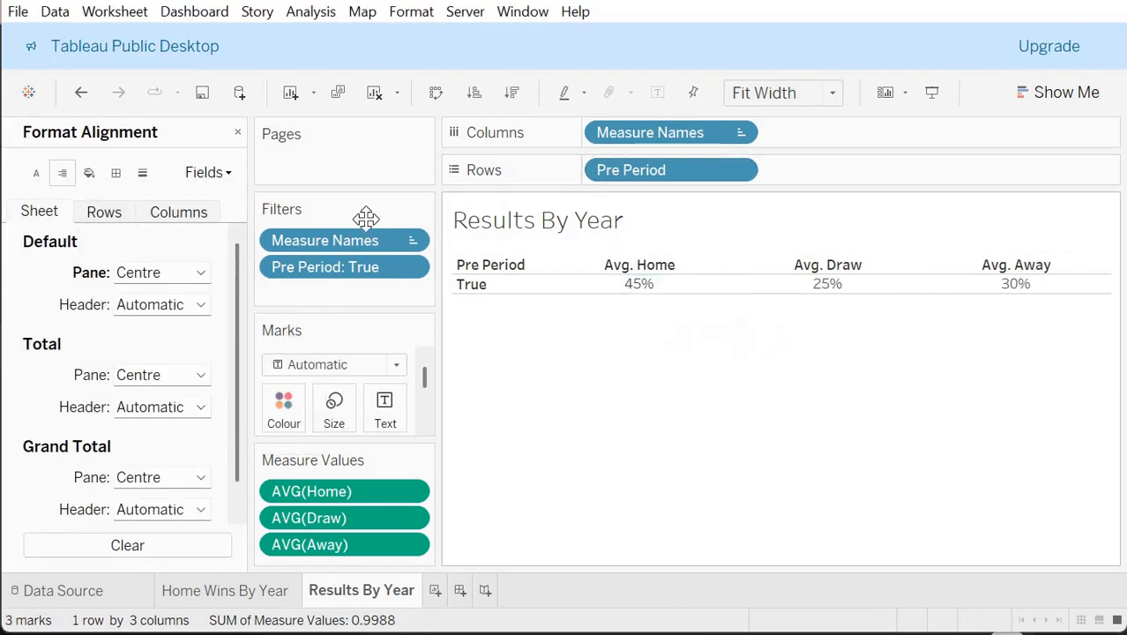
click(238, 134)
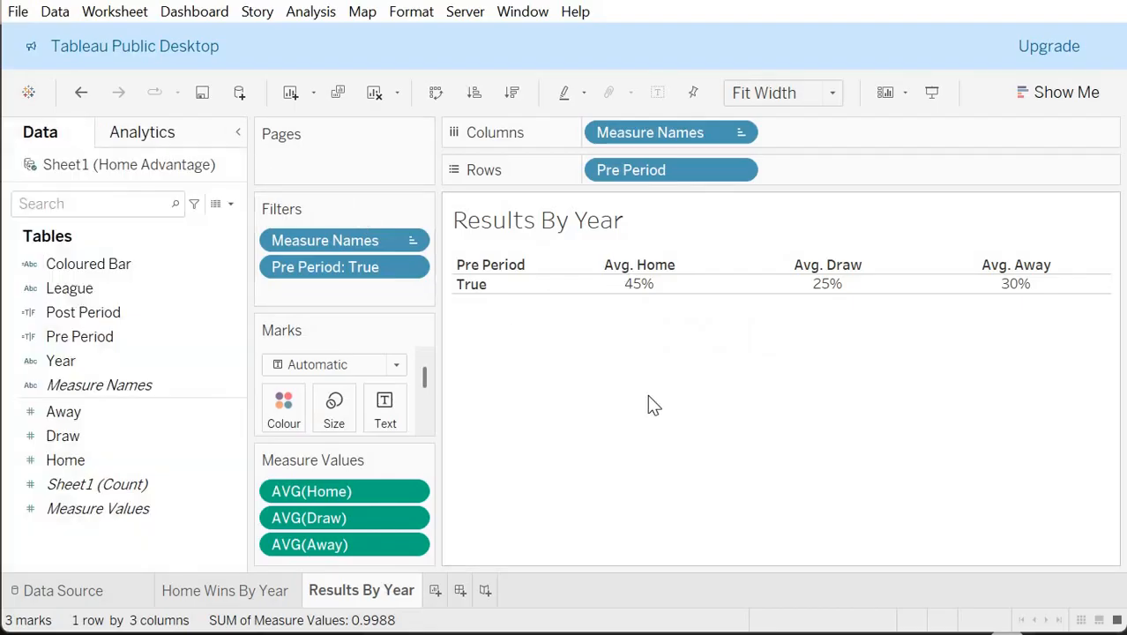
Step: Rename the Results By Year worksheet as Pre Period Figures
double_click(362, 590)
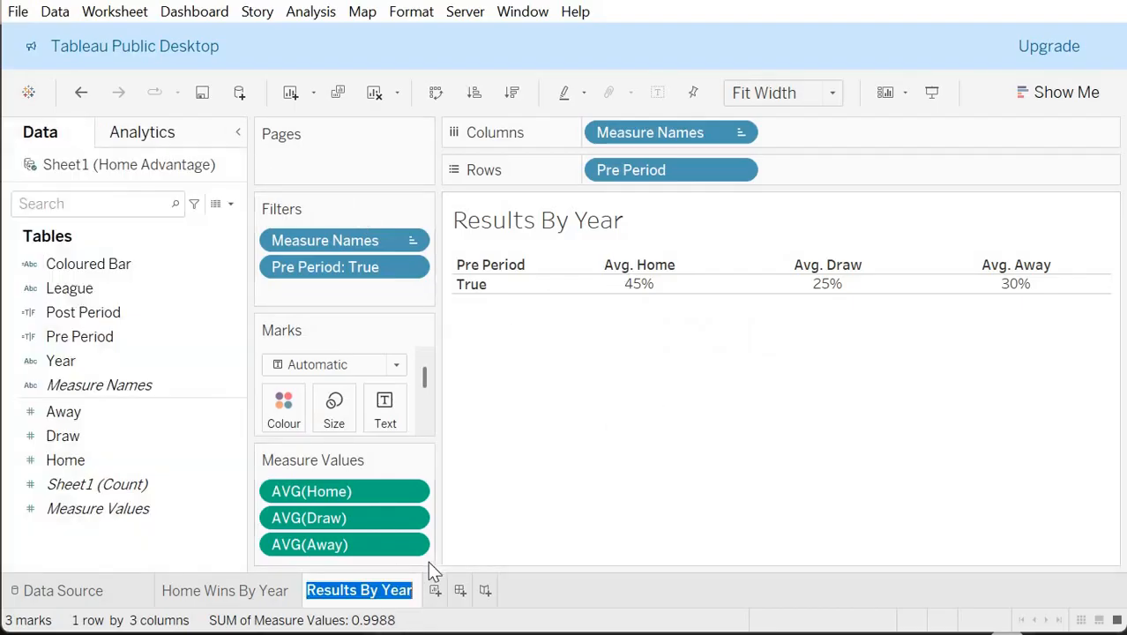
text(Pre Period)
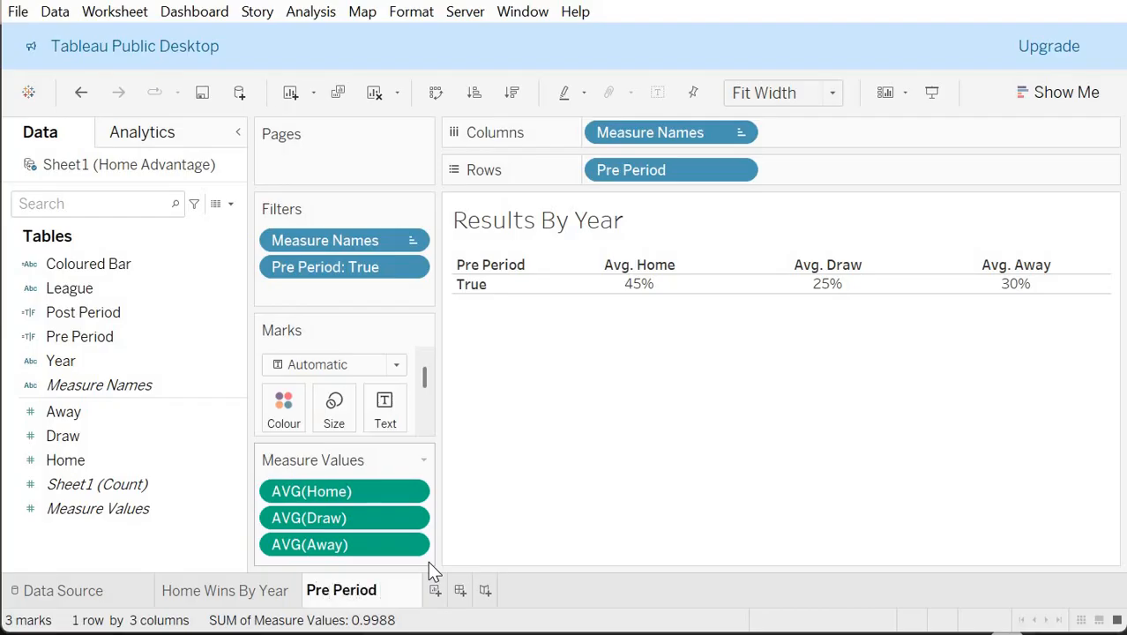
text( Figures)
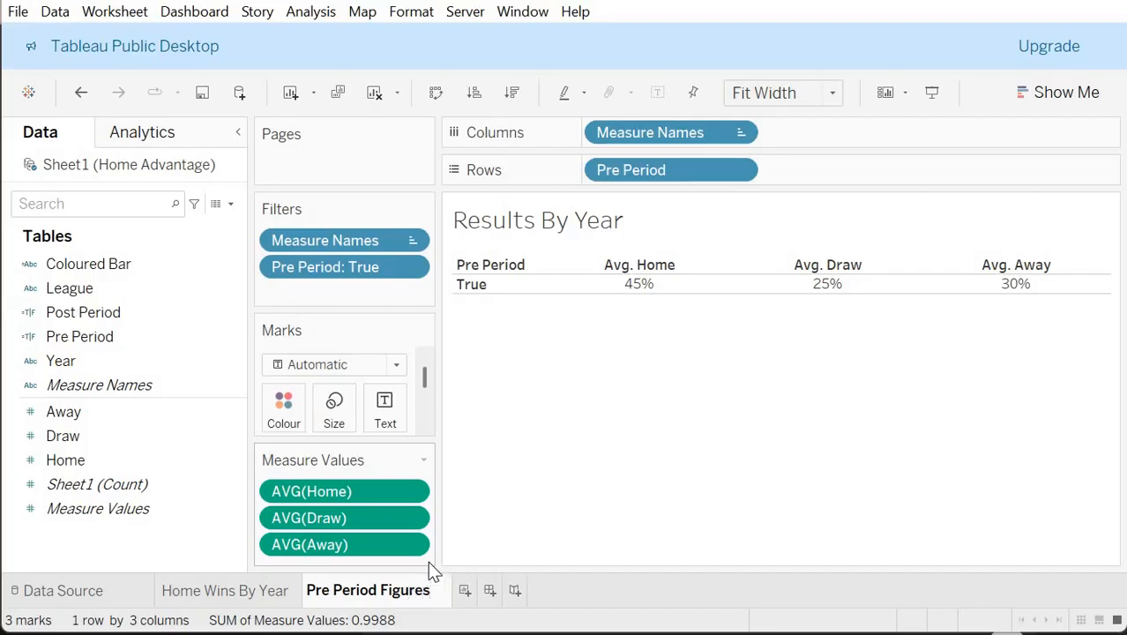
key(Return)
Step: Duplicate the Pre Period Figures worksheet and rename the copy as Post Period Figures
right_click(422, 590)
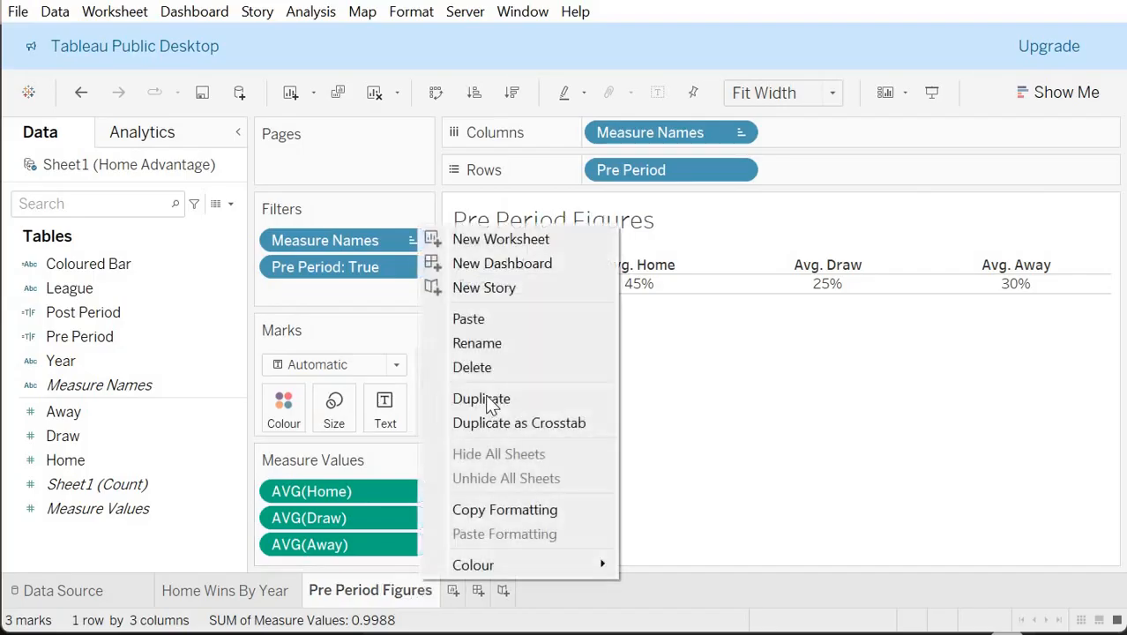
click(458, 402)
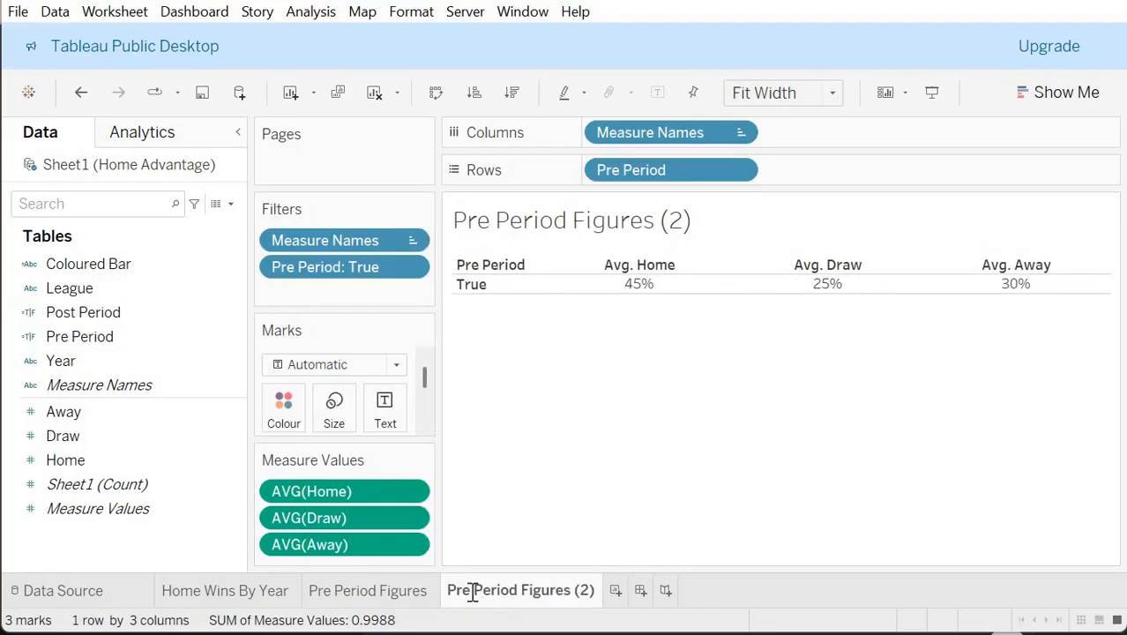
double_click(474, 593)
key(End)
key(BackSpace)
key(BackSpace)
key(BackSpace)
key(BackSpace)
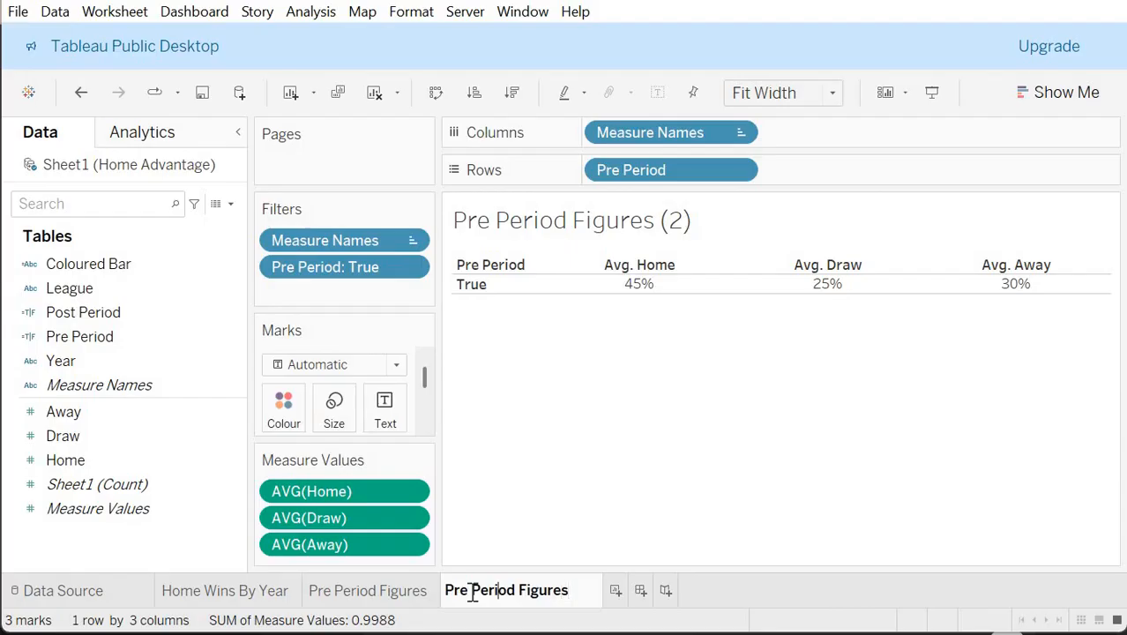
click(470, 591)
key(BackSpace)
key(BackSpace)
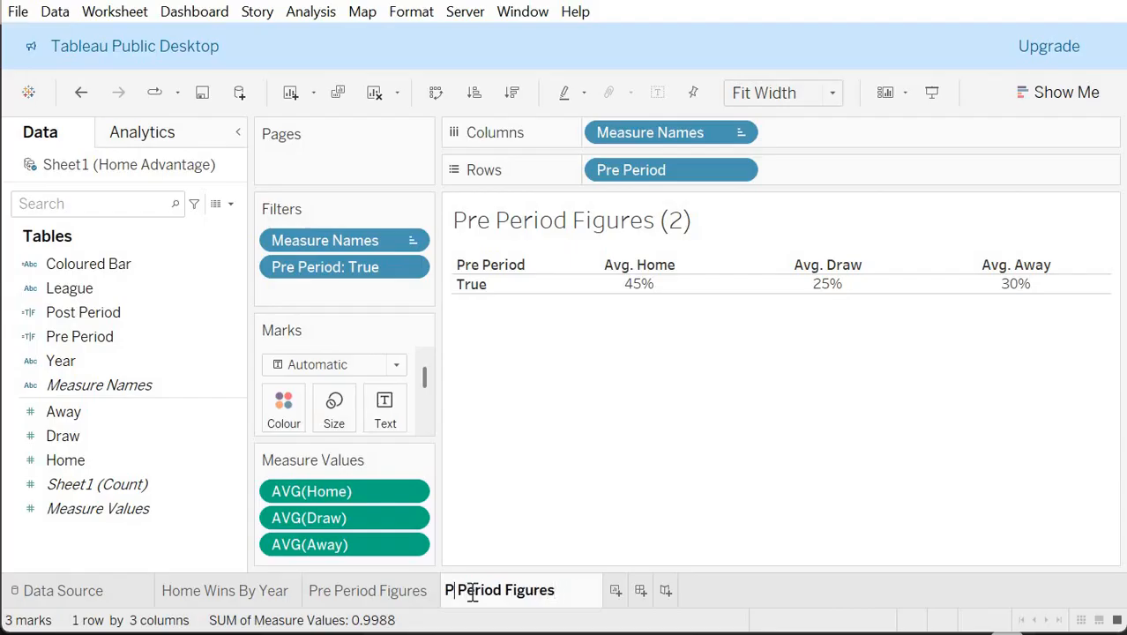
text(ost)
key(Return)
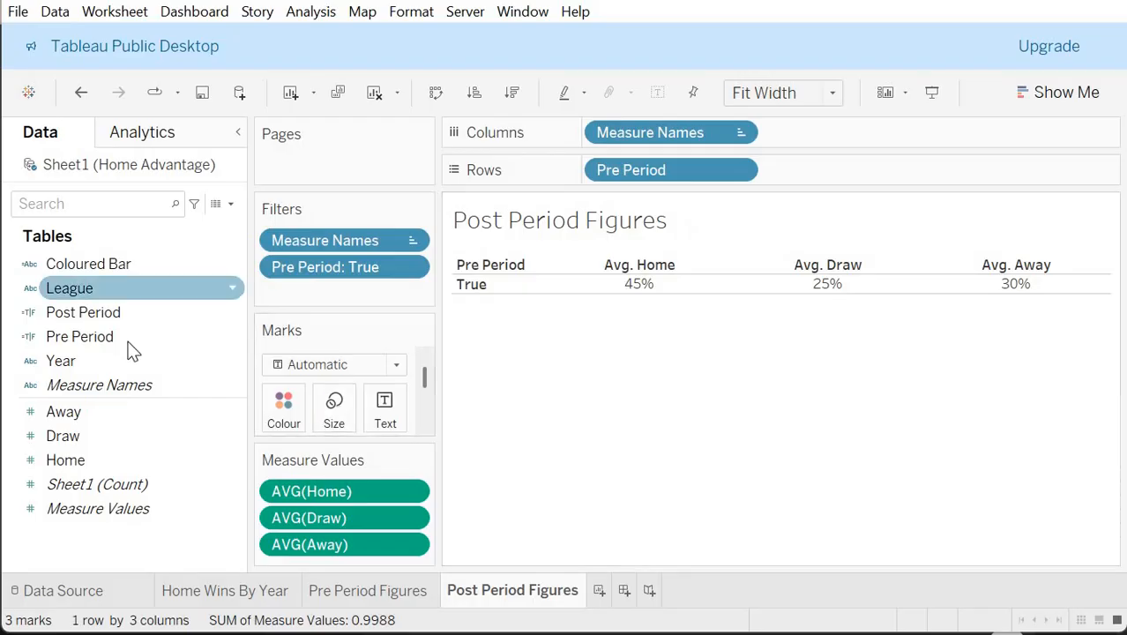
Step: Replace Pre Period with Post Period on the rows and in the filter, keeping only True, and compare with the Pre Period Figures worksheet
drag(119, 310, 657, 174)
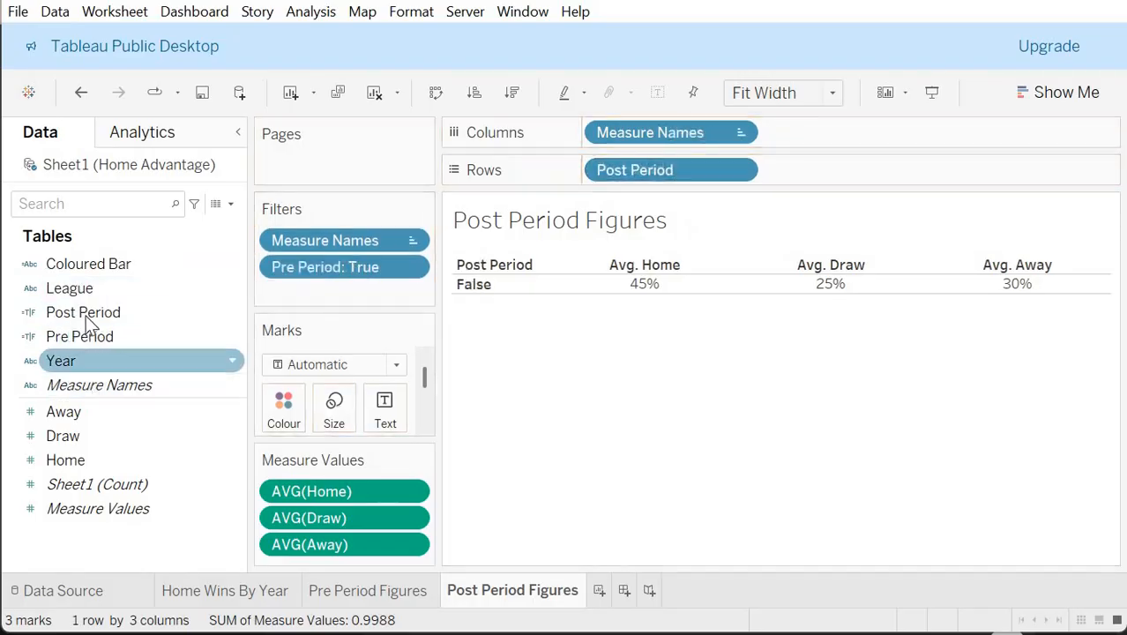
drag(181, 313, 310, 279)
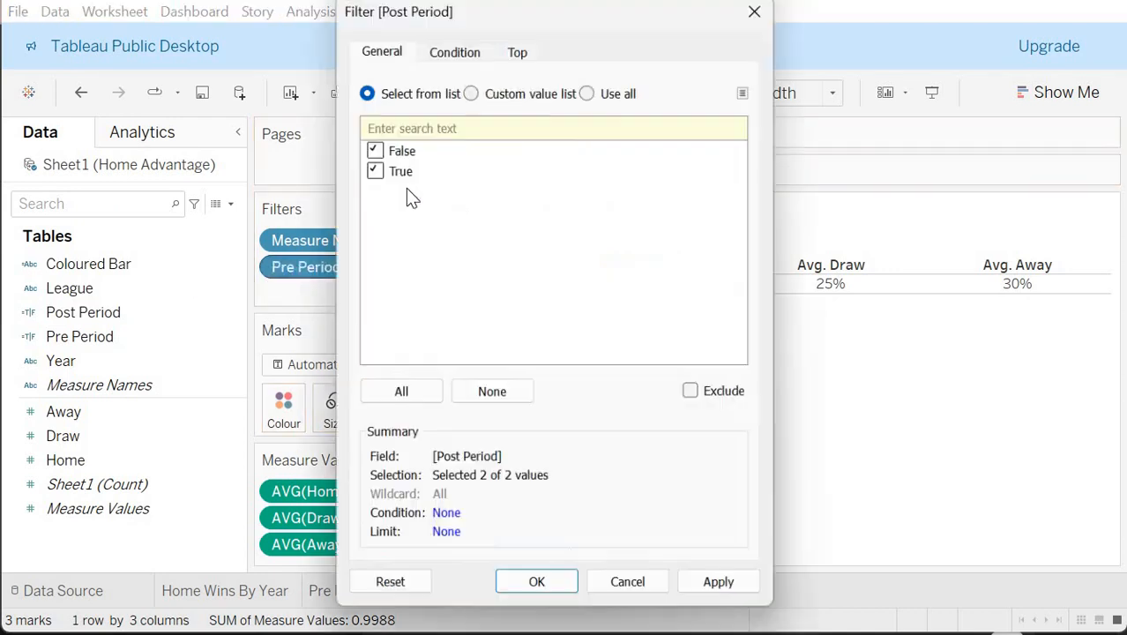
click(539, 593)
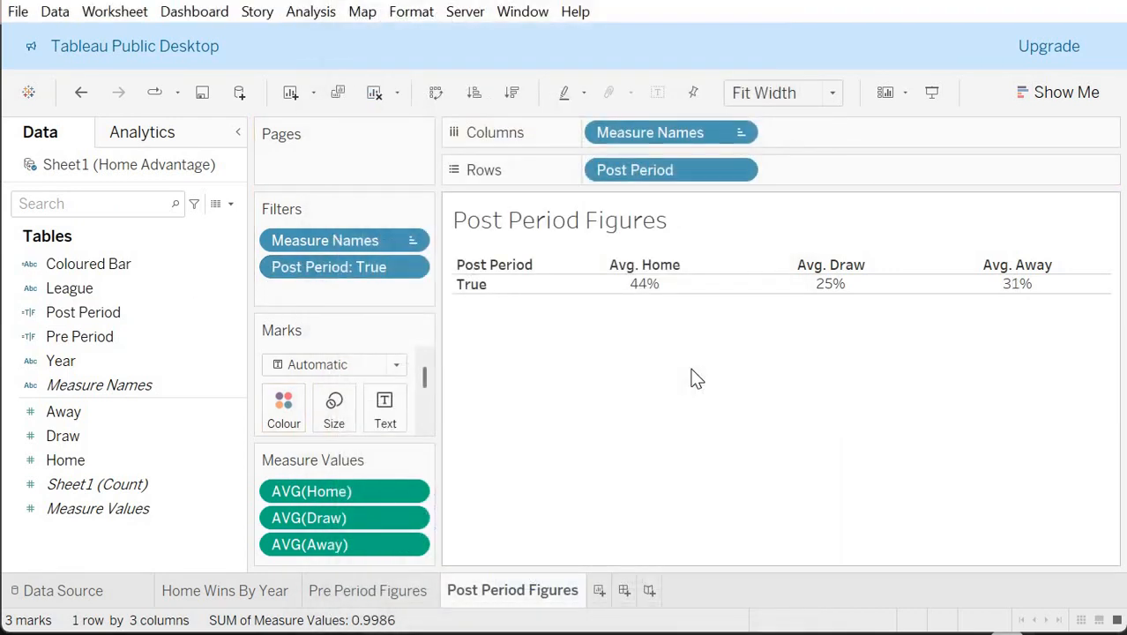
click(395, 589)
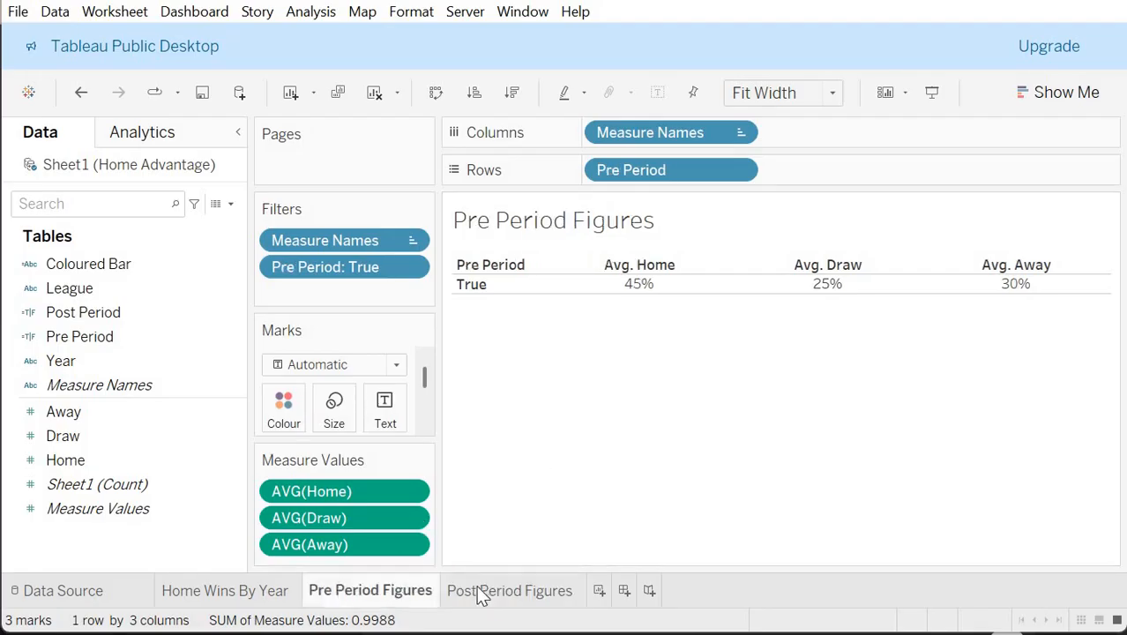
click(483, 593)
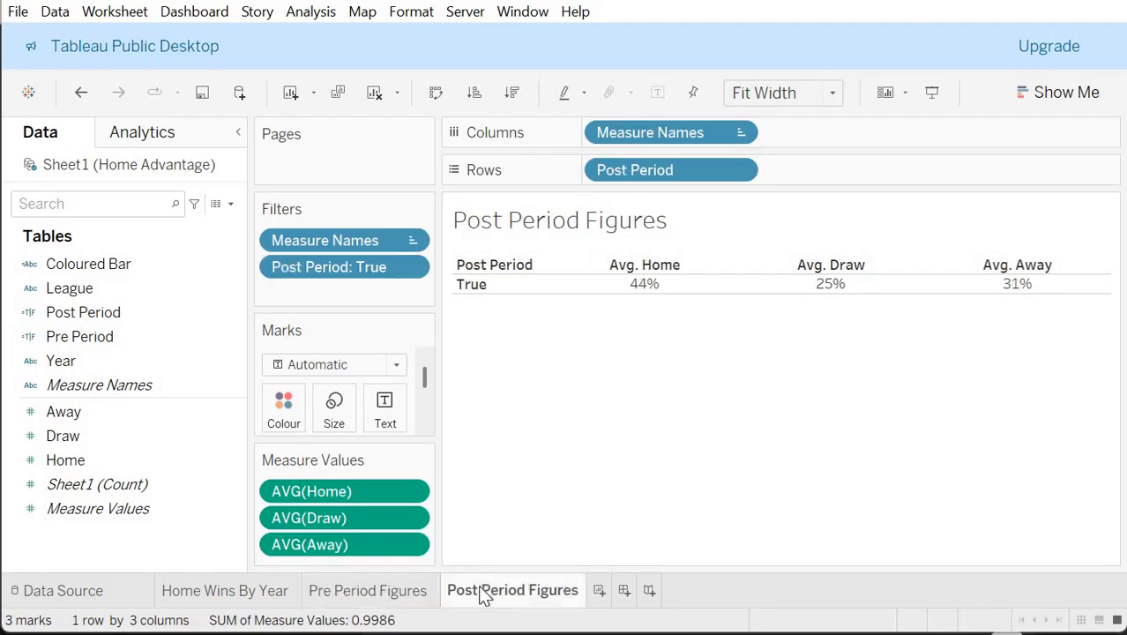
Step: Create a calculated field from the Pre Period Figures worksheet, name it Pre vs Post Home and begin its formula with IF
click(378, 595)
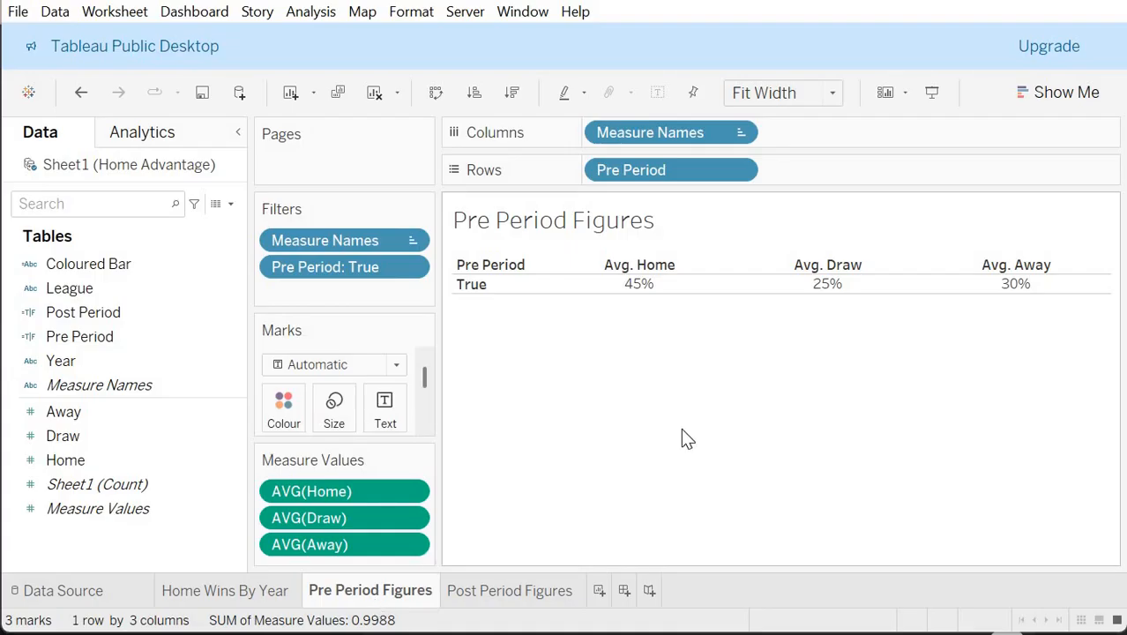
click(231, 206)
click(194, 224)
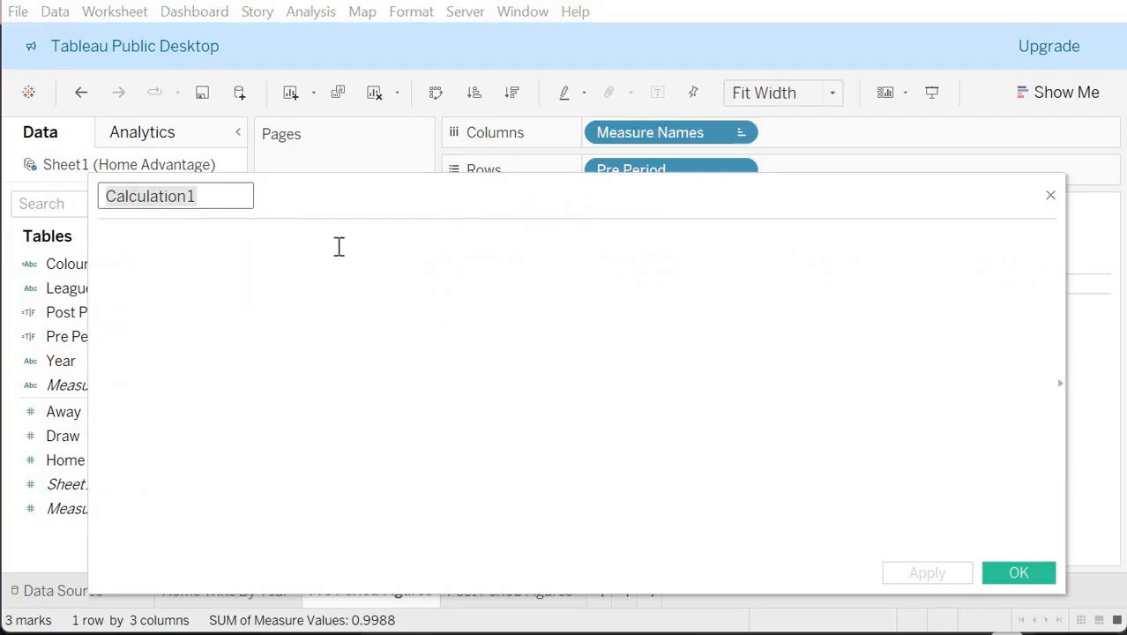
mouse_move(341, 204)
mouse_down()
mouse_move(370, 234)
mouse_move(336, 214)
mouse_up()
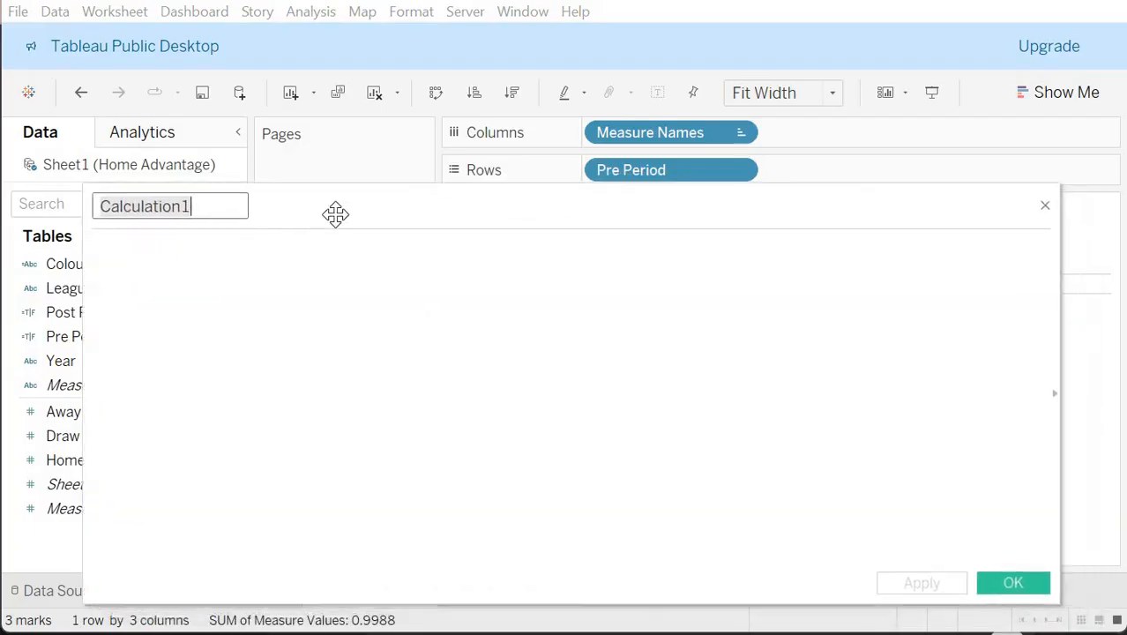
text(Pre vs )
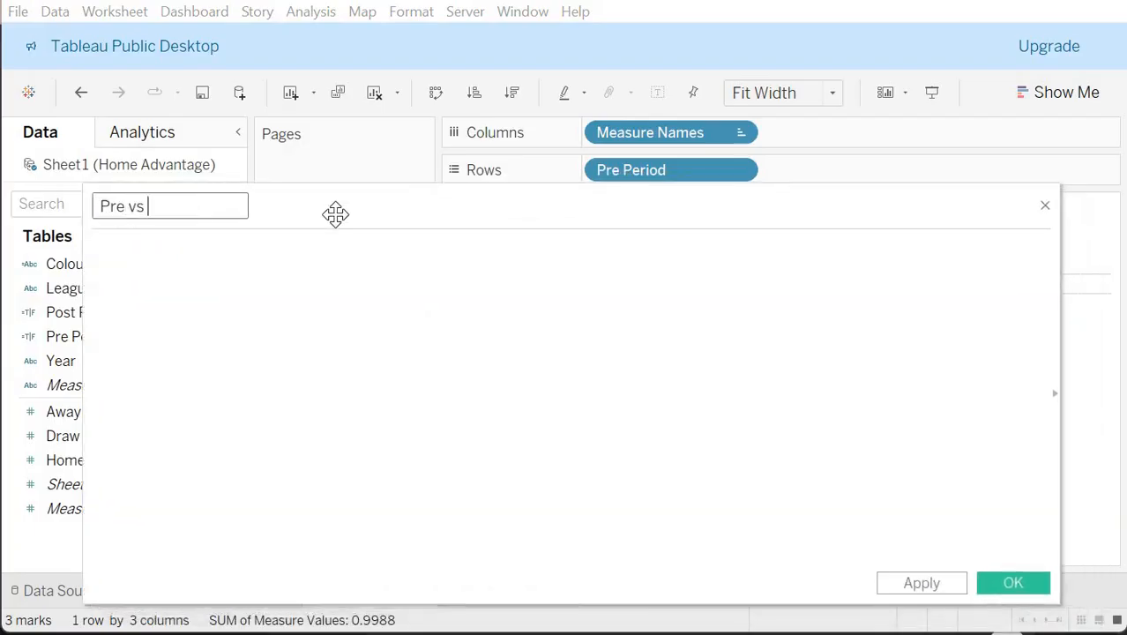
text(Post Home)
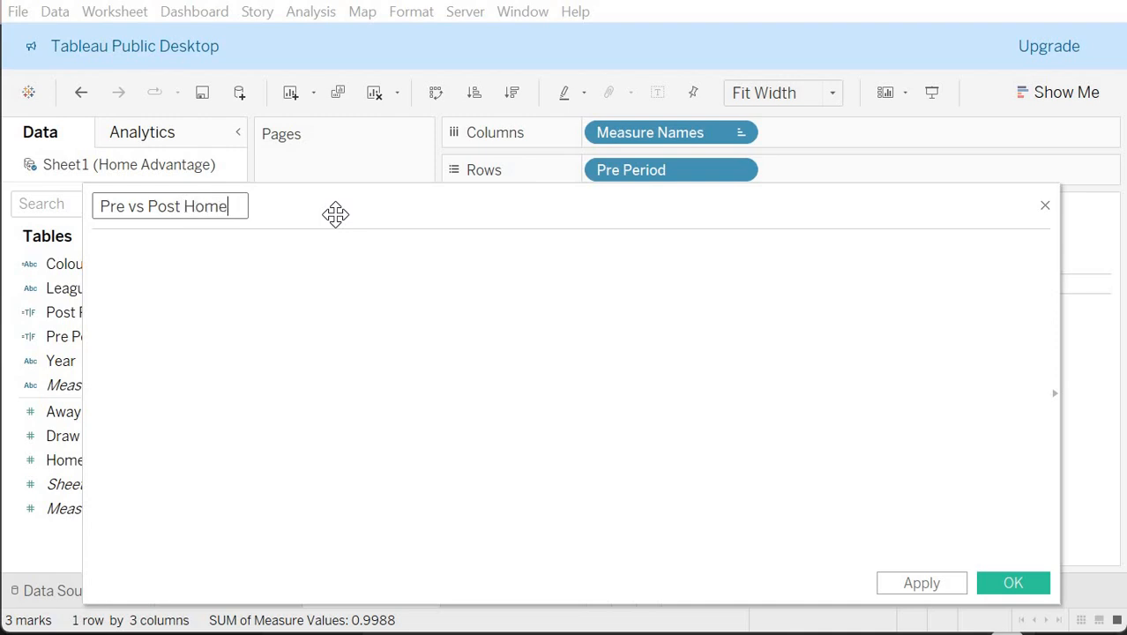
key(Tab)
text(IF)
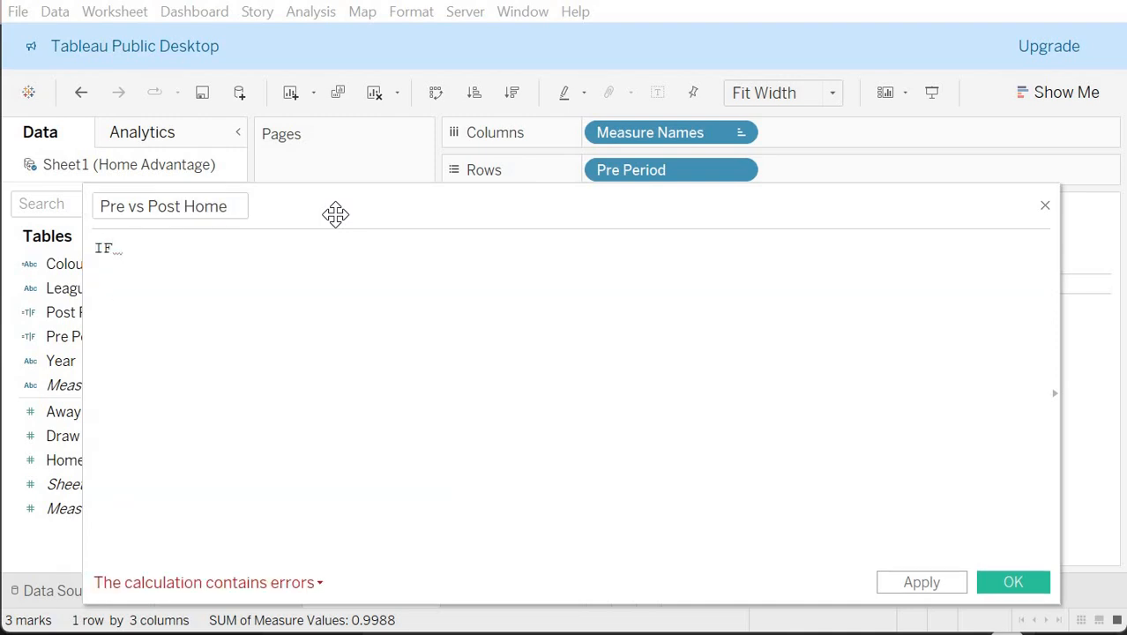
key(BackSpace)
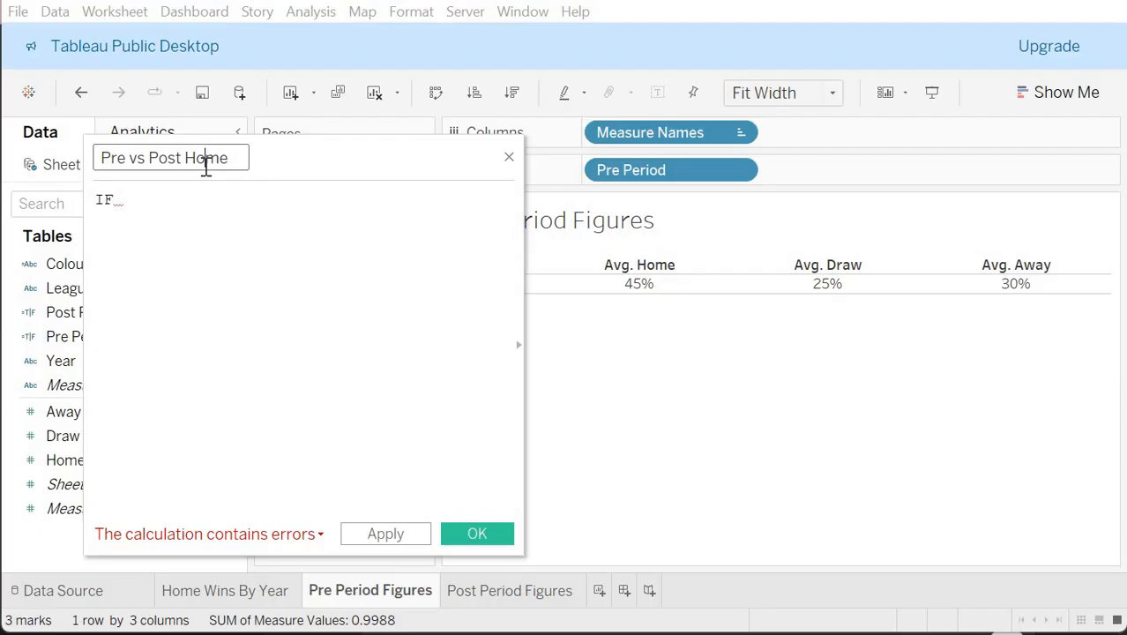
Step: Change the name of the open calculation to Pre Home
triple_click(206, 168)
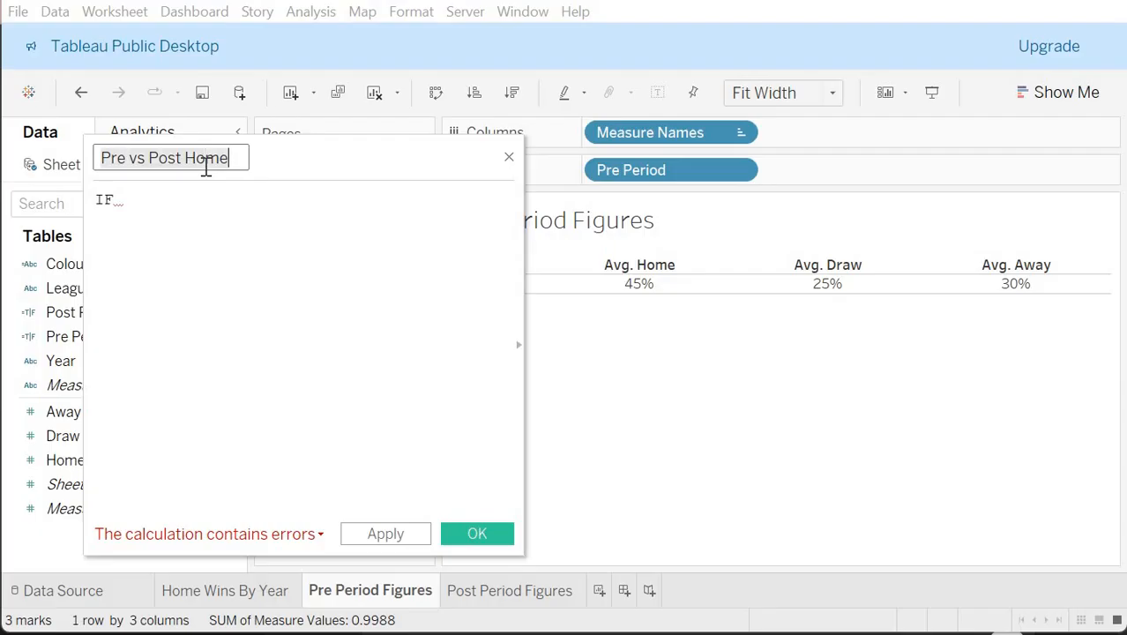
text(Pre)
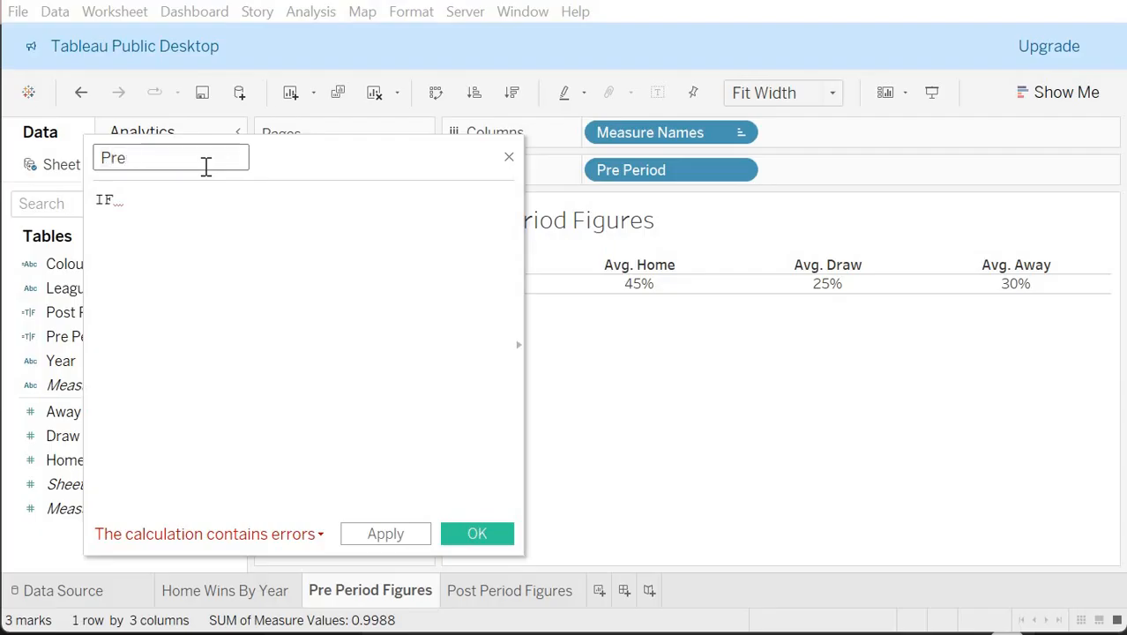
text( Home)
key(Tab)
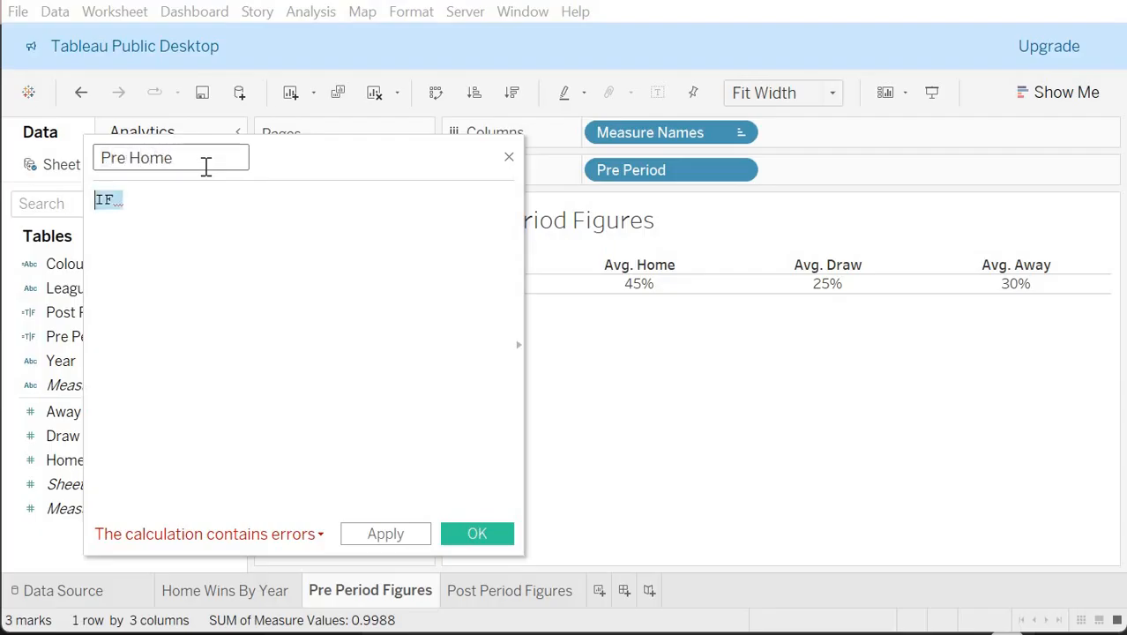
Step: Write the calculation's formula as IF [Pre Period] = TRUE THEN AVG([Home])END
text(IF PRE)
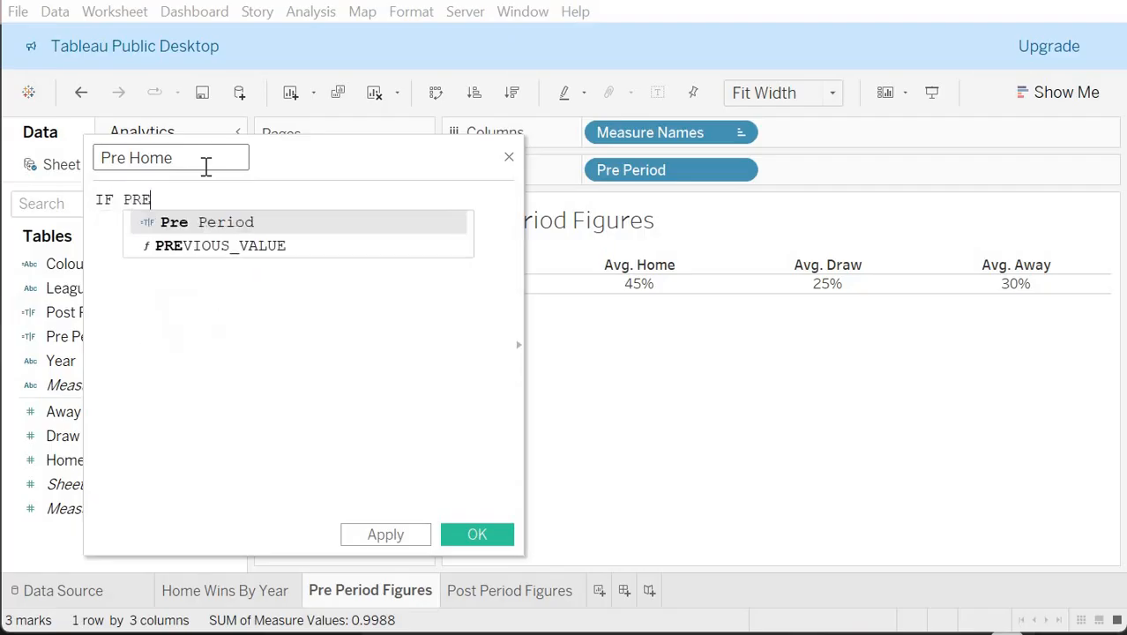
key(Return)
text(= TRY)
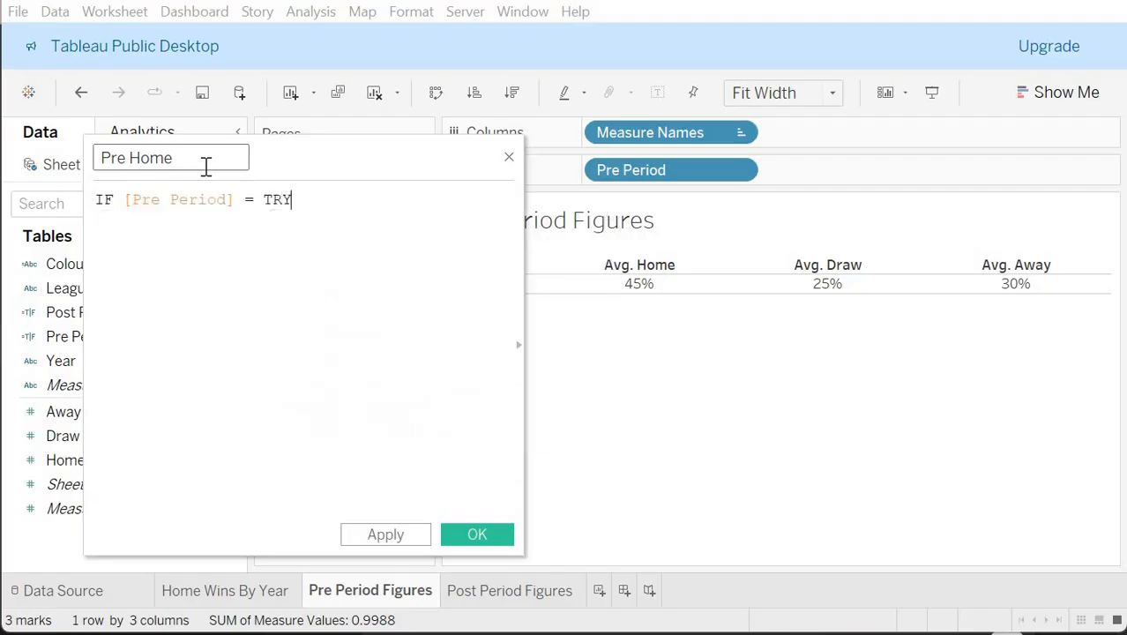
text(E)
key(BackSpace)
key(BackSpace)
key(BackSpace)
text(UE THEN AVG)
key(Return)
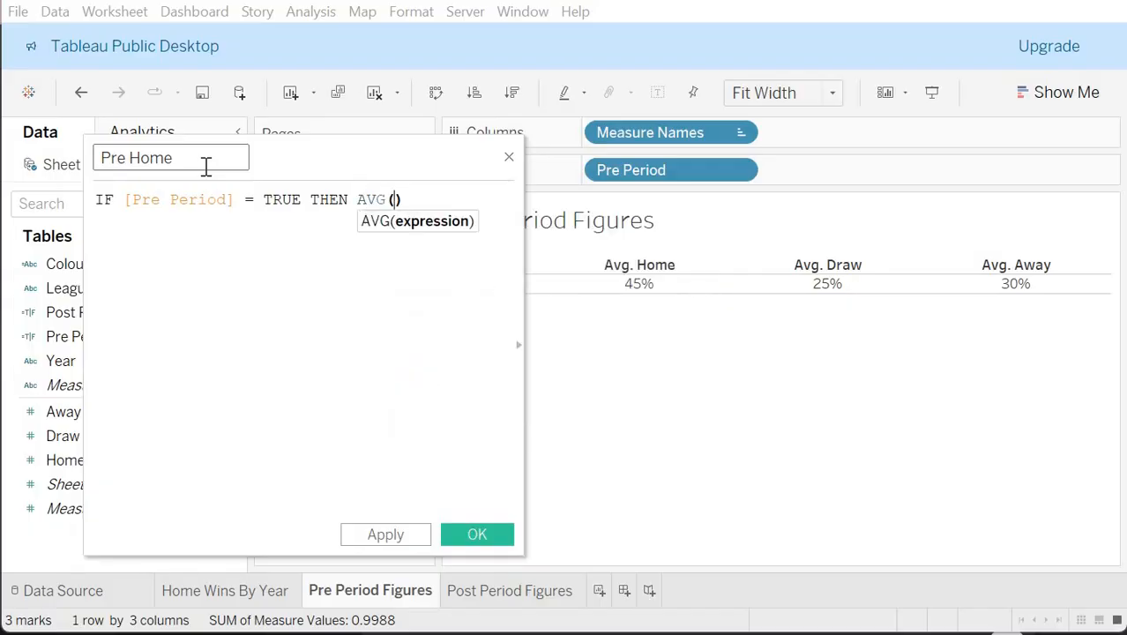
text(h)
key(Down)
key(Down)
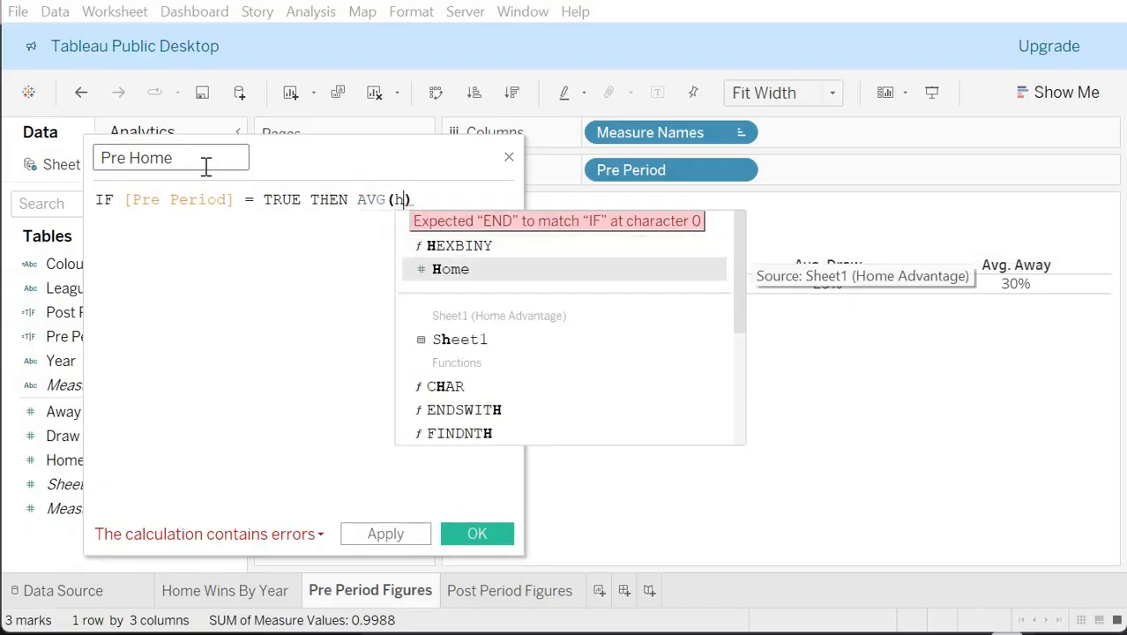
key(Return)
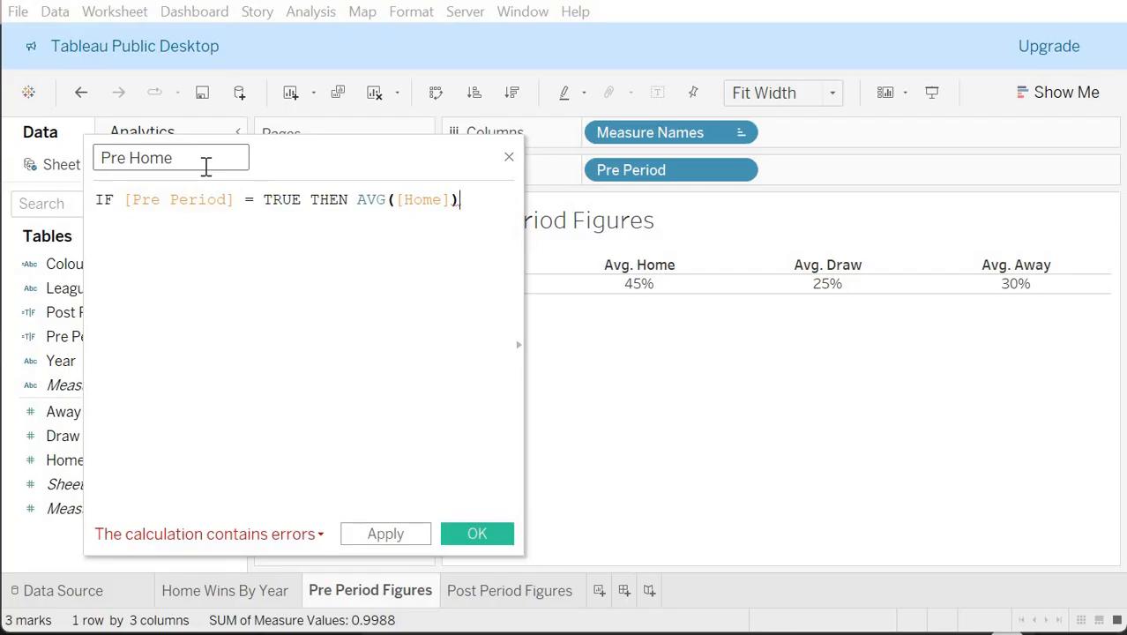
text(END)
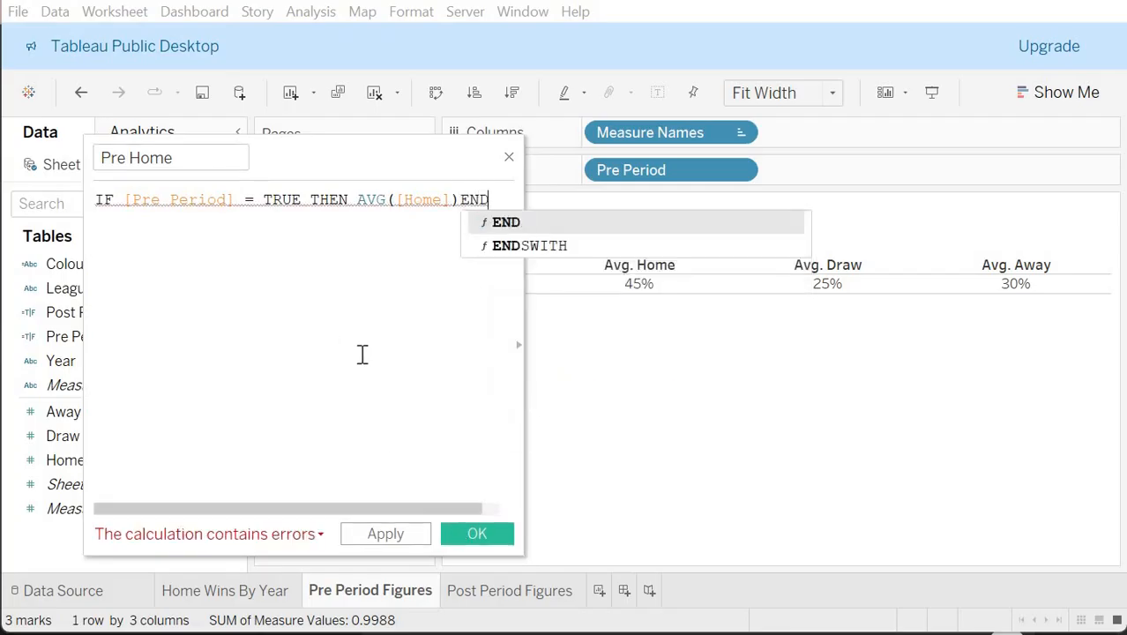
Step: Check the formula's error, remove the AVG function and its parentheses around [Home], and save the Pre Home field
click(256, 543)
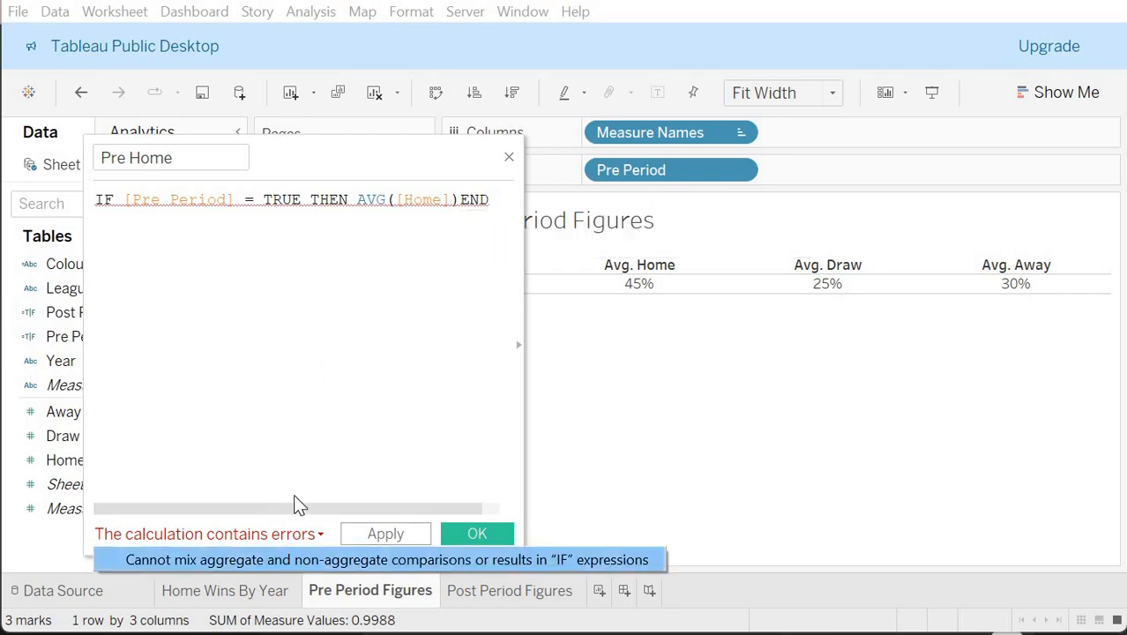
click(394, 199)
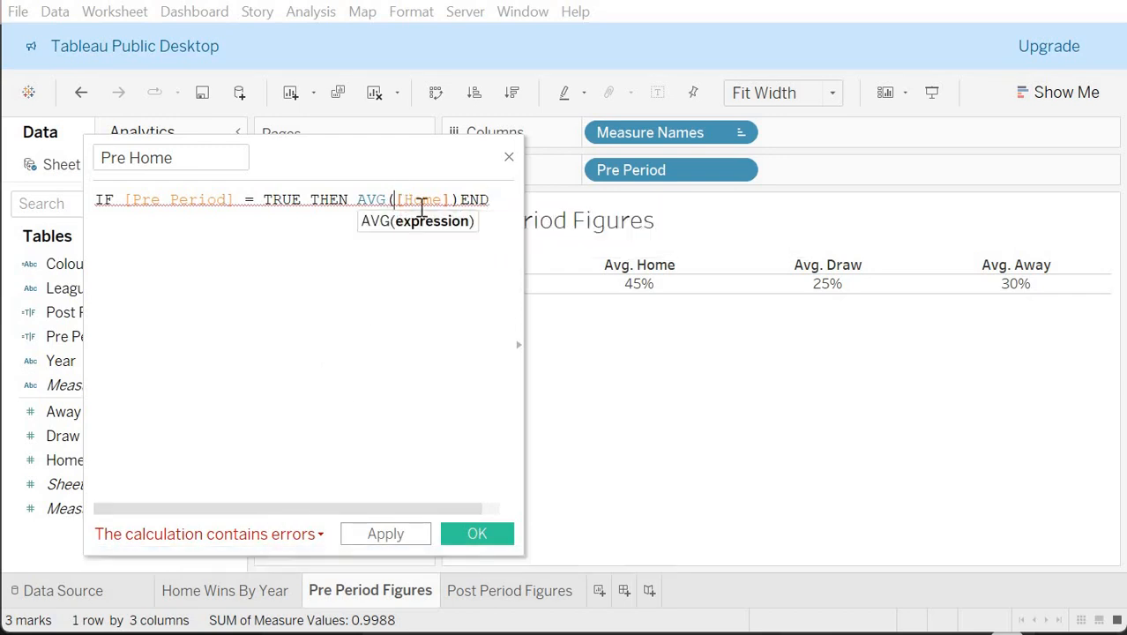
key(BackSpace)
key(BackSpace)
key(BackSpace)
key(BackSpace)
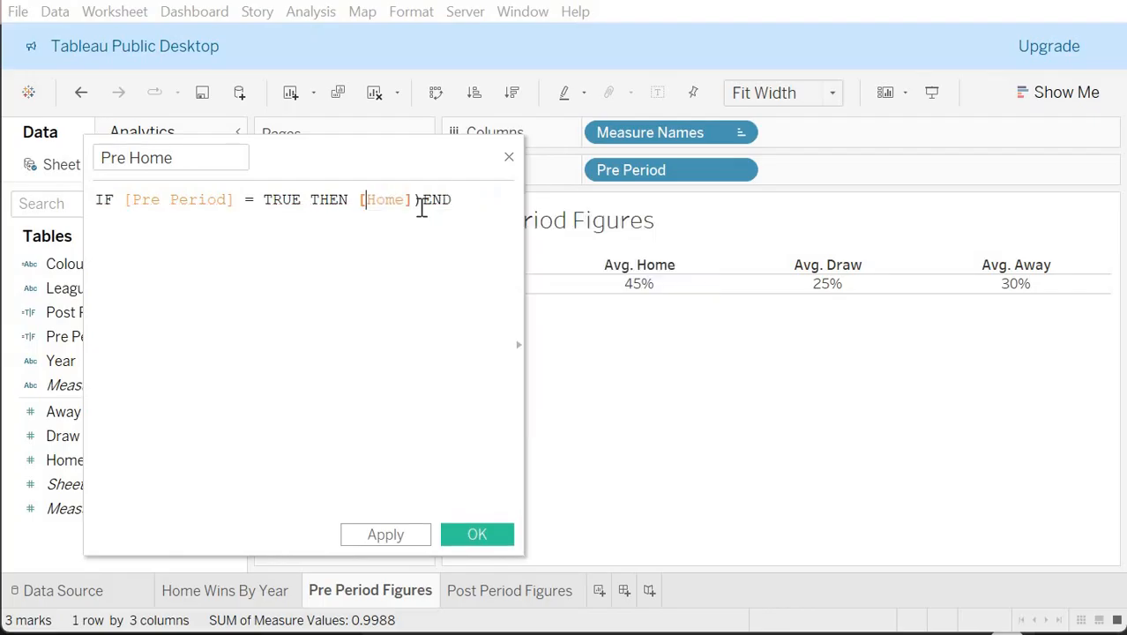
key(Right)
key(Right)
key(Right)
key(BackSpace)
click(477, 536)
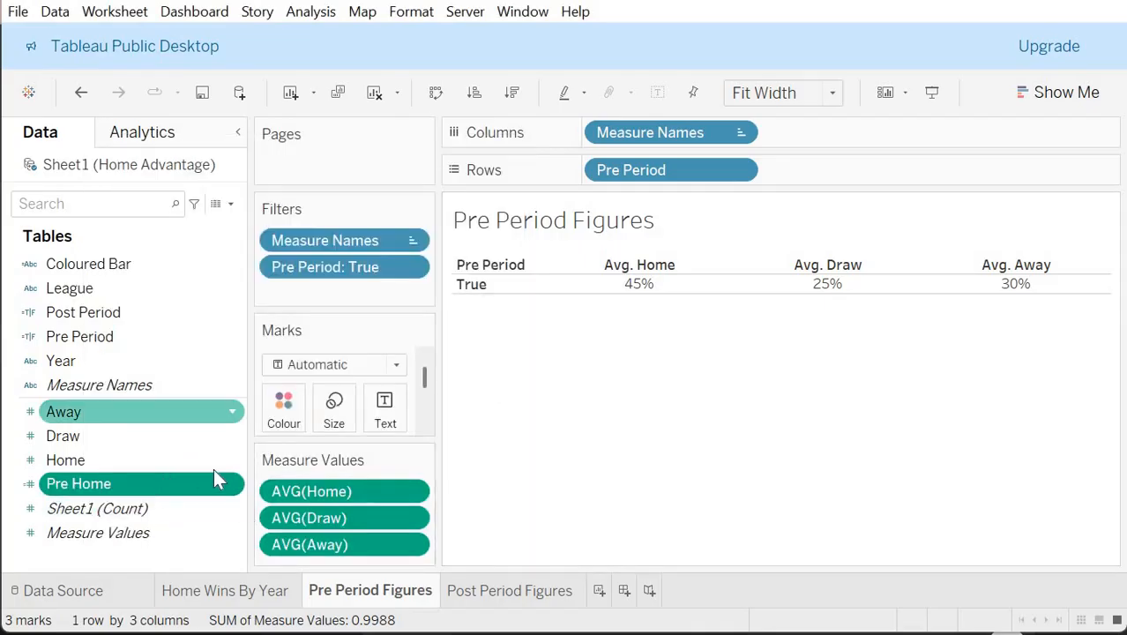
Step: Add a new worksheet after Post Period Figures and name it Pre vs Post
click(538, 596)
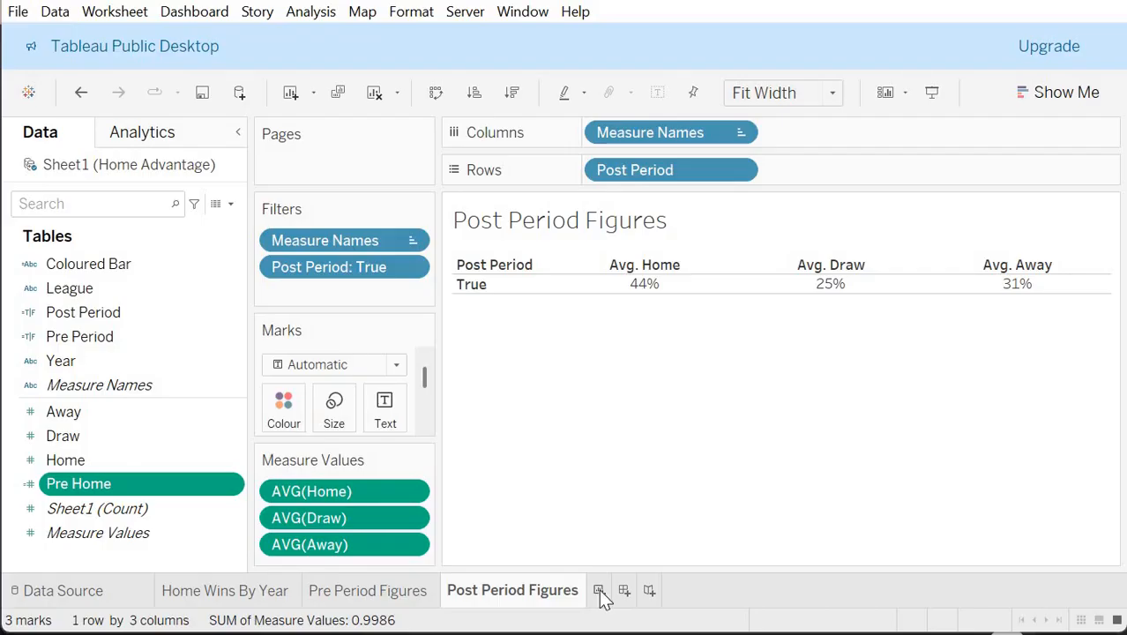
click(600, 591)
double_click(592, 597)
text(P)
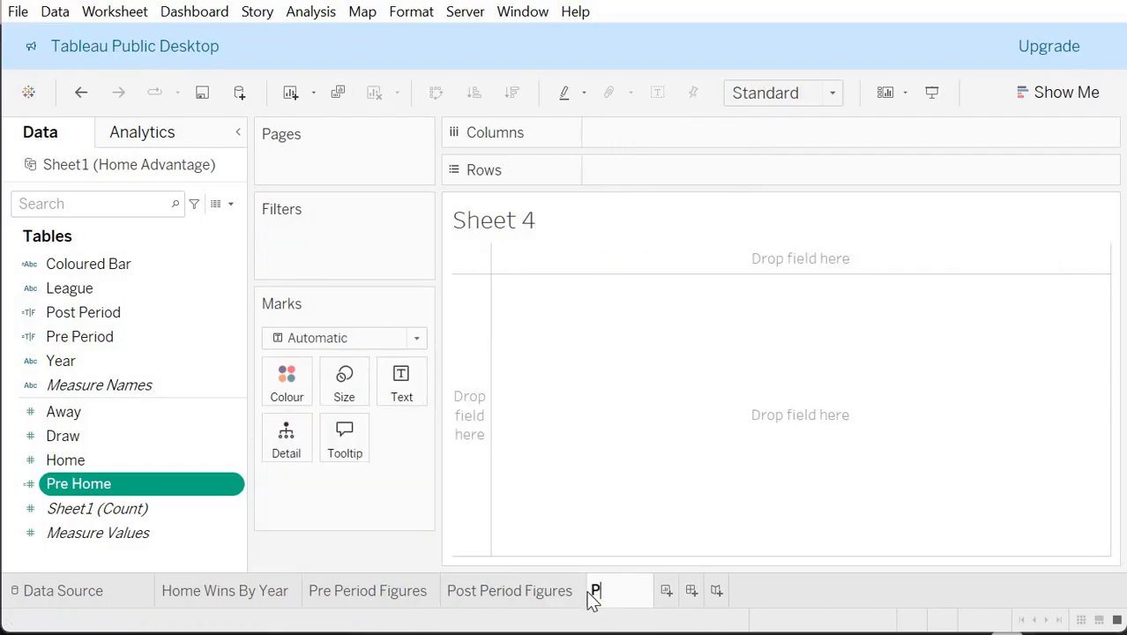
text(re vs Post)
key(Return)
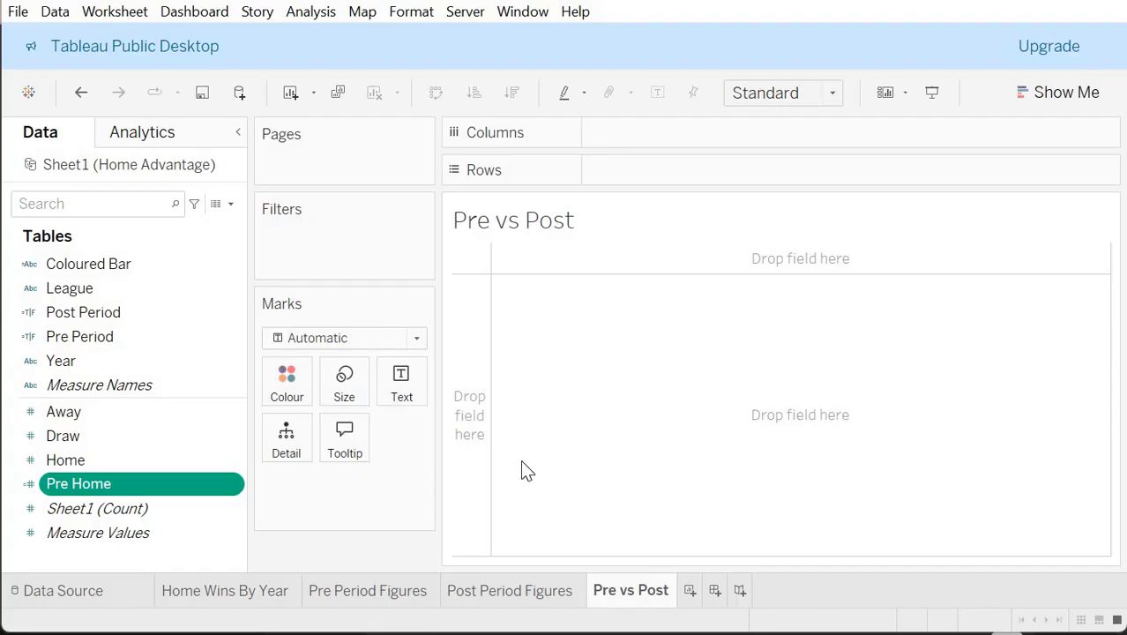
Step: Duplicate the Pre Home calculated field
right_click(99, 478)
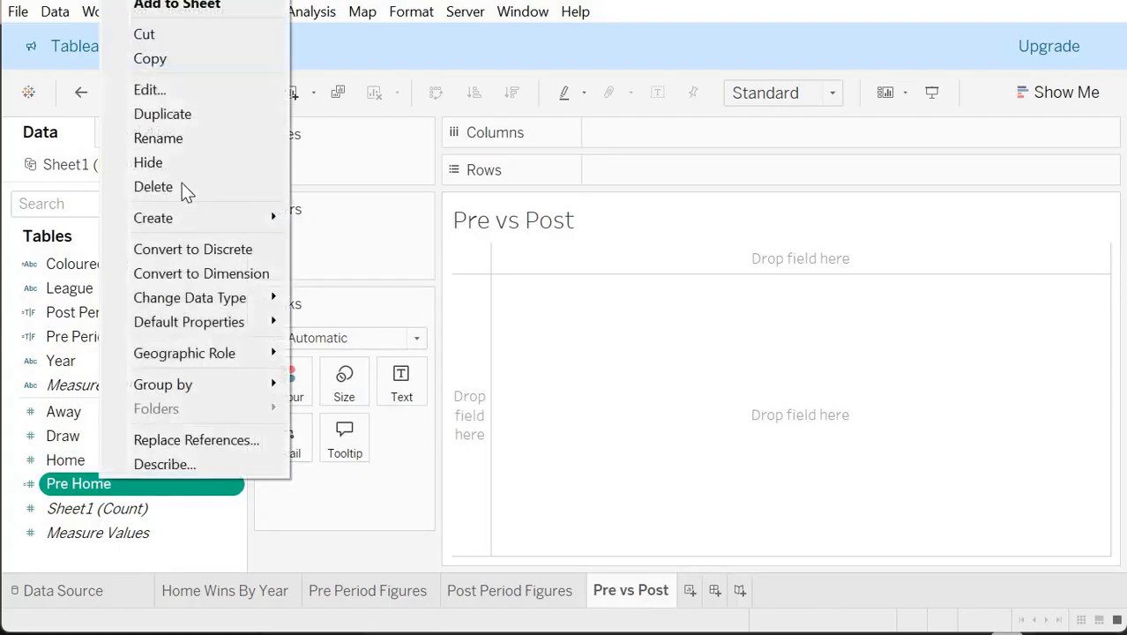
click(191, 120)
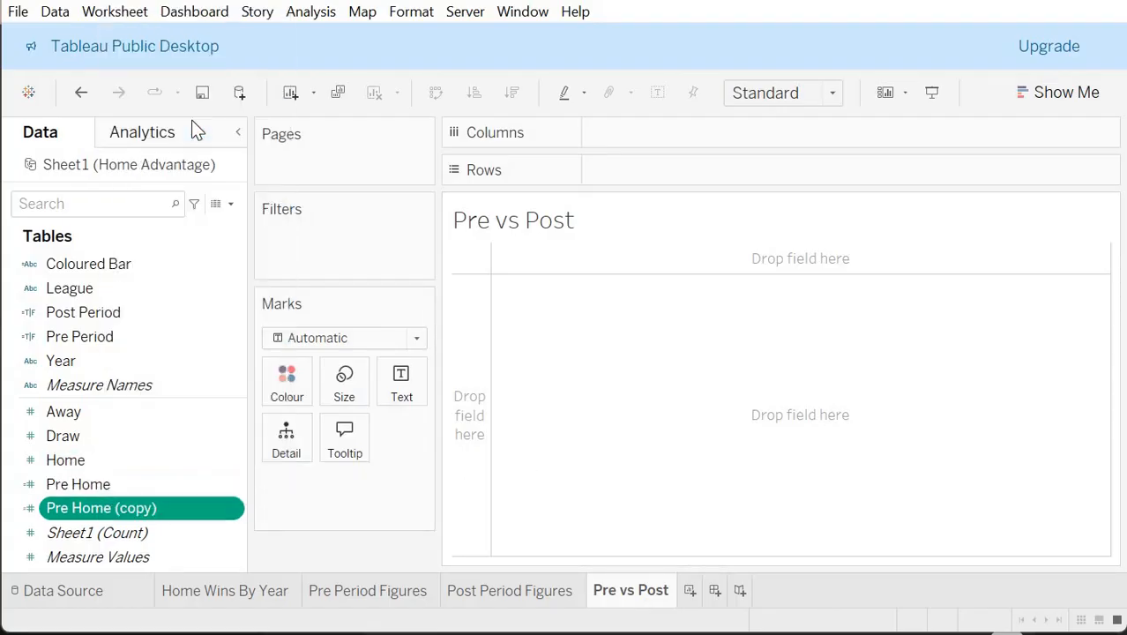
Step: Open the Pre Home copy for editing and rename it Pre Draw
right_click(158, 508)
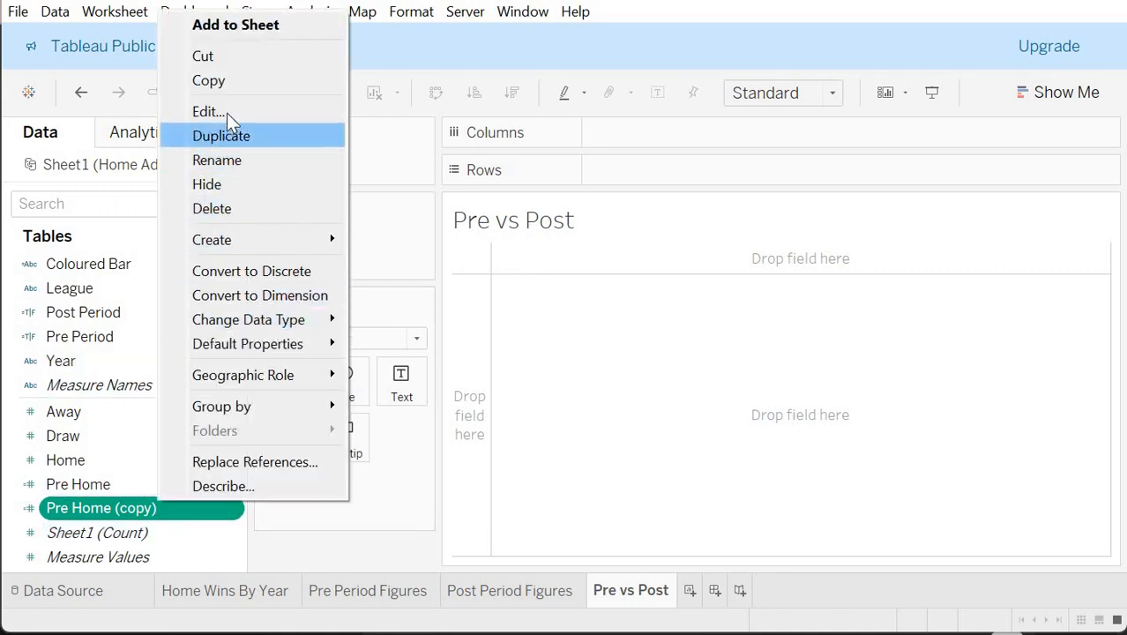
click(212, 112)
click(230, 164)
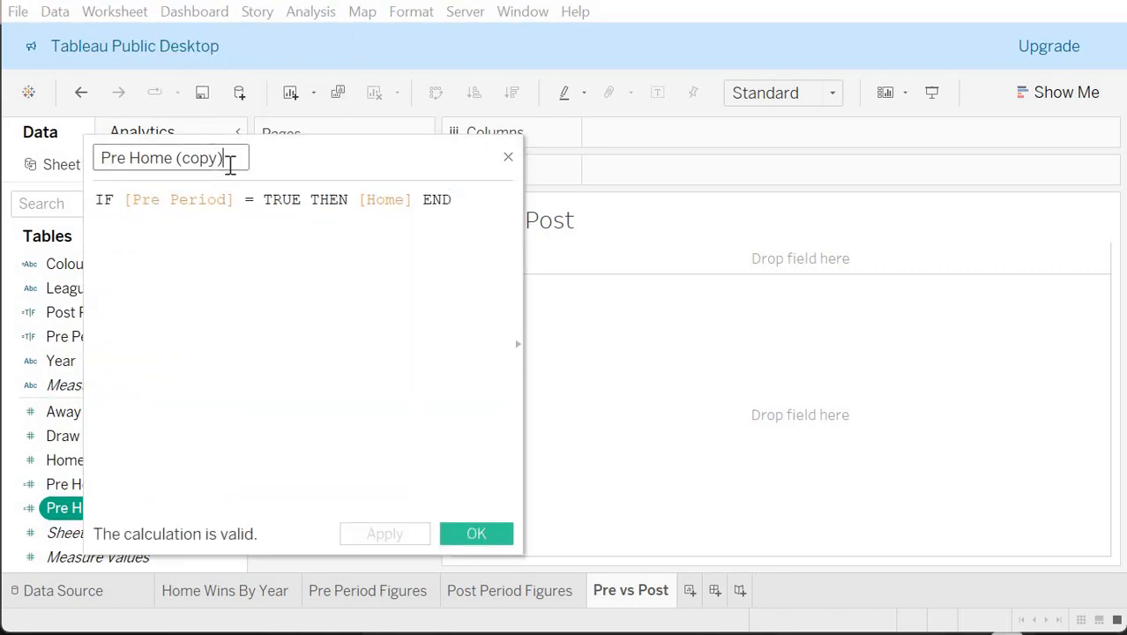
key(BackSpace)
key(BackSpace)
key(BackSpace)
key(BackSpace)
key(BackSpace)
key(BackSpace)
key(BackSpace)
key(BackSpace)
key(BackSpace)
key(BackSpace)
text(Draw)
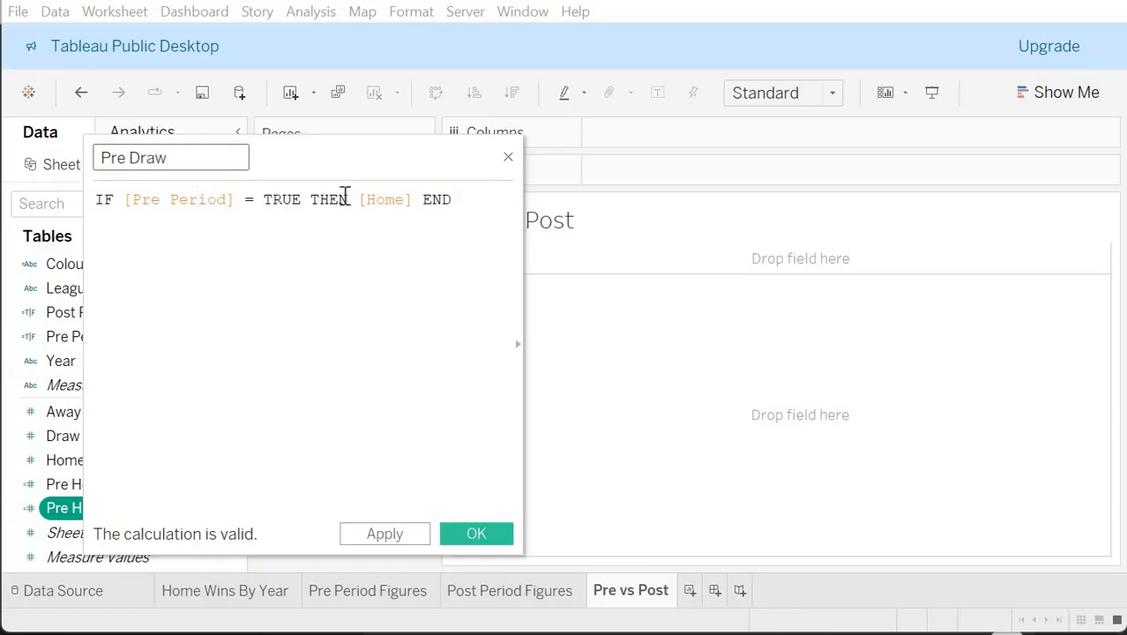
Step: Replace [Home] with [Draw] in the Pre Draw formula and save the field
double_click(405, 201)
text(H)
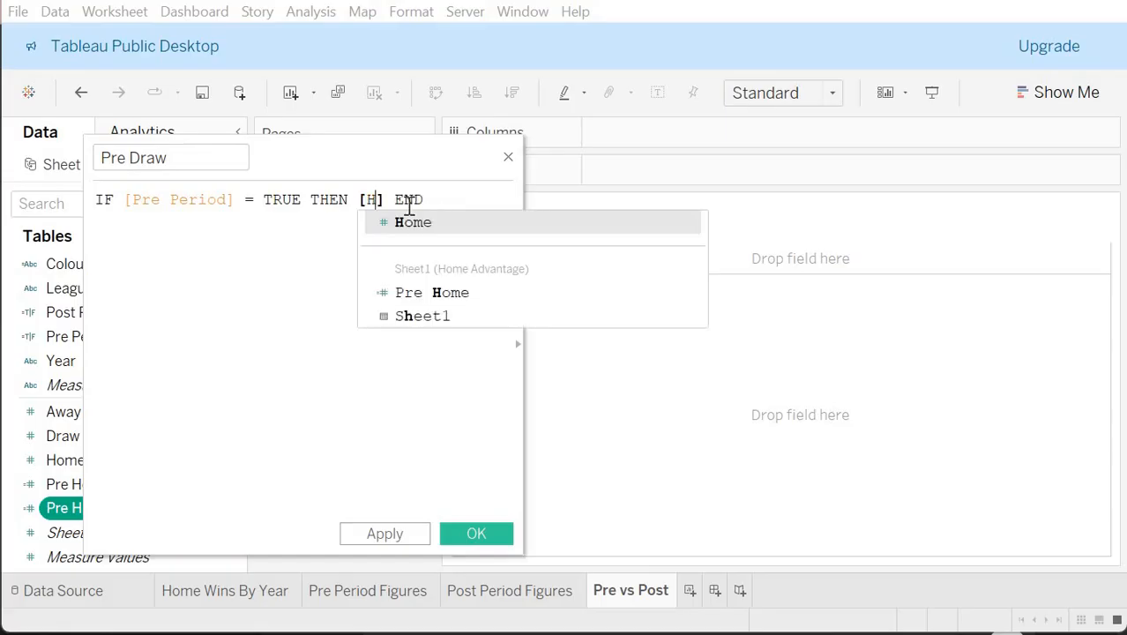
key(BackSpace)
text(Draw)
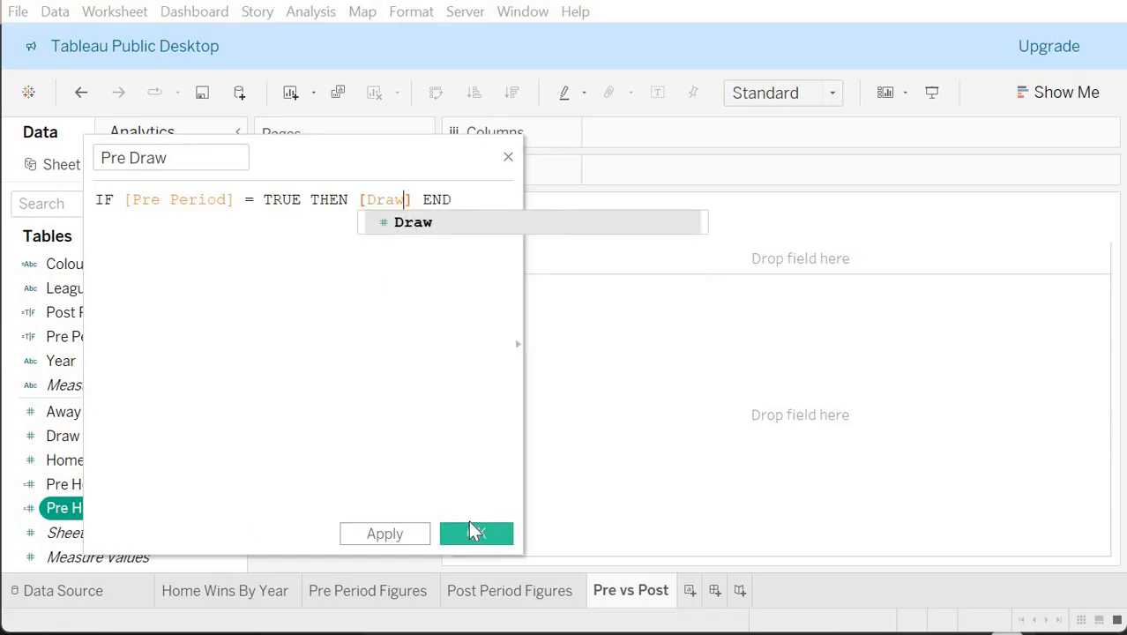
click(261, 517)
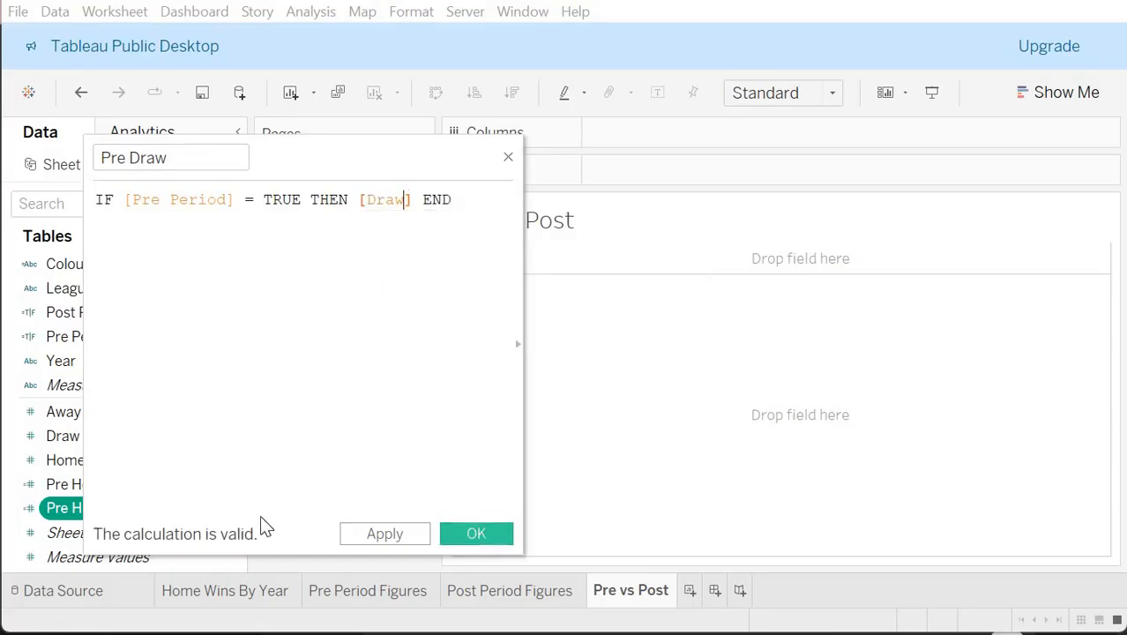
click(473, 535)
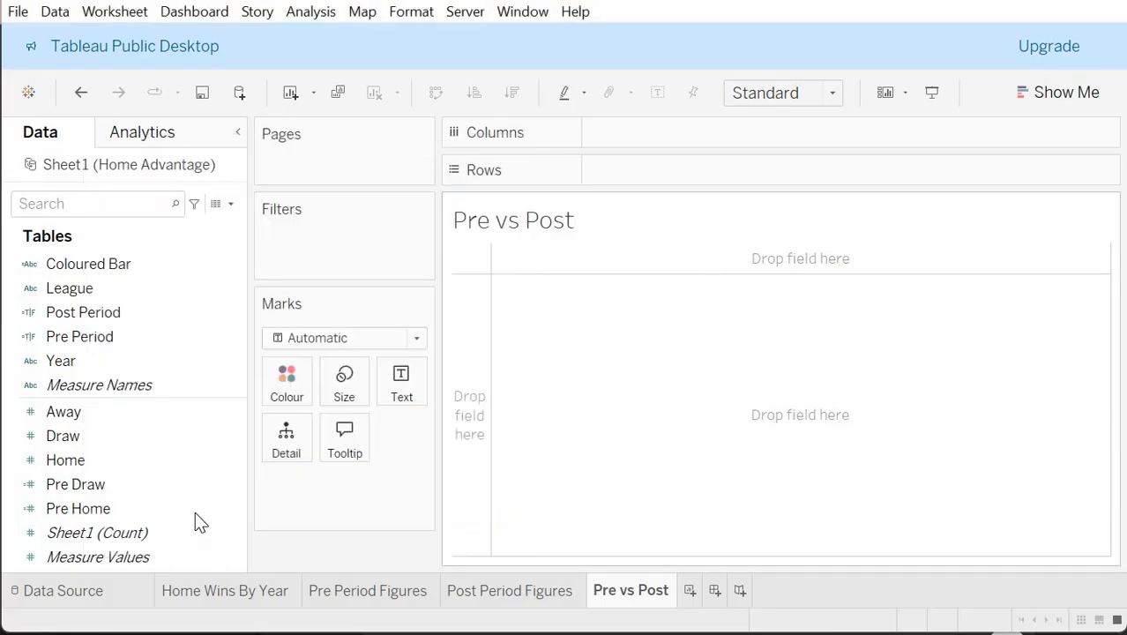
Step: Duplicate the Pre Draw calculated field and rename the copy Pre Away
right_click(150, 490)
click(247, 132)
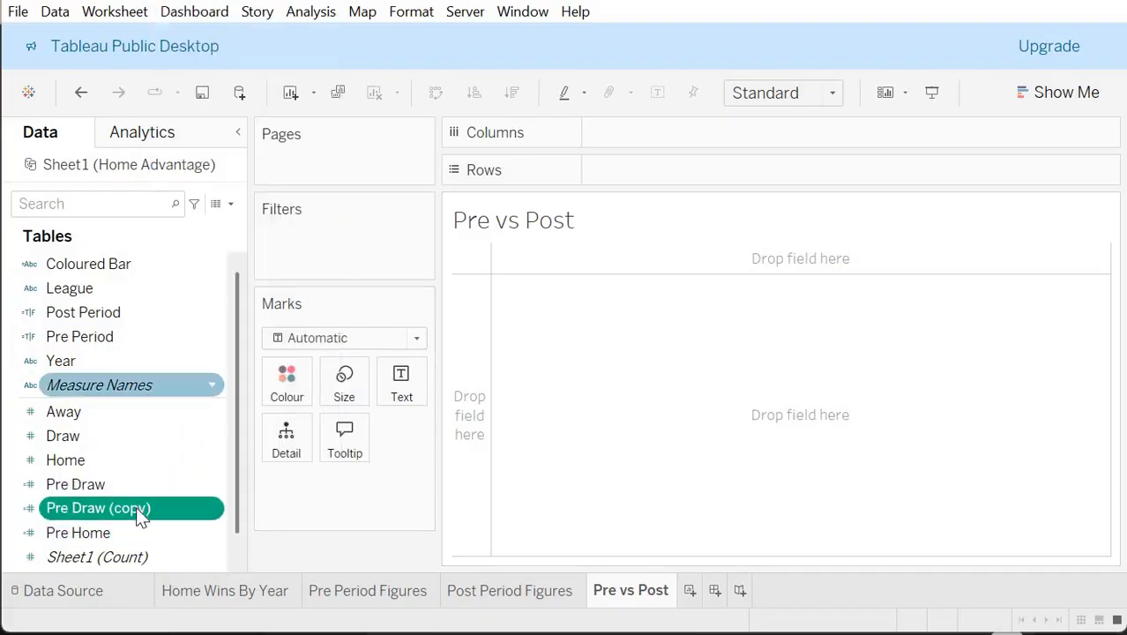
right_click(142, 518)
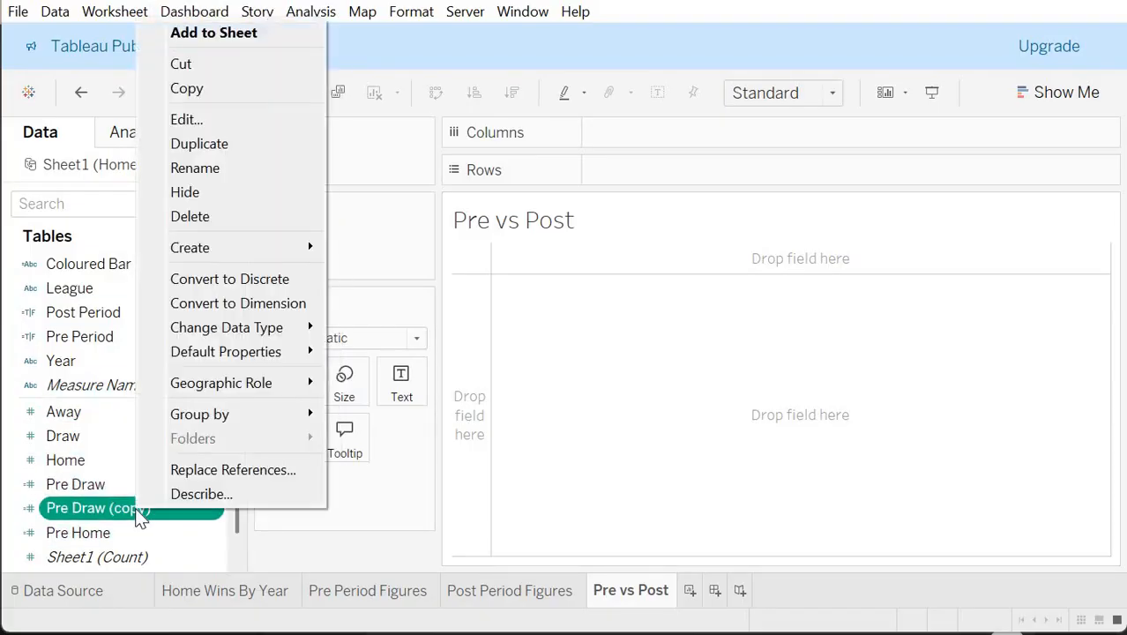
click(185, 121)
key(BackSpace)
key(BackSpace)
key(BackSpace)
key(BackSpace)
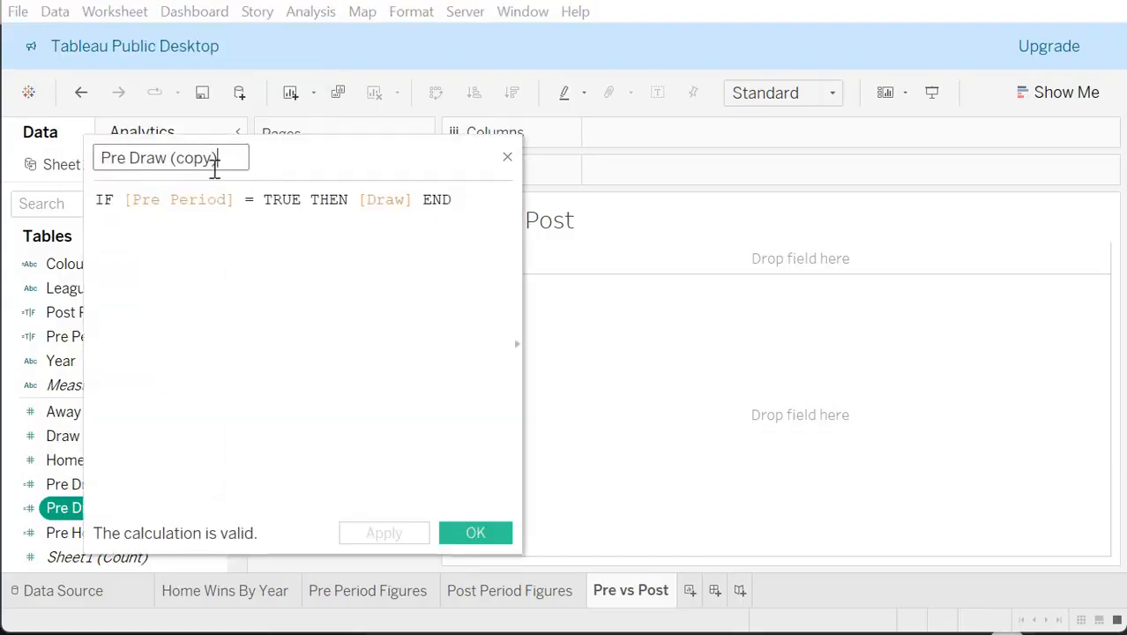
text(A)
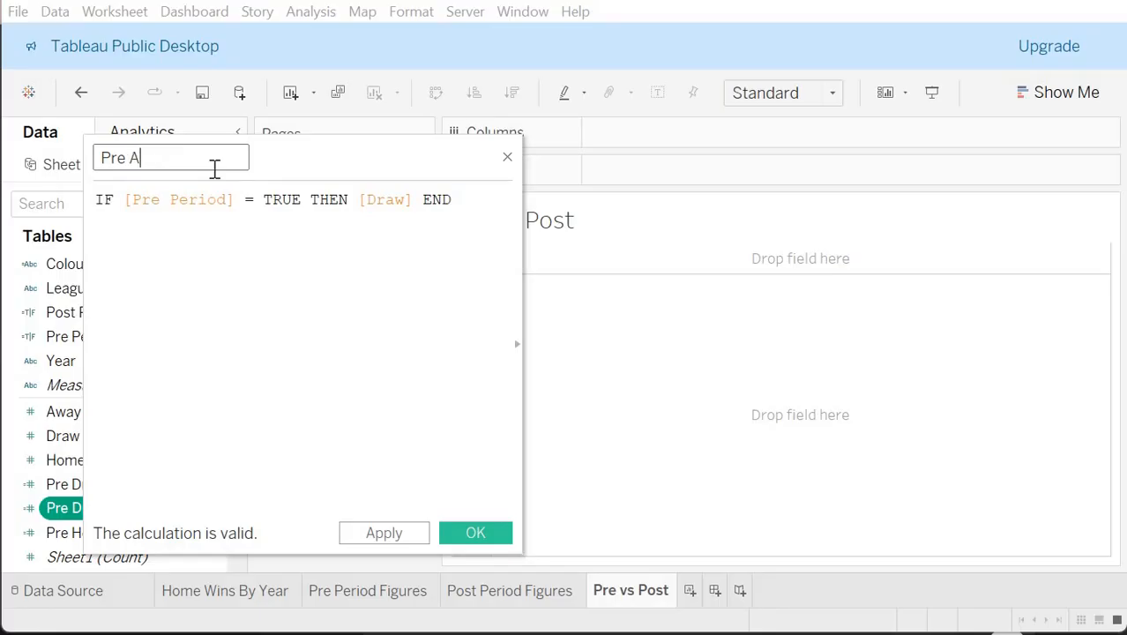
text(way)
Step: Replace [Draw] with [Away] in the Pre Away formula and save the field
click(402, 203)
key(BackSpace)
key(BackSpace)
key(BackSpace)
key(BackSpace)
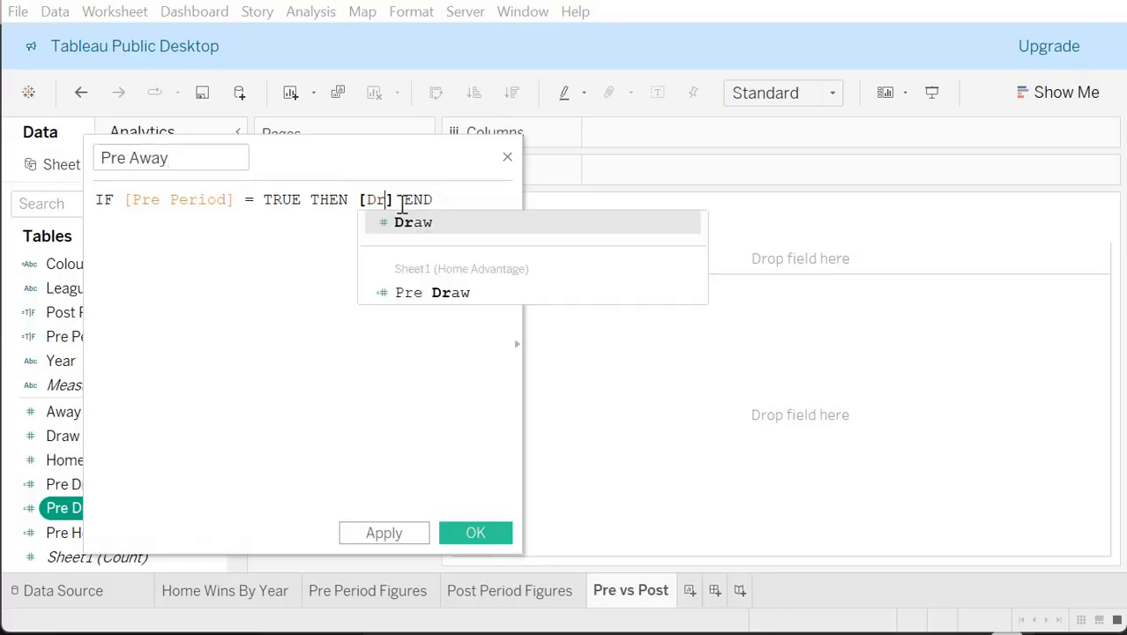
text(Away)
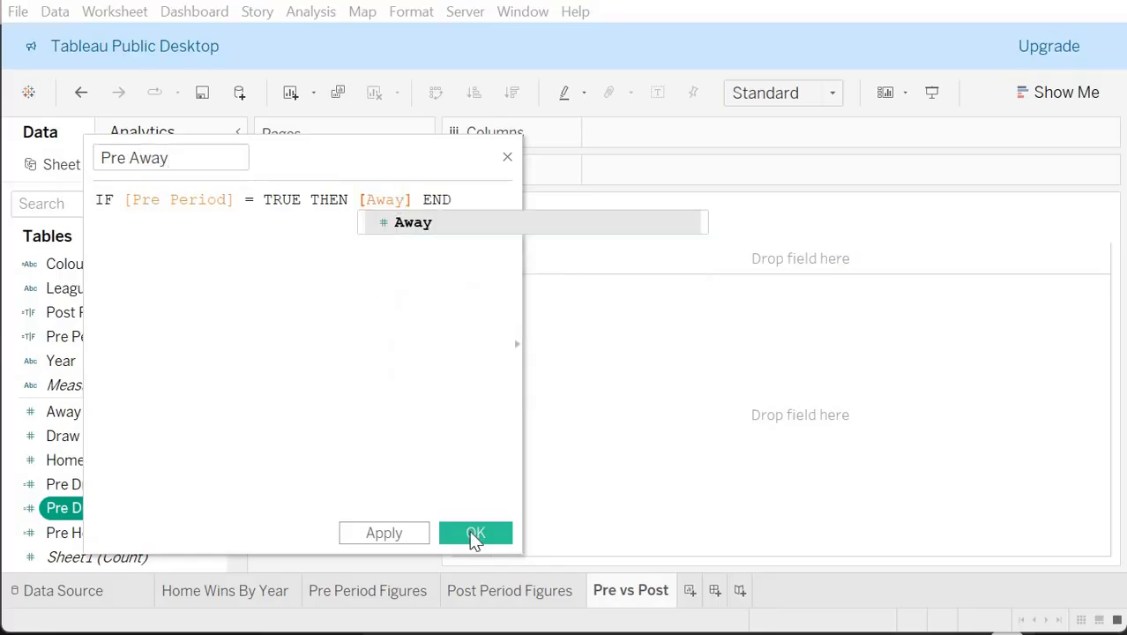
click(474, 534)
Step: Duplicate the Pre Home calculated field and rename the copy Post Home
click(173, 534)
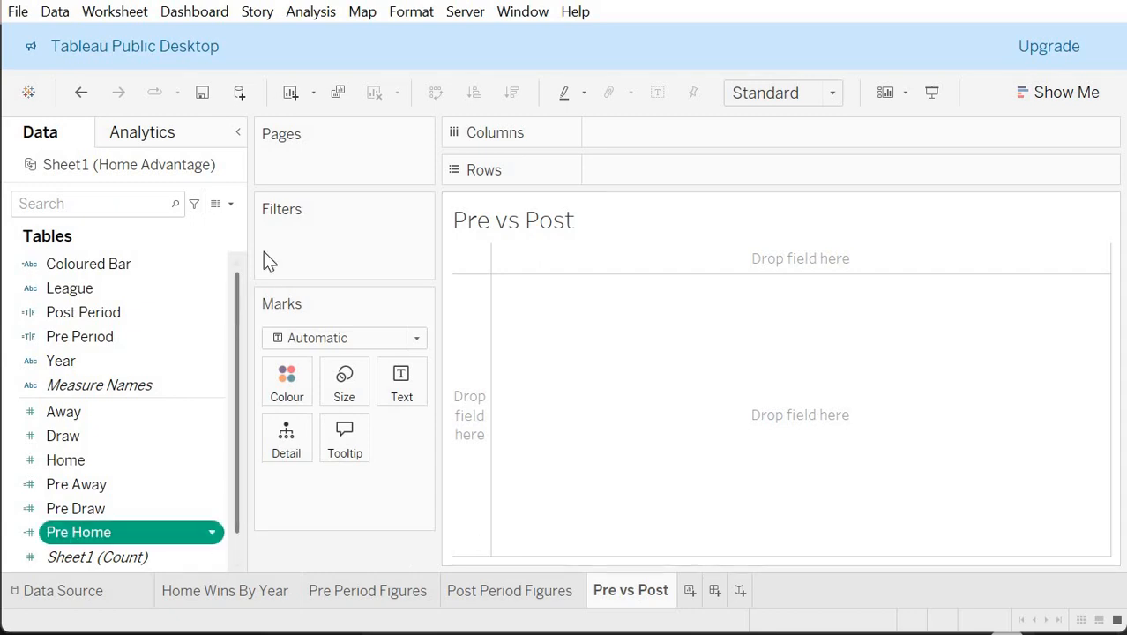
right_click(173, 533)
click(256, 171)
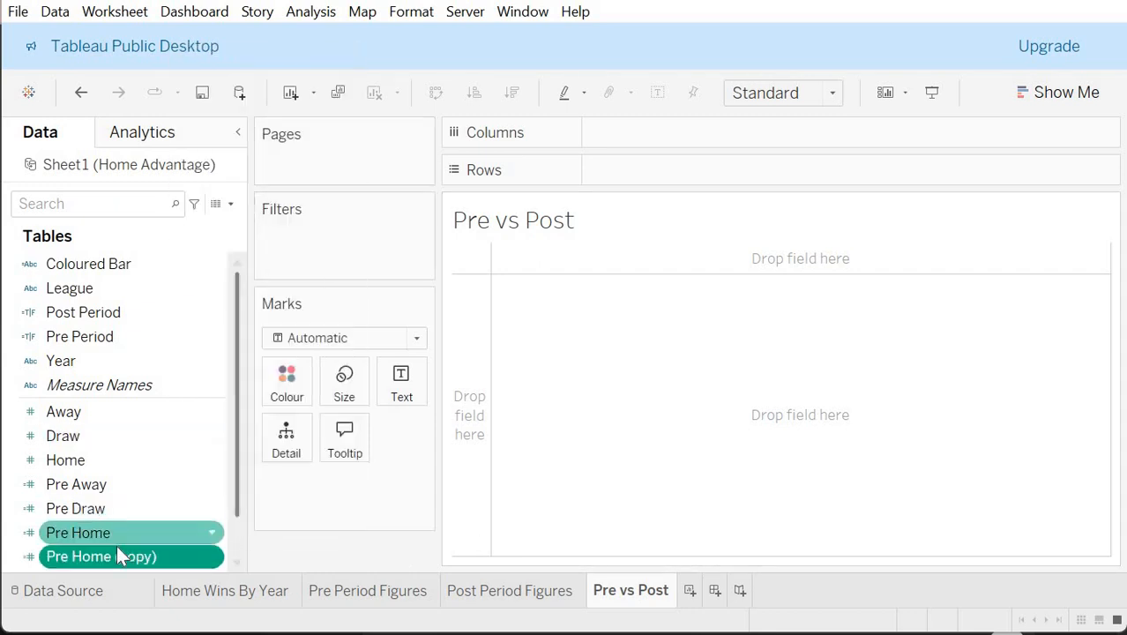
right_click(117, 550)
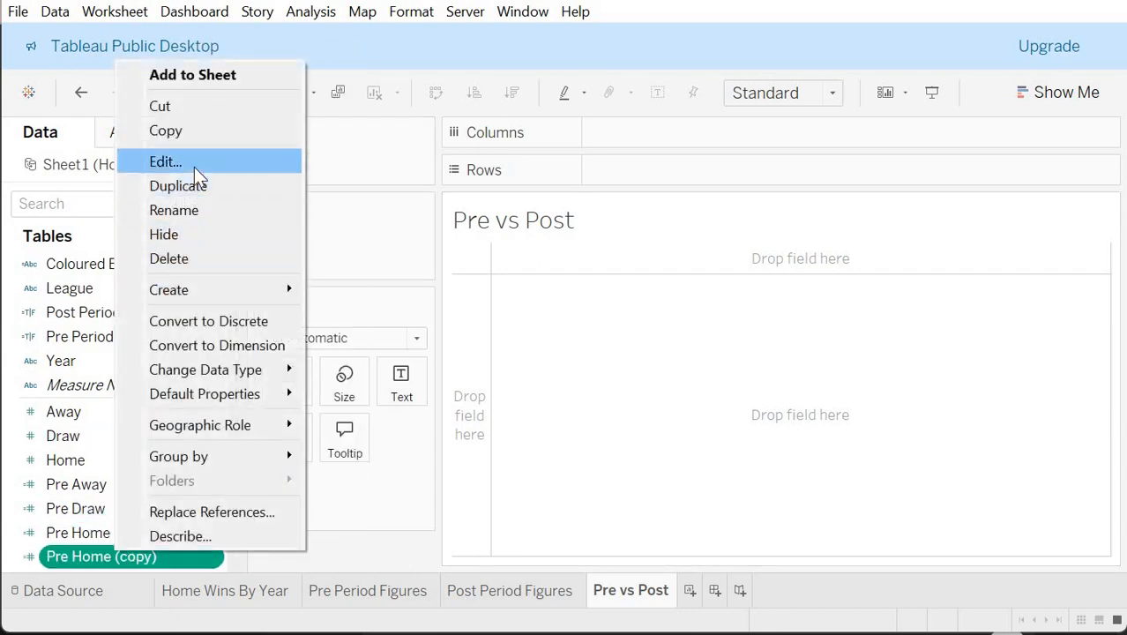
click(194, 167)
click(239, 159)
key(BackSpace)
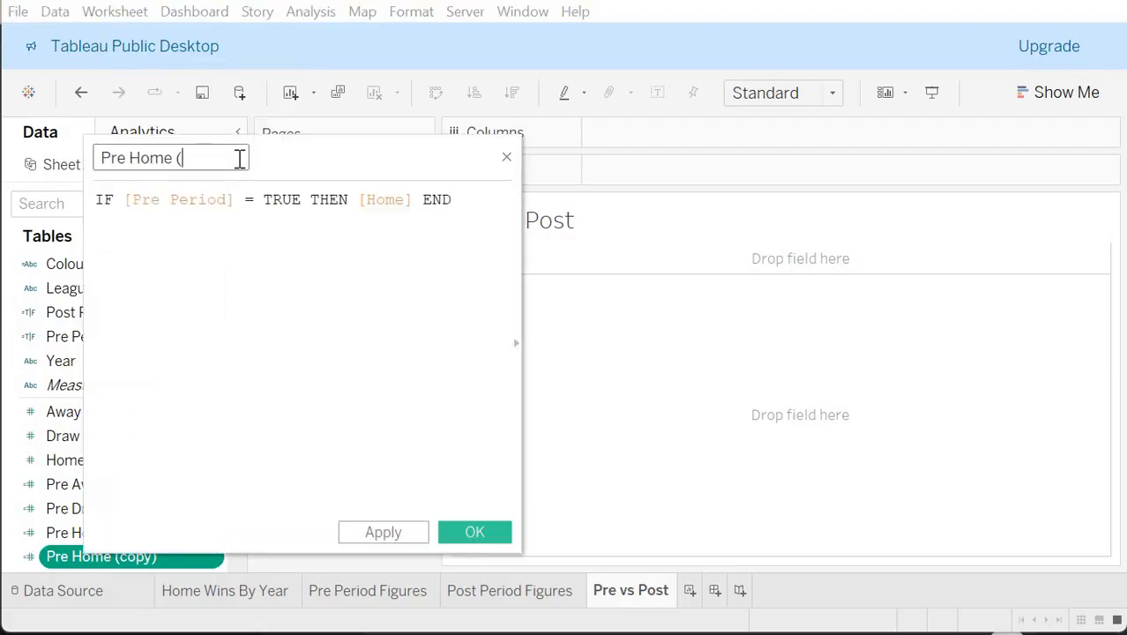
key(BackSpace)
key(BackSpace)
key(BackSpace)
key(BackSpace)
key(BackSpace)
key(BackSpace)
key(BackSpace)
text(Post Home)
Step: Change [Pre Period] to [Post Period] in the Post Home formula and save the field
click(161, 202)
key(BackSpace)
key(BackSpace)
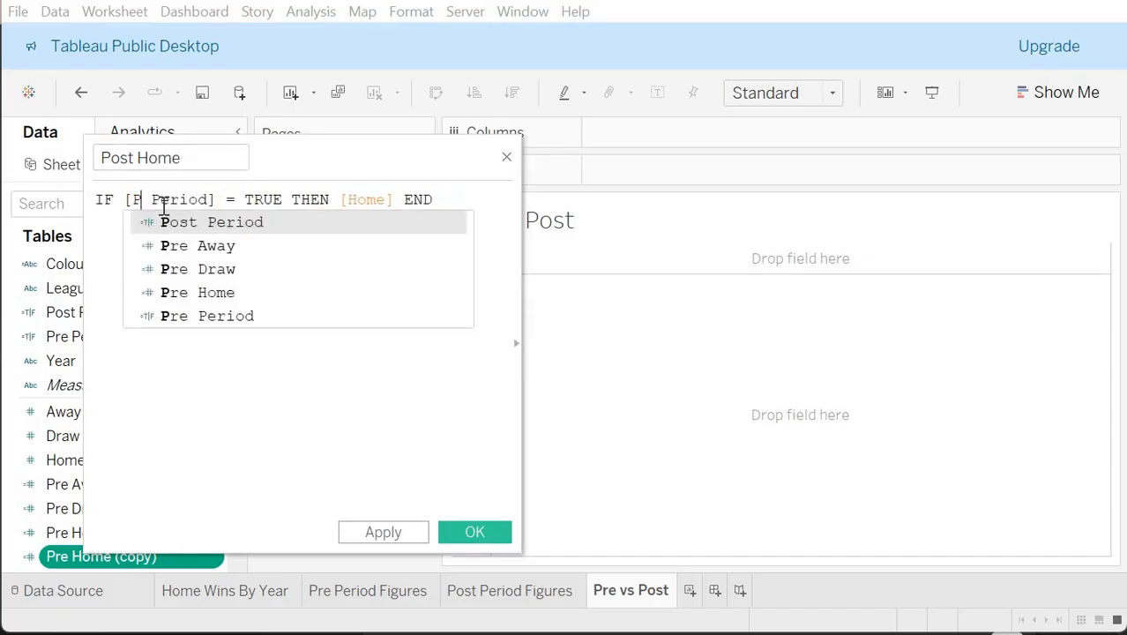
text(ost)
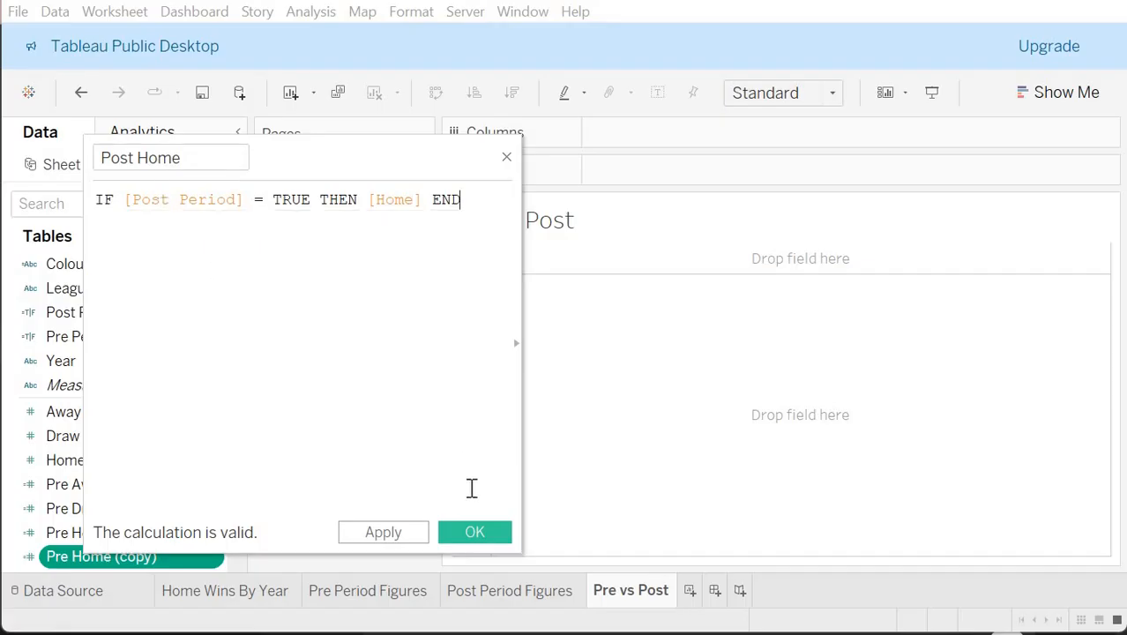
click(474, 533)
Step: Duplicate the Post Home calculated field and rename the copy Post Draw
scroll(179, 470, down, 2)
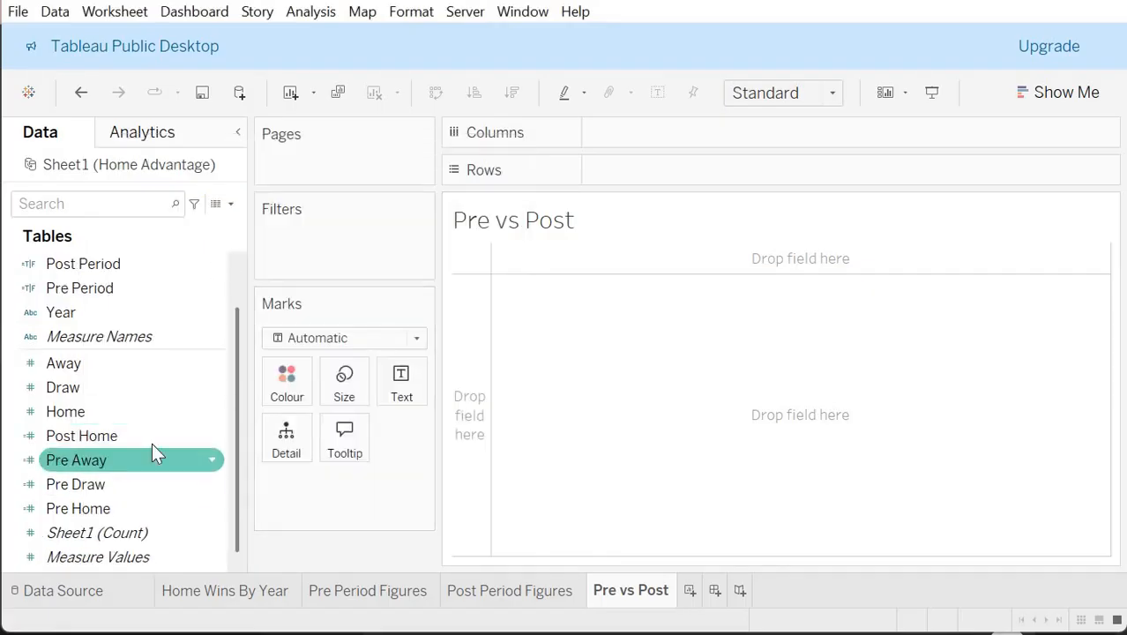
right_click(152, 441)
click(231, 81)
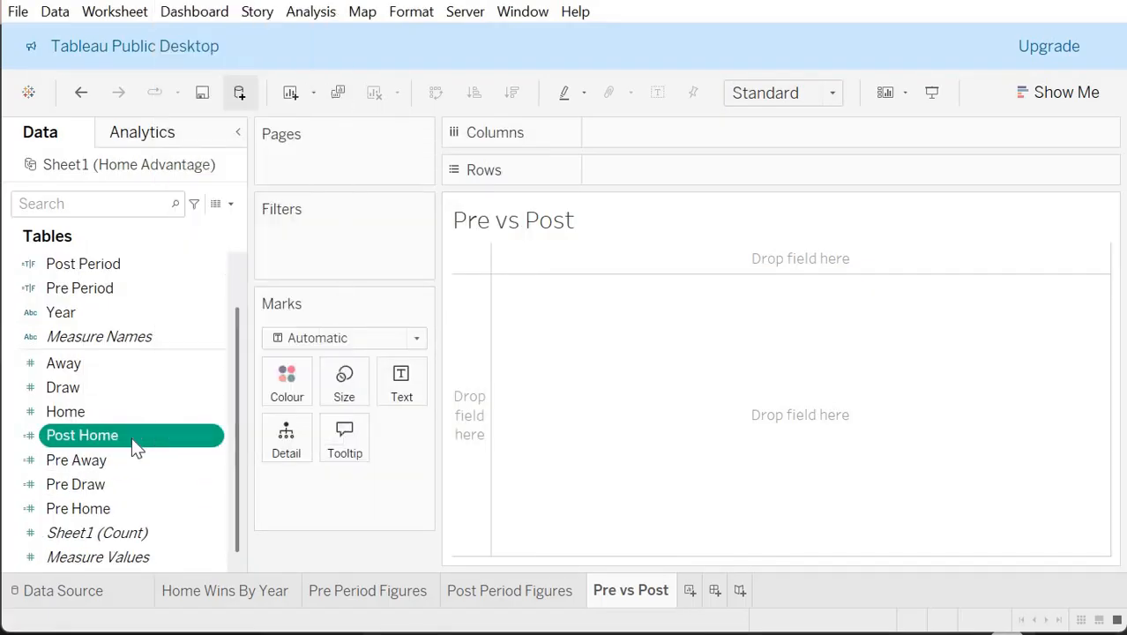
right_click(129, 459)
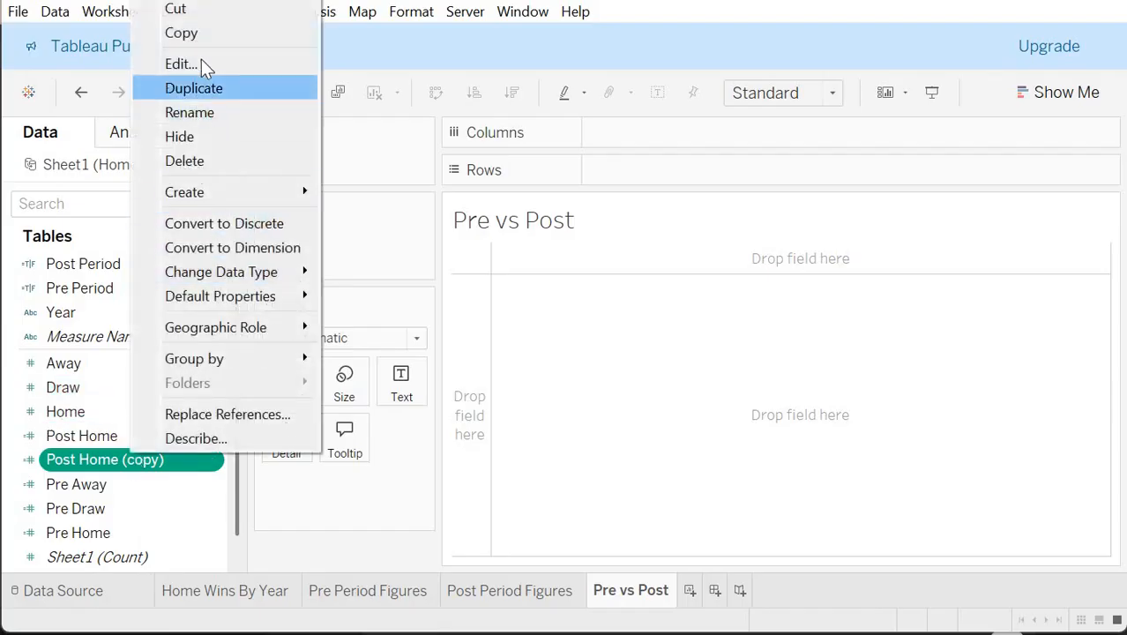
click(196, 63)
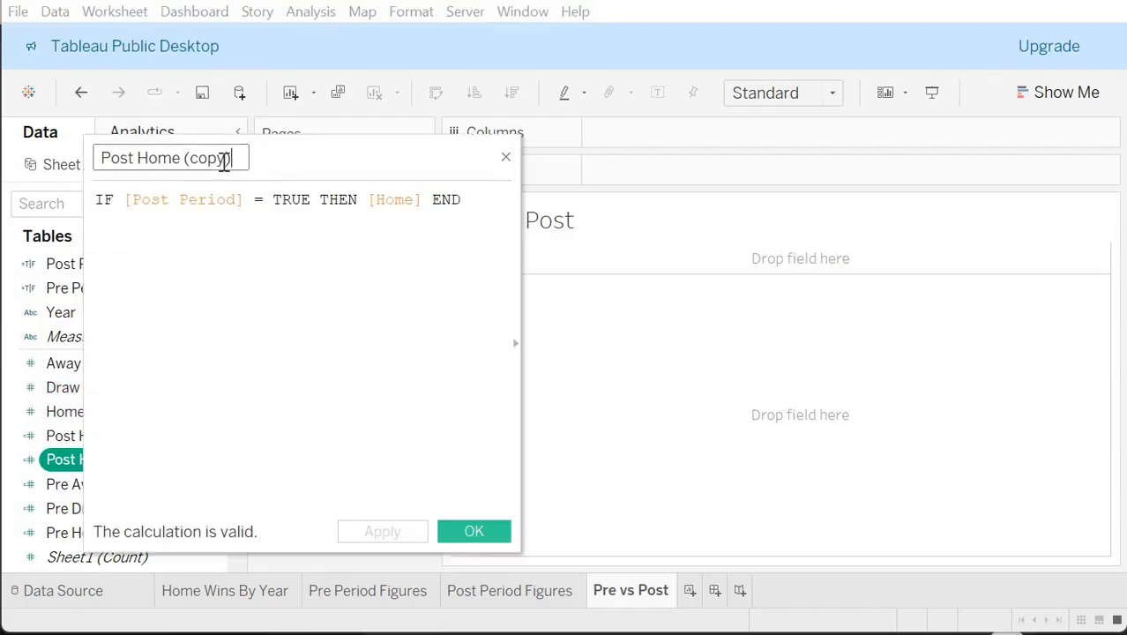
key(BackSpace)
key(BackSpace)
key(BackSpace)
key(BackSpace)
key(BackSpace)
key(BackSpace)
key(BackSpace)
key(BackSpace)
key(BackSpace)
key(BackSpace)
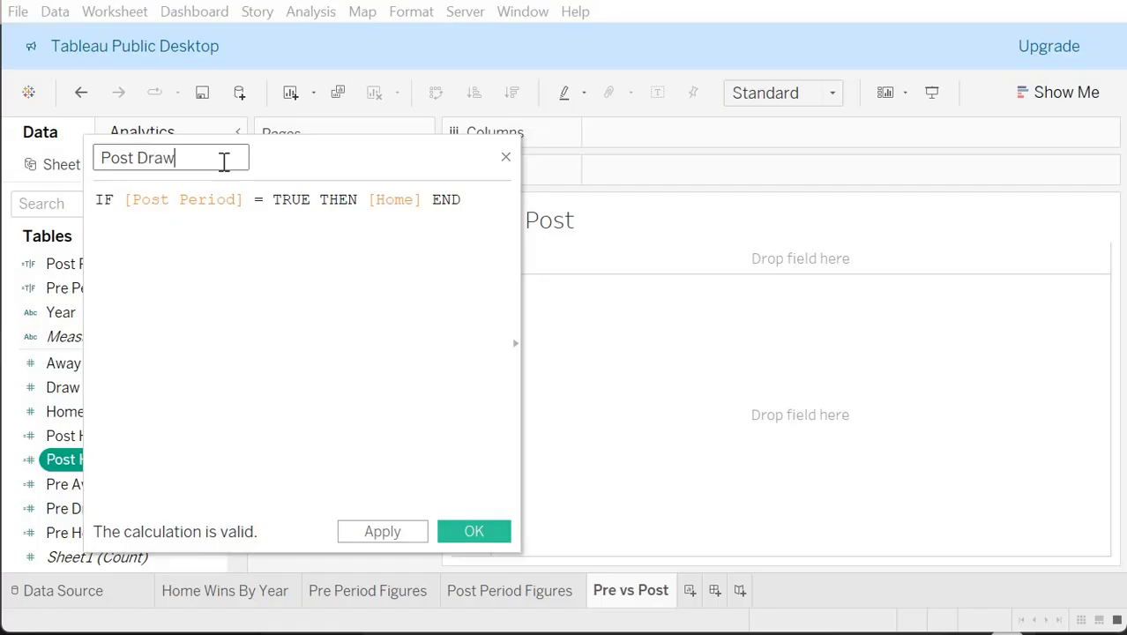
text(Draw)
Step: Replace [Home] with [Draw] in the Post Draw formula and save the field
click(417, 197)
key(BackSpace)
key(BackSpace)
key(BackSpace)
key(BackSpace)
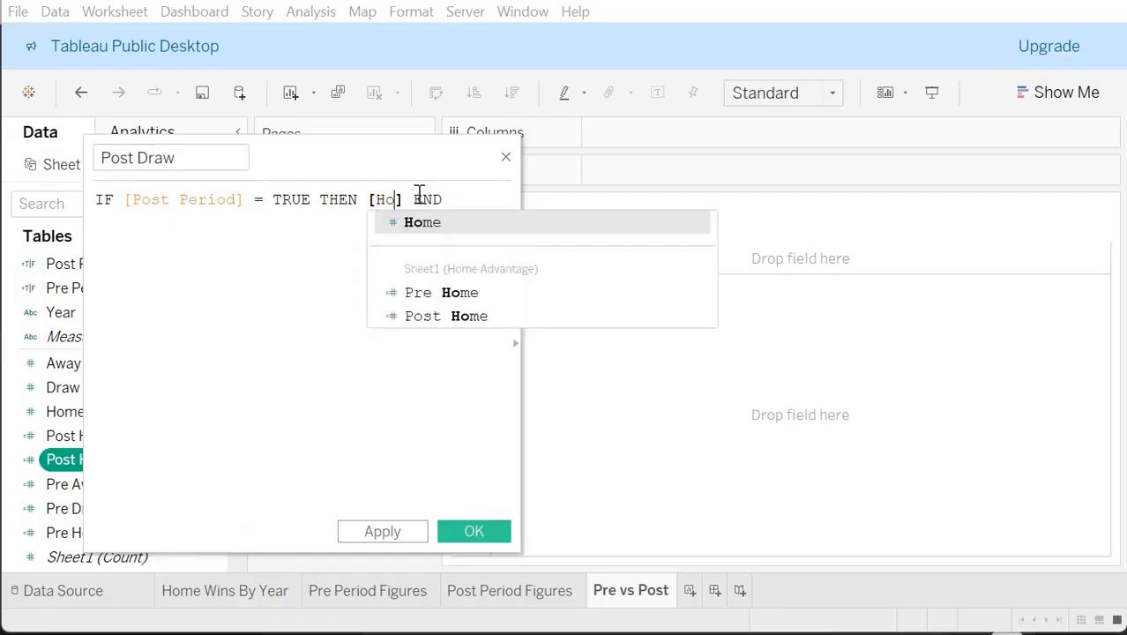
text(Draw)
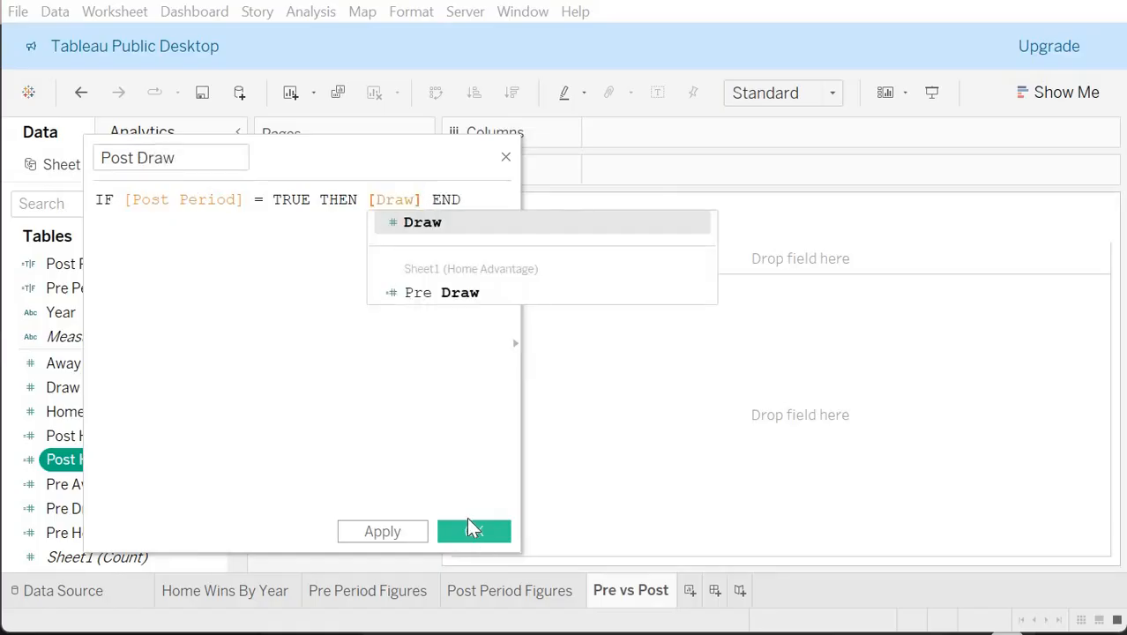
click(474, 533)
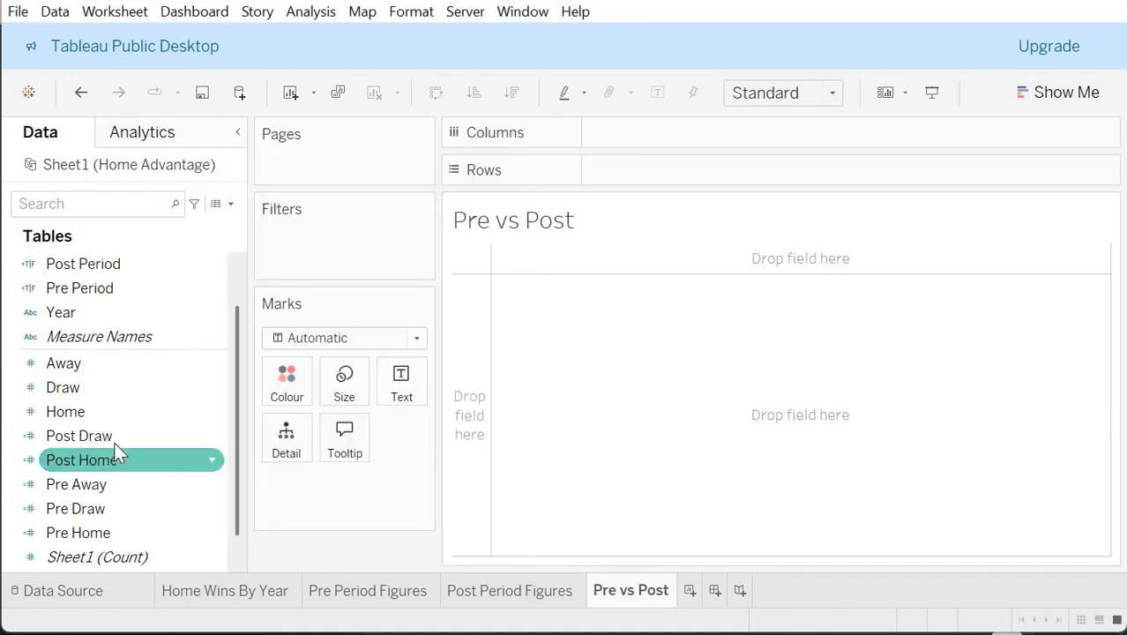
Step: Duplicate the Post Draw calculated field and rename the copy Post Away
click(115, 438)
right_click(115, 439)
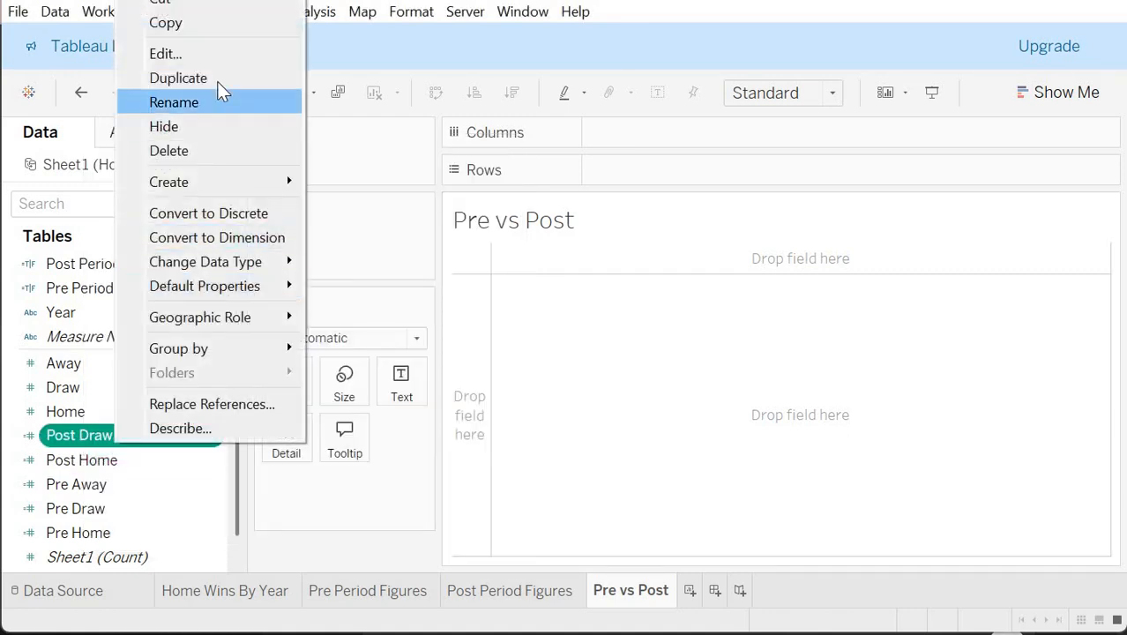
click(219, 79)
right_click(143, 456)
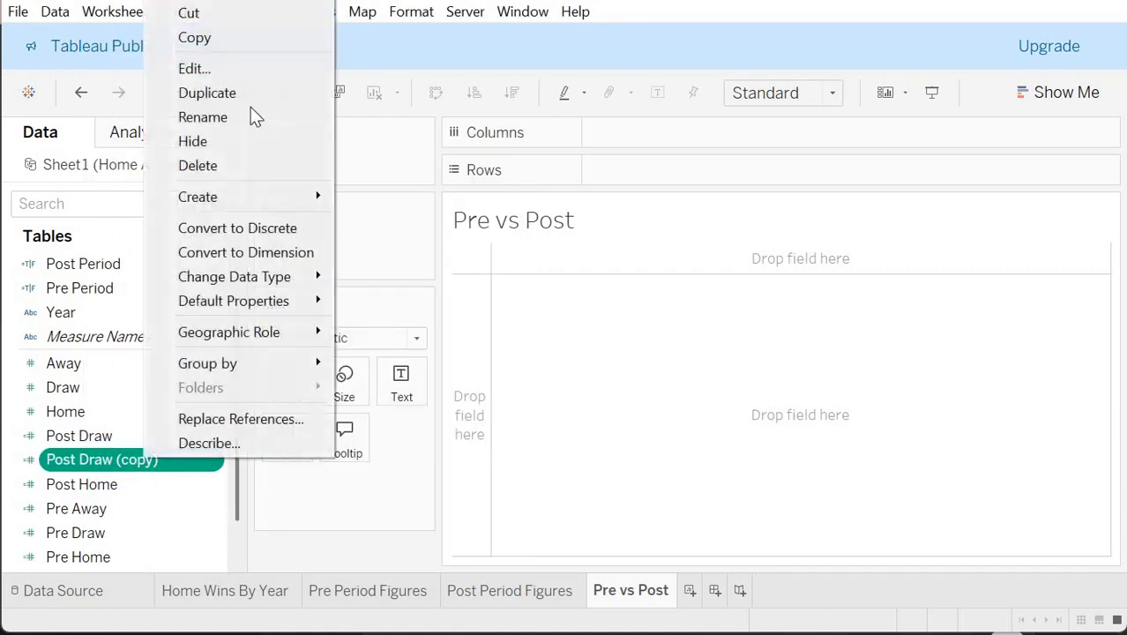
click(247, 68)
click(238, 157)
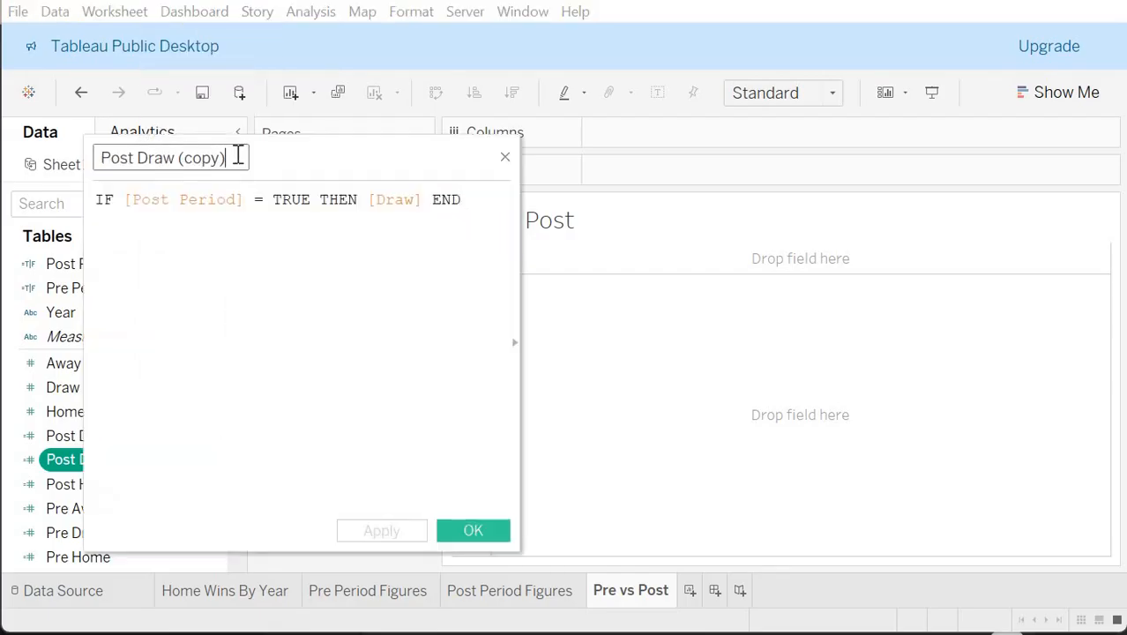
key(BackSpace)
key(BackSpace)
key(BackSpace)
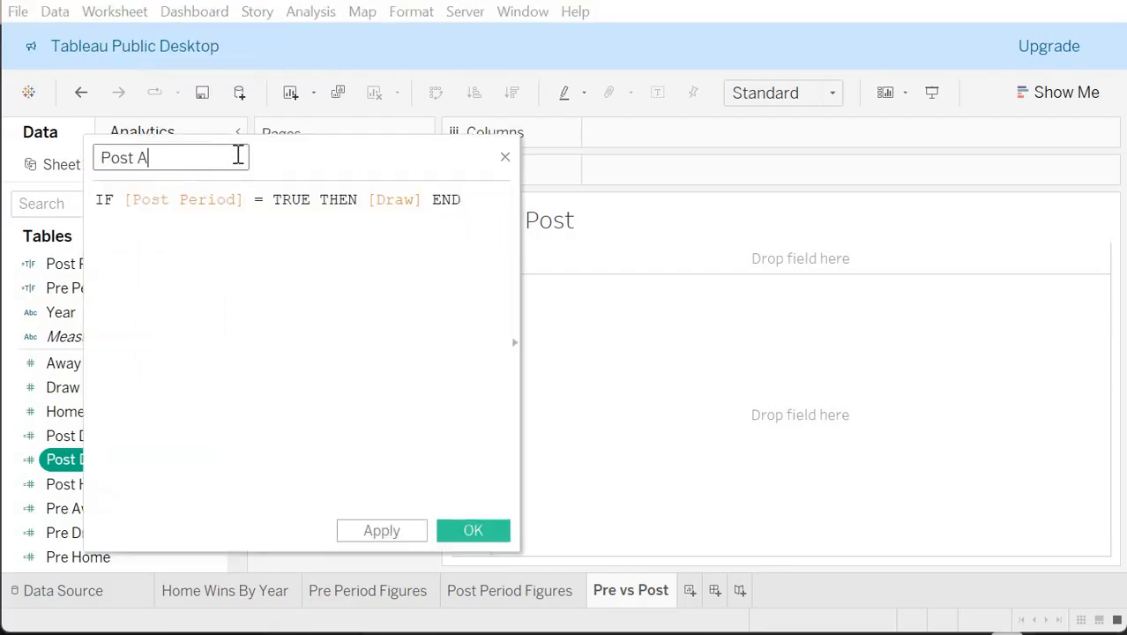
text(Away)
Step: Replace [Draw] with [Away] in the Post Away formula and save the field
click(411, 200)
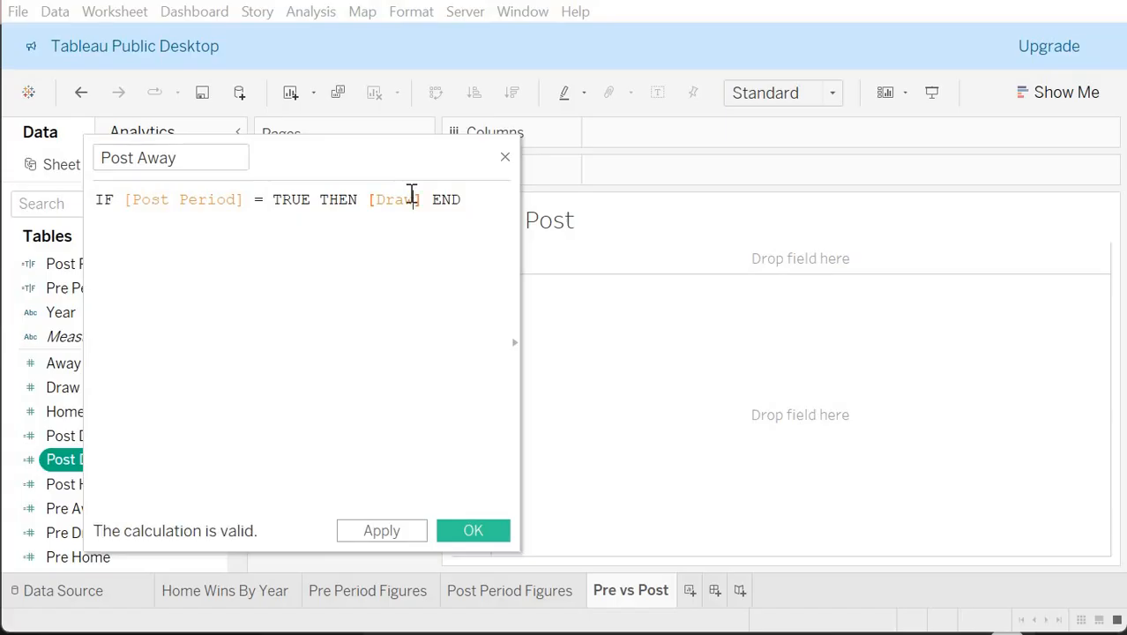
key(BackSpace)
key(BackSpace)
key(BackSpace)
key(BackSpace)
text(Away)
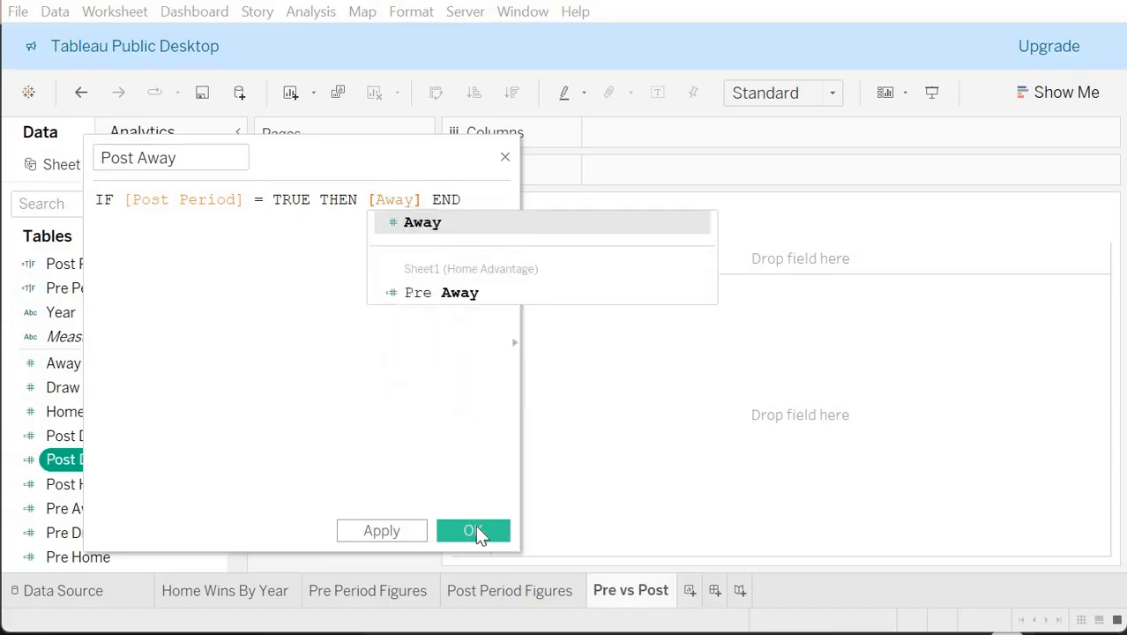
click(476, 533)
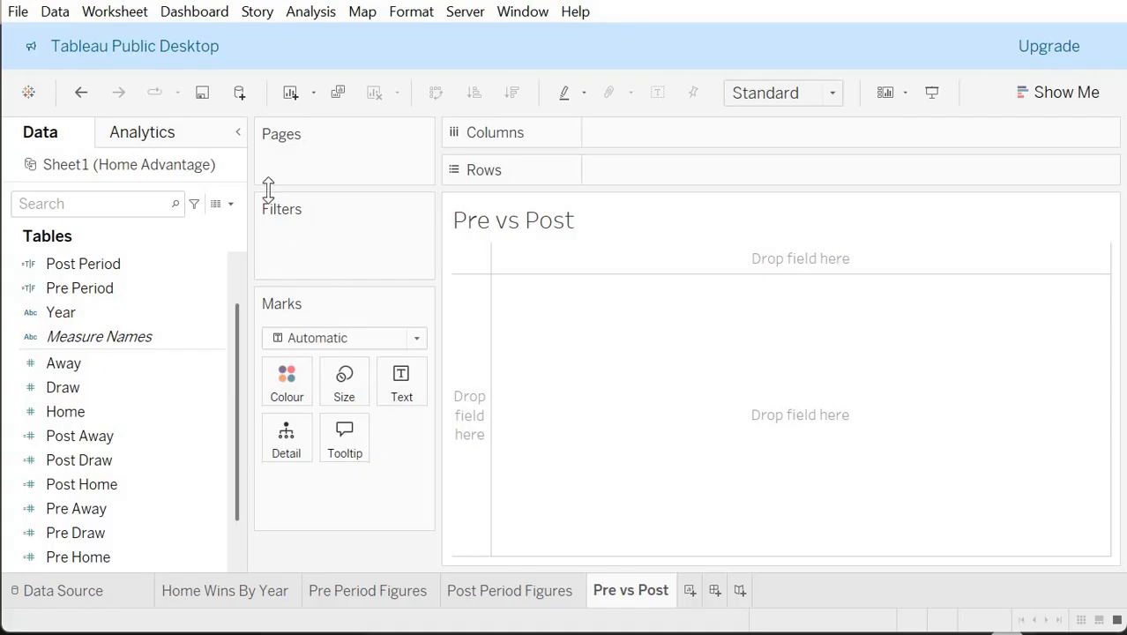
Step: Create a new calculated field named Pre vs Post Home
click(230, 204)
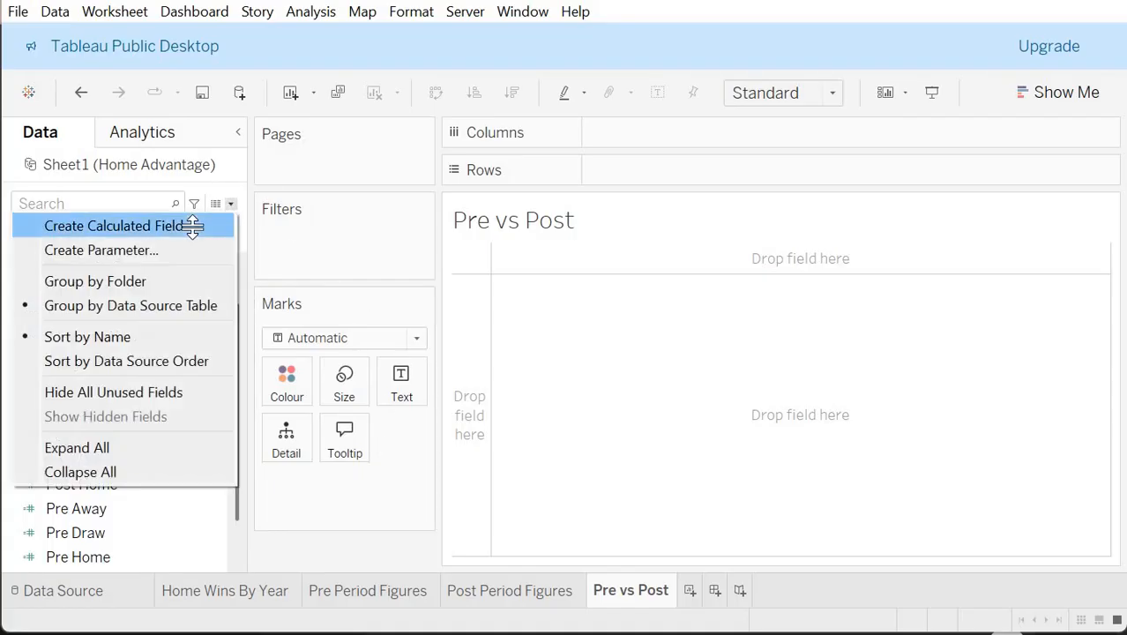
click(192, 227)
text(P)
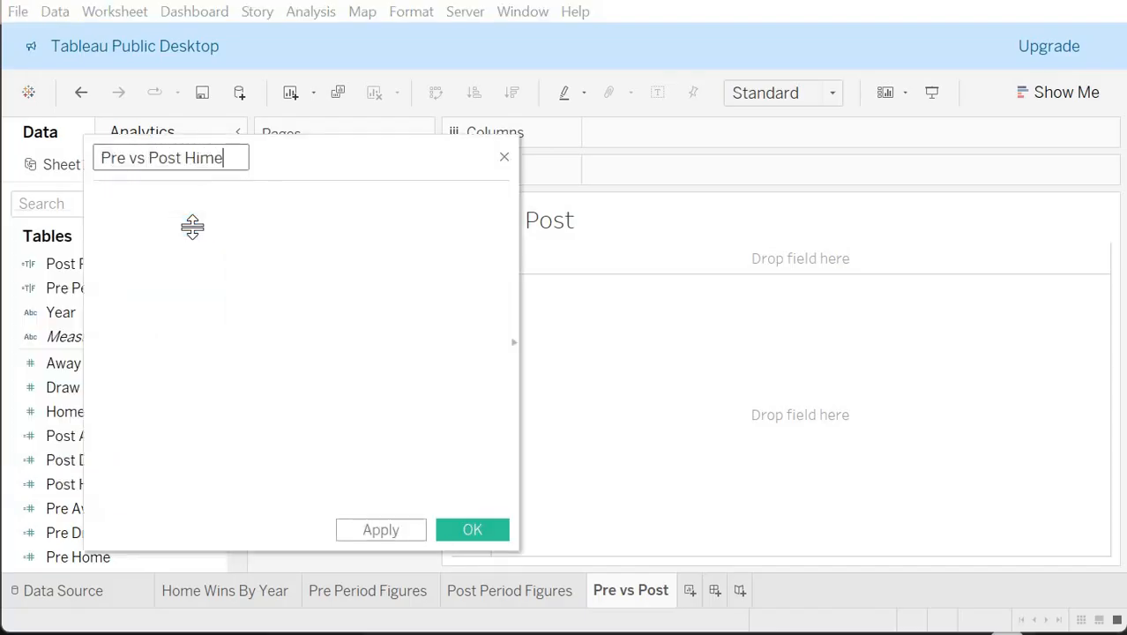
text(re vs Post Home)
click(192, 227)
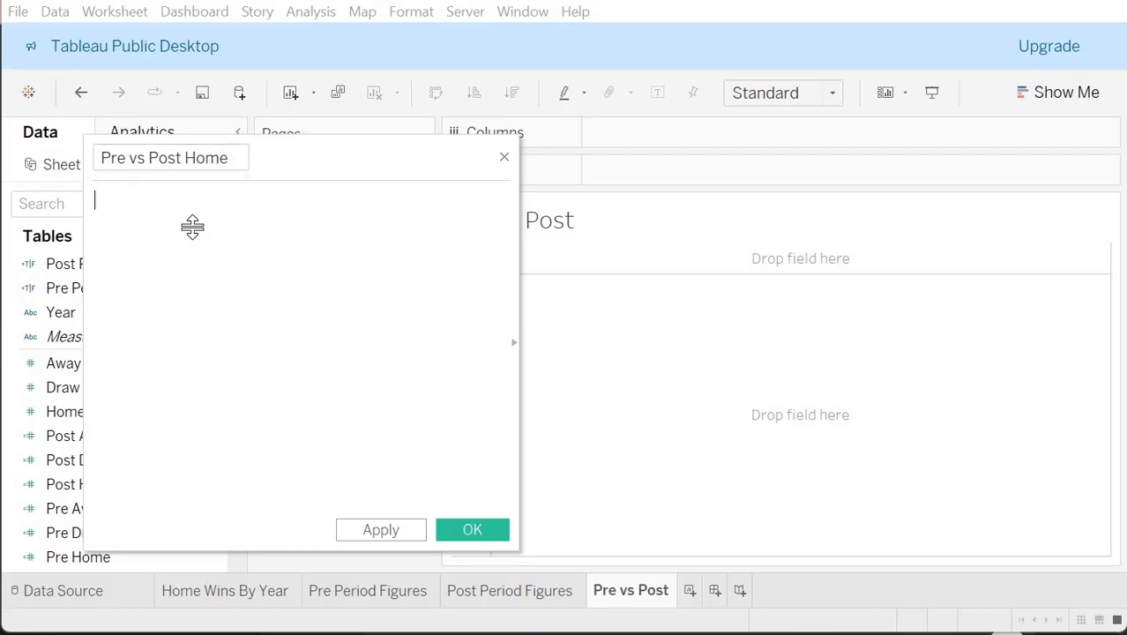
text(pre)
key(Down)
key(Down)
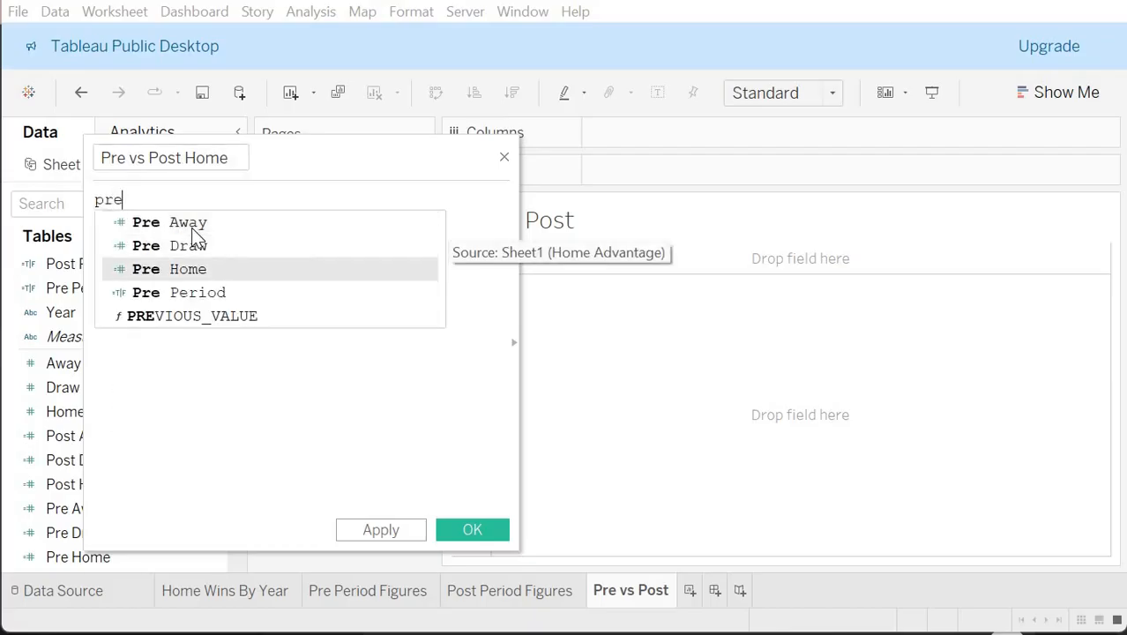
key(Return)
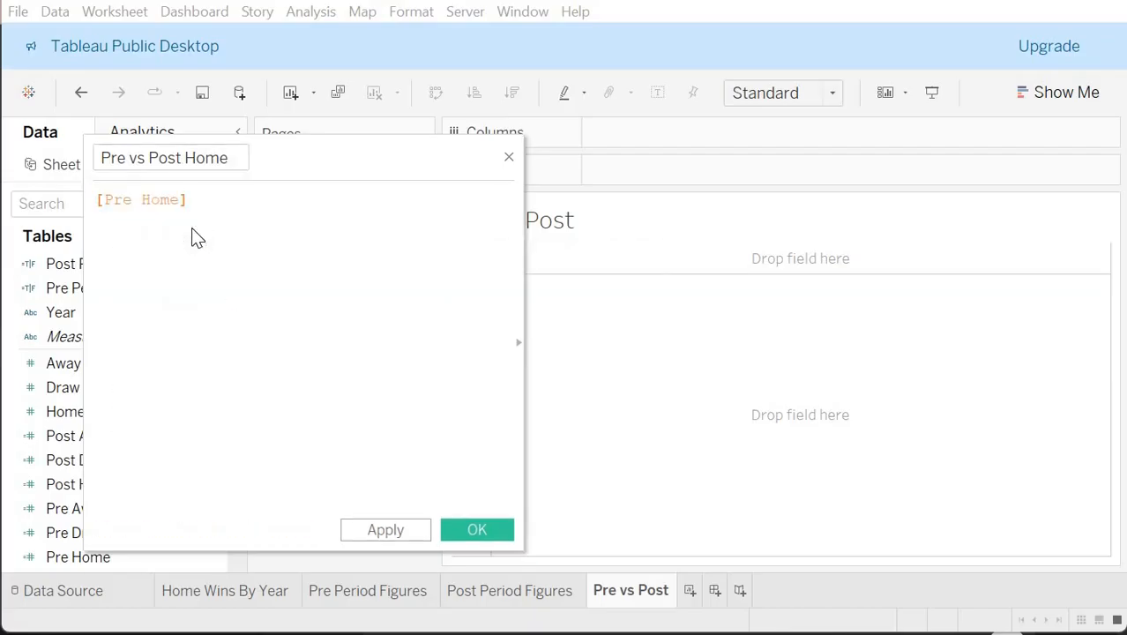
key(BackSpace)
key(BackSpace)
key(BackSpace)
key(BackSpace)
key(BackSpace)
key(BackSpace)
key(BackSpace)
key(BackSpace)
key(BackSpace)
key(BackSpace)
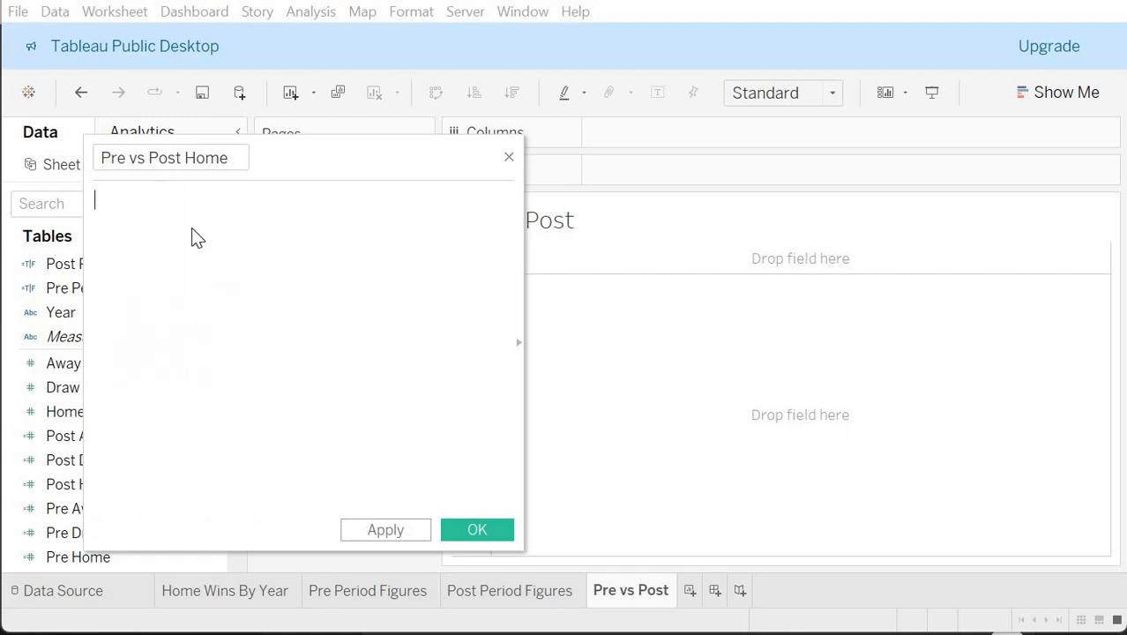
Step: Enter the Pre vs Post Home formula [Post Home]-[Pre Home] and save the field
text(post h)
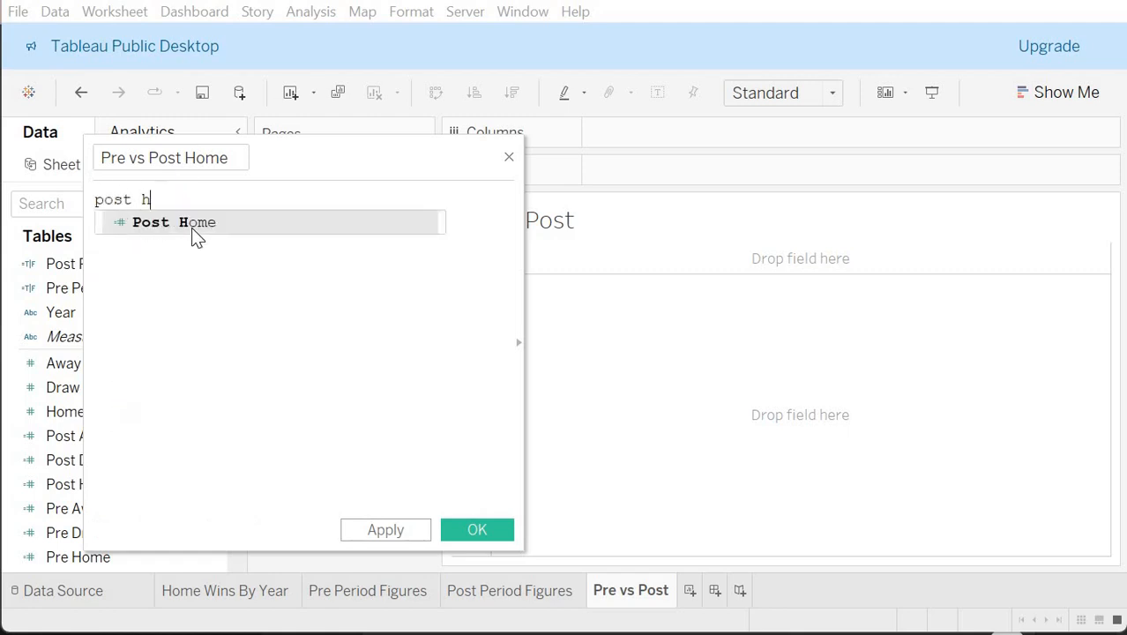
key(Return)
text(-)
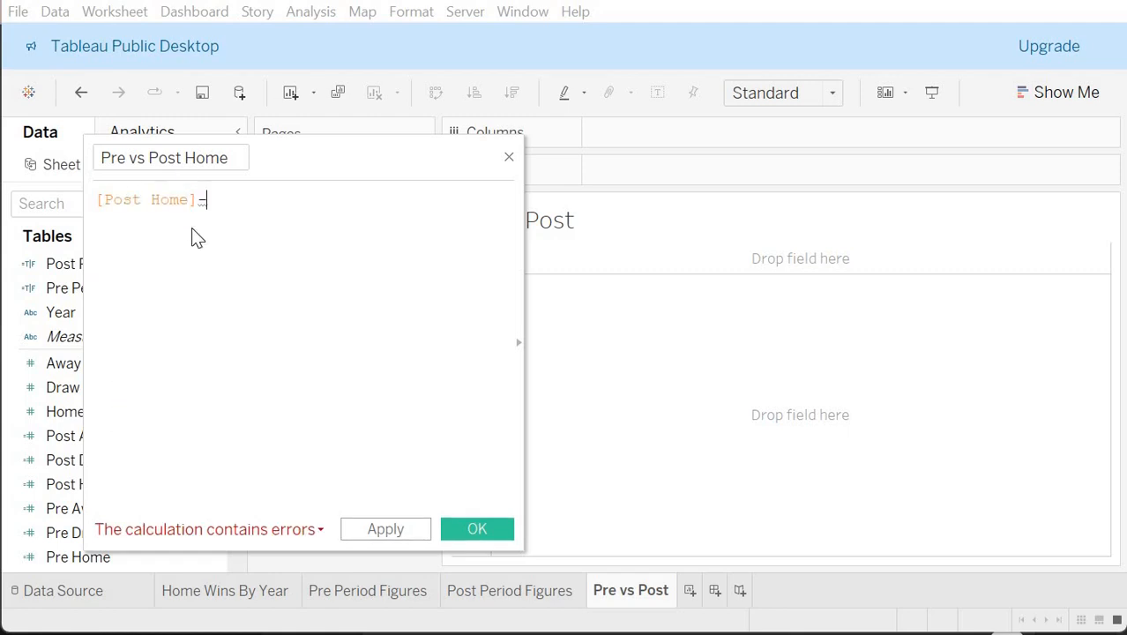
text(pre h)
key(Return)
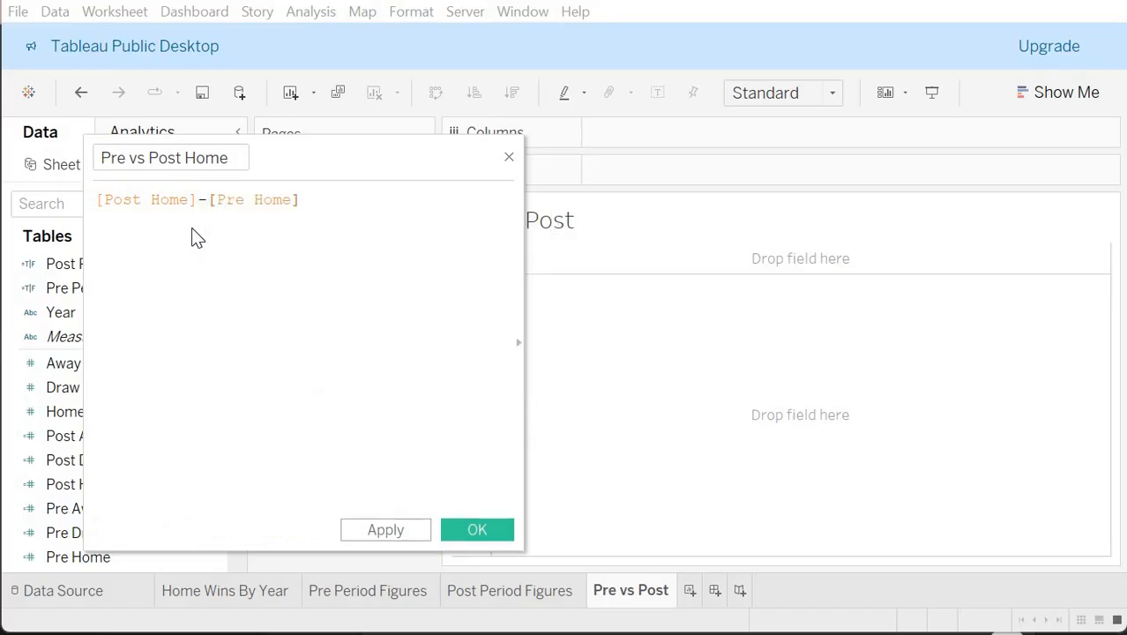
click(481, 530)
Step: Duplicate the Pre vs Post Home calculated field and rename the copy Pre vs Post Draw
right_click(125, 558)
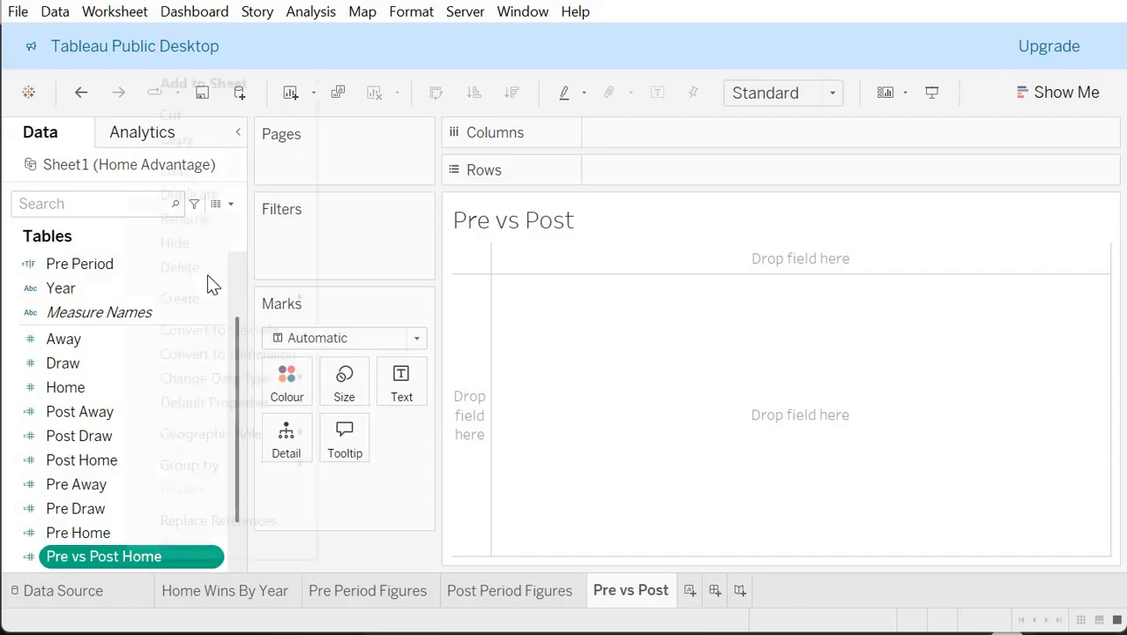
click(214, 196)
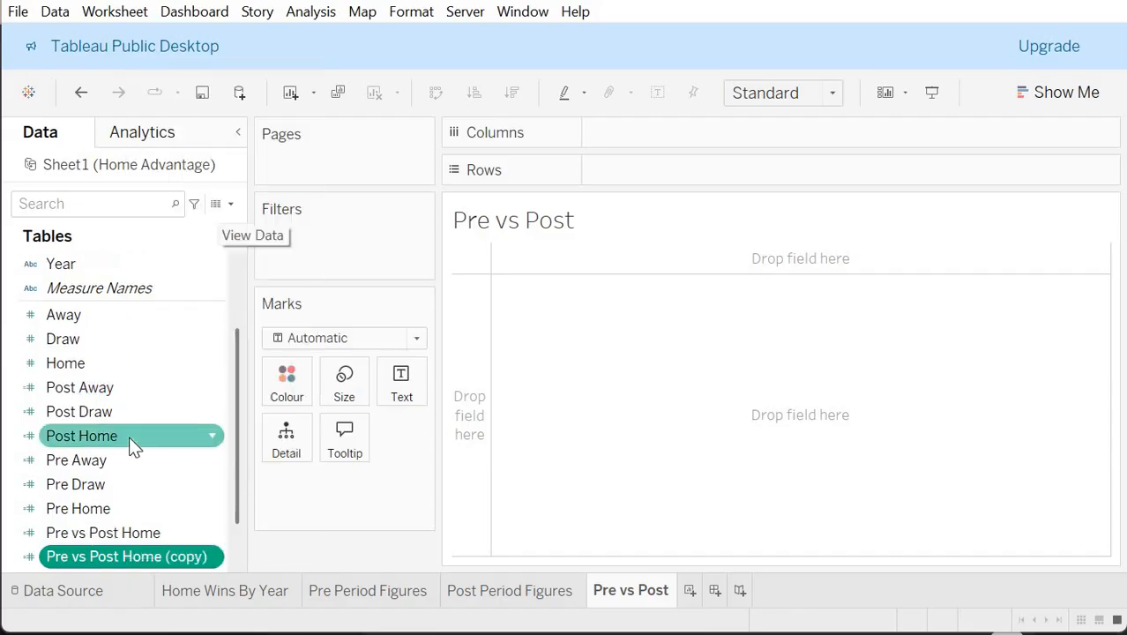
scroll(131, 446, down, 1)
right_click(111, 516)
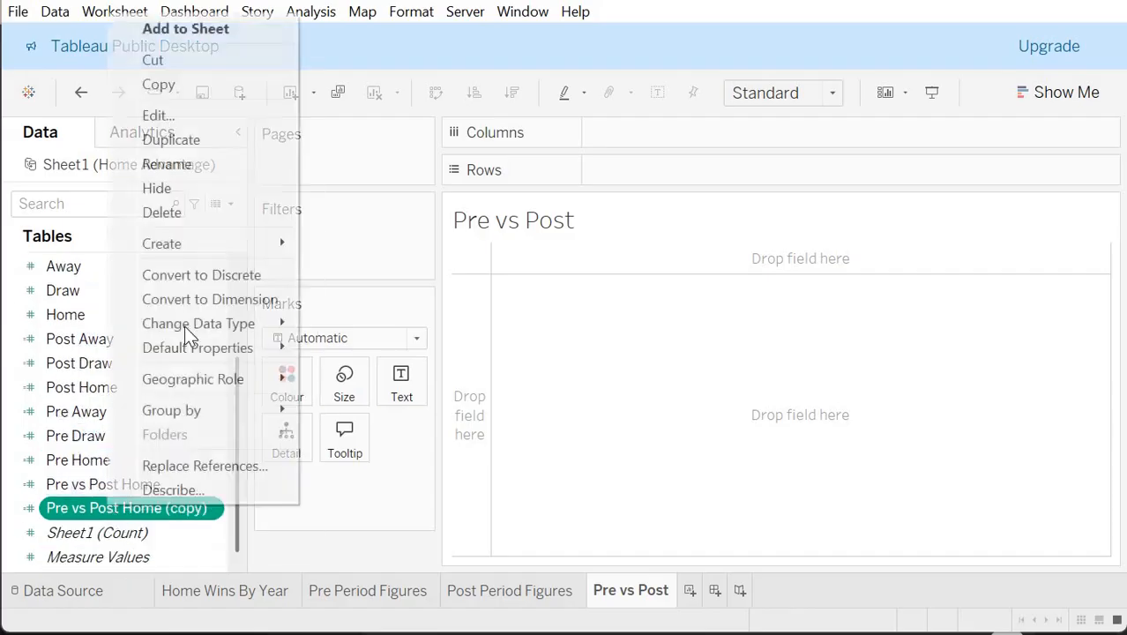
click(158, 116)
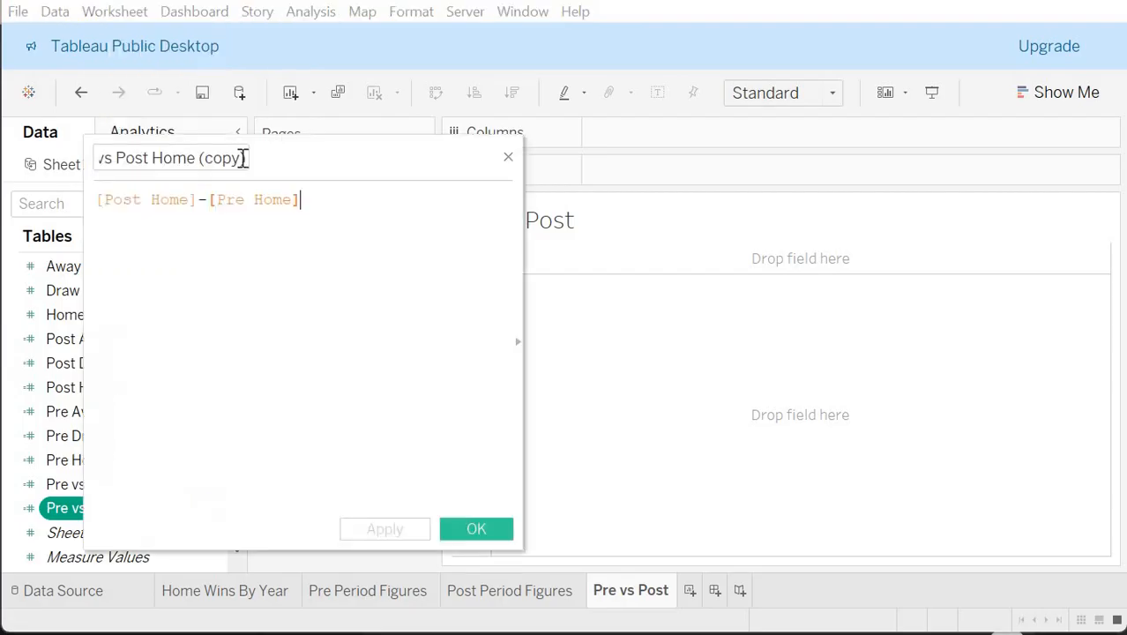
click(244, 158)
key(BackSpace)
key(BackSpace)
key(BackSpace)
key(BackSpace)
key(BackSpace)
key(BackSpace)
key(BackSpace)
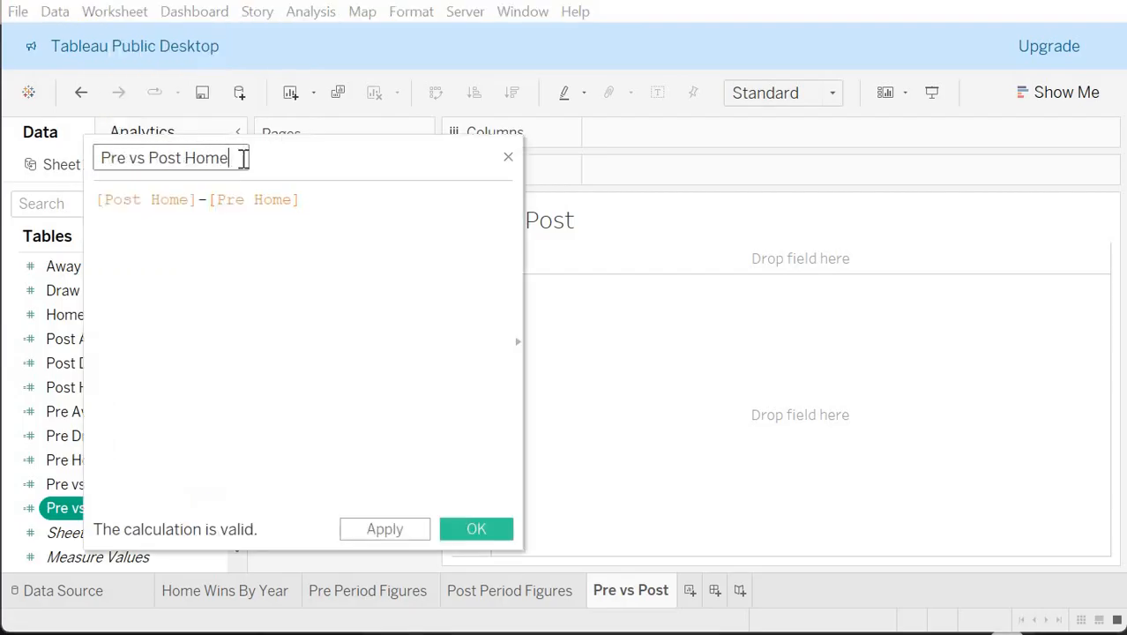
Step: Change the Pre vs Post Draw formula to [Post Draw]-[Pre Draw] and save the field
click(194, 201)
key(BackSpace)
key(BackSpace)
key(BackSpace)
key(BackSpace)
text(Draw)
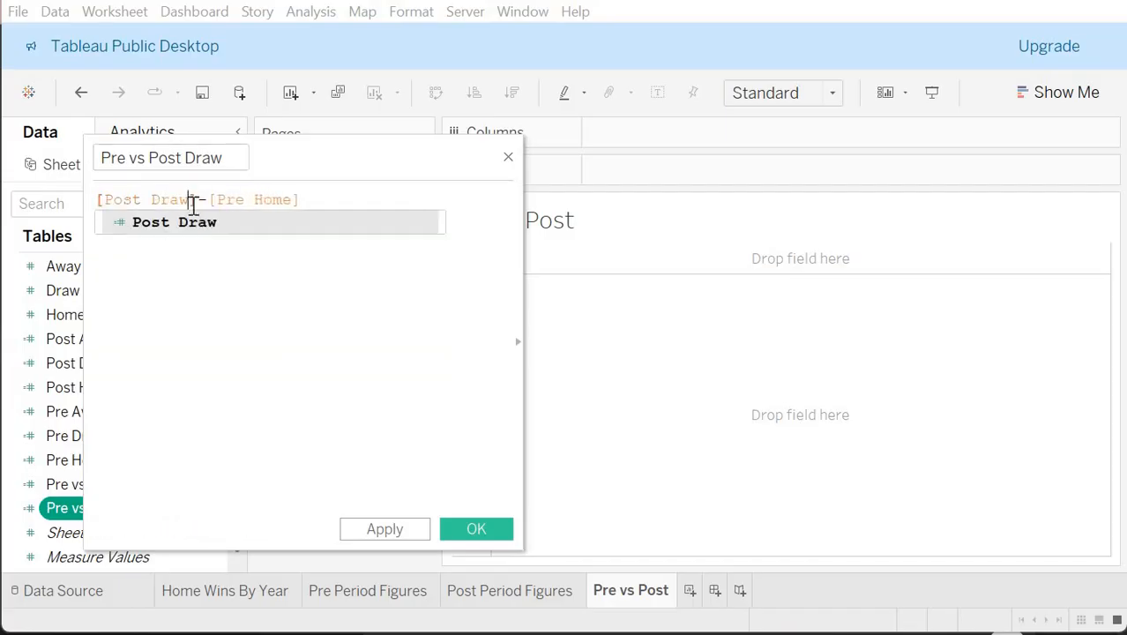
click(295, 201)
key(BackSpace)
key(BackSpace)
key(BackSpace)
key(BackSpace)
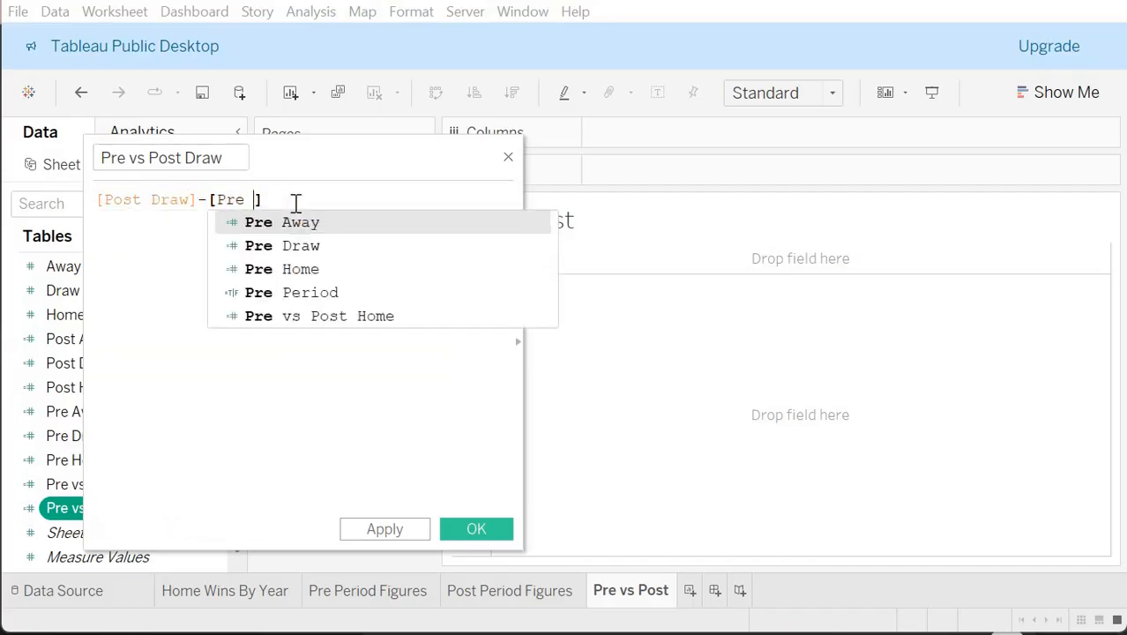
text(Draw)
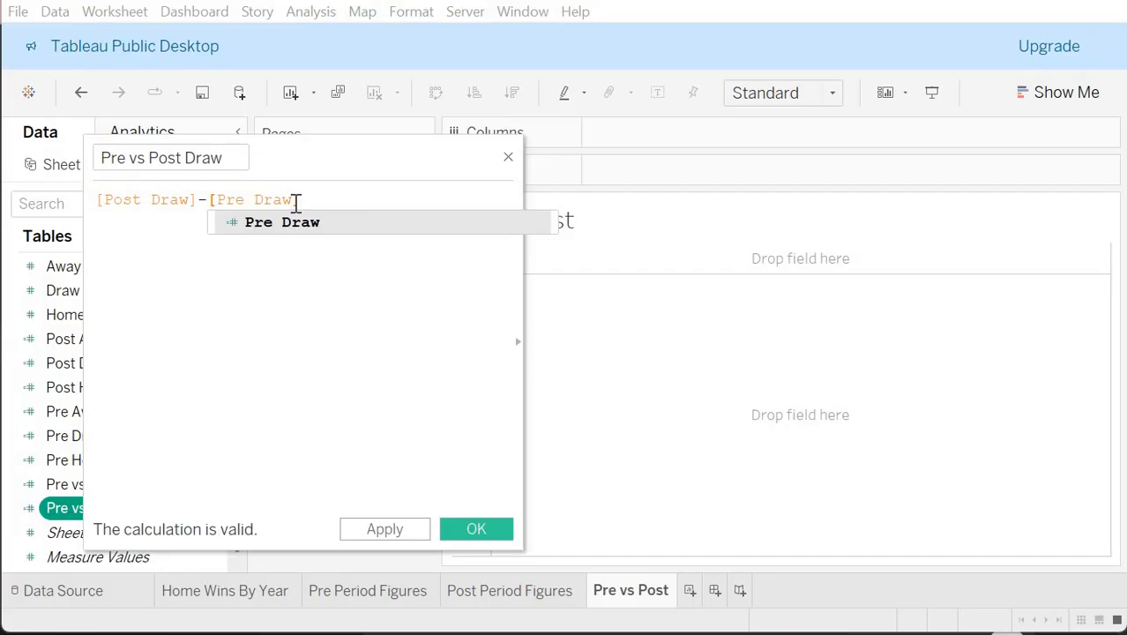
click(474, 531)
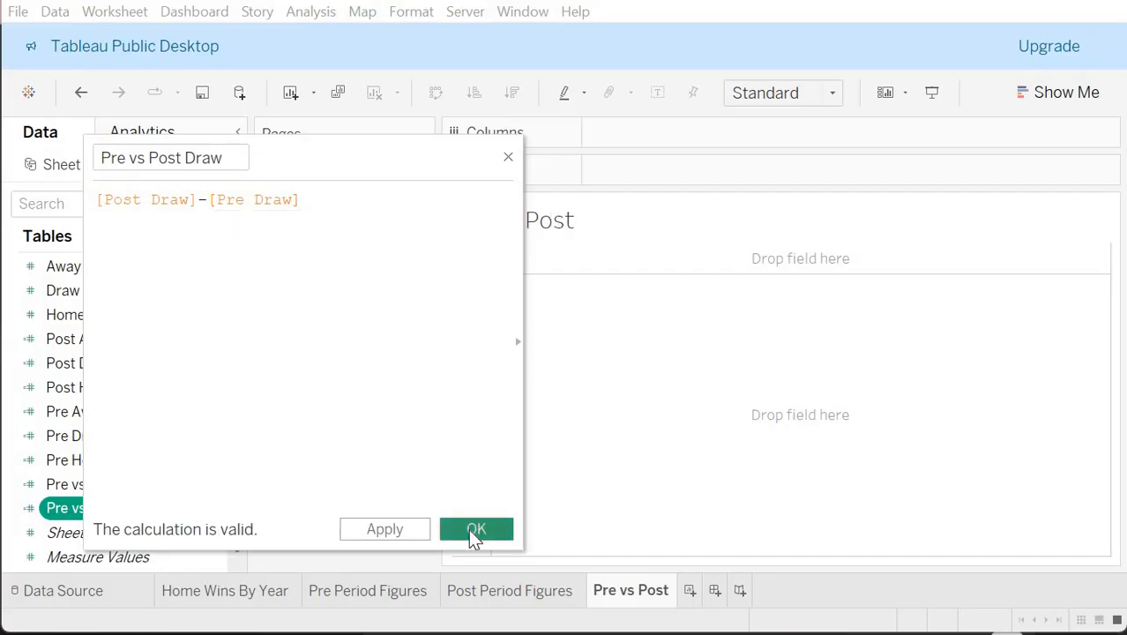
Step: Duplicate the Pre vs Post Draw calculated field and rename the copy Pre vs Post Away
click(167, 488)
right_click(167, 488)
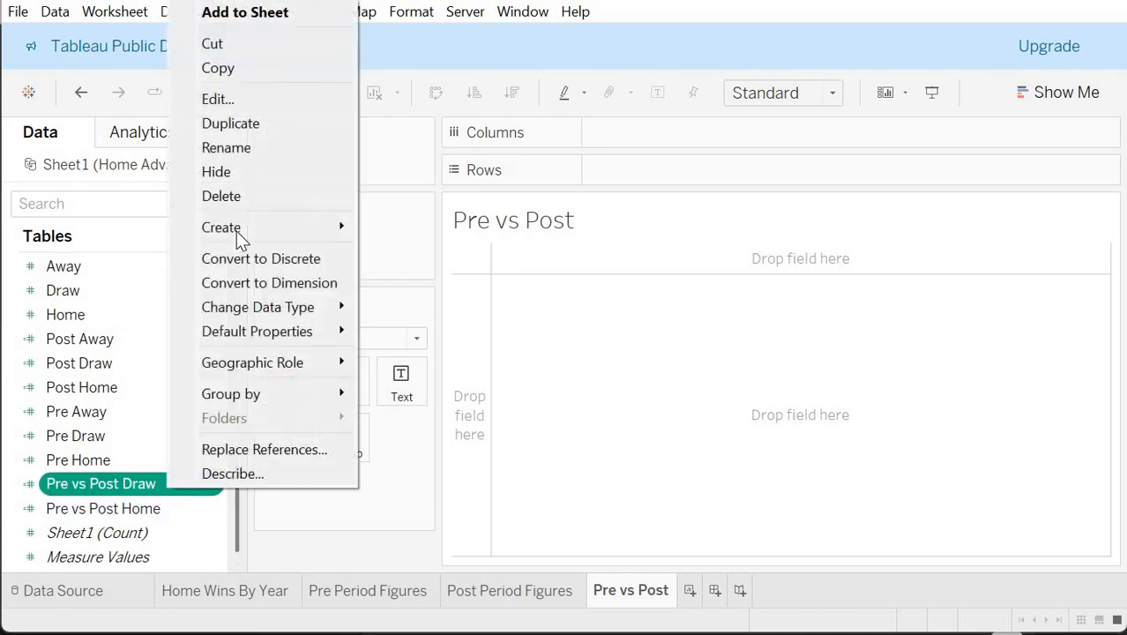
click(252, 124)
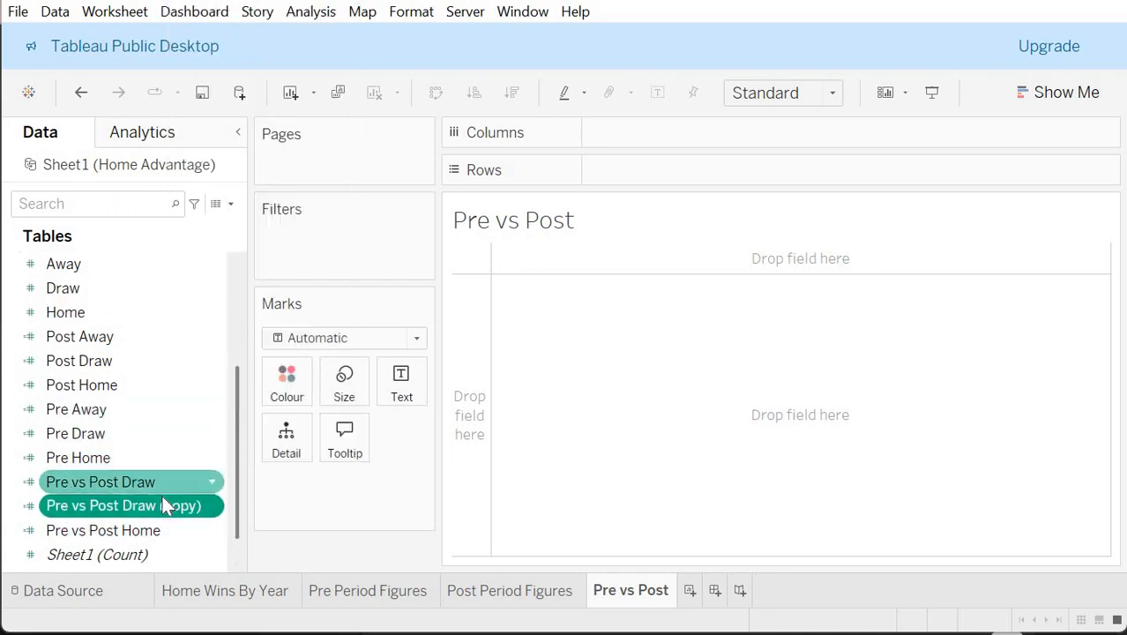
right_click(163, 503)
click(241, 106)
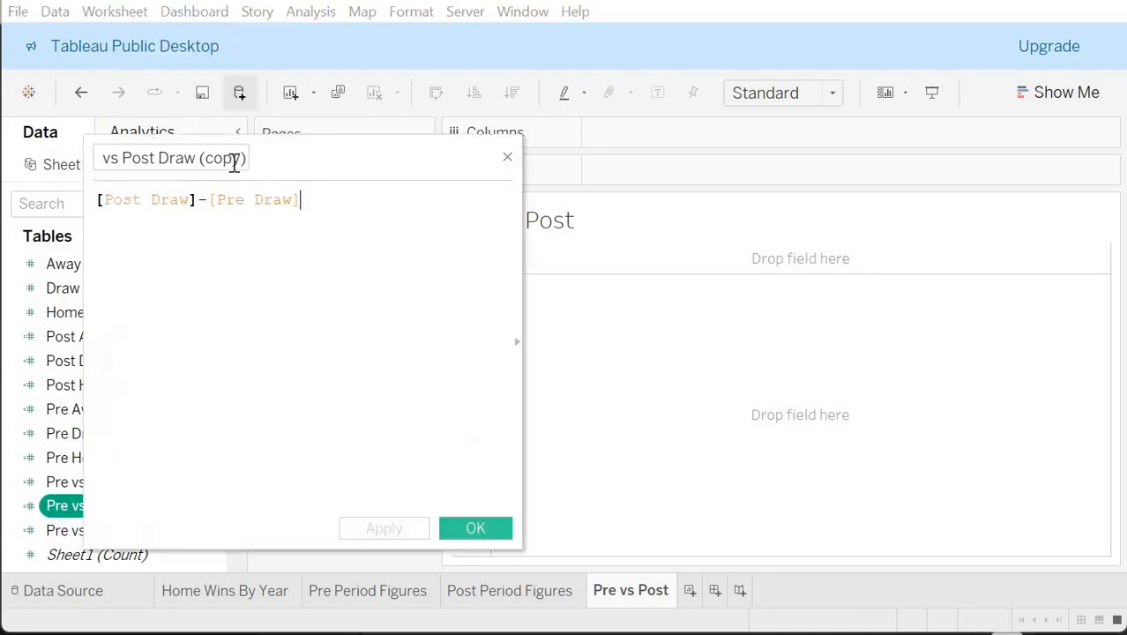
key(BackSpace)
key(BackSpace)
key(BackSpace)
key(BackSpace)
key(BackSpace)
key(BackSpace)
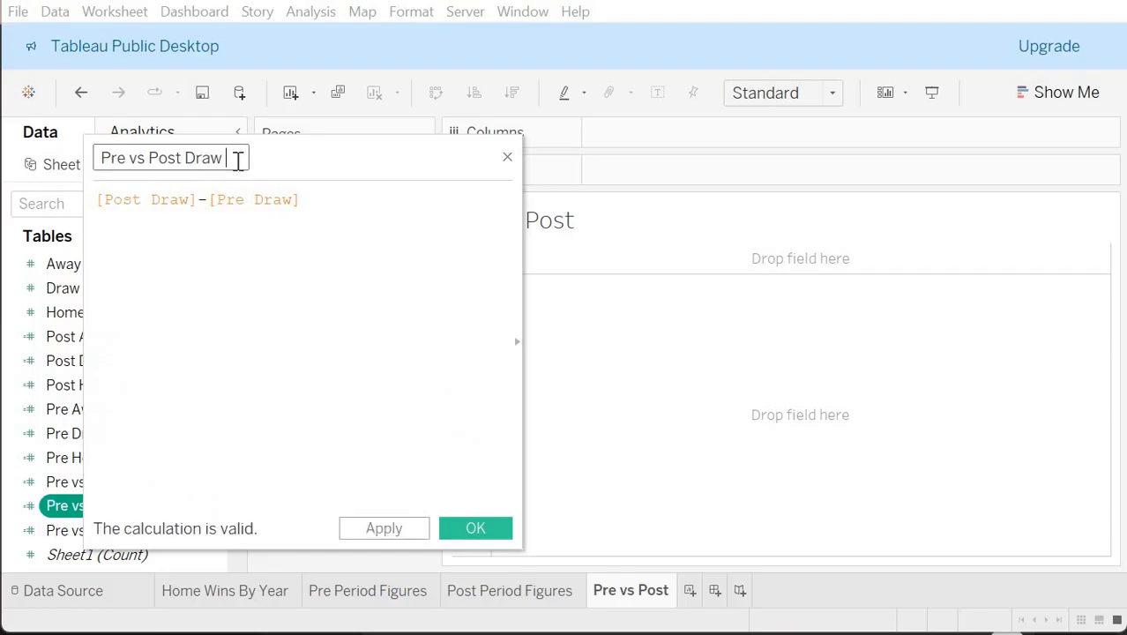
Step: Change the Pre vs Post Away formula to [Post Away]-[Pre Away] and save the field
click(191, 201)
key(BackSpace)
key(BackSpace)
key(BackSpace)
key(BackSpace)
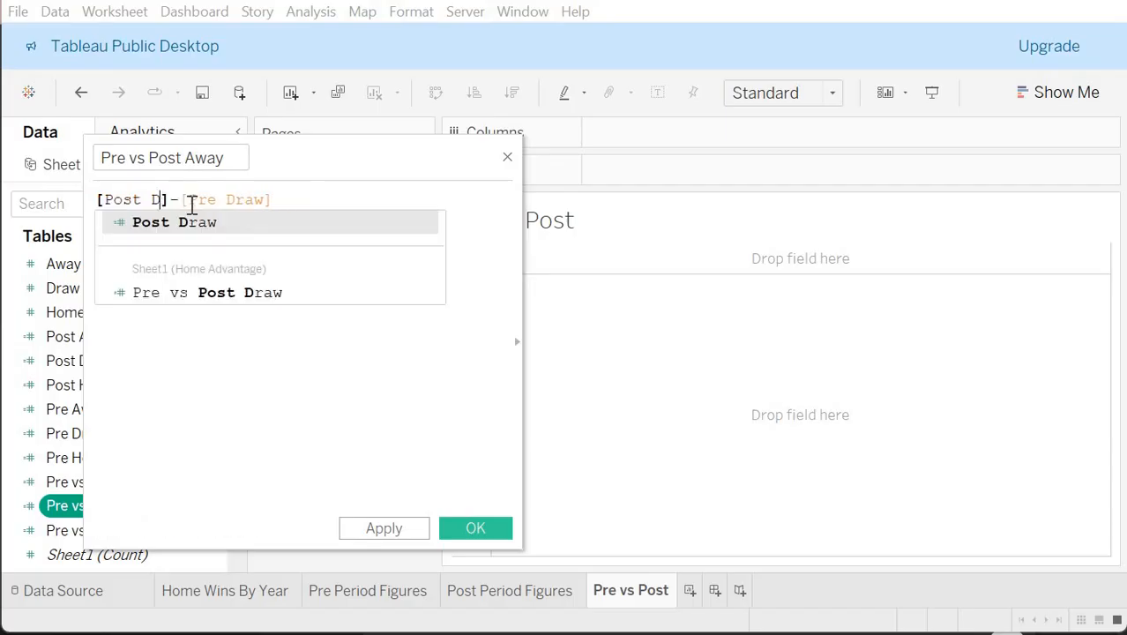
key(Return)
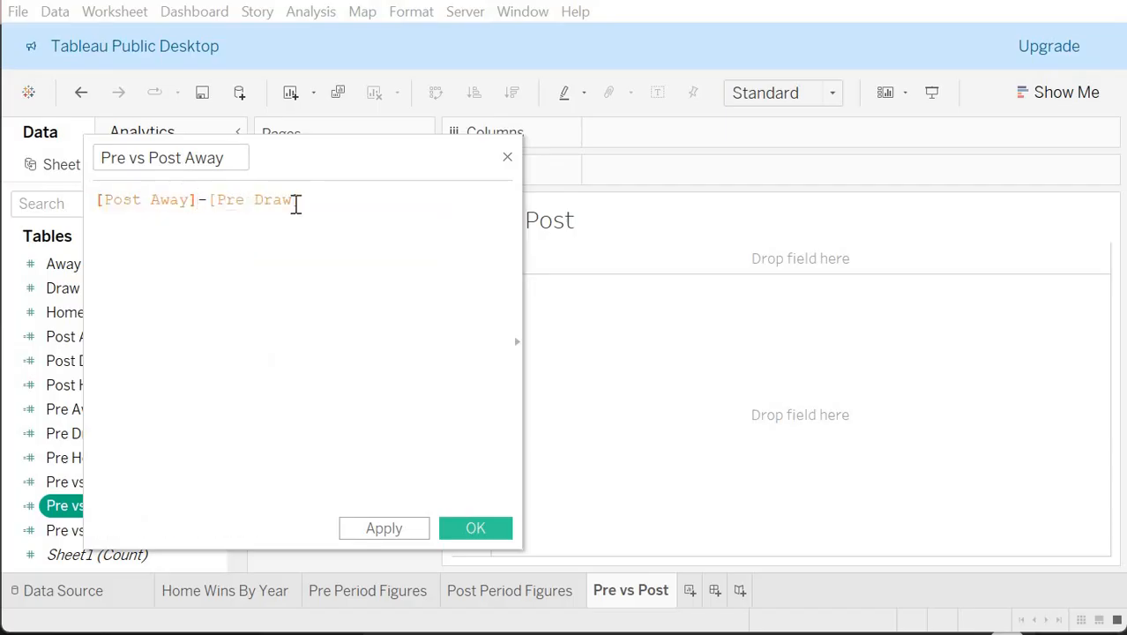
key(BackSpace)
key(BackSpace)
key(BackSpace)
key(BackSpace)
text(a)
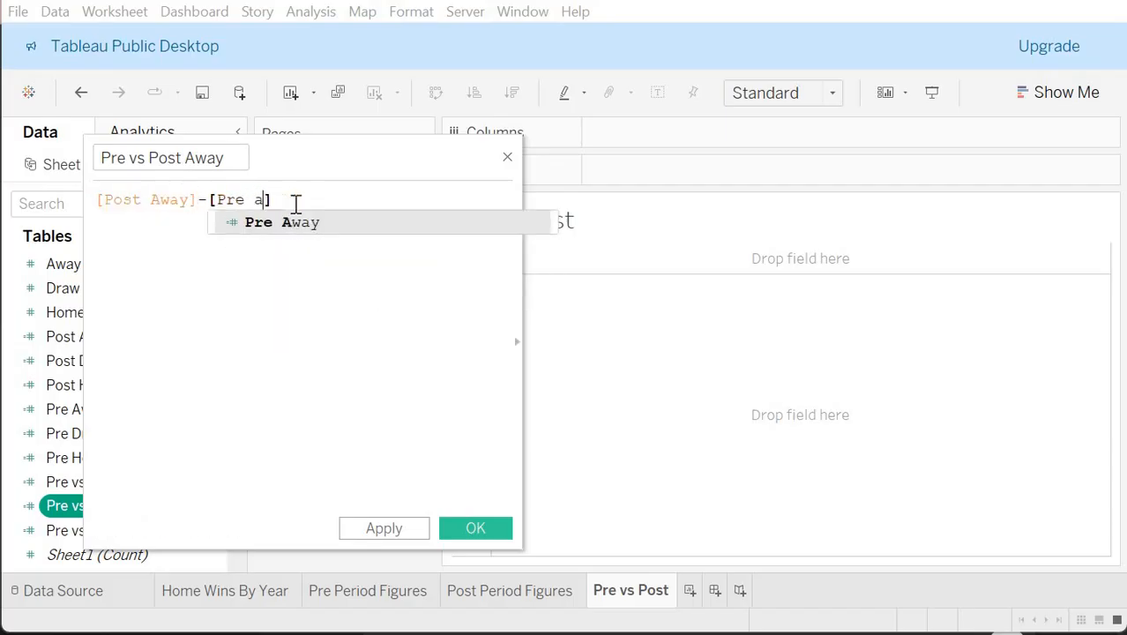
key(Return)
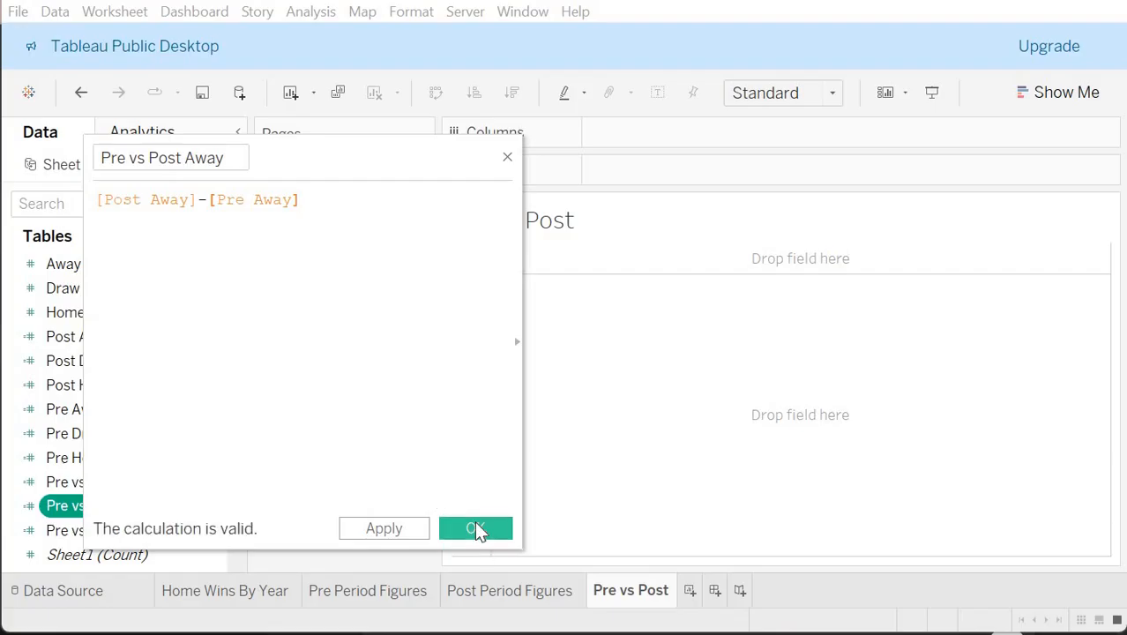
click(477, 529)
click(516, 589)
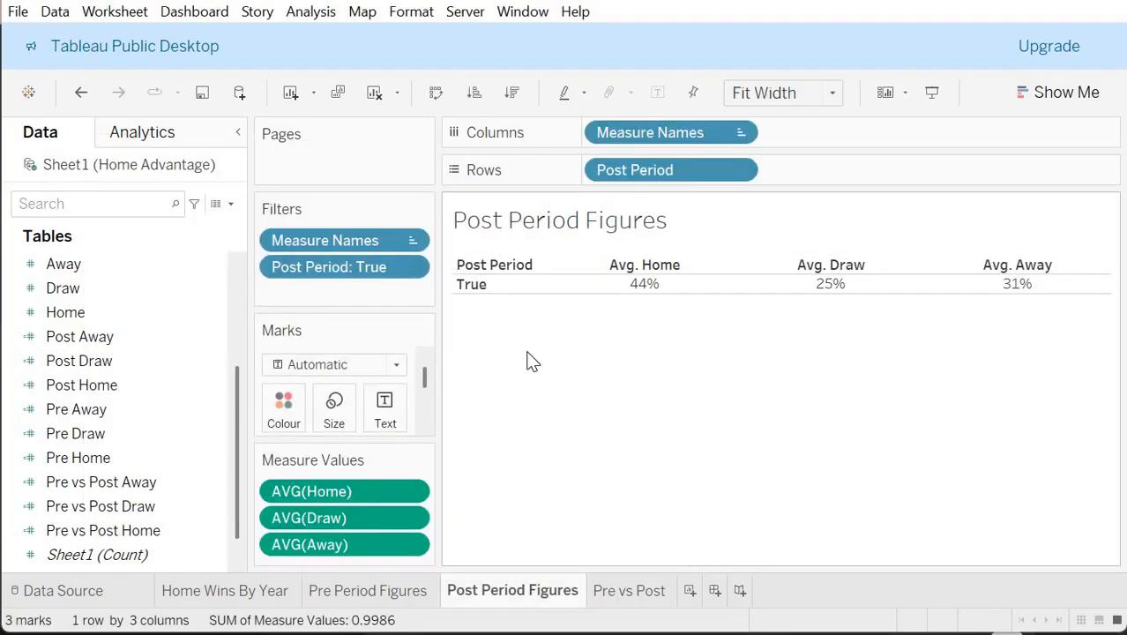
click(609, 586)
click(150, 338)
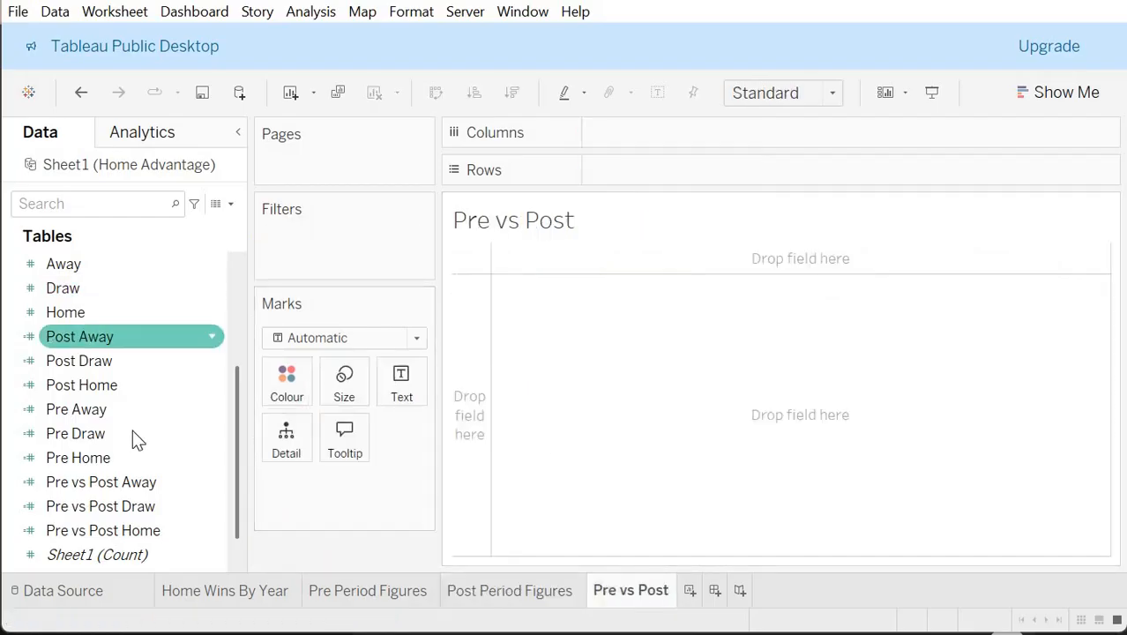
click(134, 433)
click(130, 460)
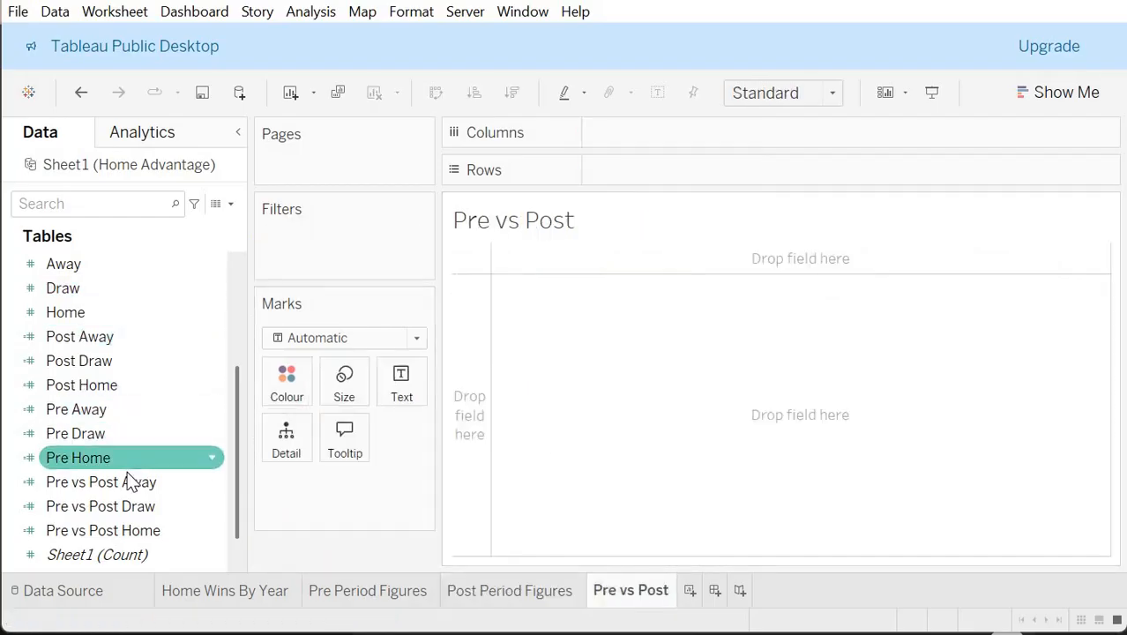
click(123, 479)
click(125, 508)
Step: Add Pre vs Post Home, Pre vs Post Draw and Pre vs Post Away to the Pre vs Post sheet's marks as text
mouse_move(121, 530)
mouse_down()
mouse_move(152, 505)
mouse_move(350, 473)
mouse_move(158, 516)
mouse_move(566, 287)
mouse_move(669, 259)
mouse_move(661, 308)
mouse_move(422, 405)
mouse_move(413, 394)
mouse_up()
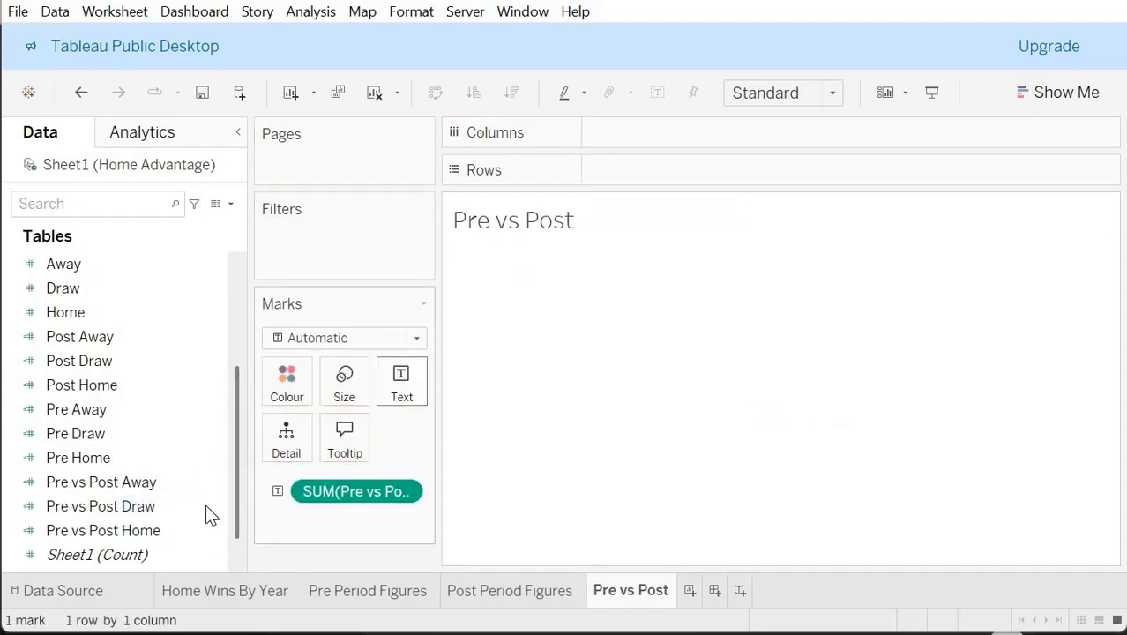
click(143, 509)
drag(188, 508, 369, 520)
drag(171, 483, 275, 519)
click(275, 515)
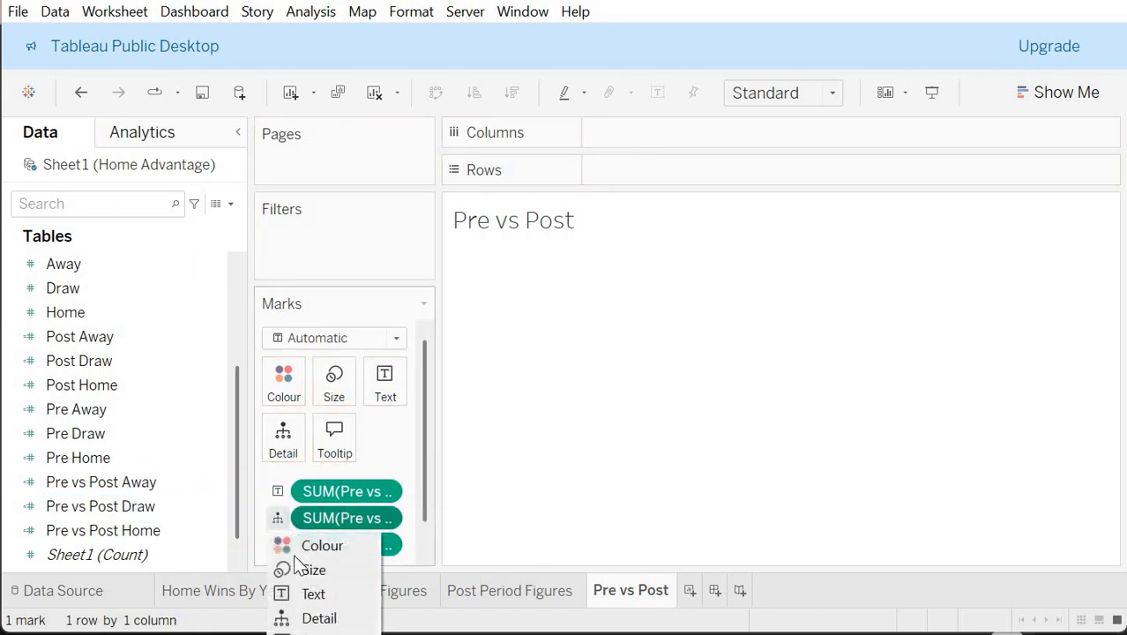
click(310, 593)
click(278, 544)
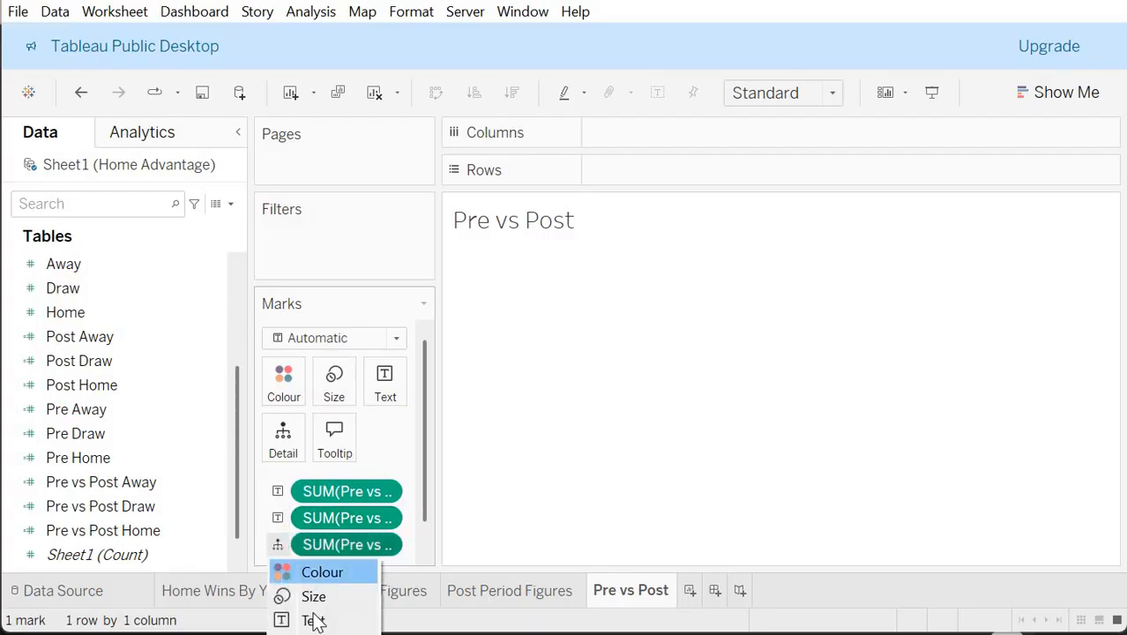
click(315, 620)
Step: Convert the Pre vs Post sheet to a text table and widen the cards area until the full measure names fit
click(1029, 92)
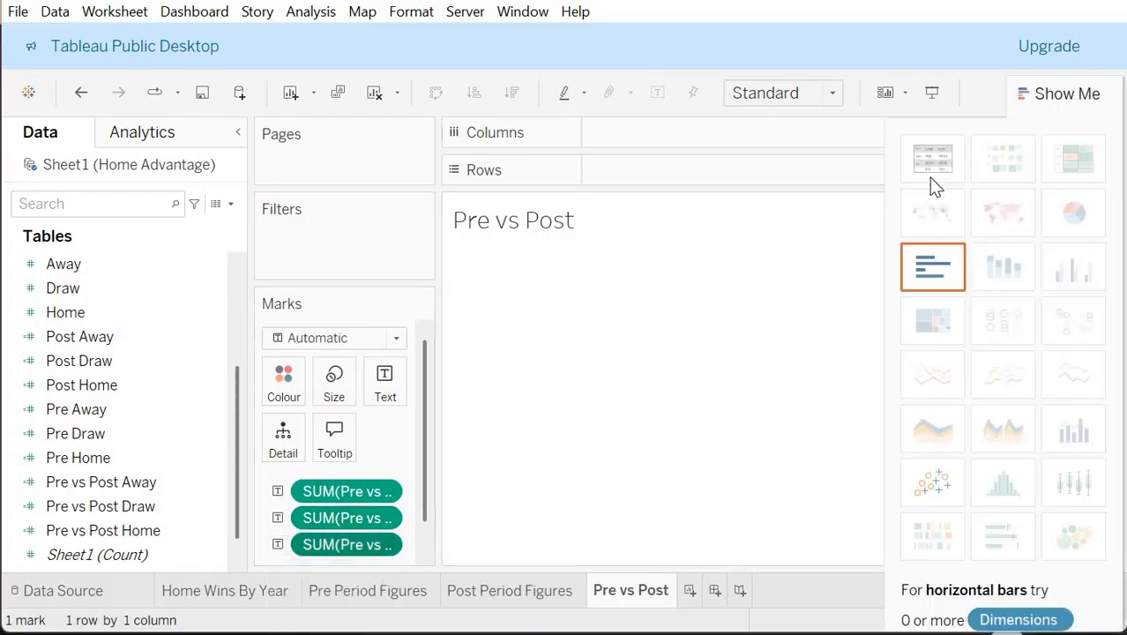
click(928, 177)
click(1082, 95)
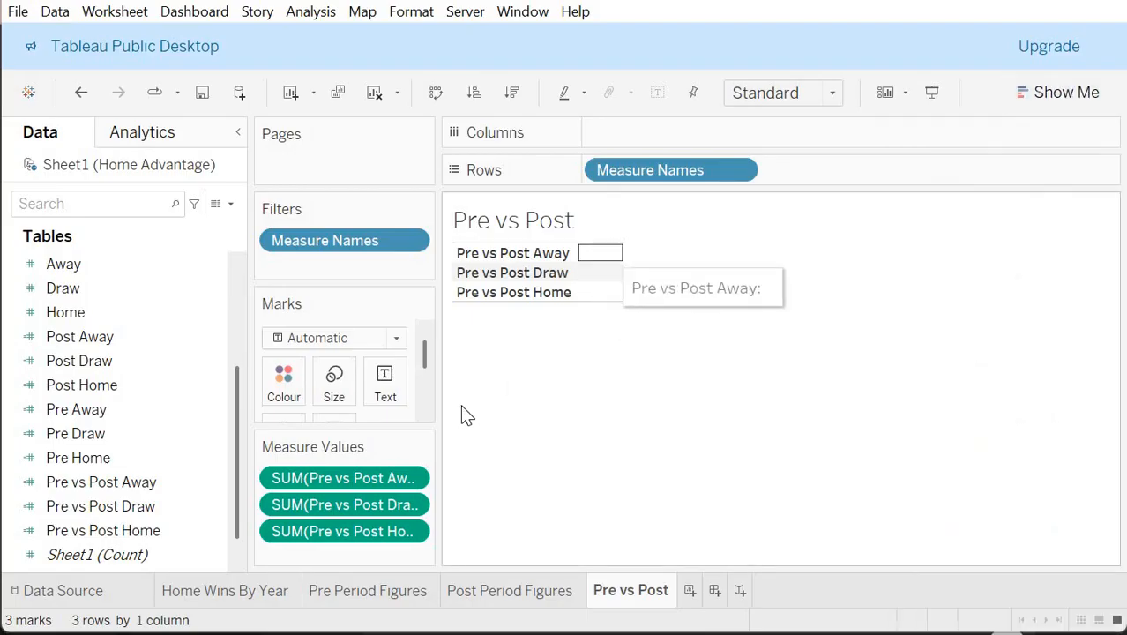
drag(453, 417, 458, 416)
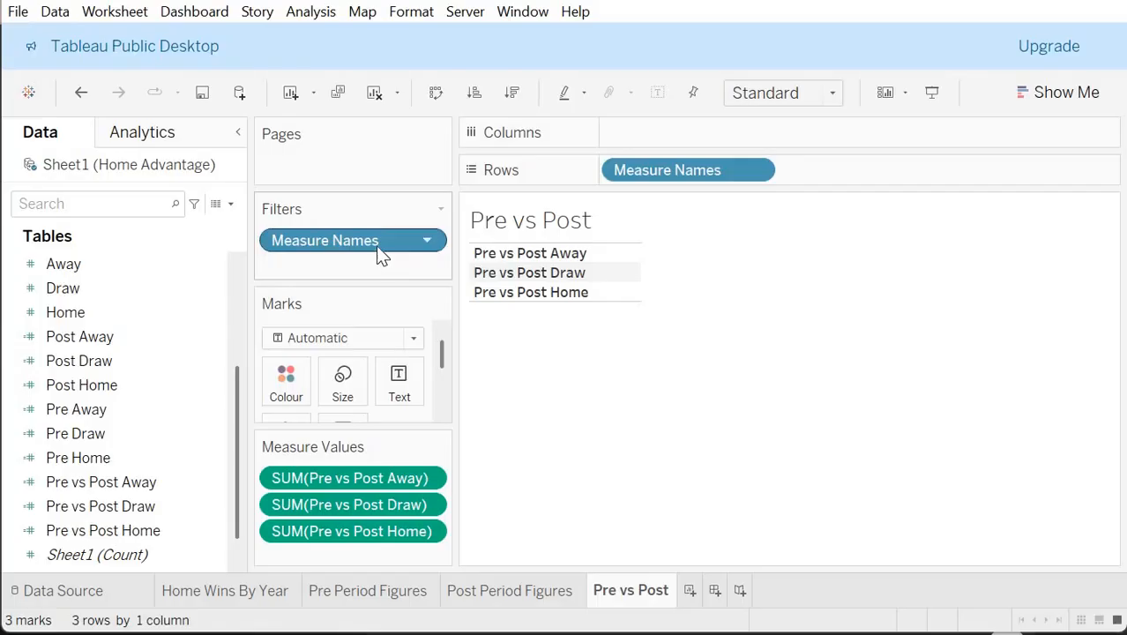
Step: Add a new blank worksheet and check the averages on the Pre Period Figures sheet before returning to it
drag(379, 253, 475, 319)
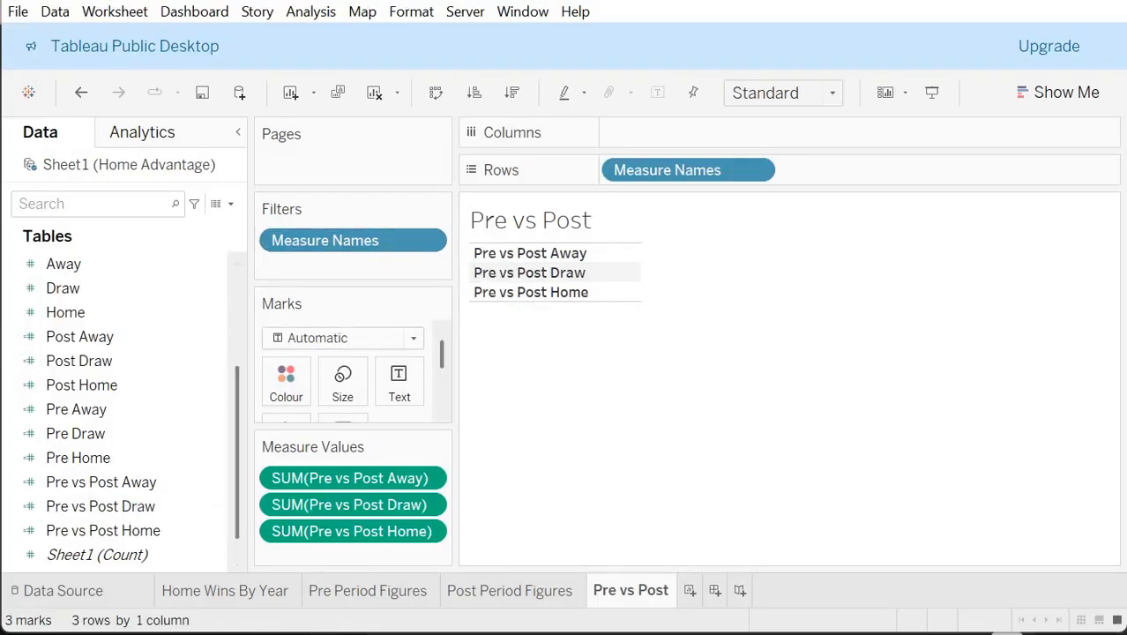
key(ctrl+m)
scroll(117, 432, down, 1)
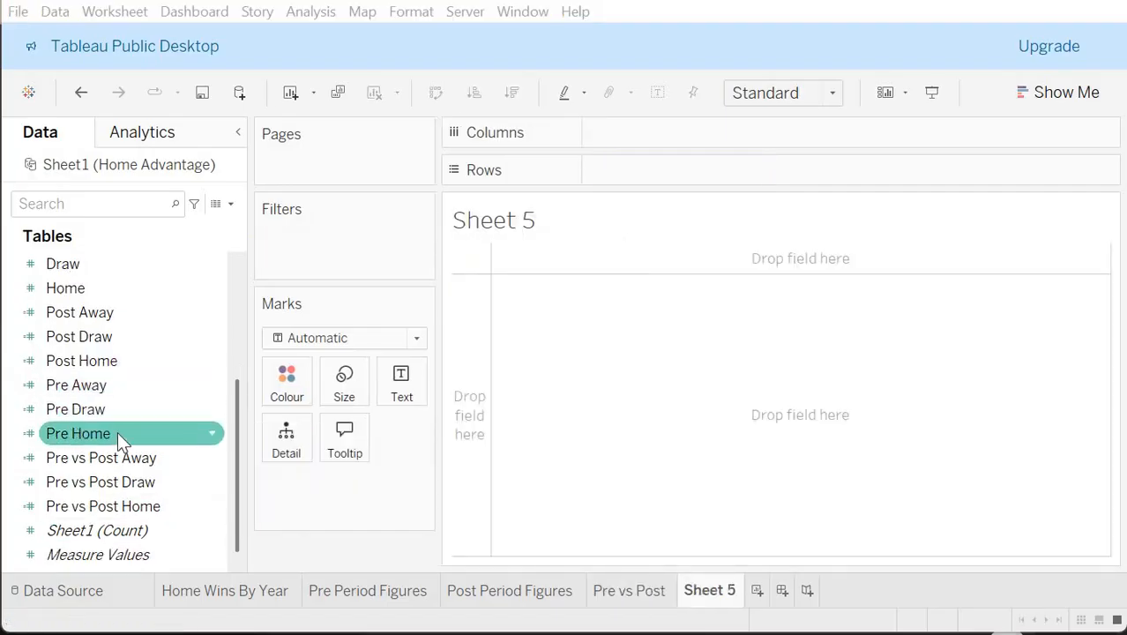
scroll(118, 432, up, 2)
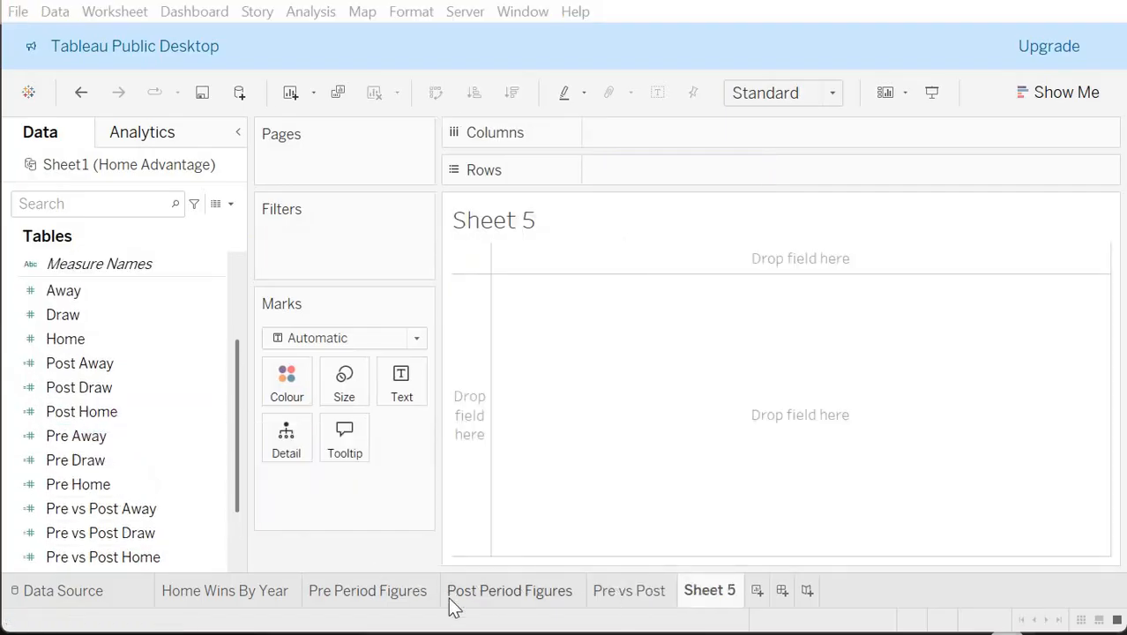
click(392, 600)
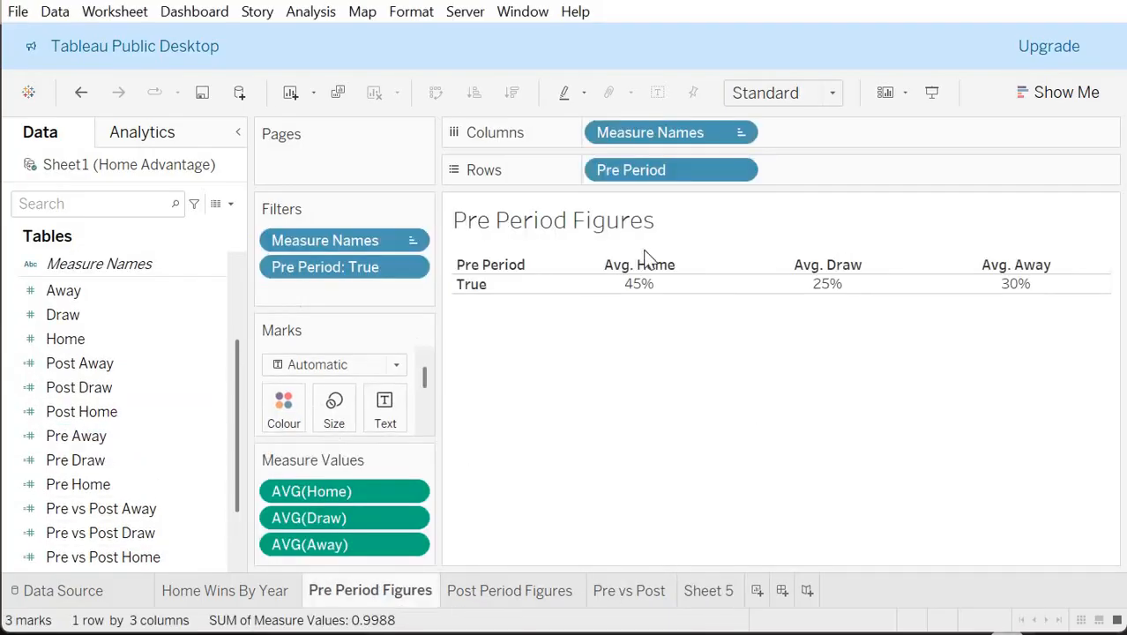
click(707, 592)
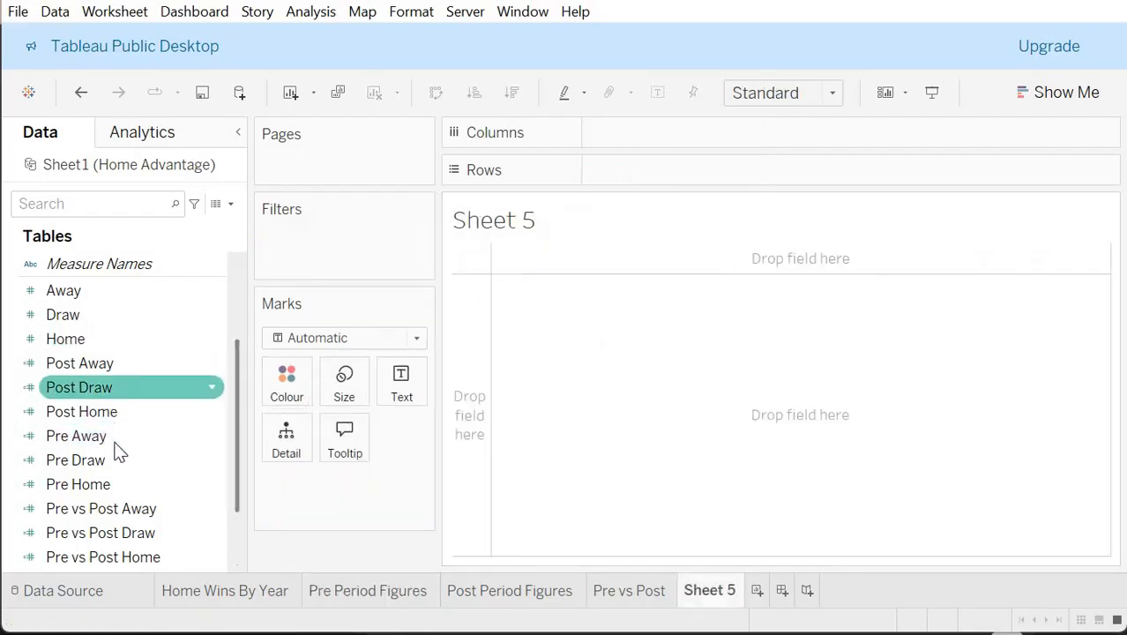
Step: Check Pre Home on the blank sheet by showing it as text aggregated by Average, and remove it again
drag(121, 484, 561, 314)
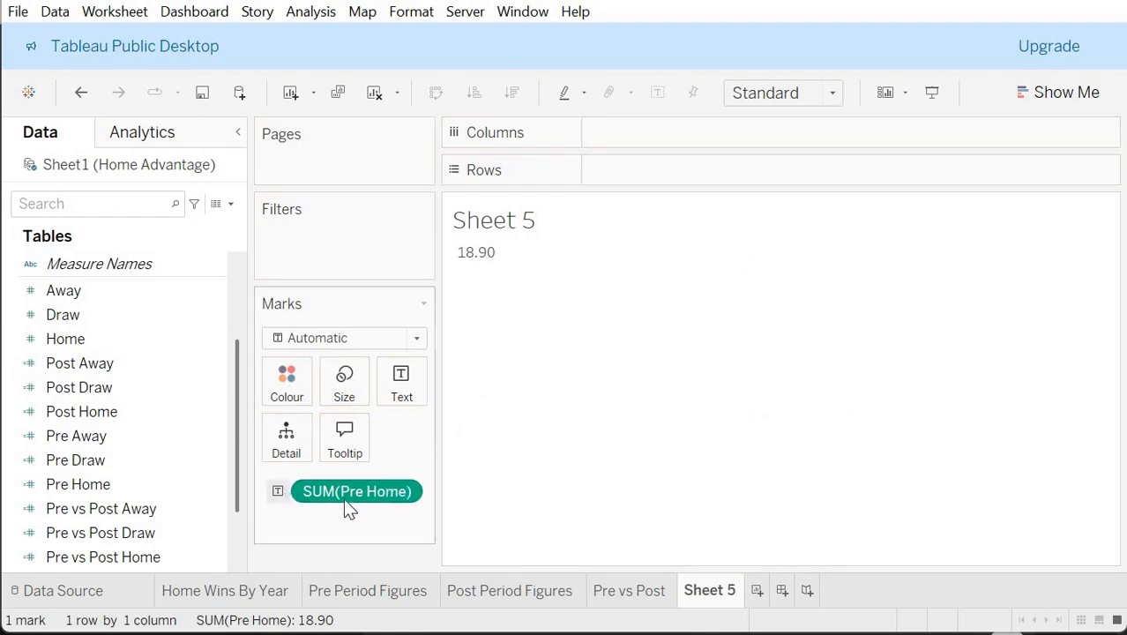
click(403, 492)
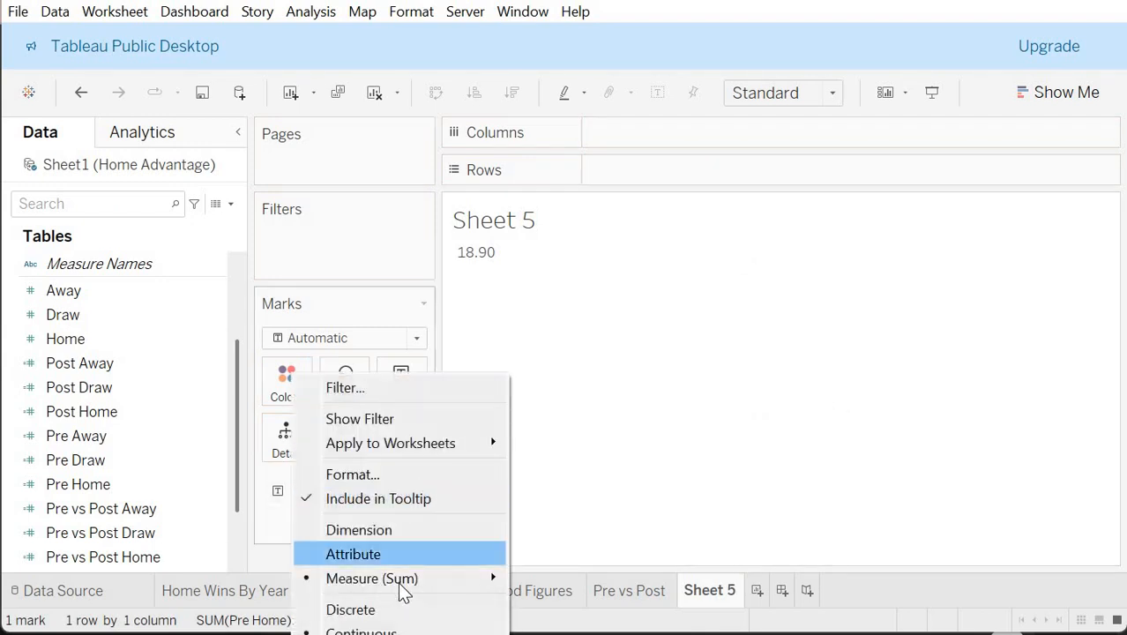
mouse_move(403, 579)
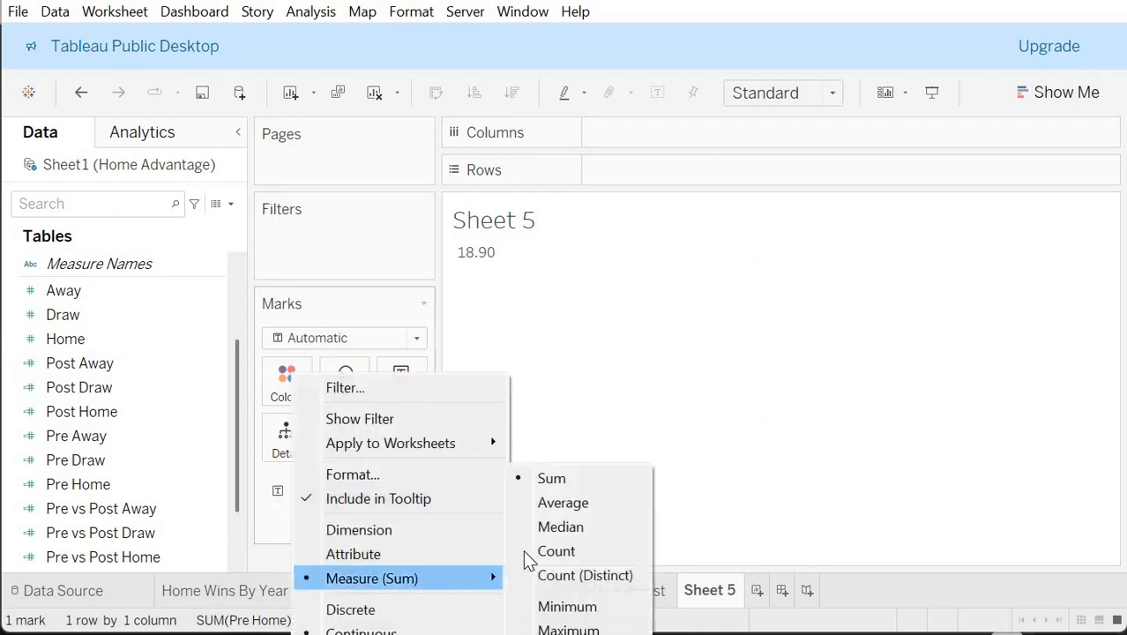
click(569, 503)
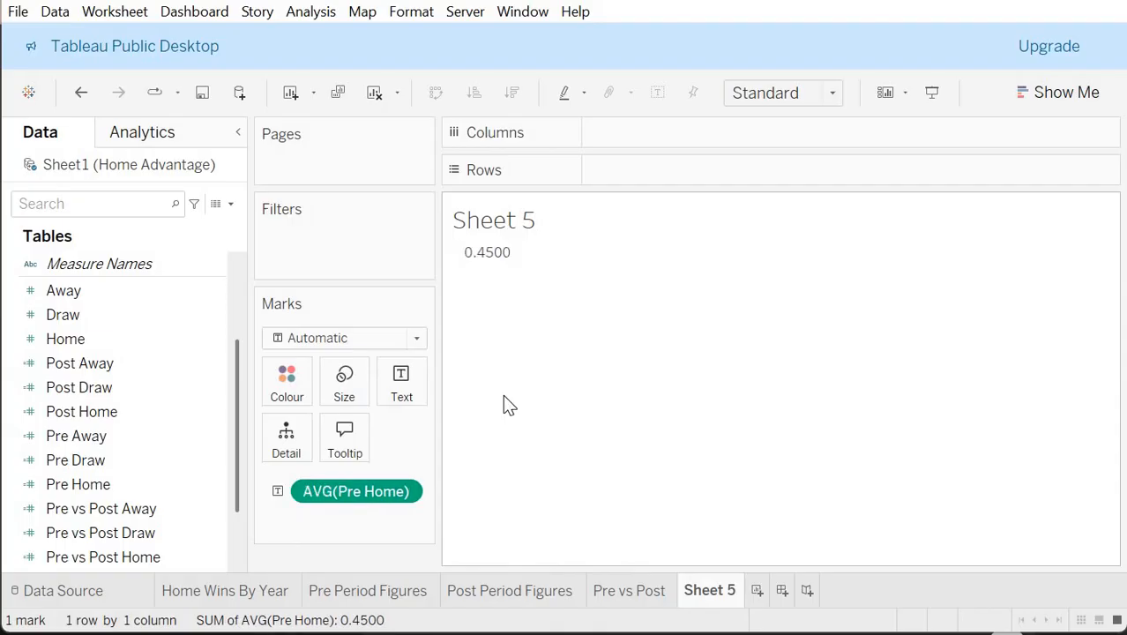
right_click(362, 499)
click(389, 471)
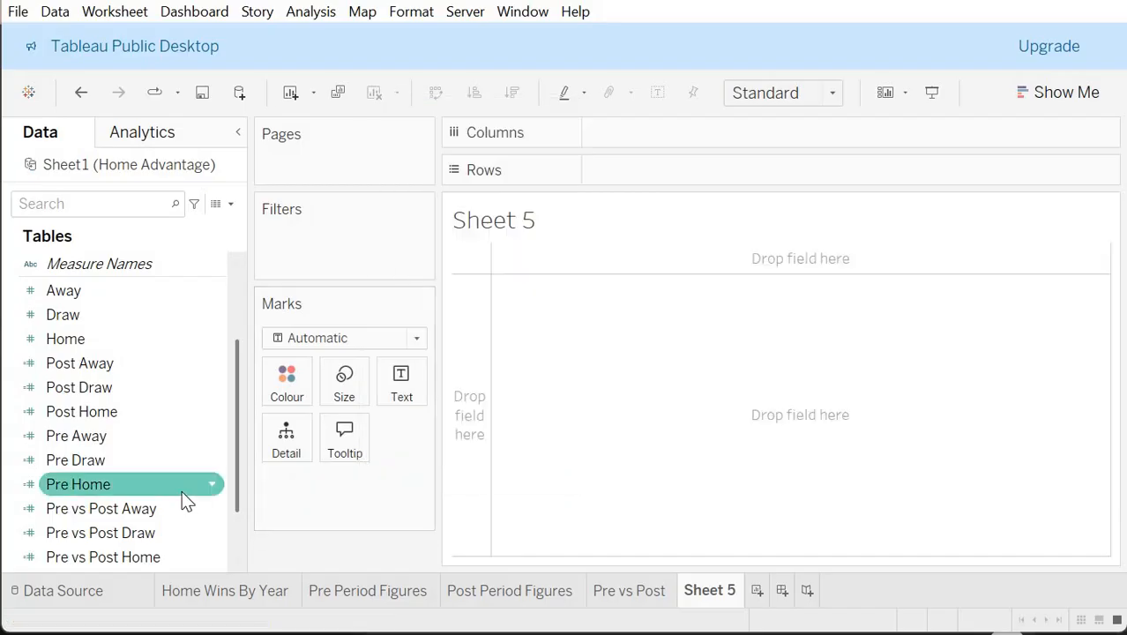
Step: Set the default number format of Post Away, Post Draw and Post Home to Percentage with fewer decimal places
scroll(158, 457, down, 2)
scroll(124, 429, up, 4)
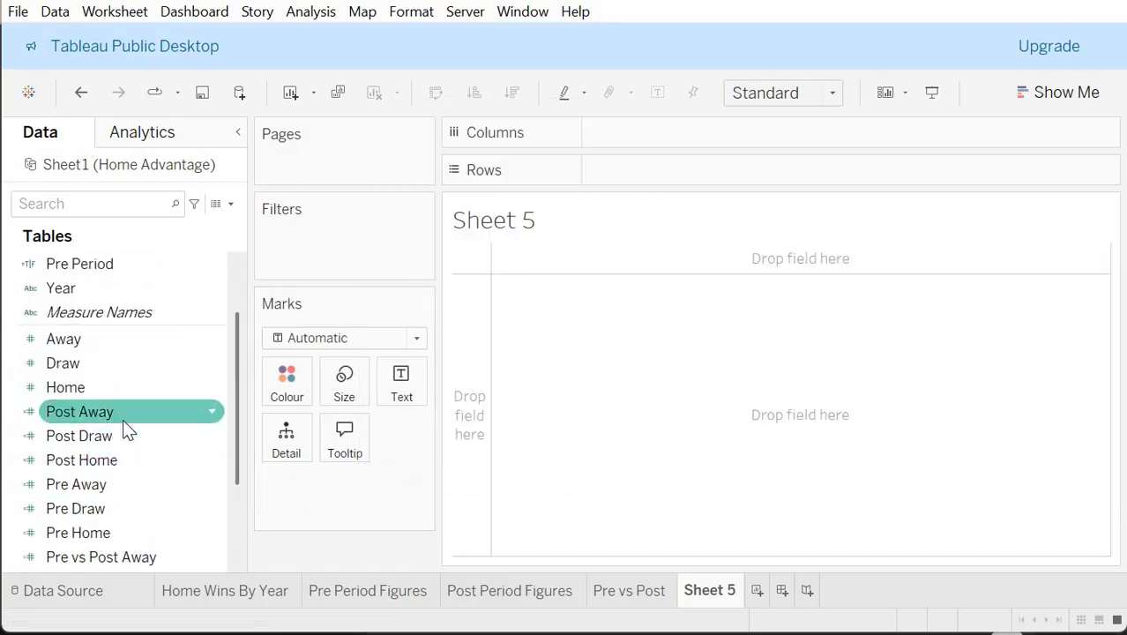
click(124, 422)
ctrl+click(113, 441)
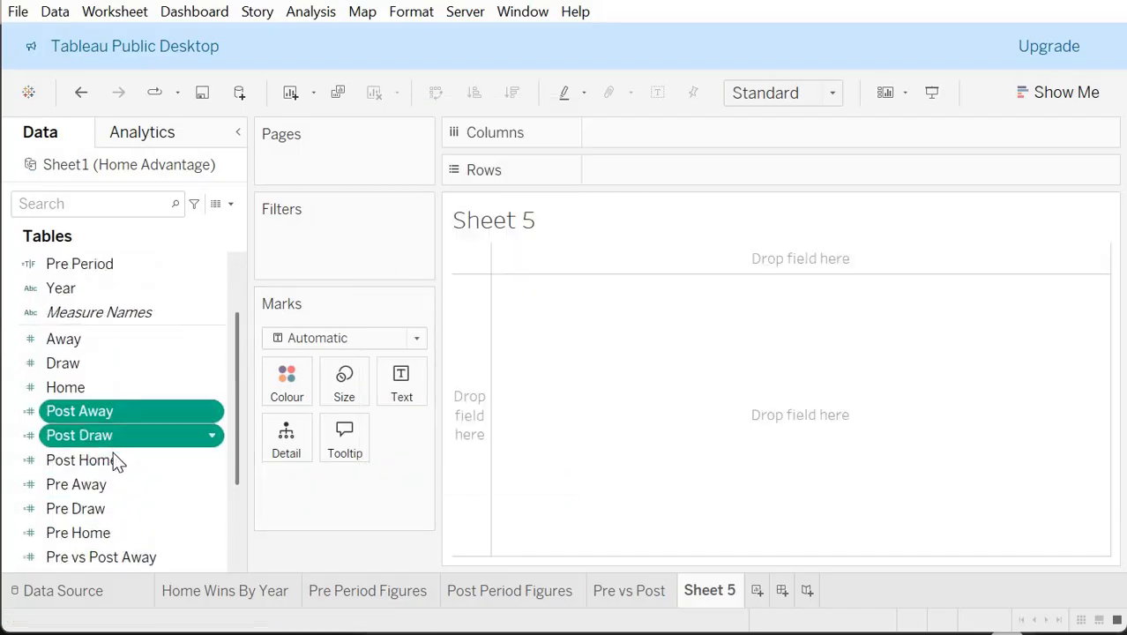
ctrl+click(113, 455)
right_click(117, 465)
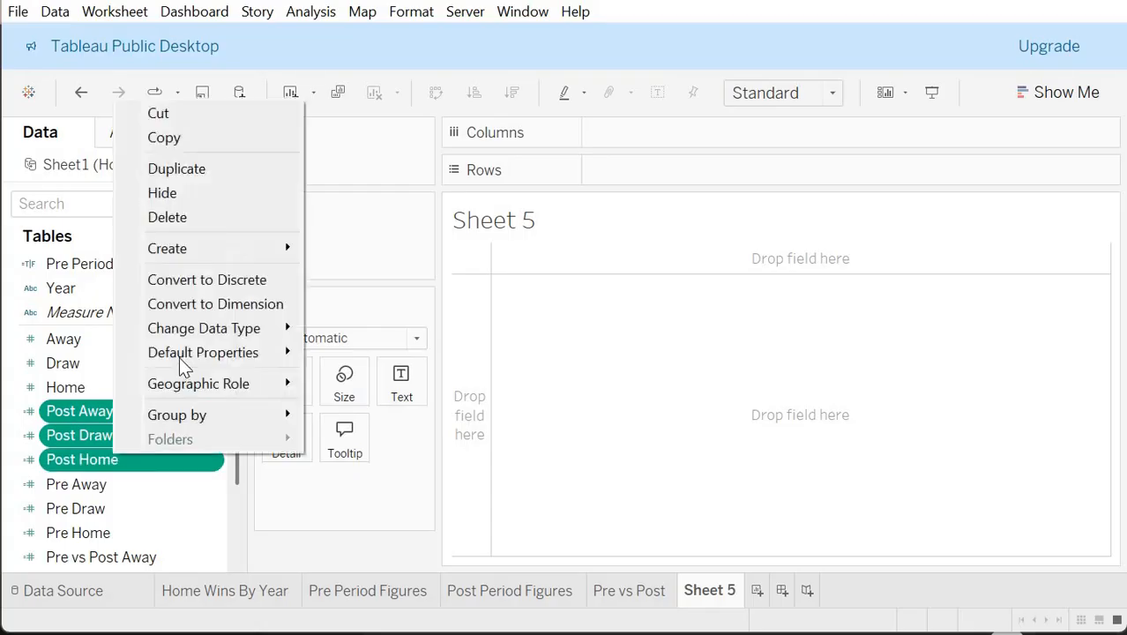
mouse_move(179, 358)
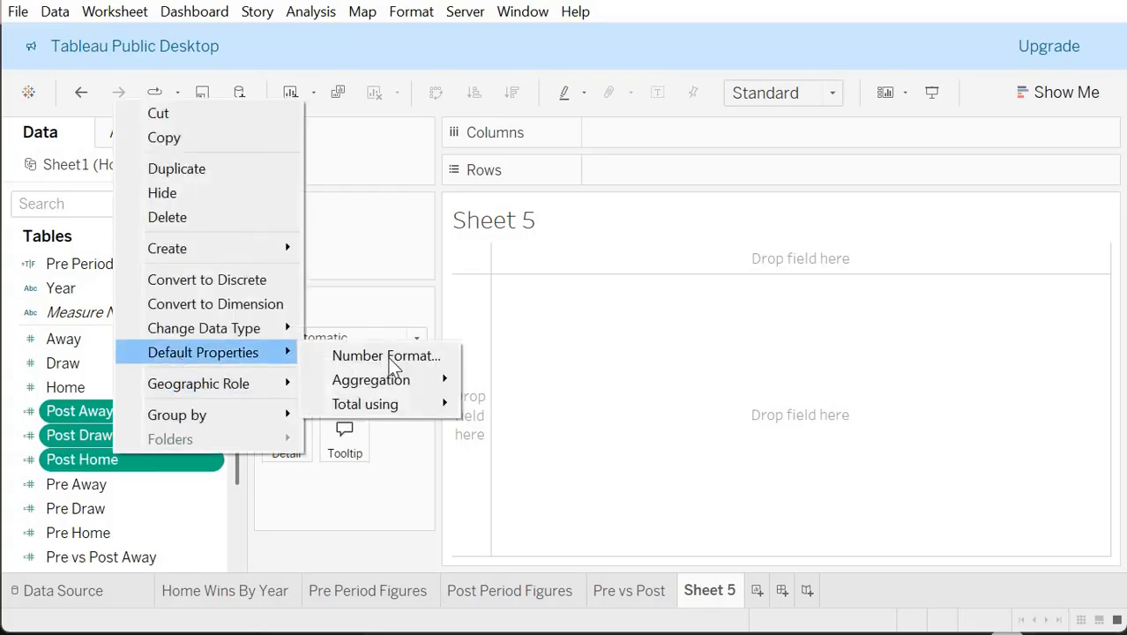
click(441, 355)
click(513, 312)
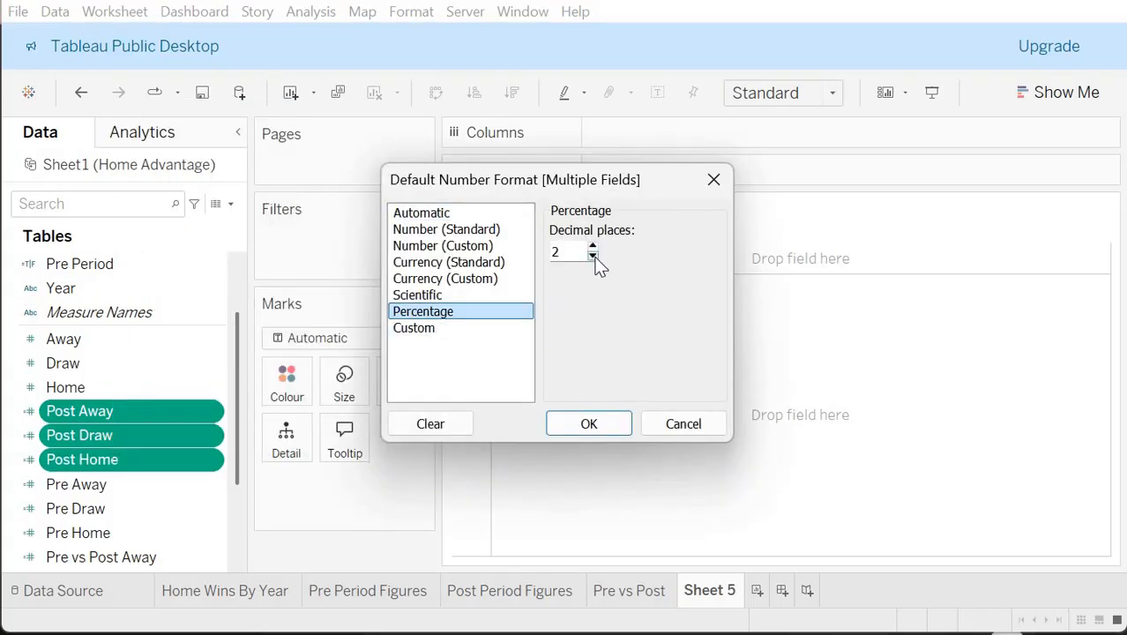
click(596, 258)
click(598, 425)
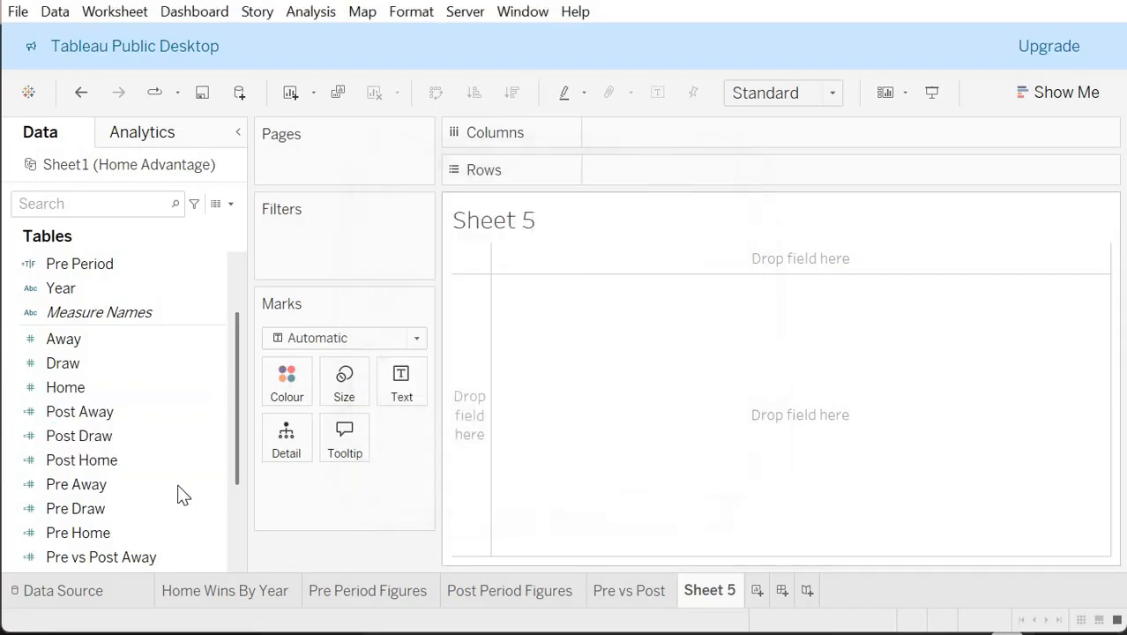
Step: Select Pre Away, Pre Draw and Pre Home together and open their shared field options
click(158, 485)
ctrl+click(155, 514)
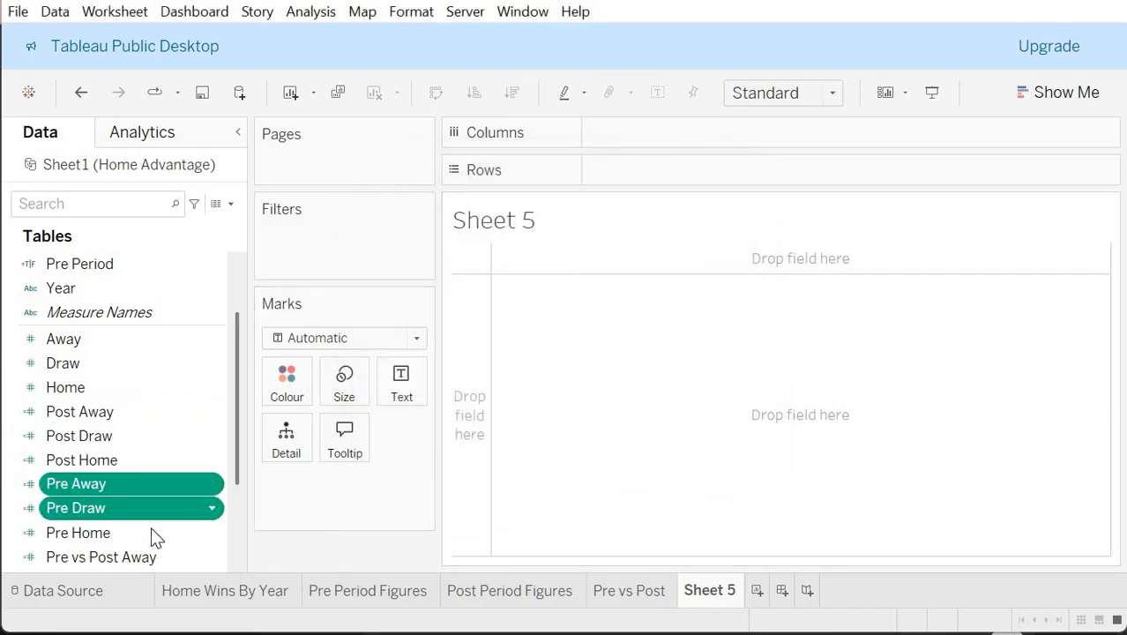
ctrl+click(151, 528)
right_click(151, 528)
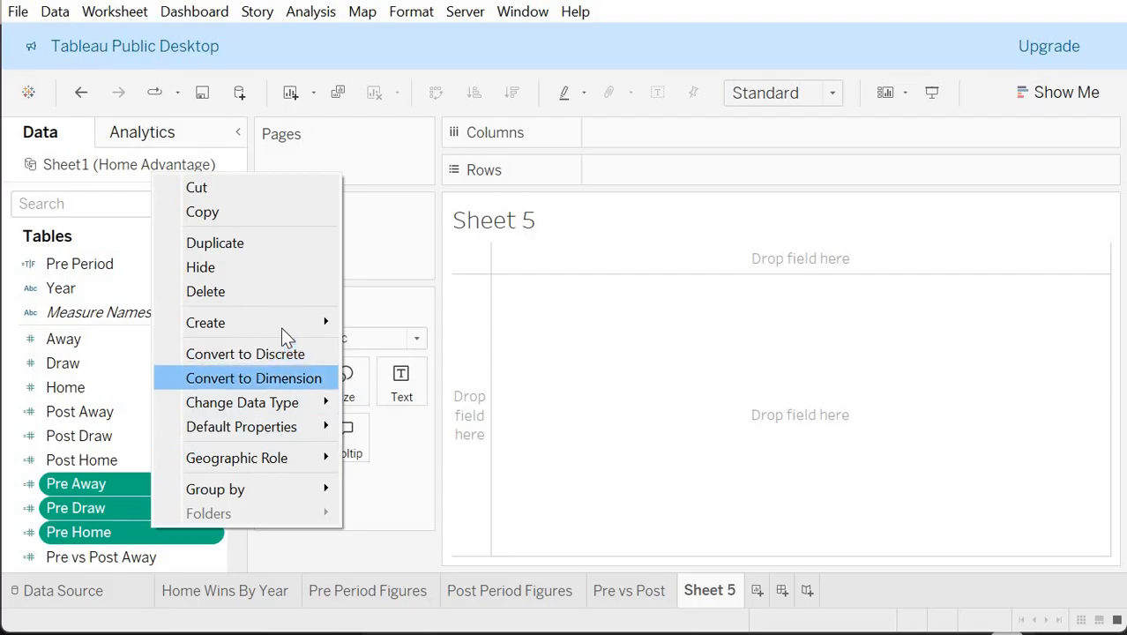
Step: Set the default number format of Pre Away, Pre Draw and Pre Home to Percentage with zero decimal places
mouse_move(288, 430)
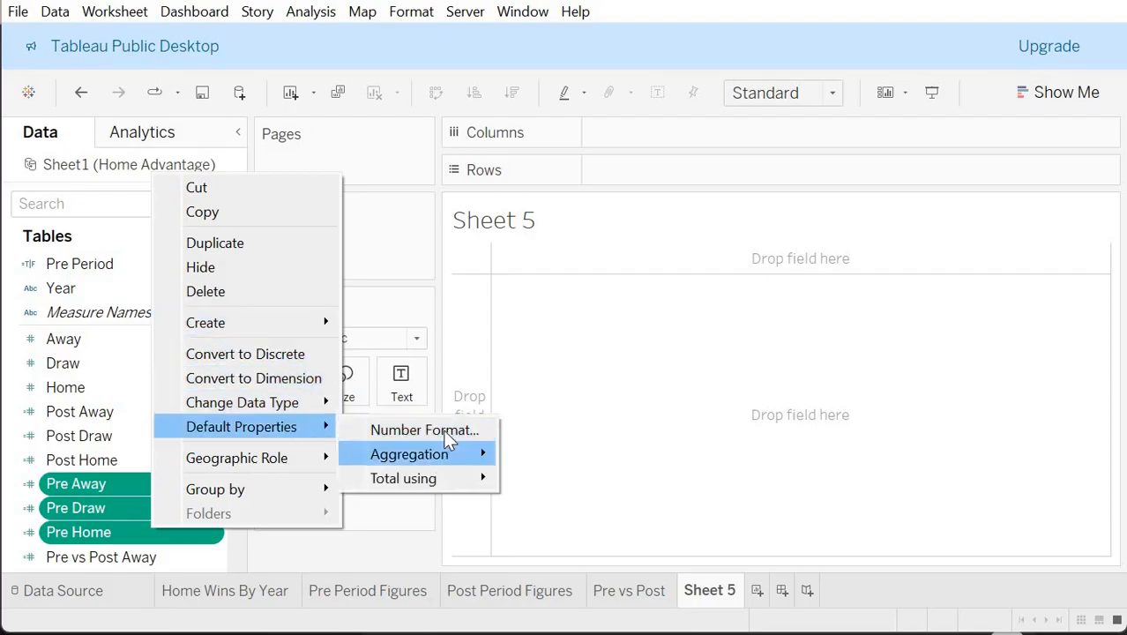
click(441, 428)
click(463, 312)
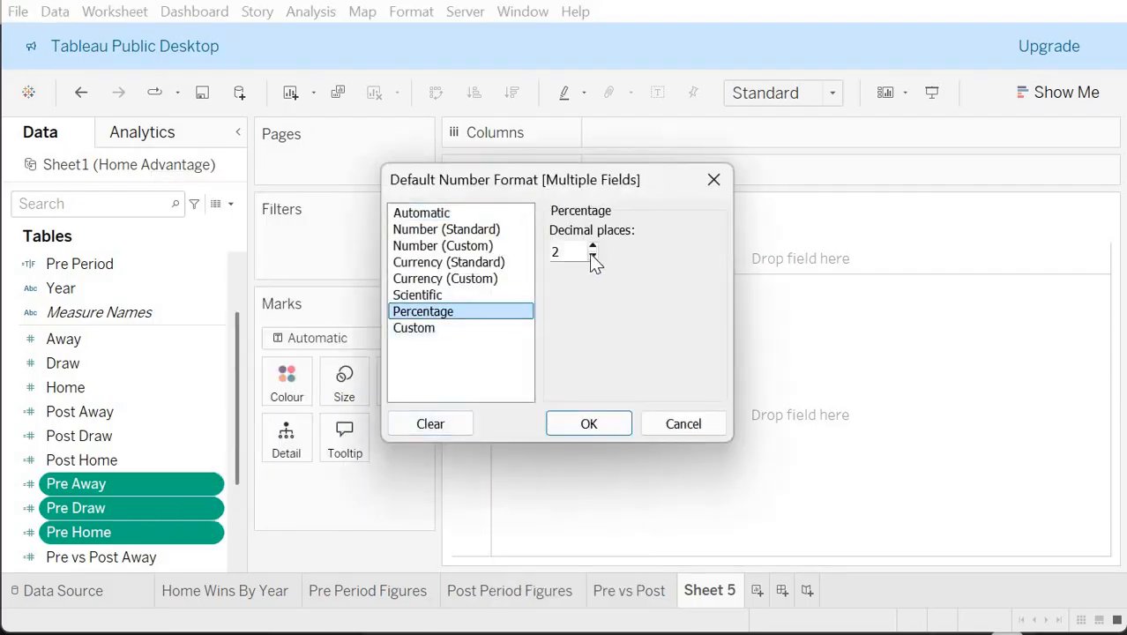
click(589, 425)
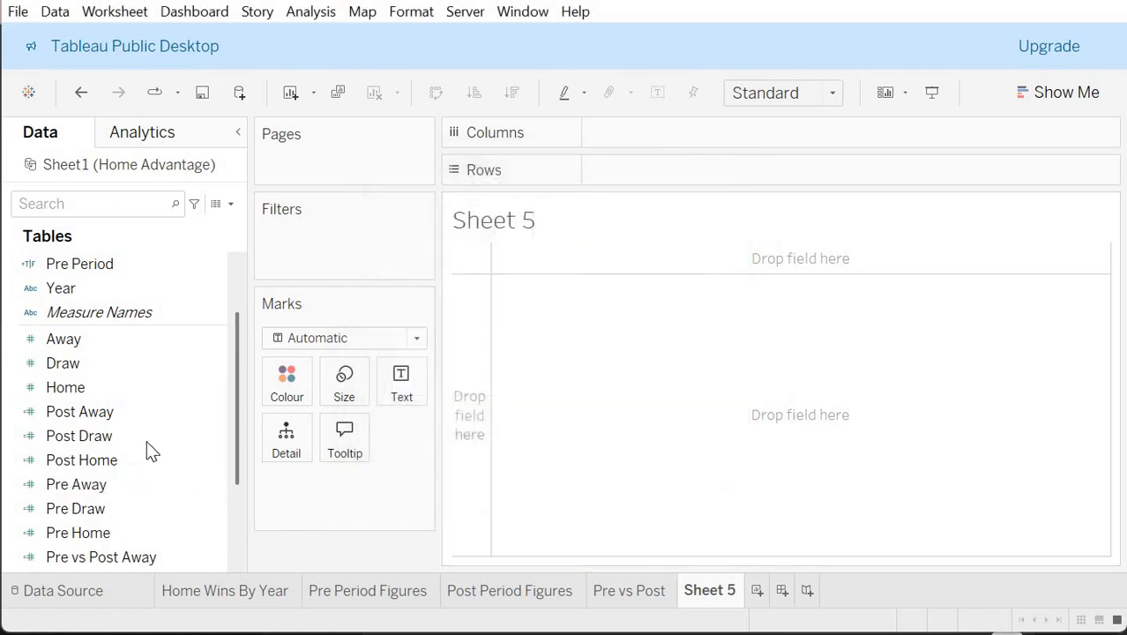
Step: Set the default aggregation of the three Post and three Pre fields (Away, Draw, Home) to Average
click(128, 418)
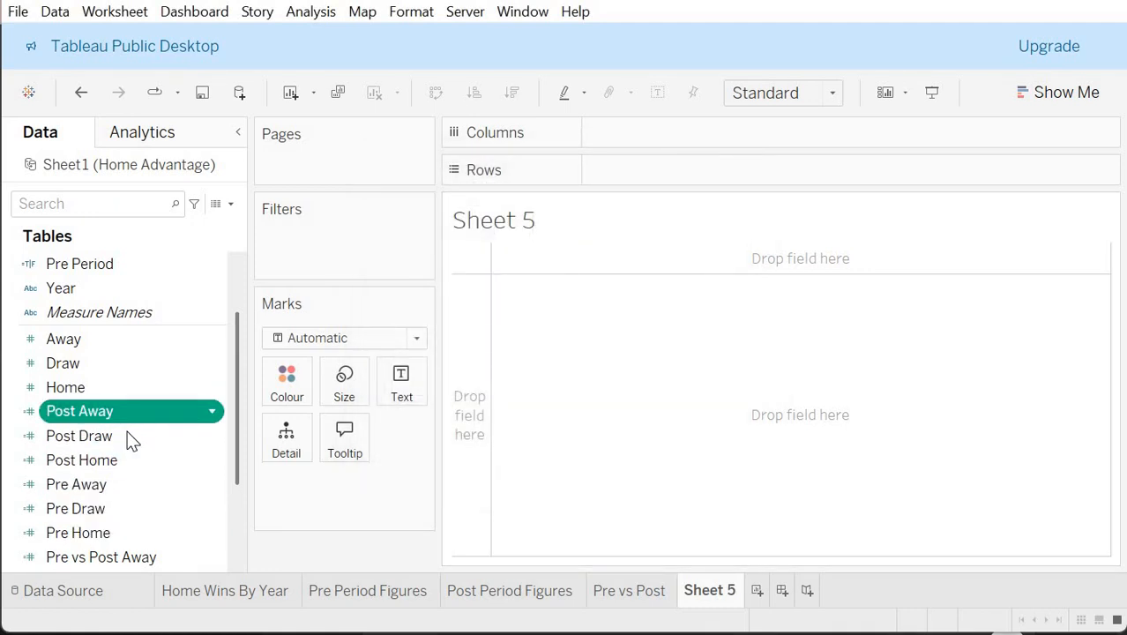
ctrl+click(127, 434)
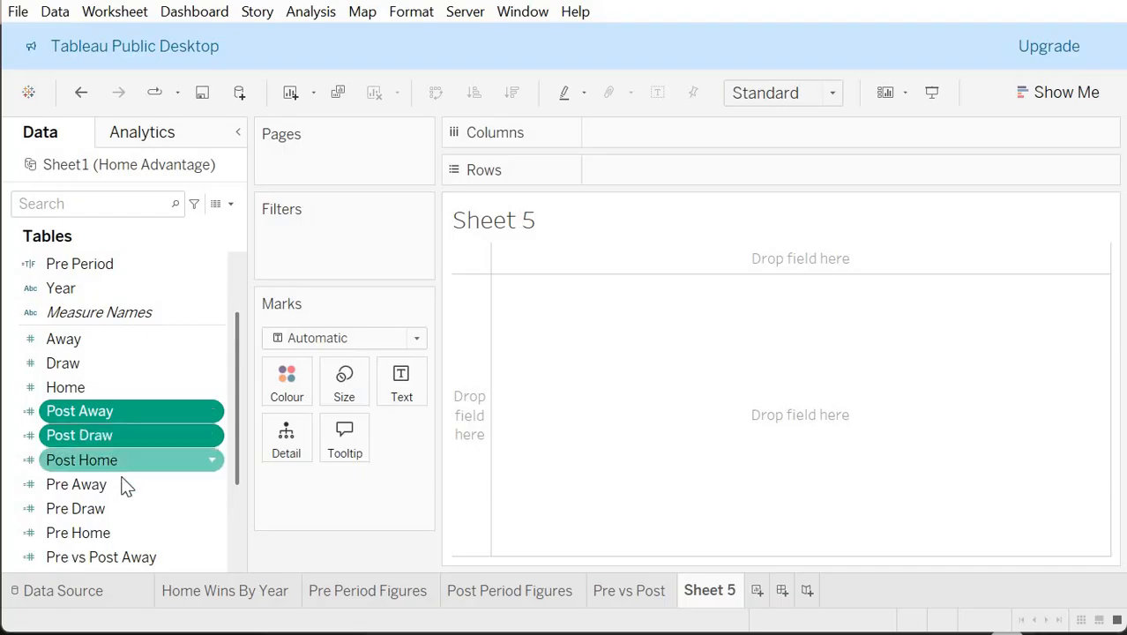
ctrl+click(121, 460)
ctrl+click(119, 483)
ctrl+click(118, 508)
ctrl+click(117, 536)
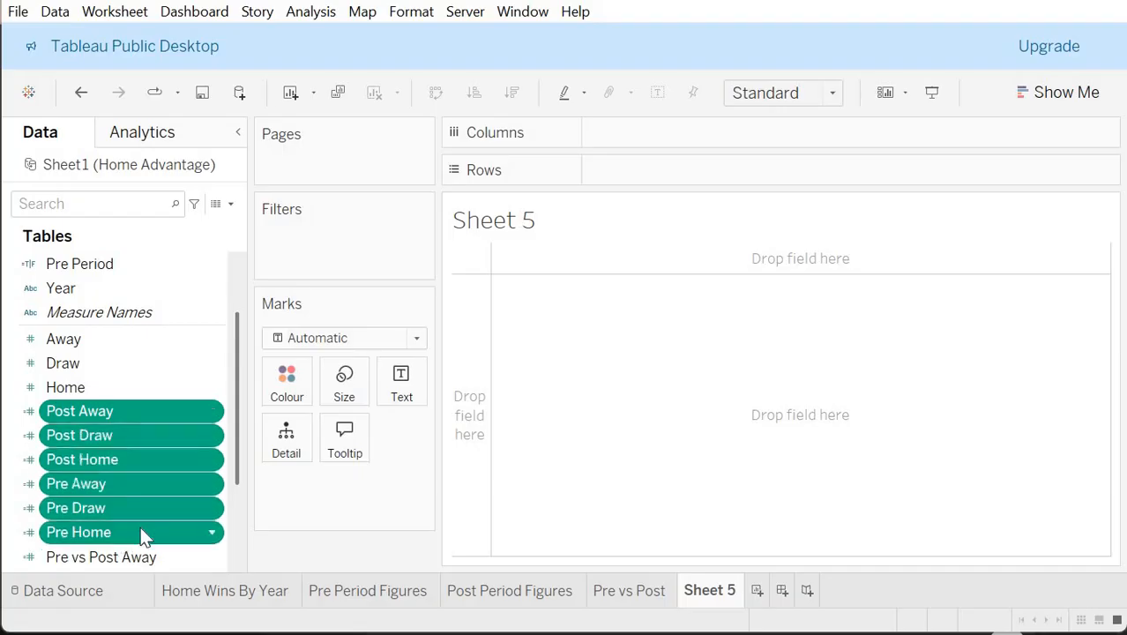
right_click(144, 538)
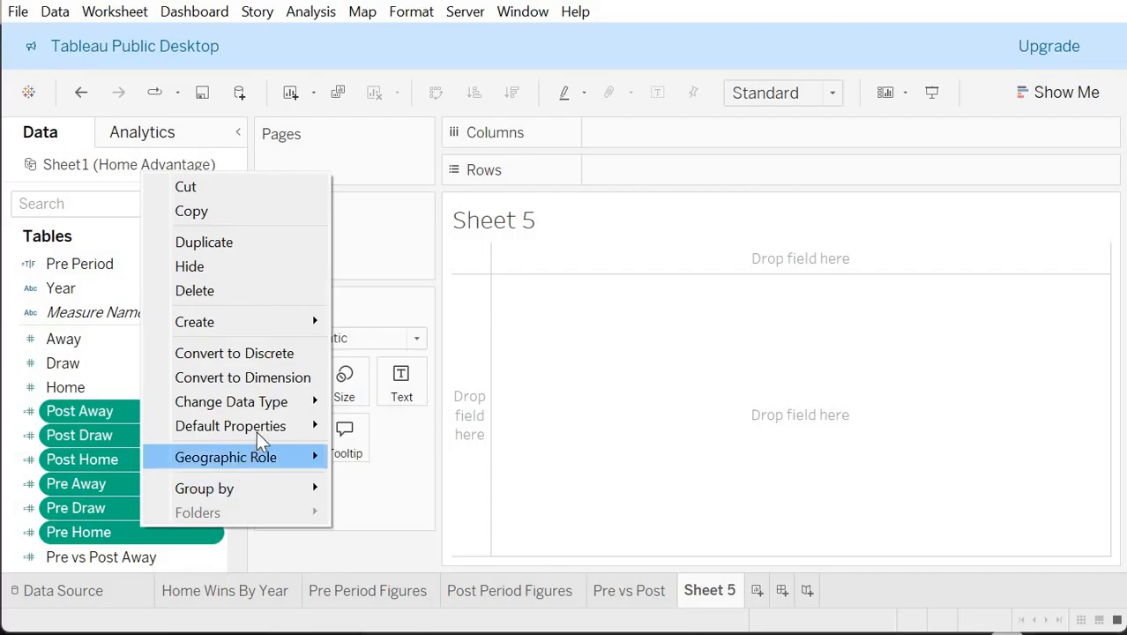
mouse_move(291, 426)
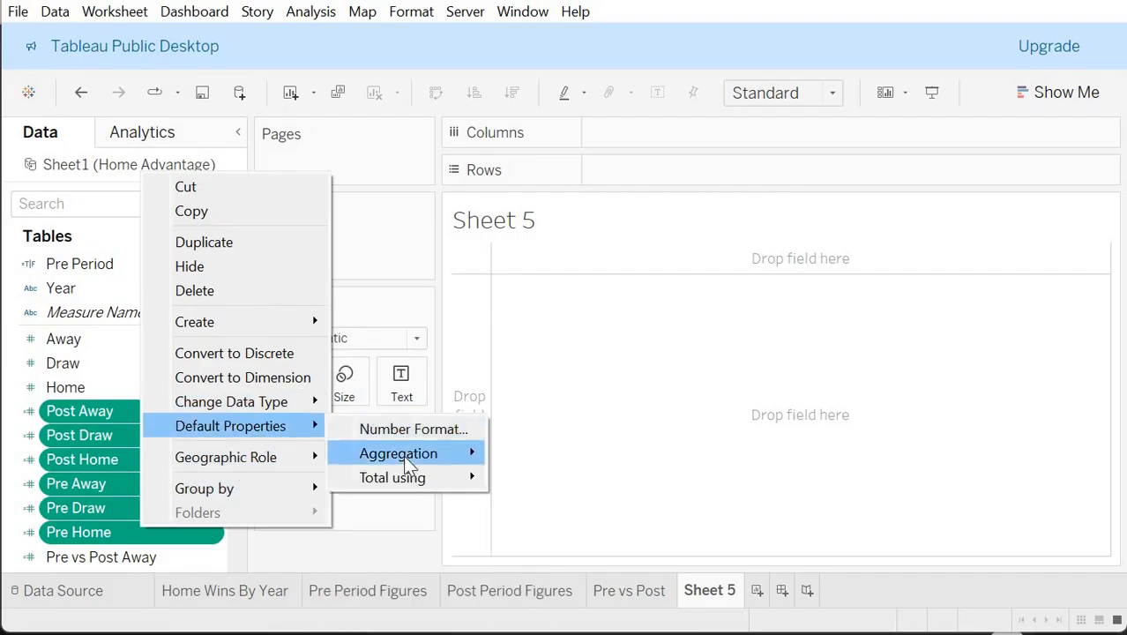
mouse_move(410, 454)
click(563, 478)
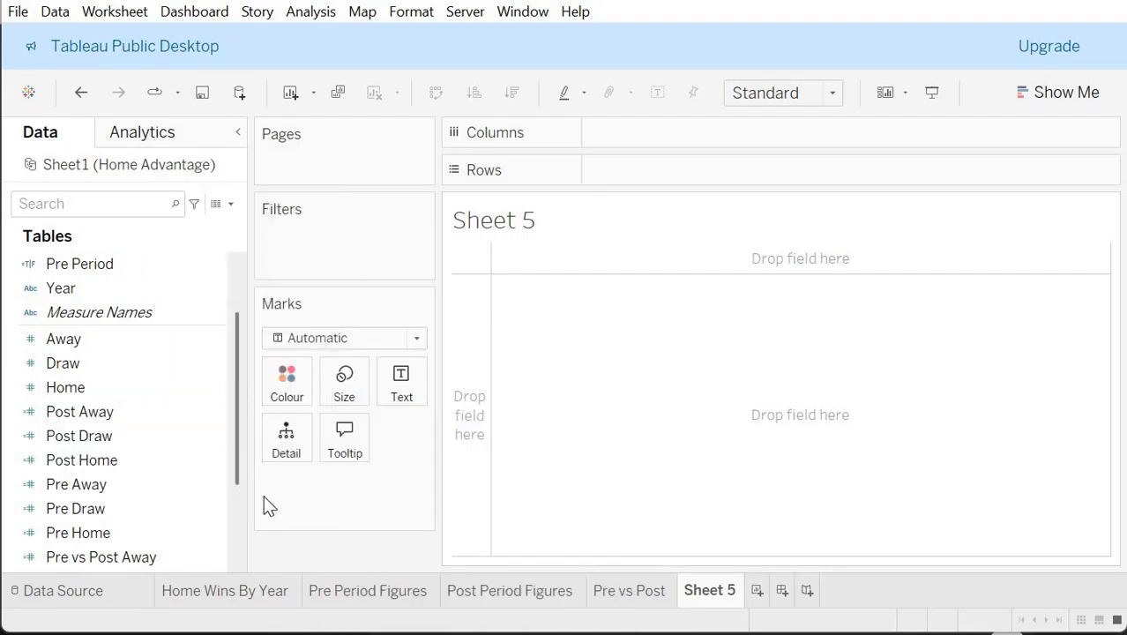
Step: Place Pre Home in the Sheet 5 view and add Post Home to the marks as text
click(82, 412)
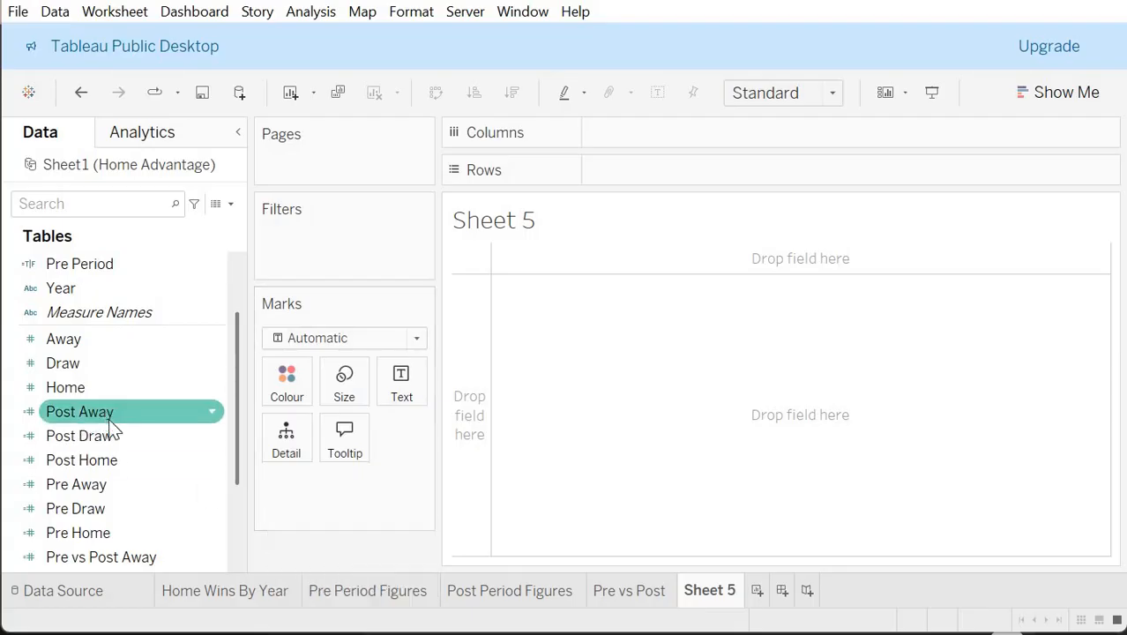
drag(113, 529, 569, 343)
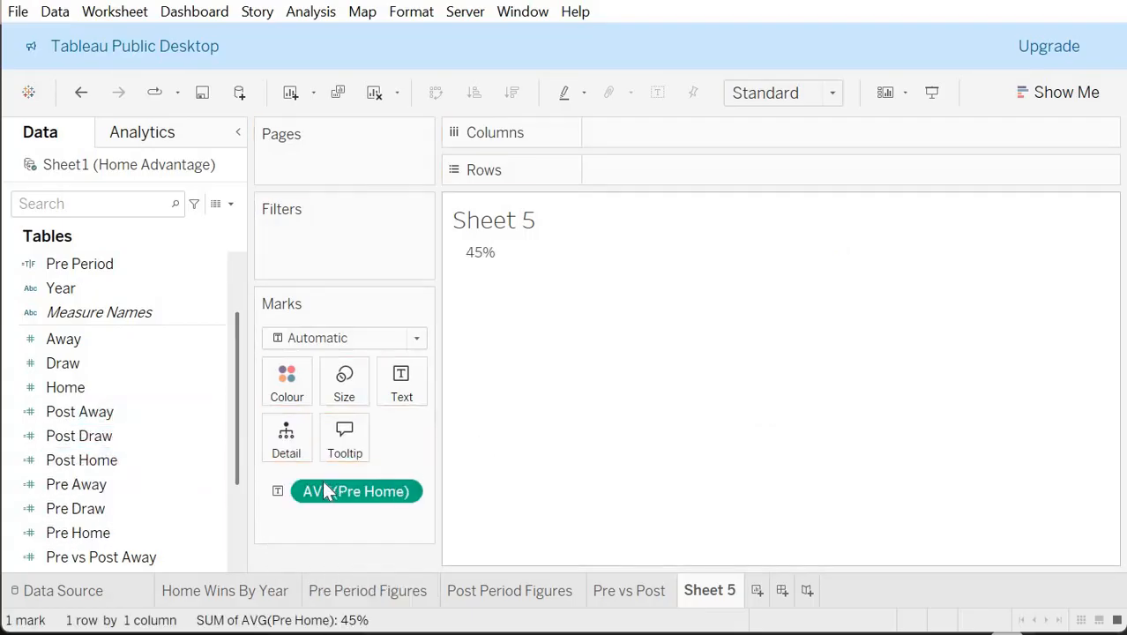
click(137, 459)
click(133, 436)
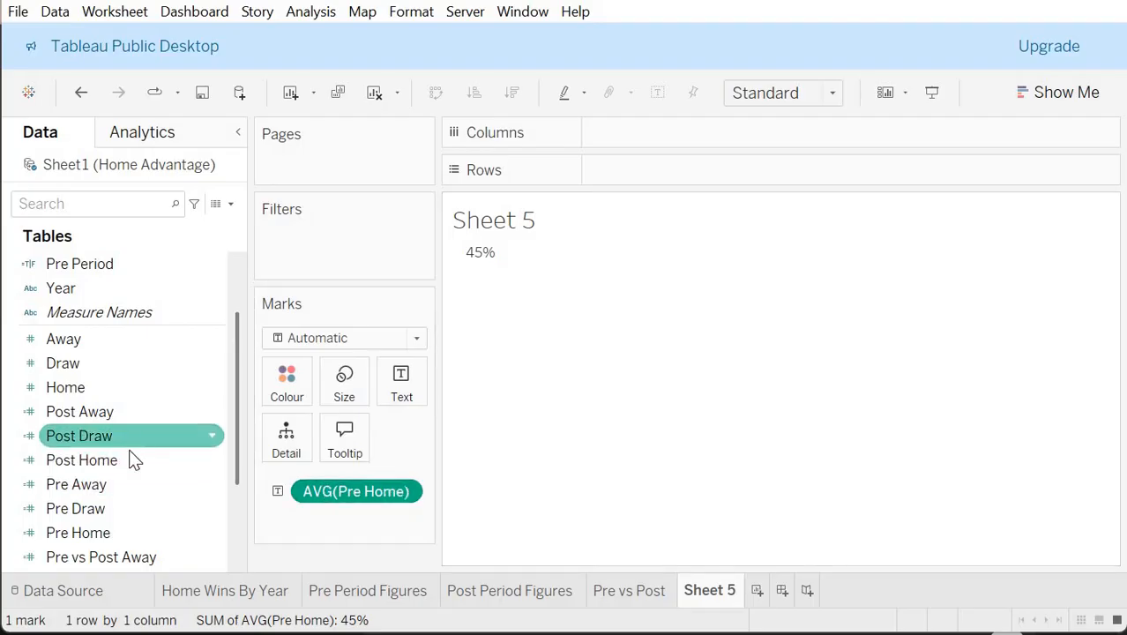
click(133, 458)
drag(129, 453, 267, 527)
click(277, 519)
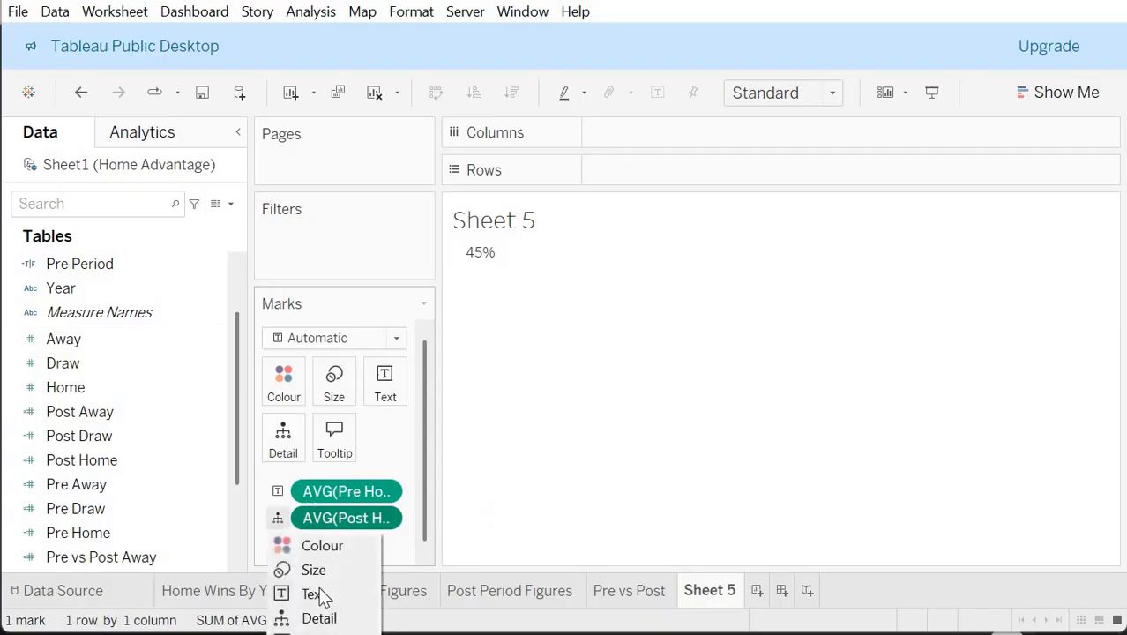
click(323, 598)
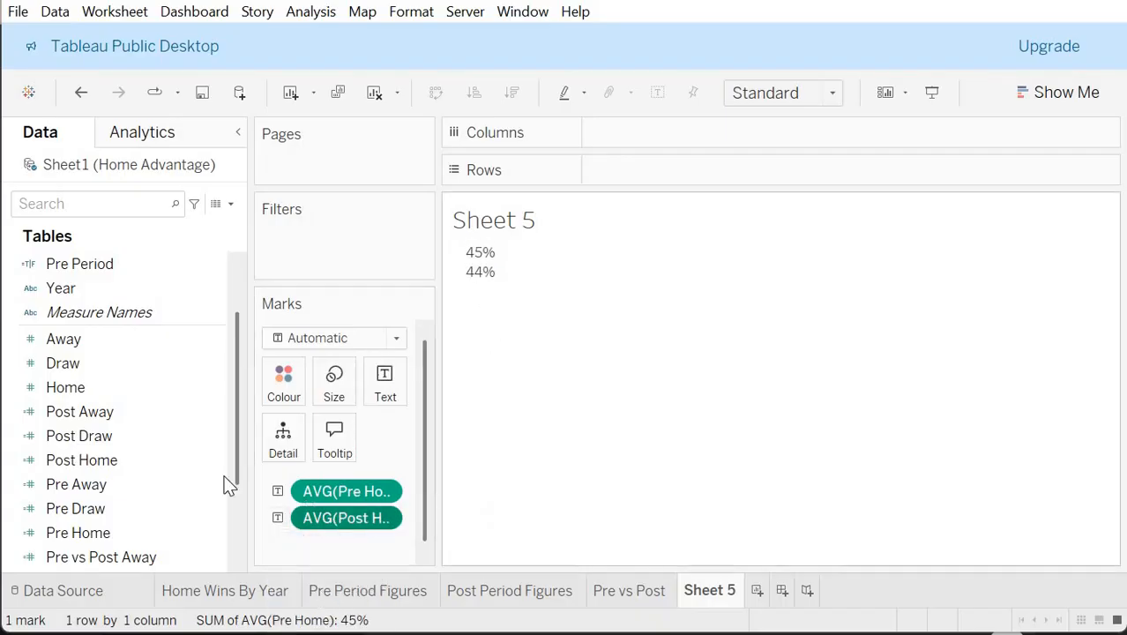
Step: Try adding Pre vs Post Home to the marks as text beneath the two averages
scroll(138, 452, down, 1)
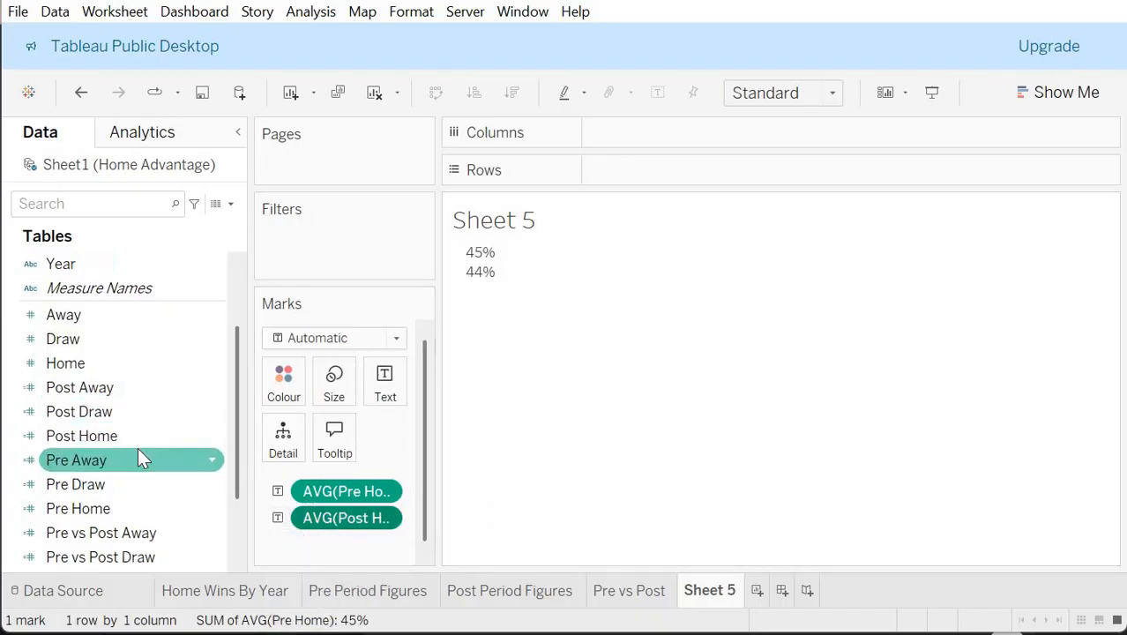
scroll(138, 447, down, 1)
drag(129, 557, 281, 545)
click(278, 544)
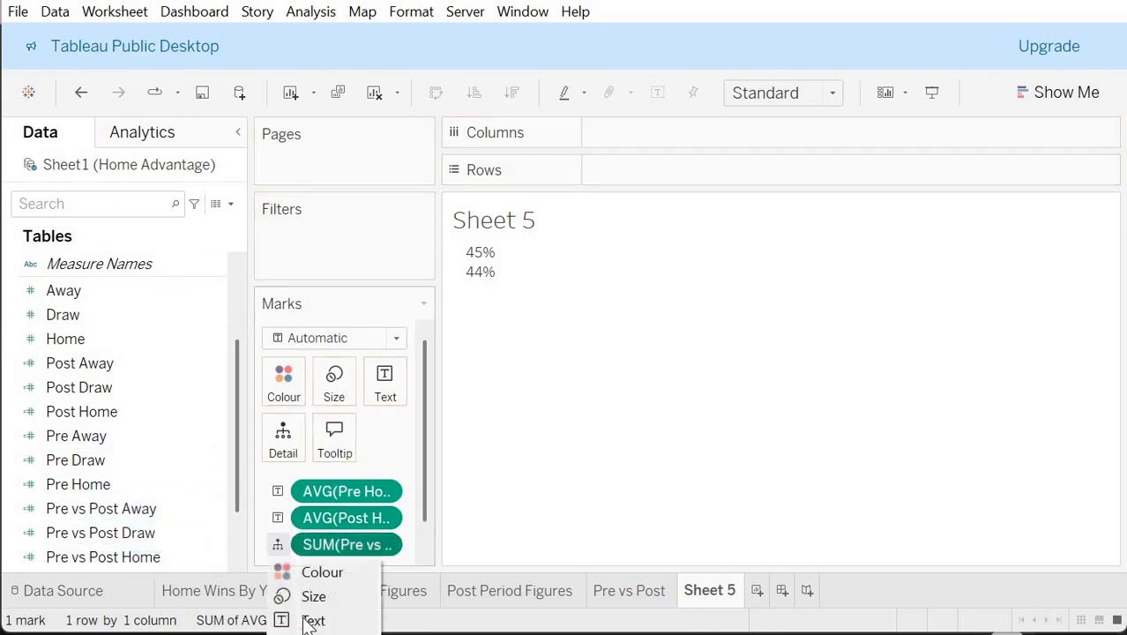
click(311, 622)
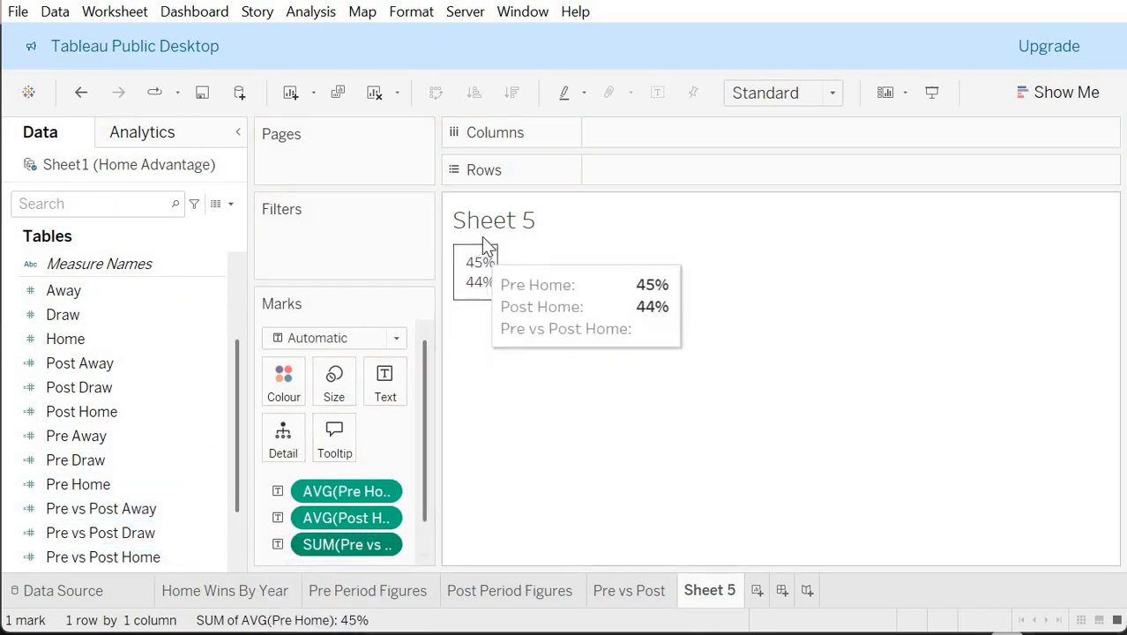
mouse_move(479, 284)
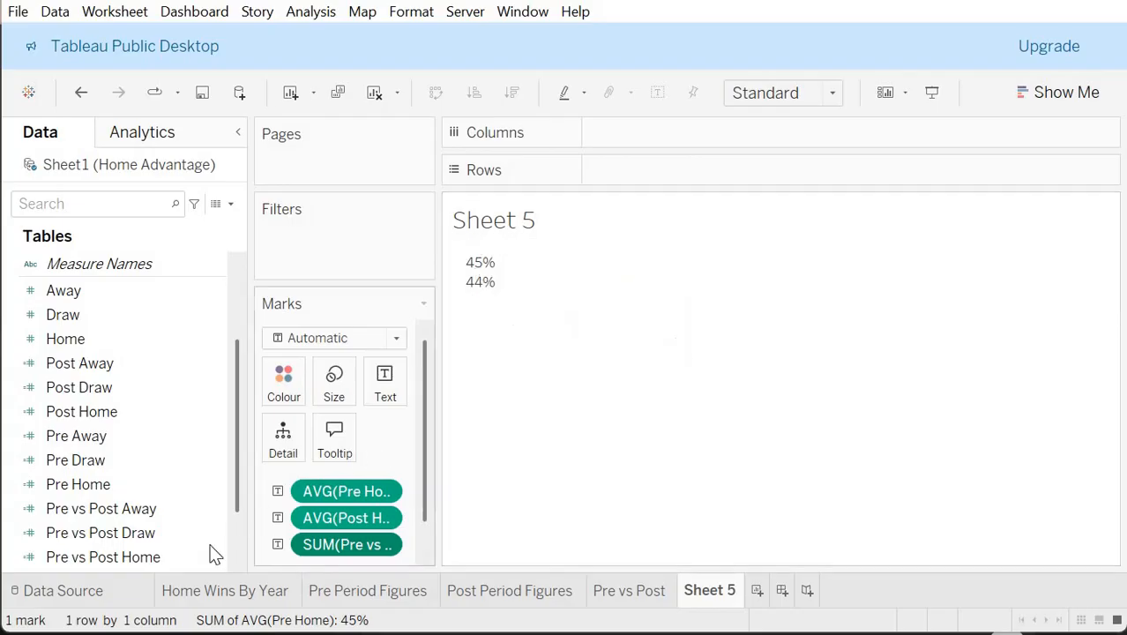
click(382, 545)
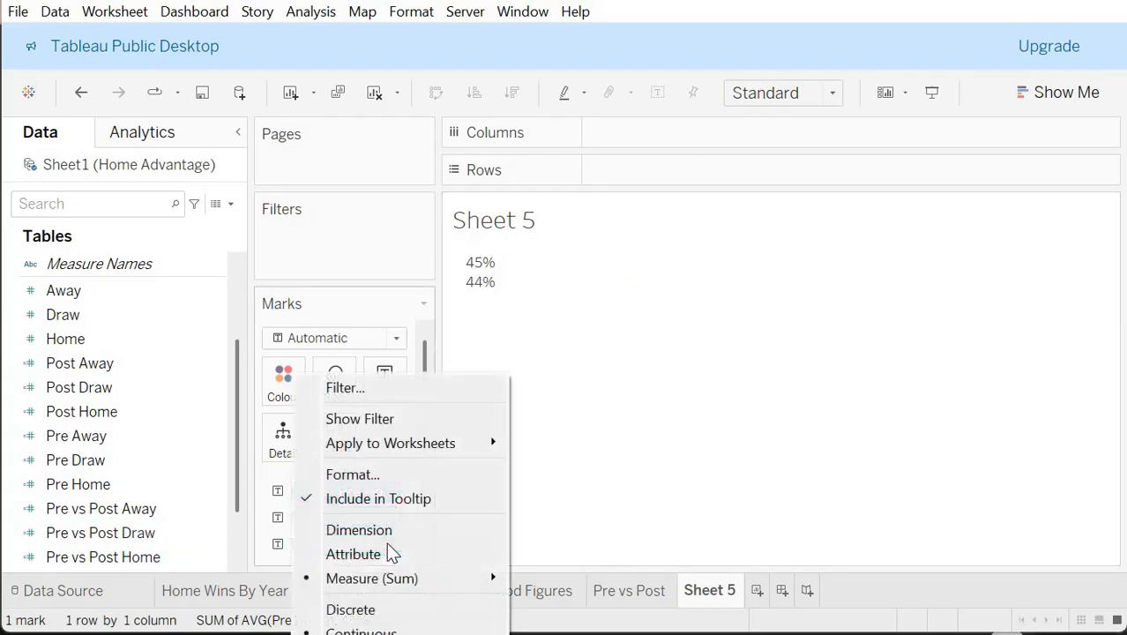
key(Escape)
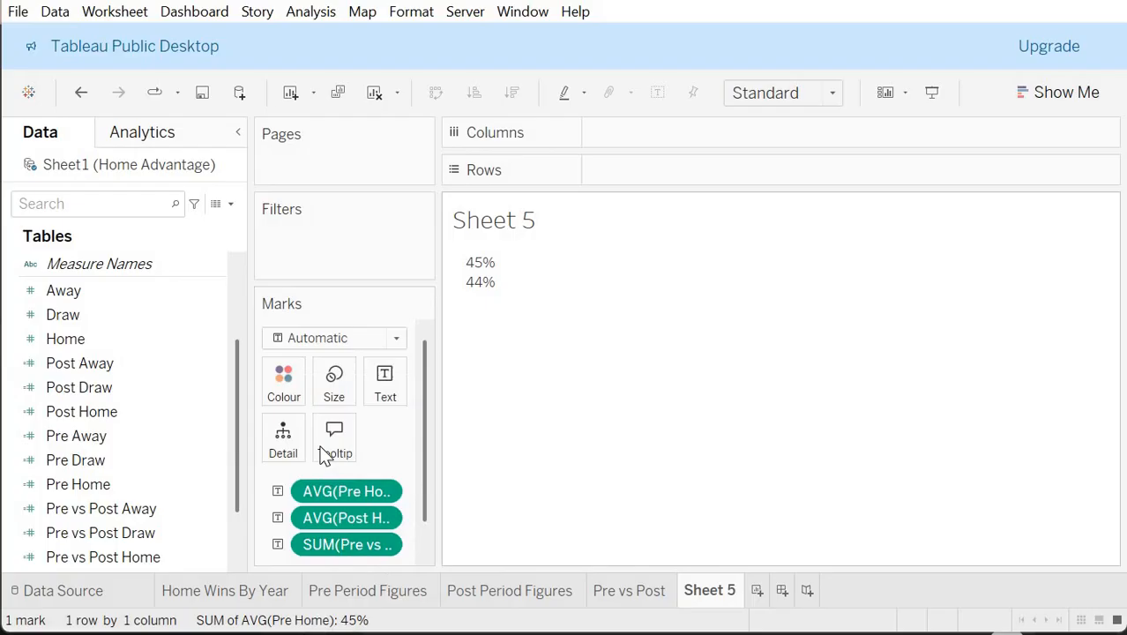
Step: Edit the Pre vs Post Home calculated field so its formula reads avg([Post Home])-avg([Pre Home])
click(199, 288)
click(122, 399)
click(121, 463)
scroll(126, 503, down, 1)
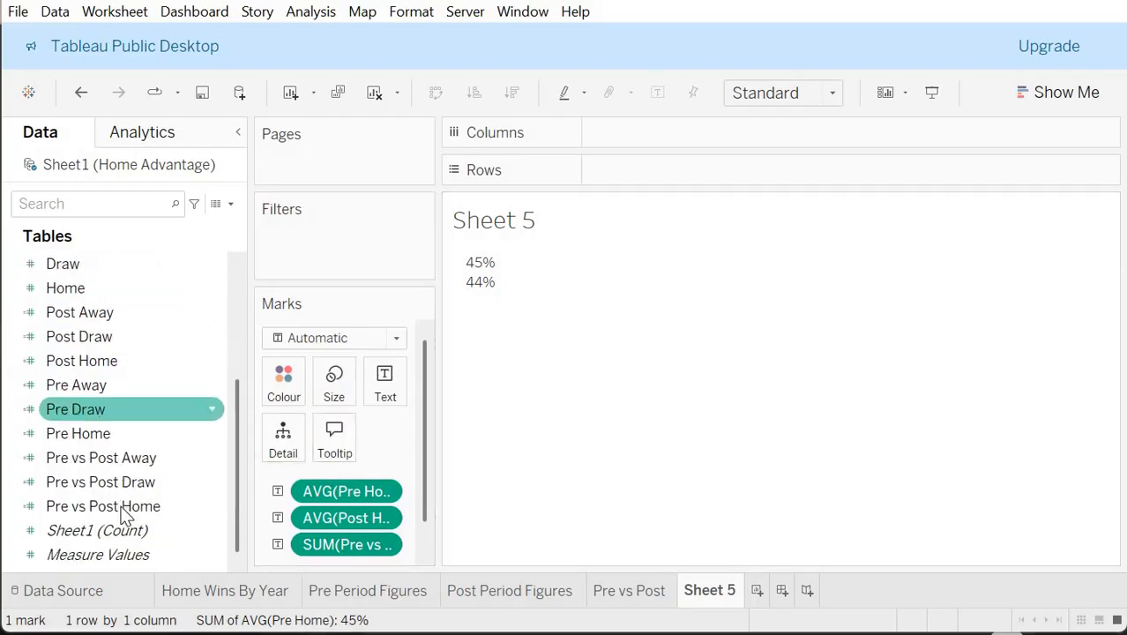
click(126, 512)
right_click(126, 513)
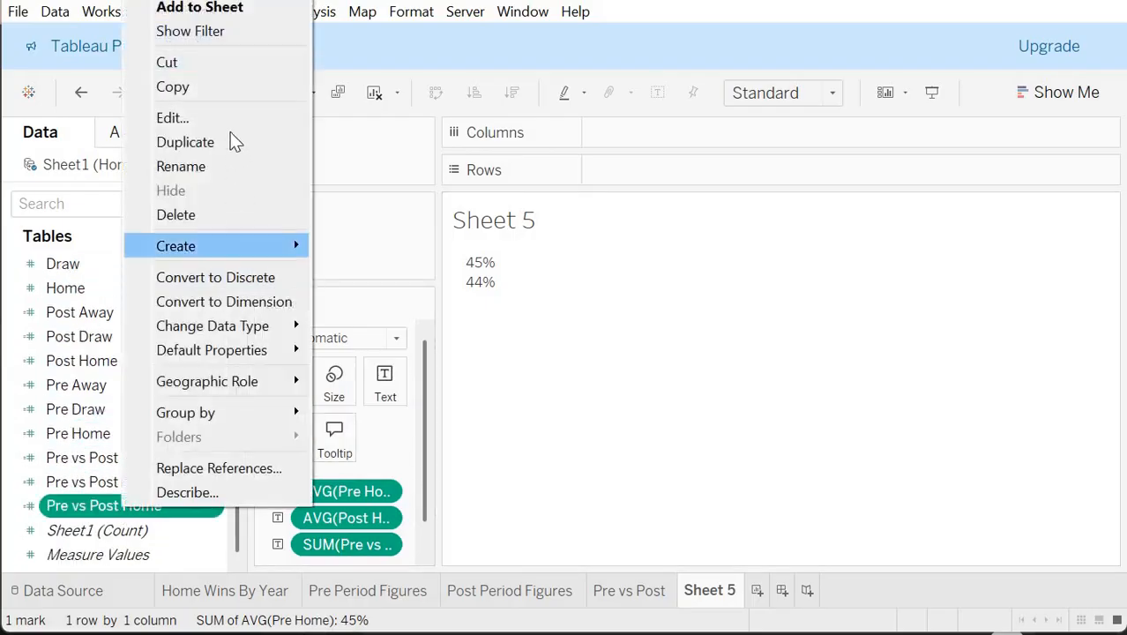
click(228, 117)
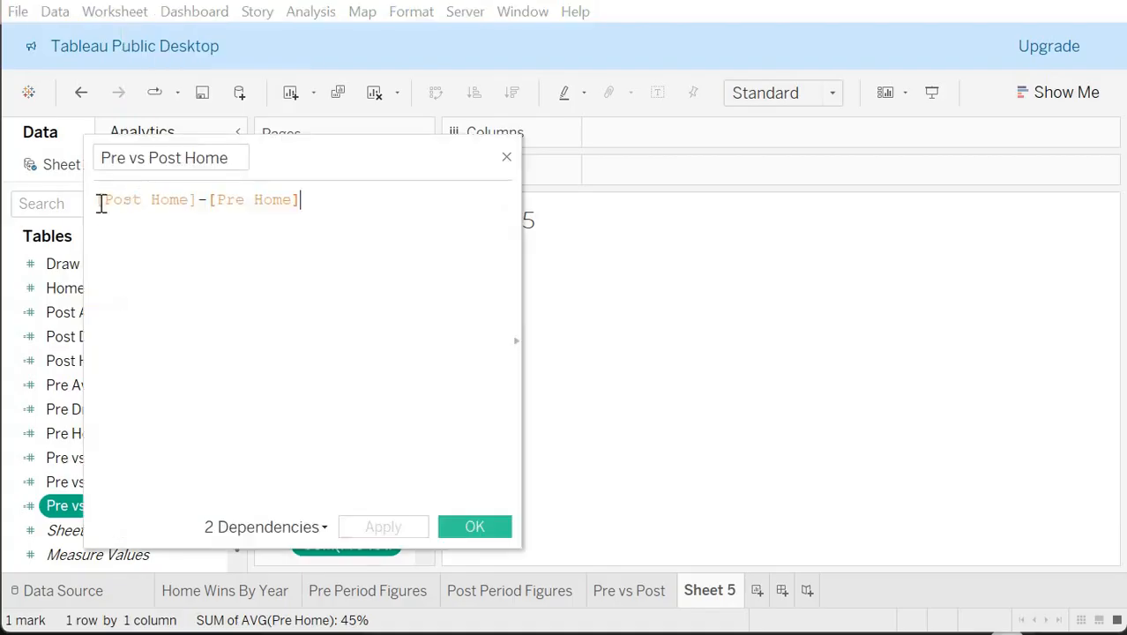
click(101, 203)
text(avg()
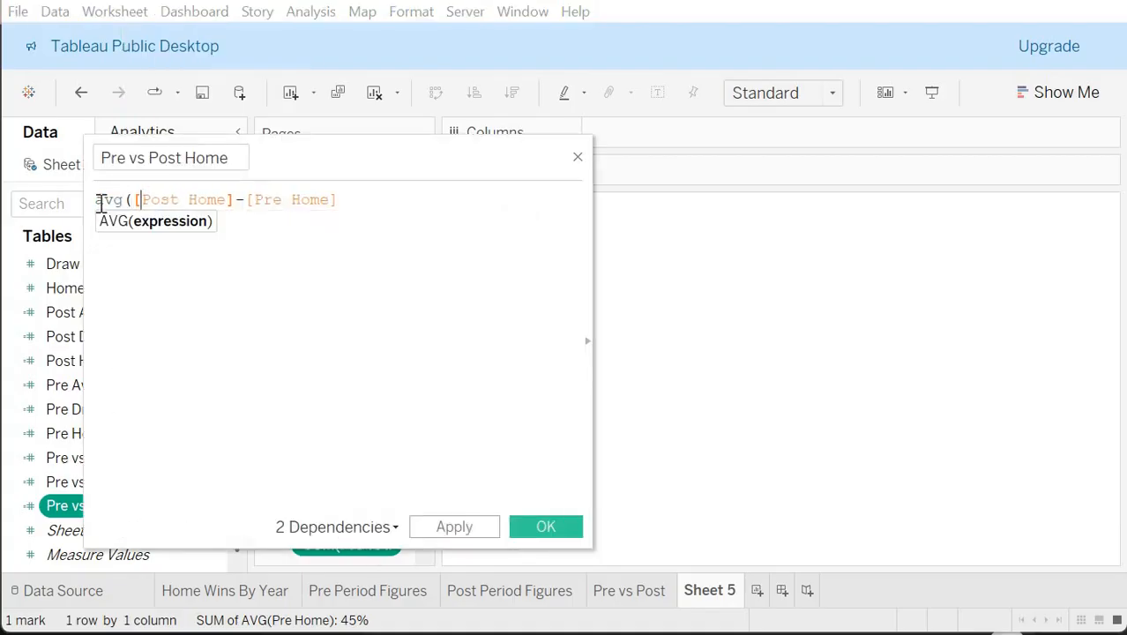
key(Right)
key(Right)
key(Right)
key(Right)
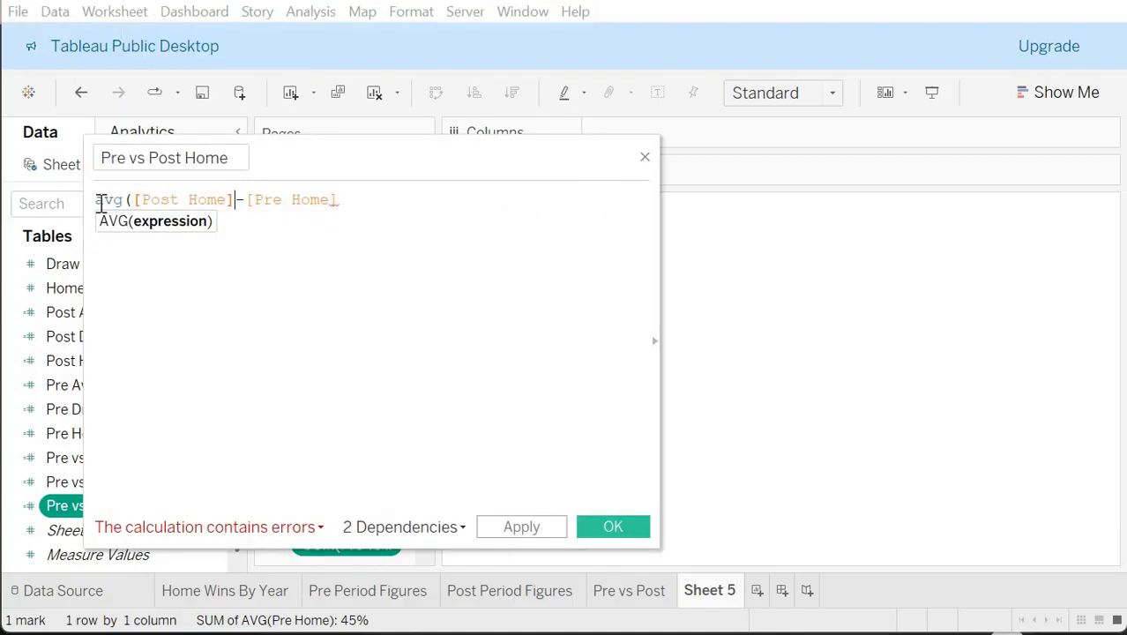
text())
text(avg()
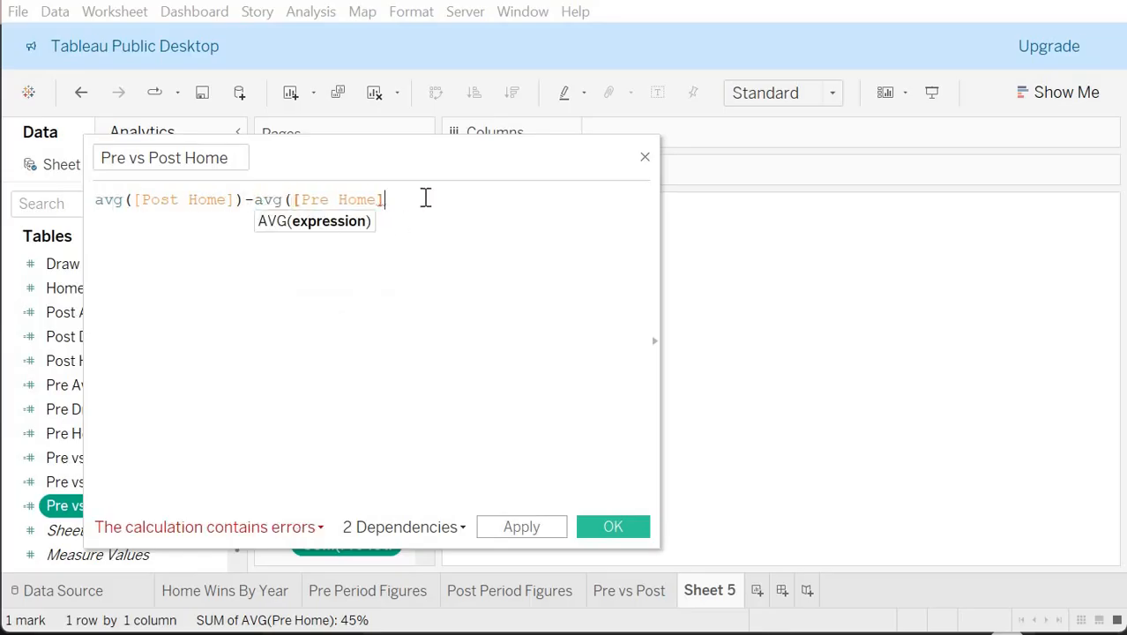
text())
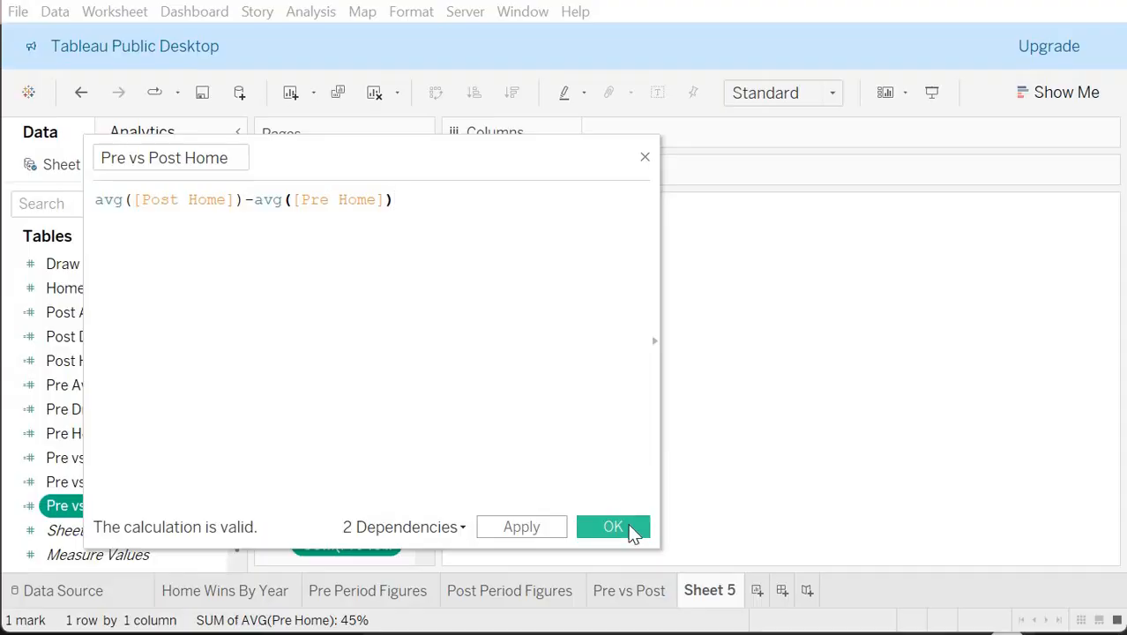
click(612, 528)
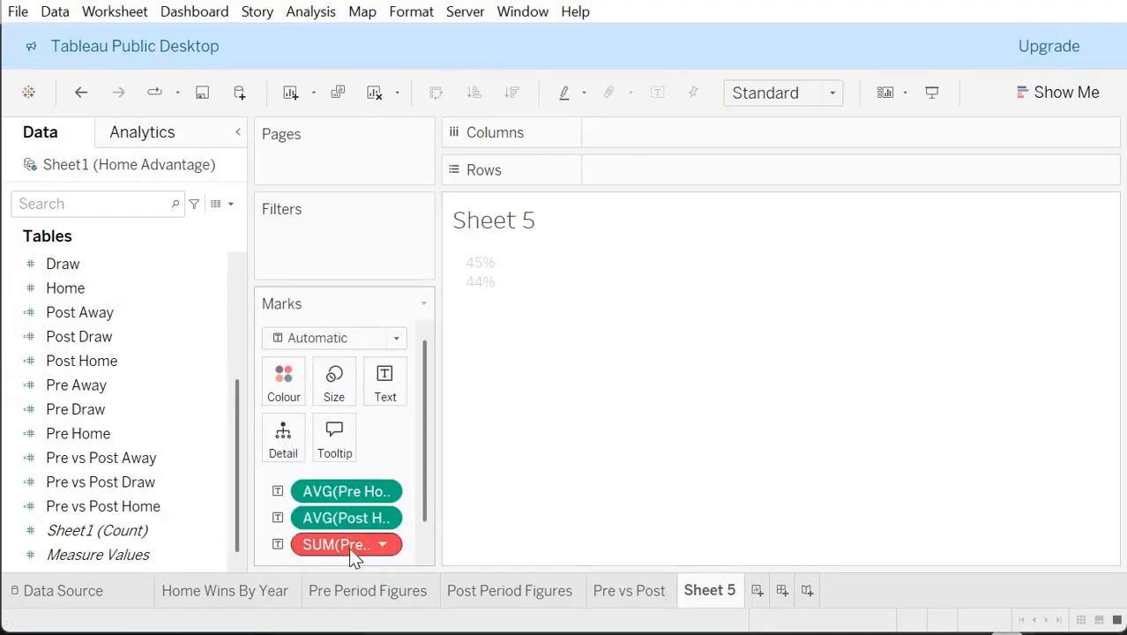
Step: Replace the invalid SUM pill on the marks with the updated Pre vs Post Home field as text
right_click(381, 545)
click(401, 529)
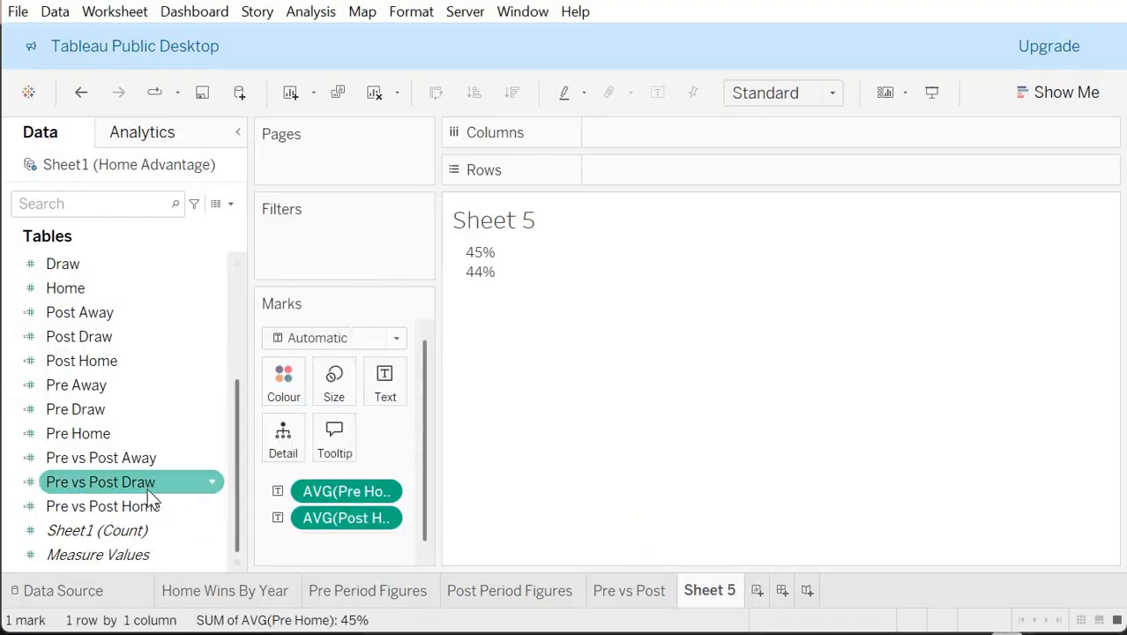
drag(148, 510, 280, 548)
click(279, 545)
click(309, 618)
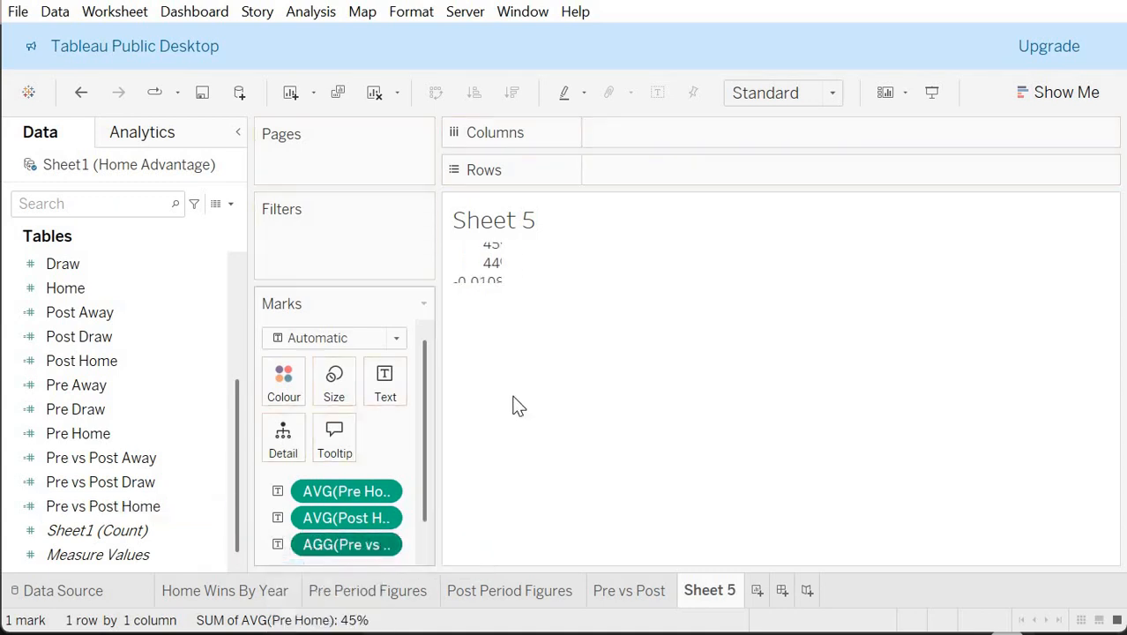
mouse_move(509, 293)
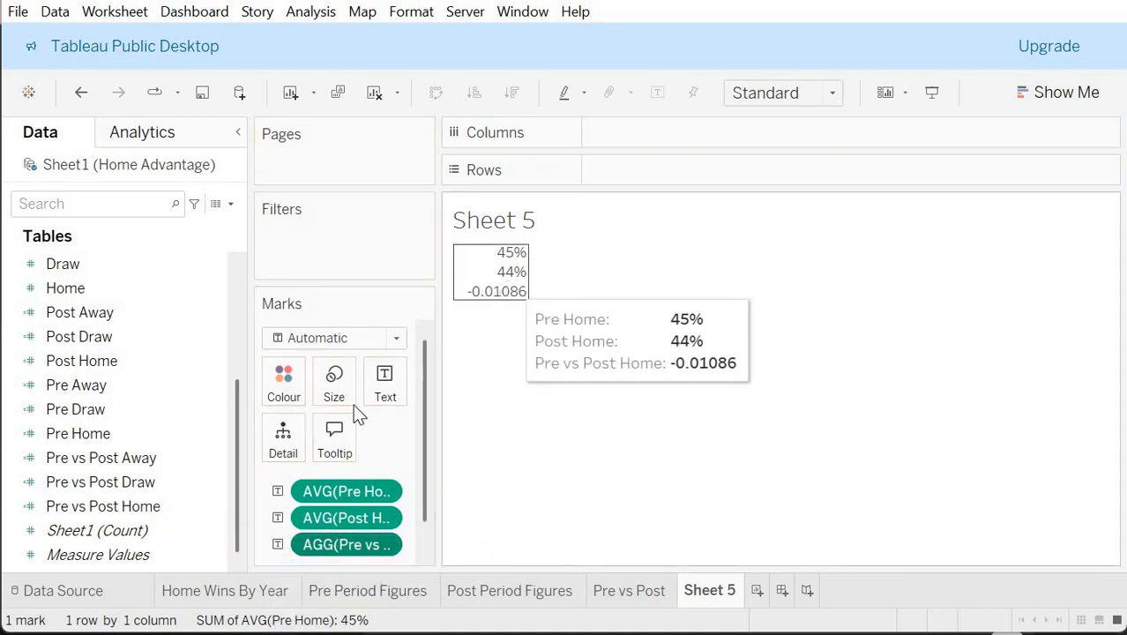
Step: Set the default number format of the Pre vs Post Away, Draw and Home fields to Percentage with zero decimal places
ctrl+click(113, 480)
ctrl+click(118, 508)
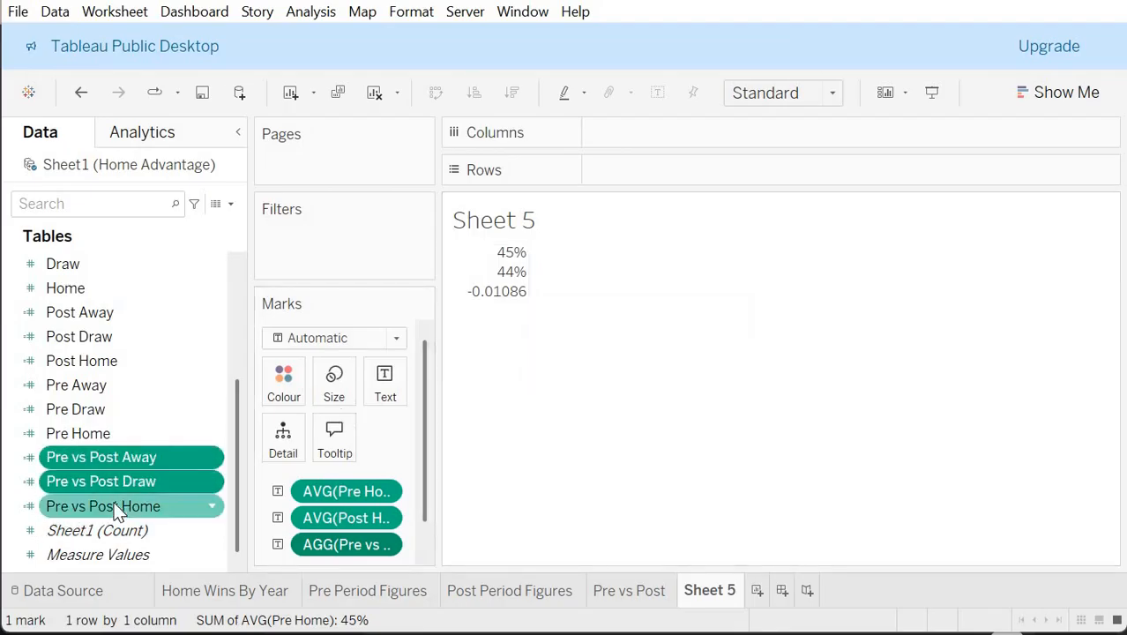
right_click(115, 506)
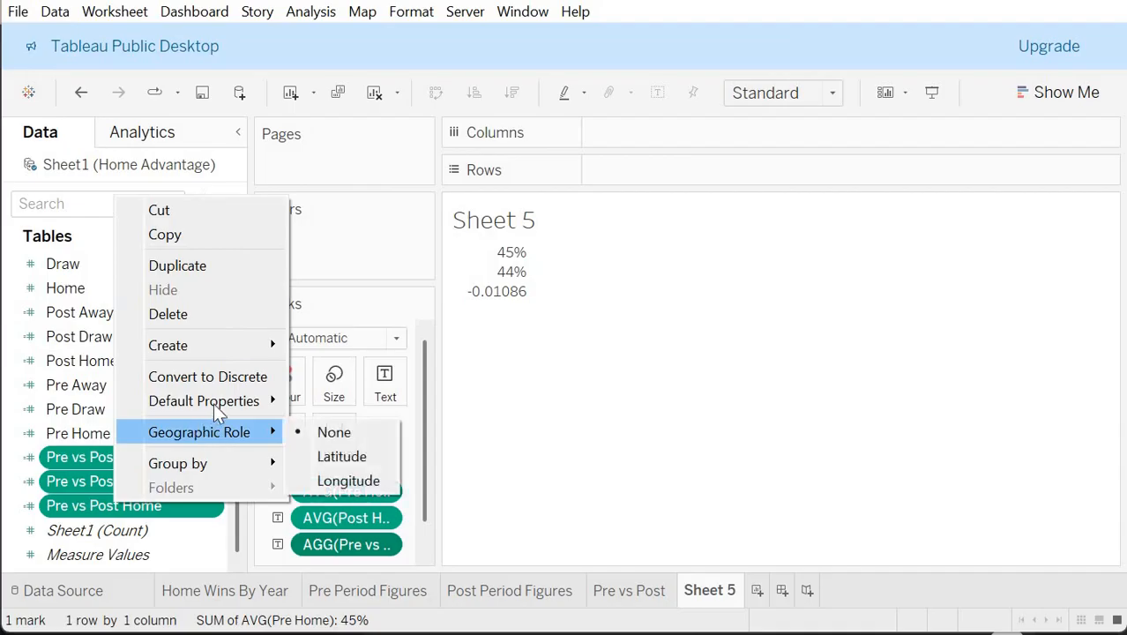
mouse_move(291, 402)
click(344, 403)
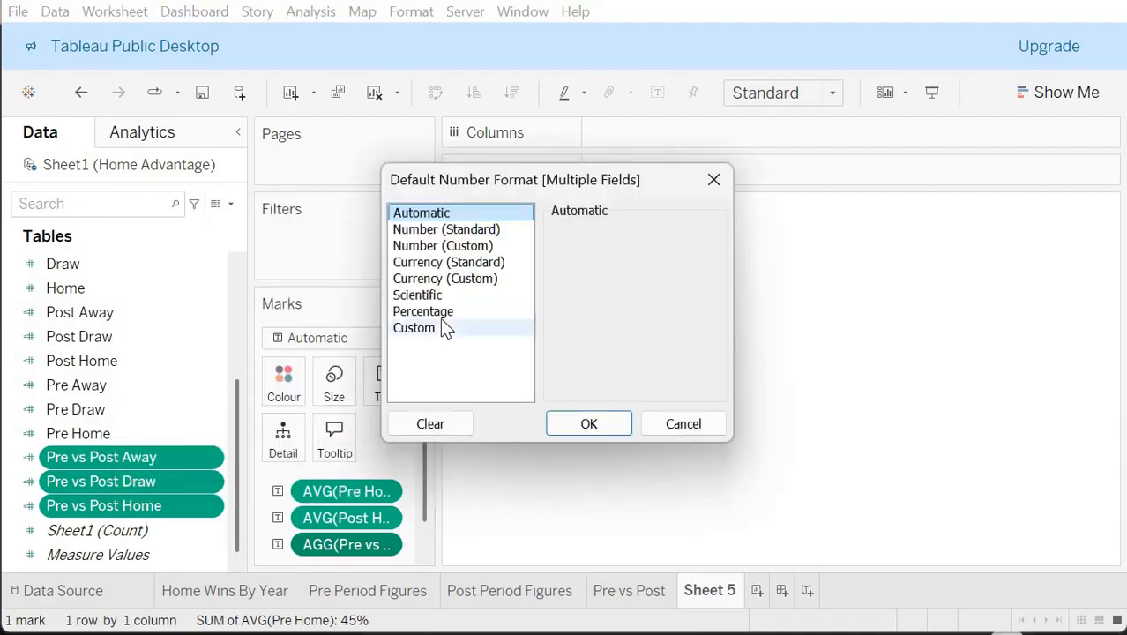
click(423, 312)
click(592, 256)
click(593, 257)
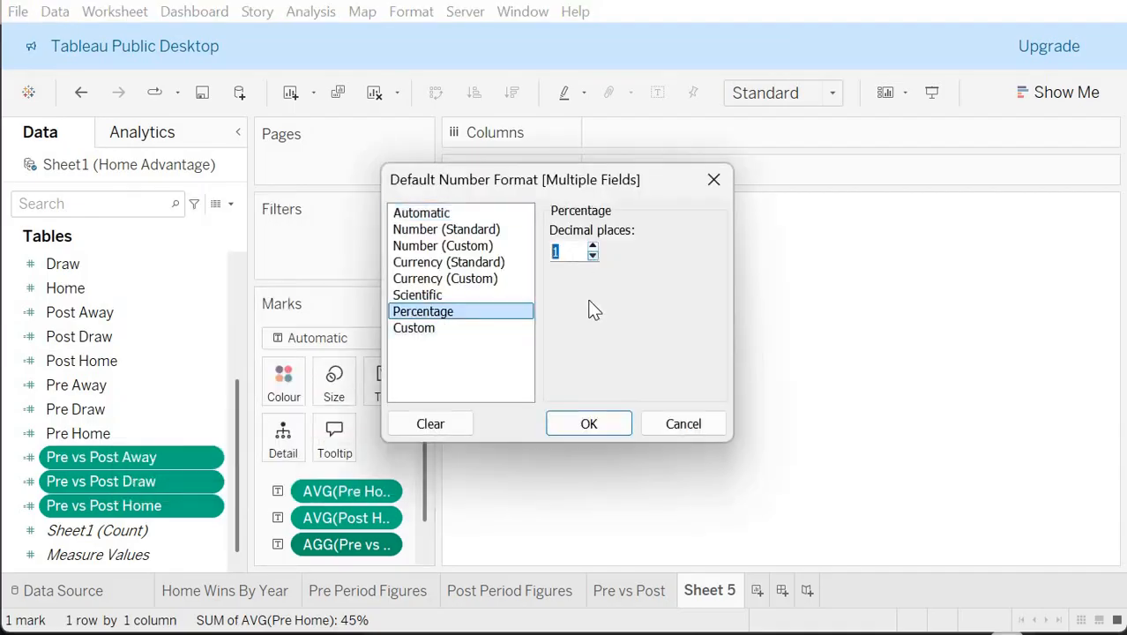
click(588, 426)
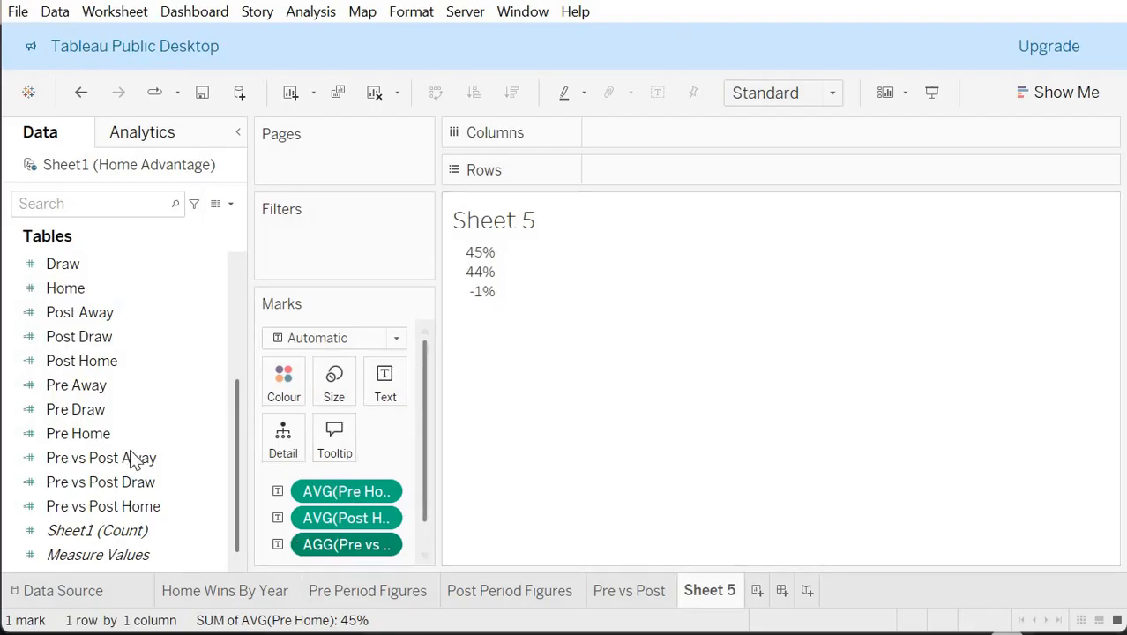
Step: Edit the Pre vs Post Away calculated field so its formula reads avg([Post Away])-avg([Pre Away])
click(125, 480)
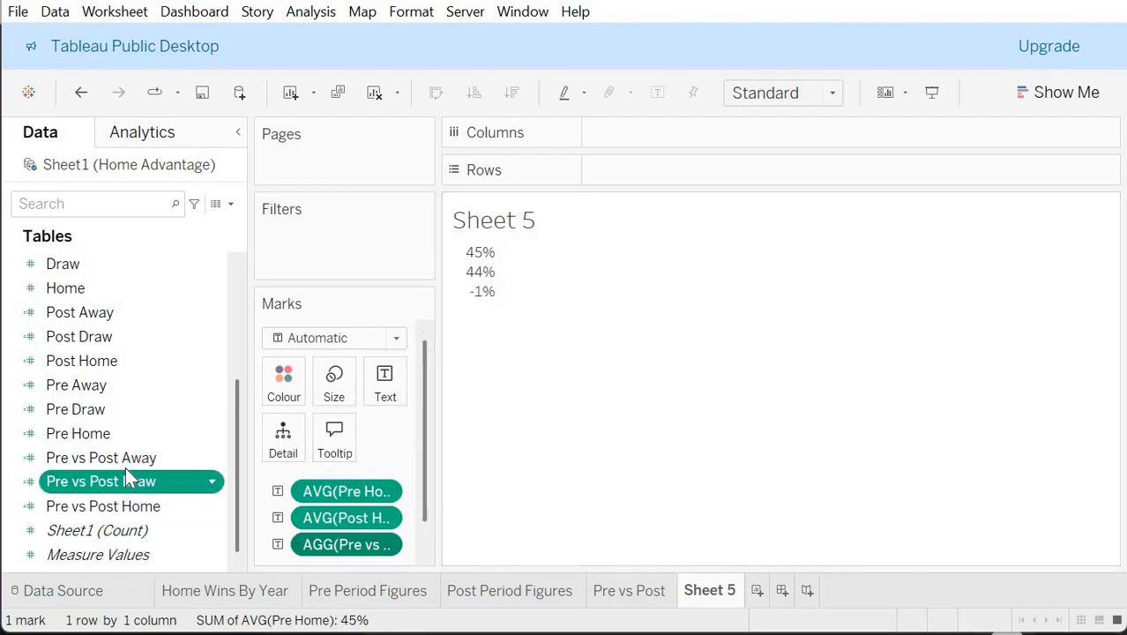
click(125, 468)
right_click(125, 467)
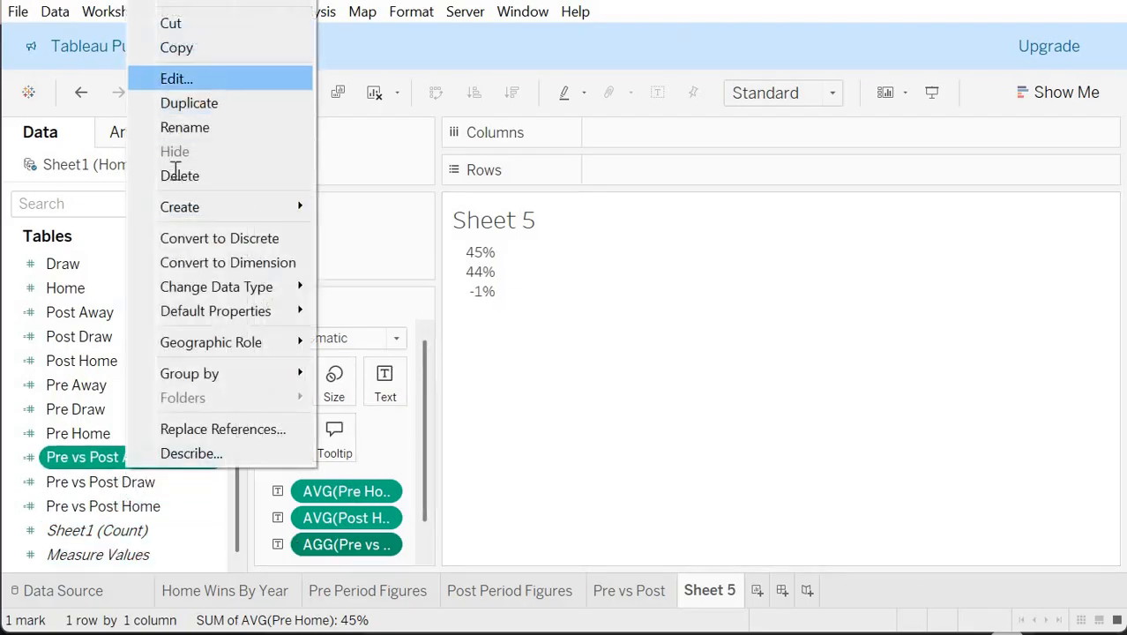
key(Return)
click(98, 198)
text(av)
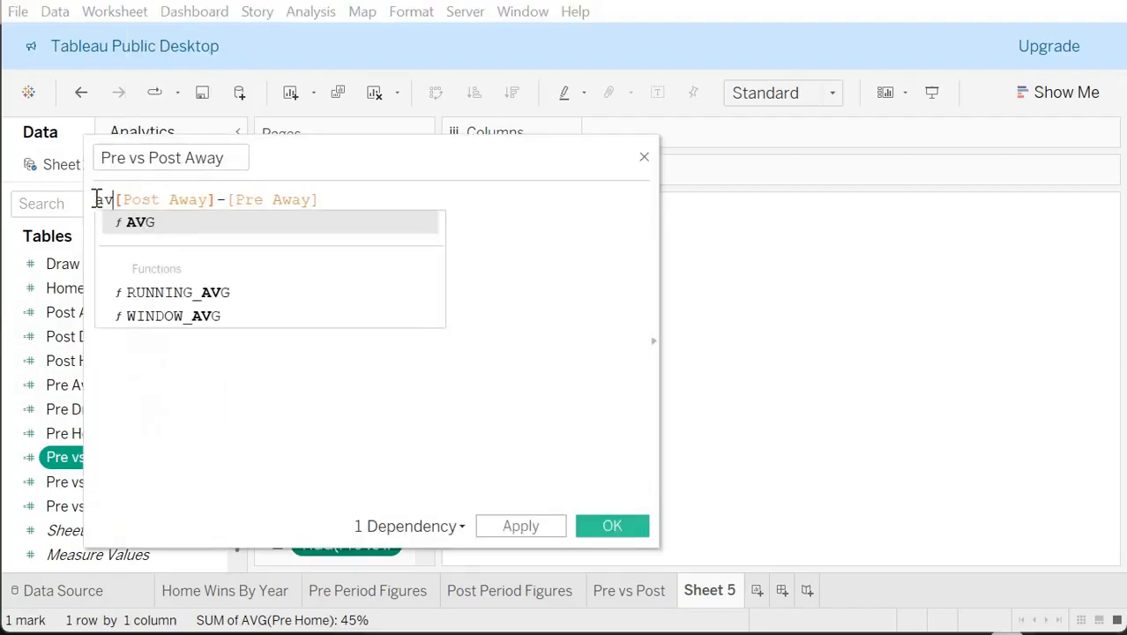
text(g()
key(Right)
key(Right)
key(Right)
key(Right)
key(Right)
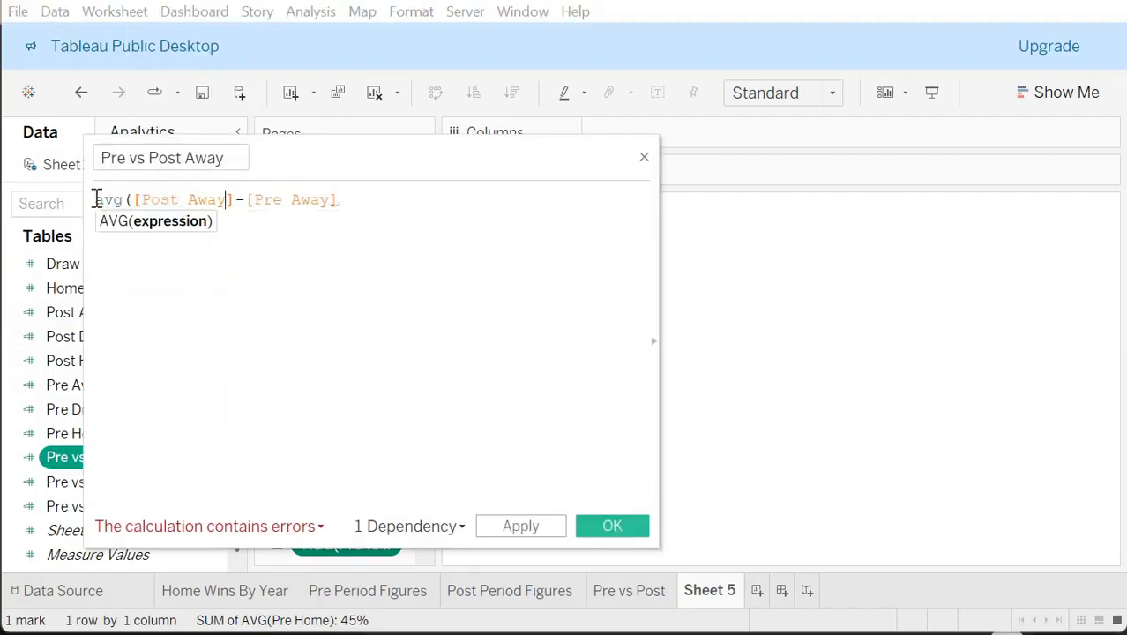
text()-)
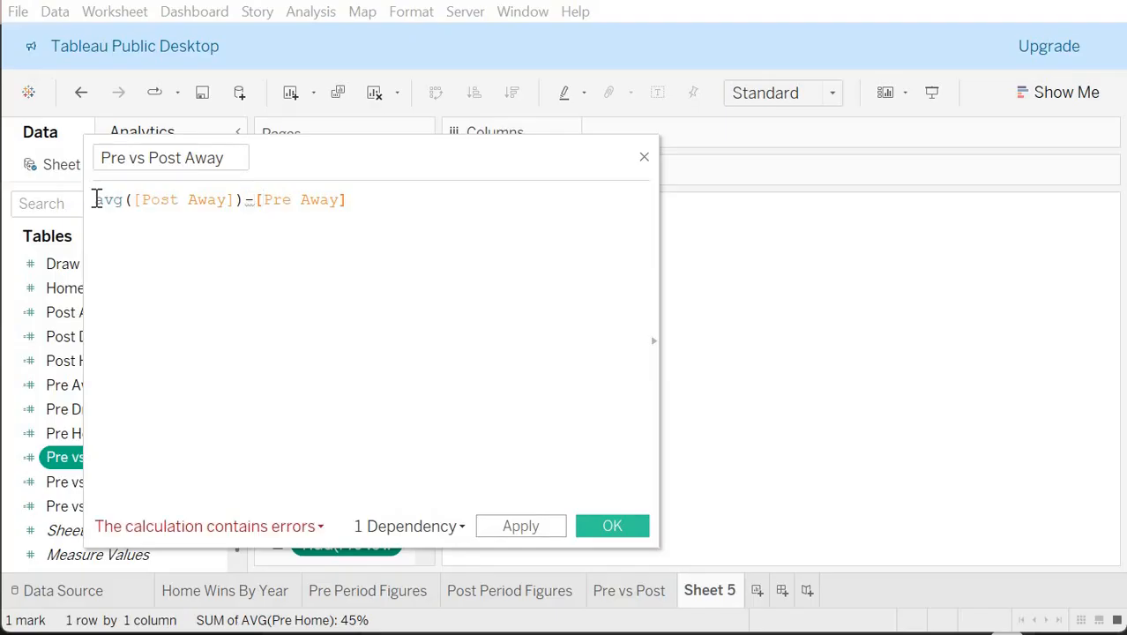
text(avg()
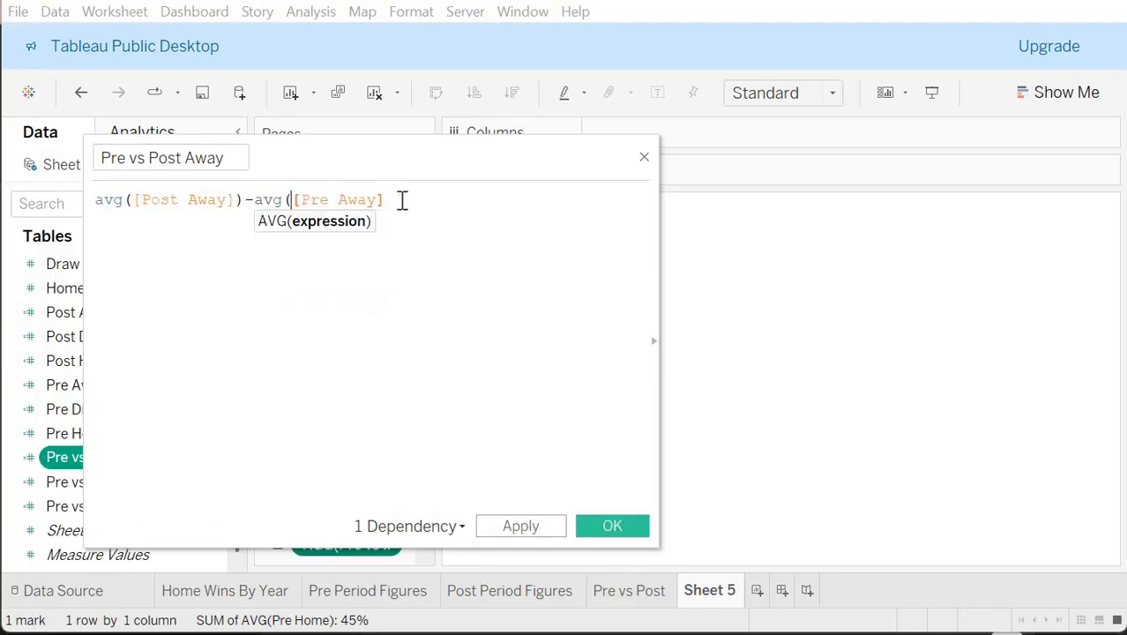
click(401, 200)
text())
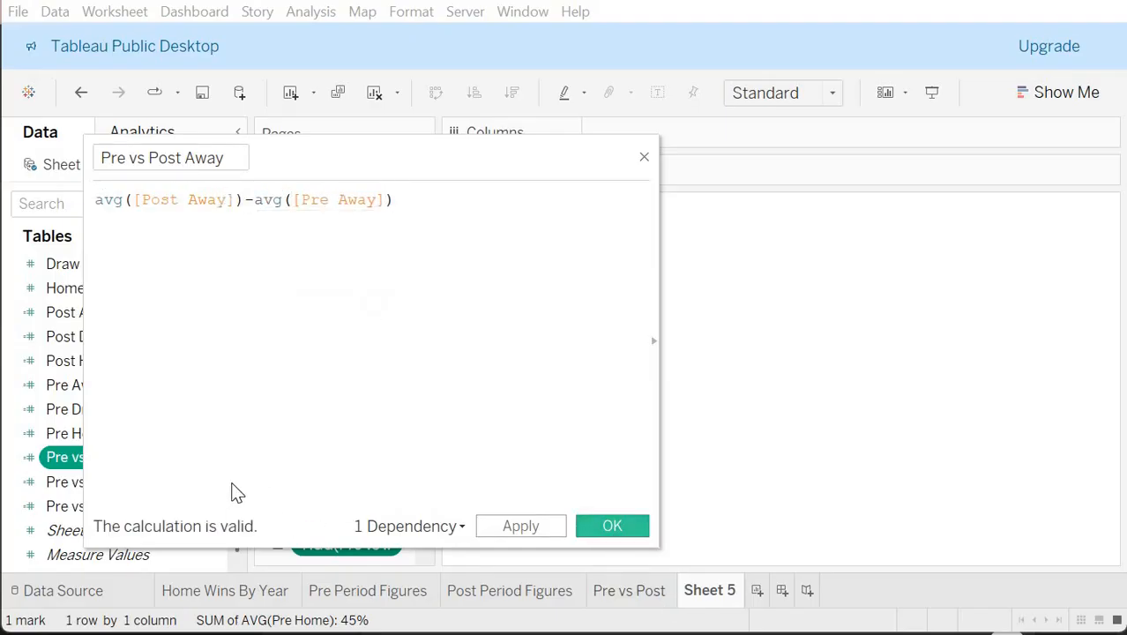
Step: Edit the Pre vs Post Draw calculated field so its formula reads avg([Post Draw])-avg([Pre Draw])
right_click(131, 482)
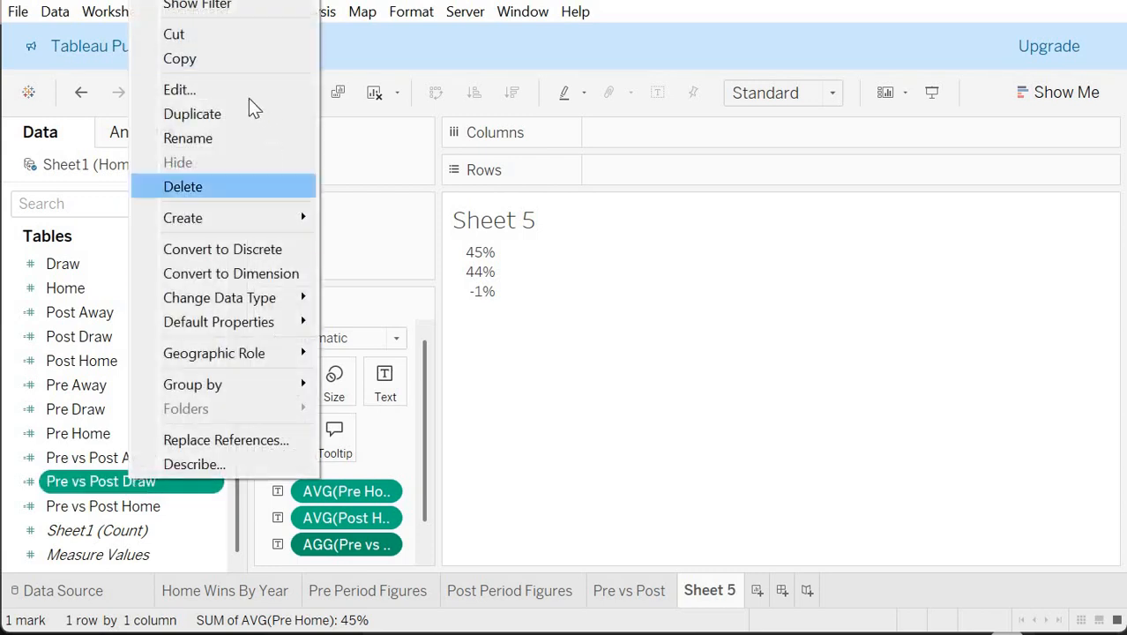
click(246, 90)
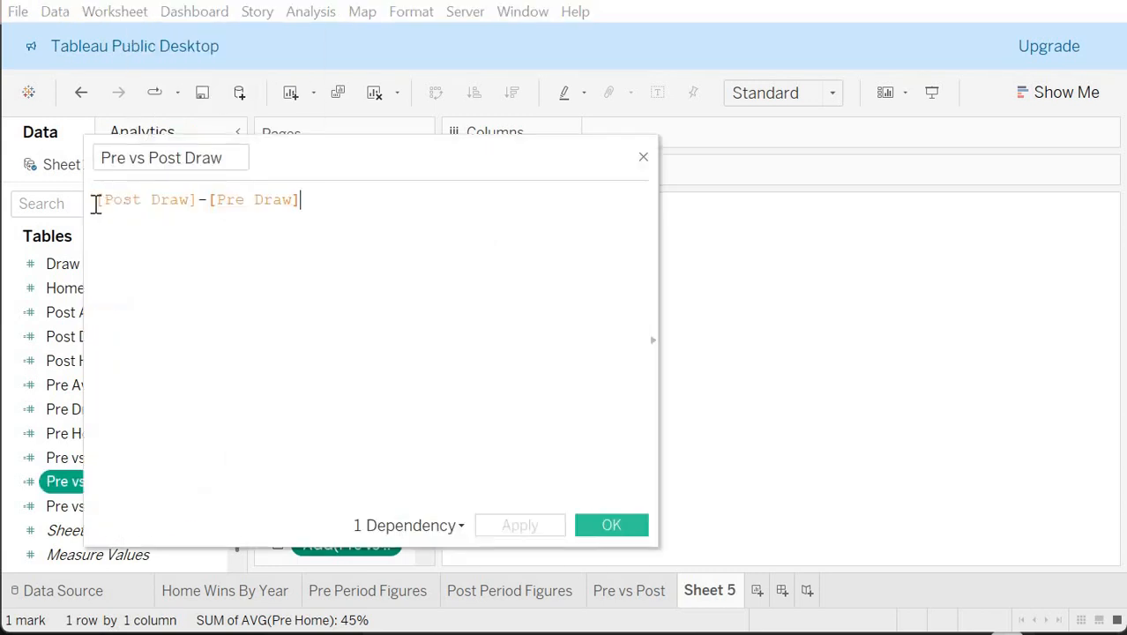
click(96, 204)
text(avg()
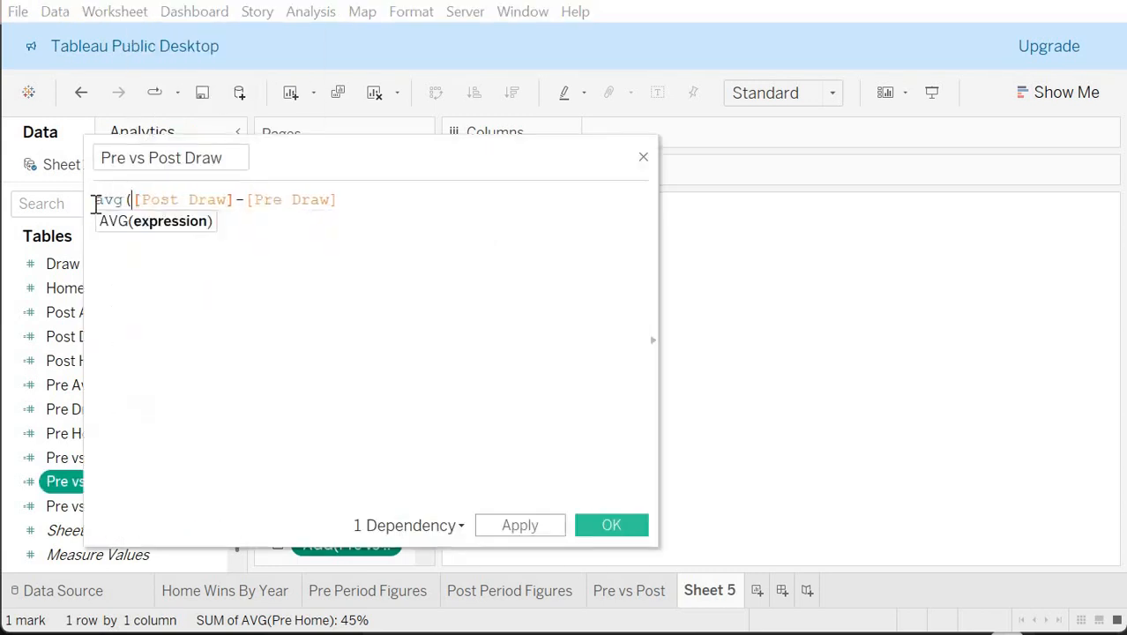
key(Right)
key(Right)
key(Right)
key(Right)
key(Right)
key(Right)
key(Right)
key(Right)
key(Right)
text())
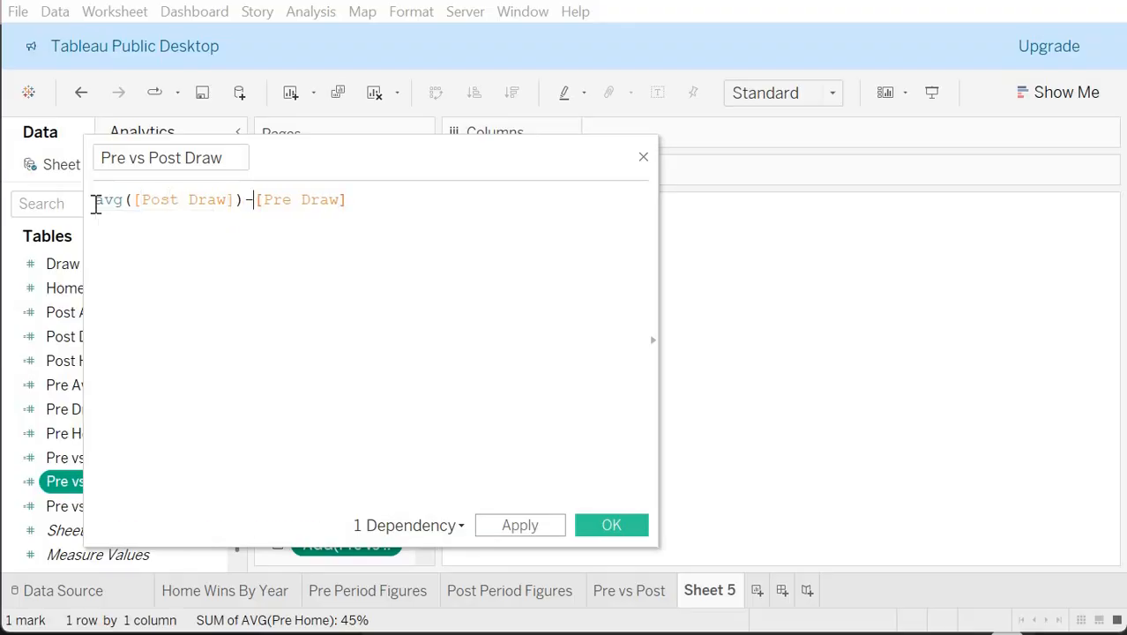
text(avg()
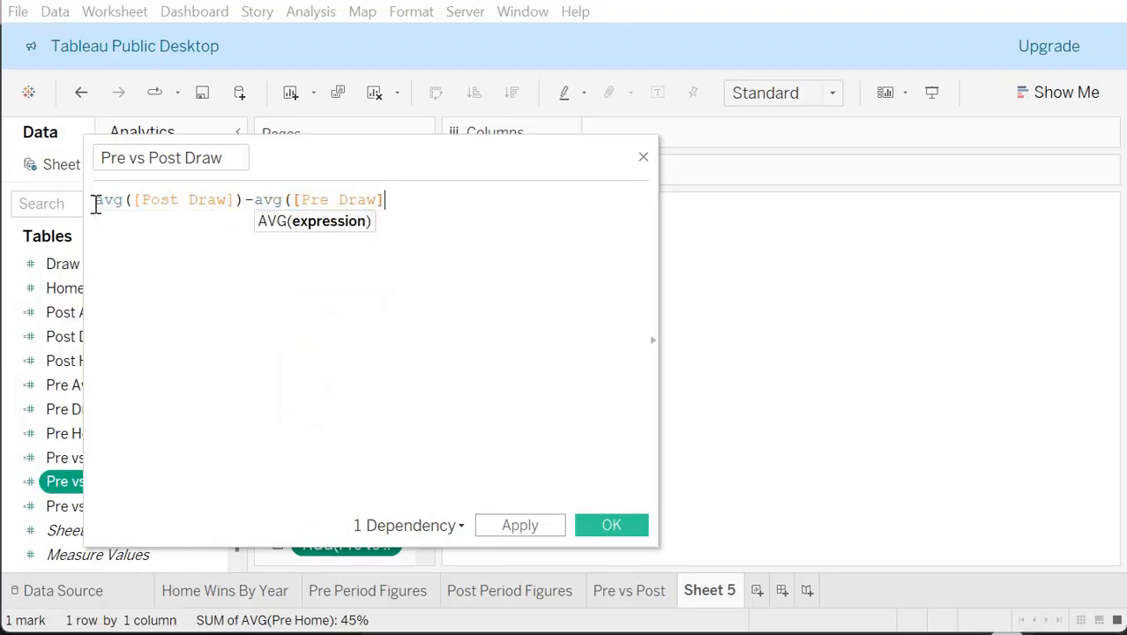
text())
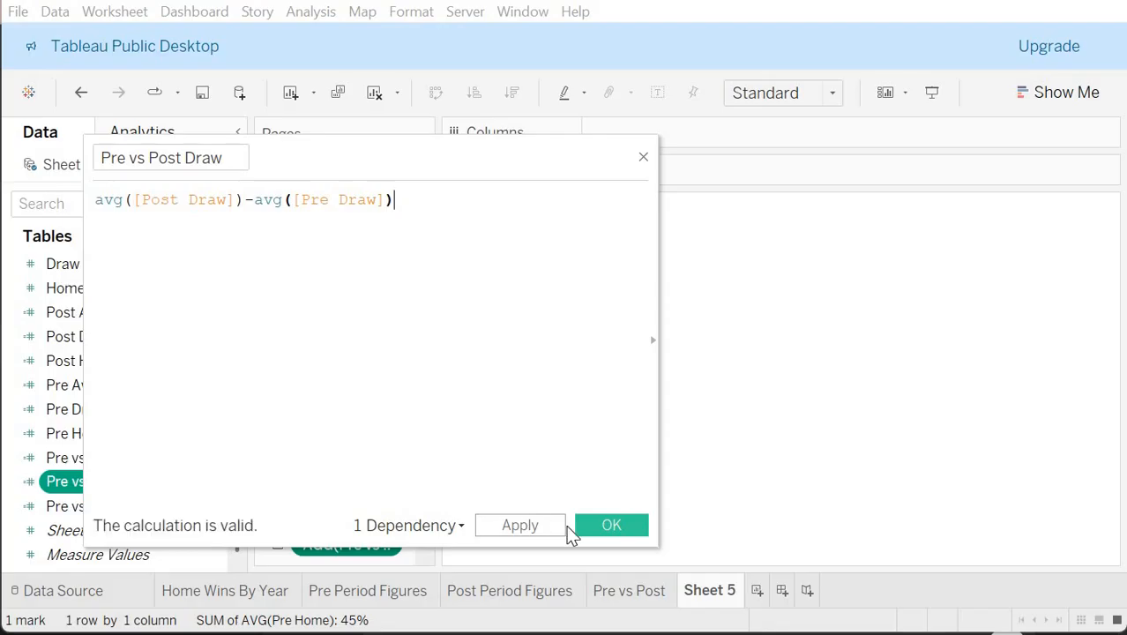
click(617, 528)
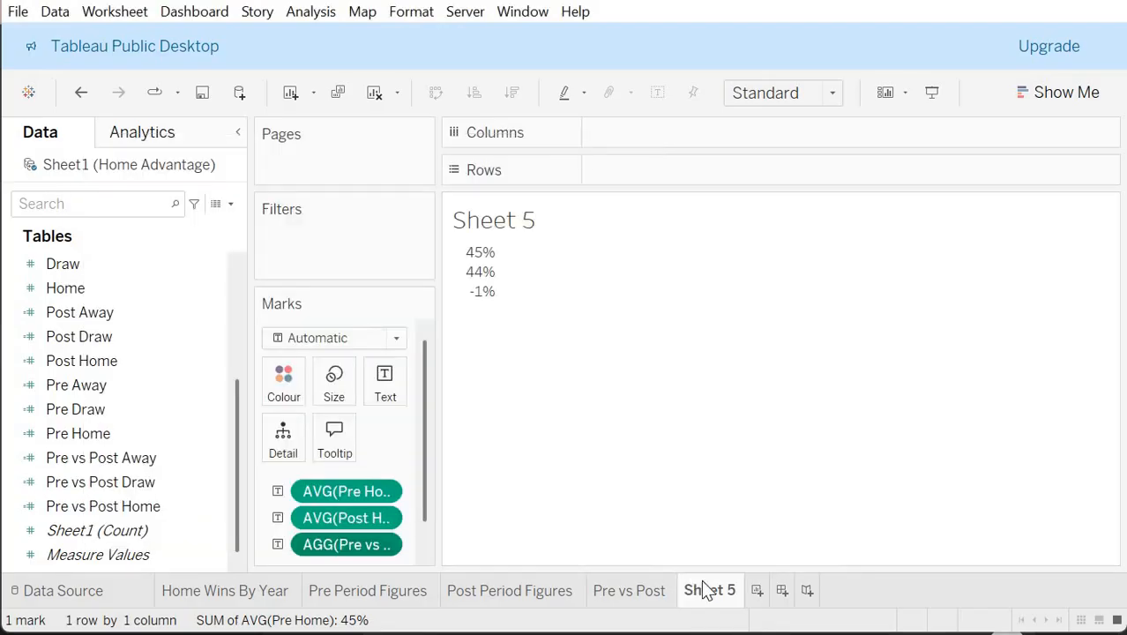
Step: Delete Sheet 5 and replace the invalid SUM measures on the Pre vs Post sheet with the updated Home, Draw and Away fields, in that order
right_click(711, 587)
click(760, 369)
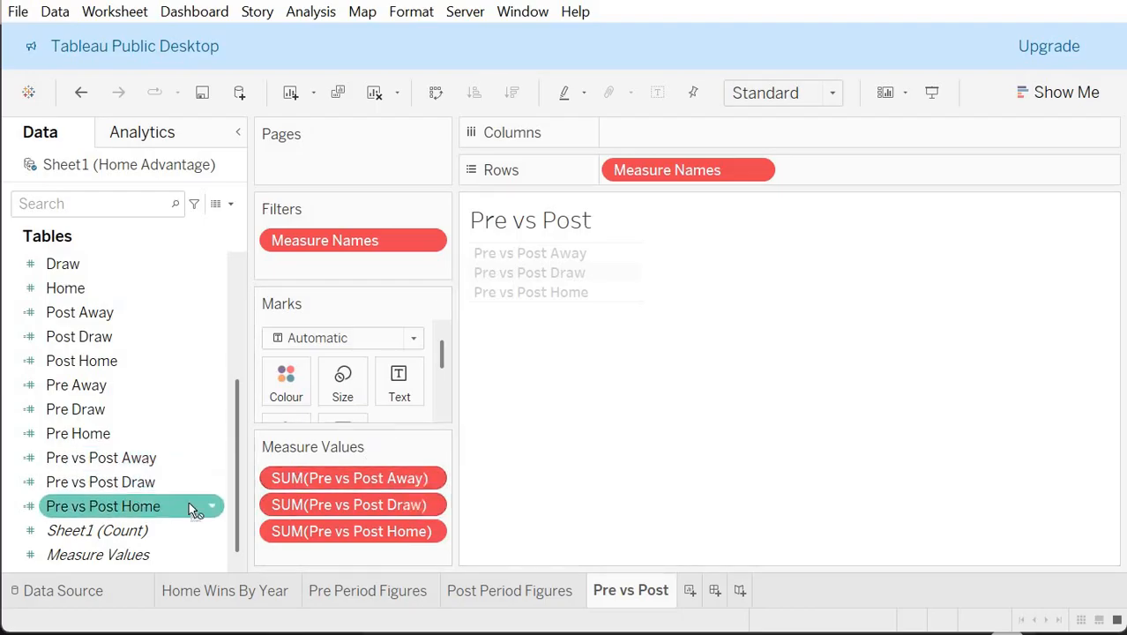
drag(196, 508, 372, 533)
drag(105, 481, 327, 500)
mouse_move(172, 460)
mouse_down()
mouse_move(354, 471)
mouse_move(392, 495)
mouse_move(392, 522)
mouse_move(410, 501)
mouse_move(405, 468)
mouse_up()
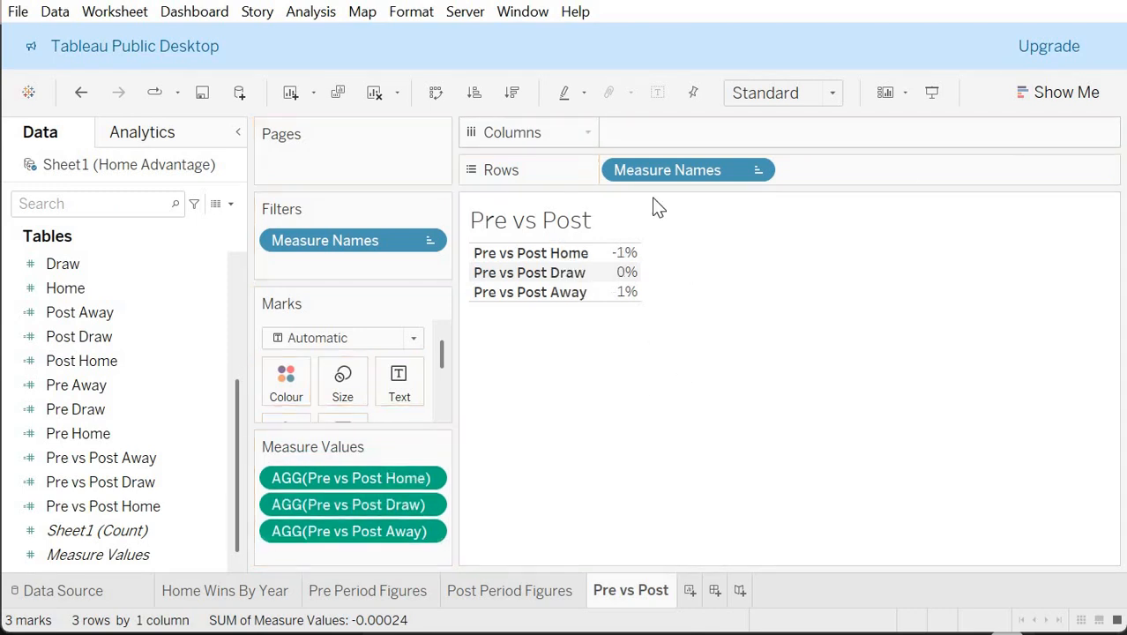
Step: Move Measure Names from rows to columns on the Pre vs Post sheet and set the view to Fit Width
drag(653, 173, 667, 144)
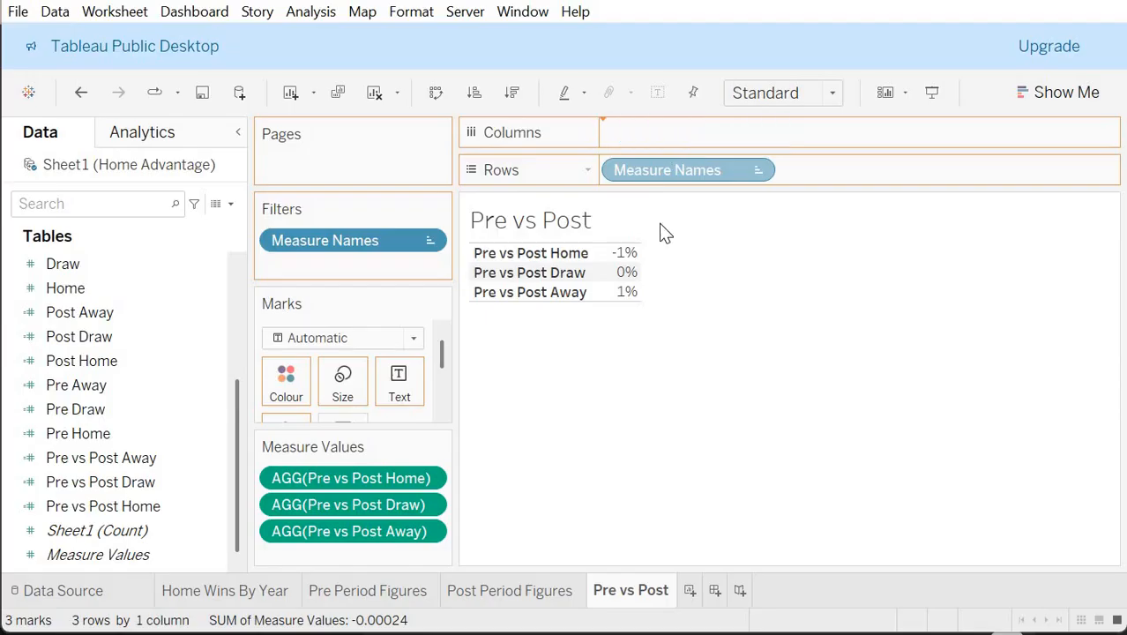
click(783, 92)
click(781, 137)
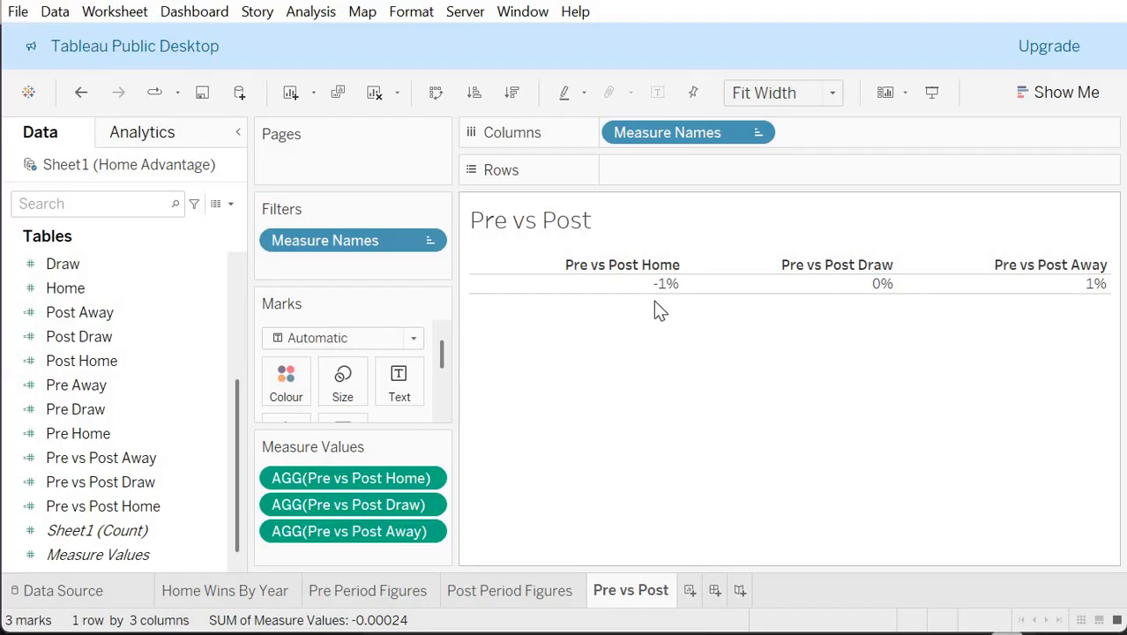
Step: Centre the pane values of the Pre vs Post table through its alignment formatting
right_click(648, 288)
click(715, 362)
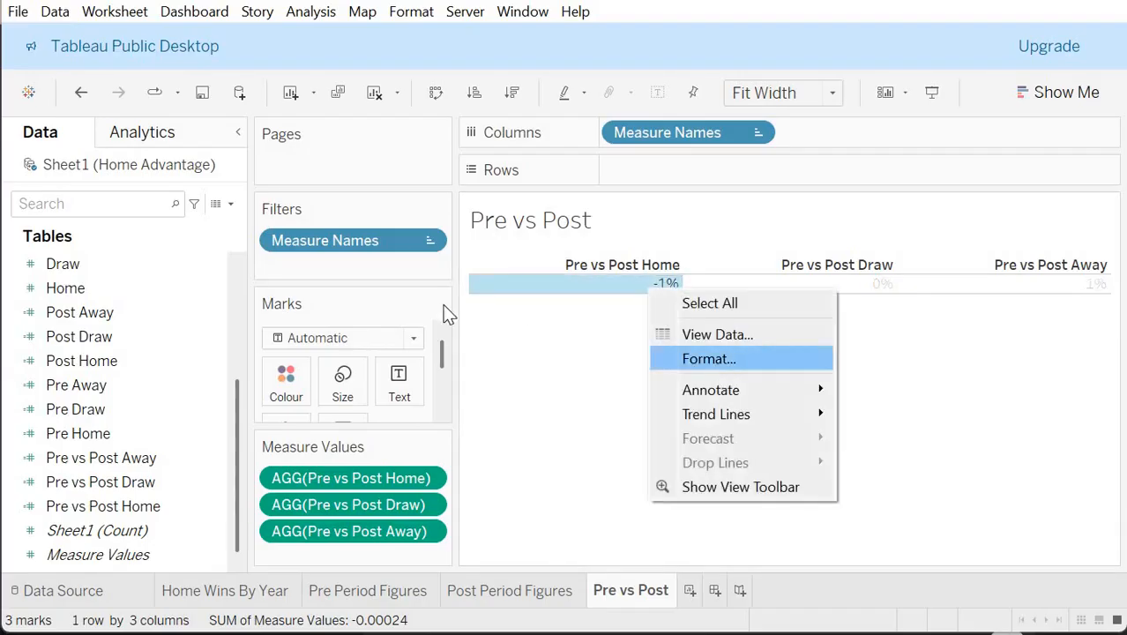
click(61, 178)
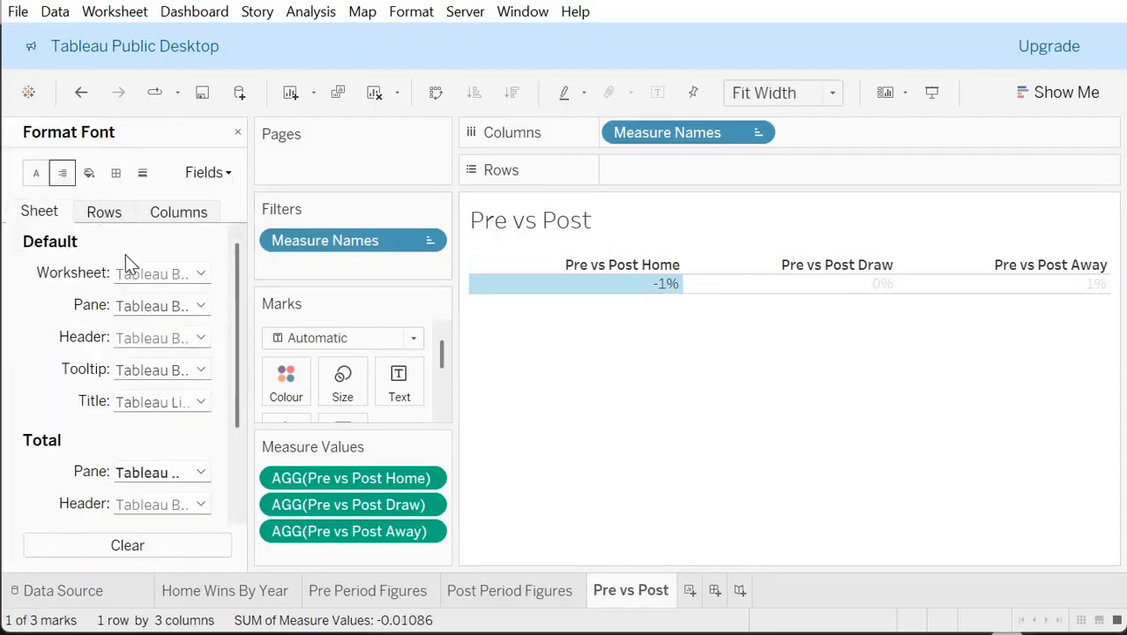
click(134, 273)
click(710, 360)
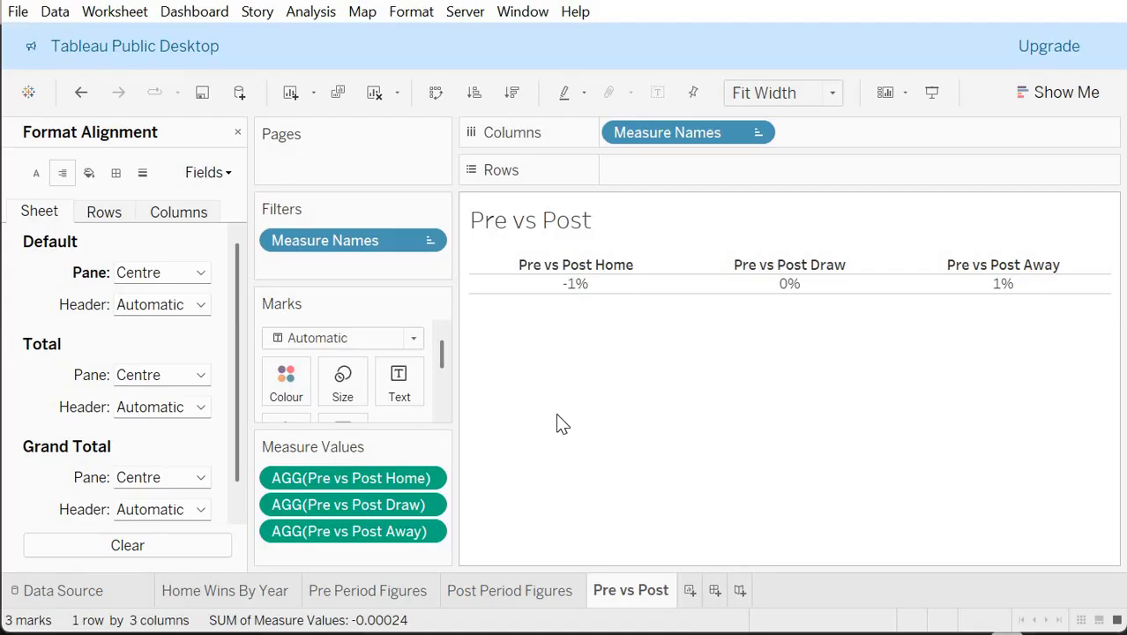
click(237, 132)
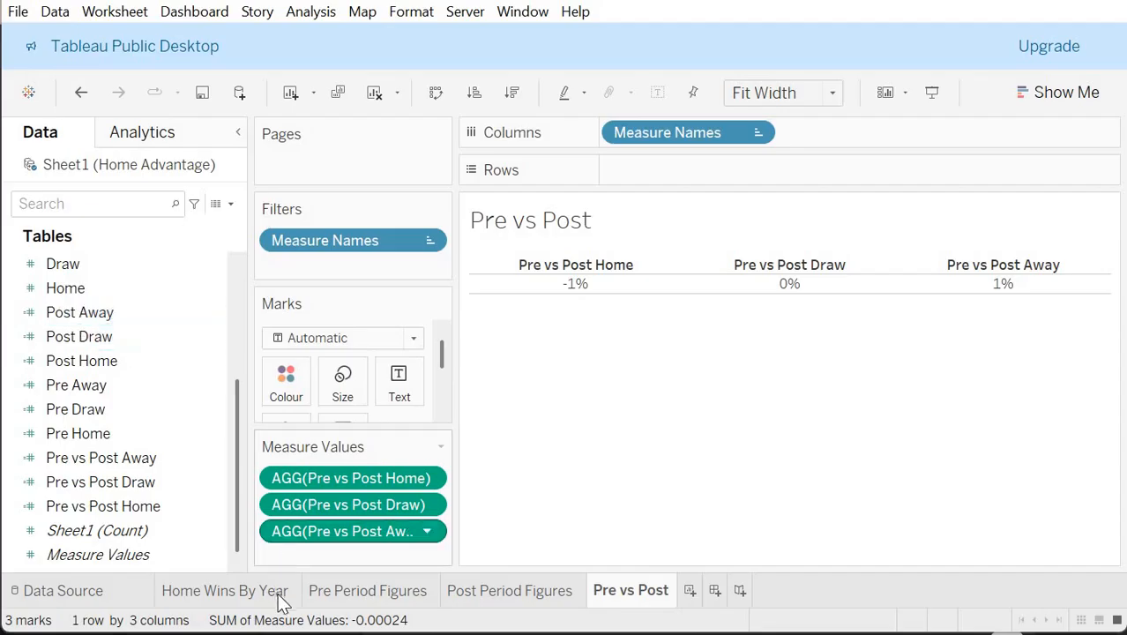
Step: Examine the 2019-20 and 2020-21 bars in Home Wins By Year, and return to the Pre vs Post sheet to review its differences
click(225, 590)
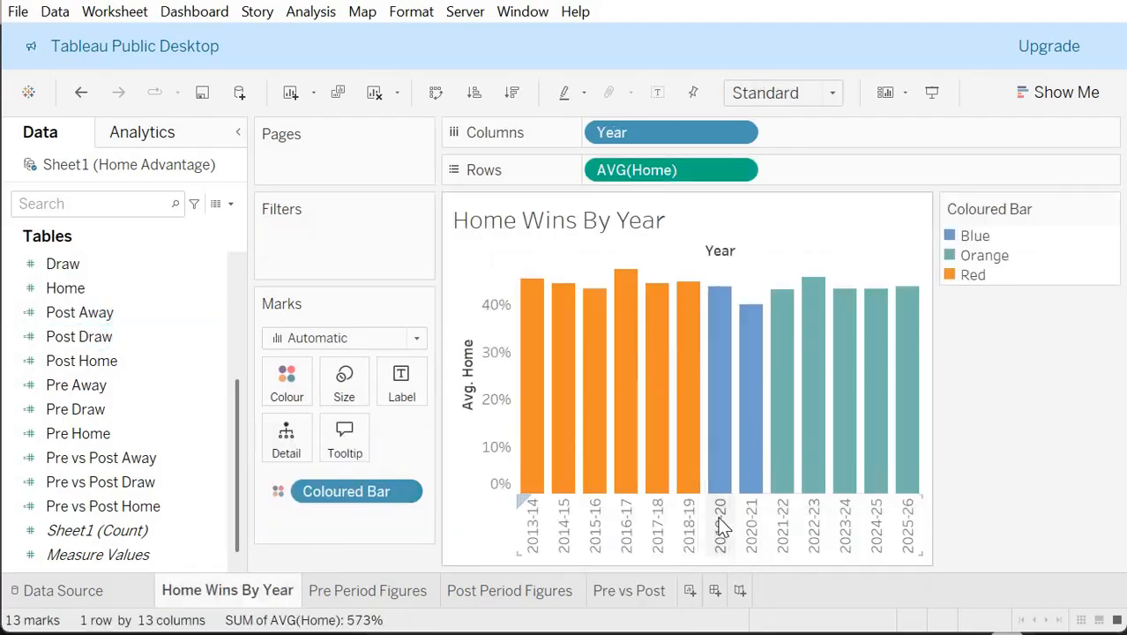
click(721, 526)
click(721, 525)
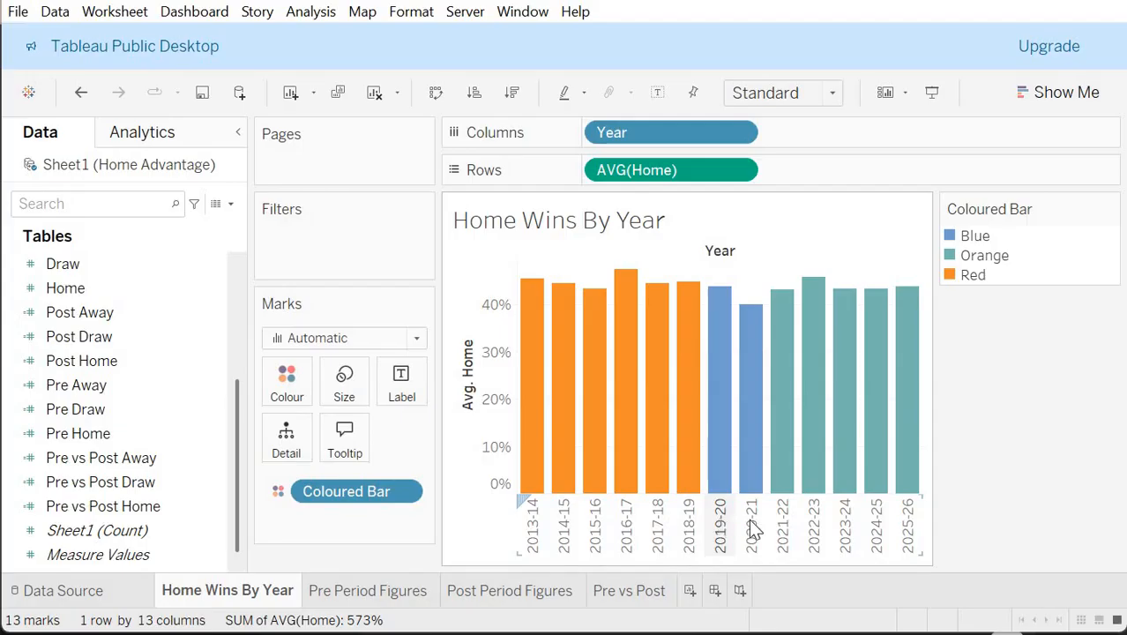
click(758, 523)
click(756, 523)
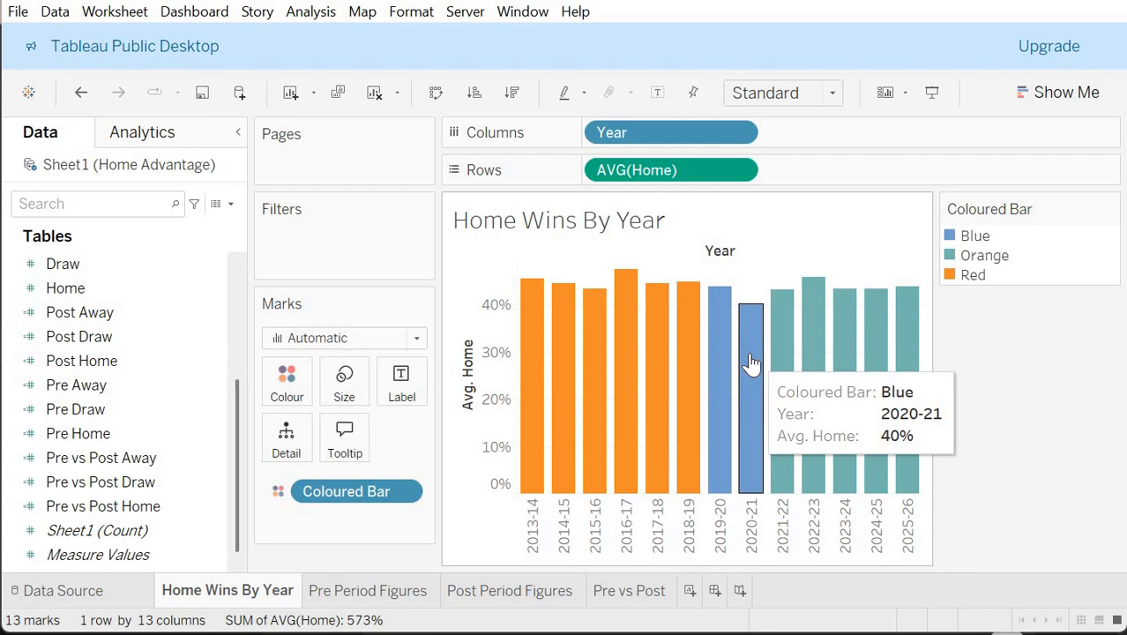
click(648, 592)
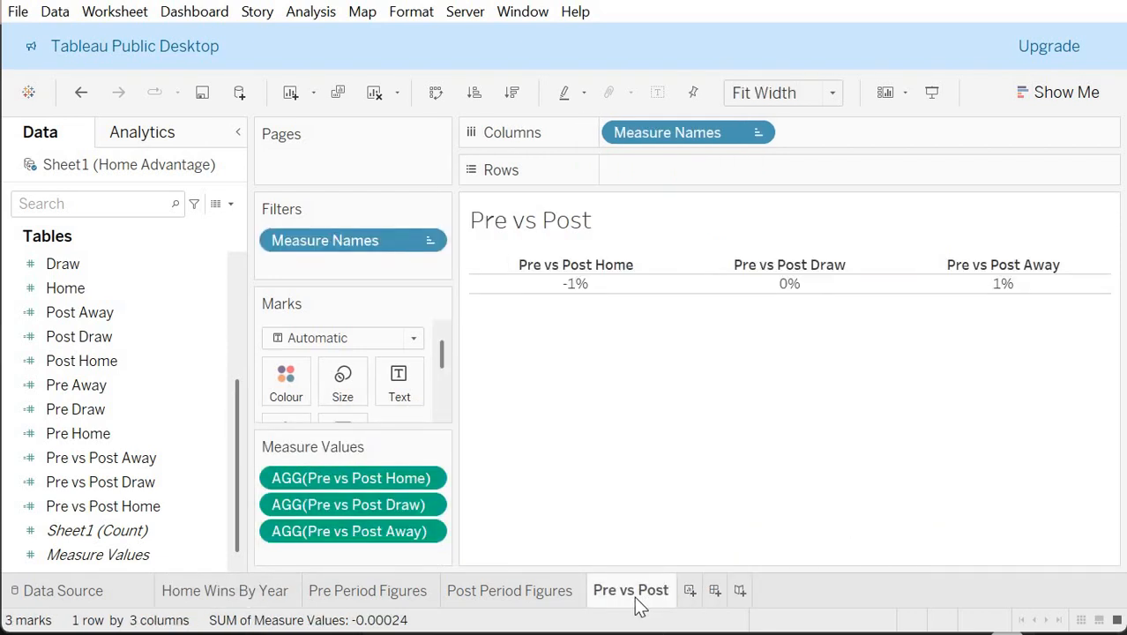
mouse_move(636, 598)
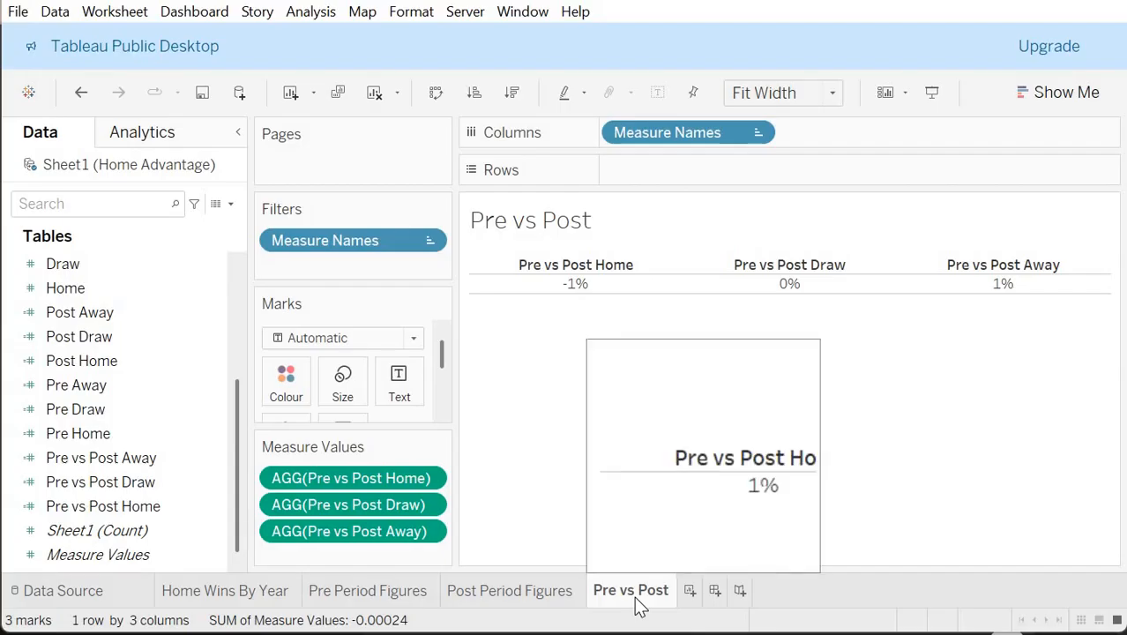
mouse_move(661, 291)
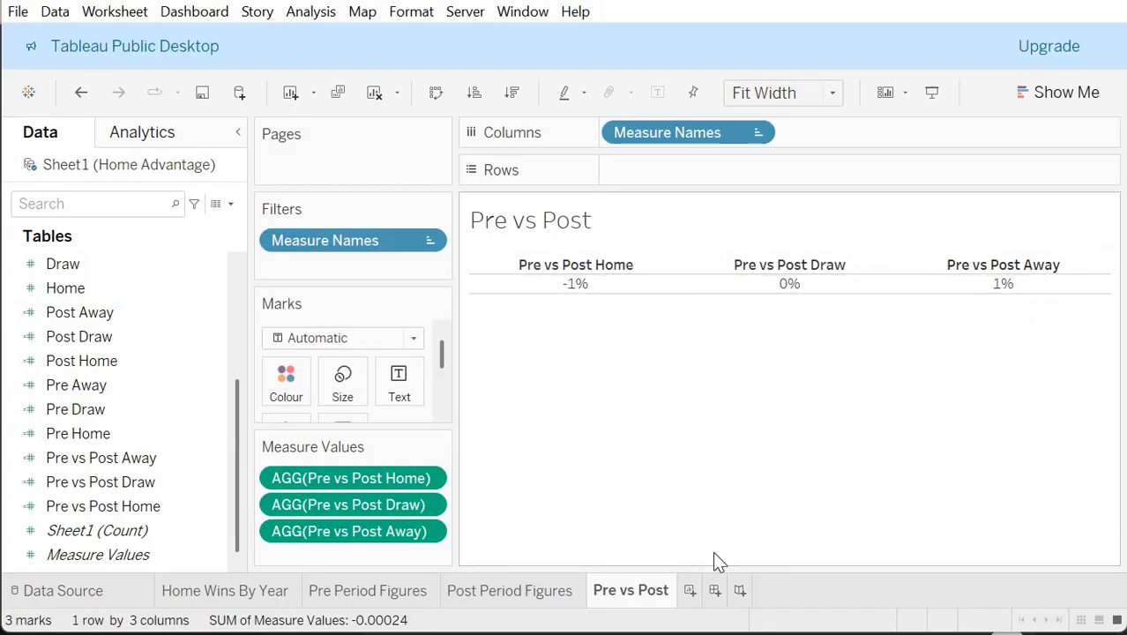
Step: Add a new worksheet after the Pre vs Post sheet and name it Reference Period
click(691, 591)
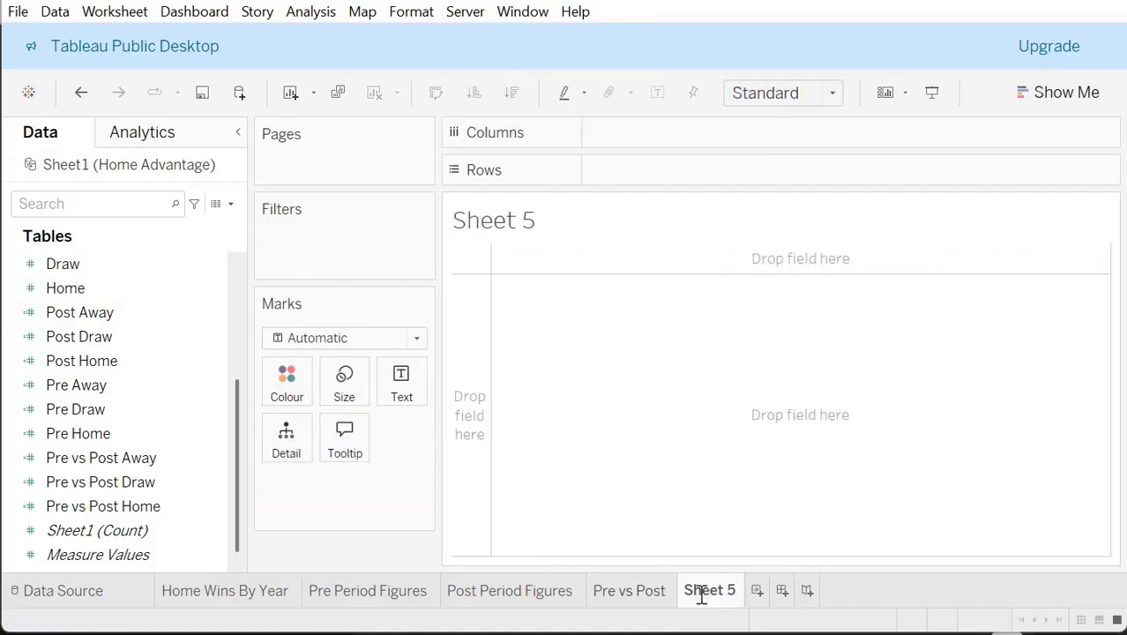
double_click(703, 591)
text(Year)
key(BackSpace)
key(BackSpace)
text(Reference Per)
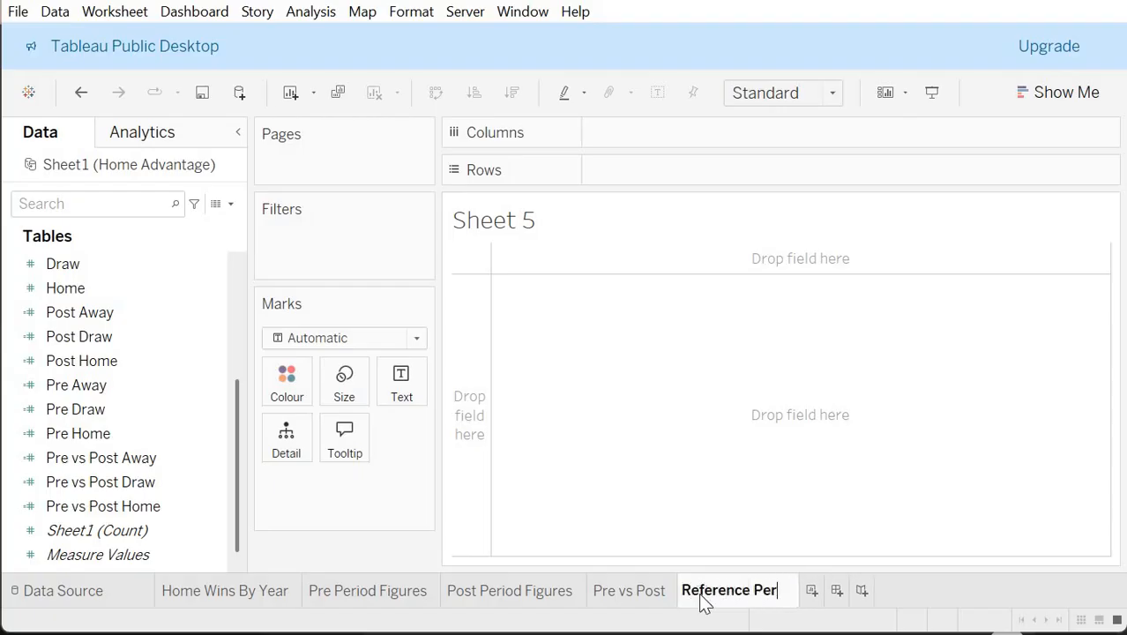
text(iod)
key(Return)
Step: Rename the Reference Period sheet as Covid Year
double_click(734, 586)
text(C)
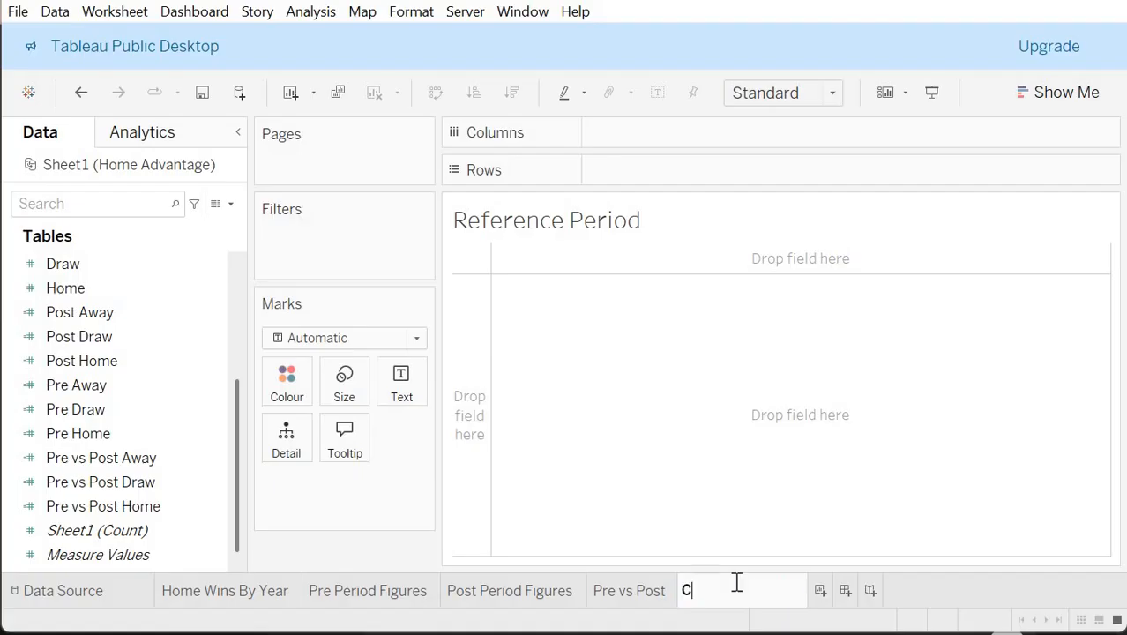
text(ovid Year)
key(Return)
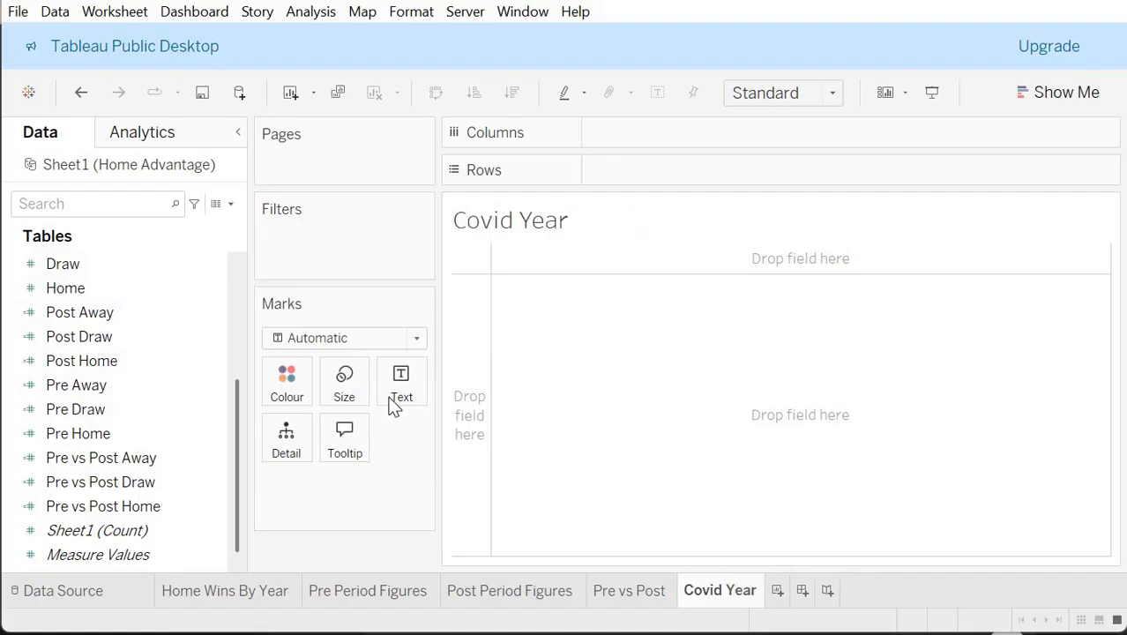
Step: Filter the Covid Year sheet by the Year field to show only 2020-21
click(105, 205)
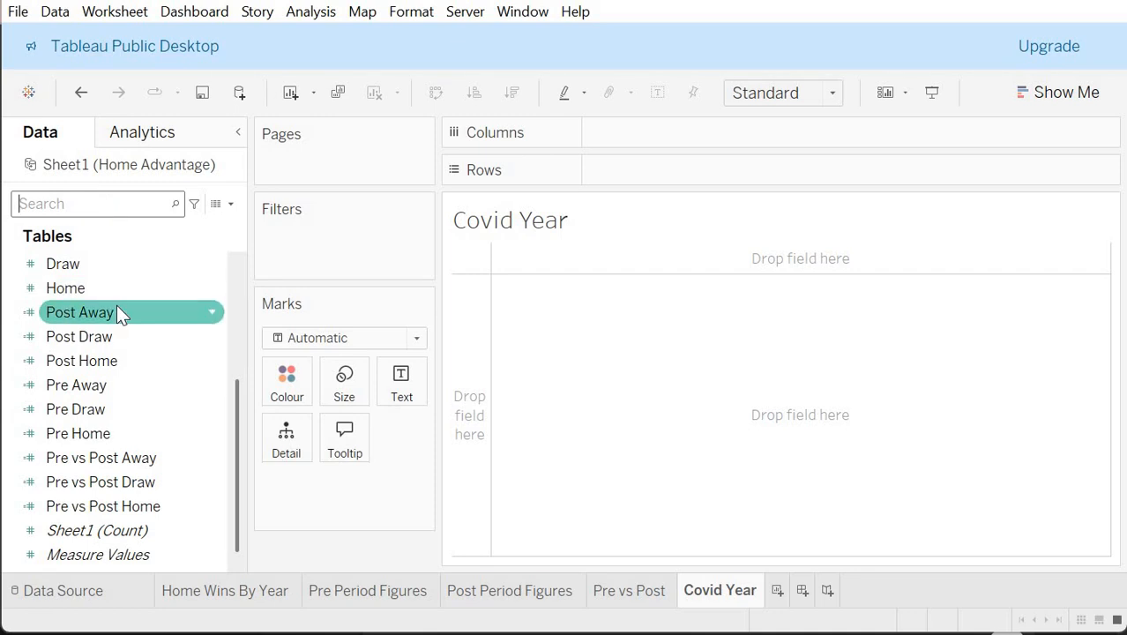
scroll(117, 305, up, 3)
drag(118, 361, 349, 241)
click(371, 294)
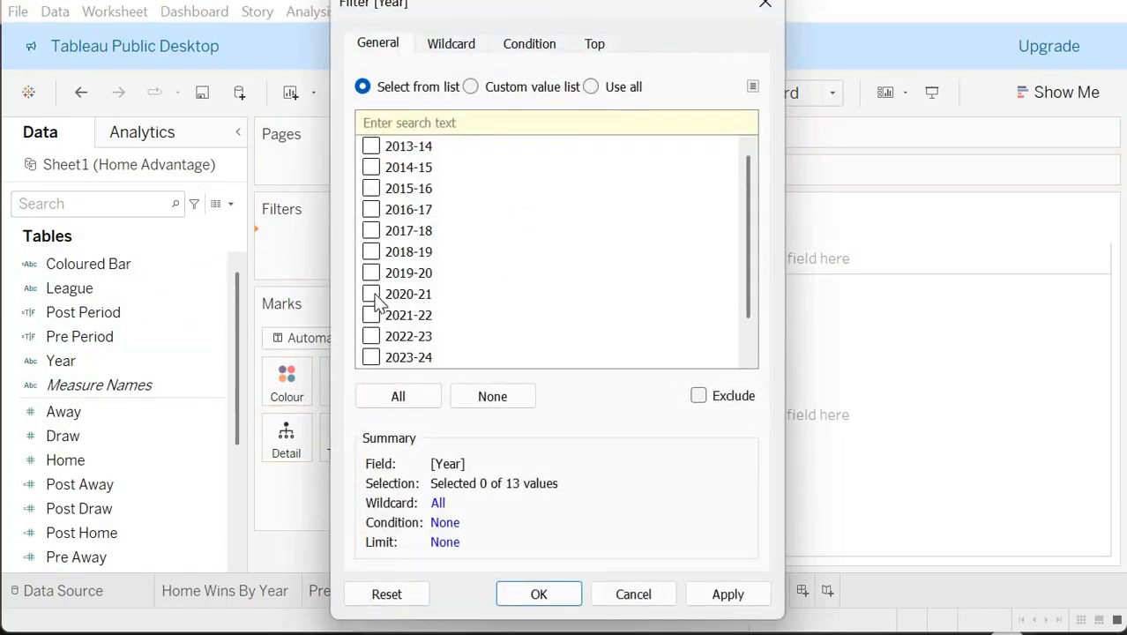
click(555, 596)
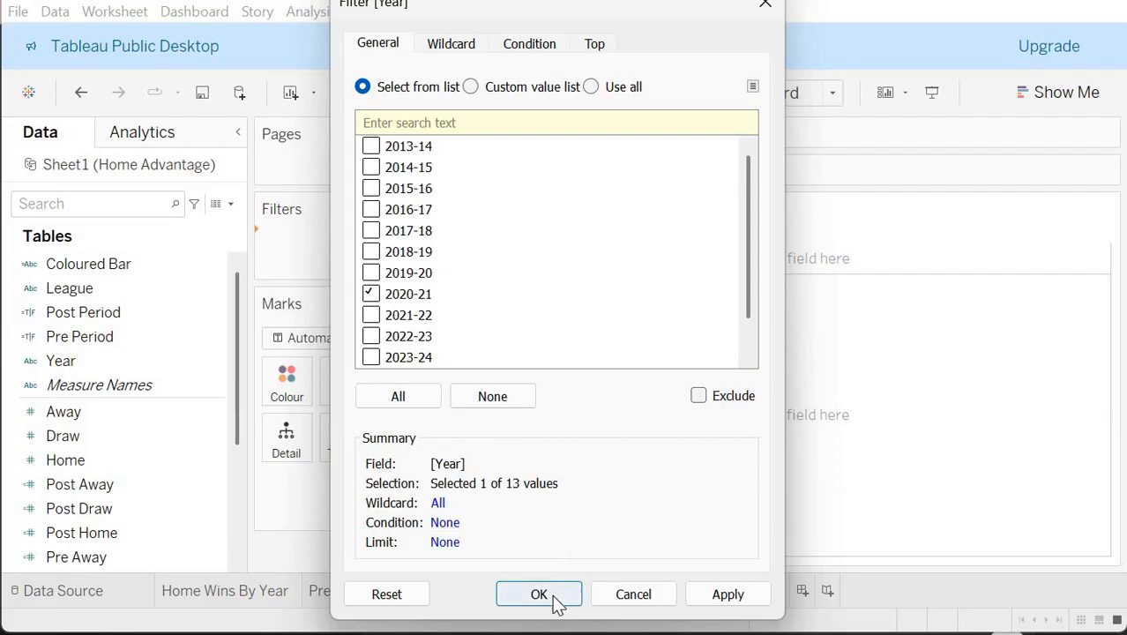
Step: Find the Home field and add it to the Covid Year marks as text
click(80, 204)
text(home)
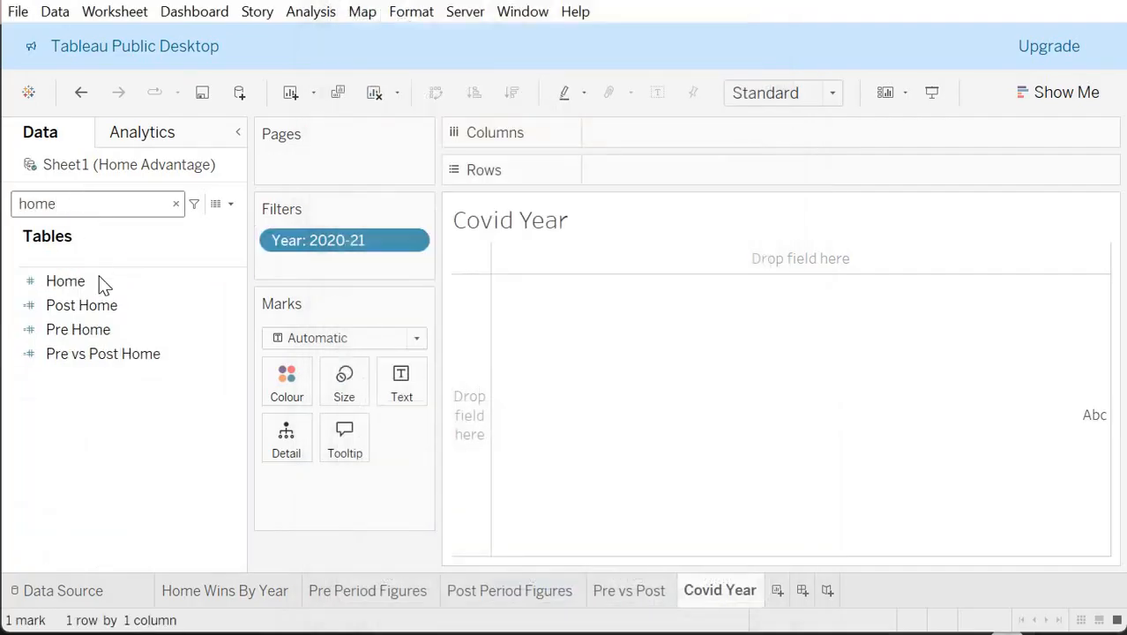
drag(100, 282, 323, 480)
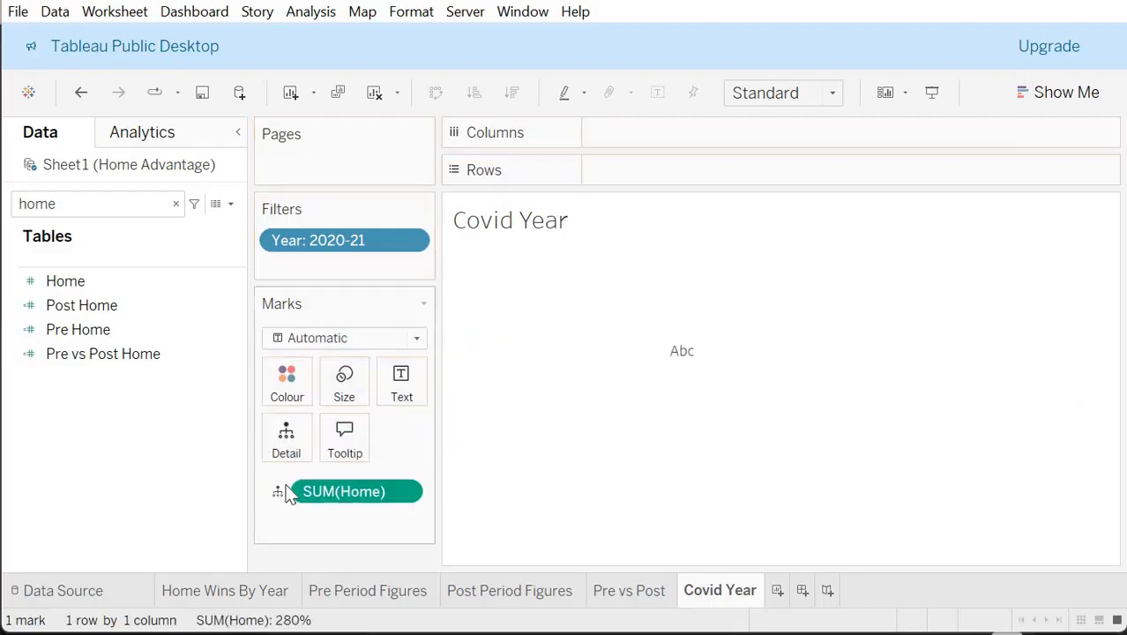
click(278, 491)
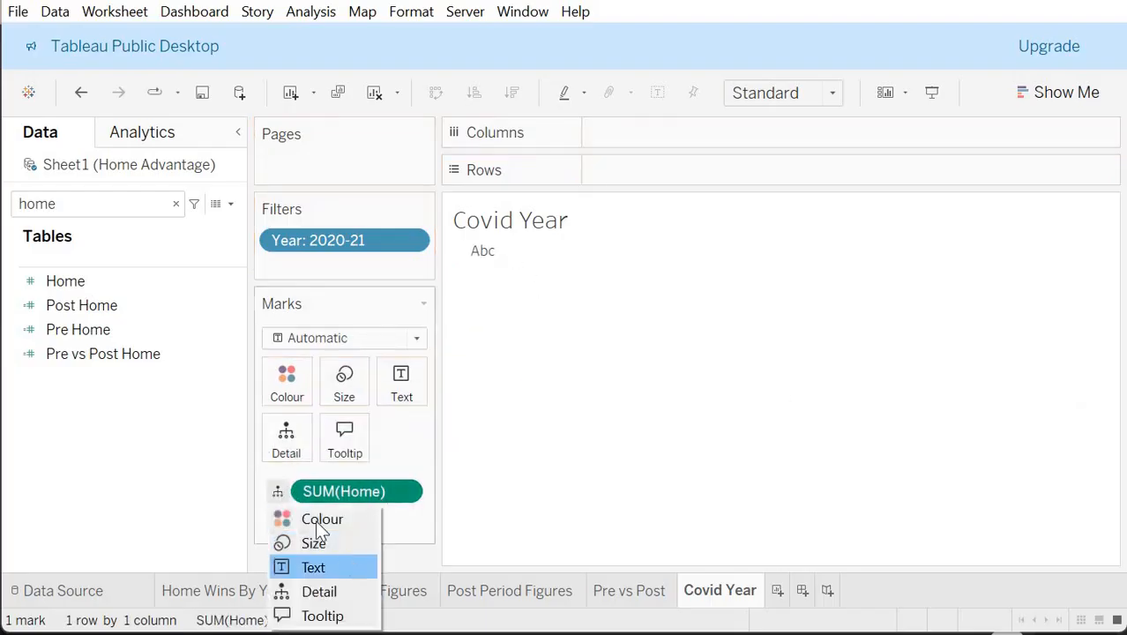
click(313, 567)
click(118, 305)
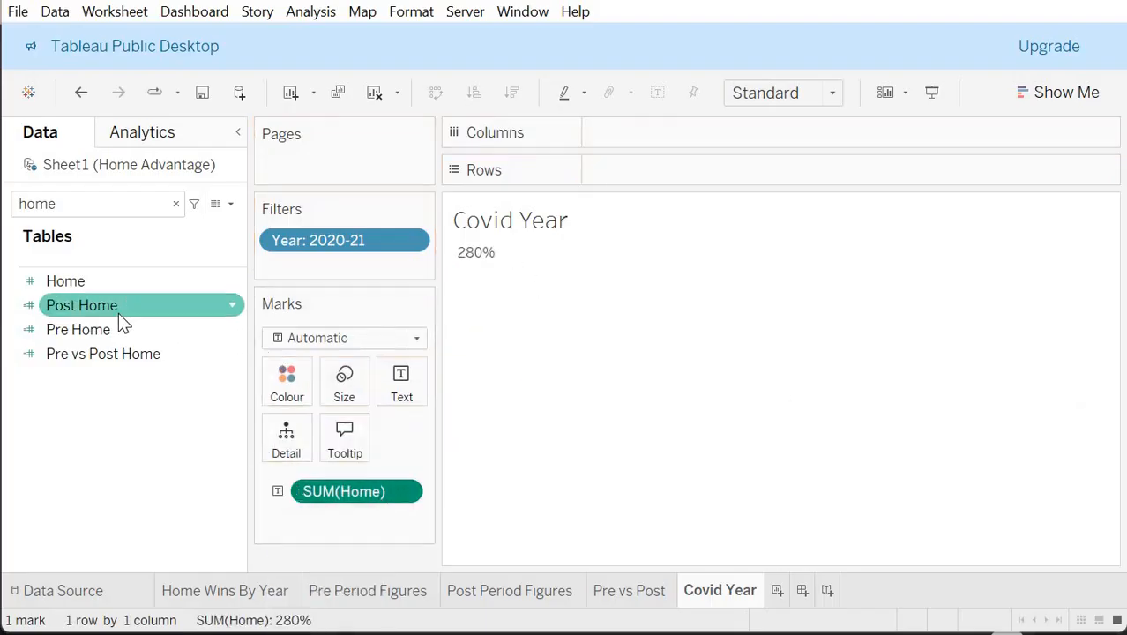
Step: Search the data fields for draw and add the Draw field to the Covid Year marks
click(115, 202)
key(BackSpace)
key(BackSpace)
key(BackSpace)
key(BackSpace)
text(draw)
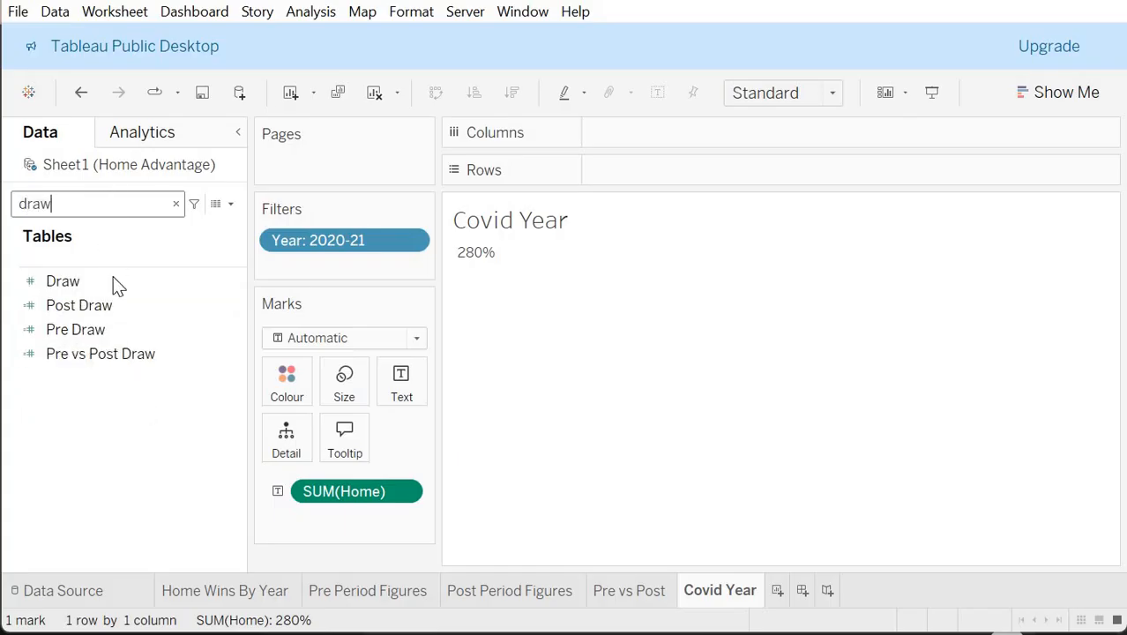
mouse_move(113, 284)
mouse_down()
mouse_move(428, 531)
mouse_move(369, 512)
mouse_up()
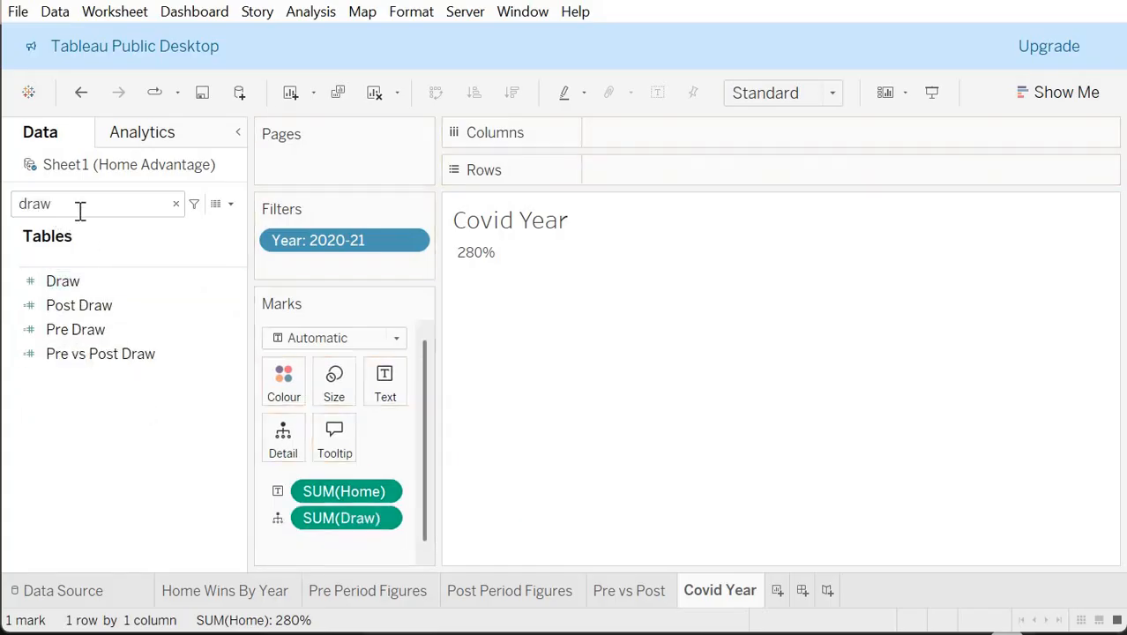
Step: Add the Away field to the Covid Year marks and show both Draw and Away as text
double_click(80, 210)
text(away)
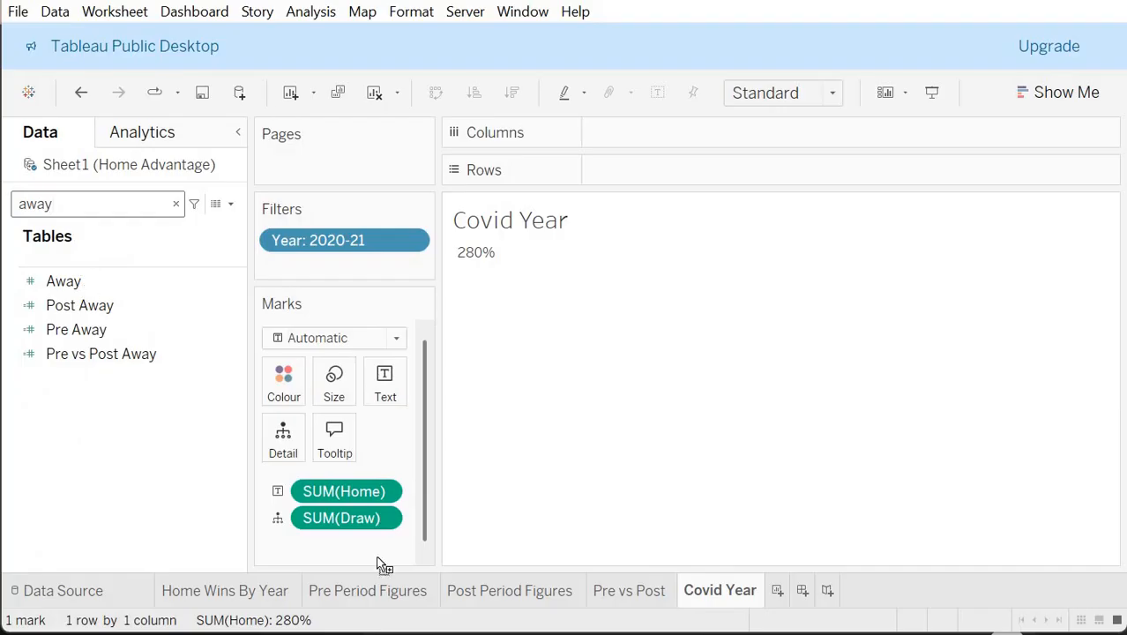
mouse_move(64, 280)
mouse_down()
mouse_move(295, 559)
mouse_move(281, 516)
mouse_up()
click(278, 518)
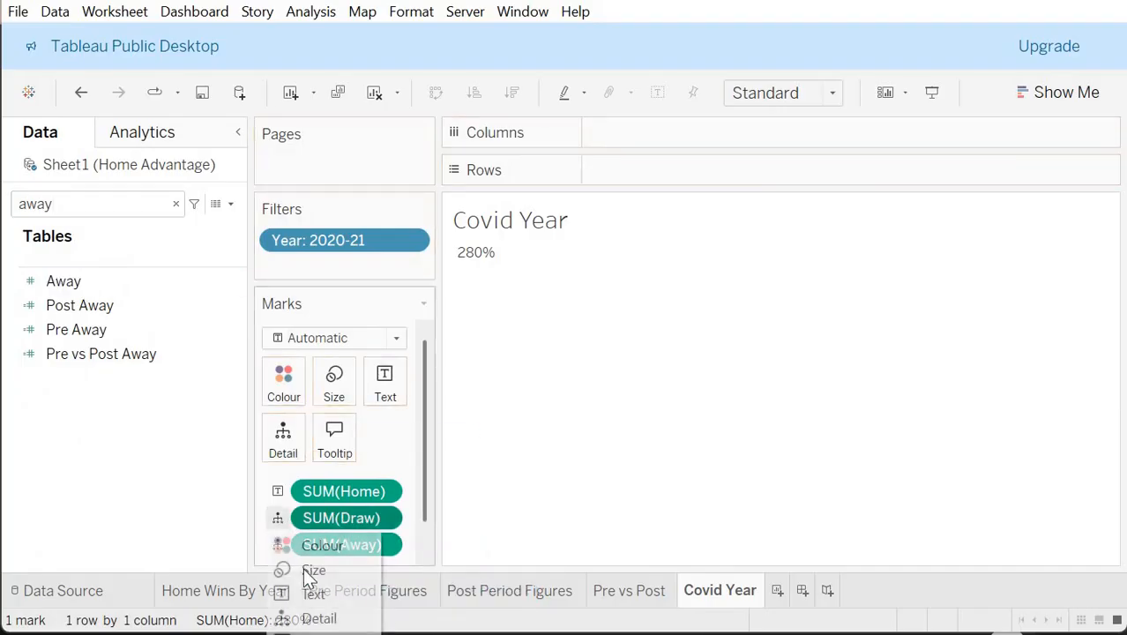
click(291, 592)
click(278, 545)
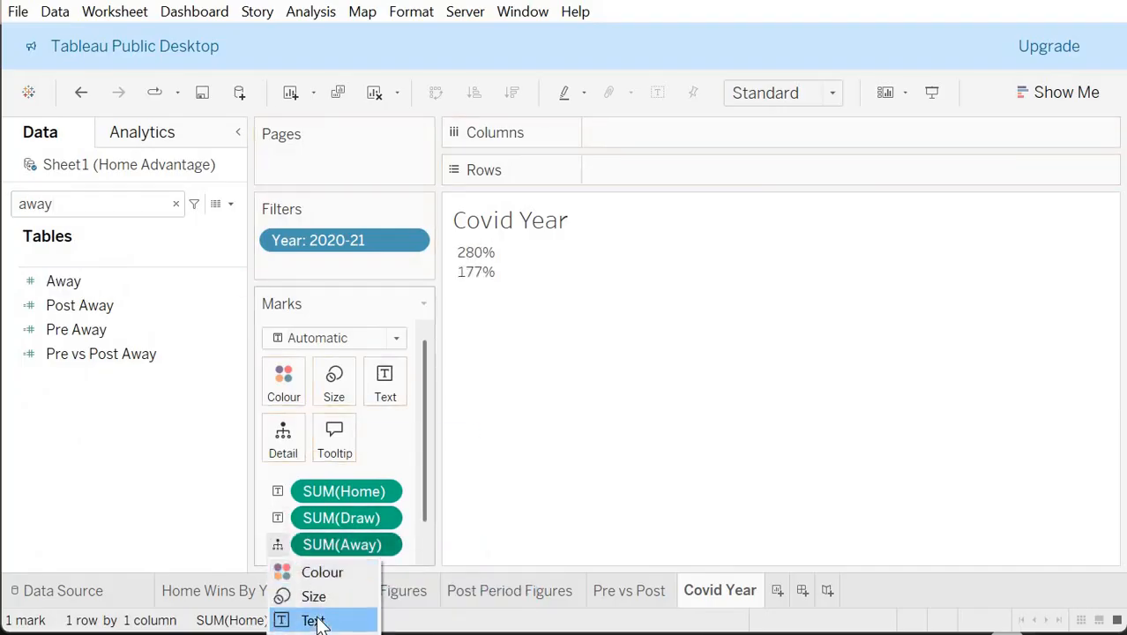
click(314, 618)
Step: Change the aggregation of the Home, Draw and Away marks from sum to average
click(382, 492)
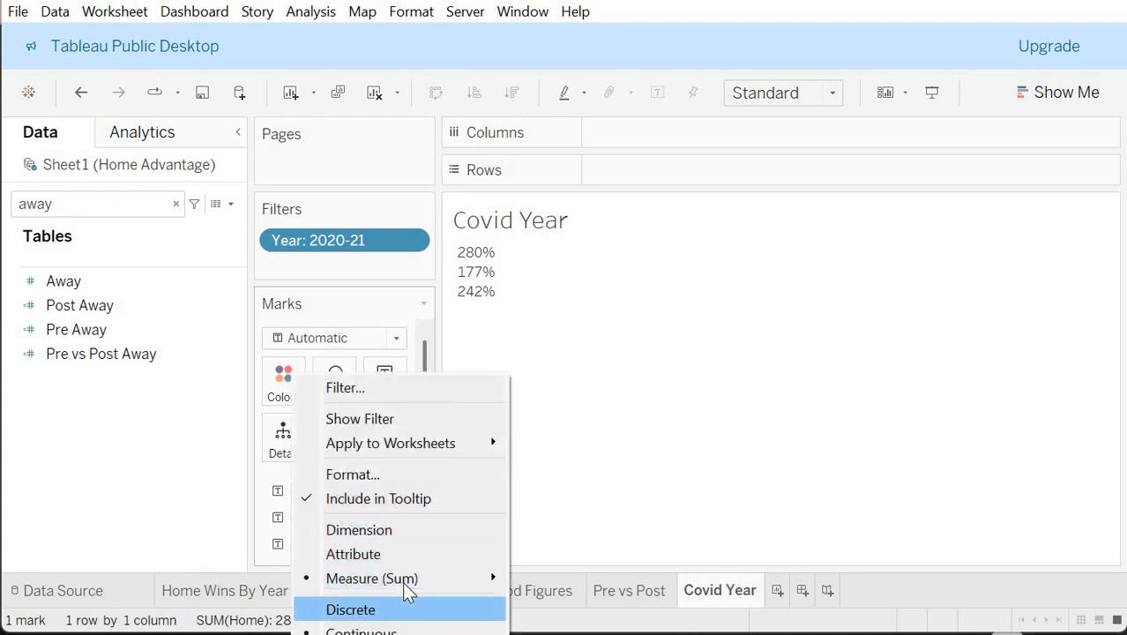
mouse_move(405, 579)
click(563, 502)
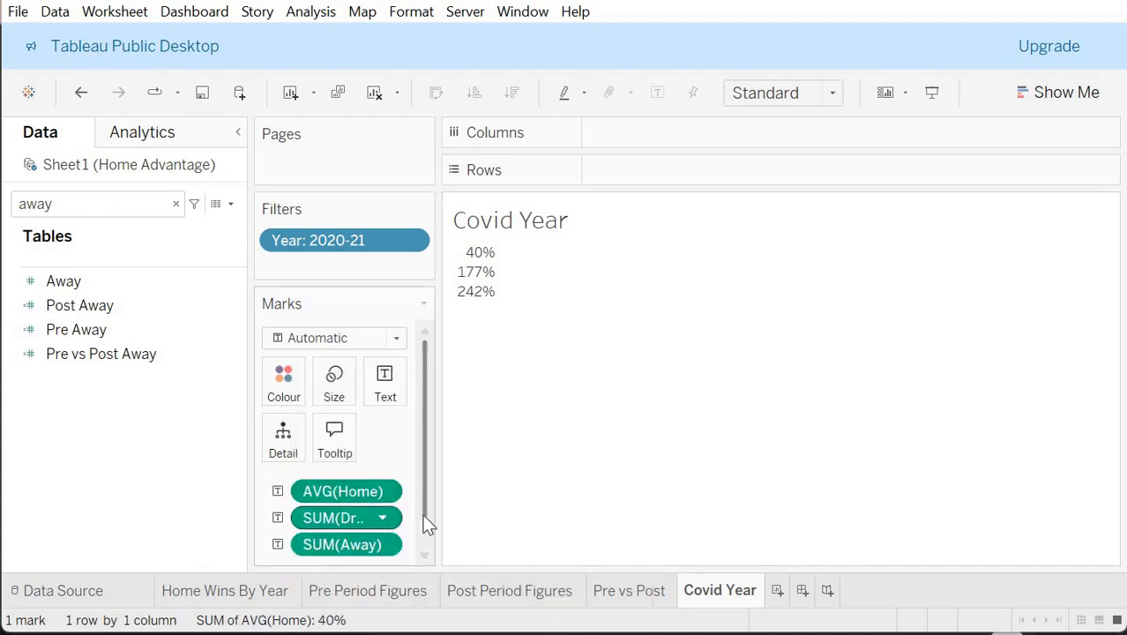
click(420, 517)
mouse_move(441, 579)
click(565, 503)
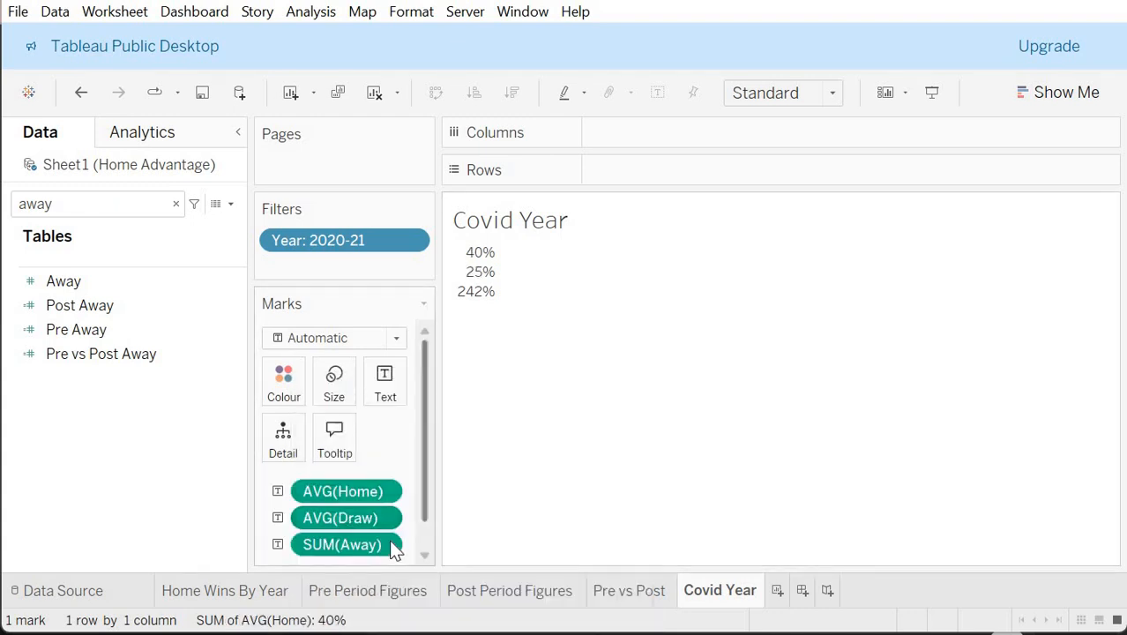
click(391, 543)
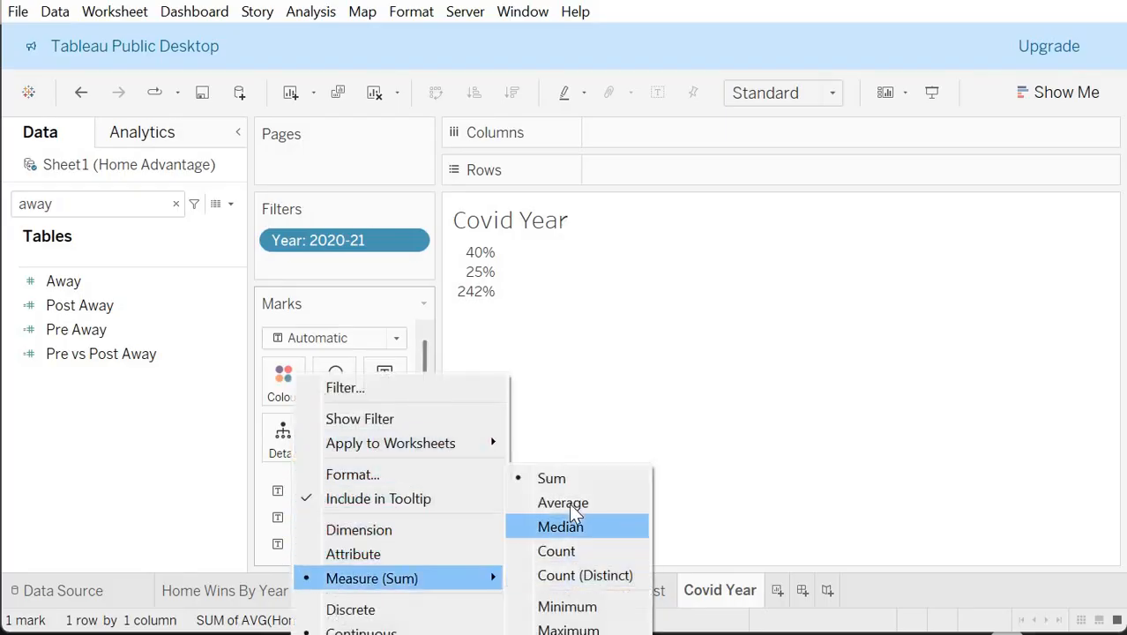
click(565, 501)
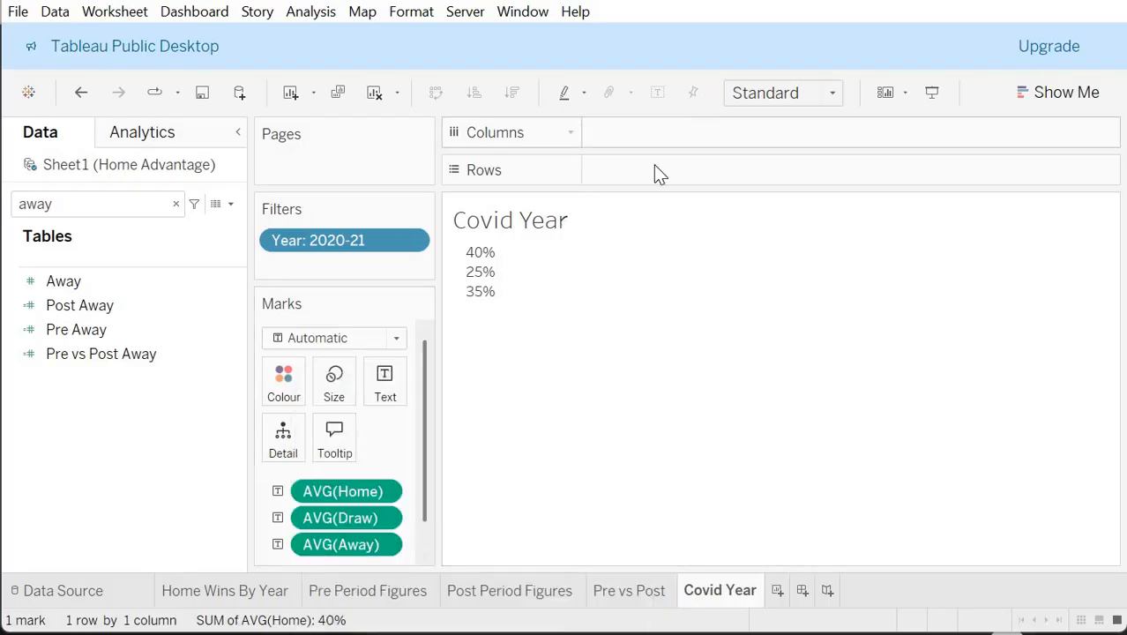
Step: Convert the Covid Year view to a text table with Measure Names in columns and set it to Fit Width
click(1041, 92)
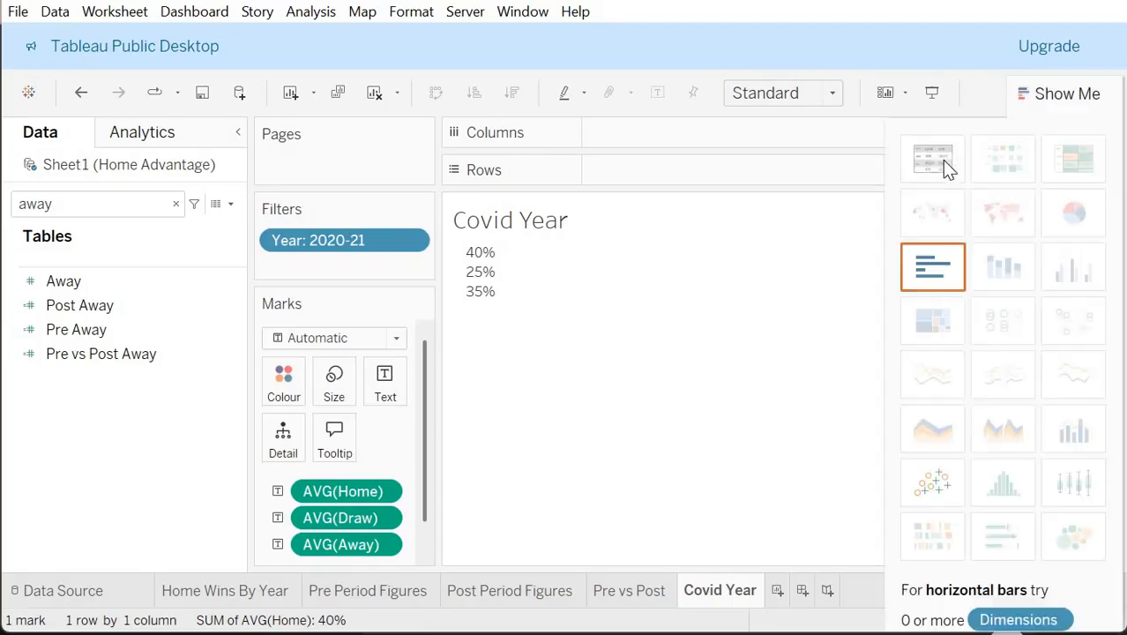
click(933, 159)
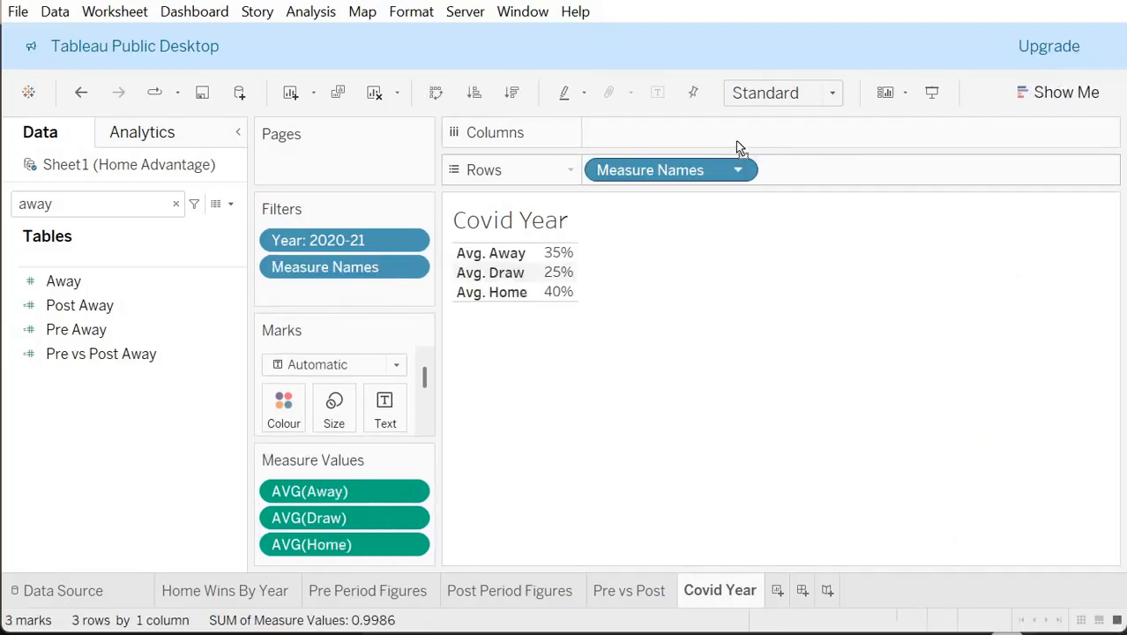
drag(736, 170, 785, 139)
click(783, 93)
click(781, 134)
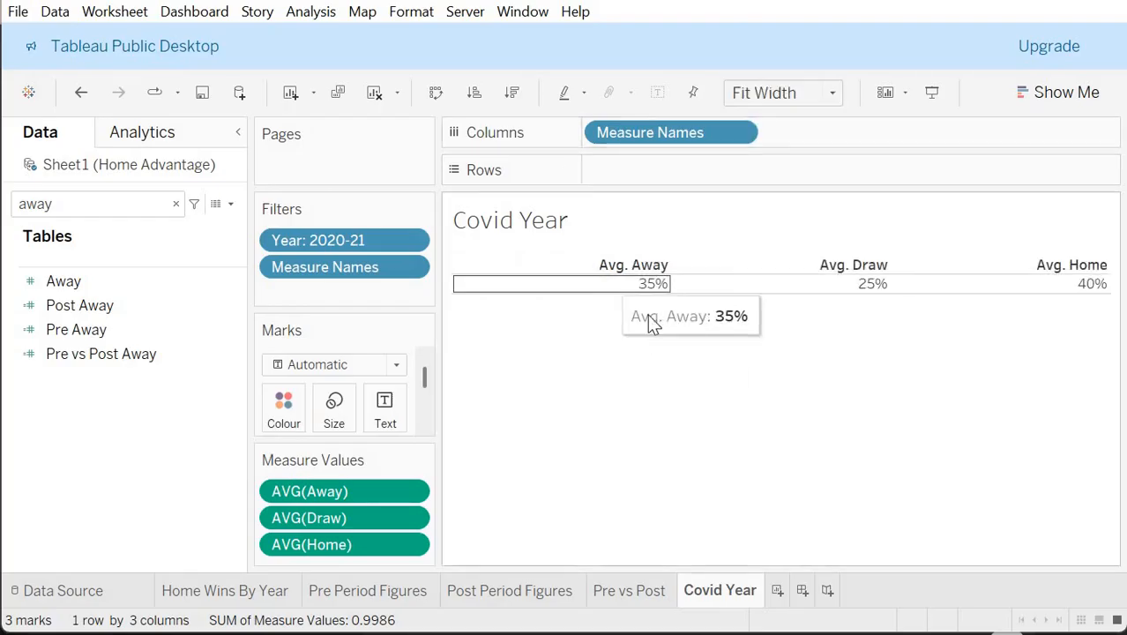
Step: Centre the pane values of the Covid Year table through its alignment formatting
right_click(609, 284)
key(Return)
click(62, 173)
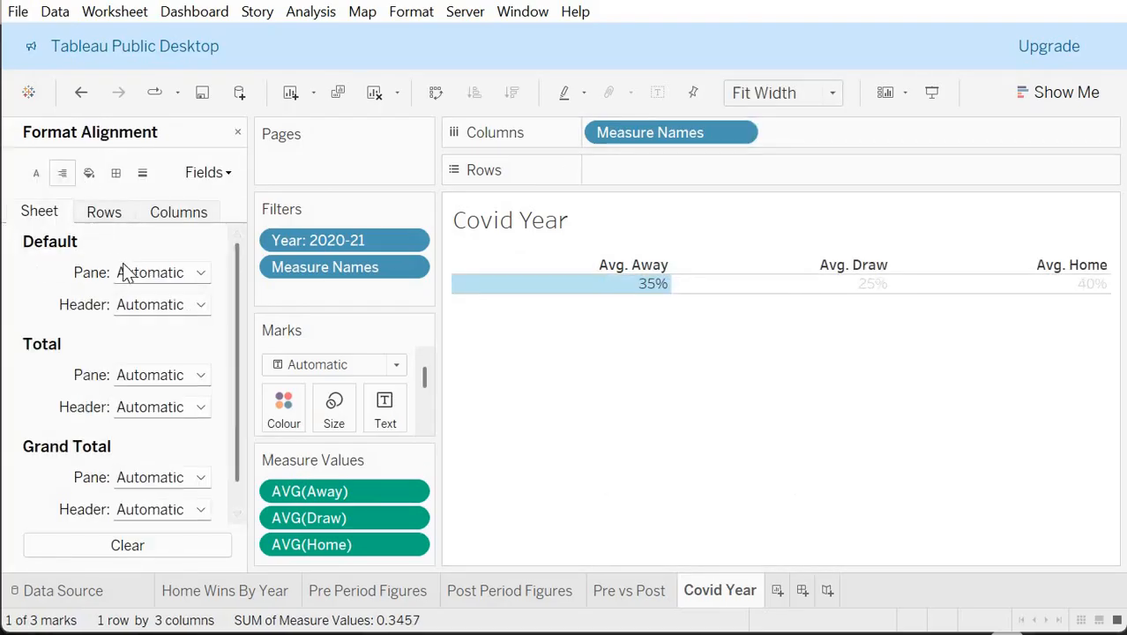
click(157, 309)
click(170, 352)
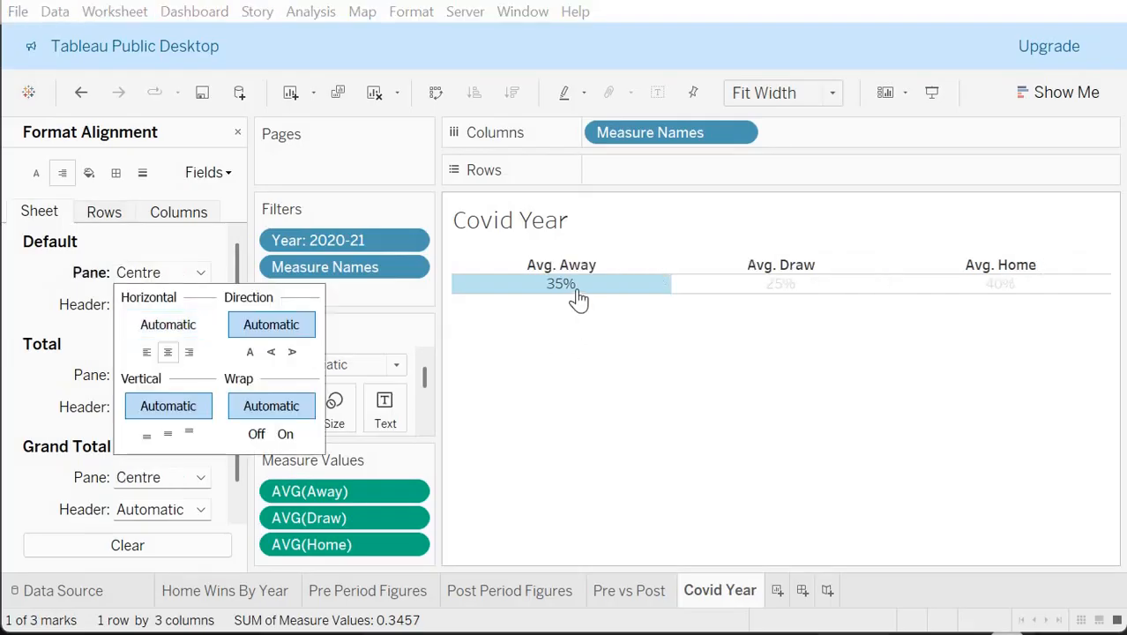
click(606, 349)
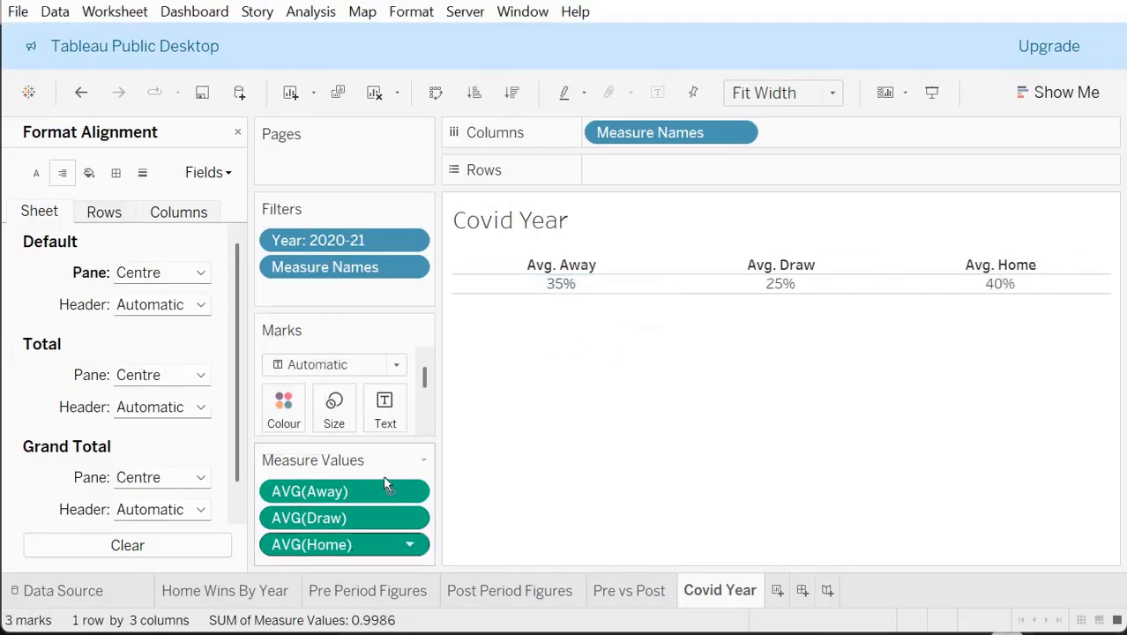
Step: Reorder the Covid Year measures to Home, Draw and Away, and check them against the Pre vs Post and Post Period Figures sheets
mouse_move(358, 554)
mouse_down()
mouse_move(376, 483)
mouse_move(354, 558)
mouse_up()
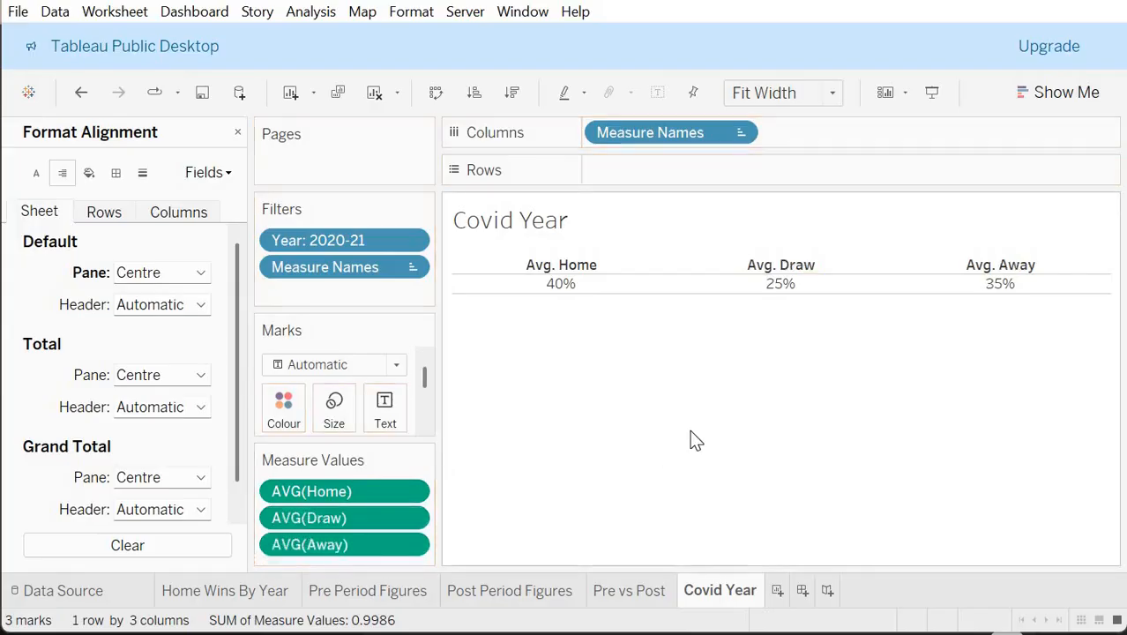
click(609, 592)
click(556, 593)
click(690, 587)
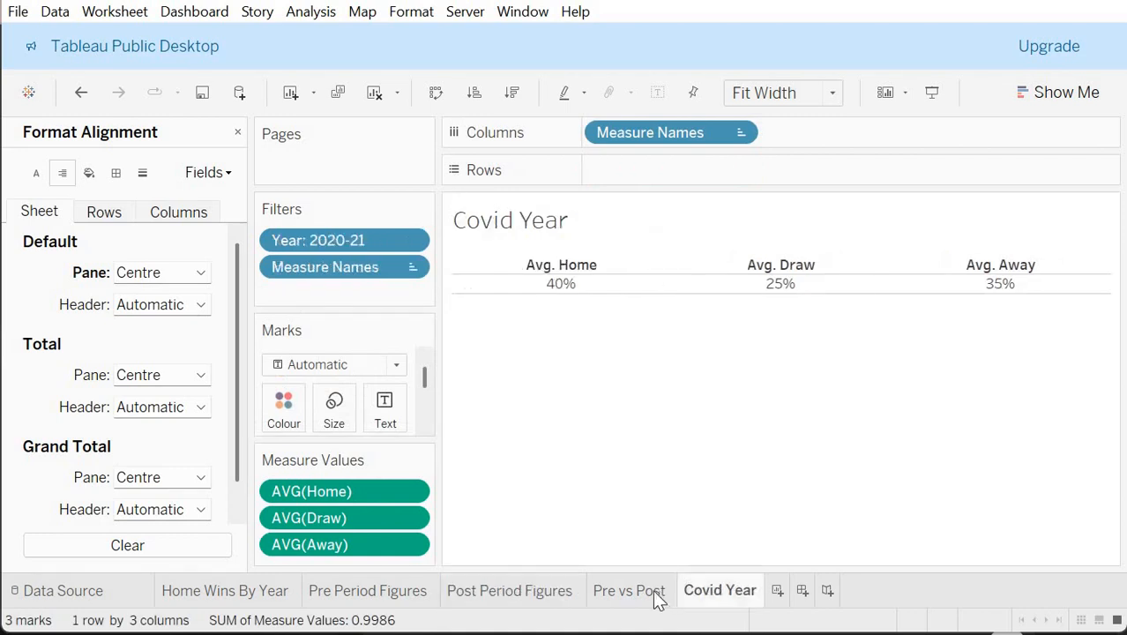
Step: Close the alignment formatting, clear the field search and start a calculated field named Covid Year Home
click(236, 132)
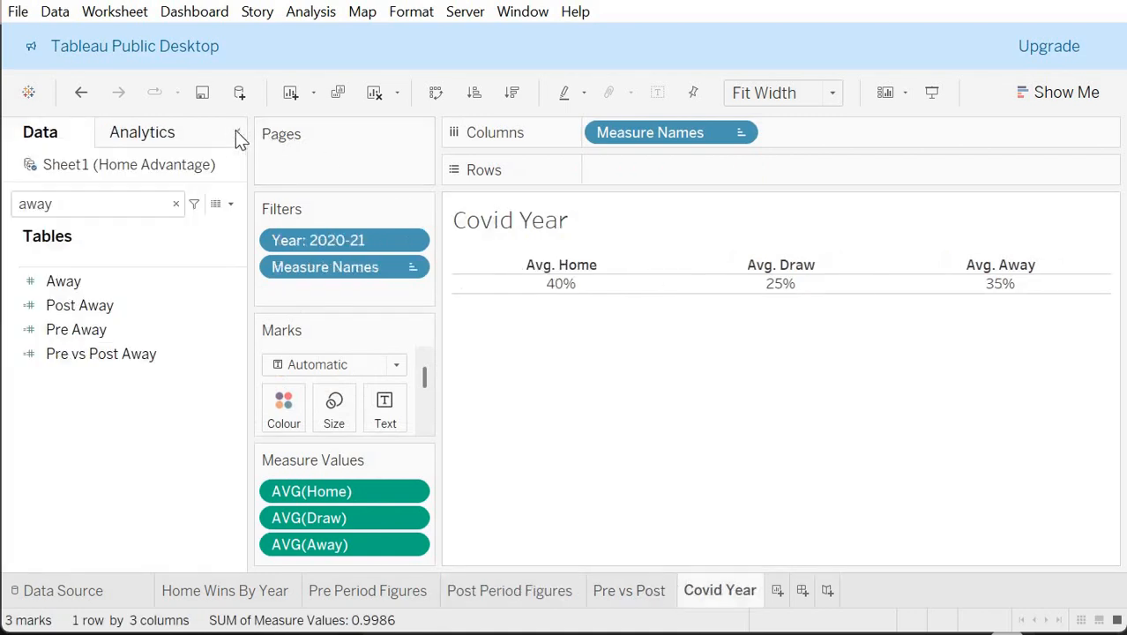
click(175, 204)
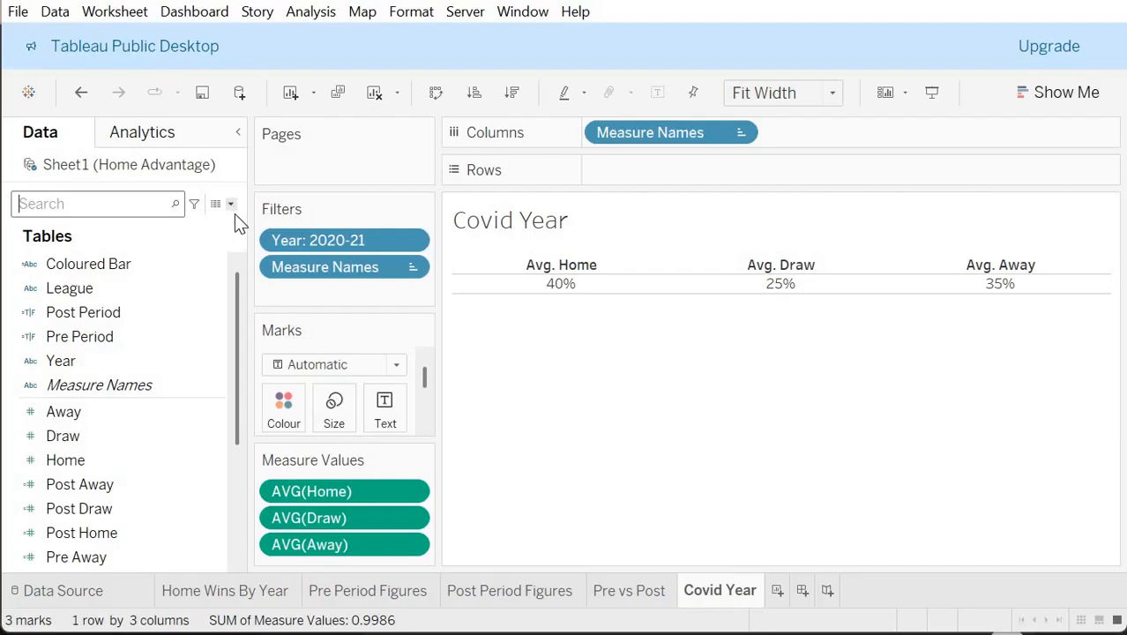
click(234, 209)
click(213, 227)
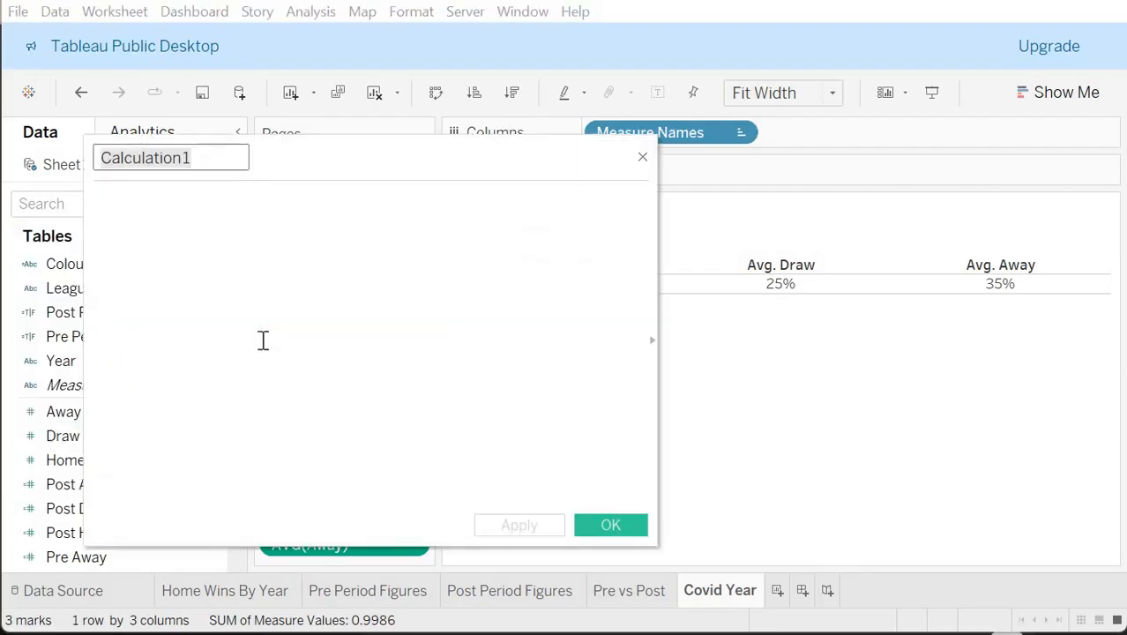
text(Covid )
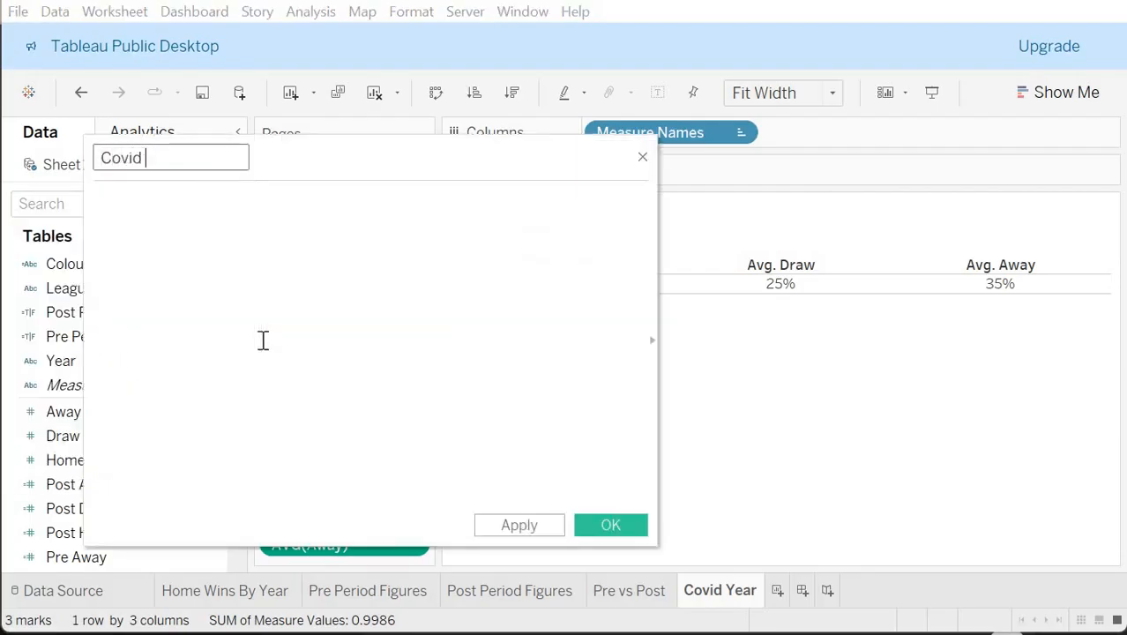
text(Yae)
key(BackSpace)
text(ear Home)
click(263, 340)
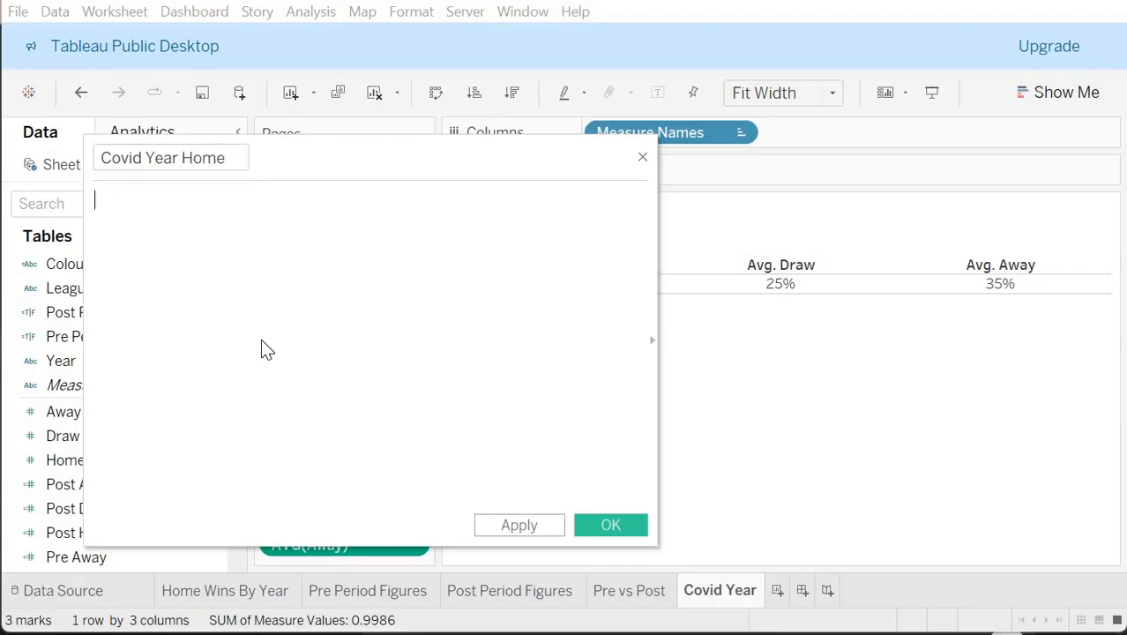
Step: Start the Covid Year Home formula with the condition if [Year] = "2020/21" THEN
text(if s)
key(BackSpace)
text(year)
key(Return)
text(= ")
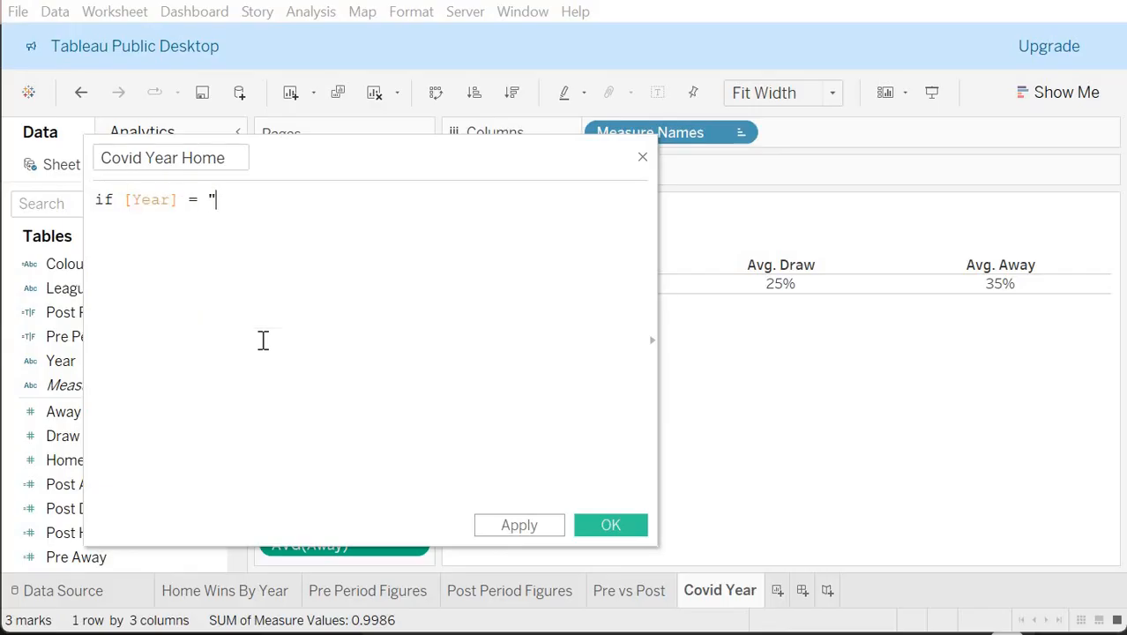
text(2020/21" then)
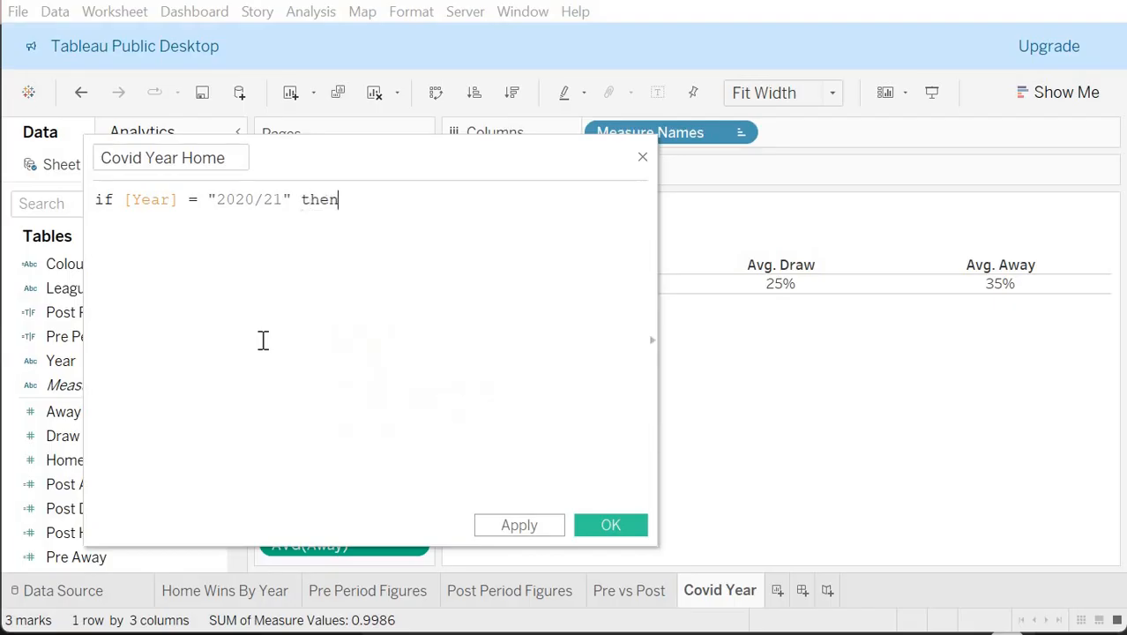
key(Return)
text(avg)
key(Return)
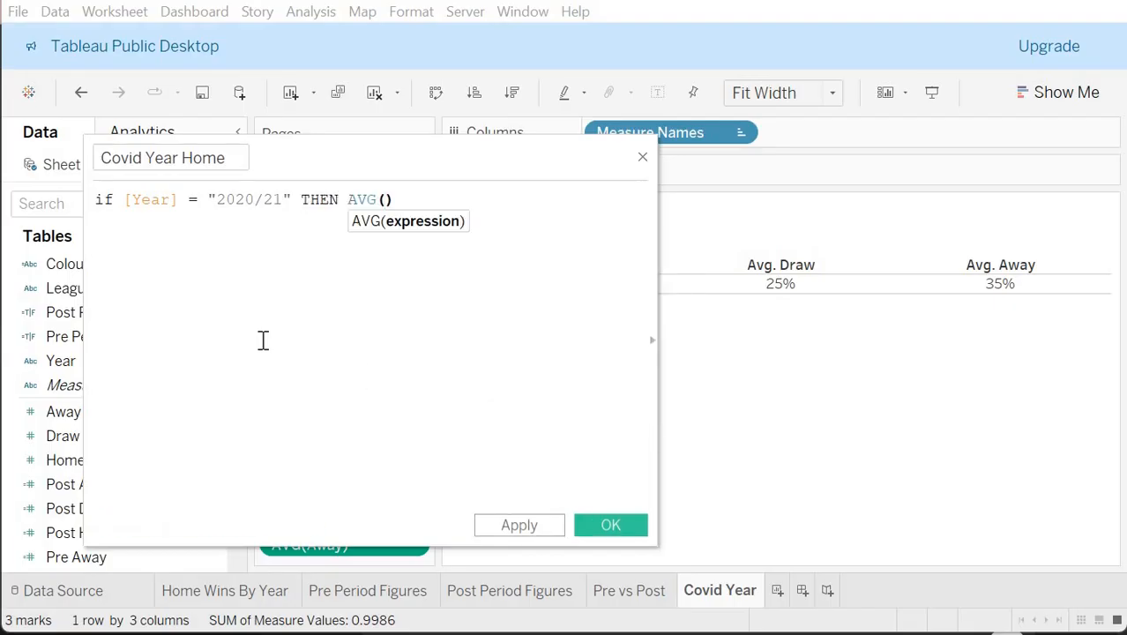
key(BackSpace)
key(BackSpace)
key(BackSpace)
key(BackSpace)
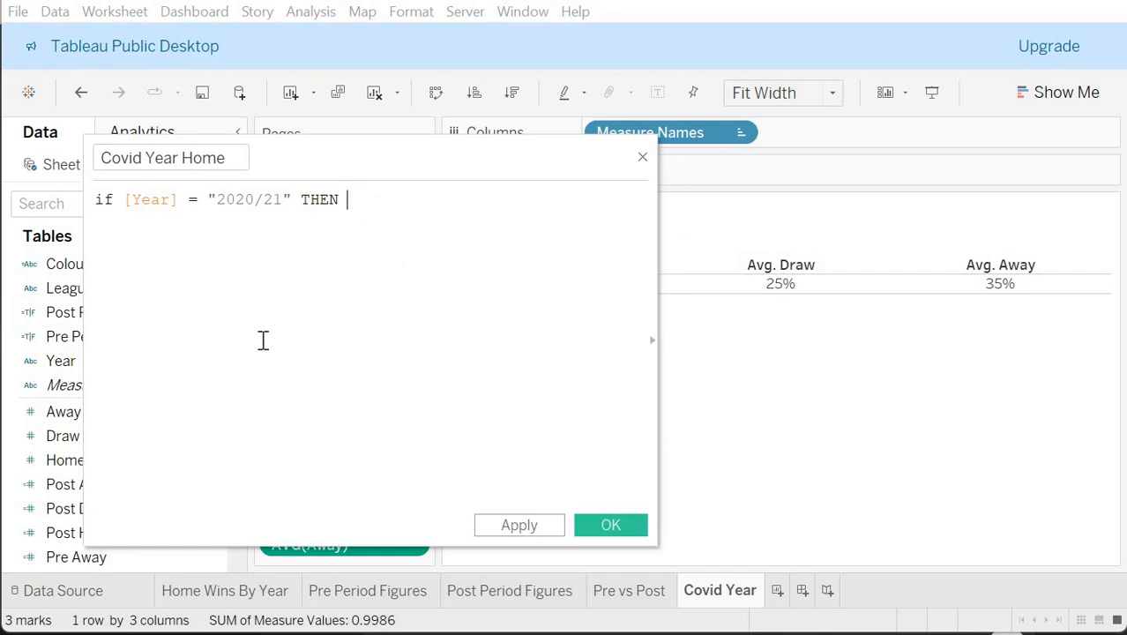
Step: Complete the Covid Year Home formula with [Home] end and save the calculated field
text(hom)
key(Return)
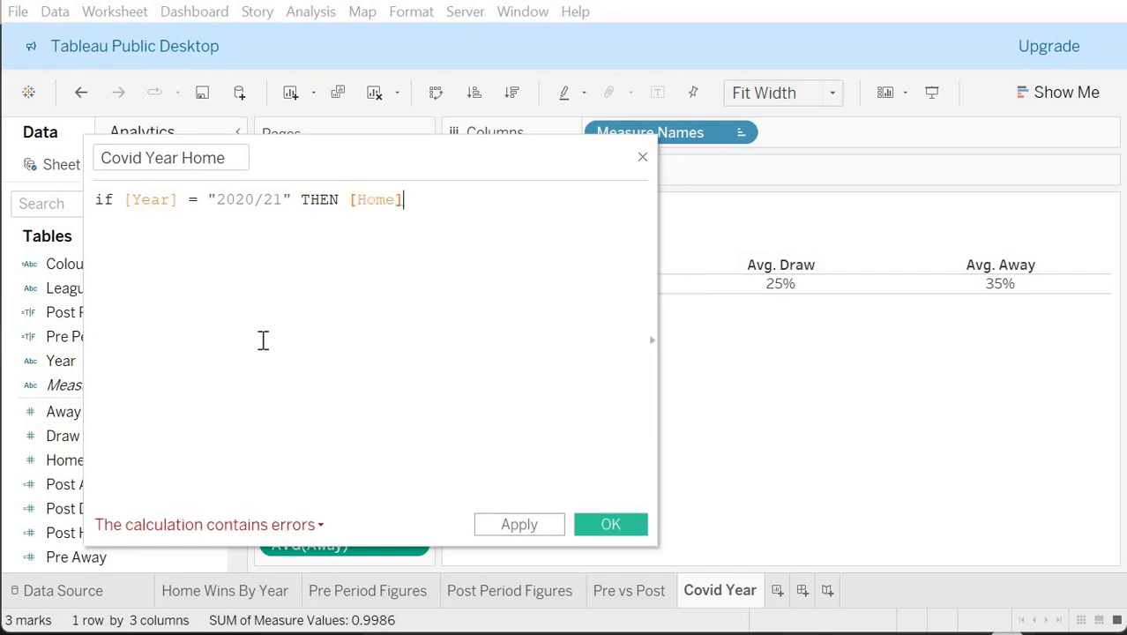
text(end)
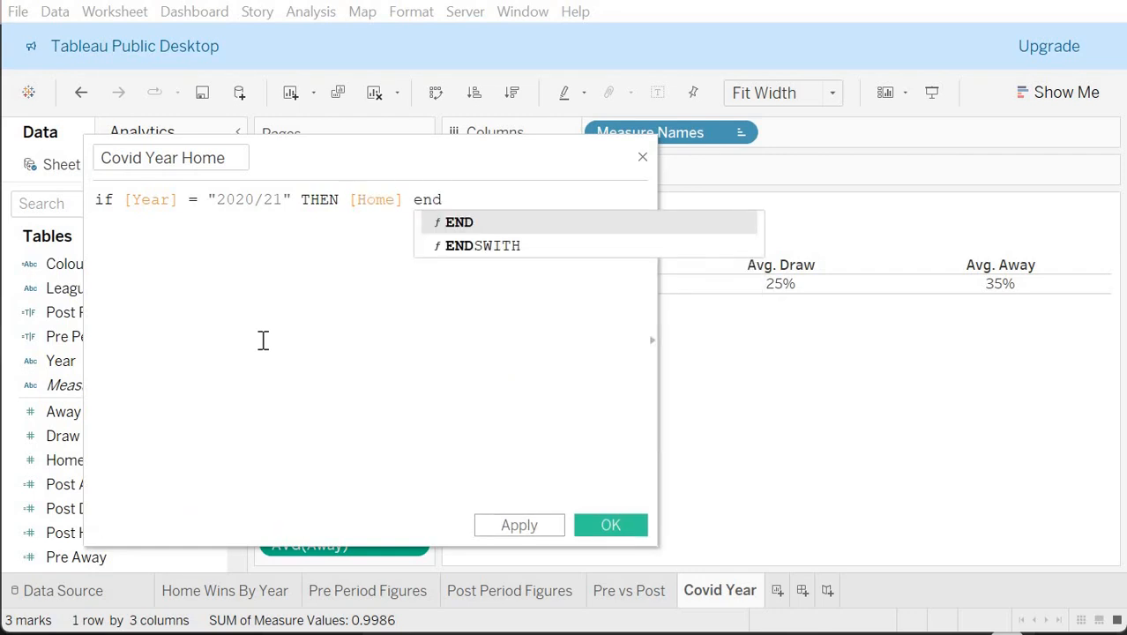
click(625, 521)
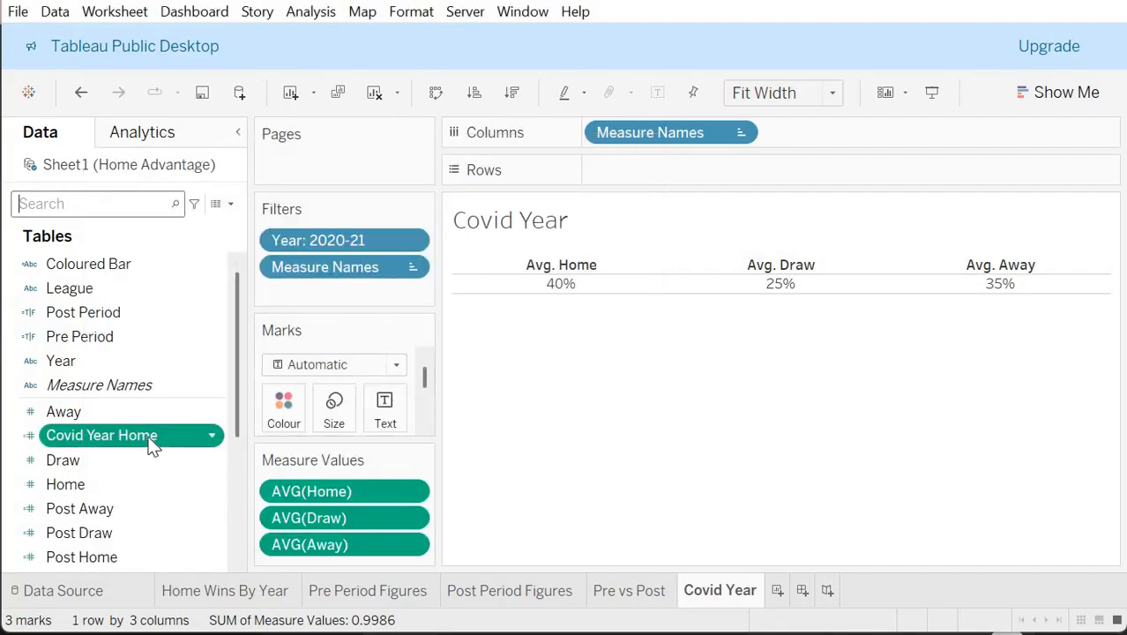
Step: Duplicate the Covid Year Home field and rename the copy Covid Year Draw
right_click(150, 439)
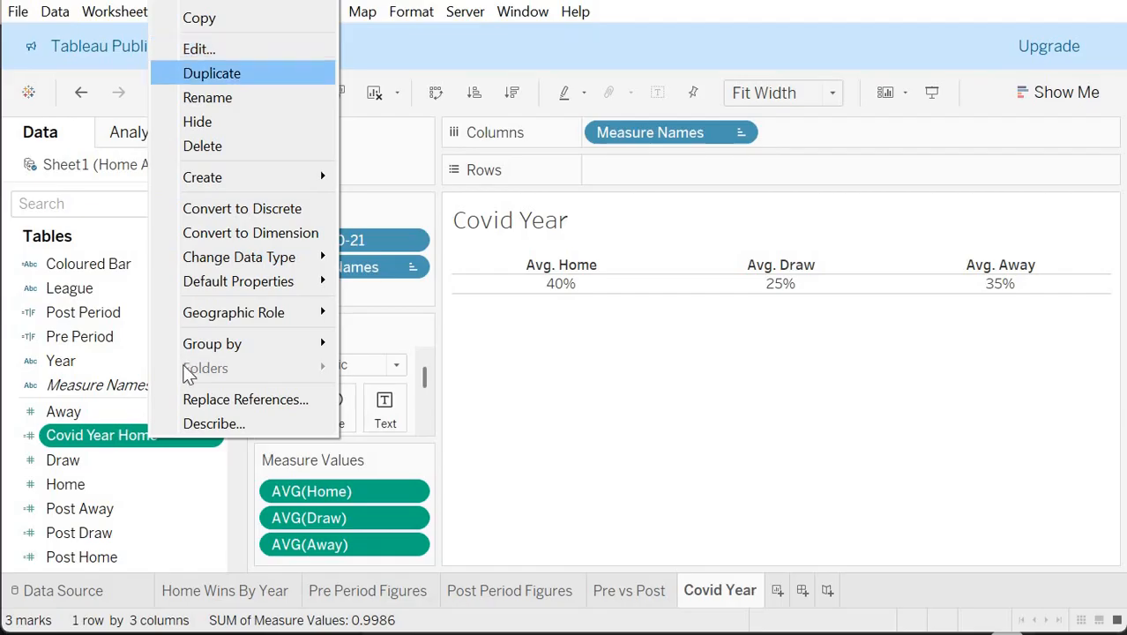
click(231, 74)
right_click(155, 458)
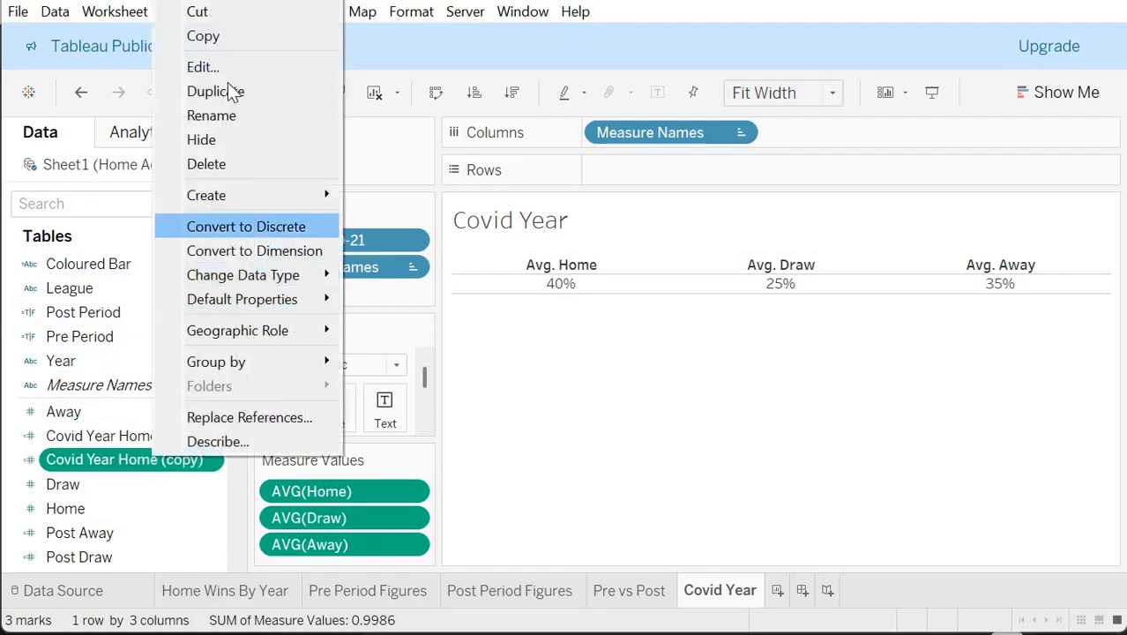
click(264, 68)
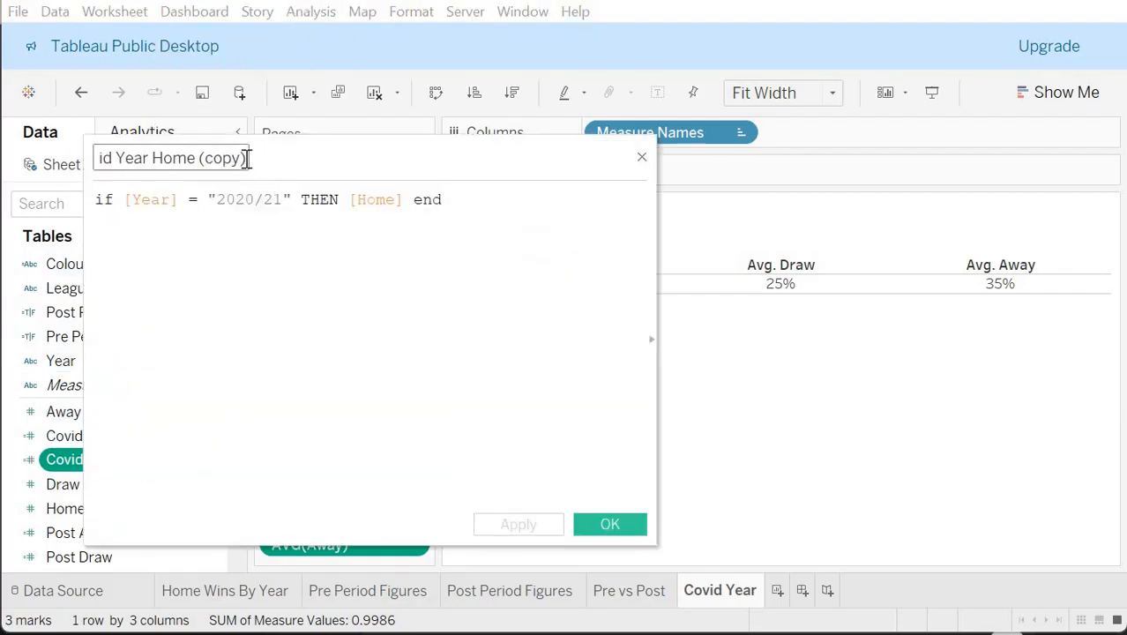
key(BackSpace)
key(BackSpace)
key(BackSpace)
key(BackSpace)
key(BackSpace)
key(BackSpace)
key(BackSpace)
key(BackSpace)
key(BackSpace)
key(BackSpace)
key(BackSpace)
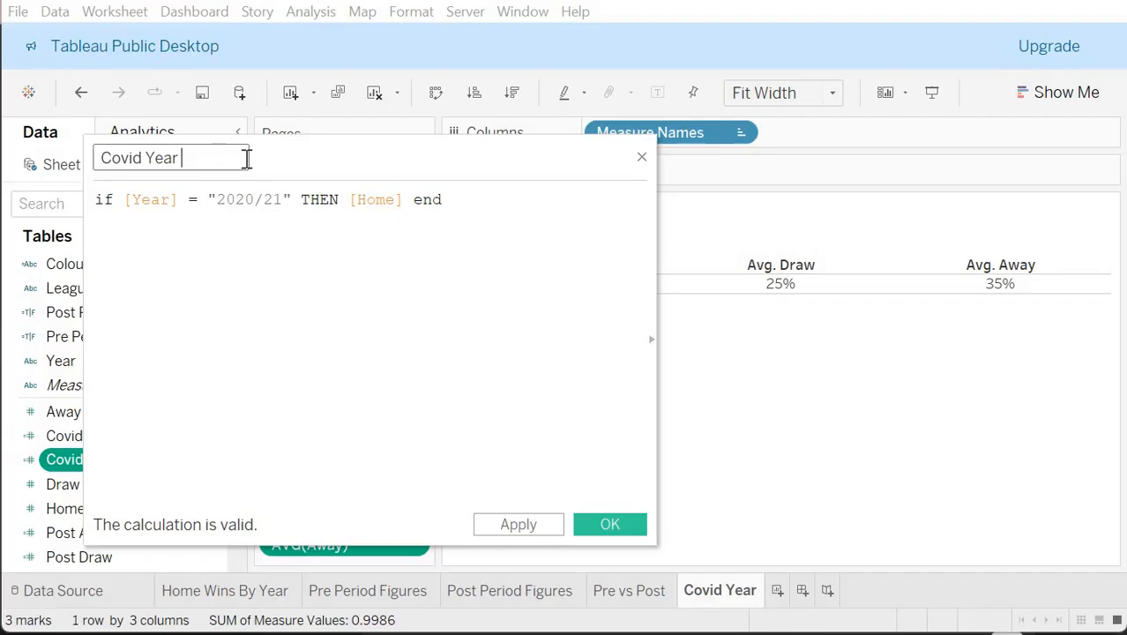
text(Draw)
Step: Replace [Home] with [Draw] in the Covid Year Draw formula and save the calculated field
click(396, 202)
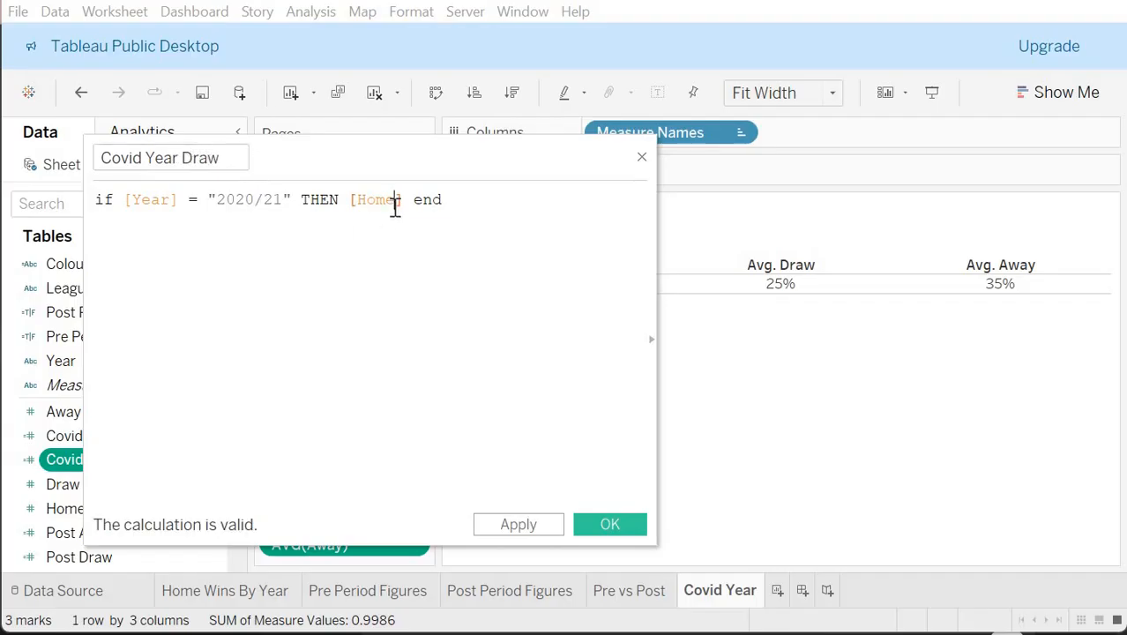
key(BackSpace)
key(BackSpace)
key(BackSpace)
key(BackSpace)
text(Draw)
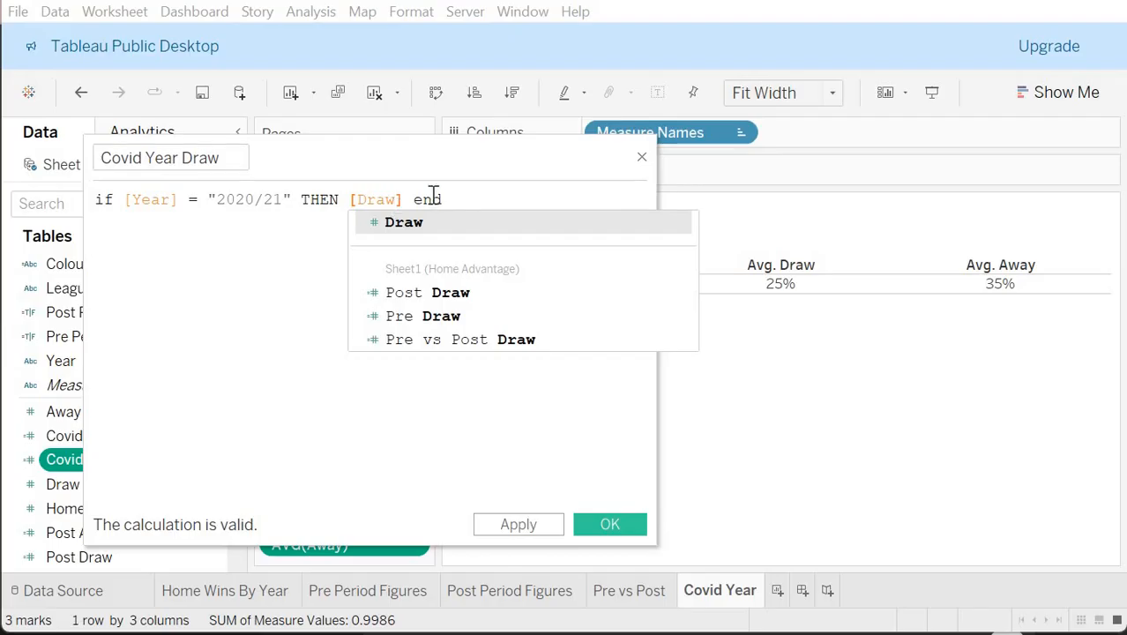
click(434, 196)
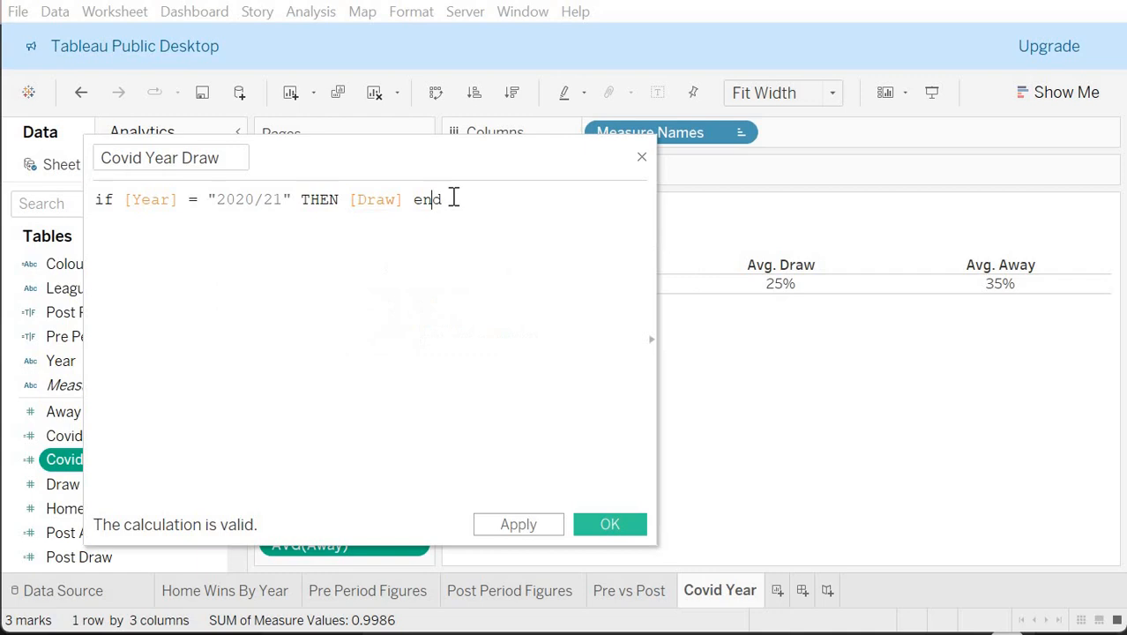
click(607, 527)
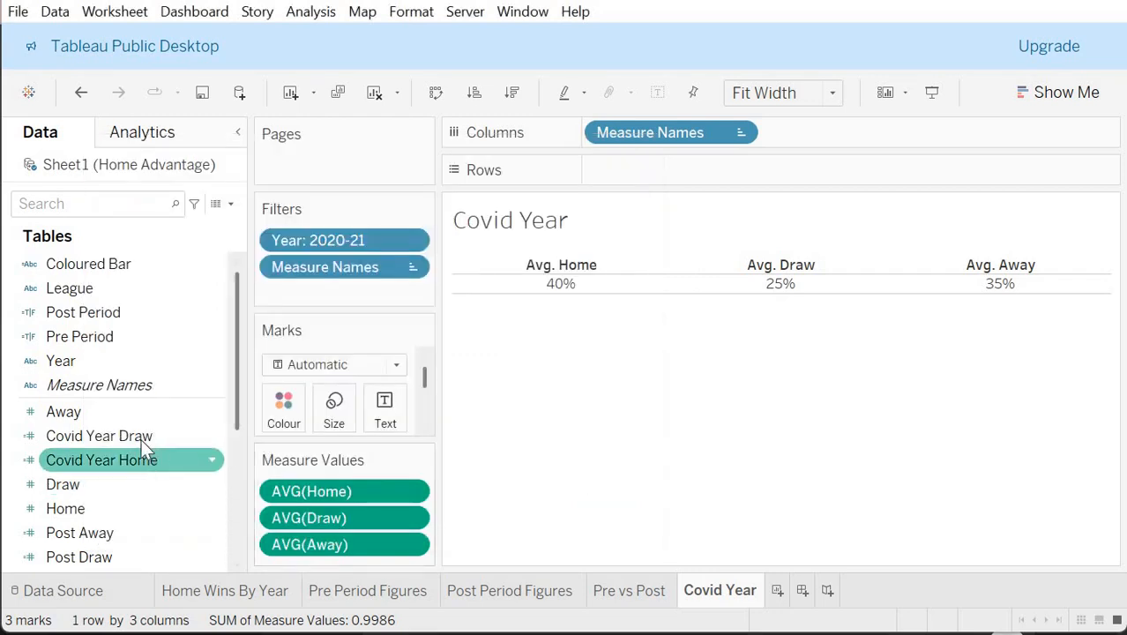
Step: Duplicate the Covid Year Draw field and rename the copy Covid Year Away
right_click(138, 435)
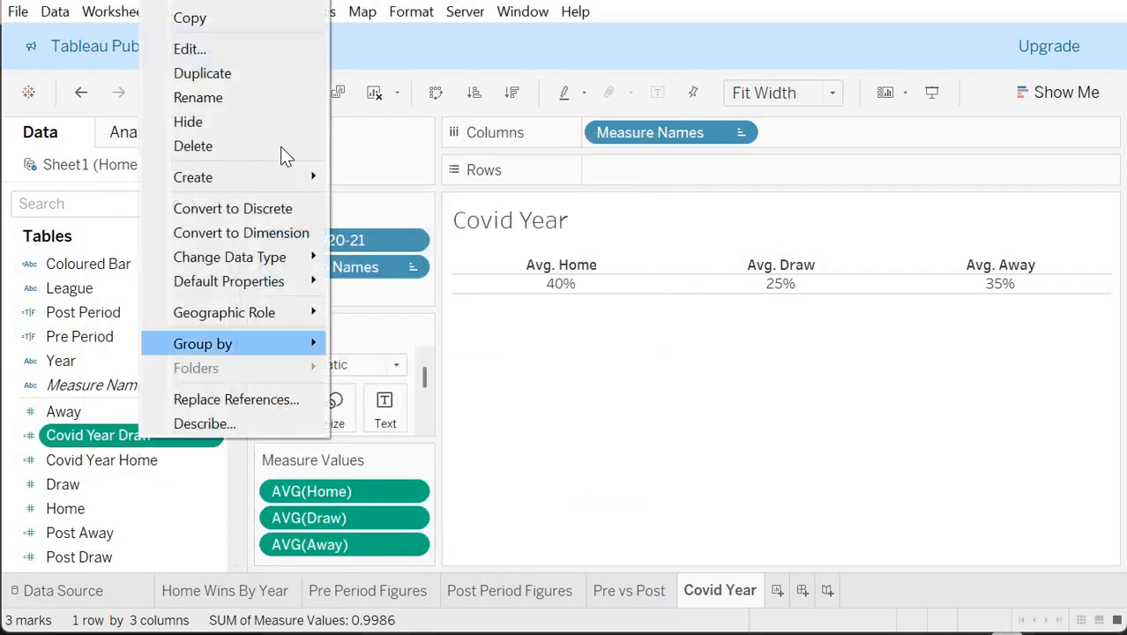
click(248, 75)
right_click(151, 455)
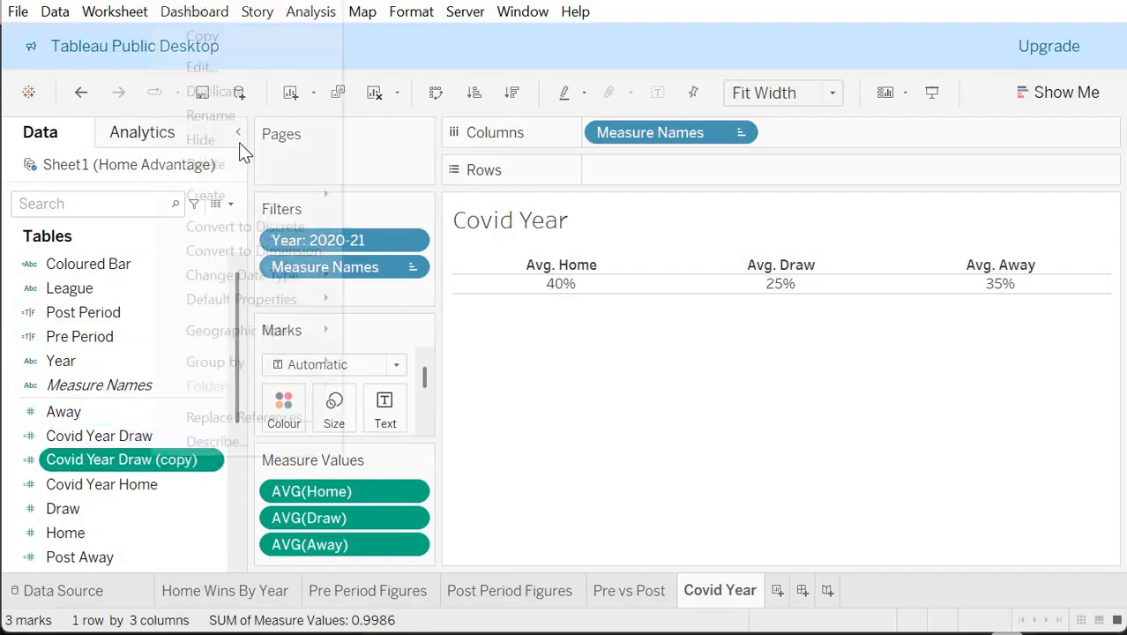
click(295, 71)
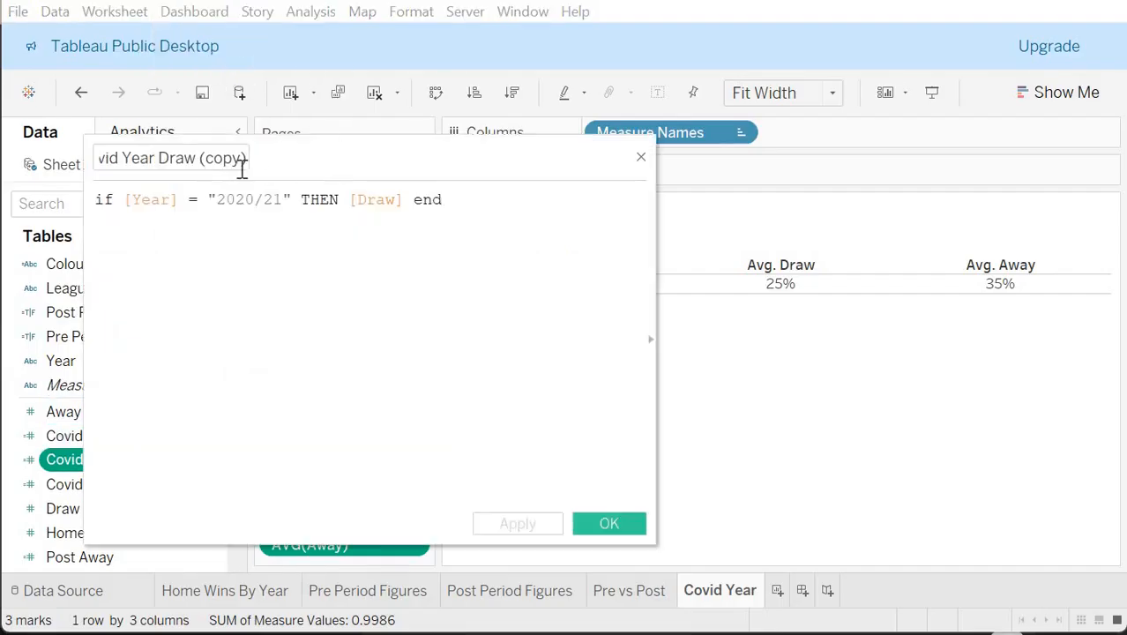
key(BackSpace)
key(BackSpace)
key(BackSpace)
key(BackSpace)
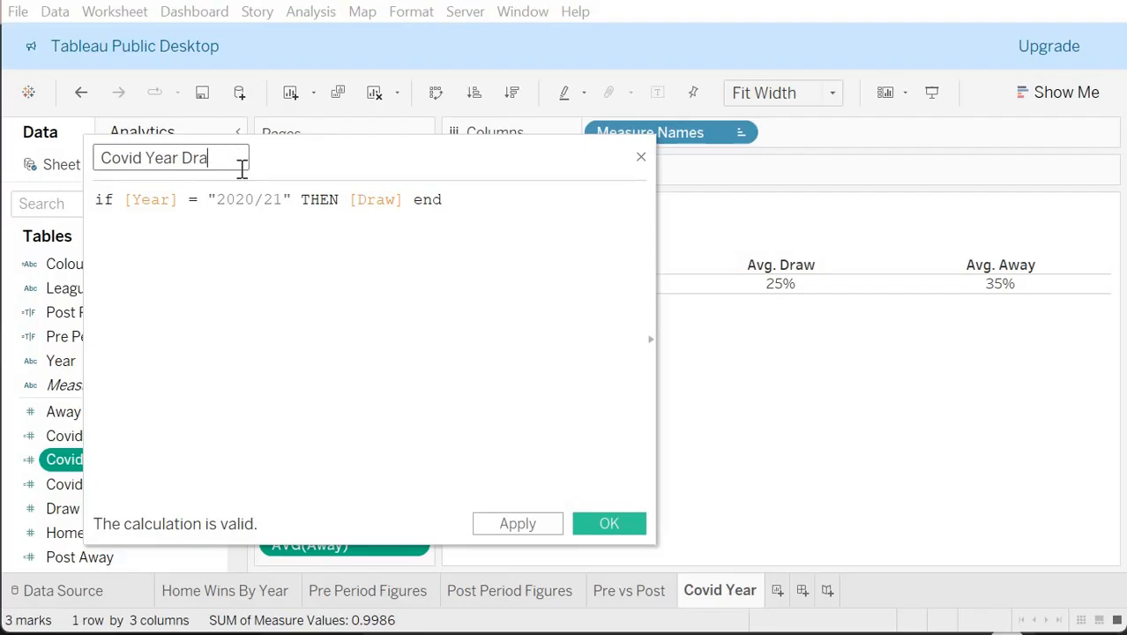
text(Away)
Step: Replace [Draw] with [Away] in the Covid Year Away formula and save the calculated field
click(393, 201)
key(BackSpace)
key(BackSpace)
key(BackSpace)
key(BackSpace)
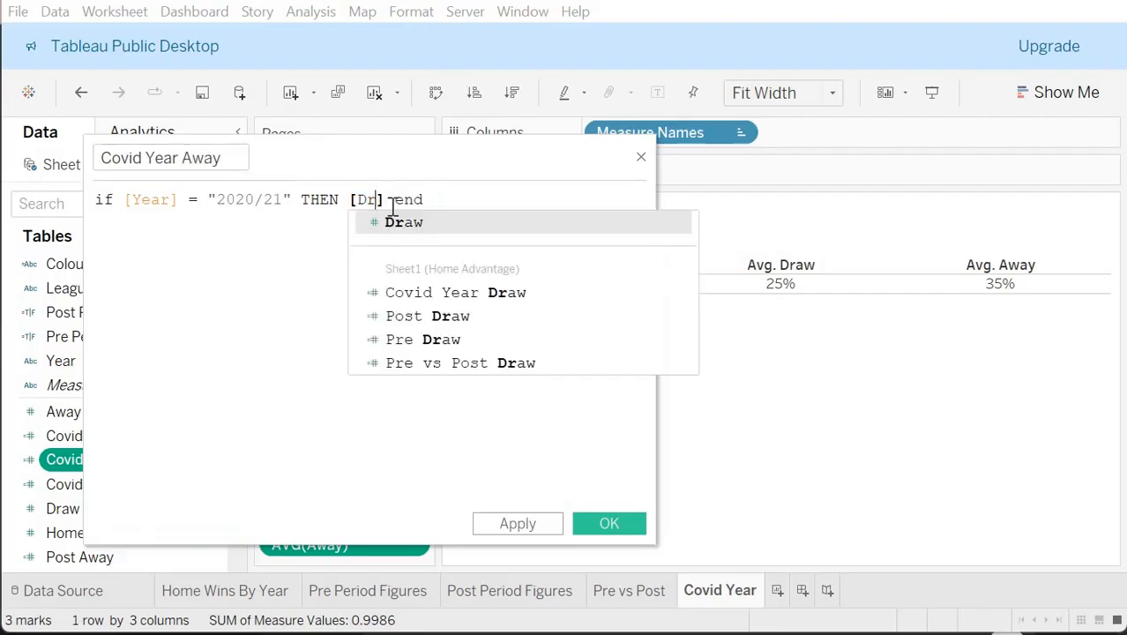
text(Away)
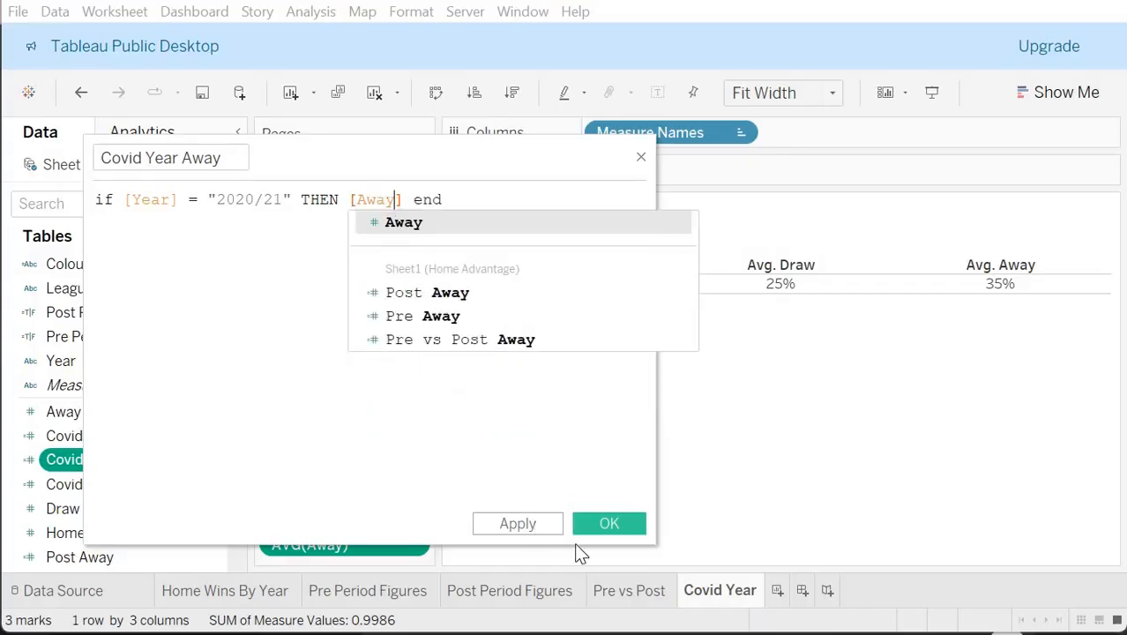
click(610, 524)
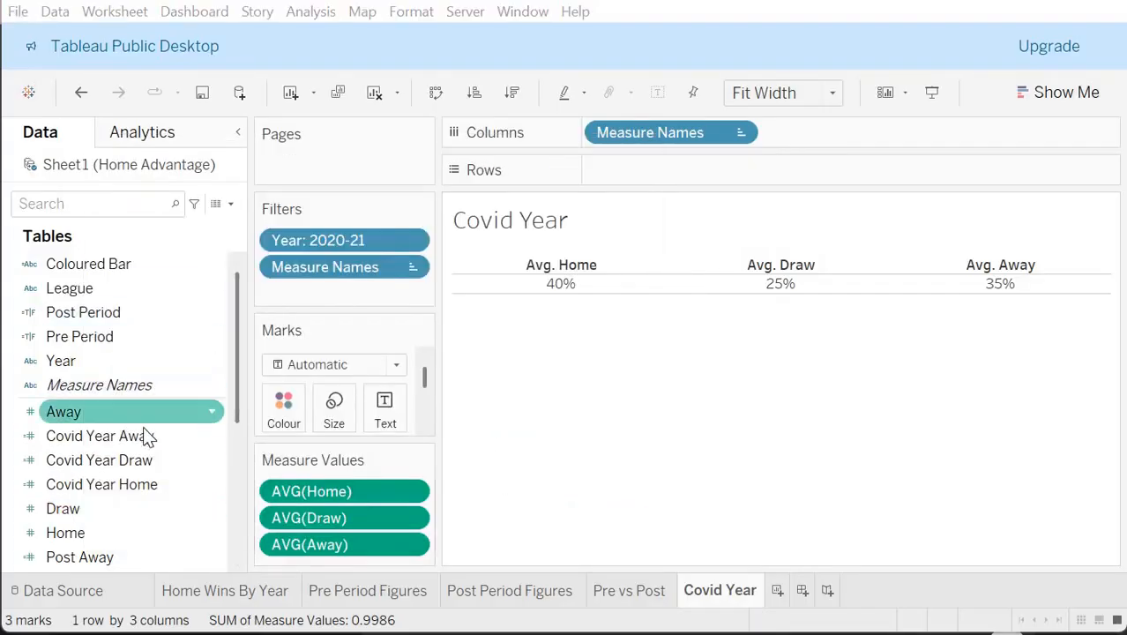
Step: Set the default aggregation of Covid Year Away, Covid Year Draw and Covid Year Home to average
ctrl+click(138, 461)
ctrl+click(140, 483)
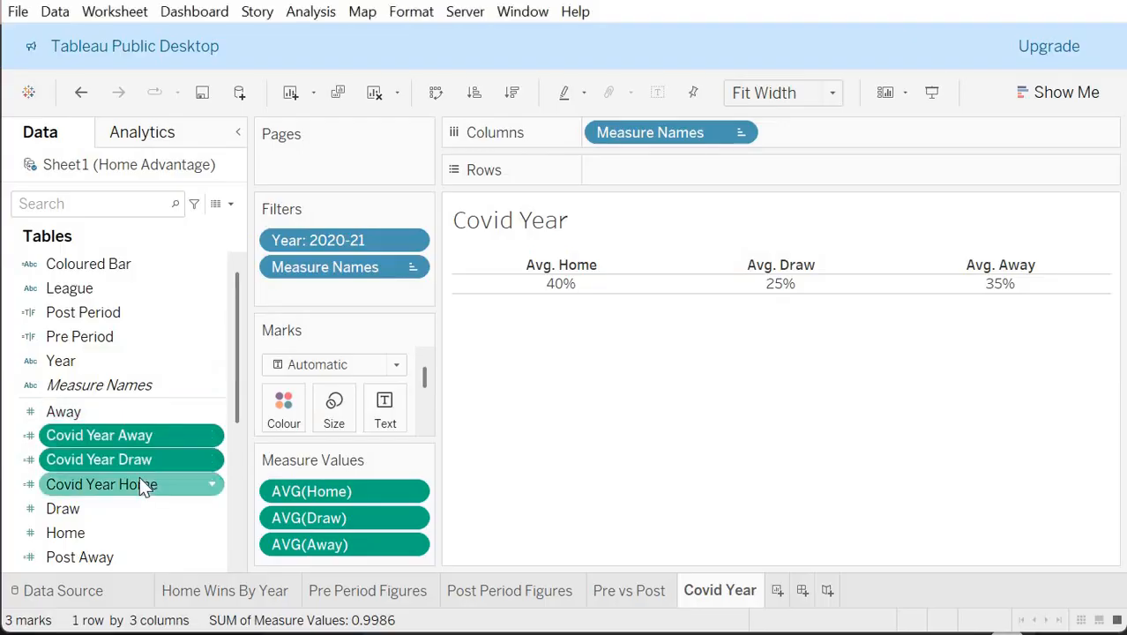
right_click(140, 480)
mouse_move(265, 375)
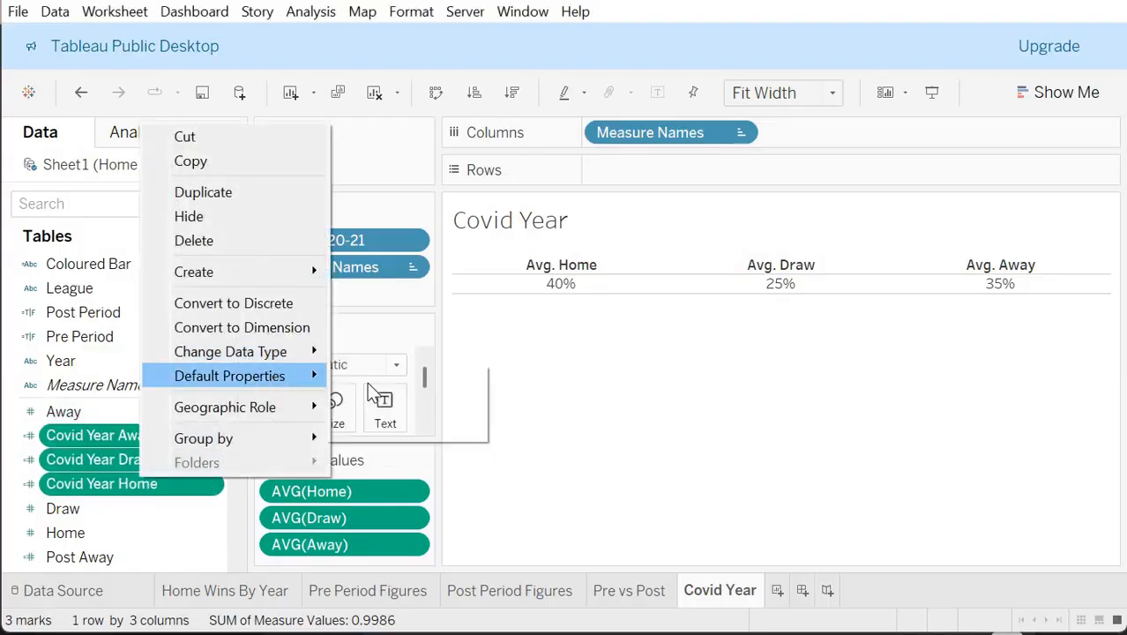
mouse_move(400, 402)
click(521, 425)
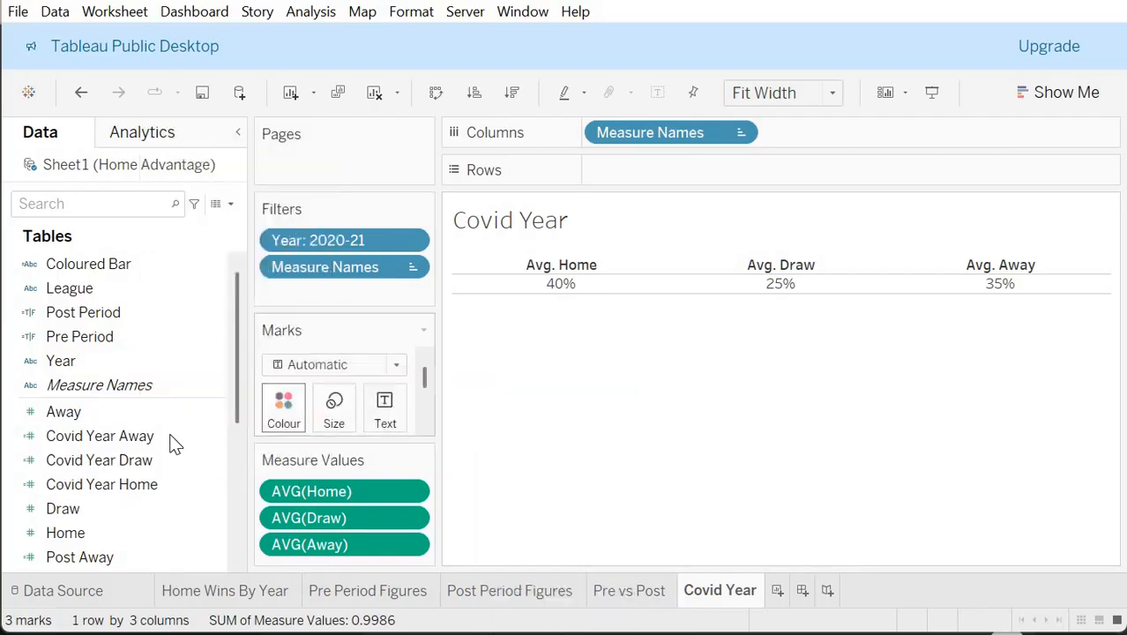
Step: Set the default number format of the three Covid Year fields to Percentage with 0 decimal places
ctrl+click(159, 456)
ctrl+click(158, 476)
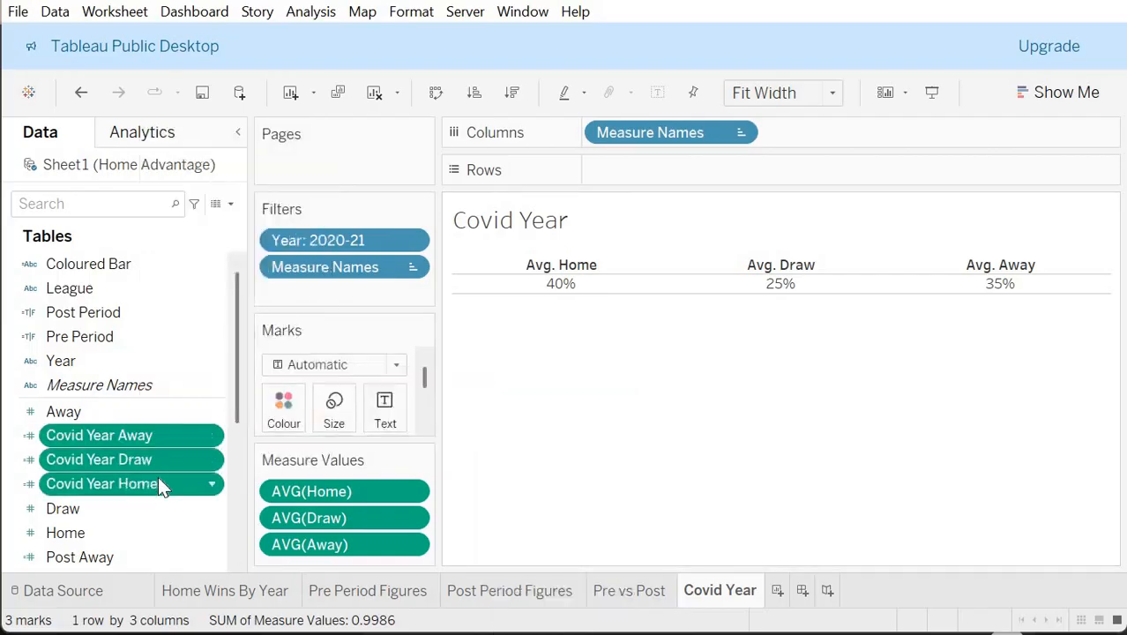
right_click(158, 476)
mouse_move(328, 380)
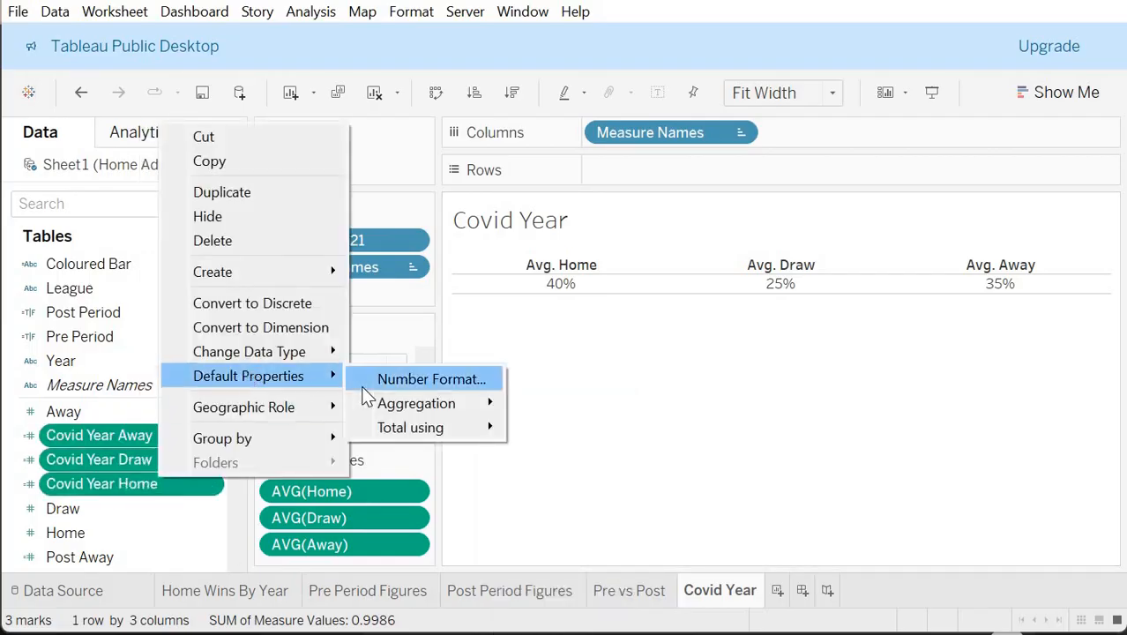
click(363, 387)
click(455, 314)
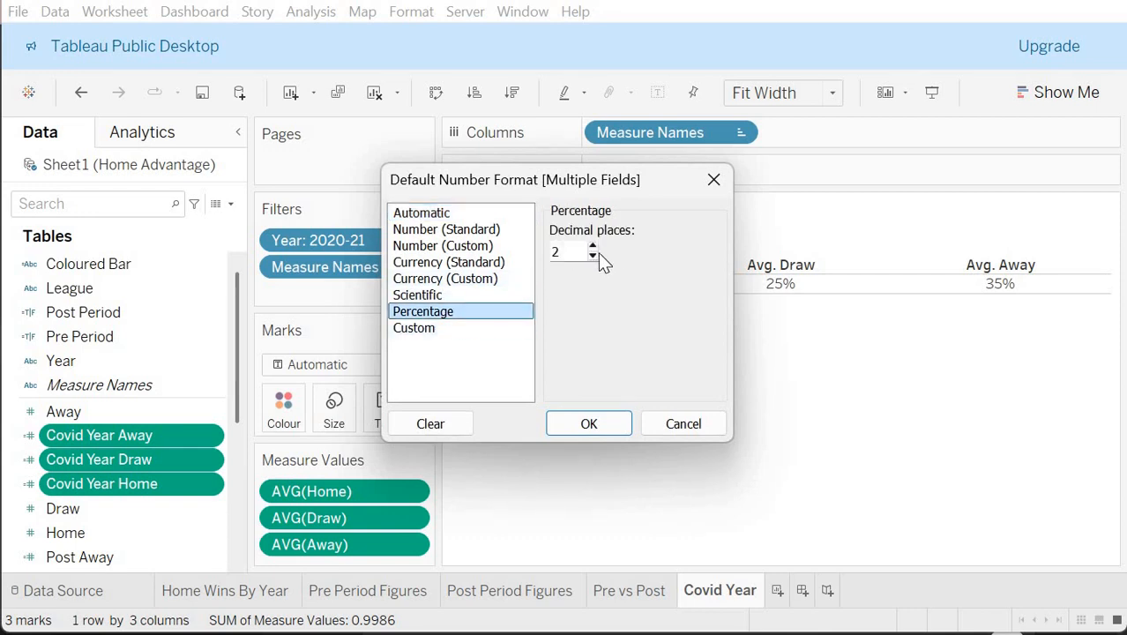
click(595, 255)
click(596, 255)
click(589, 424)
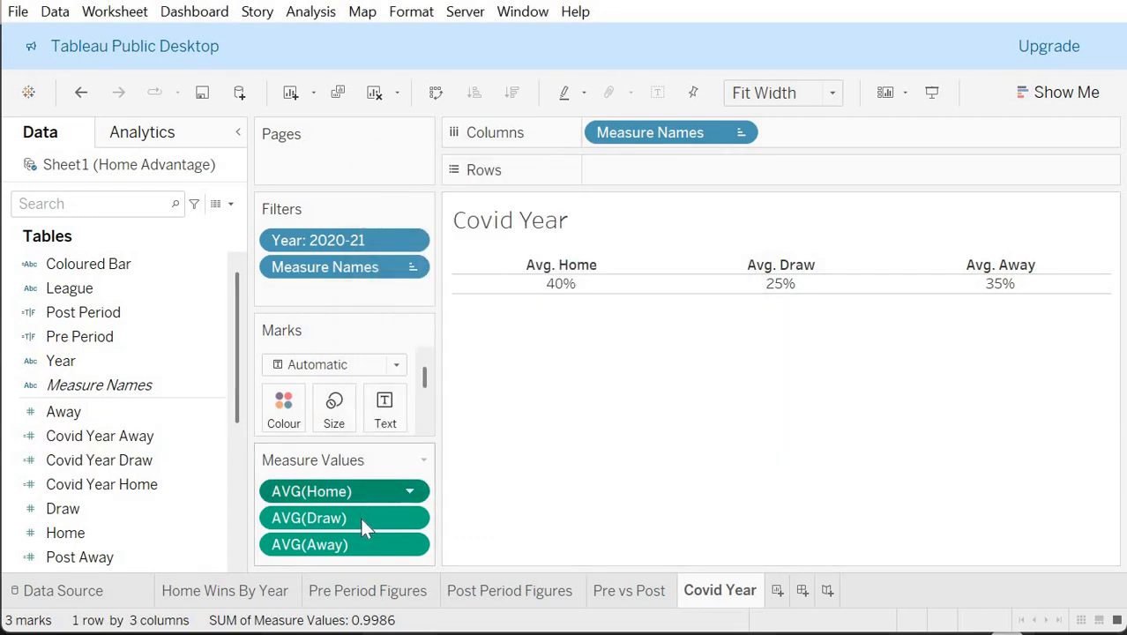
Step: Replace the Home, Draw and Away averages in the Covid Year view with Covid Year Home, Draw and Away as marks
right_click(366, 547)
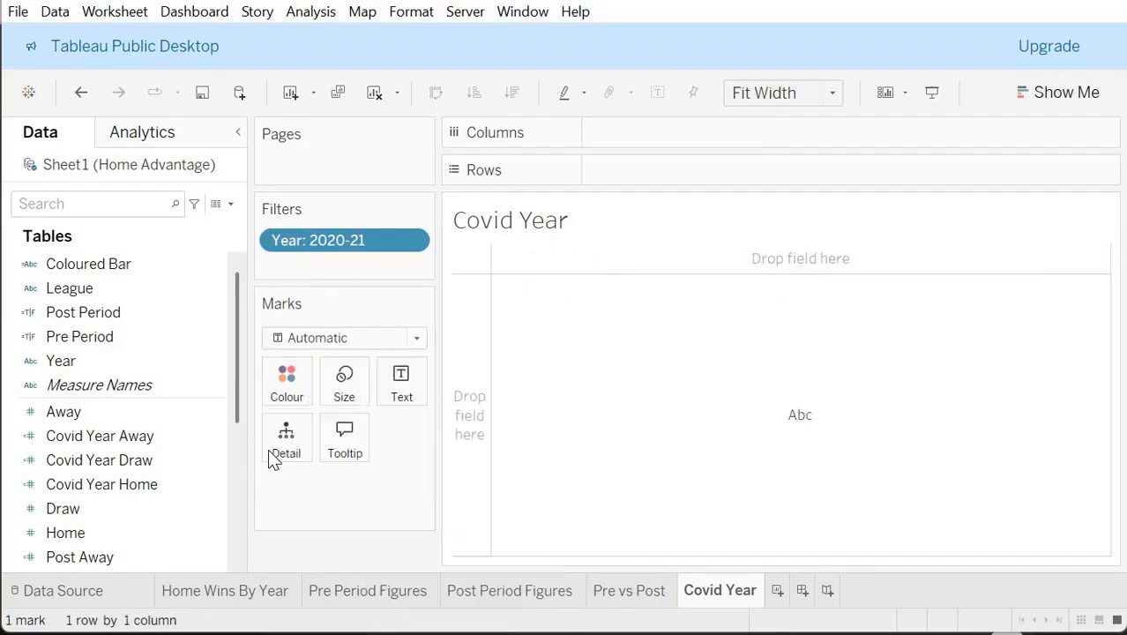
click(158, 416)
drag(145, 485, 346, 494)
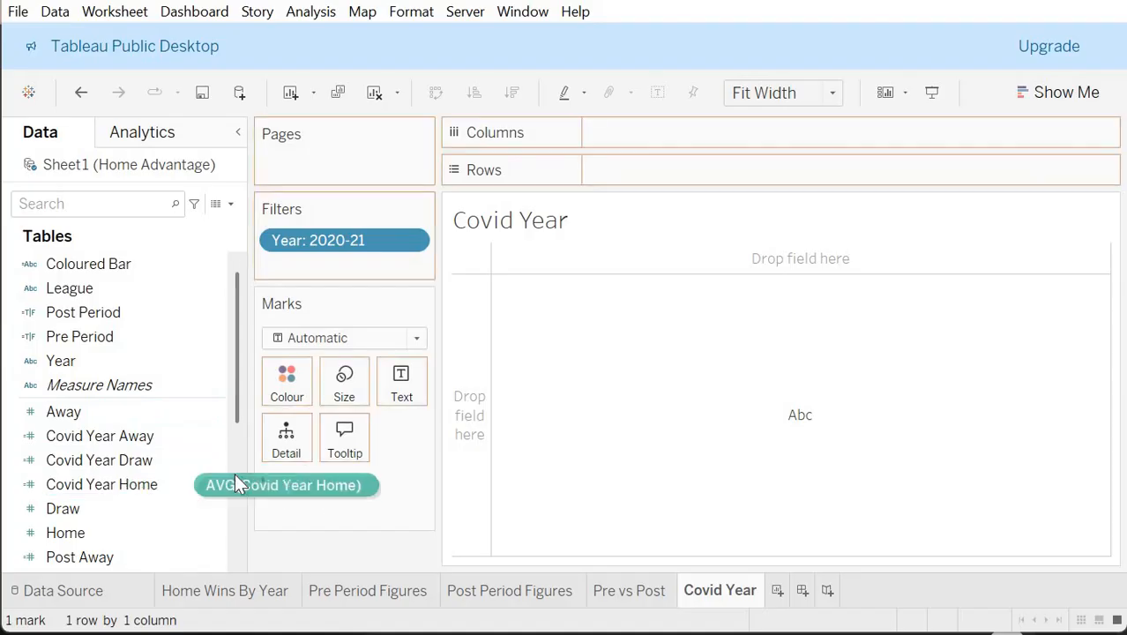
drag(131, 459, 359, 520)
mouse_move(105, 436)
mouse_down()
mouse_move(359, 518)
mouse_move(390, 552)
mouse_up()
Step: Change all three Covid Year average marks from Detail to Text
click(278, 491)
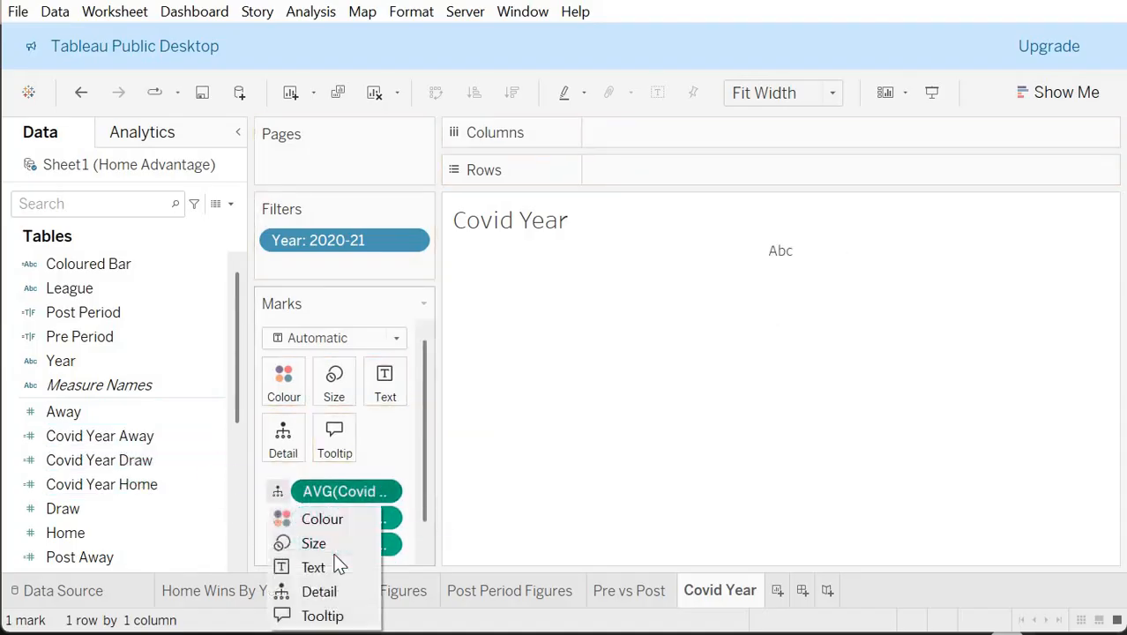
click(333, 567)
click(276, 519)
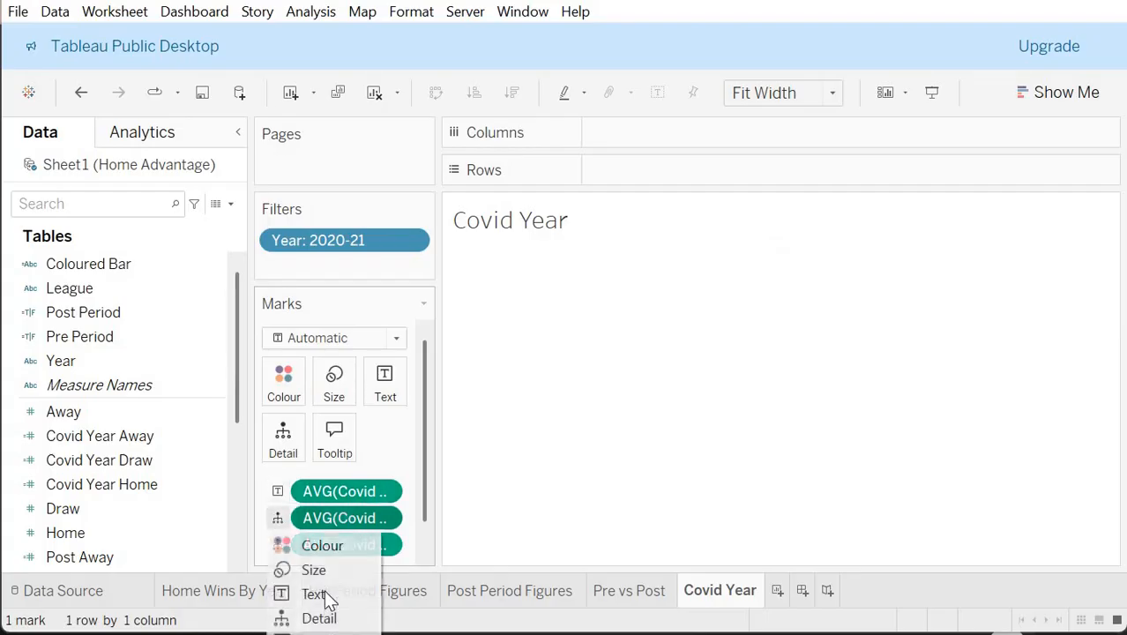
click(325, 594)
click(278, 544)
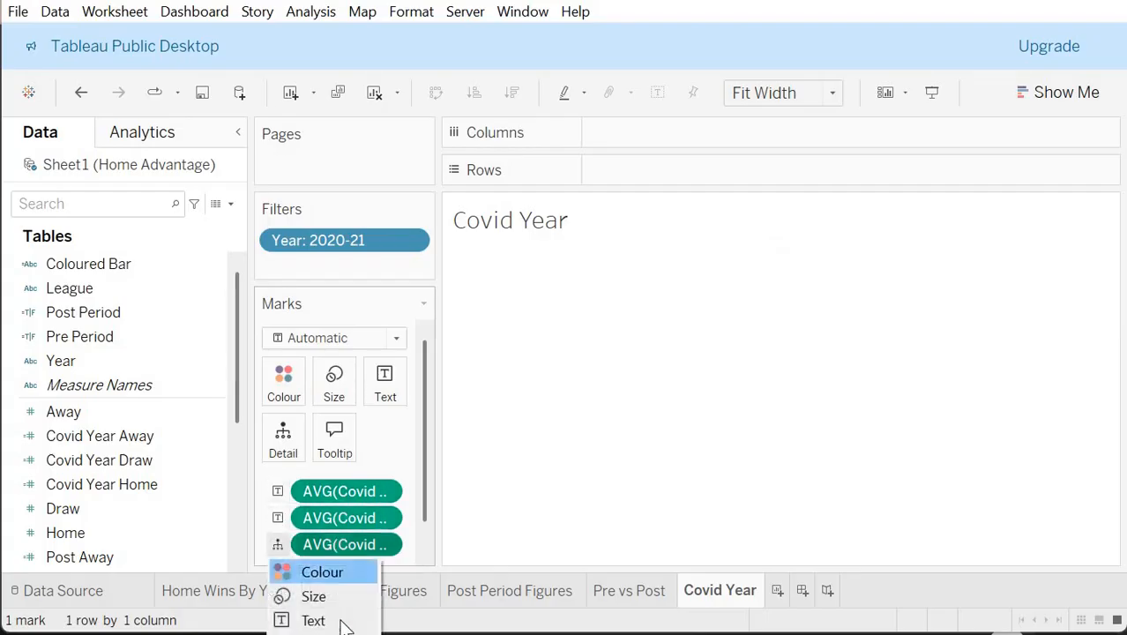
click(342, 619)
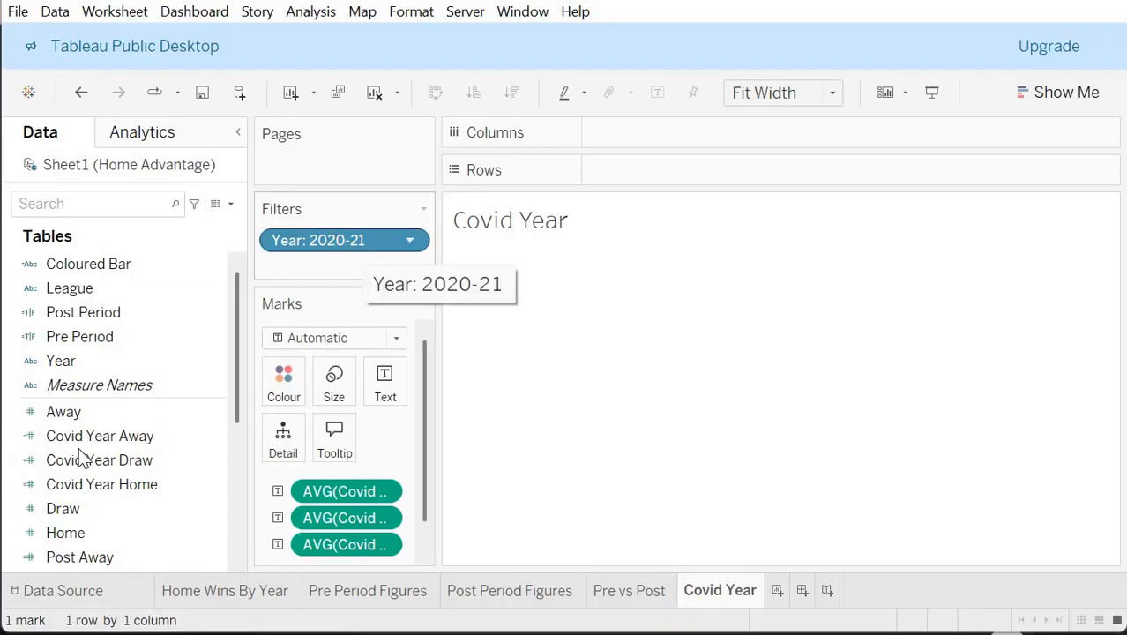
Step: Correct the year in the Covid Year Home calculated field's formula to "2020-21"
click(103, 437)
ctrl+click(111, 458)
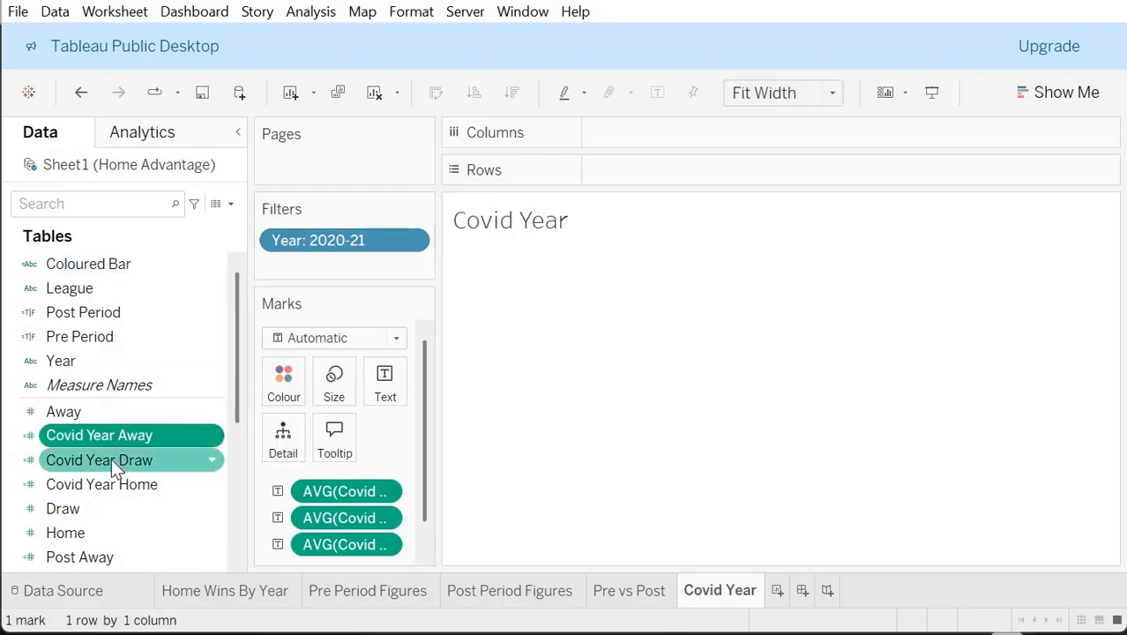
click(111, 459)
right_click(113, 484)
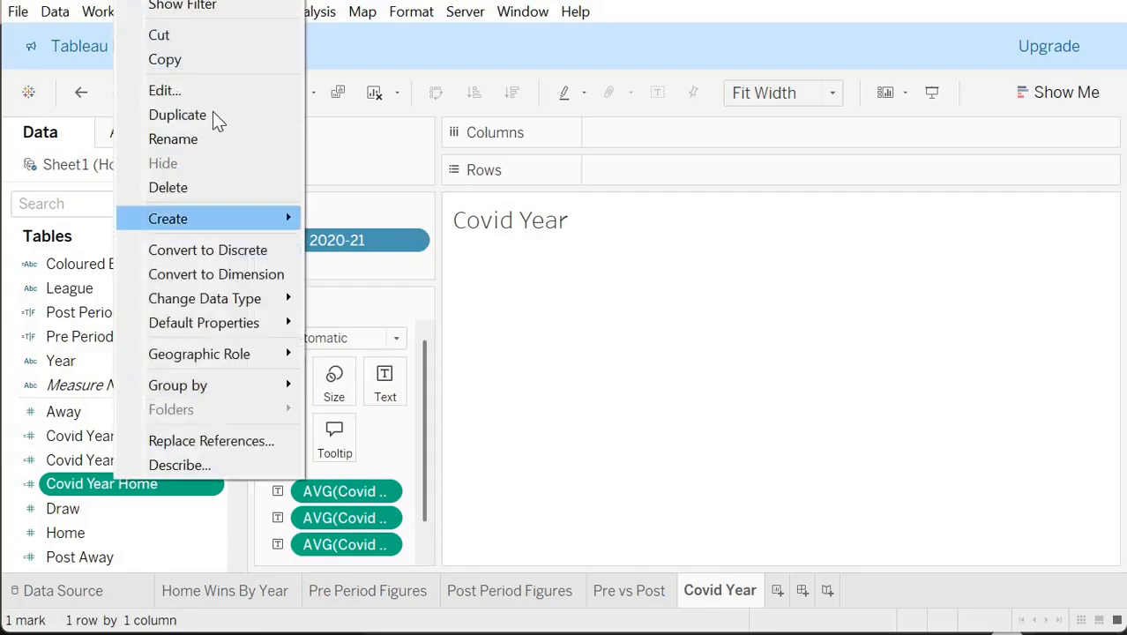
click(205, 90)
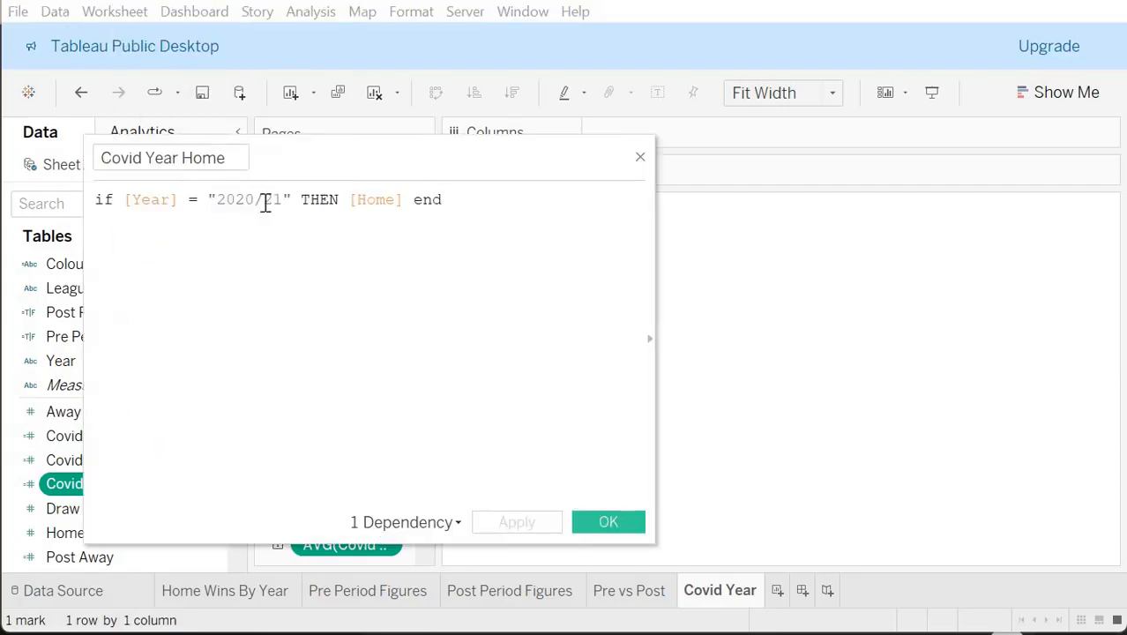
click(264, 199)
key(BackSpace)
text(-)
click(608, 522)
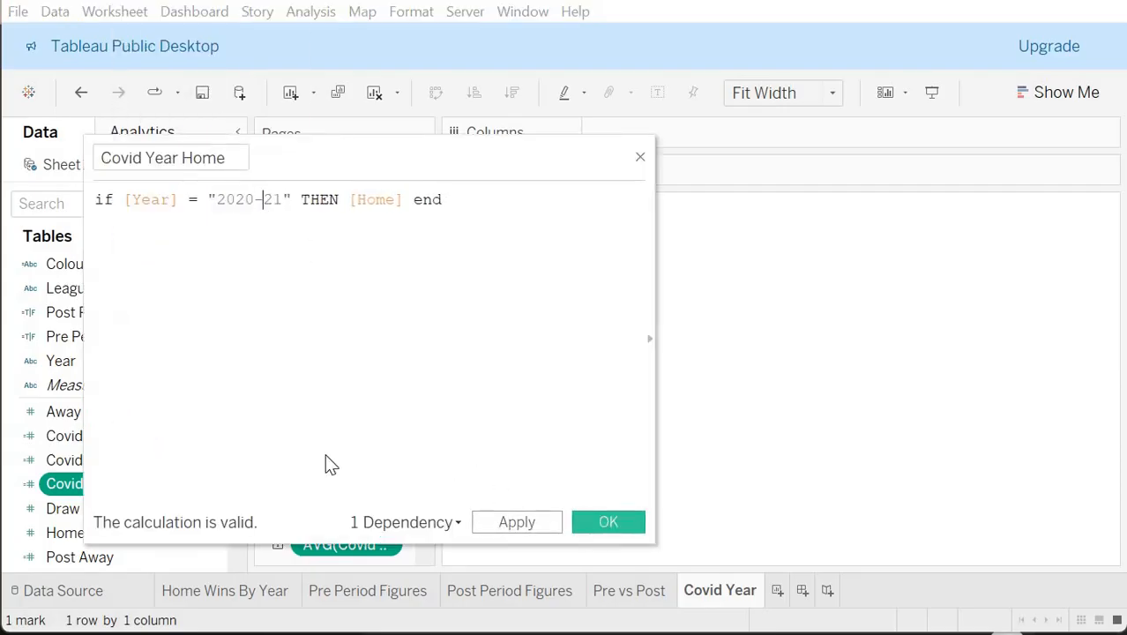
Step: Correct the year in the Covid Year Draw calculated field's formula to "2020-21"
click(150, 460)
right_click(149, 460)
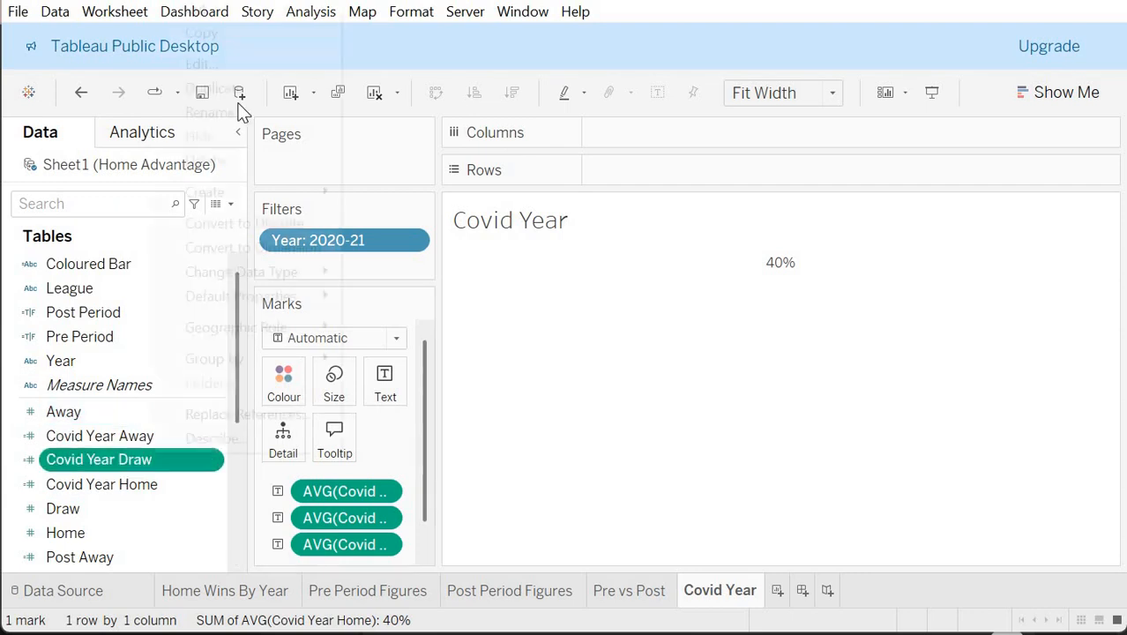
click(221, 64)
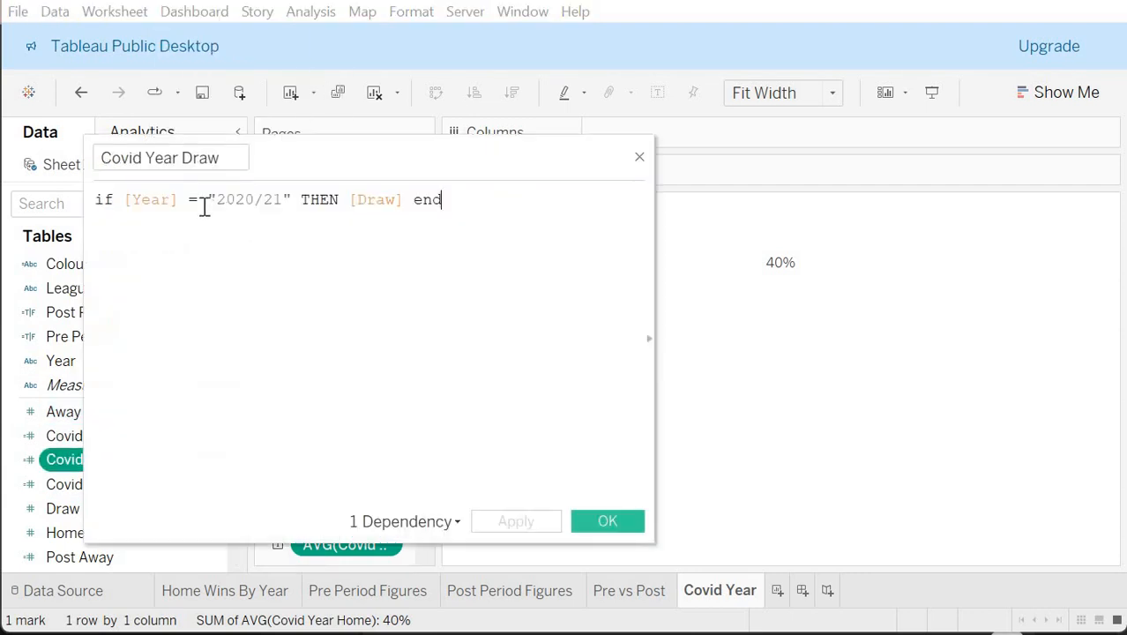
click(268, 200)
key(BackSpace)
text(-)
click(602, 527)
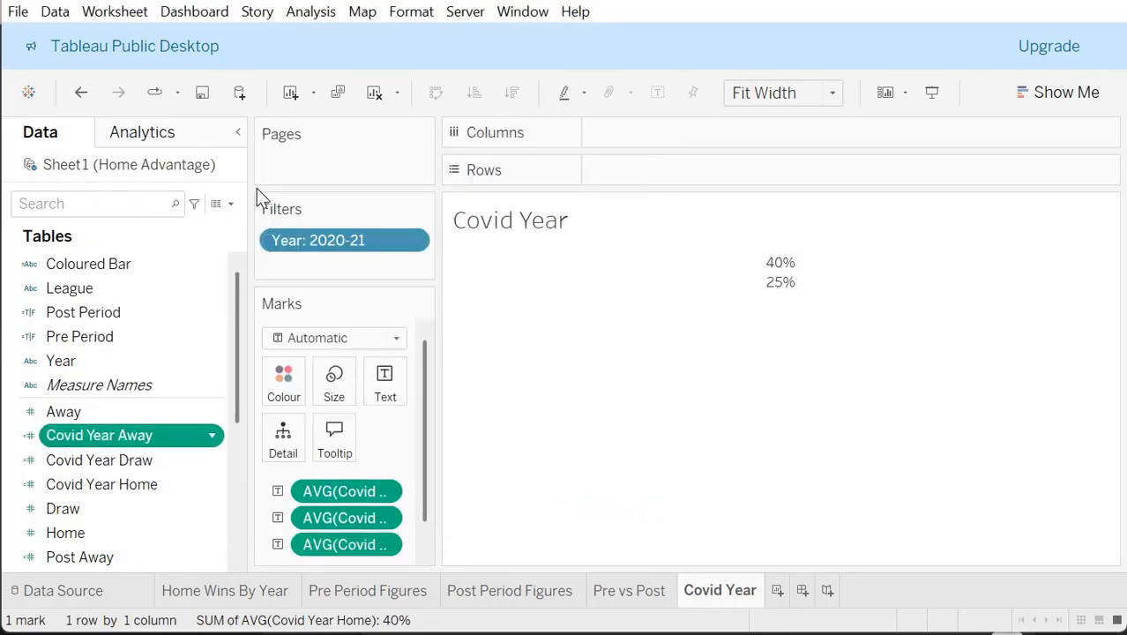
Step: Correct the year in the Covid Year Away calculated field's formula to "2020-21"
right_click(132, 435)
click(239, 53)
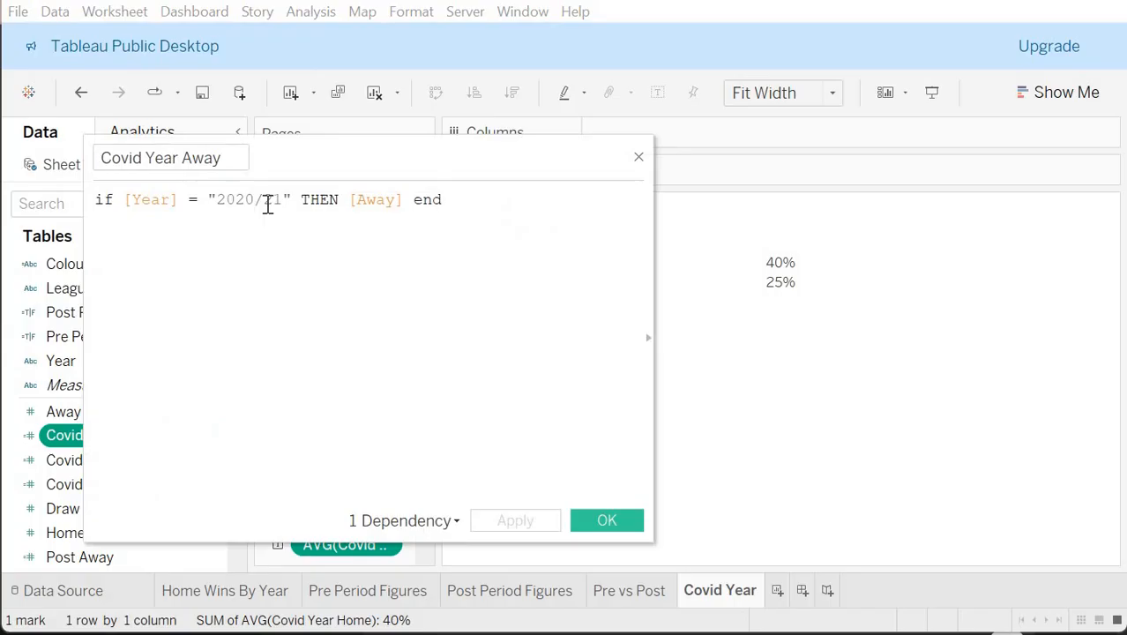
click(268, 201)
key(BackSpace)
text(-)
click(521, 522)
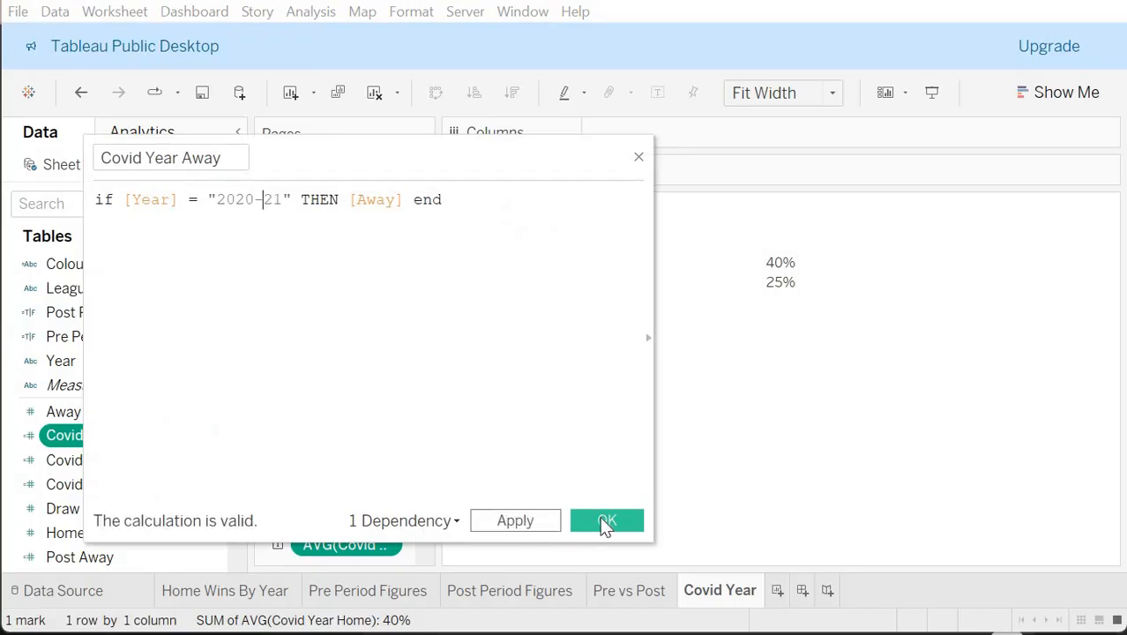
click(598, 520)
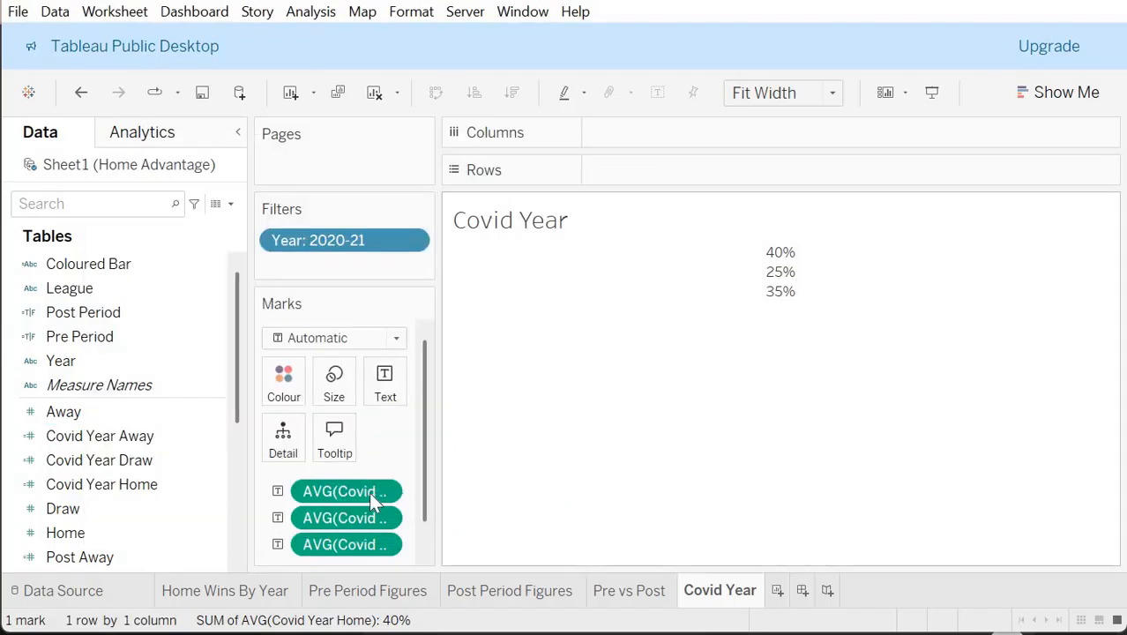
Step: Convert the Covid Year view to a text table and set its fit to Fit Width
click(1062, 96)
click(943, 157)
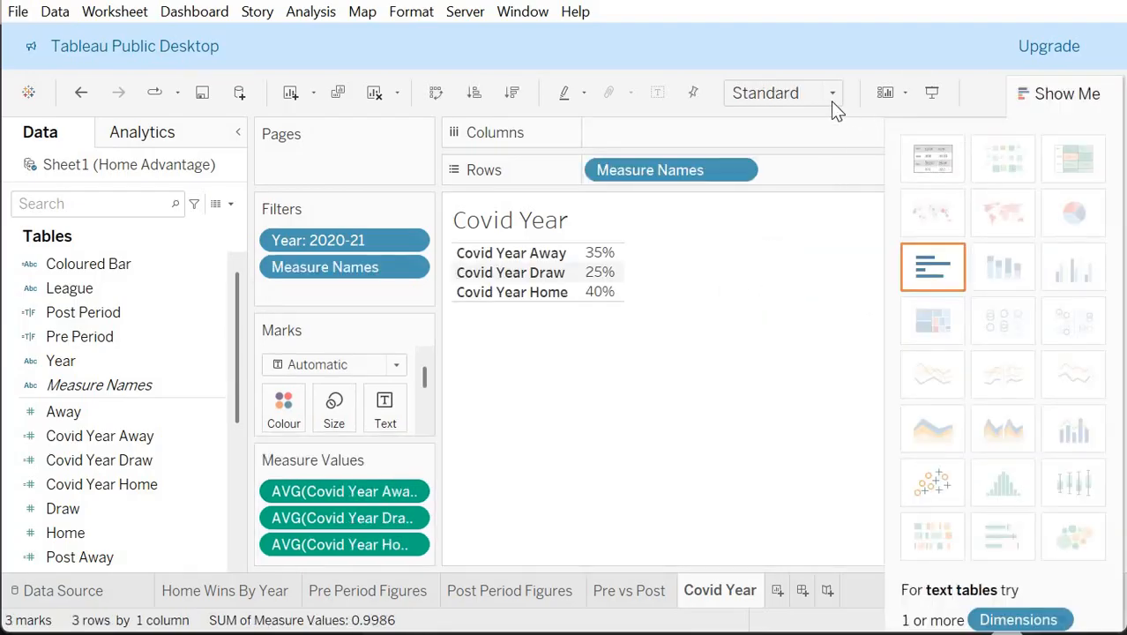
click(829, 92)
click(806, 141)
Step: Move Measure Names from rows to columns and order the Covid Year measures Home, Draw, Away
drag(693, 179, 704, 140)
click(1109, 86)
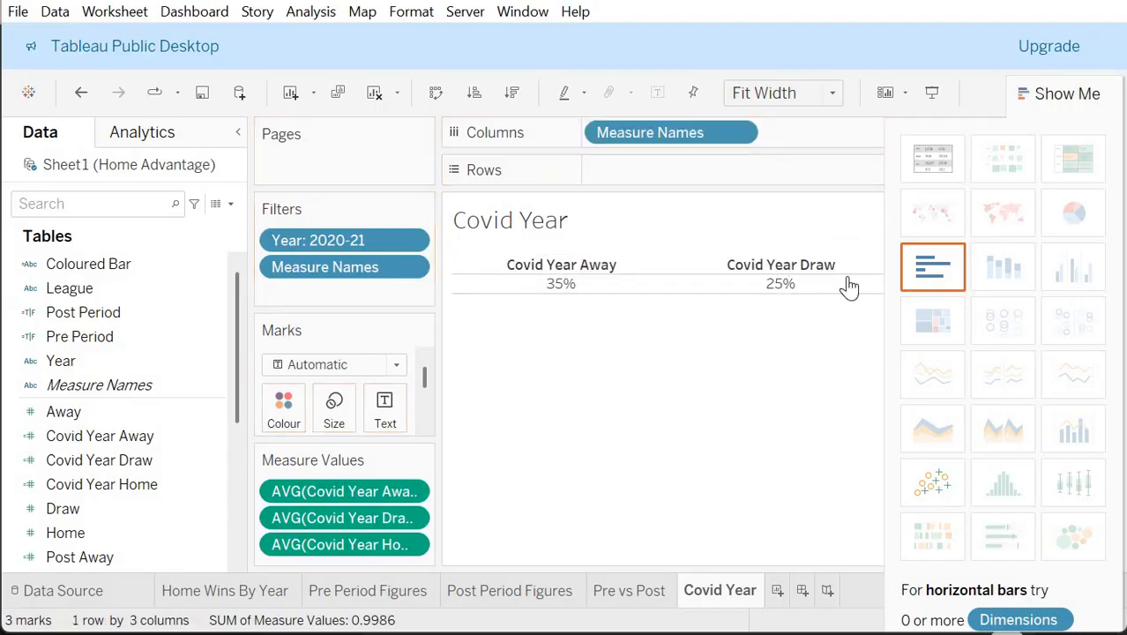
mouse_move(373, 503)
mouse_down()
mouse_move(375, 570)
mouse_move(388, 473)
mouse_move(476, 507)
mouse_up()
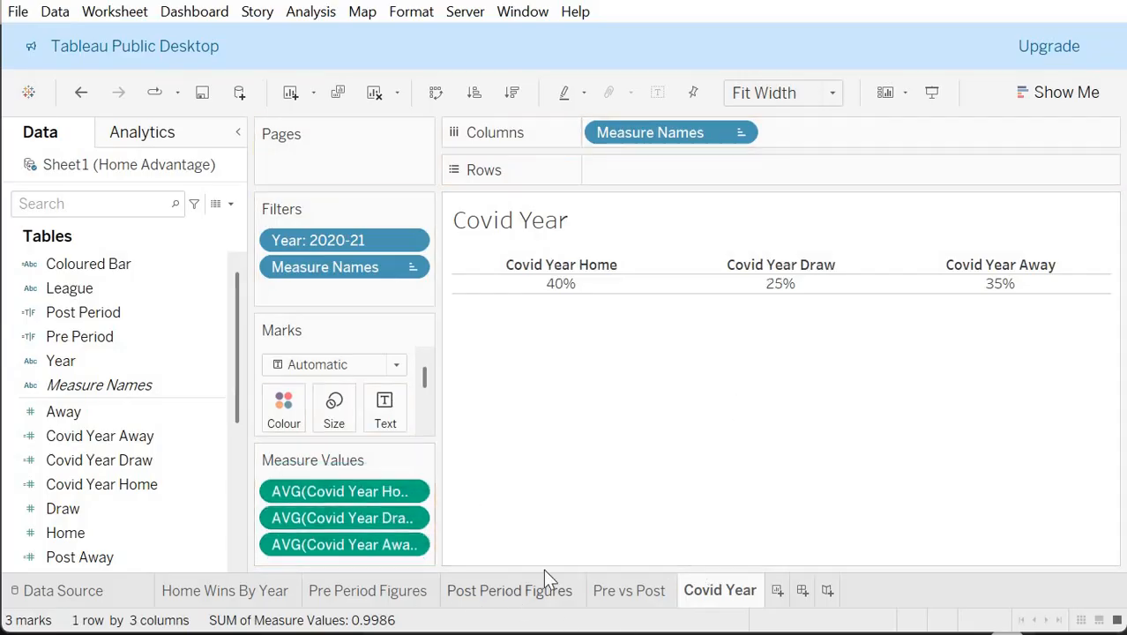
Step: Review the Pre vs Post and Covid Year sheets, then examine the Blue bars in the Home Wins By Year chart
click(651, 597)
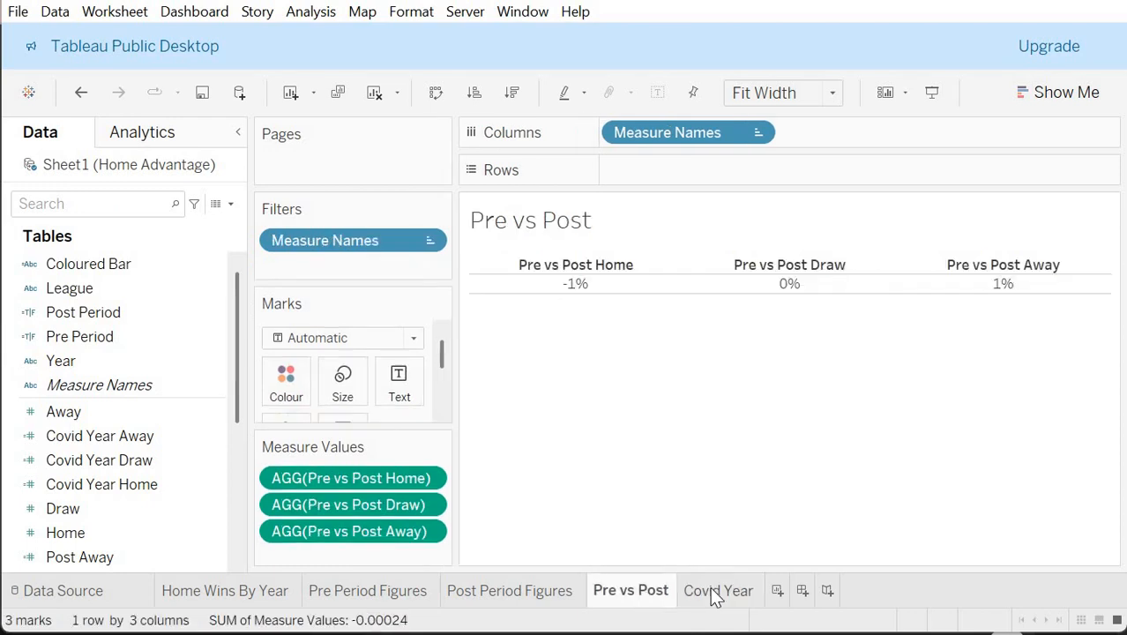
click(716, 596)
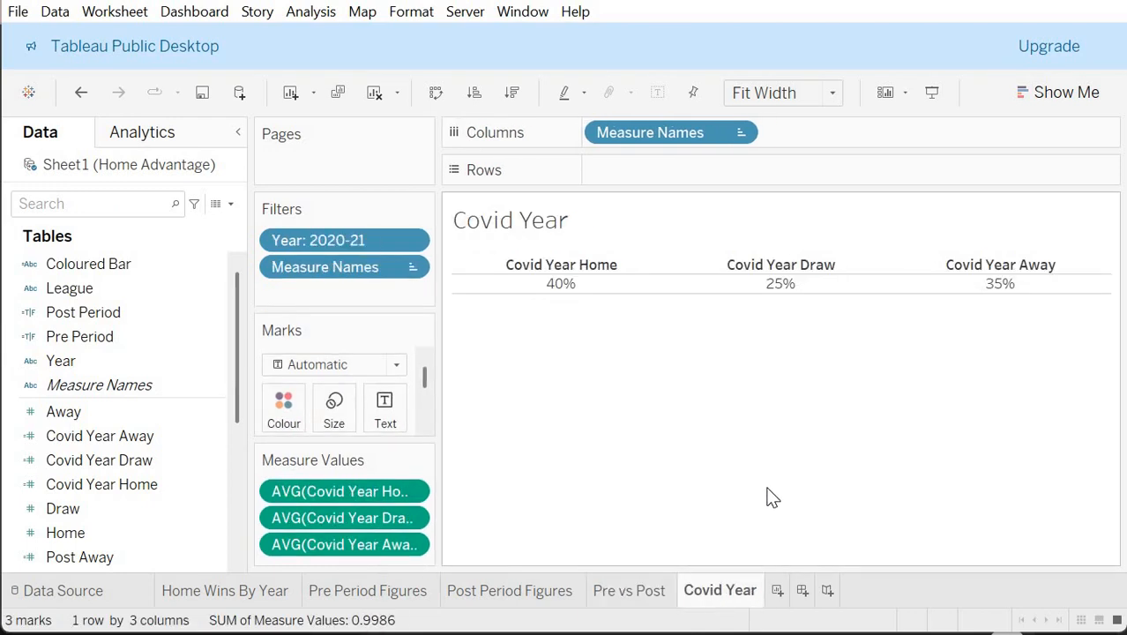
click(275, 597)
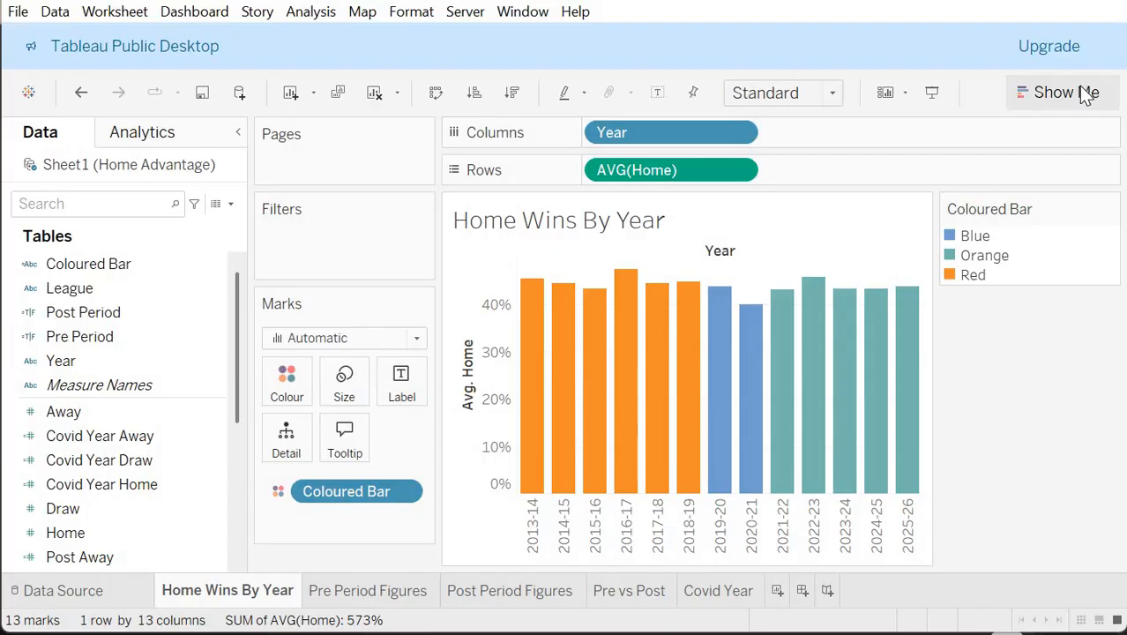
click(976, 236)
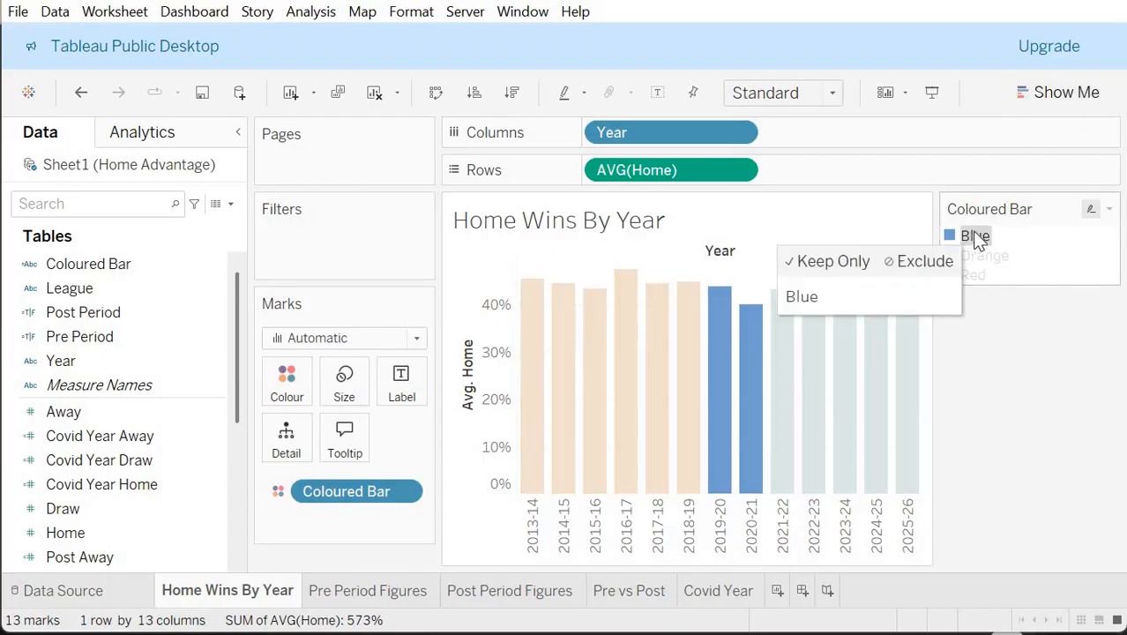
click(828, 272)
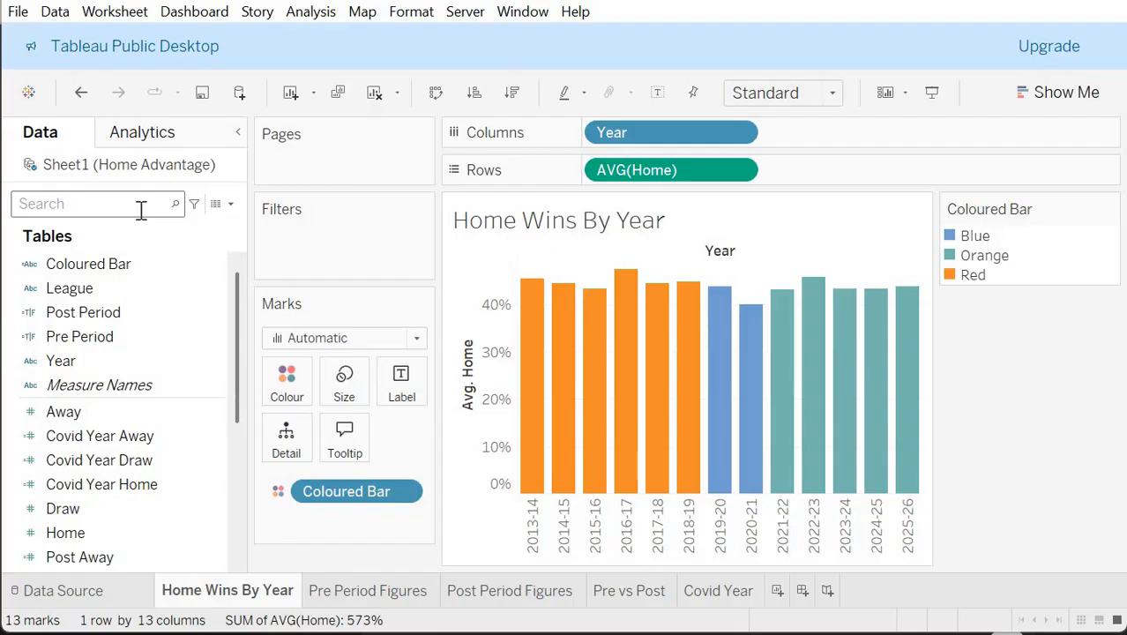
Step: Try adding Post Period and Pre Period as labels on the Home Wins By Year chart, and undo it
click(124, 315)
ctrl+click(124, 337)
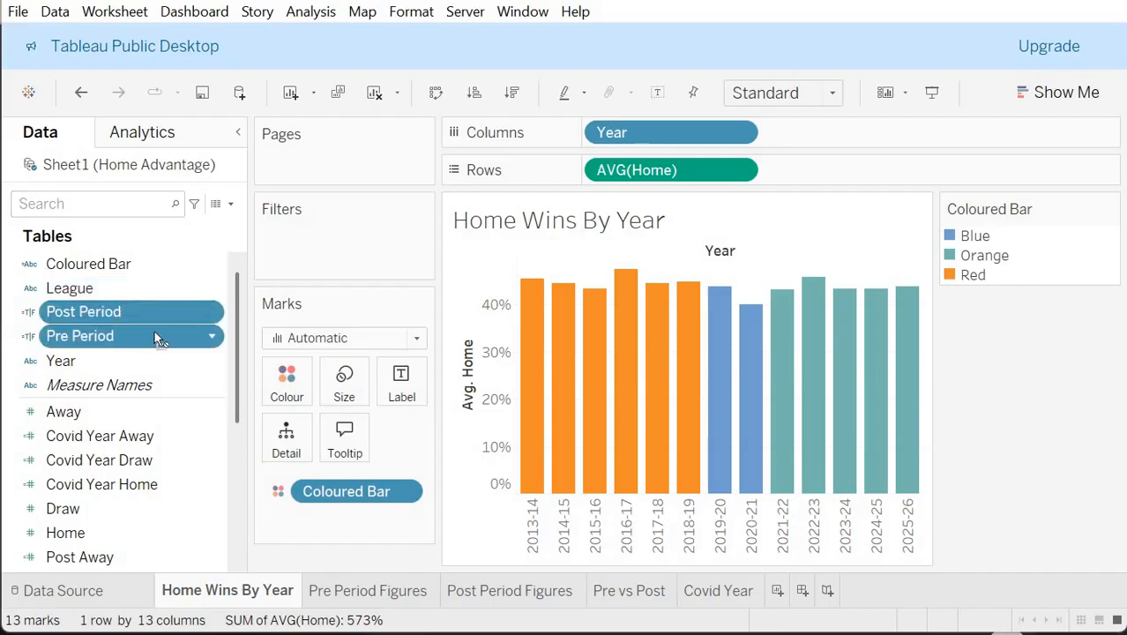
drag(154, 329, 403, 391)
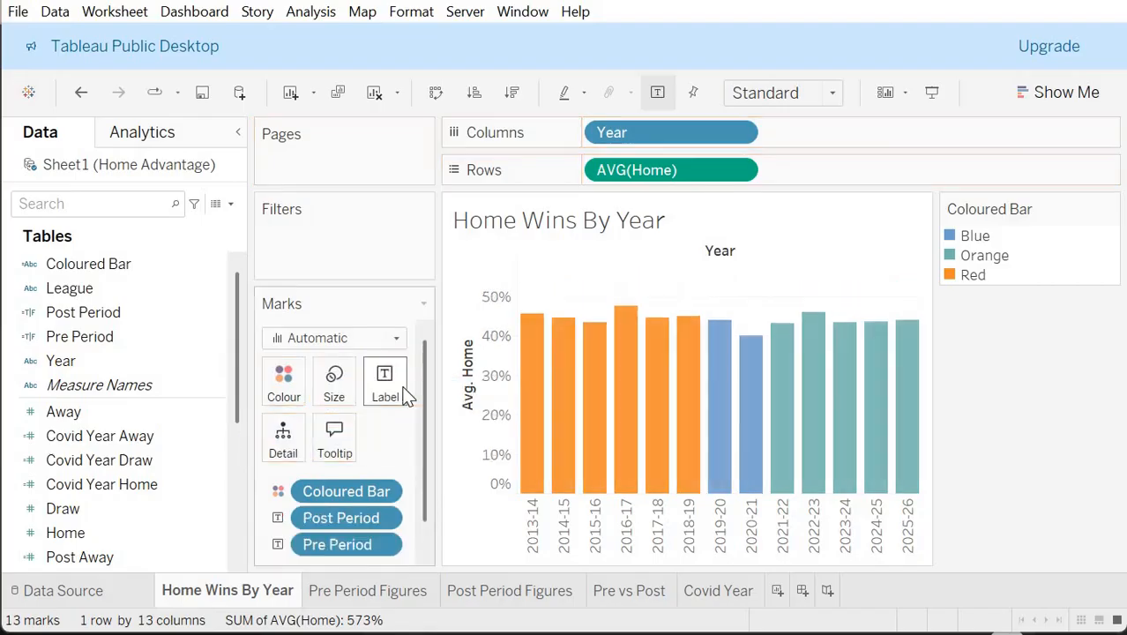
key(ctrl+z)
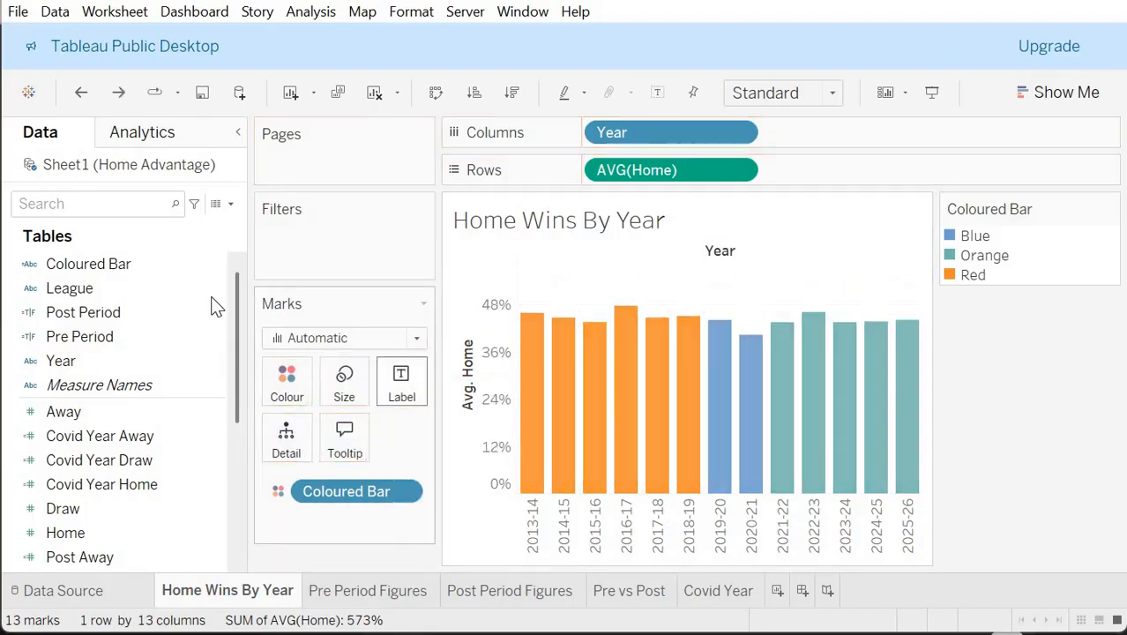
click(151, 321)
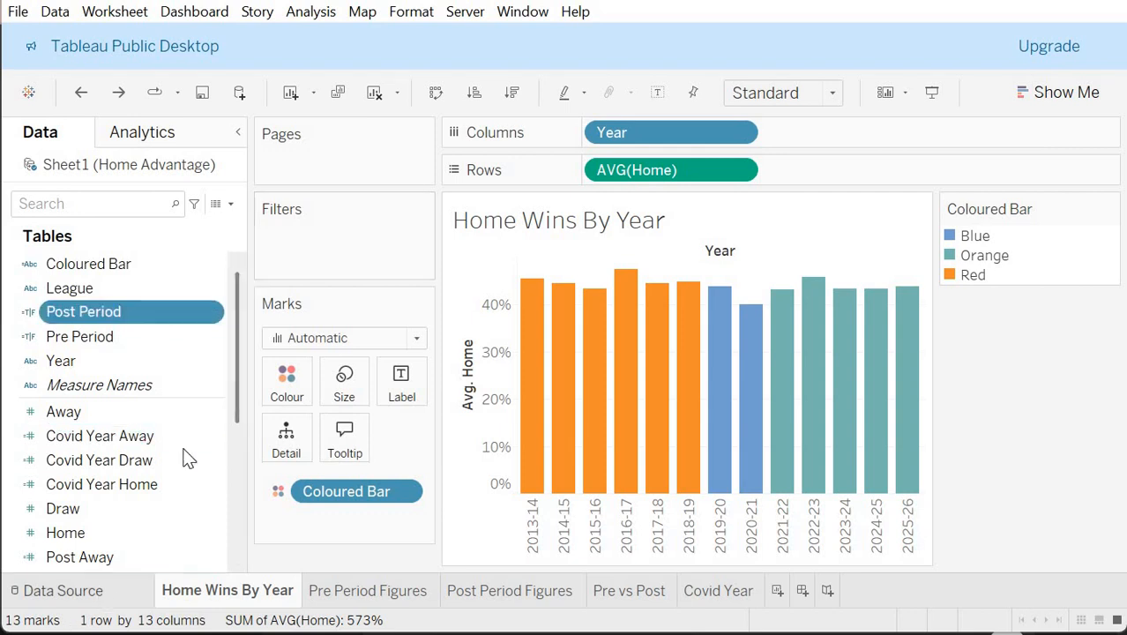
Step: Duplicate the Home Wins By Year sheet and rename the copy Home Wins By Year Lined
right_click(287, 598)
click(351, 404)
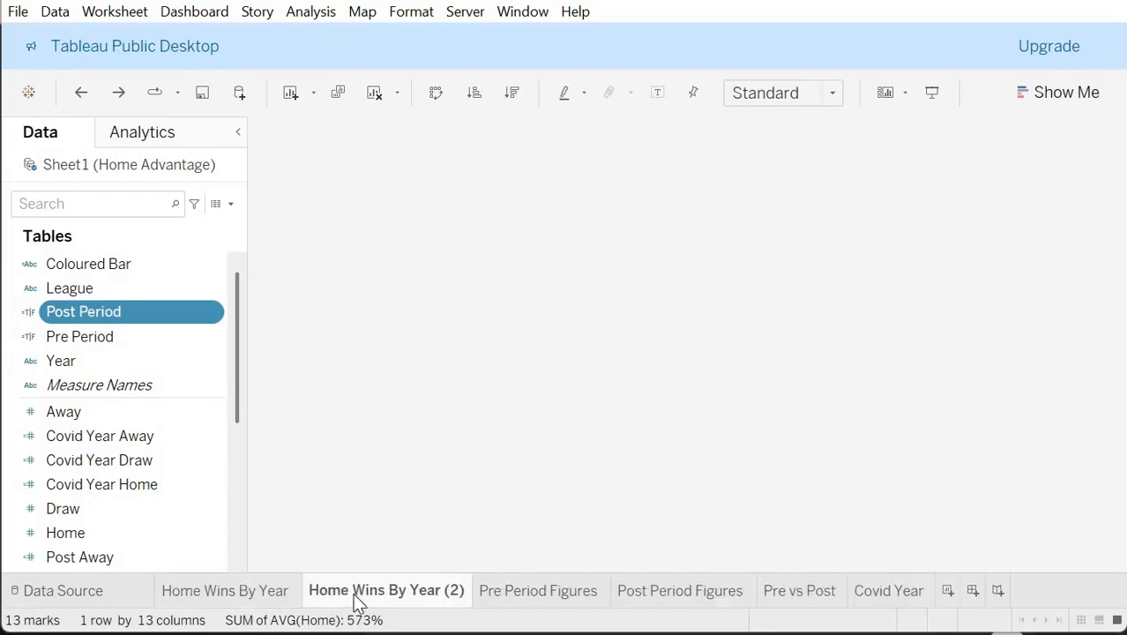
double_click(357, 599)
text(L)
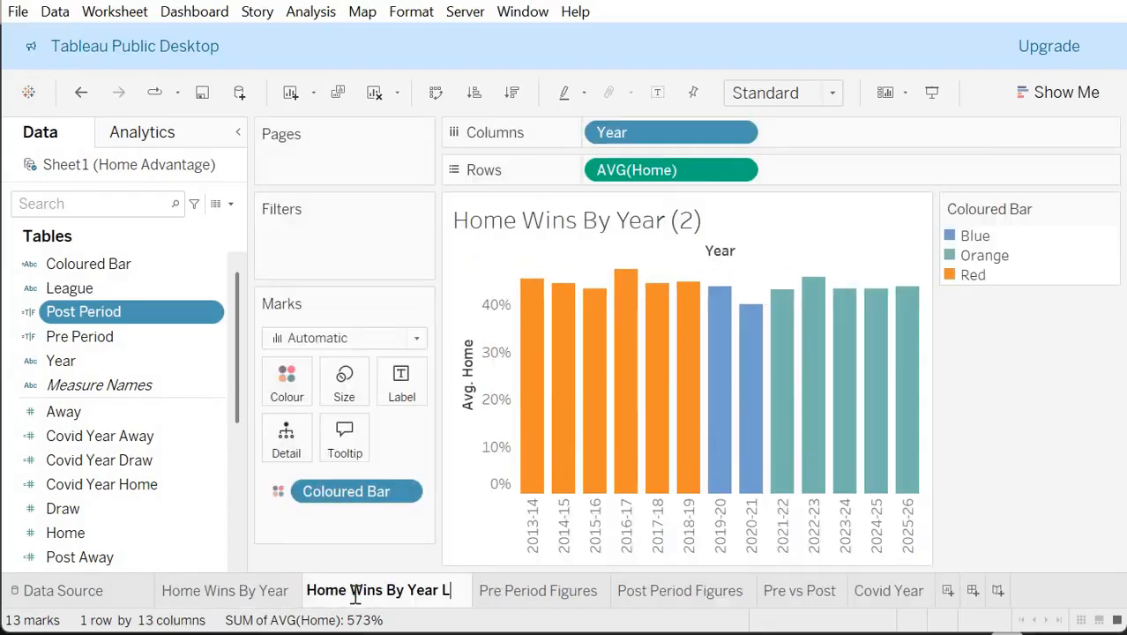
text(ined)
key(Return)
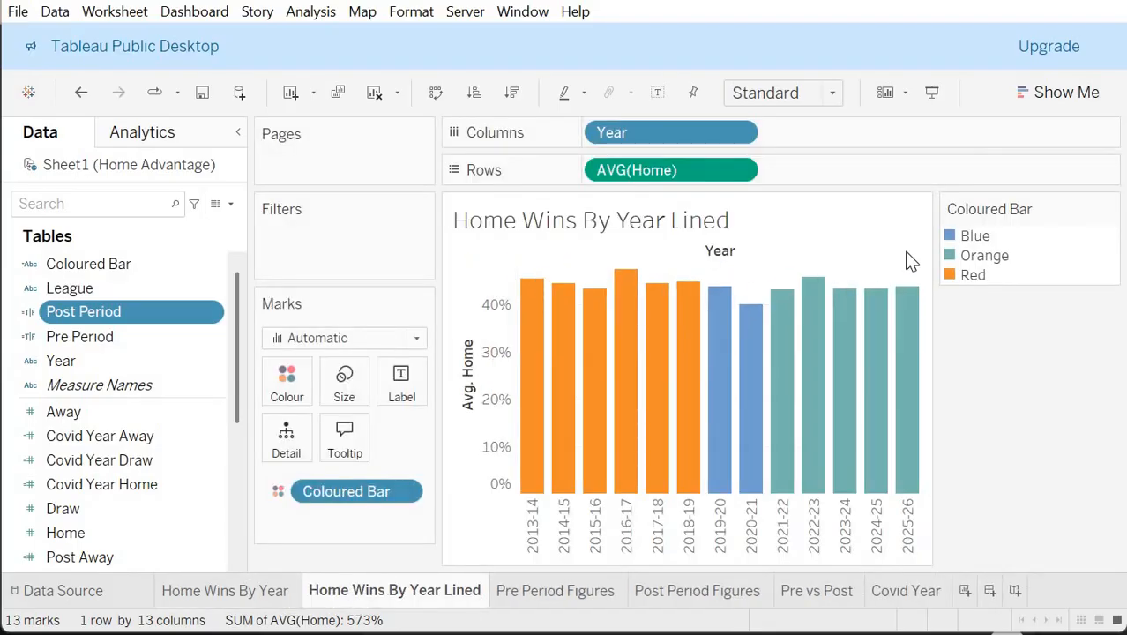
Step: Check the line chart requirements for the Home Wins By Year Lined sheet, and delete that sheet
click(1063, 97)
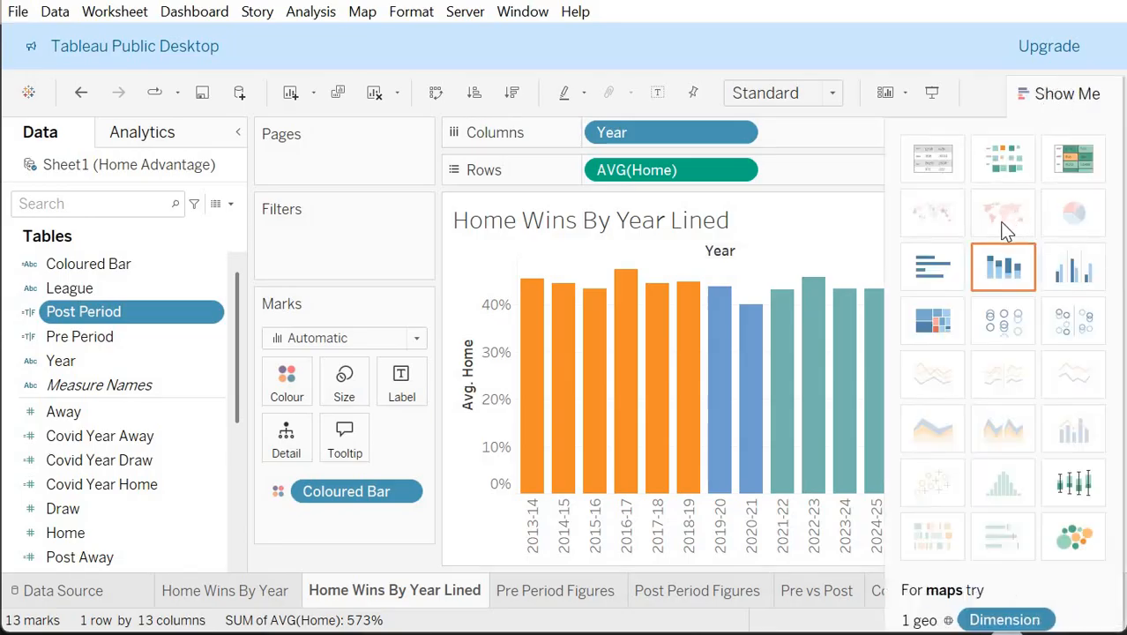
mouse_move(947, 386)
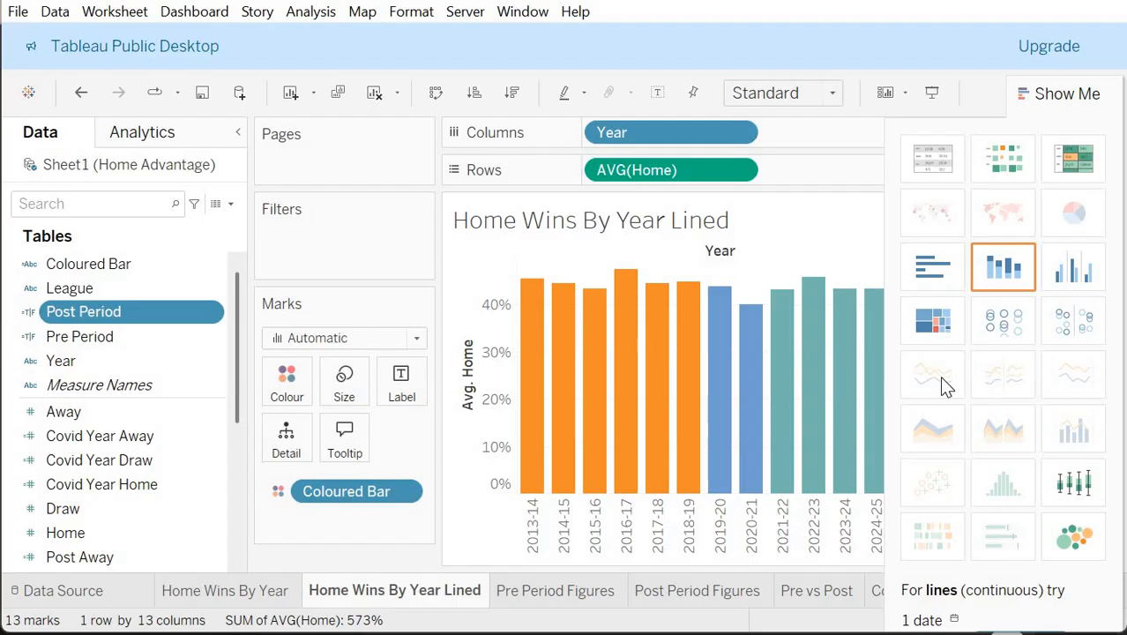
click(1068, 104)
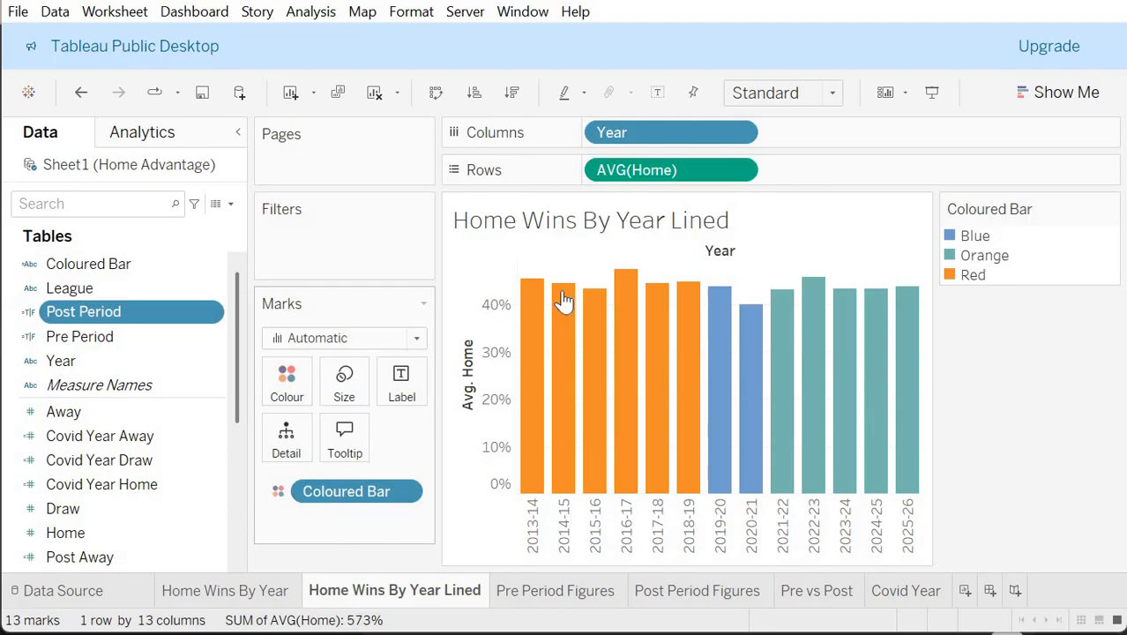
right_click(428, 585)
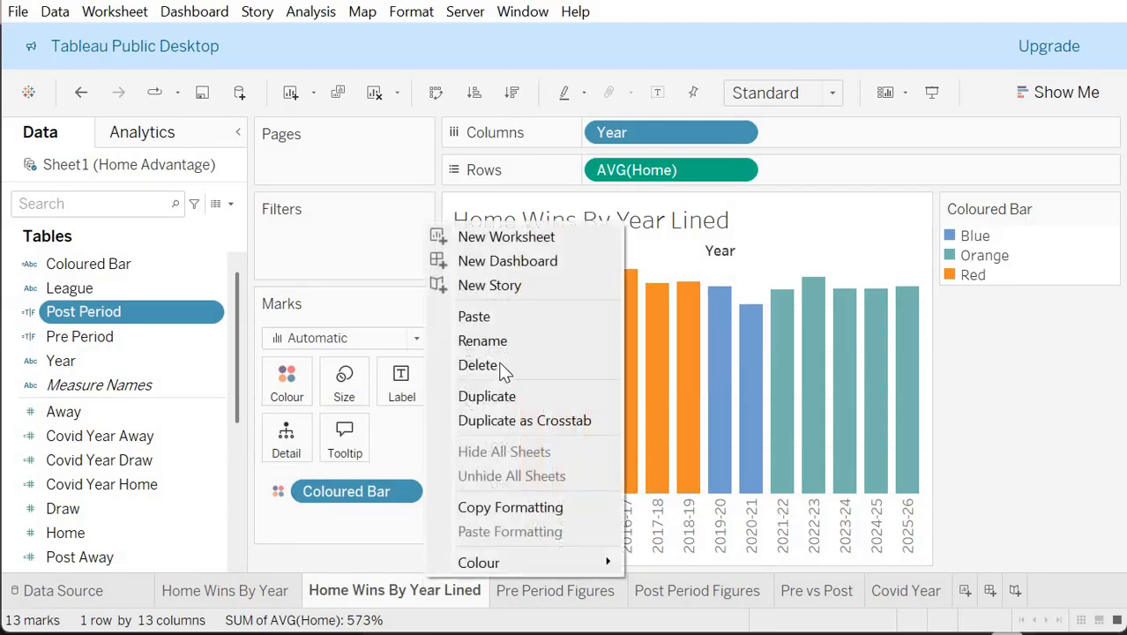
click(501, 365)
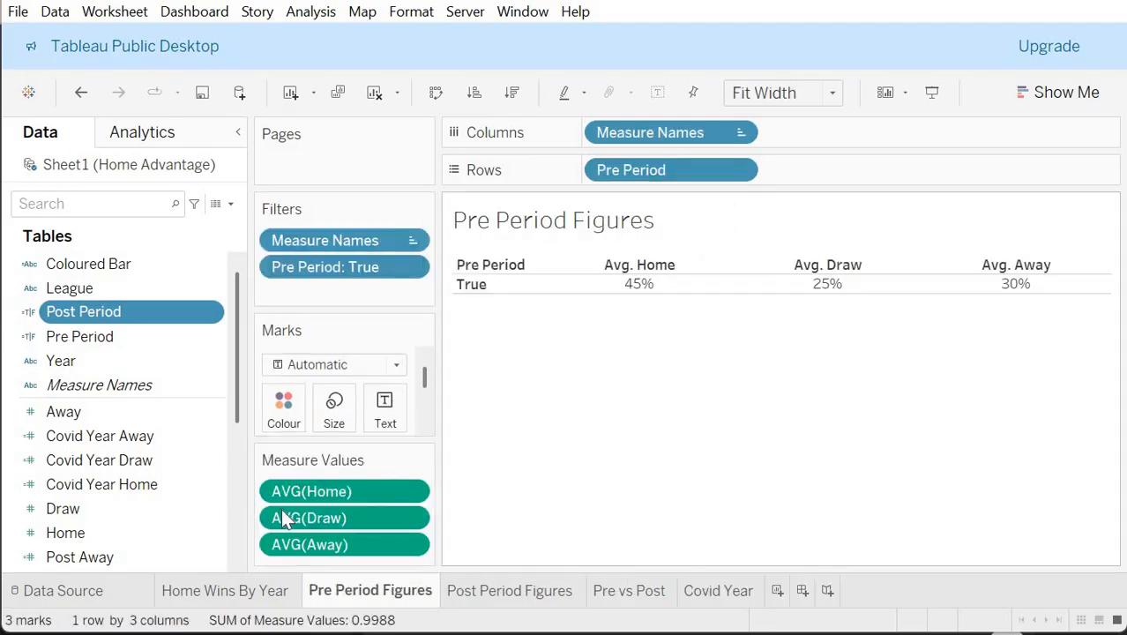
Step: Add a League filter with all leagues selected to the Home Wins By Year sheet and show its filter control
click(215, 597)
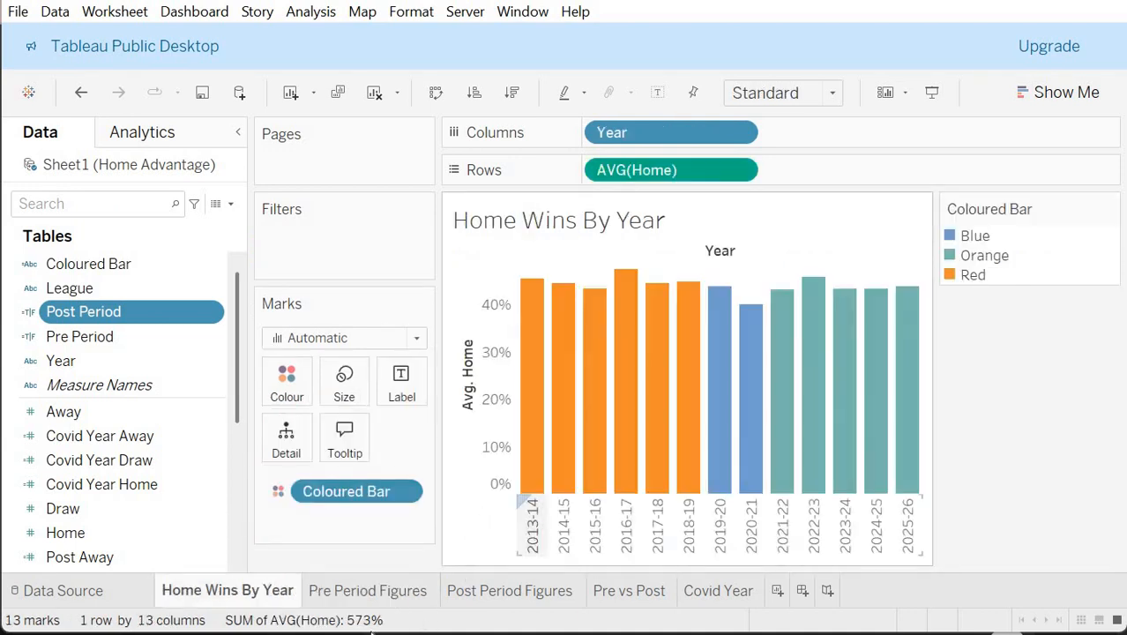
click(121, 215)
text(league)
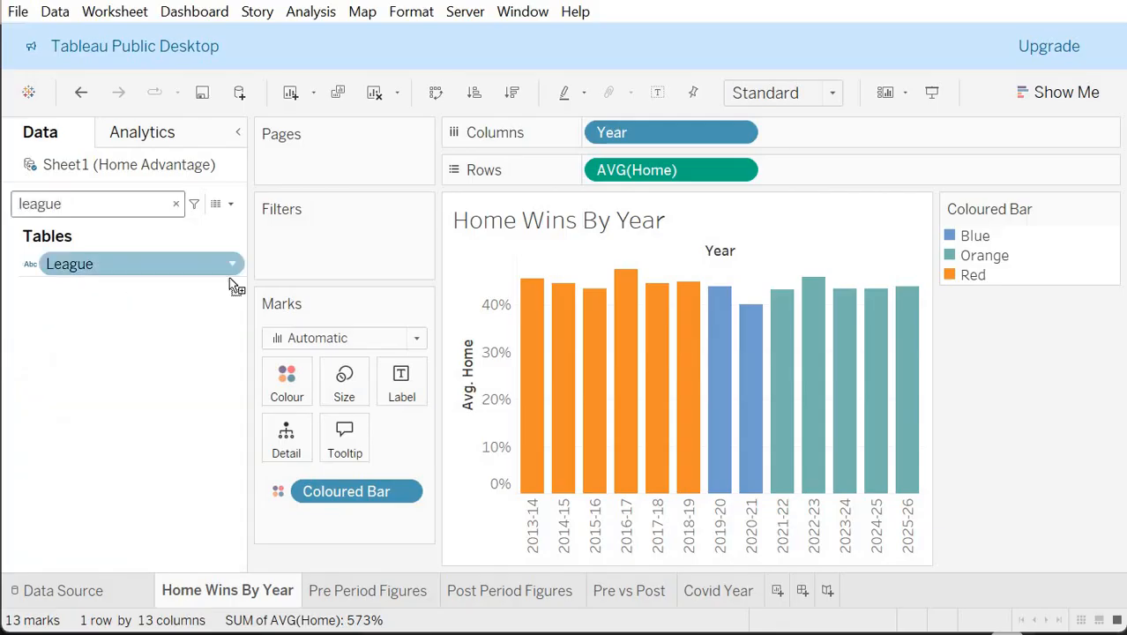
drag(229, 275, 399, 240)
click(406, 399)
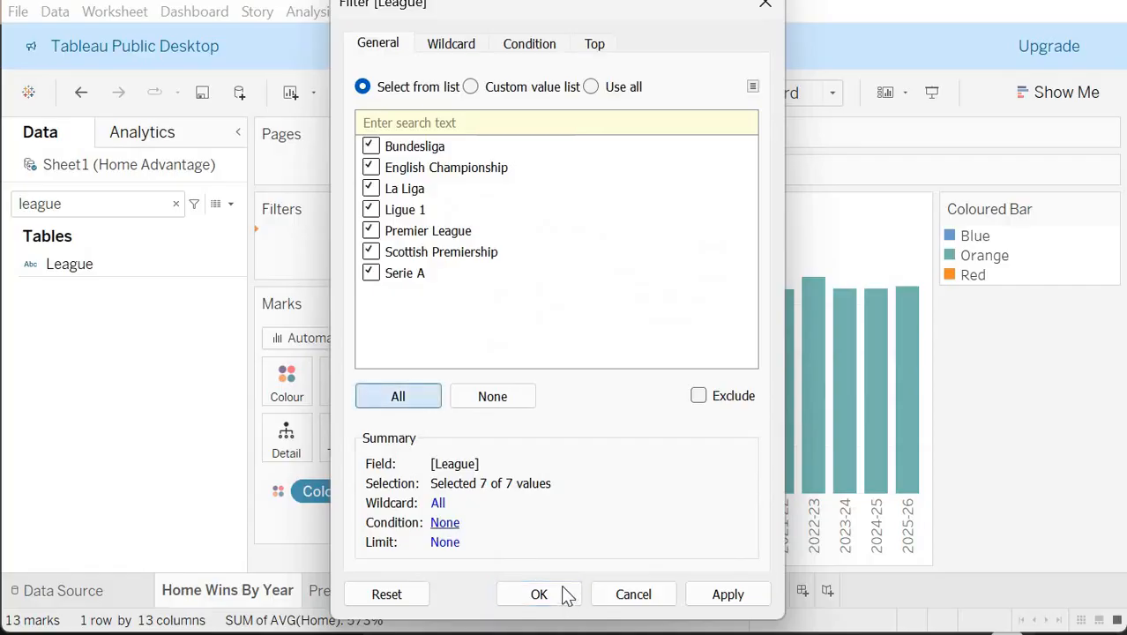
click(563, 594)
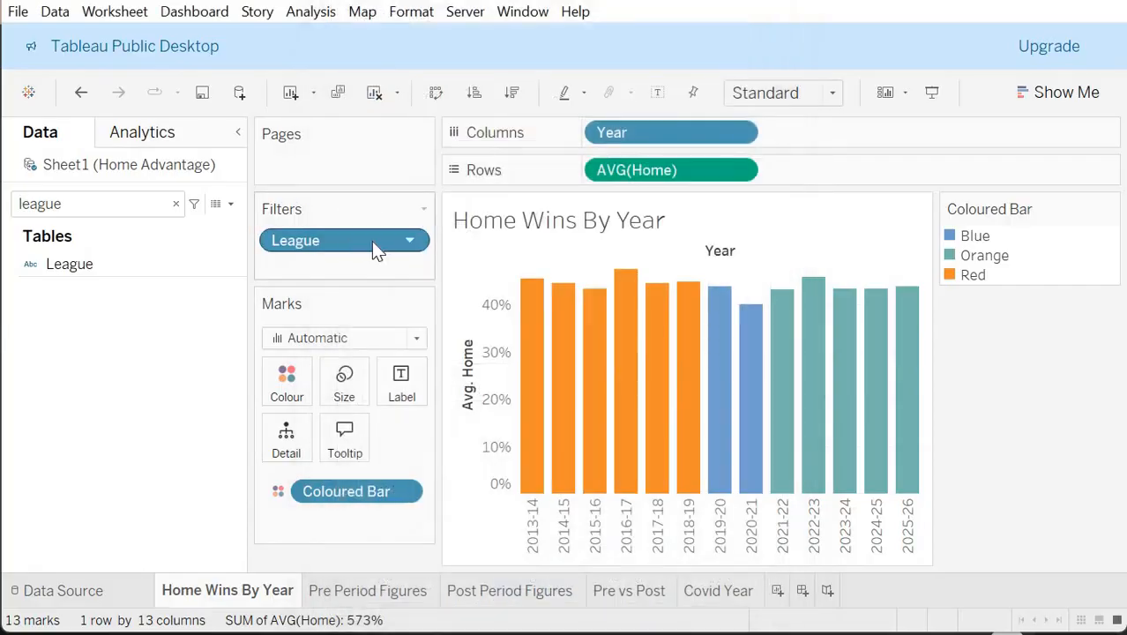
right_click(371, 243)
click(377, 285)
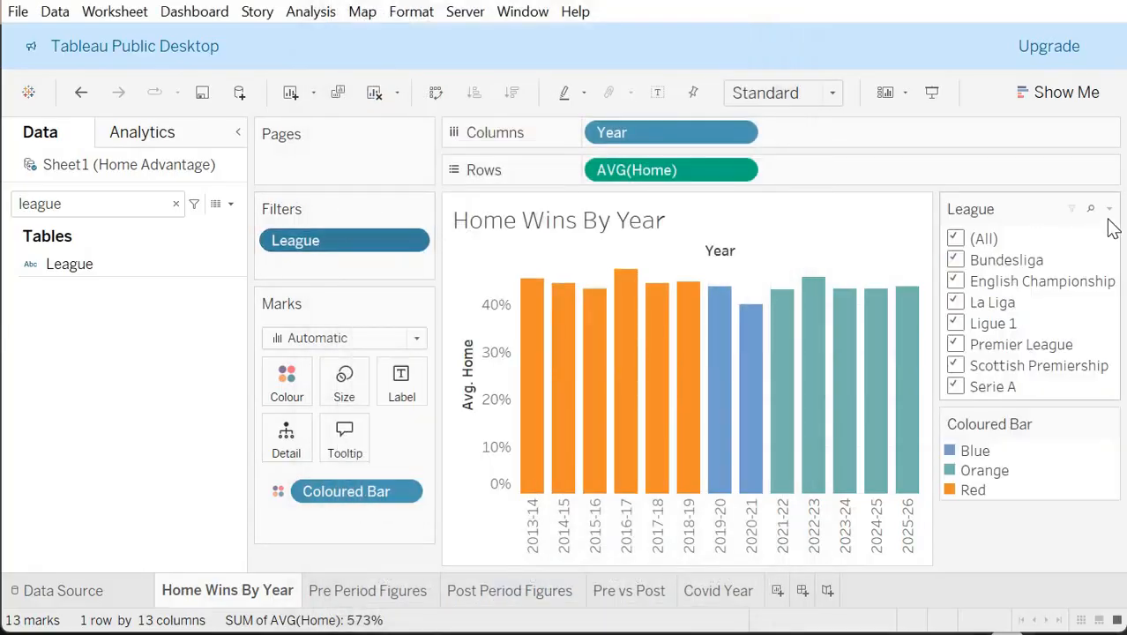
Step: Give the League filter control an Apply button and turn it into a multiple values dropdown
click(1109, 210)
mouse_move(981, 341)
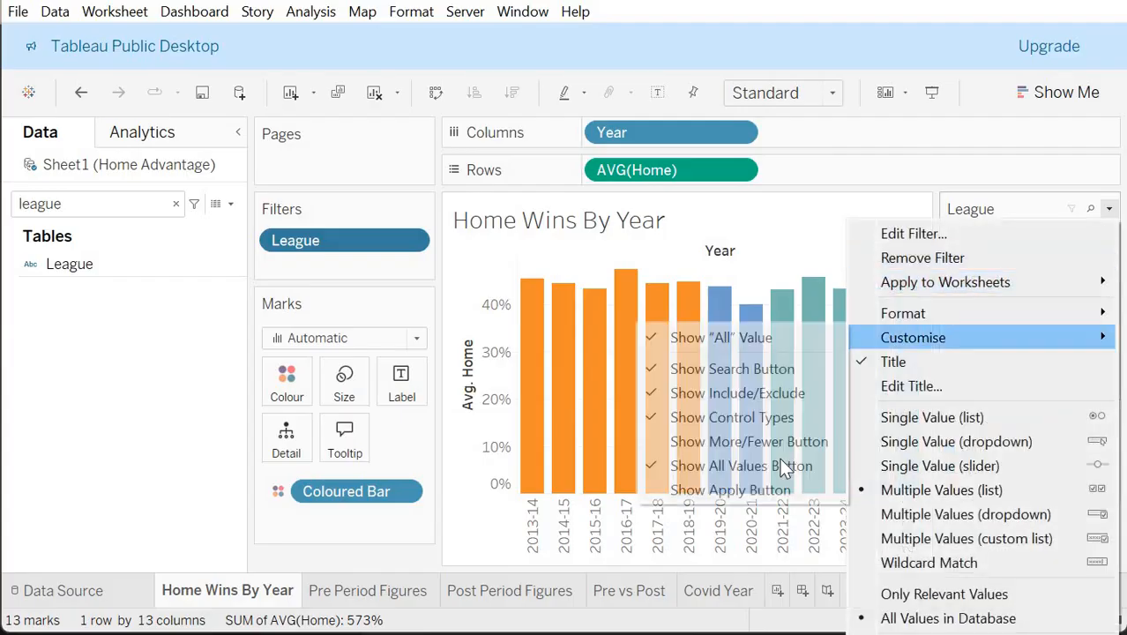
click(773, 490)
click(1110, 210)
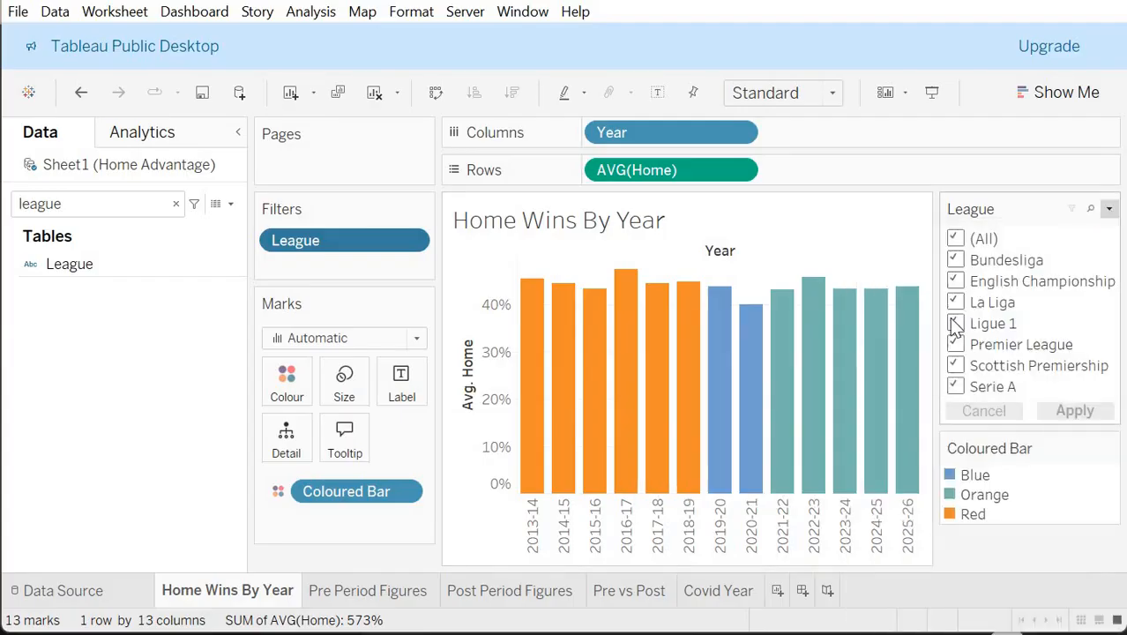
click(948, 516)
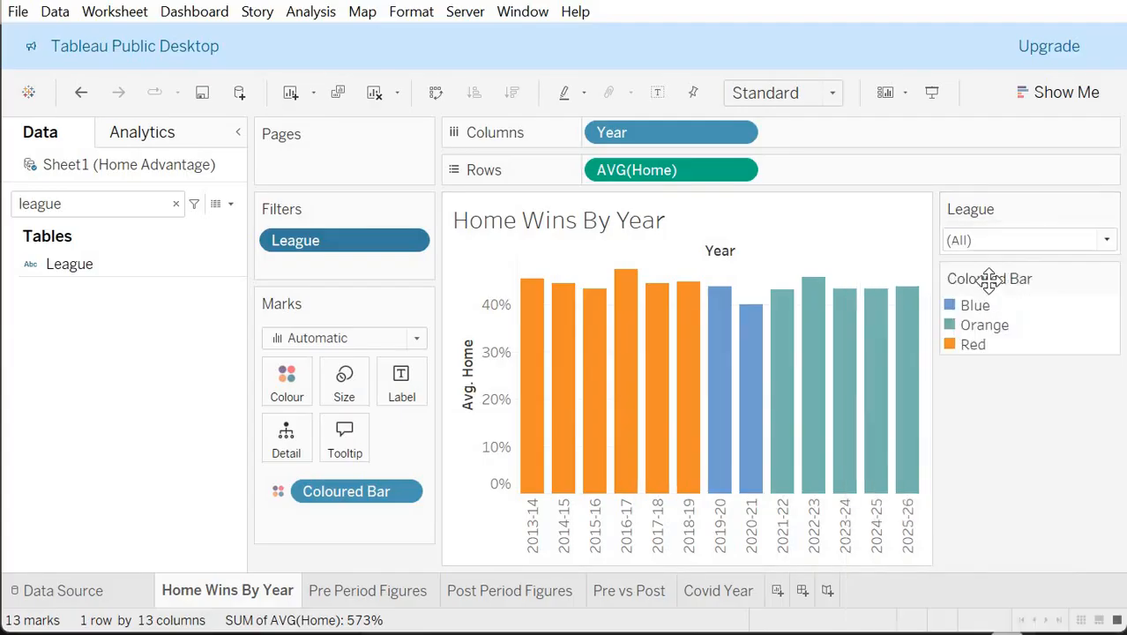
Step: Filter the Home Wins By Year chart to the Premier League only
click(986, 247)
click(981, 288)
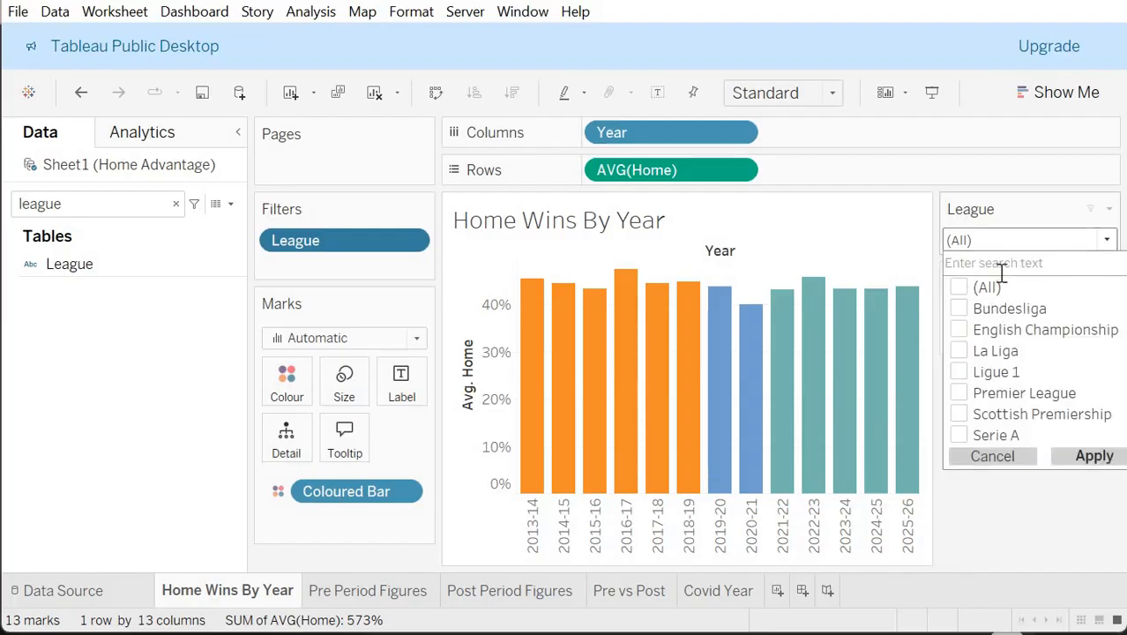
click(960, 394)
click(1074, 455)
click(844, 483)
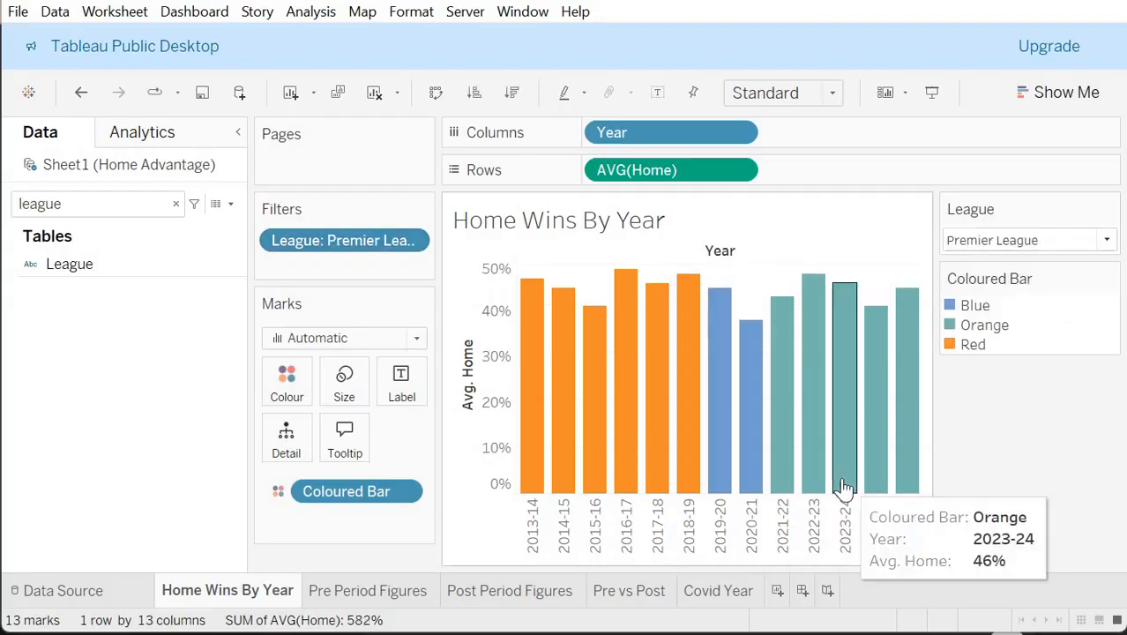
Step: Show mark labels on the bars of the Home Wins By Year chart
click(413, 390)
click(445, 428)
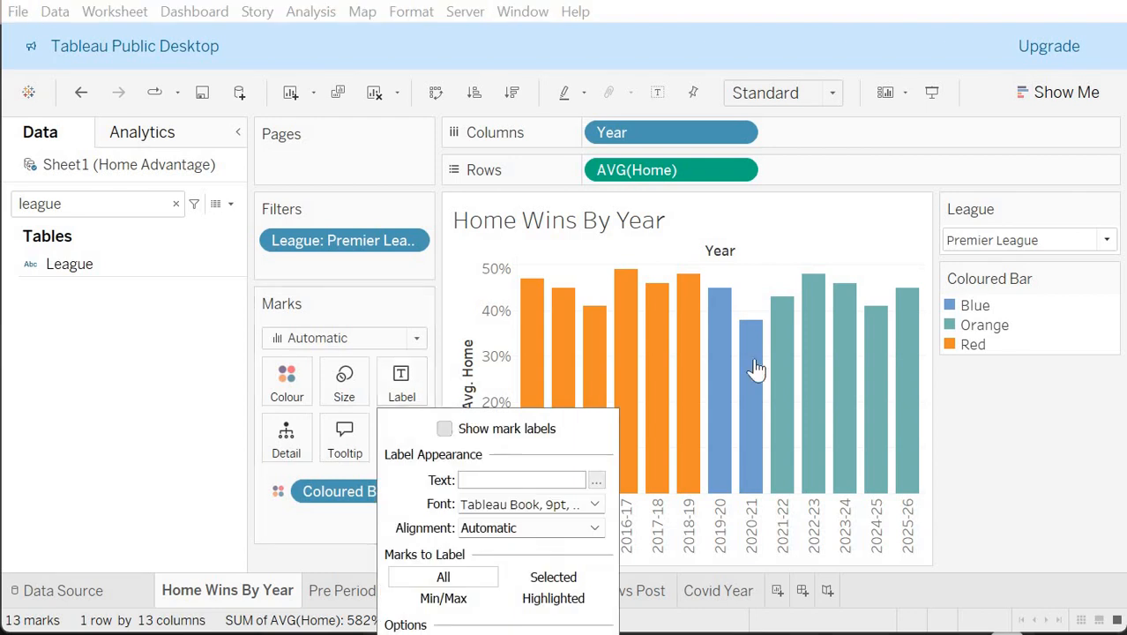
click(1026, 462)
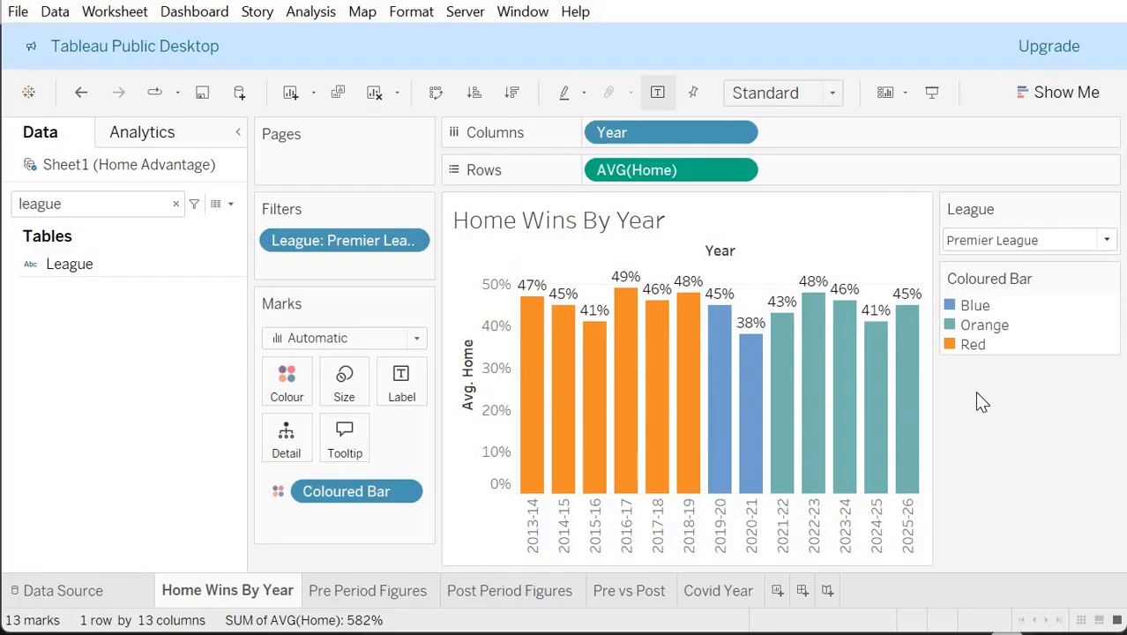
Step: Switch the League filter from Premier League to Ligue 1 only and apply it
click(1032, 240)
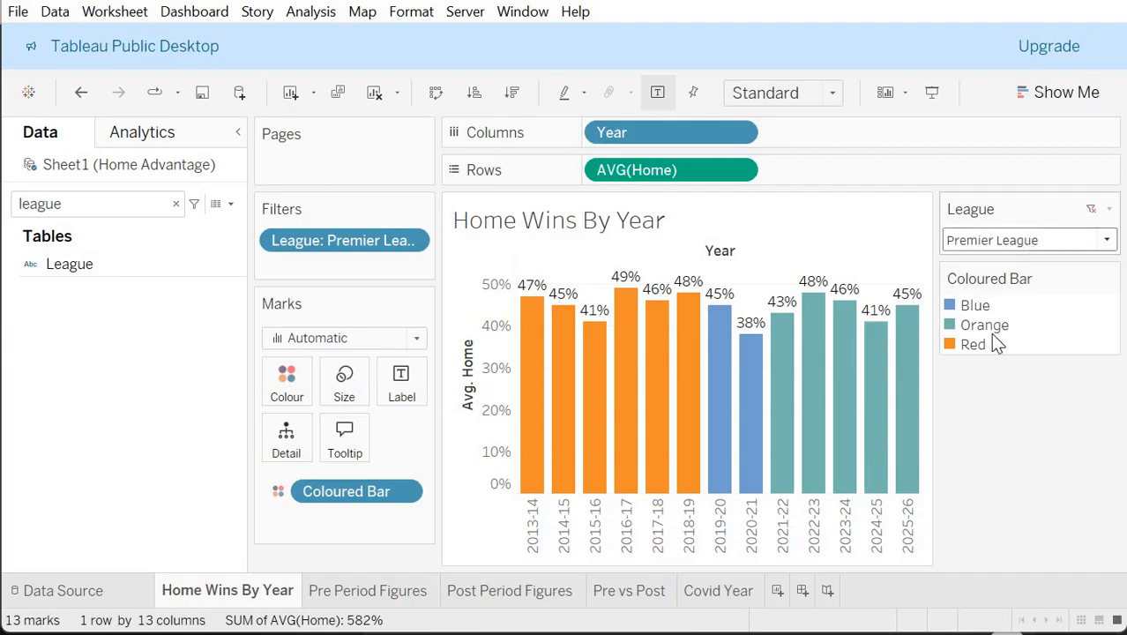
click(959, 393)
click(959, 372)
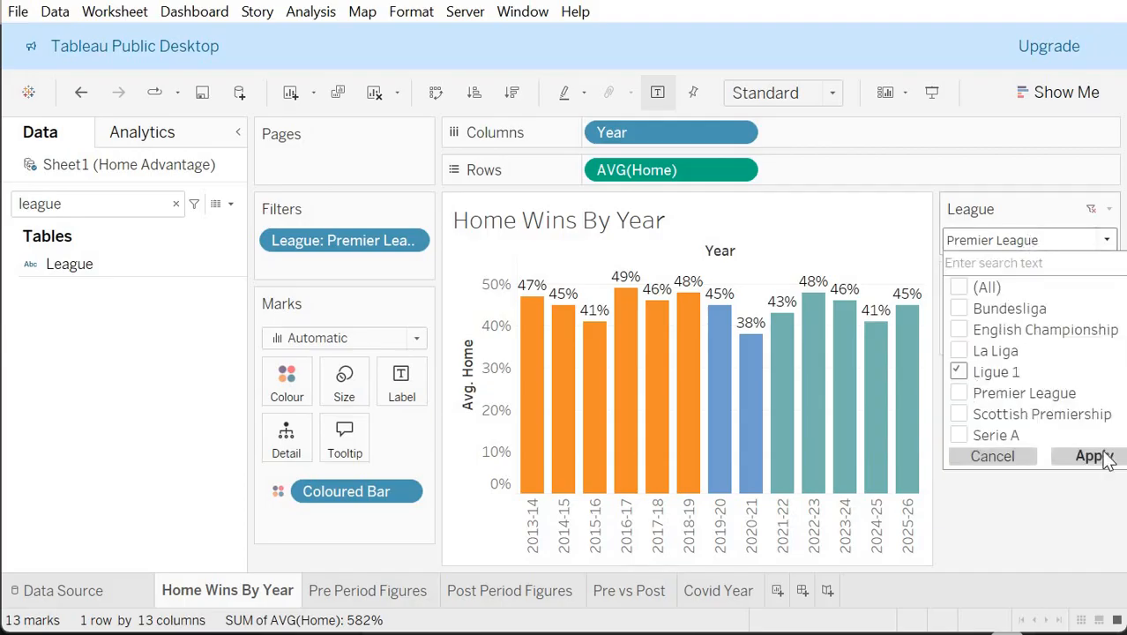
click(1096, 455)
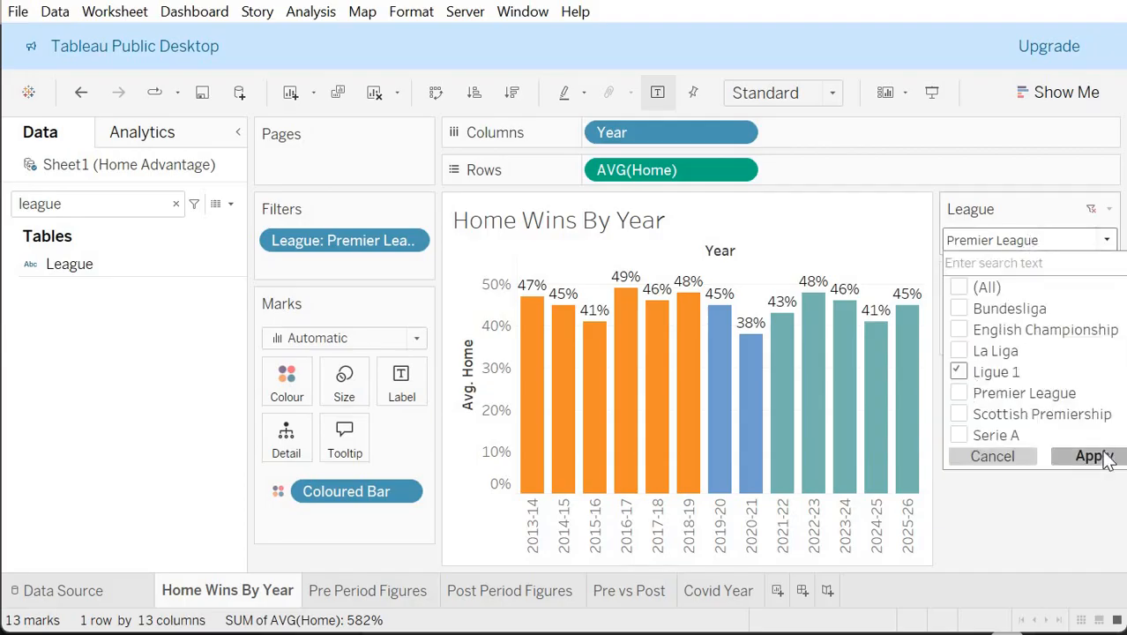
click(750, 381)
Step: Add Premier League to the League filter alongside Ligue 1 and apply it
click(1039, 229)
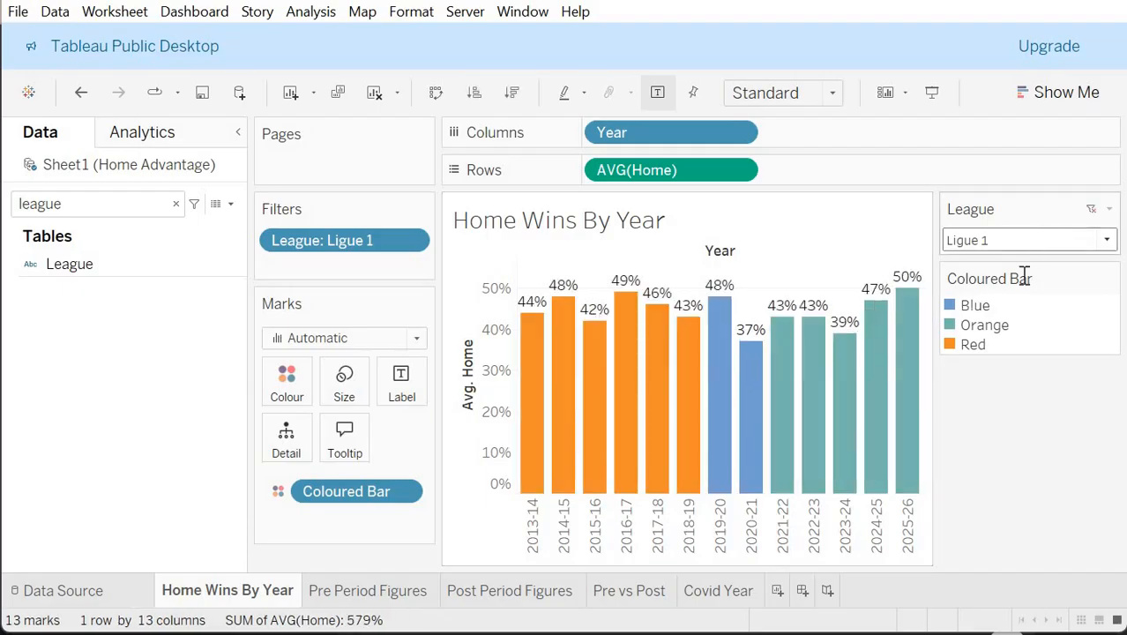
click(1027, 240)
click(962, 373)
click(960, 373)
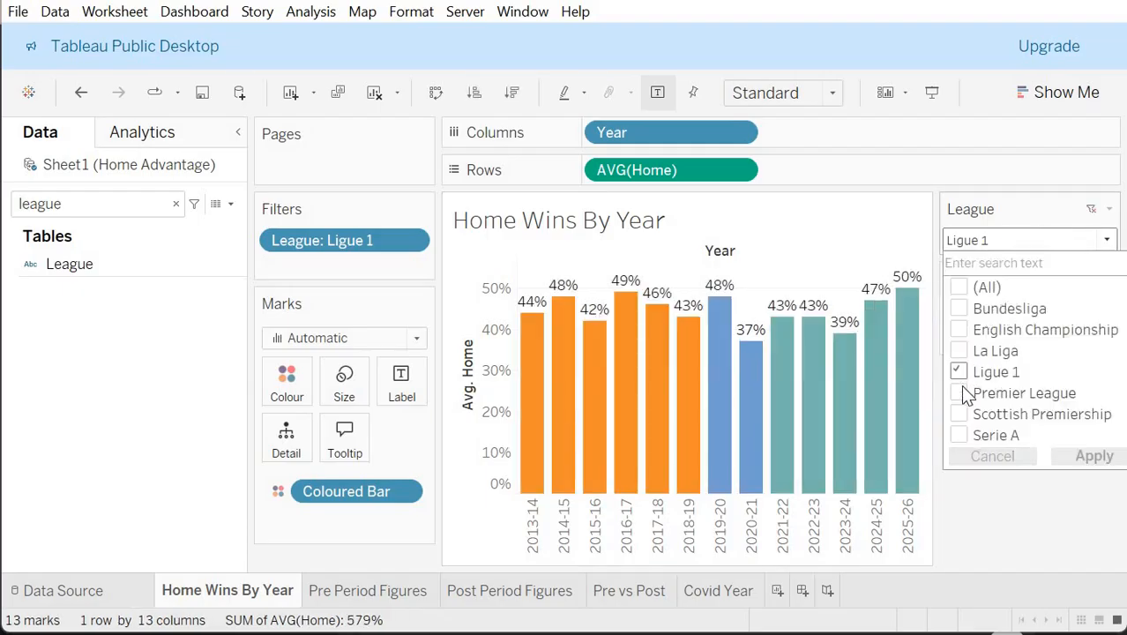
click(960, 391)
click(1094, 456)
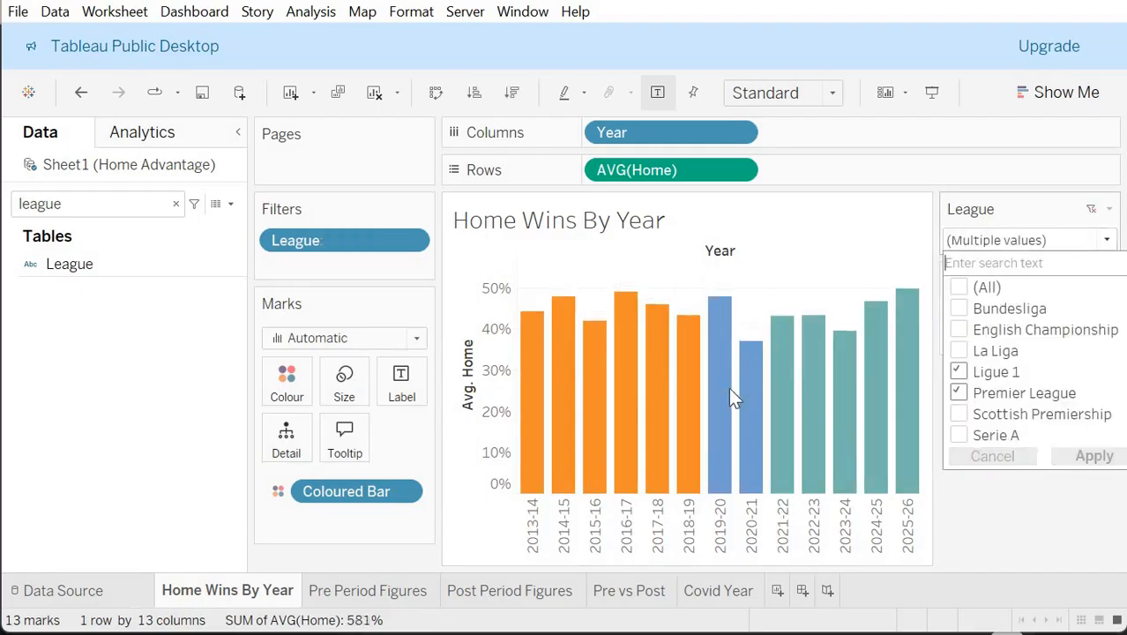
click(757, 385)
click(751, 386)
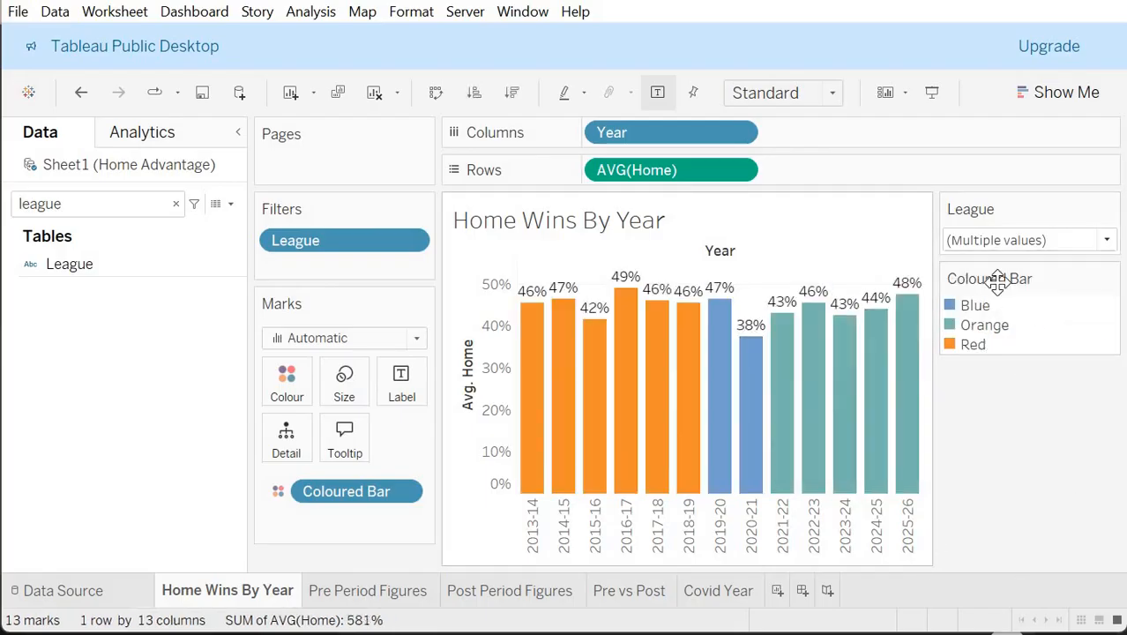
Step: Filter the chart to Bundesliga, English Championship and La Liga, and reset the League filter to all leagues
click(997, 244)
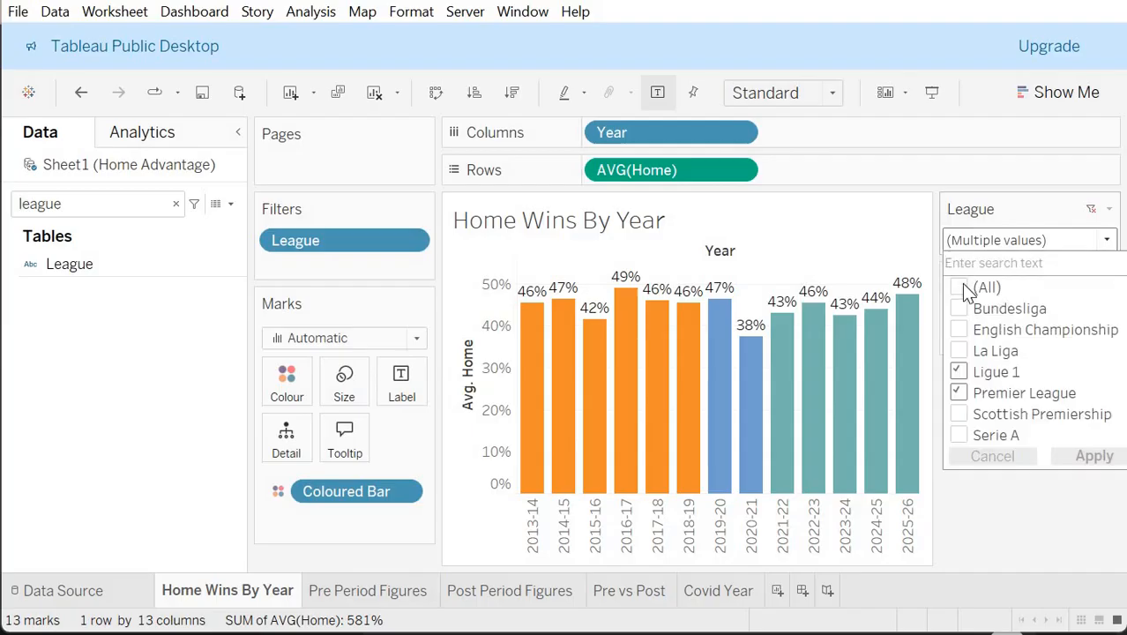
click(962, 287)
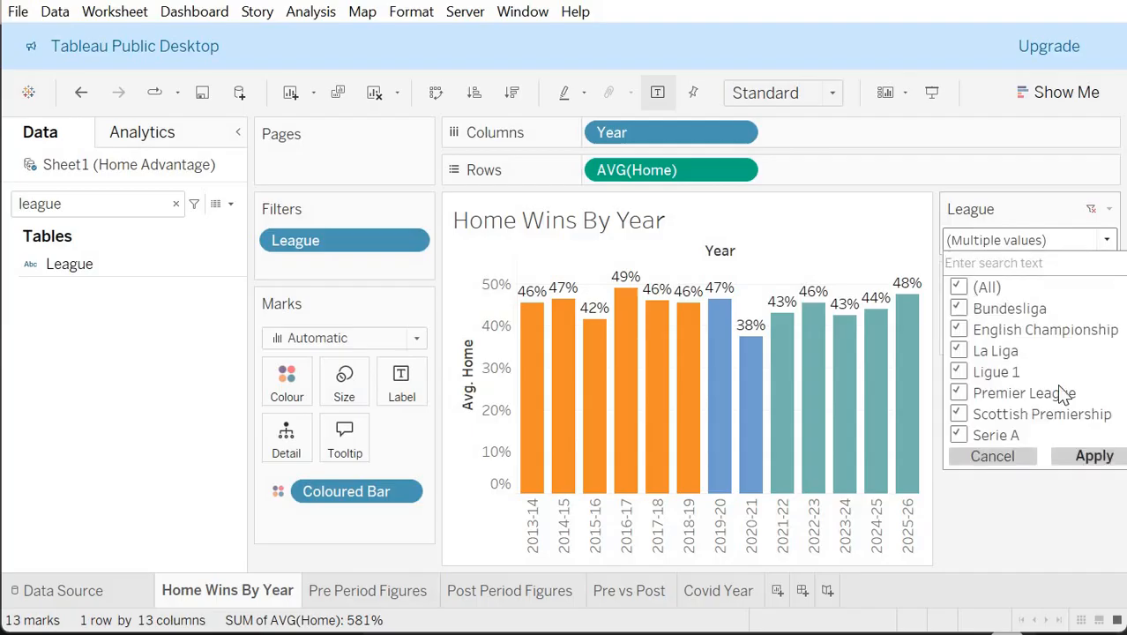
click(960, 289)
click(960, 309)
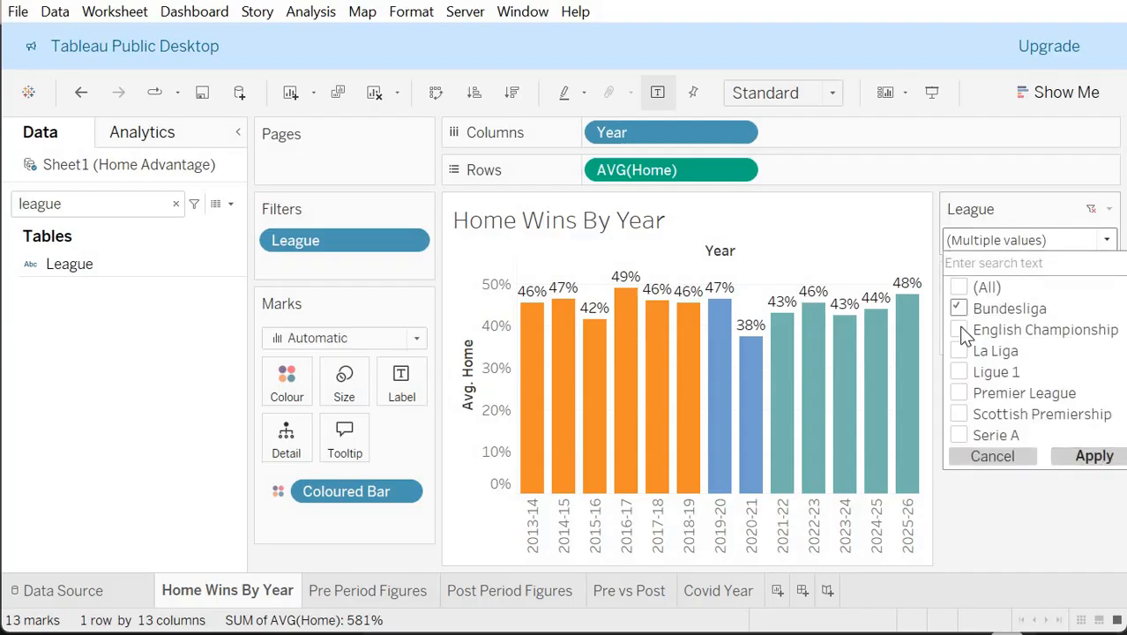
click(1084, 460)
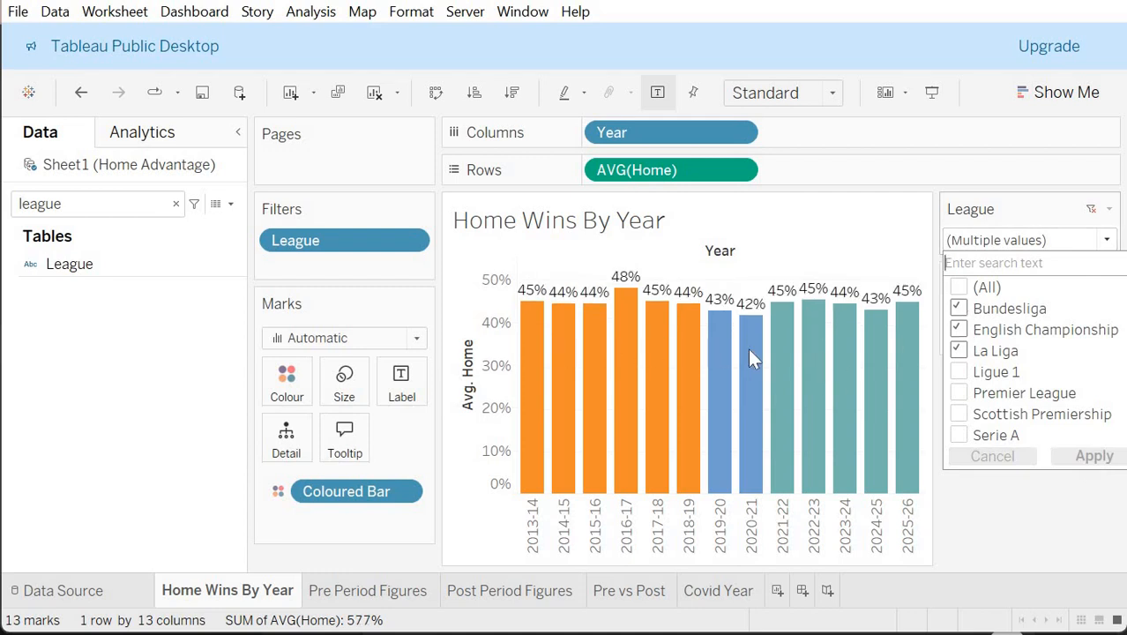
click(961, 291)
click(1097, 457)
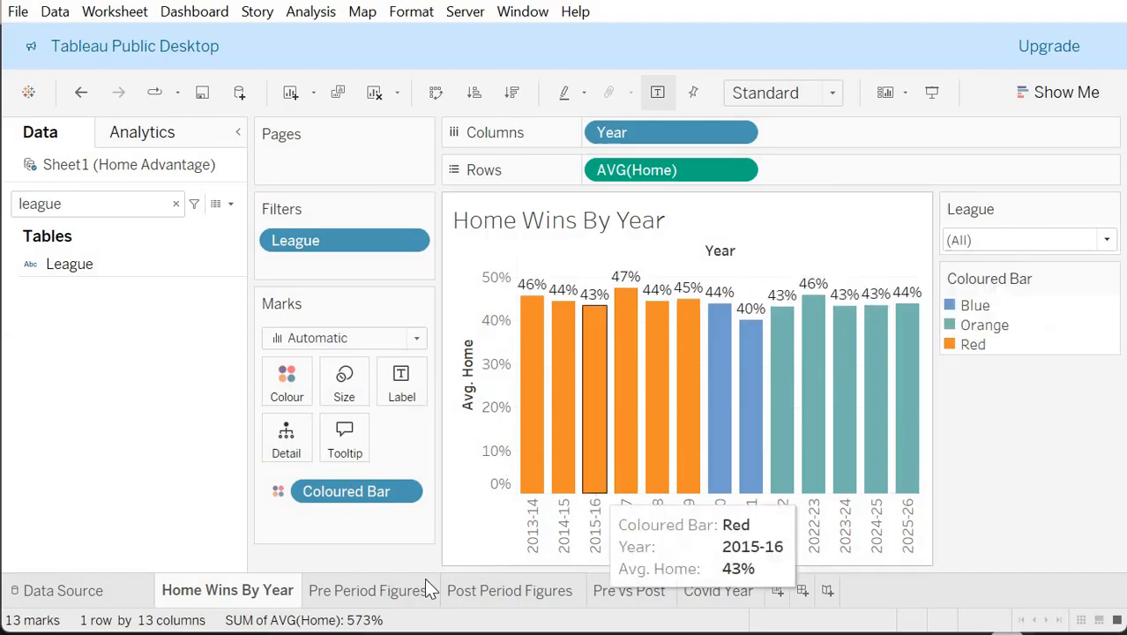
Step: Review the Pre Period Figures, Post Period Figures, Pre vs Post and Covid Year sheets, and add a worksheet named Pre Period vs Covid
click(370, 590)
click(516, 595)
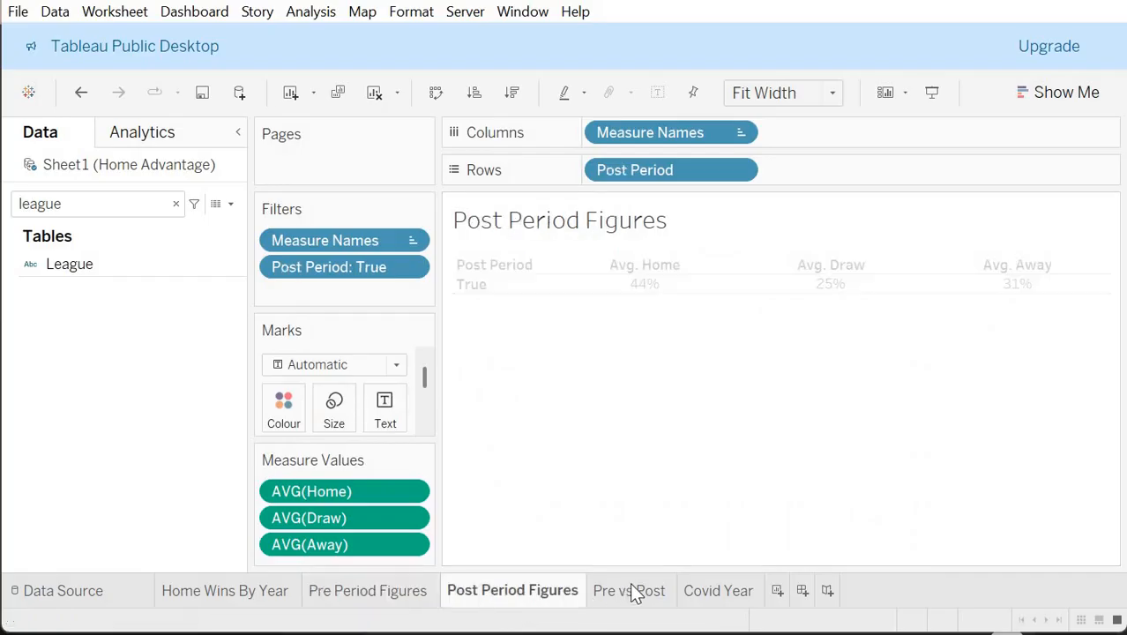
click(629, 590)
click(695, 590)
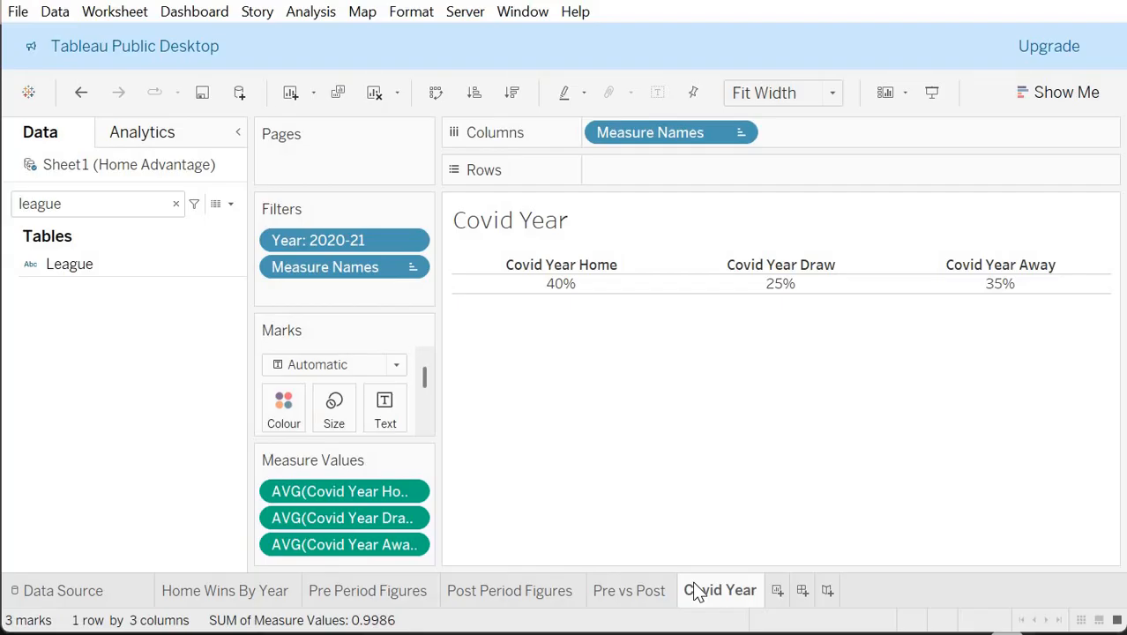
click(778, 590)
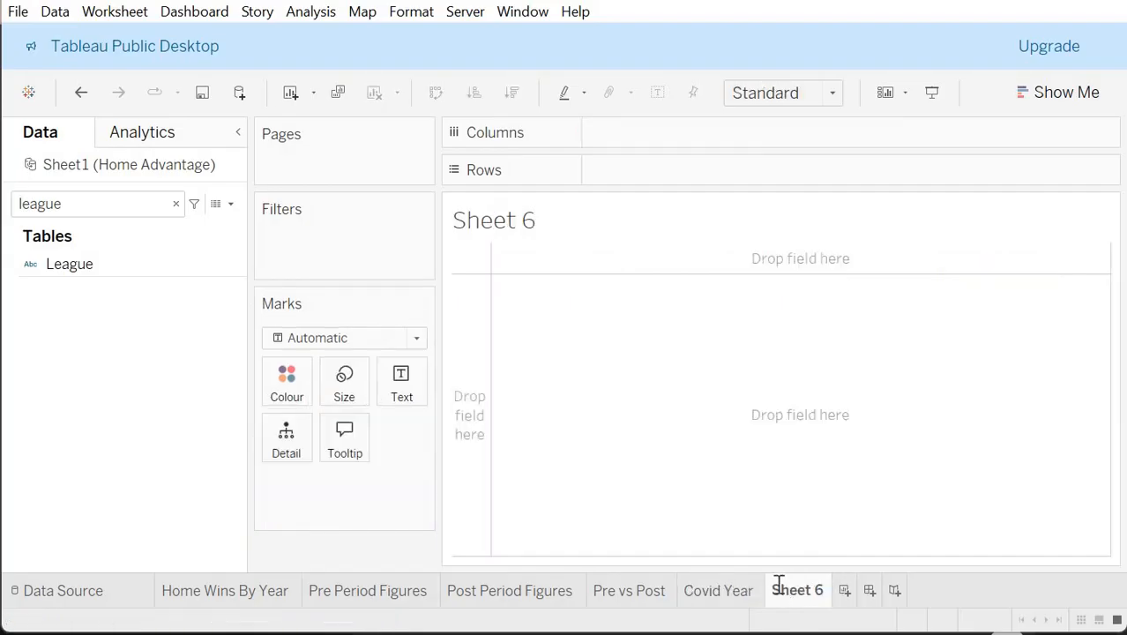
double_click(779, 588)
text(Pre Period bvs)
key(BackSpace)
key(BackSpace)
key(BackSpace)
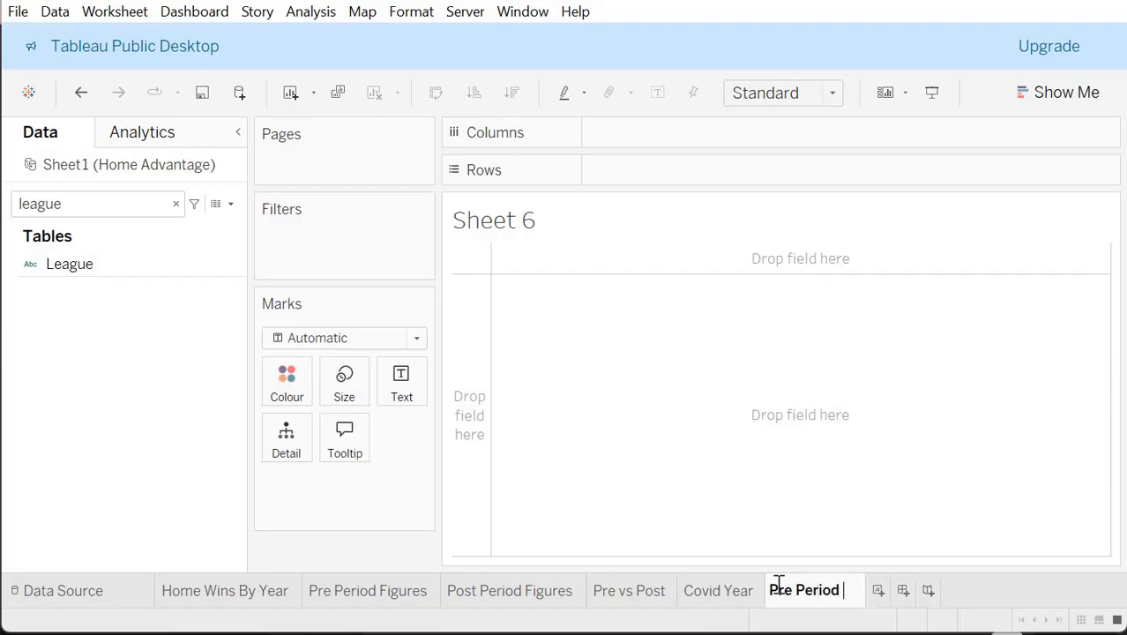
text(vs Covi)
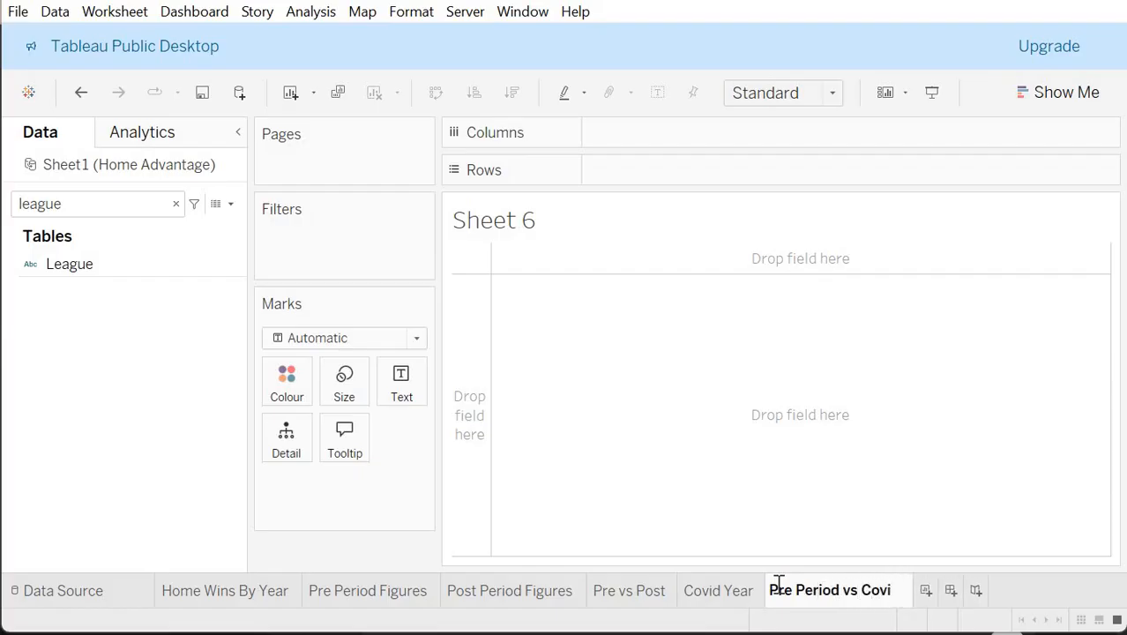
text(d)
key(Return)
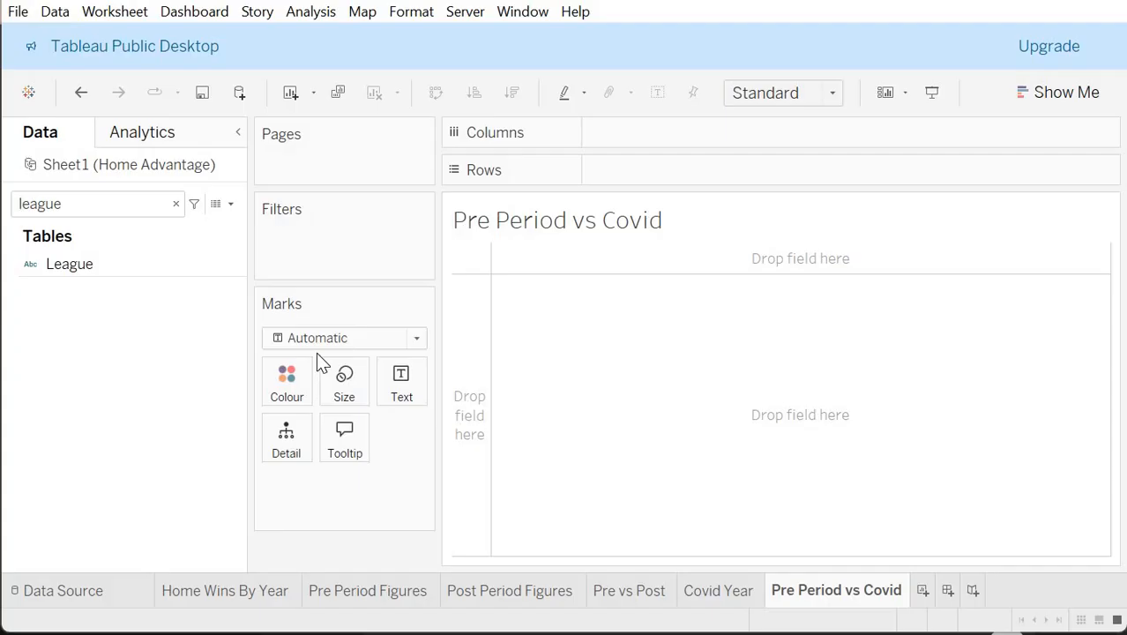
Step: Clear the league search from the field list and start a new calculated field
click(87, 210)
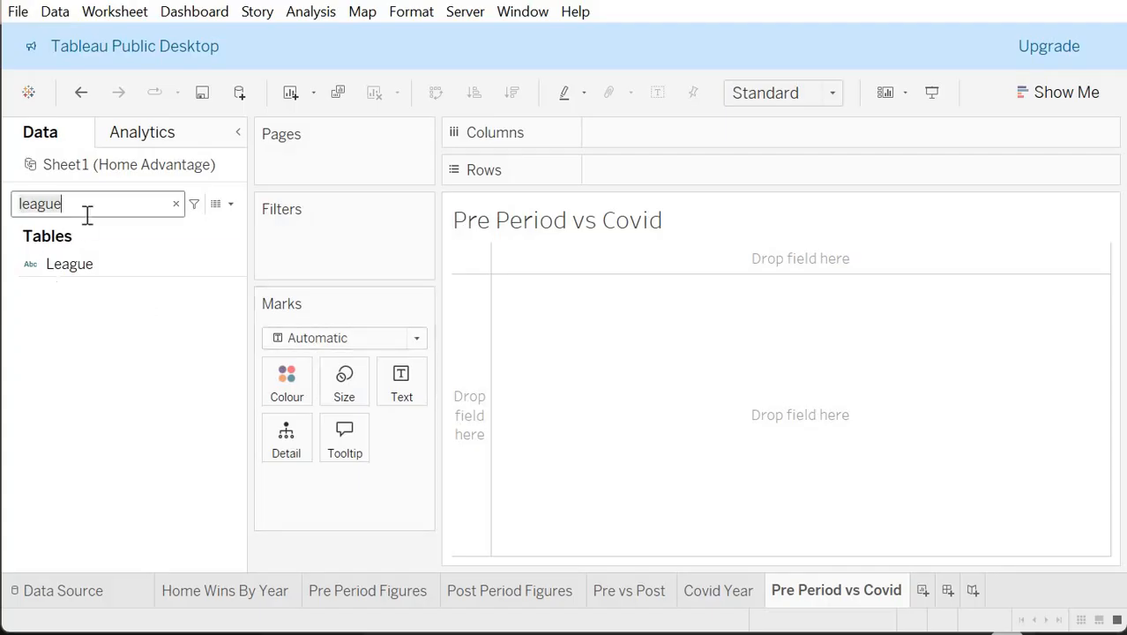
click(176, 203)
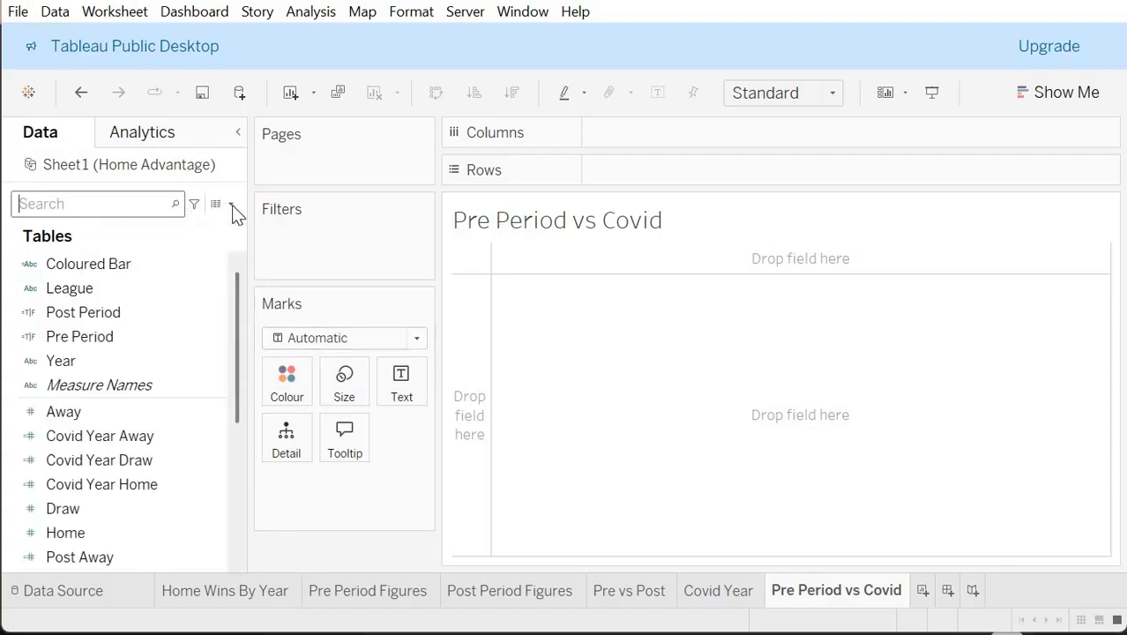
click(230, 204)
click(198, 220)
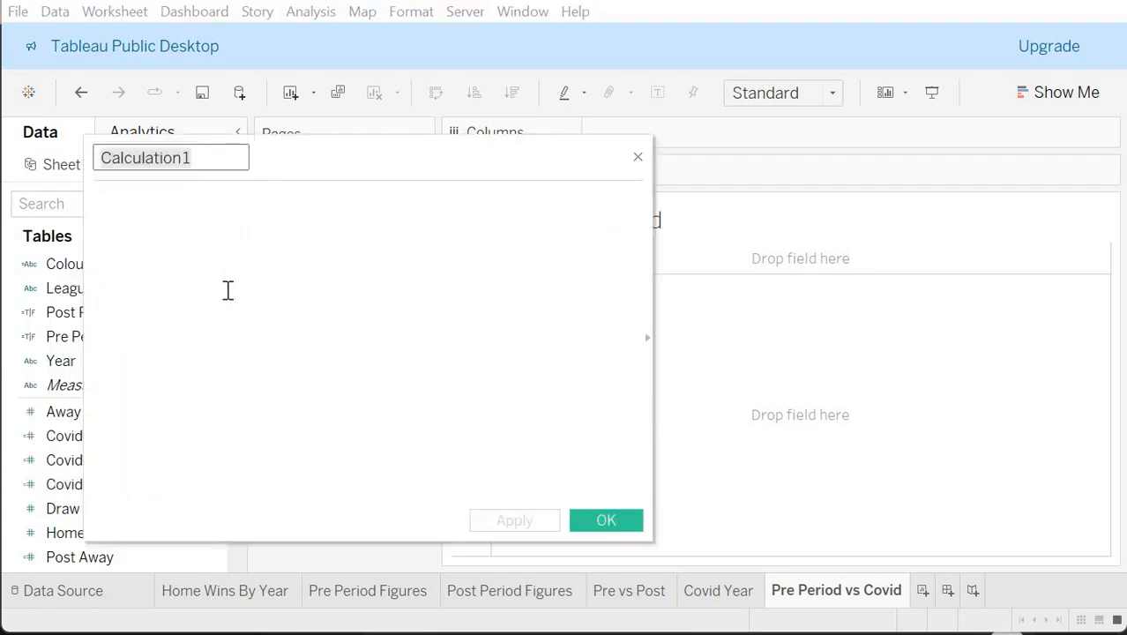
click(228, 249)
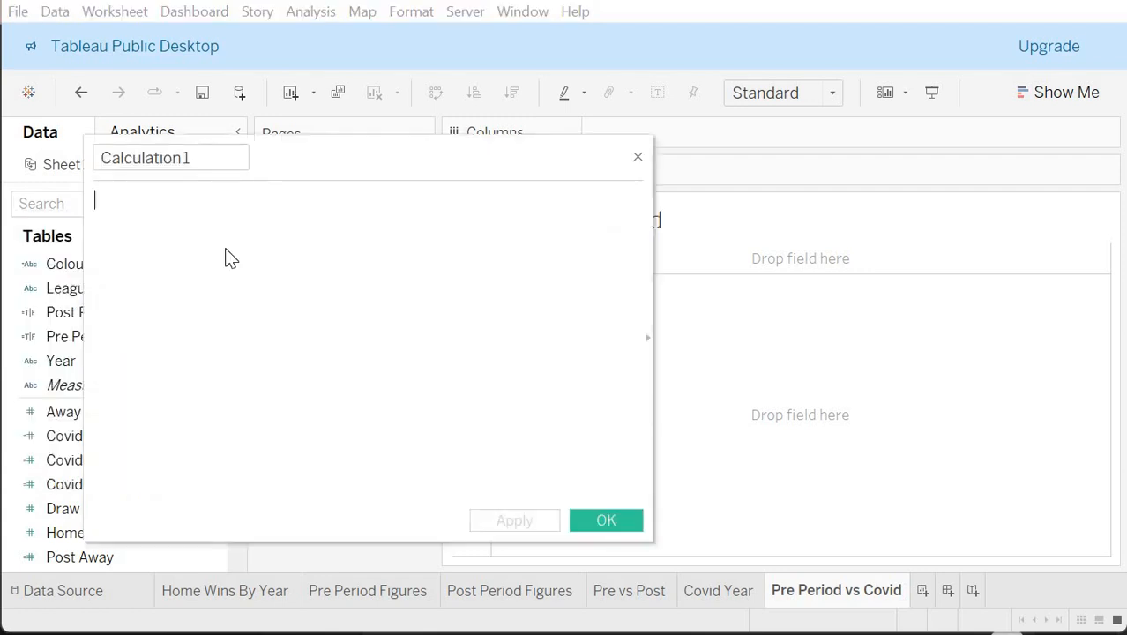
text(Pre Period)
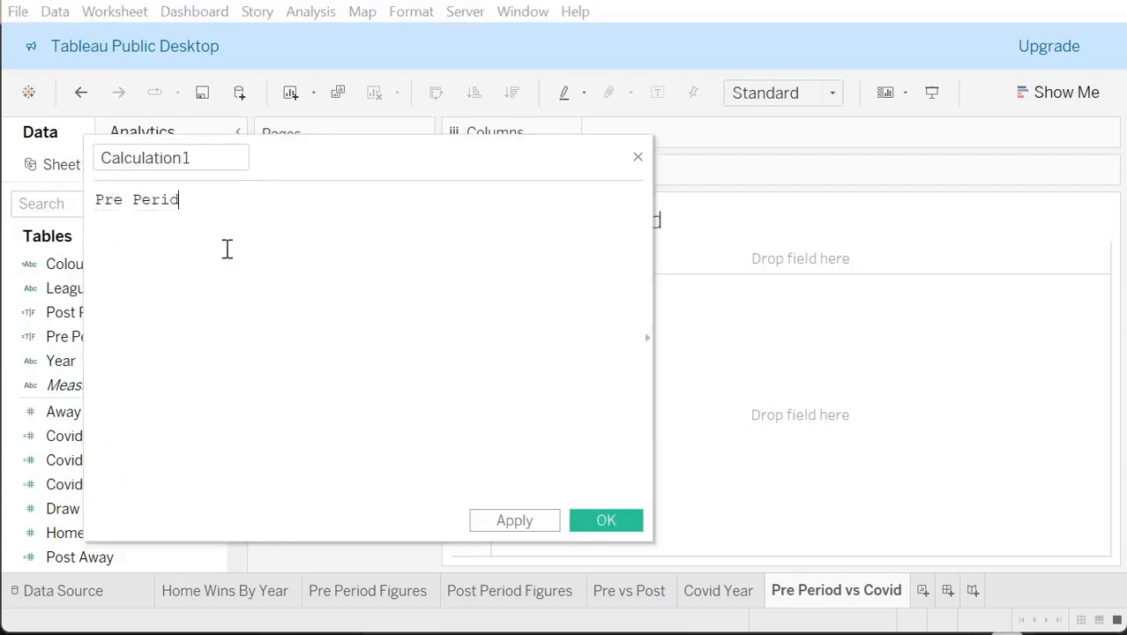
key(BackSpace)
key(BackSpace)
key(BackSpace)
key(BackSpace)
key(BackSpace)
key(BackSpace)
key(BackSpace)
key(BackSpace)
key(BackSpace)
Step: Enter the calculated field's formula as [Covid Year Home] - [Pre Home]
text(cov)
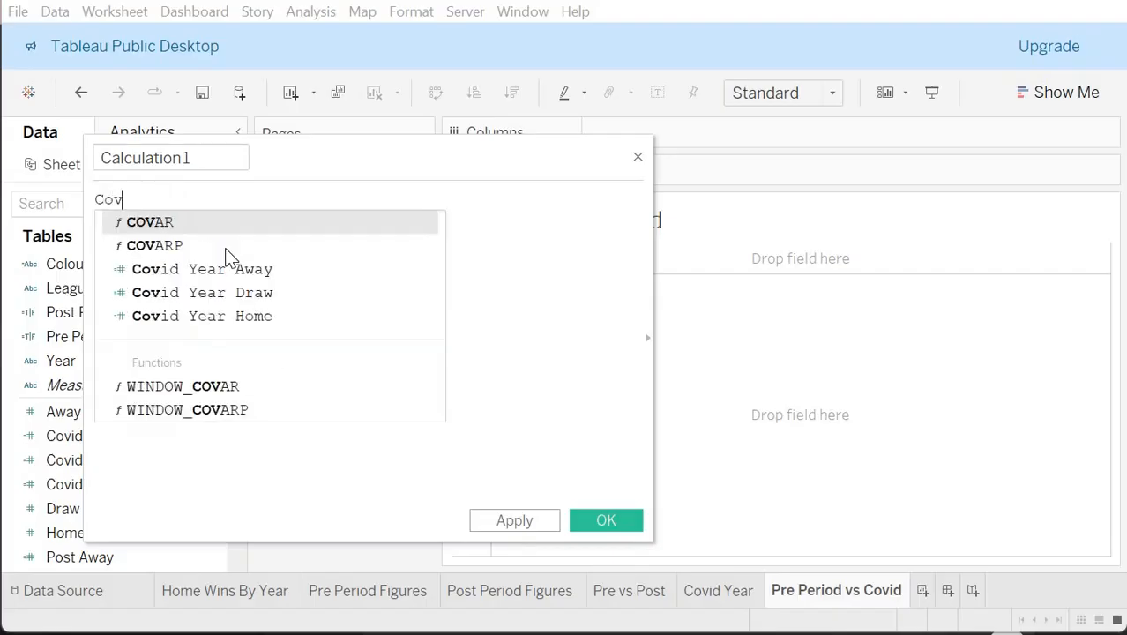
text(id)
key(Down)
key(Down)
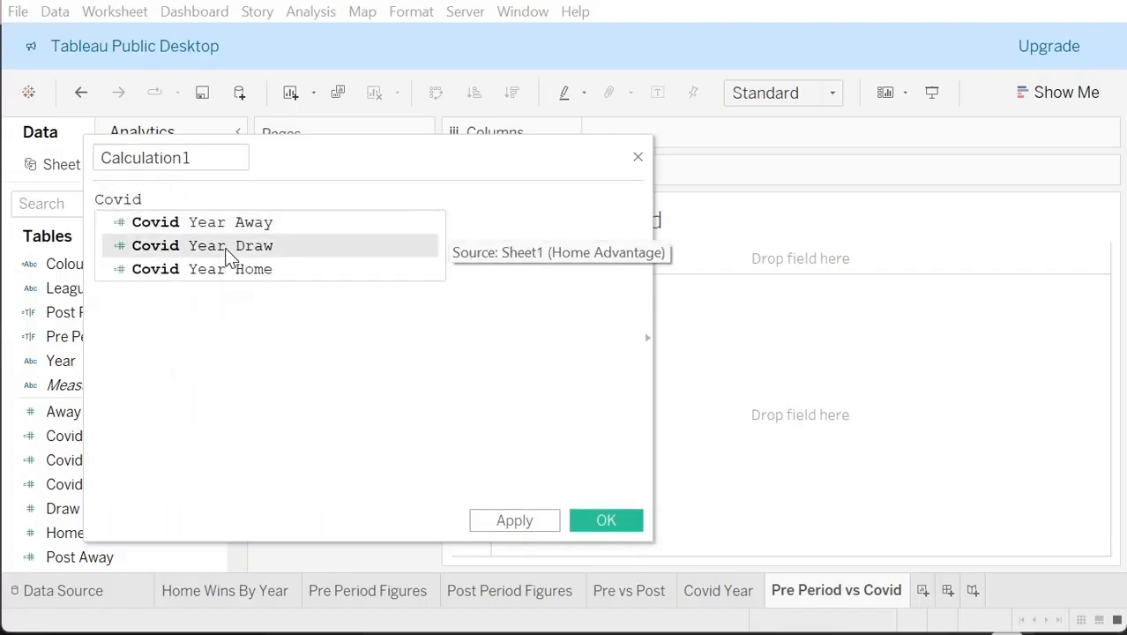
key(Return)
text(- pre p)
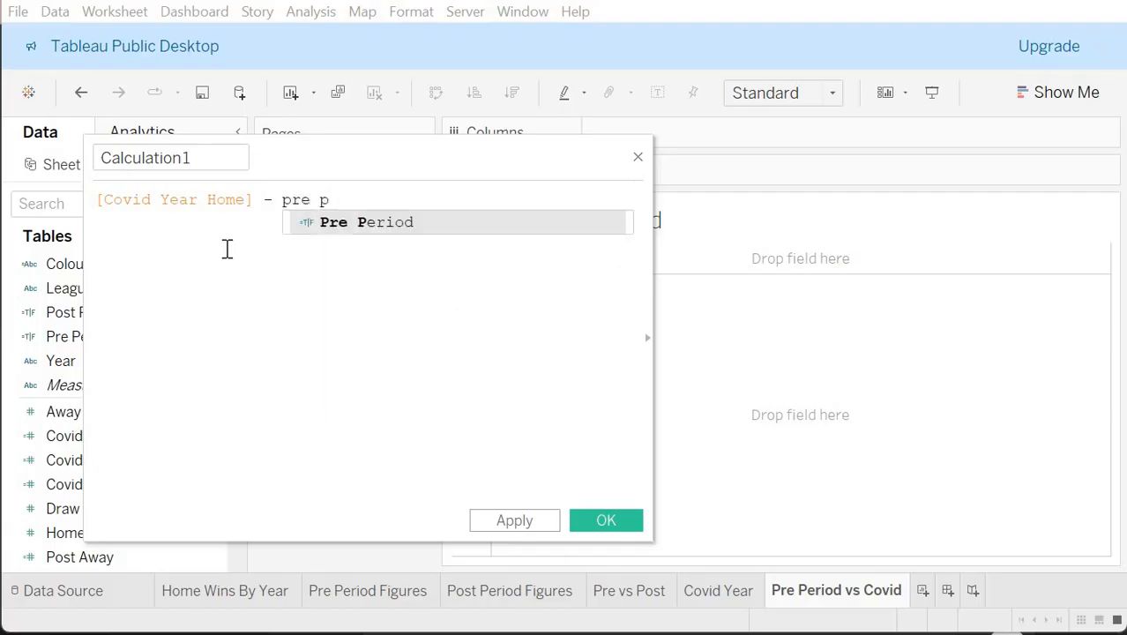
key(BackSpace)
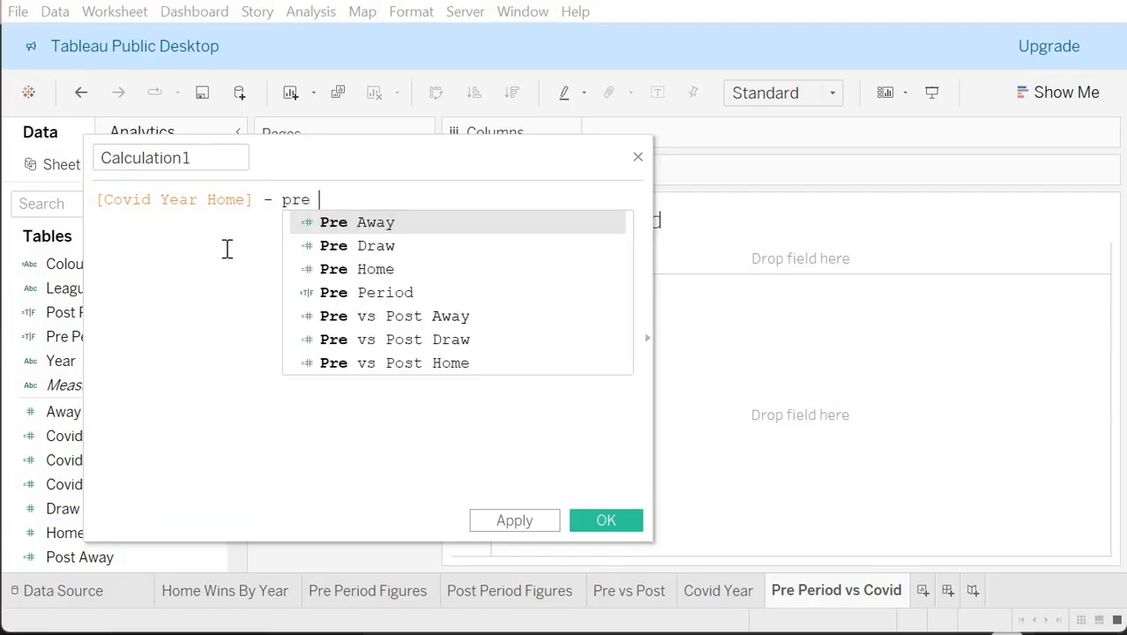
key(Down)
key(Down)
key(Return)
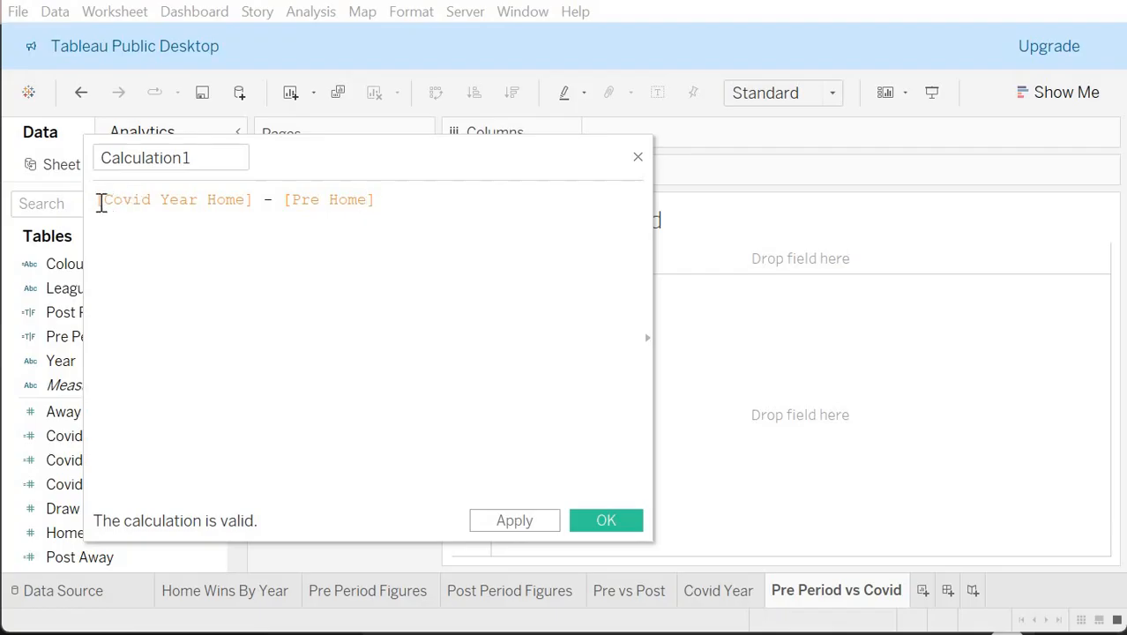
Step: Change the formula to avg([Covid Year Home]) - avg([Pre Home]) and save the calculated field as Covid vs Pre Home
text(avg()
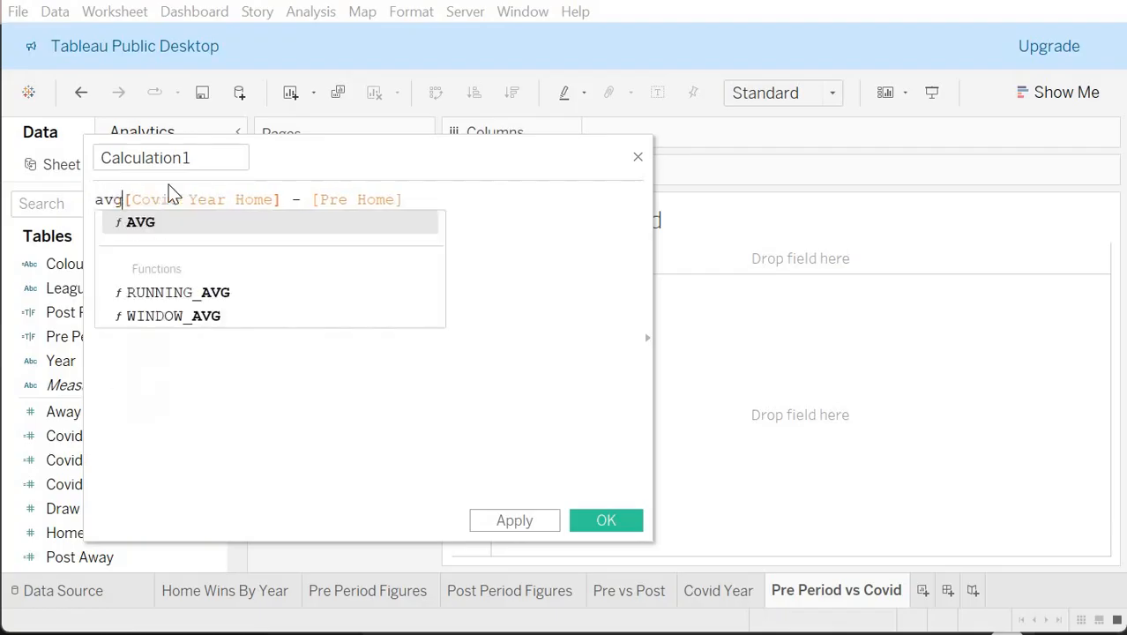
click(291, 201)
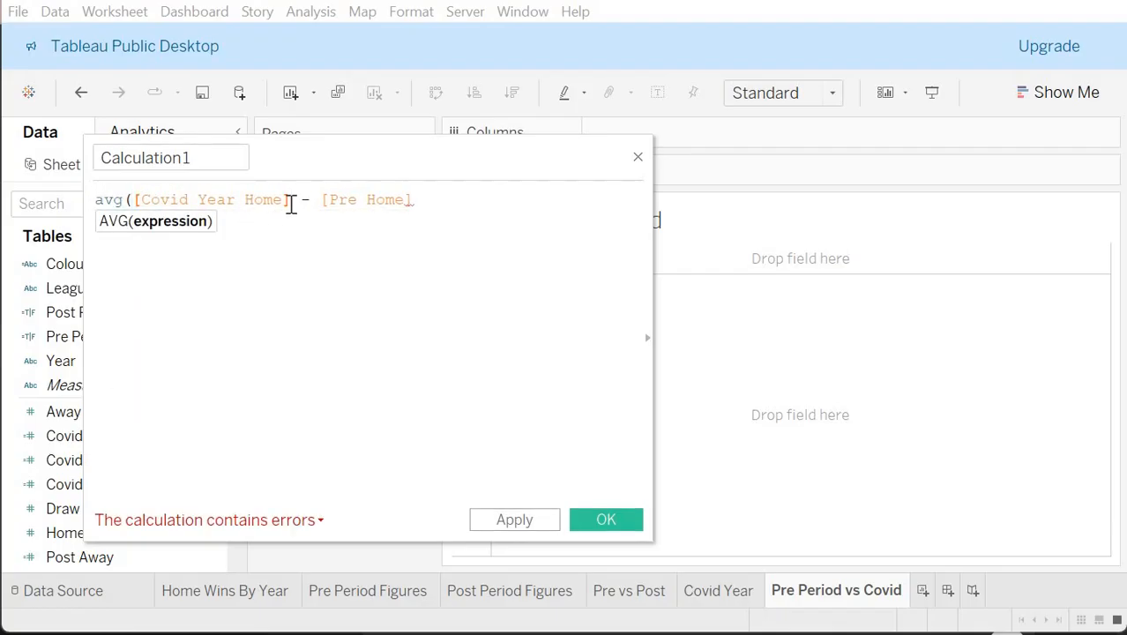
text())
text(avg()
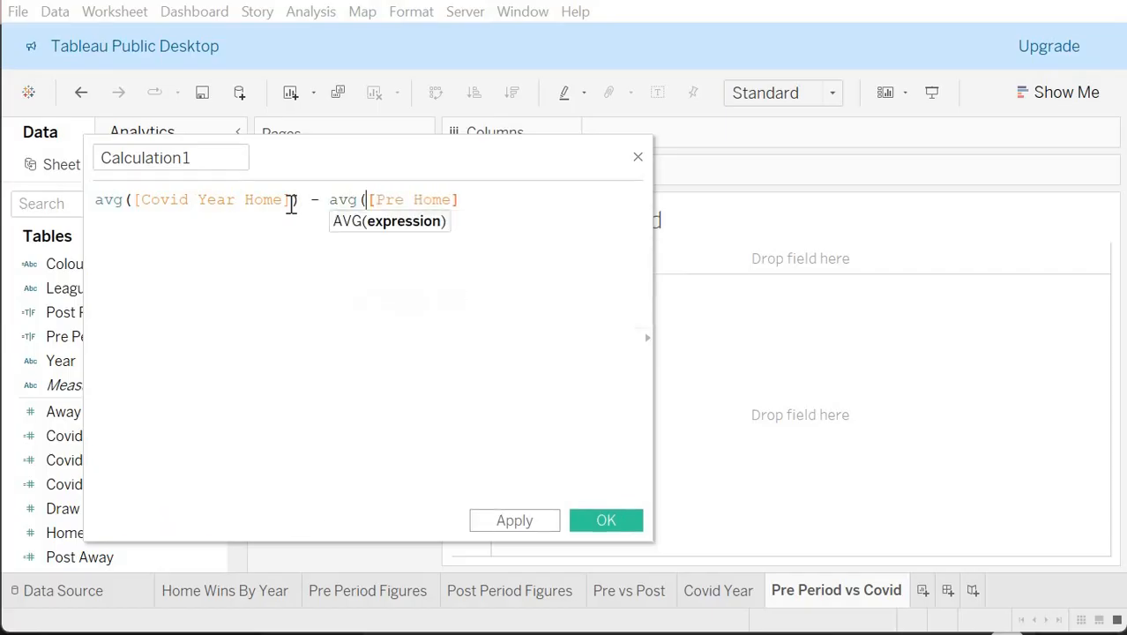
text())
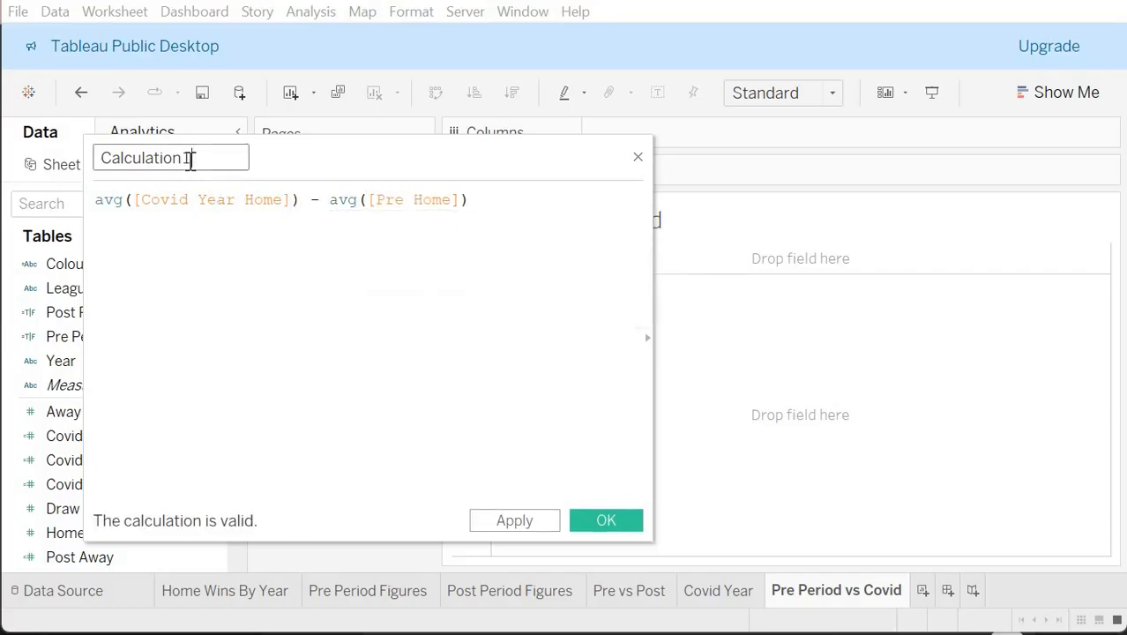
double_click(189, 159)
text(Covid vs Pre Home)
click(606, 528)
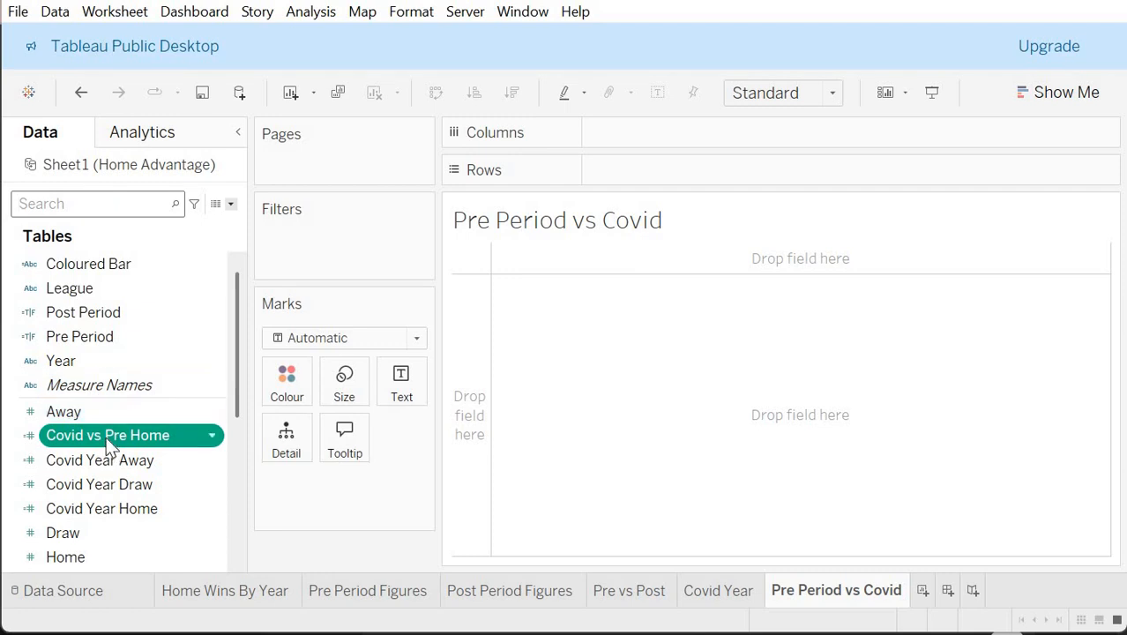
Step: Duplicate the Covid vs Pre Home field and rename the copy to Covid vs Pre Draw in its calculation editor
right_click(106, 436)
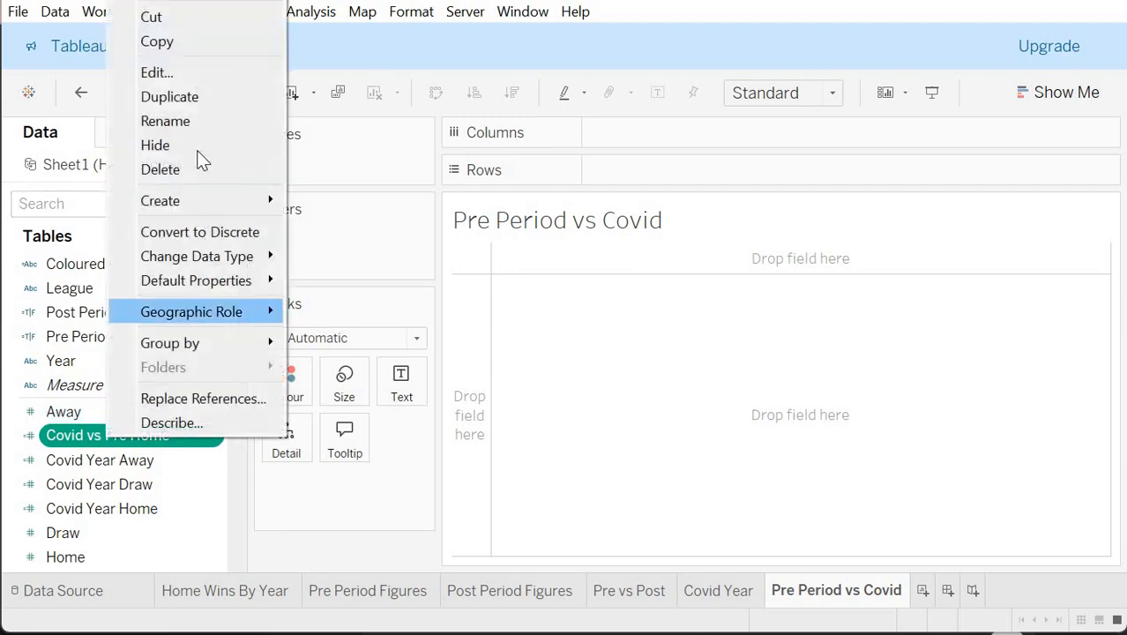
click(181, 97)
right_click(157, 459)
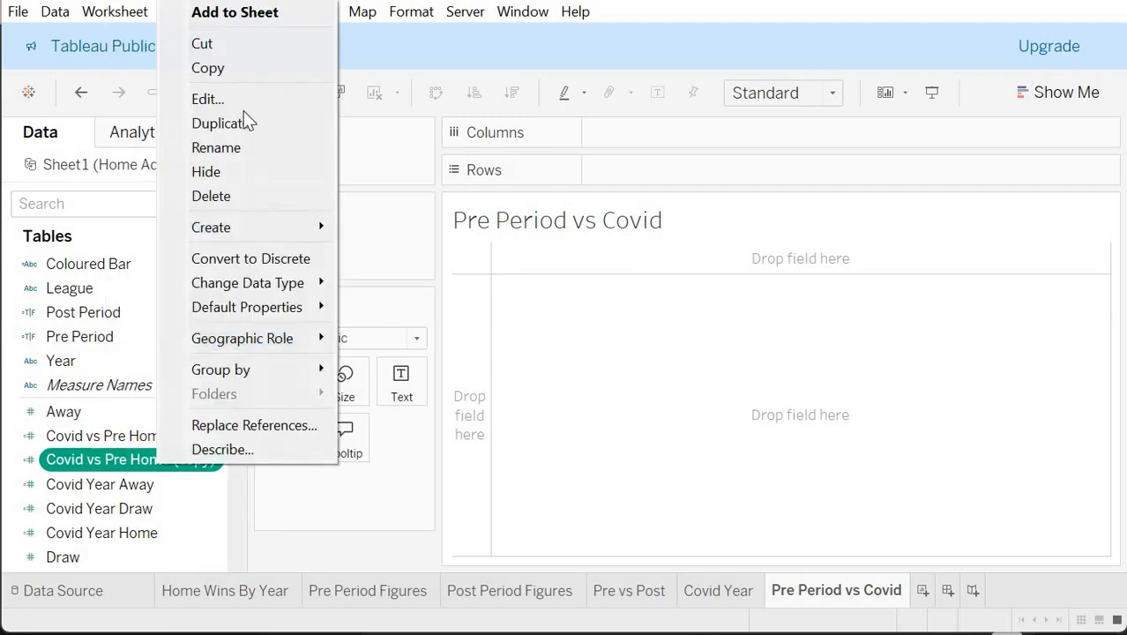
click(243, 102)
click(244, 164)
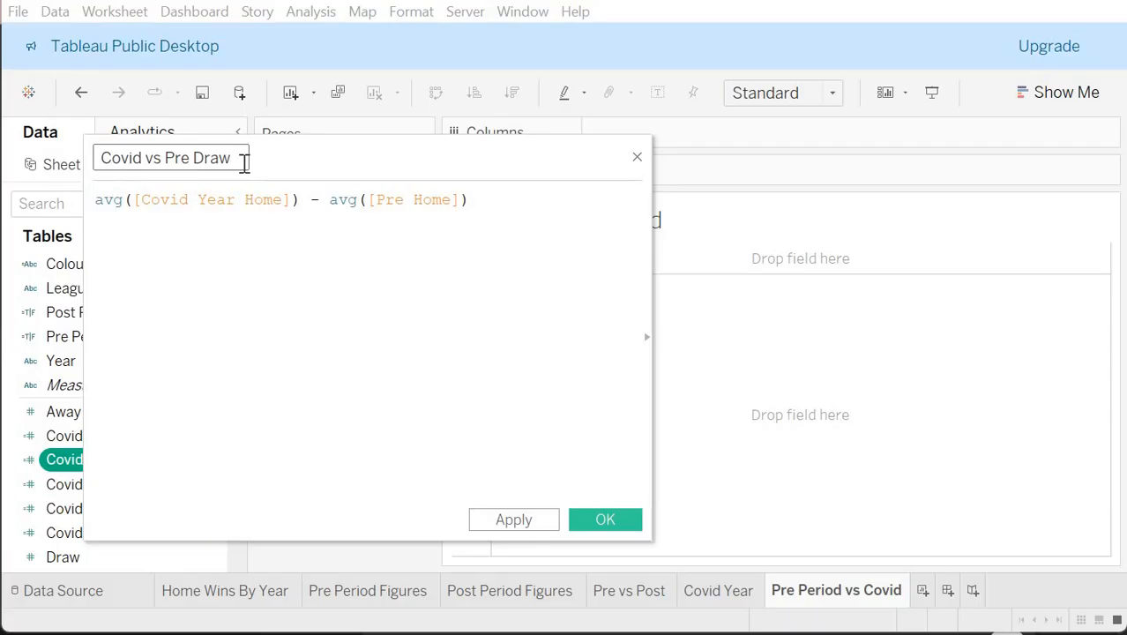
Step: Change the Covid vs Pre Draw formula to avg([Covid Year Draw]) - avg([Pre Draw]) and save it
click(274, 202)
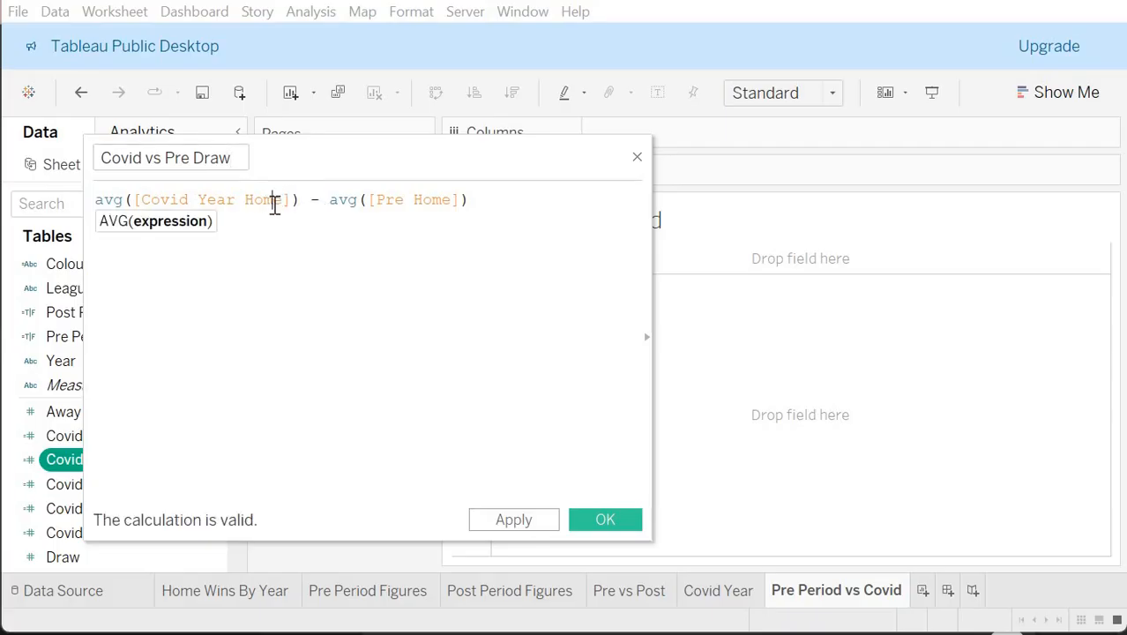
key(BackSpace)
key(BackSpace)
key(BackSpace)
key(BackSpace)
text(Draw)
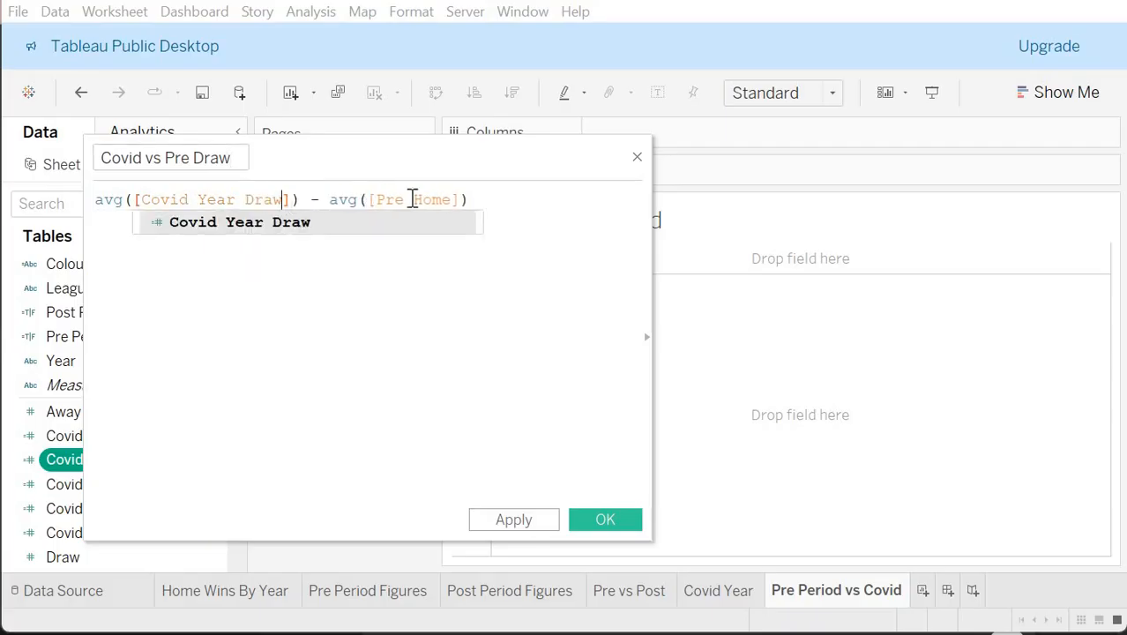
click(454, 201)
key(BackSpace)
key(BackSpace)
key(BackSpace)
key(BackSpace)
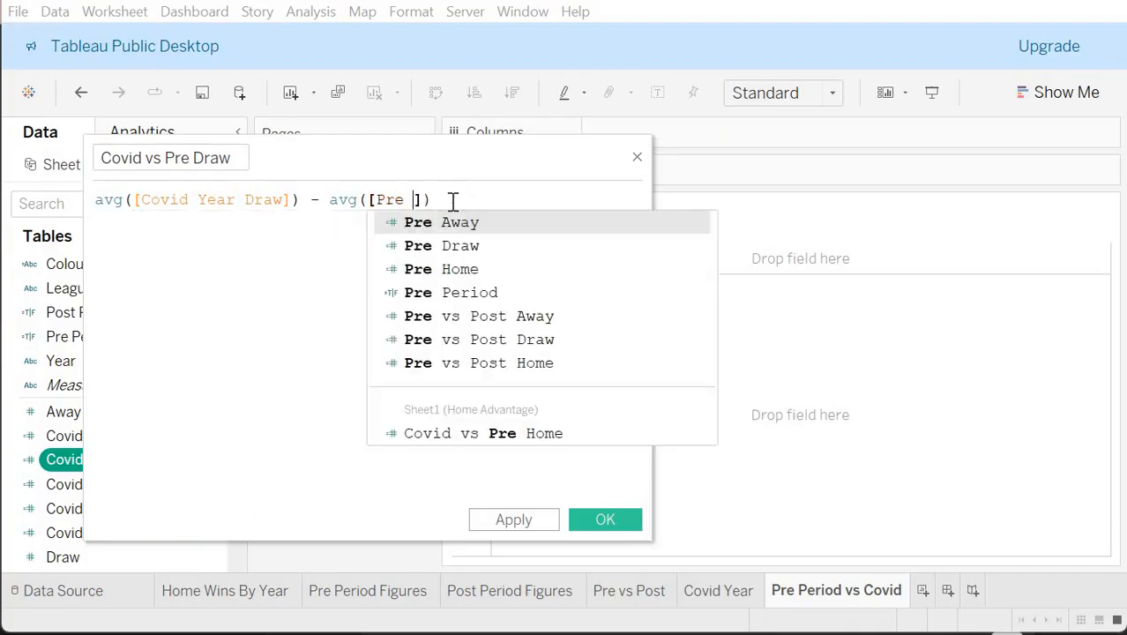
text(Draw)
click(605, 520)
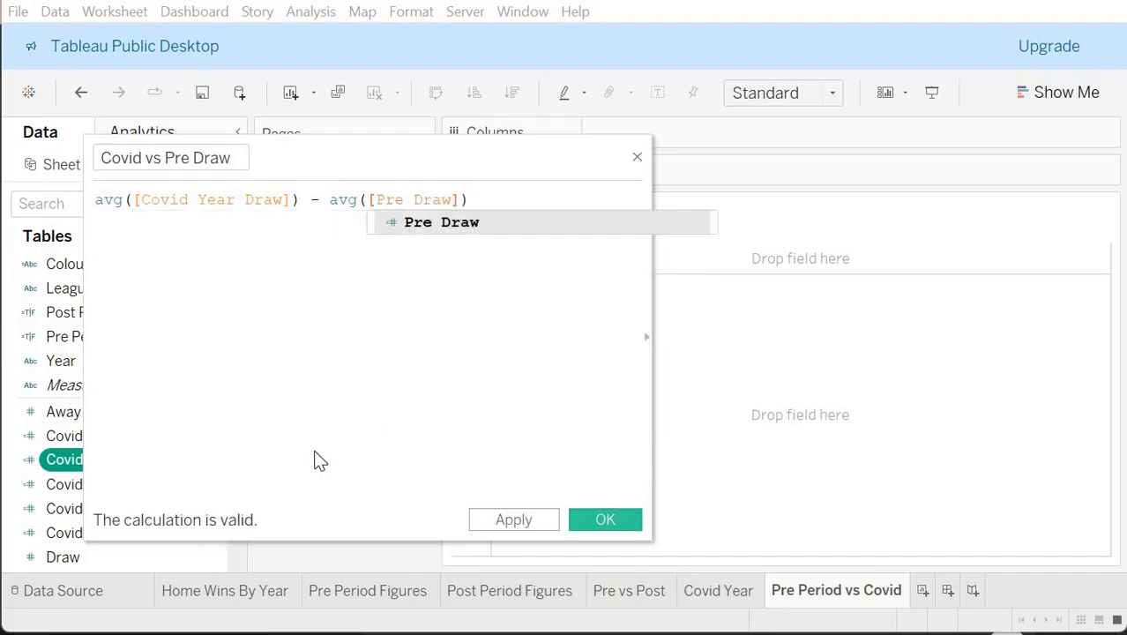
Step: Duplicate the Covid vs Pre Draw field and rename the copy to Covid vs Pre Away in its calculation editor
click(168, 452)
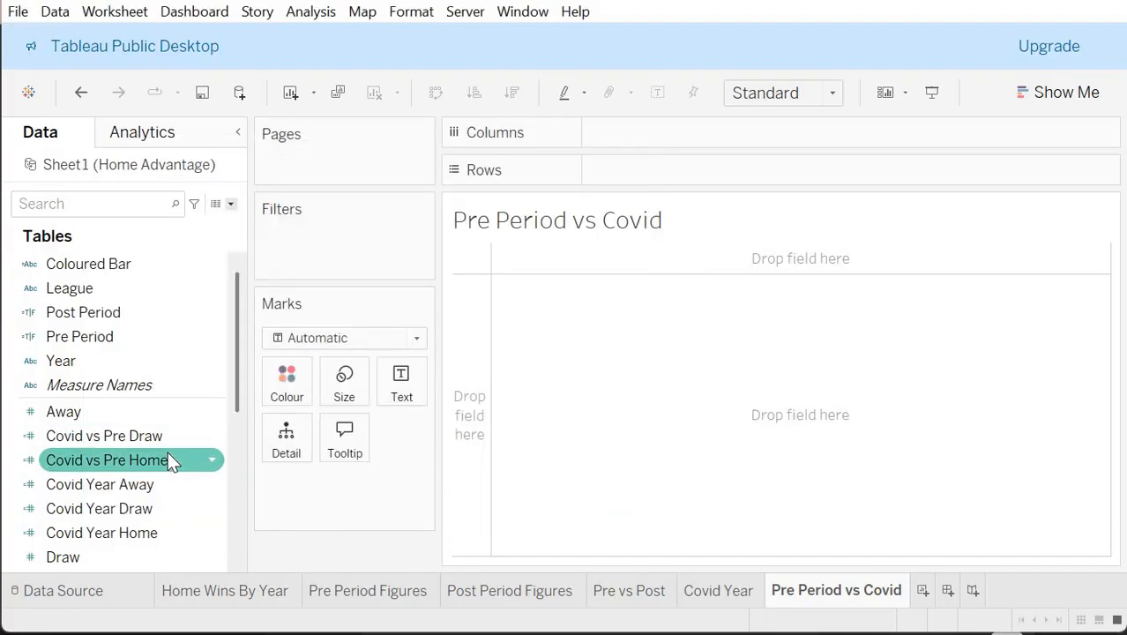
right_click(167, 441)
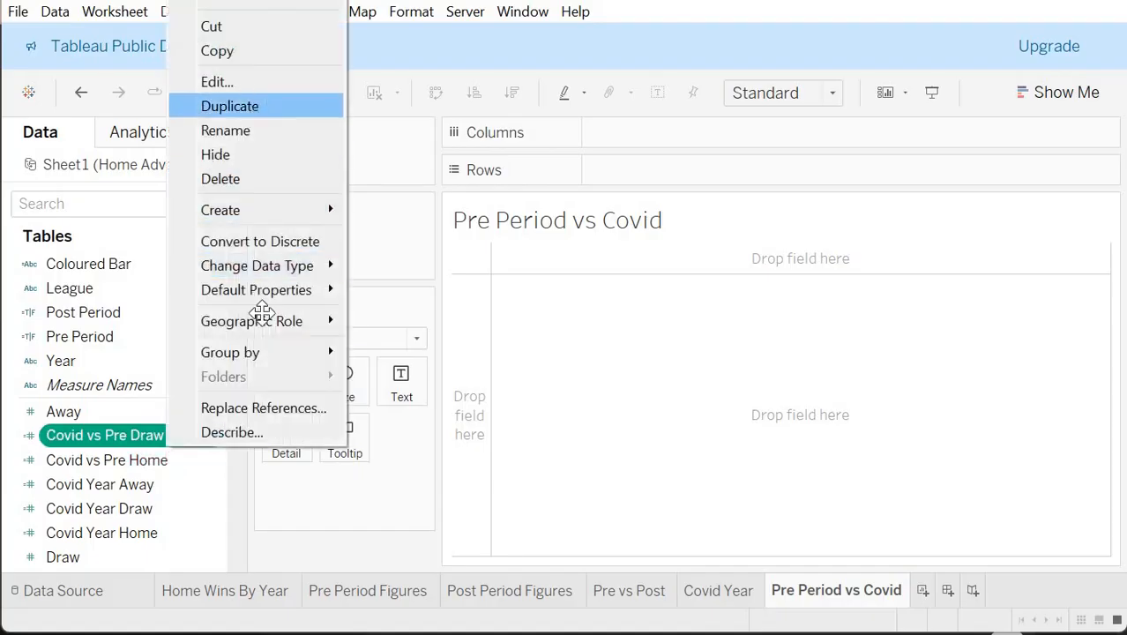
click(231, 107)
right_click(171, 460)
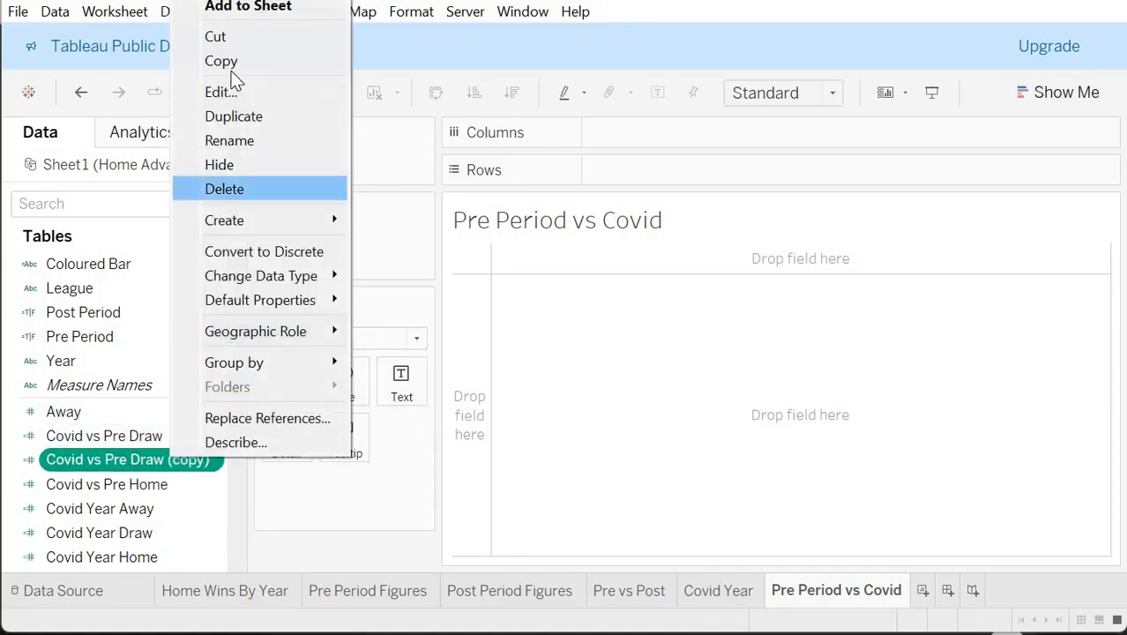
click(234, 93)
click(225, 156)
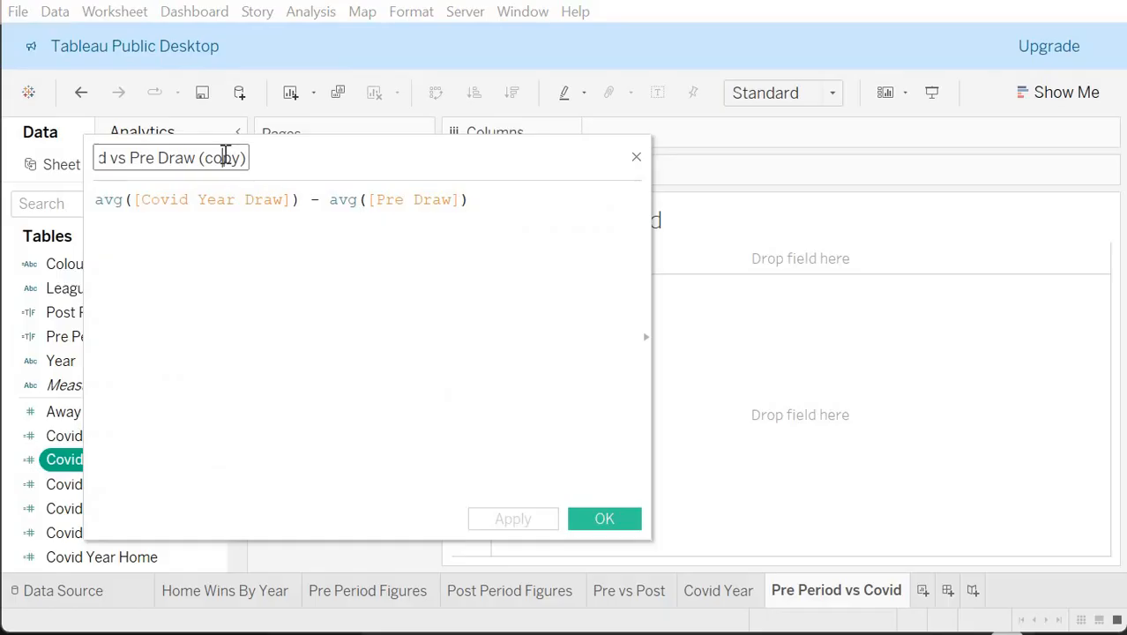
key(BackSpace)
key(BackSpace)
key(BackSpace)
key(BackSpace)
key(BackSpace)
key(BackSpace)
key(BackSpace)
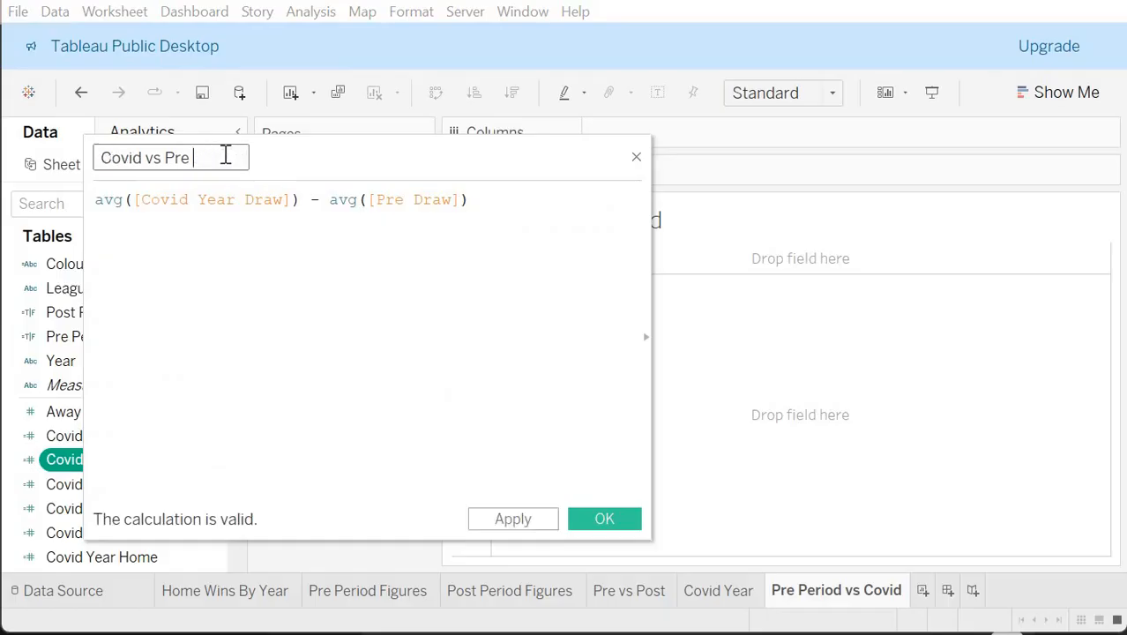
key(Tab)
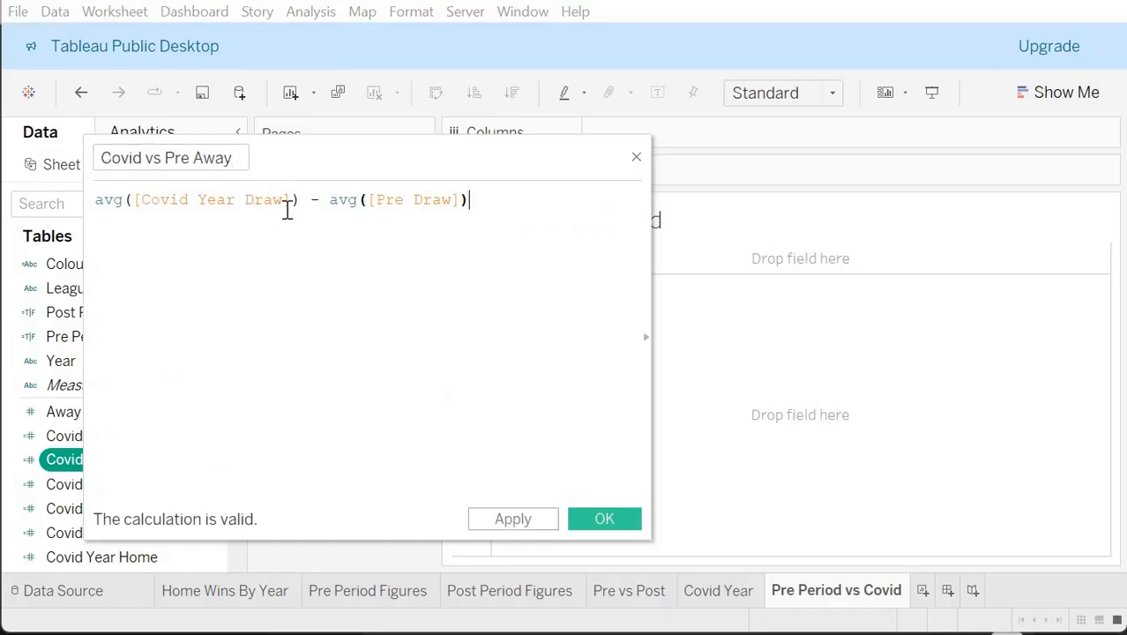
Step: Change the Covid vs Pre Away formula to avg([Covid Year Away]) - avg([Pre Away]) and save it
click(285, 200)
key(BackSpace)
key(BackSpace)
key(BackSpace)
key(BackSpace)
text(Away)
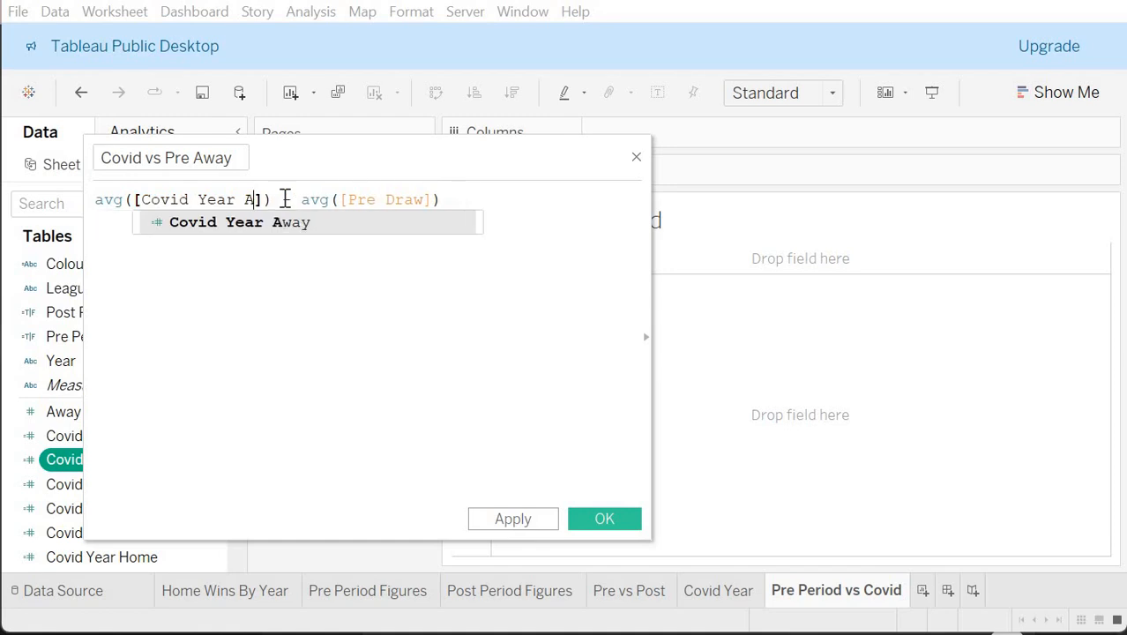
click(444, 200)
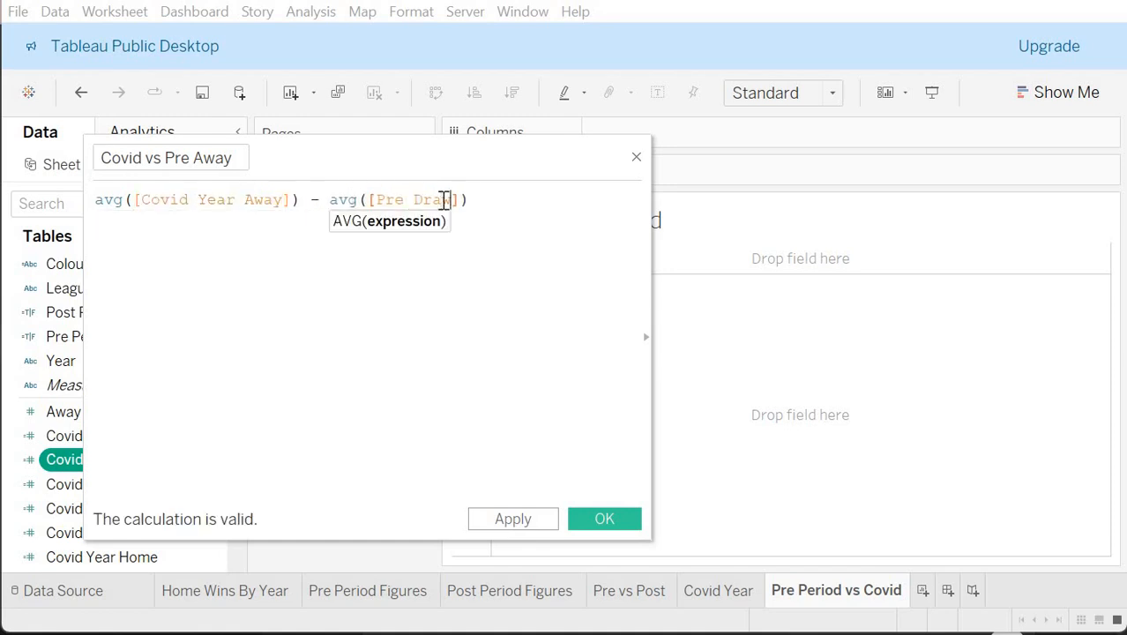
key(BackSpace)
key(BackSpace)
key(BackSpace)
key(BackSpace)
text(Away)
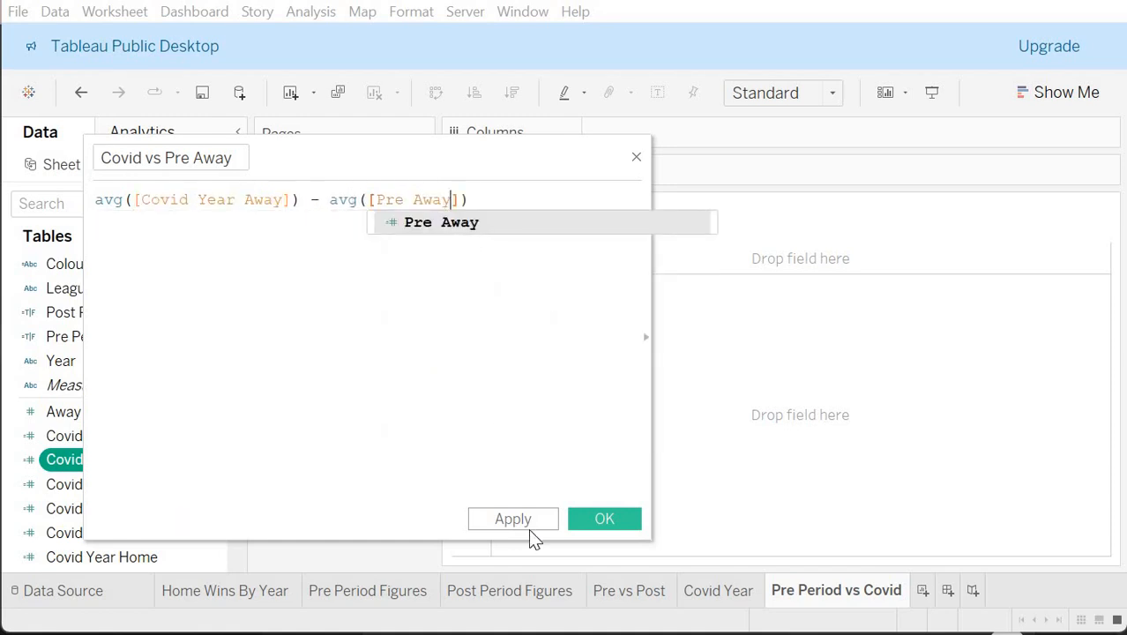
click(604, 519)
Step: Duplicate the Covid vs Pre Away, Covid vs Pre Draw and Covid vs Pre Home fields together
click(146, 459)
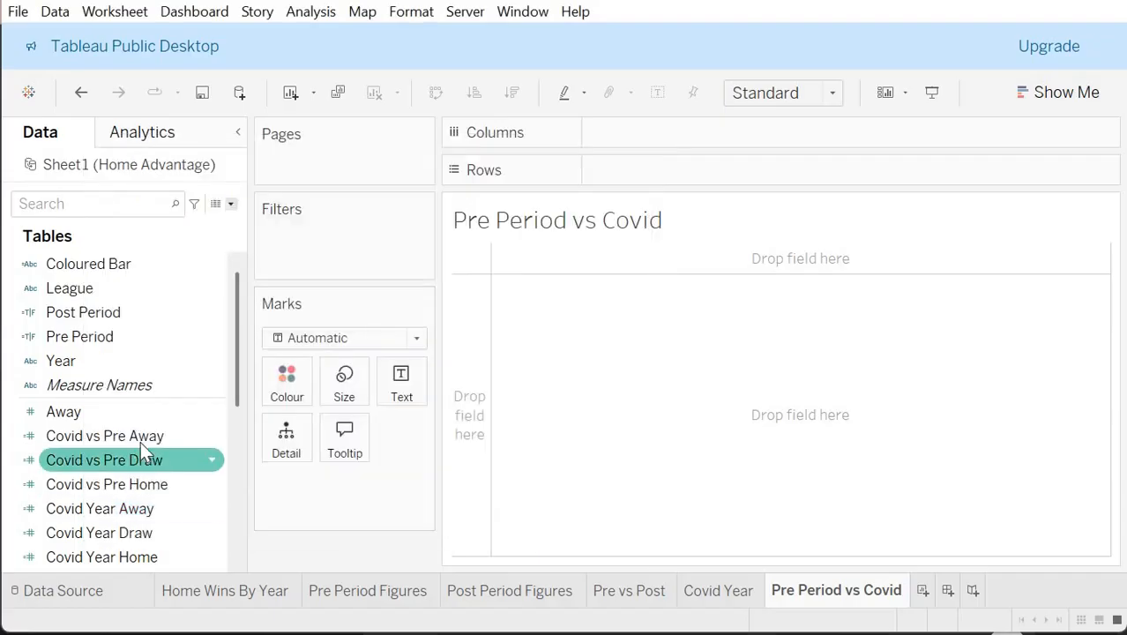
click(140, 437)
ctrl+click(144, 459)
ctrl+click(150, 484)
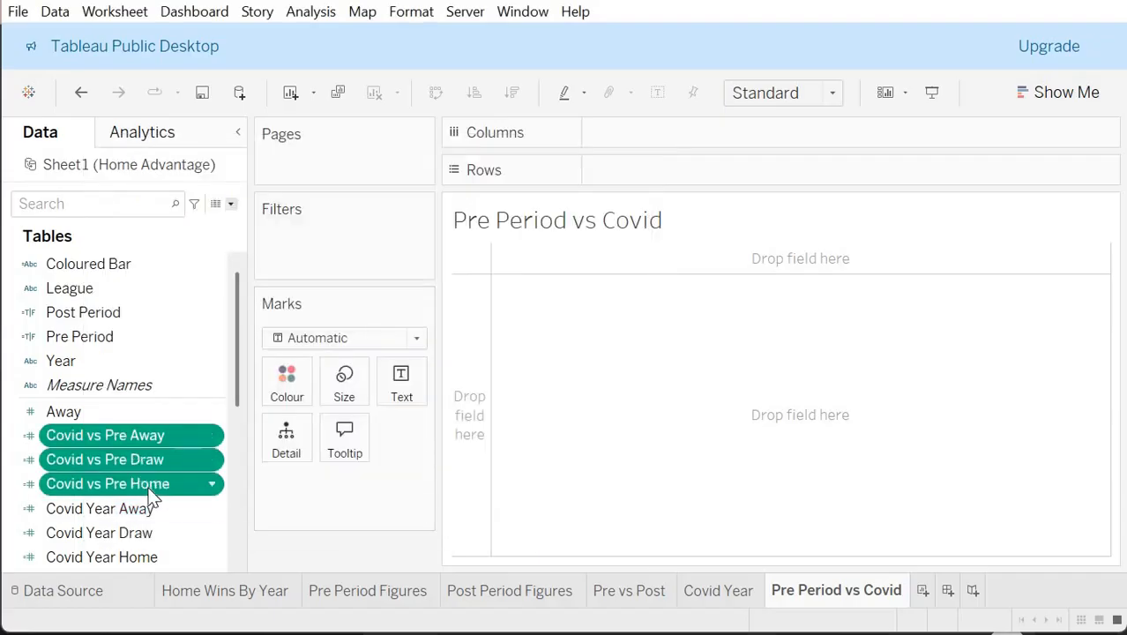
right_click(147, 485)
click(222, 228)
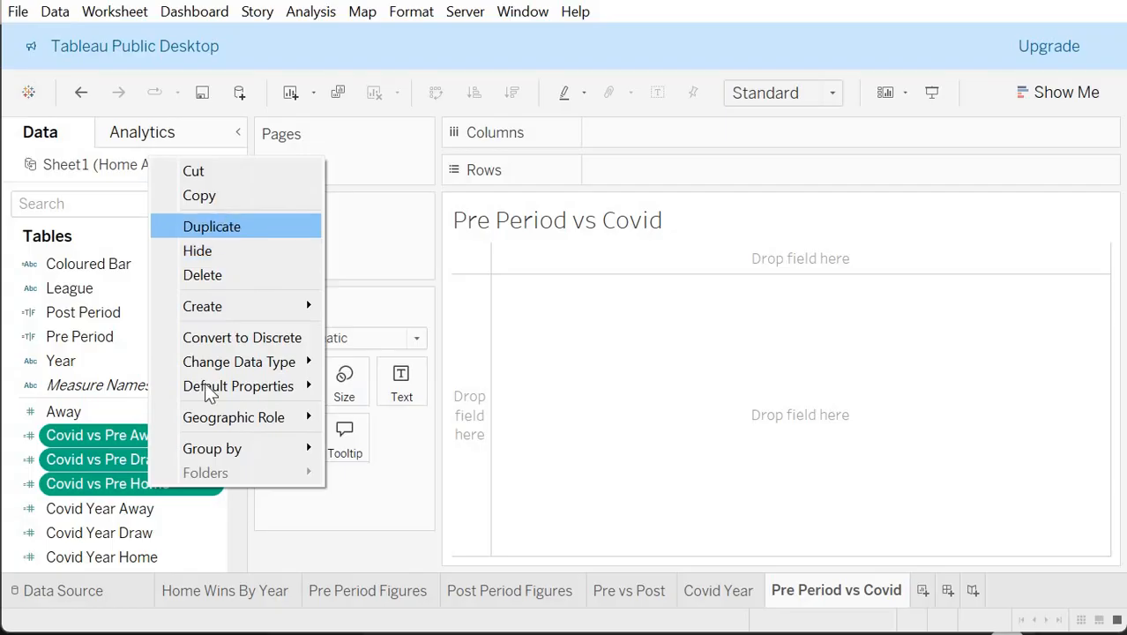
scroll(168, 450, down, 3)
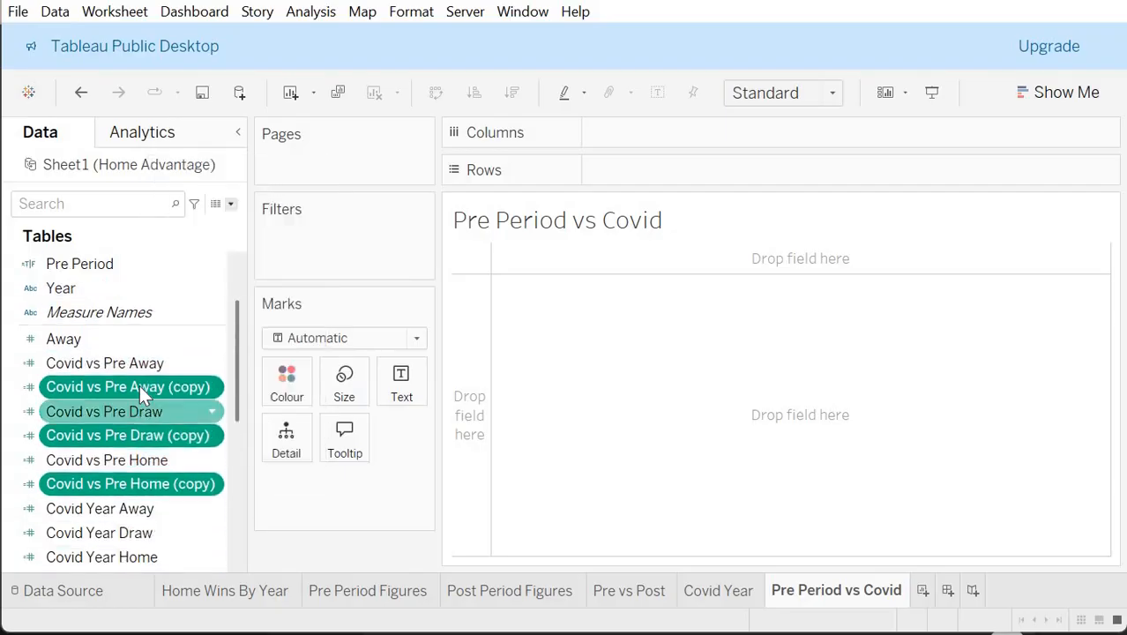
right_click(140, 388)
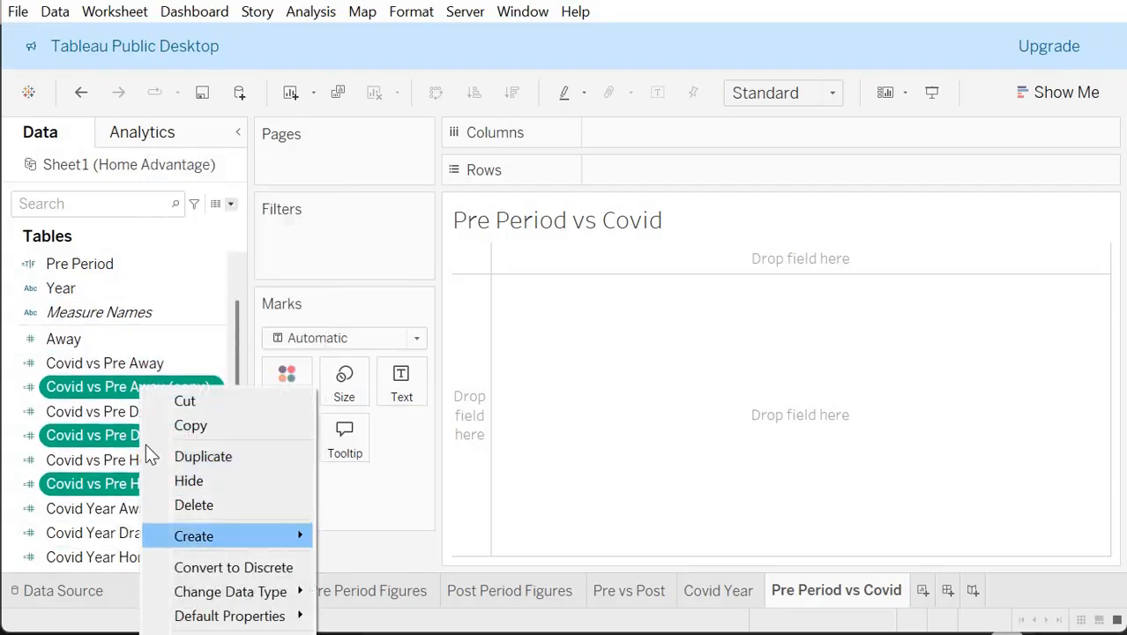
click(434, 519)
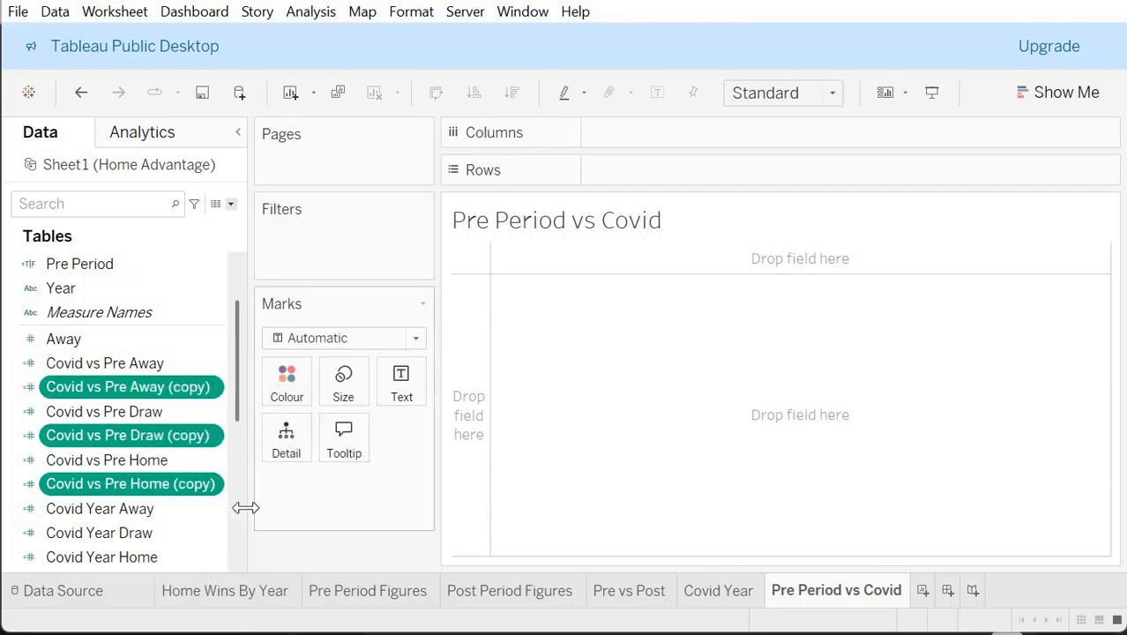
click(211, 514)
click(166, 404)
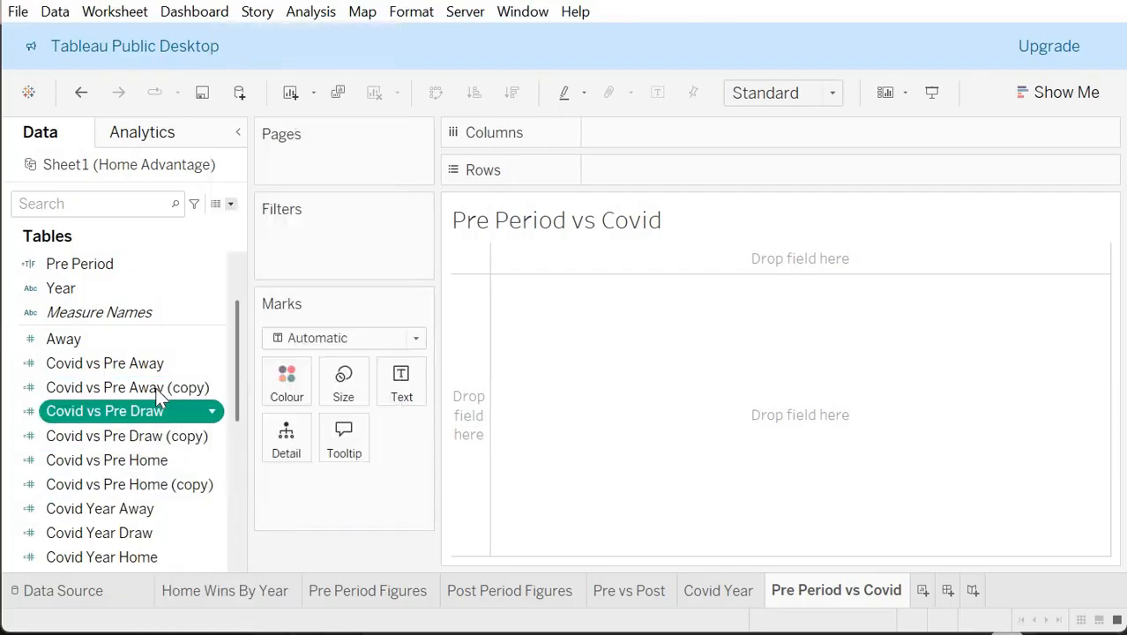
Step: Open the copy of Covid vs Pre Away for editing and rename it to Covid vs Post Away
click(157, 389)
right_click(156, 396)
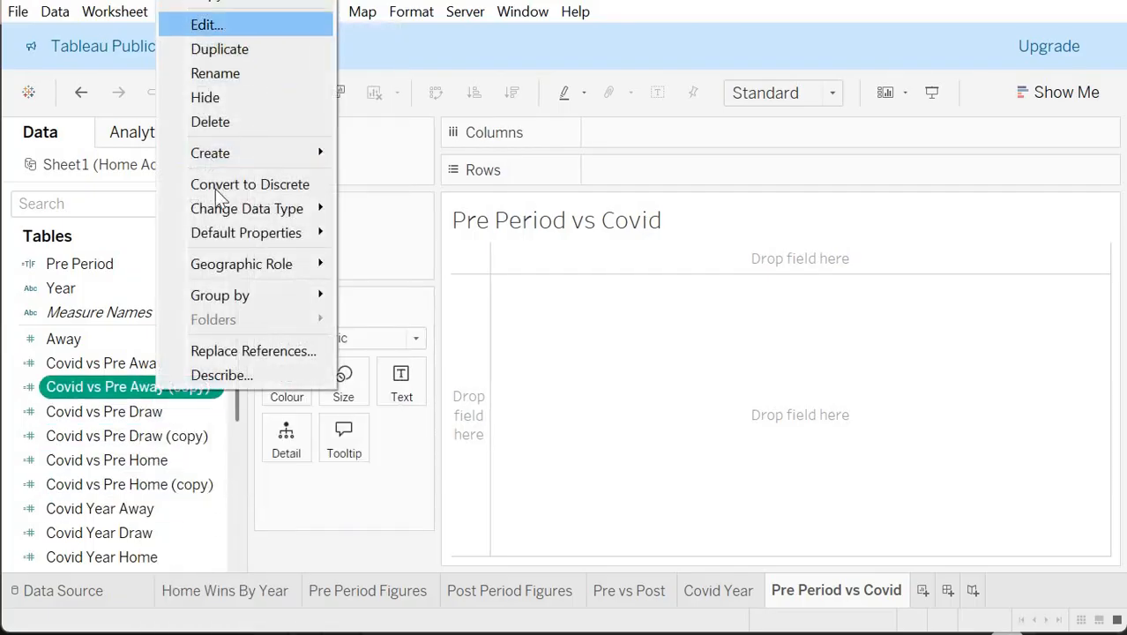
click(239, 25)
click(234, 158)
key(BackSpace)
key(BackSpace)
key(BackSpace)
key(BackSpace)
key(BackSpace)
key(BackSpace)
key(BackSpace)
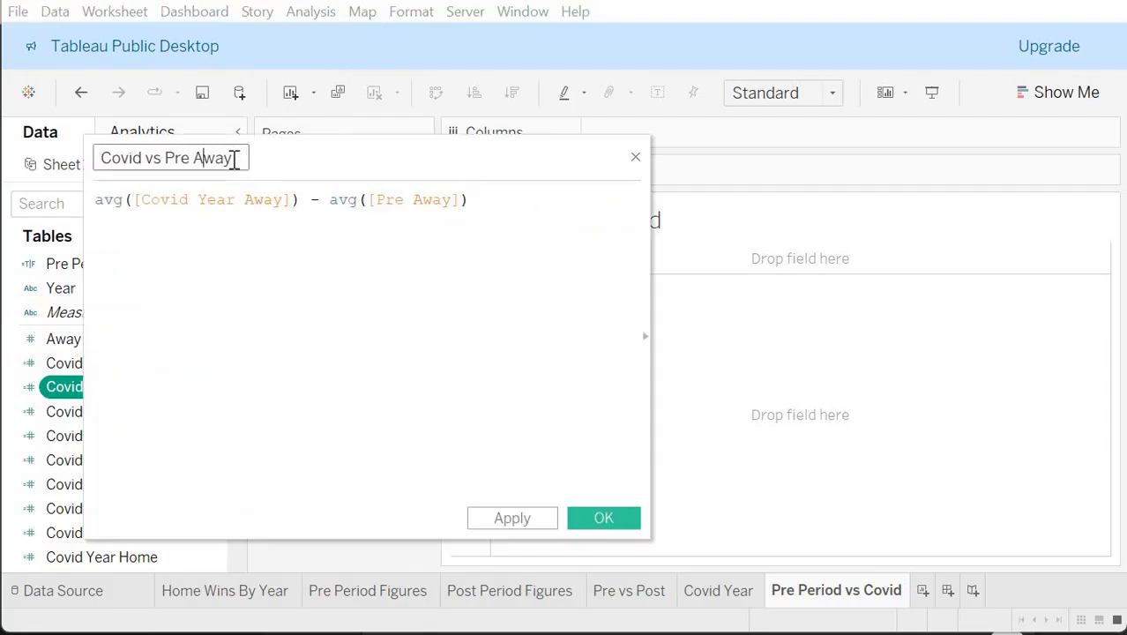
key(BackSpace)
key(BackSpace)
text(ost)
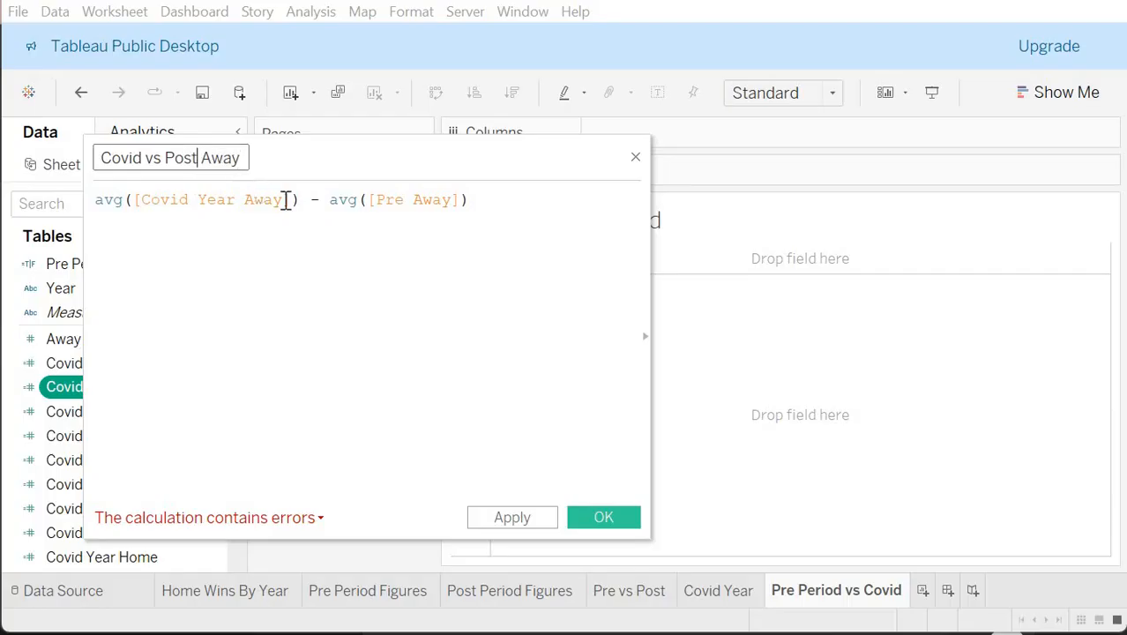
Step: Change the Covid vs Post Away formula to avg([Covid Year Away]) - avg([Post Away]) and save it
click(397, 200)
key(BackSpace)
key(BackSpace)
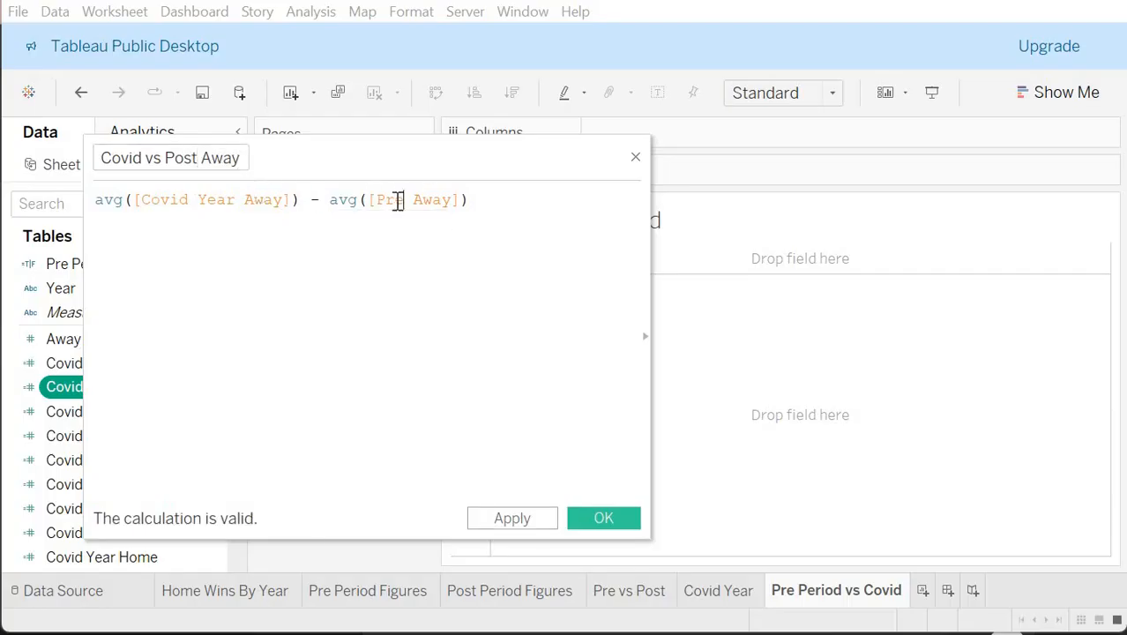
text(ost)
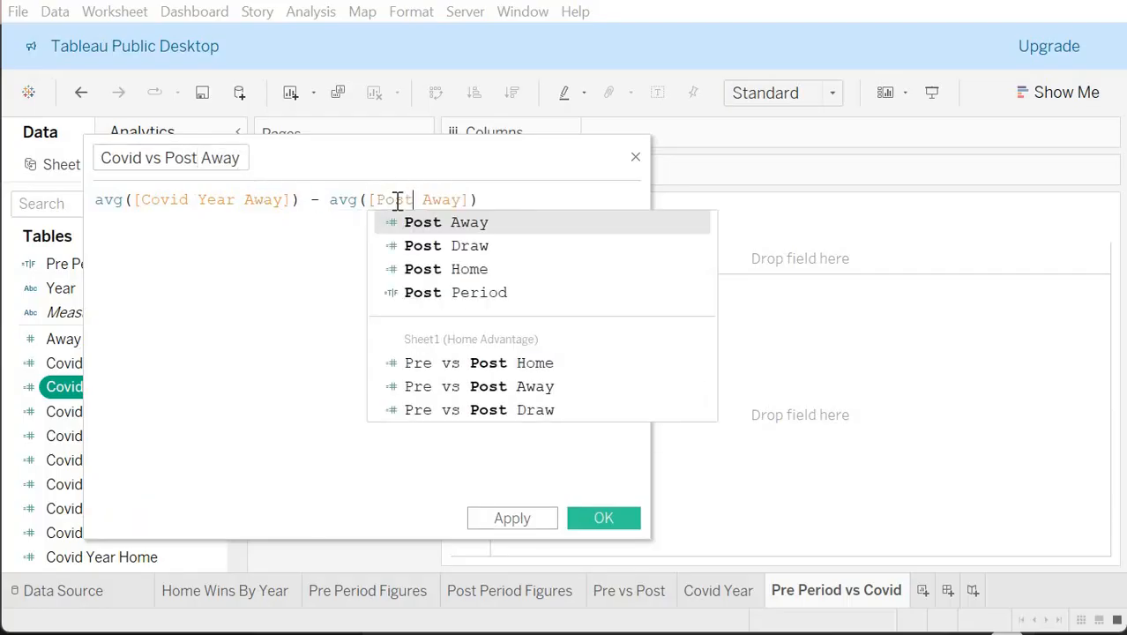
click(609, 522)
Step: Open the copy of Covid vs Pre Draw for editing and rename it to Covid vs Post Draw
click(181, 439)
right_click(180, 439)
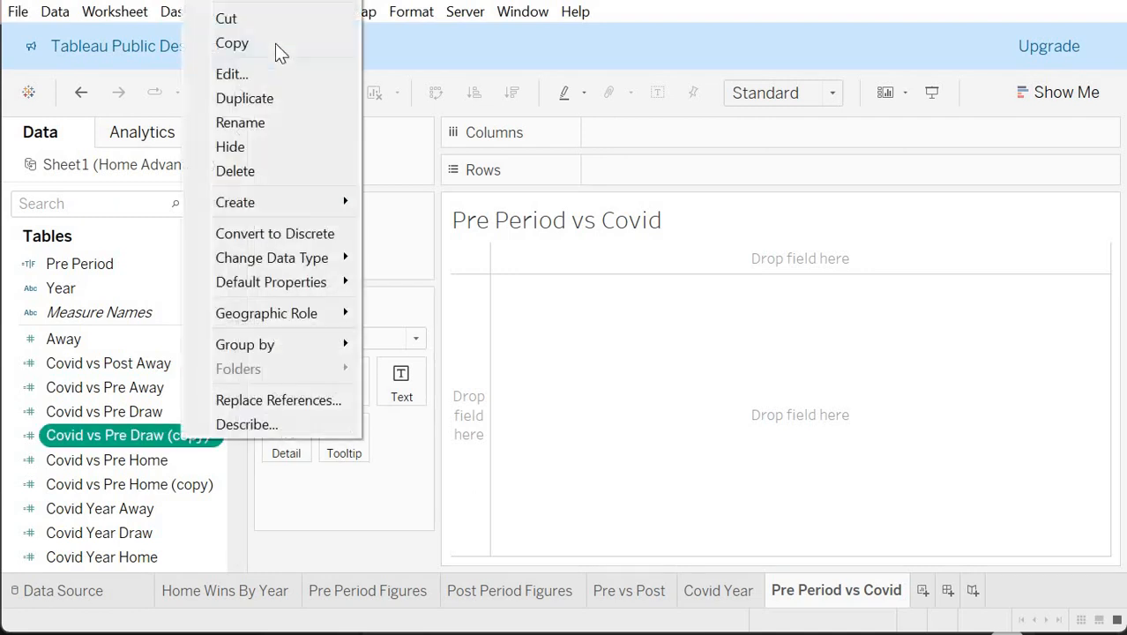
click(267, 77)
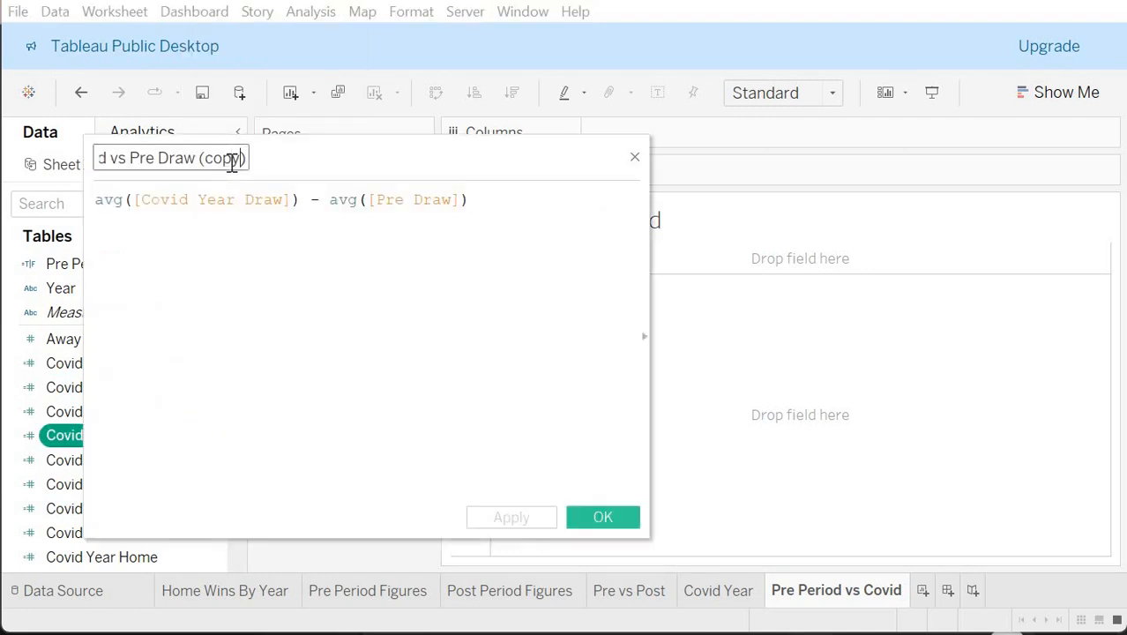
key(BackSpace)
key(BackSpace)
key(BackSpace)
key(BackSpace)
key(BackSpace)
key(BackSpace)
key(BackSpace)
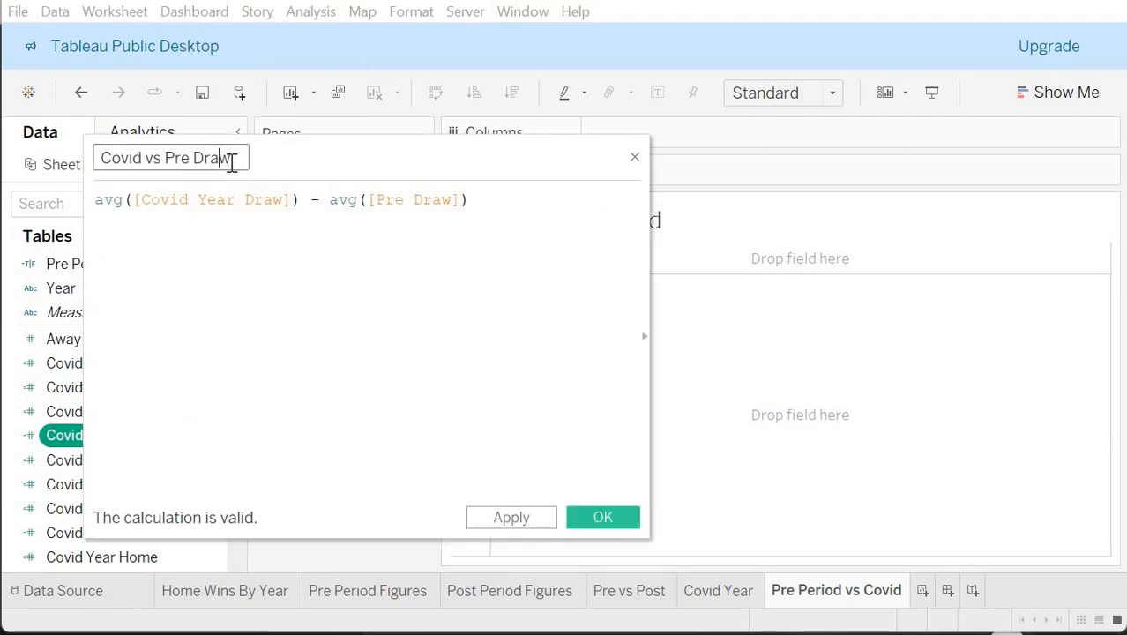
key(Left)
key(Left)
key(Left)
key(Left)
key(Left)
key(BackSpace)
key(BackSpace)
text(ost)
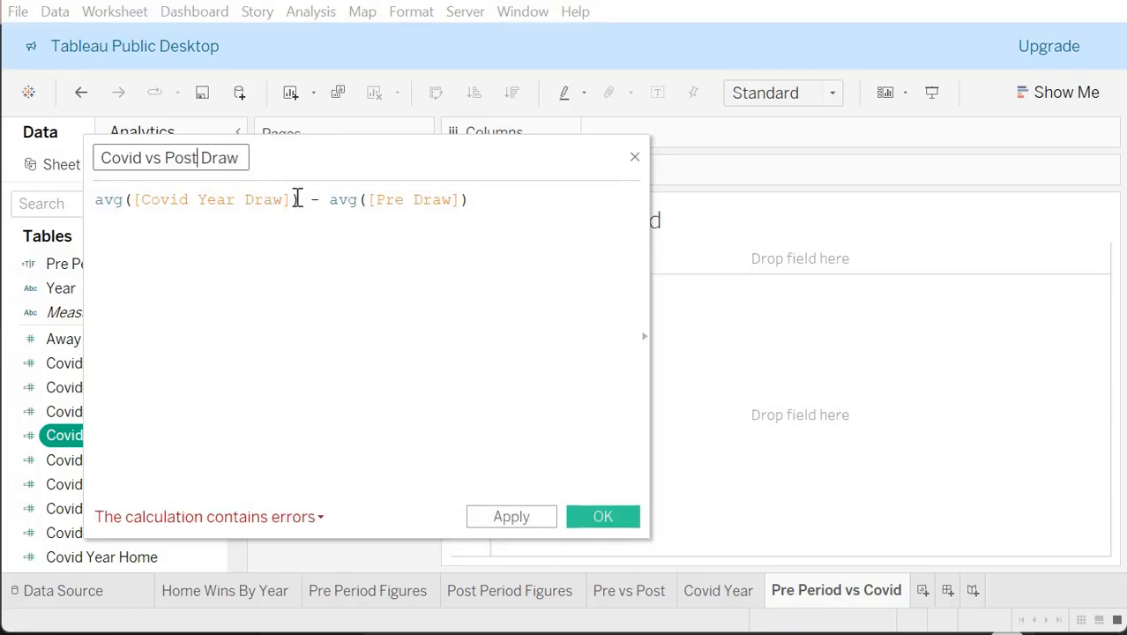
Step: Change the Covid vs Post Draw formula to avg([Covid Year Draw]) - avg([Post Draw]) and save it
click(402, 199)
key(BackSpace)
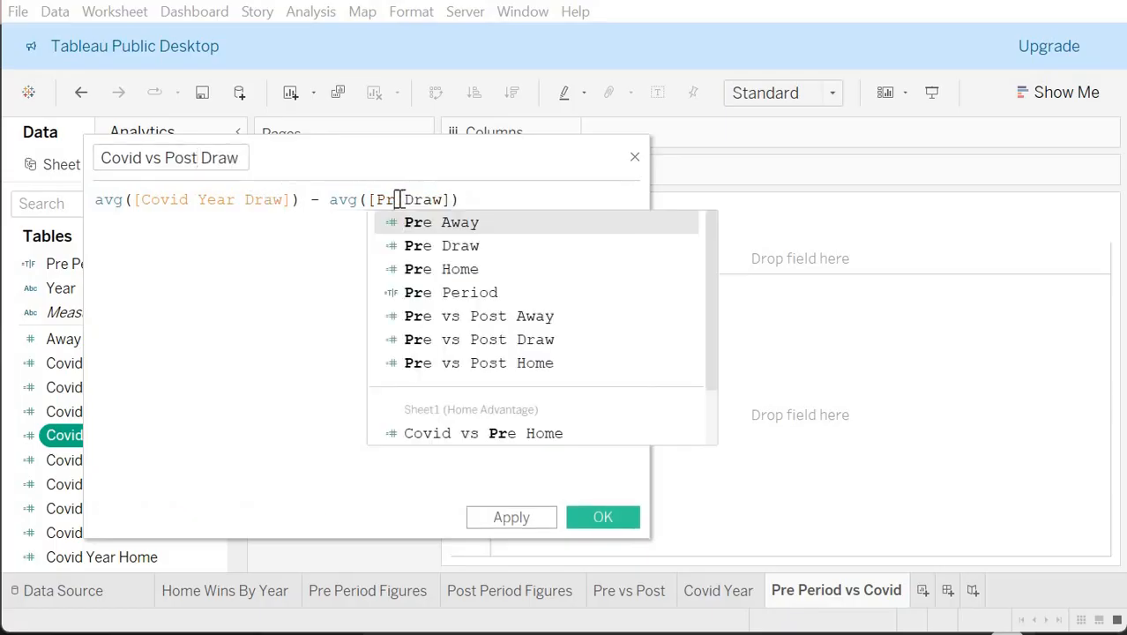
key(BackSpace)
text(ost)
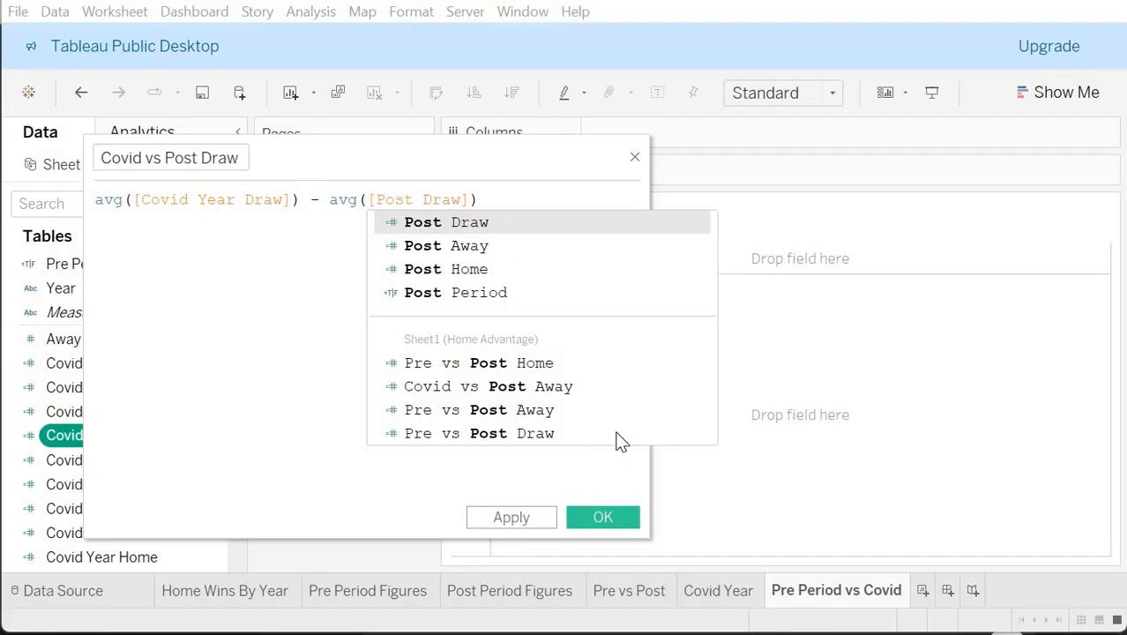
click(608, 529)
Step: Open the copy of Covid vs Pre Home for editing and rename it to Covid vs Post Home
right_click(174, 493)
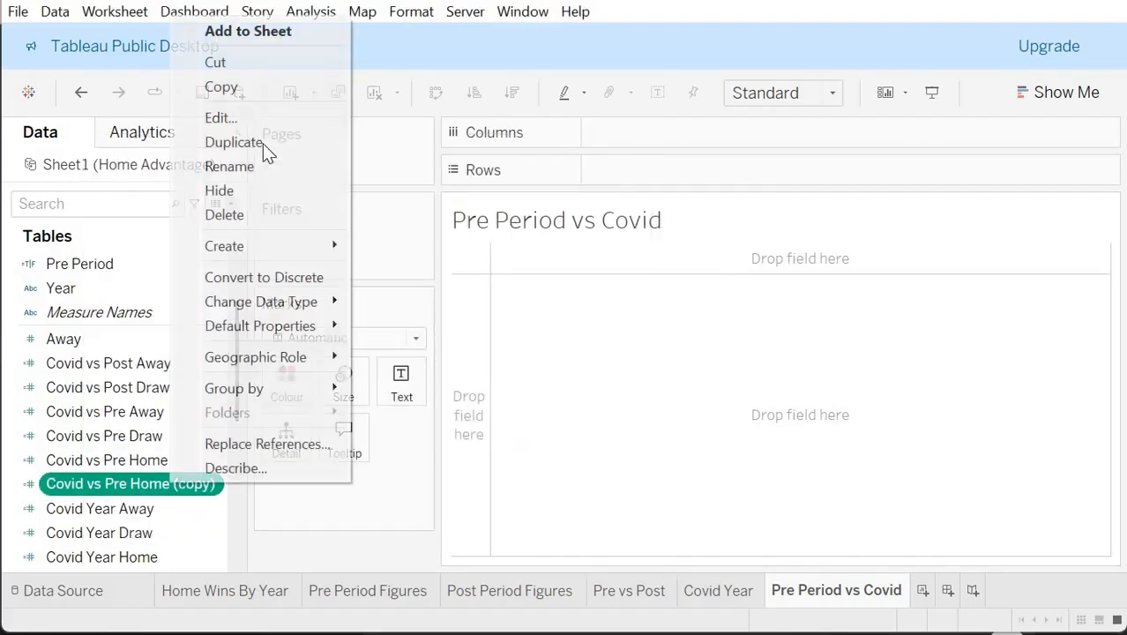
click(257, 141)
click(240, 157)
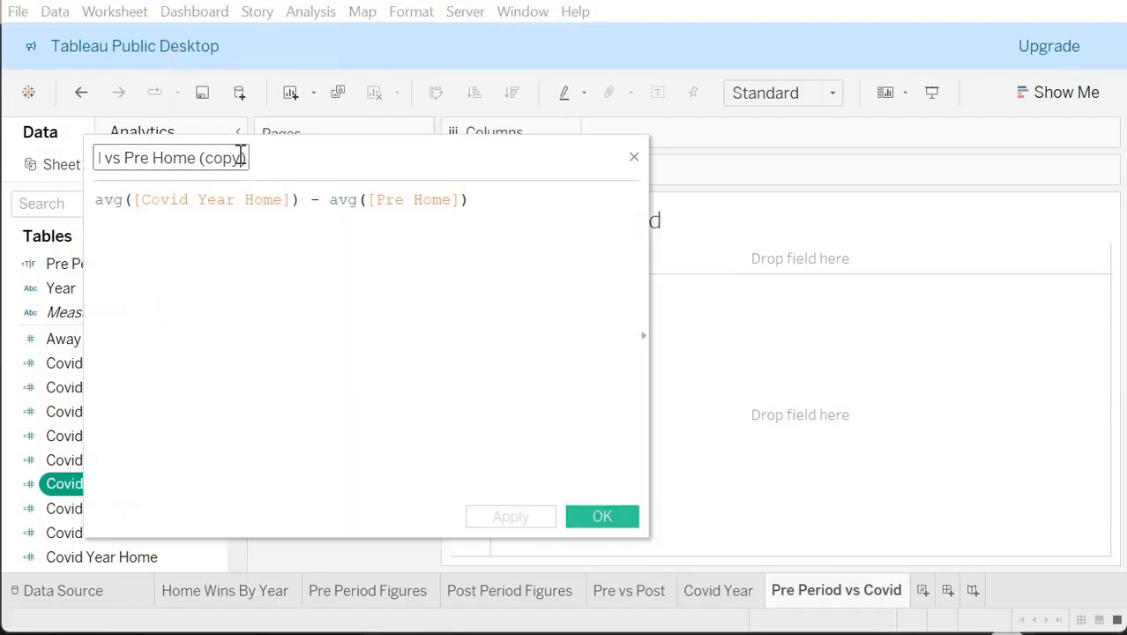
key(BackSpace)
key(BackSpace)
key(BackSpace)
key(BackSpace)
key(BackSpace)
key(BackSpace)
key(BackSpace)
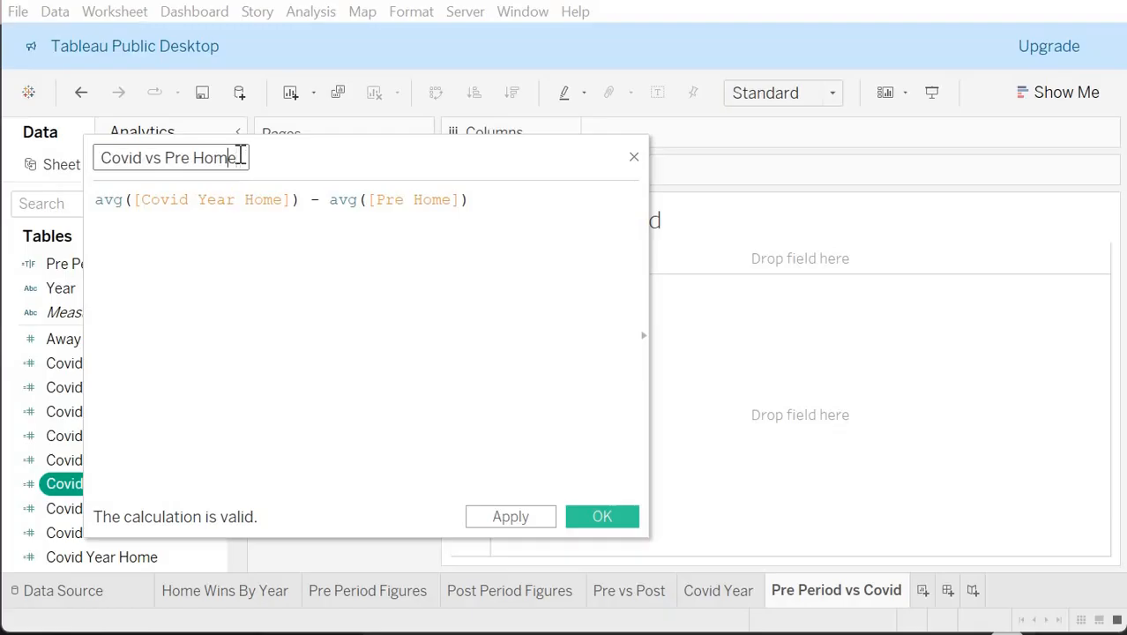
key(Left)
key(Left)
key(Left)
key(Left)
key(Left)
key(BackSpace)
key(BackSpace)
text(ost)
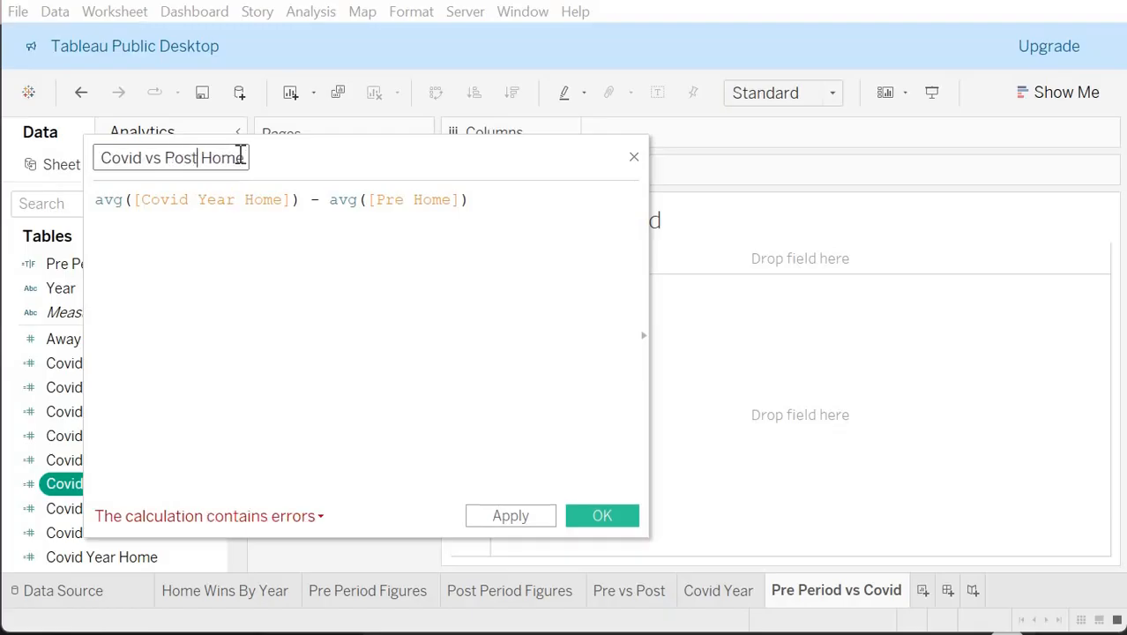
Step: Change the Covid vs Post Home formula to avg([Covid Year Home]) - avg([Post Home]) and save it
click(402, 199)
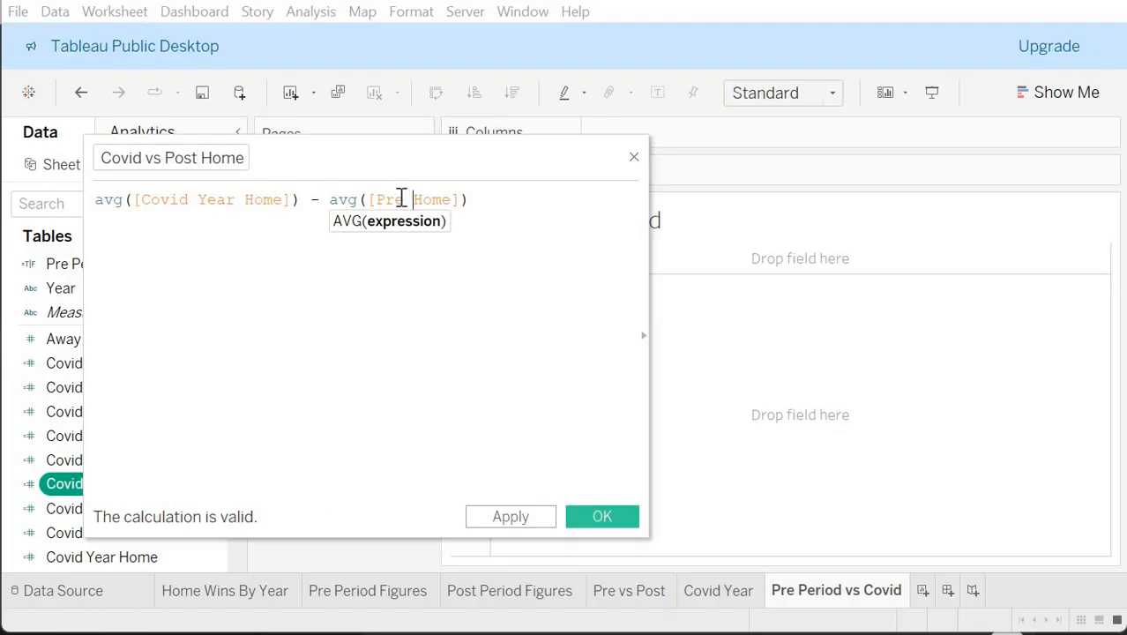
key(BackSpace)
key(BackSpace)
text(ost)
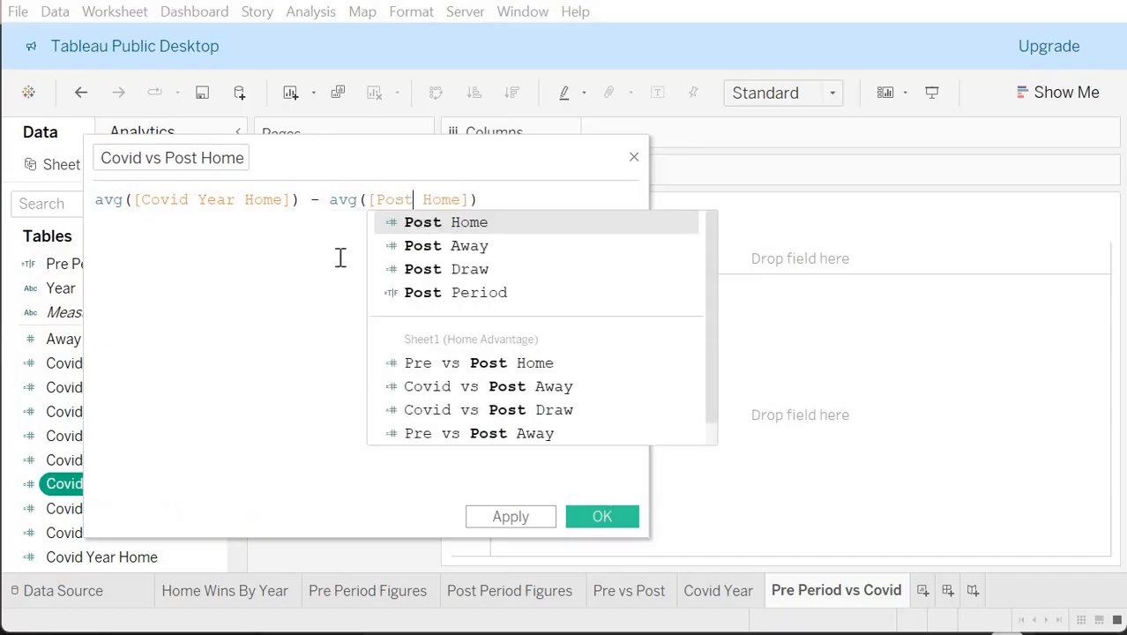
click(597, 485)
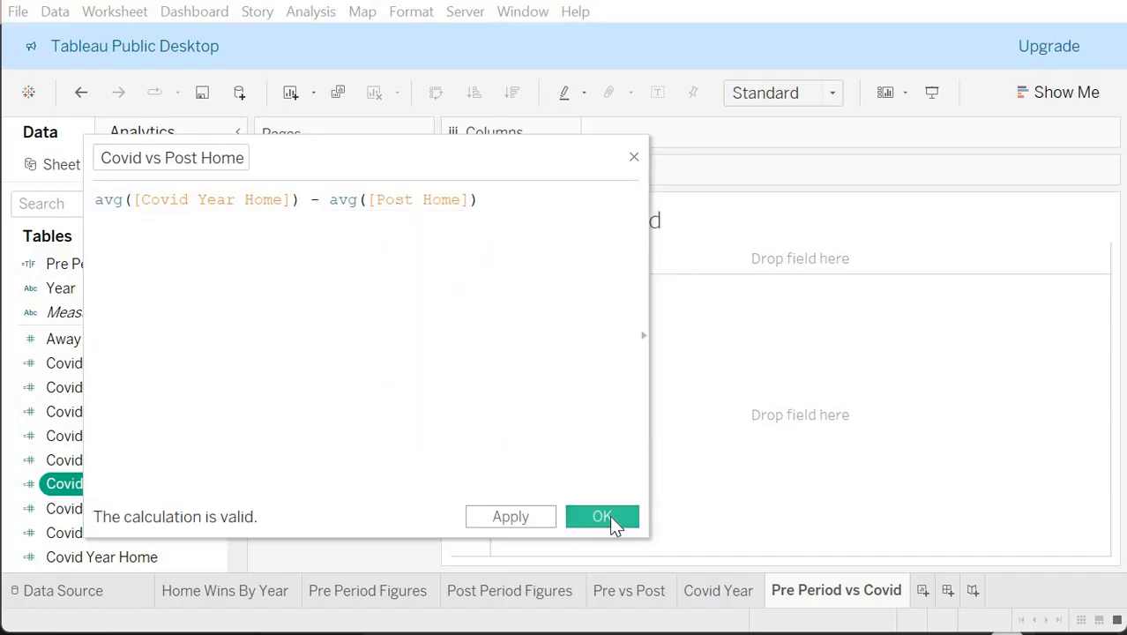
click(609, 517)
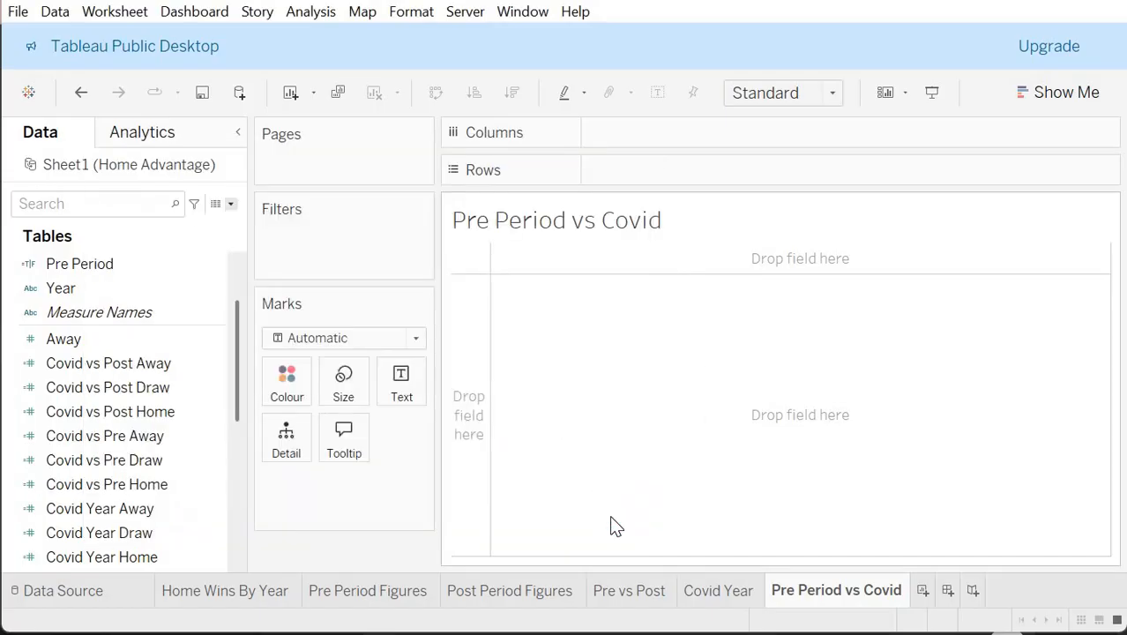
Step: Add Covid vs Pre Away, Covid vs Pre Draw and Covid vs Pre Home to the Marks card and show all three as text
click(167, 430)
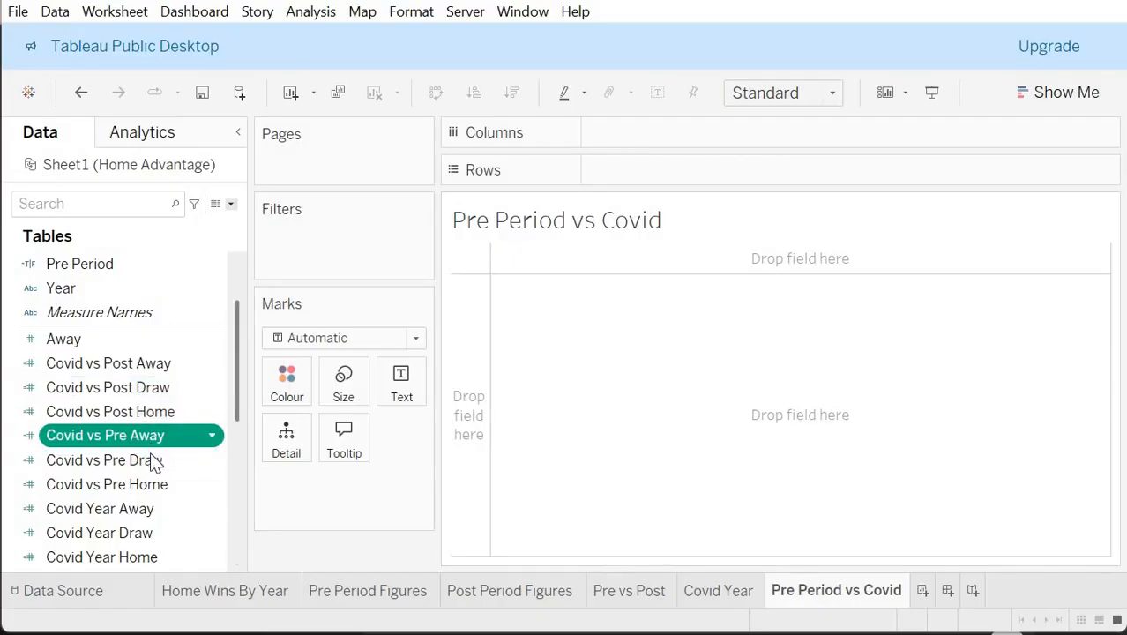
ctrl+click(151, 457)
ctrl+click(159, 494)
drag(159, 494, 304, 490)
click(285, 488)
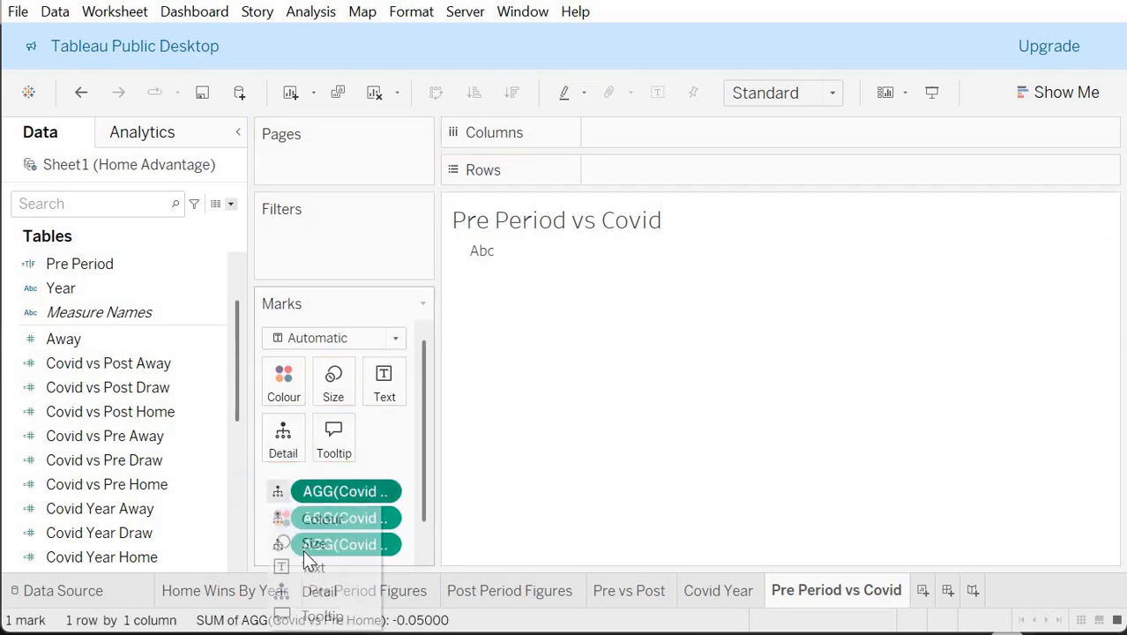
click(314, 567)
click(278, 518)
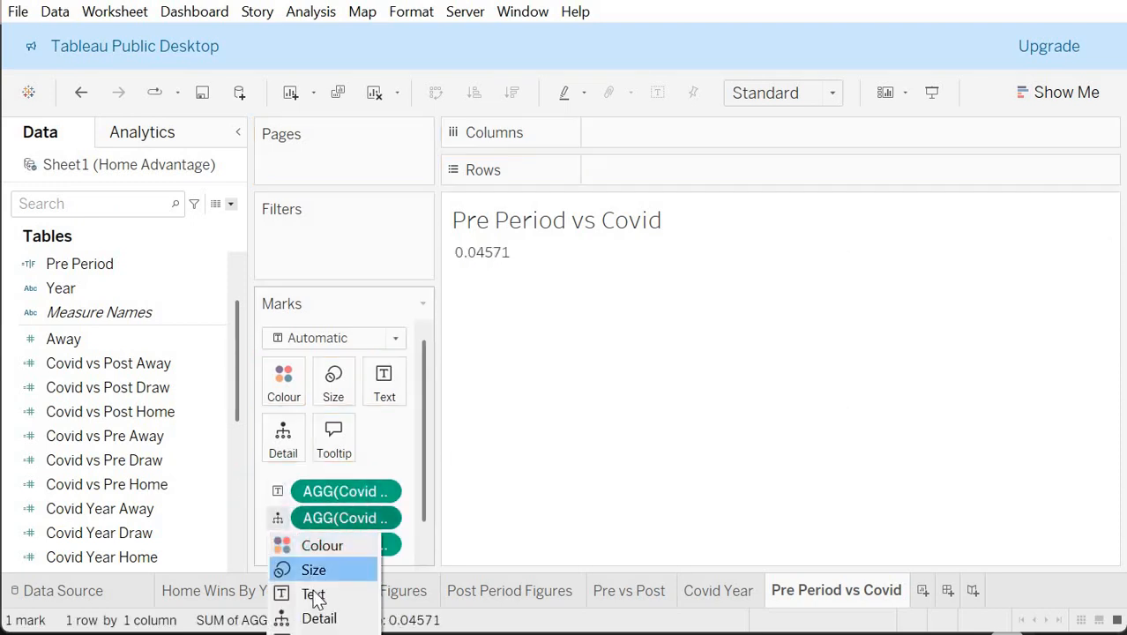
click(313, 593)
click(278, 544)
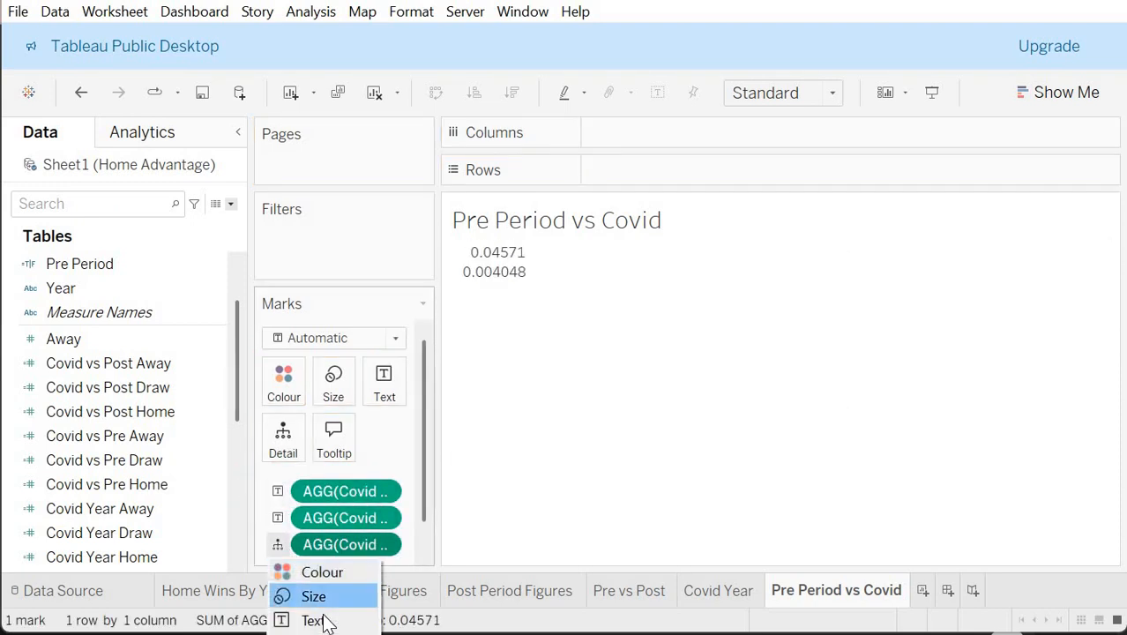
click(313, 619)
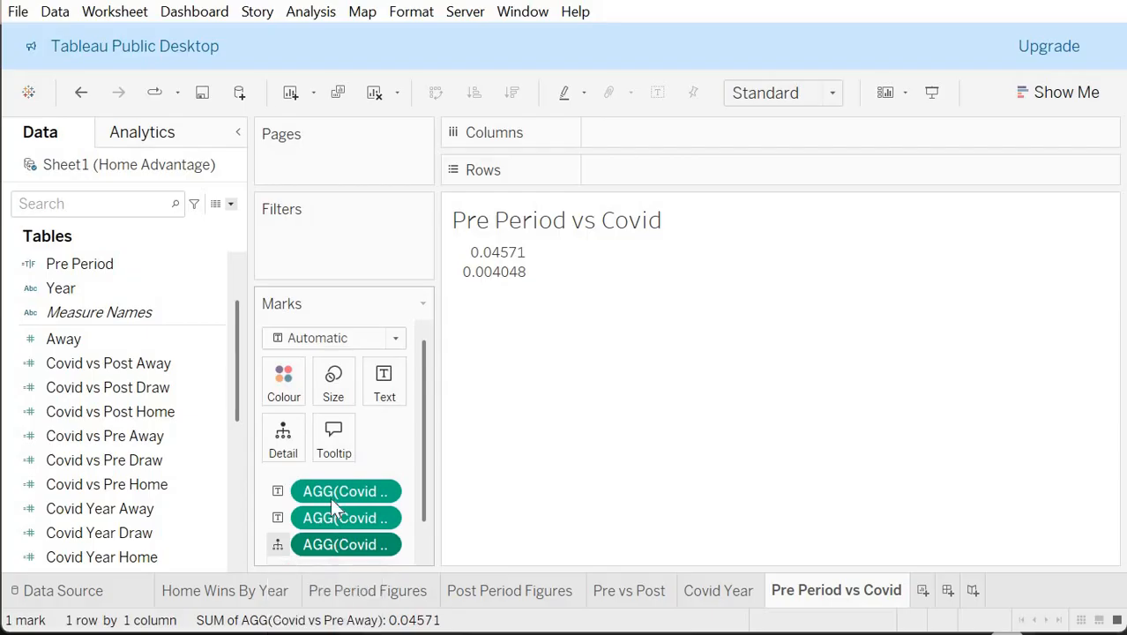
Step: Set the default number format of all six Covid vs Post and Covid vs Pre fields to Percentage with 0 decimal places
click(144, 389)
click(144, 367)
ctrl+click(148, 388)
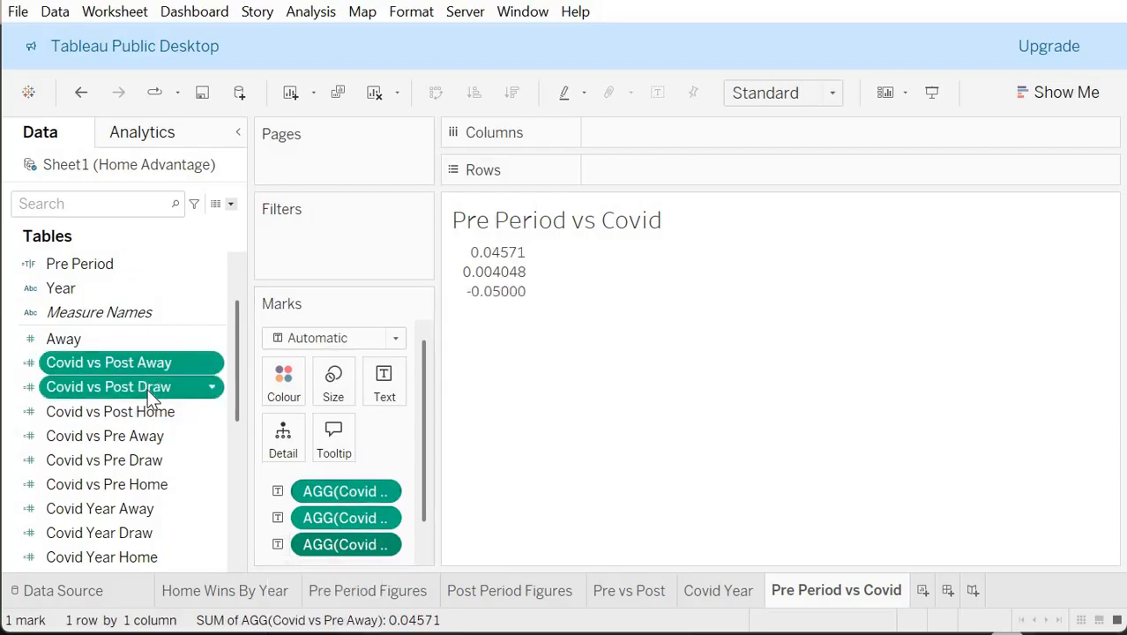
ctrl+click(151, 411)
ctrl+click(152, 435)
ctrl+click(154, 460)
ctrl+click(155, 484)
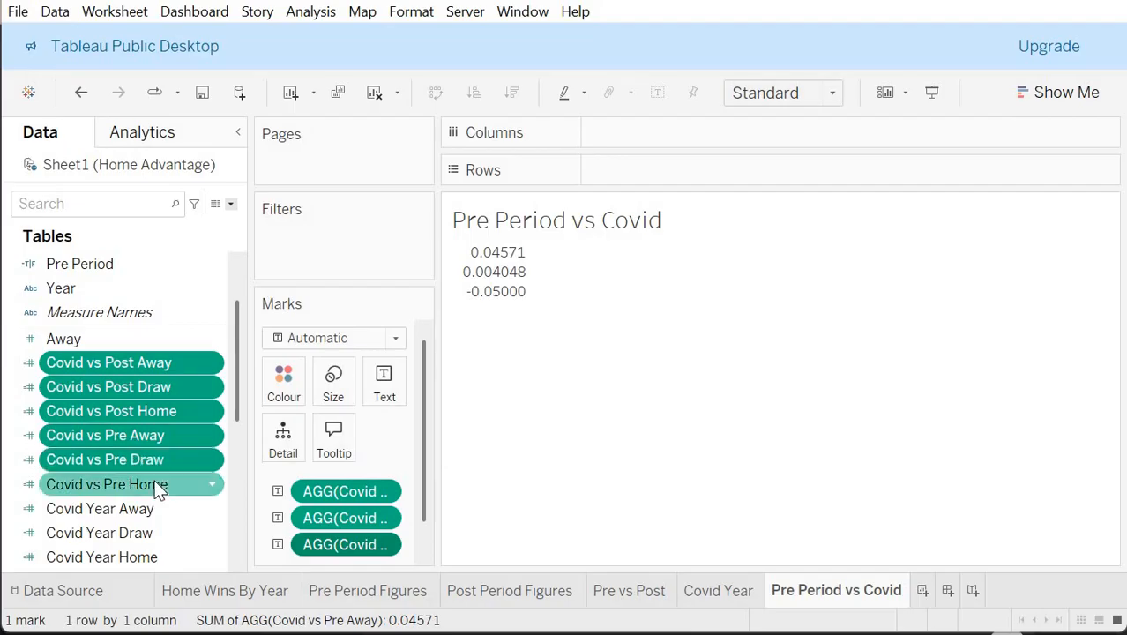
right_click(156, 485)
mouse_move(226, 385)
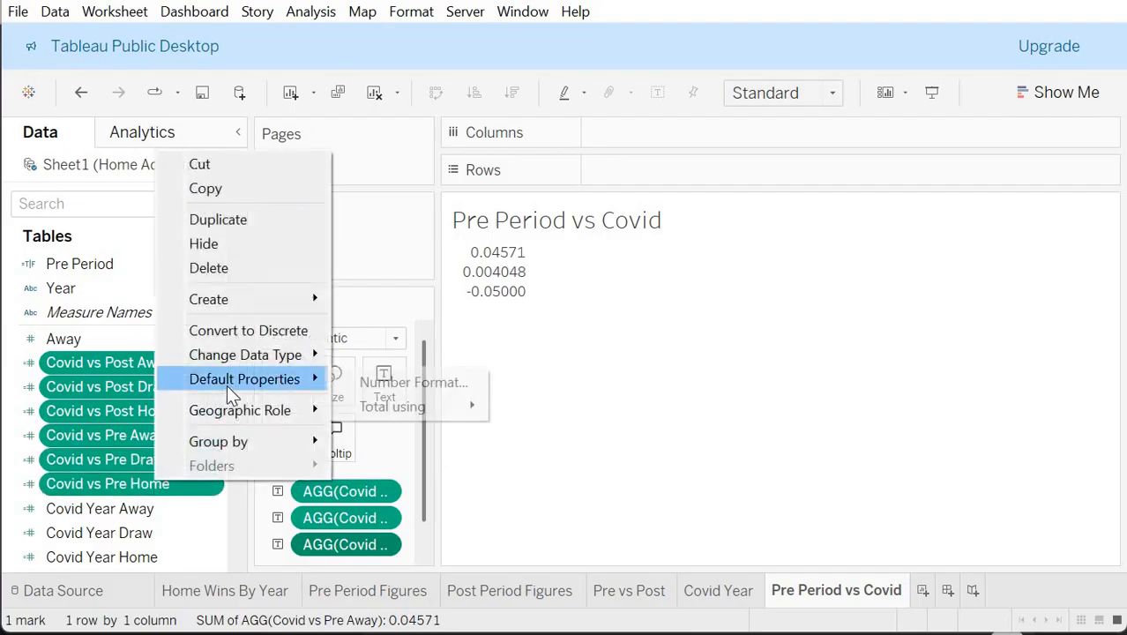
click(397, 382)
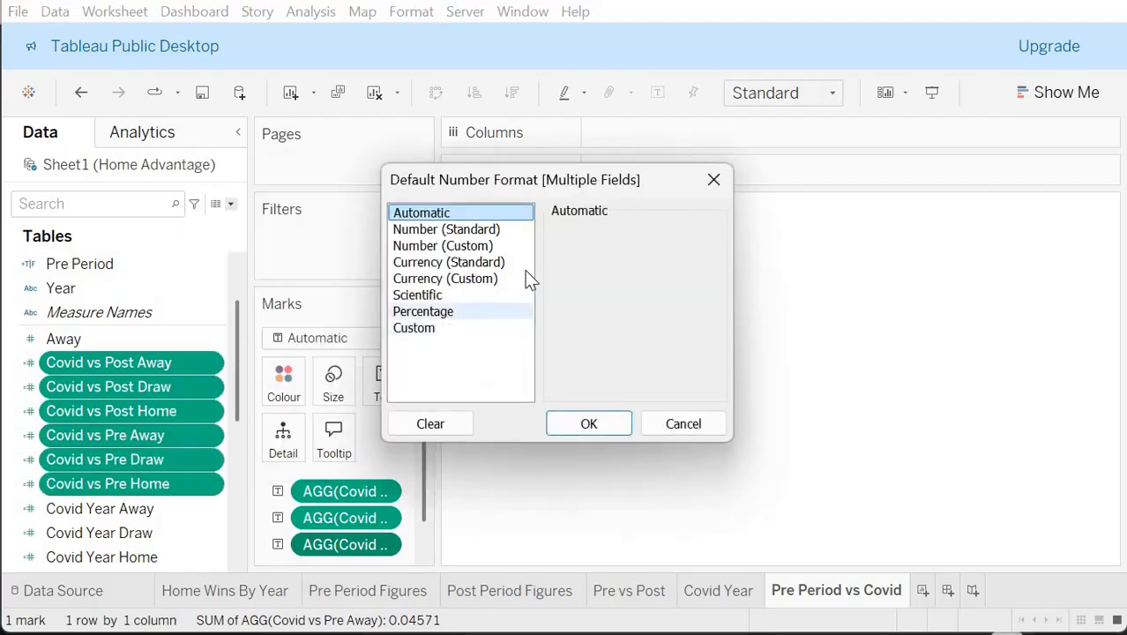
click(423, 311)
click(593, 257)
click(593, 257)
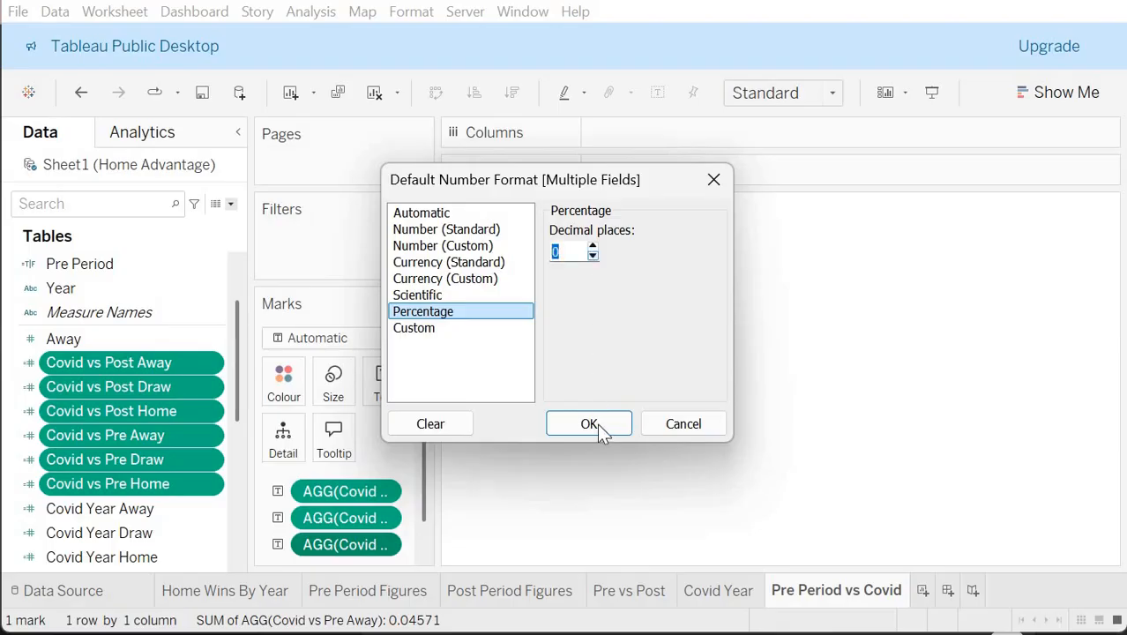
click(589, 424)
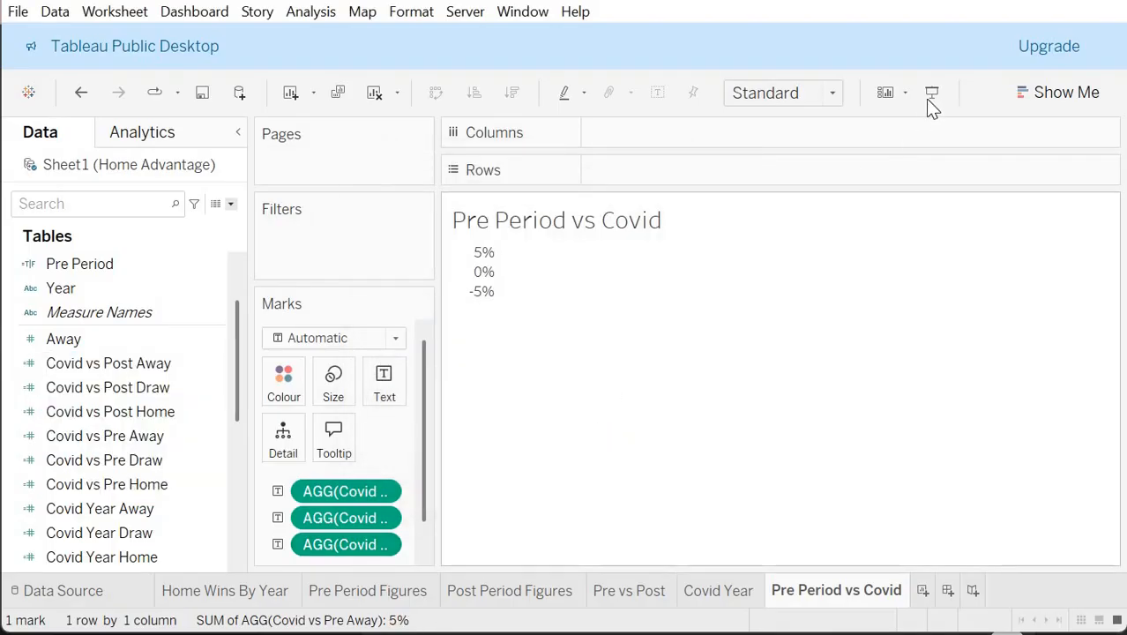
Step: Convert the Pre Period vs Covid view to a text table and move Measure Names from rows to columns
click(1019, 107)
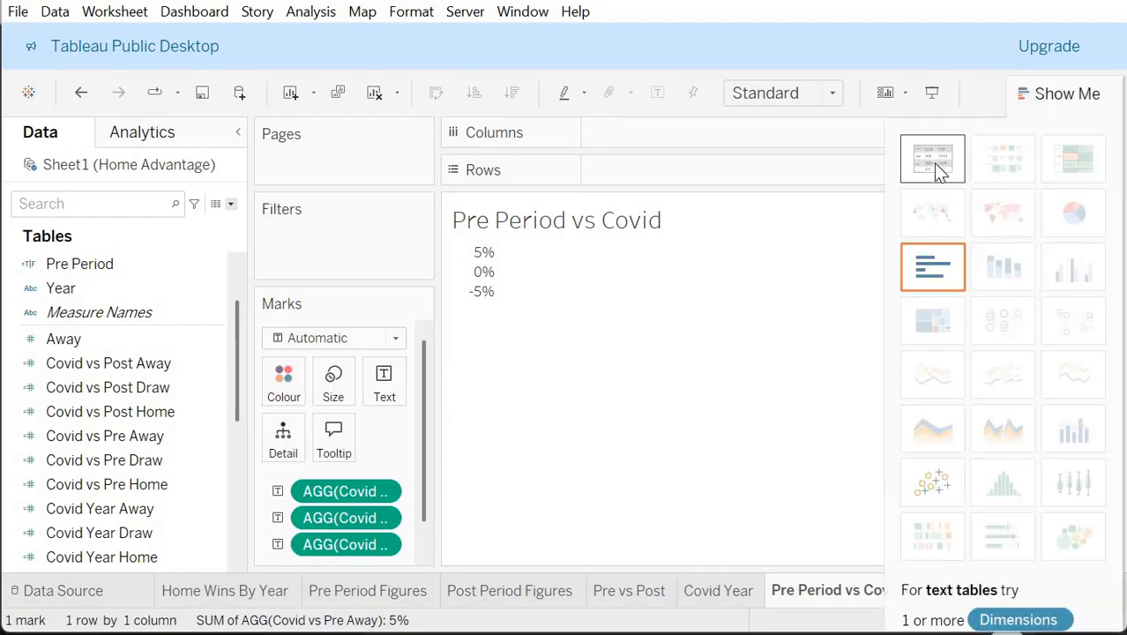
click(933, 161)
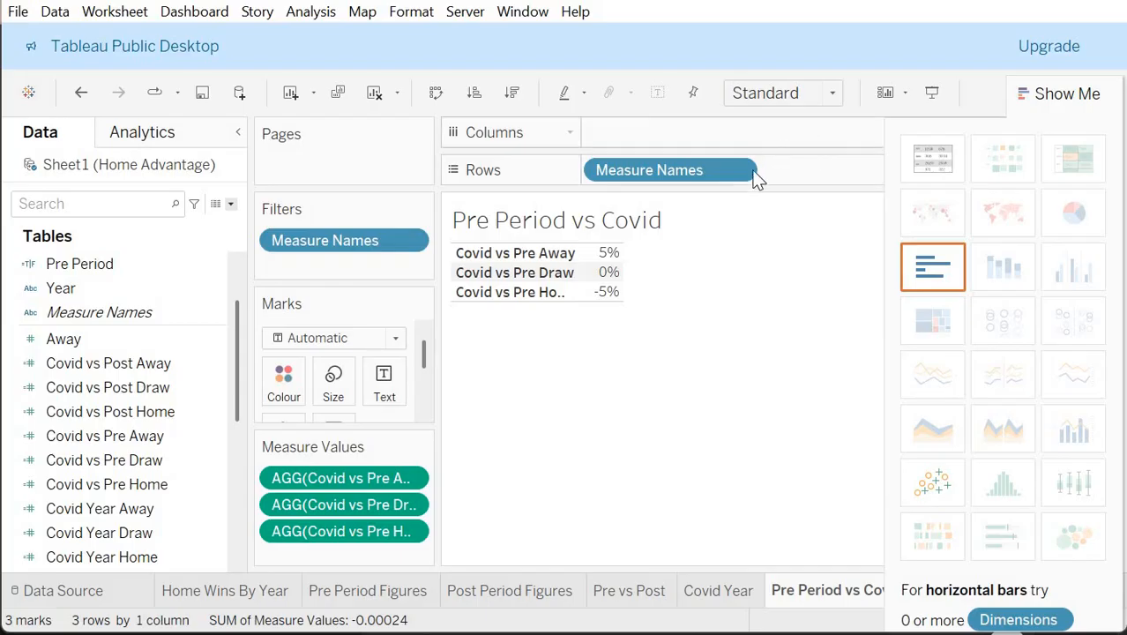
drag(732, 181, 737, 132)
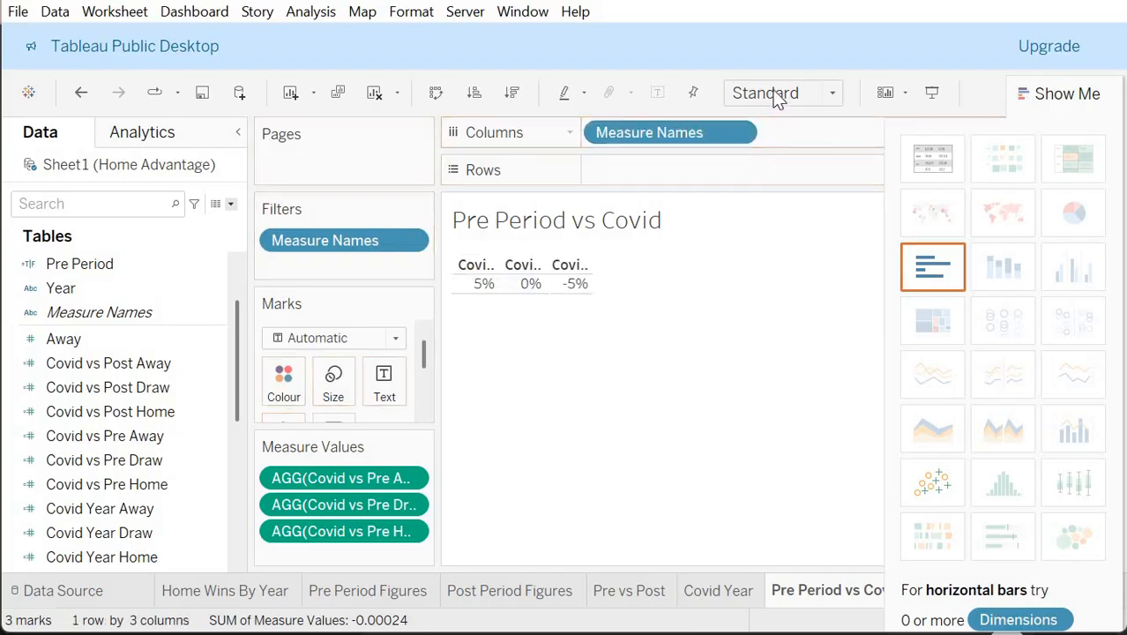
Step: Set the table's fit to Fit Width and close the chart type chooser
click(780, 92)
click(755, 136)
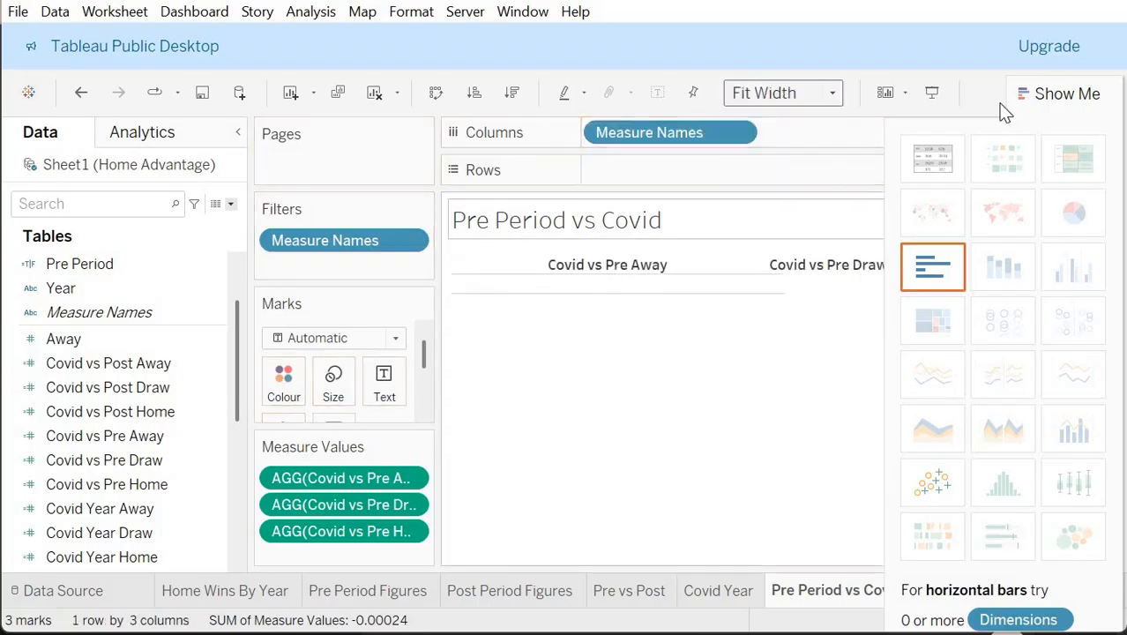
click(1032, 93)
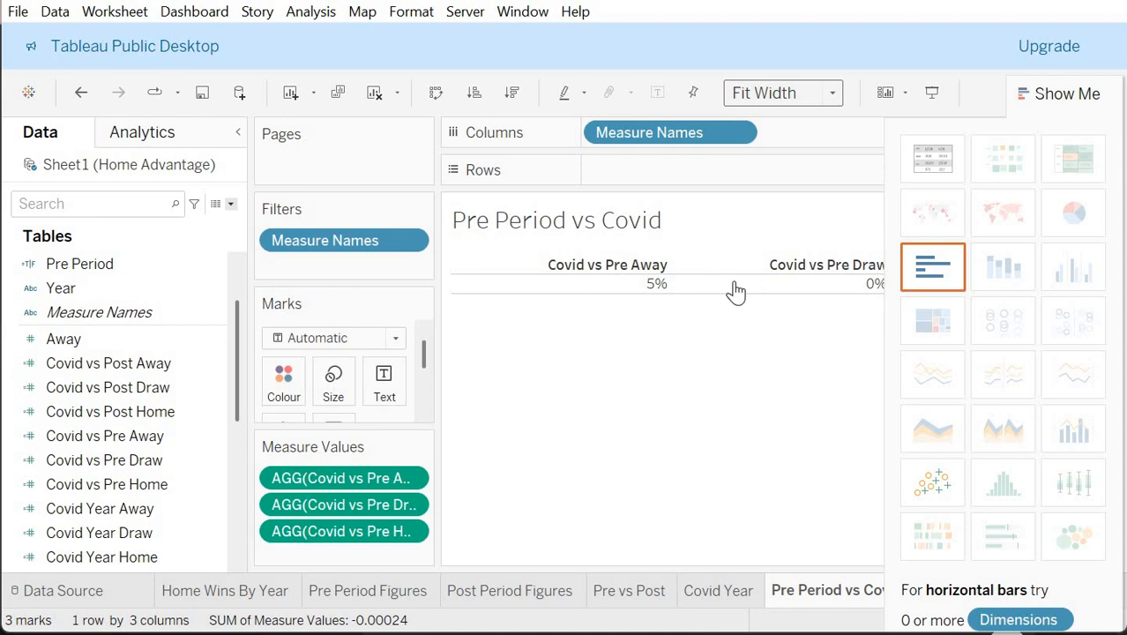
Step: Open the formatting options for the table and set the default pane alignment to Centre
click(629, 292)
right_click(629, 292)
click(688, 352)
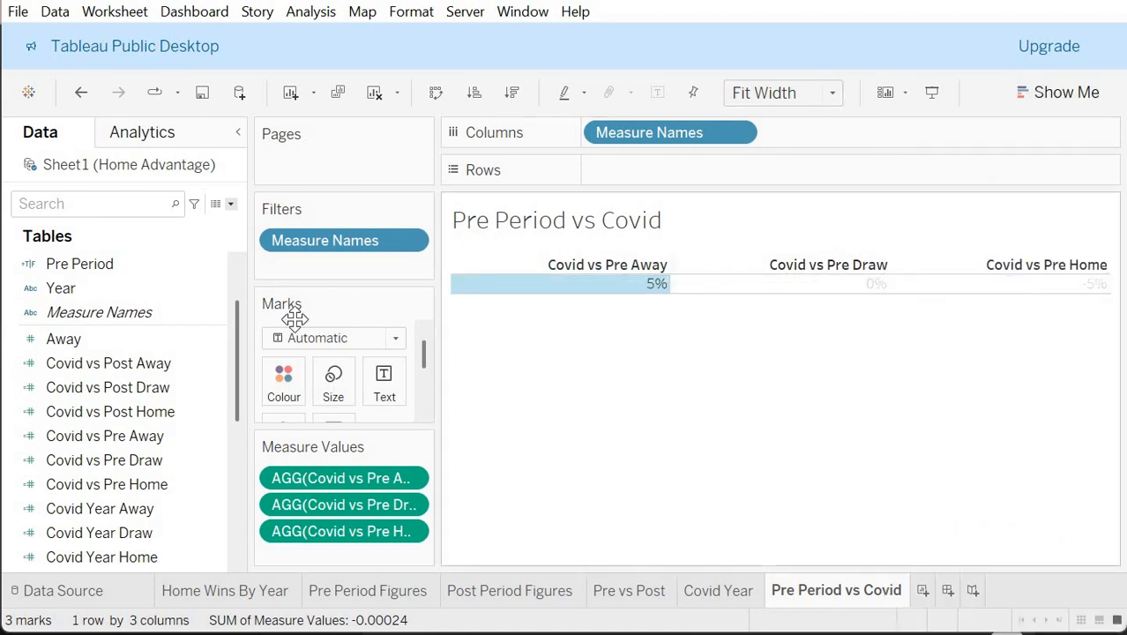
click(66, 176)
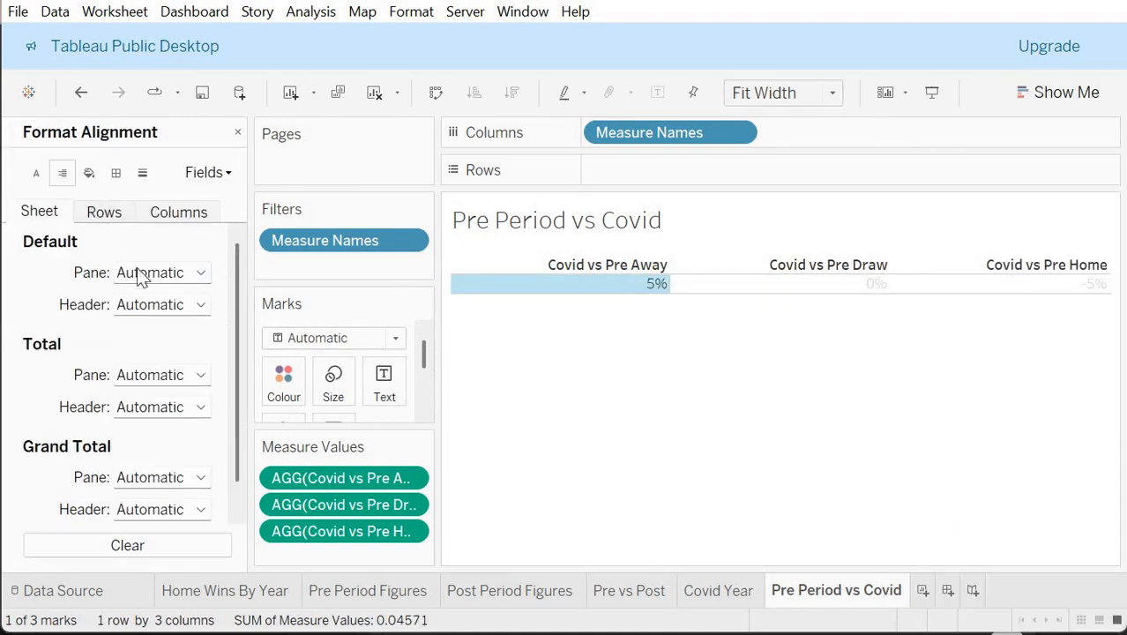
click(160, 272)
click(168, 352)
click(573, 312)
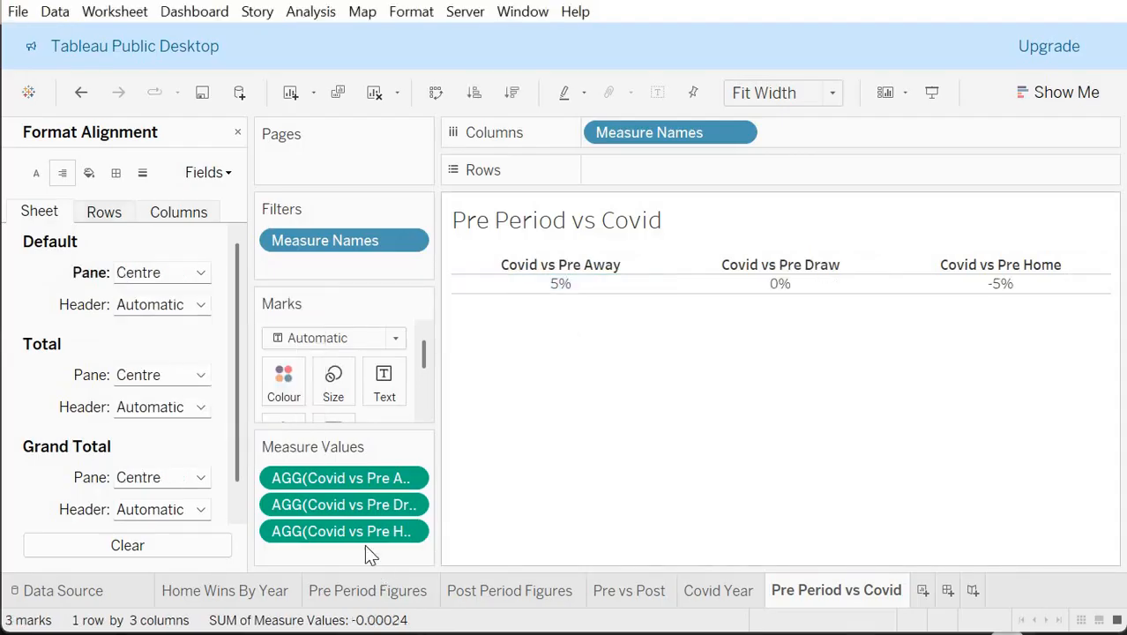
Step: Reorder the measure values to Covid vs Pre Home, Covid vs Pre Draw, then Covid vs Pre Away
mouse_move(375, 531)
mouse_down()
mouse_move(375, 463)
mouse_move(359, 492)
mouse_move(363, 553)
mouse_up()
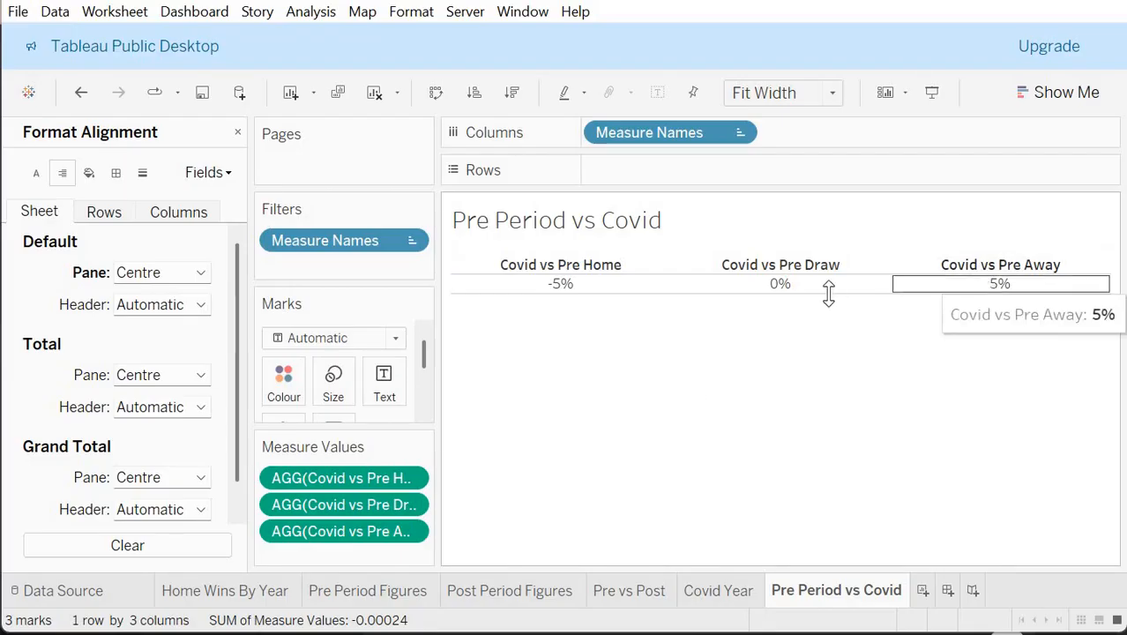
mouse_move(796, 298)
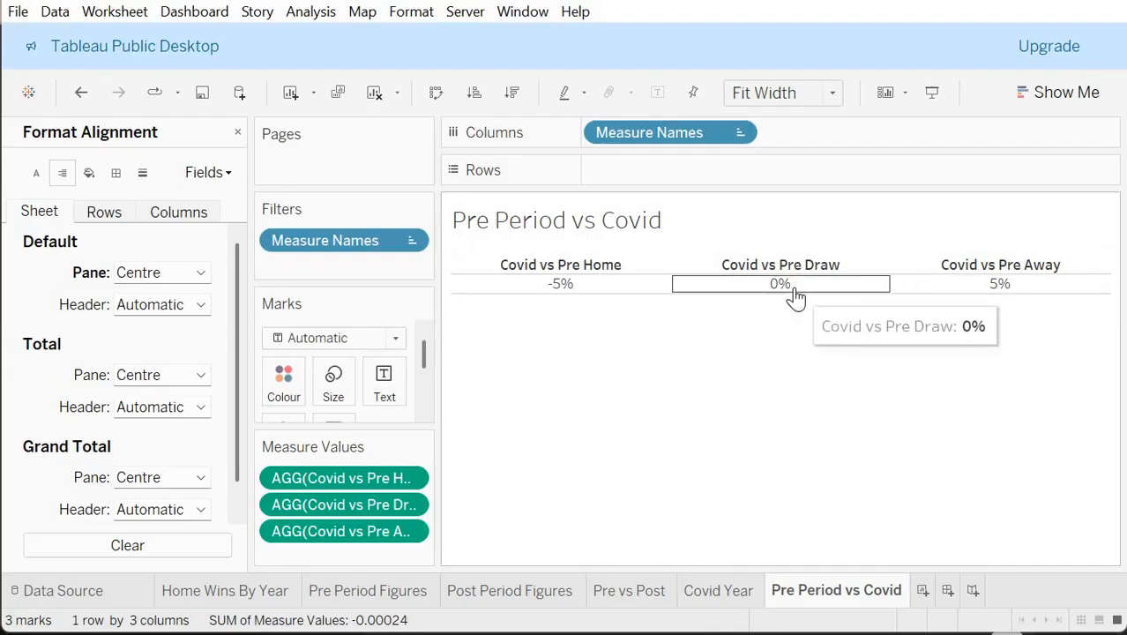
Step: Duplicate the Pre Period vs Covid sheet and rename the copy Post Period vs Covid
right_click(830, 600)
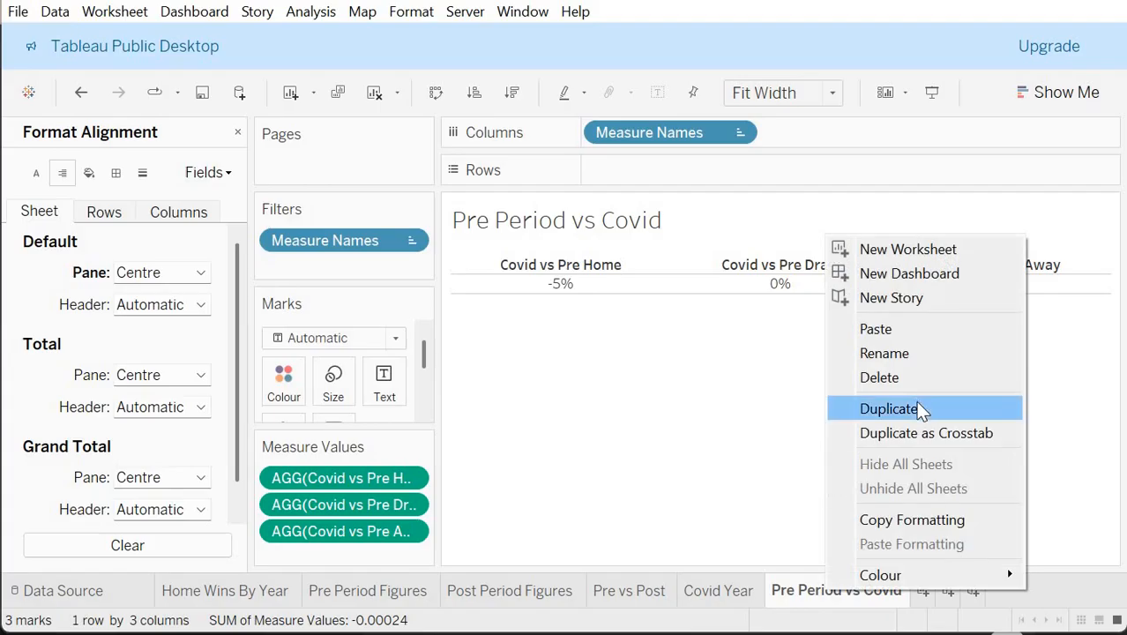
click(919, 404)
double_click(932, 598)
key(End)
key(BackSpace)
key(BackSpace)
key(BackSpace)
key(BackSpace)
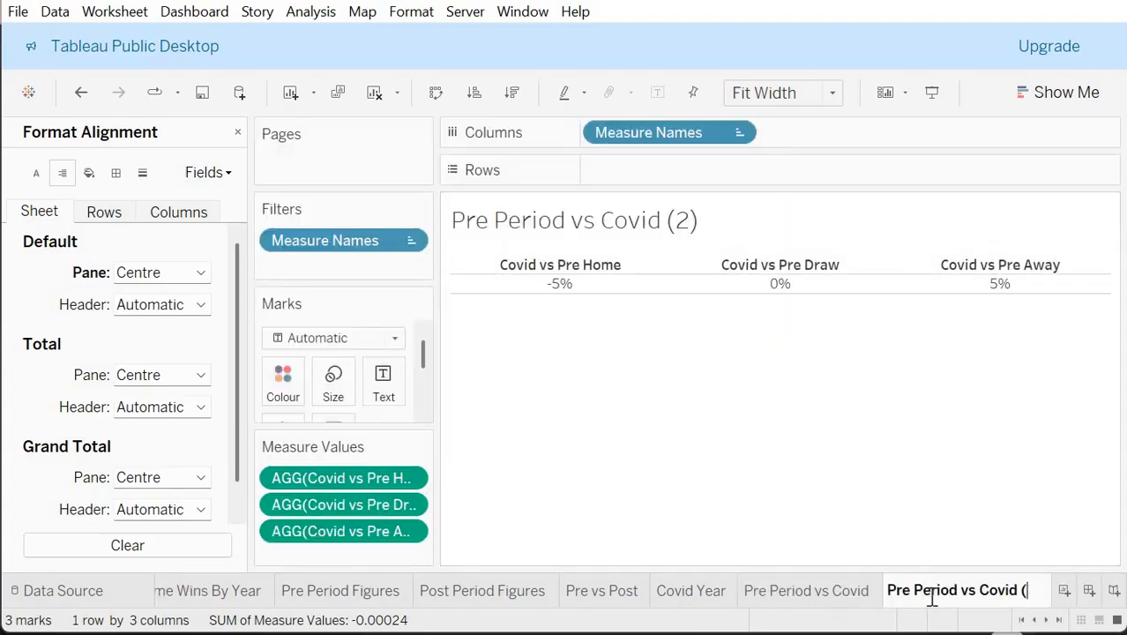
key(Left)
key(Left)
key(Left)
key(Left)
key(Left)
key(Left)
key(Left)
key(Left)
key(Left)
key(Left)
key(Left)
key(Left)
key(Left)
key(Left)
key(Left)
key(BackSpace)
key(BackSpace)
text(ost)
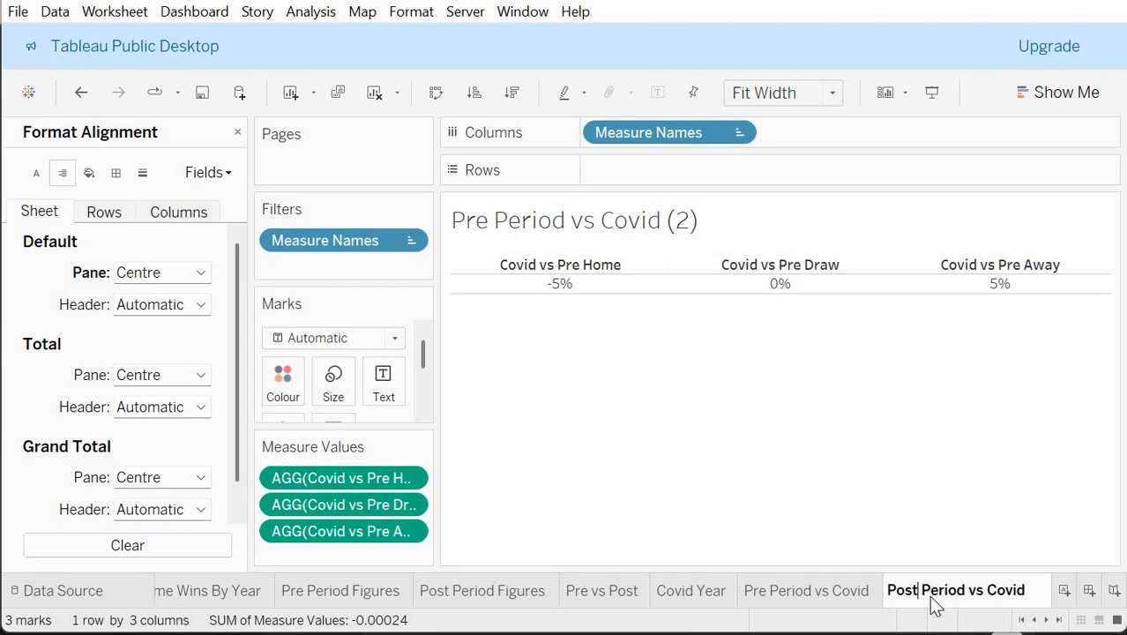
key(Return)
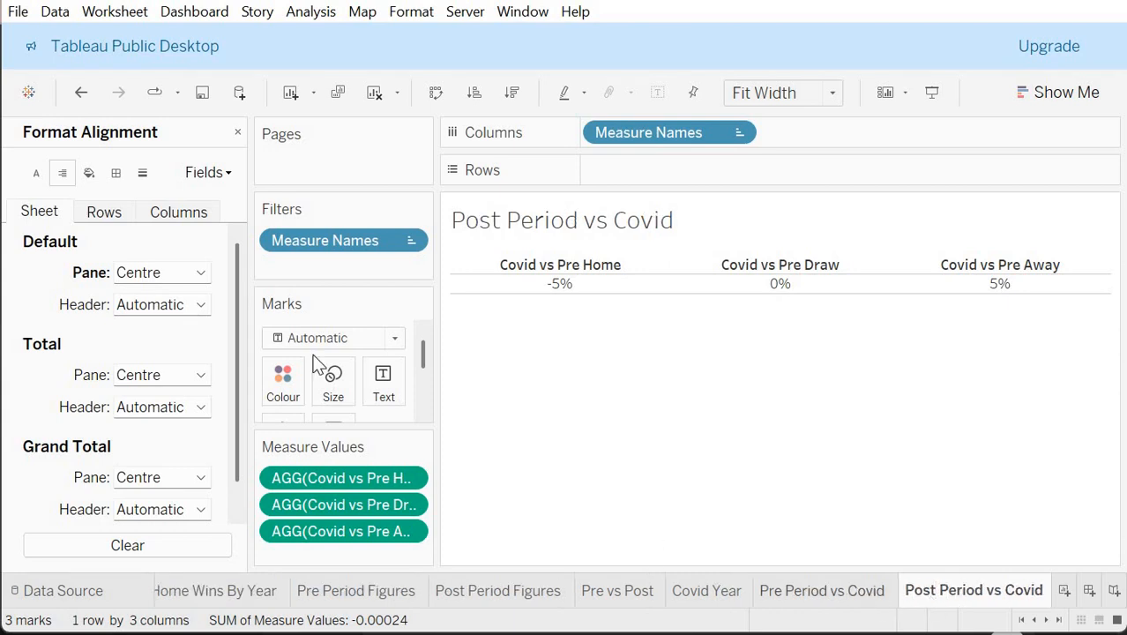
Step: Close the alignment formatting and replace the table's measure values with Covid vs Post Home, Covid vs Post Draw and Covid vs Post Away
click(237, 134)
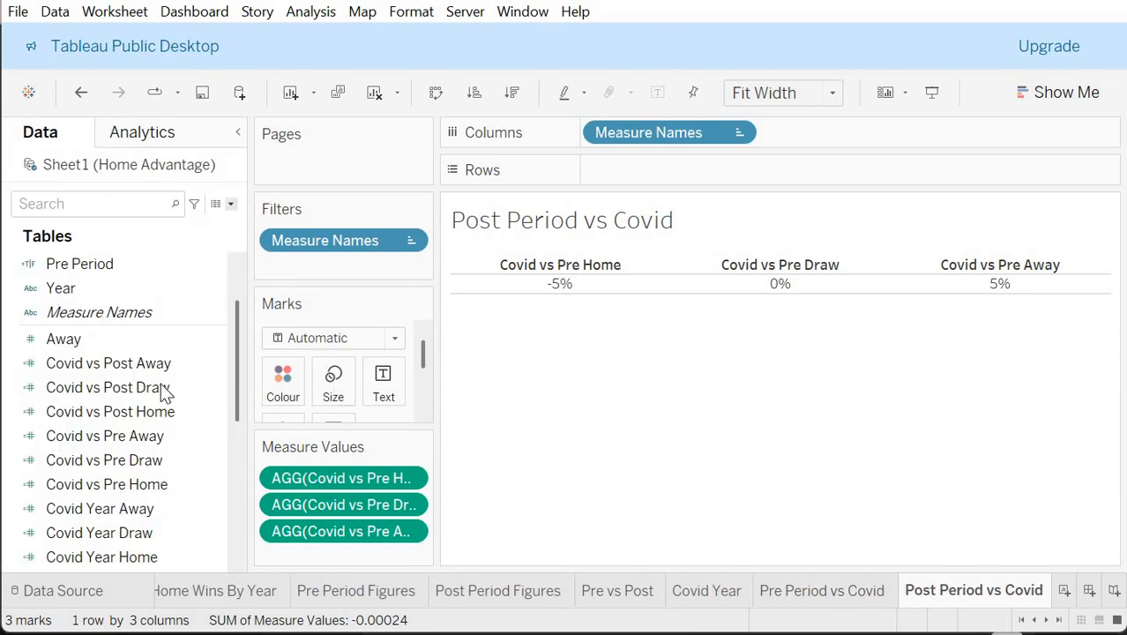
click(141, 389)
mouse_move(141, 412)
mouse_down()
mouse_move(268, 448)
mouse_move(296, 435)
mouse_move(360, 481)
mouse_move(338, 430)
mouse_move(364, 509)
mouse_up()
click(142, 389)
drag(150, 364, 394, 546)
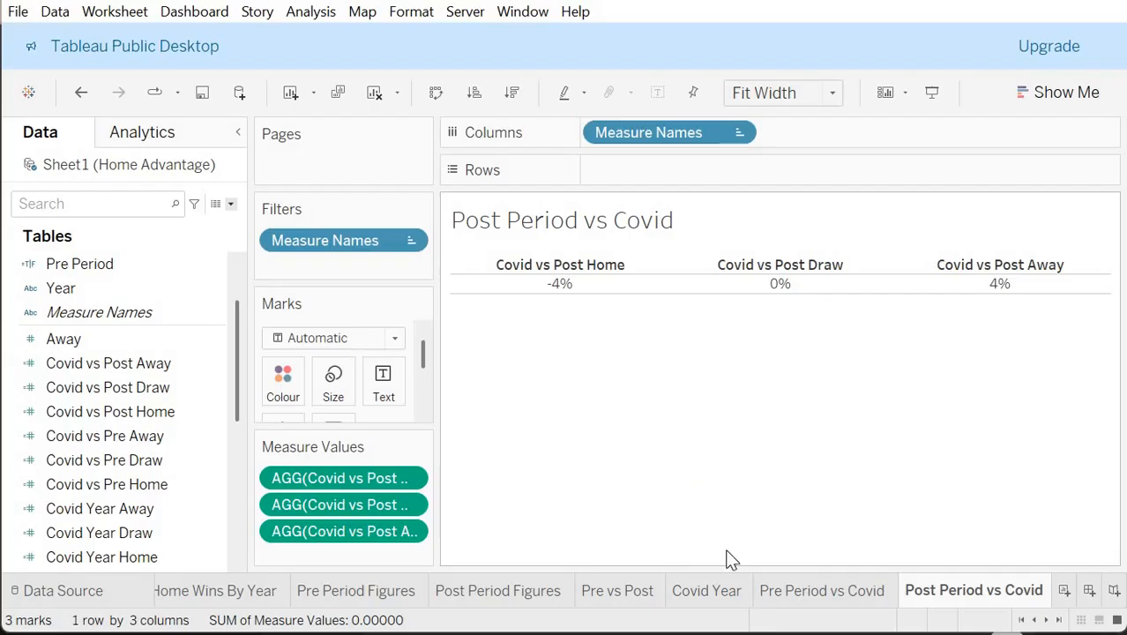
Step: Review the tables on the Covid Year, Pre vs Post, Pre and Post Period Figures and both Covid comparison sheets
click(794, 592)
click(720, 595)
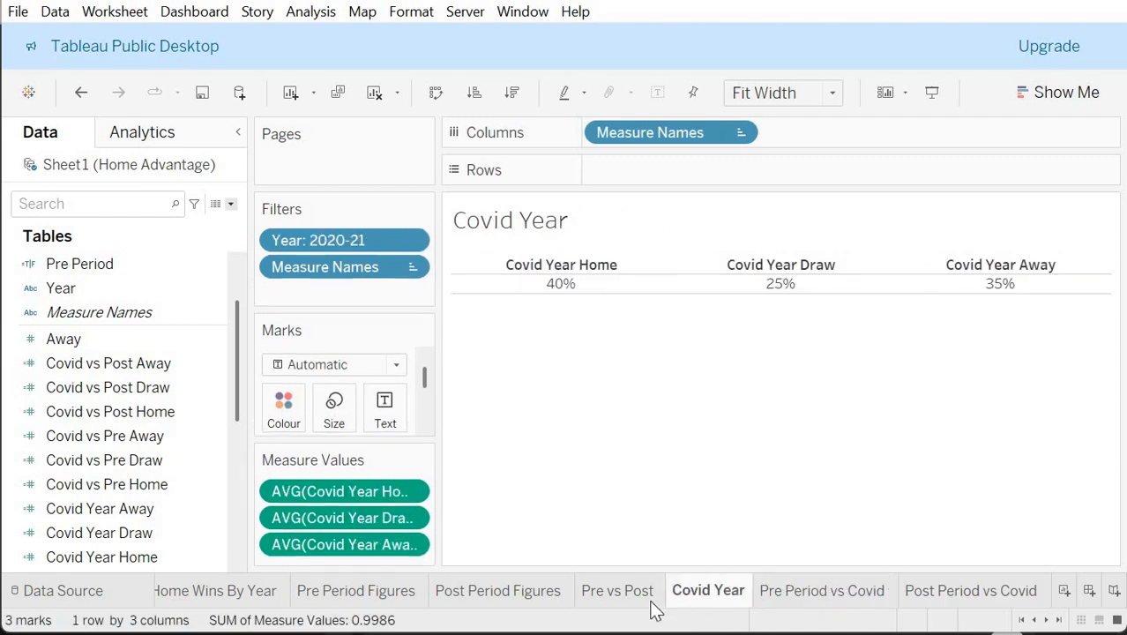
click(626, 598)
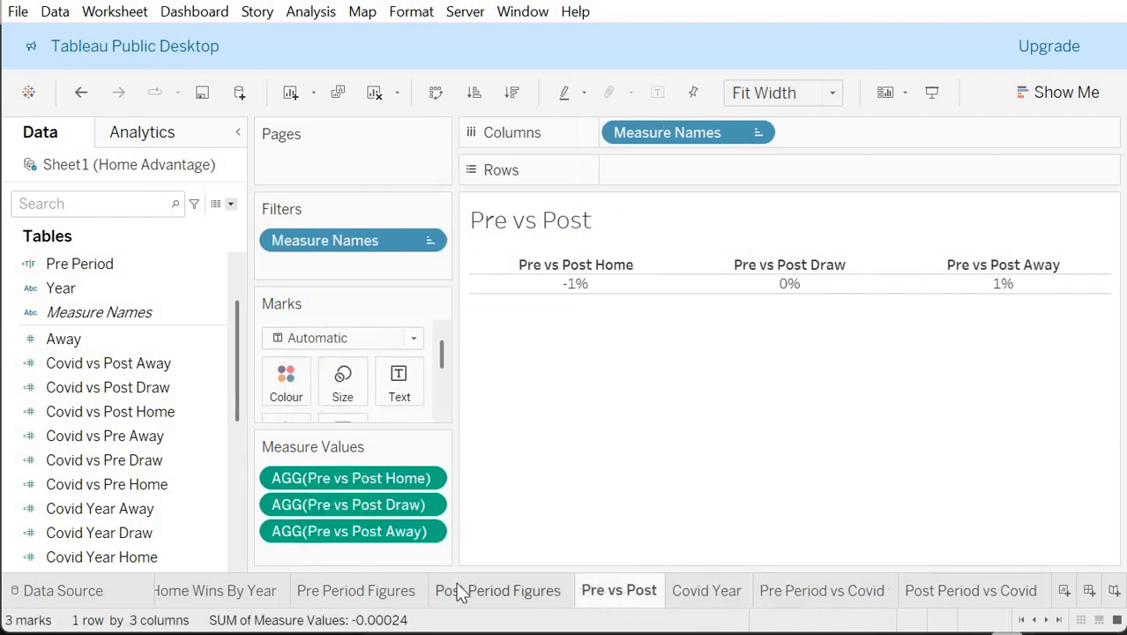
click(396, 592)
click(561, 603)
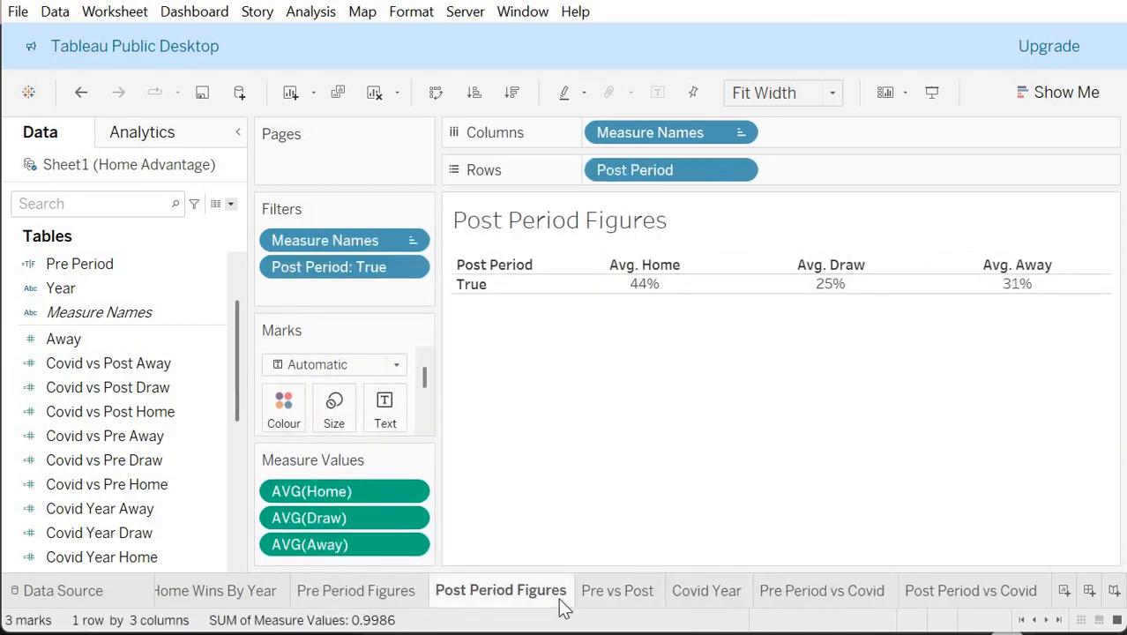
mouse_move(825, 582)
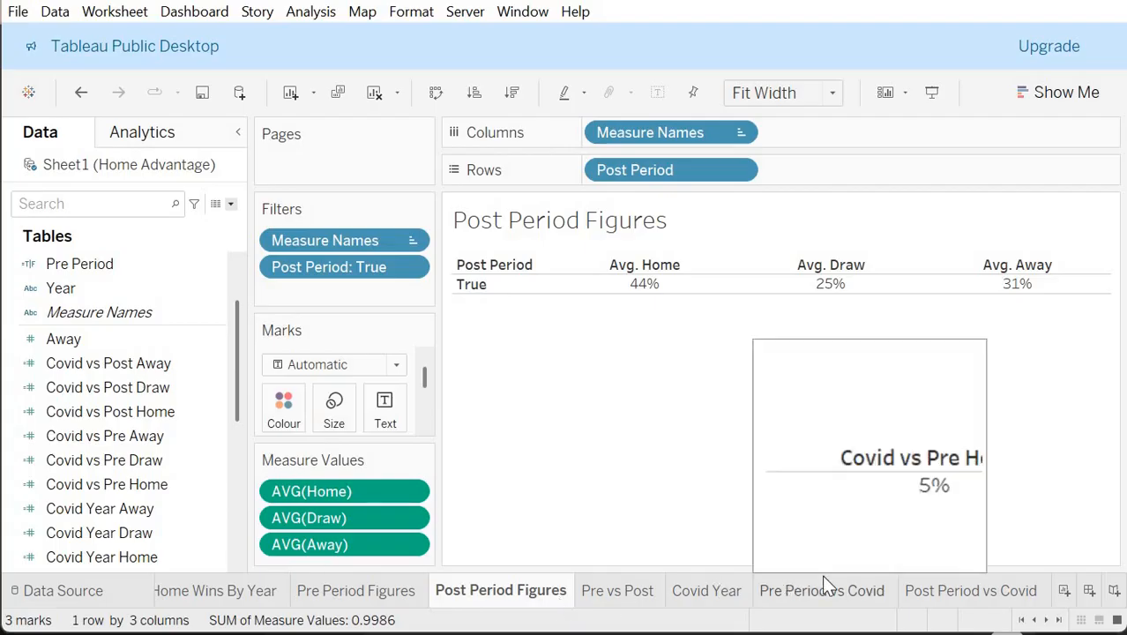
click(860, 589)
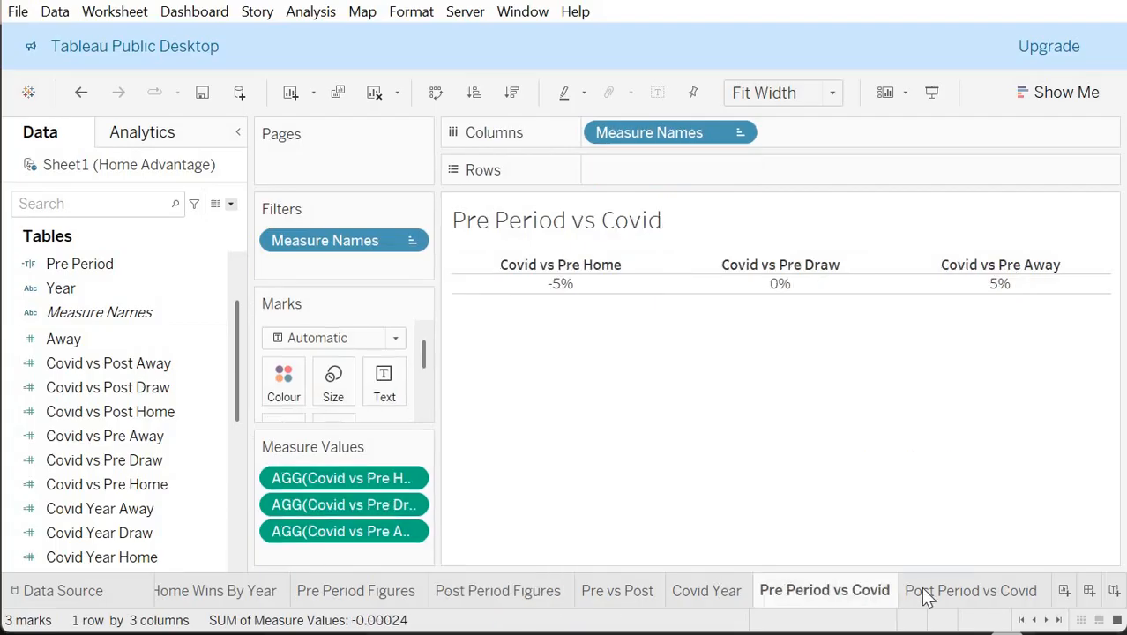
click(925, 593)
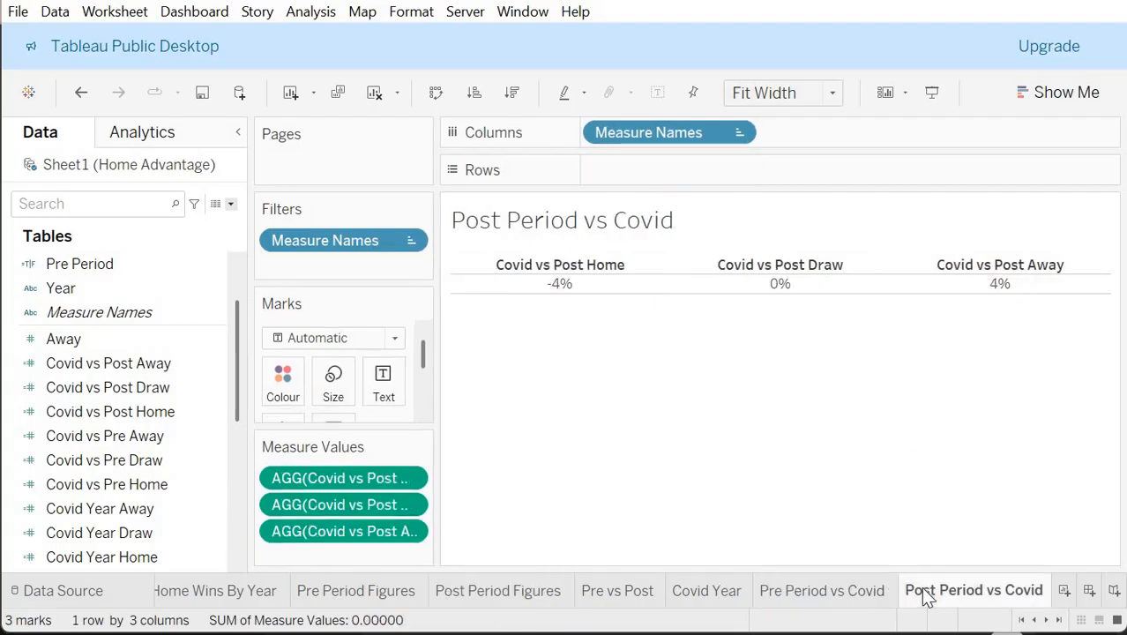
click(808, 594)
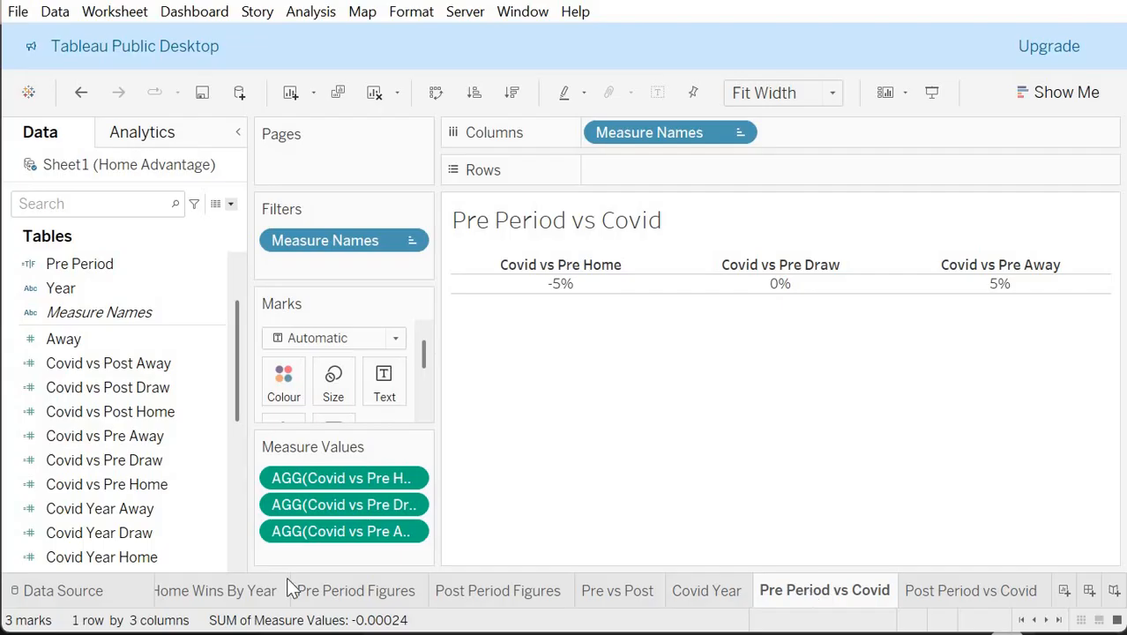
Step: Open the Home Wins By Year sheet and hide its Coloured Bar legend card
click(1027, 622)
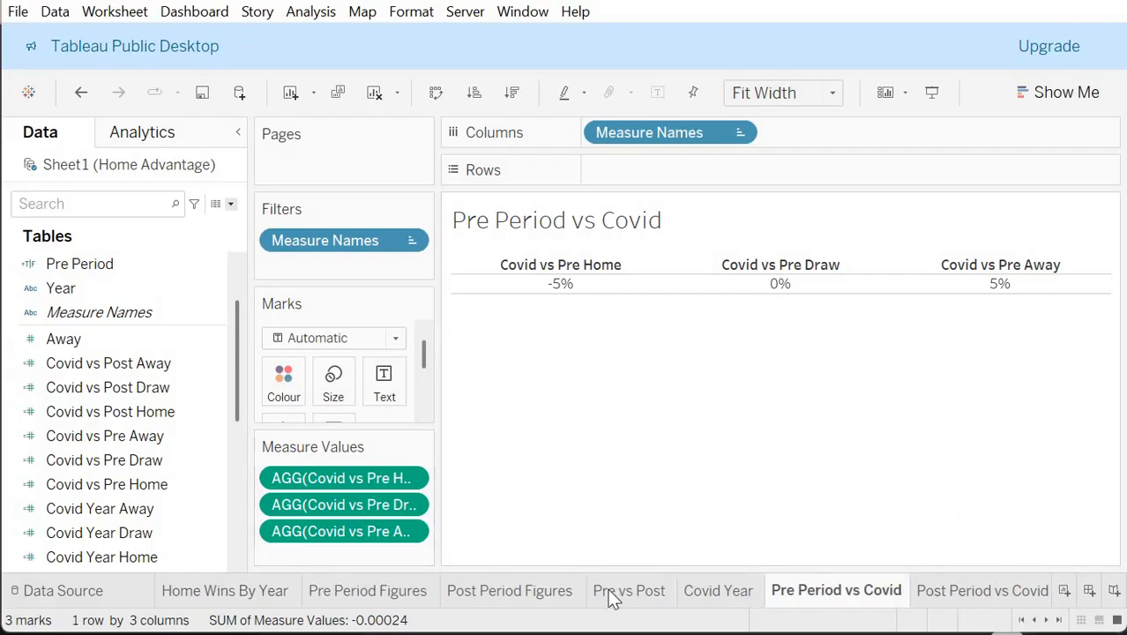
click(232, 605)
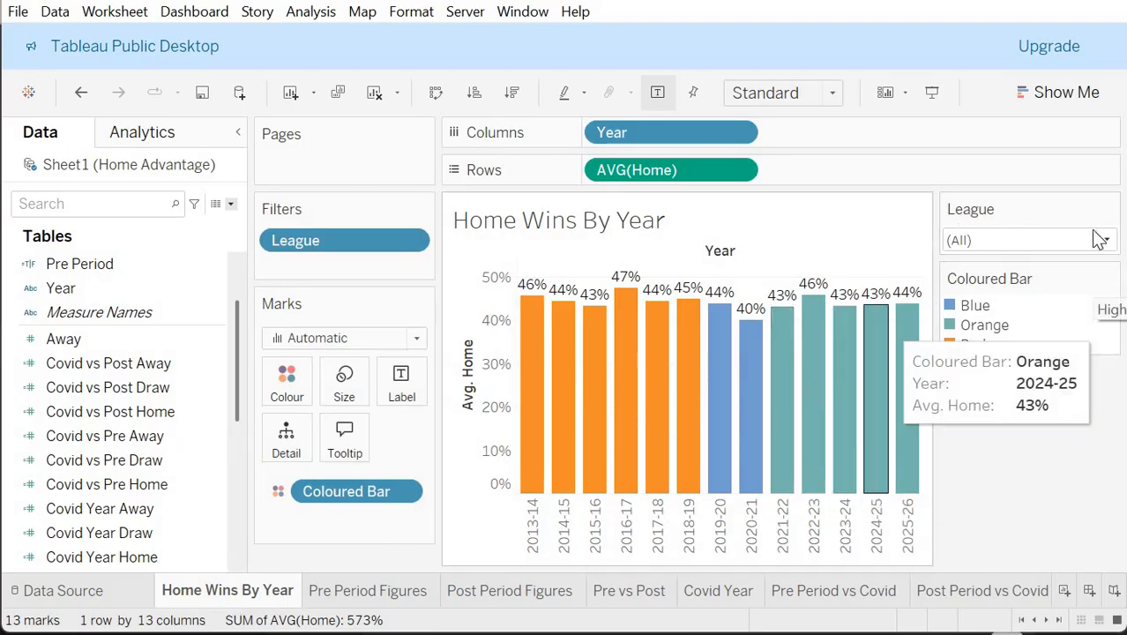
click(1110, 280)
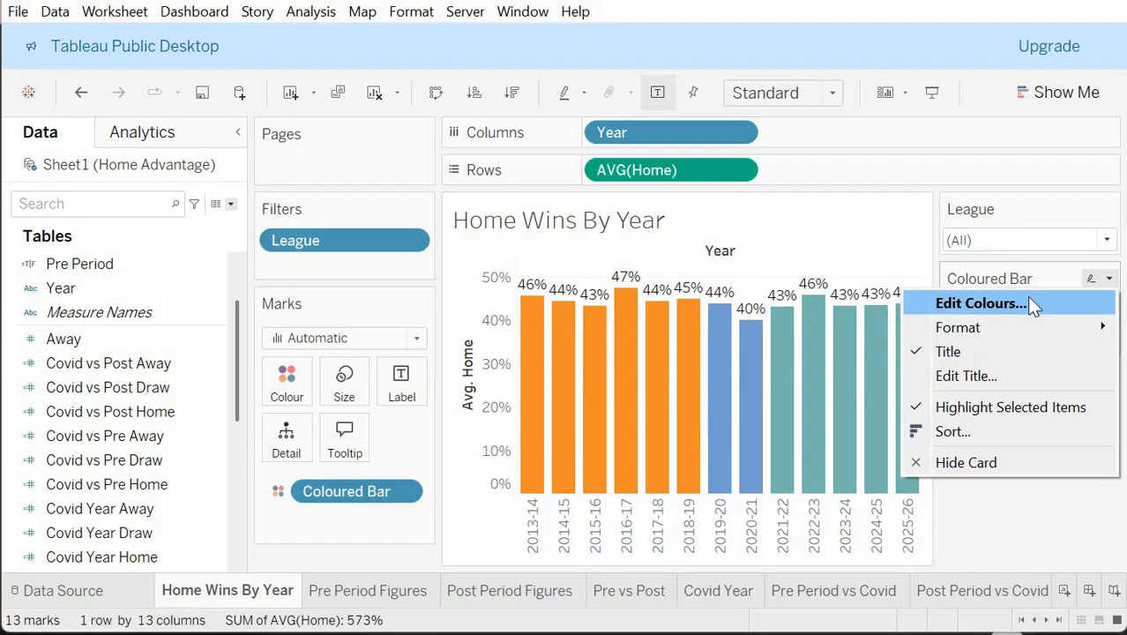
click(991, 464)
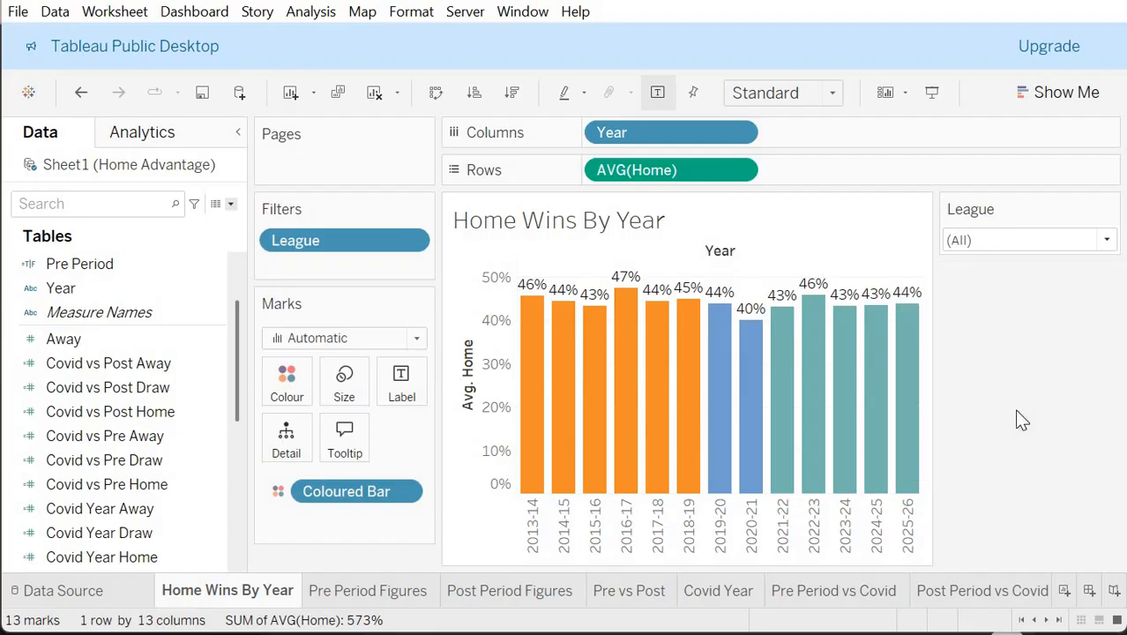
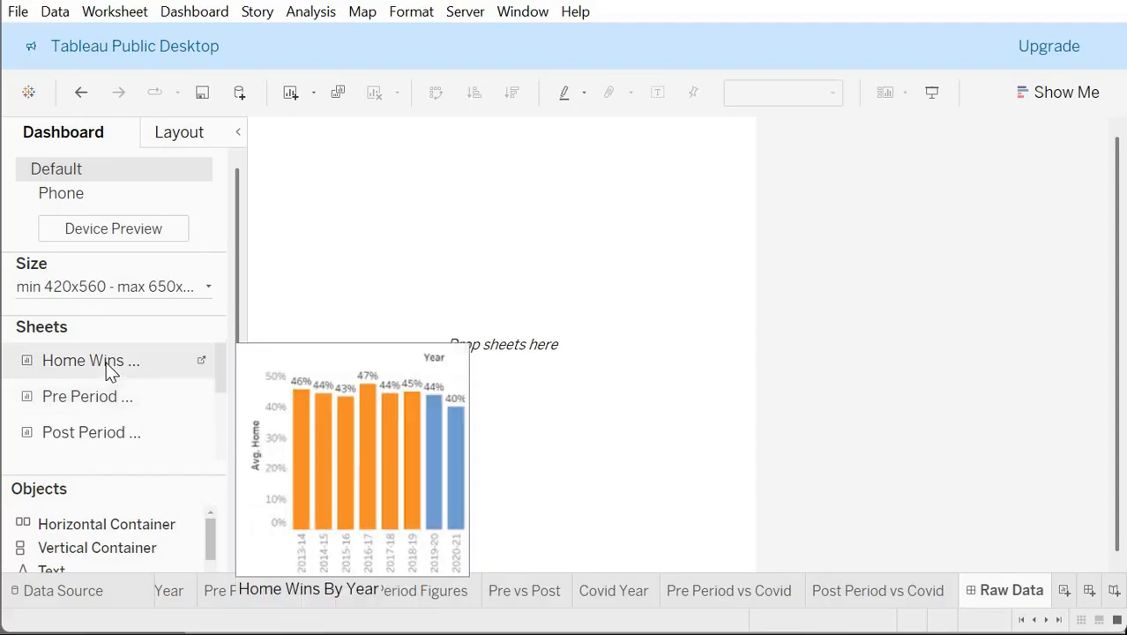
Step: Set the Raw Data dashboard's size to Automatic
drag(106, 362, 333, 273)
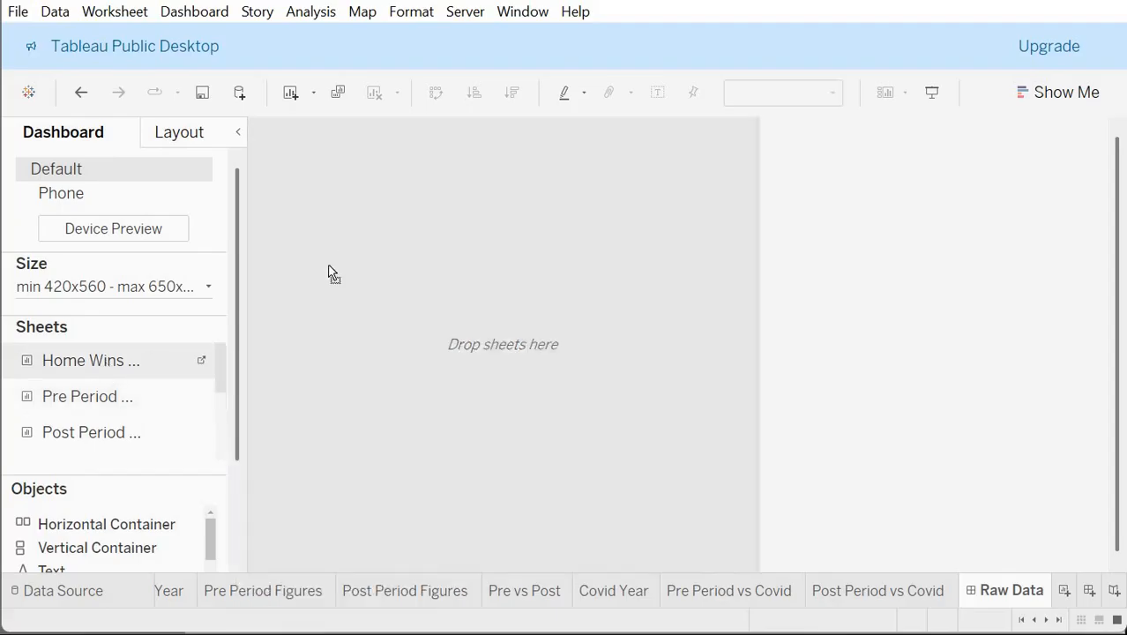
drag(154, 361, 151, 359)
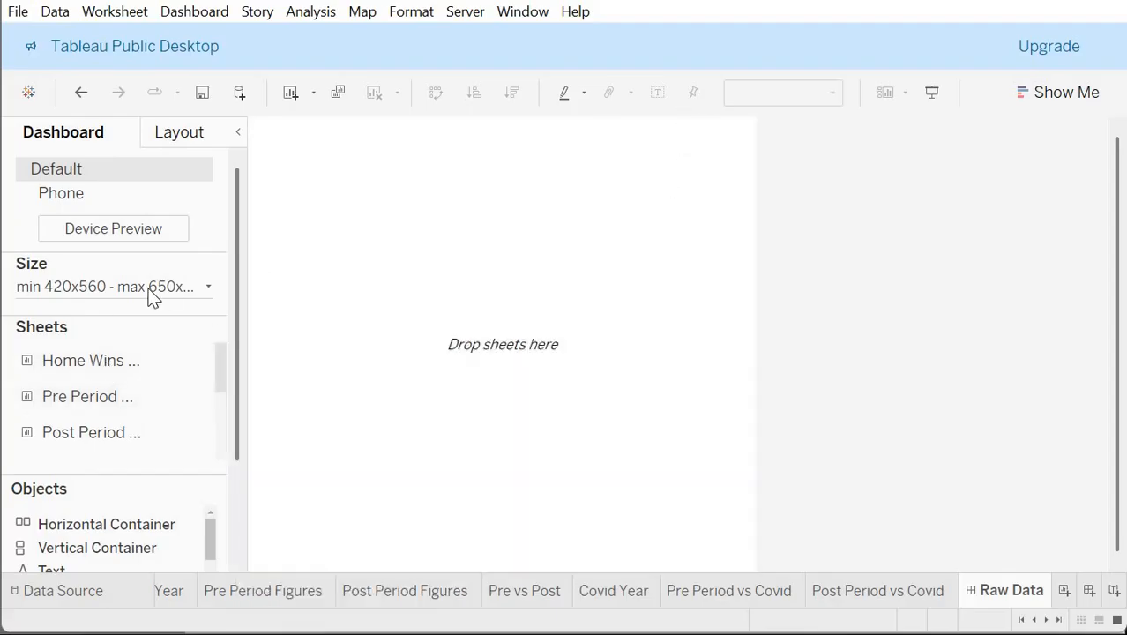
click(115, 286)
click(119, 320)
click(110, 362)
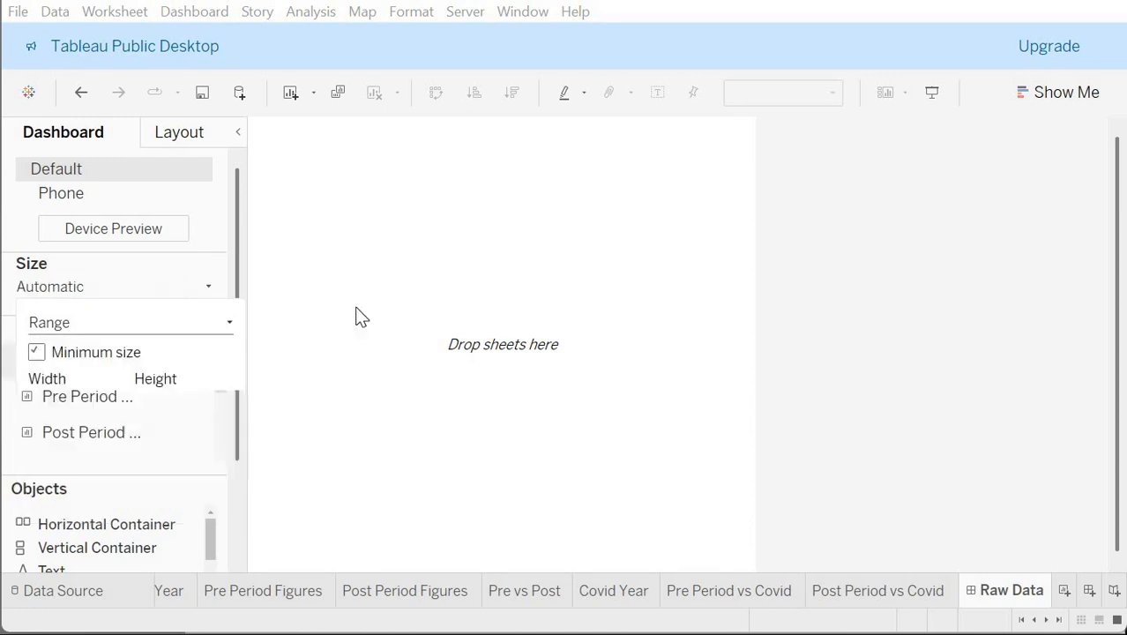
click(373, 369)
Step: Switch new dashboard items to Floating and place the Home Wins By Year sheet in the canvas's upper-left area
scroll(219, 370, down, 2)
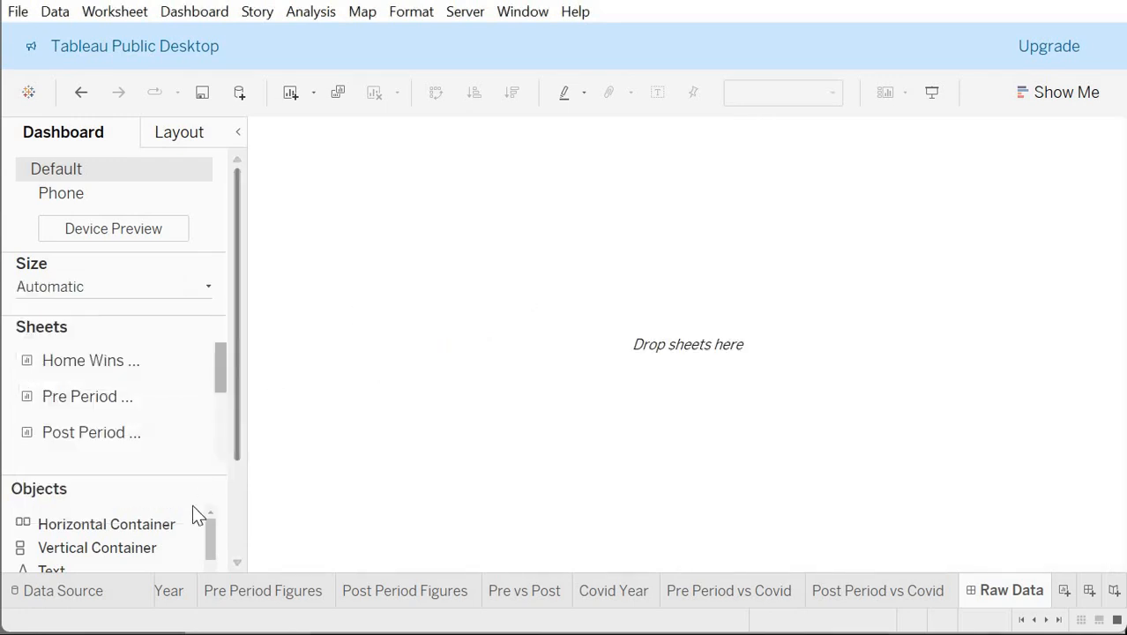
drag(210, 535, 213, 609)
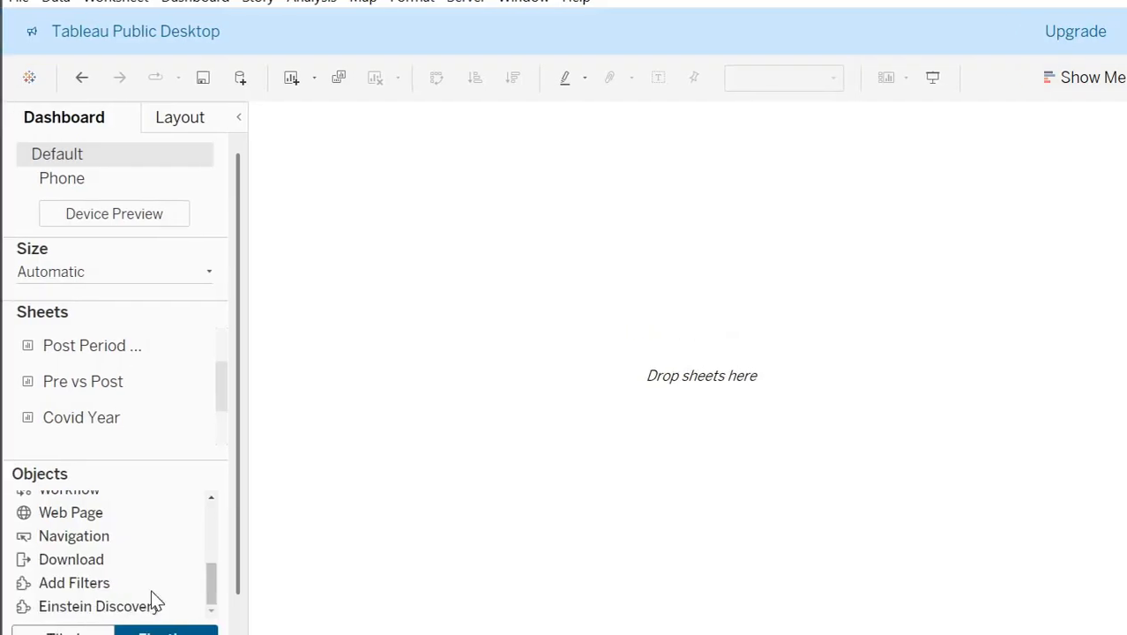
click(86, 620)
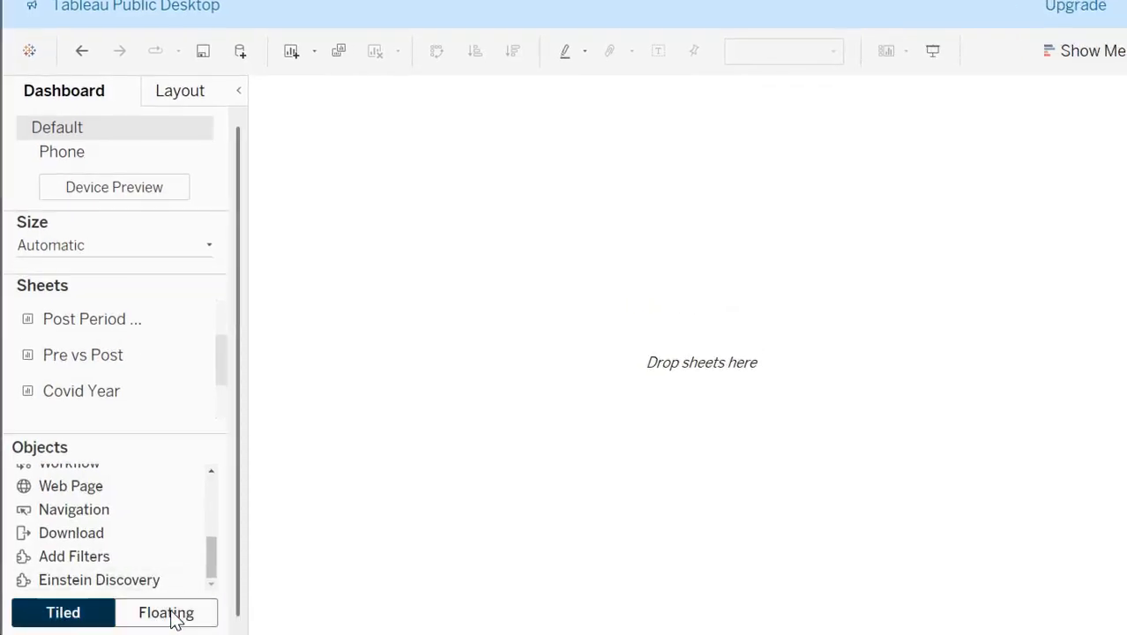
click(169, 616)
mouse_move(152, 360)
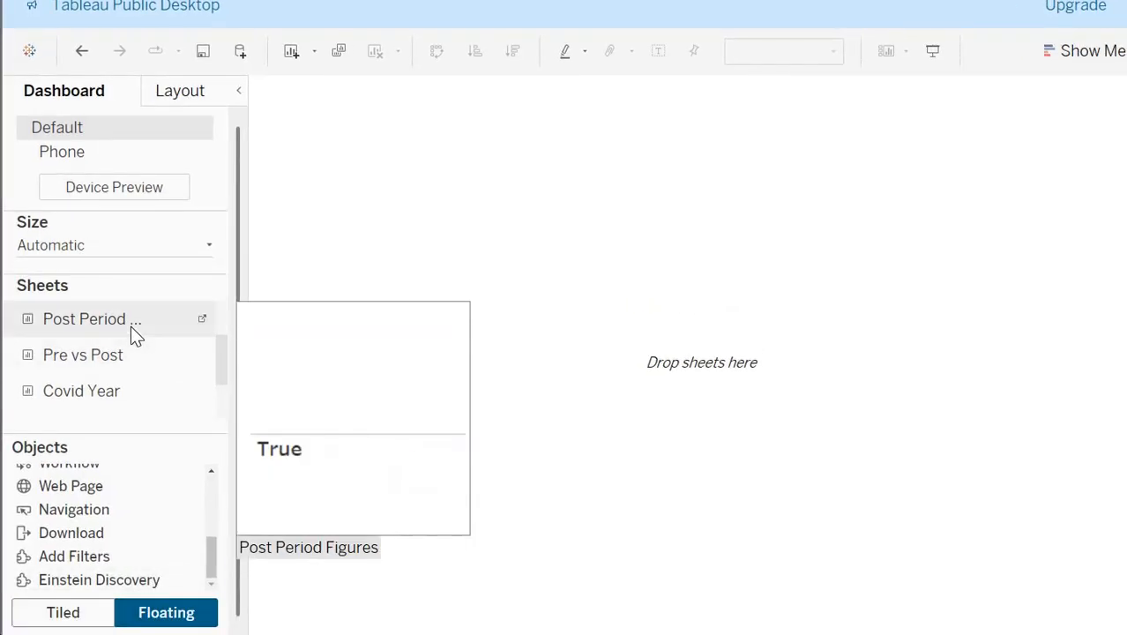
scroll(130, 326, up, 2)
drag(130, 326, 453, 180)
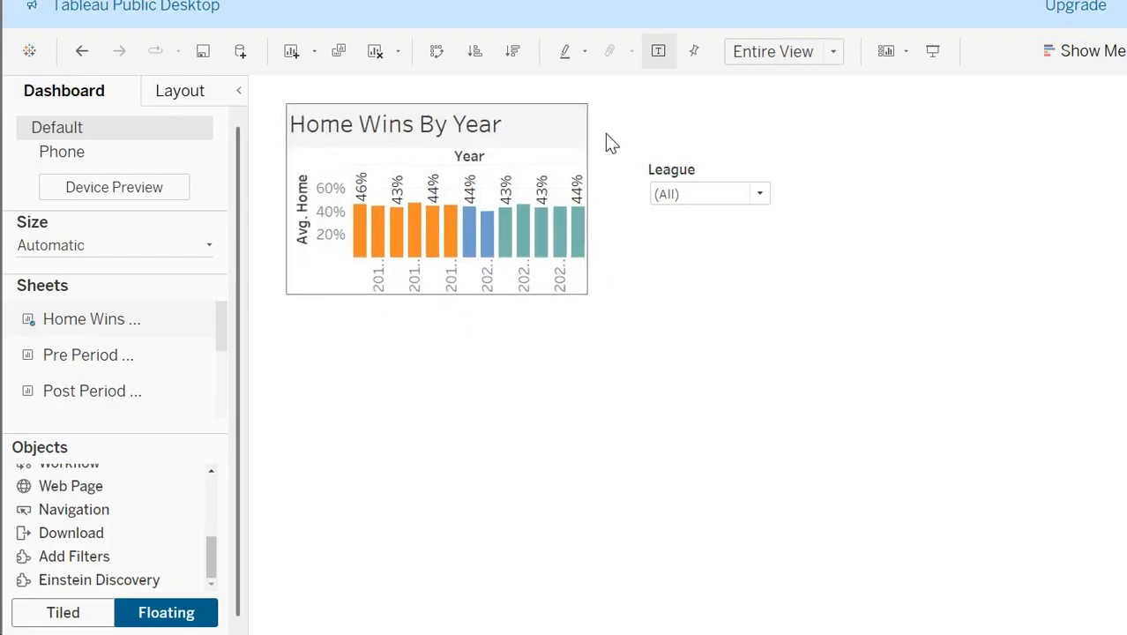
Step: Widen the Home Wins By Year chart across most of the dashboard and arrange the League filter above its right end
drag(707, 154, 925, 85)
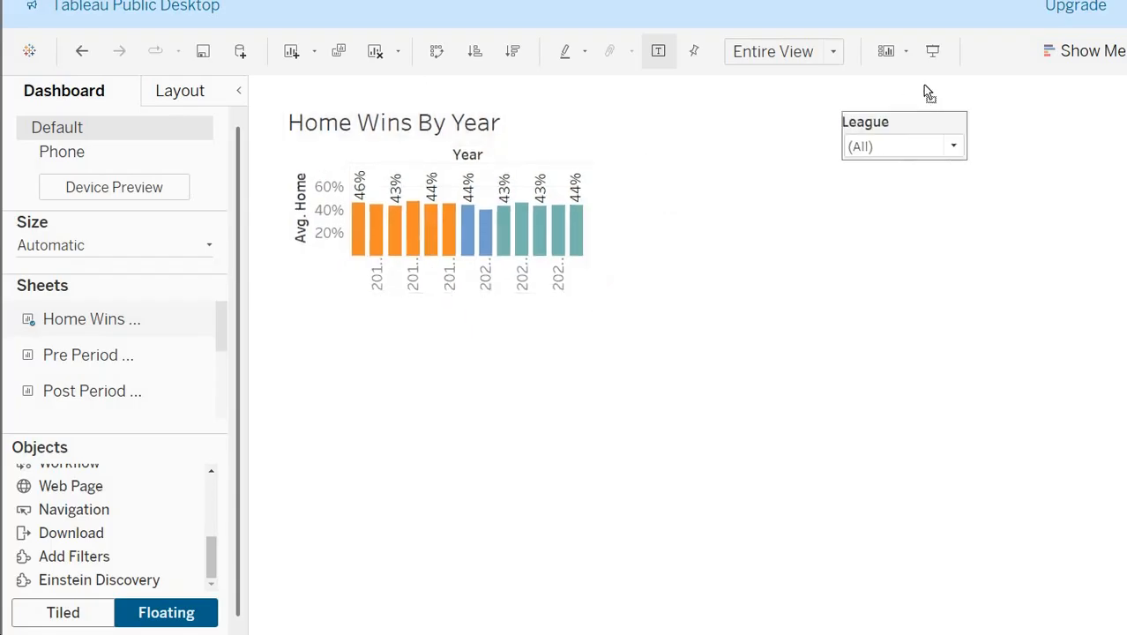
click(575, 163)
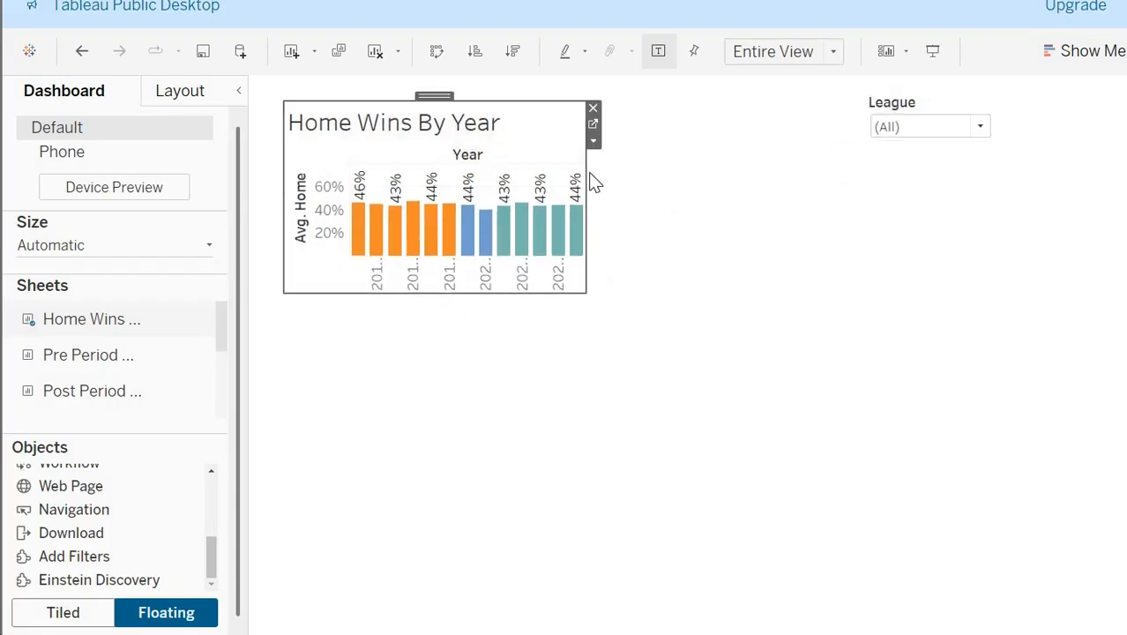
drag(595, 190, 1103, 216)
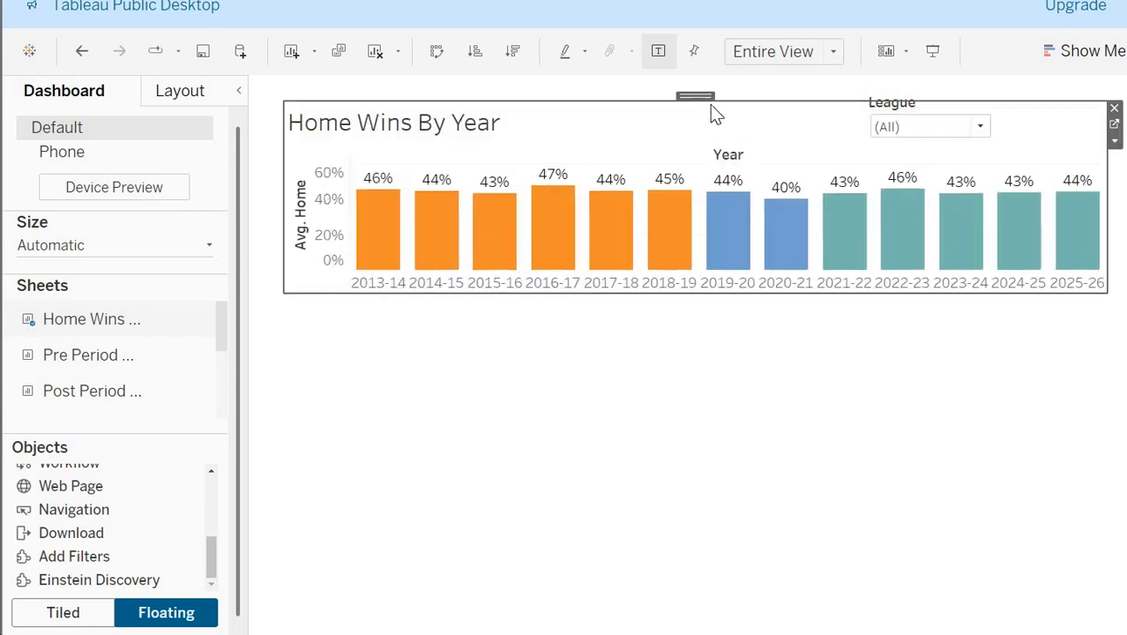
drag(709, 113, 997, 83)
click(899, 106)
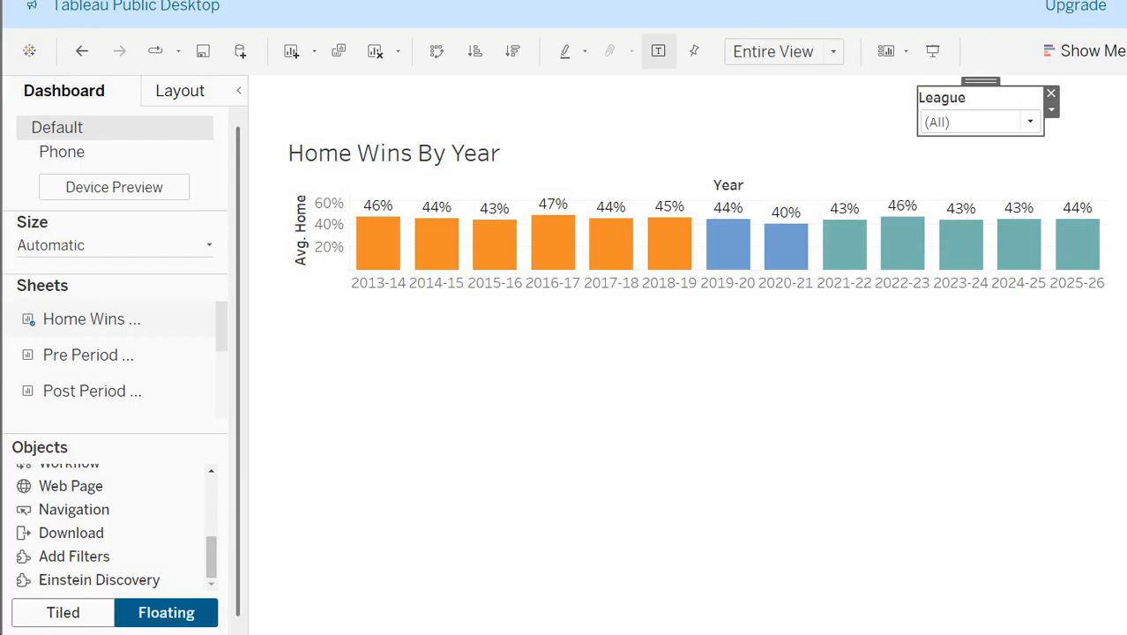
Step: Return to the Home Wins By Year sheet, search the fields for "year" and add Year as a filter with all values selected
click(688, 632)
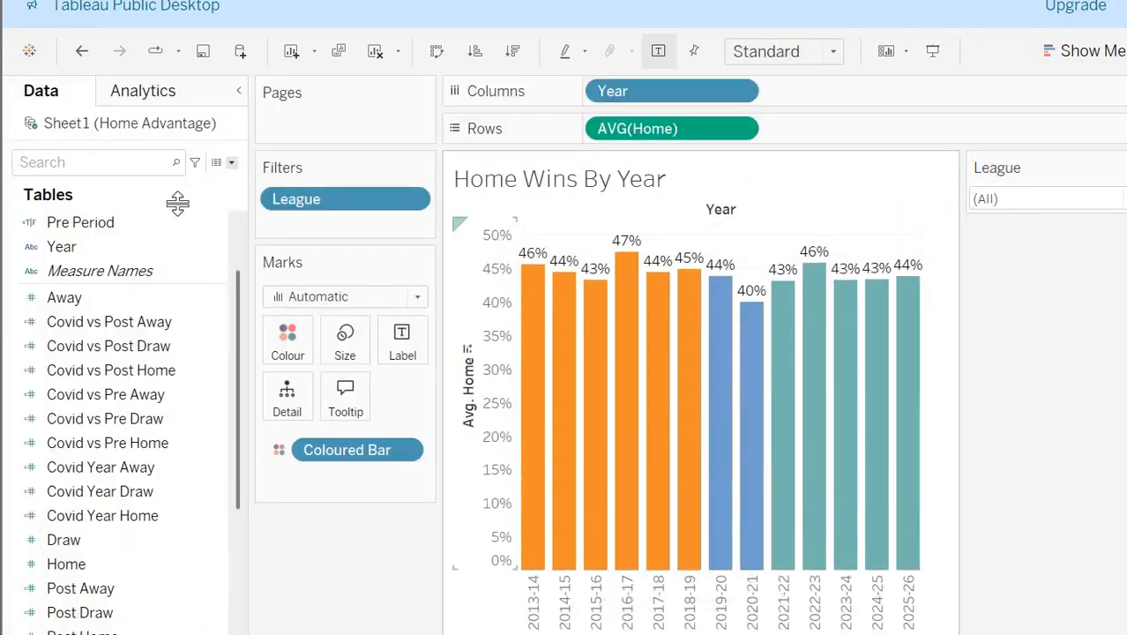
click(106, 175)
text(y)
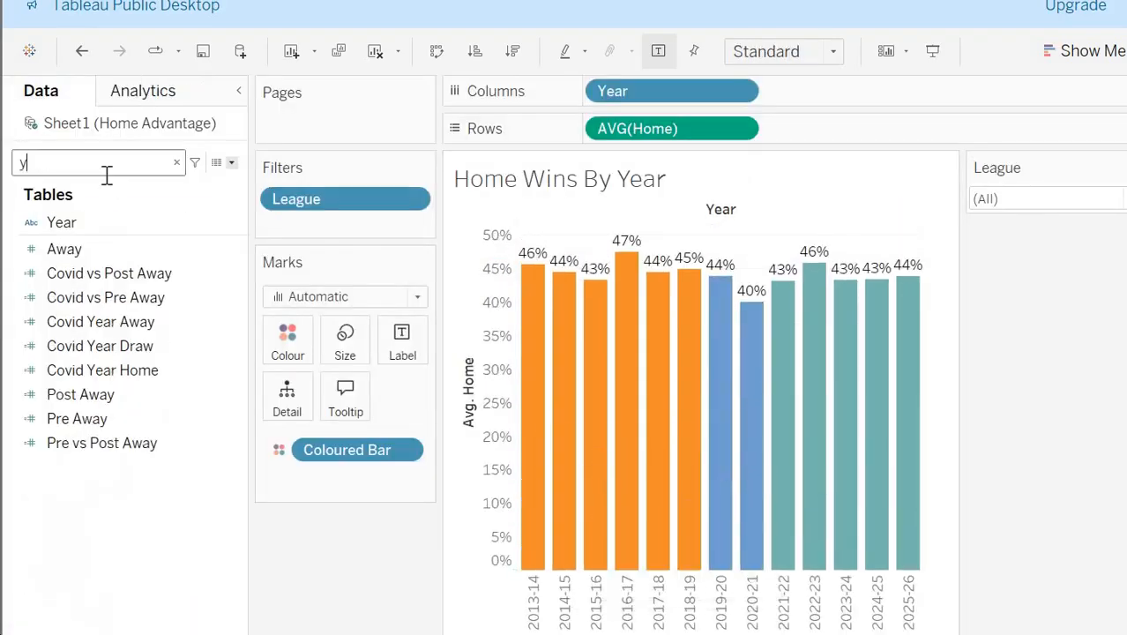
text(ear)
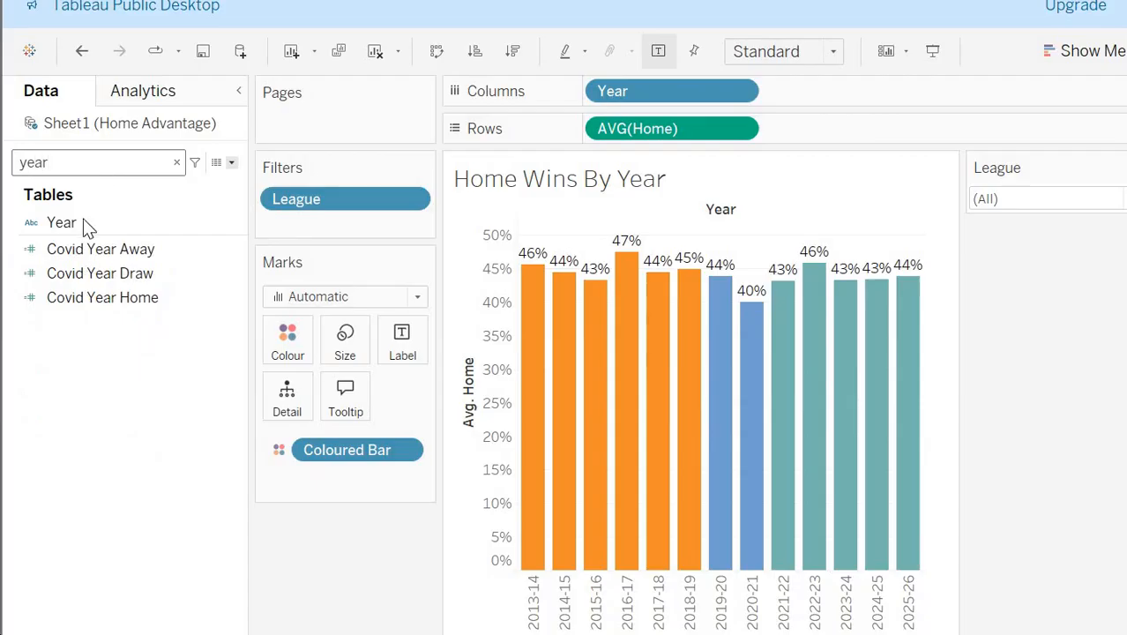
drag(83, 219, 362, 225)
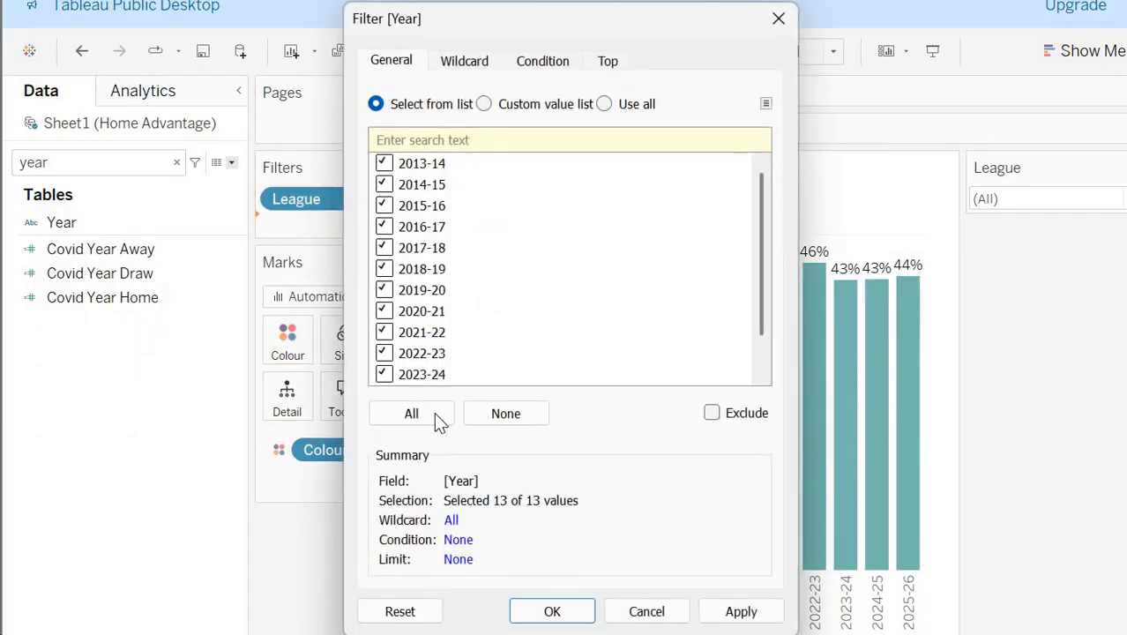
click(441, 416)
click(554, 610)
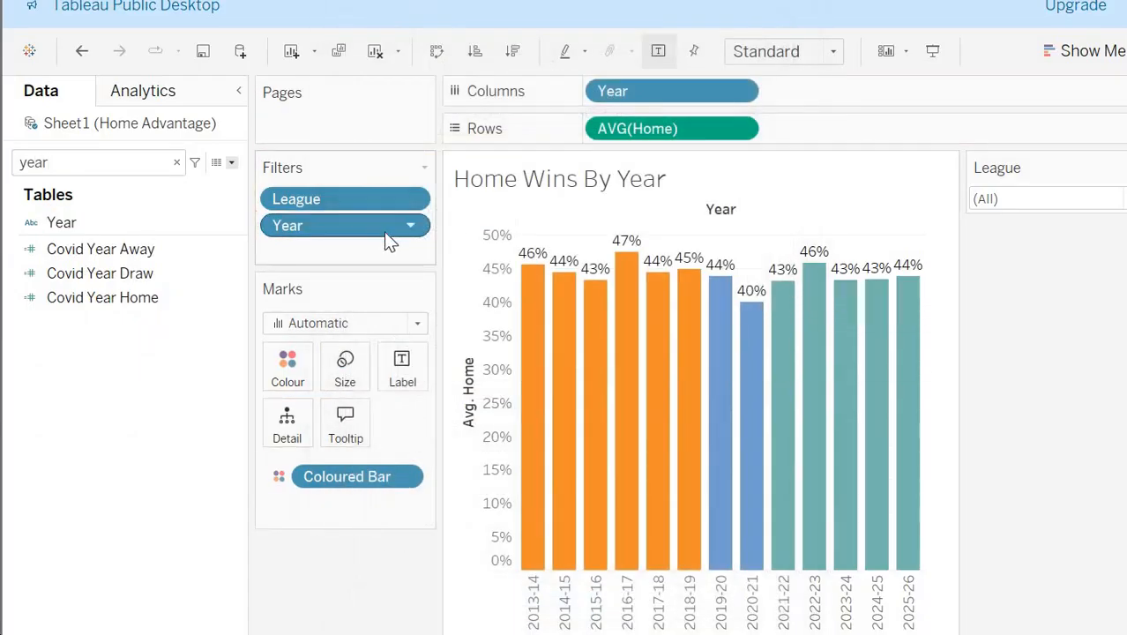
Step: Show the Year filter on the worksheet, enable its Apply button, and set it to Multiple Values (dropdown)
right_click(385, 234)
click(445, 278)
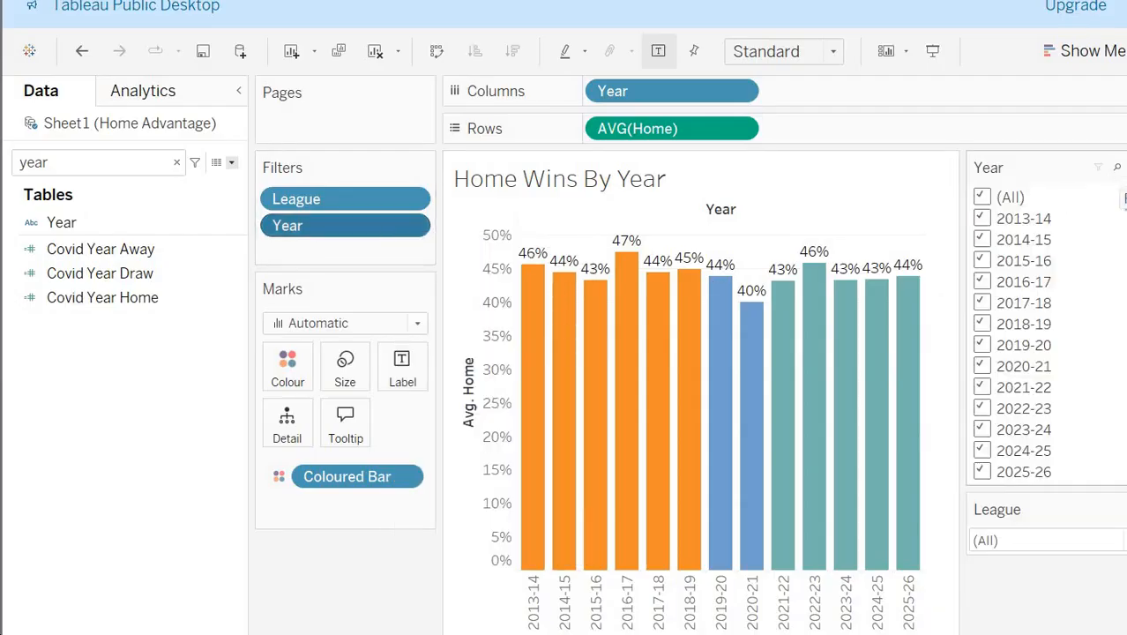
right_click(1015, 221)
mouse_move(939, 296)
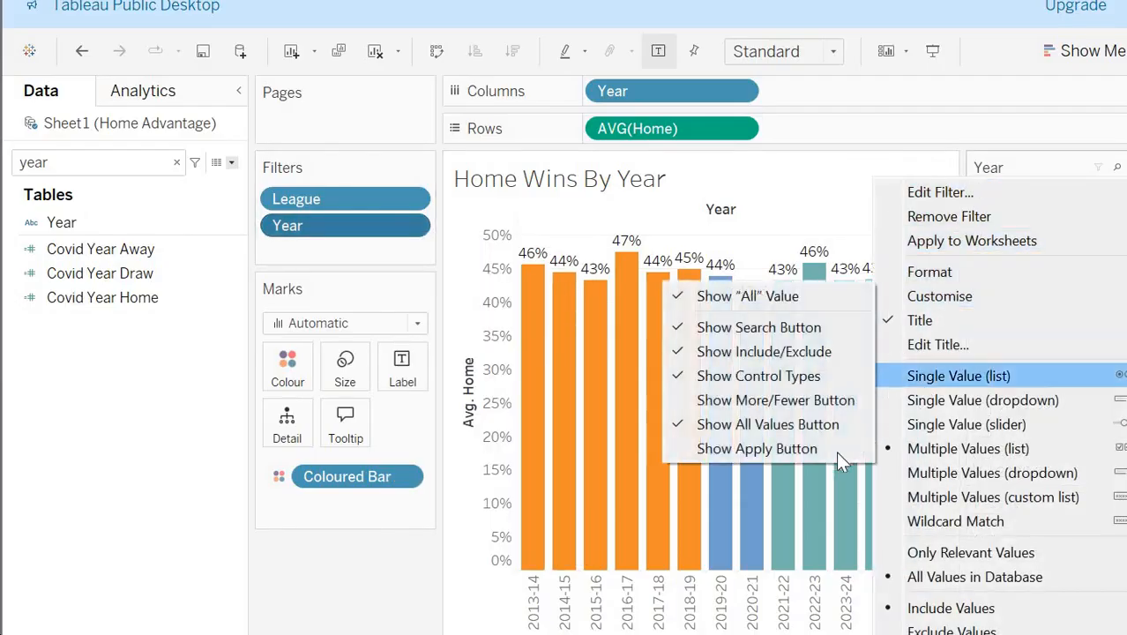
click(757, 448)
right_click(1008, 362)
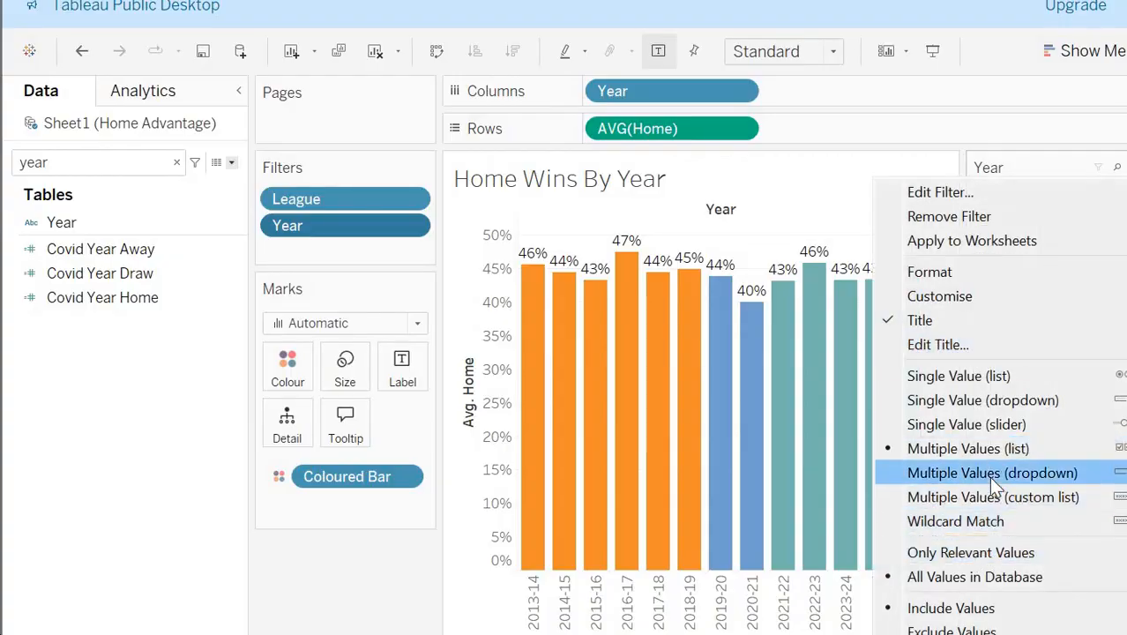
click(989, 475)
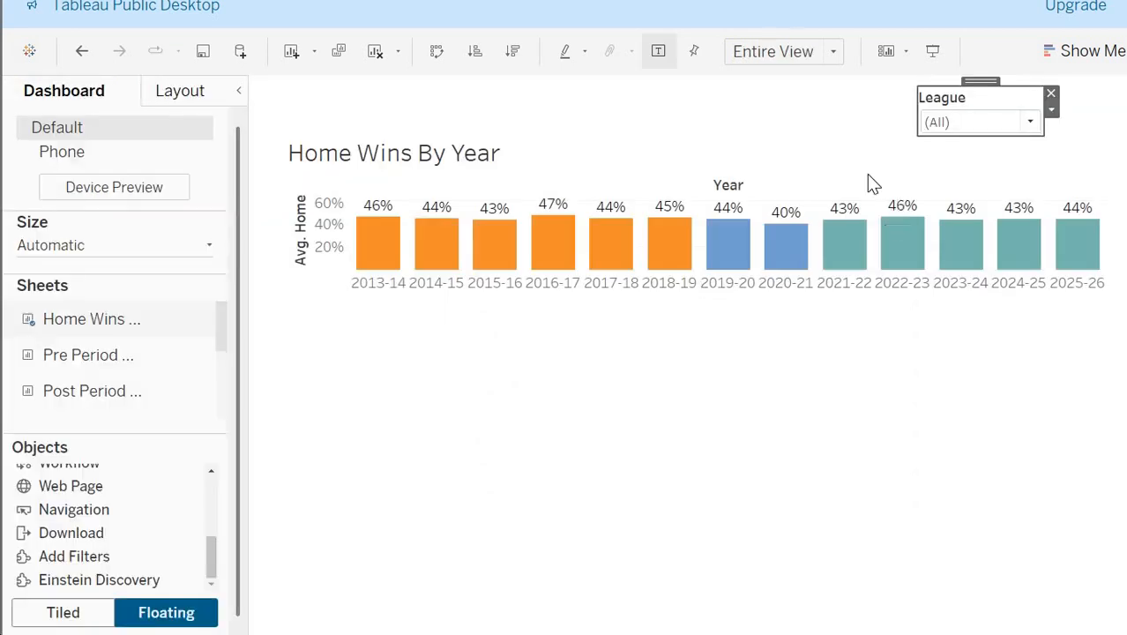
Step: Add the Year filter of the Home Wins By Year chart to the Raw Data dashboard and move it into the empty area below the chart
click(788, 157)
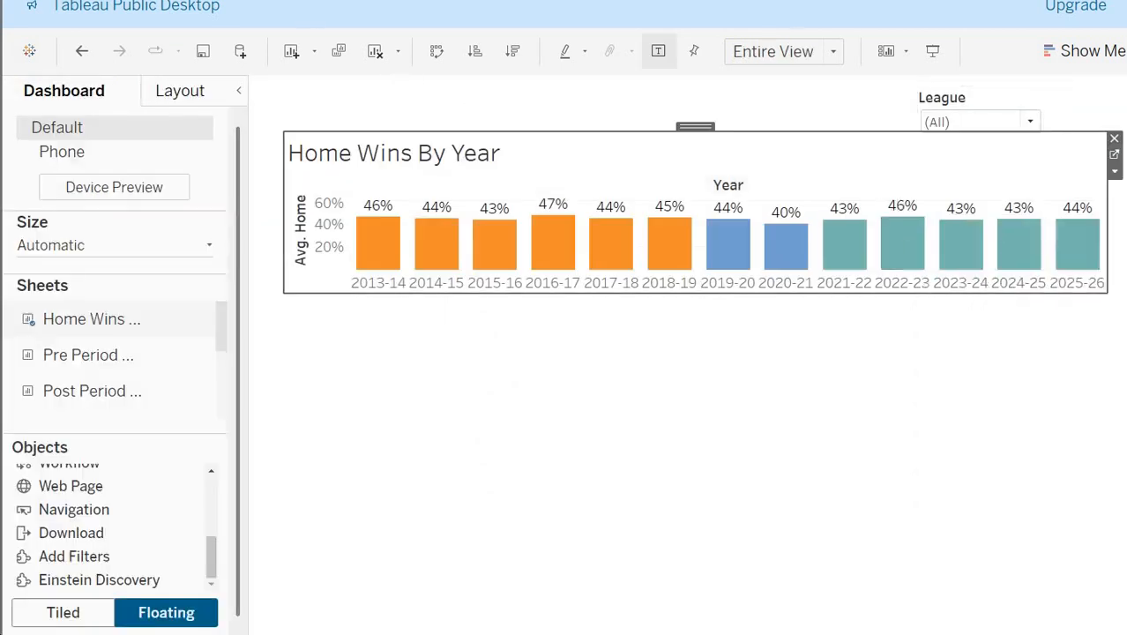
click(299, 2)
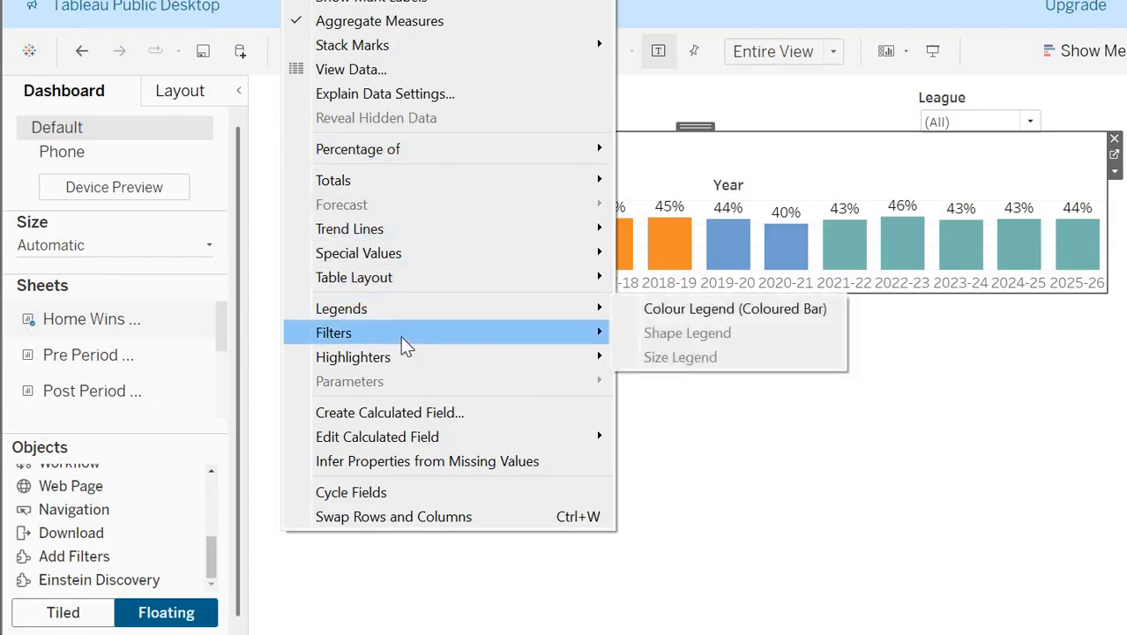
mouse_move(555, 333)
click(667, 437)
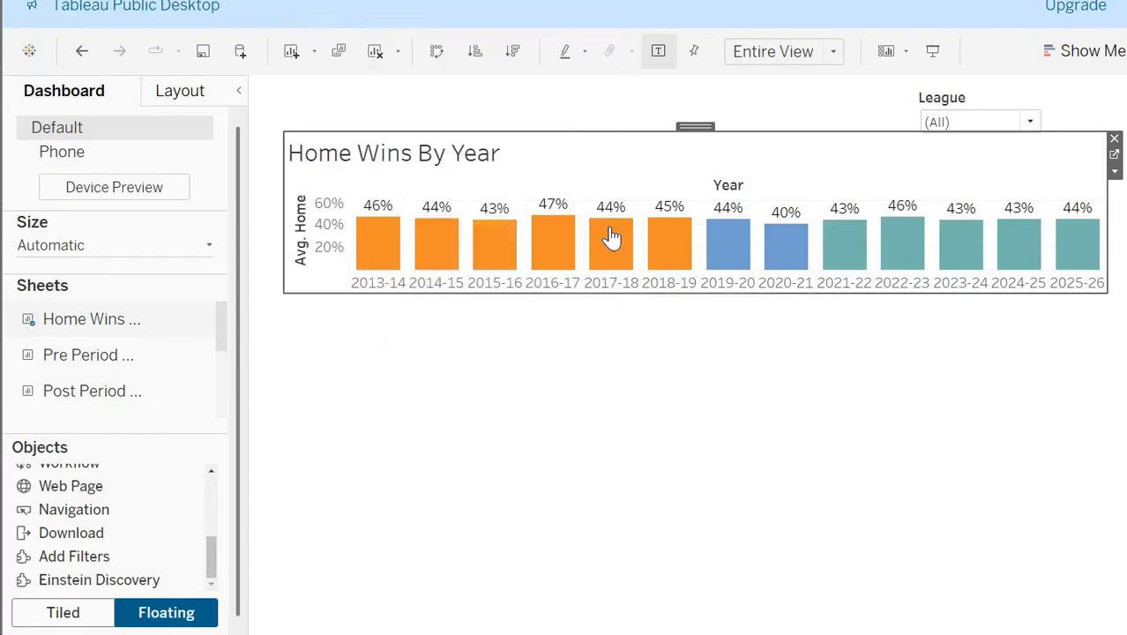
click(1066, 145)
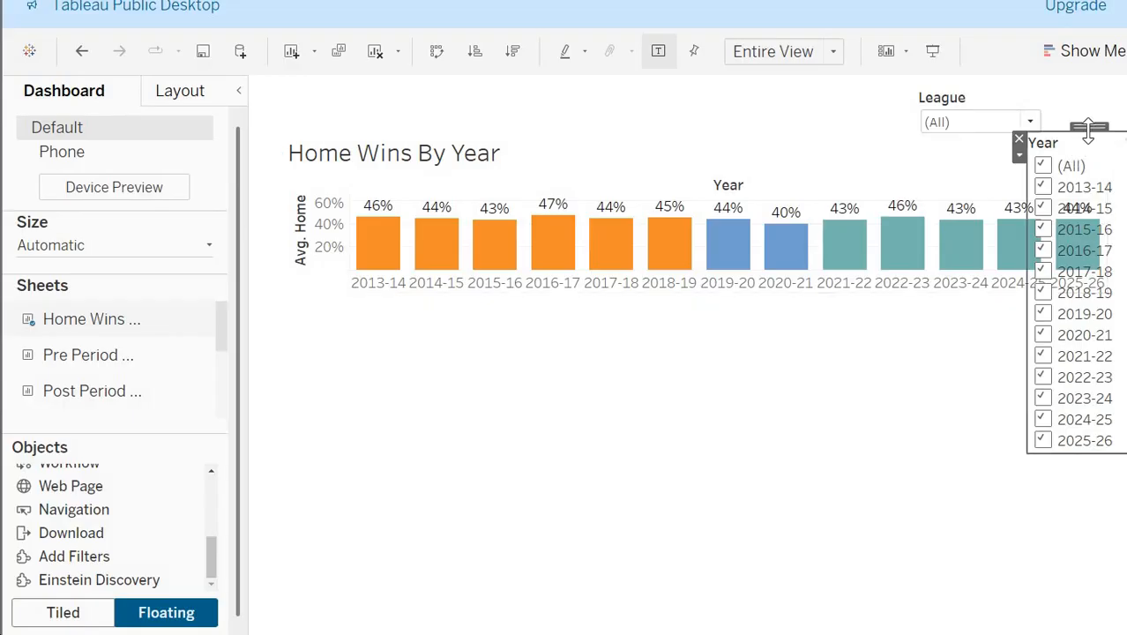
drag(1075, 130, 785, 346)
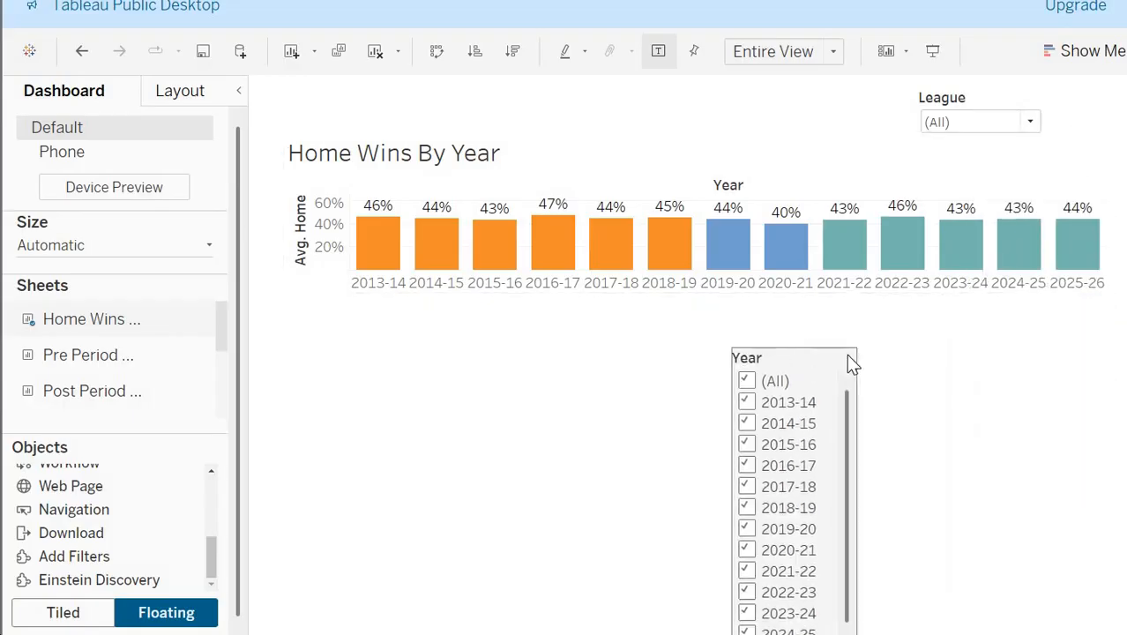
Step: Change the dashboard's Year filter to Multiple Values (dropdown) and place it, reduced in size, above the chart's left end
click(866, 370)
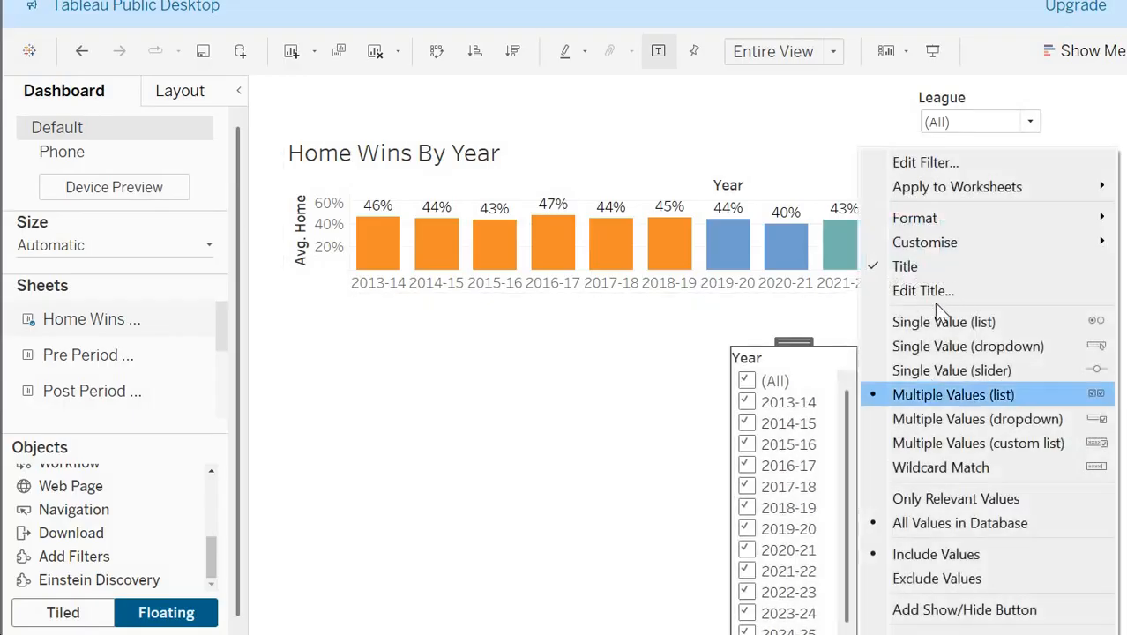
mouse_move(926, 242)
click(845, 366)
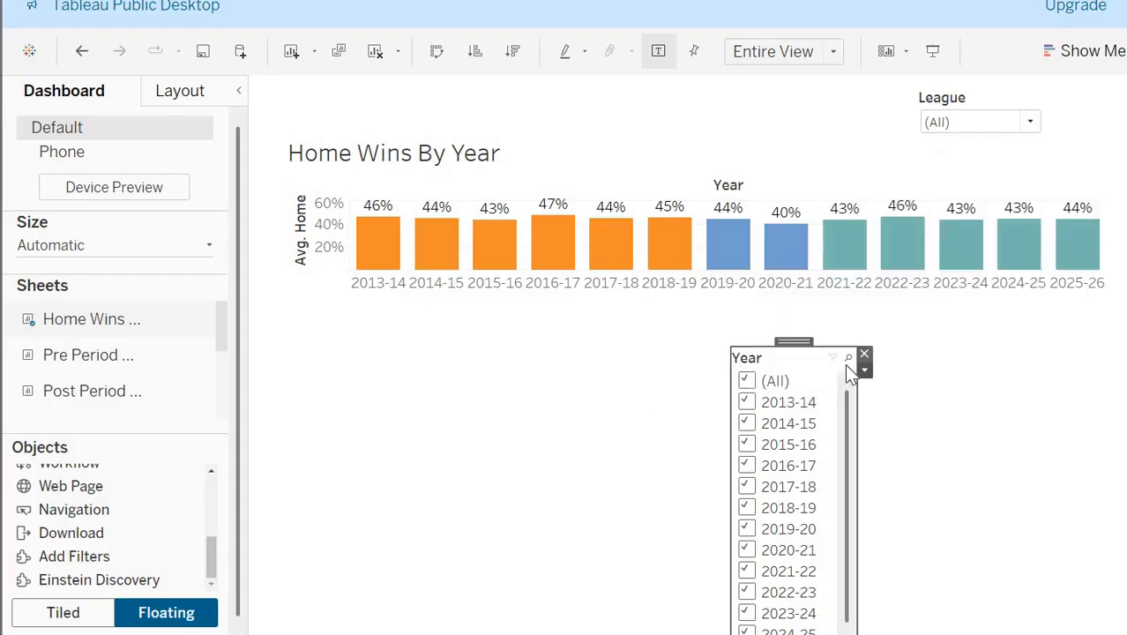
click(864, 372)
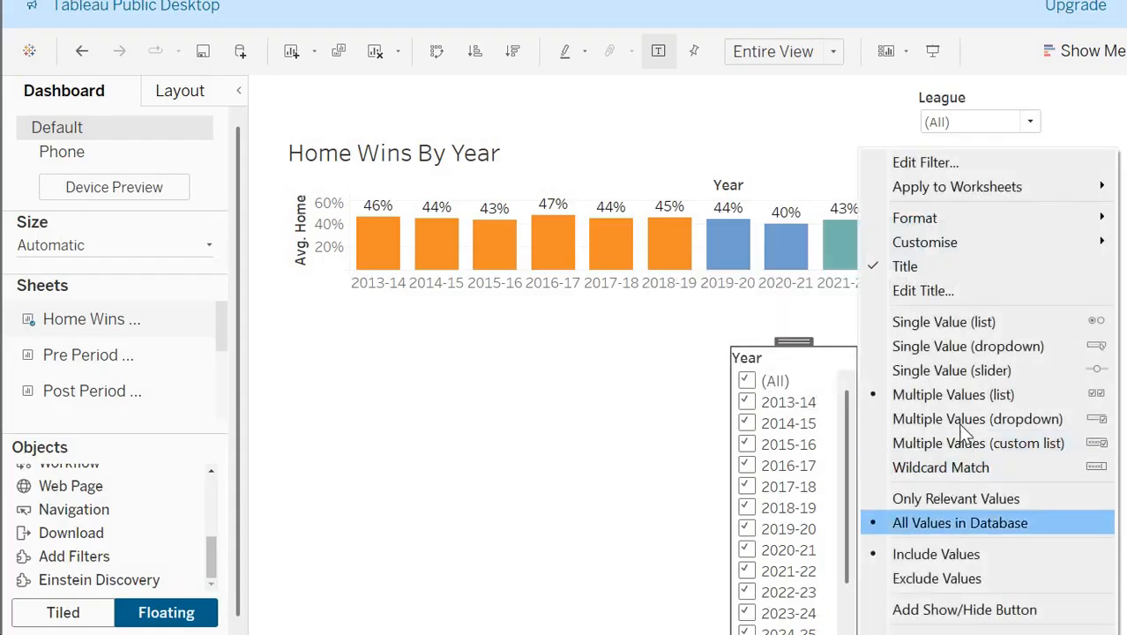
click(965, 427)
drag(786, 339, 391, 85)
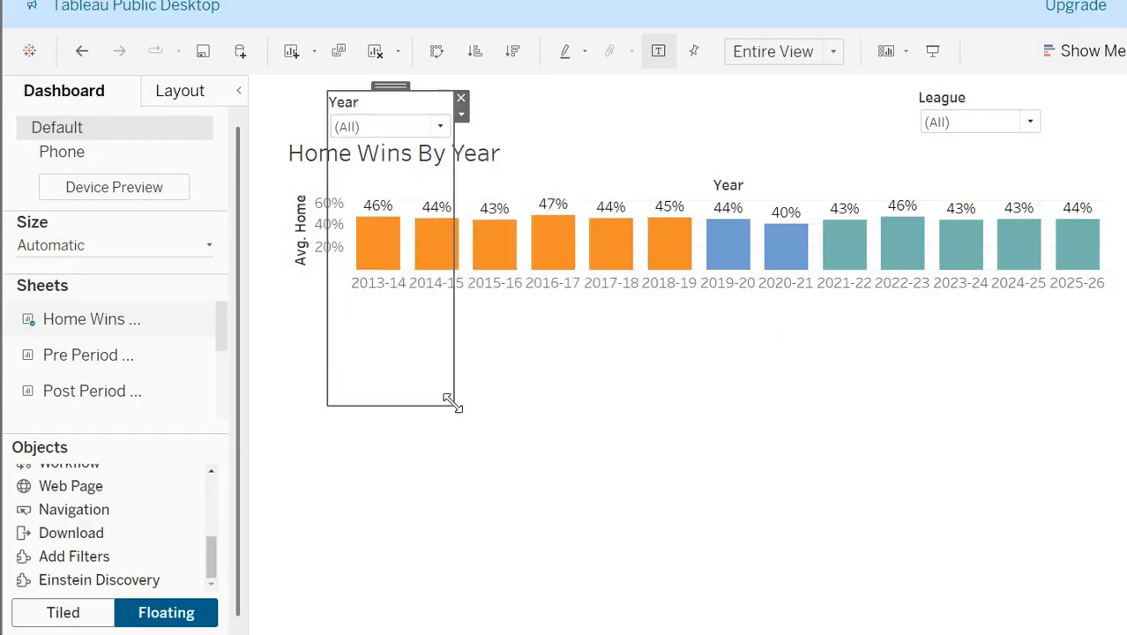
drag(482, 196, 510, 127)
Step: Move the League filter closer to the Year filter above the chart and widen it in both directions
click(961, 102)
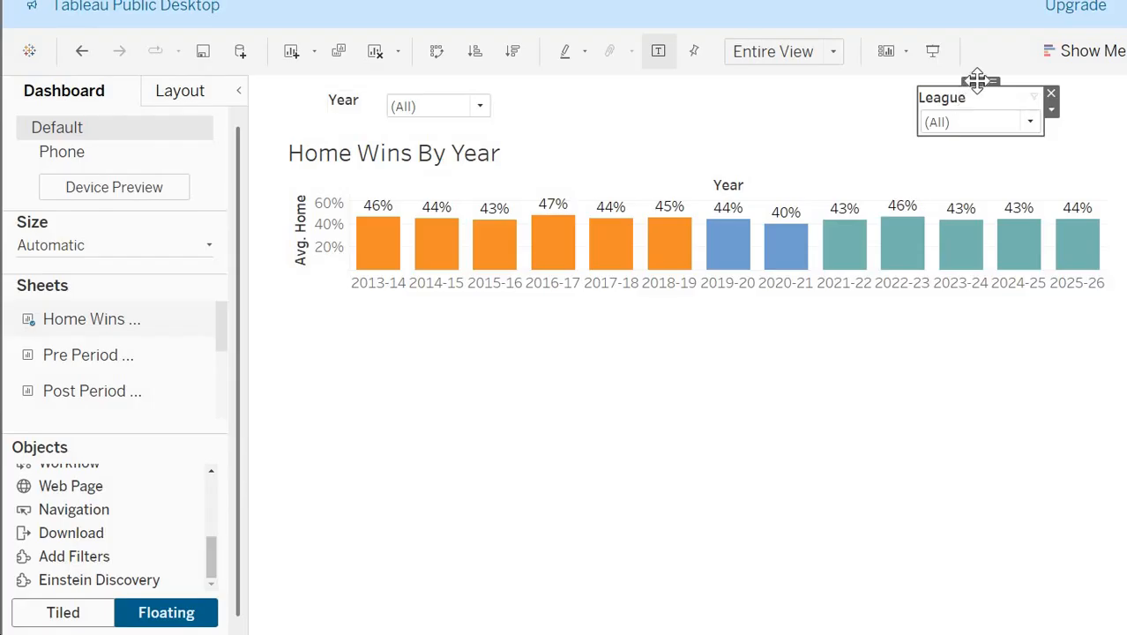
drag(863, 98, 684, 78)
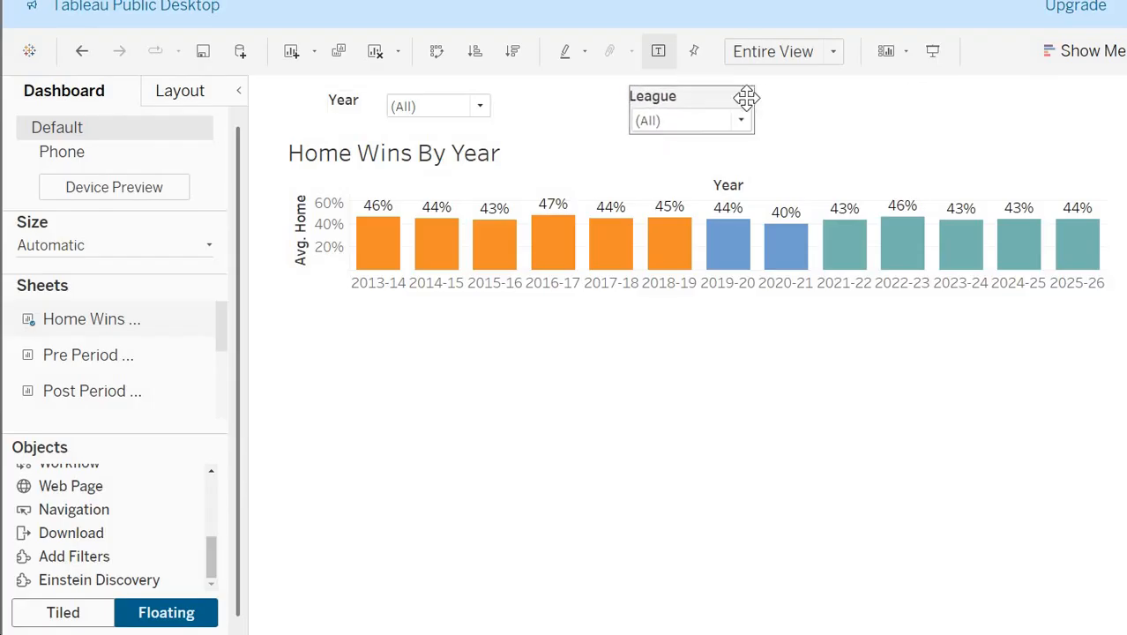
drag(749, 101, 886, 97)
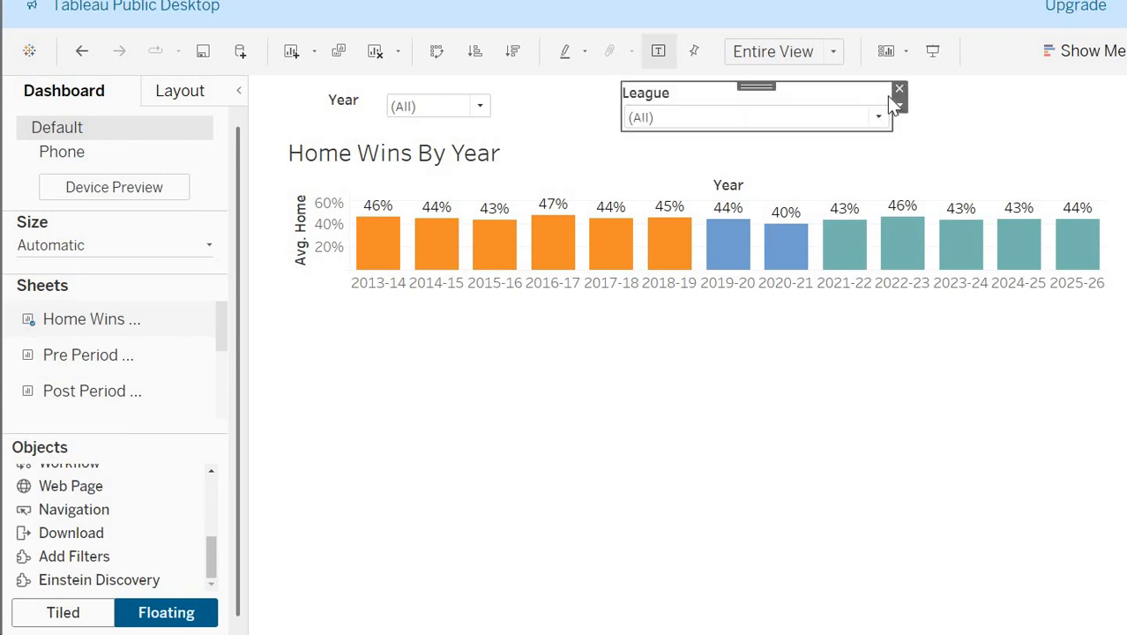
drag(621, 114, 574, 118)
Step: Move the Year filter to the canvas's left edge and resize it so its title sits above the dropdown
click(375, 99)
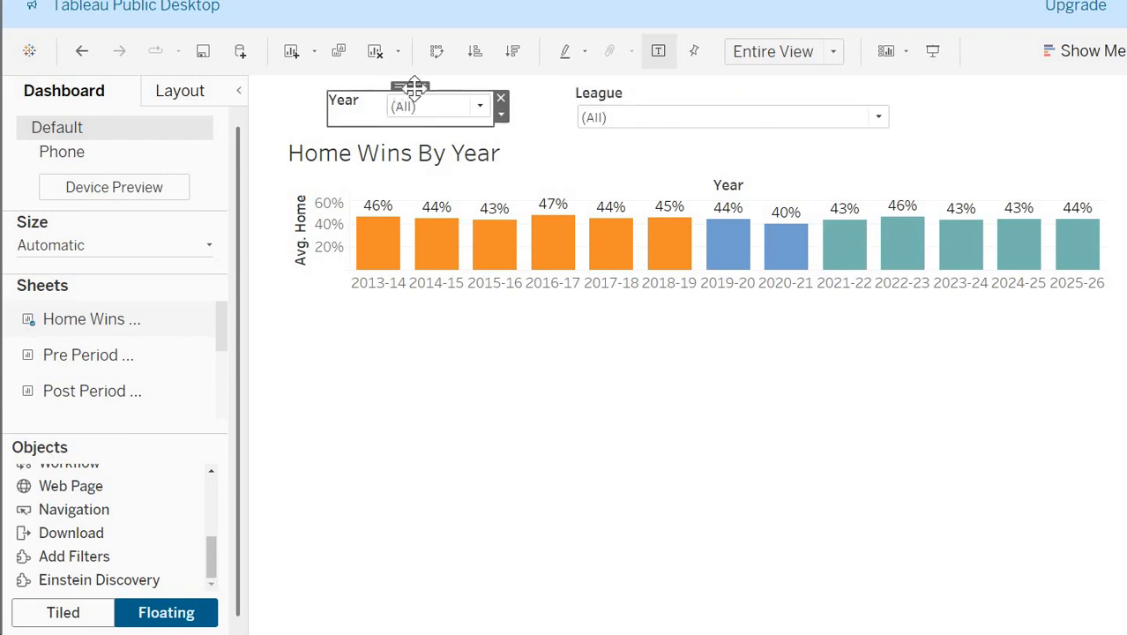
drag(412, 91, 360, 88)
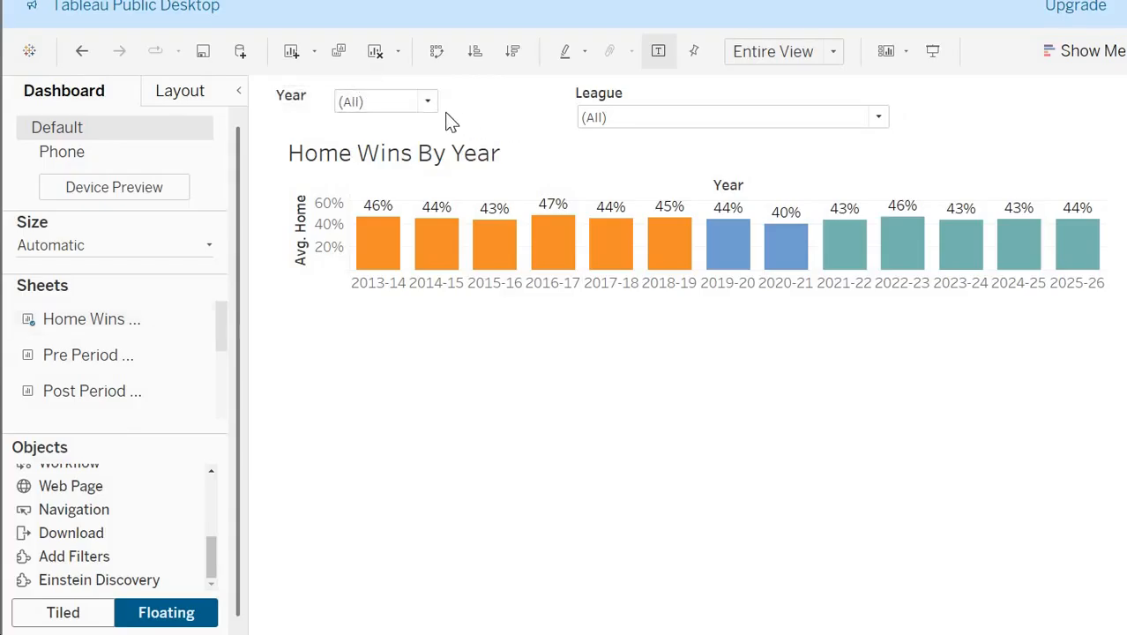
click(429, 105)
click(482, 128)
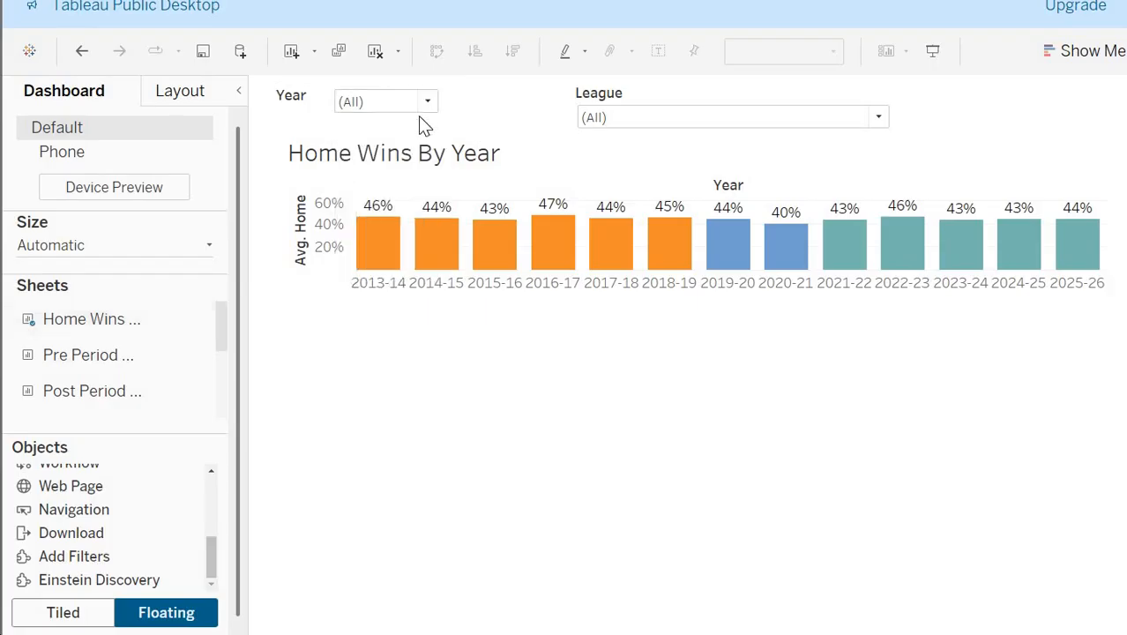
click(435, 121)
drag(473, 125, 478, 119)
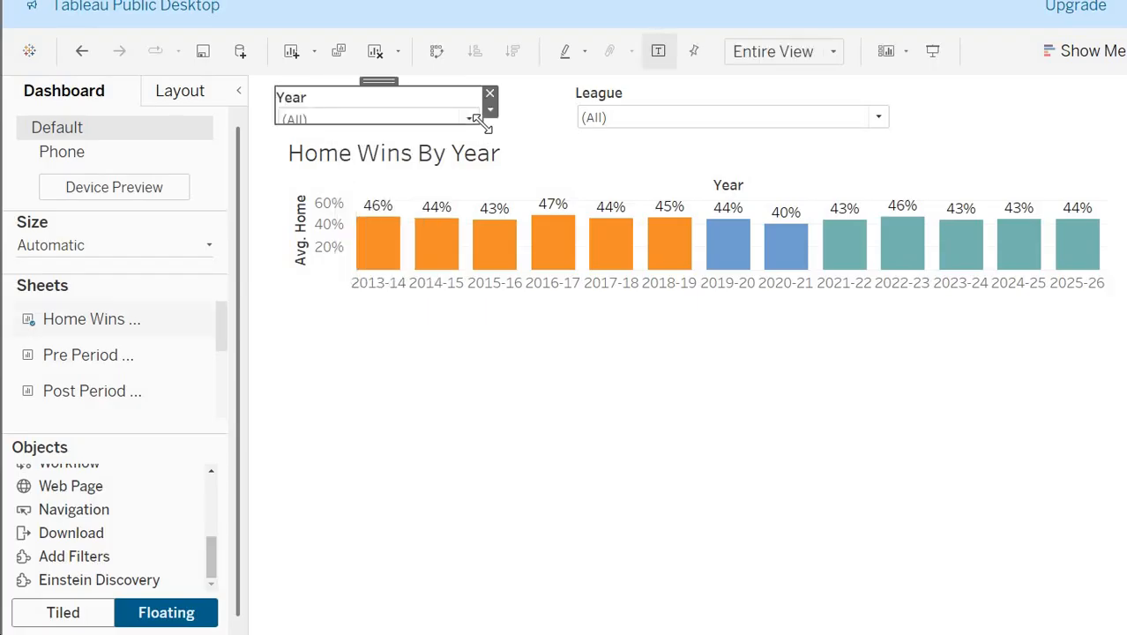
click(395, 372)
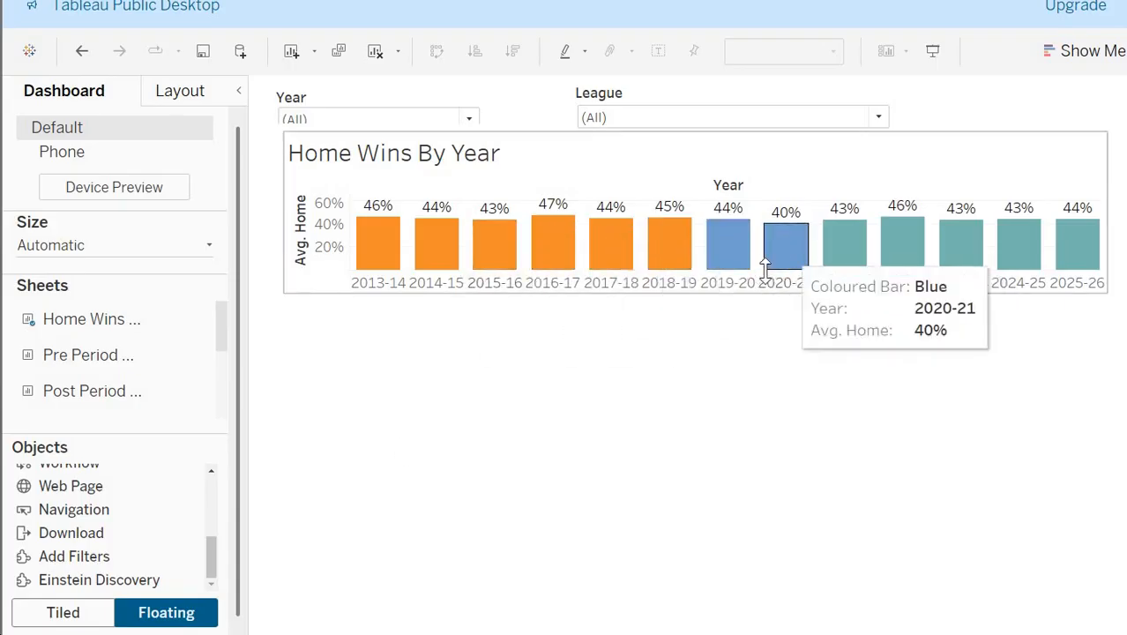
Step: Add an average line to the chart on the Home Wins By Year sheet
mouse_move(590, 236)
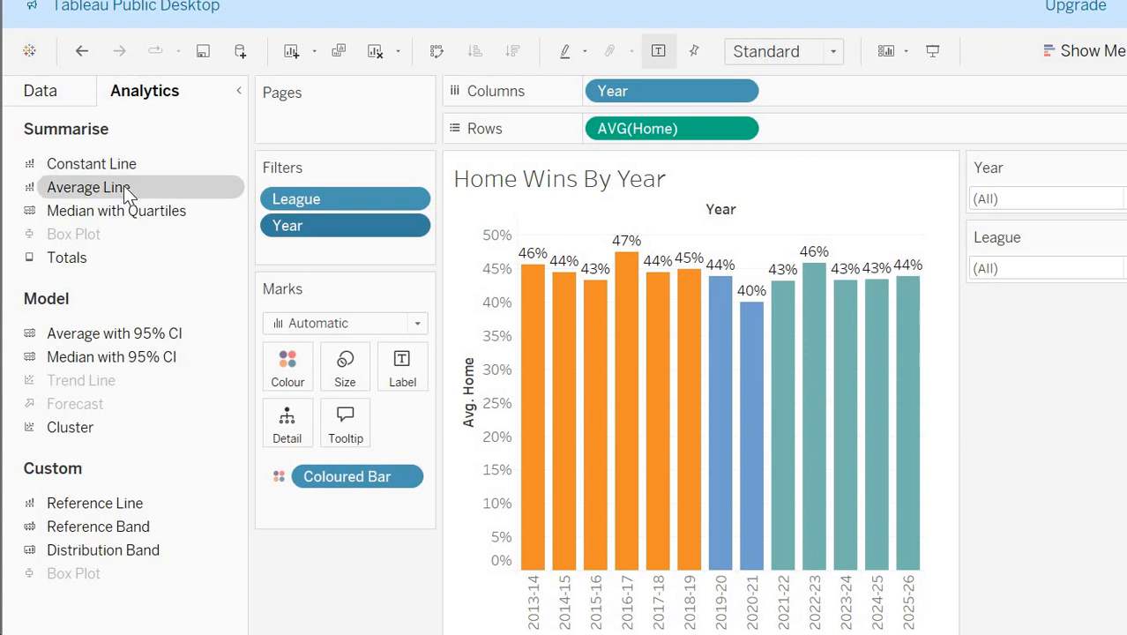
drag(98, 188, 179, 198)
drag(99, 188, 649, 267)
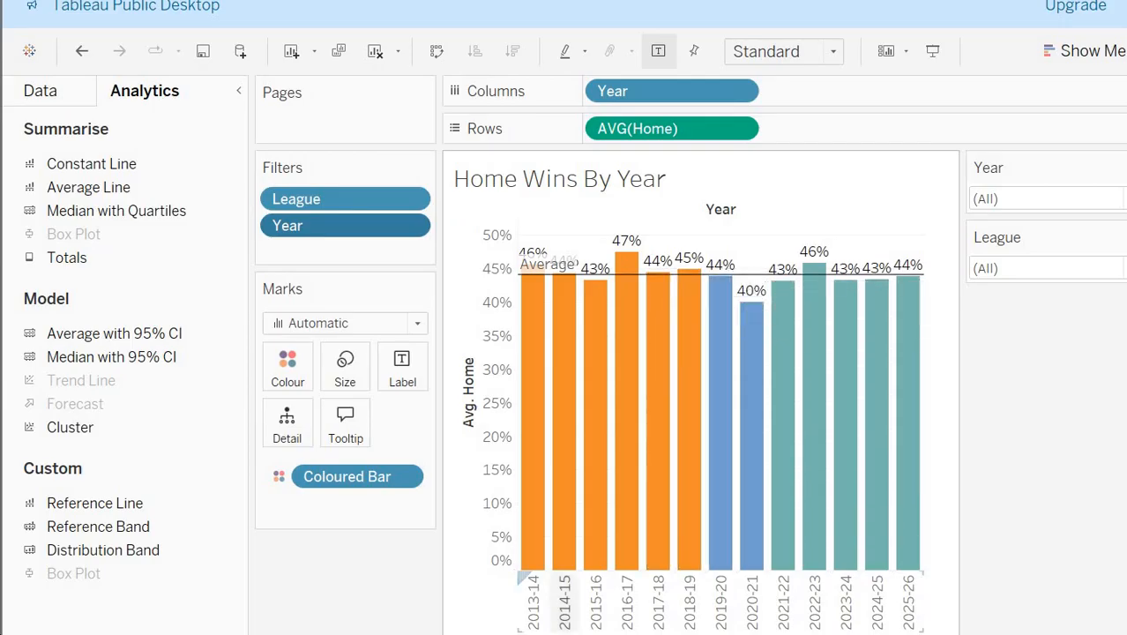
Step: Return to the Raw Data dashboard and extend the Home Wins By Year chart down to the bottom of the visible canvas
click(807, 633)
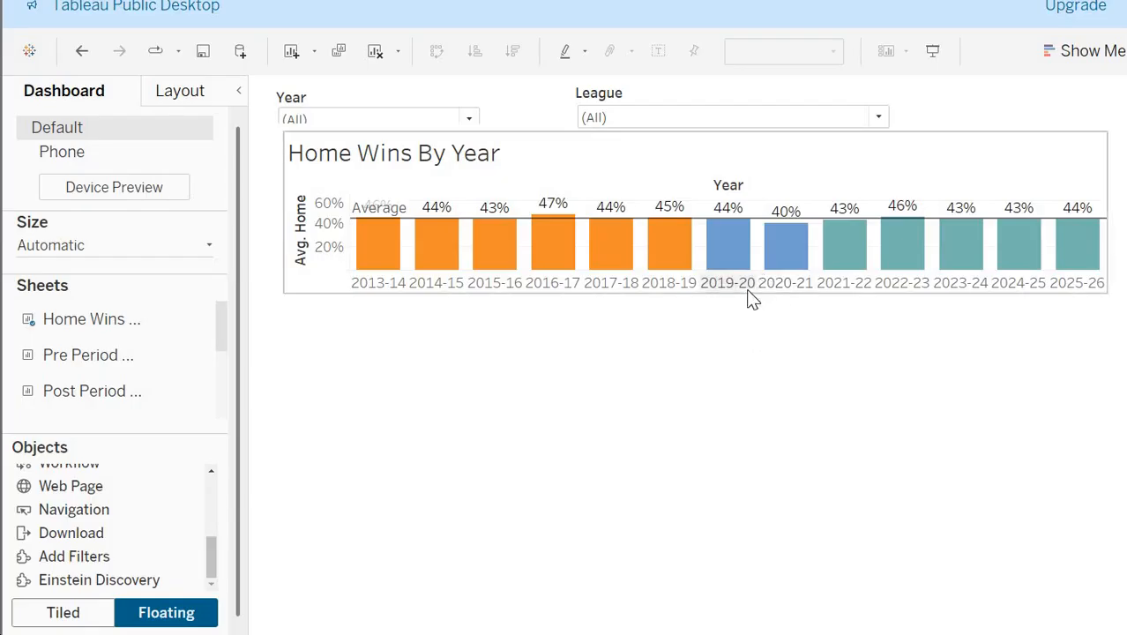
click(710, 284)
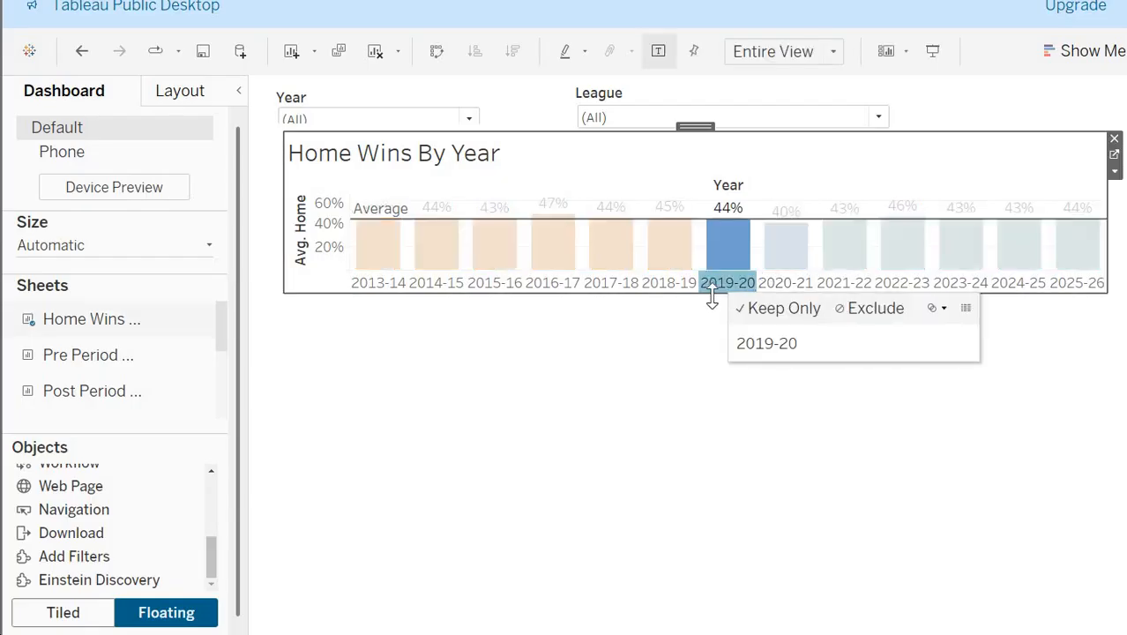
click(715, 300)
drag(717, 300, 762, 630)
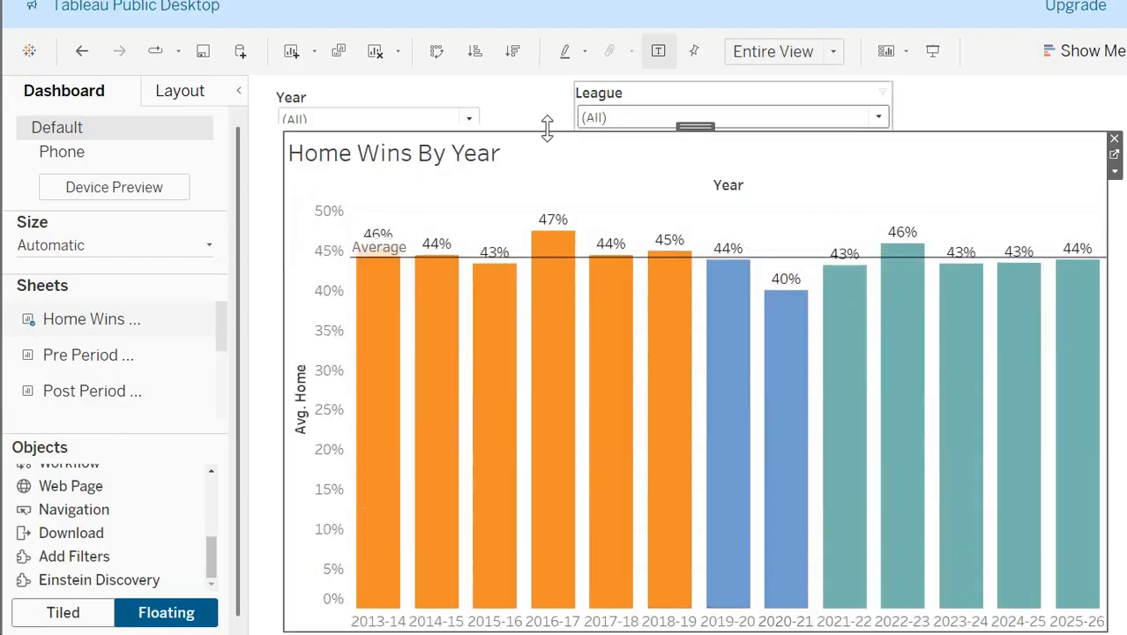
Step: Lower the chart's top edge slightly and make the Year filter taller so its dropdown fits completely
drag(551, 137, 550, 143)
click(433, 120)
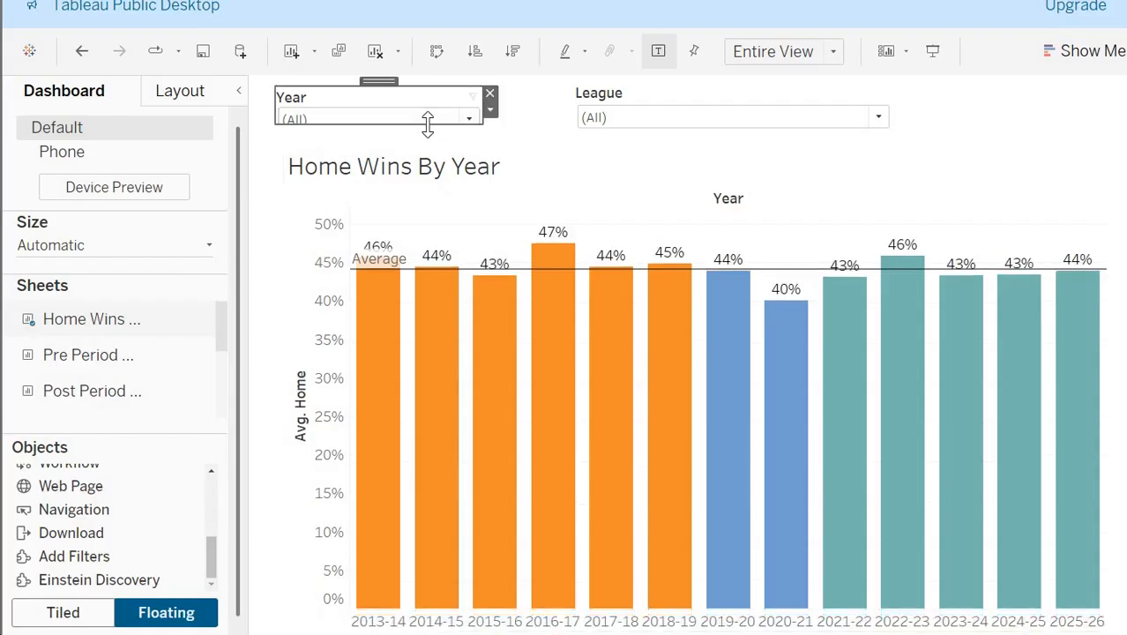
drag(428, 125, 428, 133)
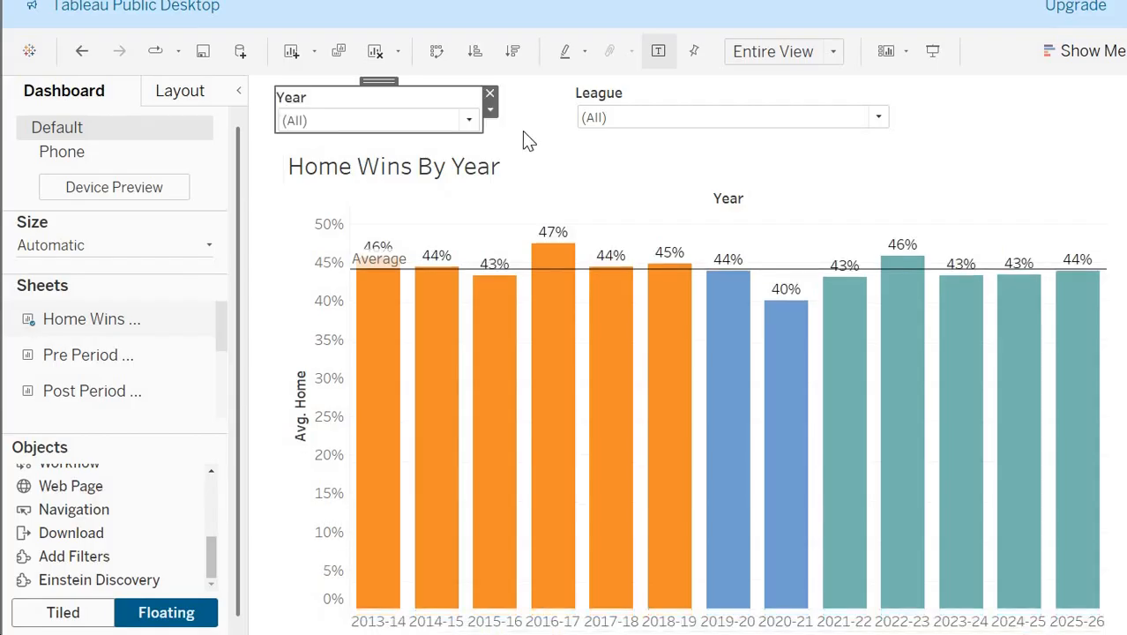
click(657, 353)
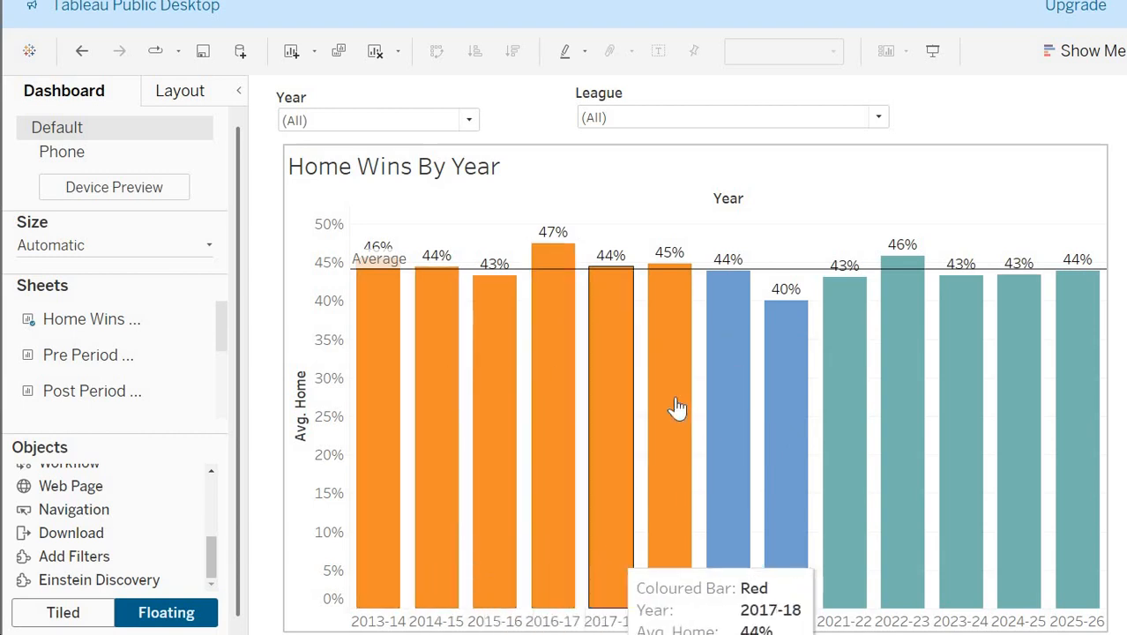
mouse_move(786, 271)
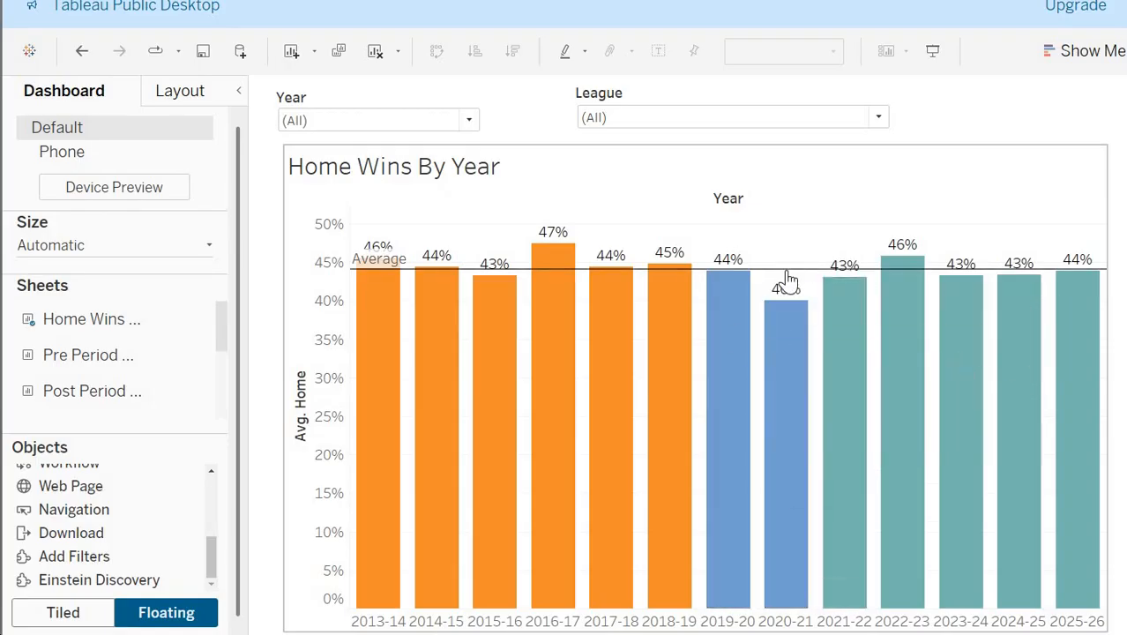
click(785, 447)
click(785, 448)
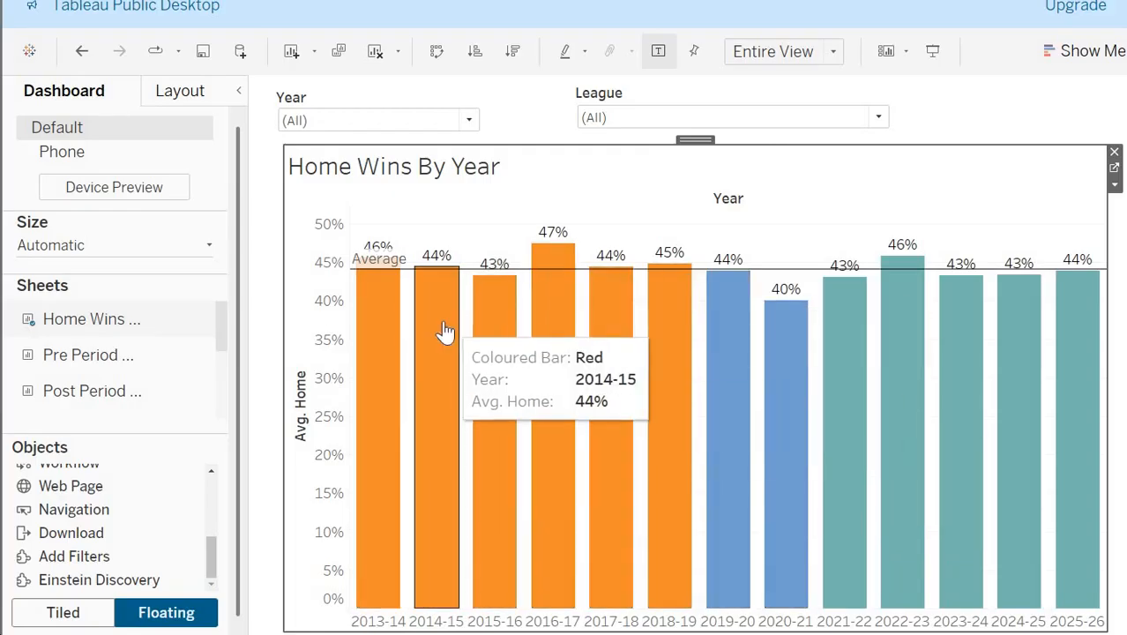
click(277, 341)
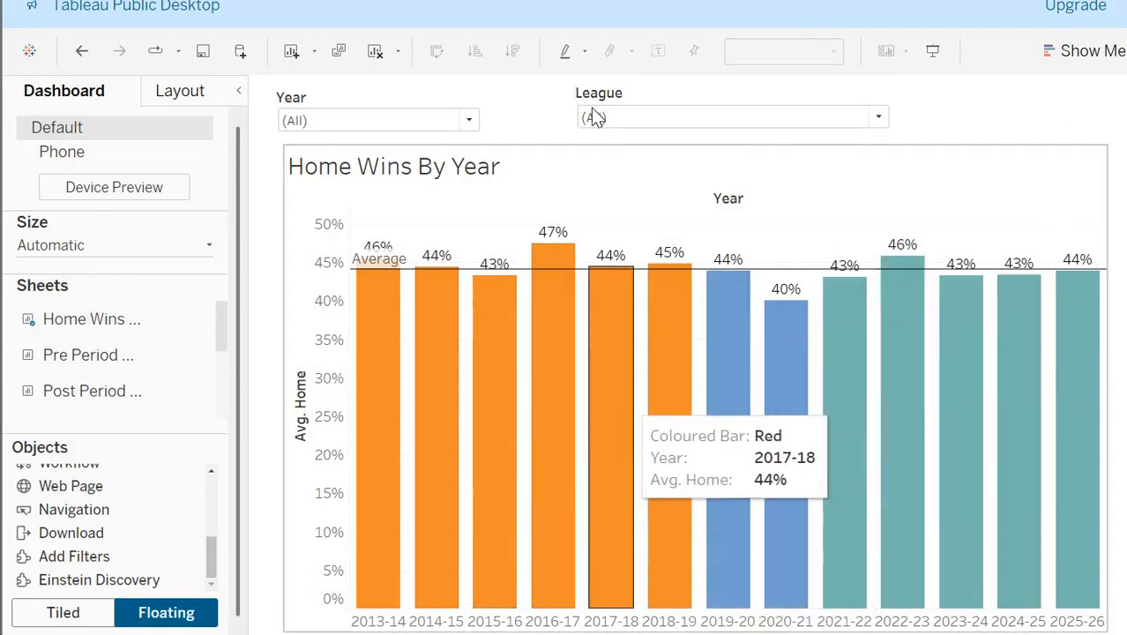
Step: Widen the Year filter to roughly match the League filter and shift the League filter right to clear the overlap
click(448, 100)
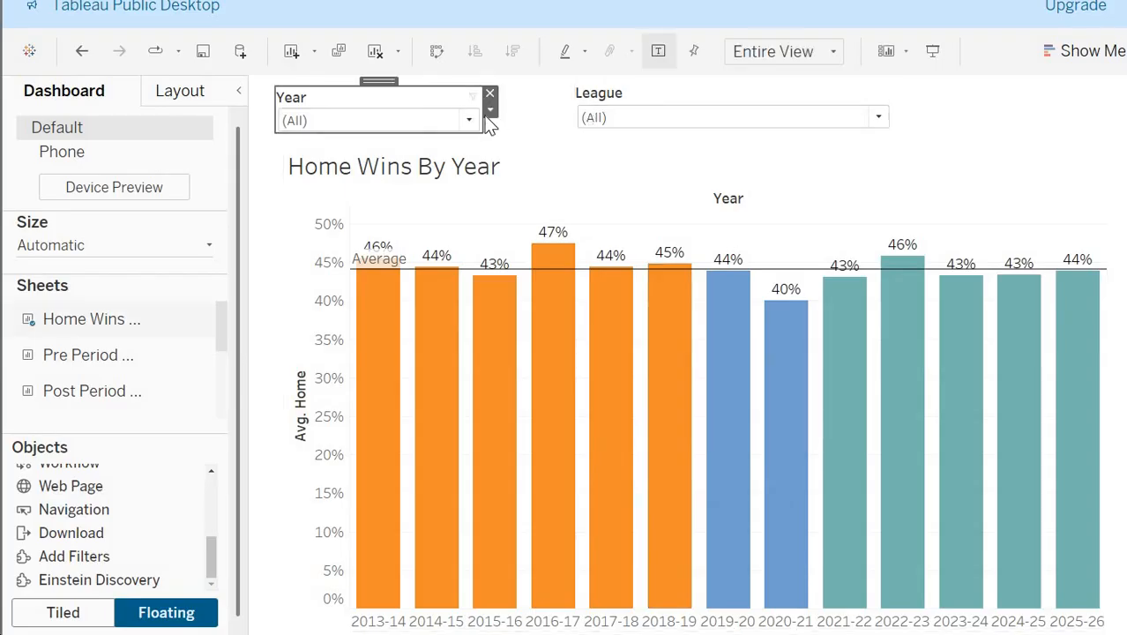
drag(484, 118, 702, 111)
click(785, 103)
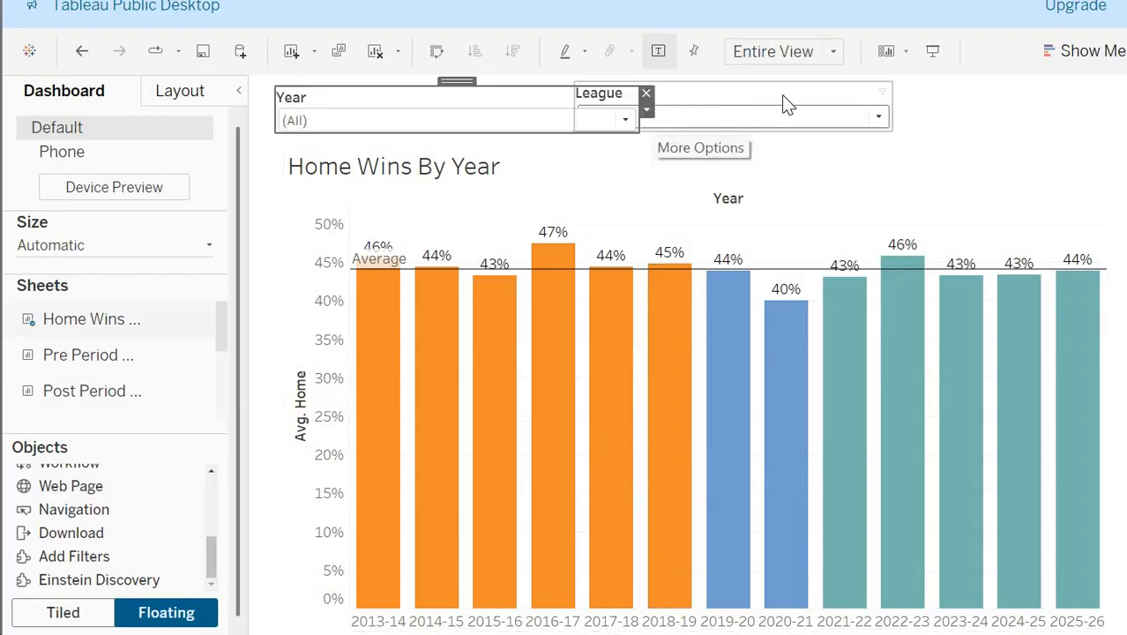
drag(766, 99, 818, 101)
Step: Filter the Home Wins By Year chart to the Bundesliga league alone, followed by the English Championship alone
click(736, 116)
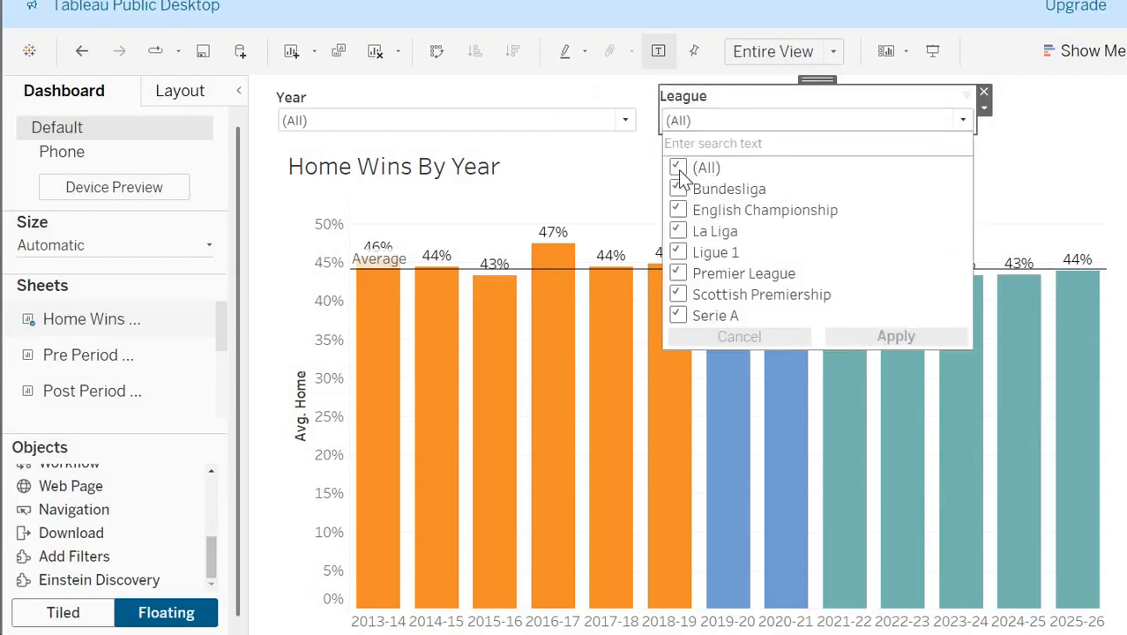
click(678, 168)
click(891, 336)
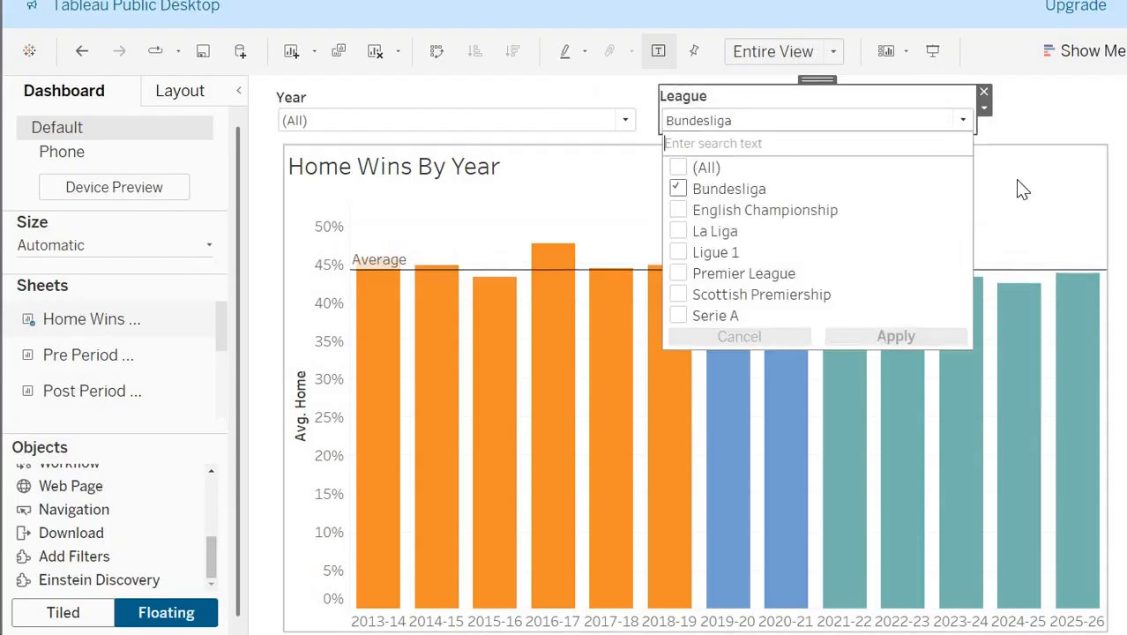
click(1035, 107)
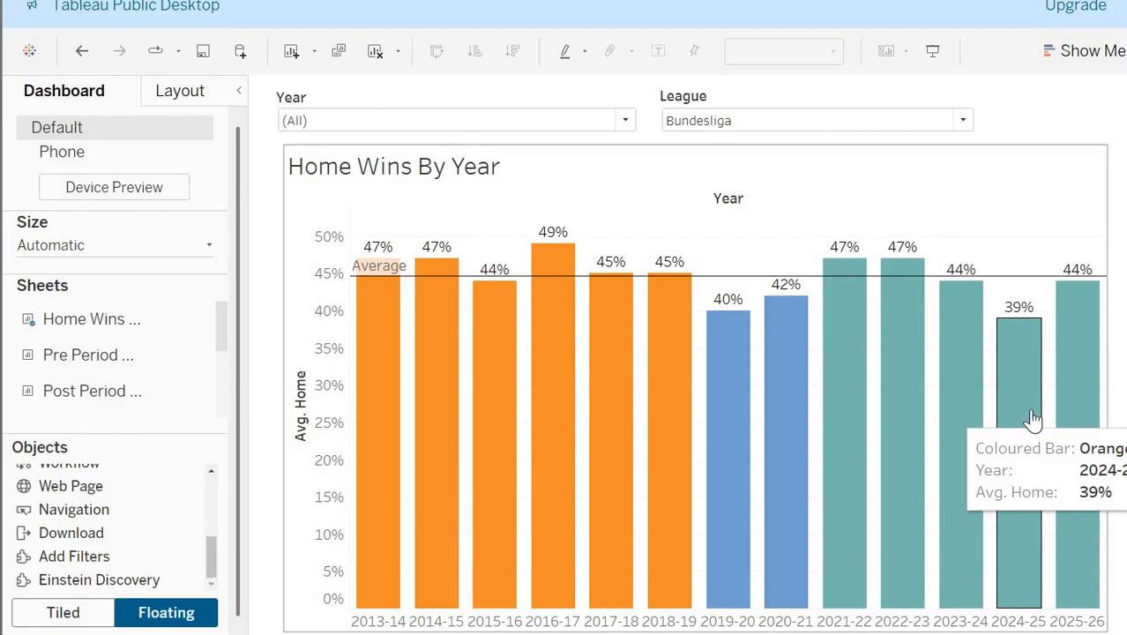
click(889, 123)
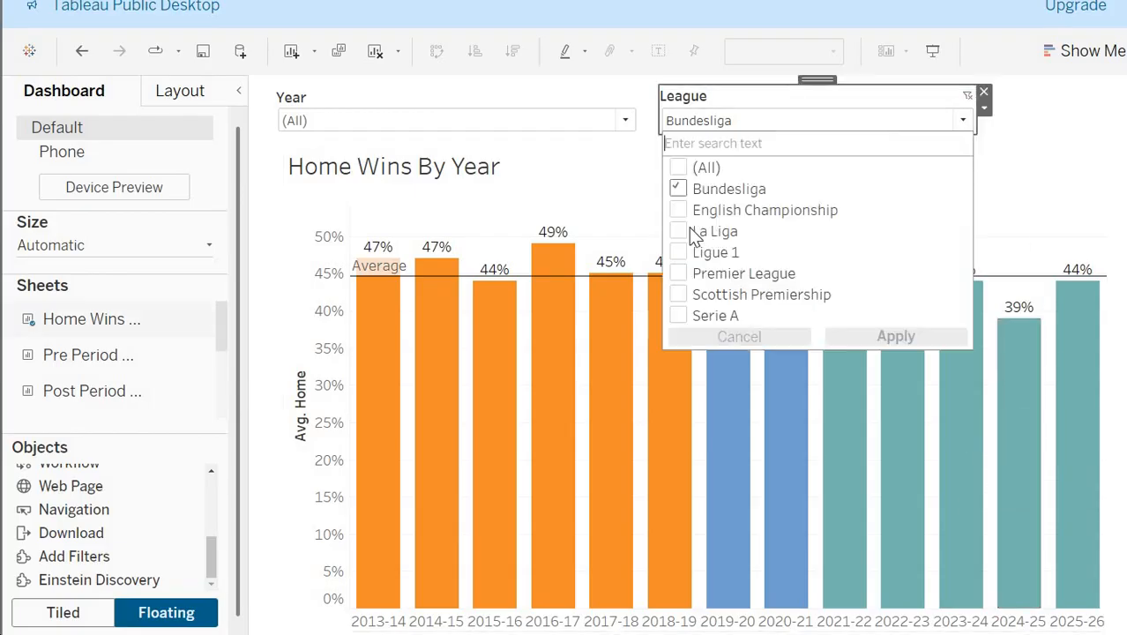
click(678, 193)
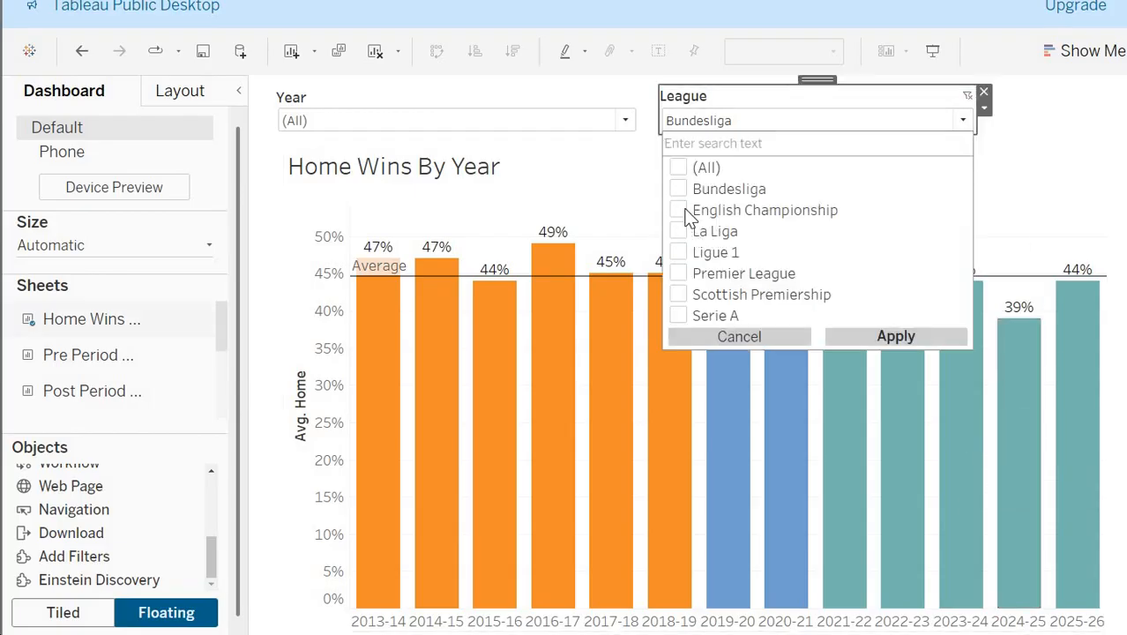
click(882, 338)
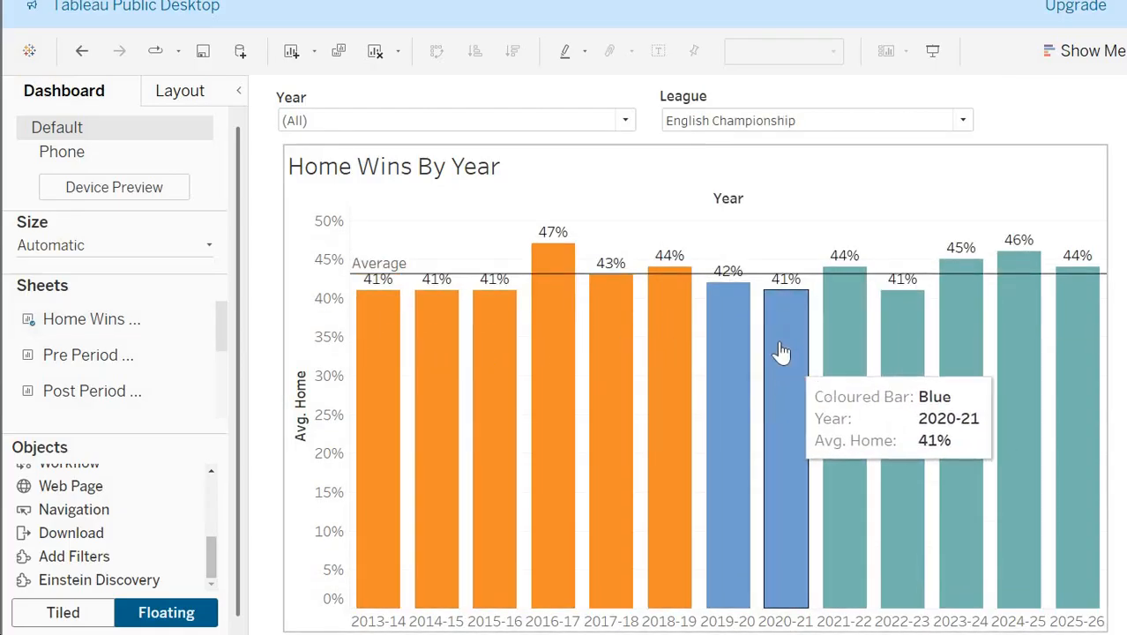
Step: Switch the League filter to La Liga alone, followed by the Premier League alone
click(756, 123)
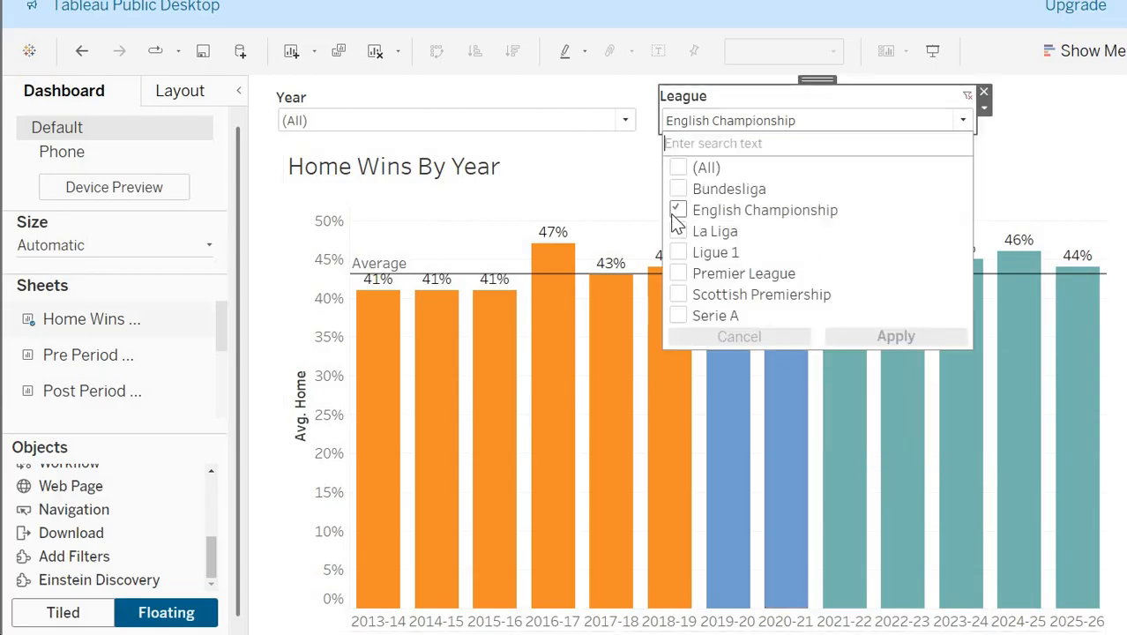
click(678, 210)
click(677, 232)
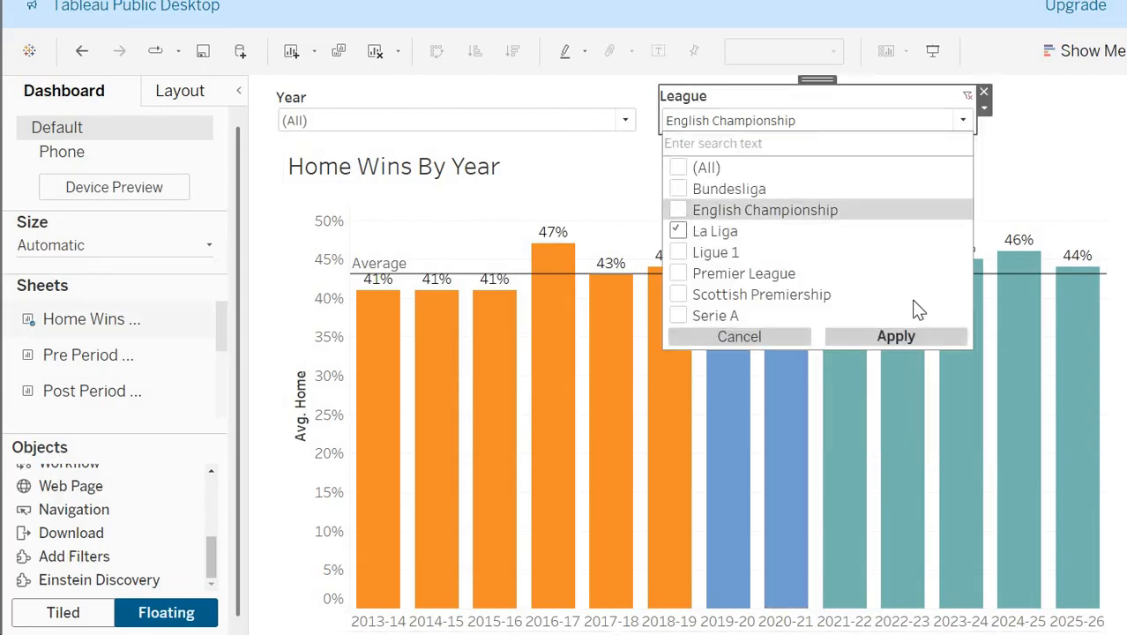
click(909, 335)
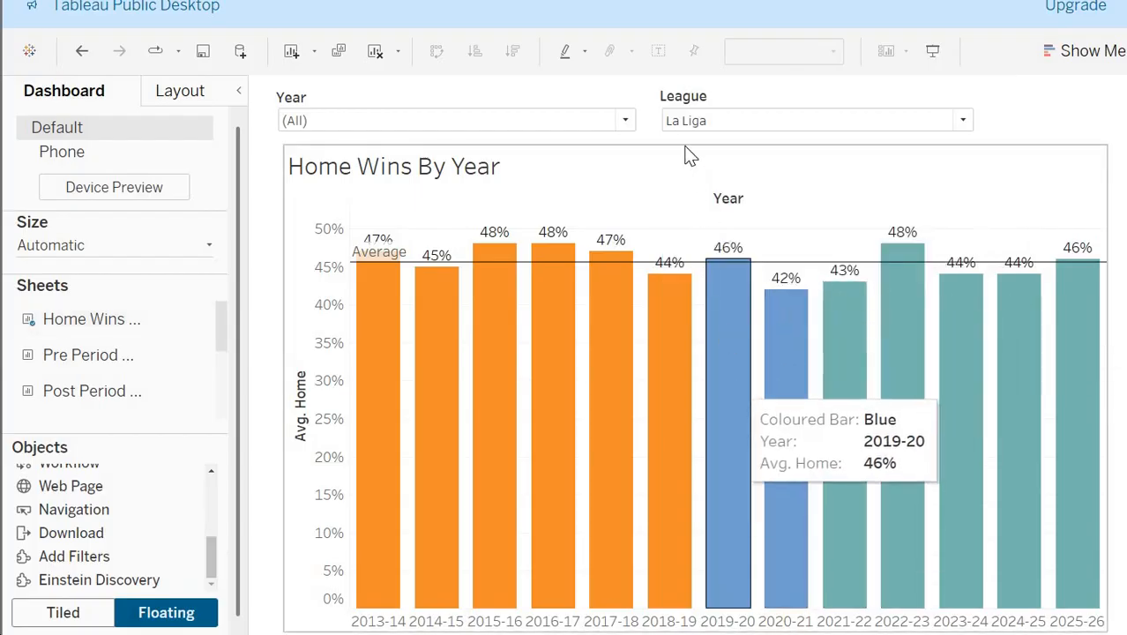
click(697, 121)
click(678, 231)
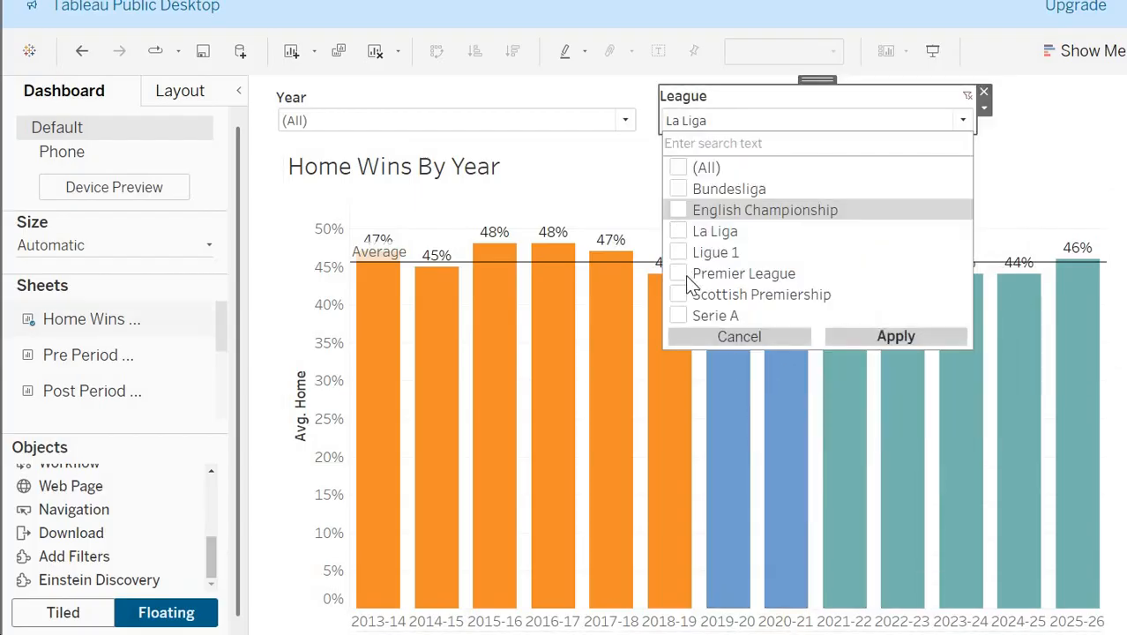
click(868, 342)
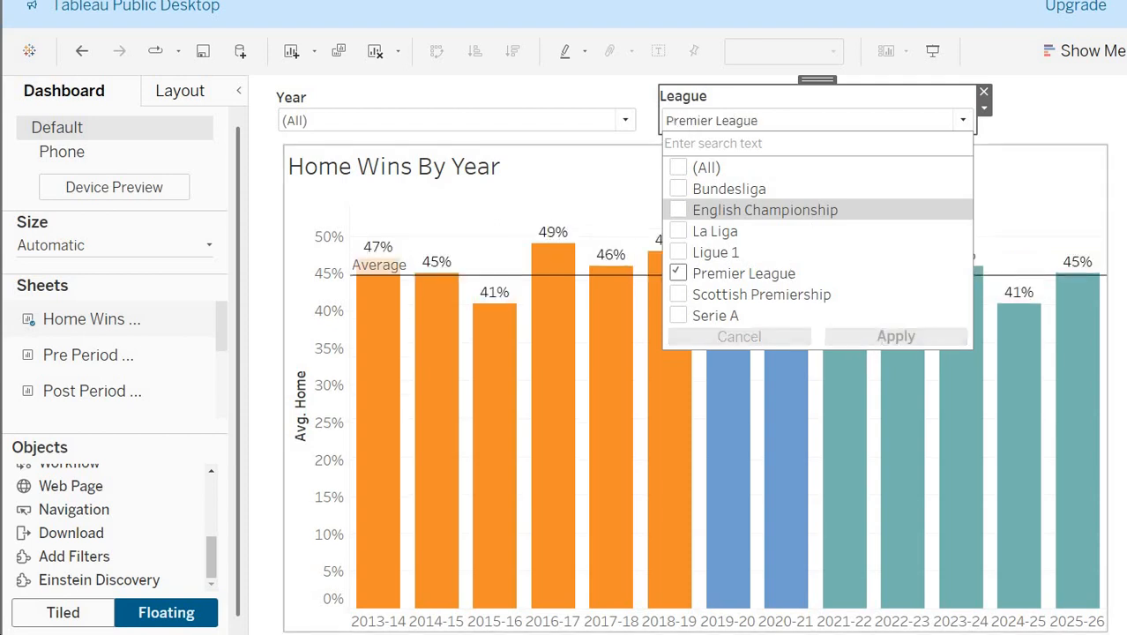
Step: Change the League filter from Premier League to Scottish Premiership only and inspect the 2020-21 bar
click(679, 276)
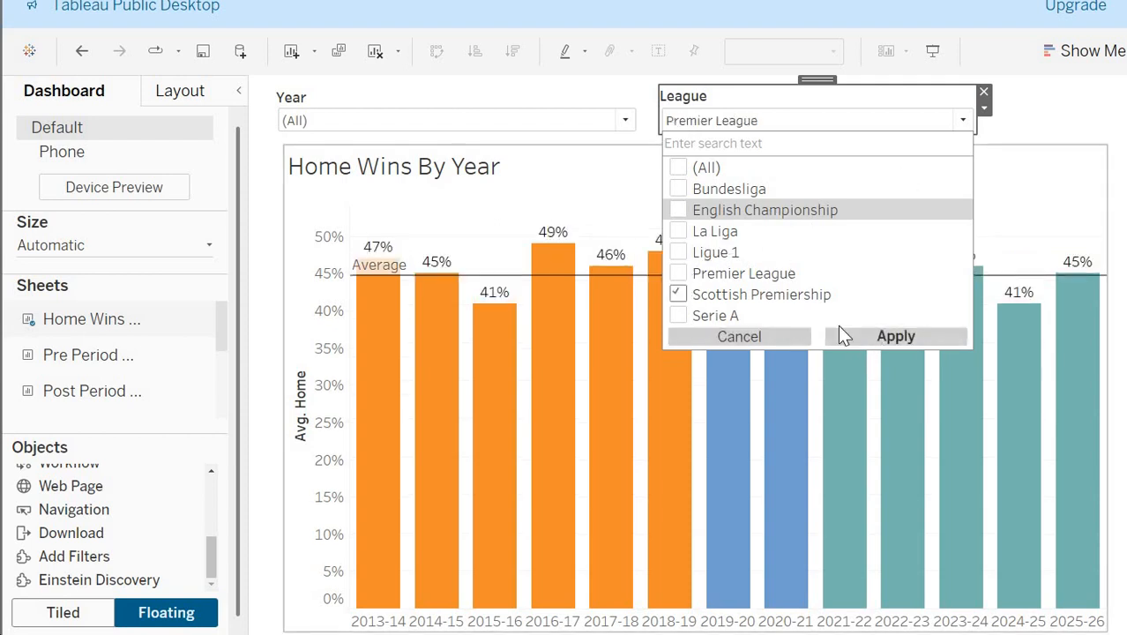
click(860, 335)
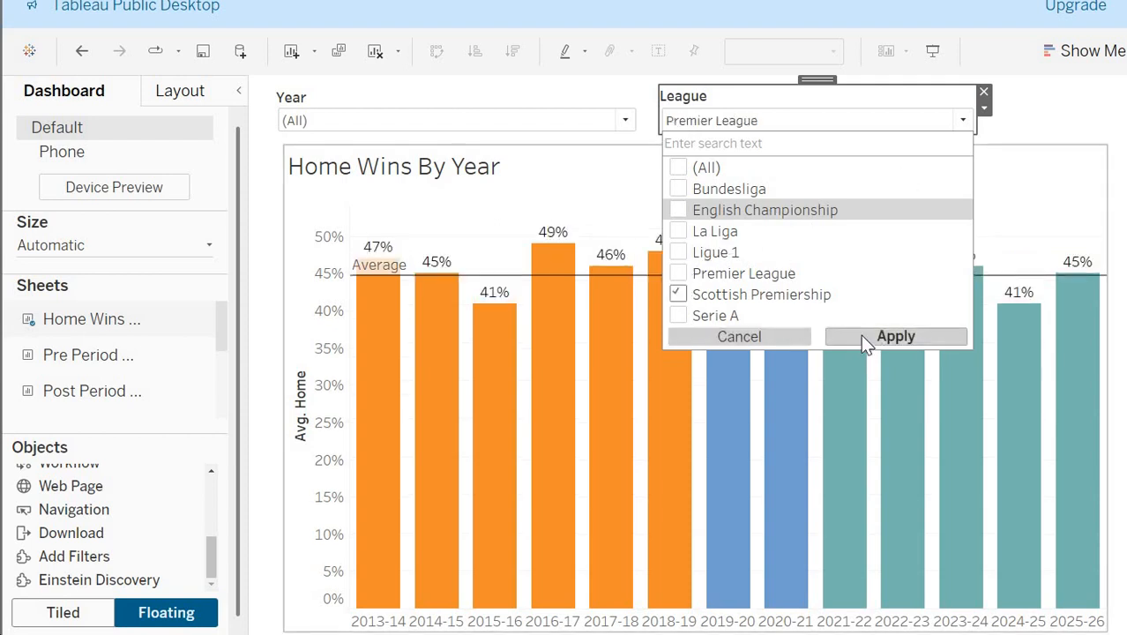
click(1120, 325)
mouse_move(797, 371)
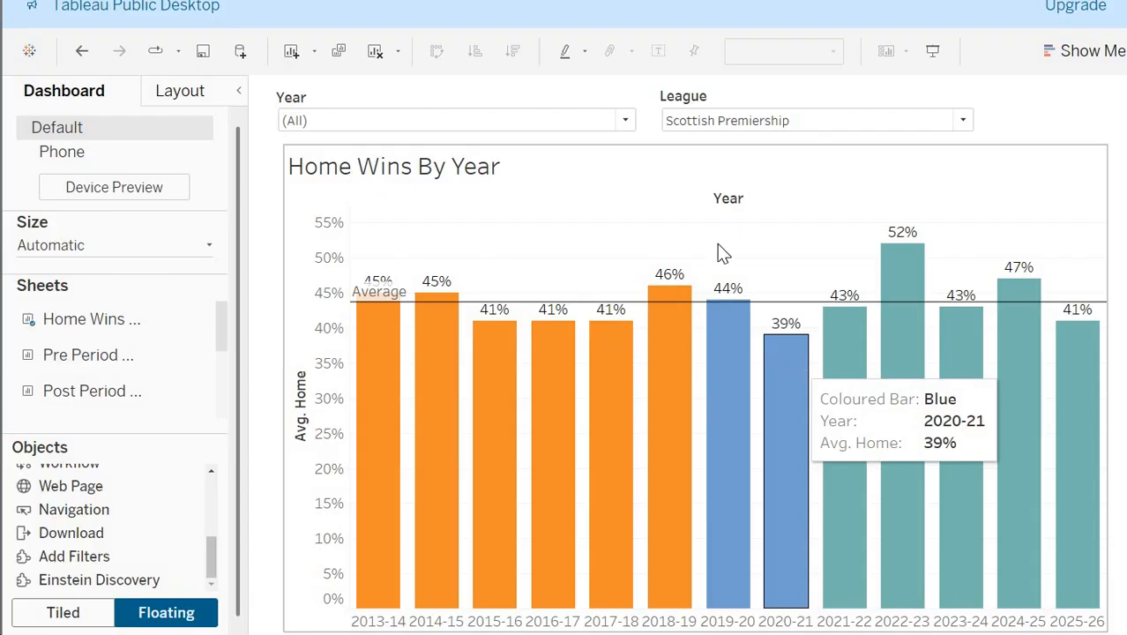
Step: Open the Home Wins By Year worksheet and rename it to Home Win % By Year
click(450, 175)
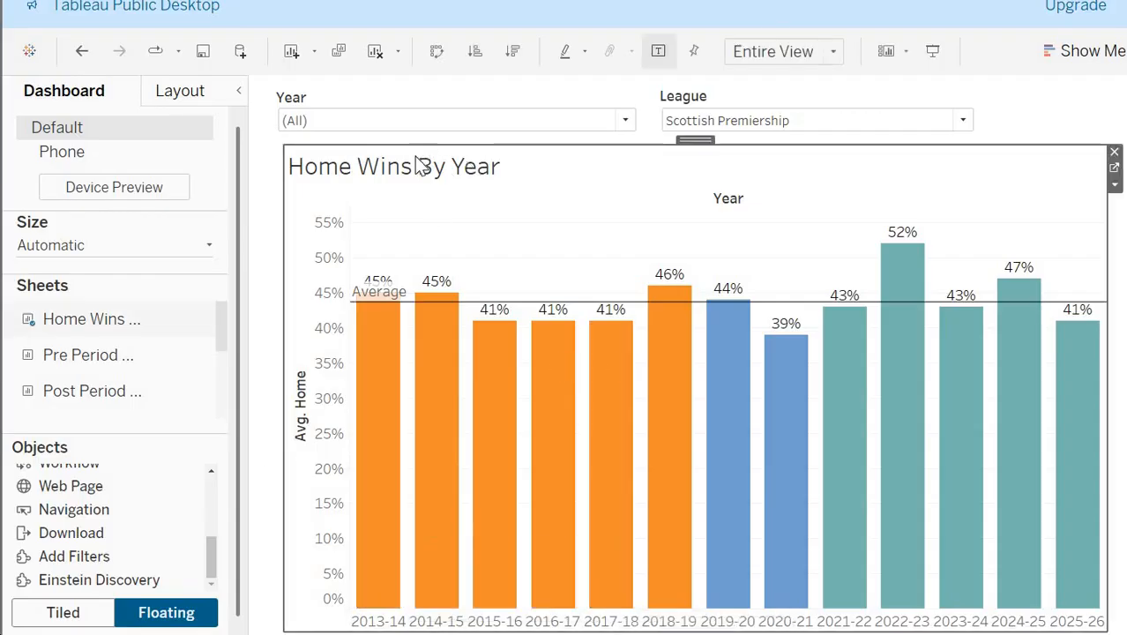
double_click(887, 190)
click(963, 437)
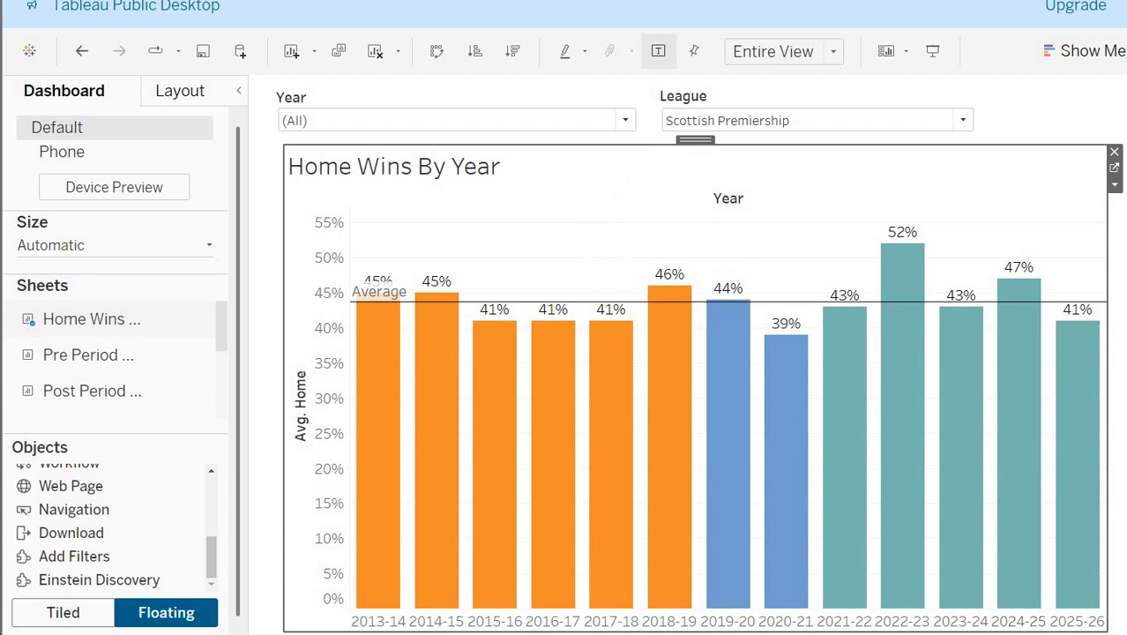
click(203, 634)
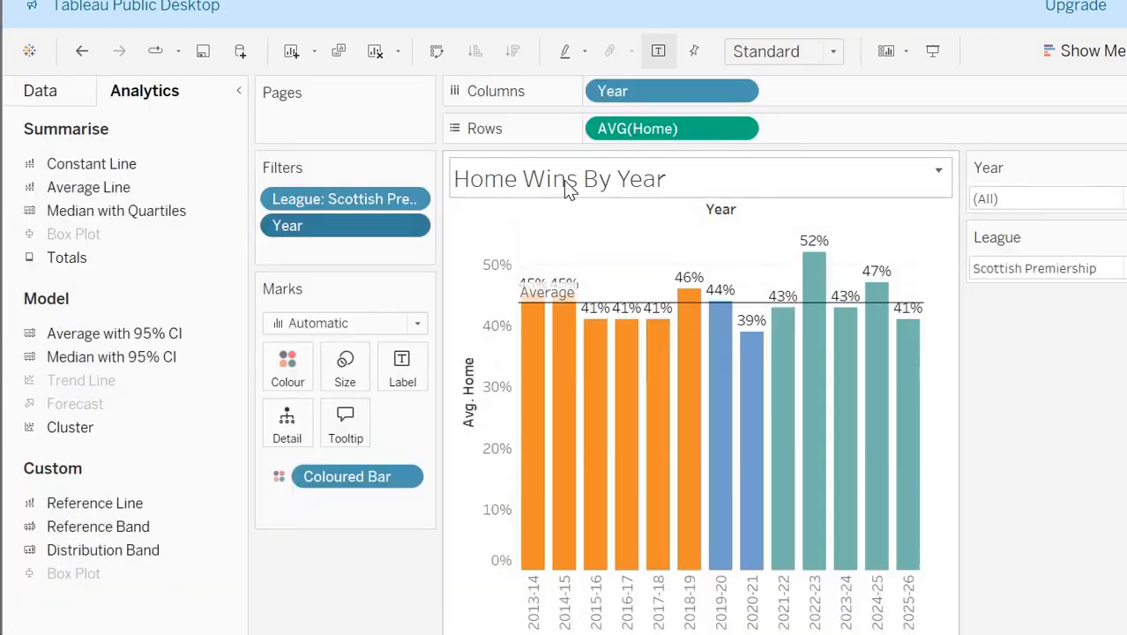
double_click(566, 188)
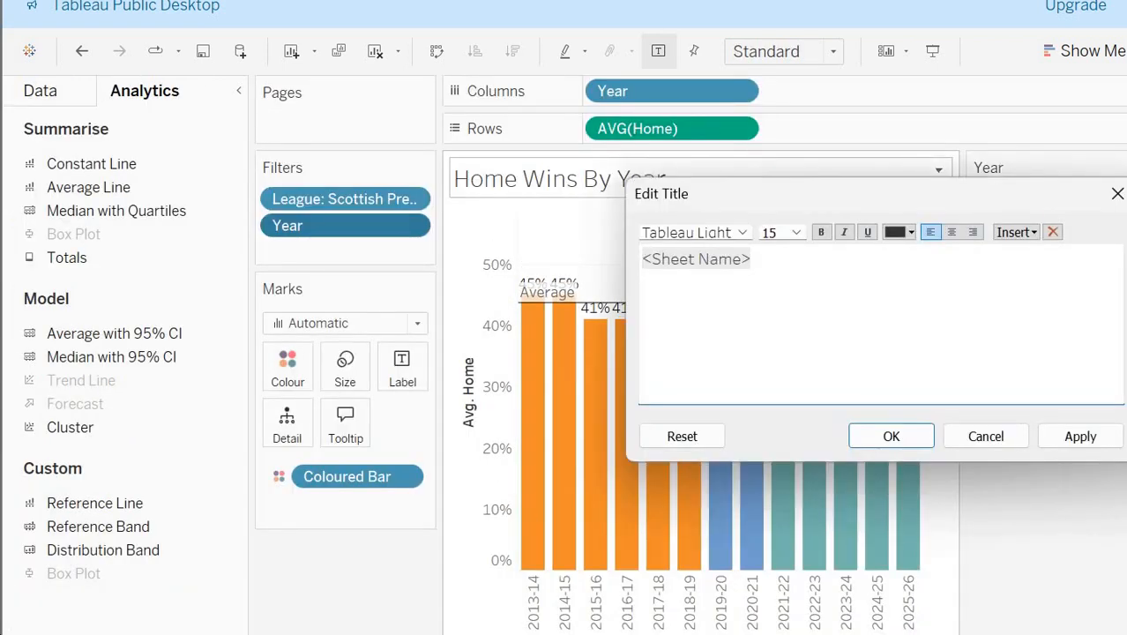
click(1118, 194)
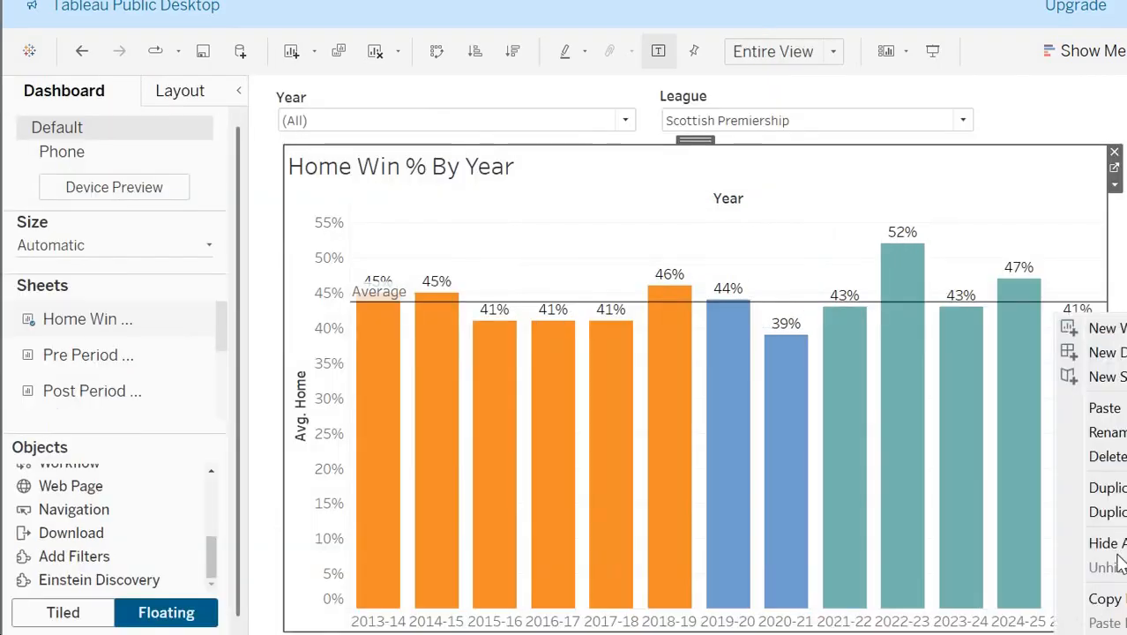
Step: Hide all worksheets used in the Raw Data dashboard
click(1094, 539)
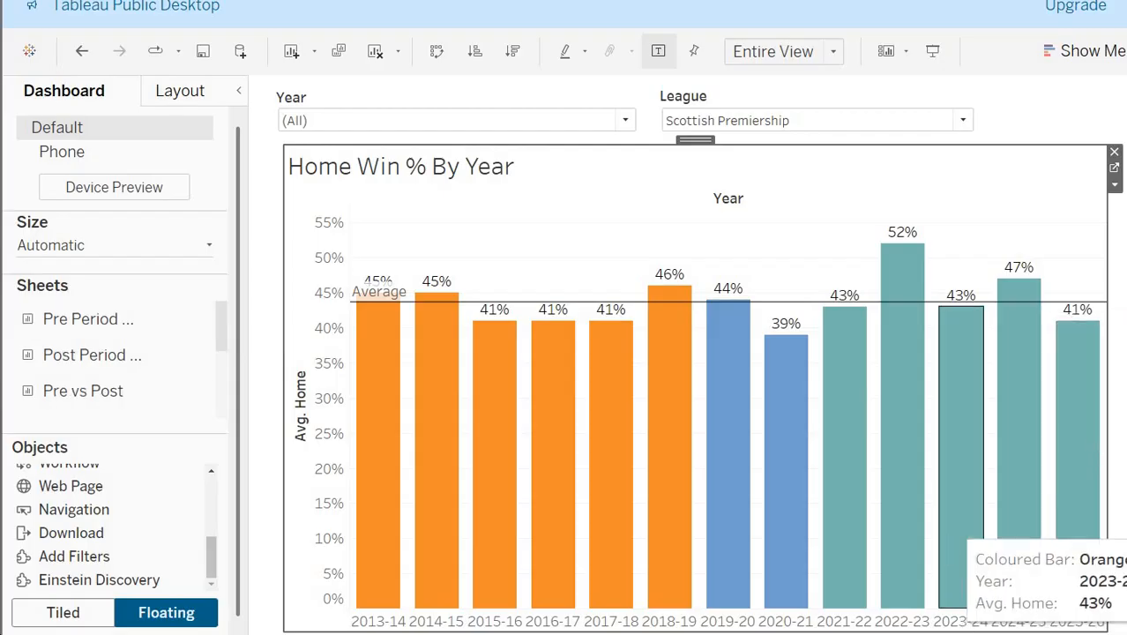
click(957, 631)
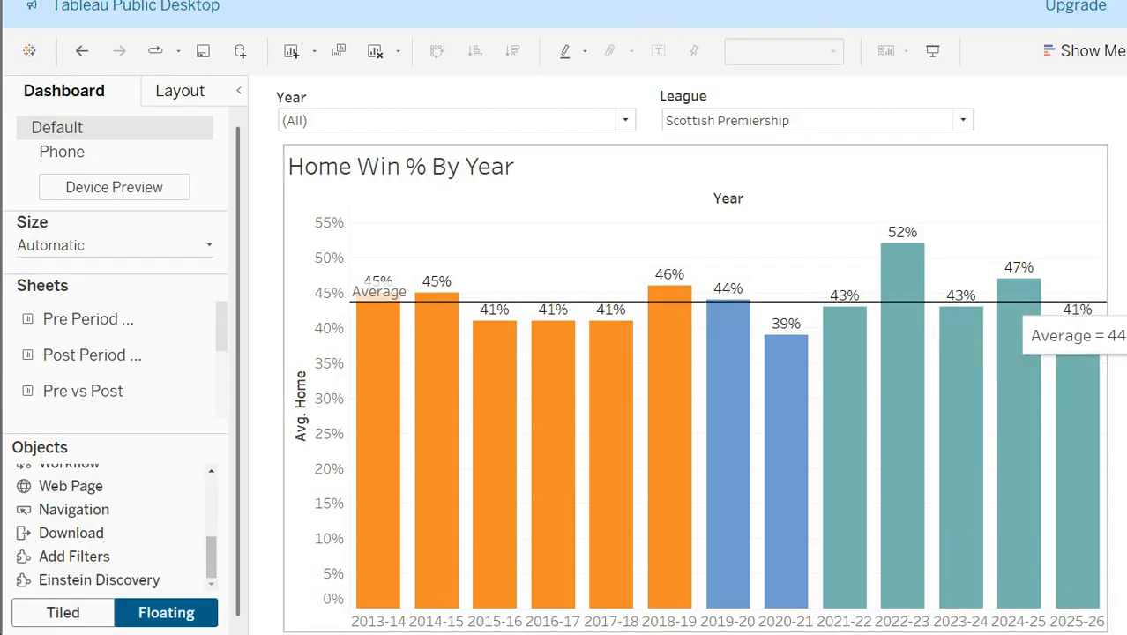
Step: Reset the dashboard's League filter to (All)
click(800, 117)
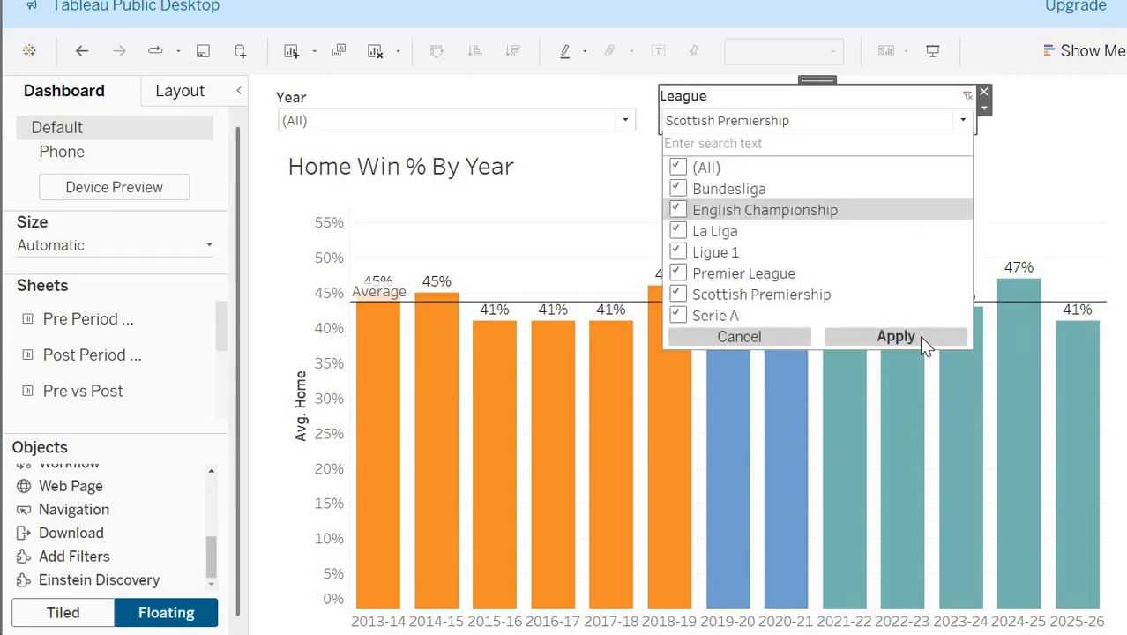
click(919, 335)
click(1045, 109)
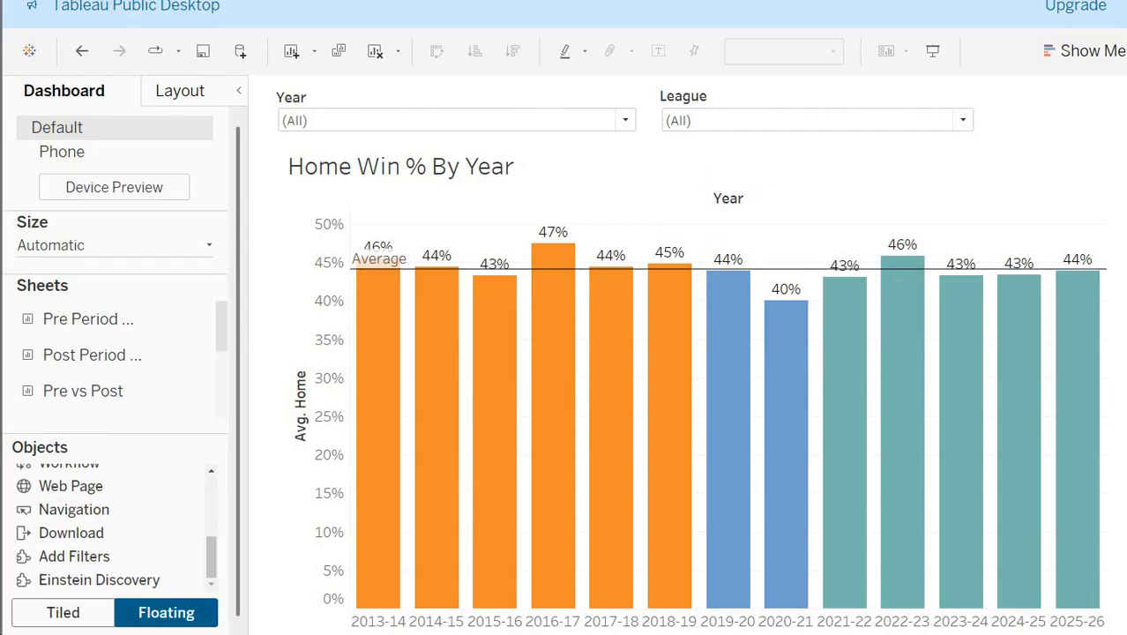
Step: Limit the Year filter to 2016-17, check the League filter's options, and undo the Year filter change
click(536, 121)
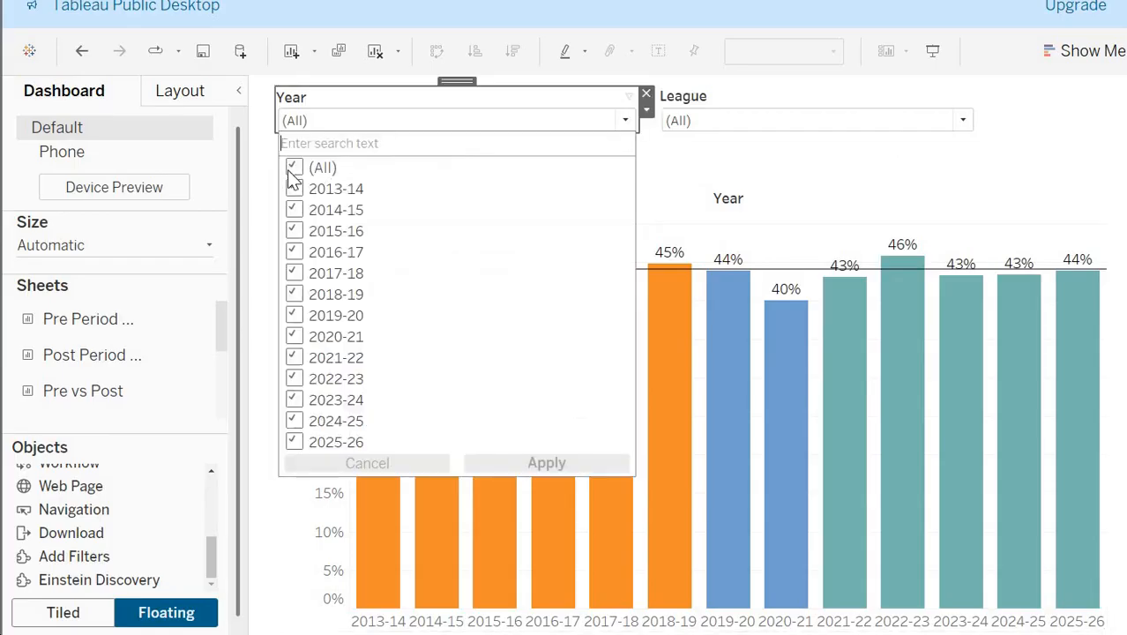
click(294, 168)
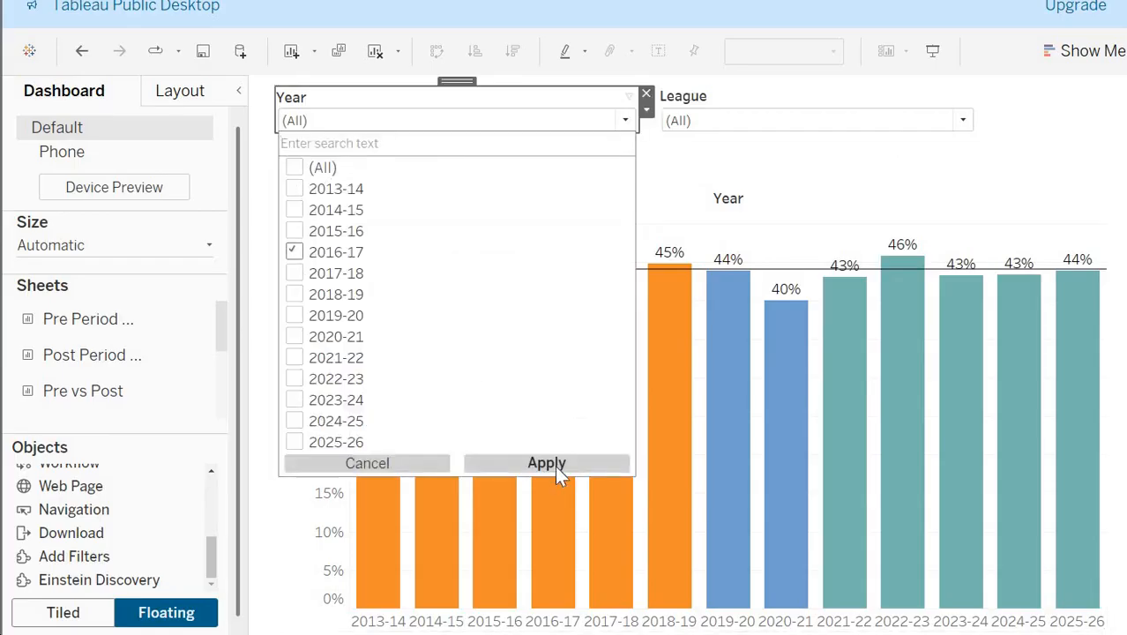
click(557, 464)
click(820, 118)
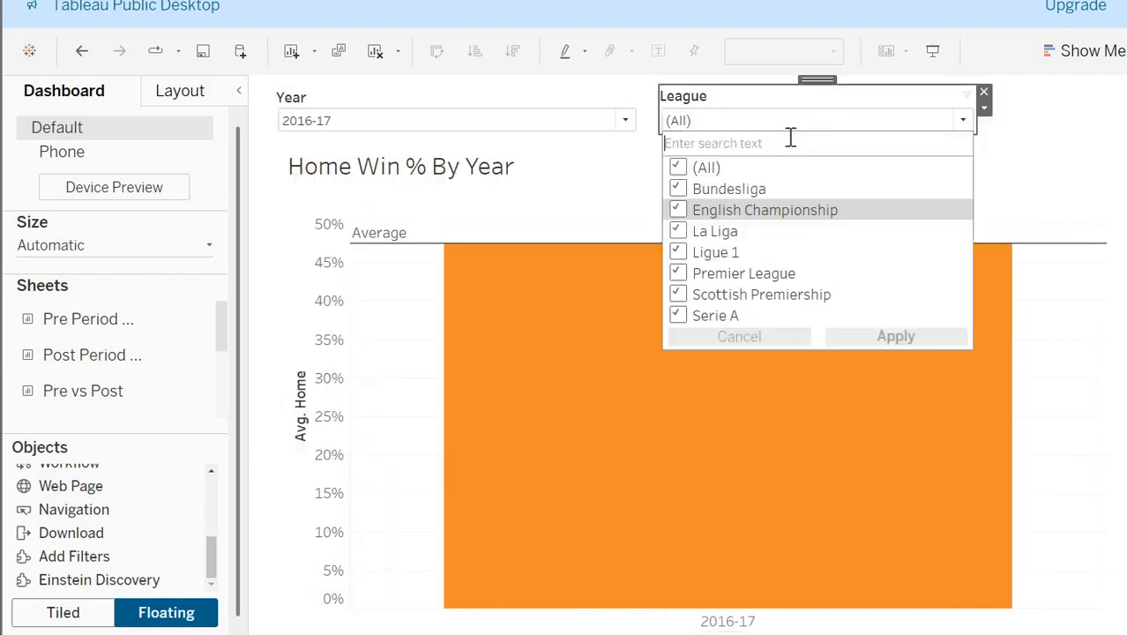
click(551, 110)
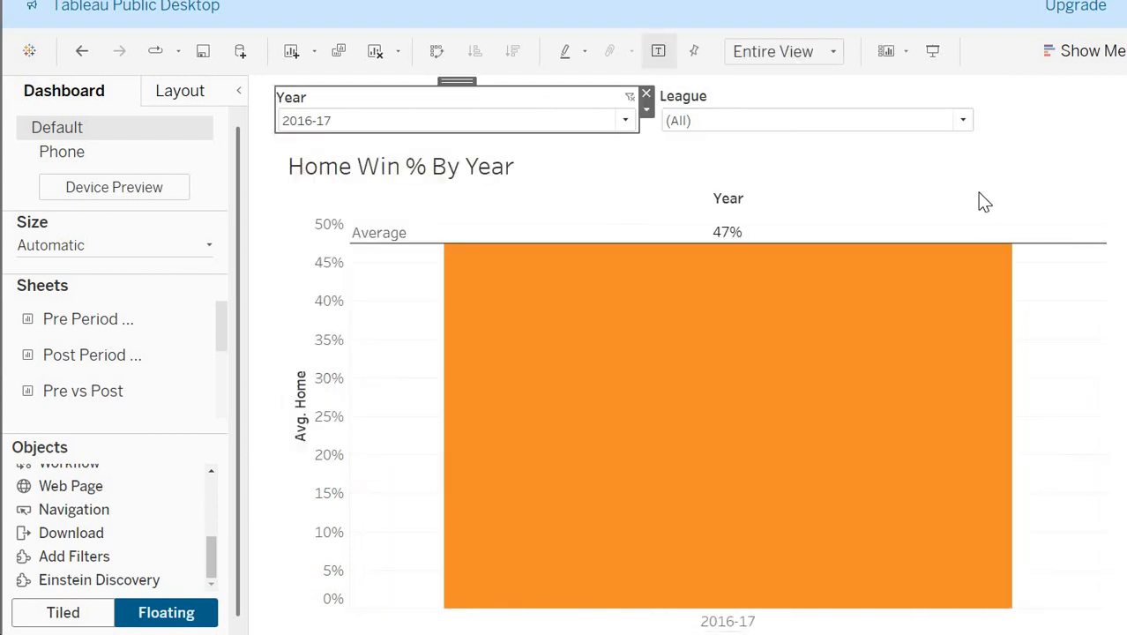
click(1124, 203)
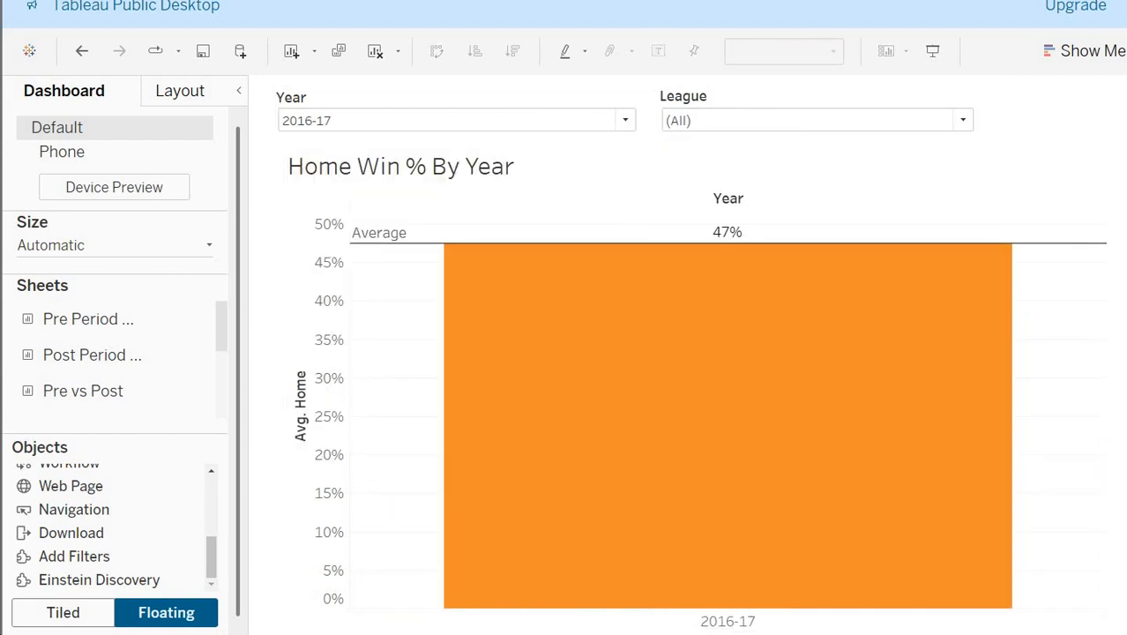
key(ctrl+z)
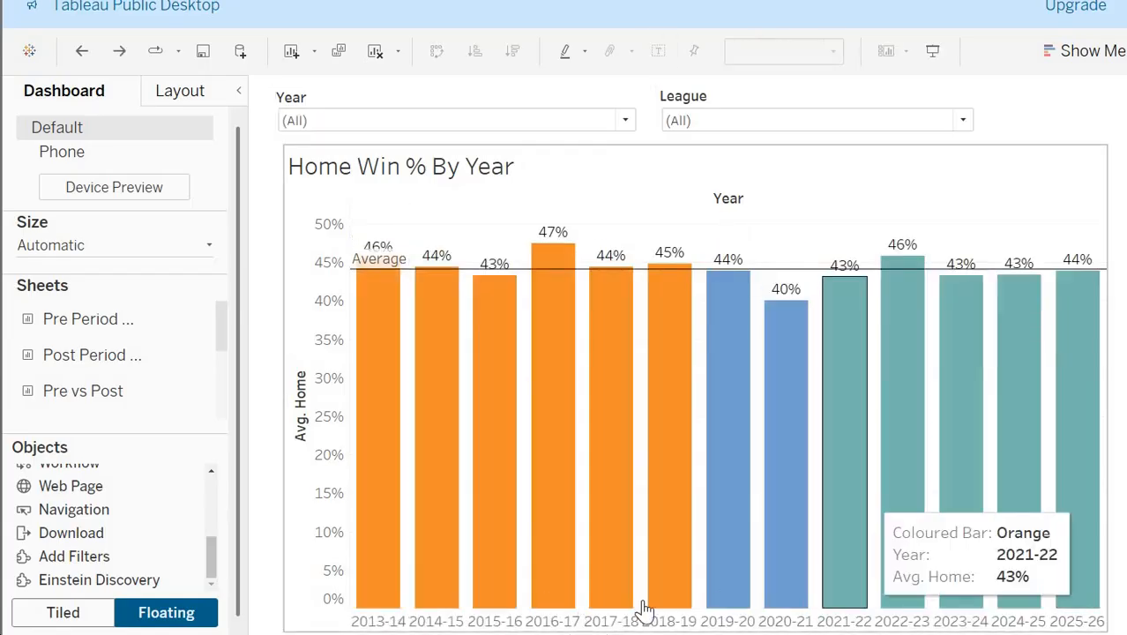
Step: Unhide all sheets of the Raw Data dashboard and open the Home Win % By Year worksheet
right_click(960, 633)
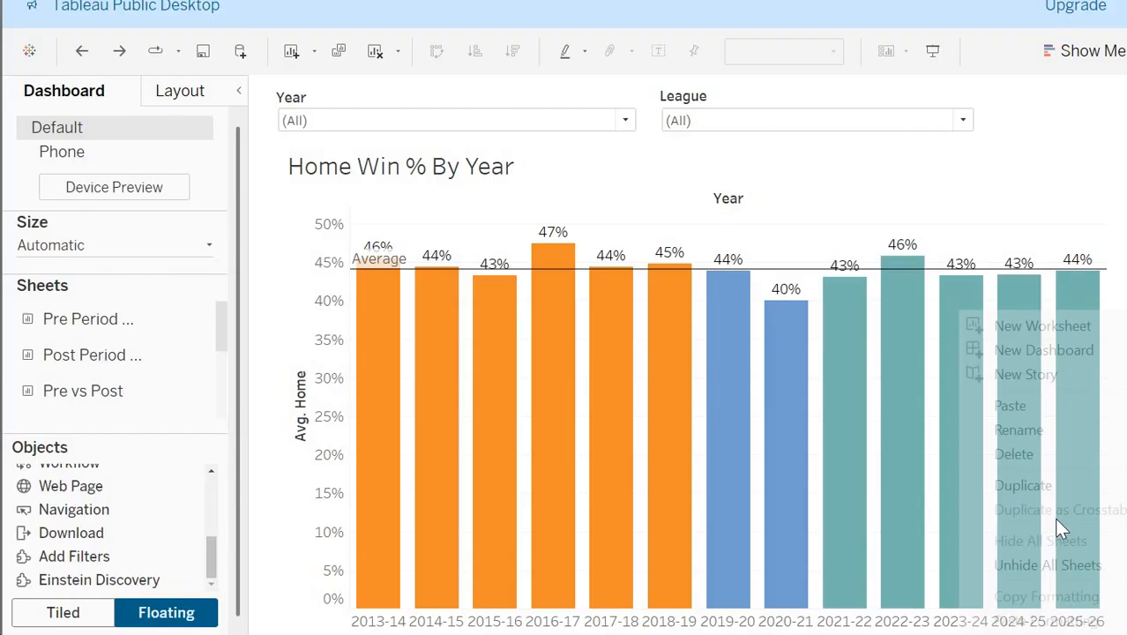
click(1050, 565)
click(684, 633)
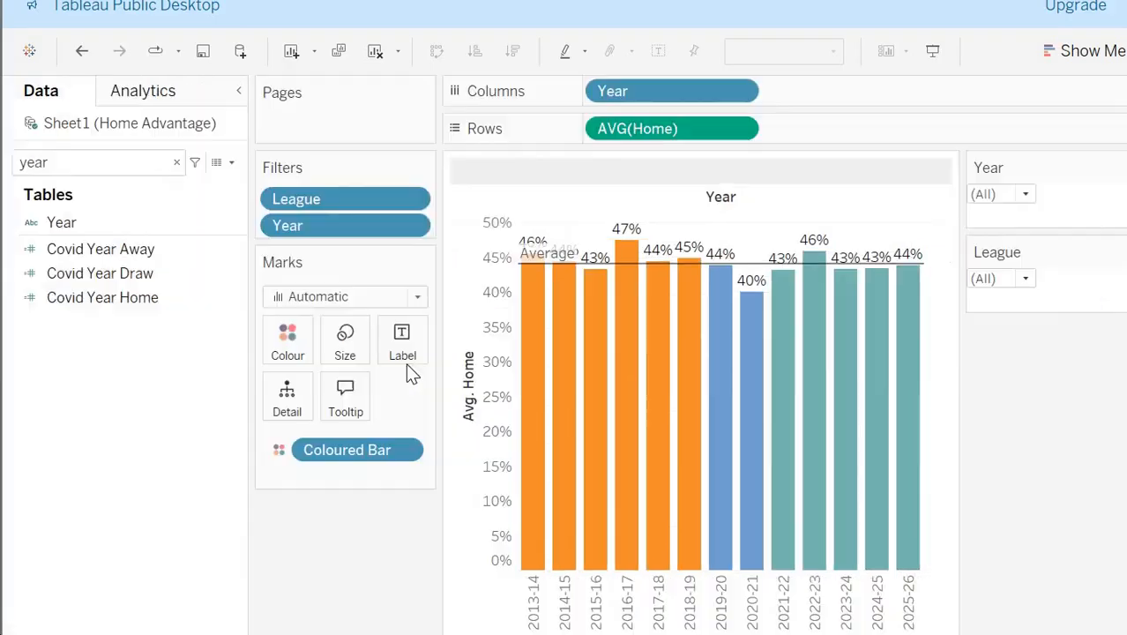
Step: Apply the League filter of the Home Win % By Year sheet to all the other listed worksheets
click(297, 198)
right_click(308, 226)
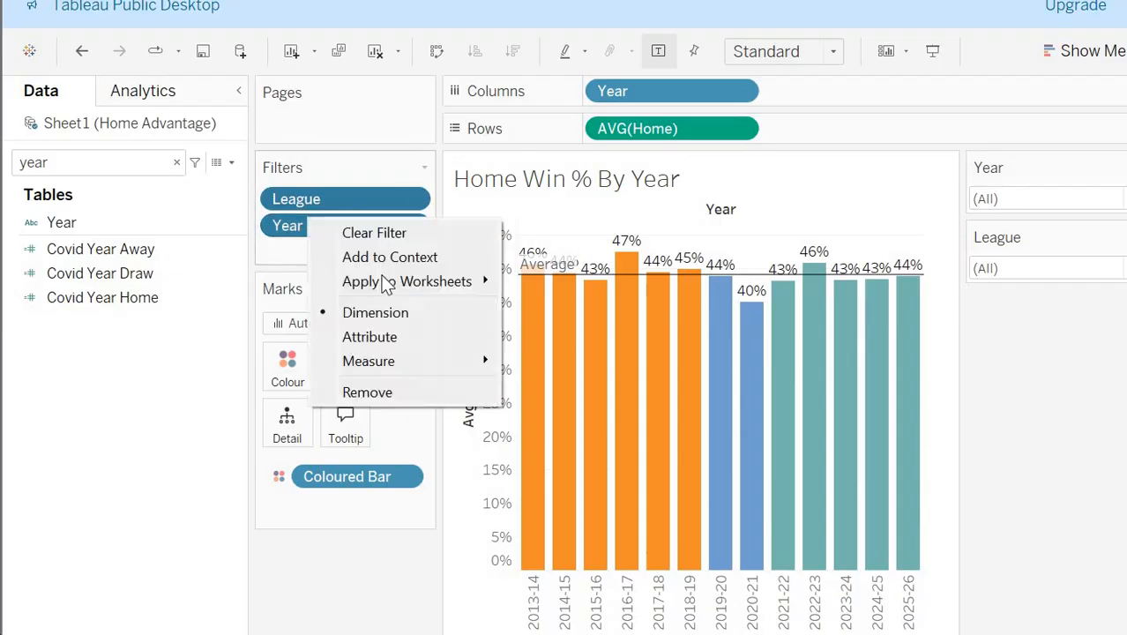
mouse_move(390, 283)
click(590, 331)
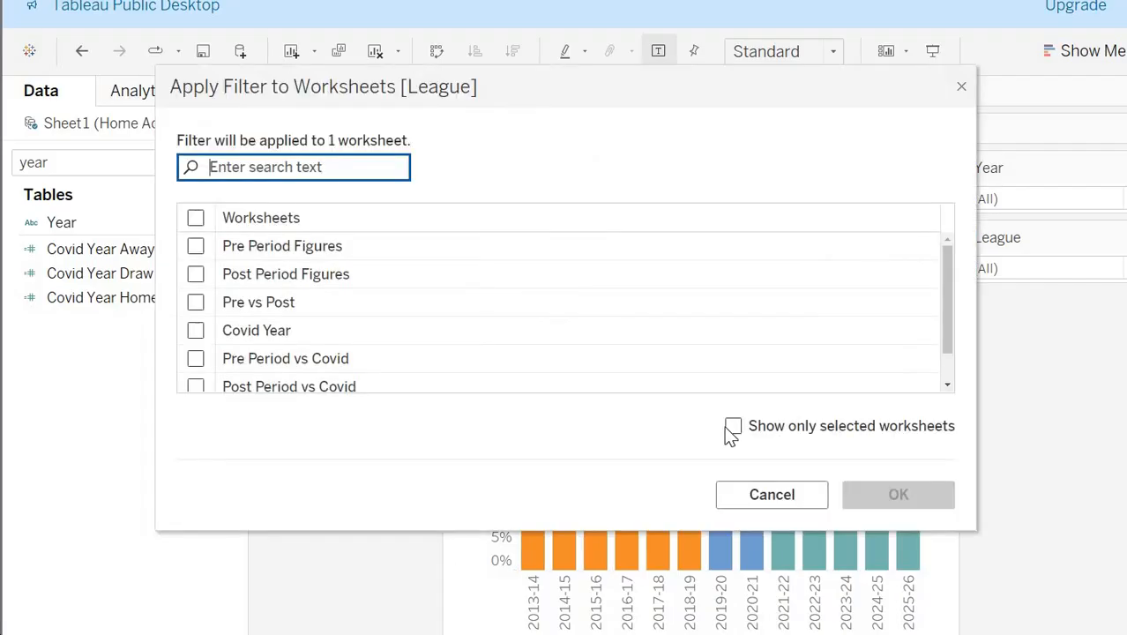
click(728, 429)
click(728, 429)
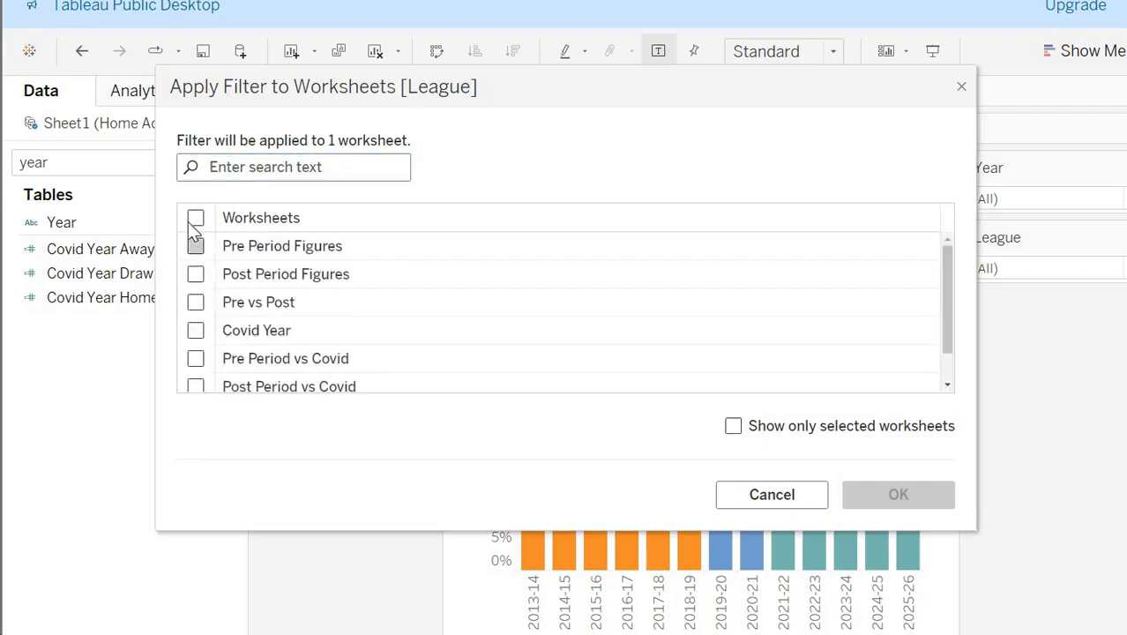
click(191, 219)
scroll(322, 277, down, 2)
click(906, 494)
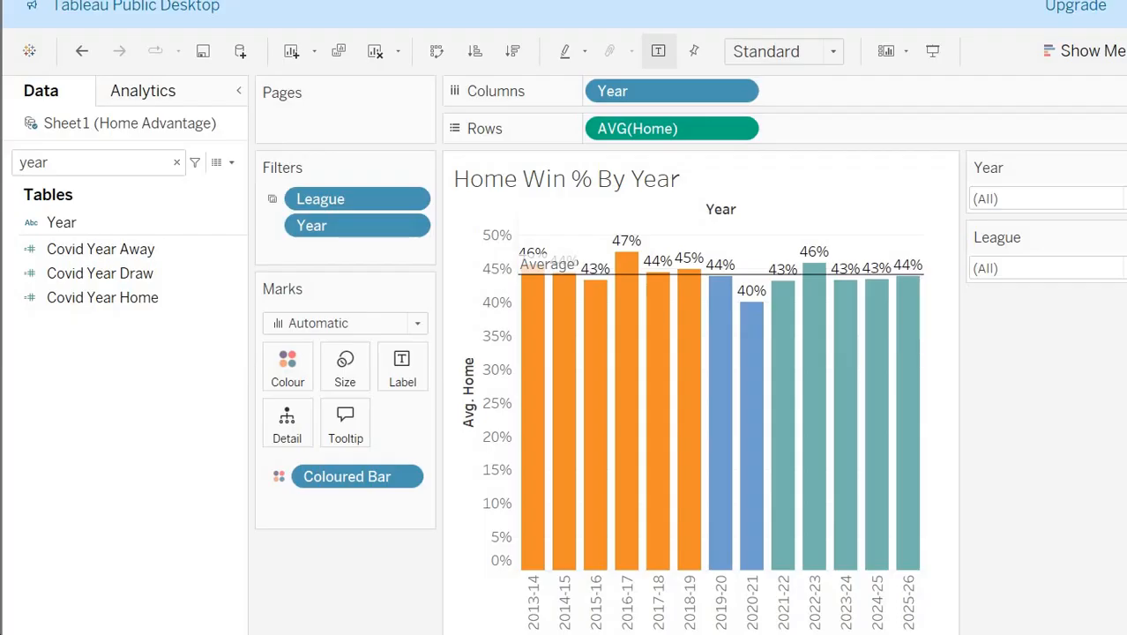
Step: Hide all sheets of the dashboard showing the Home Win % By Year chart and create a new dashboard
right_click(885, 634)
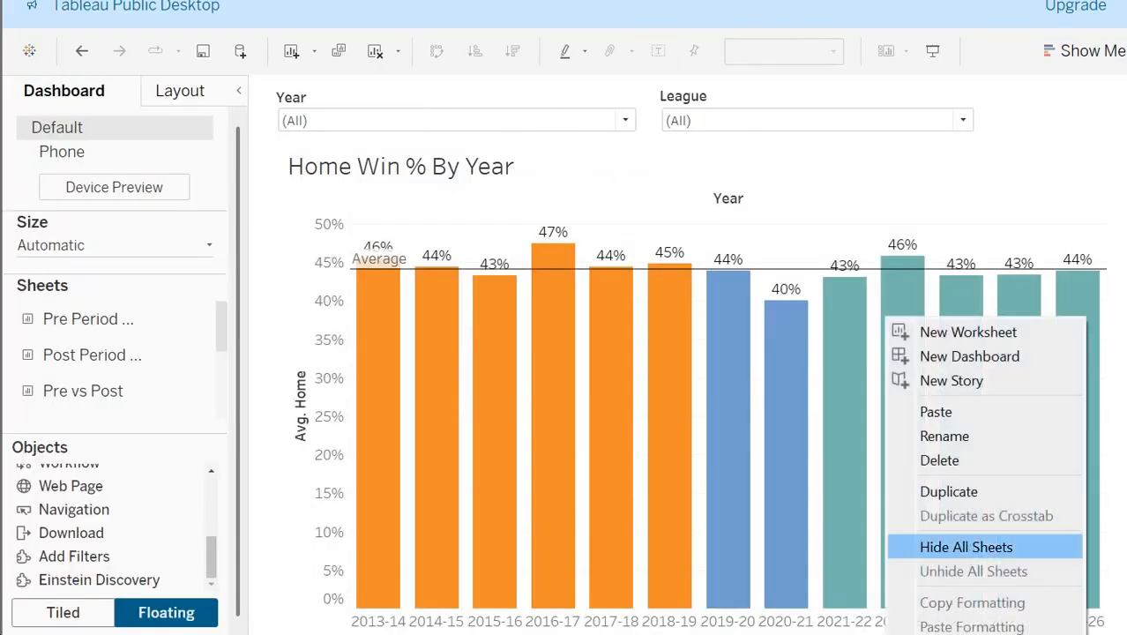
click(966, 547)
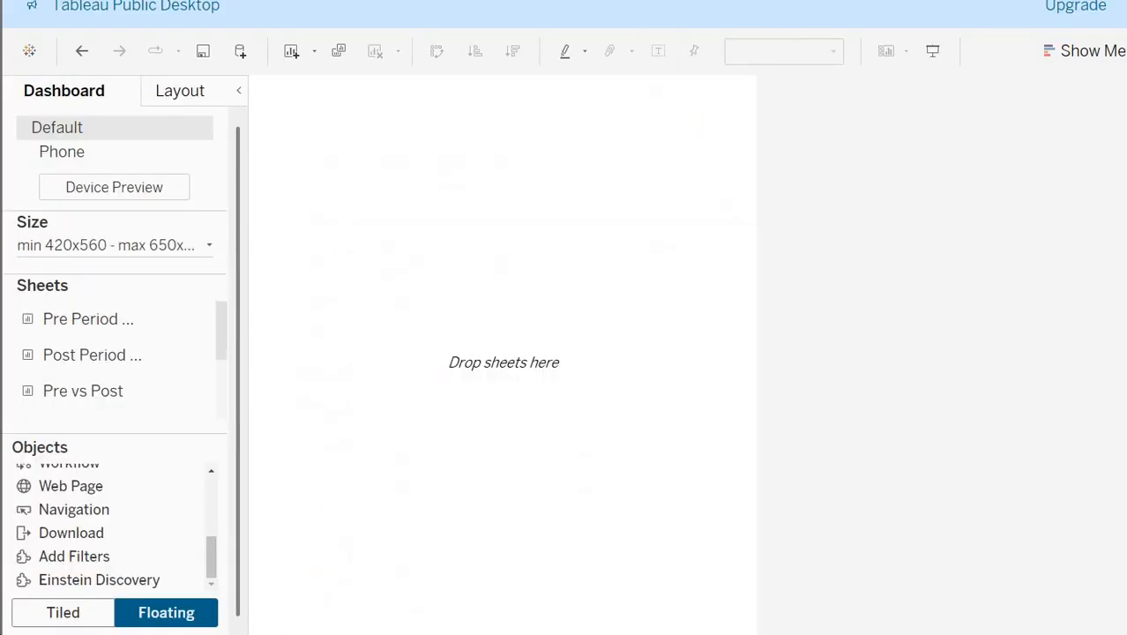
Step: Set the new dashboard's size from a range to Automatic
click(96, 247)
click(92, 282)
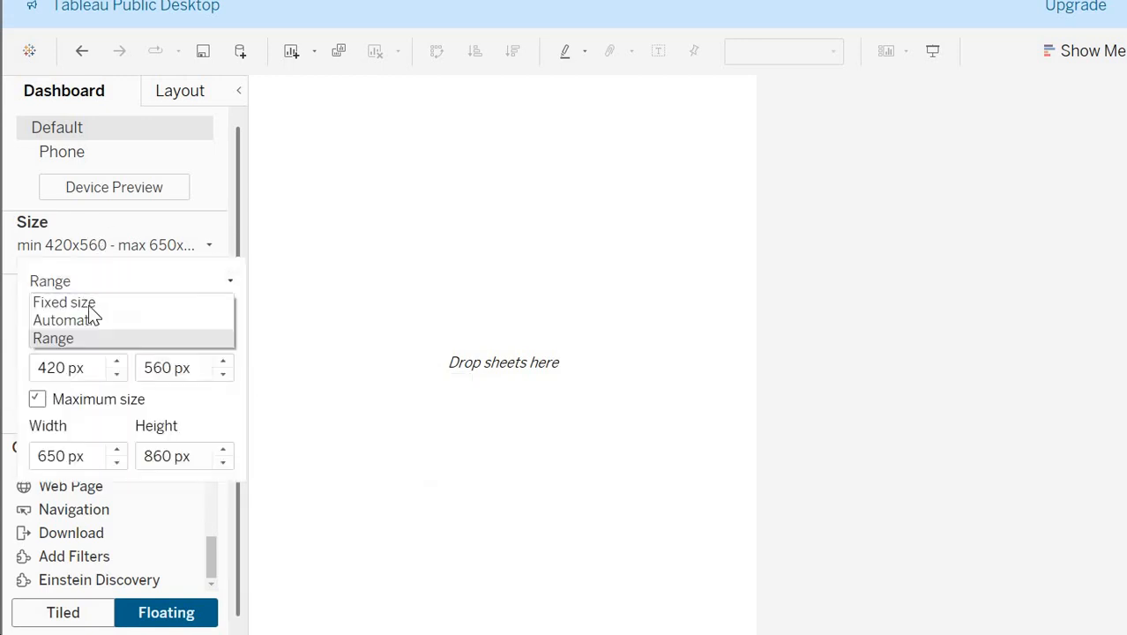
click(91, 321)
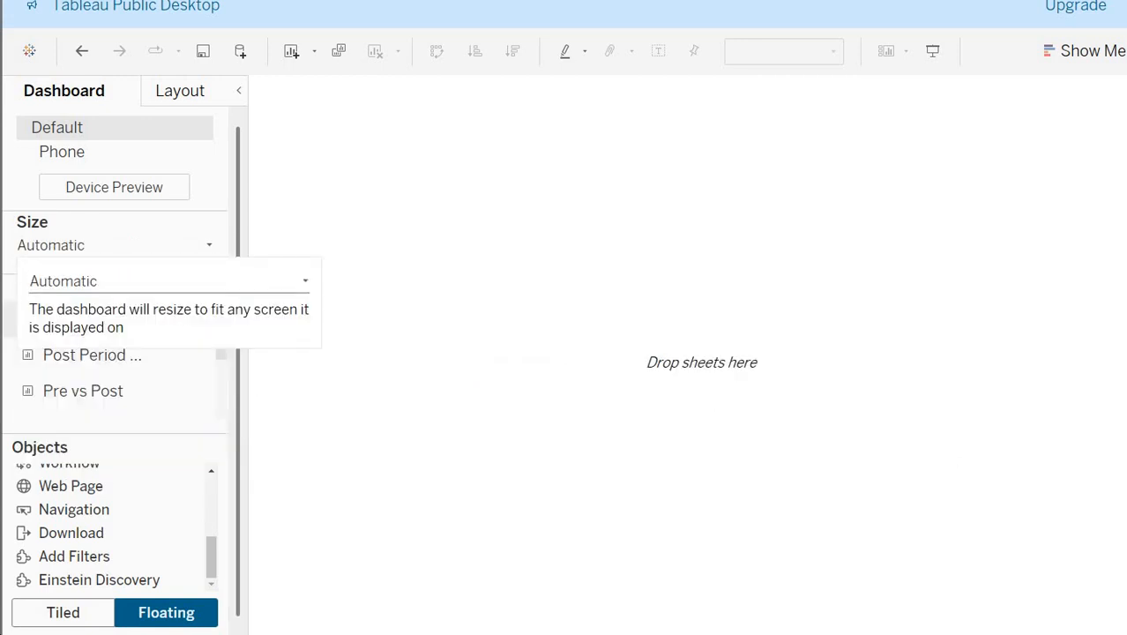
click(500, 378)
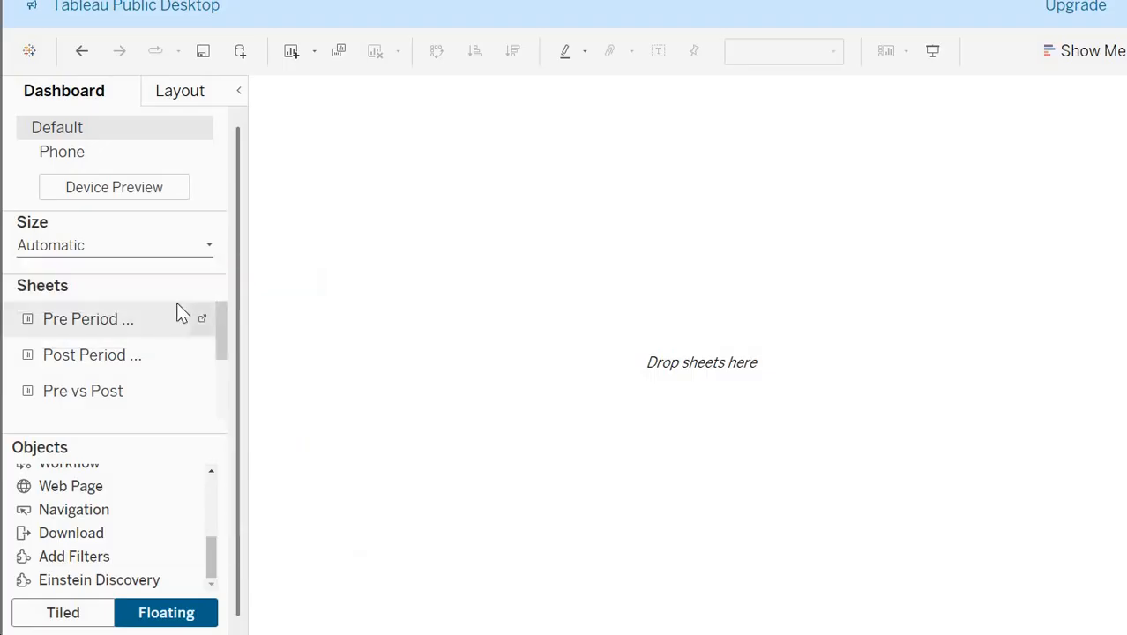
Step: Place the Pre Period Figures, Post Period Figures and Pre vs Post sheets on the dashboard as floating objects
mouse_move(126, 346)
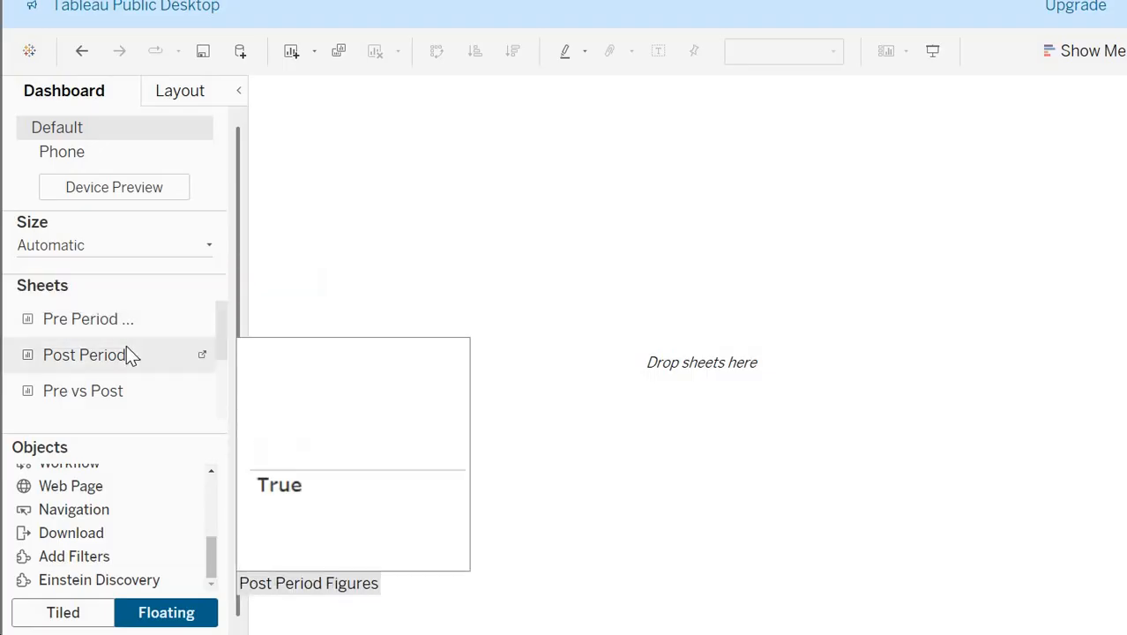
mouse_move(114, 391)
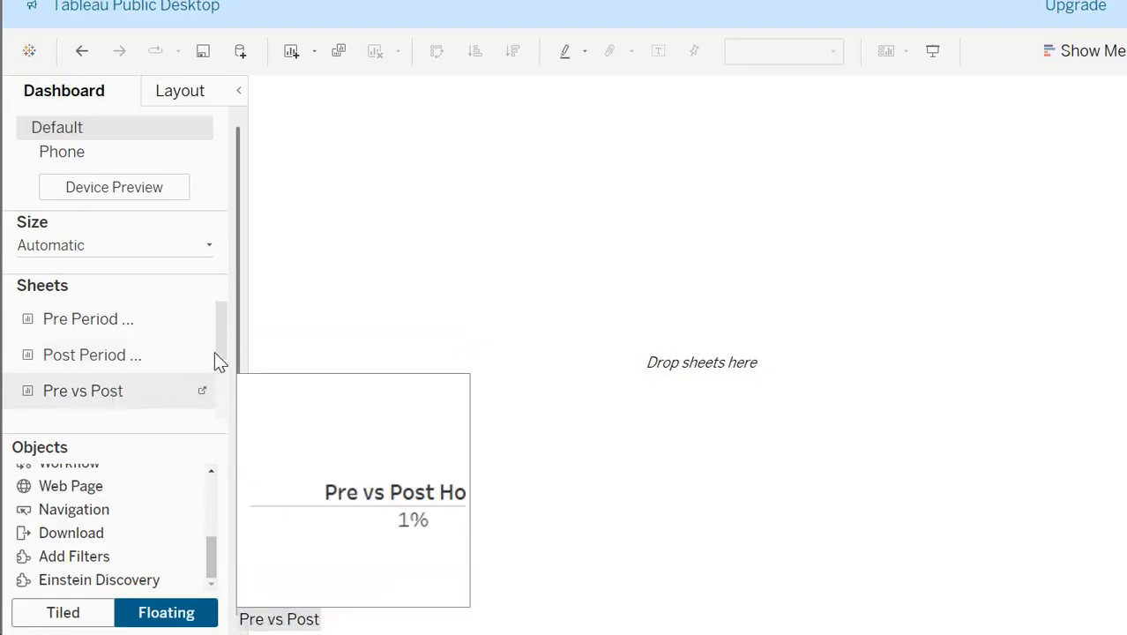
scroll(220, 363, down, 1)
scroll(220, 323, up, 1)
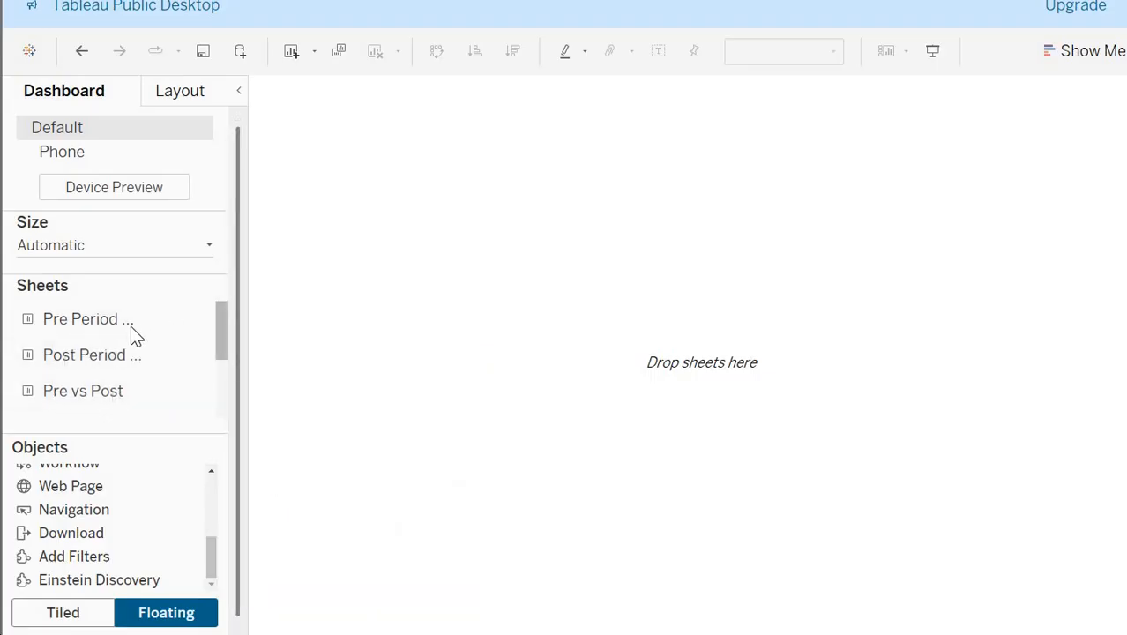
drag(112, 331, 281, 192)
drag(97, 366, 629, 315)
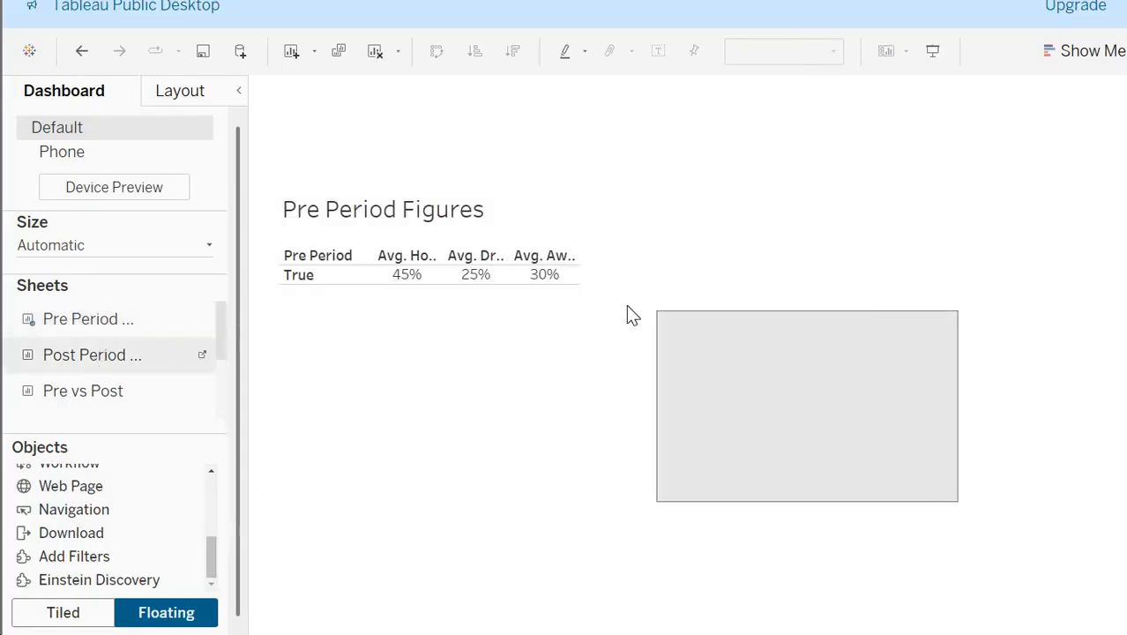
drag(97, 402, 293, 419)
Step: Move Pre Period Figures to the top of the dashboard with Post Period Figures beneath it, and widen both to nearly full width
click(422, 182)
drag(423, 182, 412, 81)
drag(566, 168, 1117, 187)
click(823, 330)
drag(811, 300, 393, 212)
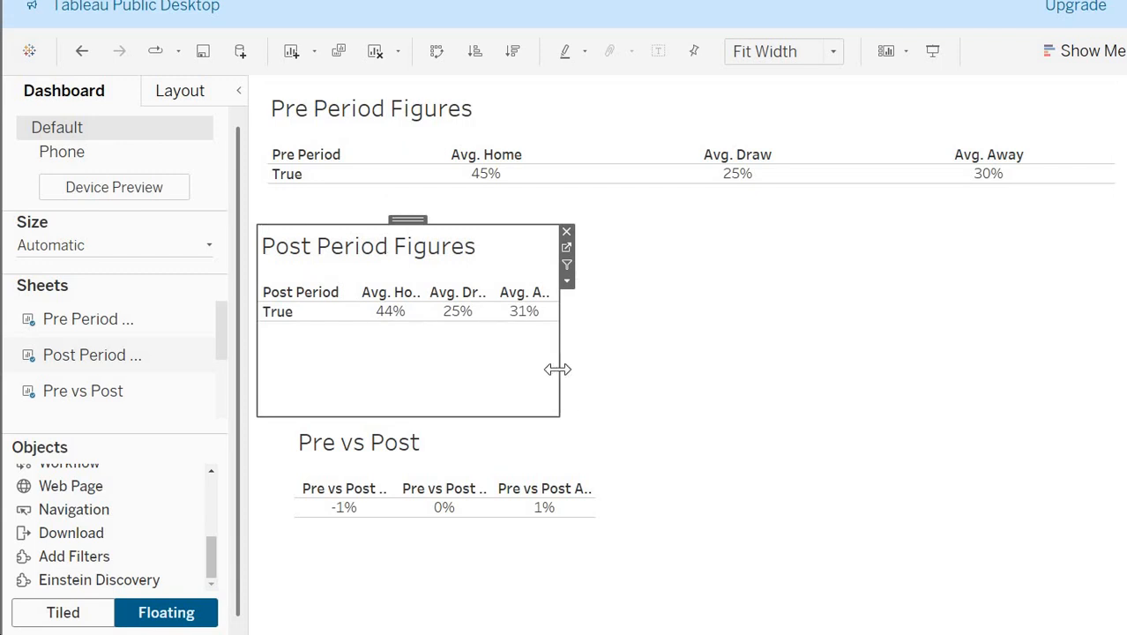
drag(559, 368, 1121, 353)
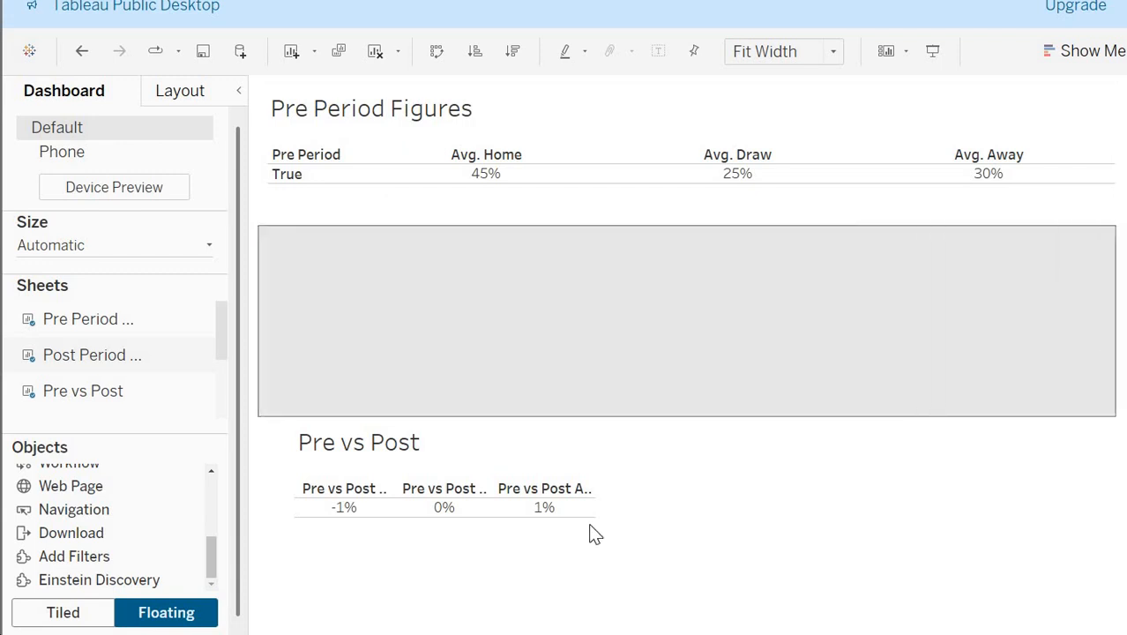
Step: Set new dashboard objects to Tiled and remove the Pre vs Post, Post Period Figures and Pre Period Figures sheets
click(335, 498)
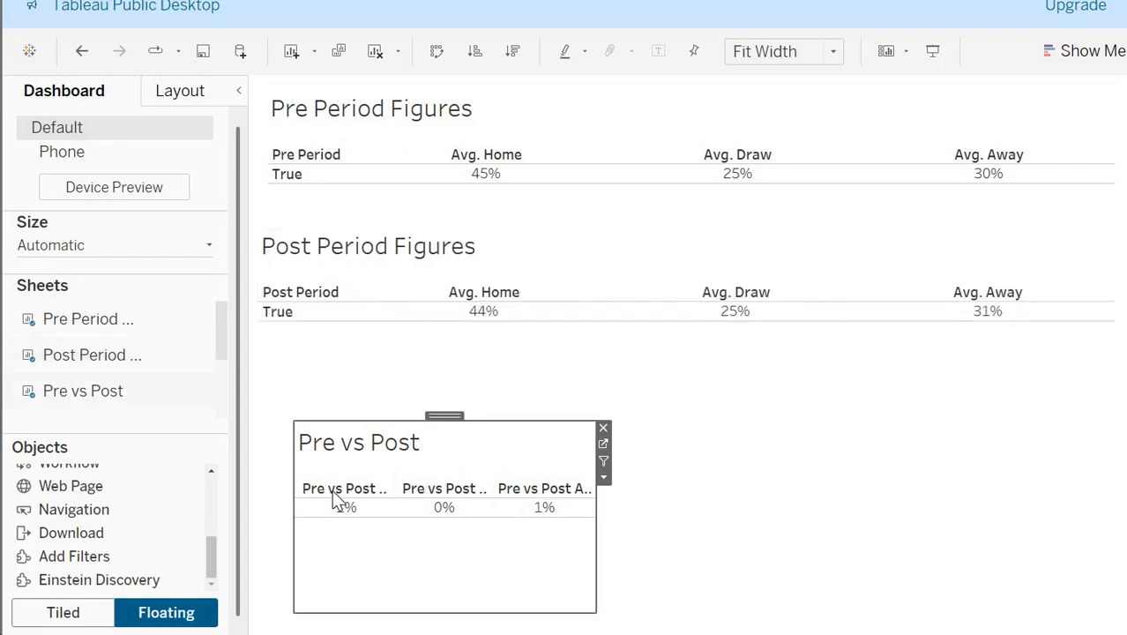
click(83, 612)
click(604, 430)
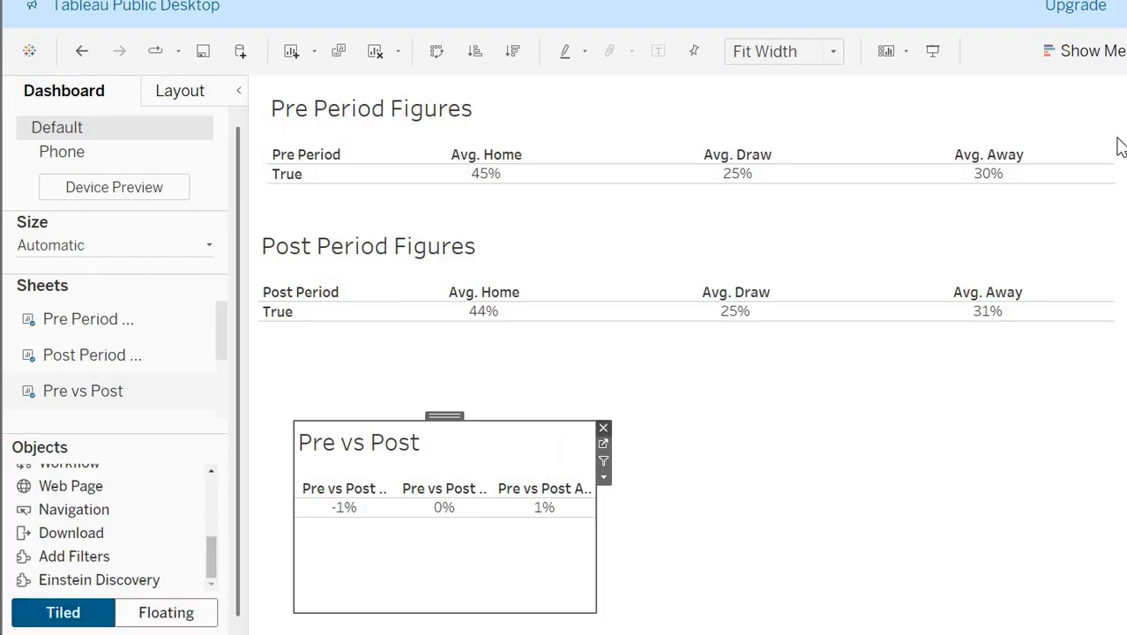
click(1103, 251)
click(1121, 233)
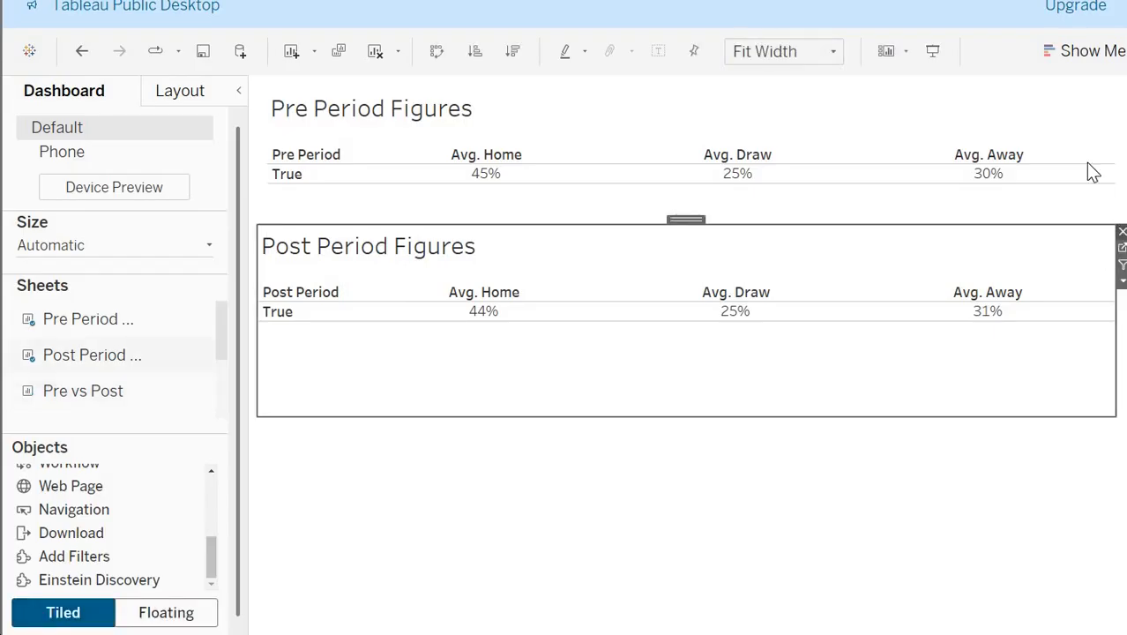
click(1098, 113)
click(1122, 95)
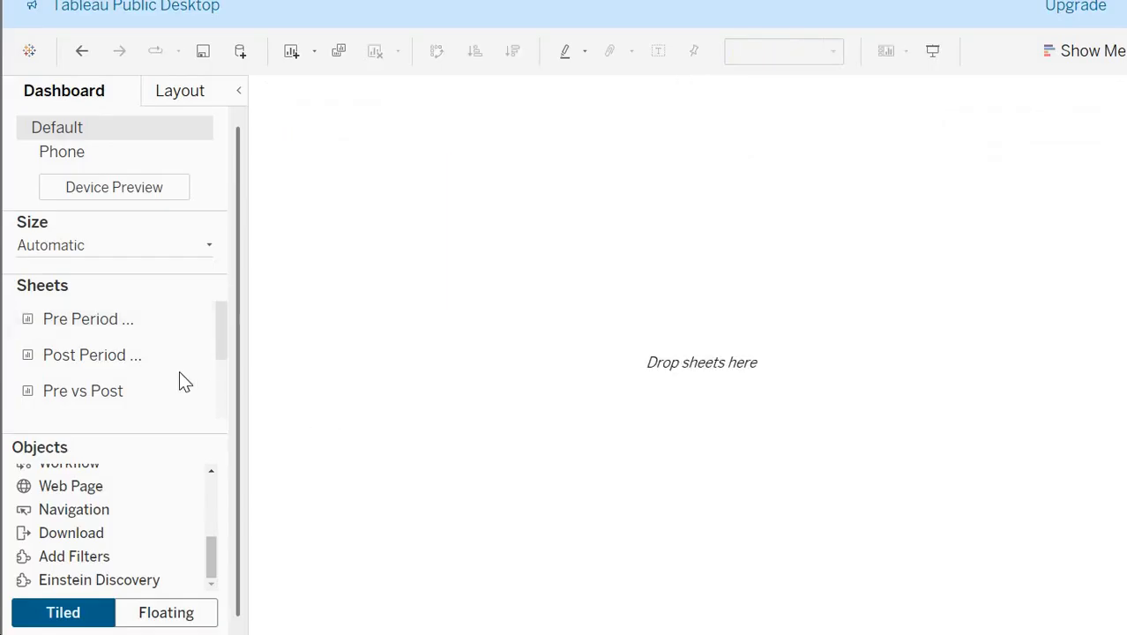
Step: Place the Pre Period Figures sheet on the empty dashboard as a tiled object
drag(123, 327, 352, 252)
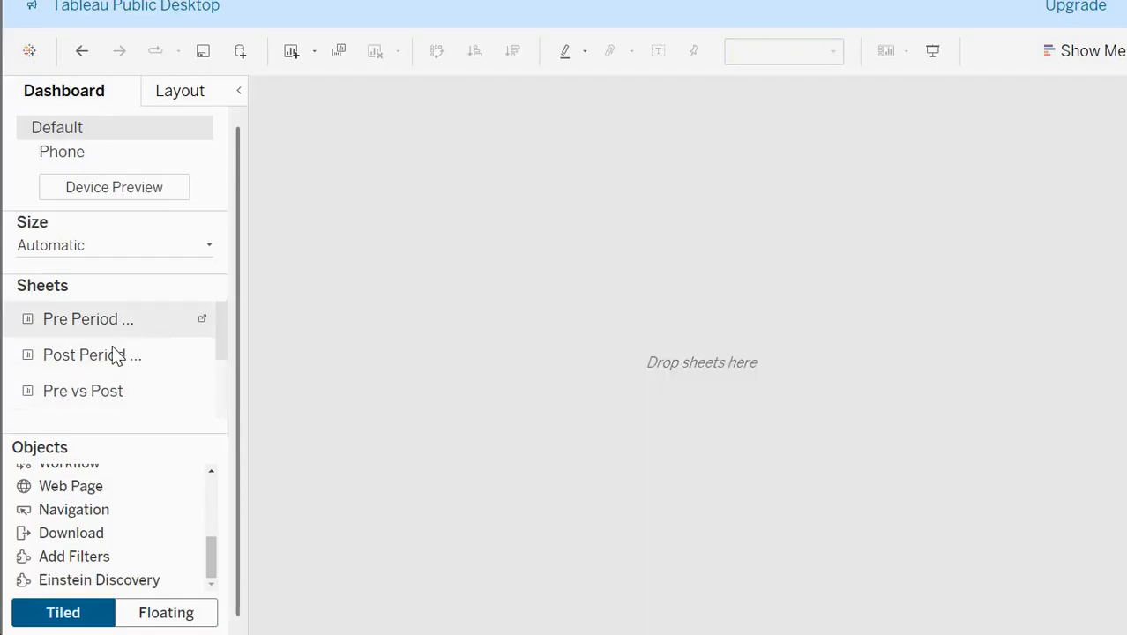
Step: Stack the Pre Period Figures, Post Period Figures and Pre vs Post sheets from top to bottom on the empty dashboard
drag(113, 355, 518, 335)
drag(686, 388, 758, 467)
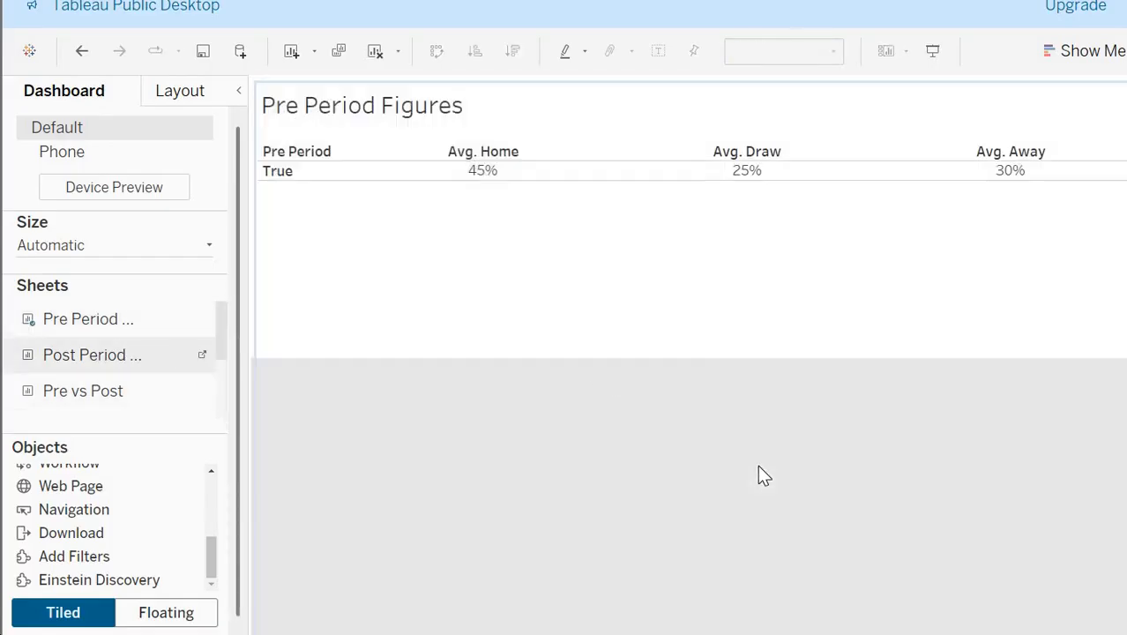
drag(148, 405, 692, 384)
Step: Adjust the borders between the three stacked sheets so they share the dashboard height roughly equally
drag(686, 300, 685, 267)
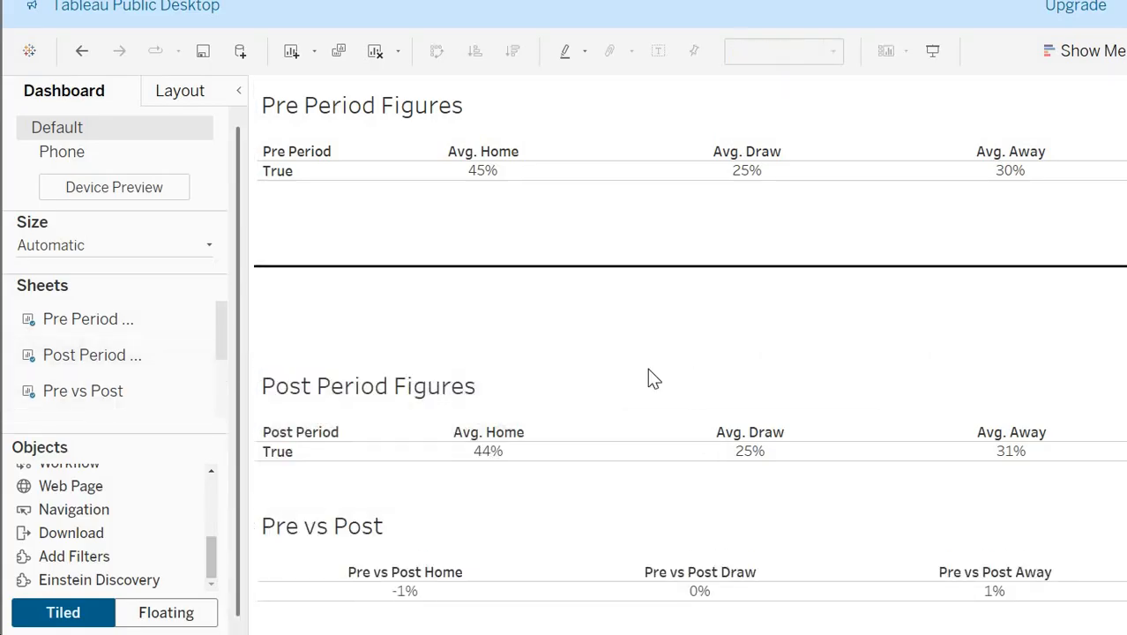
click(640, 501)
drag(640, 502, 635, 452)
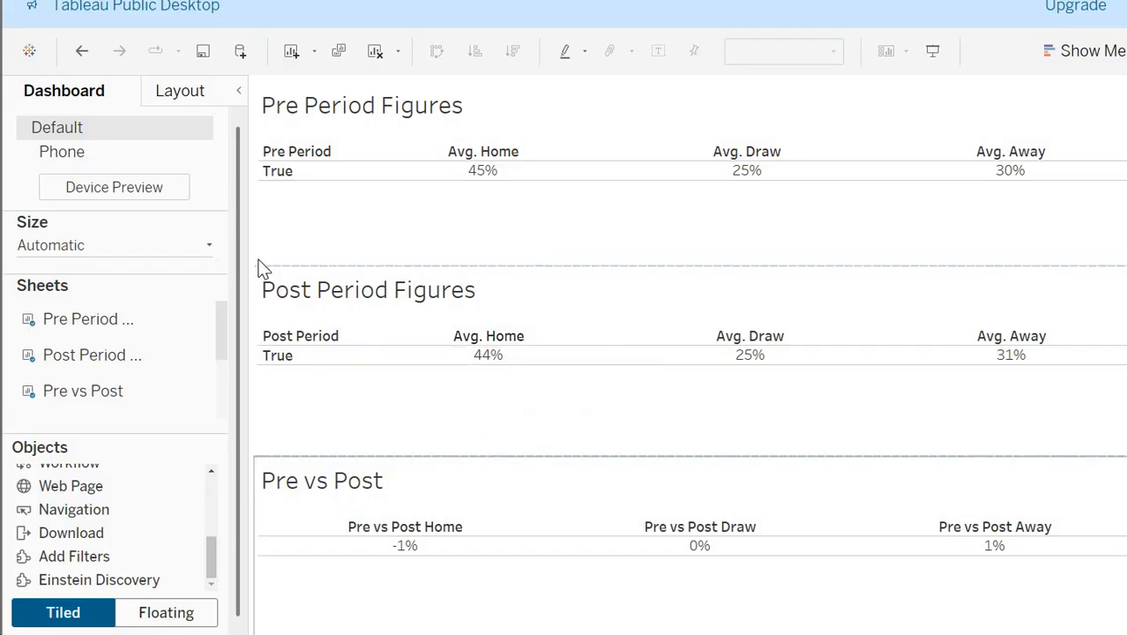
Step: Try excluding the True row from the Post Period Figures sheet, and undo the exclusion
right_click(297, 158)
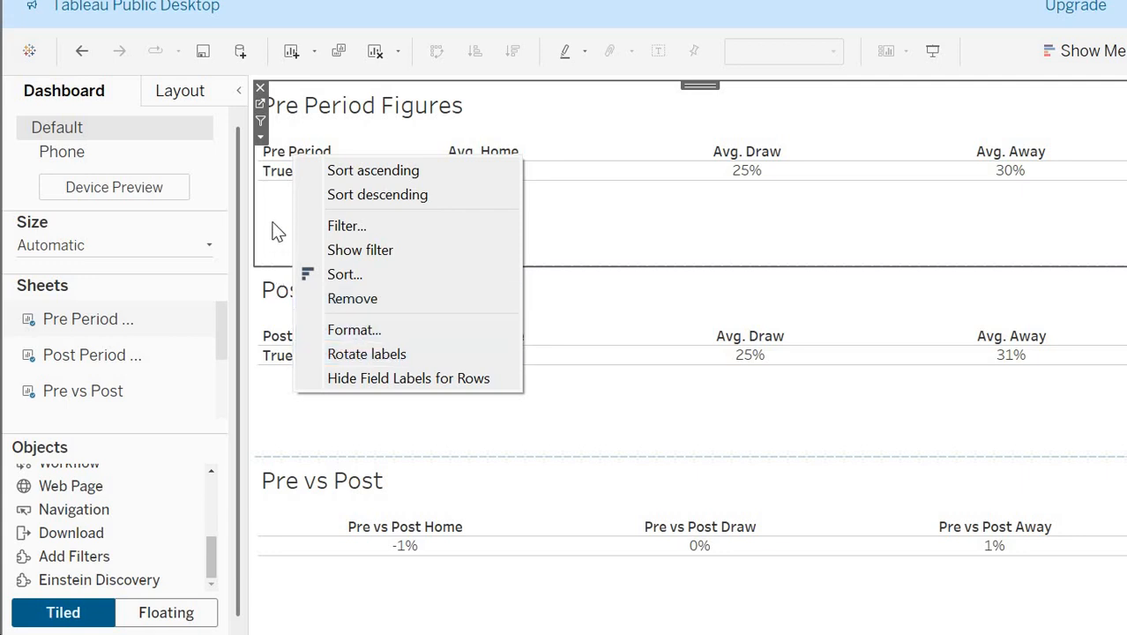
click(369, 403)
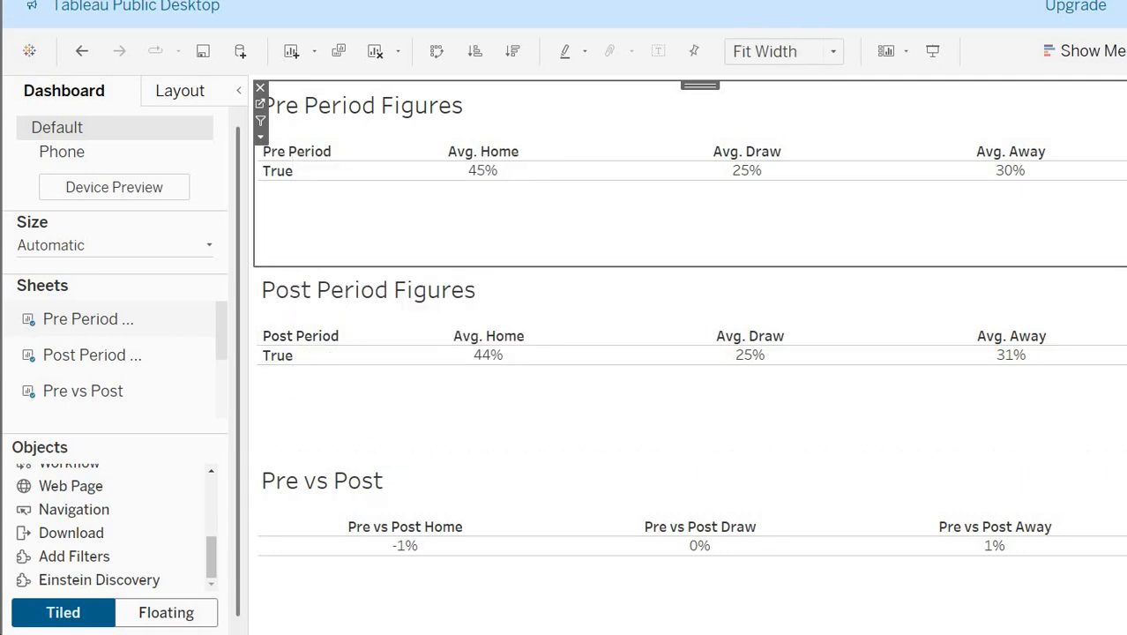
click(344, 633)
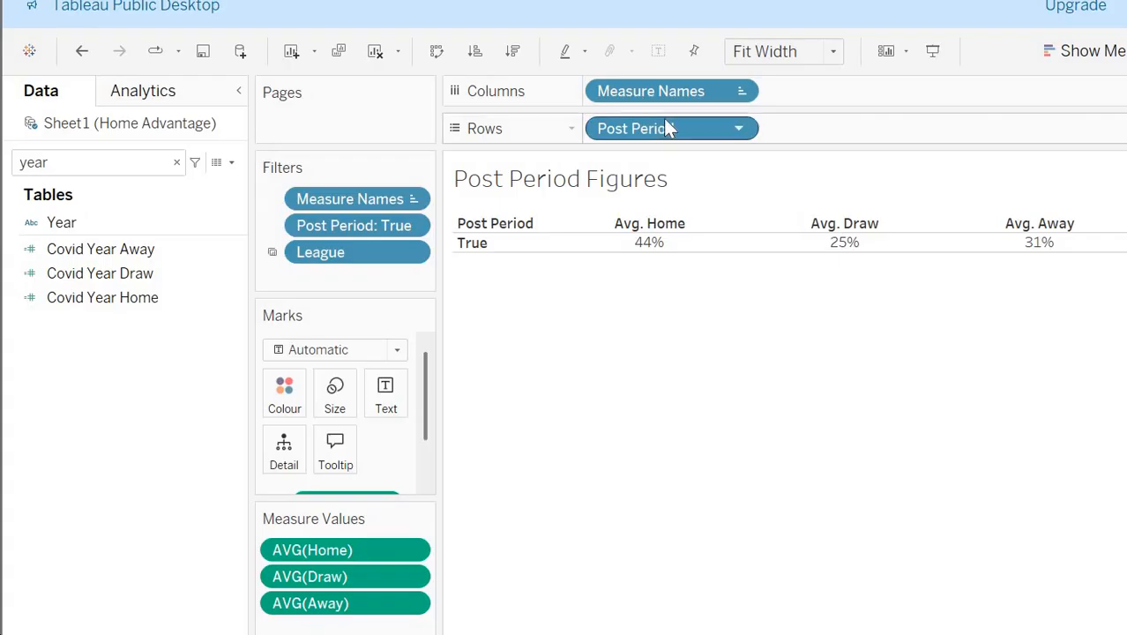
click(490, 245)
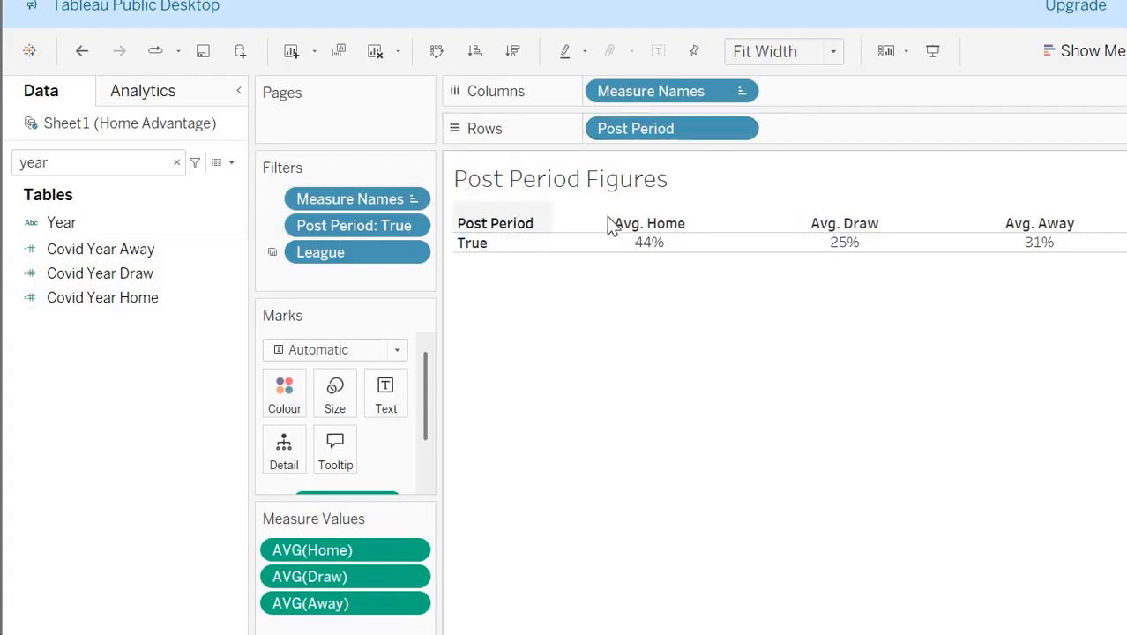
click(501, 247)
right_click(500, 245)
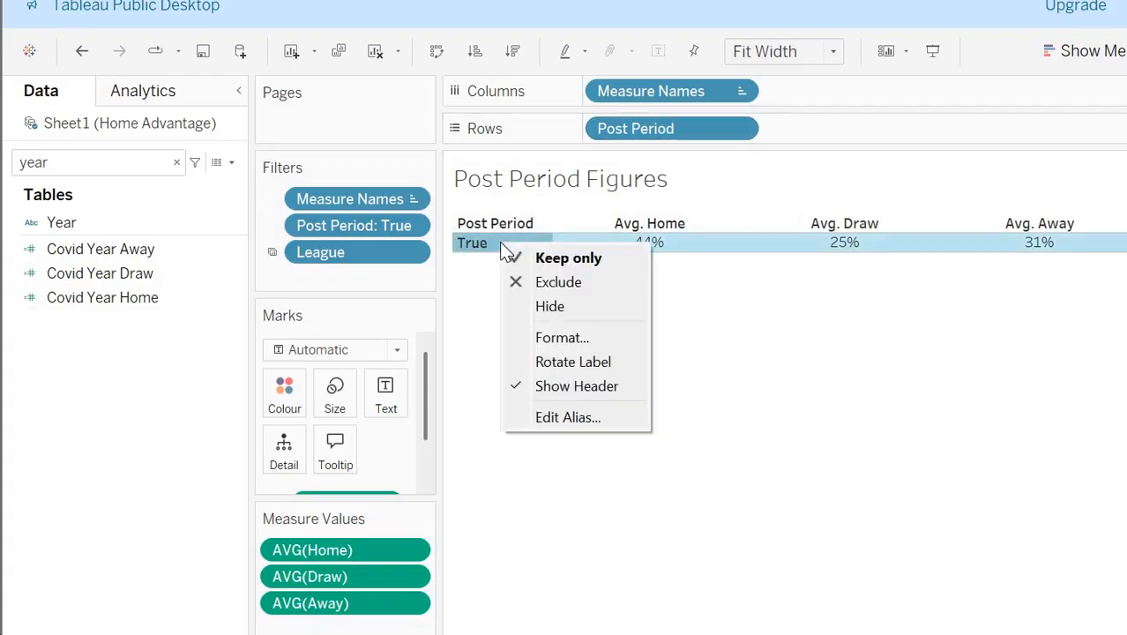
click(565, 282)
key(ctrl+z)
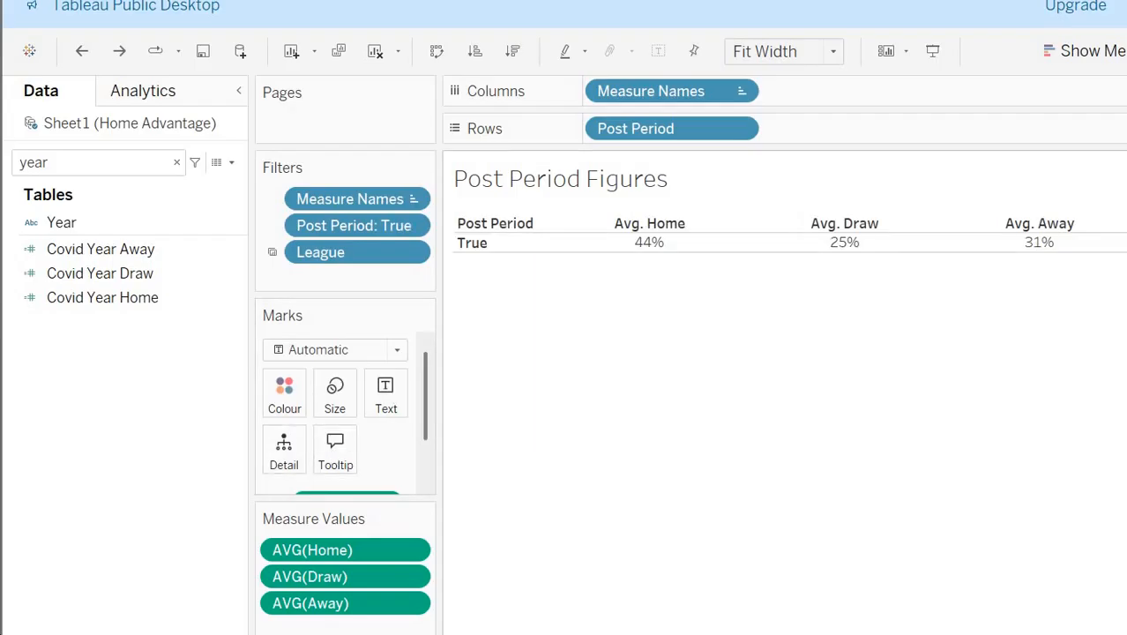
key(ctrl+Tab)
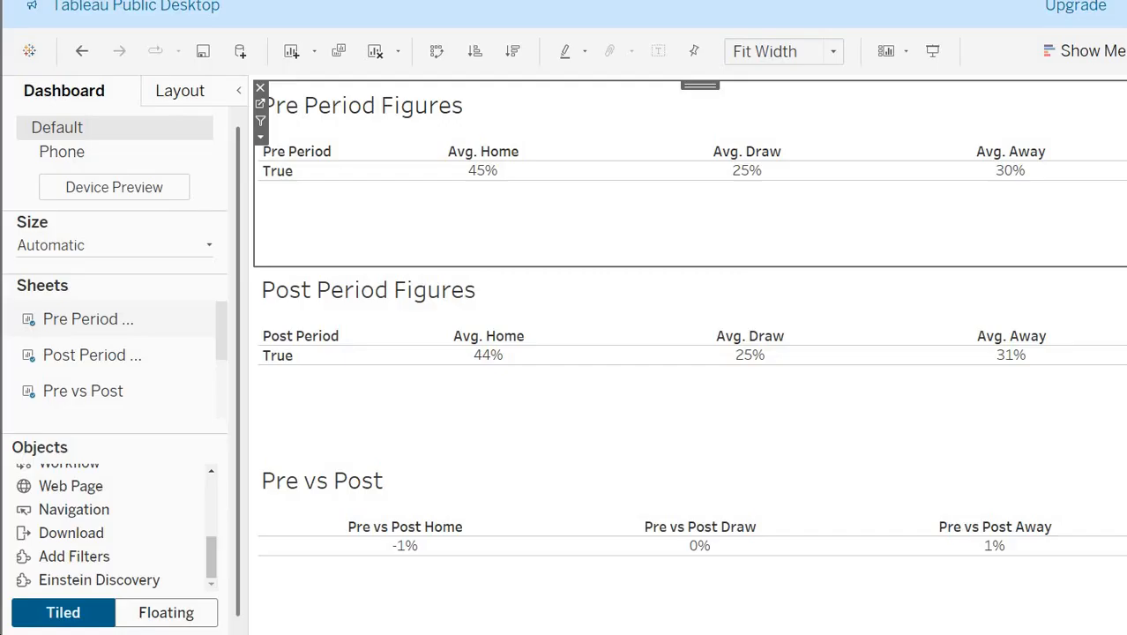
Step: Create a new dashboard and place the Covid Year sheet on it
click(703, 366)
right_click(1042, 634)
click(1104, 543)
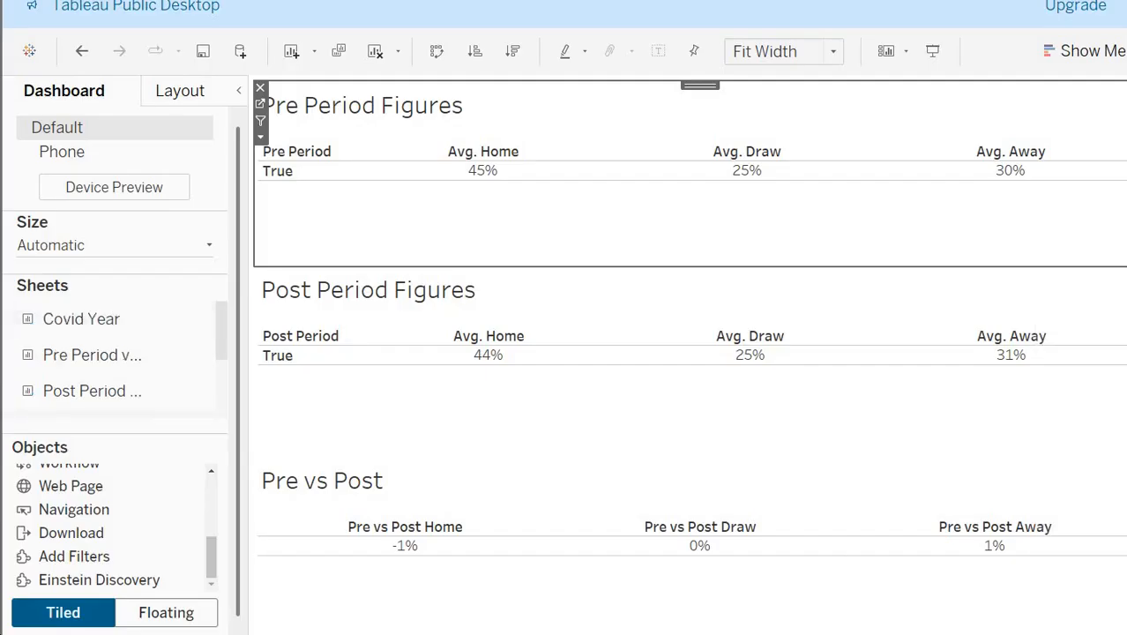
click(1113, 633)
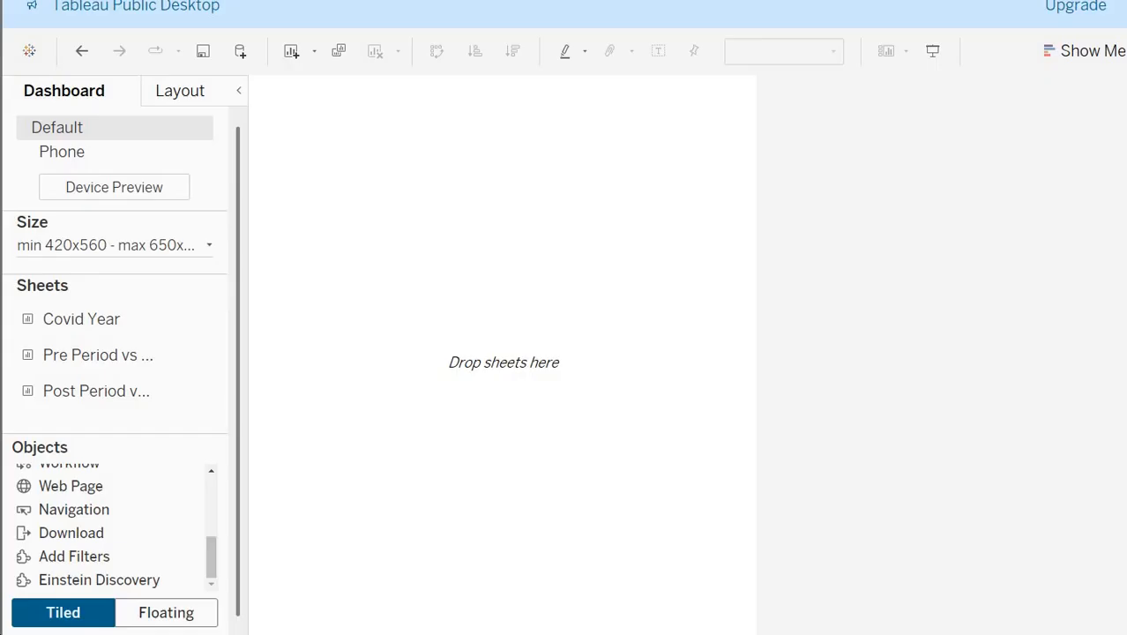
mouse_move(125, 330)
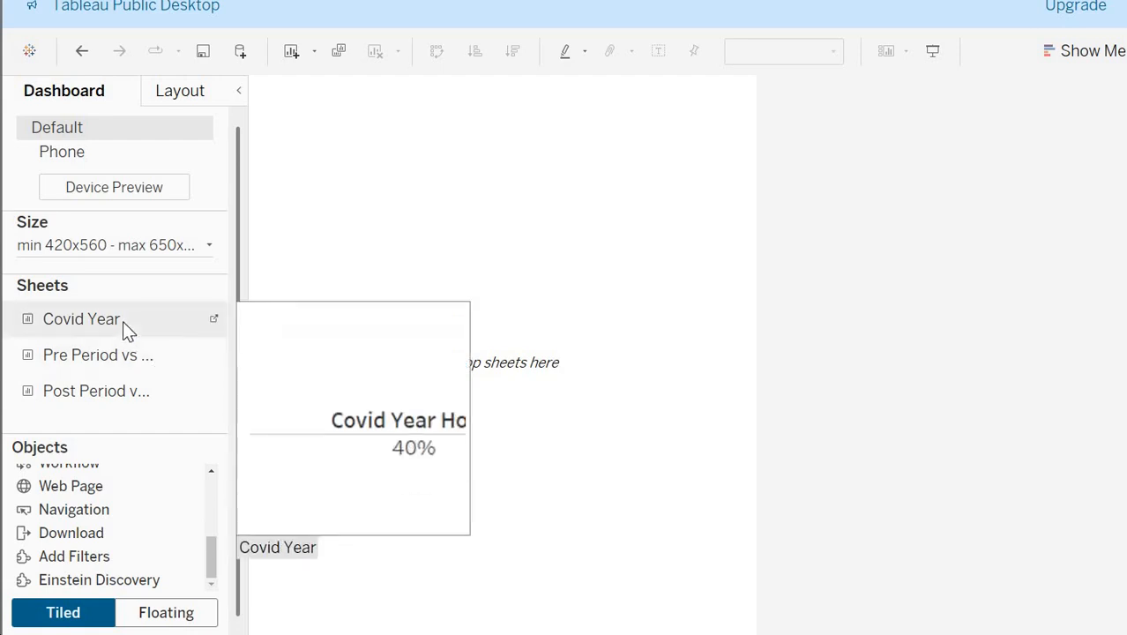
drag(145, 325, 415, 251)
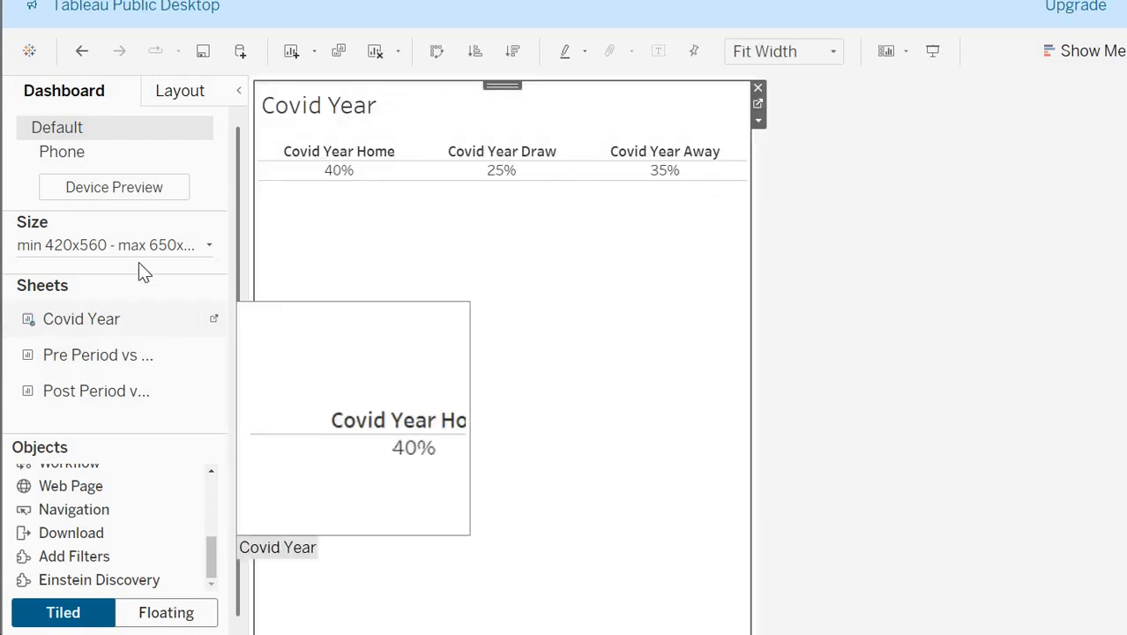
Step: Set the dashboard size to Automatic and add the Pre Period vs Covid sheet below Covid Year
click(128, 248)
click(100, 281)
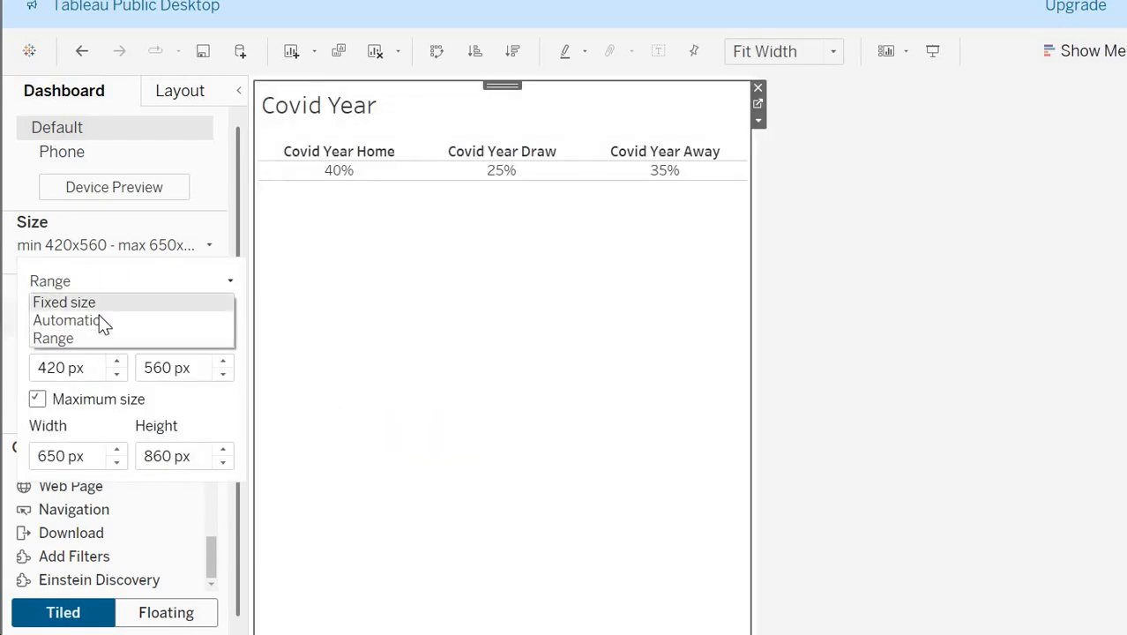
click(99, 314)
mouse_move(146, 370)
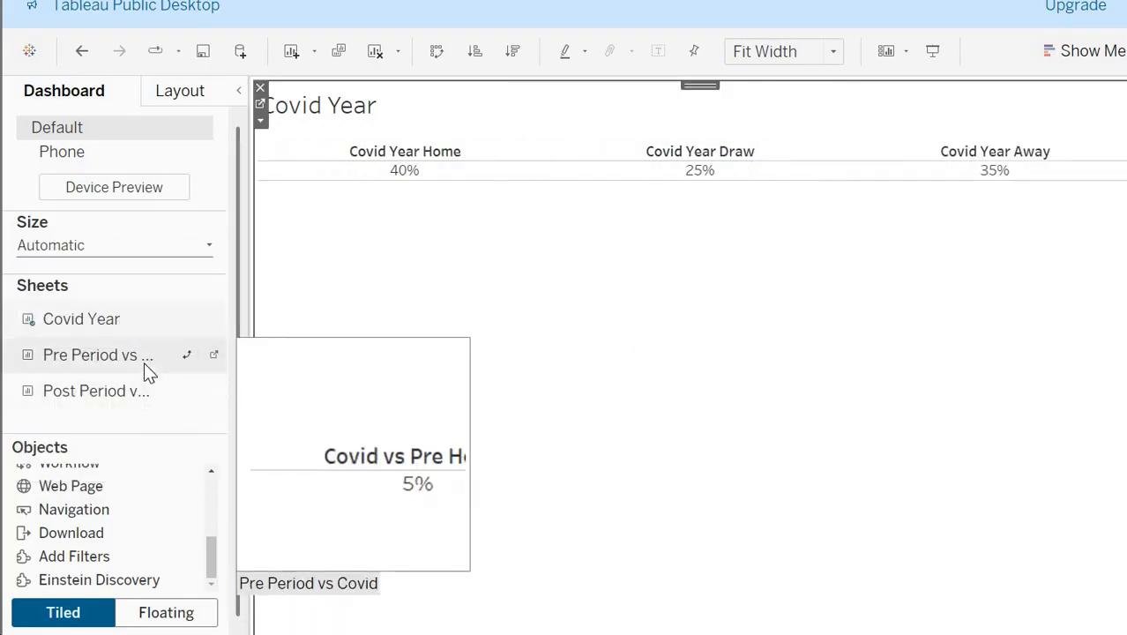
drag(144, 363, 684, 395)
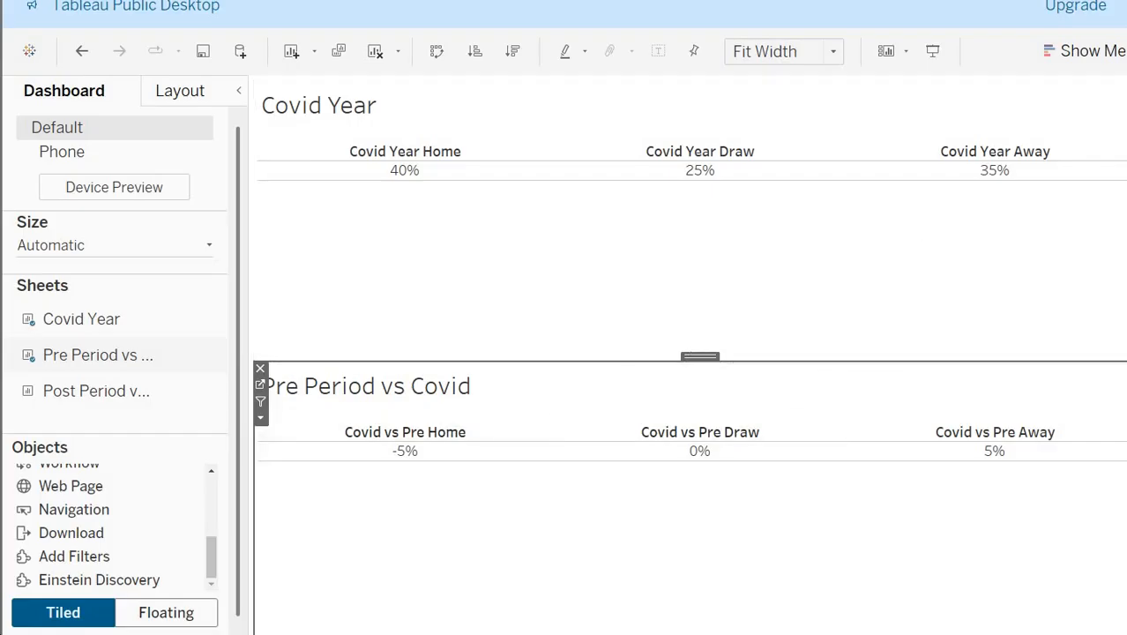
Step: Turn the Pre Period vs Covid sheet's table into a vertical bar chart with Measure Names on columns and Measure Values on rows
click(697, 633)
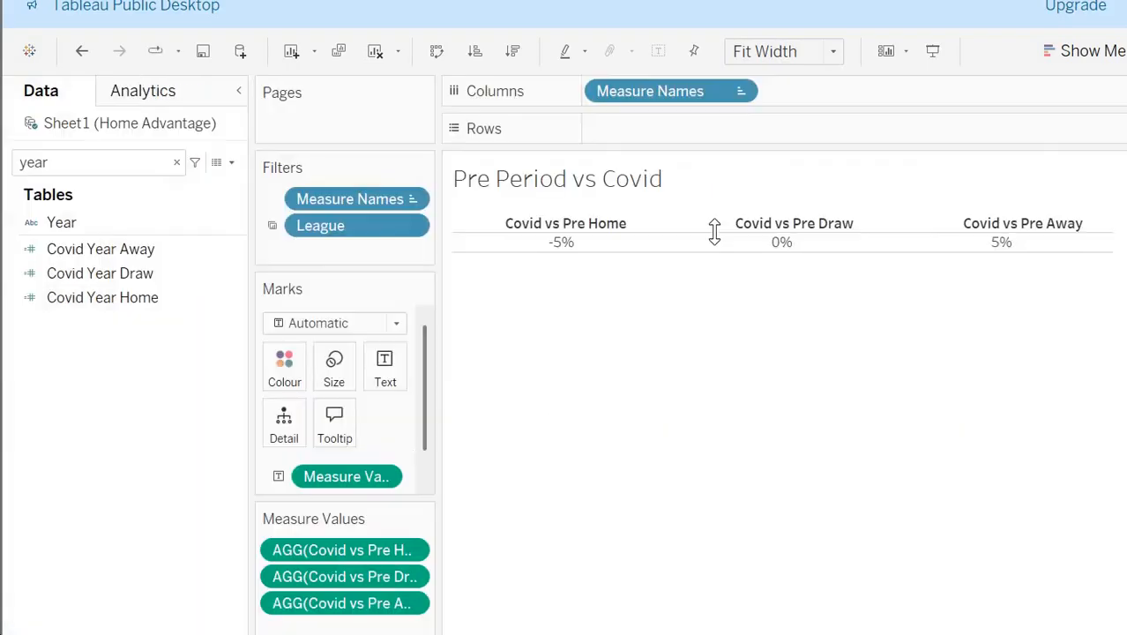
click(1056, 71)
click(973, 226)
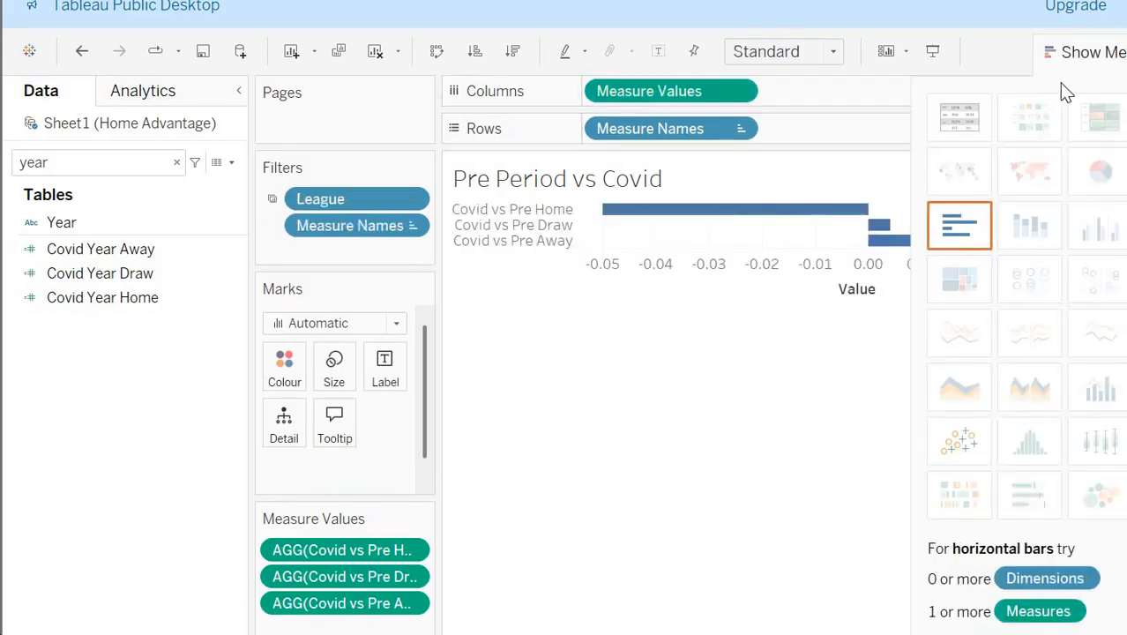
click(1092, 52)
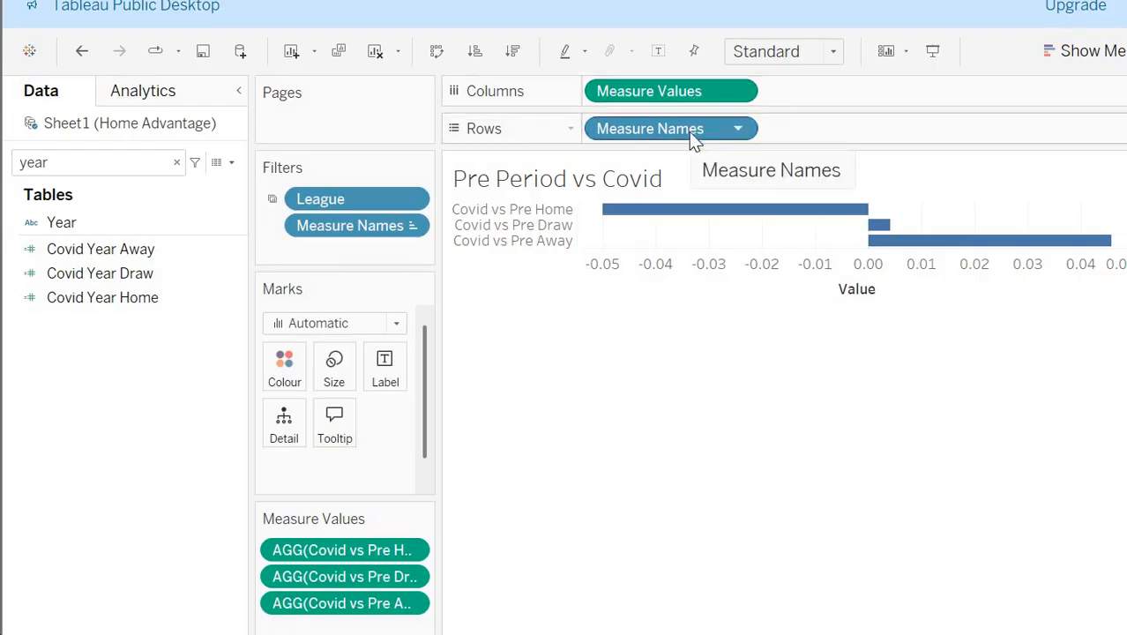
drag(693, 131, 782, 129)
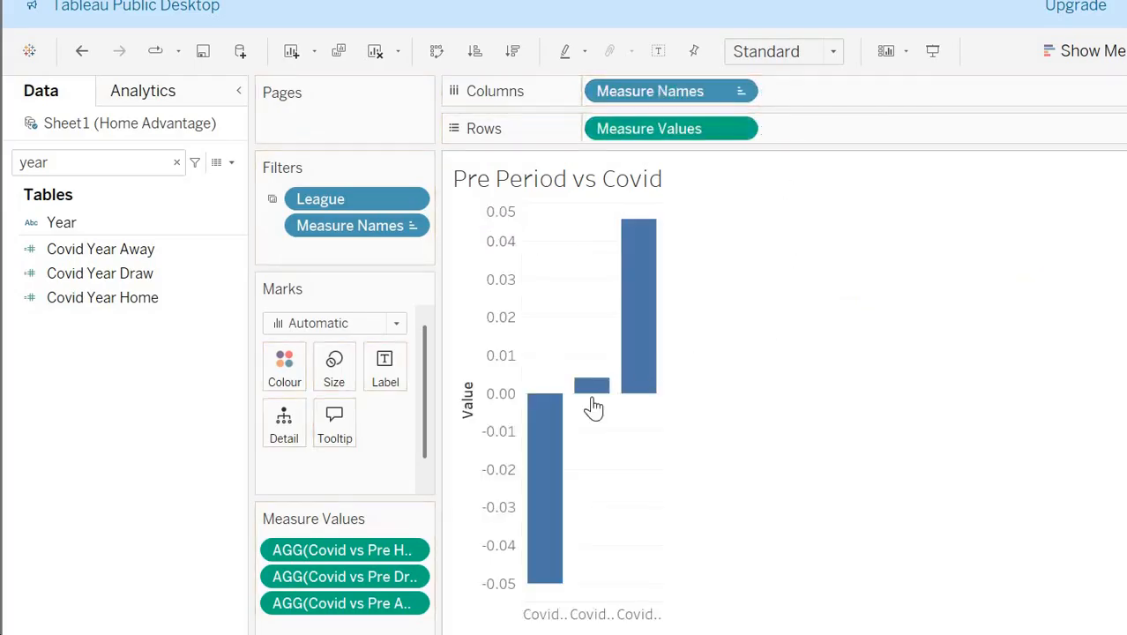
Step: Colour the Pre Period vs Covid bars by Measure Values while keeping Measure Values on rows
mouse_move(541, 460)
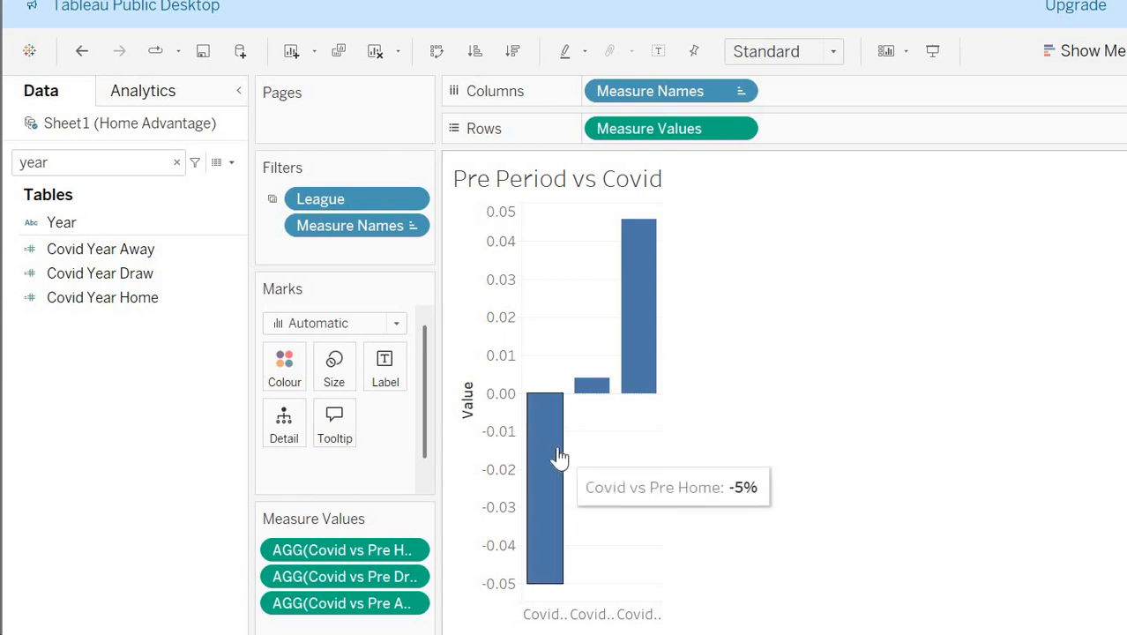
click(296, 369)
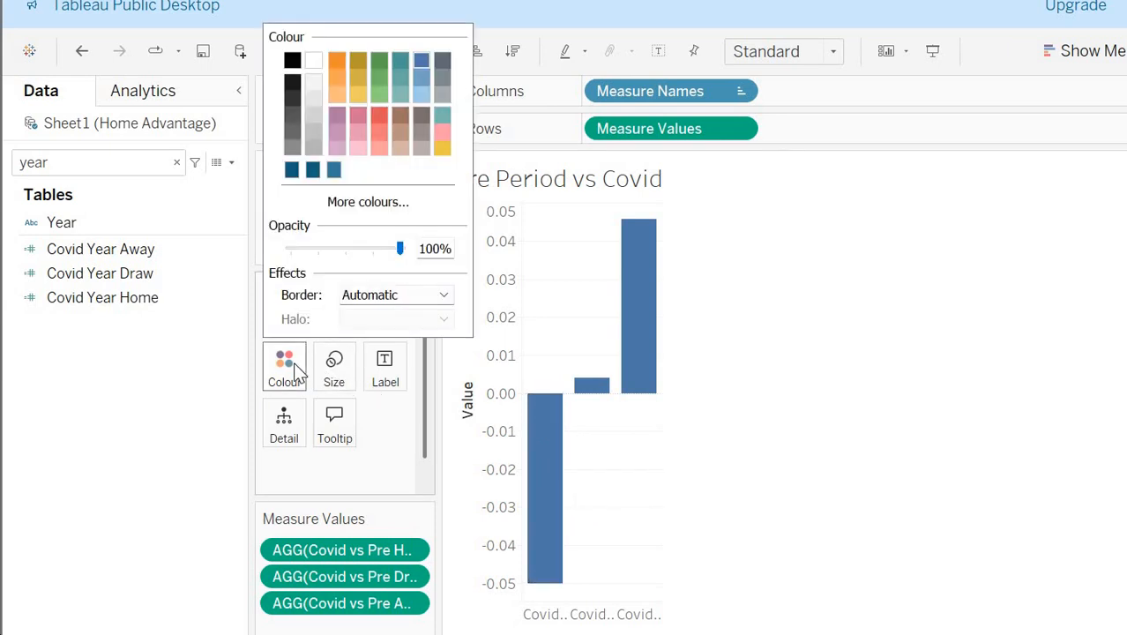
click(295, 369)
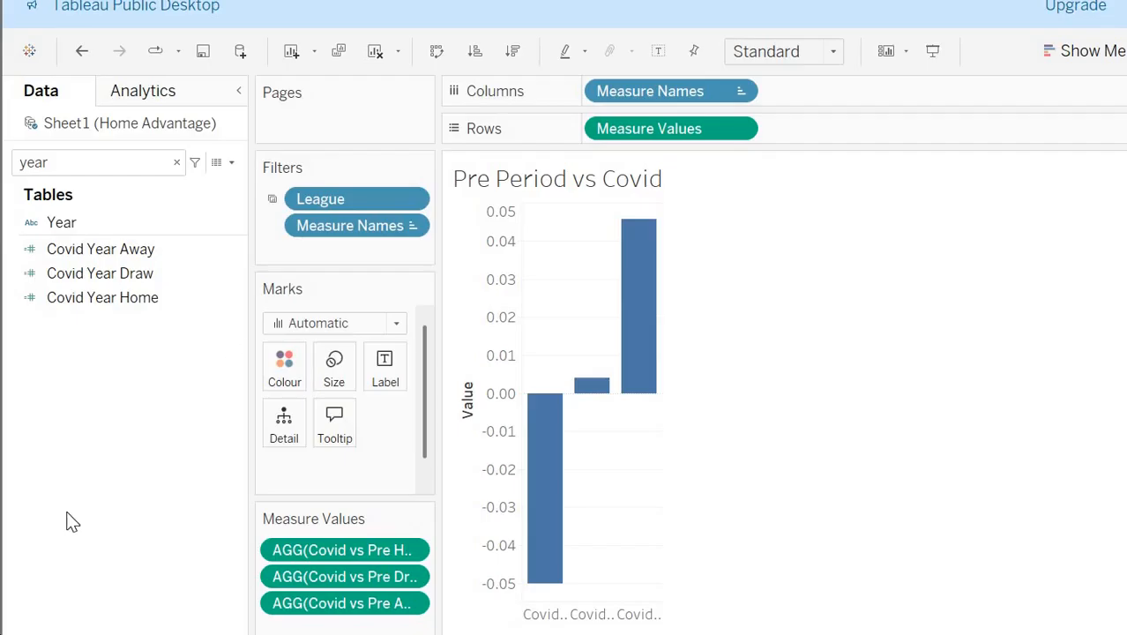
key(ctrl+z)
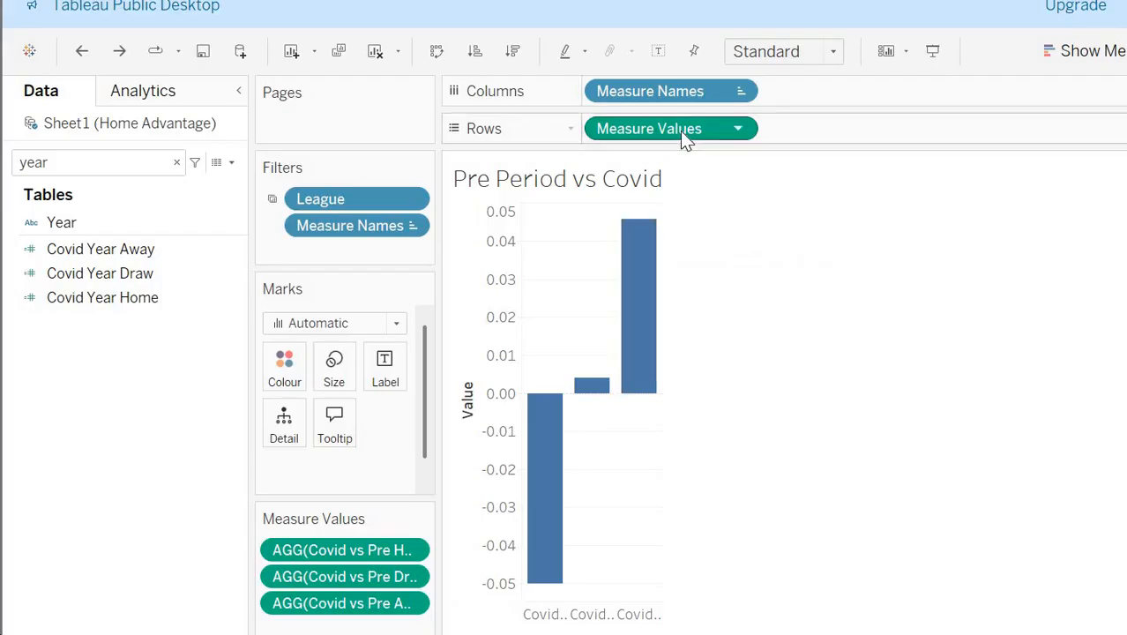
drag(680, 131, 284, 369)
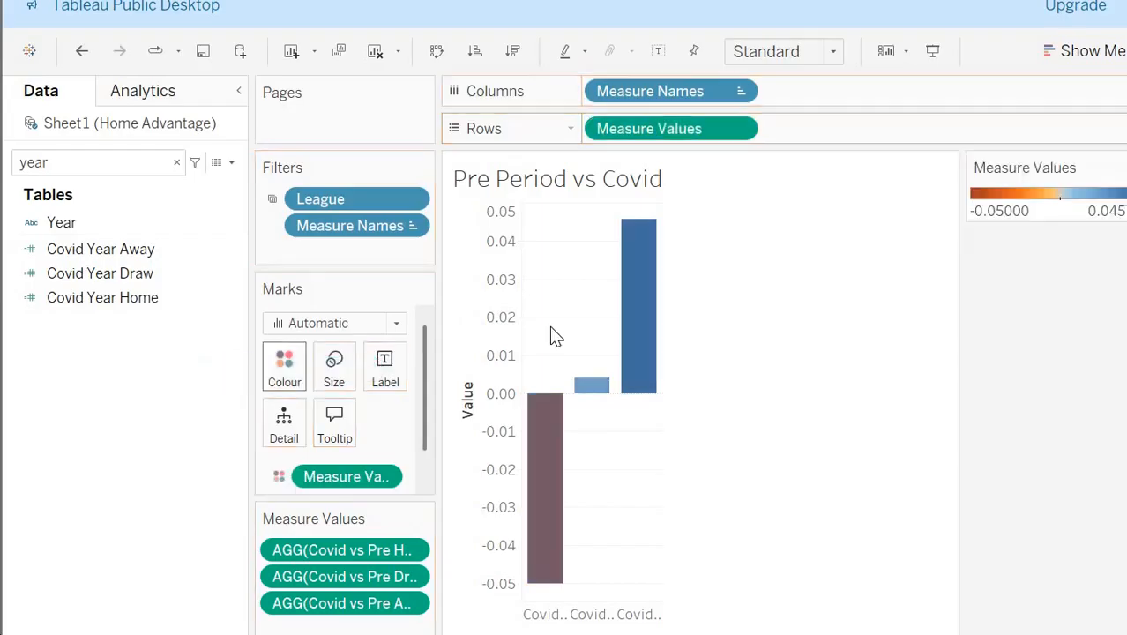
Step: Edit the Measure Values colours to use the Red-Green Diverging palette
right_click(1057, 205)
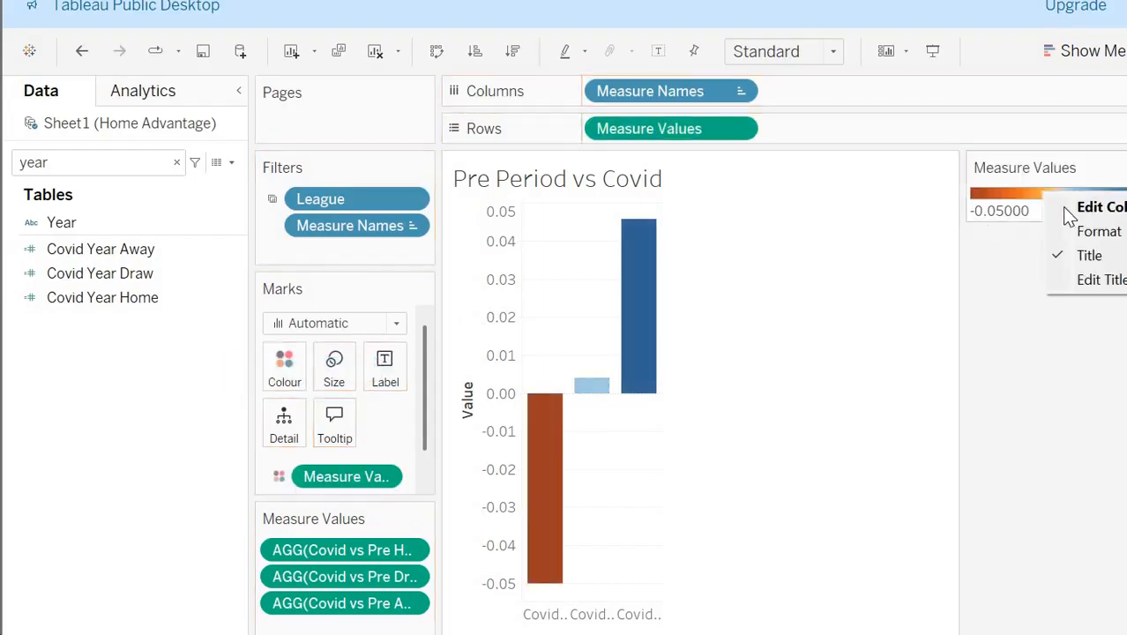
click(1066, 211)
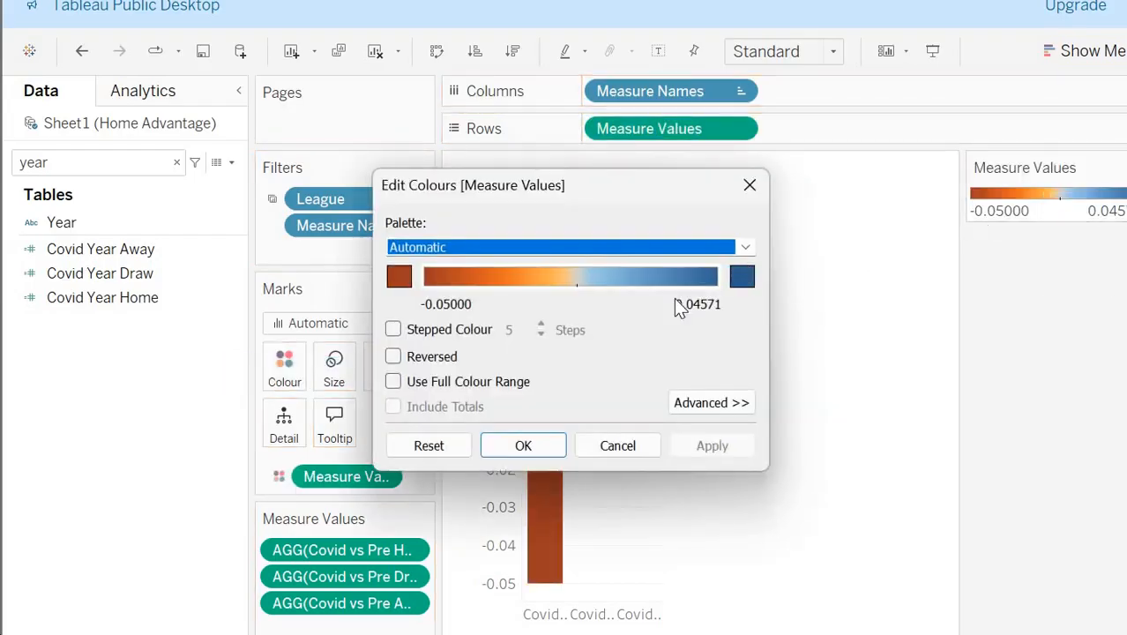
click(642, 249)
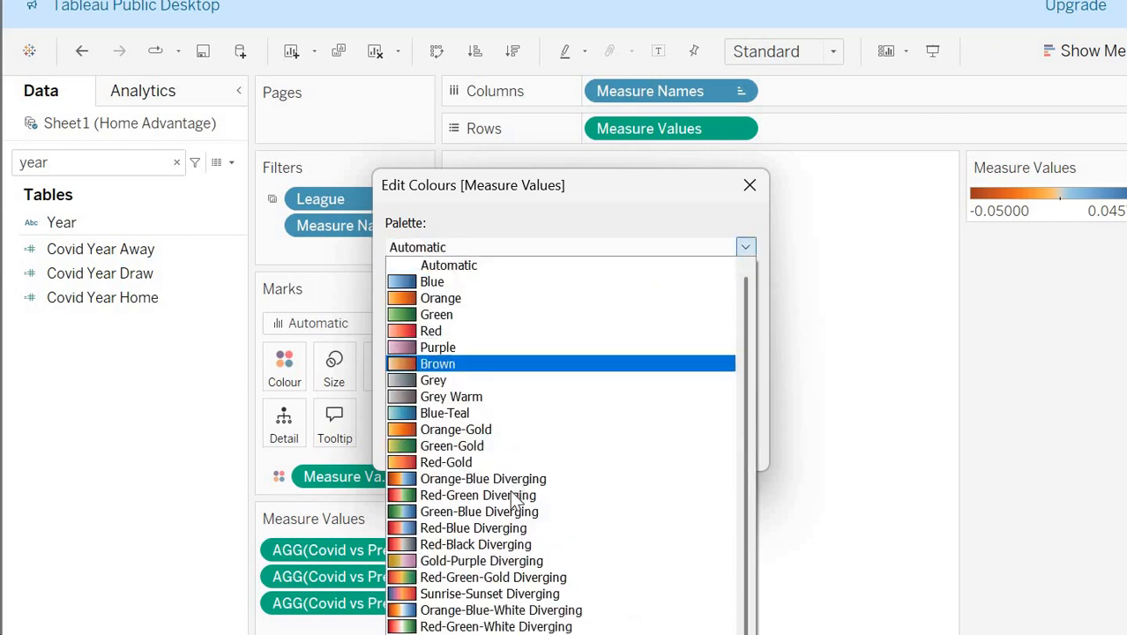
click(564, 495)
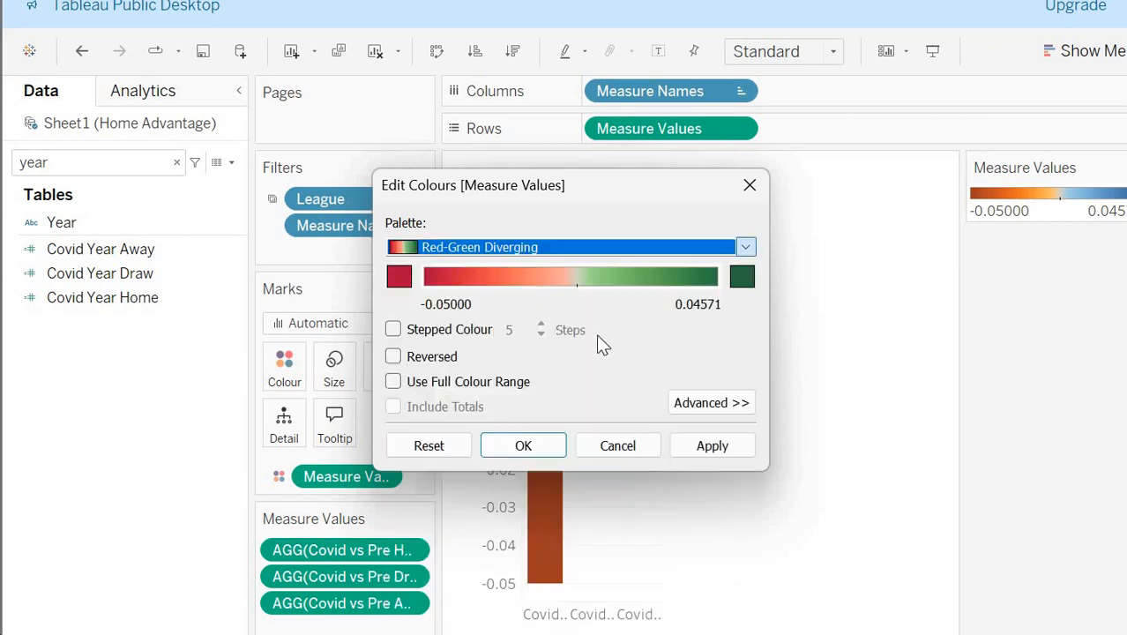
Step: Set the Pre Period vs Covid colours to a stepped scale of 6 steps with the centre fixed at 0
click(454, 331)
click(541, 335)
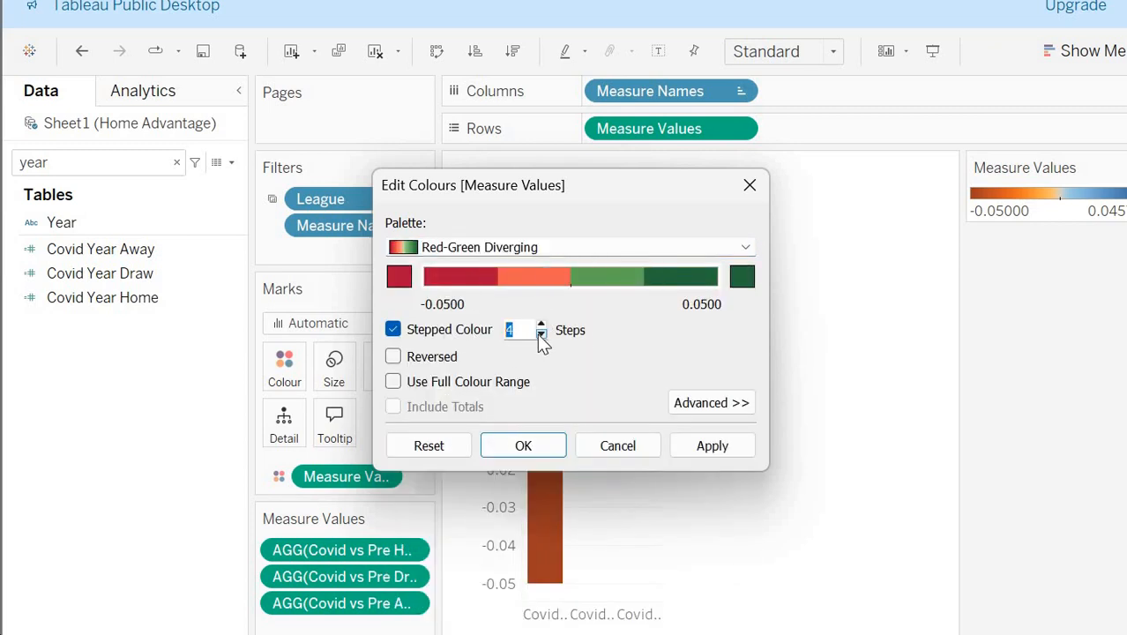
click(541, 324)
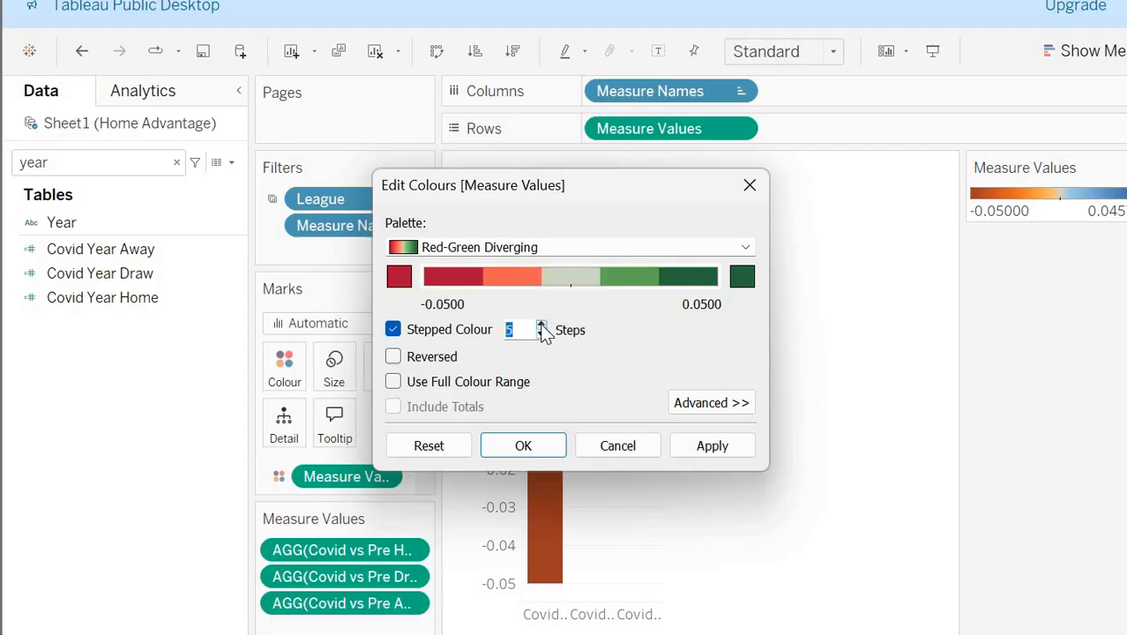
click(541, 324)
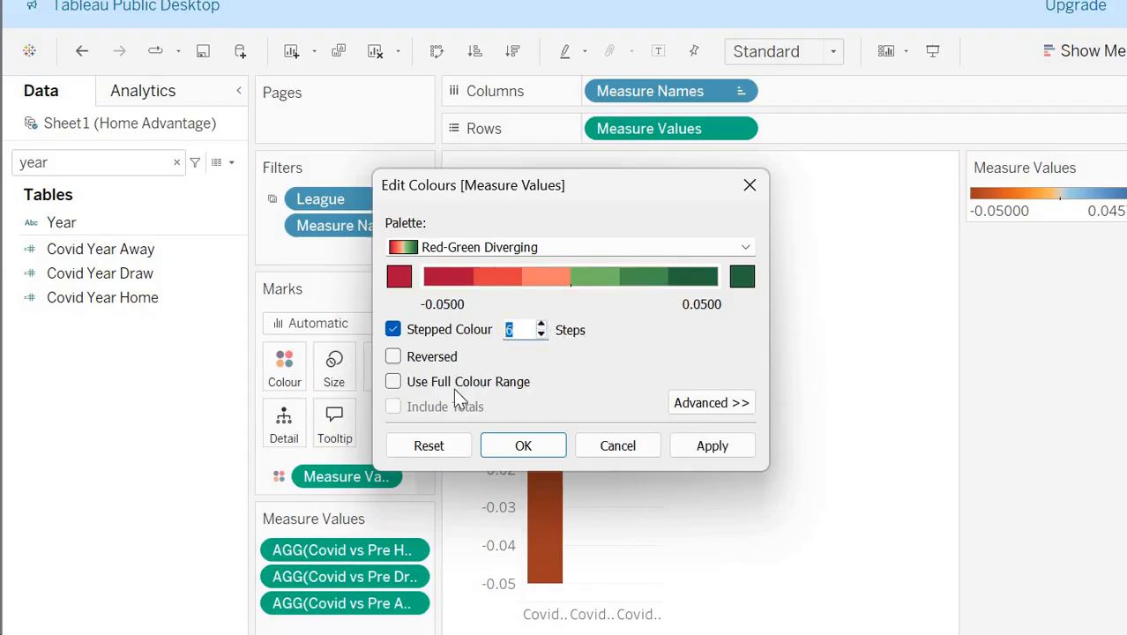
click(697, 404)
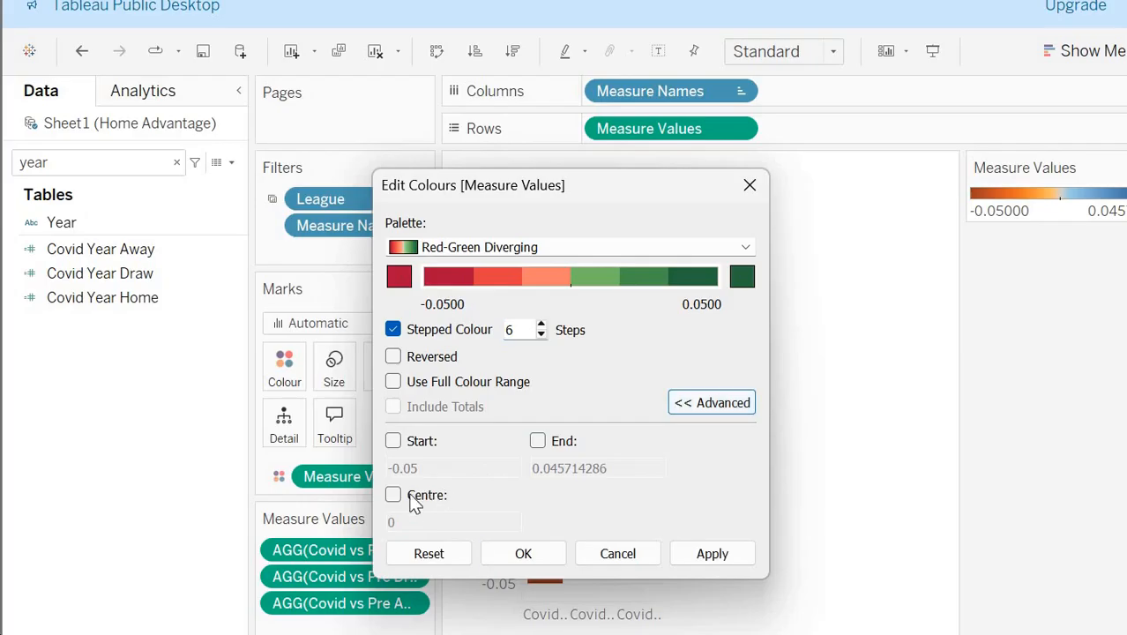
click(410, 496)
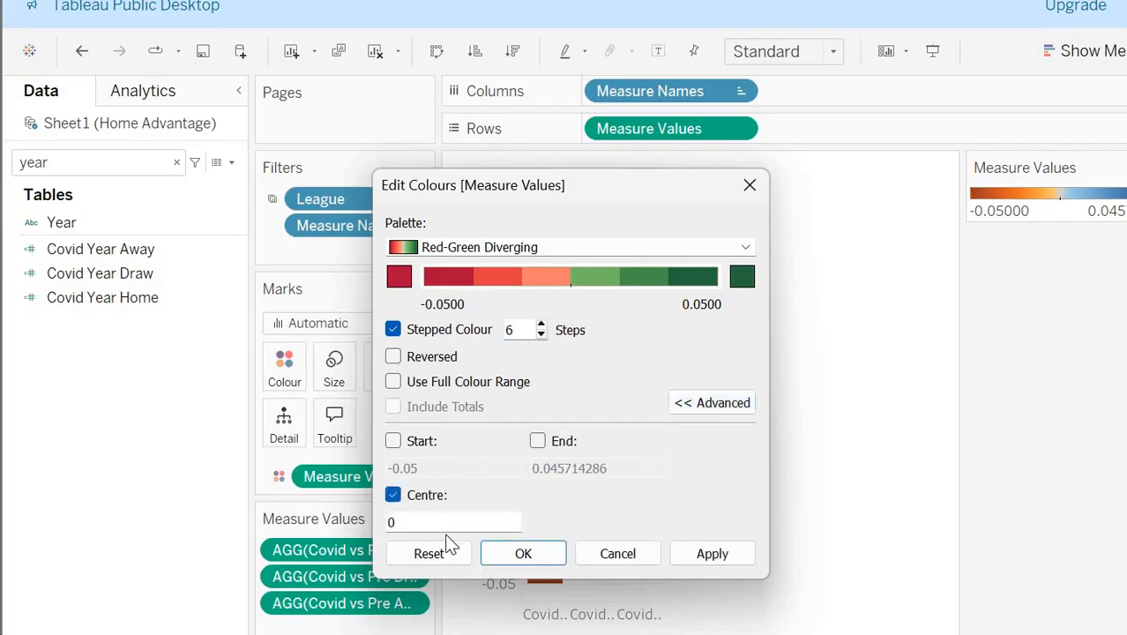
click(525, 555)
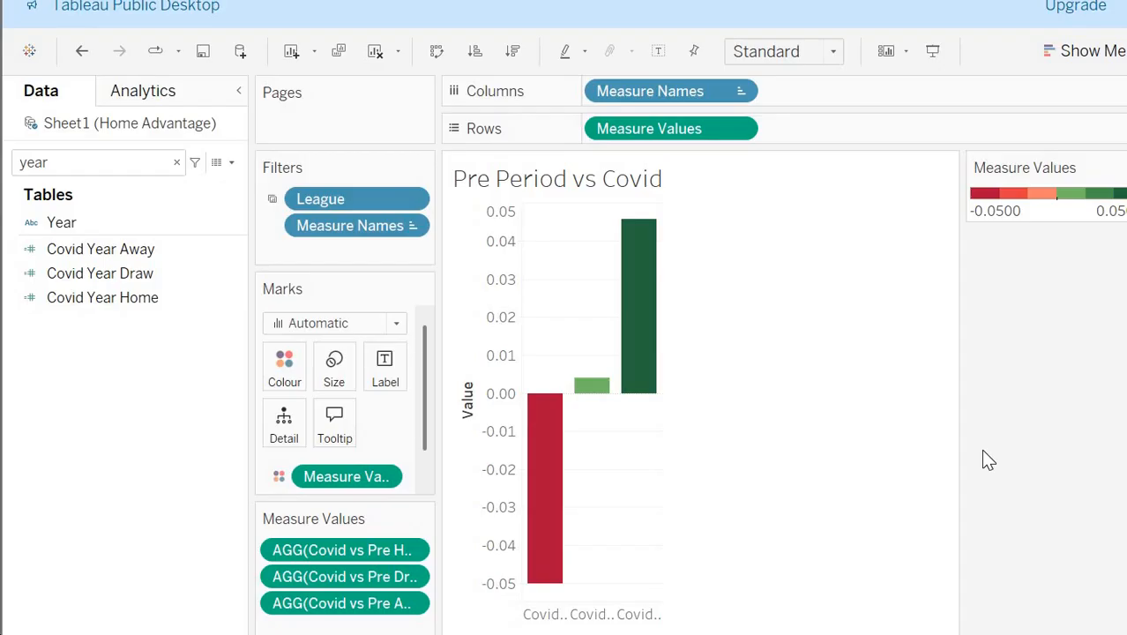
Step: Show mark labels on the Pre Period vs Covid bars
click(394, 363)
click(432, 414)
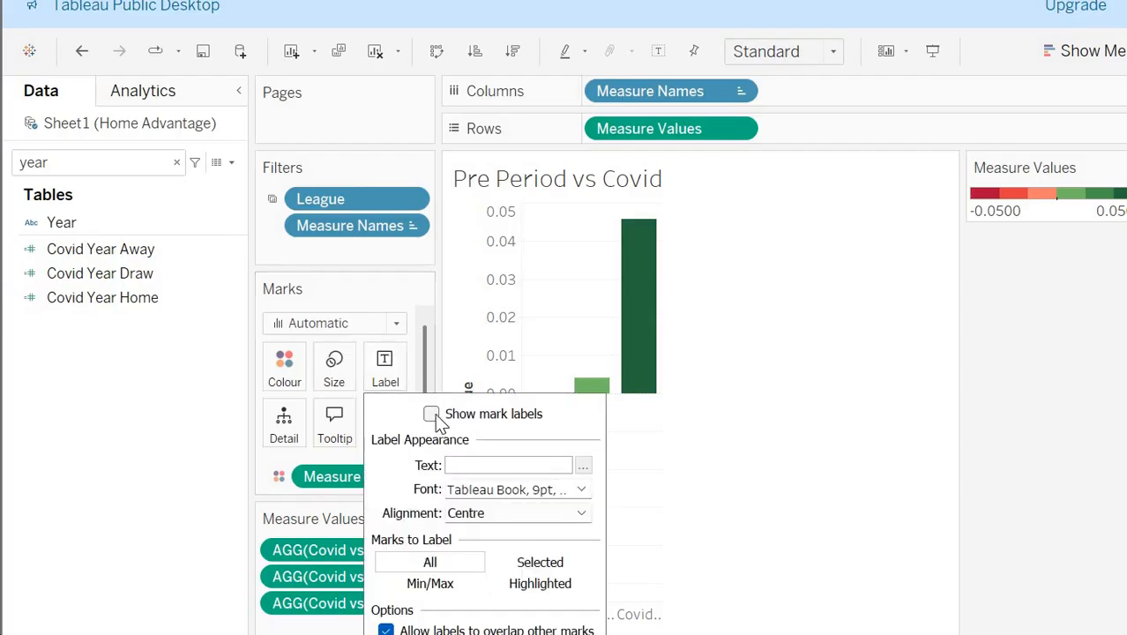
click(975, 433)
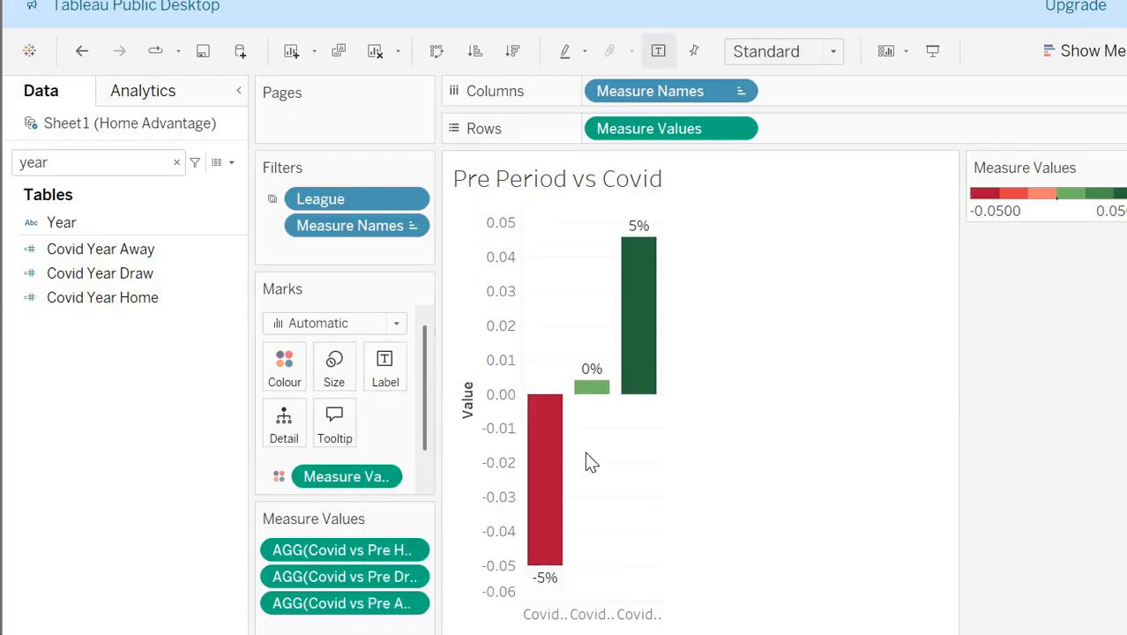
right_click(509, 357)
click(569, 381)
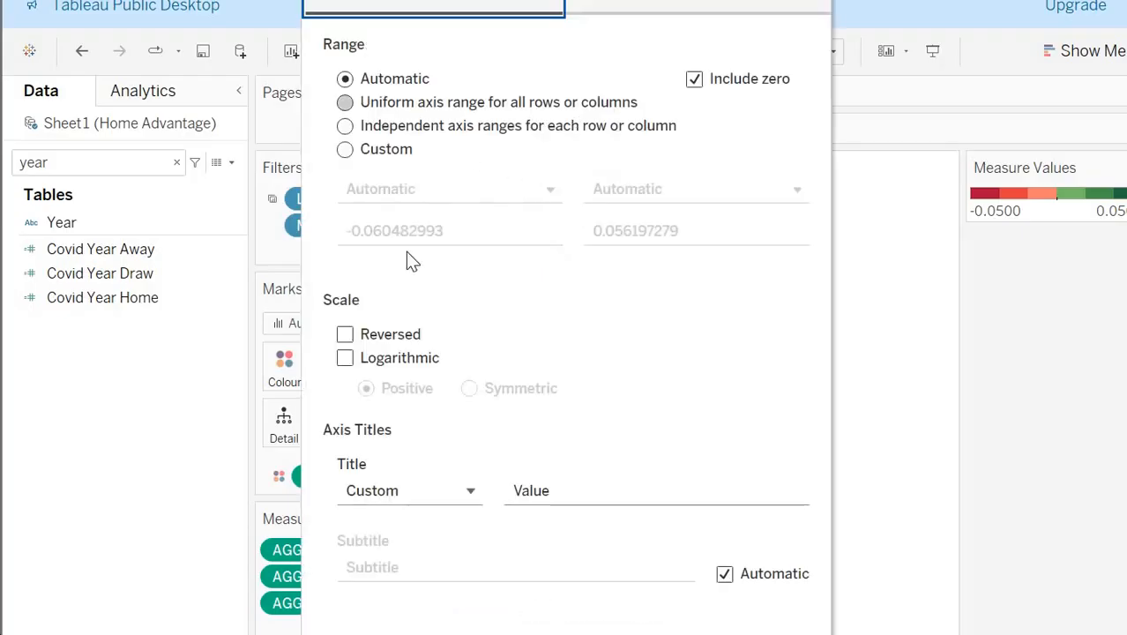
click(422, 498)
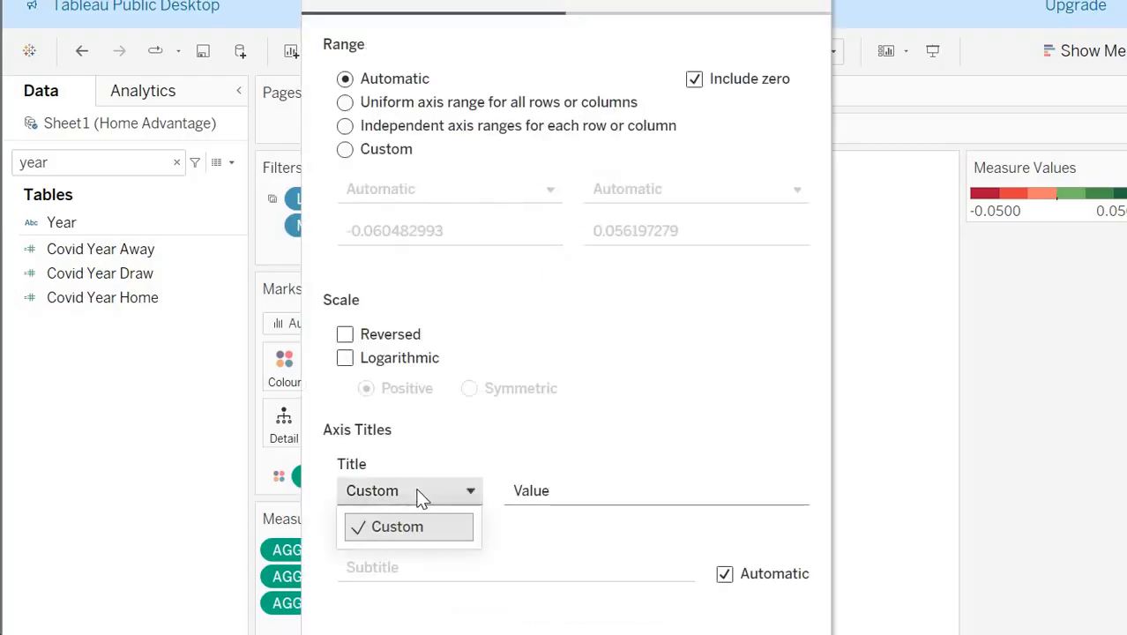
click(473, 317)
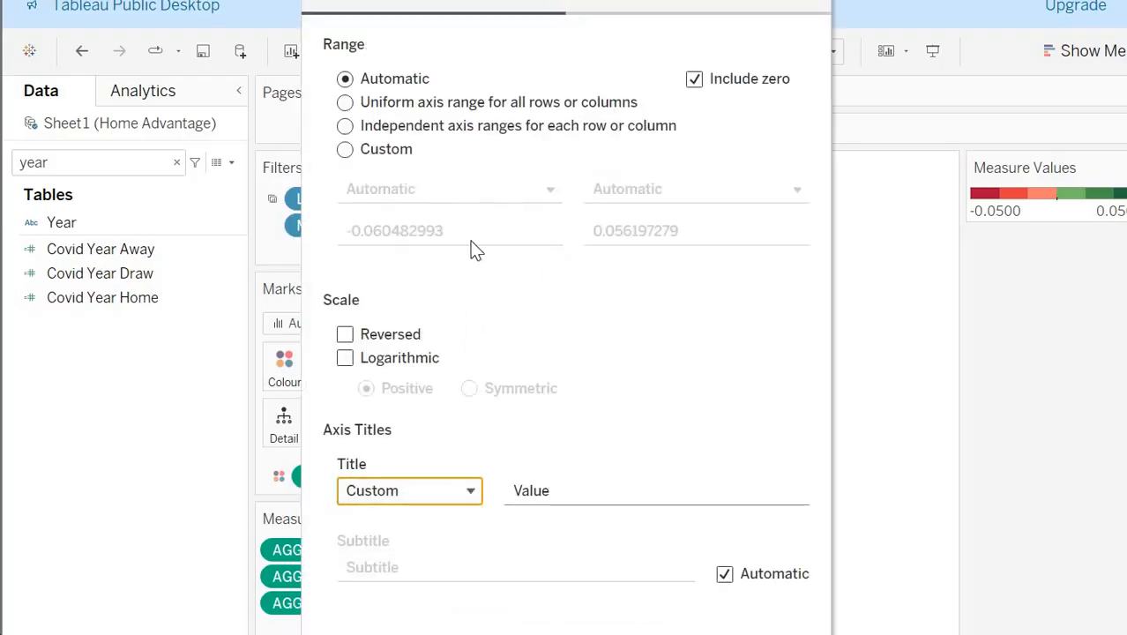
click(388, 150)
click(431, 189)
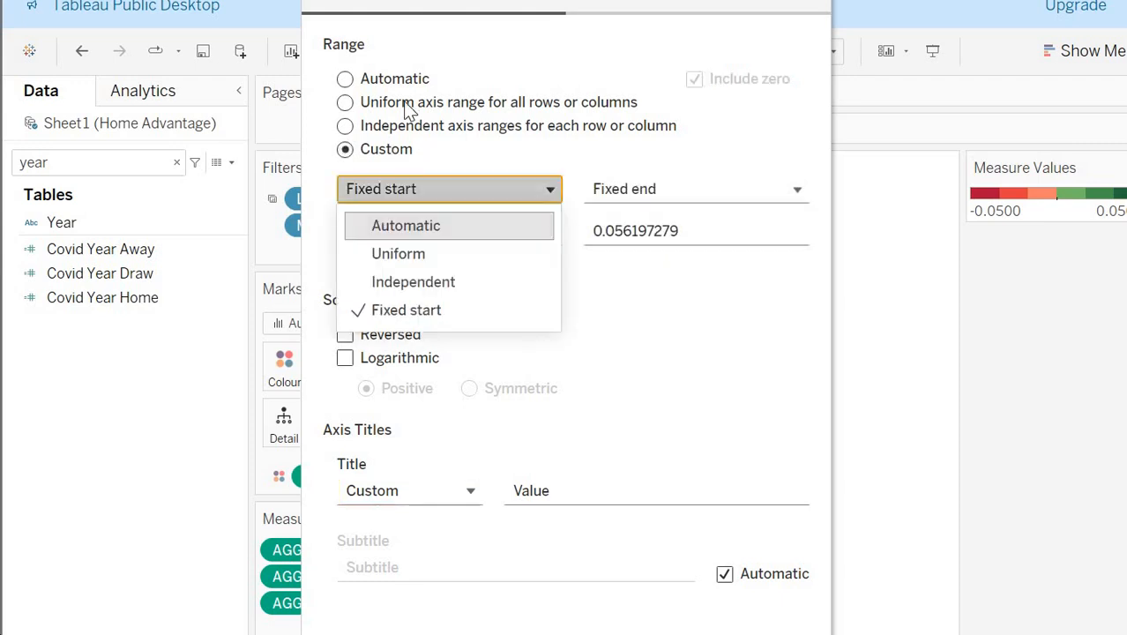
click(432, 189)
click(345, 79)
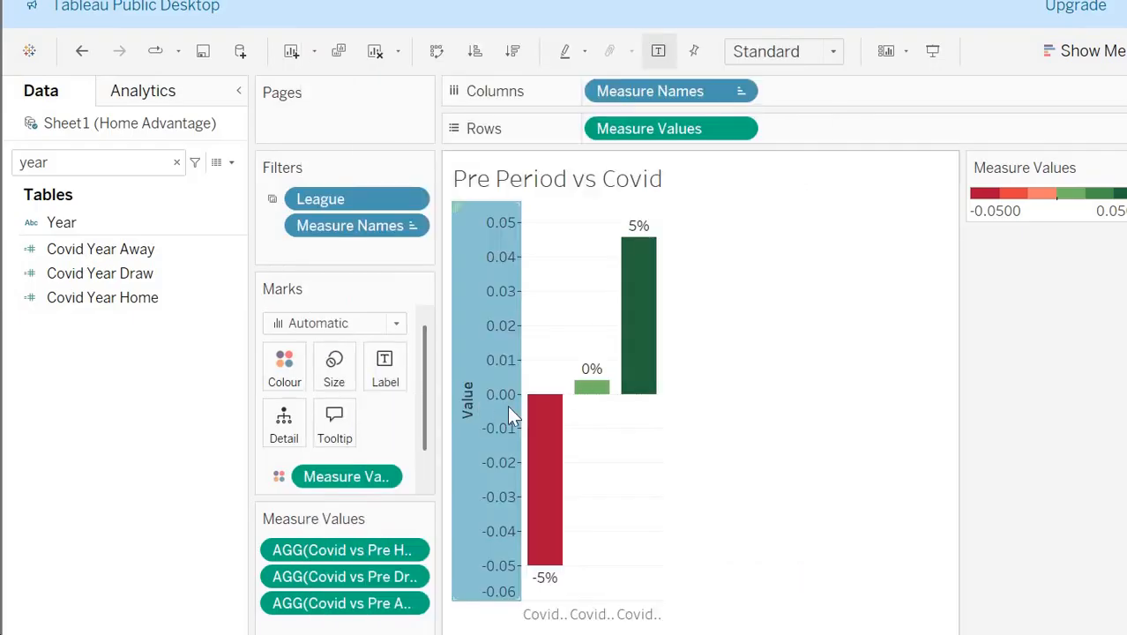
click(445, 479)
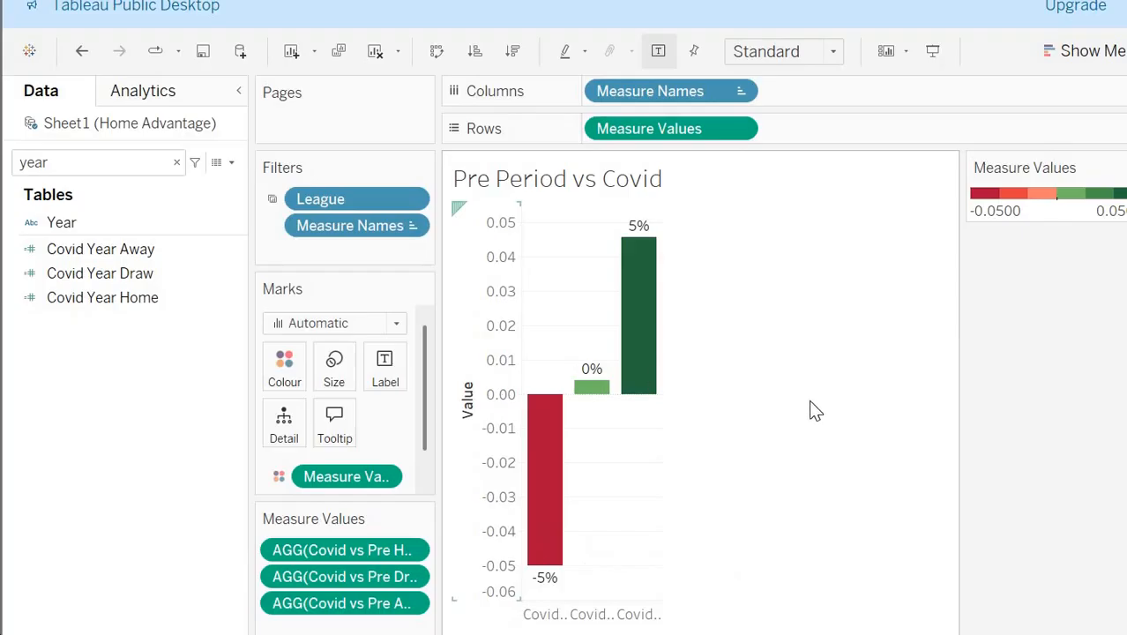
Step: Format the Pre Period vs Covid value axis numbers as Percentage with 0 decimal places
right_click(503, 406)
click(566, 510)
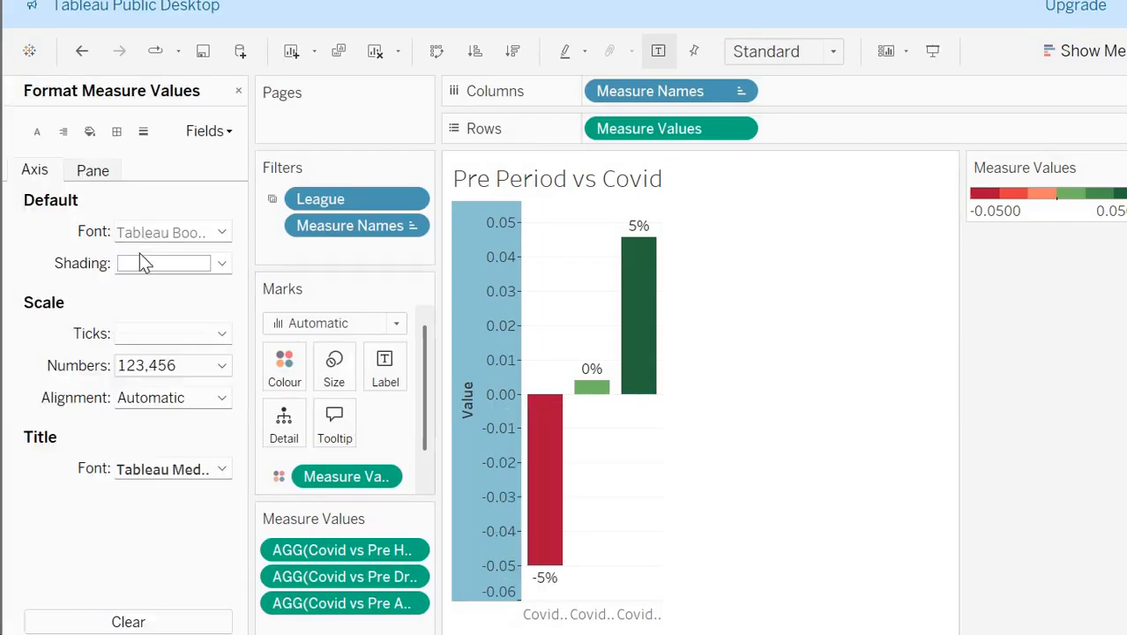
click(160, 370)
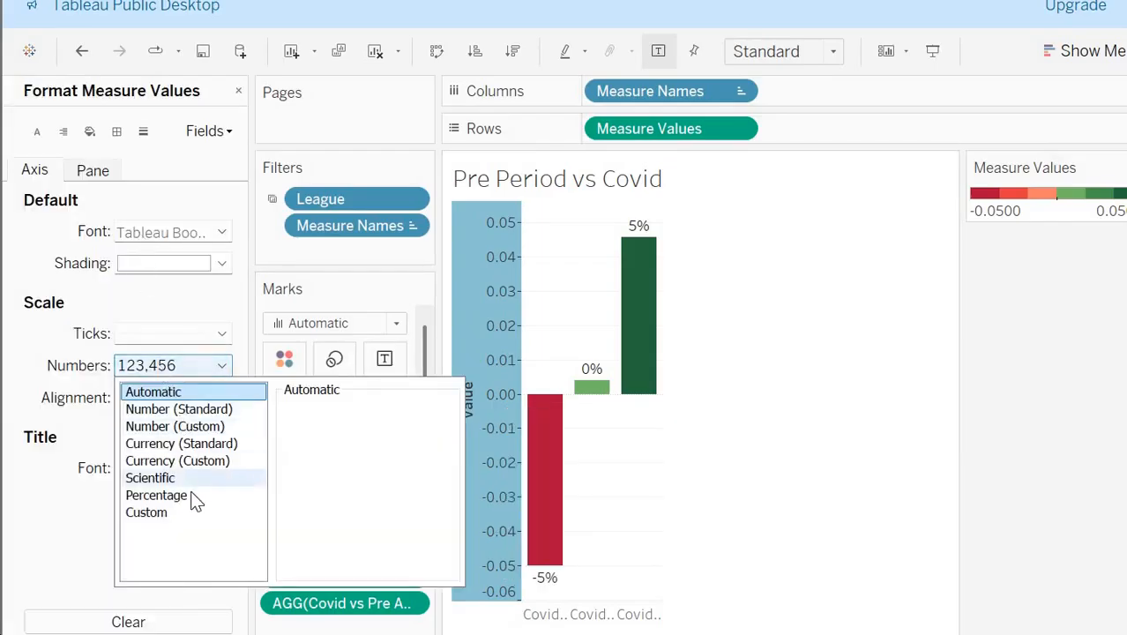
click(192, 495)
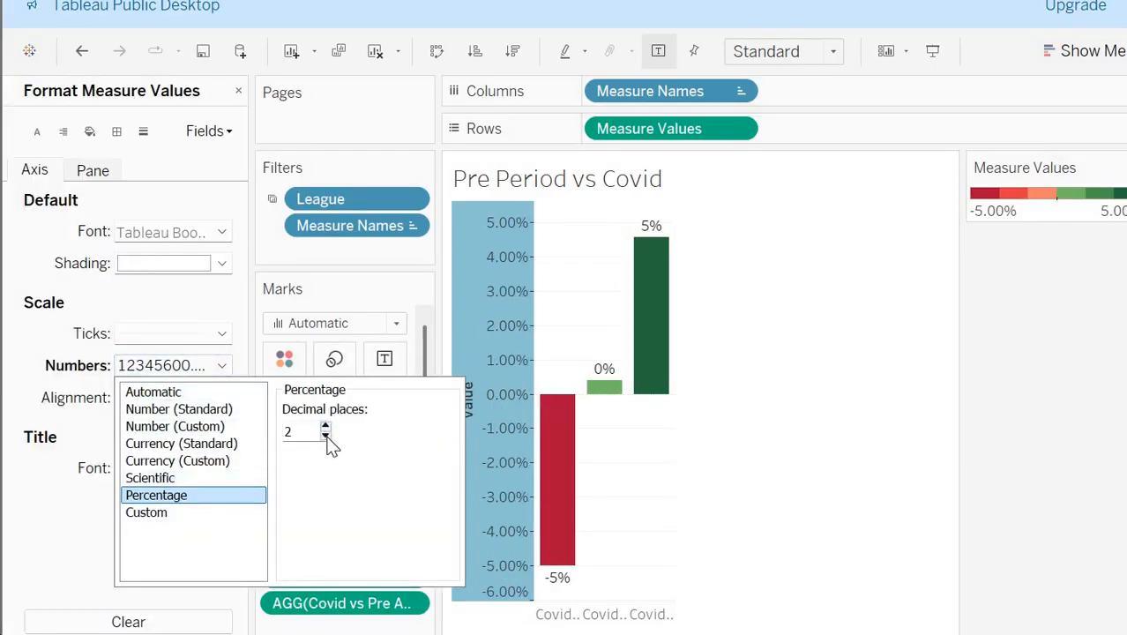
click(326, 436)
click(326, 436)
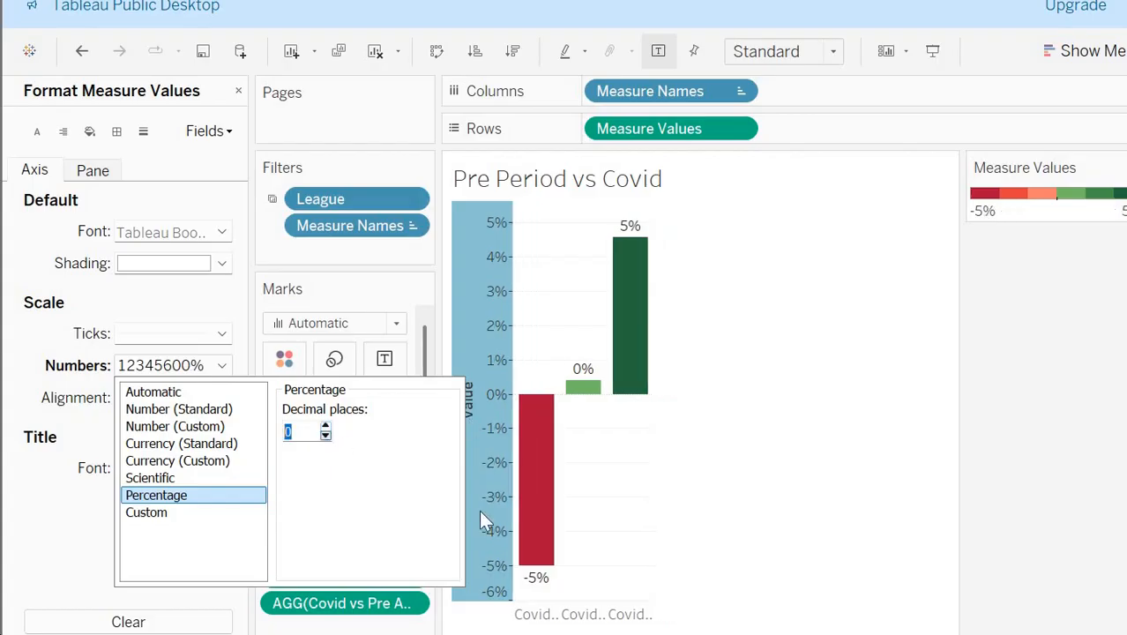
click(823, 471)
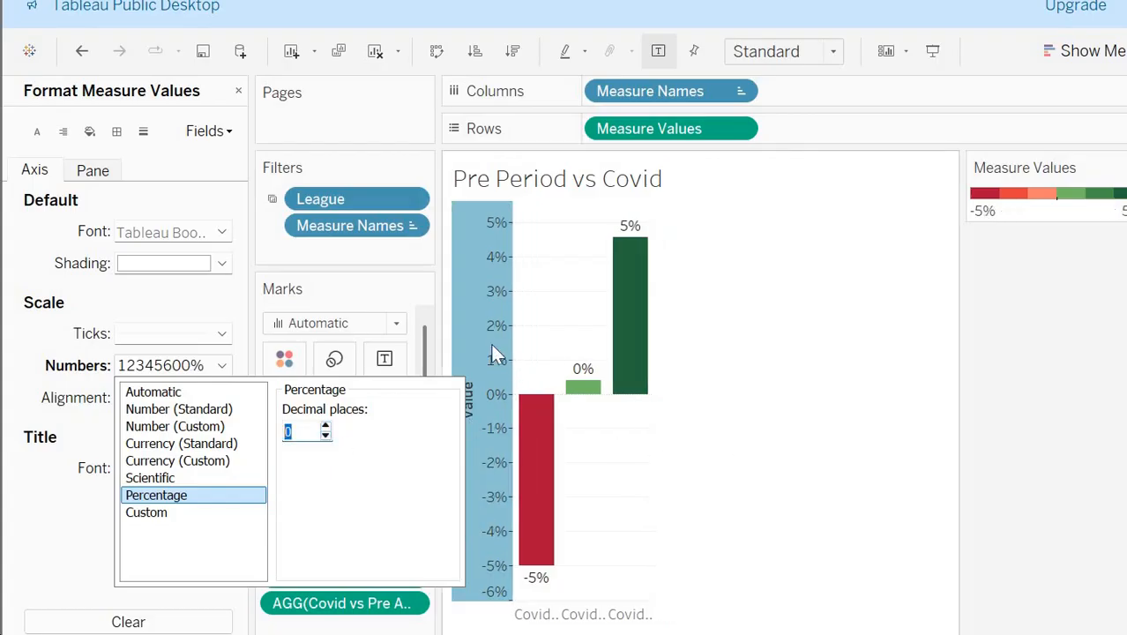
click(237, 90)
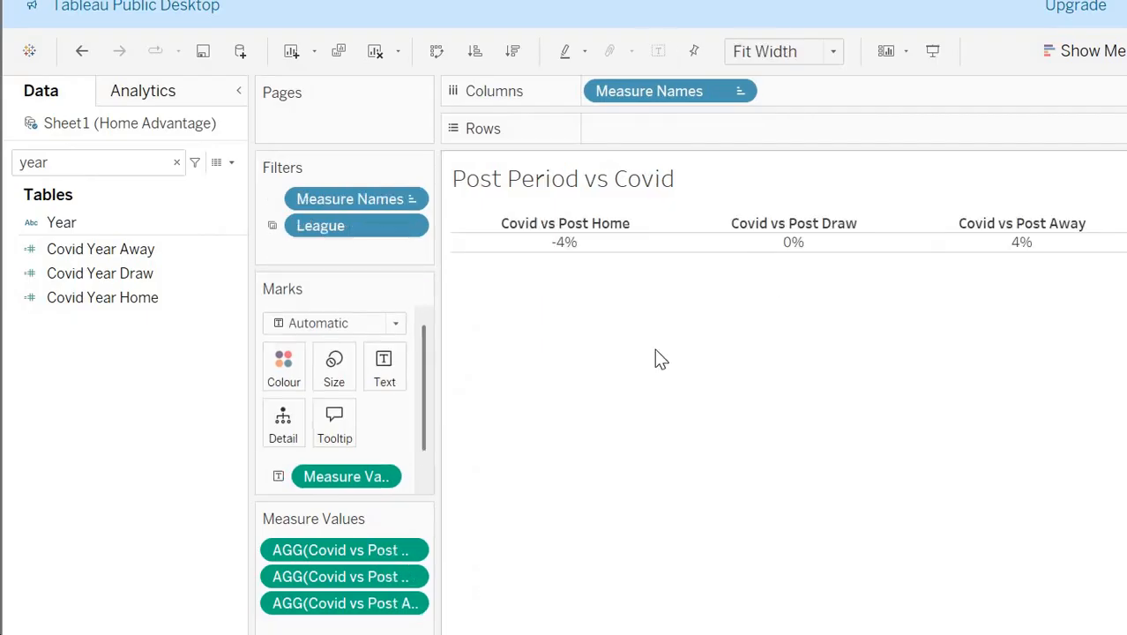
Step: Turn the Post Period vs Covid table into vertical bars with Measure Names on columns and Measure Values on rows, coloured by Measure Values
click(1078, 53)
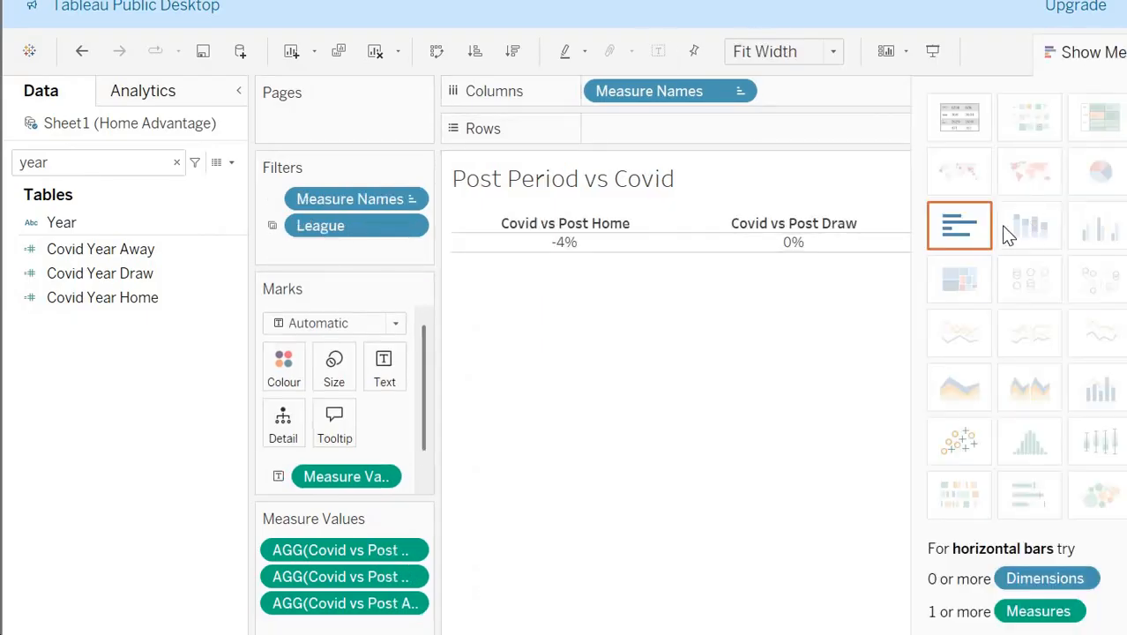
click(960, 227)
mouse_move(1071, 49)
mouse_down()
mouse_move(1066, 58)
mouse_move(1078, 46)
mouse_up()
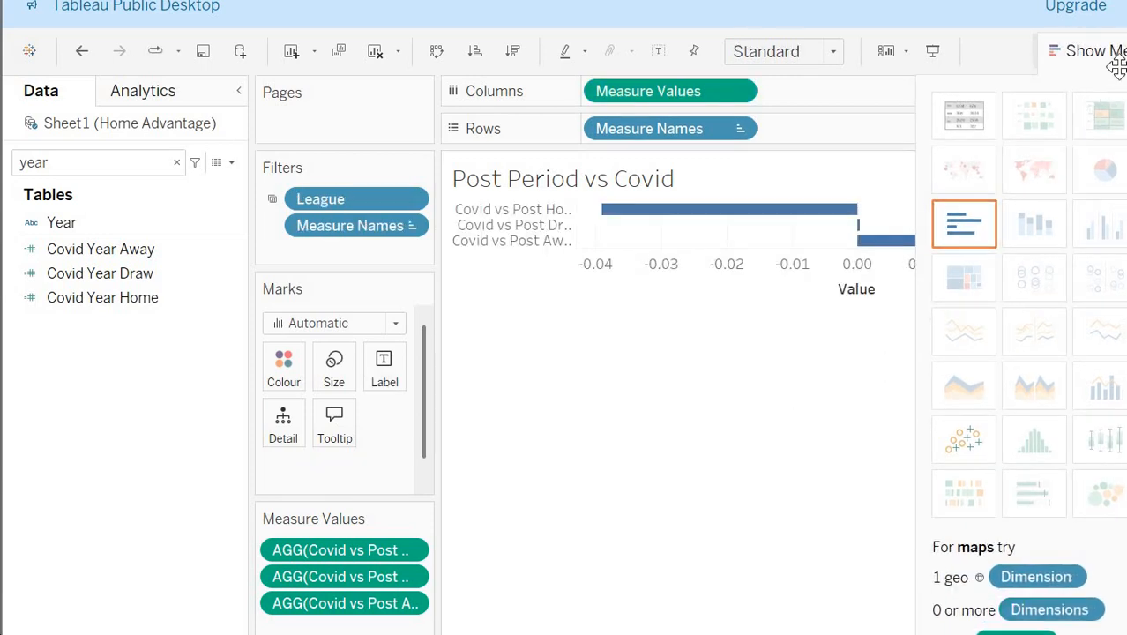
click(1095, 51)
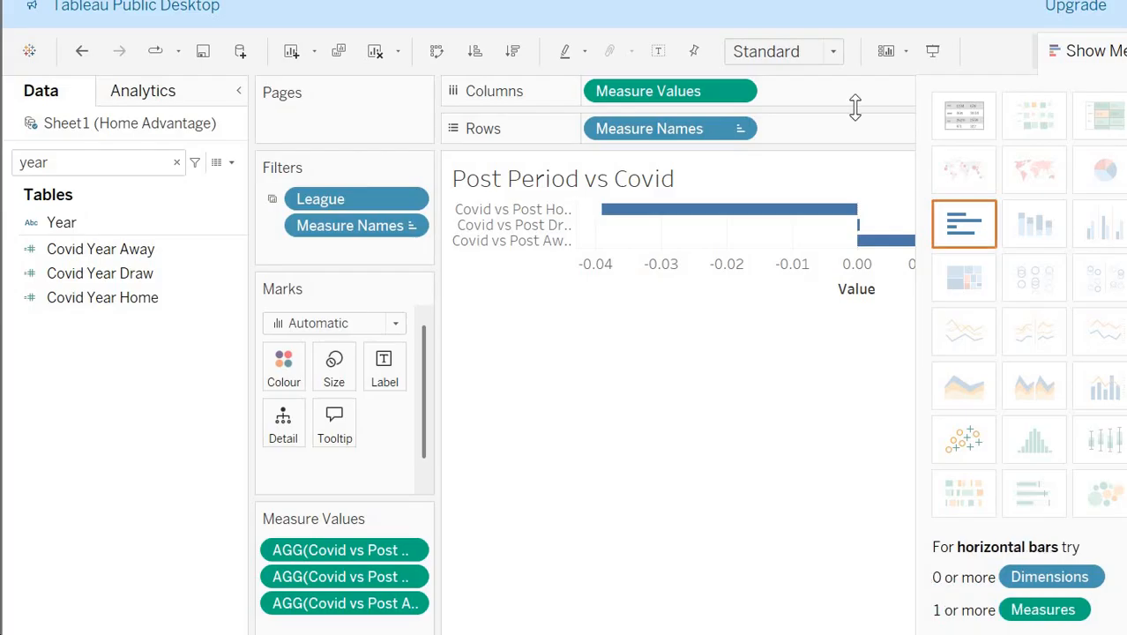
drag(675, 141, 694, 94)
drag(821, 80, 667, 141)
drag(374, 407, 283, 366)
Step: Set the Post Period vs Covid colours to the Red-Green Diverging palette with 6 stepped colours and the centre fixed at 0
right_click(991, 205)
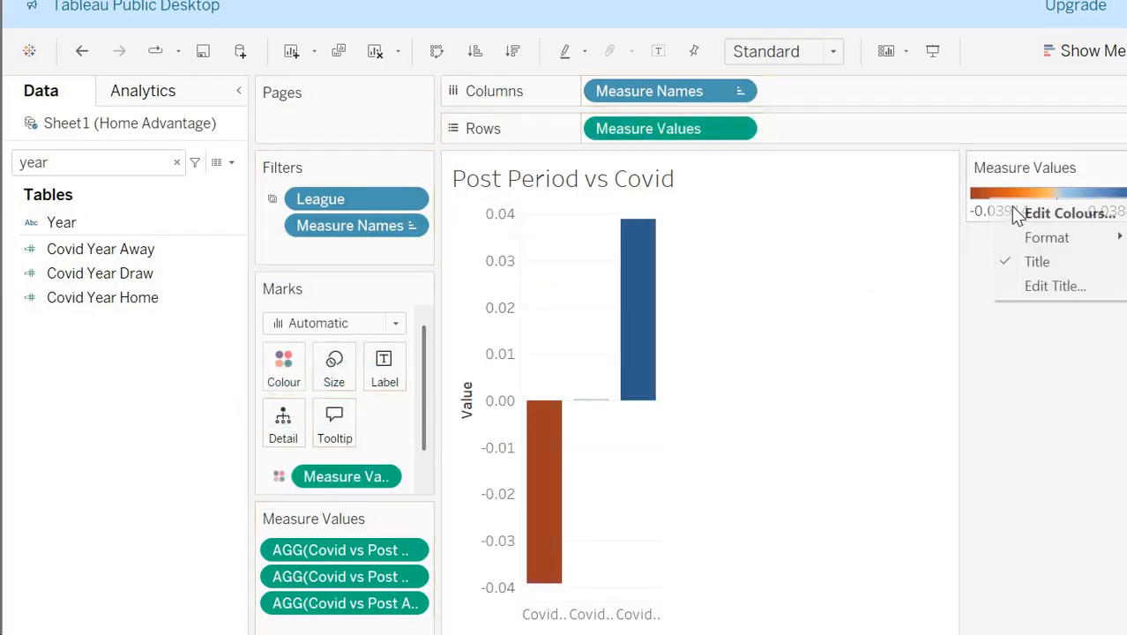
click(1015, 212)
click(472, 338)
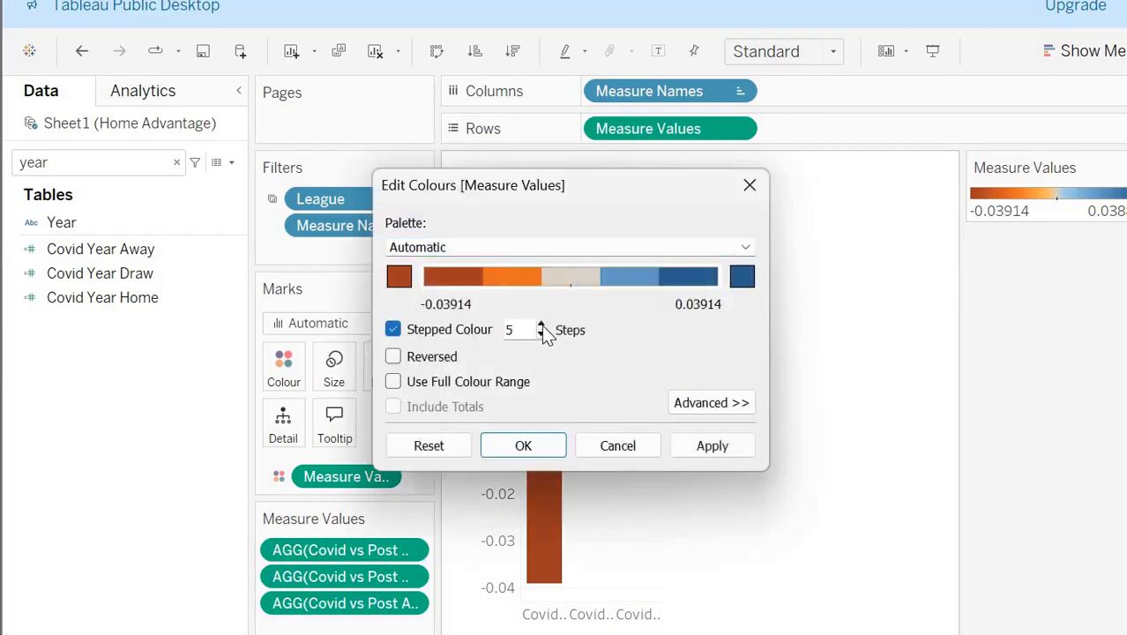
click(541, 325)
key(alt+Down)
key(r)
key(r)
key(r)
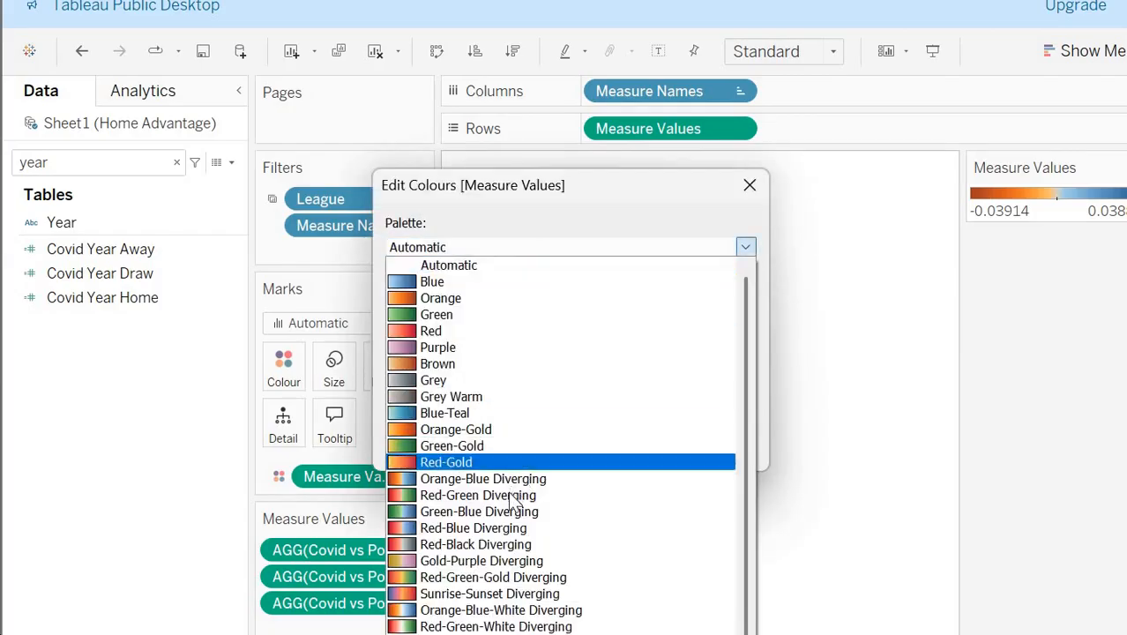
key(Return)
click(690, 402)
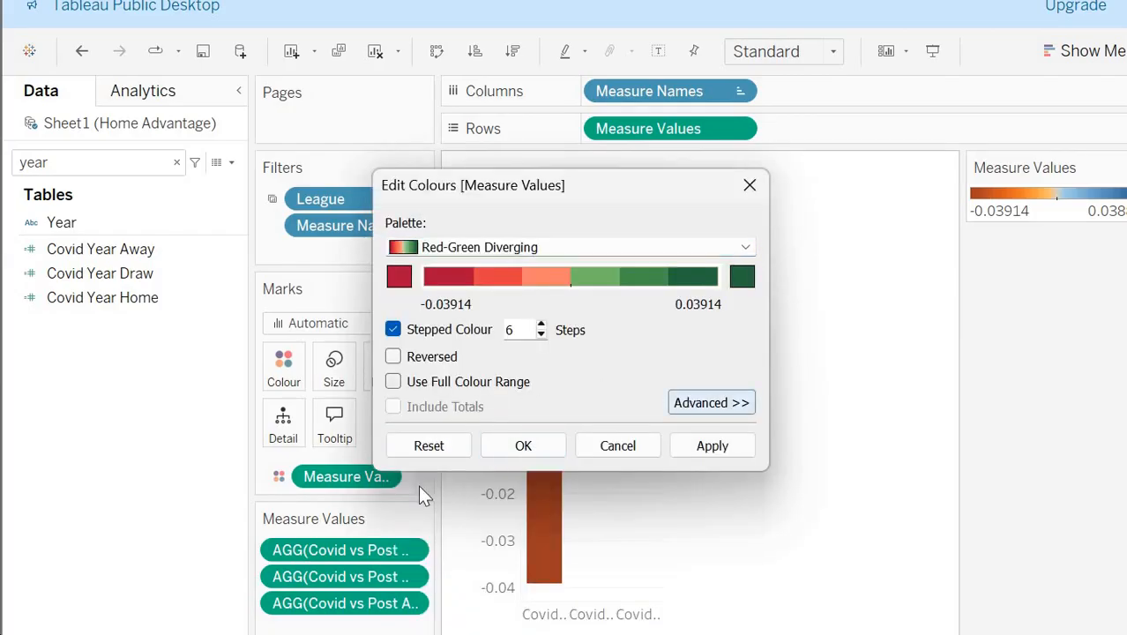
click(394, 495)
click(524, 554)
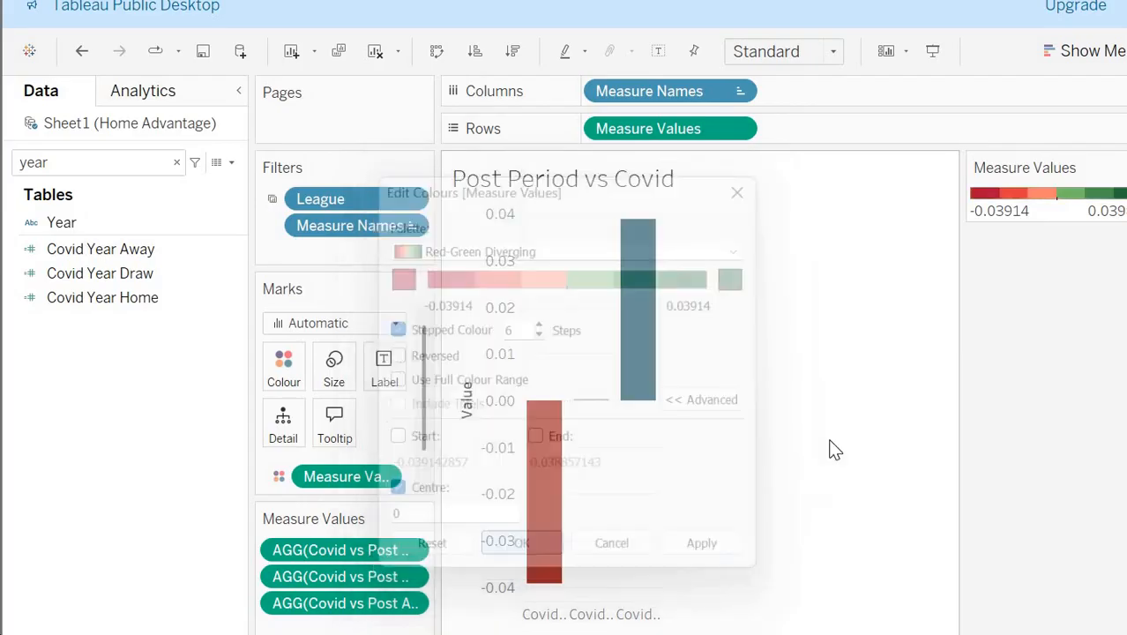
Step: Show mark labels on the Post Period vs Covid bars
click(385, 366)
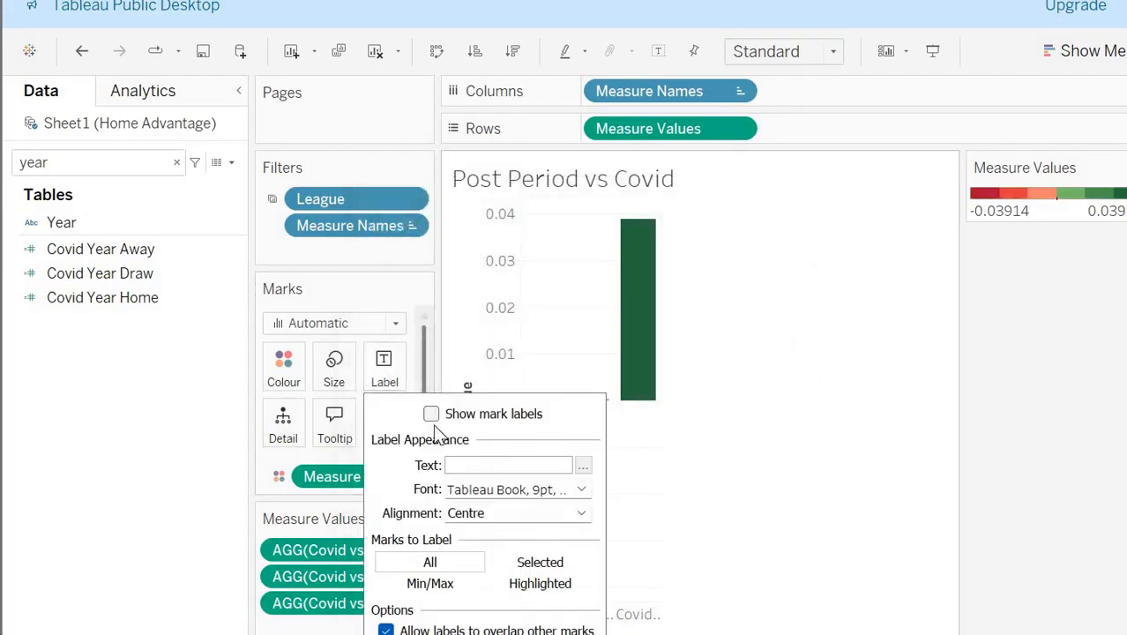
click(431, 414)
click(852, 498)
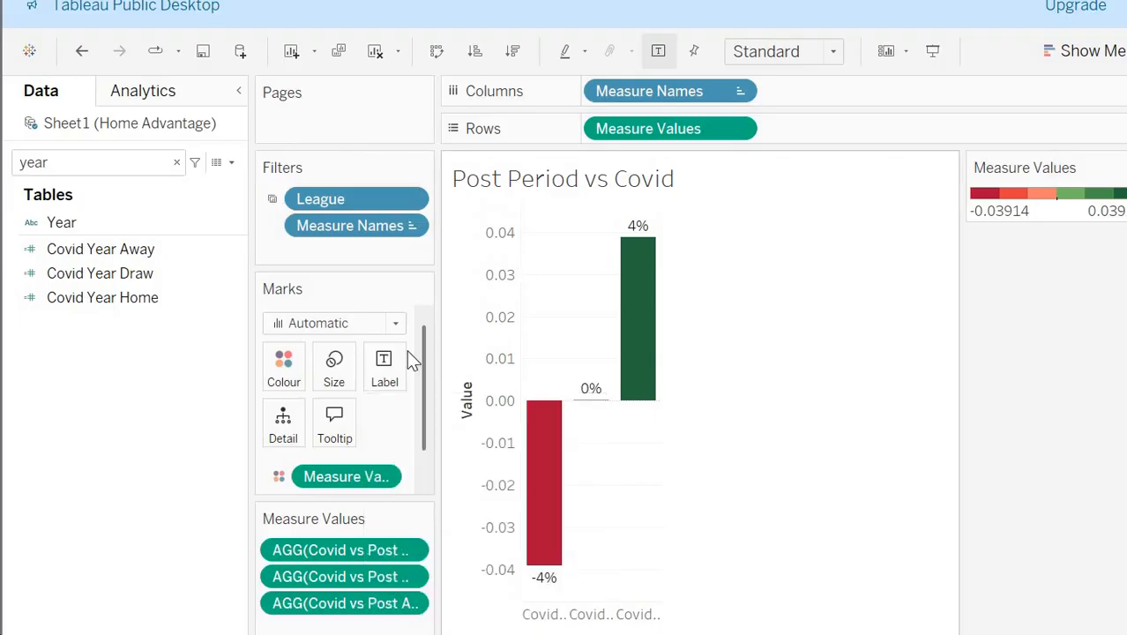
Step: Format the Post Period vs Covid value axis numbers as Percentage with 0 decimal places
right_click(491, 441)
click(554, 542)
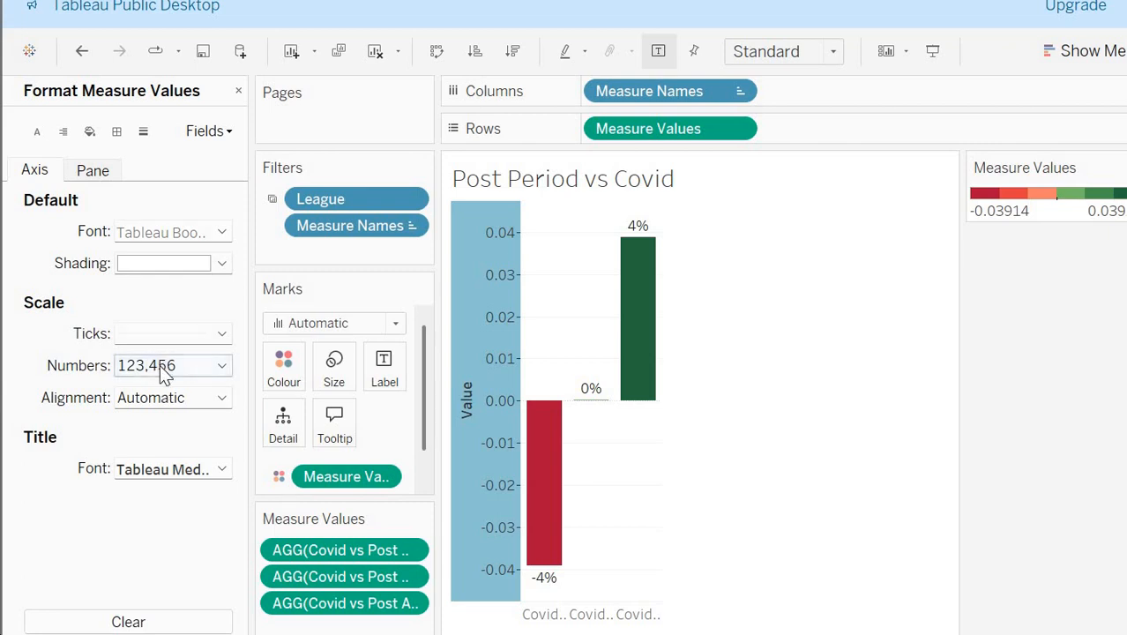
click(164, 365)
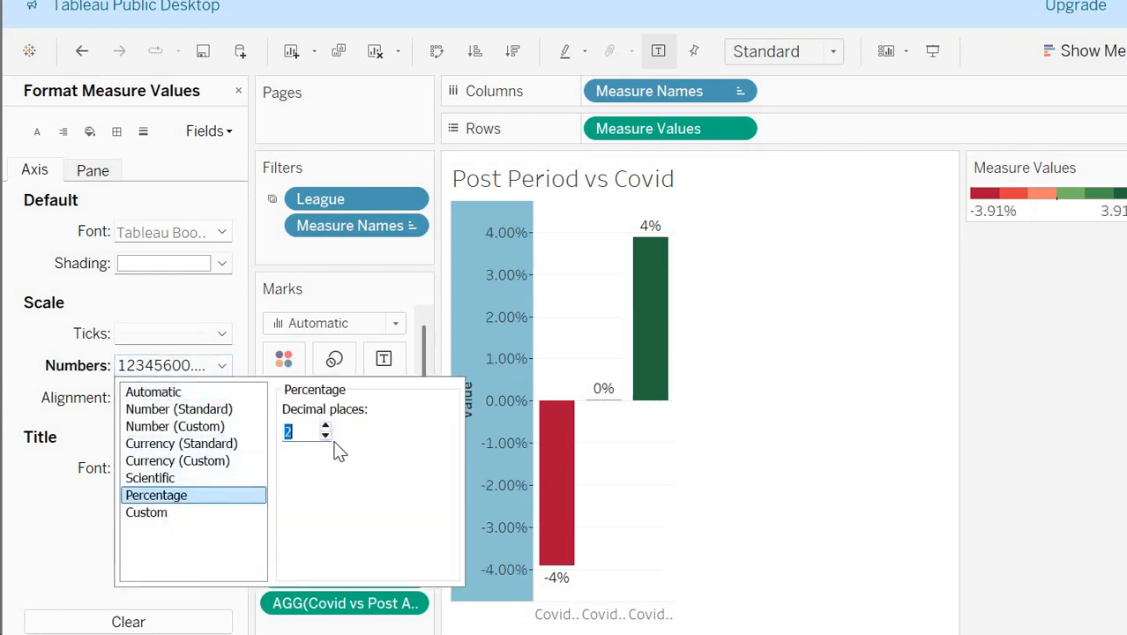
click(886, 399)
Step: Fit both the Post Period vs Covid and Pre Period vs Covid bar charts to Entire View
click(791, 53)
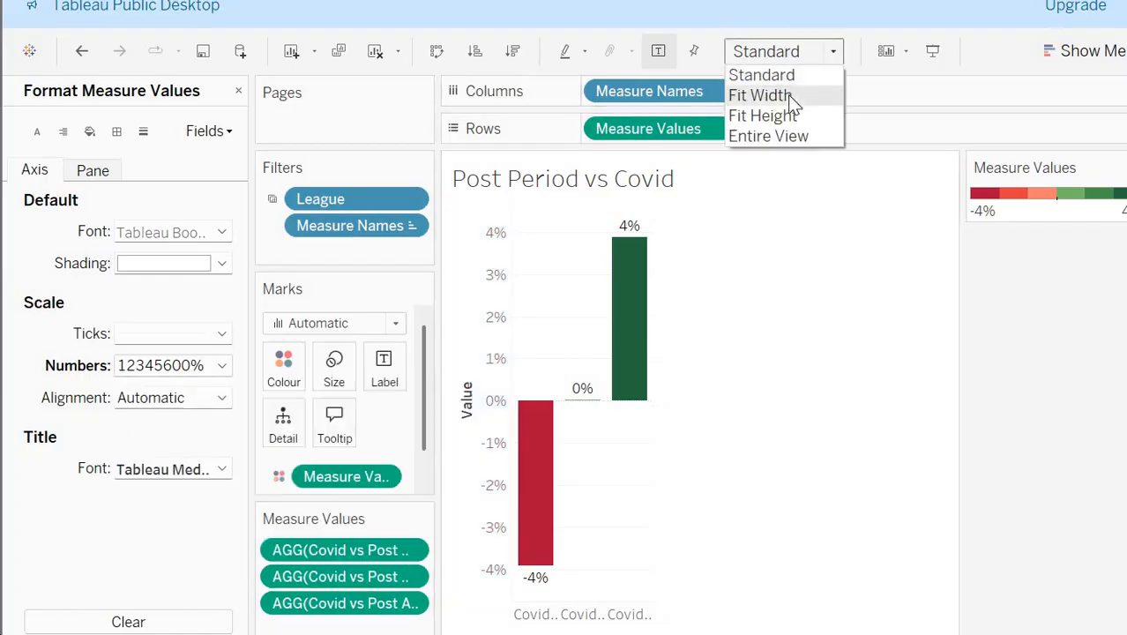
click(788, 136)
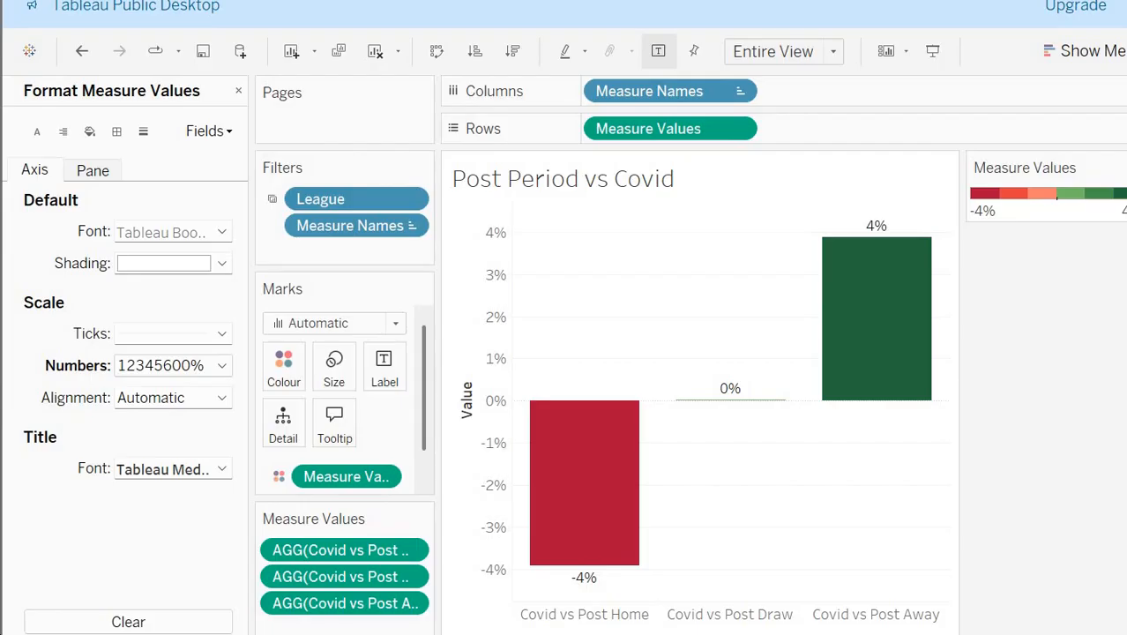
key(ctrl+Page_Up)
click(782, 53)
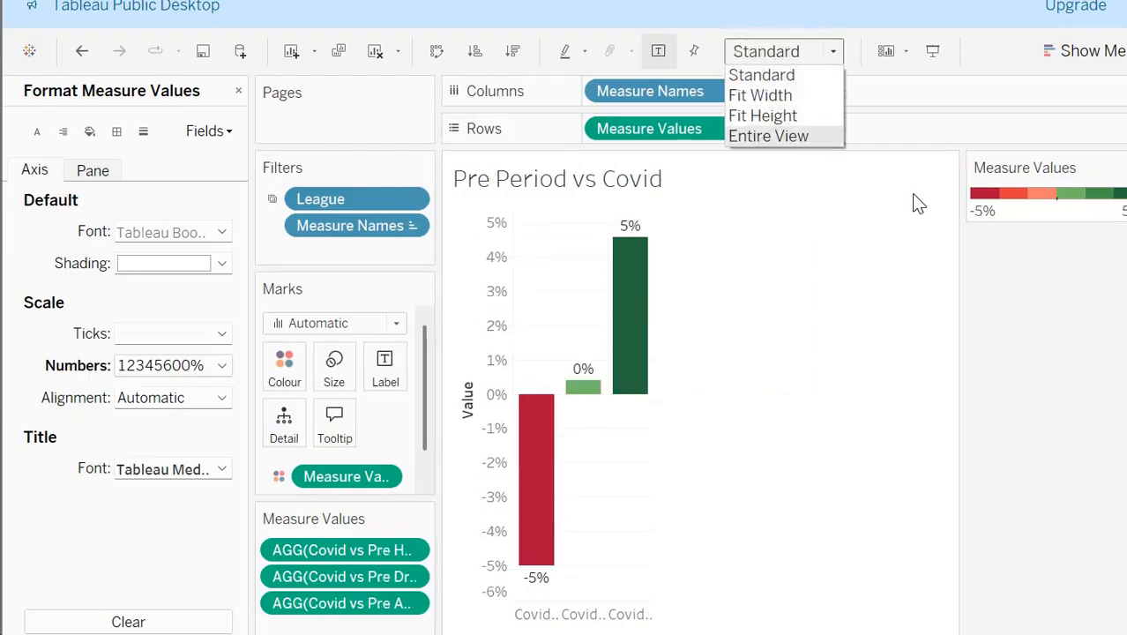
key(Return)
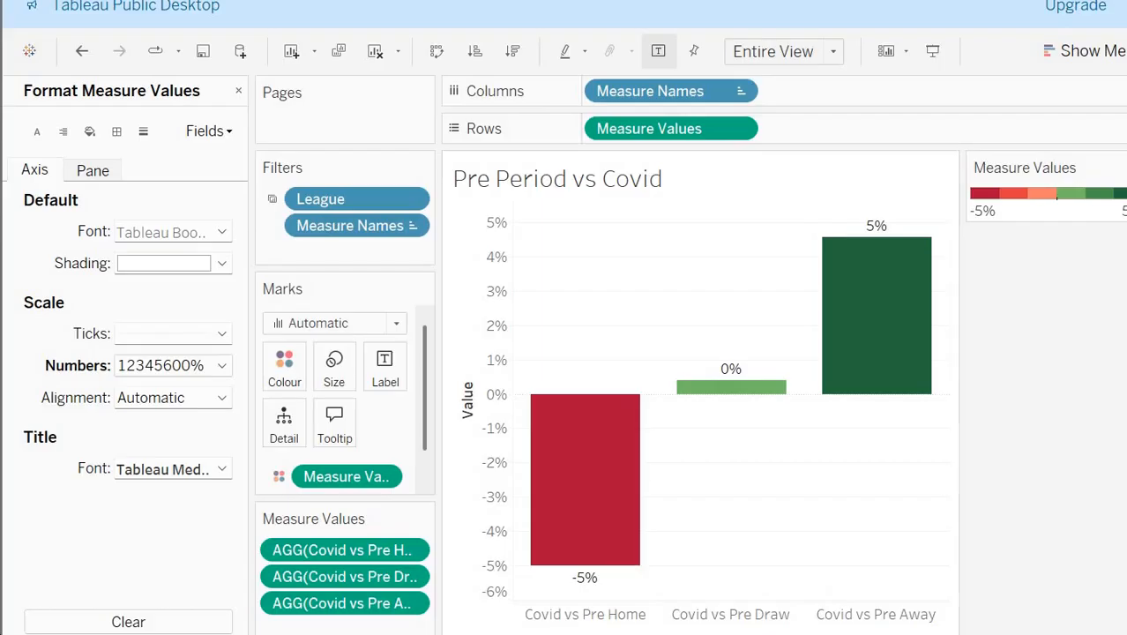
Step: On the Pre Period vs Covid dashboard, shrink the Covid Year table to give the bar chart more height, and close the formatting options
key(ctrl+Page_Down)
key(ctrl+Page_Down)
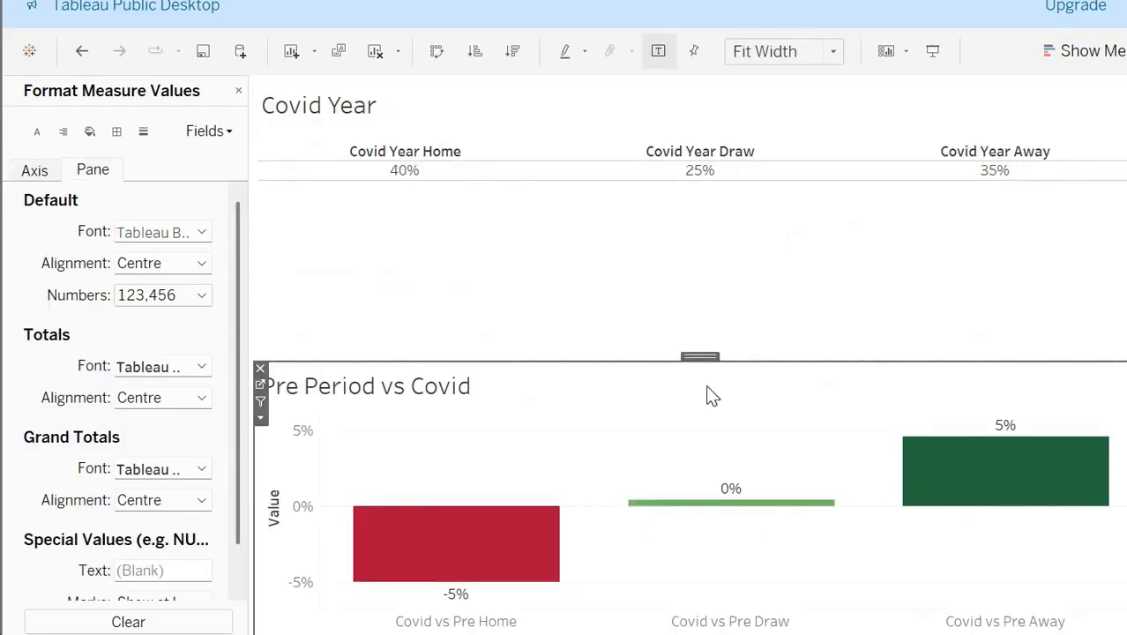
drag(693, 362, 670, 219)
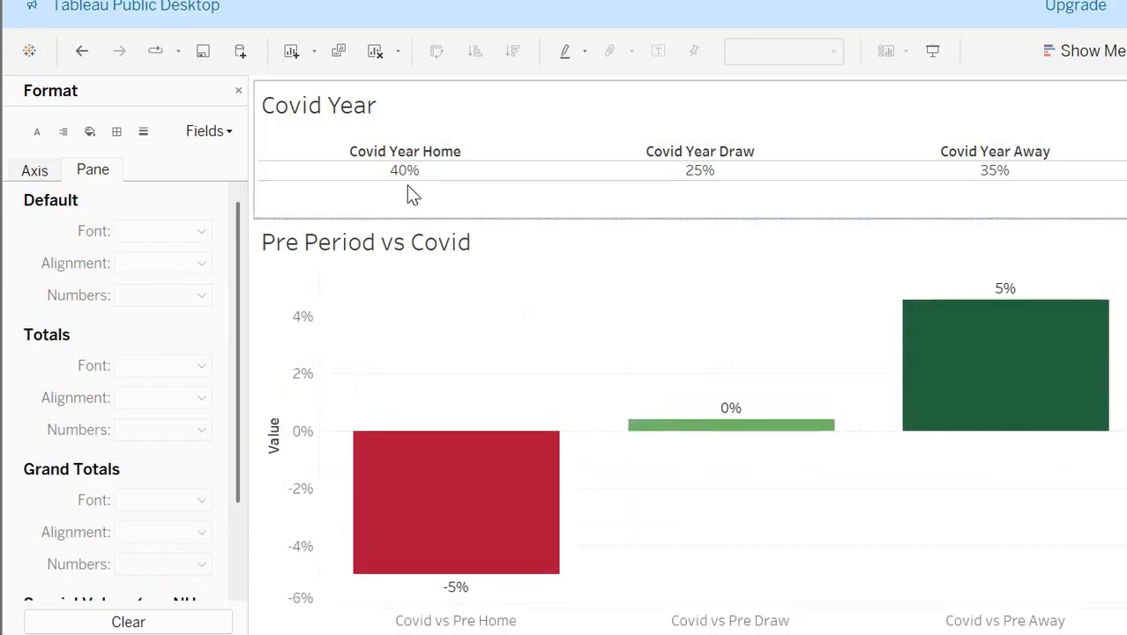
click(498, 158)
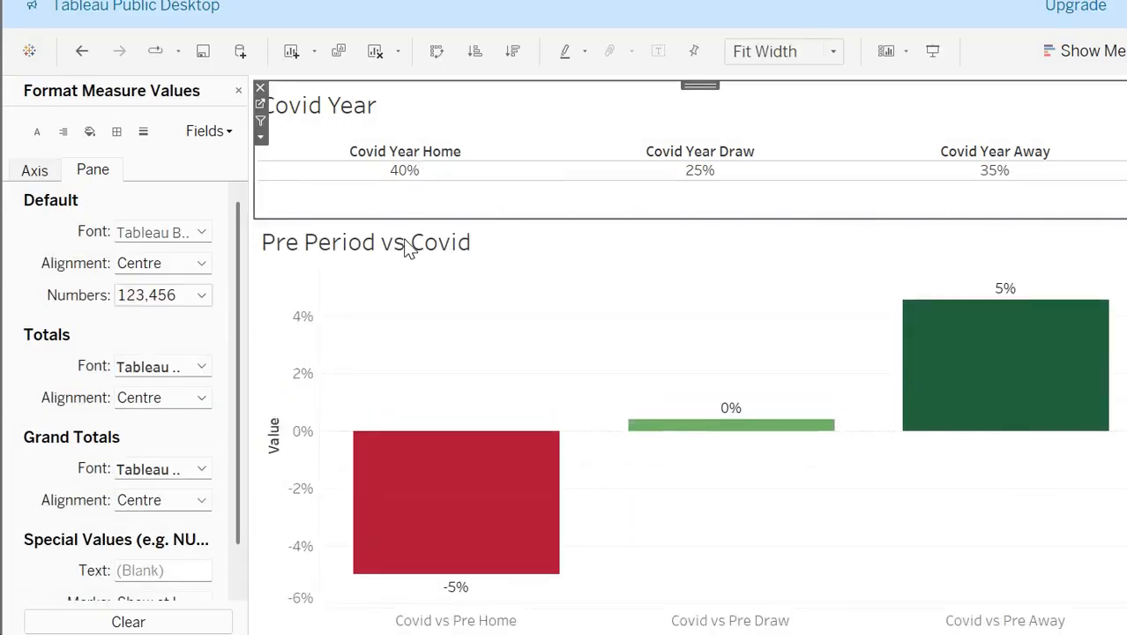
click(239, 92)
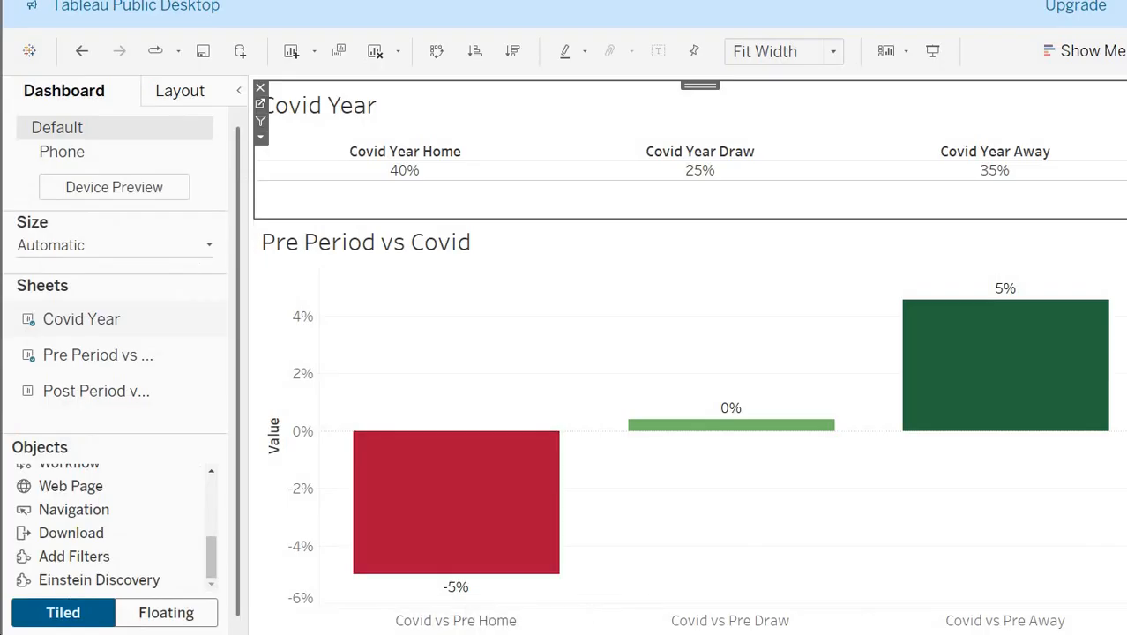
Step: Unhide all worksheets of the Pre vs Post dashboard and return to the Pre Period vs Covid dashboard
right_click(698, 634)
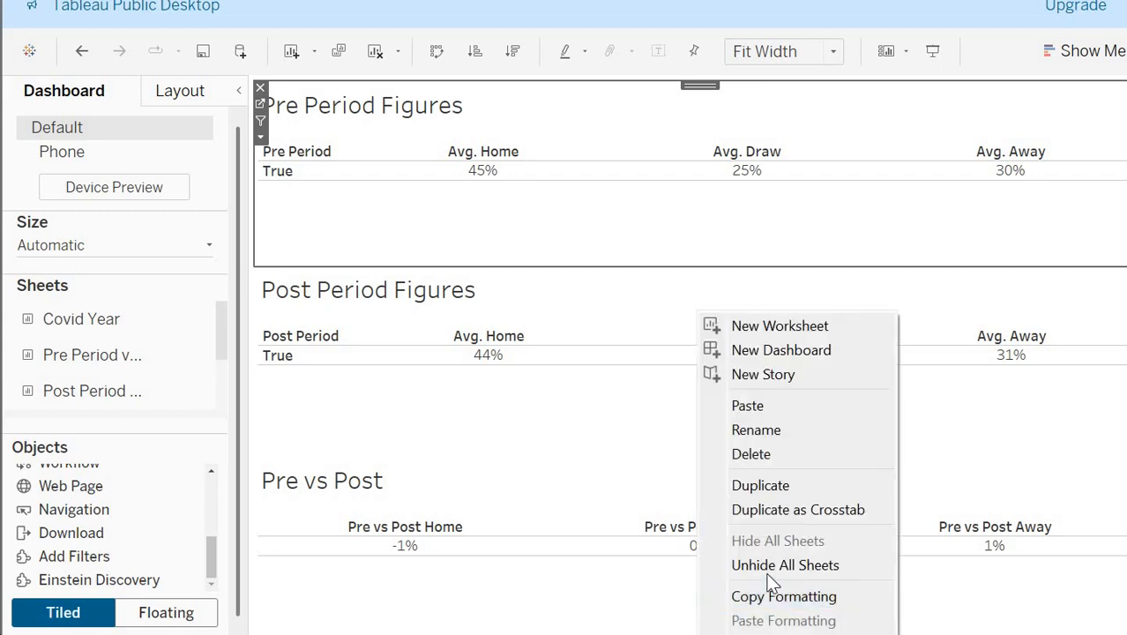
click(768, 566)
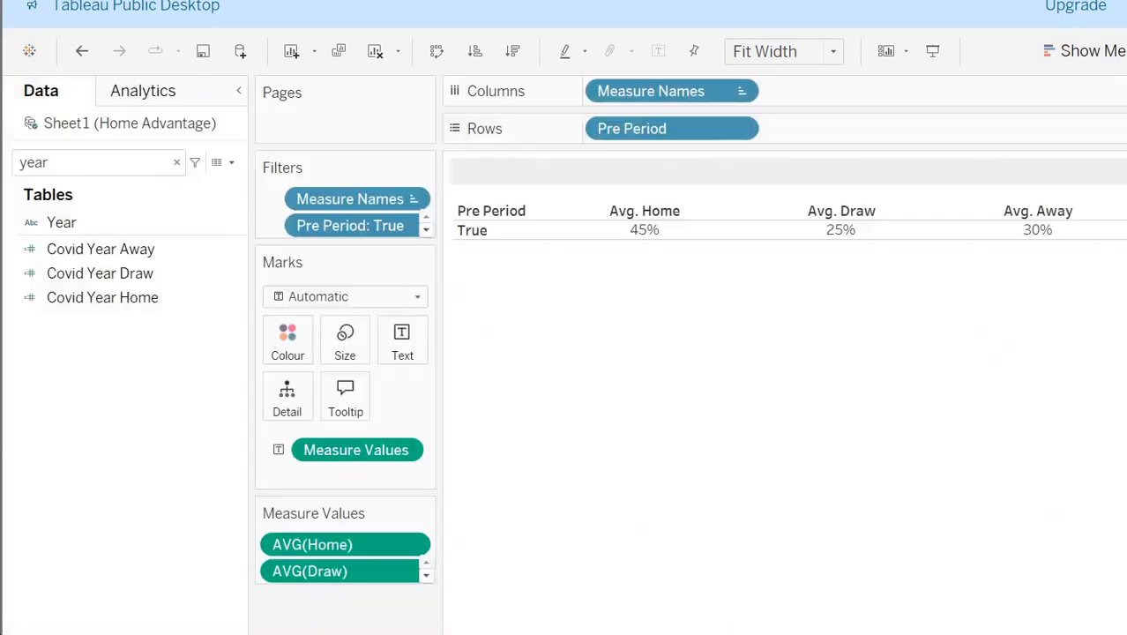
click(767, 634)
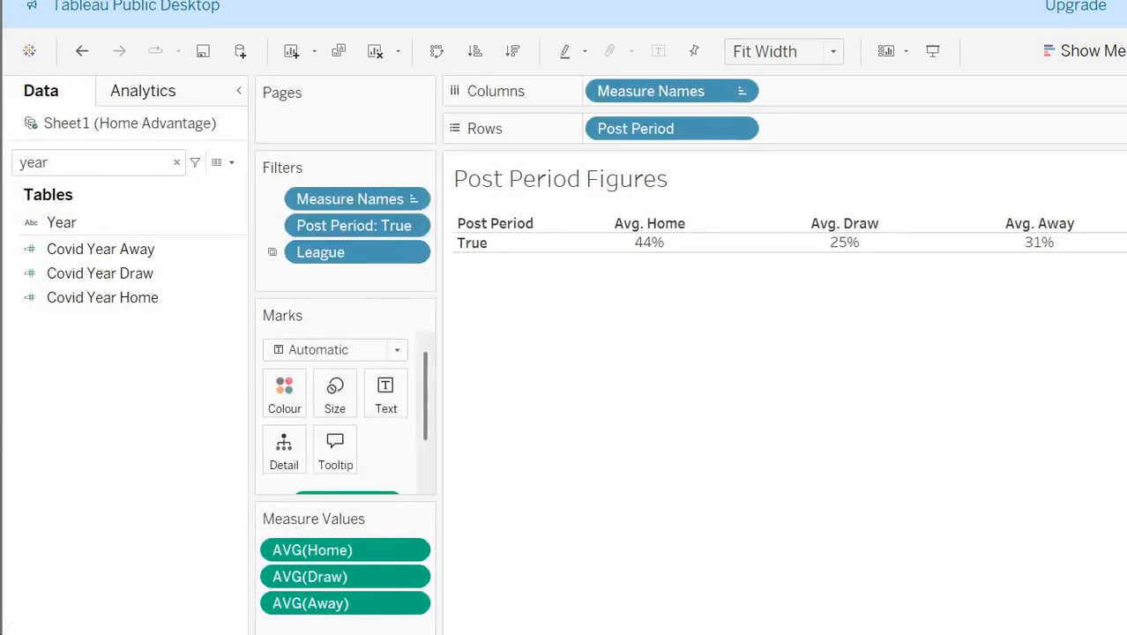
click(820, 634)
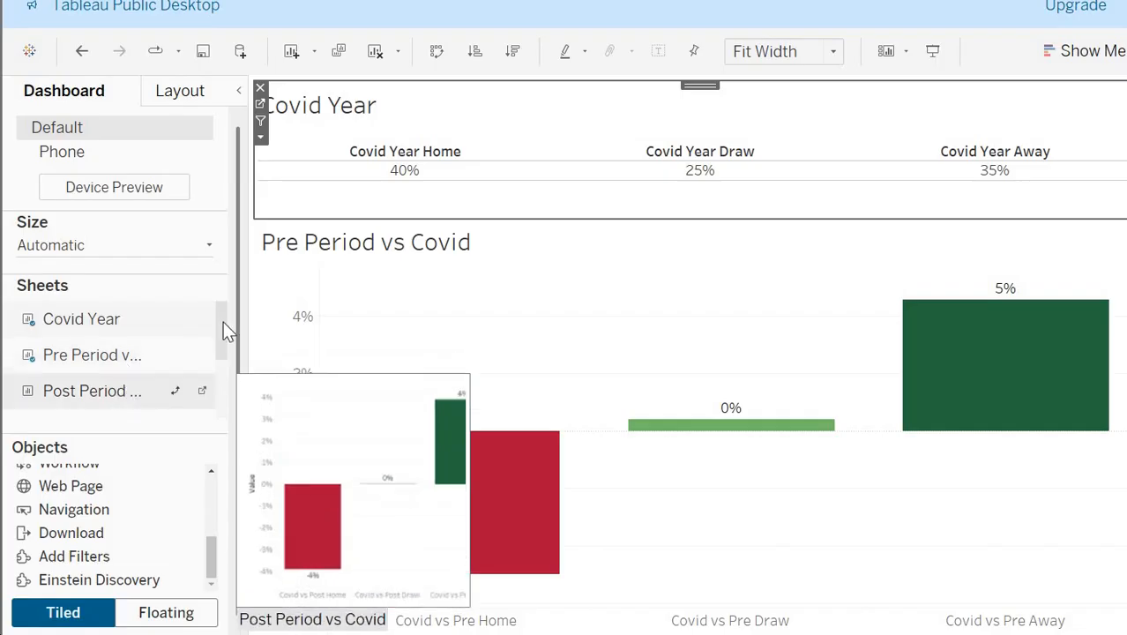
Step: Insert Pre Period Figures between Covid Year and the Pre Period vs Covid chart, resizing both tables so their percentages are readable
drag(222, 347, 222, 418)
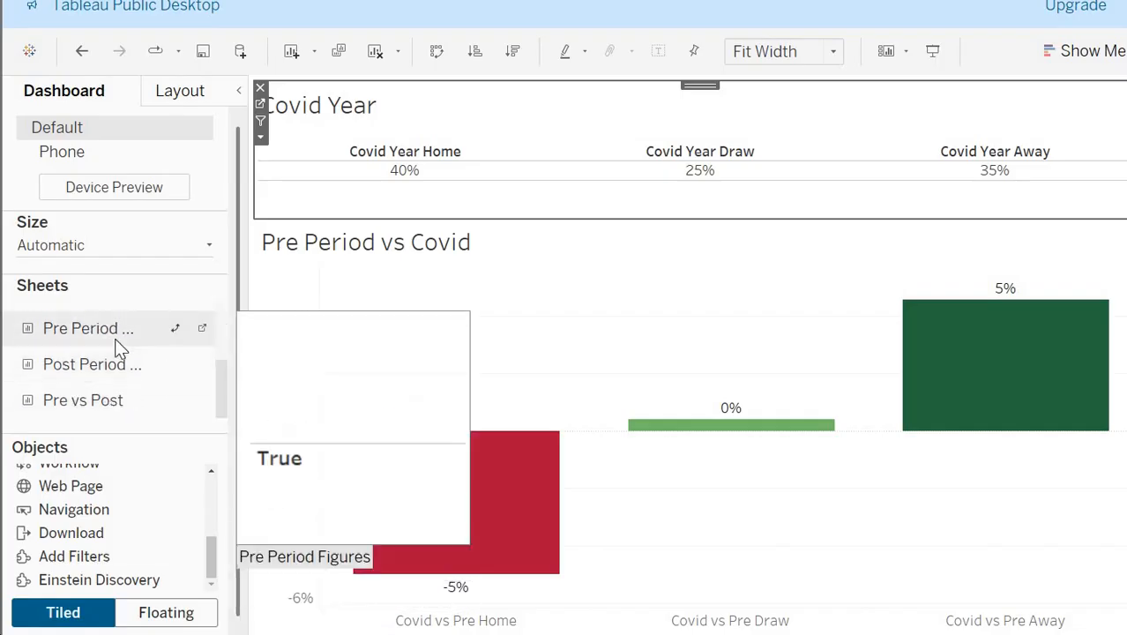
drag(110, 337, 548, 198)
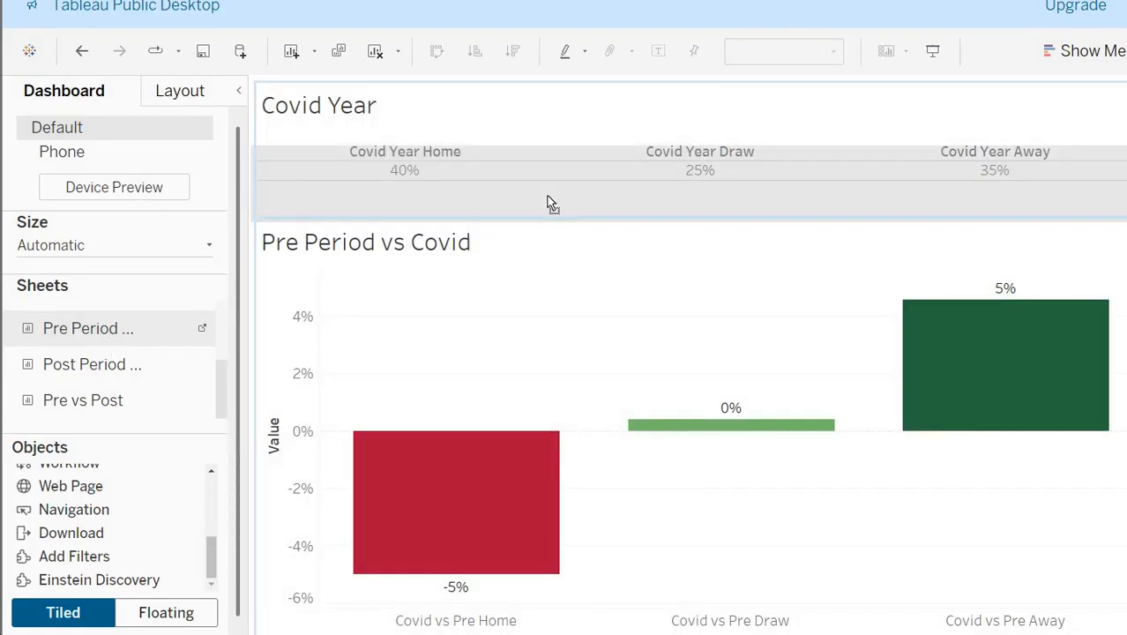
drag(548, 206, 548, 206)
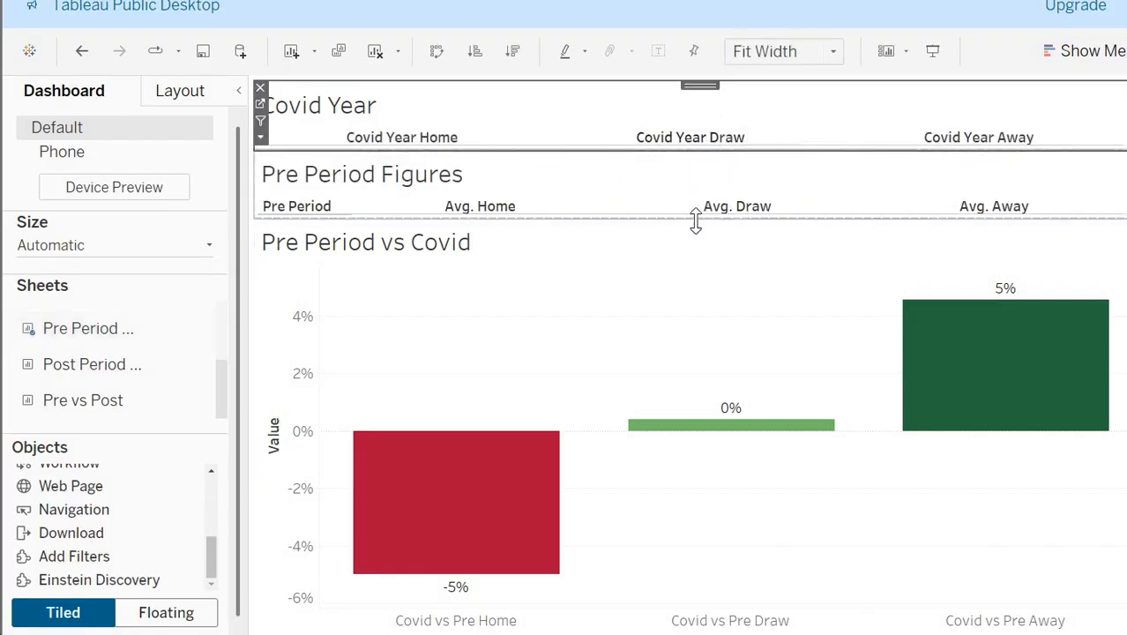
drag(708, 220, 710, 305)
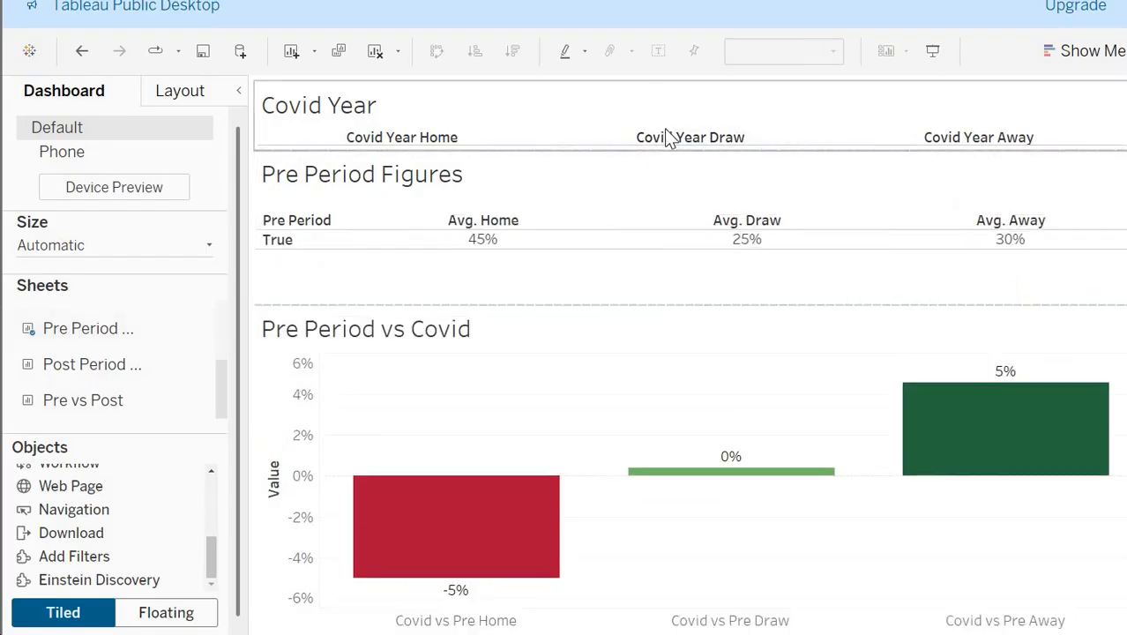
drag(672, 151, 677, 197)
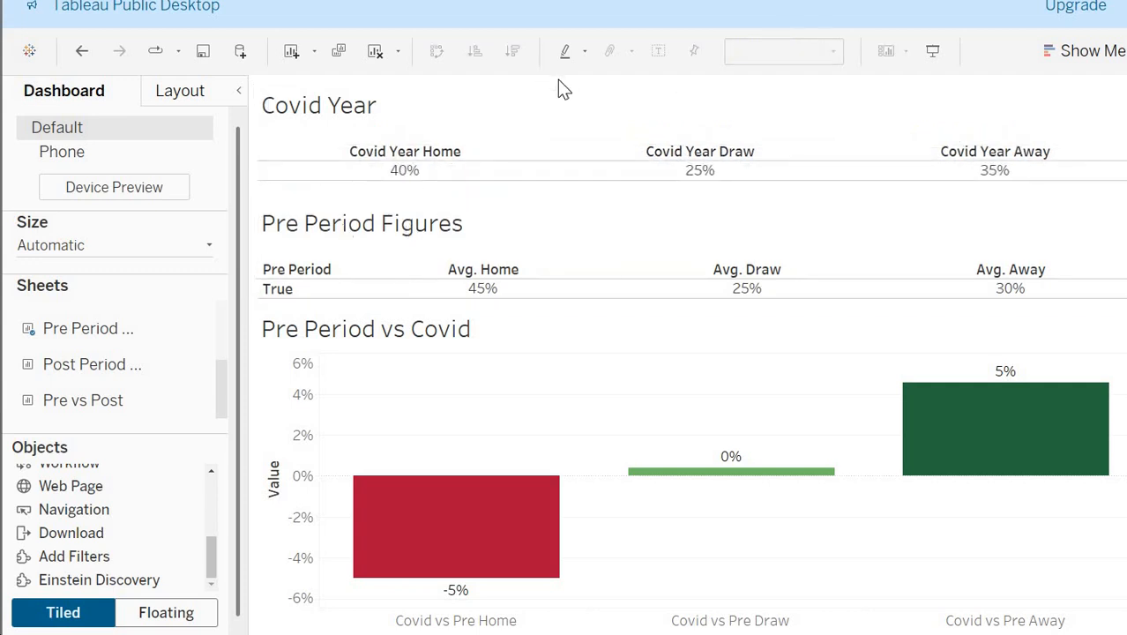
Step: Hide all worksheets used in the Pre Period vs Covid dashboard and create a new blank dashboard
click(1126, 494)
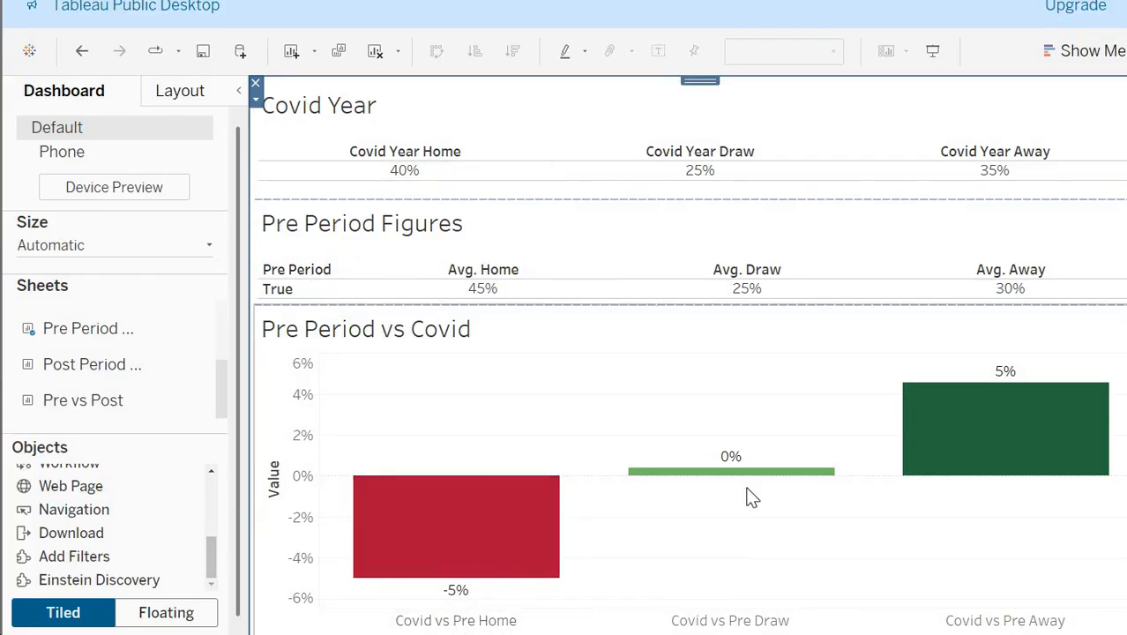
mouse_move(957, 437)
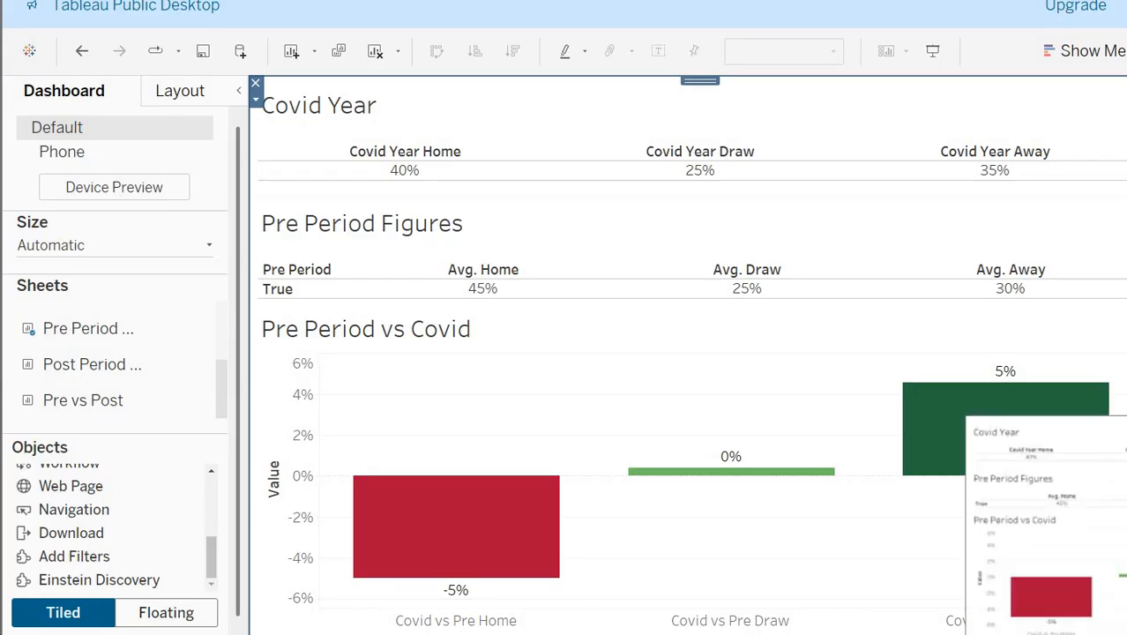
right_click(995, 631)
click(1067, 544)
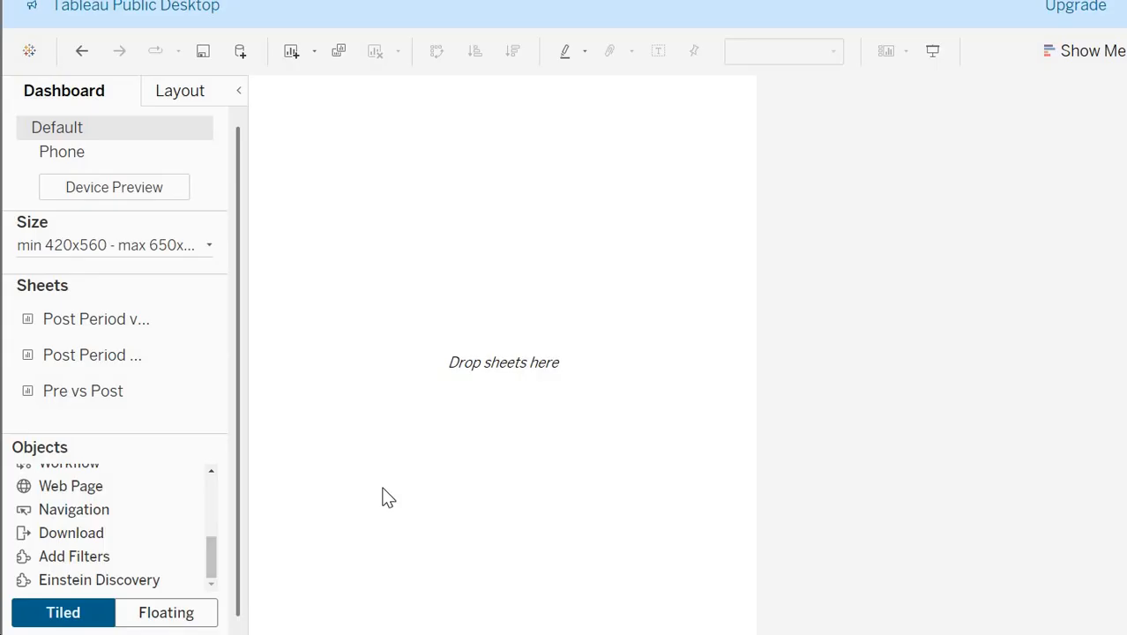
Step: Add the Post Period vs Covid chart to the blank dashboard and set the dashboard size to Automatic
mouse_move(145, 319)
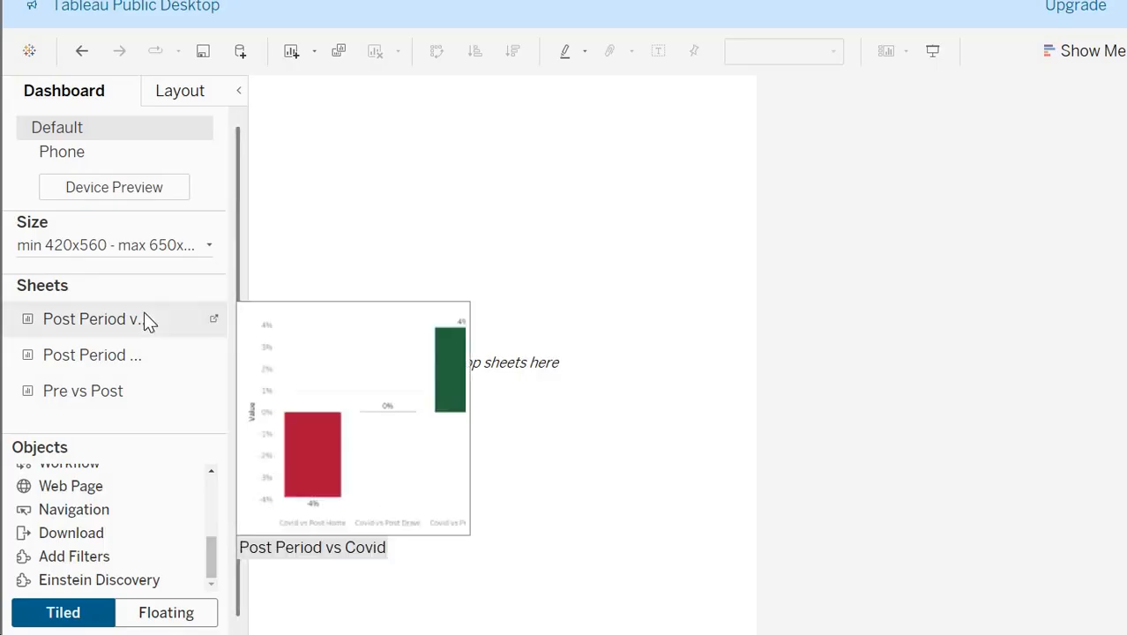
drag(146, 320, 159, 251)
click(159, 247)
click(126, 284)
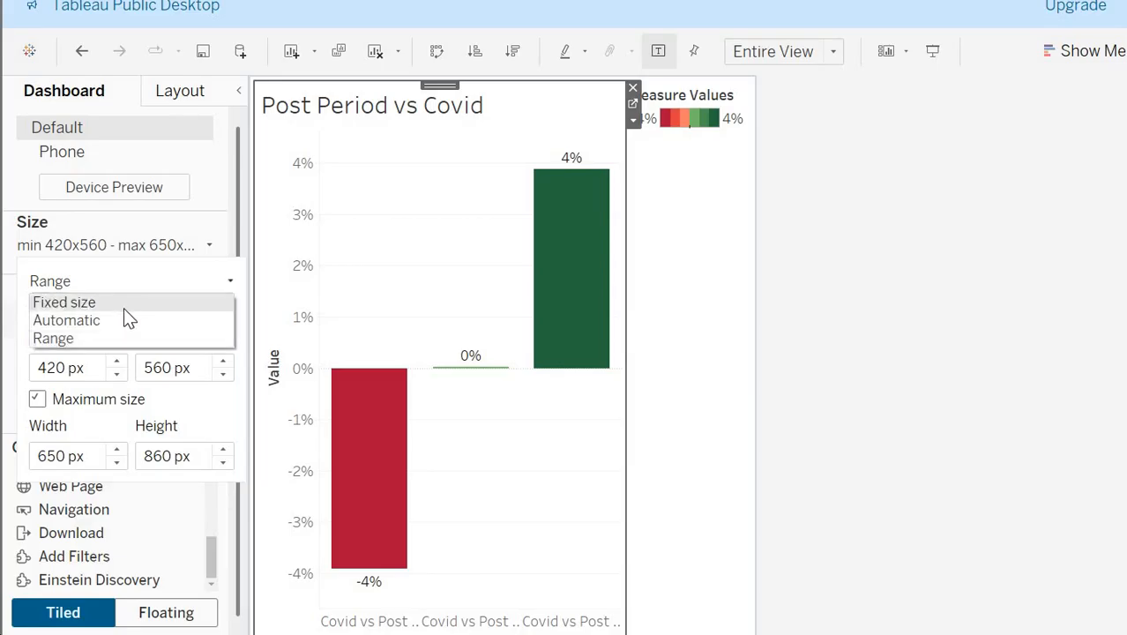
click(124, 323)
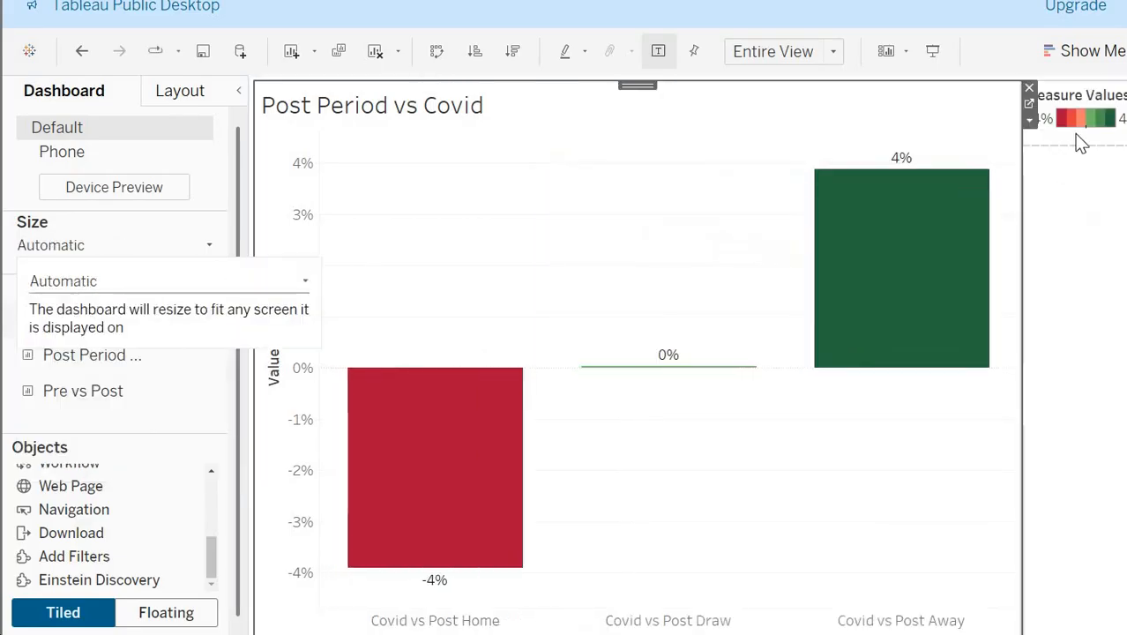
Step: Remove the Measure Values colour legend and place Post Period Figures above the Post Period vs Covid chart
click(1030, 89)
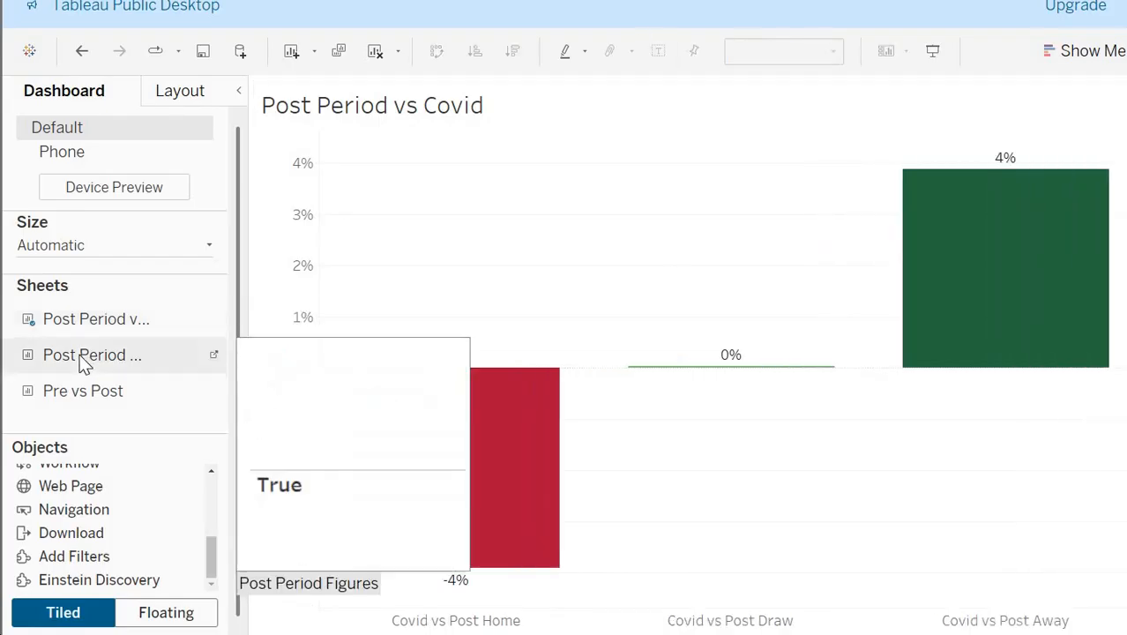
drag(84, 362, 631, 91)
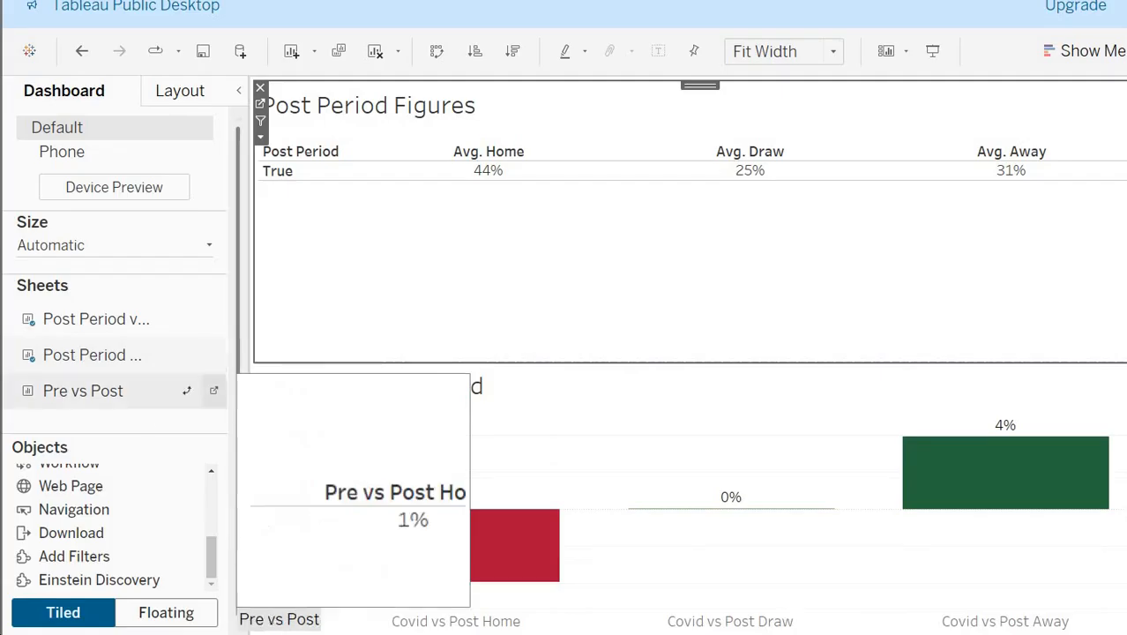
Step: Unhide the Pre Period vs Covid dashboard's worksheets and add Covid Year above Post Period Figures on the post-period dashboard
right_click(826, 633)
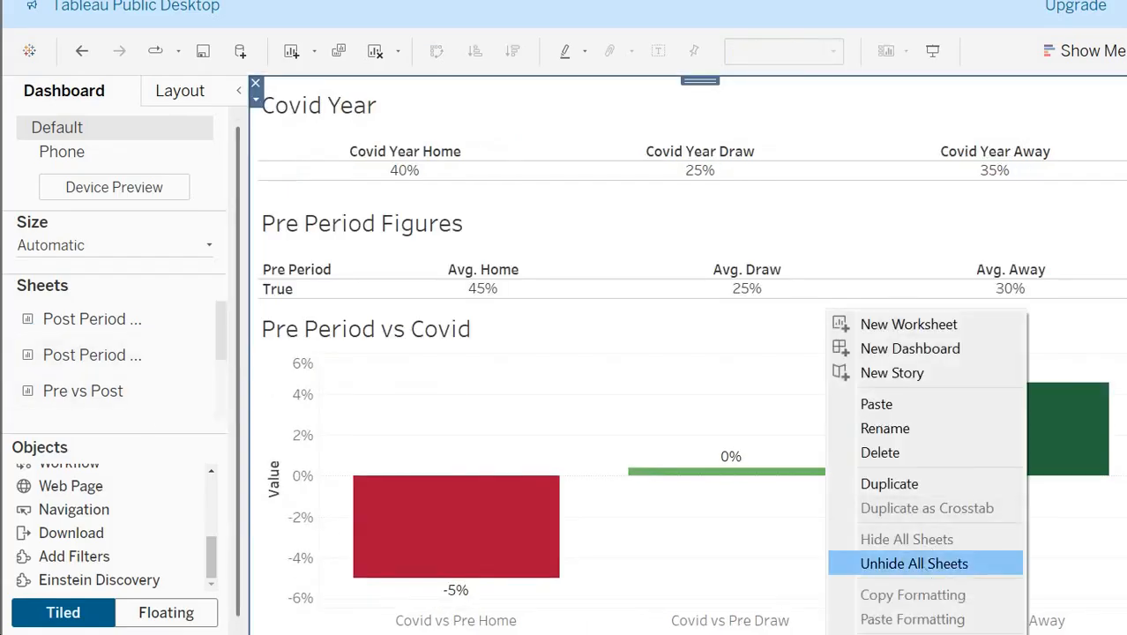
click(927, 563)
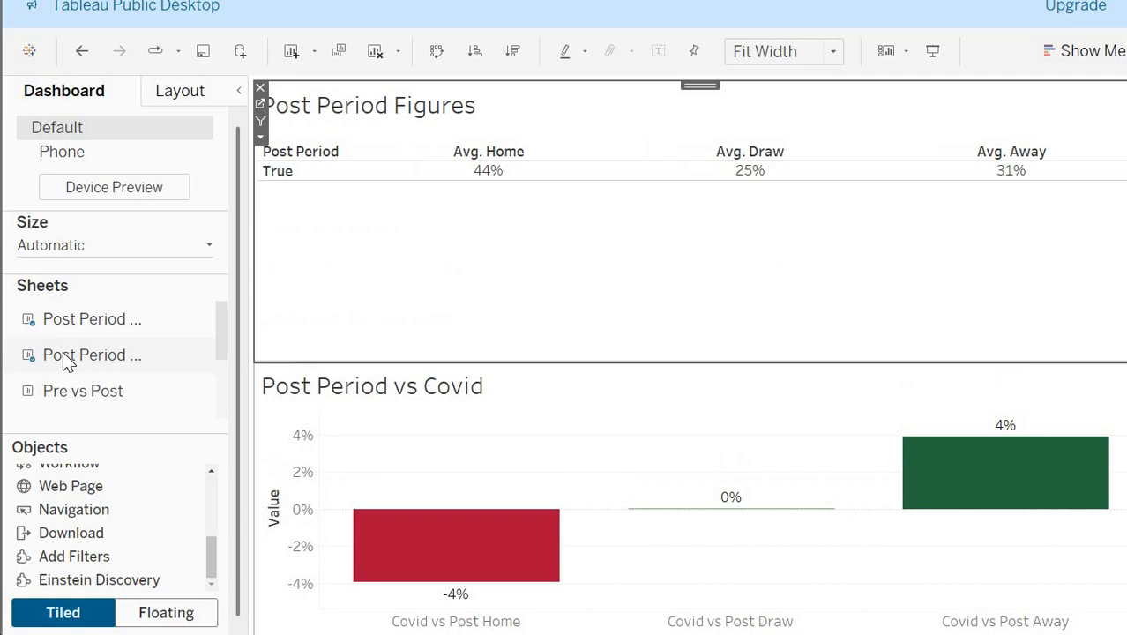
mouse_move(67, 362)
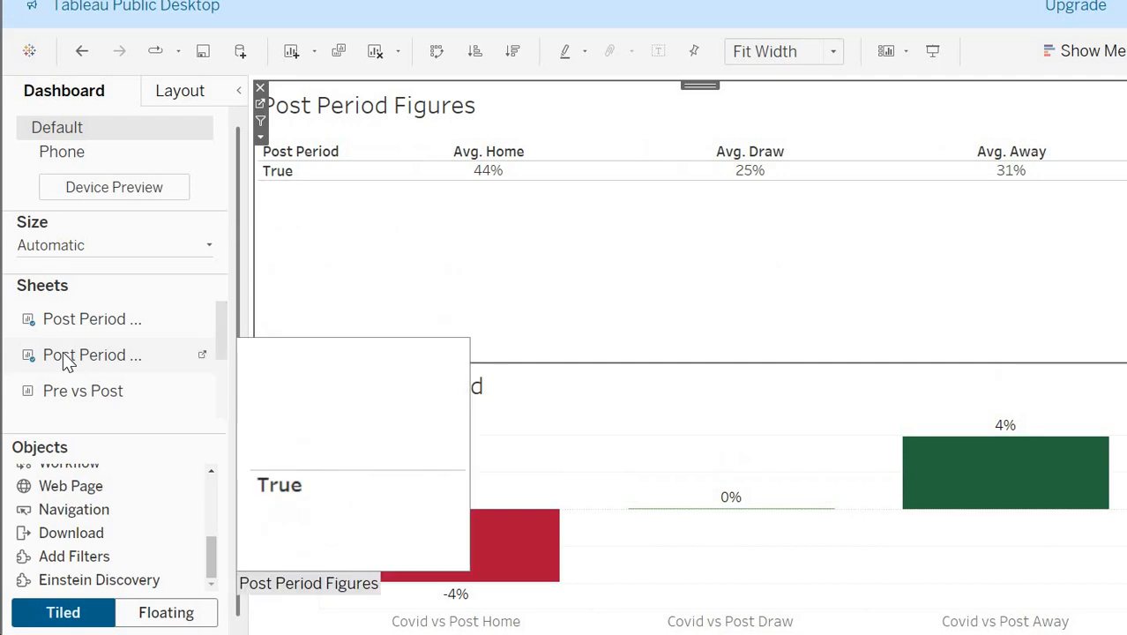
scroll(178, 370, down, 3)
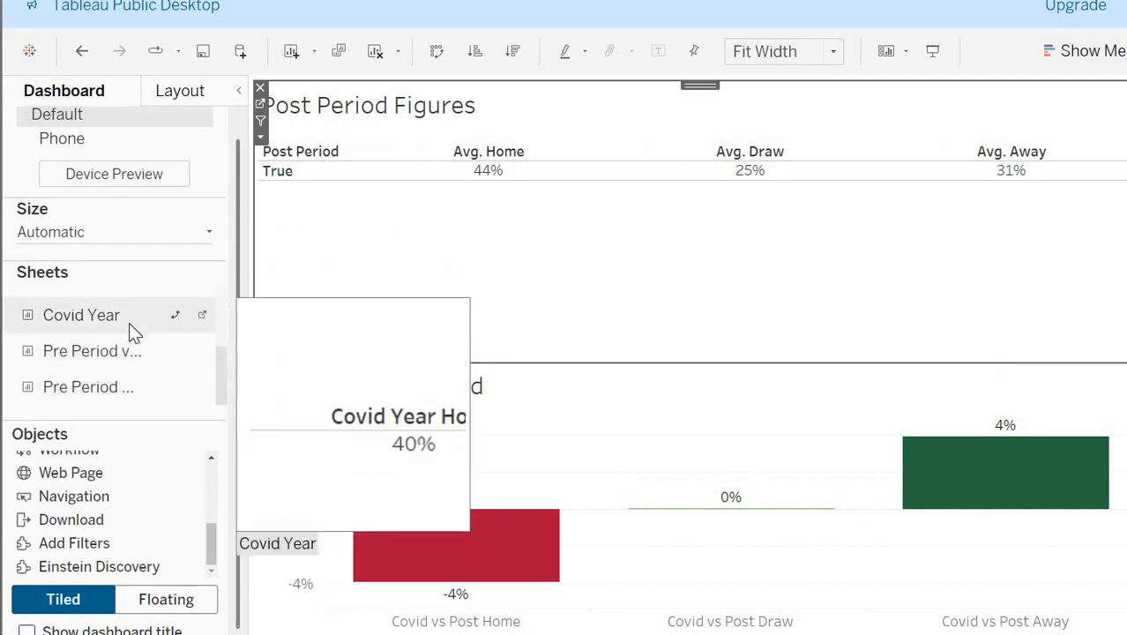
drag(129, 323, 732, 134)
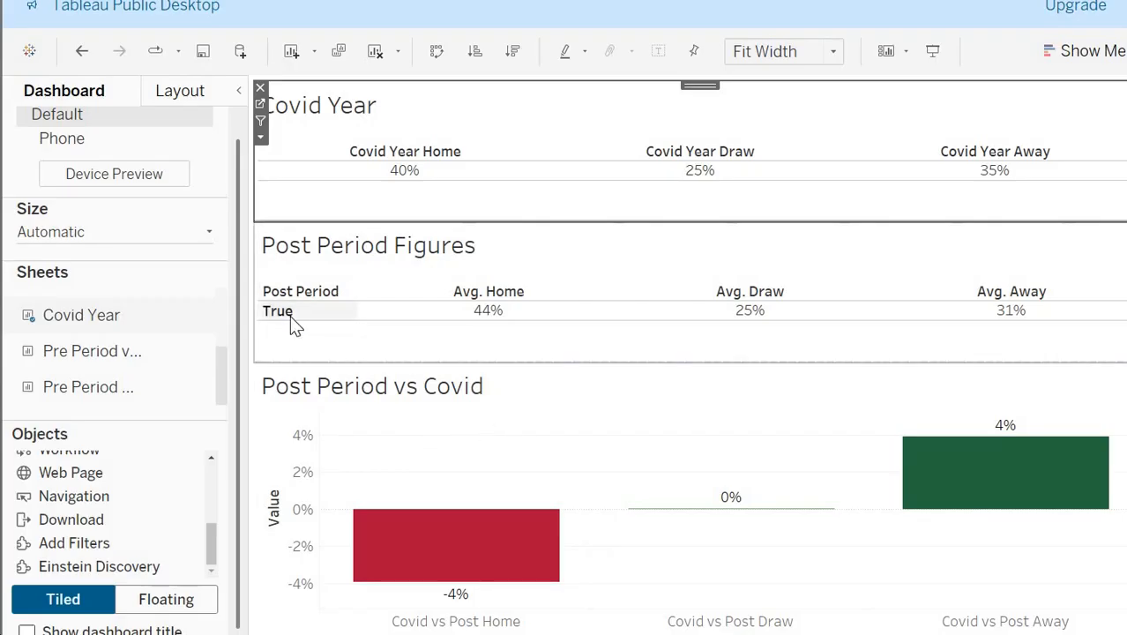
Step: Hide all worksheets used in the Post Period vs Covid, Pre Period vs Covid and Pre vs Post dashboards
key(ctrl+shift+Tab)
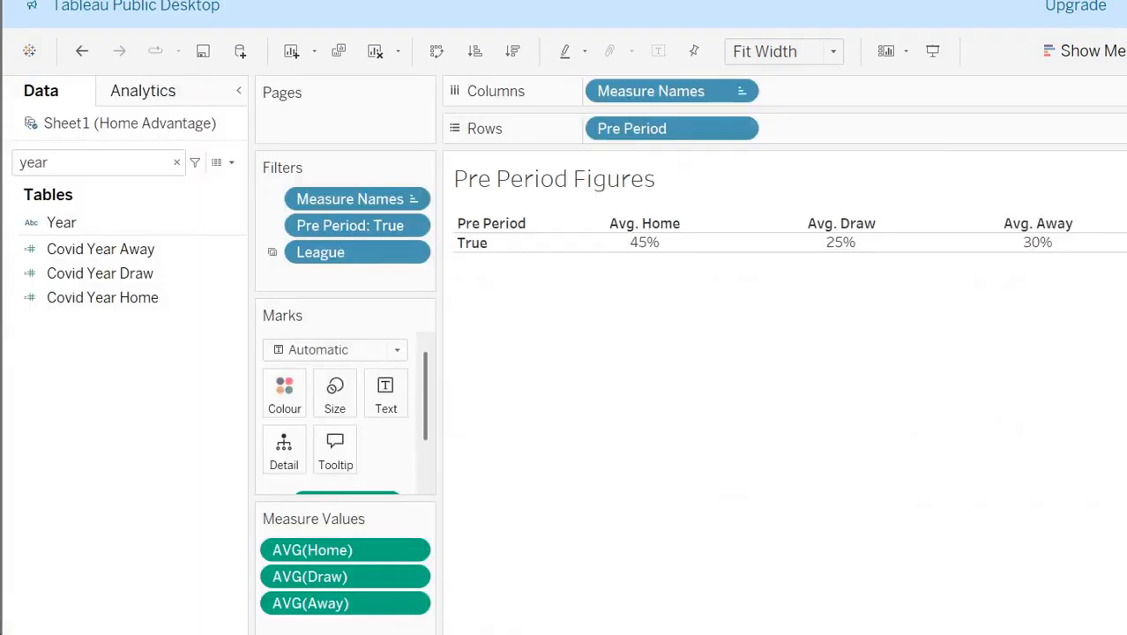
right_click(972, 634)
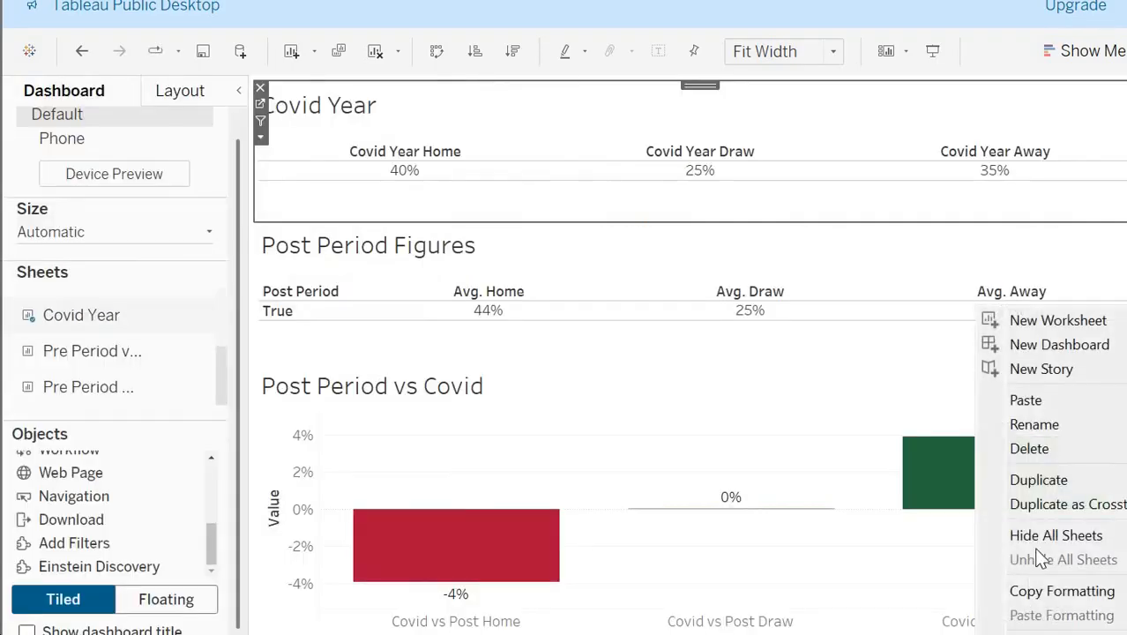
click(1046, 535)
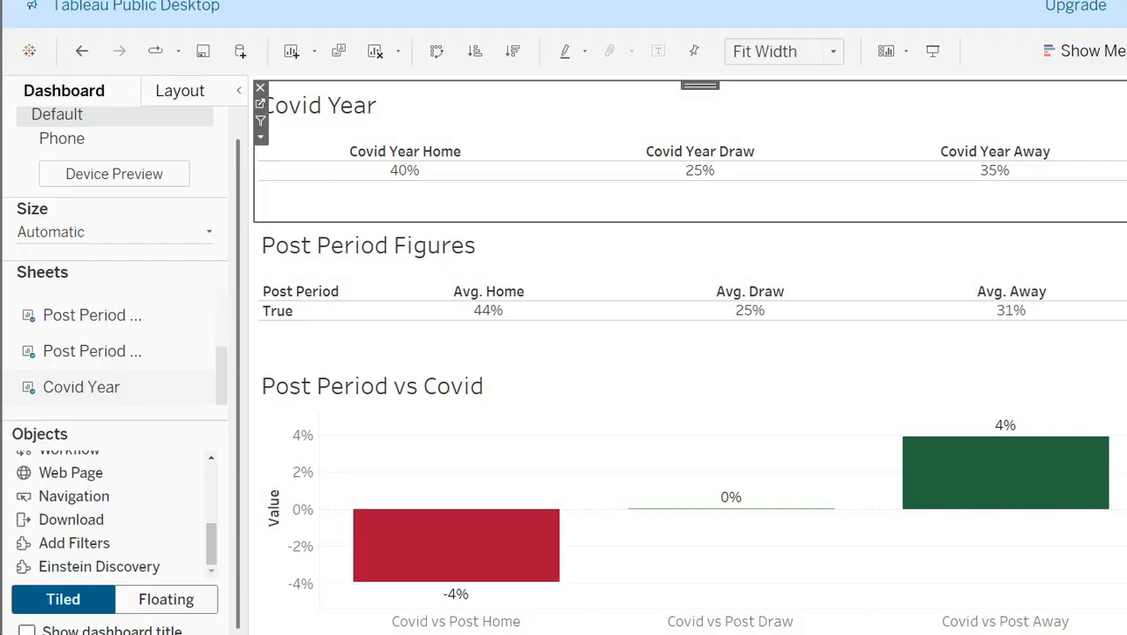
right_click(506, 633)
click(547, 542)
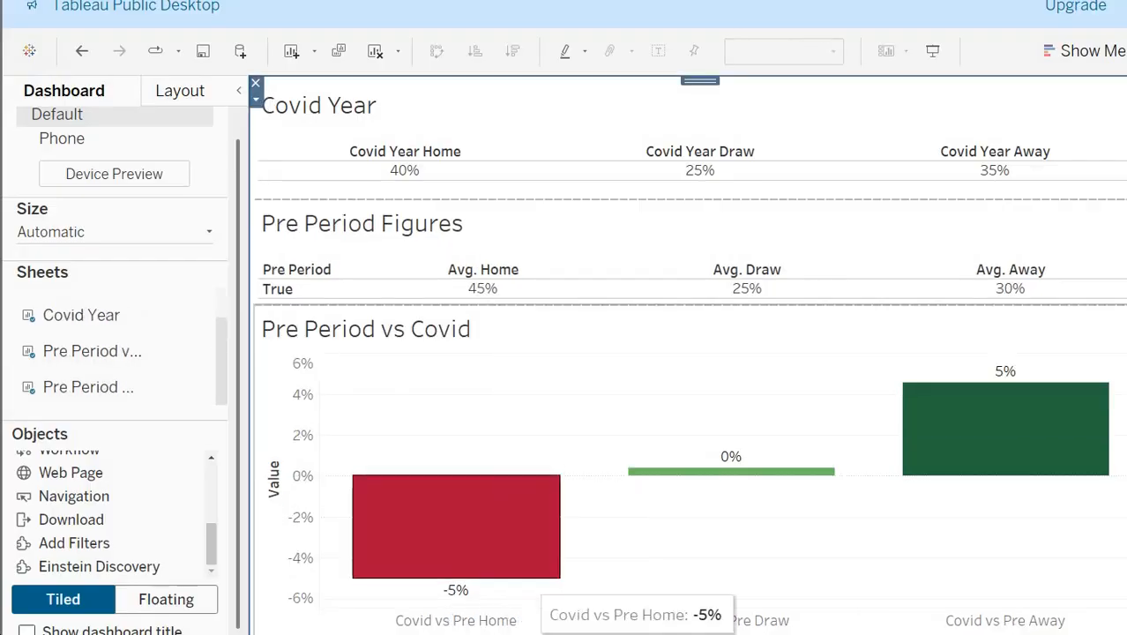
right_click(298, 634)
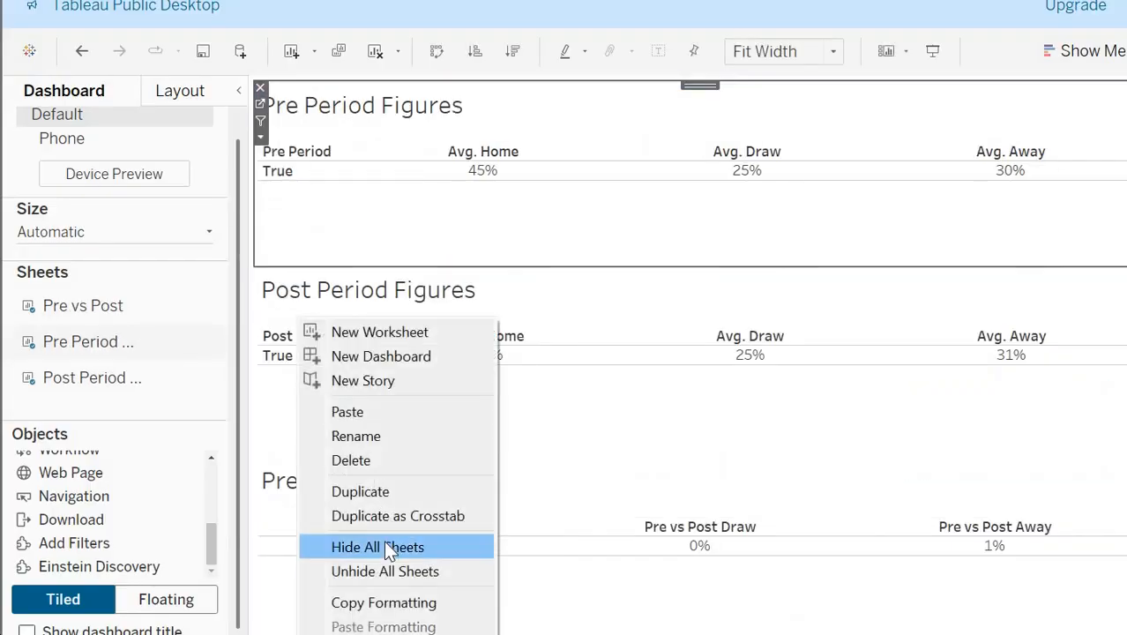
click(387, 547)
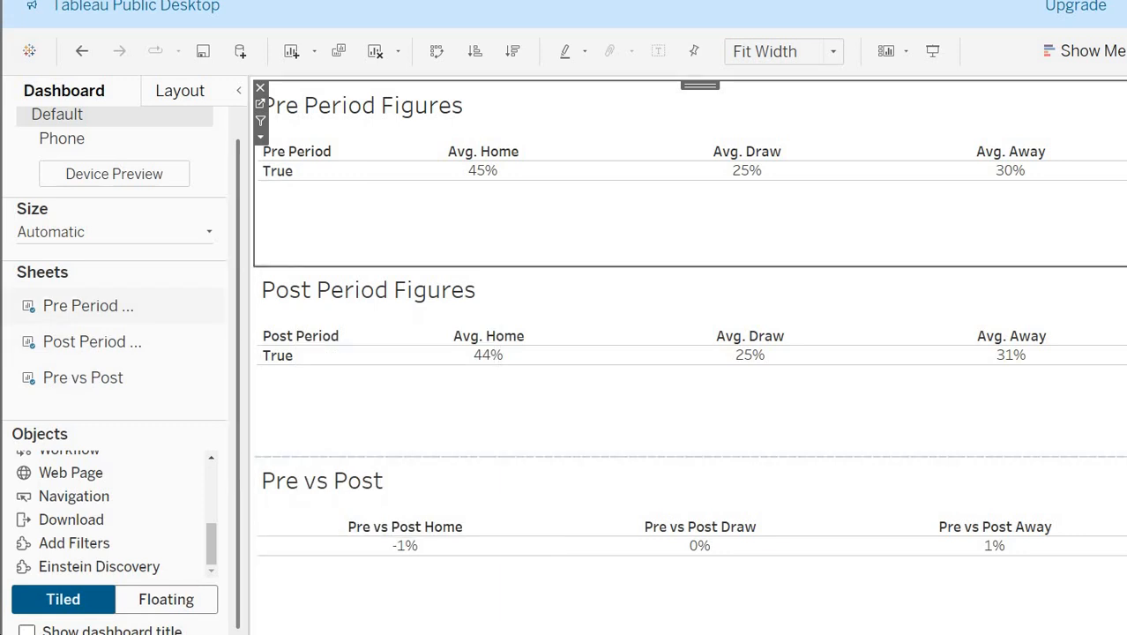
Step: Check the finished dashboards and open the Pre vs Post worksheet from its dashboard
click(211, 634)
click(300, 634)
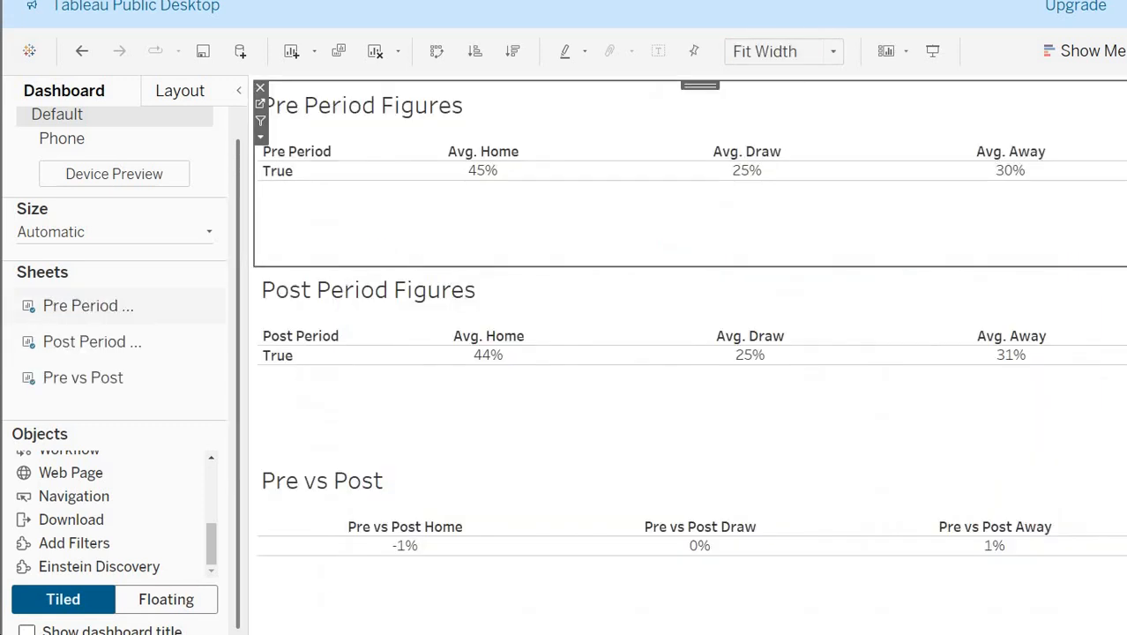
click(388, 633)
click(477, 634)
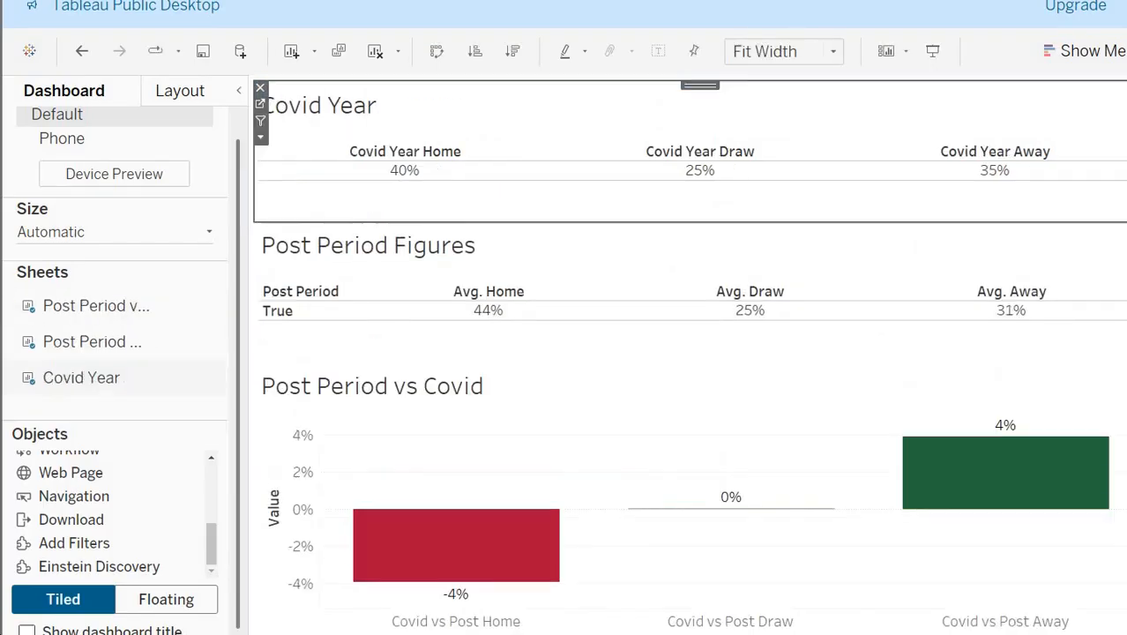
click(468, 467)
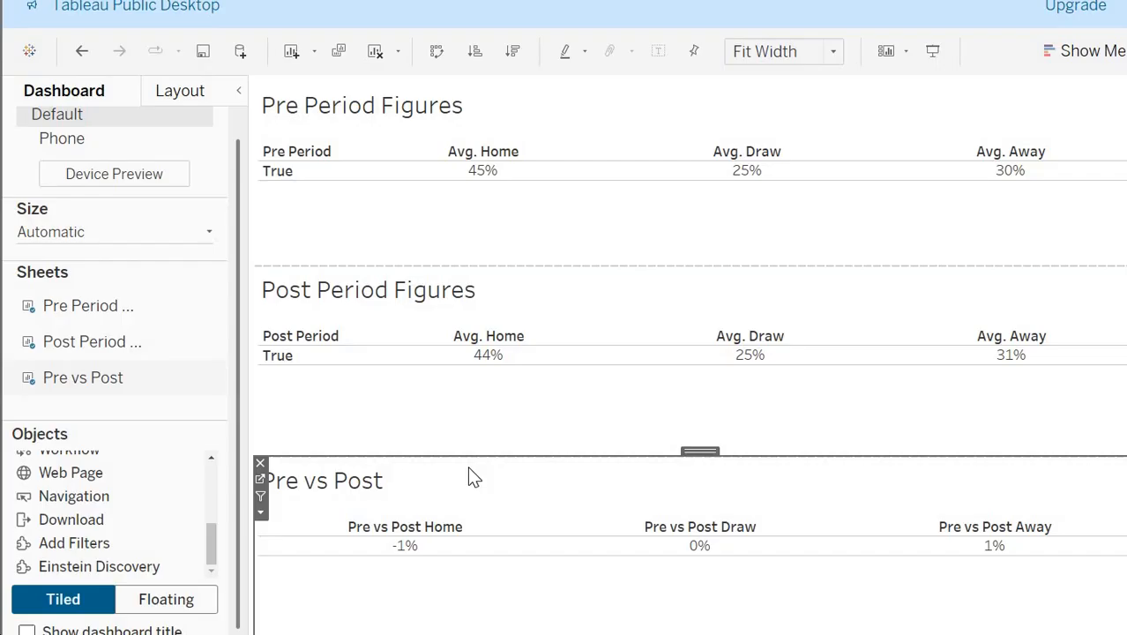
click(260, 512)
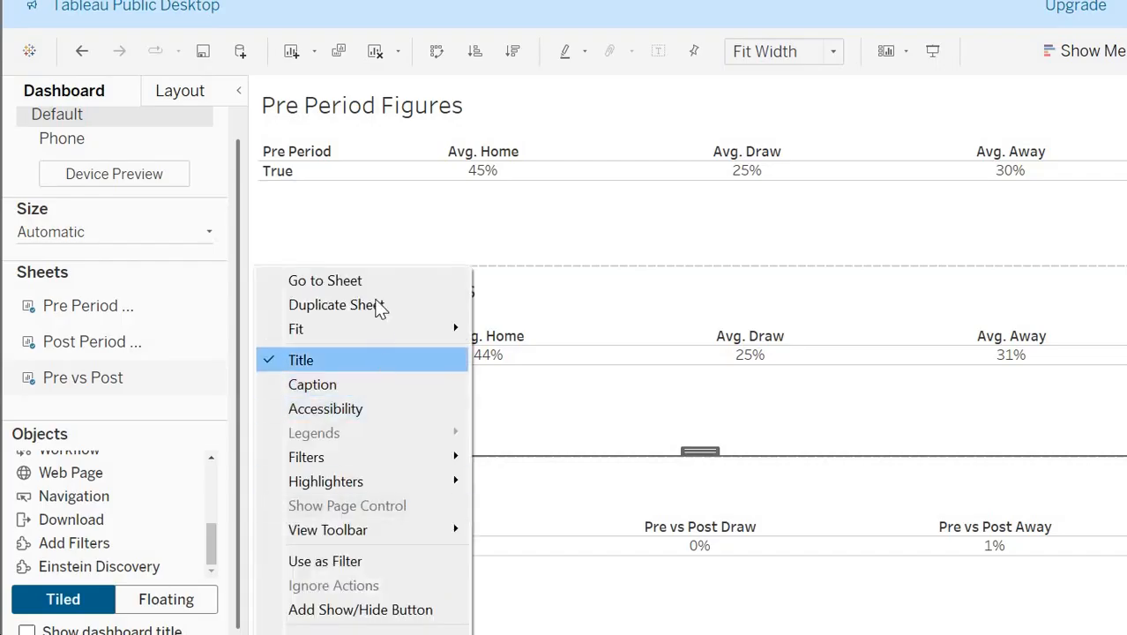
click(380, 282)
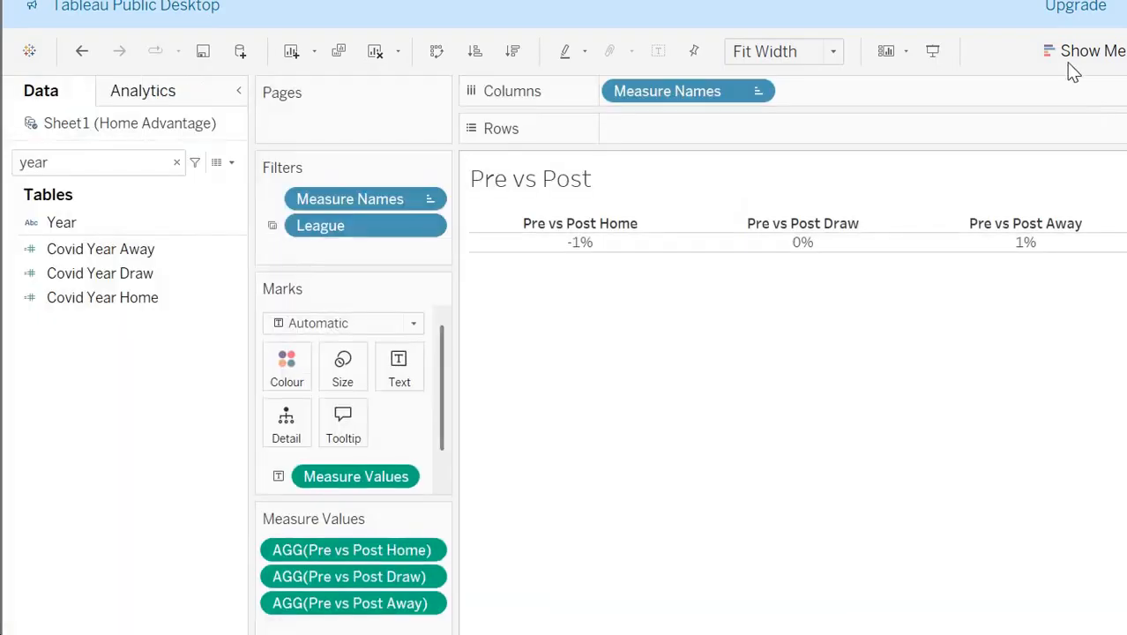
Step: Convert the Pre vs Post table into a bar chart with Measure Names on Columns and Measure Values on Rows
click(1072, 55)
click(974, 223)
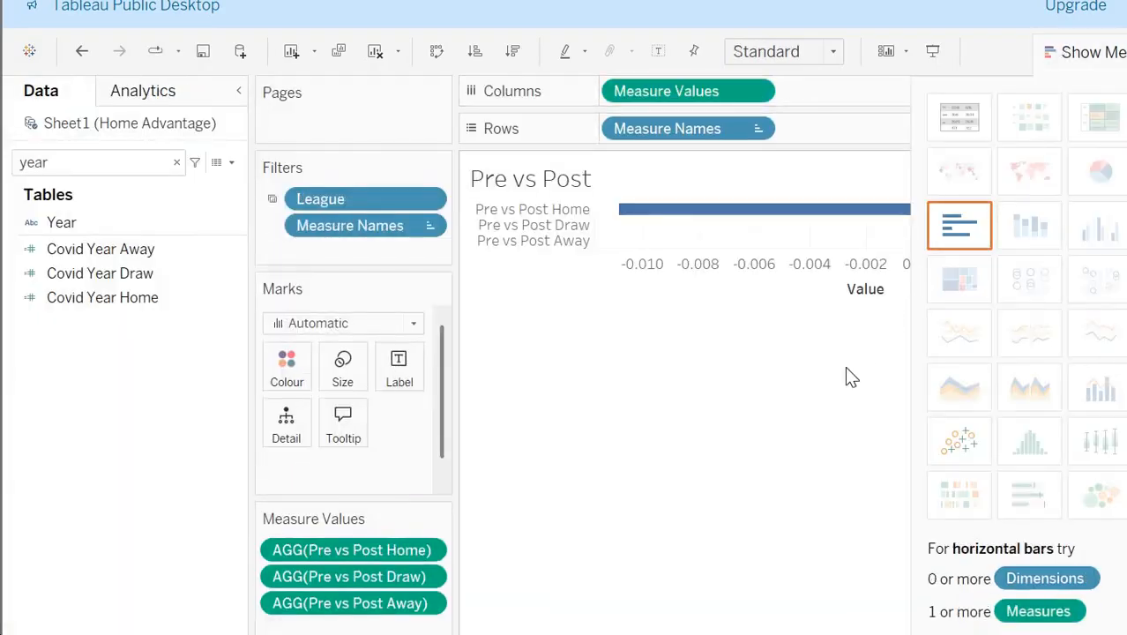
click(1085, 58)
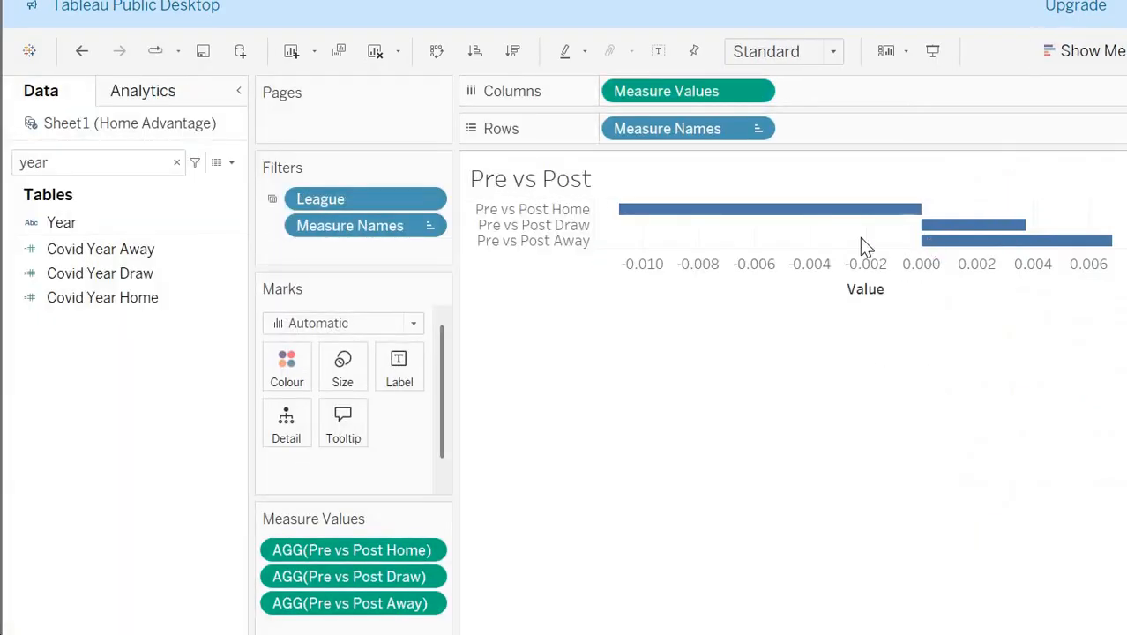
mouse_move(818, 223)
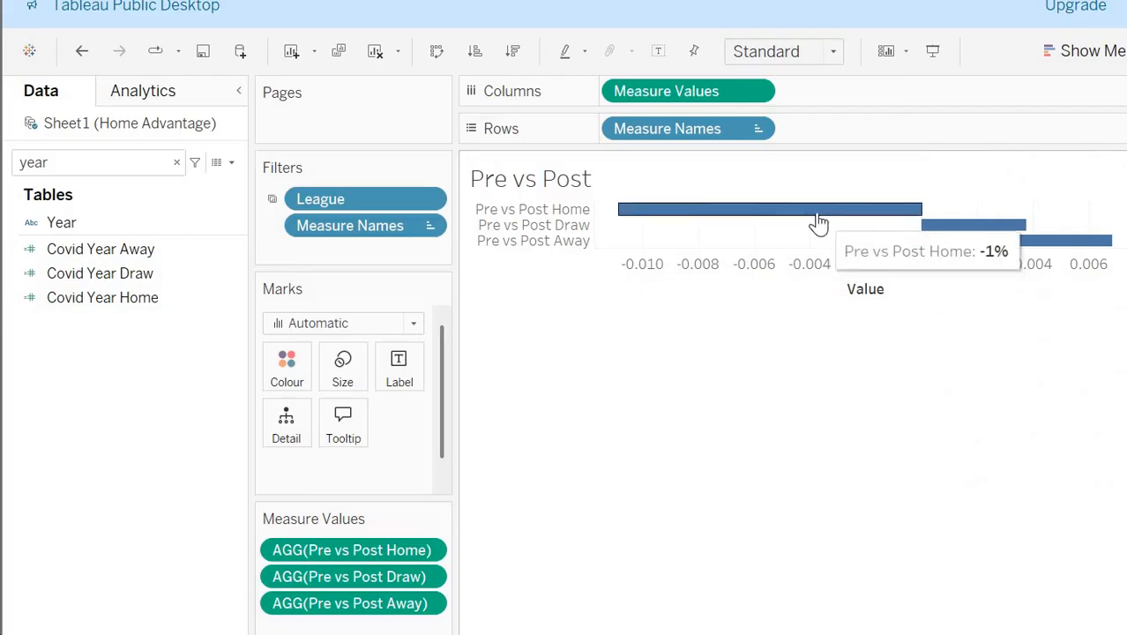
mouse_move(878, 147)
mouse_down()
mouse_move(900, 133)
mouse_move(891, 131)
mouse_up()
drag(726, 98, 729, 104)
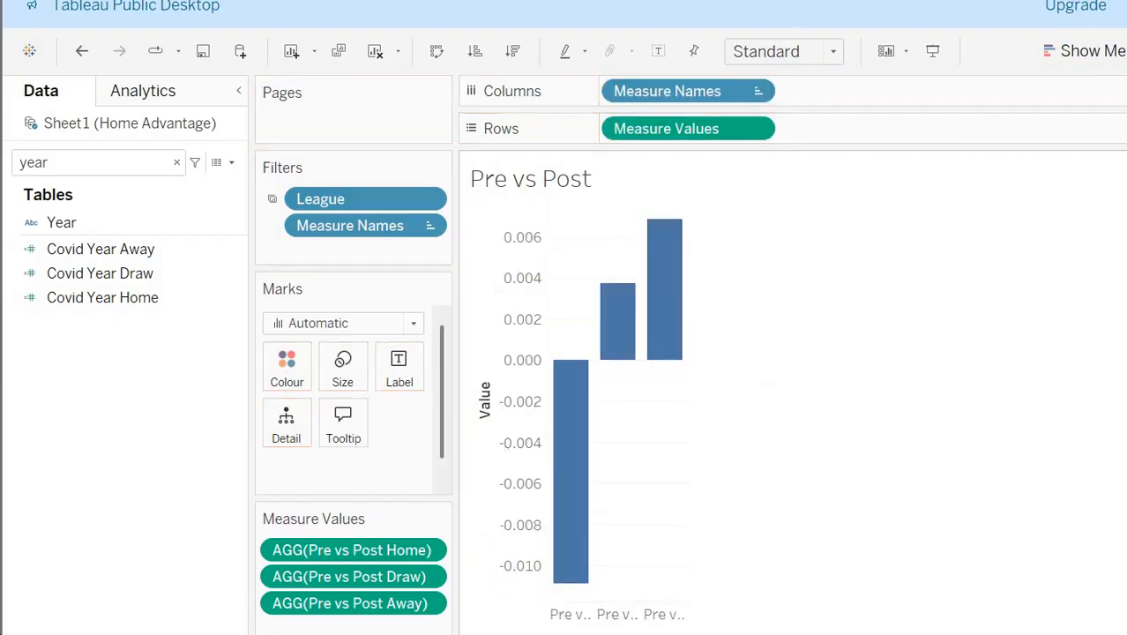
Step: Switch the Pre vs Post chart's value axis to a custom range with a fixed start and end
right_click(526, 491)
click(503, 342)
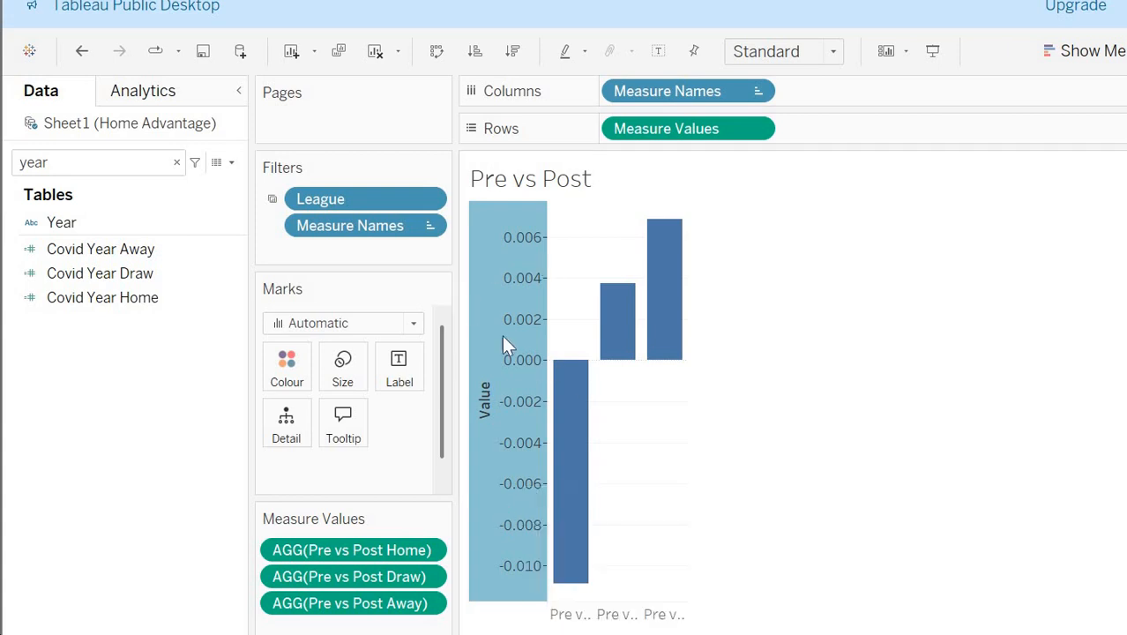
click(385, 157)
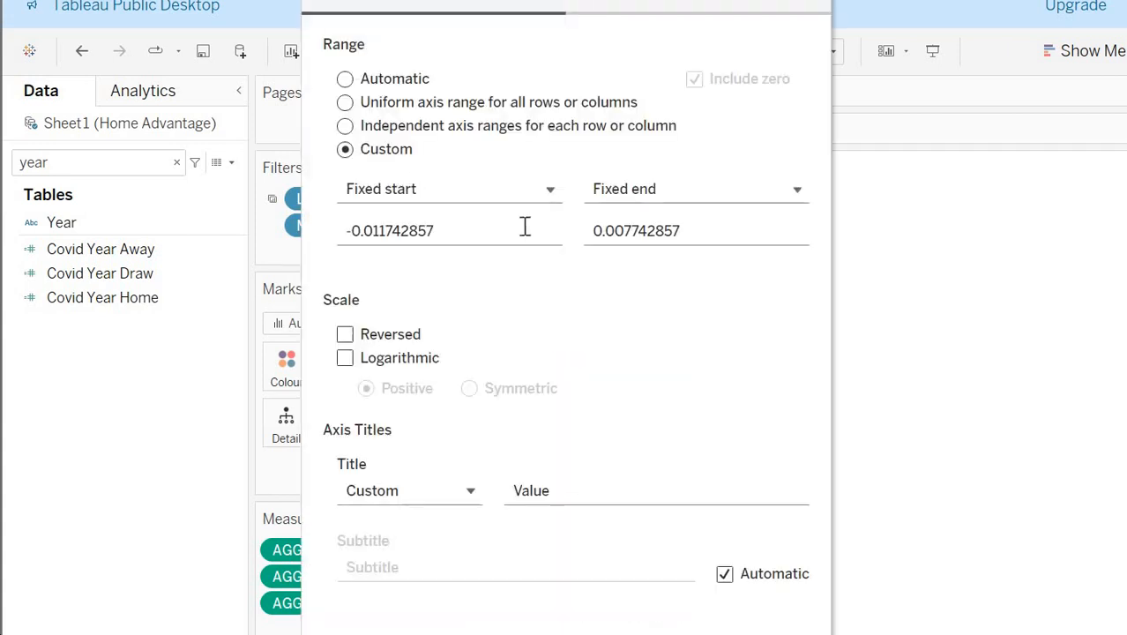
click(700, 612)
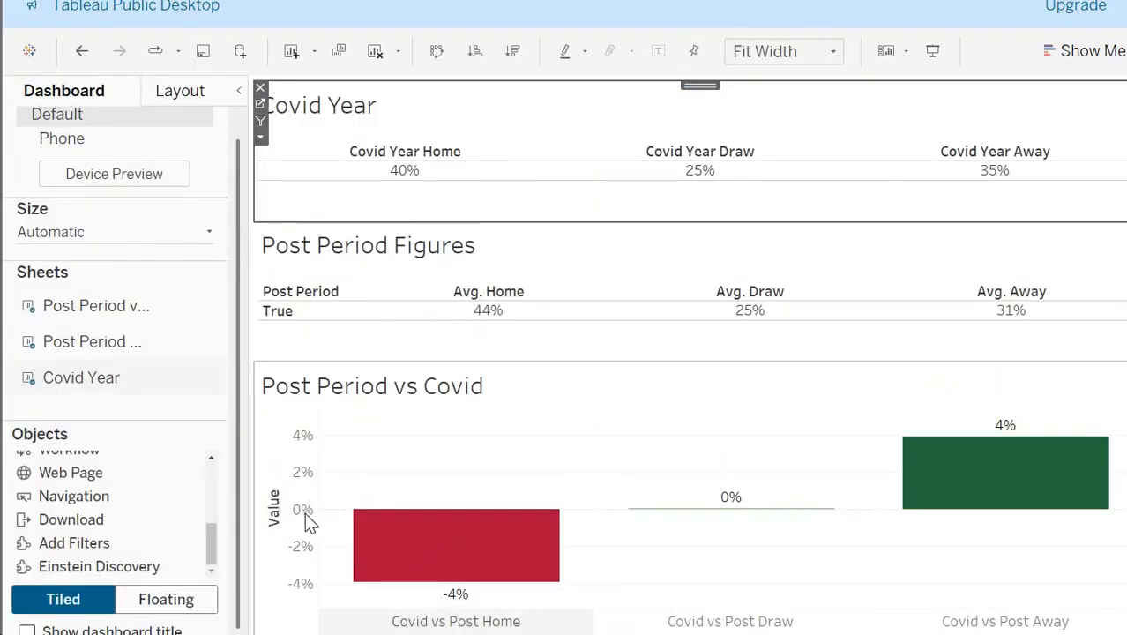
click(305, 512)
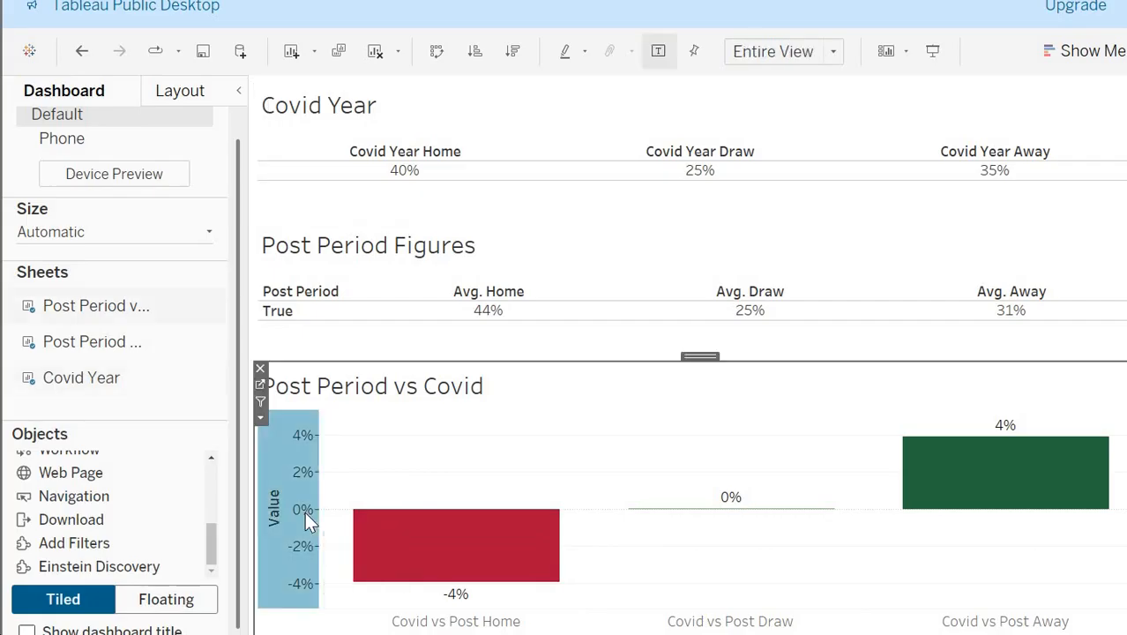
right_click(305, 512)
click(371, 616)
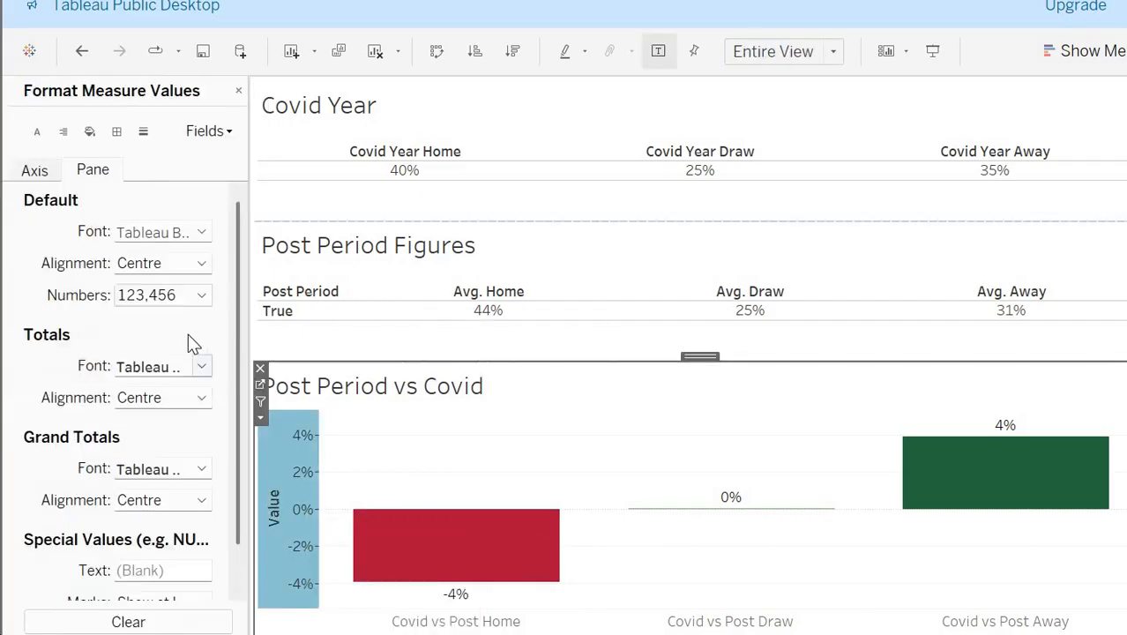
click(240, 92)
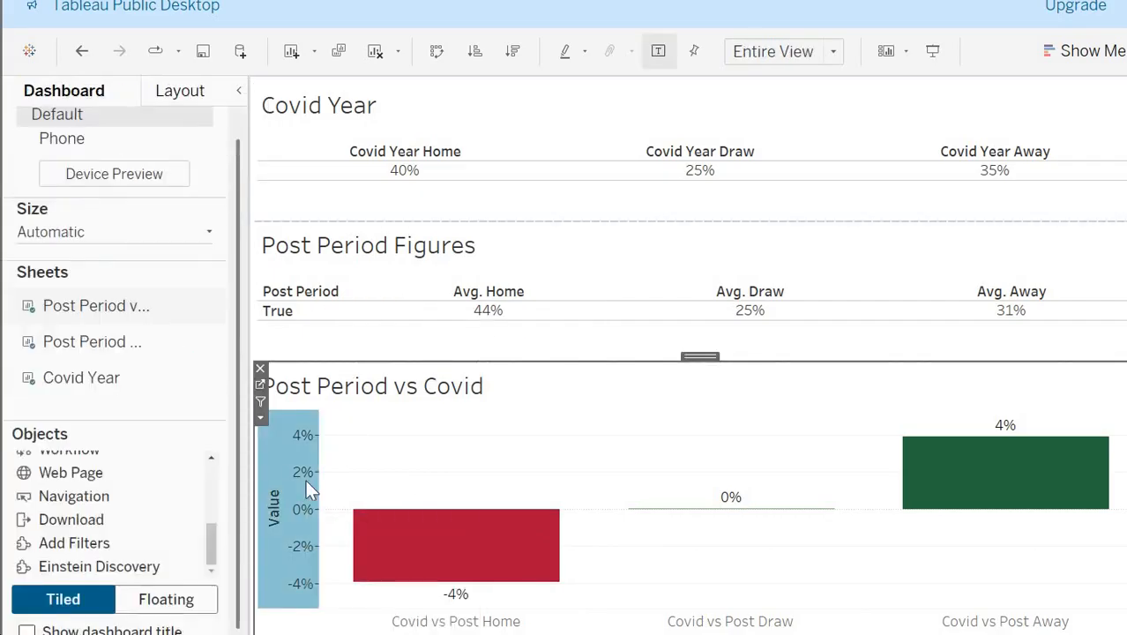
Step: Set the Post Period vs Covid chart's value axis to a custom range from -0.06 to 0.06
right_click(307, 488)
click(337, 496)
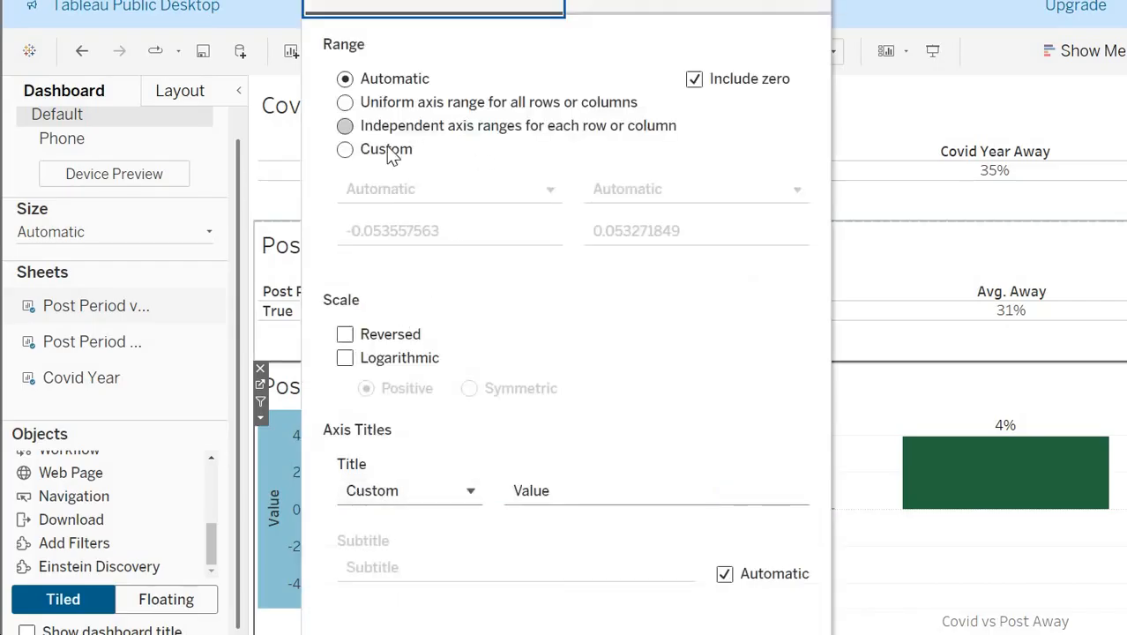
click(345, 149)
click(433, 231)
double_click(433, 231)
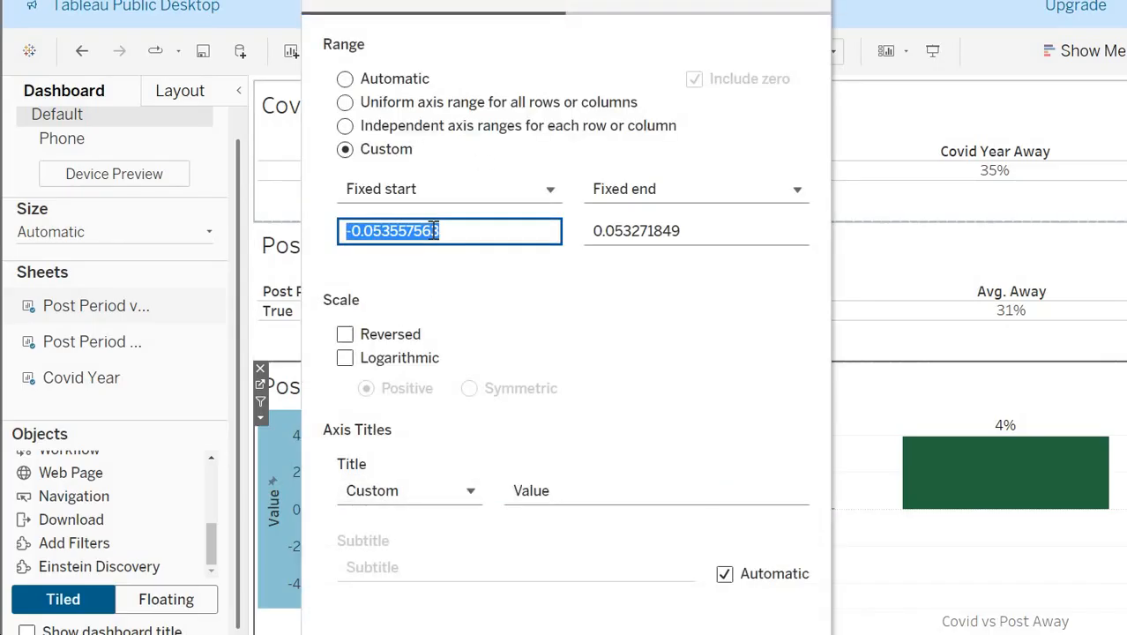
text(-0.)
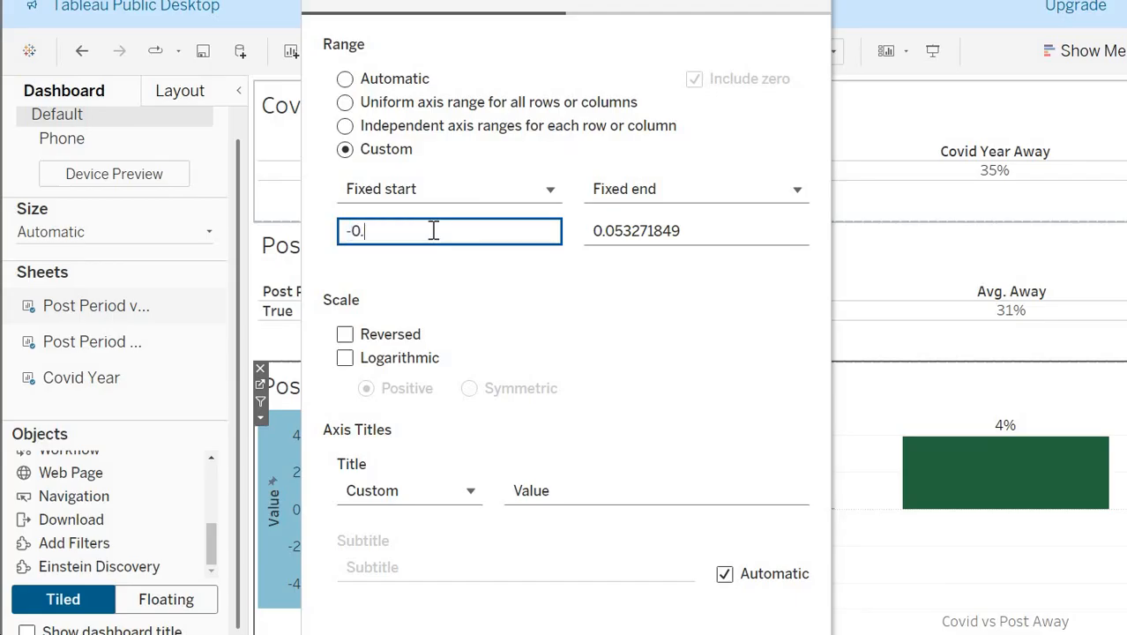
text(06)
double_click(622, 225)
text(0.06)
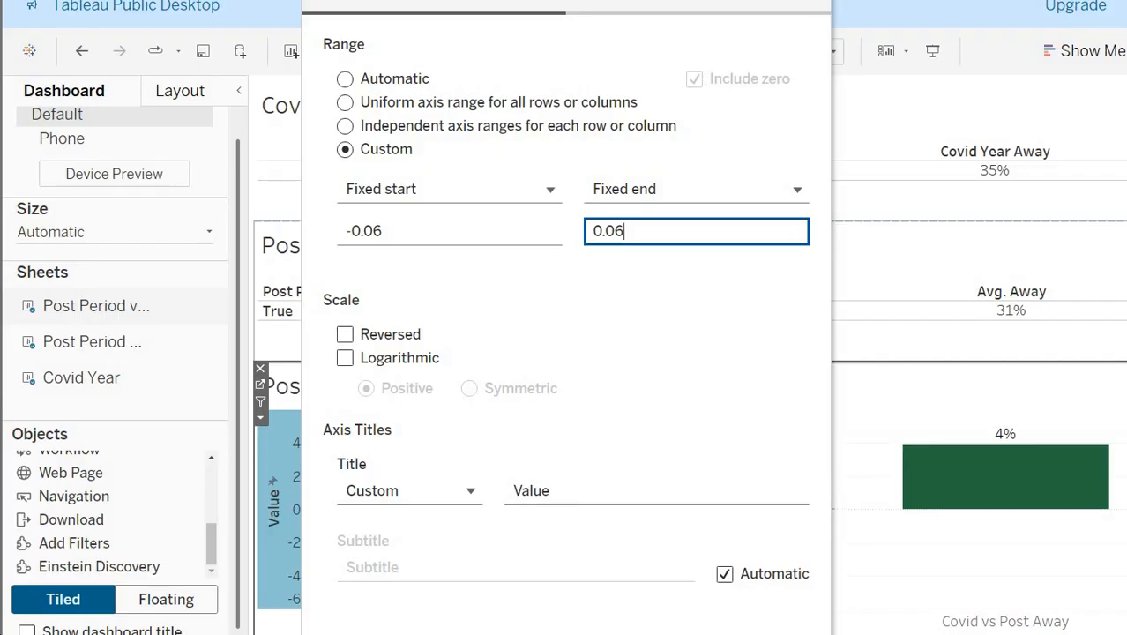
key(Return)
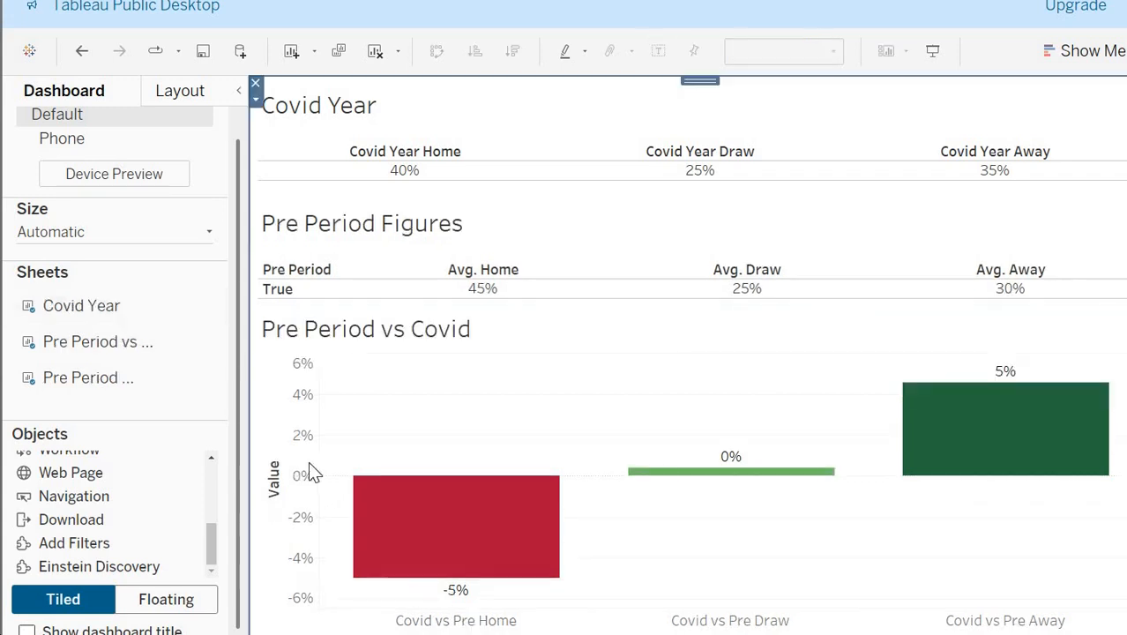
Step: Set the Pre Period vs Covid chart's value axis to a custom range from -0.06 to 0.06
right_click(309, 467)
click(310, 410)
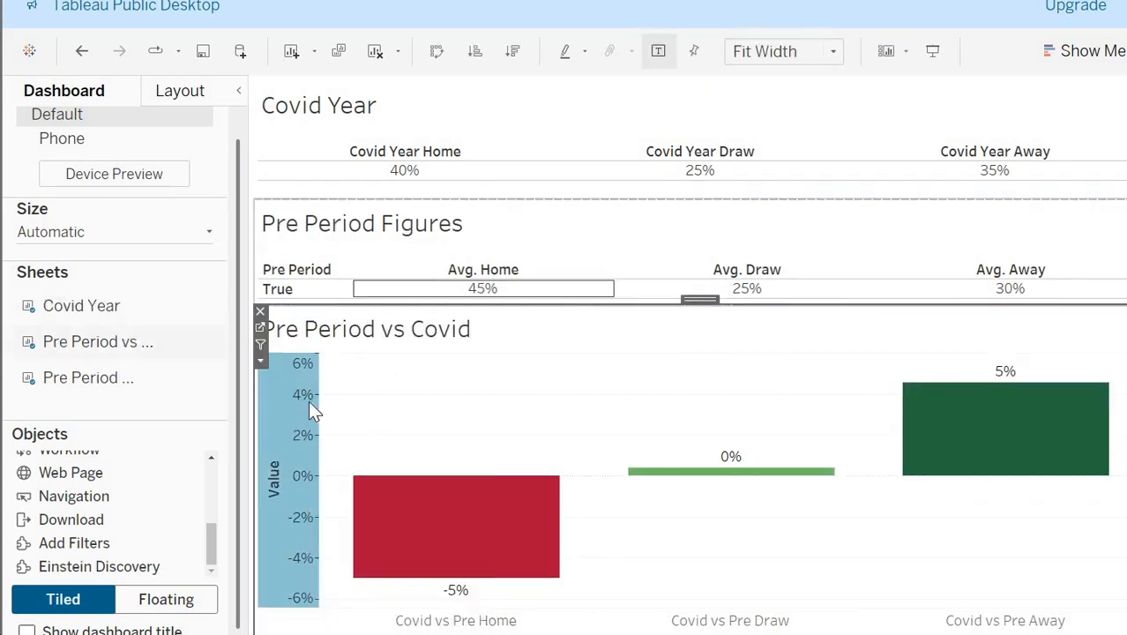
click(392, 157)
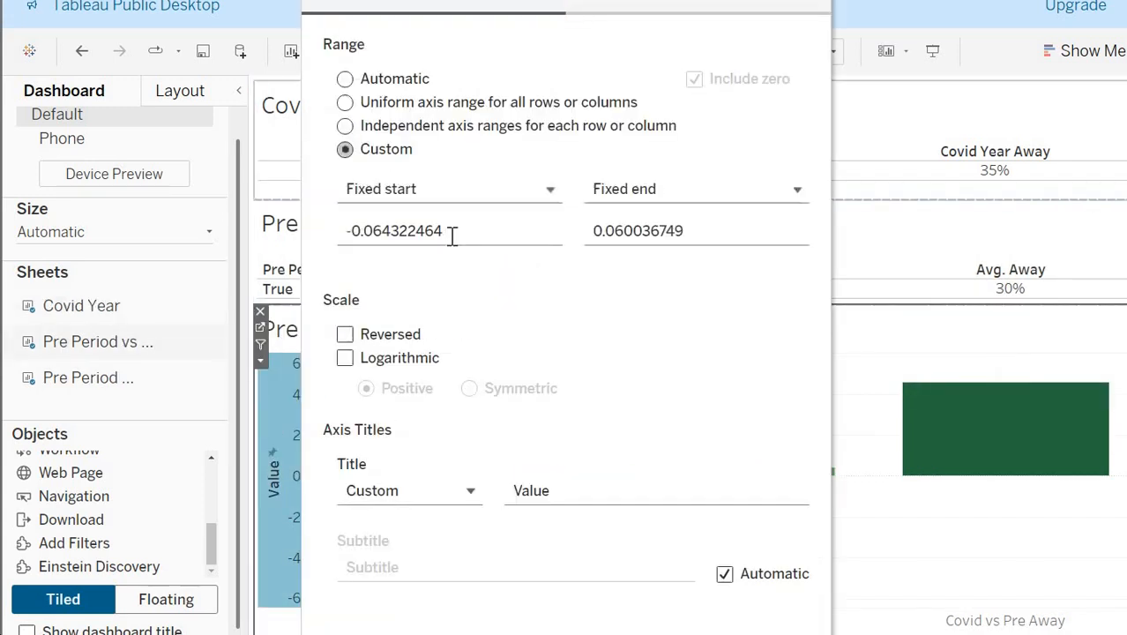
click(456, 231)
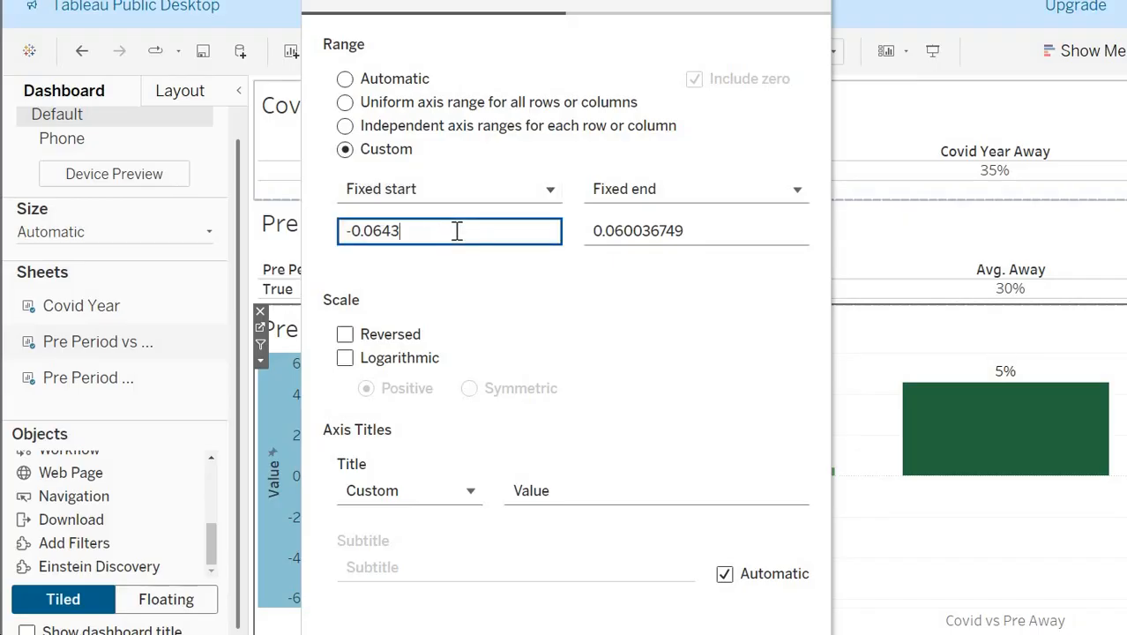
click(632, 233)
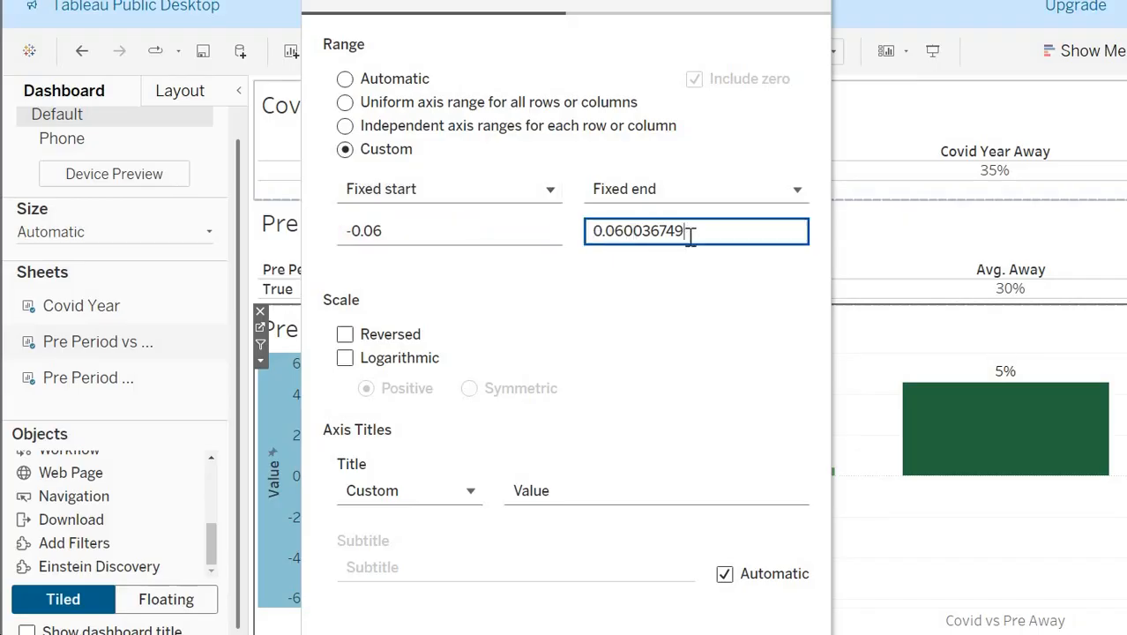
key(BackSpace)
key(BackSpace)
key(BackSpace)
key(BackSpace)
key(BackSpace)
key(BackSpace)
key(BackSpace)
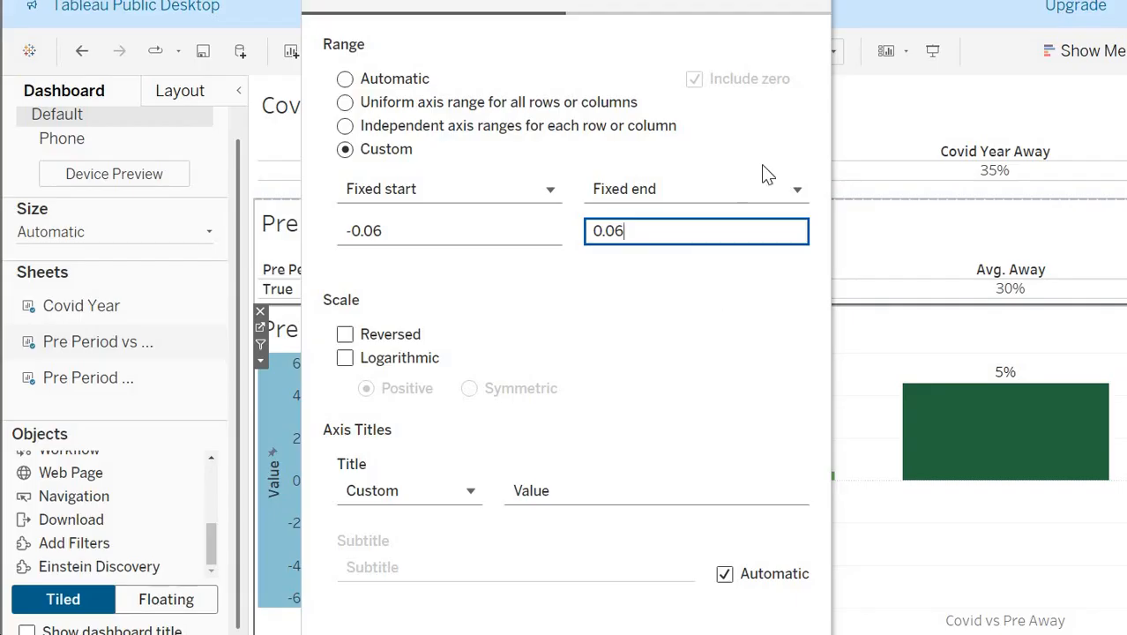
key(Return)
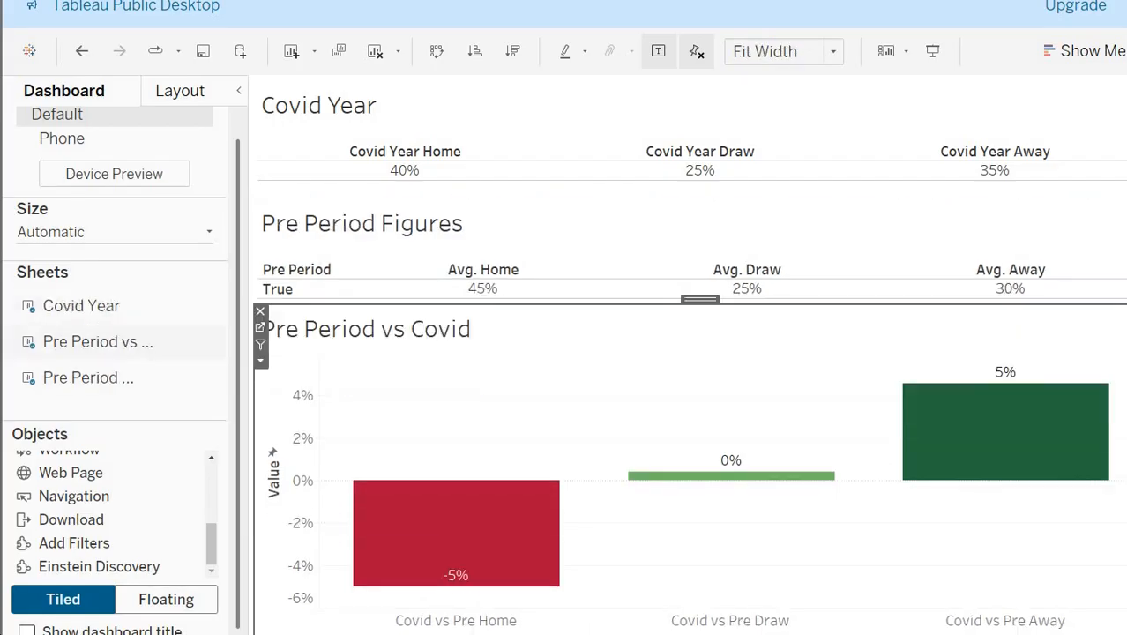
Step: Set the Pre Period vs Covid chart's value axis to a fixed range from -0.07 to 0.07
right_click(436, 634)
right_click(311, 519)
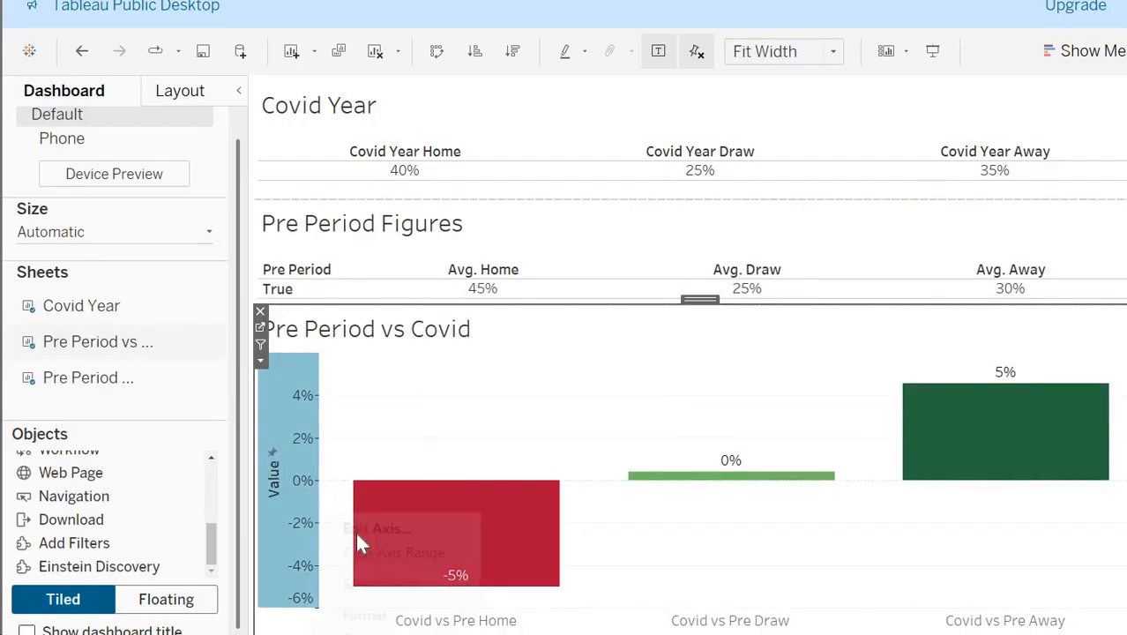
click(388, 551)
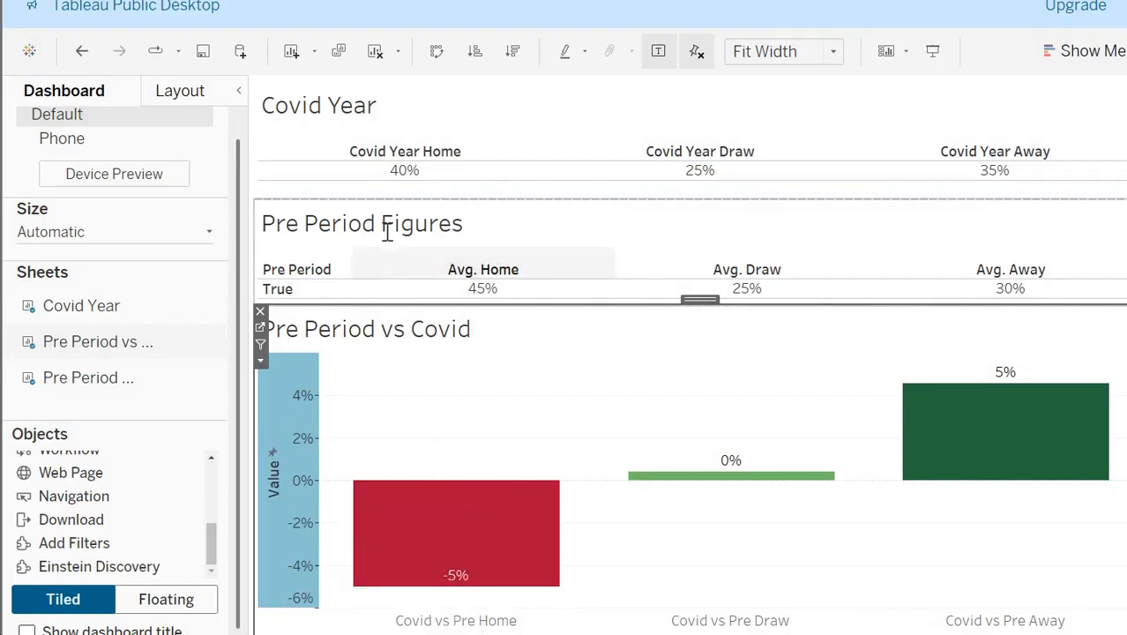
click(398, 220)
text(7)
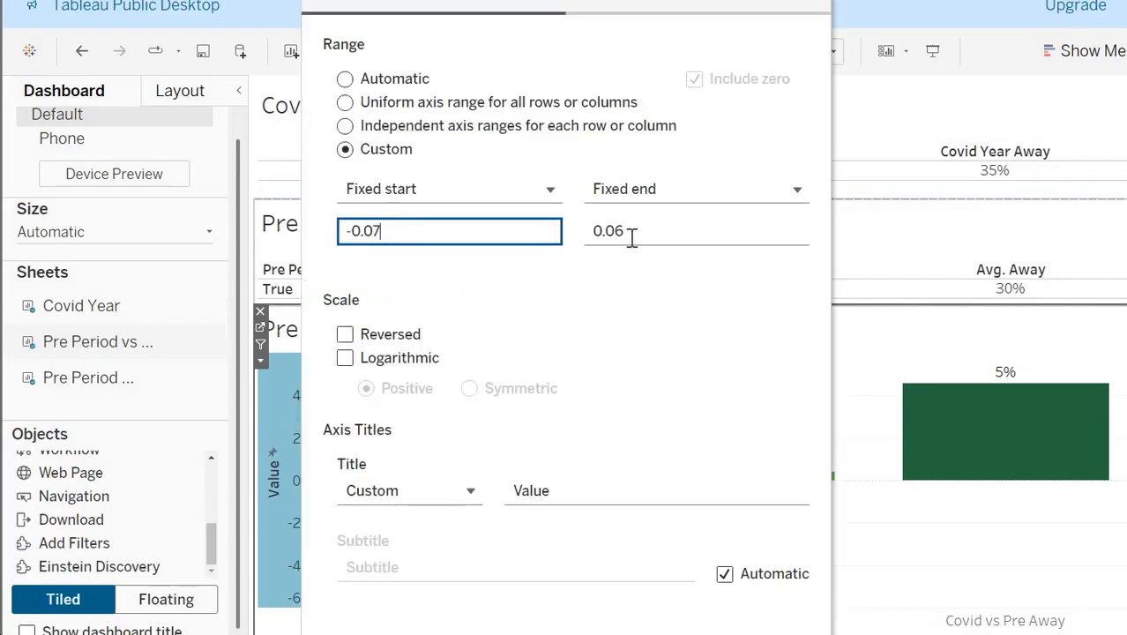
click(632, 235)
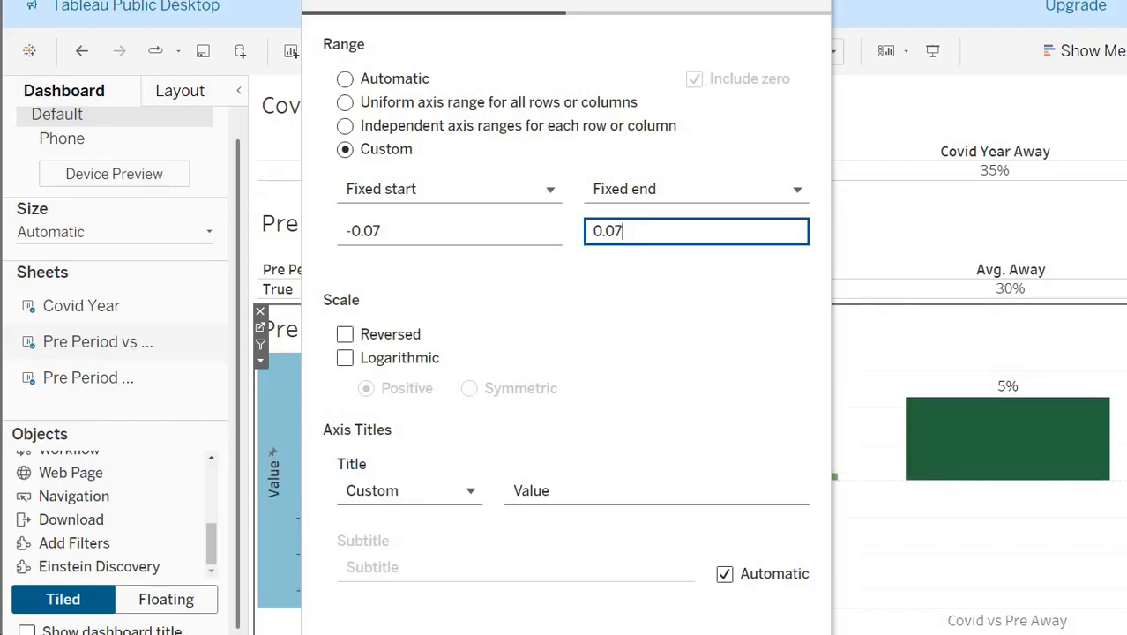
key(Return)
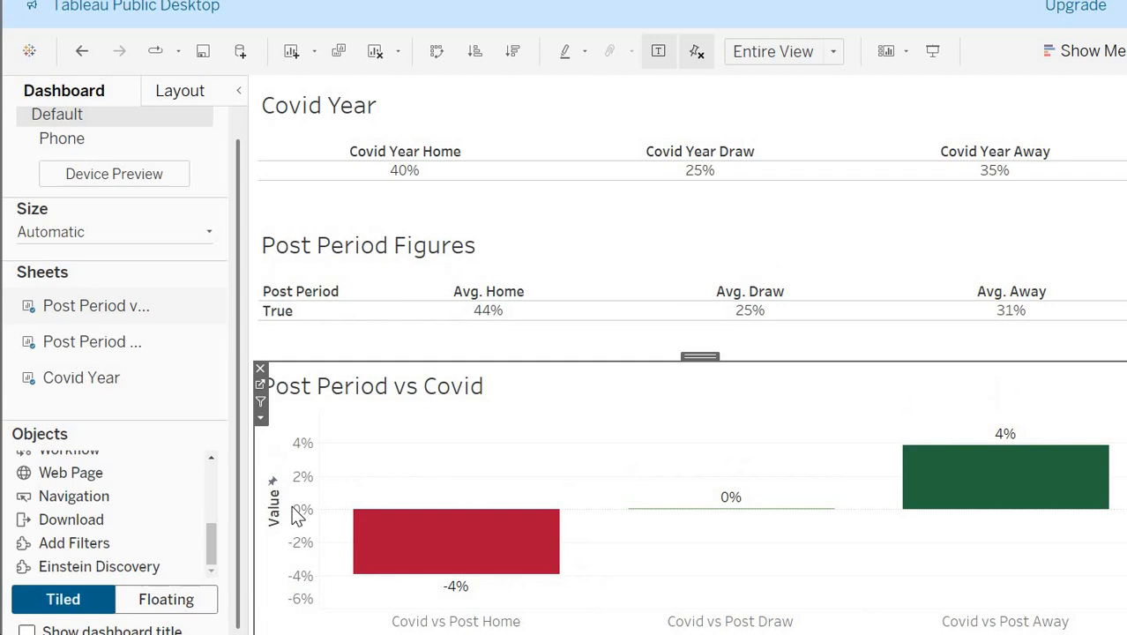
Step: Set the Post Period vs Covid chart's value axis to a fixed range from -0.07 to 0.07
right_click(298, 516)
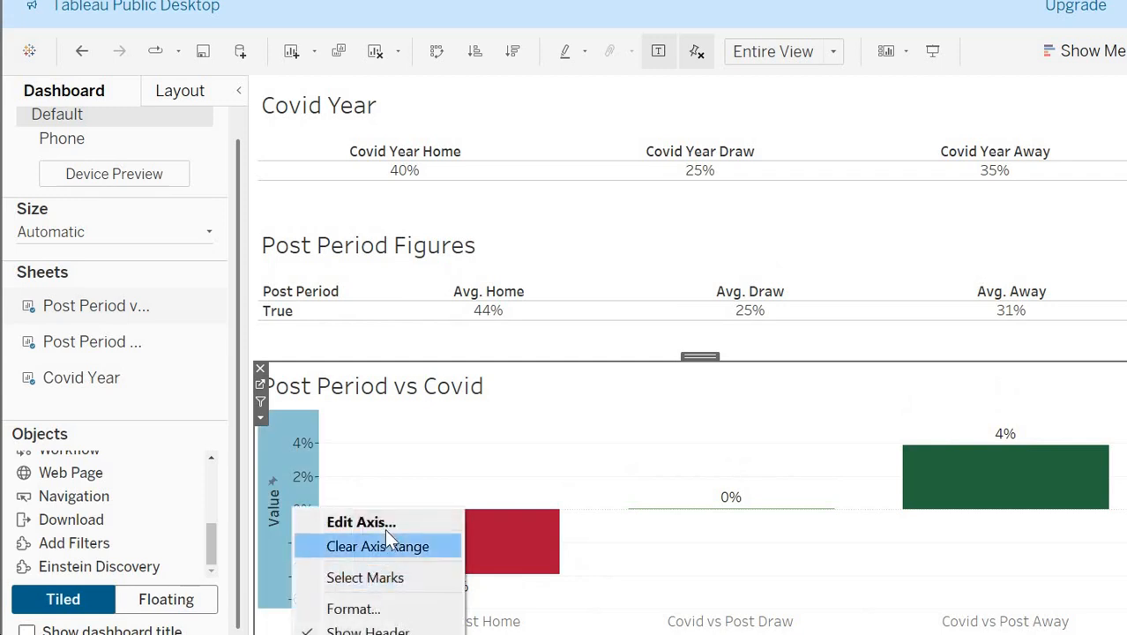
click(385, 529)
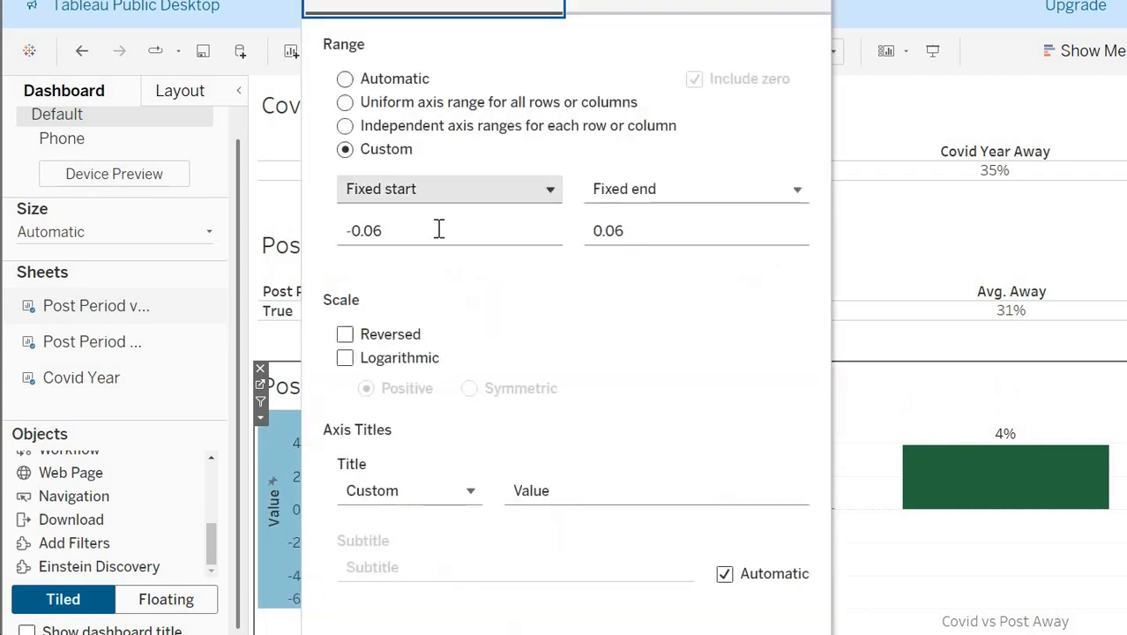
click(438, 230)
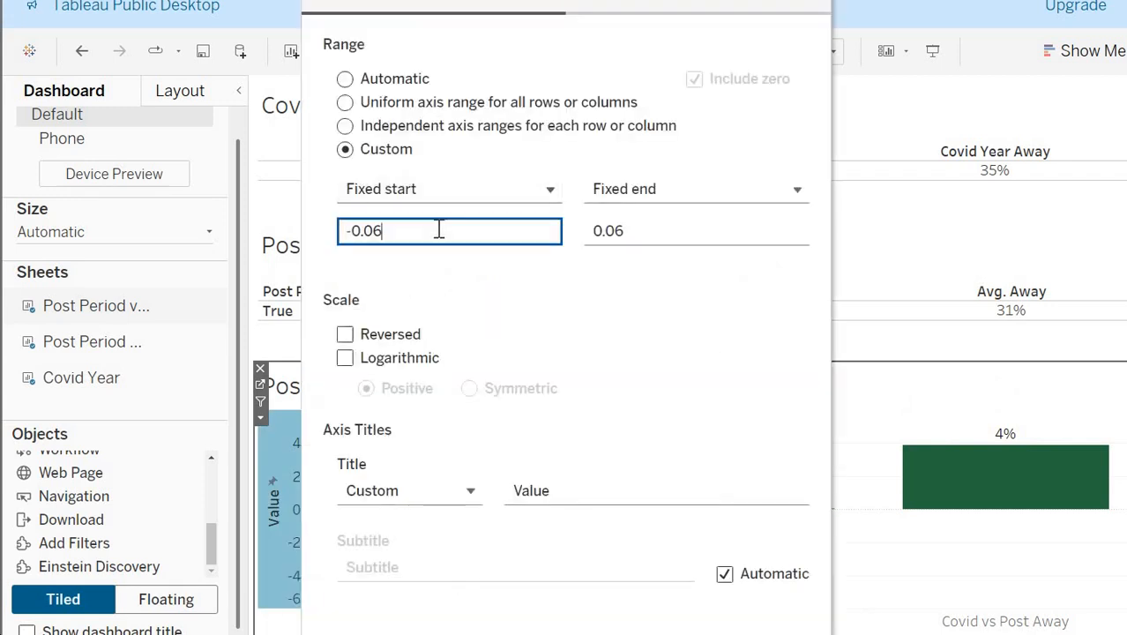
click(646, 231)
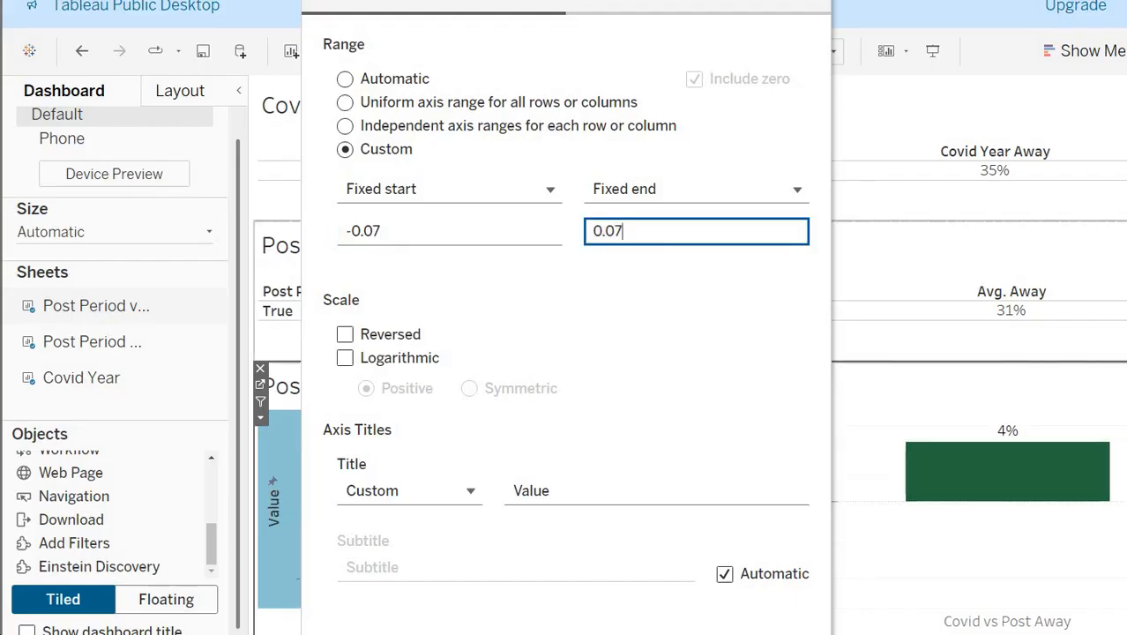
key(Return)
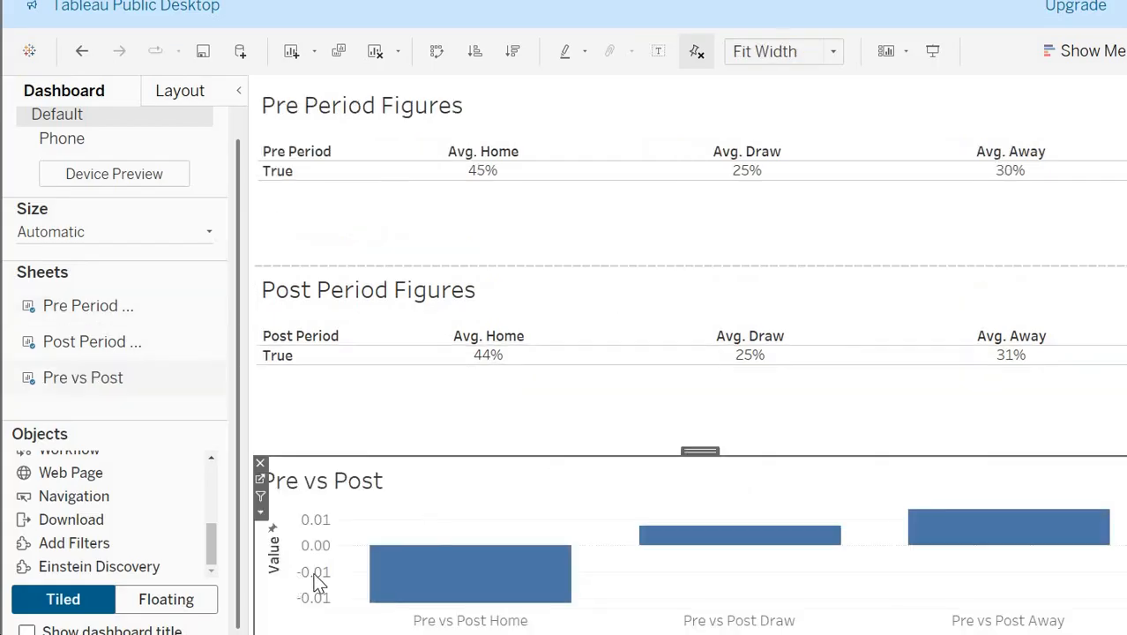
Step: Open the Pre vs Post worksheet from its dashboard and set its value axis to a fixed range from -0.07 to 0.07
right_click(318, 582)
key(Escape)
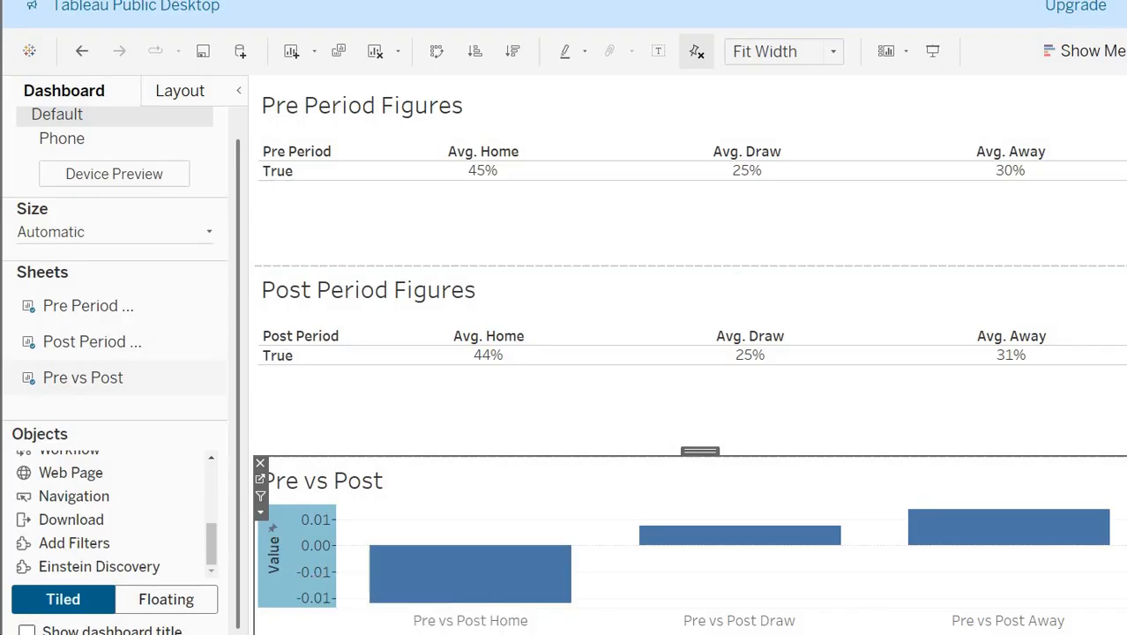
click(260, 479)
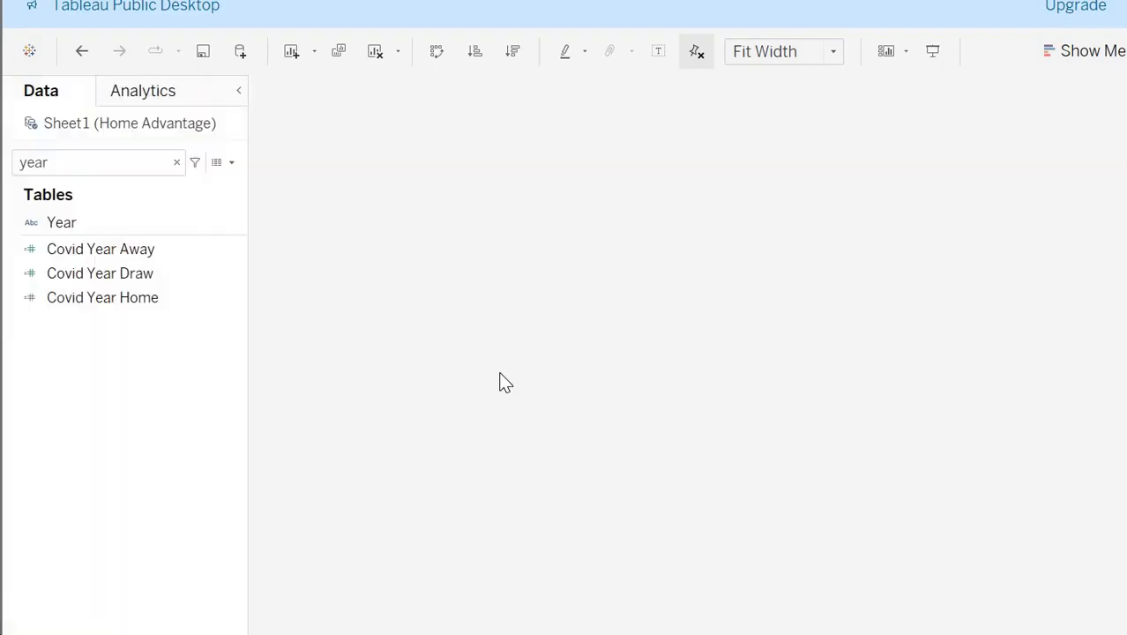
right_click(536, 366)
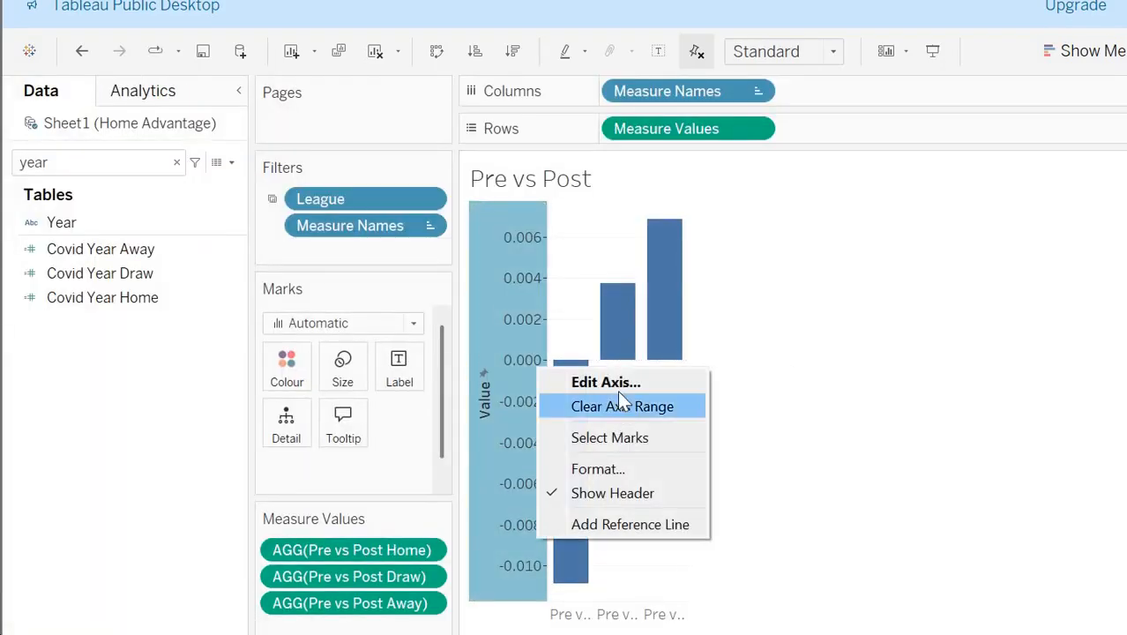
click(616, 384)
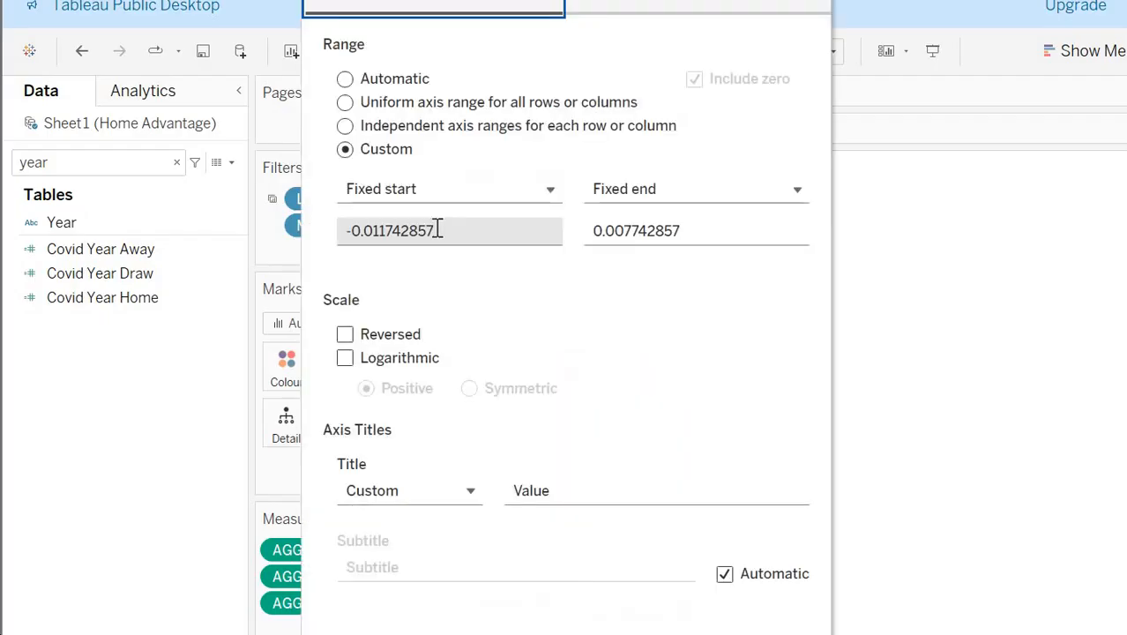
click(433, 229)
key(BackSpace)
key(BackSpace)
key(BackSpace)
key(BackSpace)
key(BackSpace)
key(BackSpace)
key(BackSpace)
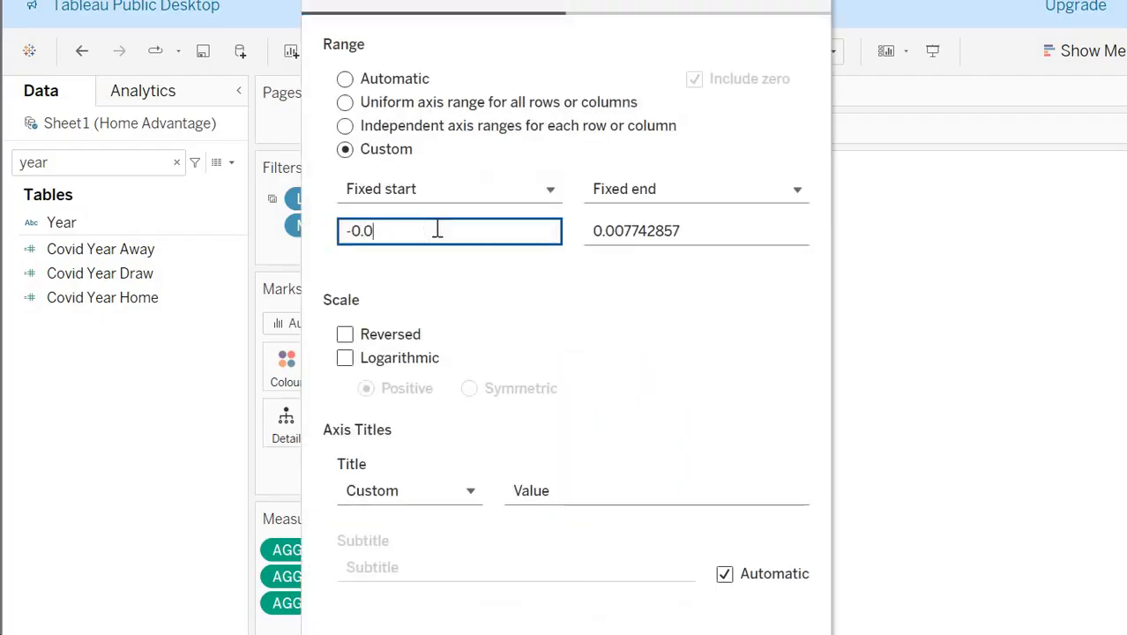
text(7)
double_click(603, 231)
text(0)
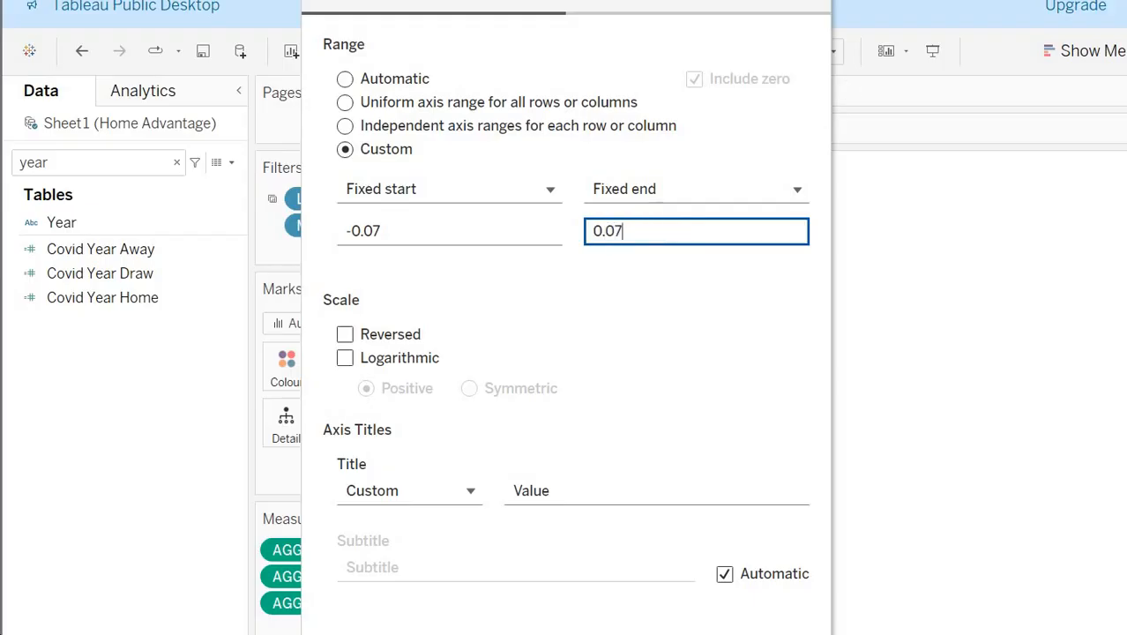
key(Return)
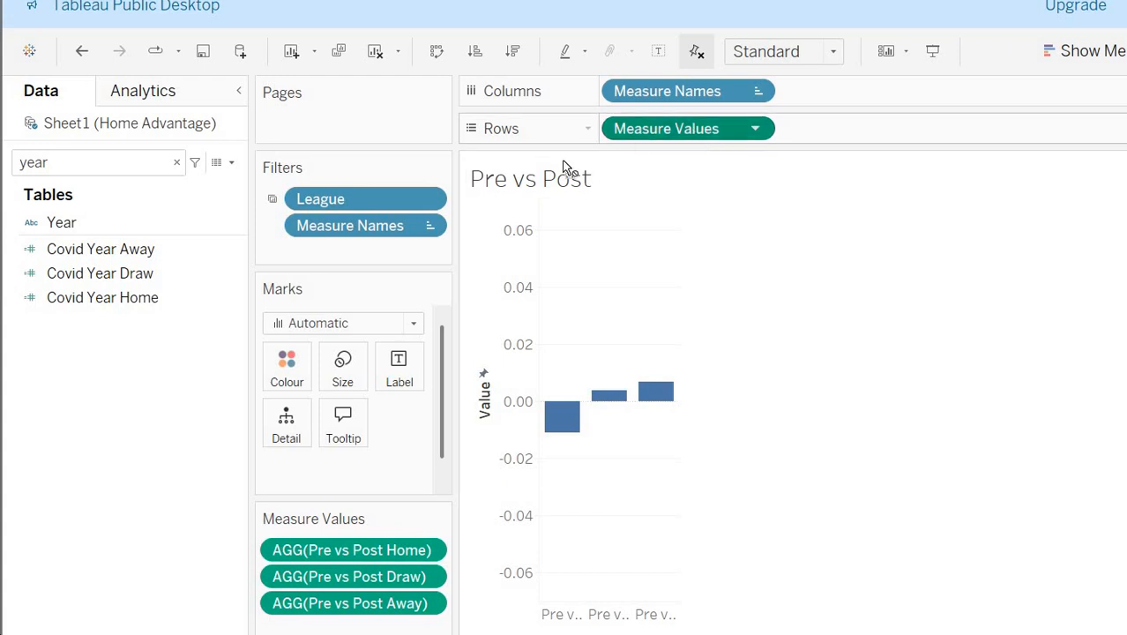
Step: Colour the Pre vs Post bars by Measure Values using the Red-Green Diverging palette with stepped colour in 6 steps
drag(706, 133, 287, 368)
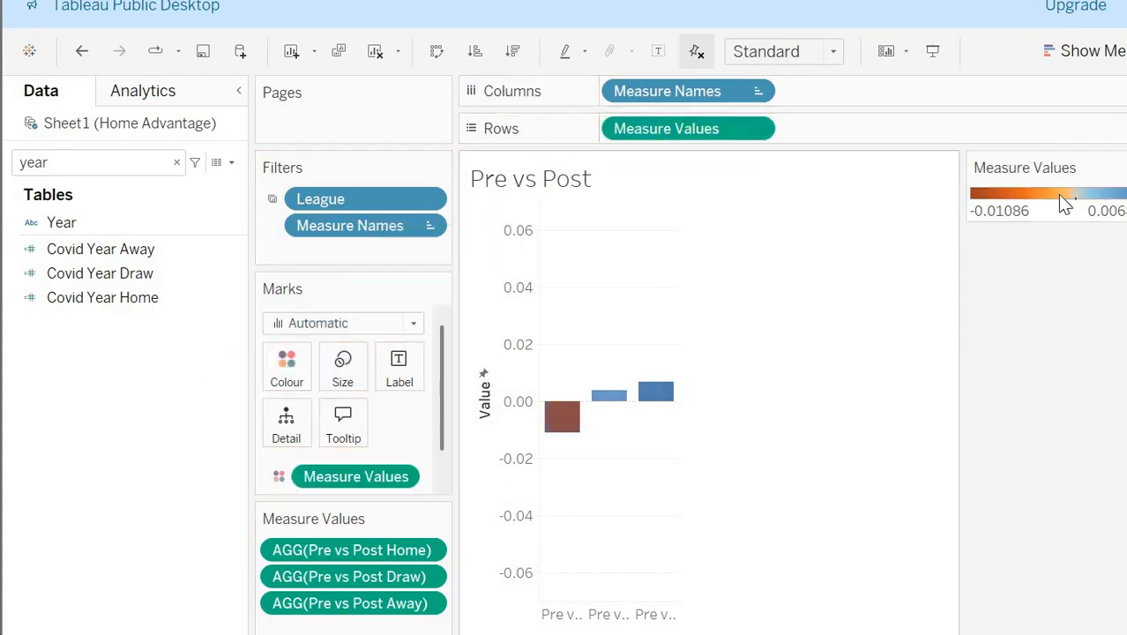
right_click(1063, 209)
click(1107, 214)
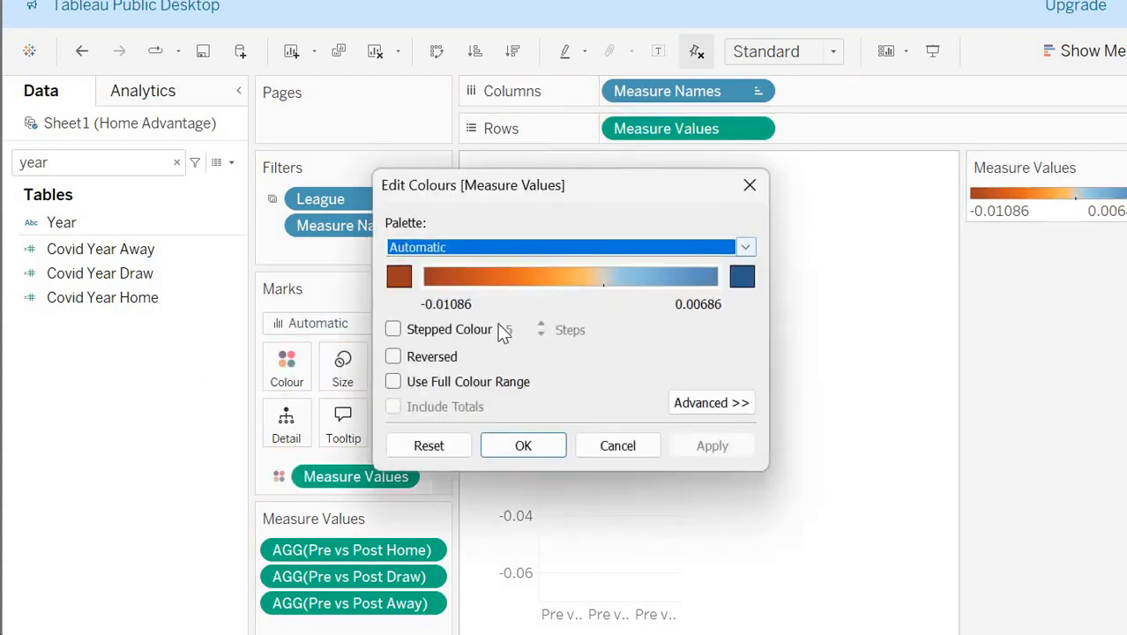
click(411, 329)
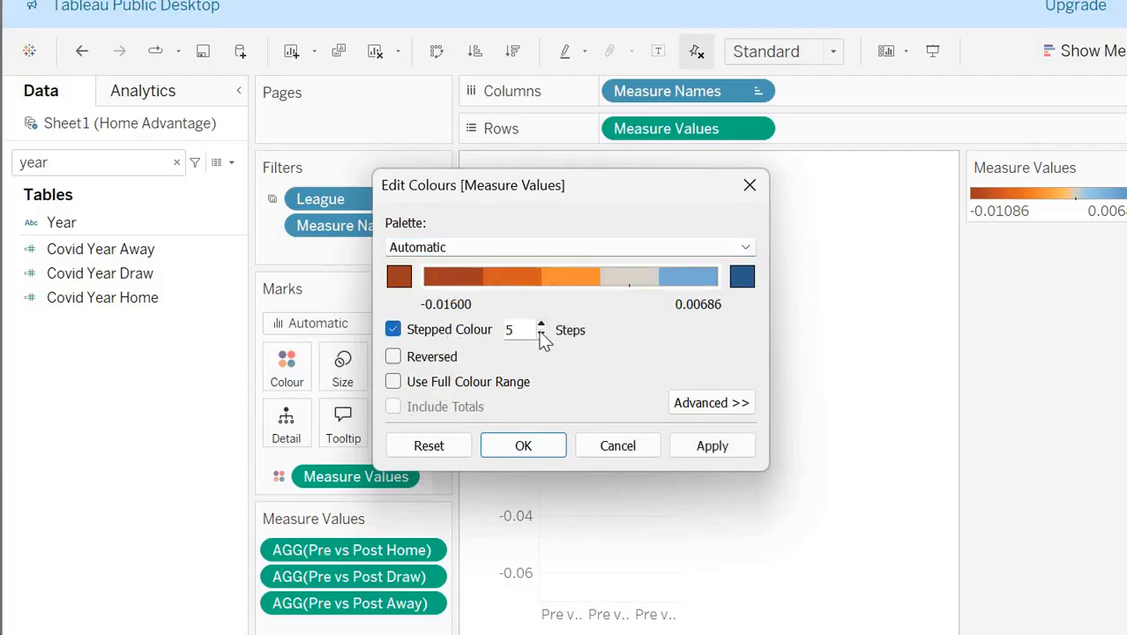
click(542, 325)
click(576, 247)
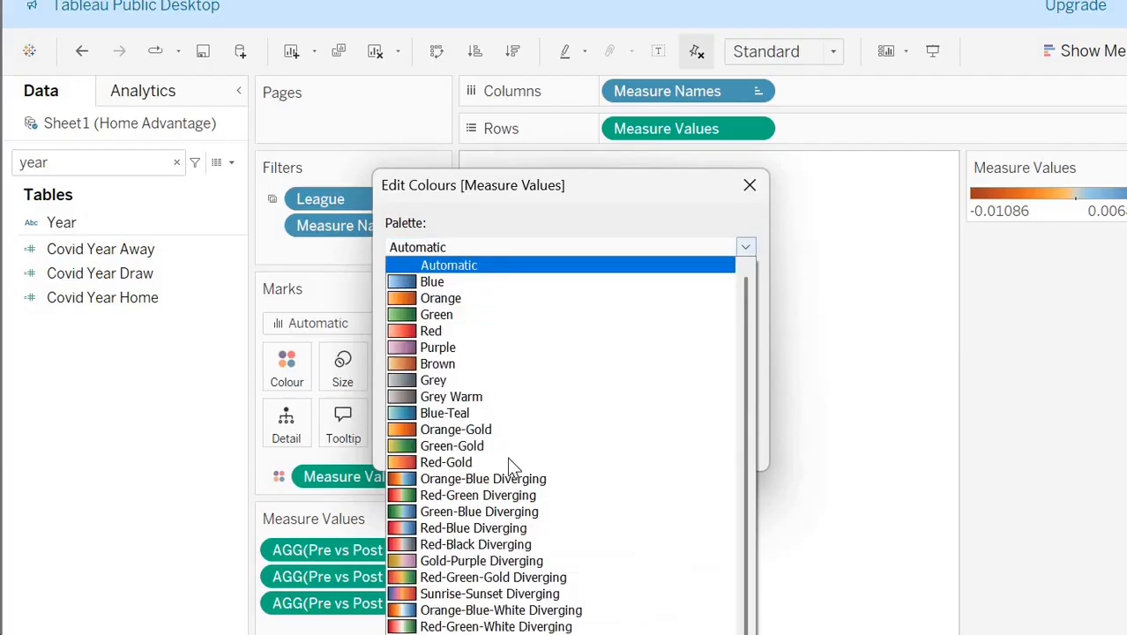
click(512, 496)
click(691, 404)
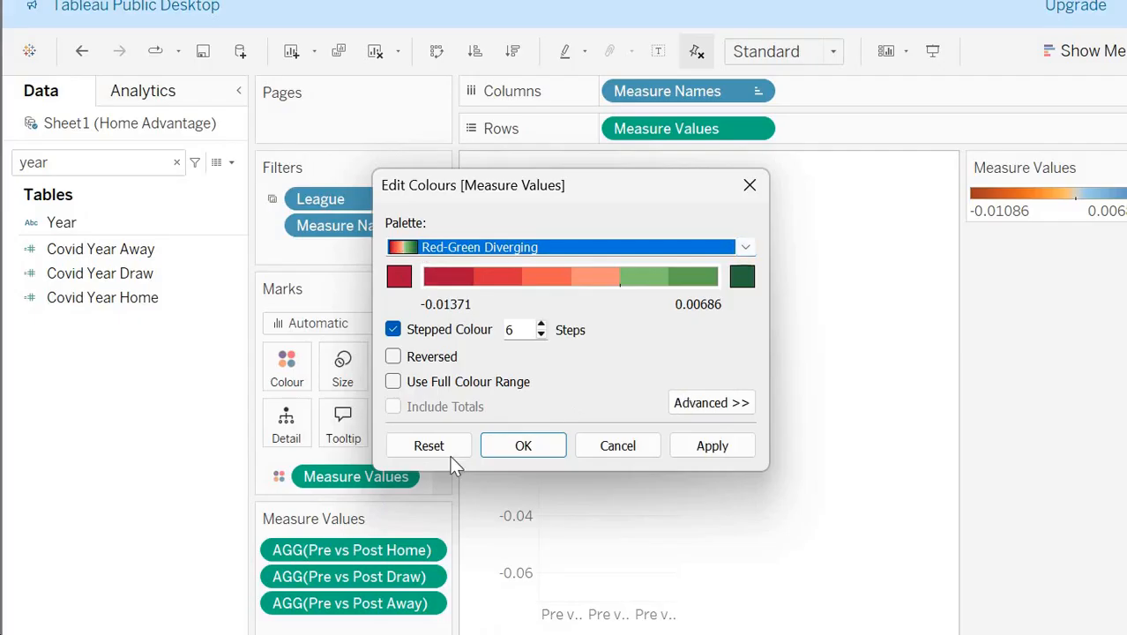
click(393, 496)
click(538, 554)
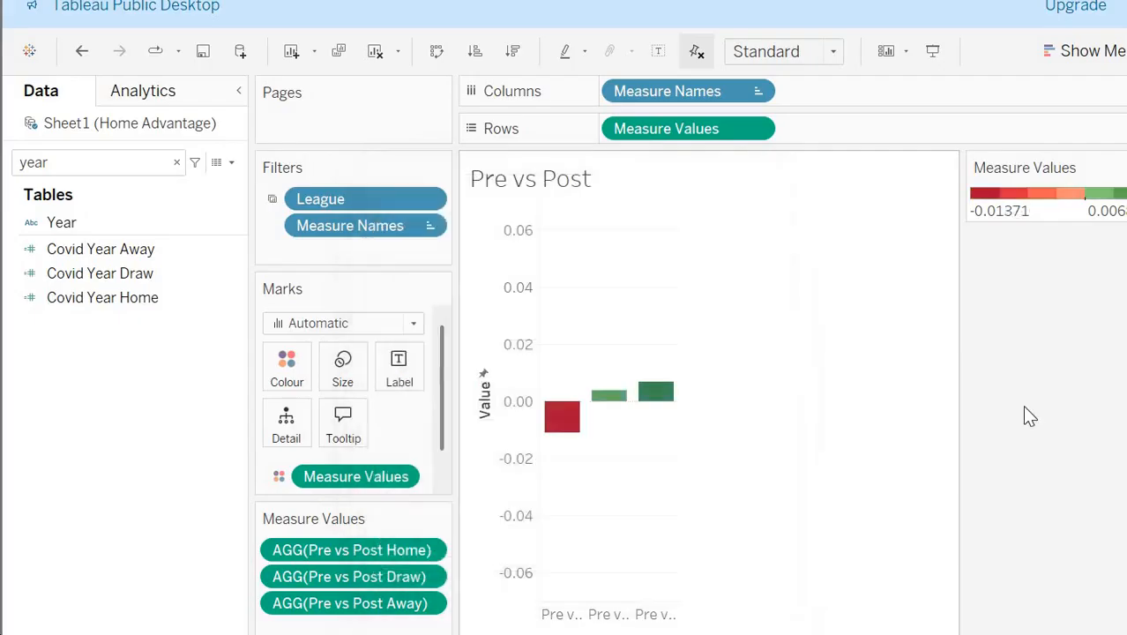
Step: Show mark labels on the Pre vs Post bars
click(397, 378)
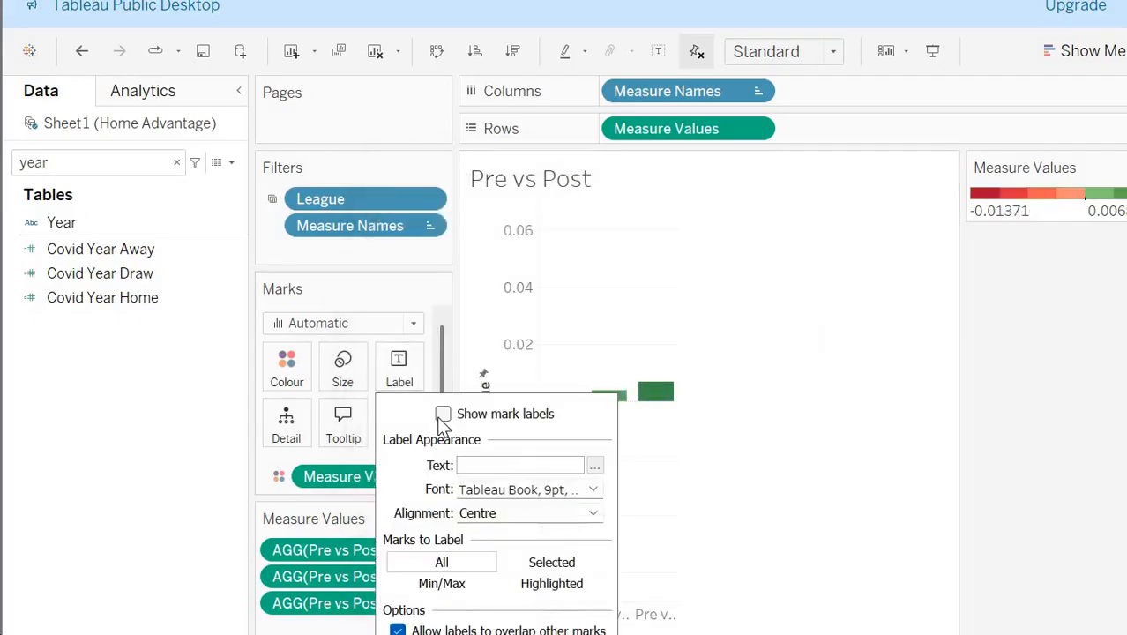
click(443, 414)
click(1007, 376)
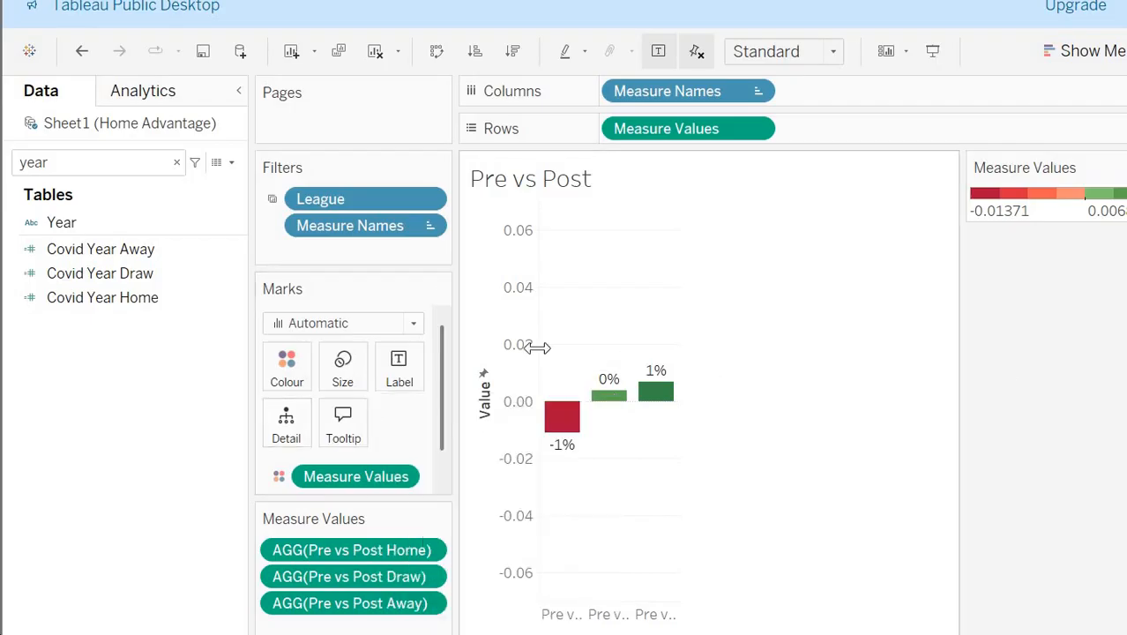
Step: Format the pane numbers of Measure Values as Percentage with 0 decimal places
right_click(522, 351)
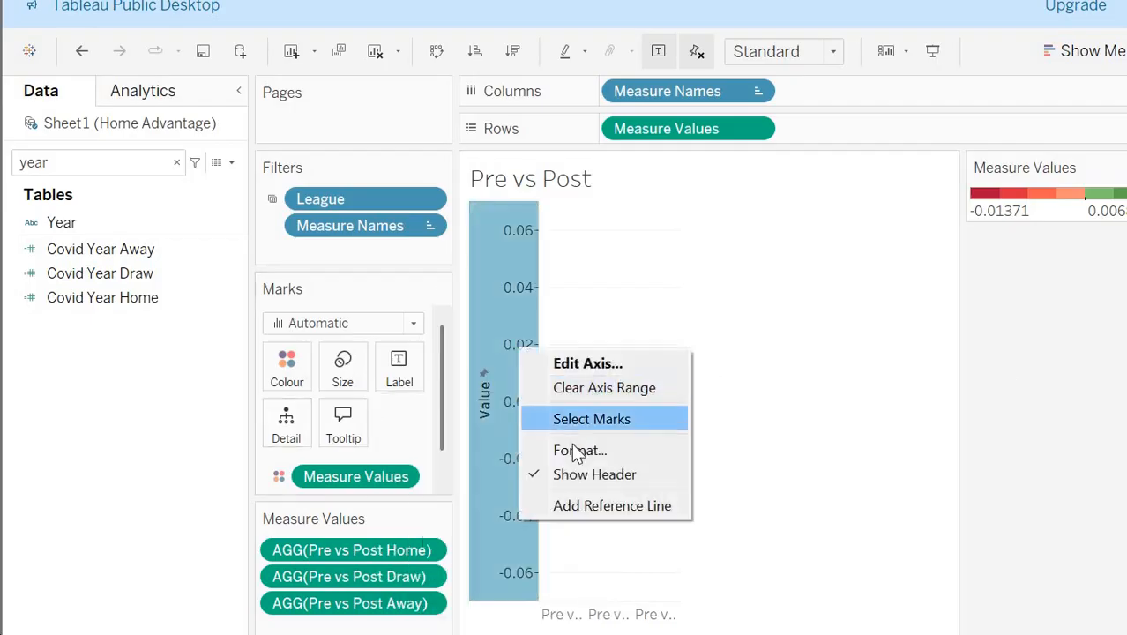
click(580, 450)
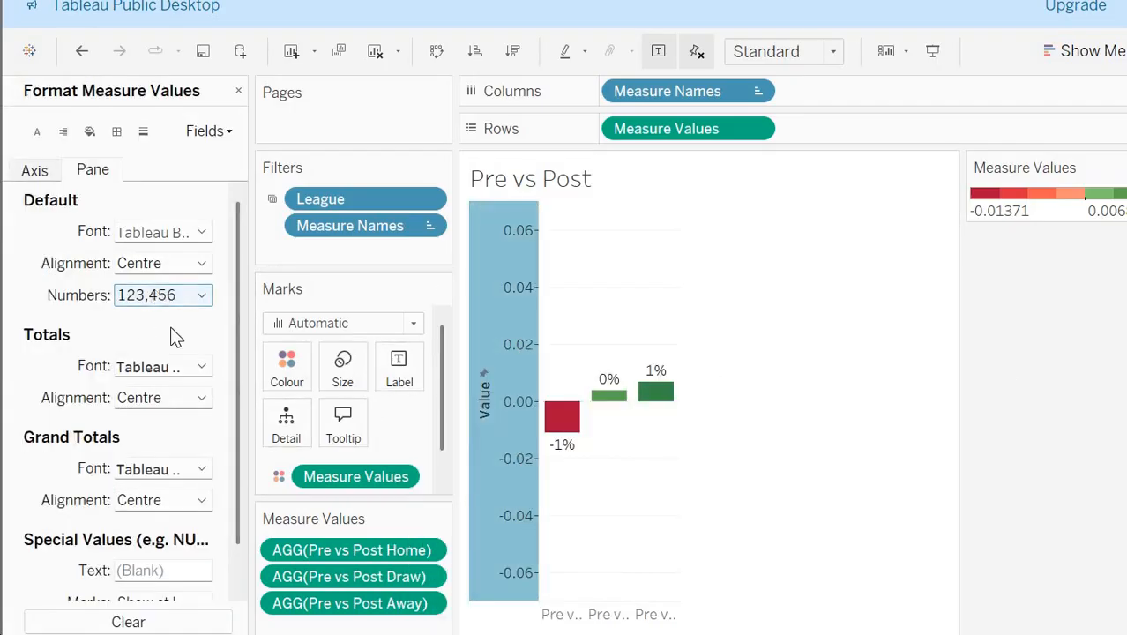
click(162, 294)
click(176, 426)
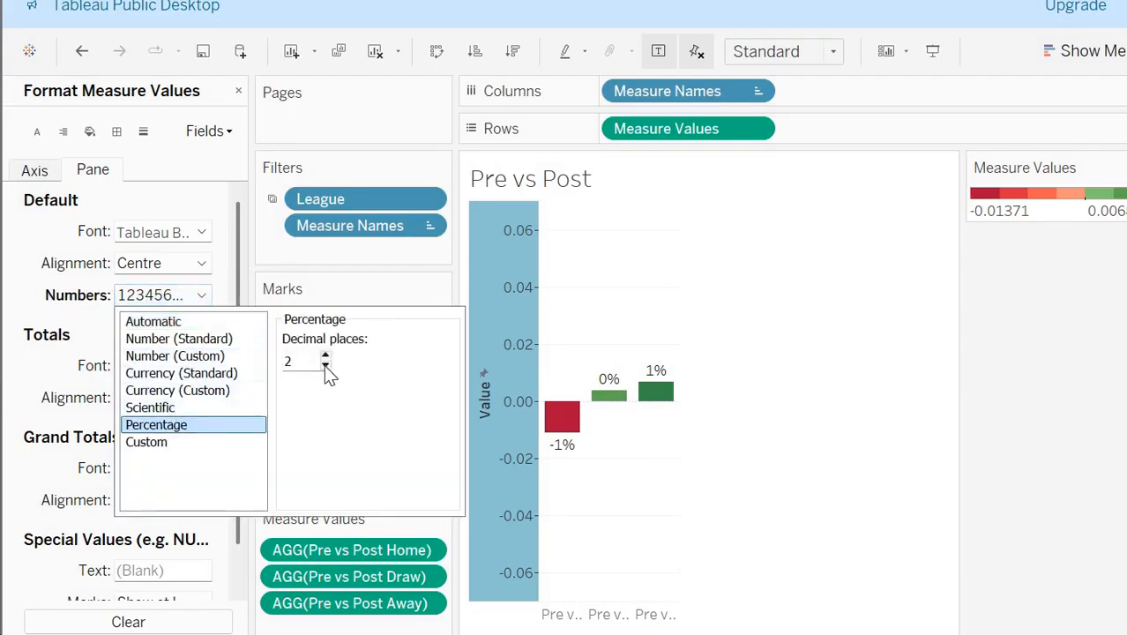
click(325, 365)
click(593, 334)
click(180, 296)
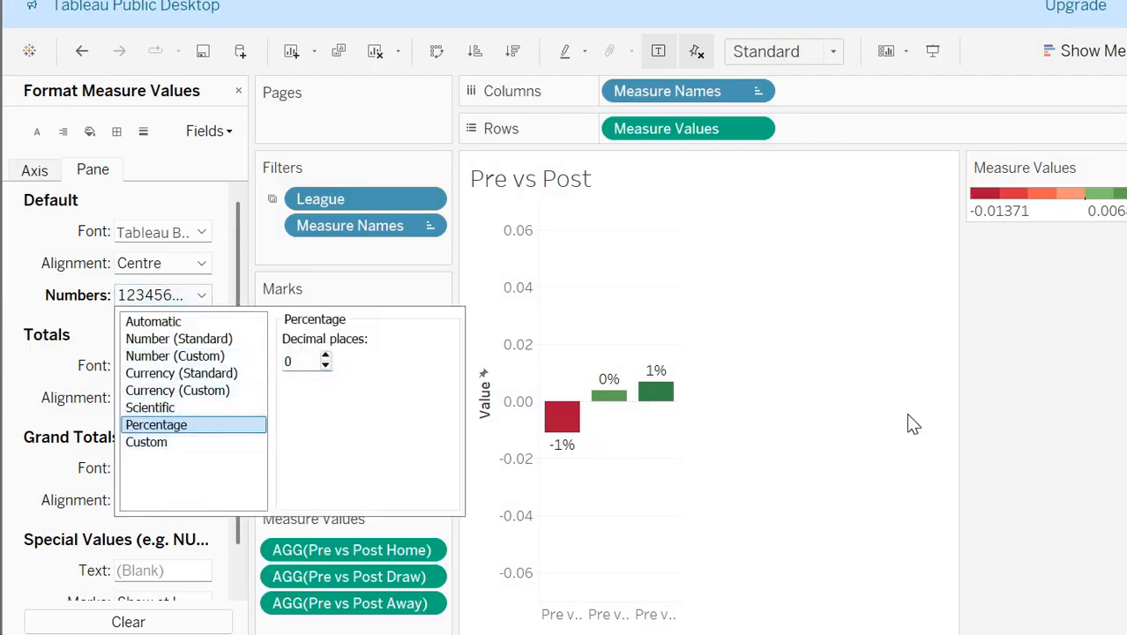
click(556, 388)
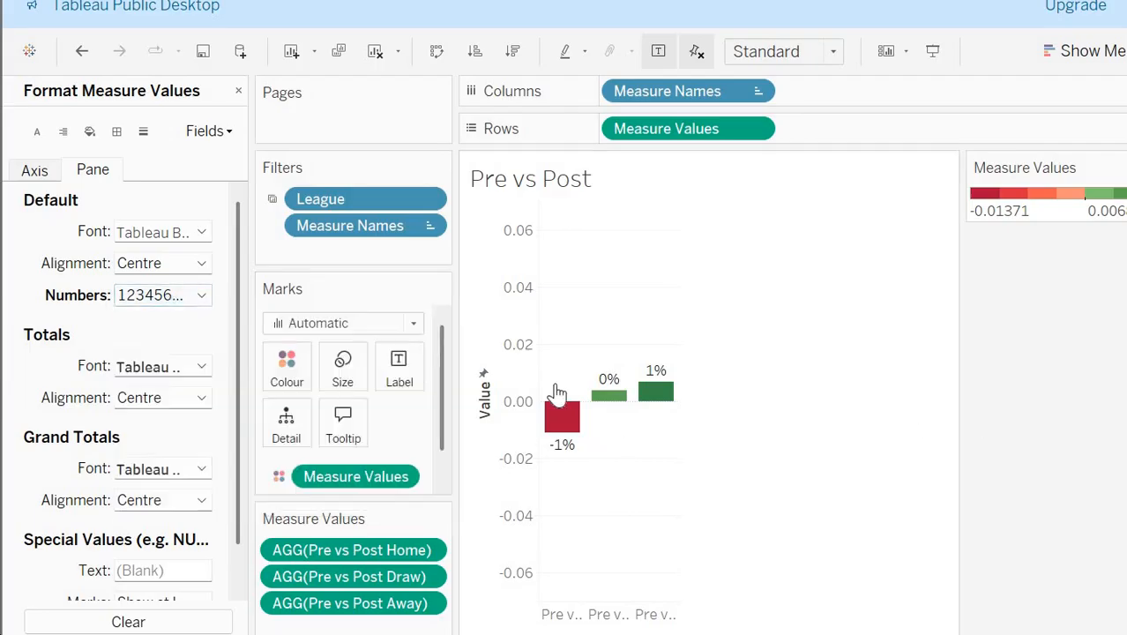
Step: Format the value axis numbers as Percentage with 0 decimal places and fit the Pre vs Post chart to Entire View
click(33, 174)
click(174, 369)
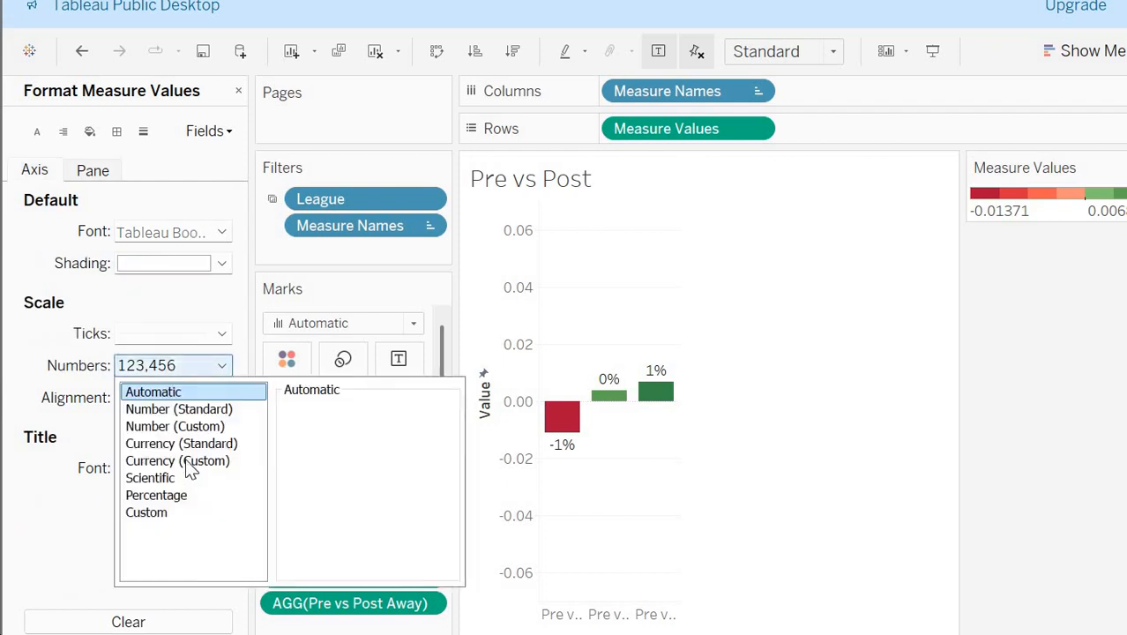
click(186, 495)
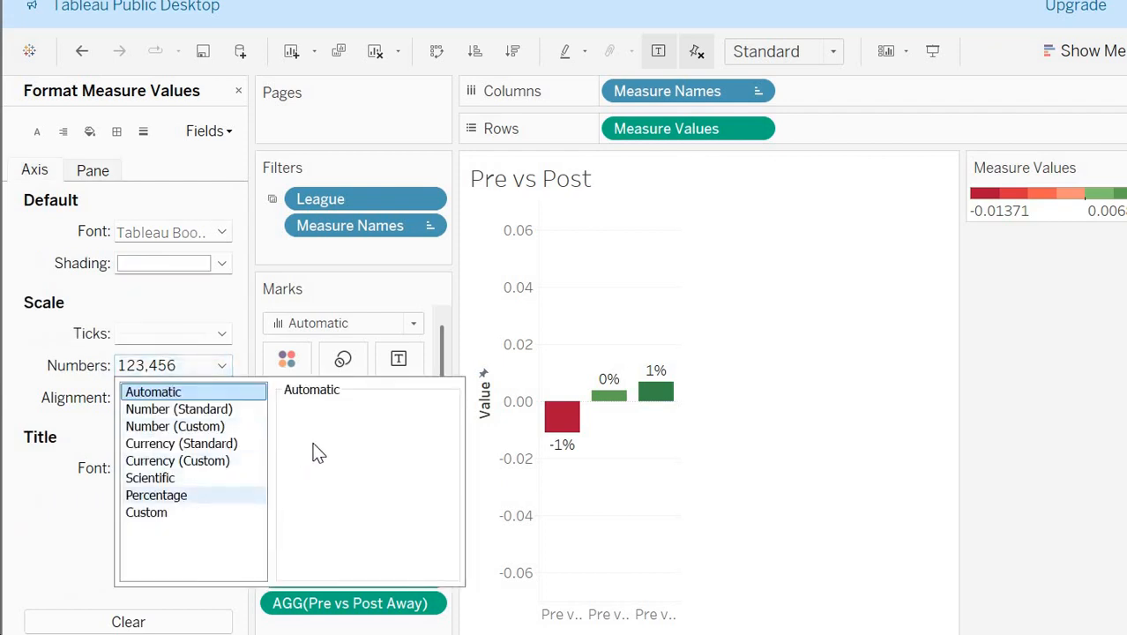
click(326, 436)
click(326, 436)
click(860, 352)
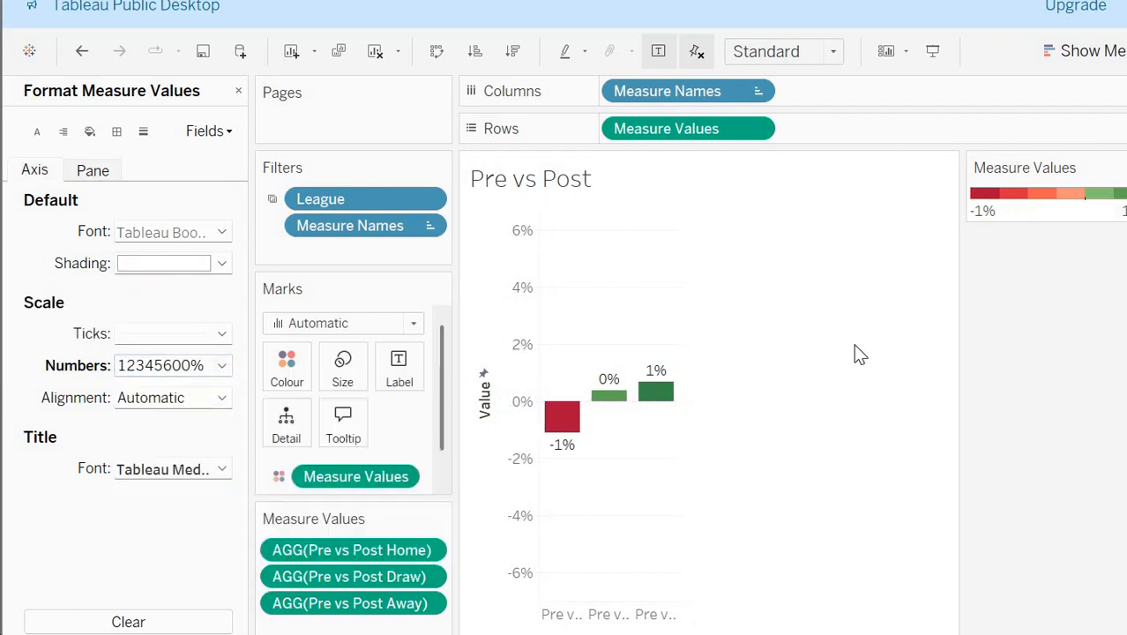
click(791, 55)
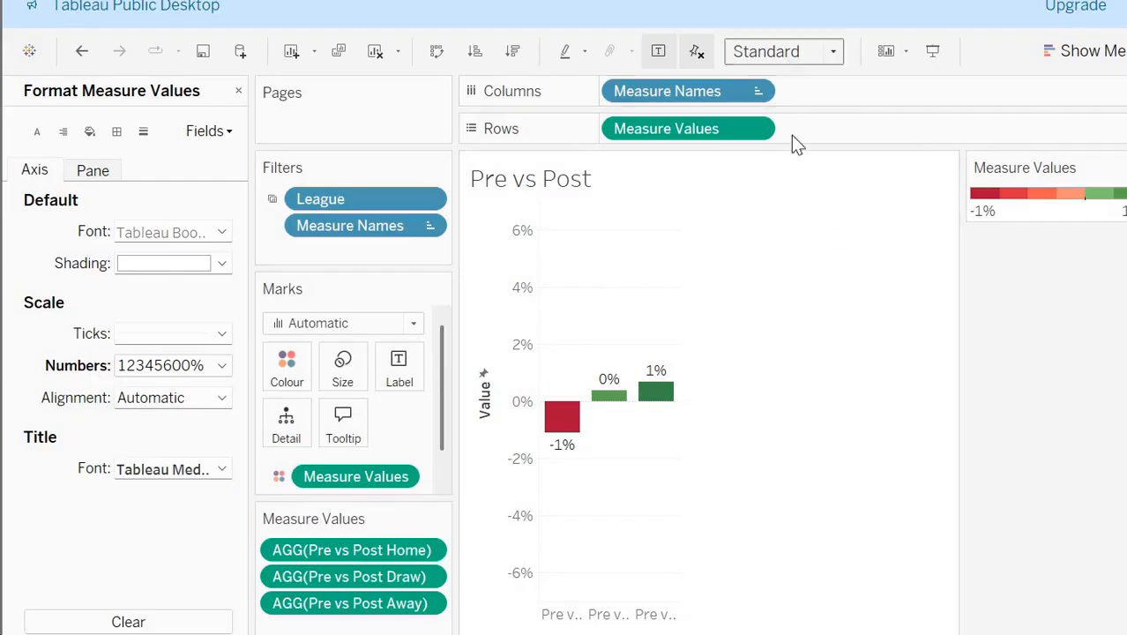
click(793, 138)
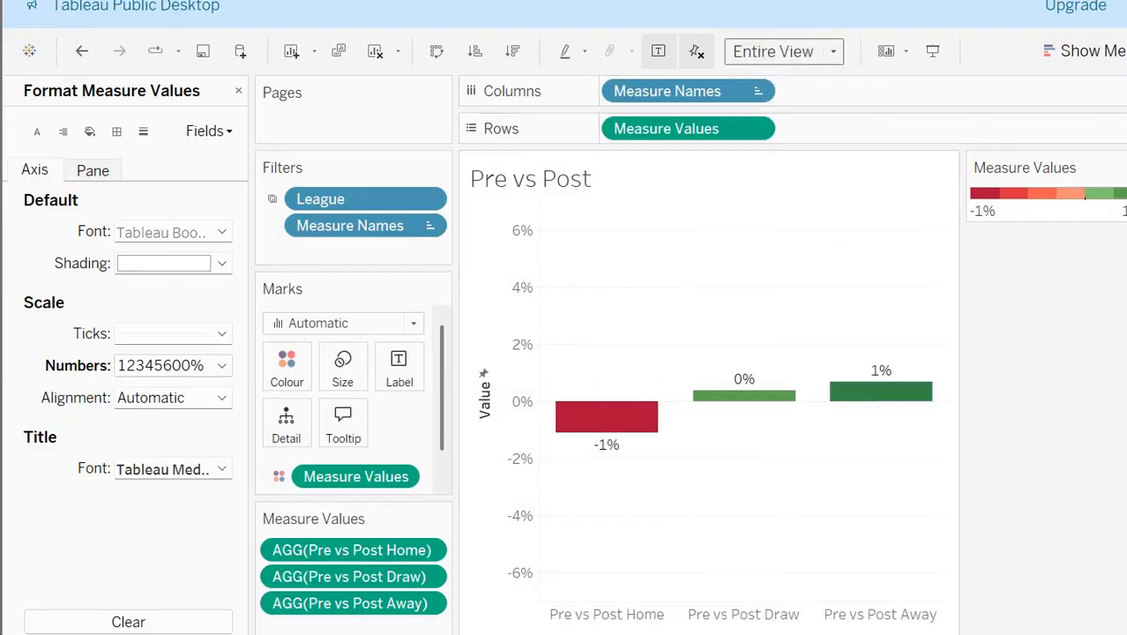
Step: Examine the item positions and sizes in the Covid vs Pre and Covid vs Post dashboard layouts, ending on the Covid Year table
click(635, 633)
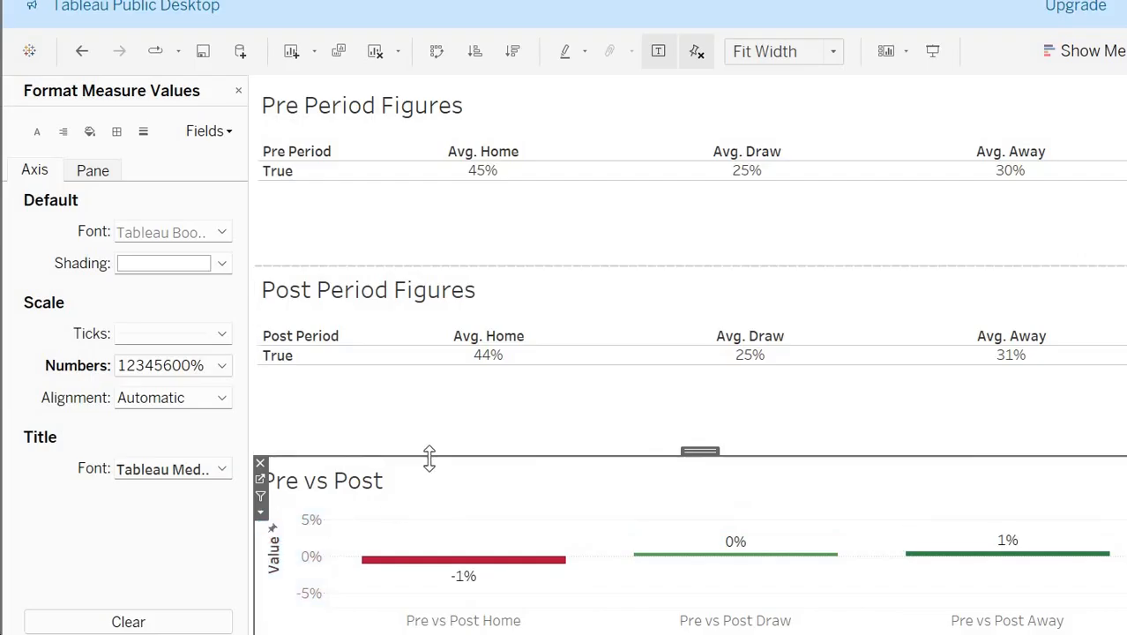
click(238, 91)
click(184, 102)
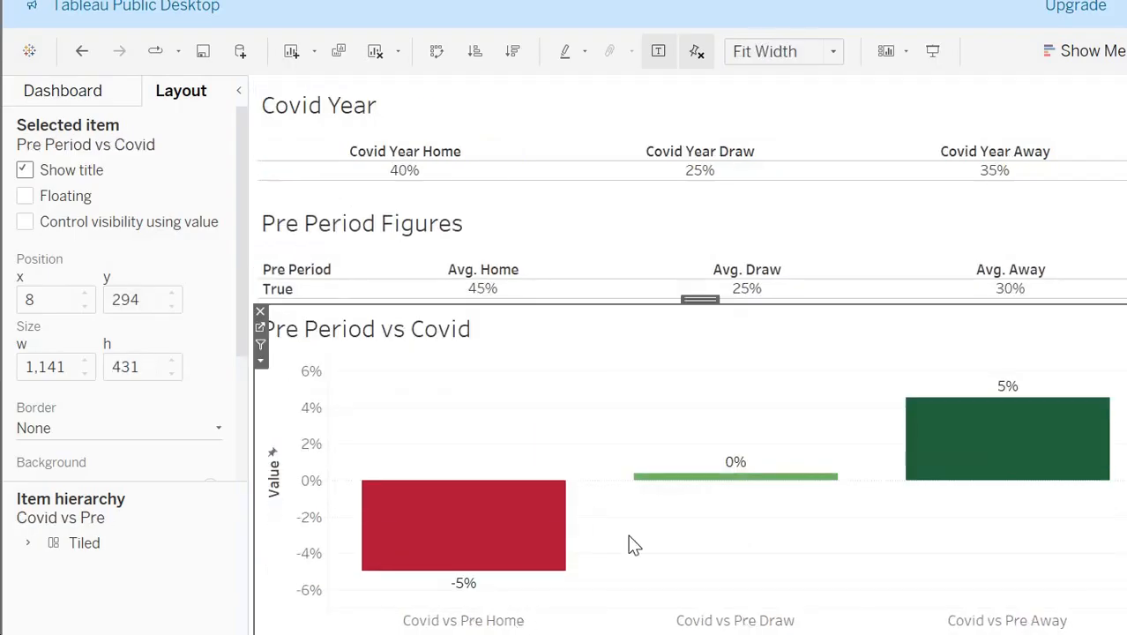
click(215, 562)
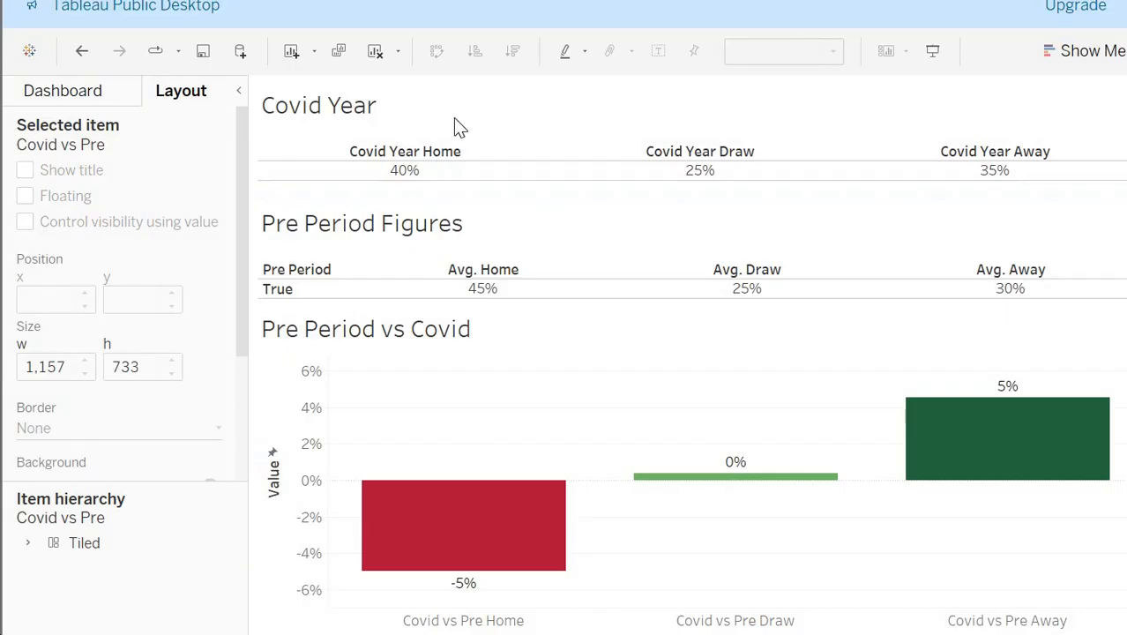
click(455, 173)
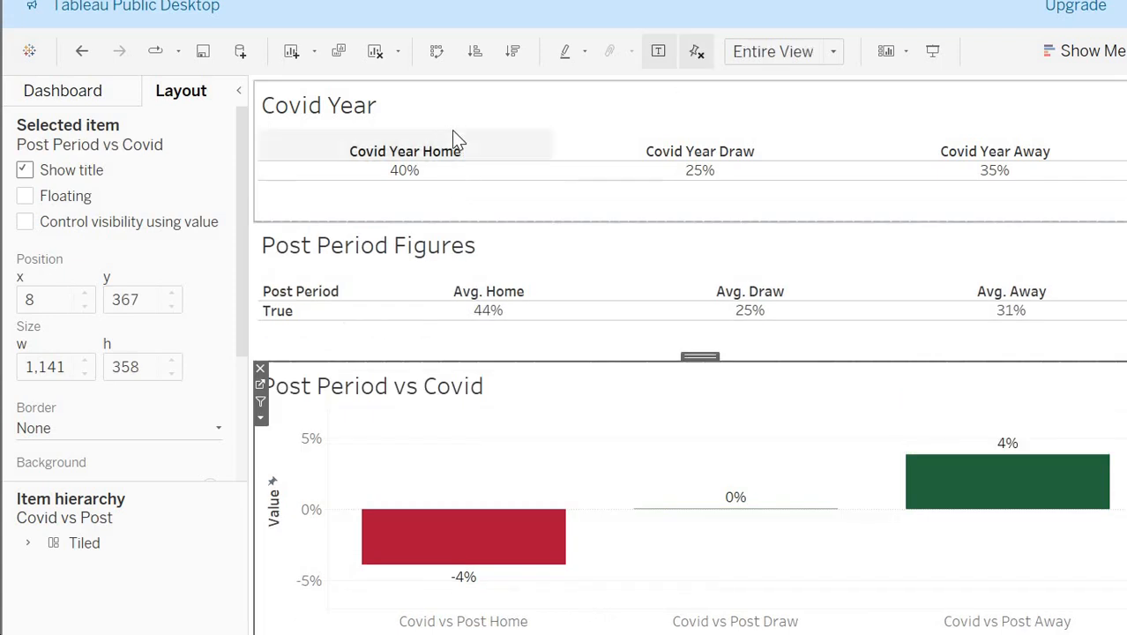
click(453, 141)
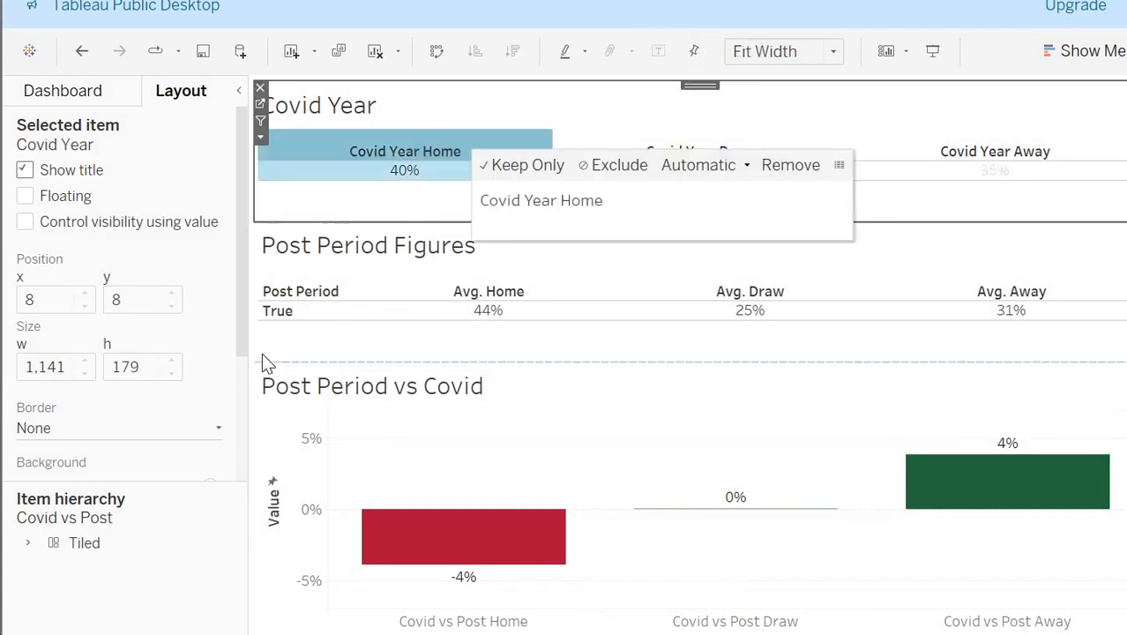
click(453, 141)
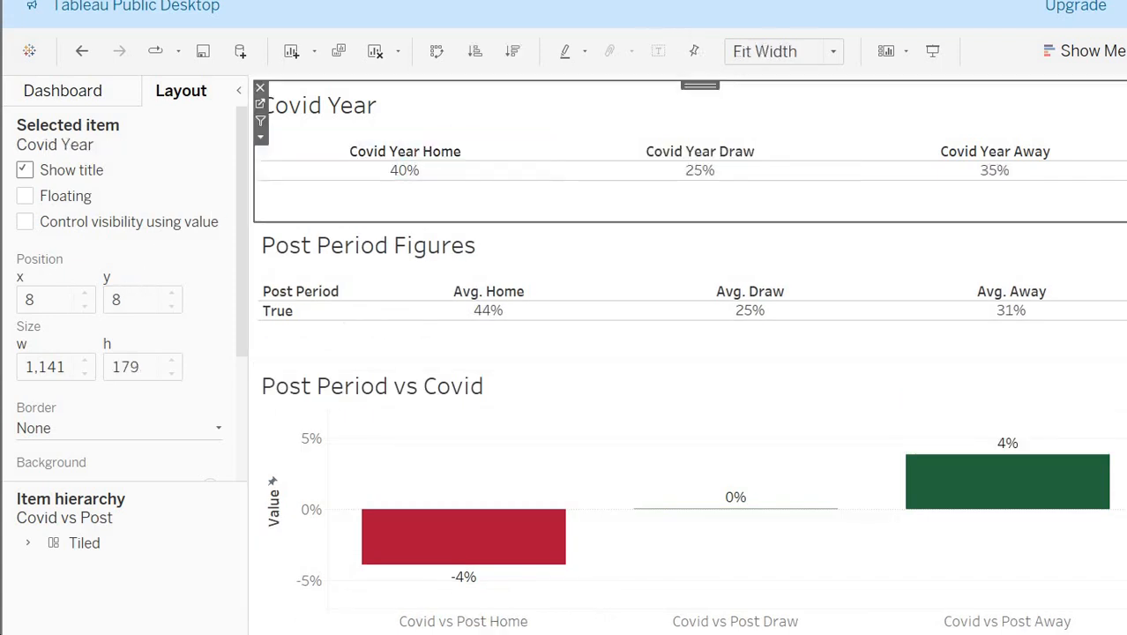
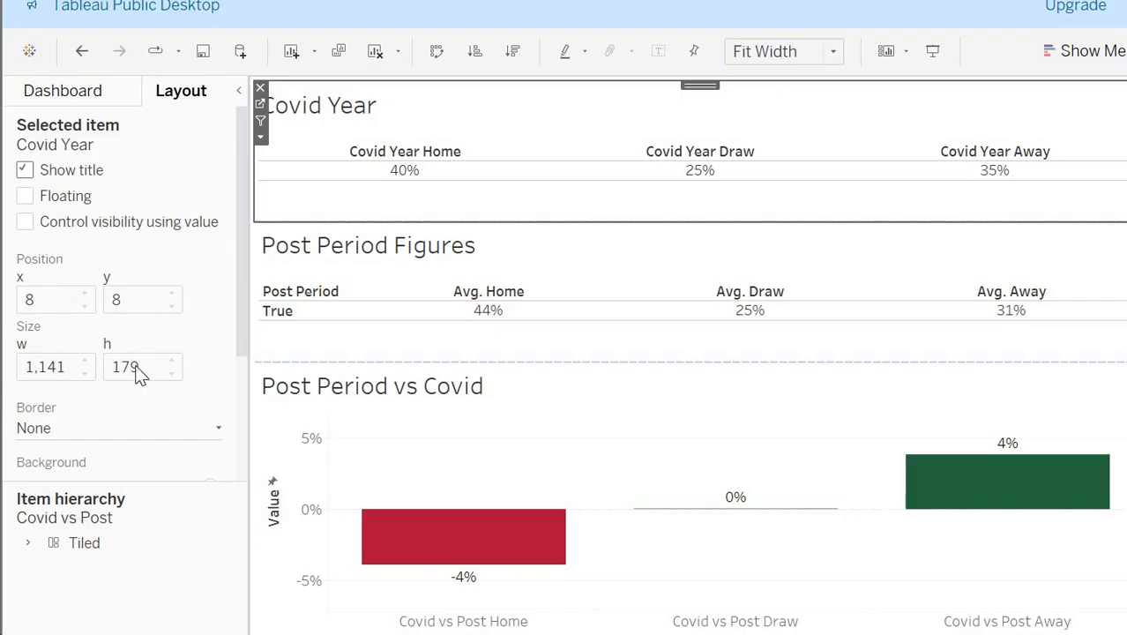
Step: Float the Covid Year table in the Covid vs Post dashboard, with height 151 and position x 8, y 8
click(25, 196)
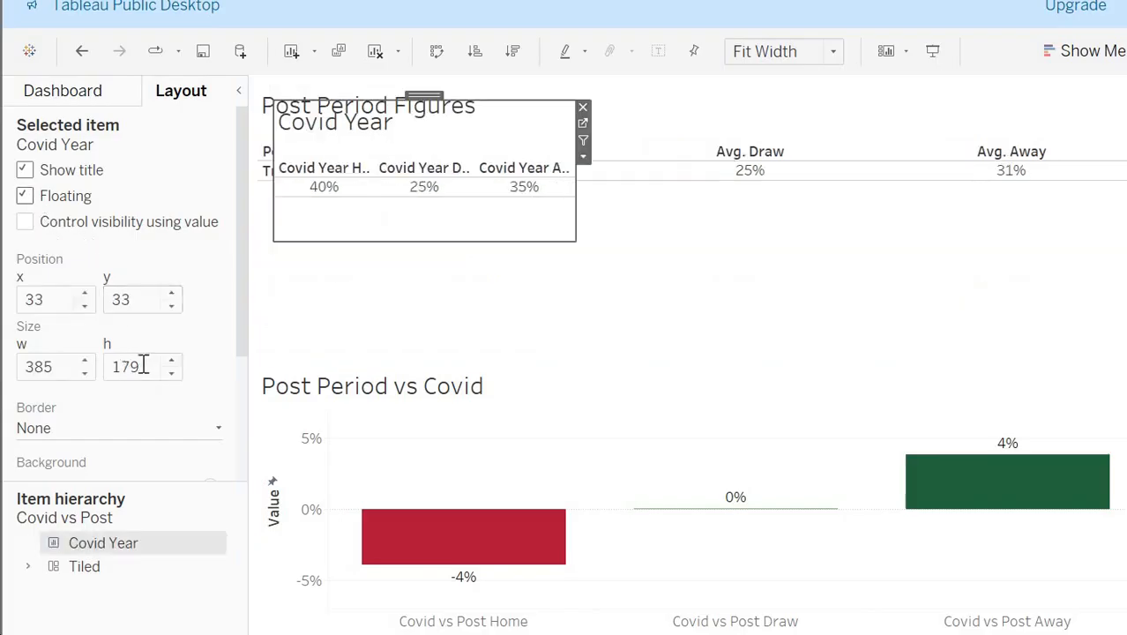
double_click(143, 366)
text(151)
click(61, 300)
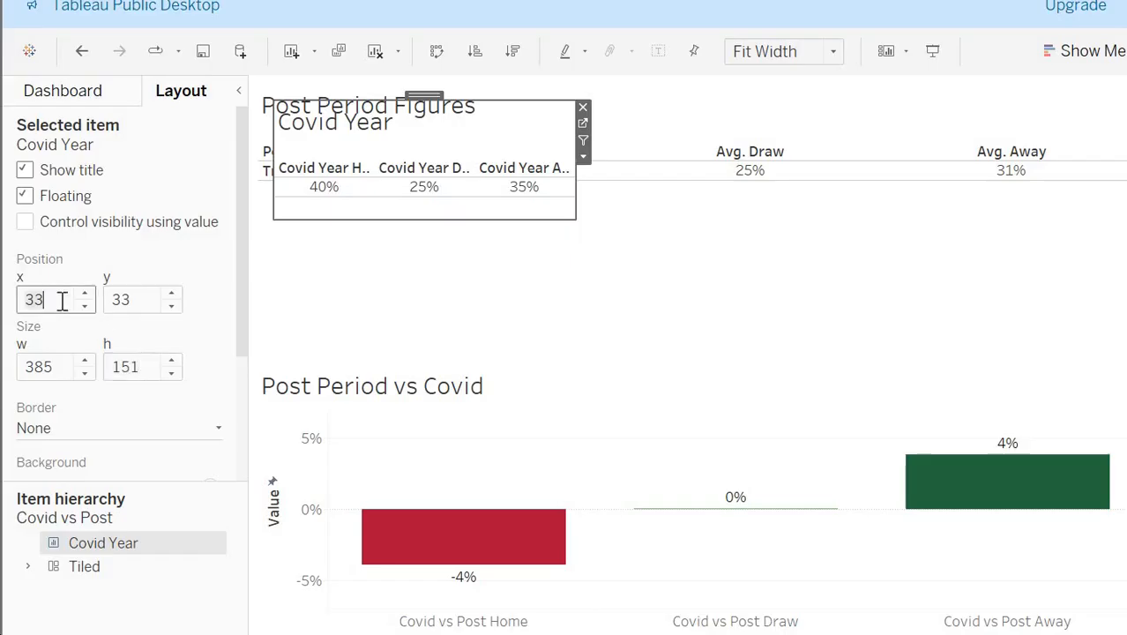
click(121, 302)
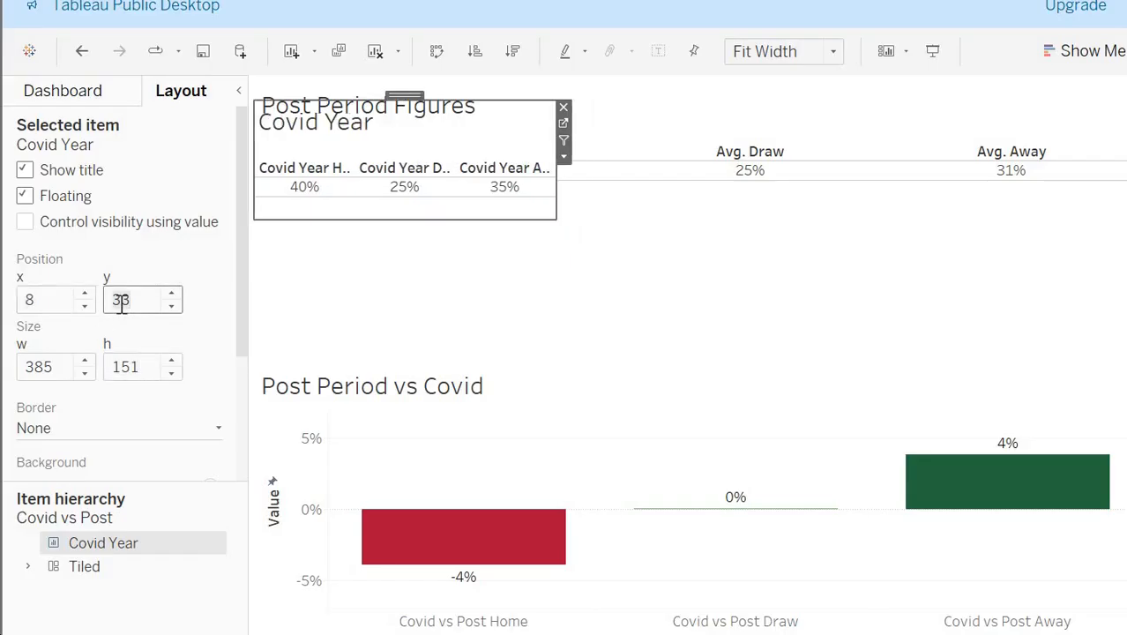
key(Return)
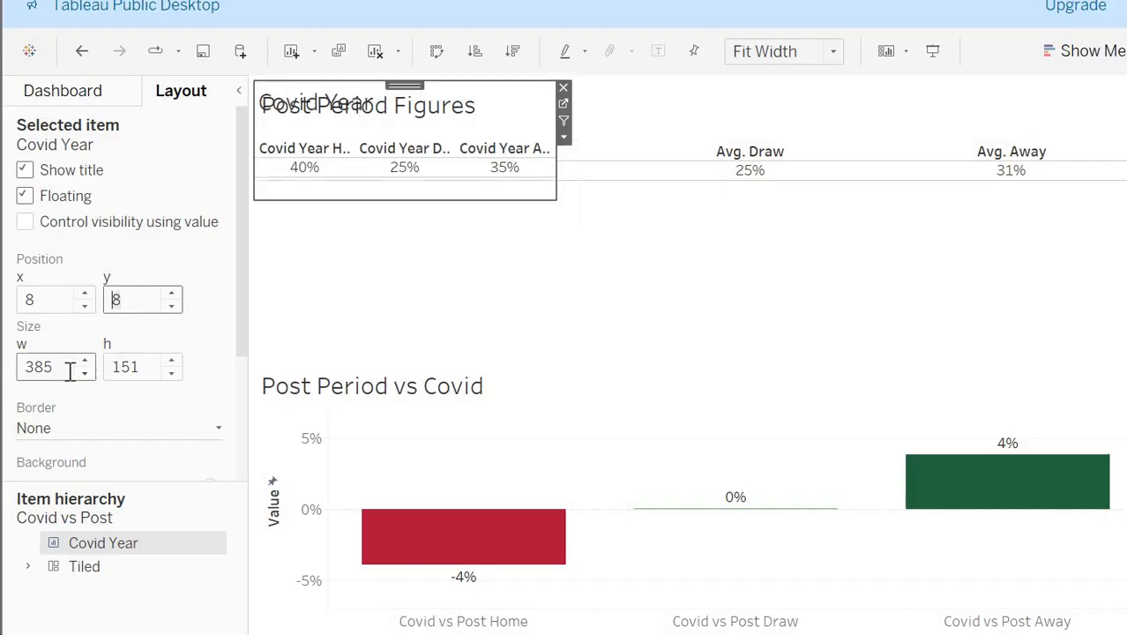
Step: Set the floating Covid Year table's width to 1,141, matching its counterpart in the Covid vs Pre dashboard
double_click(71, 371)
click(503, 634)
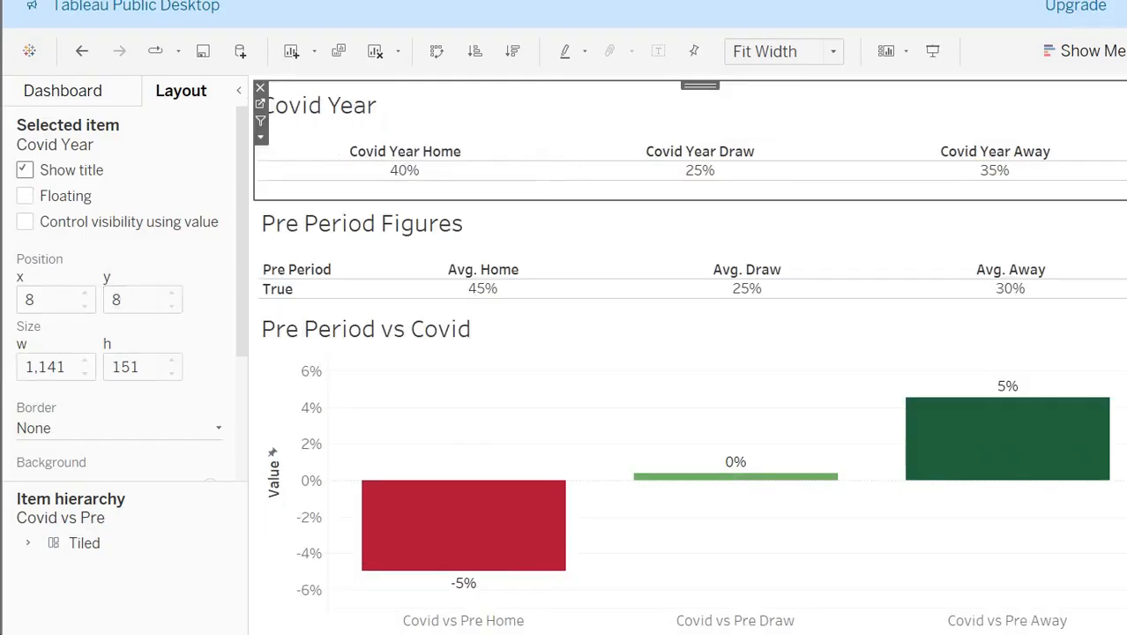
double_click(50, 367)
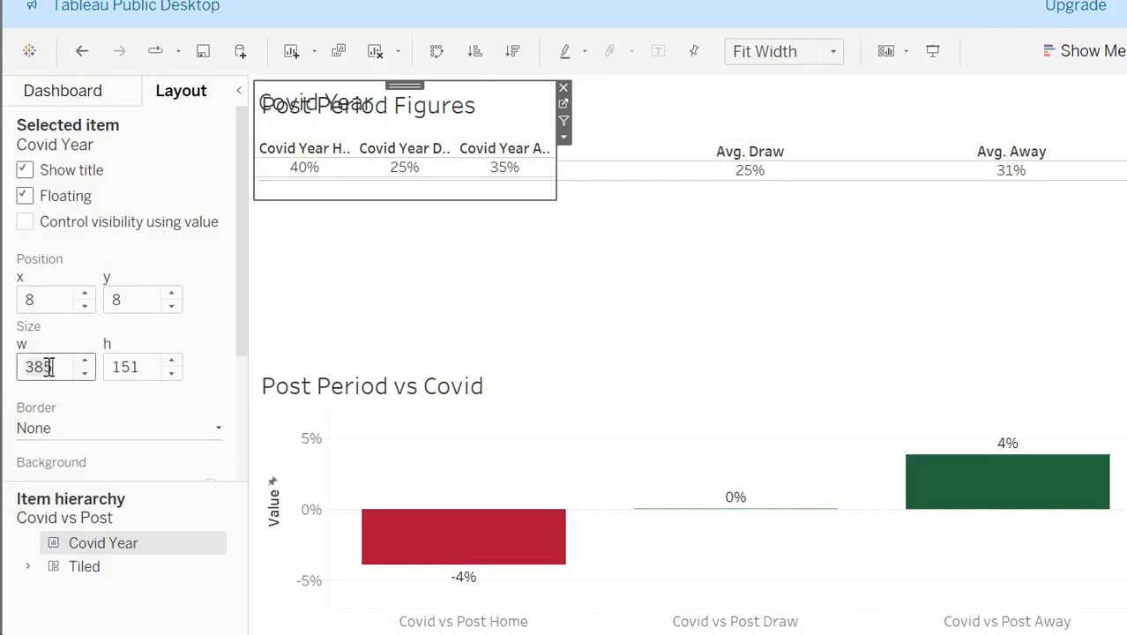
text(1,141)
key(Return)
Step: Float the Post Period Figures table in the Covid vs Post dashboard and position it at x 8, y 159
click(383, 294)
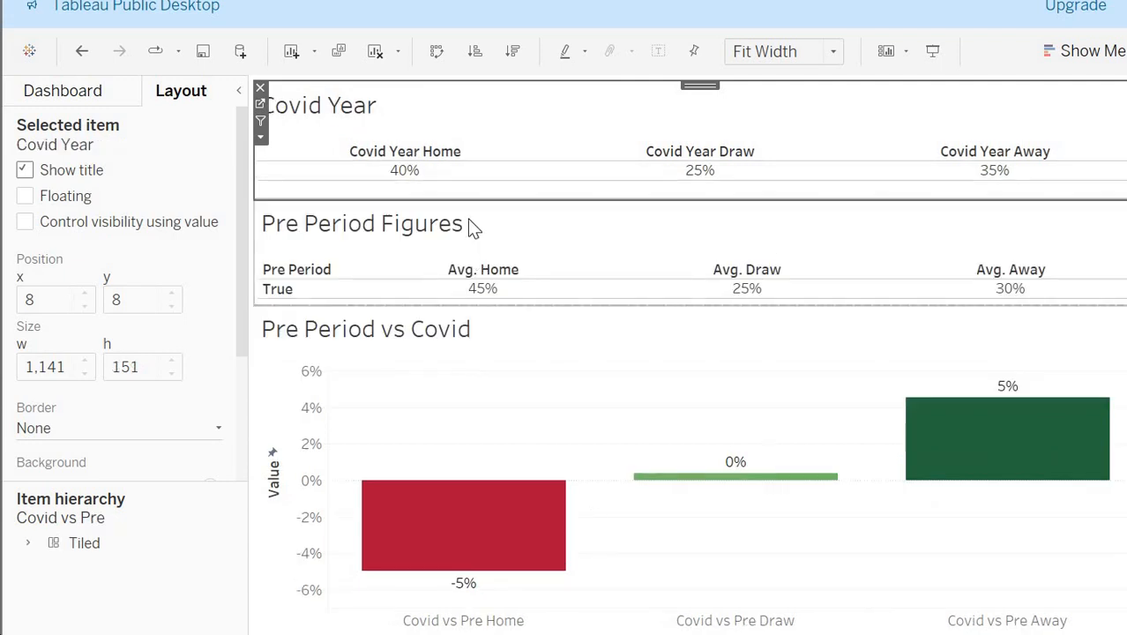
click(467, 219)
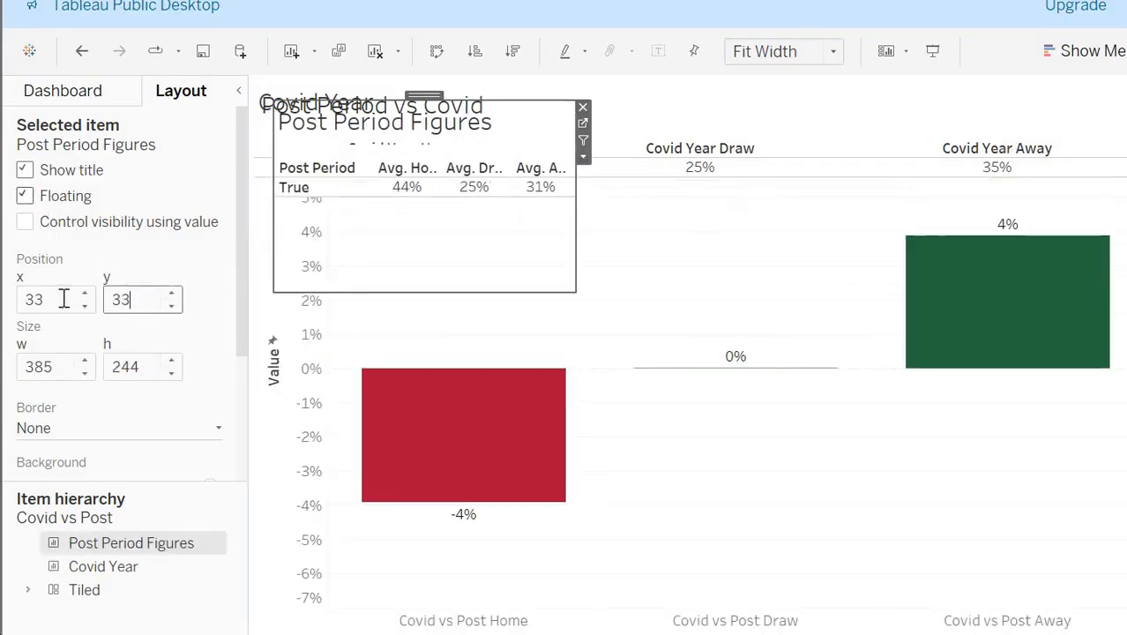
click(63, 299)
key(BackSpace)
key(BackSpace)
text(8)
key(Tab)
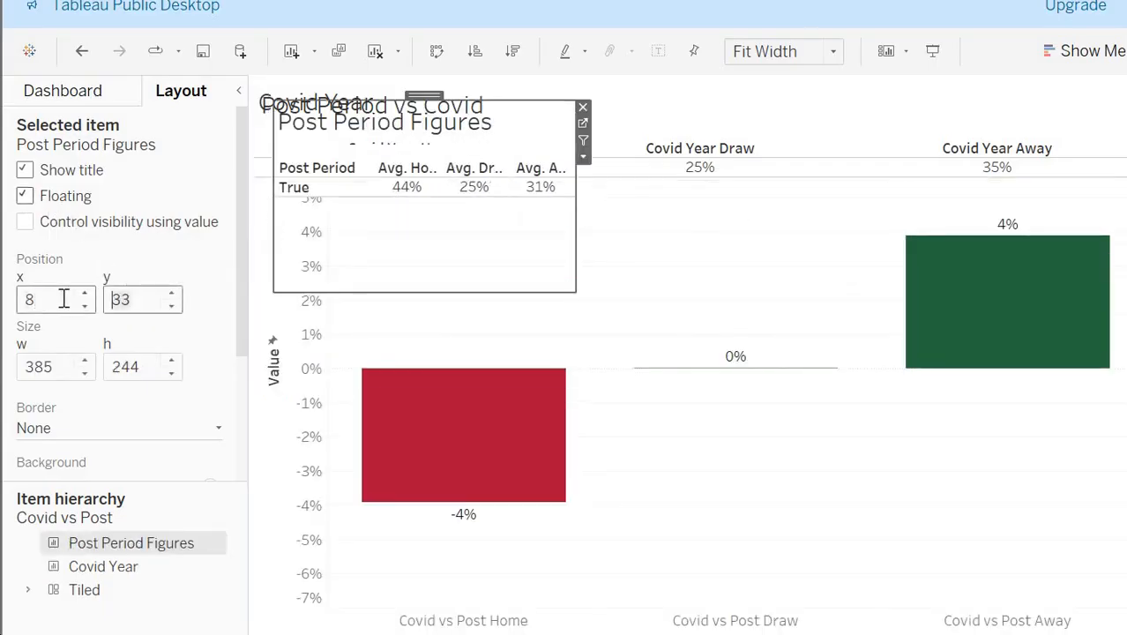
text(159)
Step: Size the floating Post Period Figures table to width 1,141 and height 135
click(72, 366)
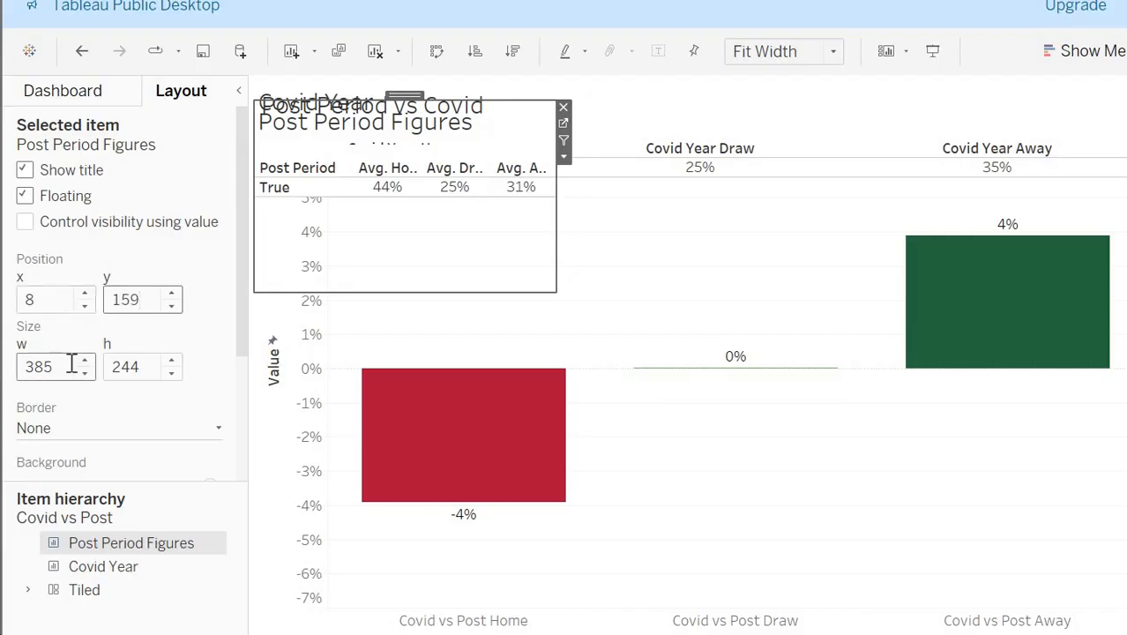
text(1,1)
text(41)
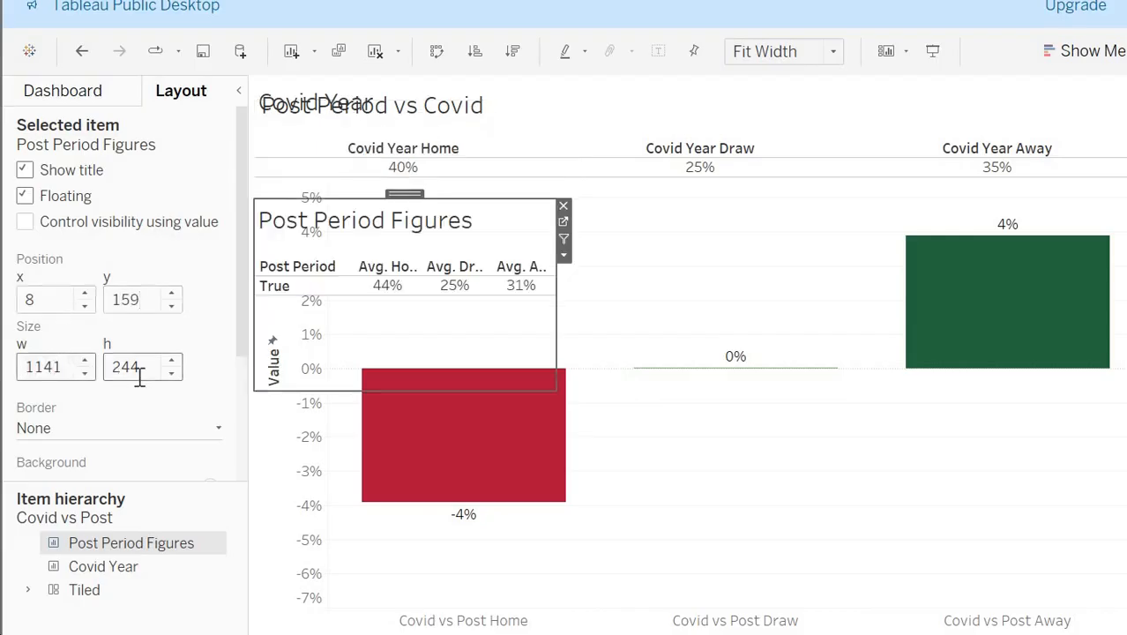
click(135, 378)
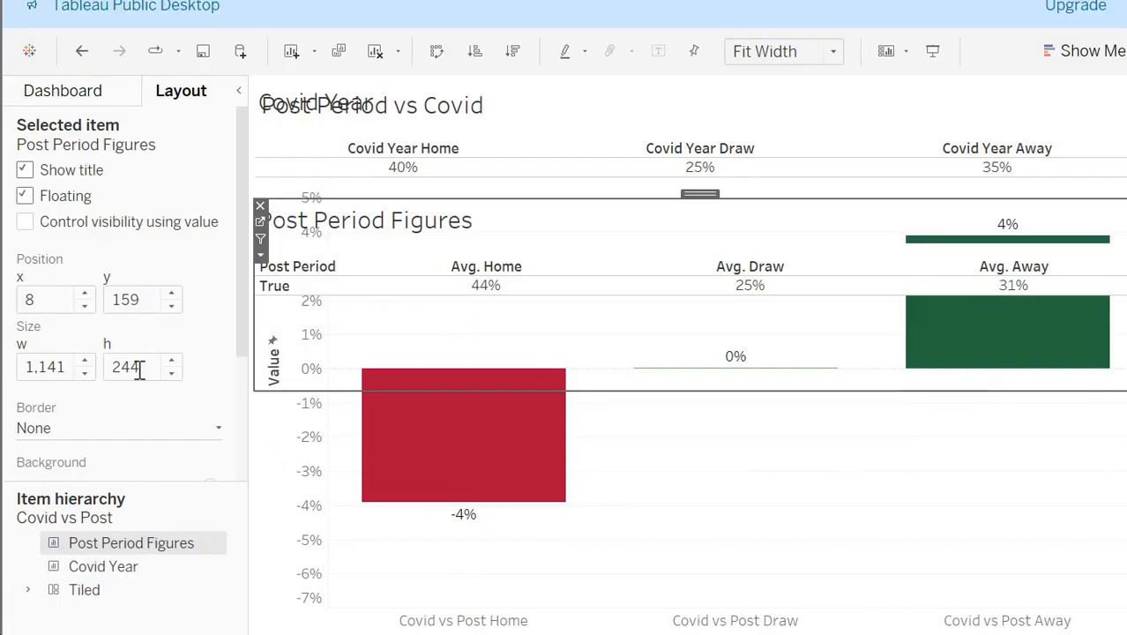
double_click(139, 369)
text(135)
key(Return)
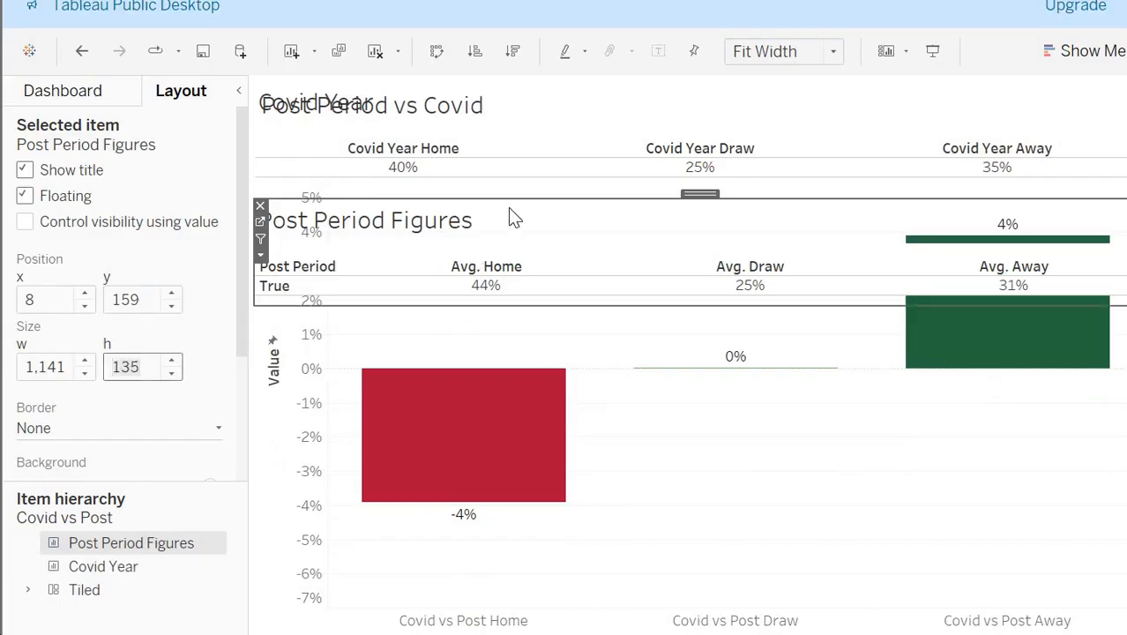
Step: Set the height of the Covid Year table in the Covid vs Post dashboard to 143
click(555, 116)
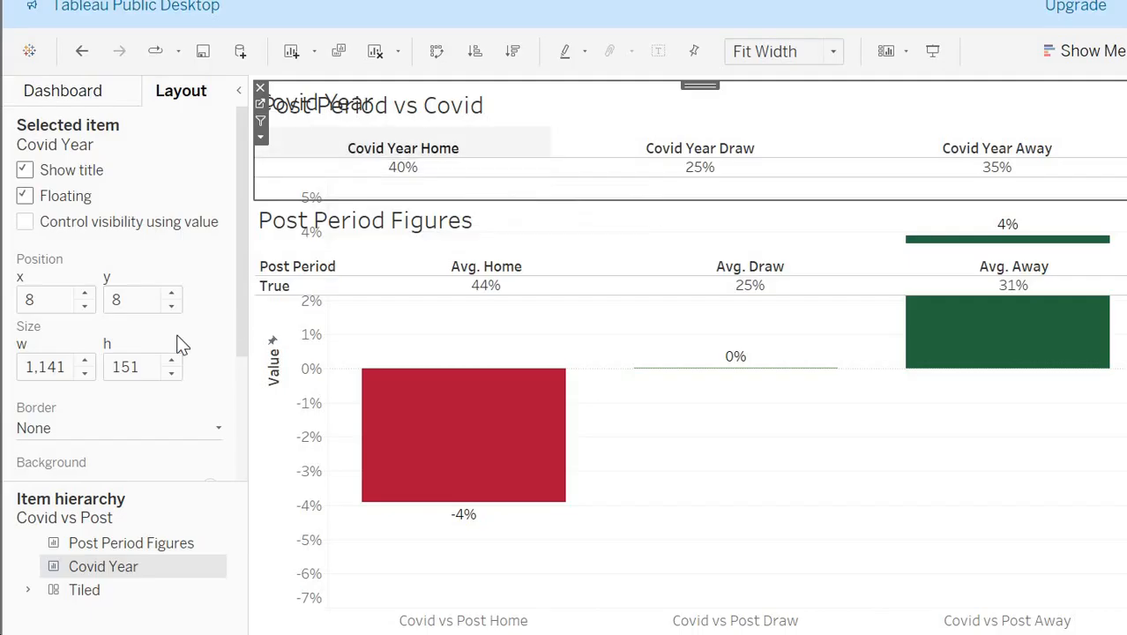
click(139, 358)
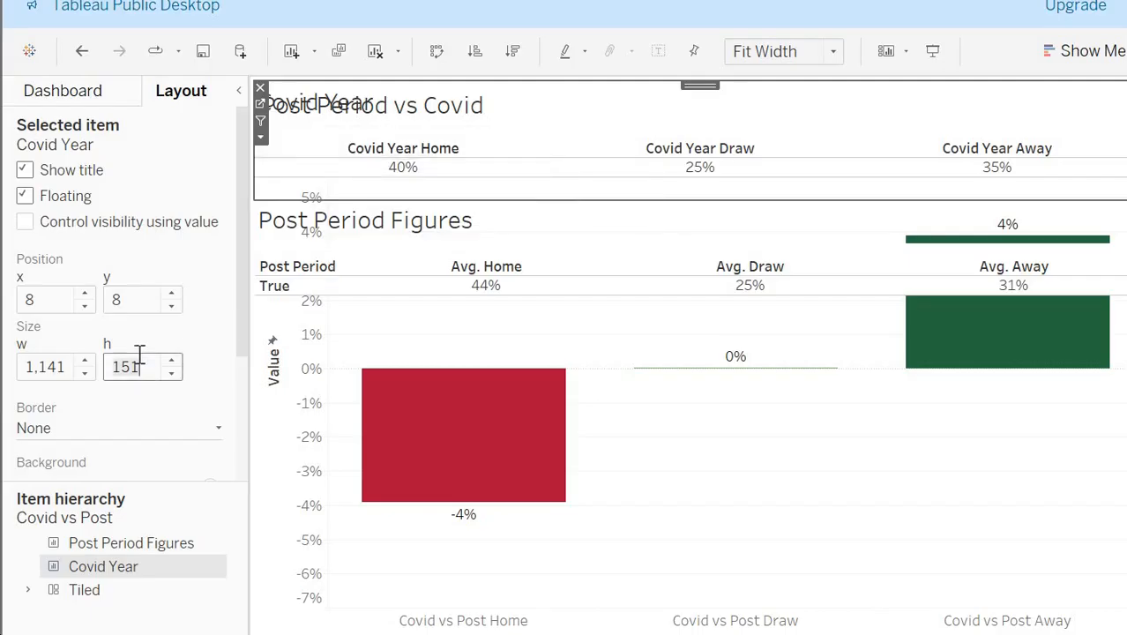
key(BackSpace)
key(BackSpace)
key(Escape)
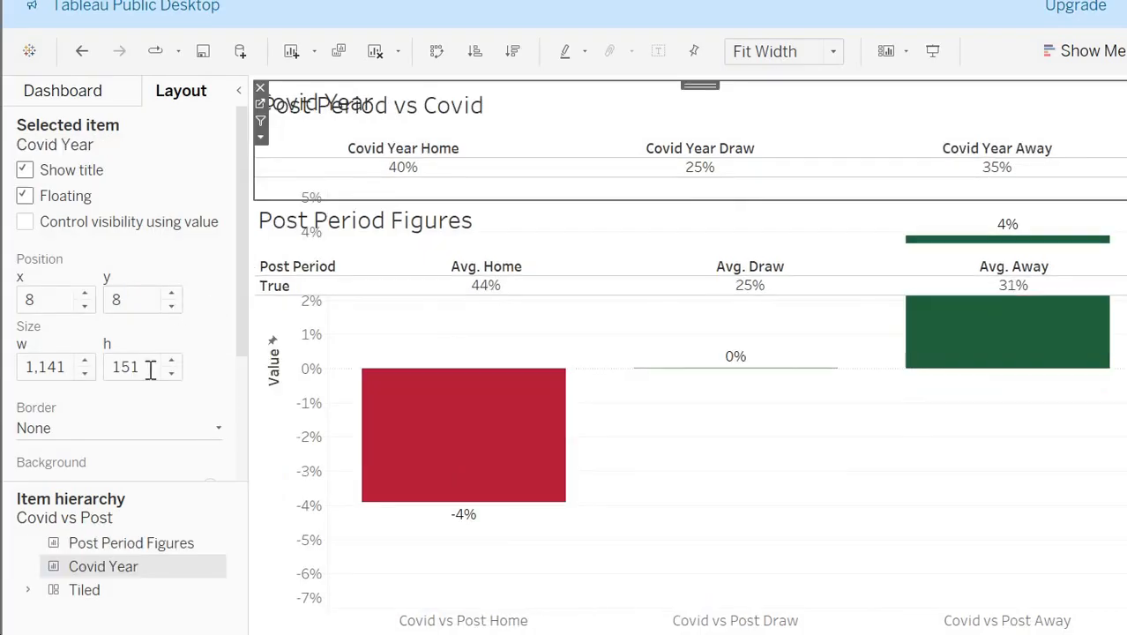
click(151, 371)
double_click(151, 370)
text(1)
text(43)
key(Return)
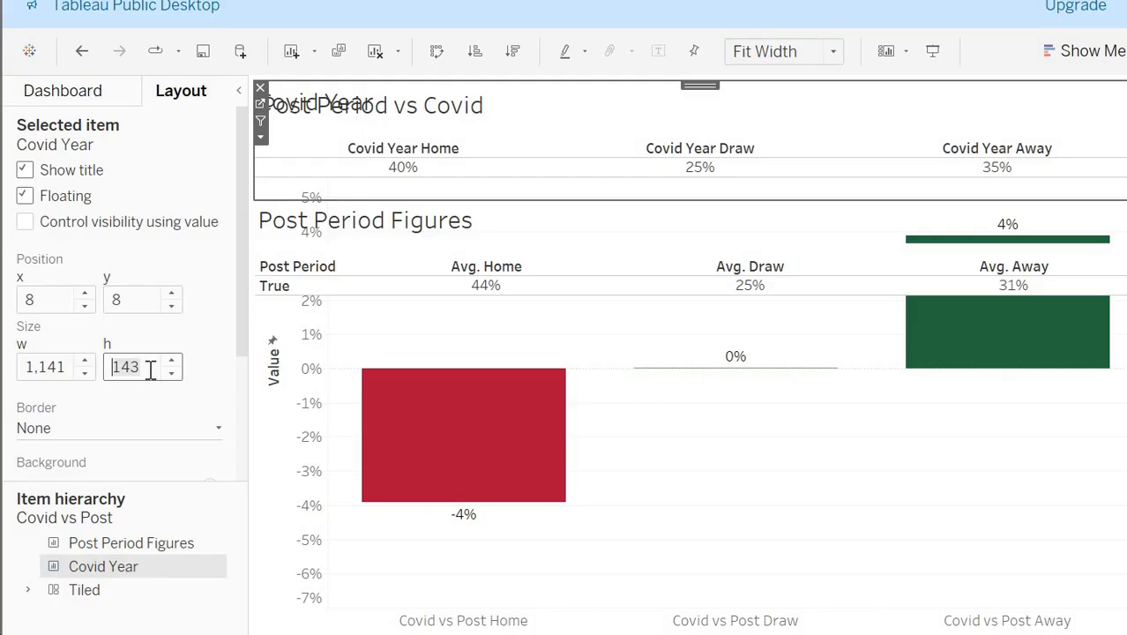
Step: Set the height of the Post Period Figures table to 143
click(412, 220)
click(140, 371)
double_click(139, 370)
text(1)
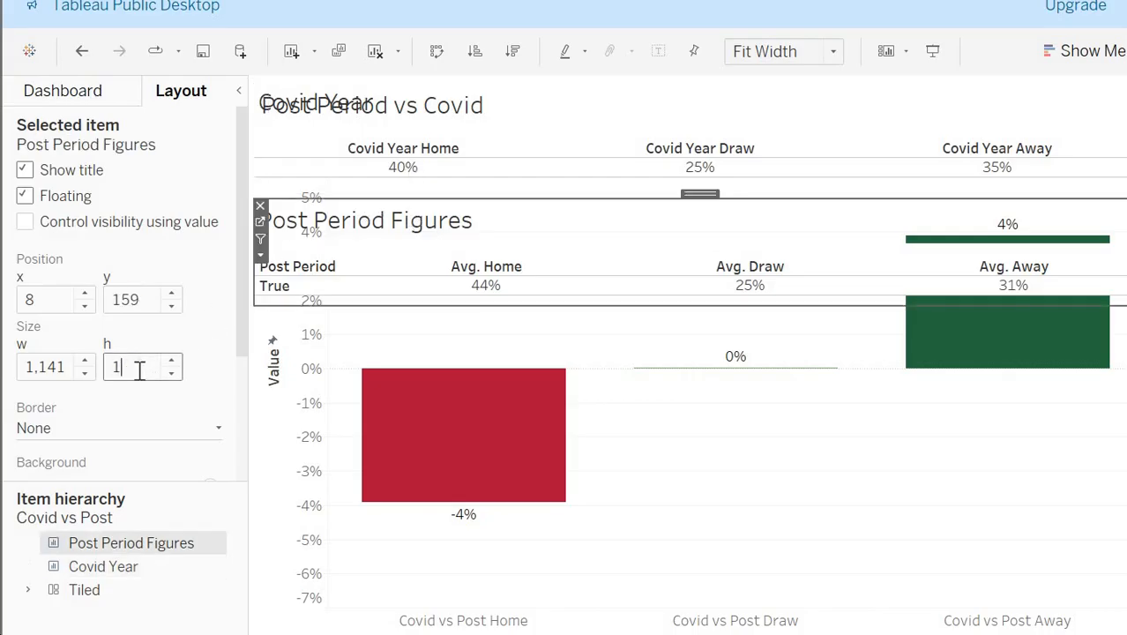
text(43)
key(Return)
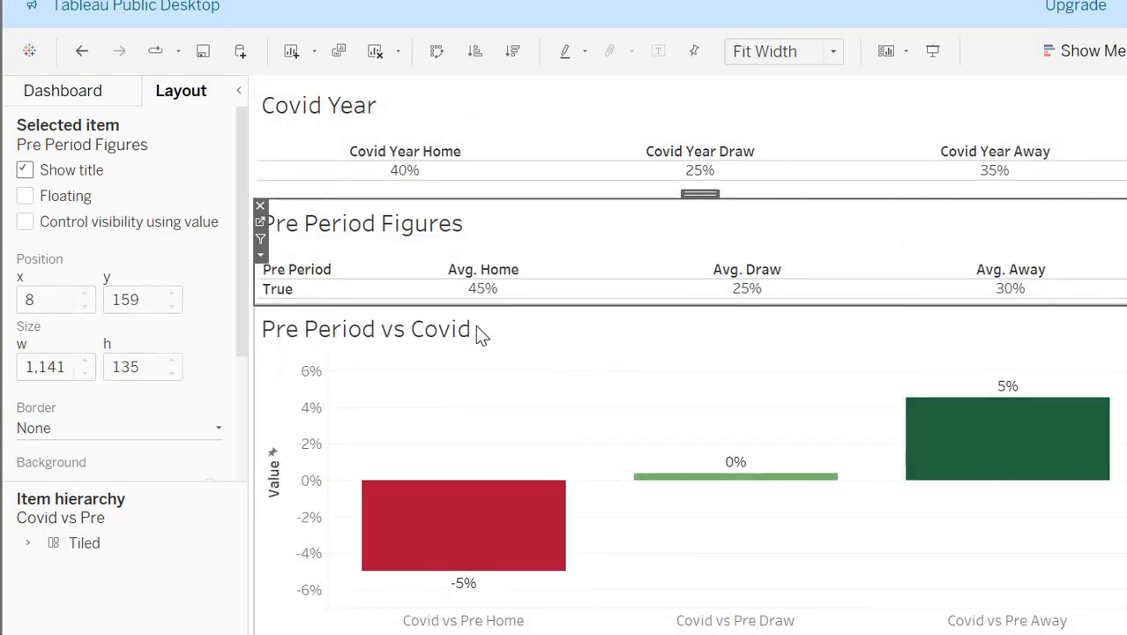
Step: Float the Post Period vs Covid chart and position it at x 8, y 294, like the Pre Period vs Covid chart
click(476, 326)
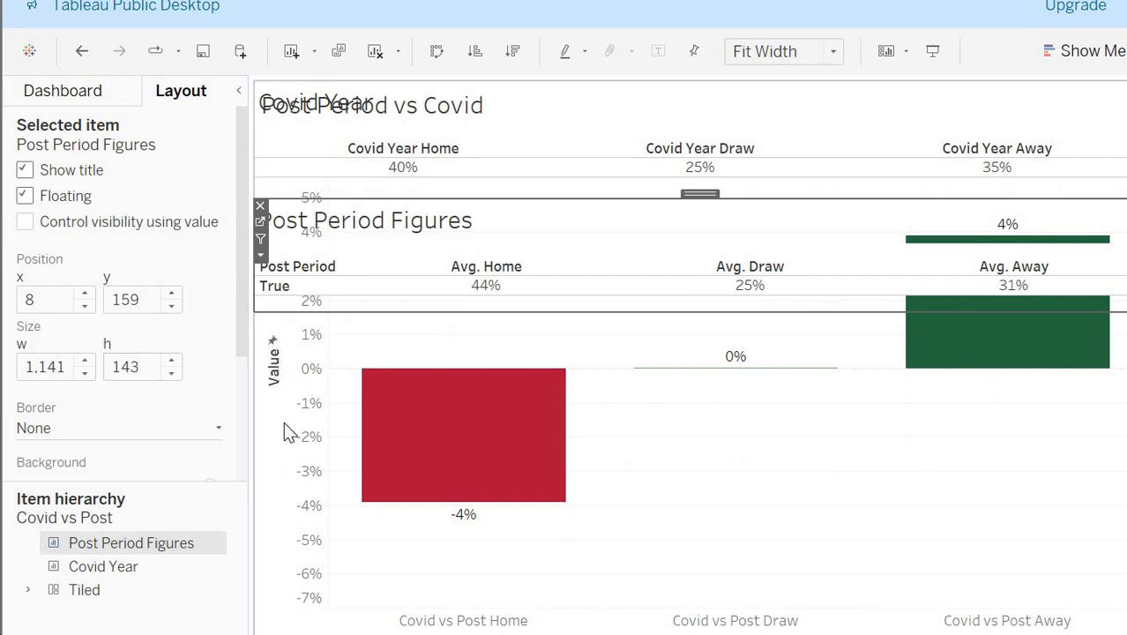
click(283, 421)
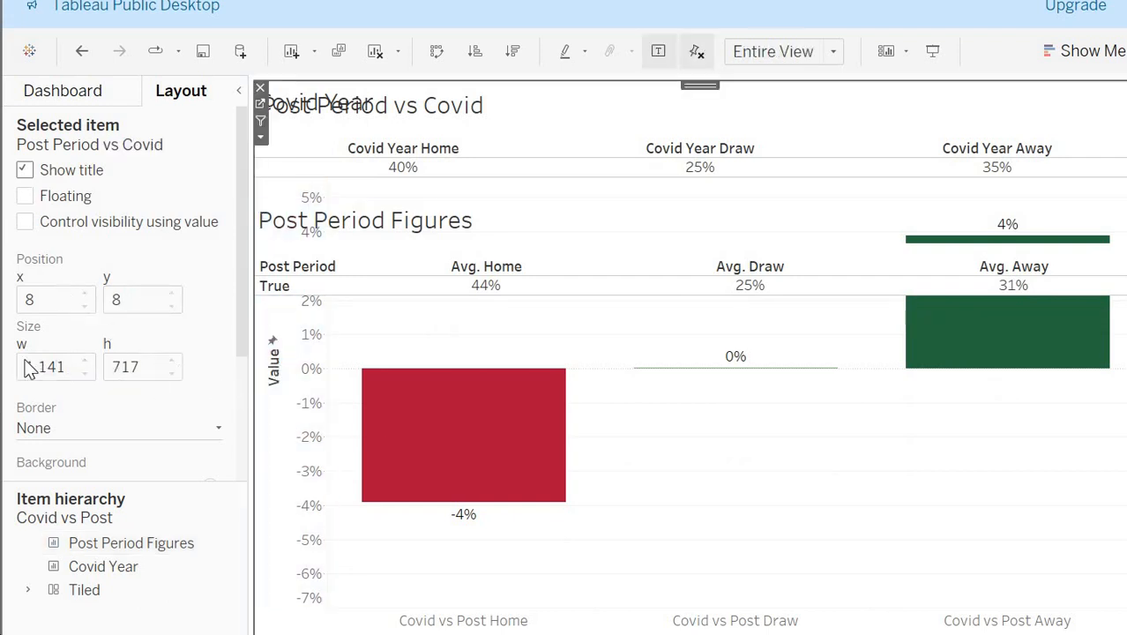
click(63, 198)
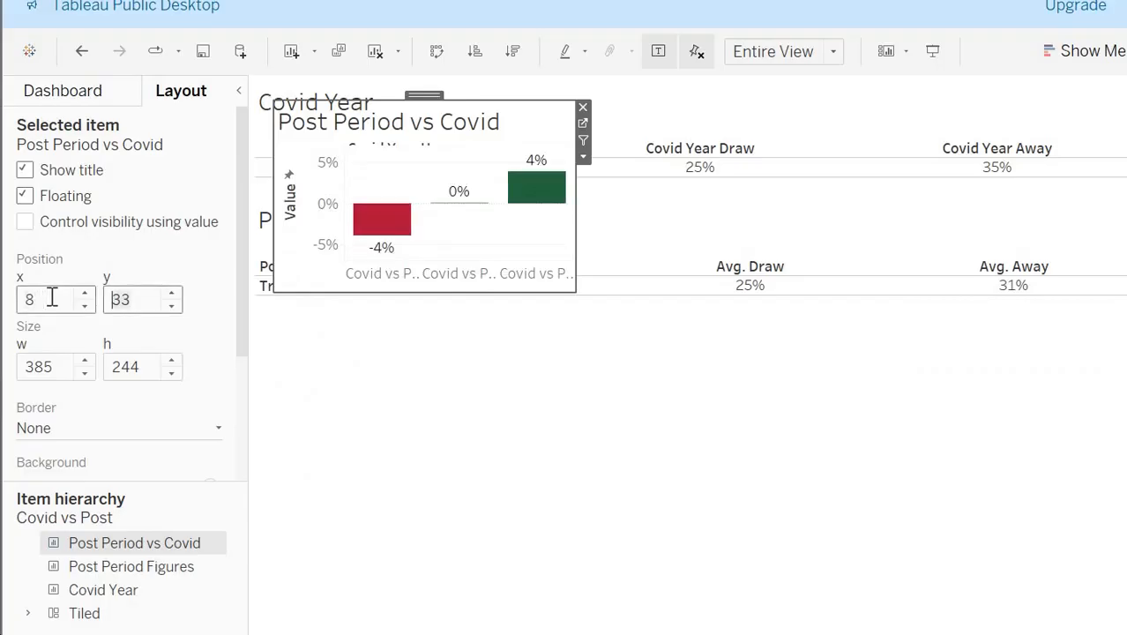
key(Tab)
text(294)
key(Return)
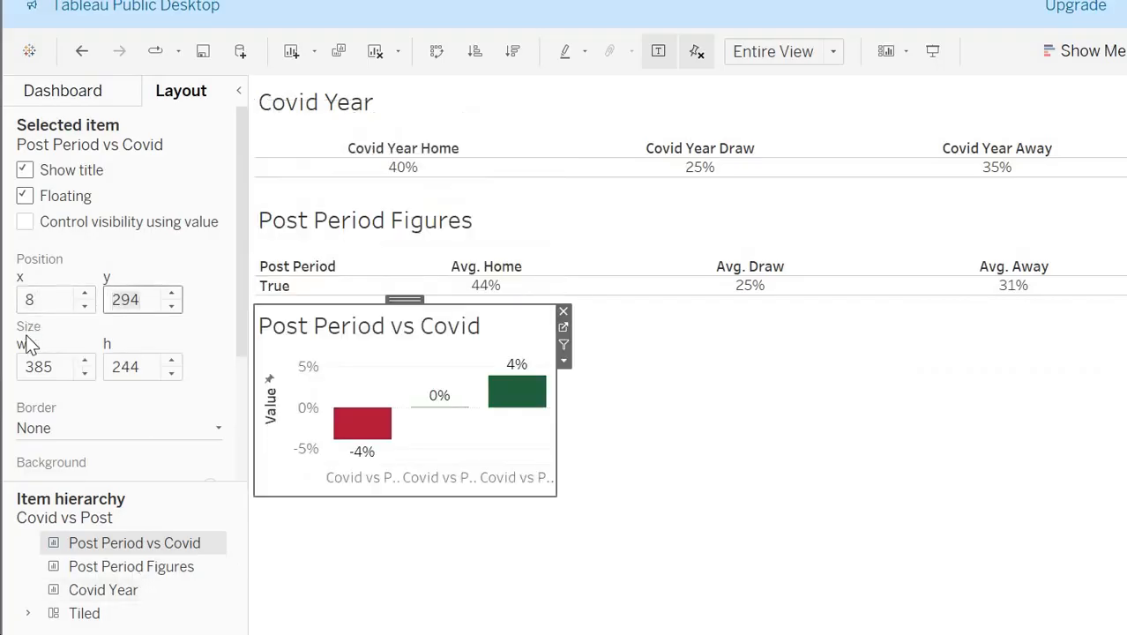
Step: Size the floating Post Period vs Covid chart to width 1,141 and height 431
click(42, 370)
text(1141)
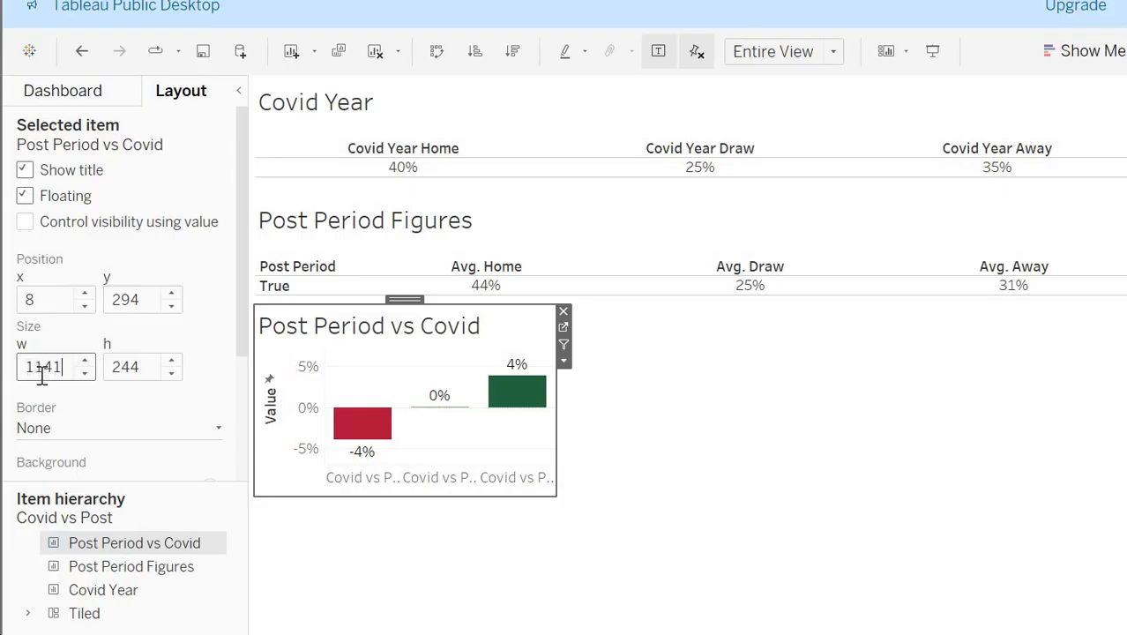
click(116, 369)
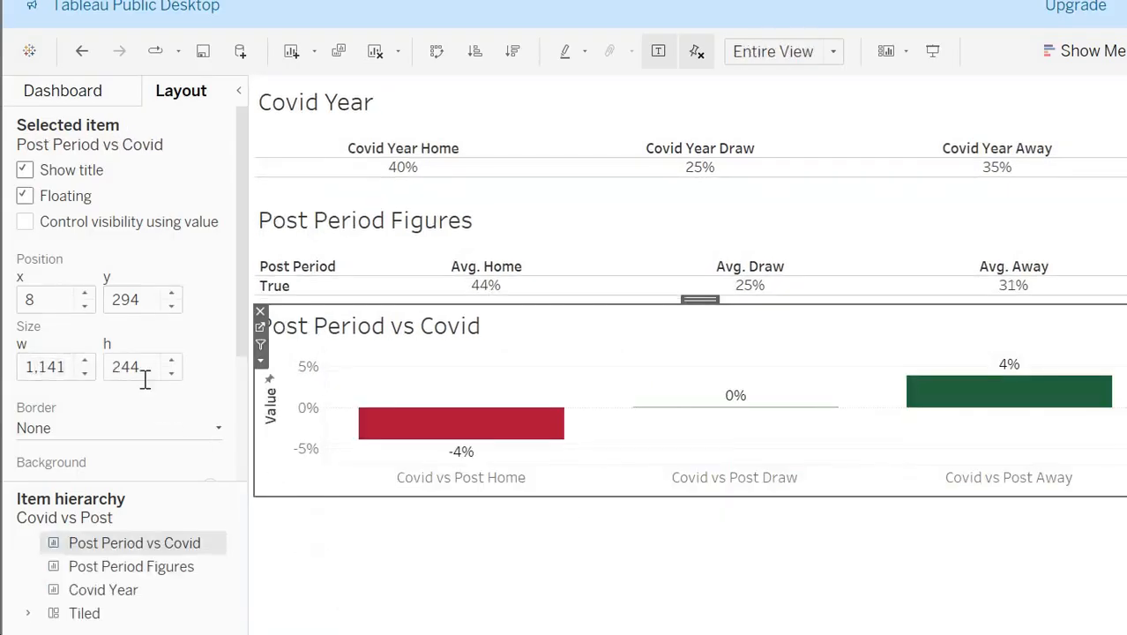
double_click(145, 380)
text(431)
key(Return)
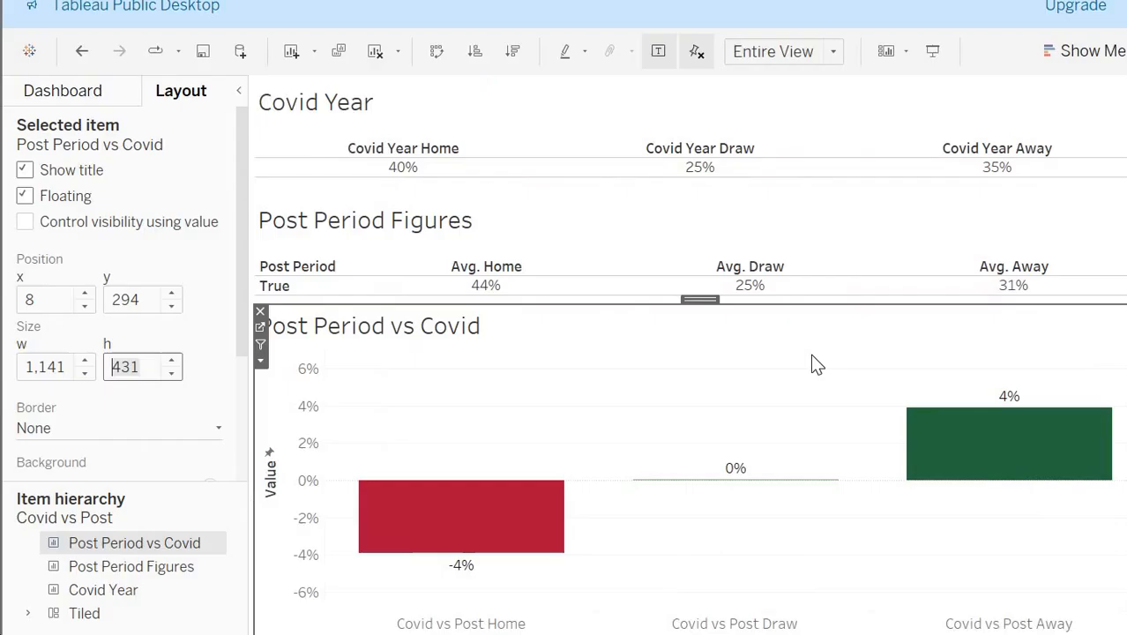
Step: Float the Covid Year table in the Covid vs Pre dashboard and position it at x 8, y 8
click(725, 104)
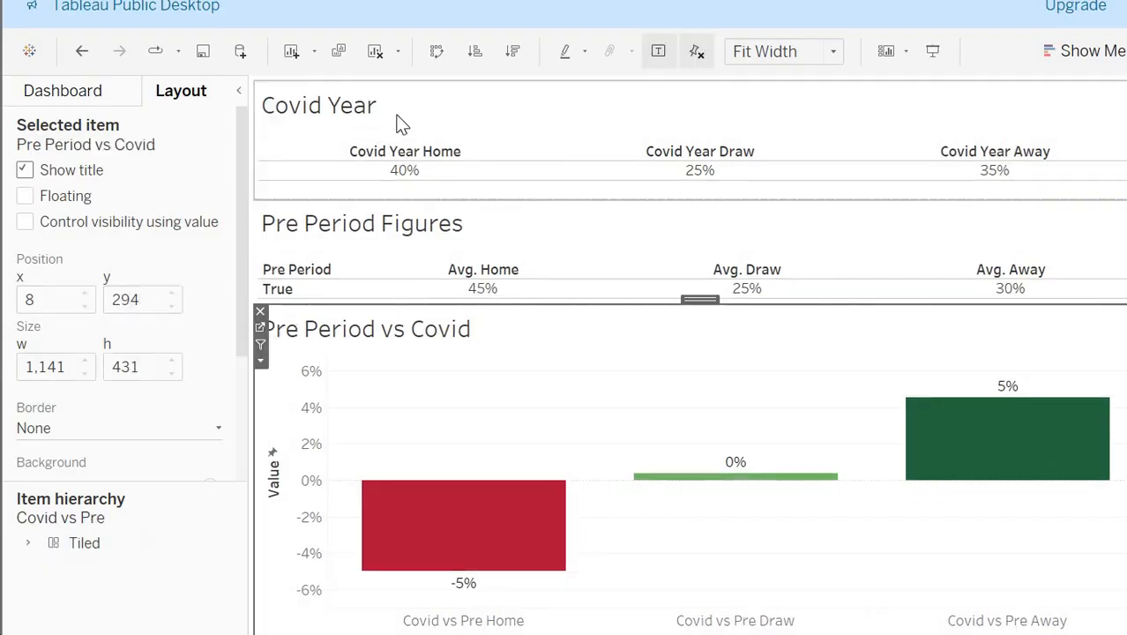
click(398, 124)
click(66, 198)
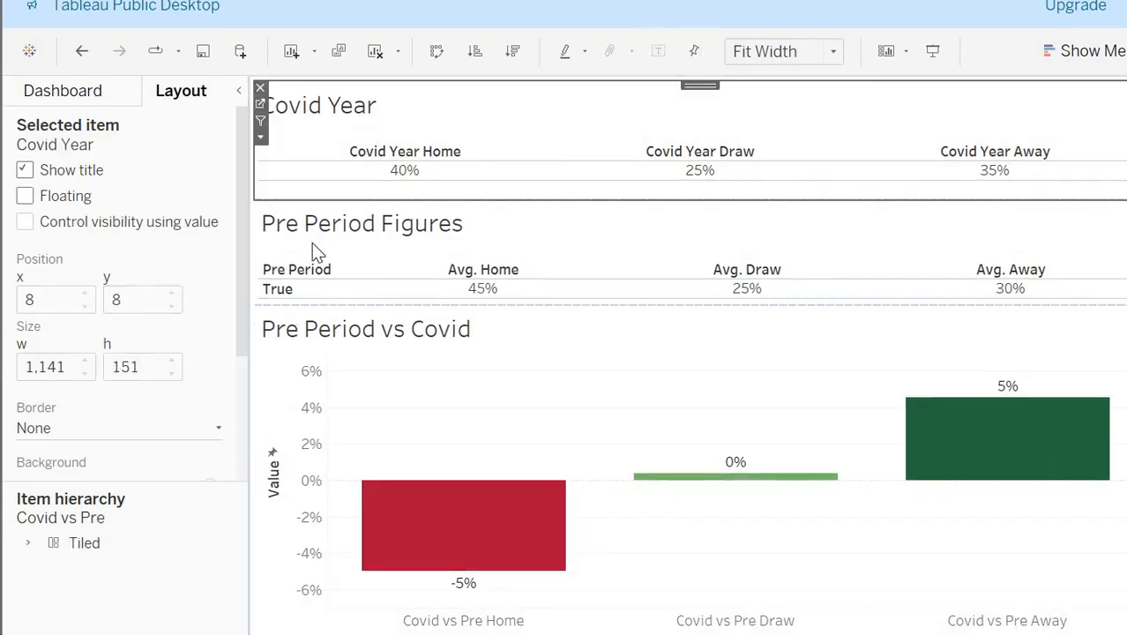
click(341, 293)
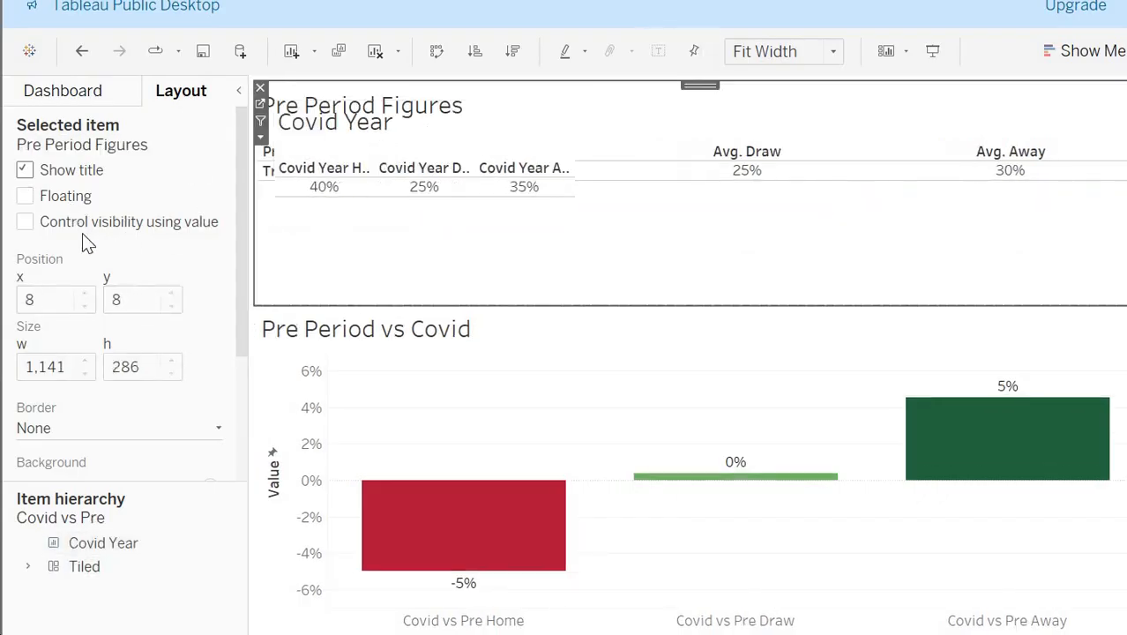
click(418, 126)
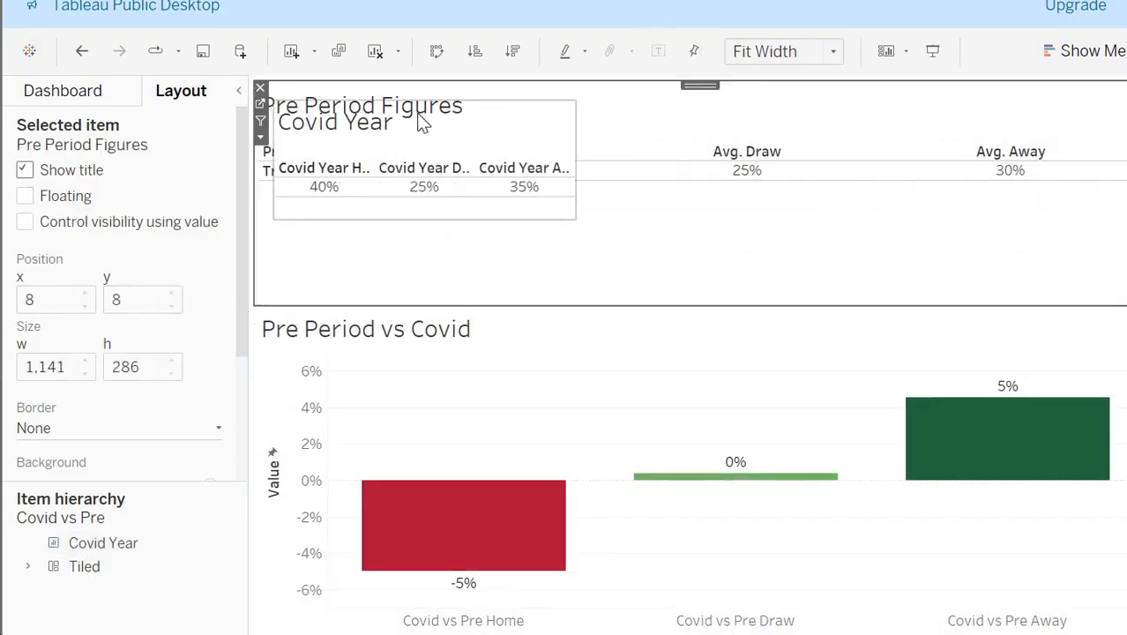
click(42, 299)
text(8)
key(Tab)
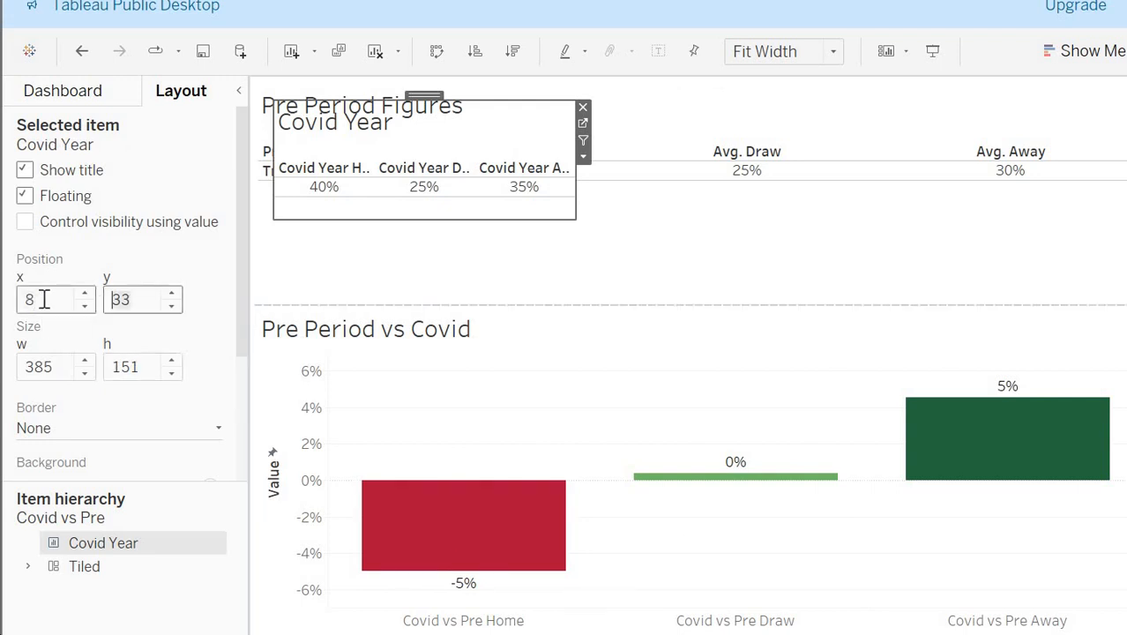
text(8)
key(Tab)
Step: Size the floating Covid Year table in the Covid vs Pre dashboard to width 1,141 and height 143
text(1)
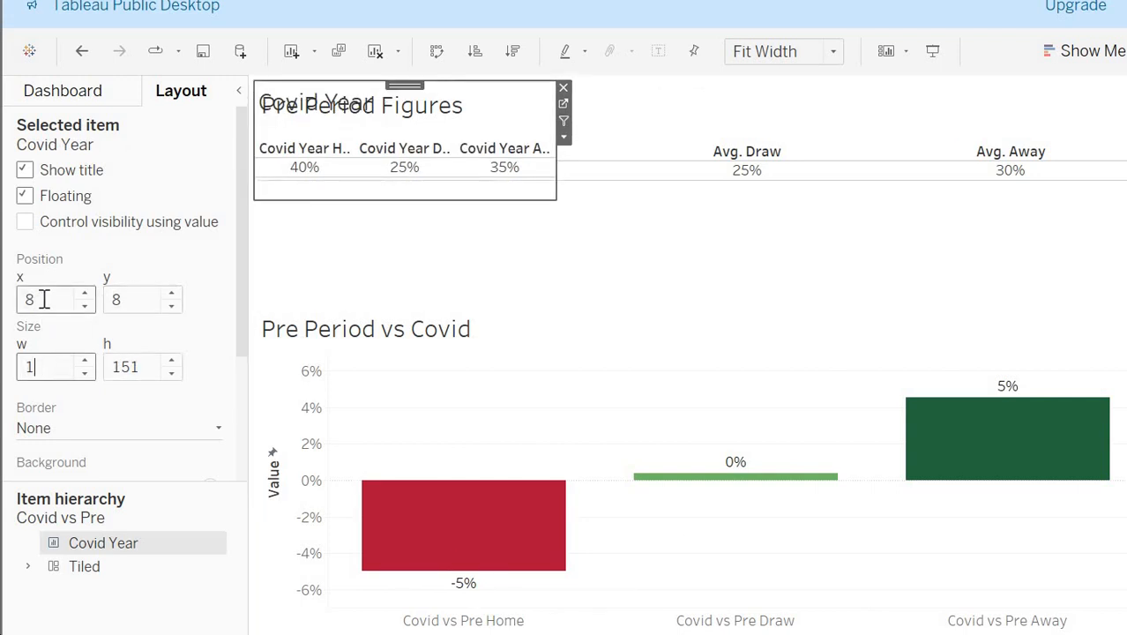
text(,141)
key(Tab)
text(143)
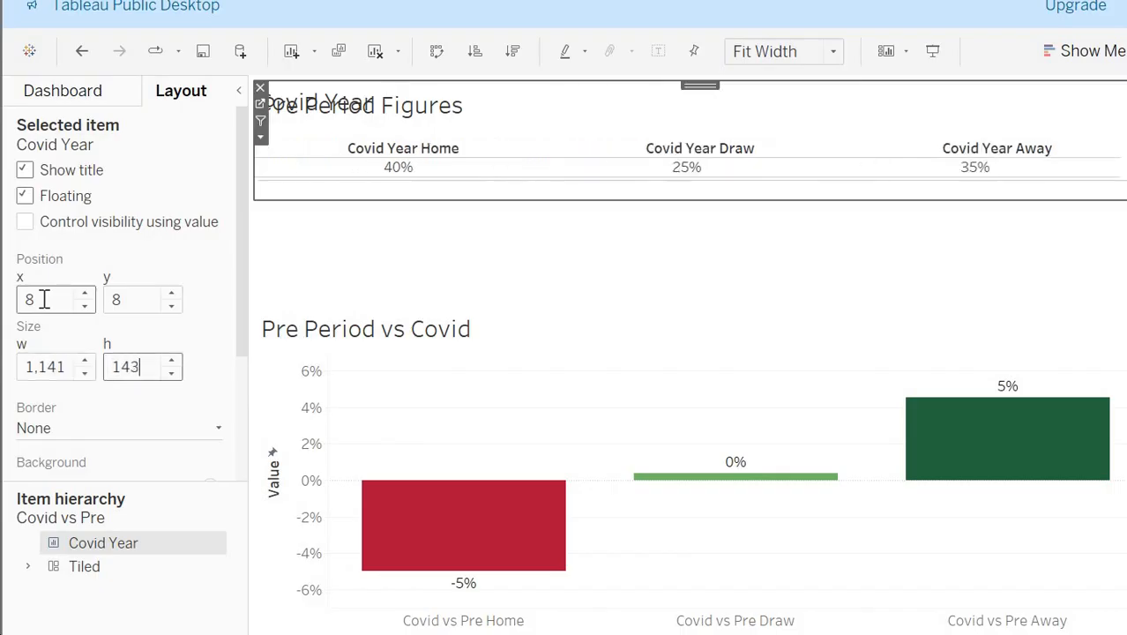
Step: Float the Pre Period Figures table and position it at x 8, y 159, like Post Period Figures in the Covid vs Post dashboard
click(422, 252)
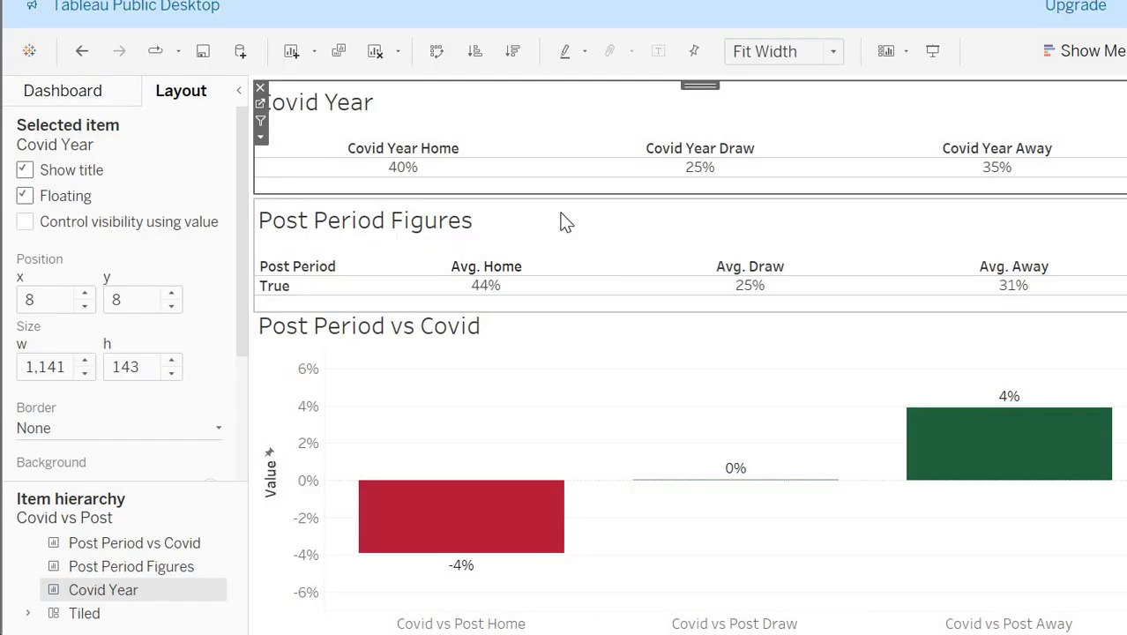
click(564, 222)
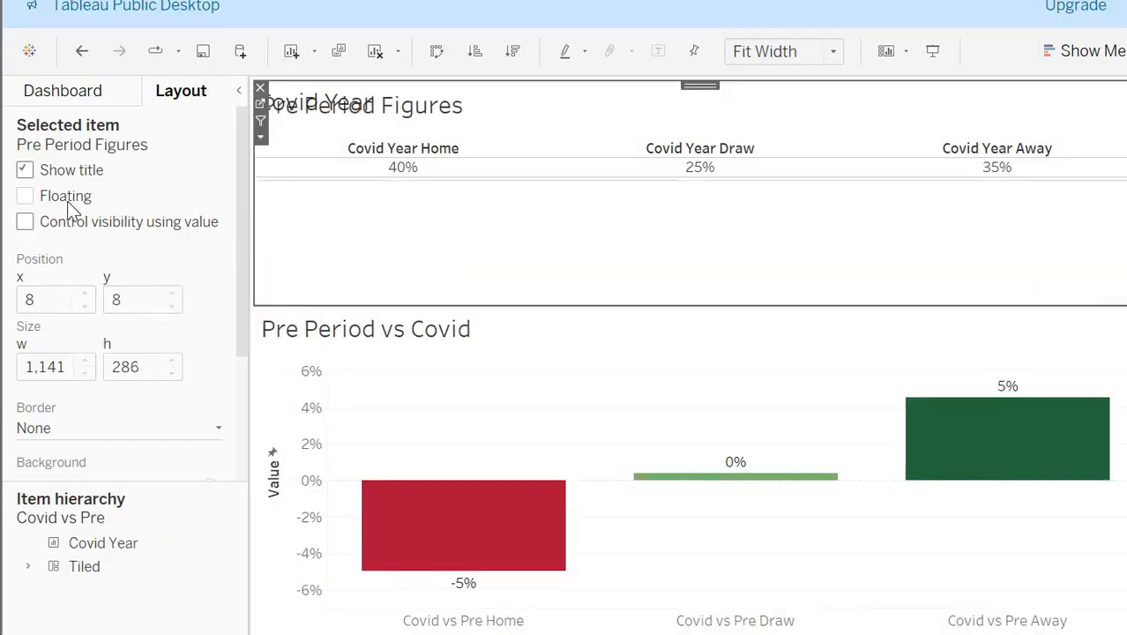
click(69, 203)
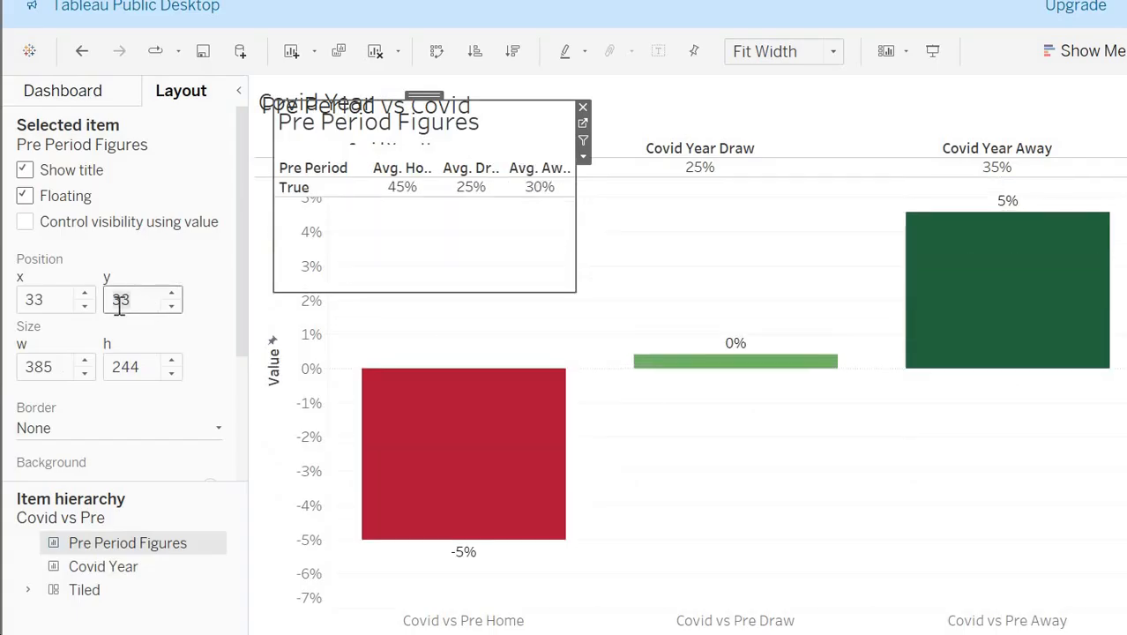
click(119, 304)
text(159)
double_click(64, 300)
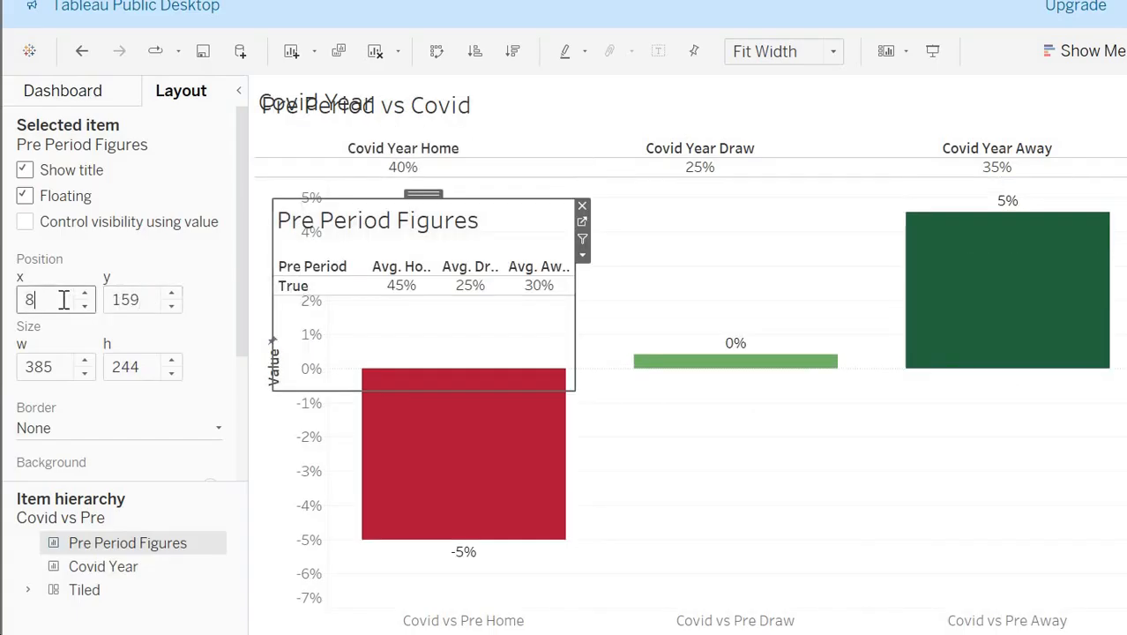
key(Return)
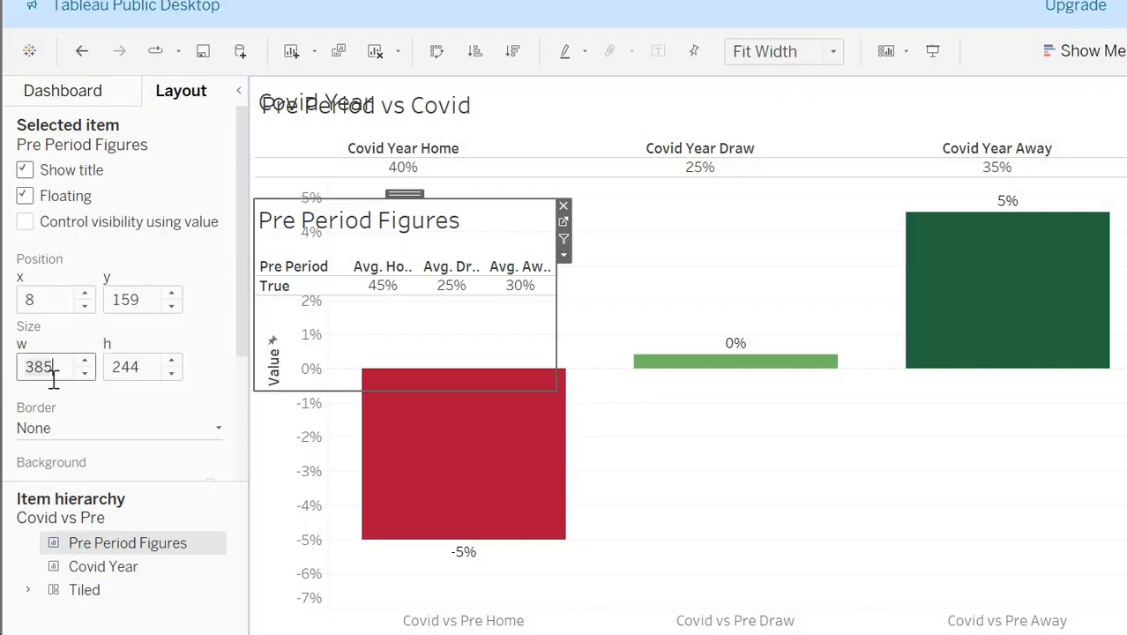
Step: Size the floating Pre Period Figures table in the Covid vs Pre dashboard to width 1,141 and height 143
double_click(53, 377)
text(1141)
click(122, 374)
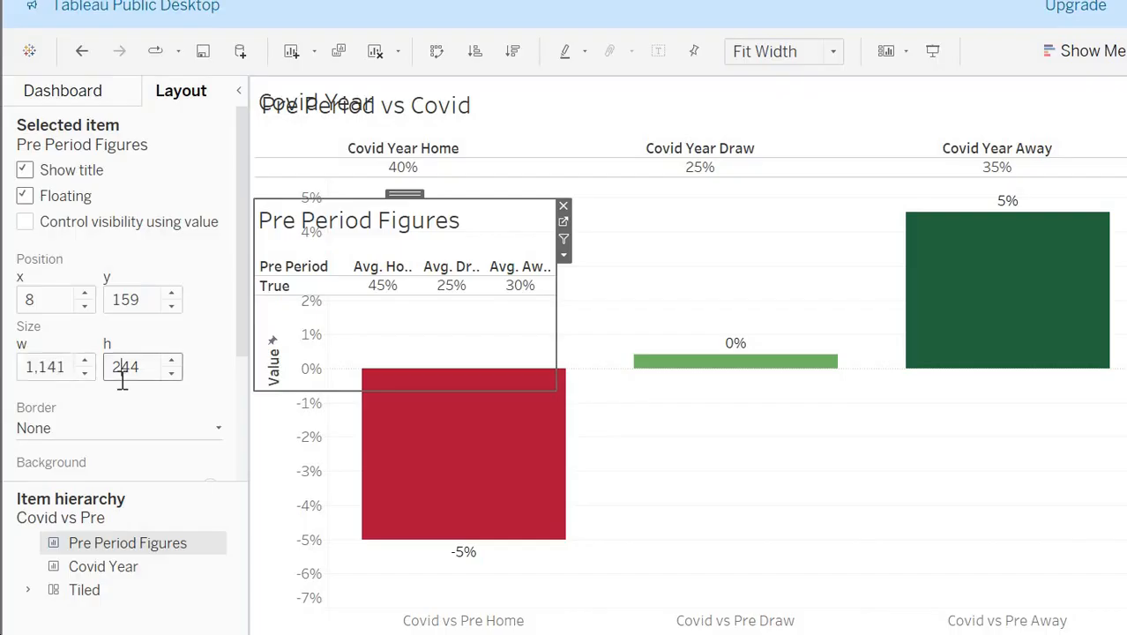
text(143)
key(Return)
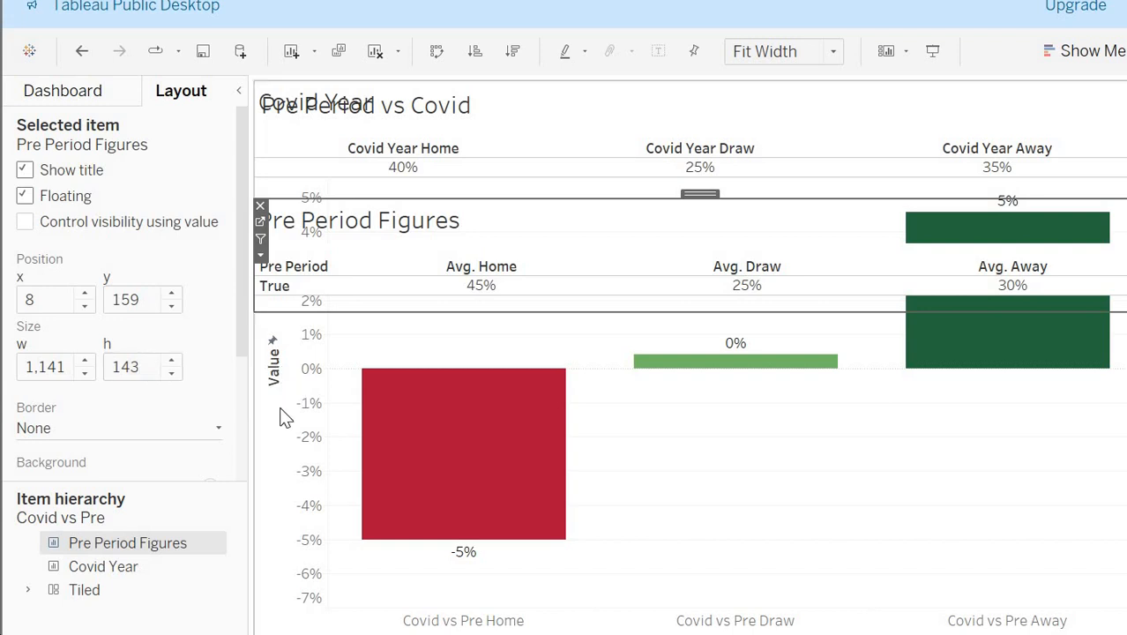
Step: Float the Pre Period vs Covid chart and position it at x 8, y 294, matching the chart in the Covid vs Post dashboard
click(302, 425)
click(291, 436)
click(403, 565)
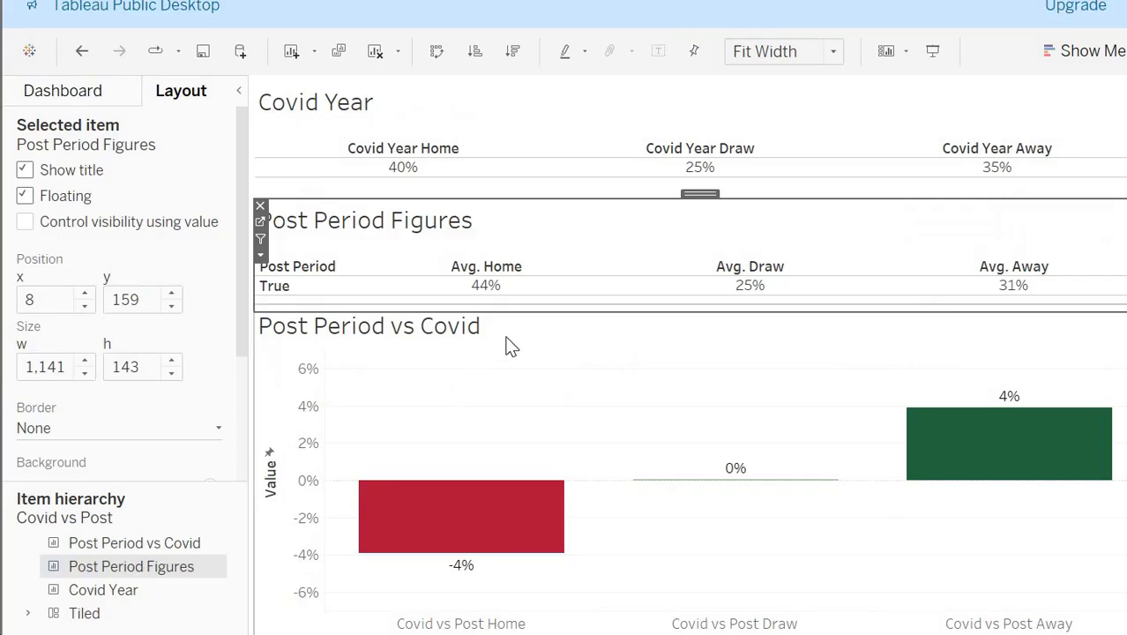
click(510, 344)
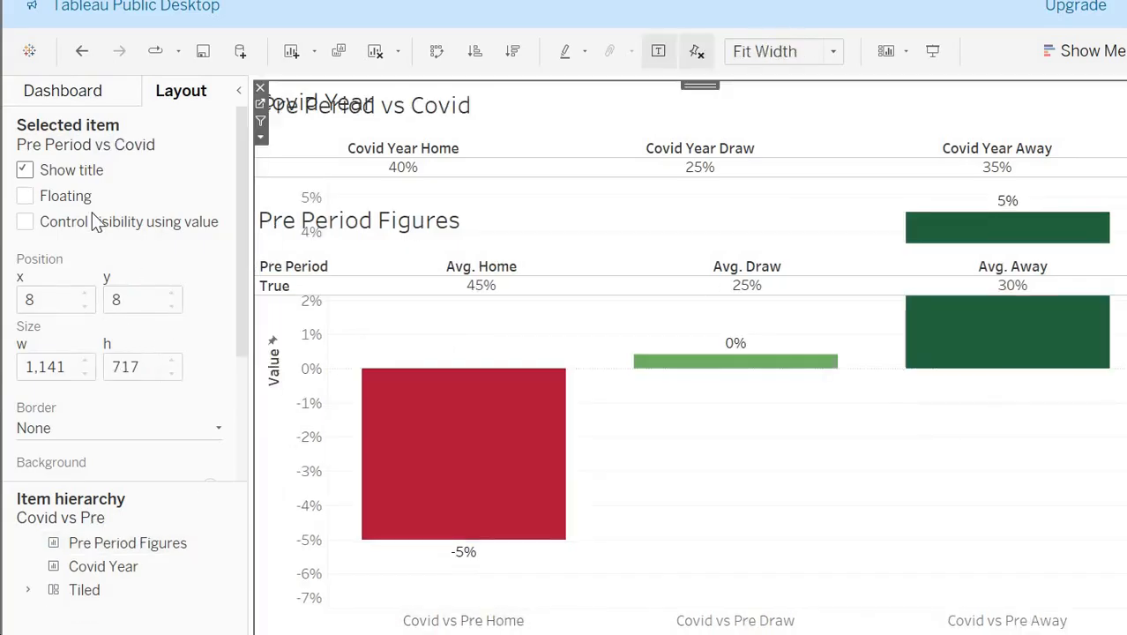
click(71, 195)
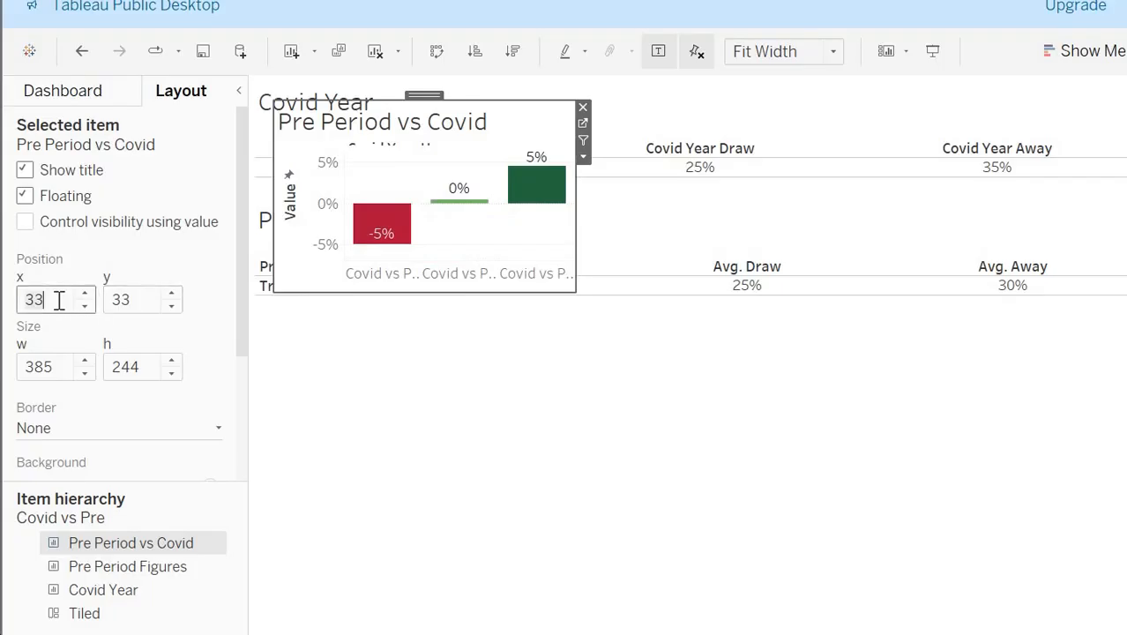
text(8)
key(Tab)
text(294)
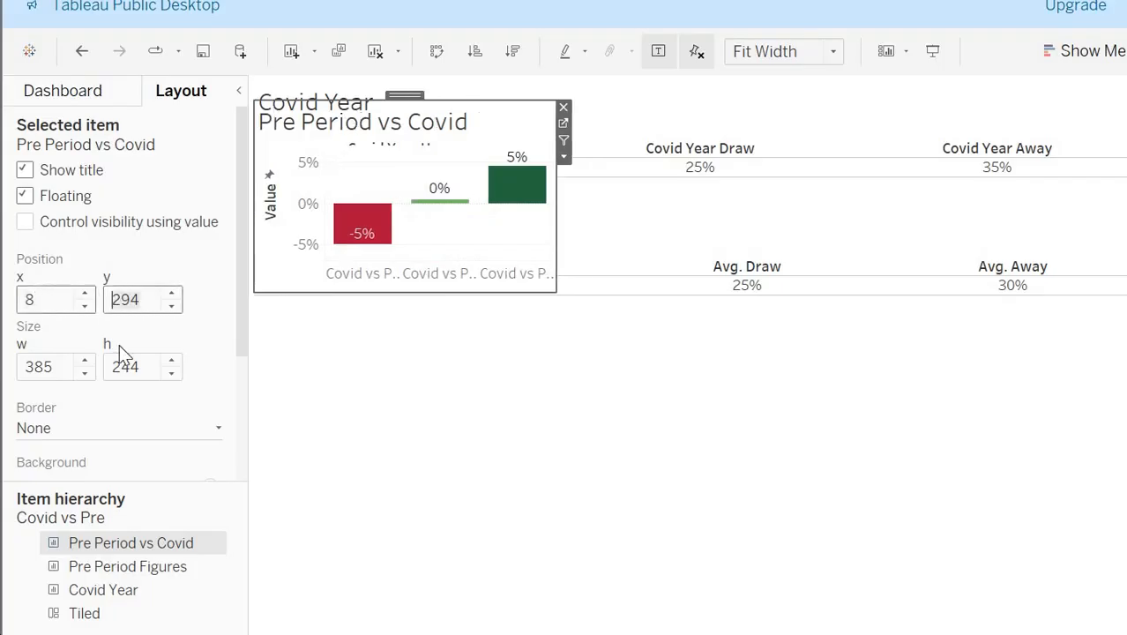
Step: Size the floating Pre Period vs Covid chart to width 1,141 and height 431
double_click(51, 377)
text(1141)
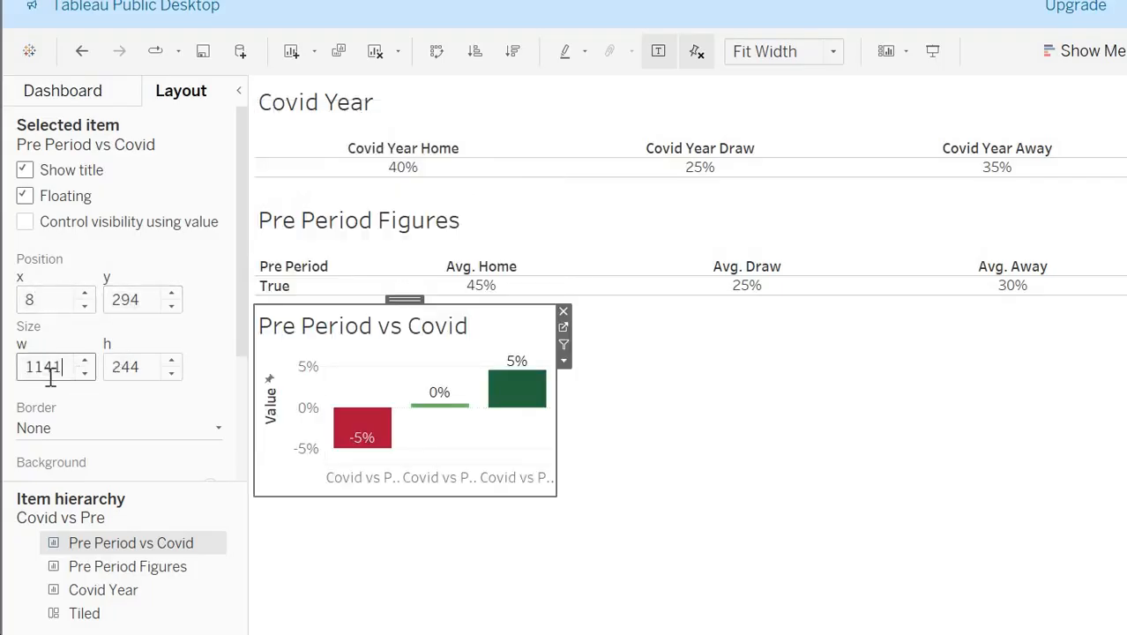
click(136, 367)
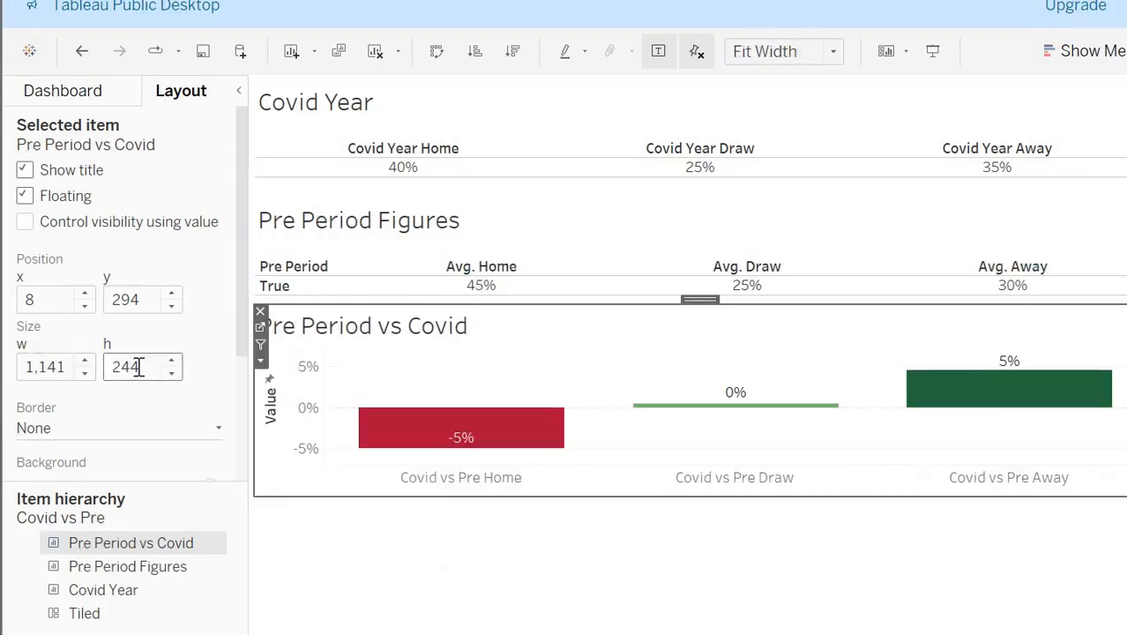
double_click(137, 367)
text(431)
key(Return)
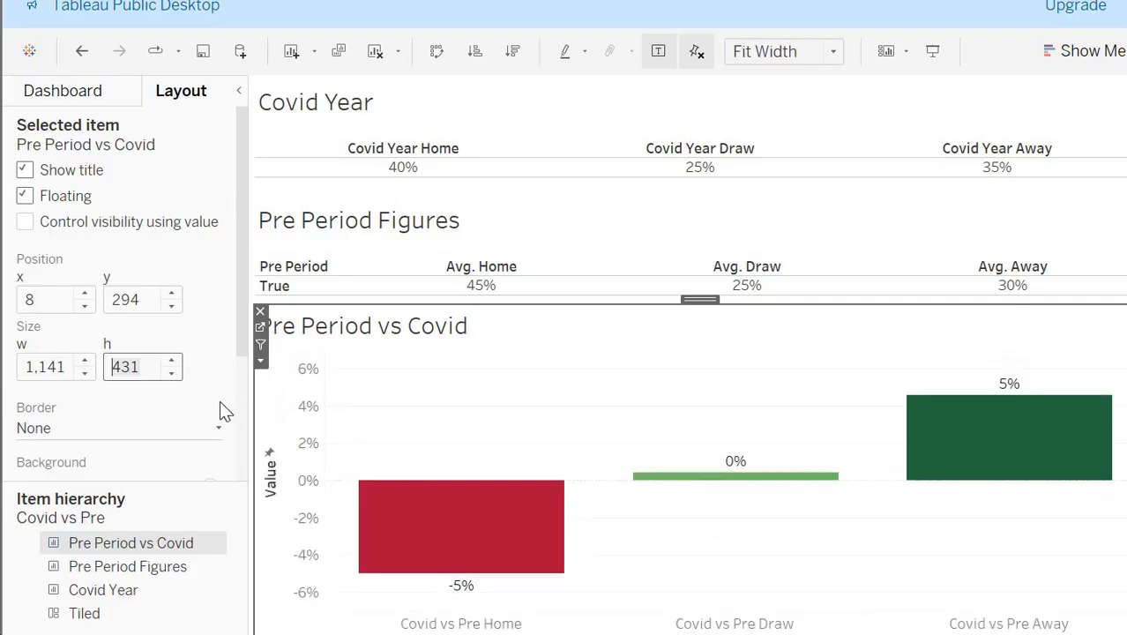
Step: Float the Pre Period Figures table in the Pre vs Post dashboard and position it at x 8, y 8
click(431, 111)
click(292, 633)
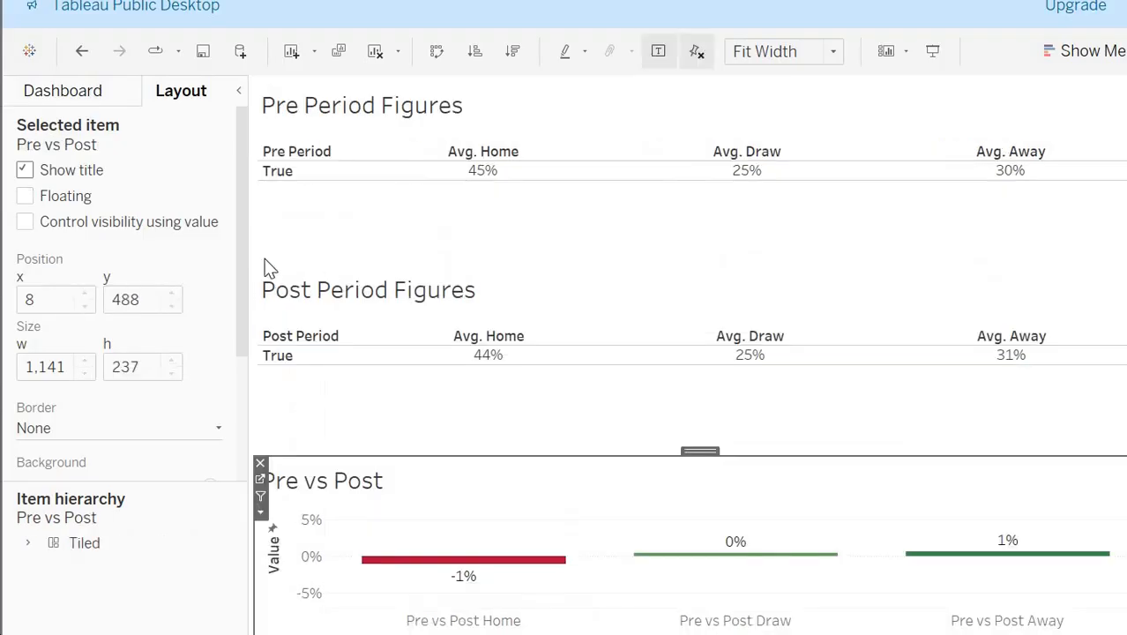
click(368, 132)
click(81, 199)
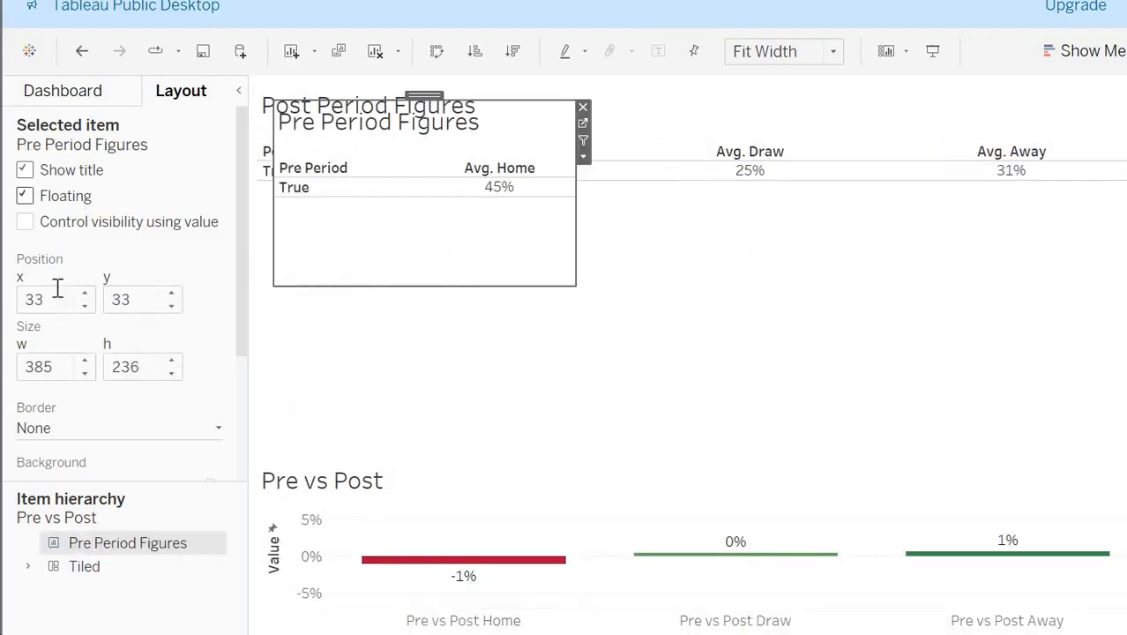
double_click(57, 298)
text(8)
key(Tab)
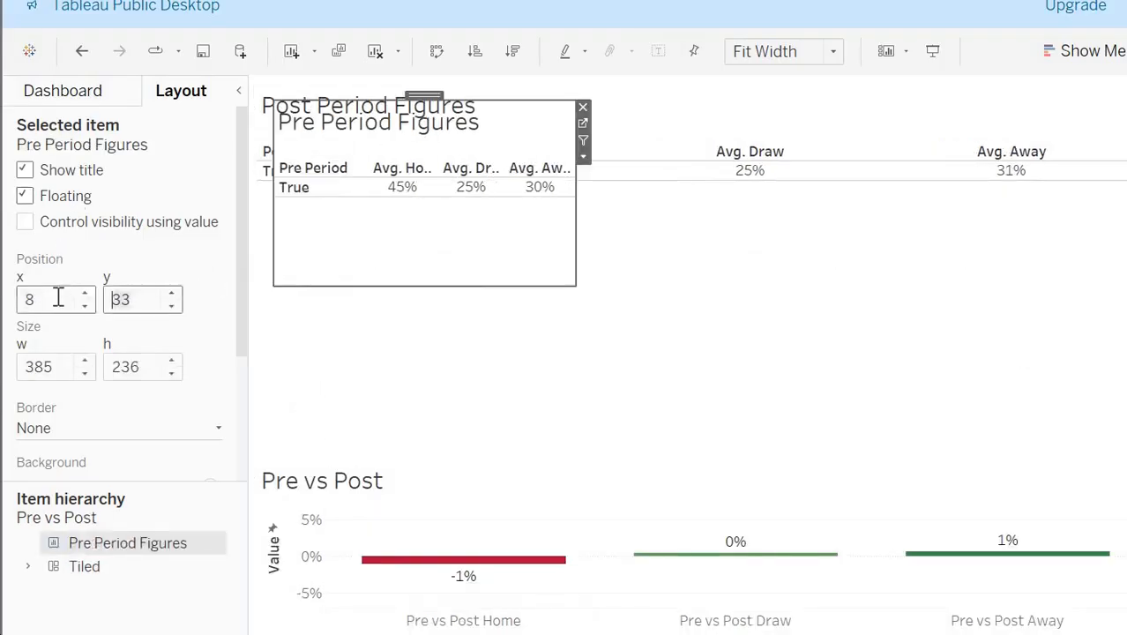
key(Tab)
Step: Size the floating Pre Period Figures table in the Pre vs Post dashboard to width 1,141 and height 143
text(1141)
key(Tab)
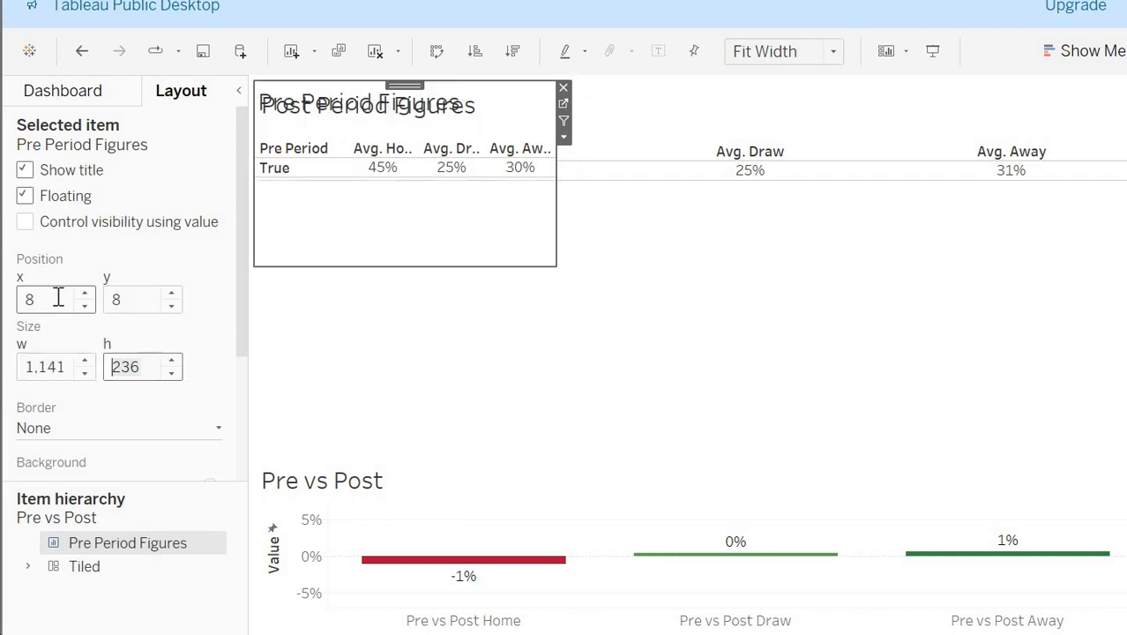
text(143)
key(Return)
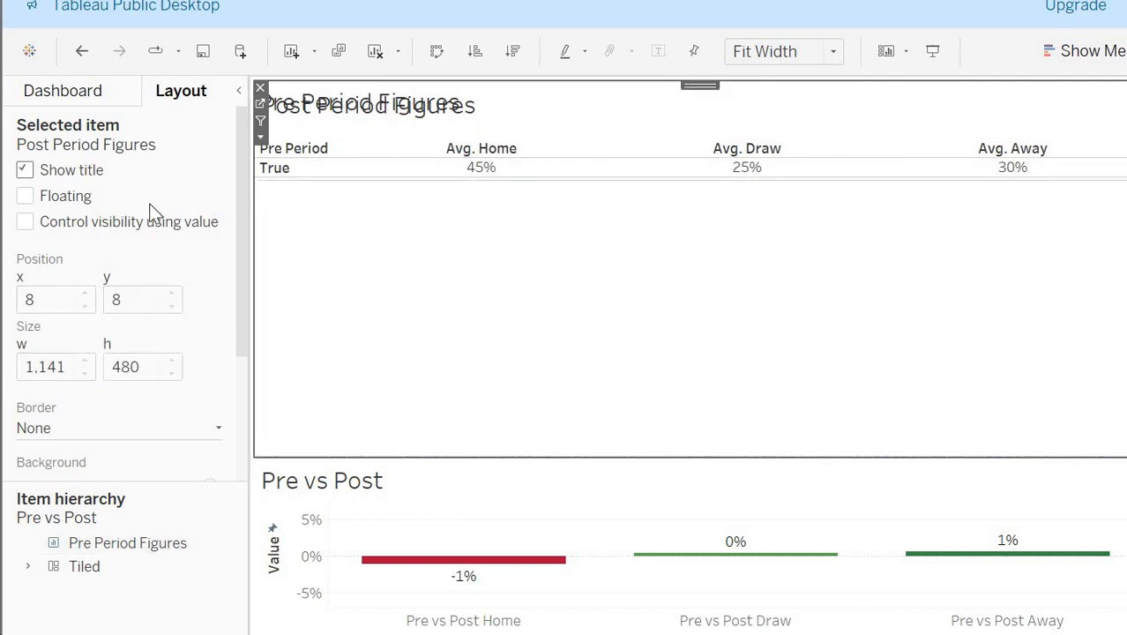
Step: Float the Post Period Figures table in the Pre vs Post dashboard and position it at x 8, y 159
click(70, 196)
click(62, 301)
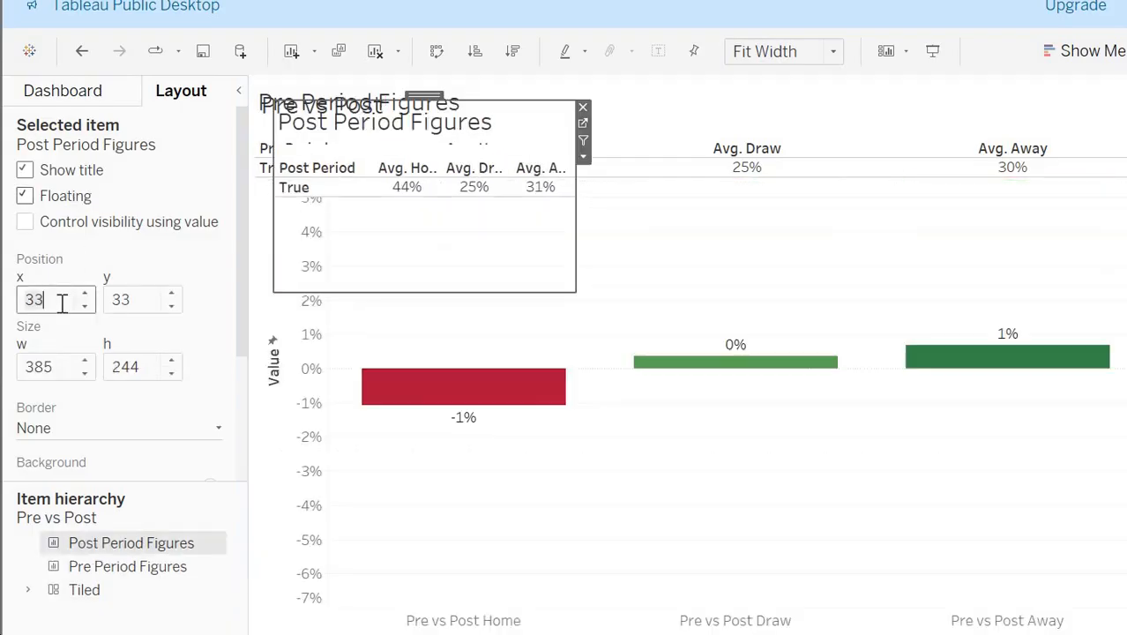
text(8)
key(Tab)
text(159)
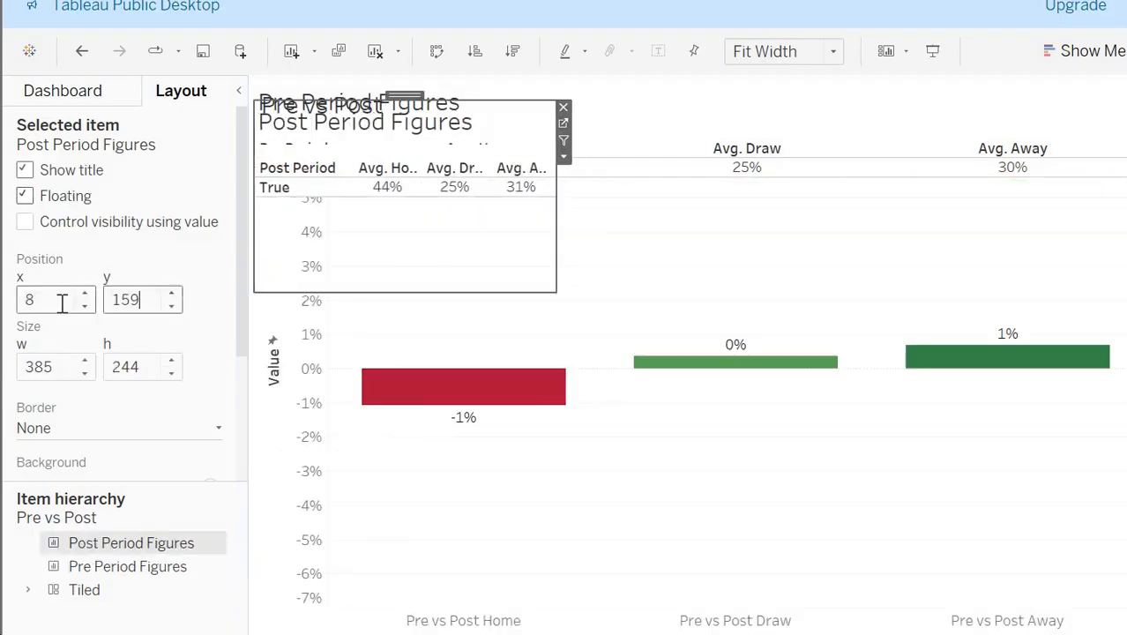
key(Tab)
Step: Size the floating Post Period Figures table in the Pre vs Post dashboard to width 1,141 and height 143
text(11)
key(Tab)
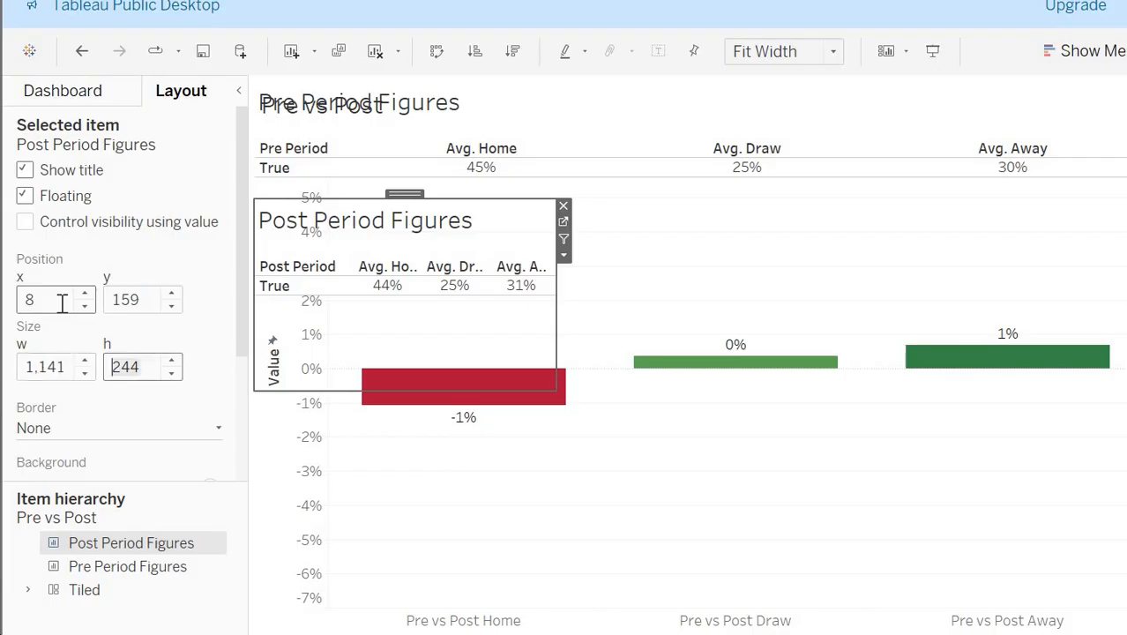
text(143)
key(Return)
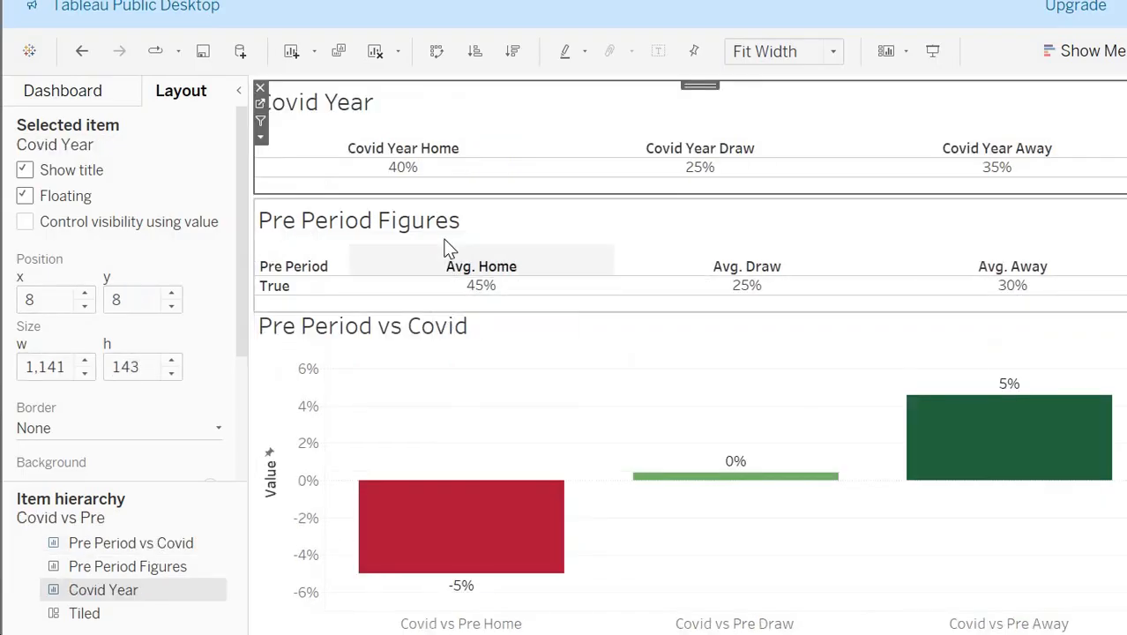
Step: Float the Pre vs Post chart in the Pre vs Post dashboard and position it at x 8, y 294
click(445, 247)
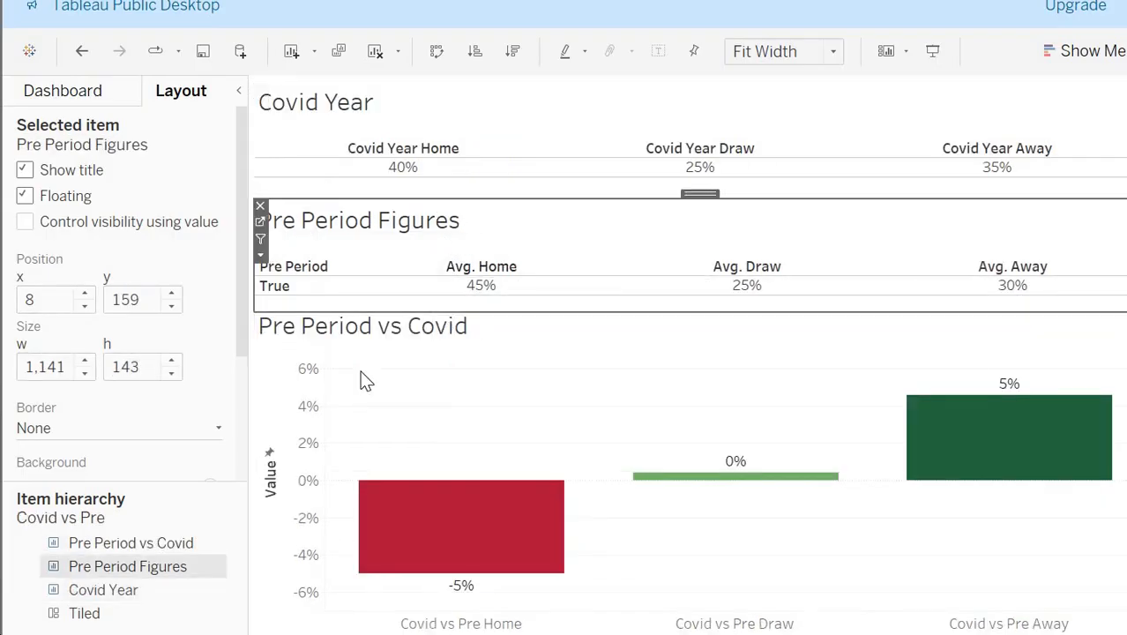
click(390, 378)
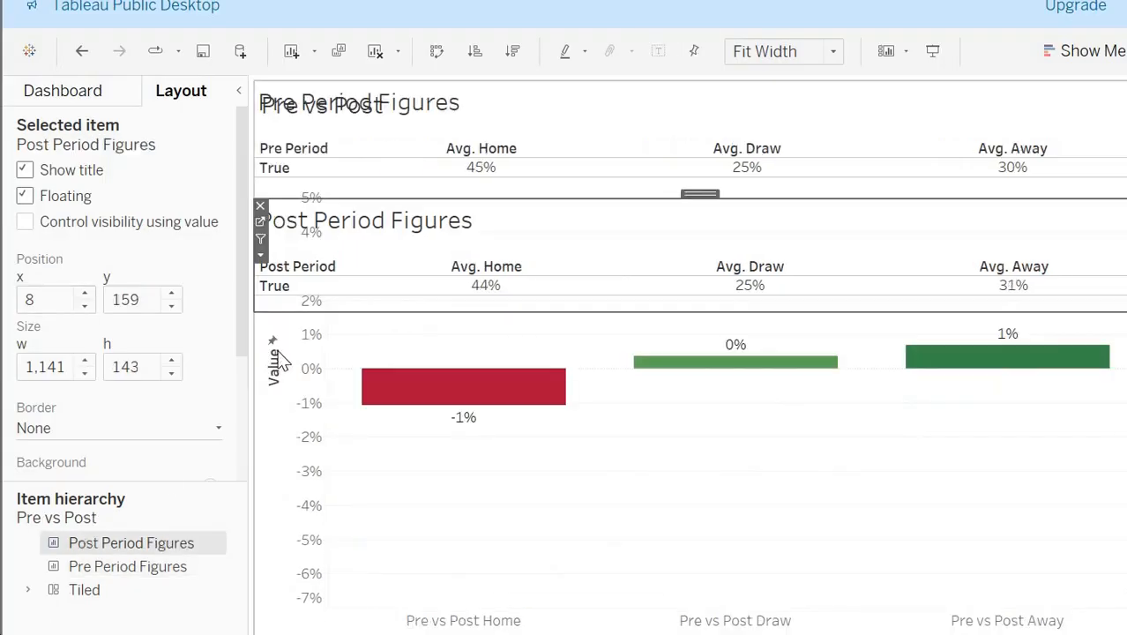
click(281, 360)
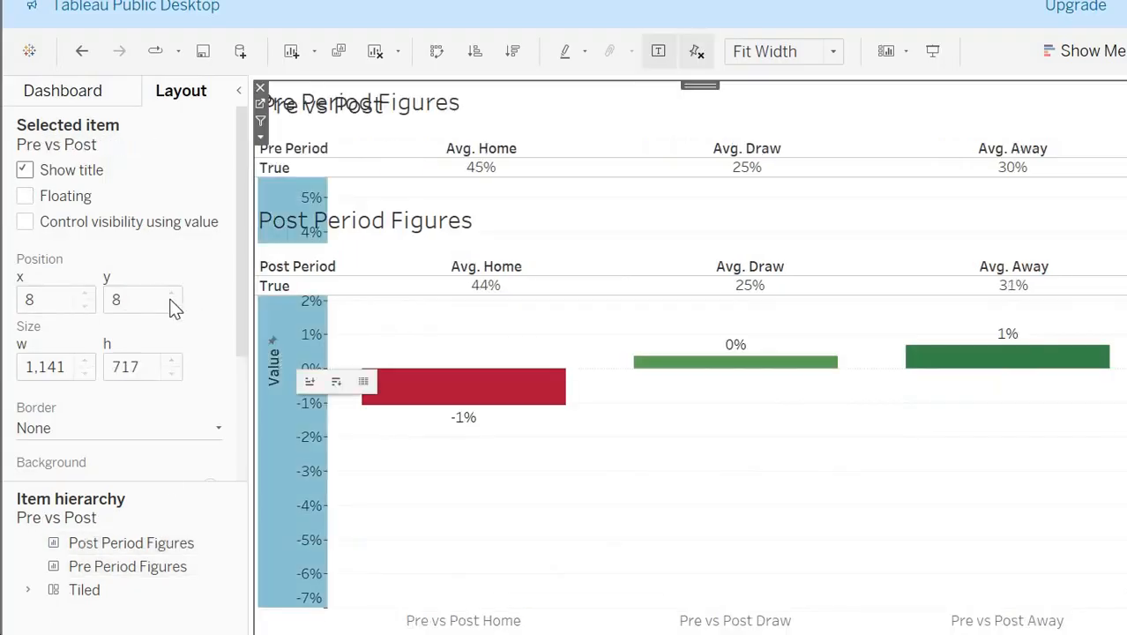
click(93, 170)
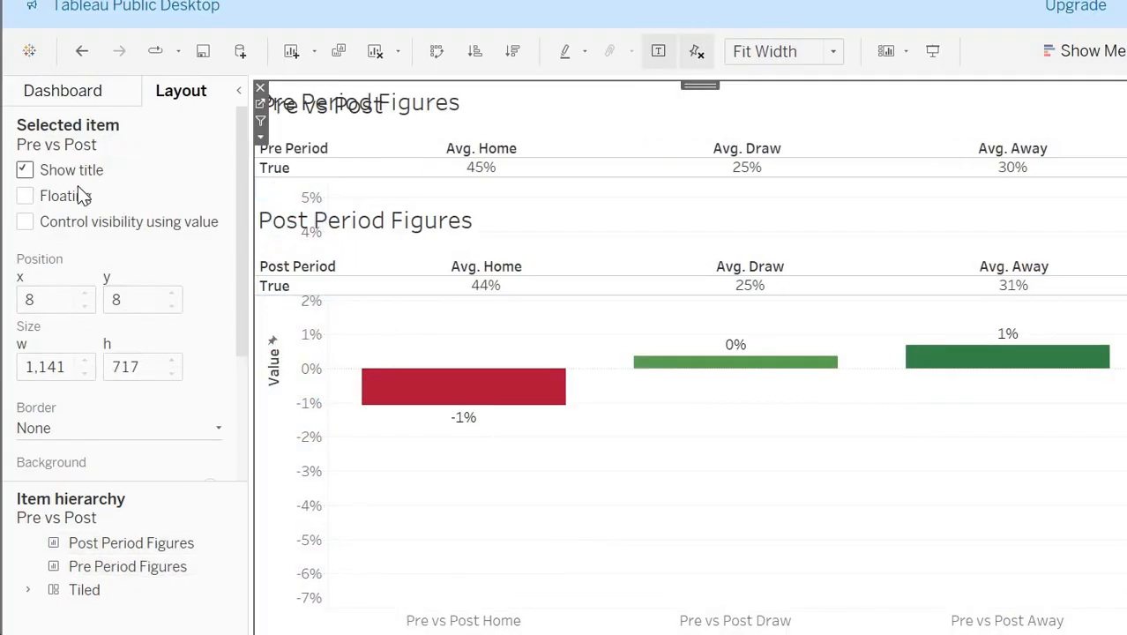
click(78, 196)
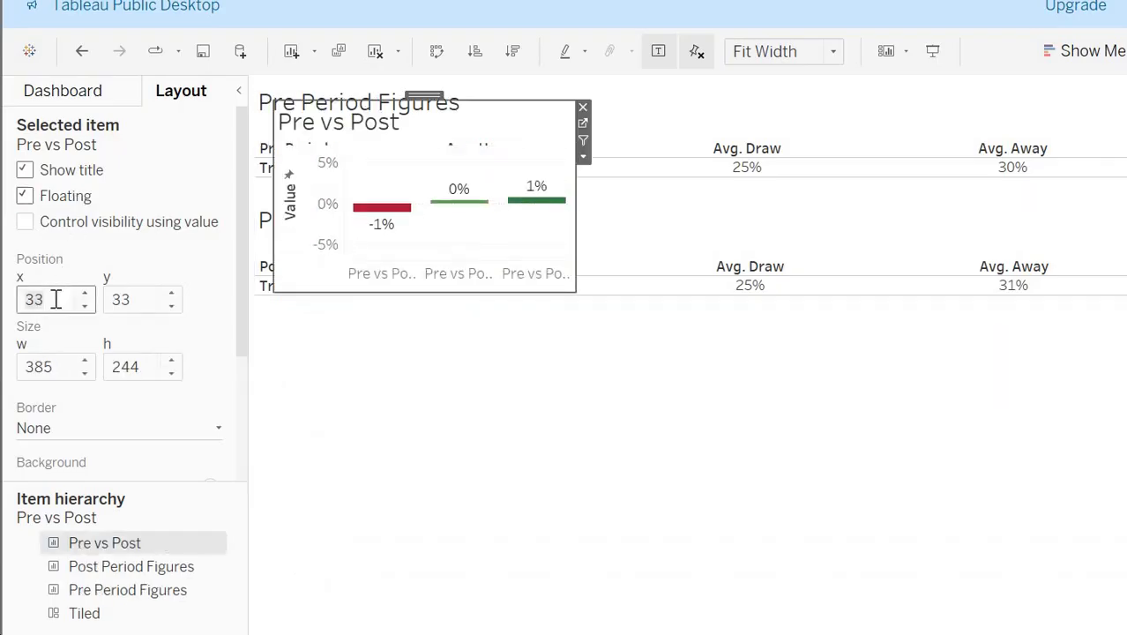
text(8)
key(Tab)
text(294)
key(Tab)
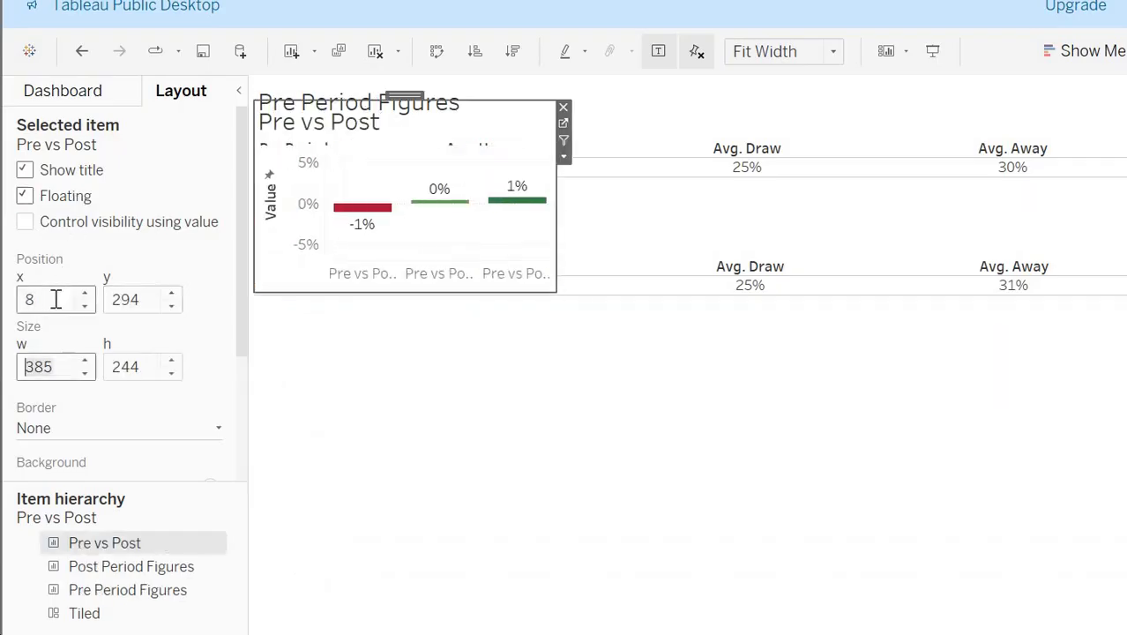
Step: Size the floating Pre vs Post chart to width 1,141 and height 431
text(1,141)
key(Tab)
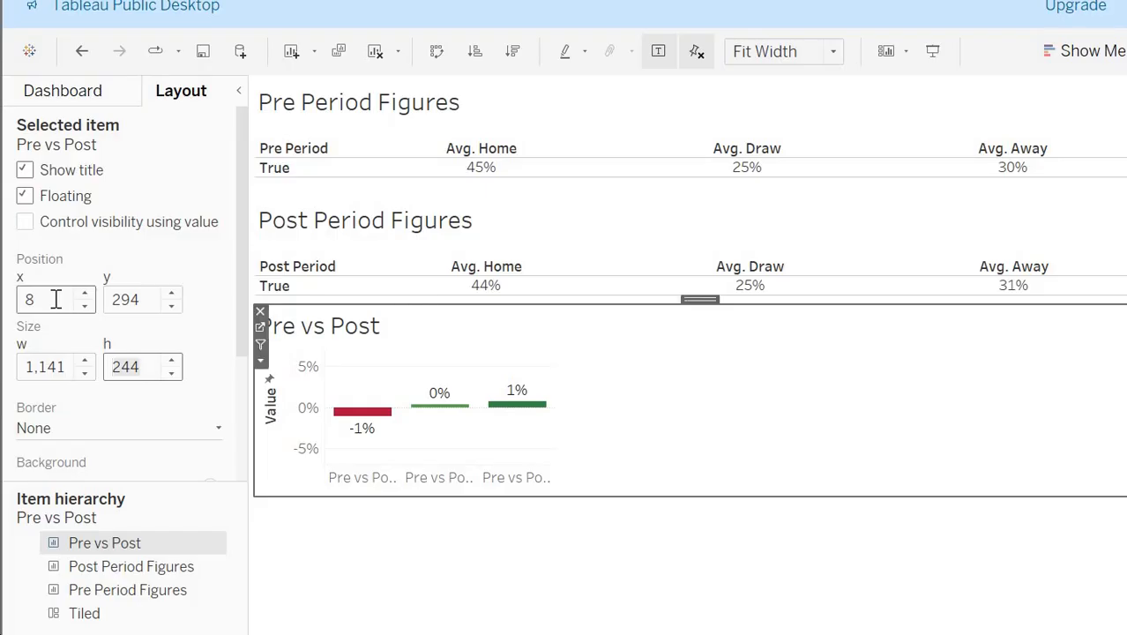
text(431)
key(Return)
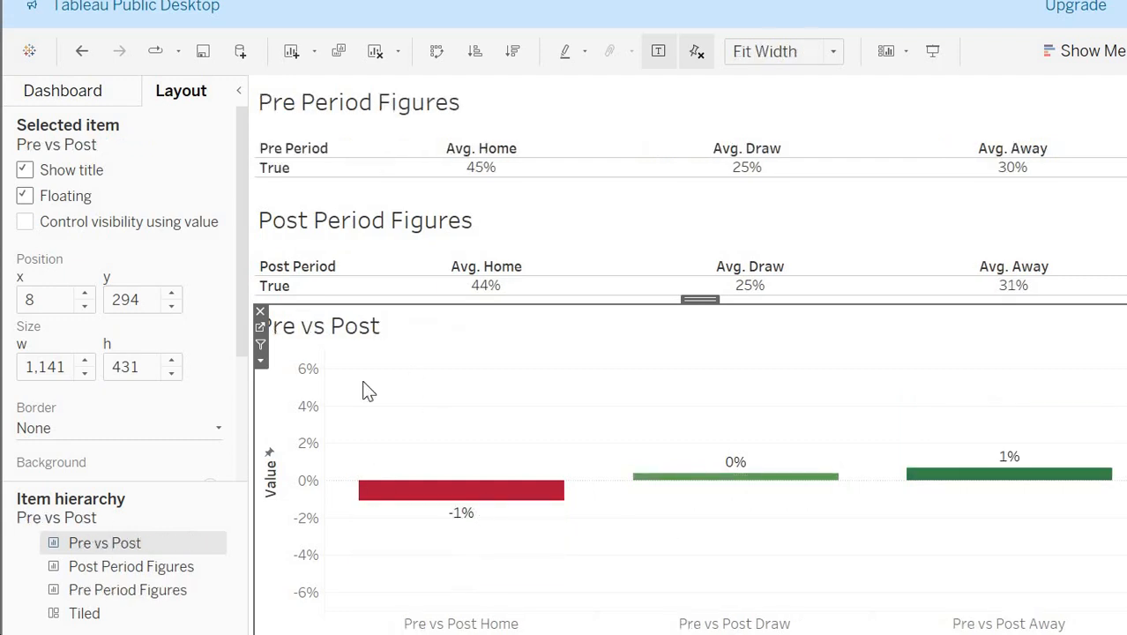
Step: Center the title of the Pre vs Post chart in the Pre vs Post dashboard
double_click(492, 344)
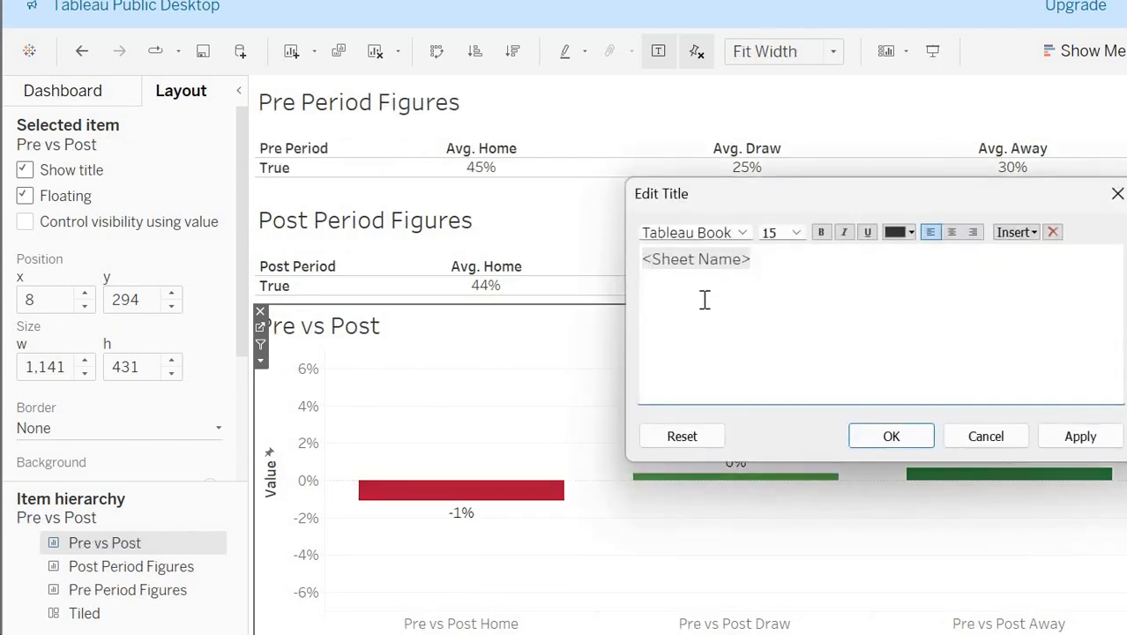
key(ctrl+a)
click(952, 232)
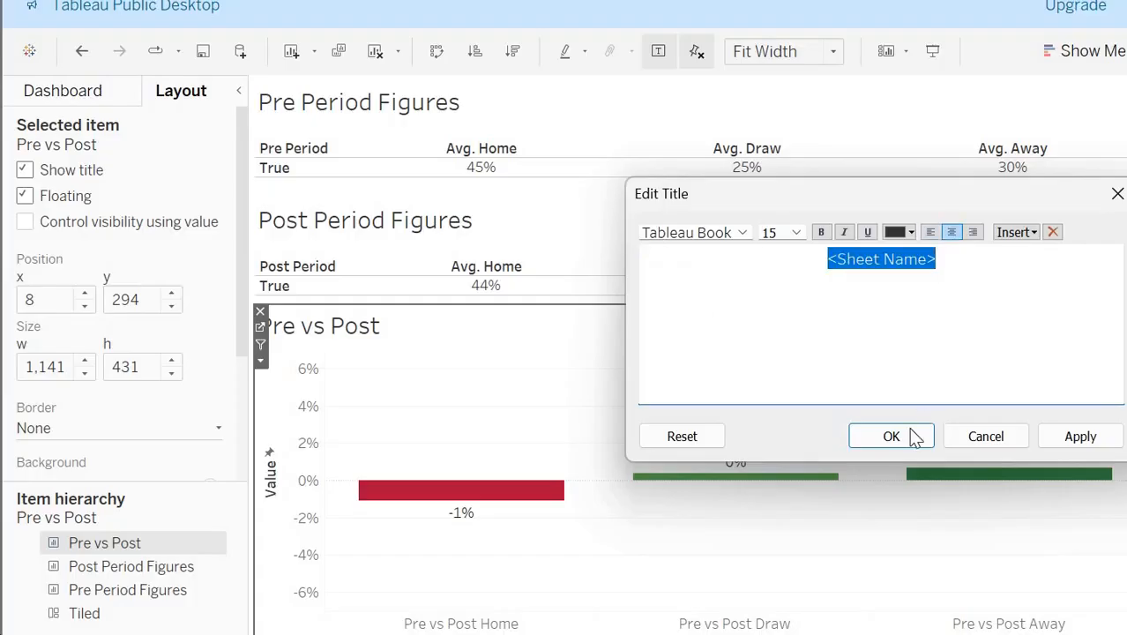
click(915, 436)
Step: Center the titles of the Post Period Figures and Pre Period Figures tables in the Pre vs Post dashboard
double_click(606, 225)
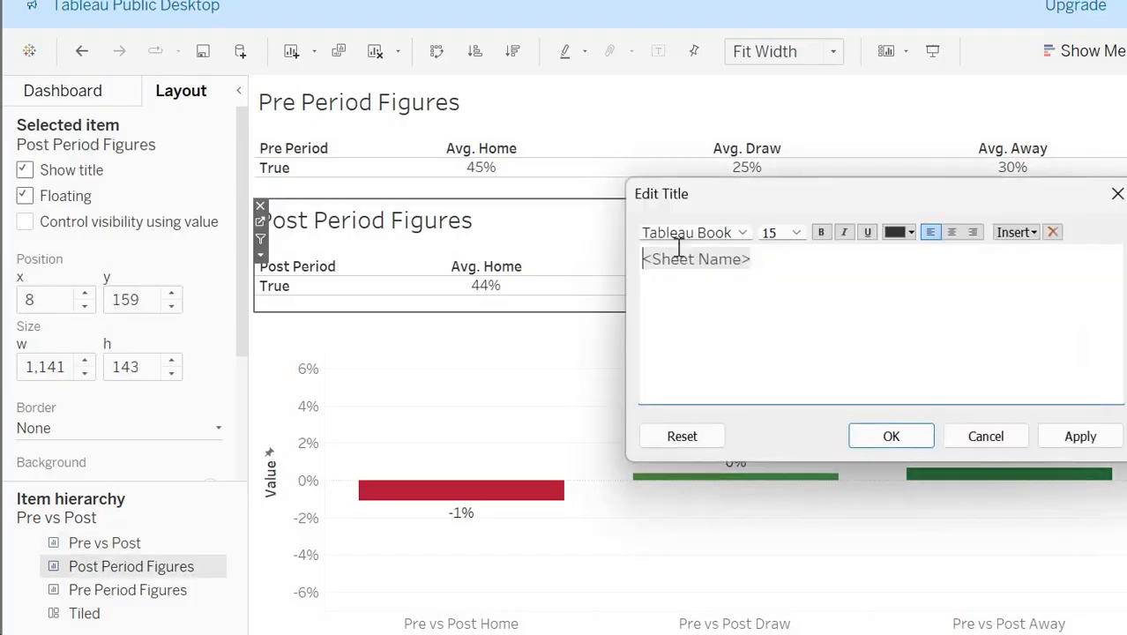
key(ctrl+a)
click(878, 434)
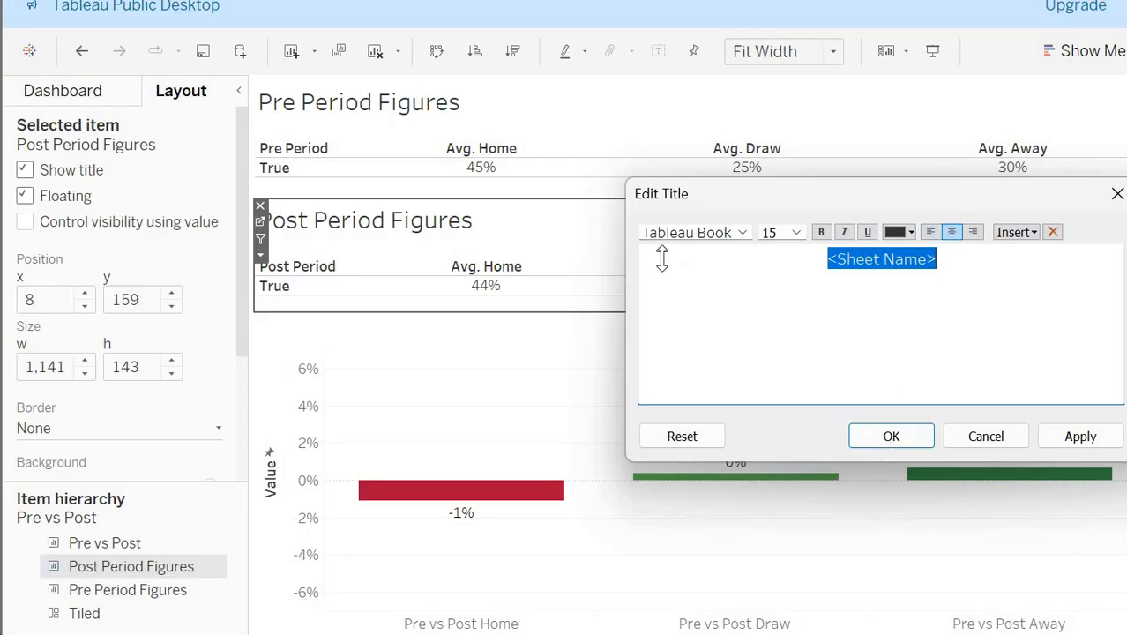
double_click(482, 115)
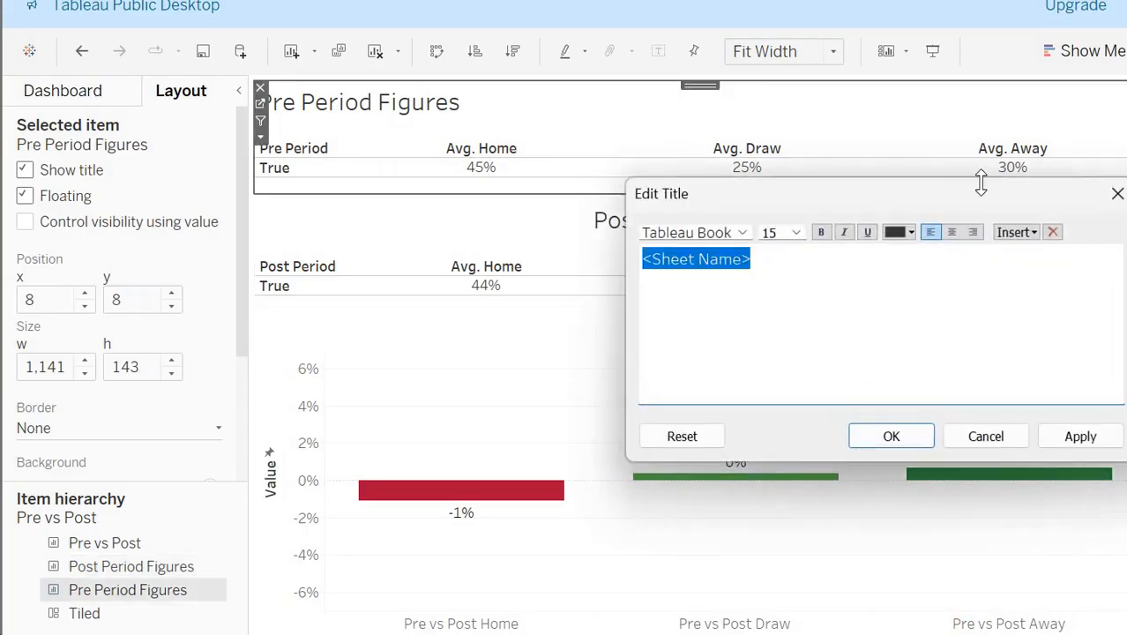
click(951, 233)
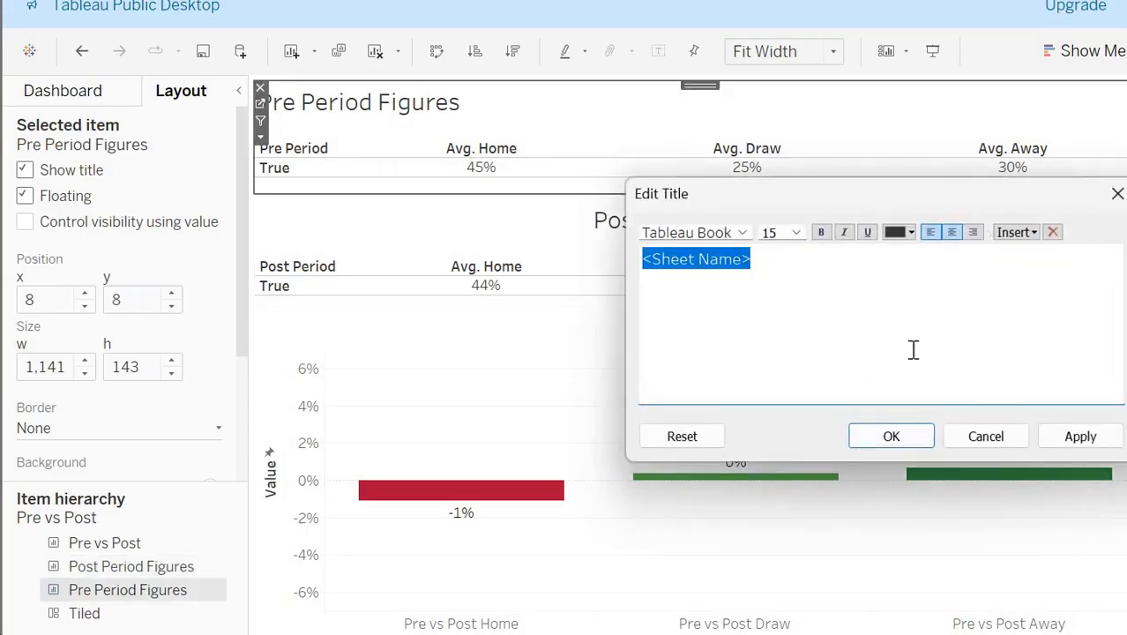
click(894, 436)
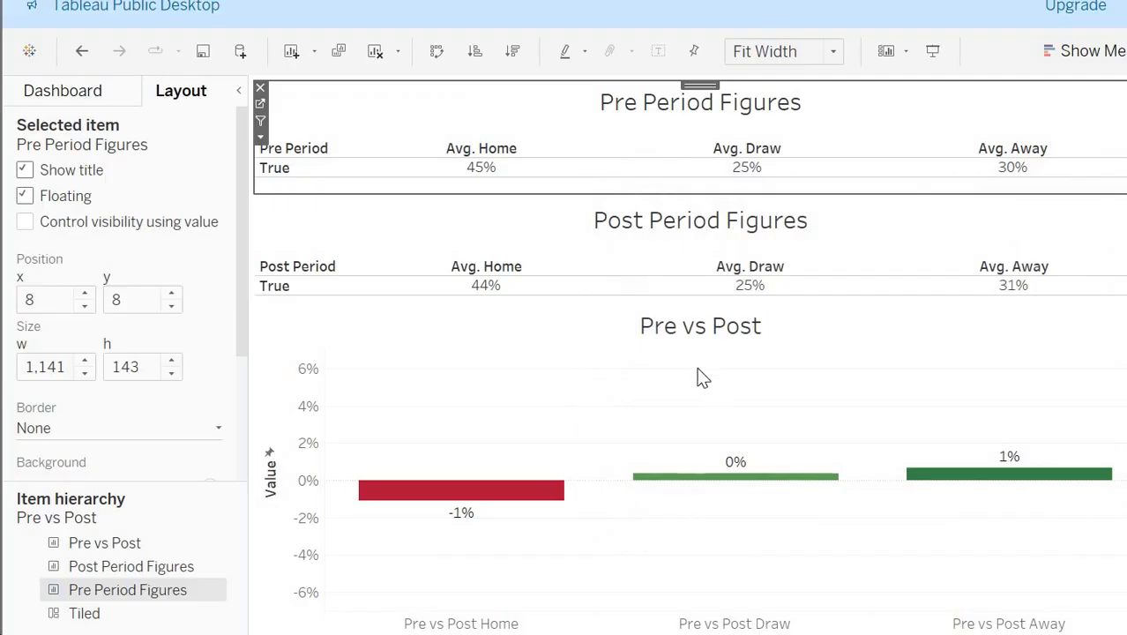
Step: Make the Pre vs Post chart's title bold and underlined
double_click(692, 328)
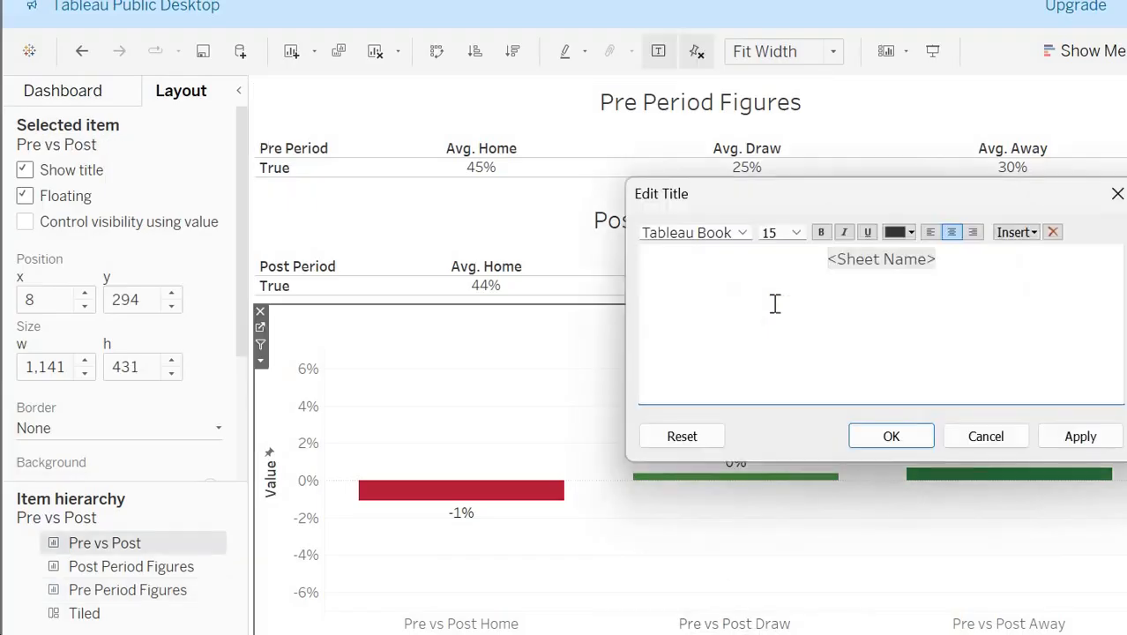
double_click(836, 259)
click(826, 233)
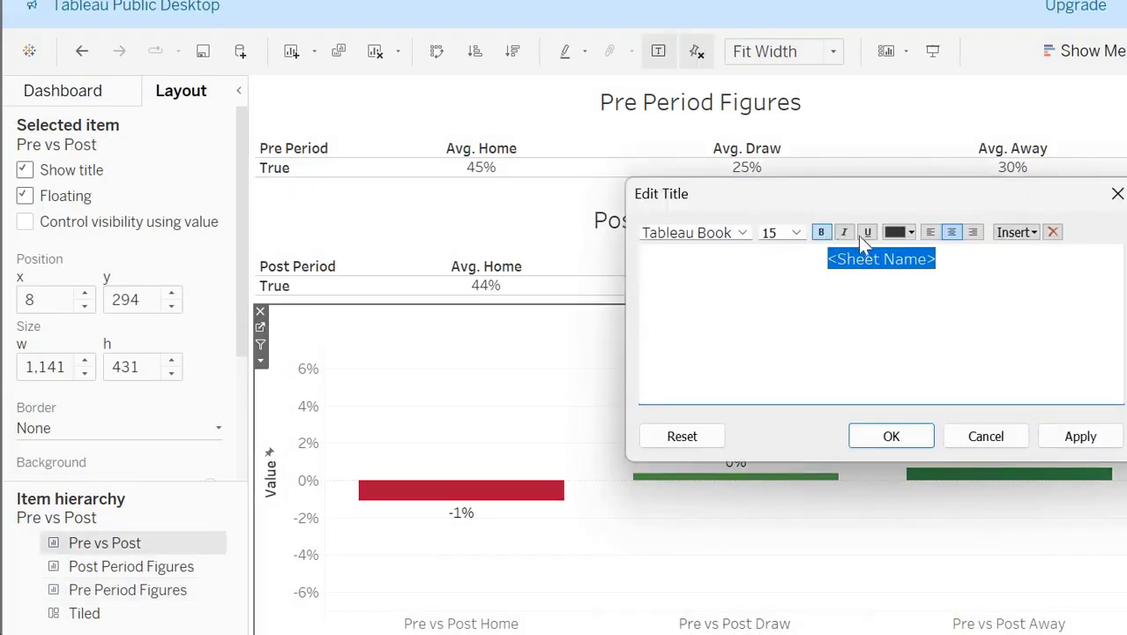
click(867, 232)
click(888, 437)
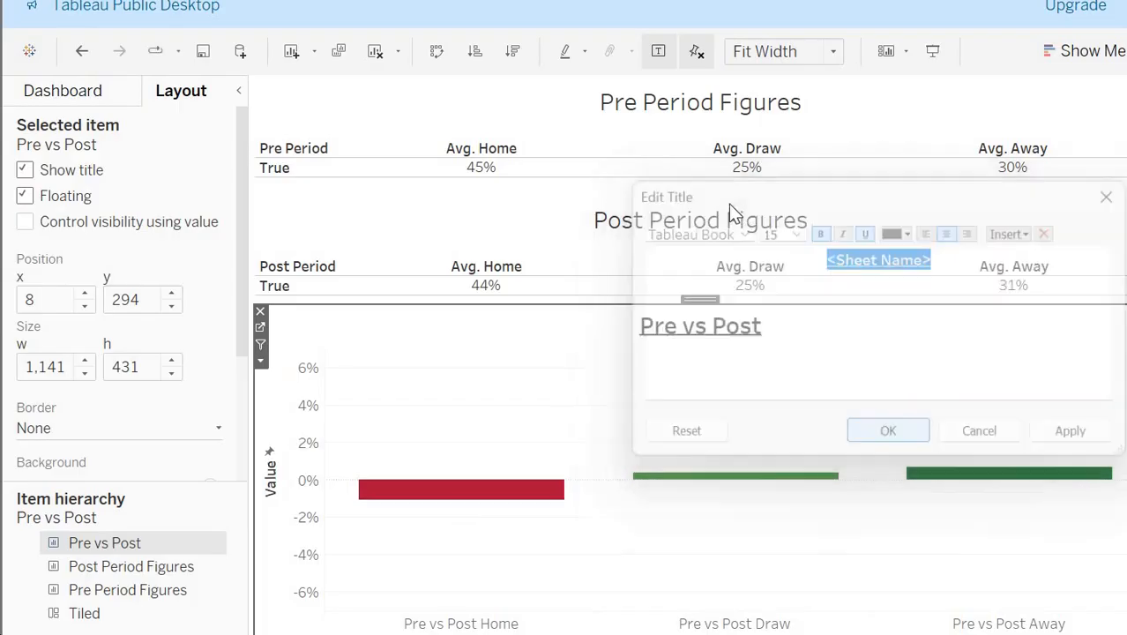
Step: Make the Post Period Figures table's title bold and underlined
double_click(739, 228)
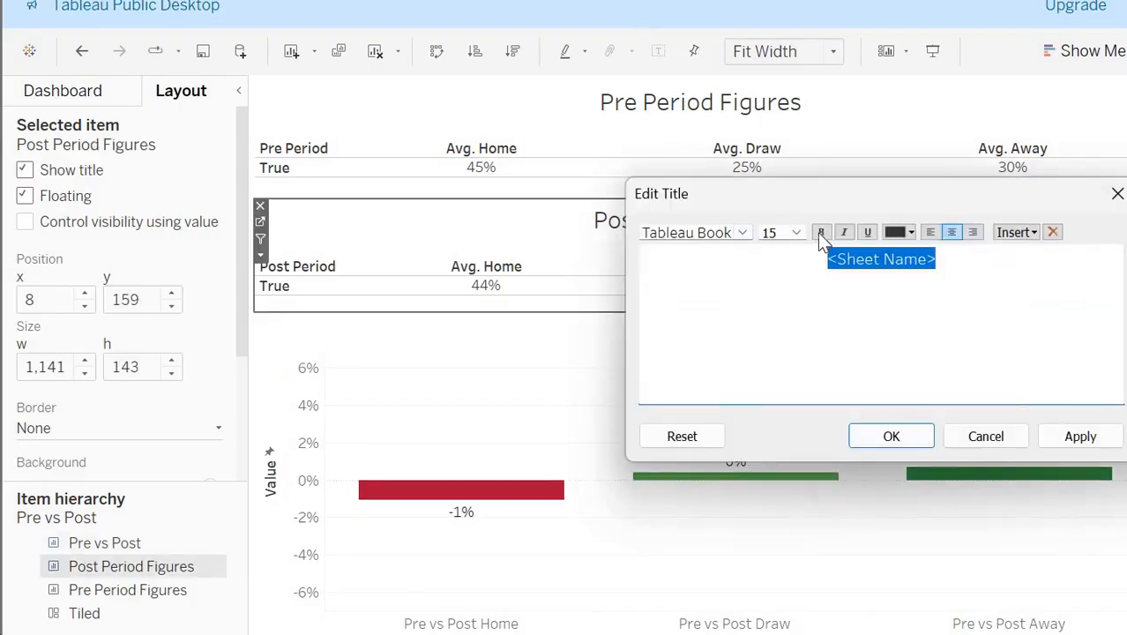
click(820, 233)
click(867, 232)
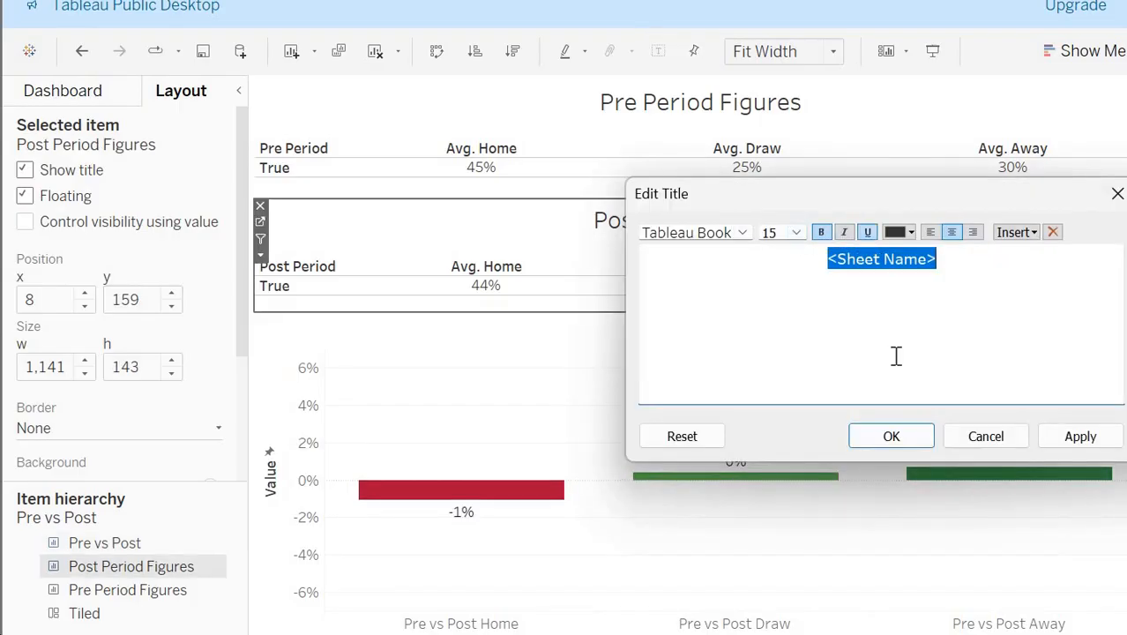
click(891, 436)
Step: Make the Pre Period Figures table's title bold and underlined
double_click(715, 109)
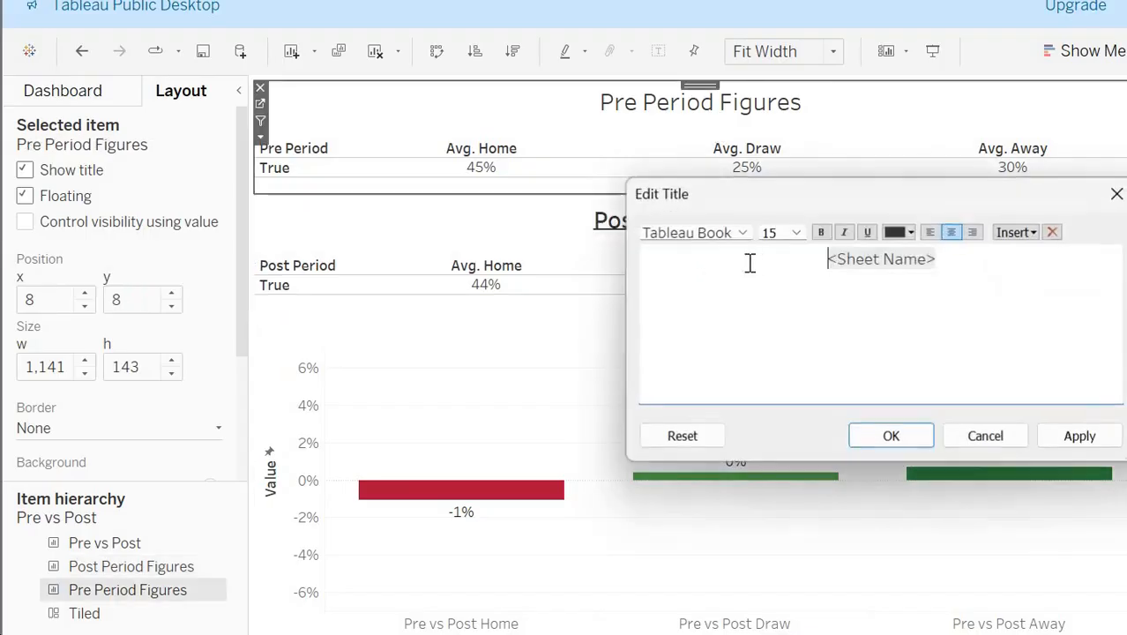
key(ctrl+a)
click(820, 233)
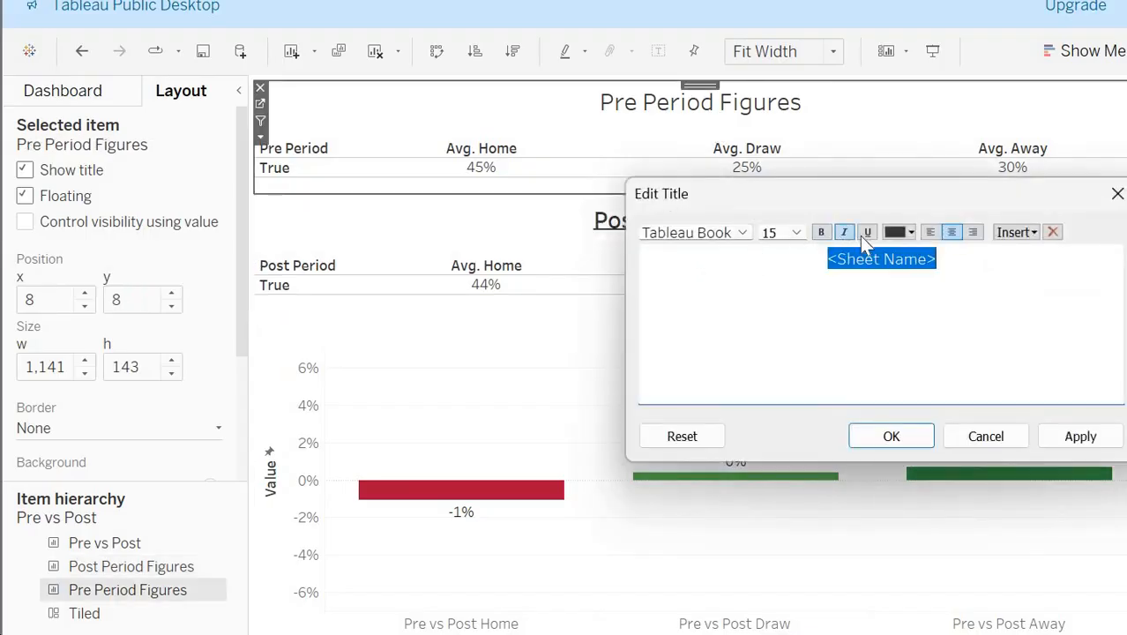
click(867, 233)
click(922, 441)
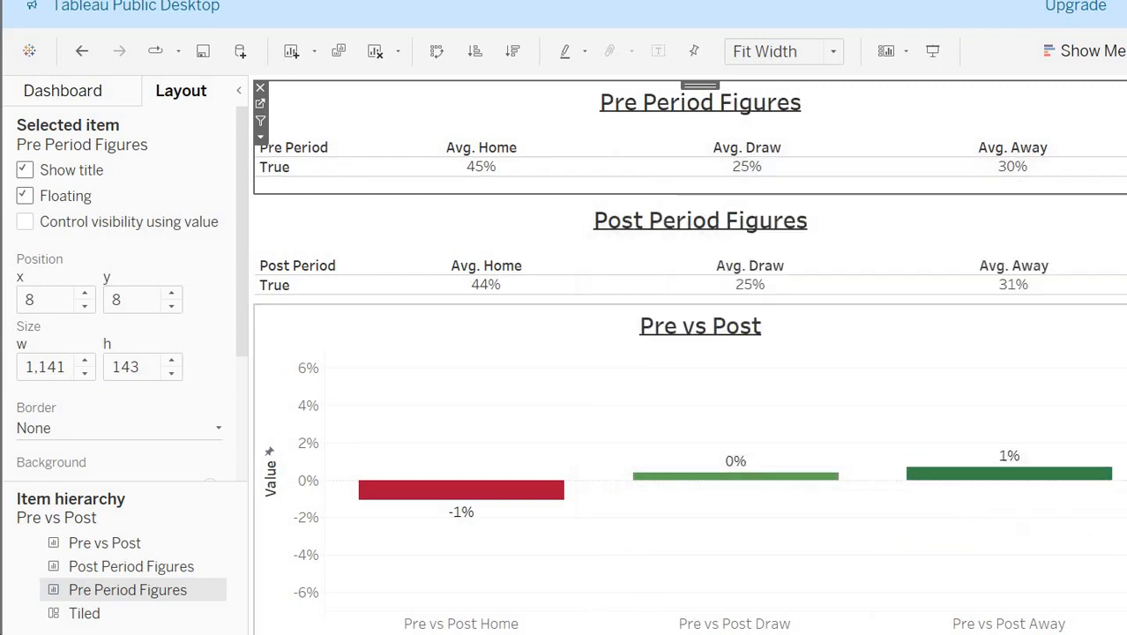
Step: In the Covid vs Pre dashboard, center, bold and underline the title of the Pre Period vs Covid chart
click(524, 633)
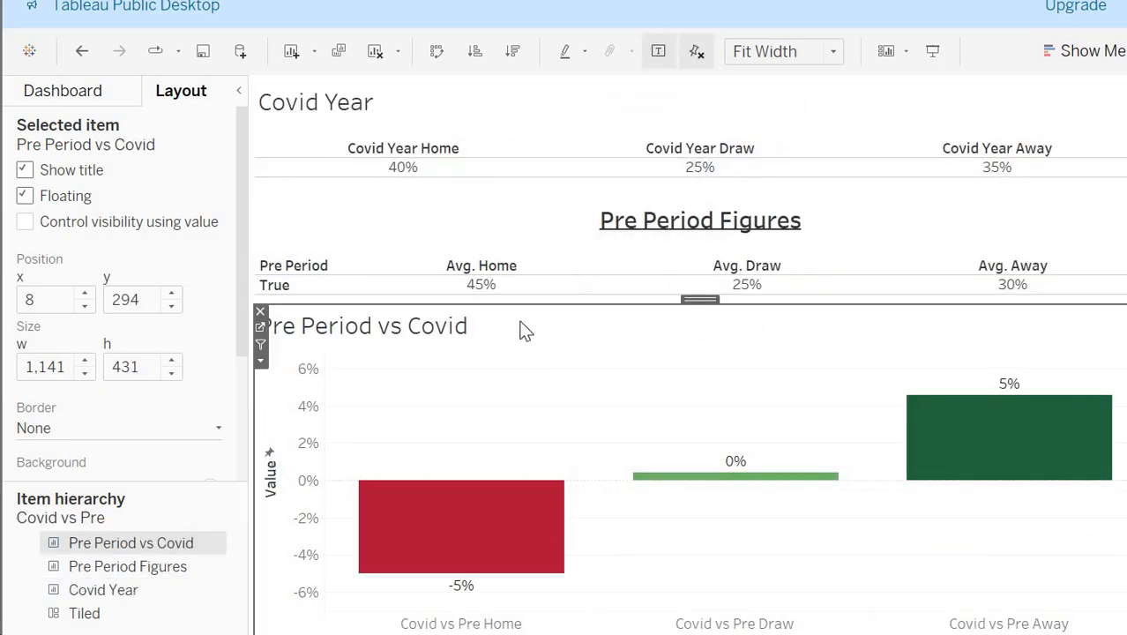
double_click(521, 327)
triple_click(900, 269)
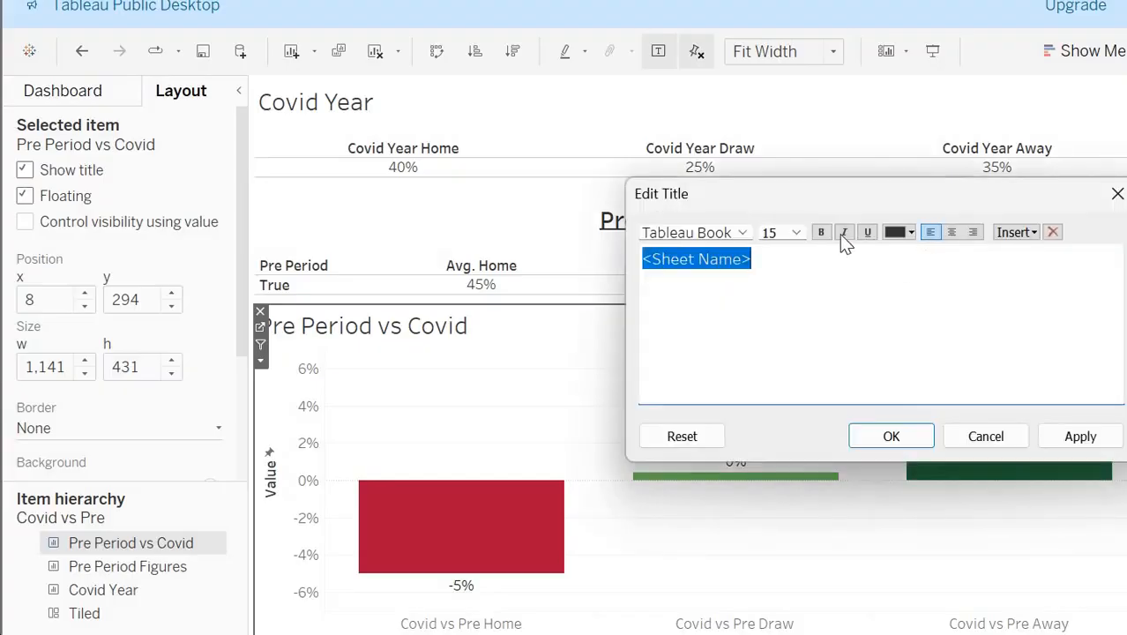
click(952, 232)
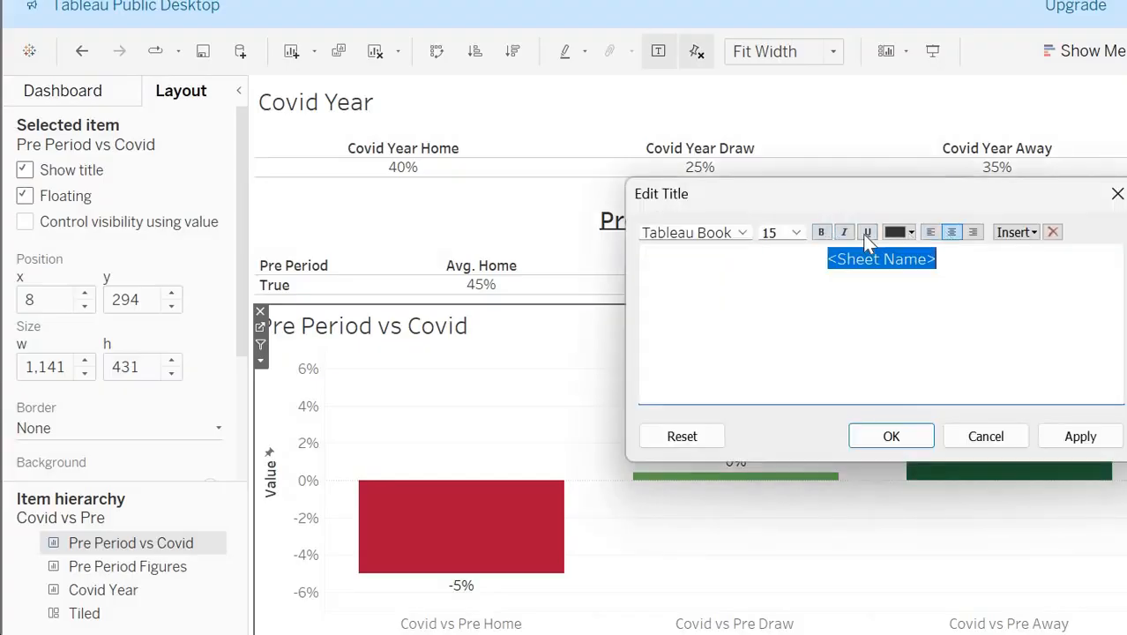
click(821, 235)
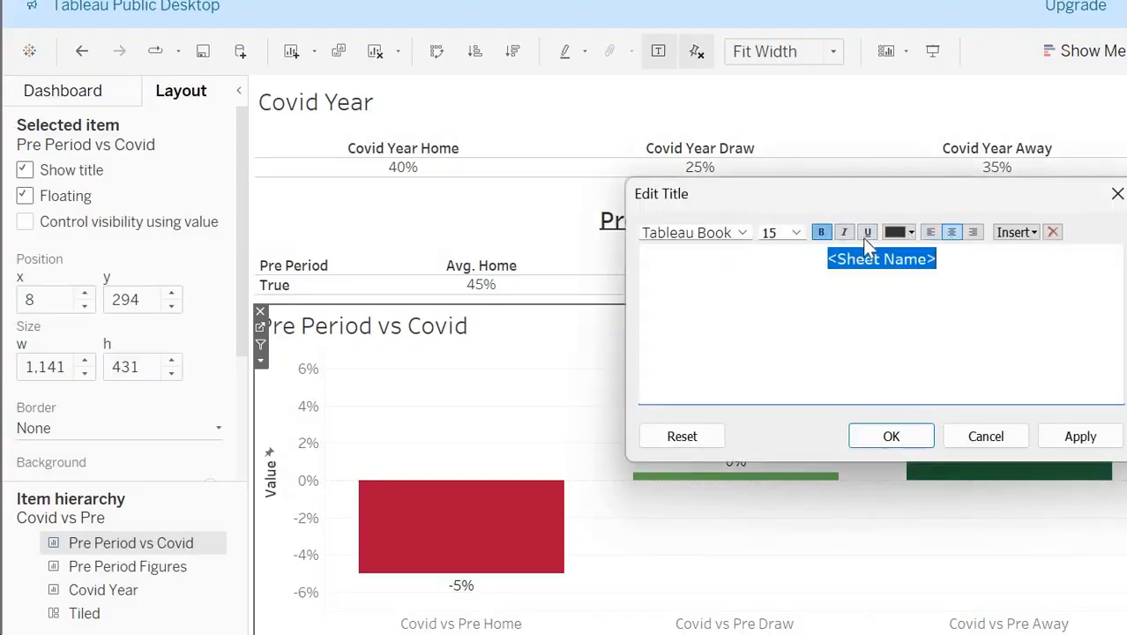
click(909, 436)
Step: Center, bold and underline the title of the Covid Year table in the Covid vs Pre dashboard
double_click(461, 99)
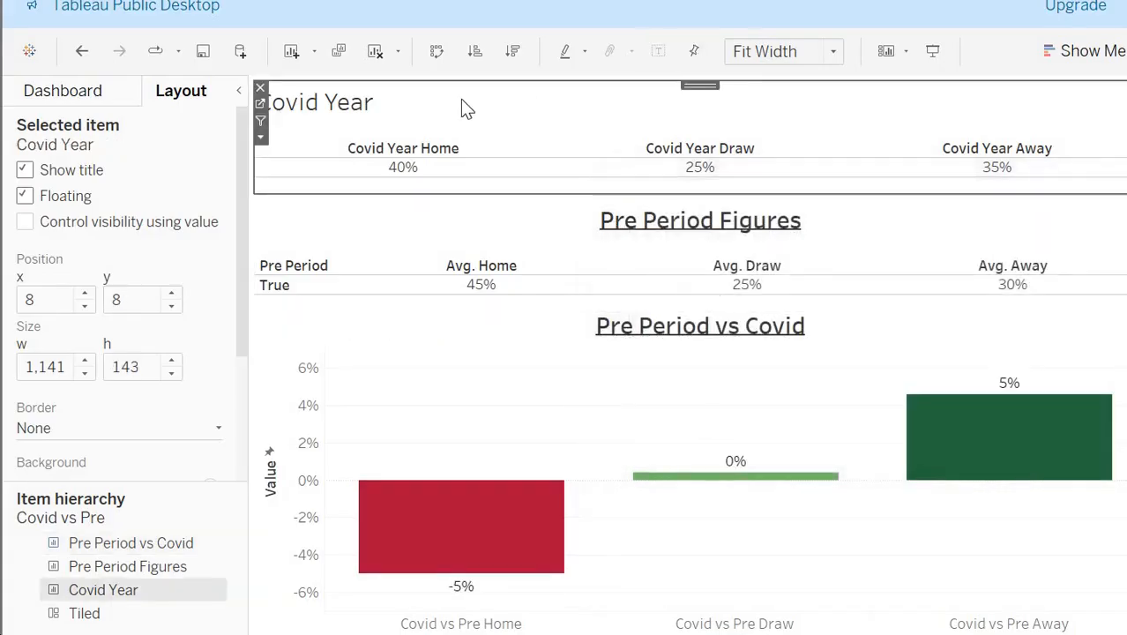
key(ctrl+a)
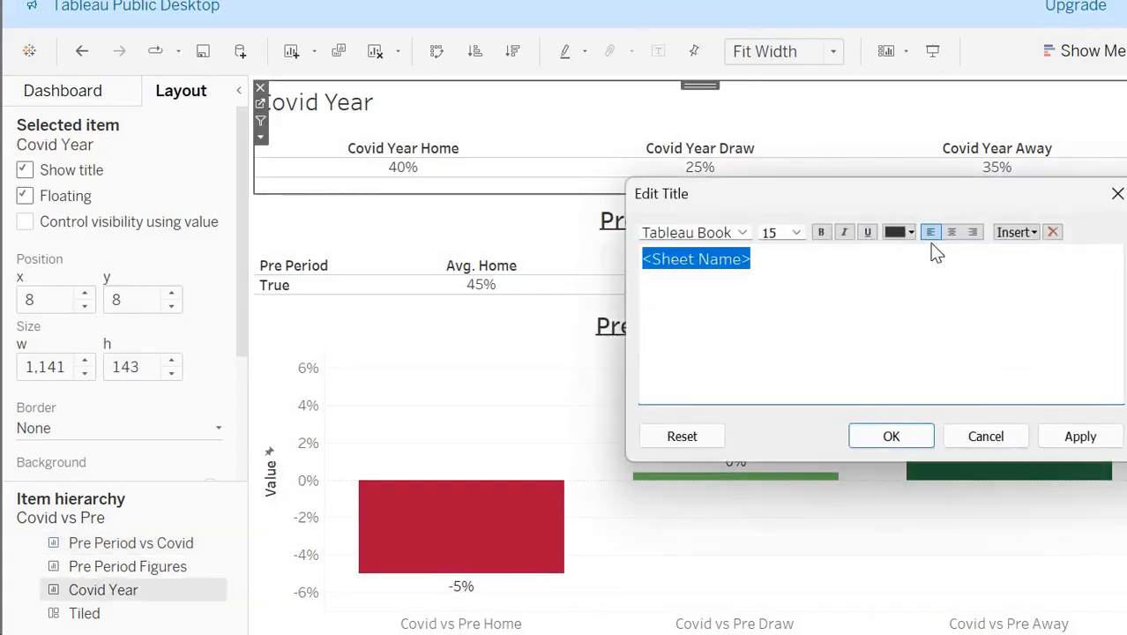
click(953, 233)
click(821, 231)
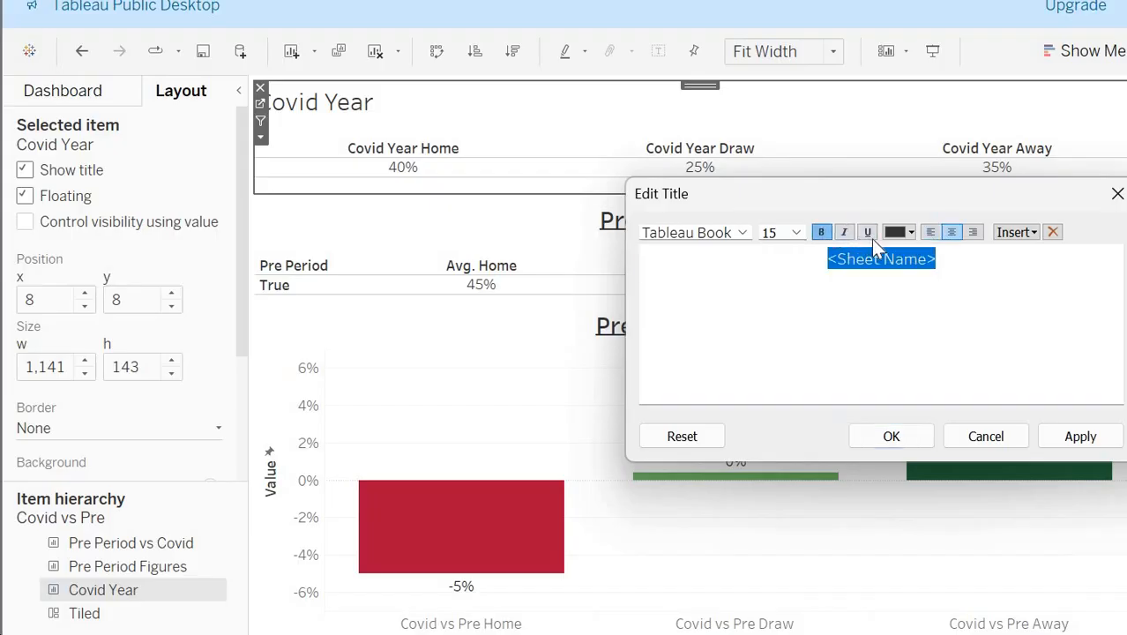
click(887, 435)
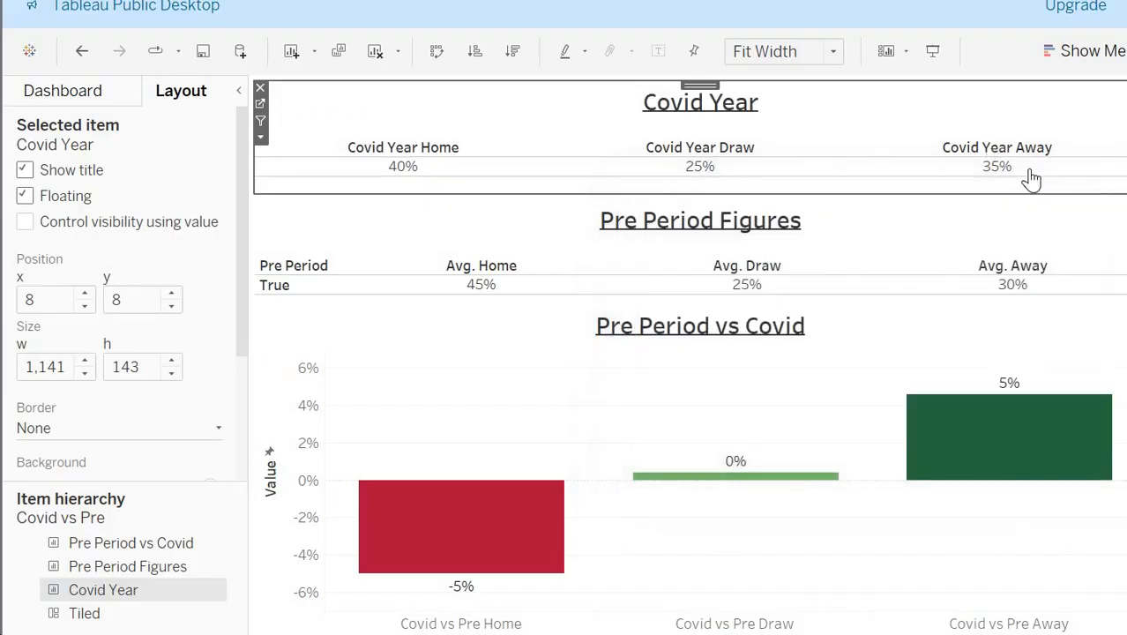
Step: In the Covid vs Post dashboard, center the title of the Post Period vs Covid chart
click(909, 231)
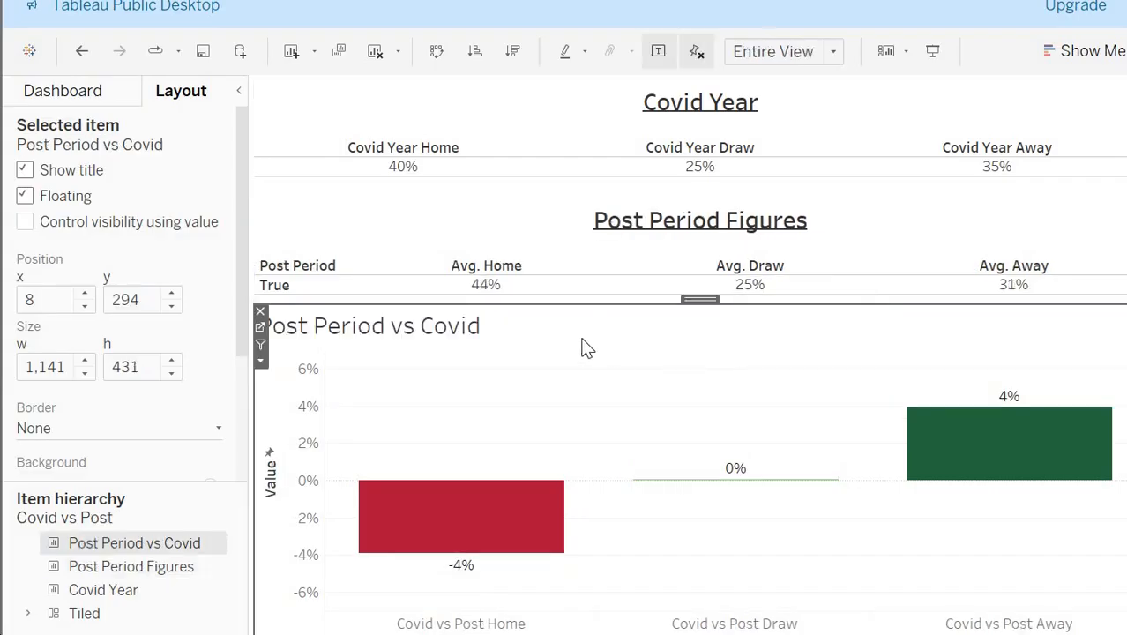
double_click(715, 326)
key(ctrl+a)
click(946, 234)
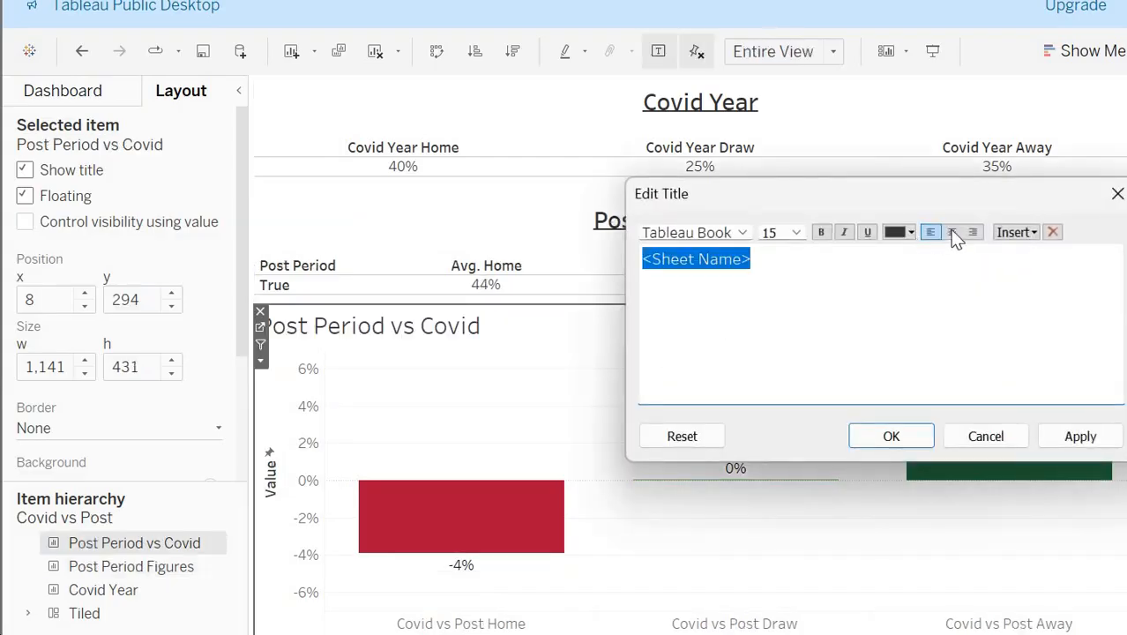
click(891, 436)
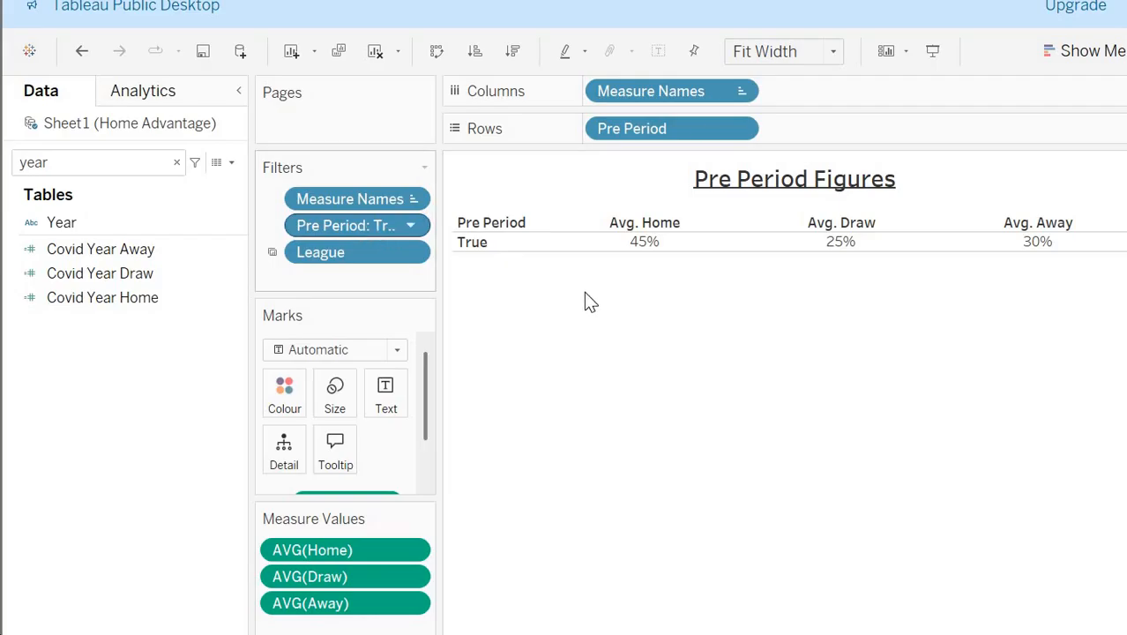
Step: Remove the Pre Period field from the Pre Period Figures rows and the Post Period field from the Post Period Figures rows
right_click(687, 123)
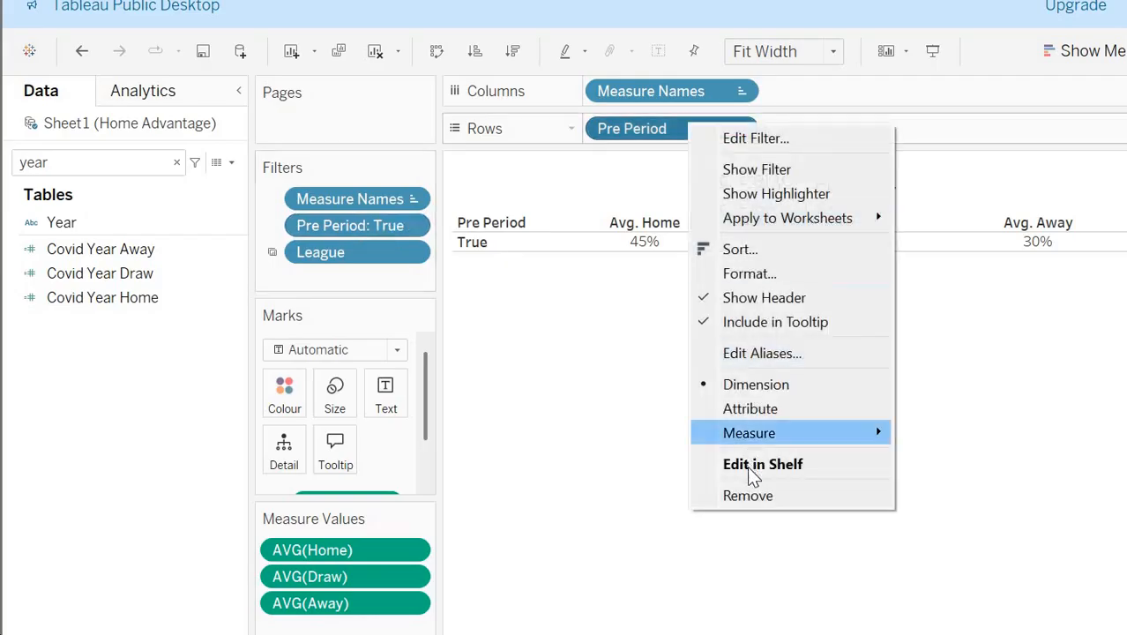
click(754, 489)
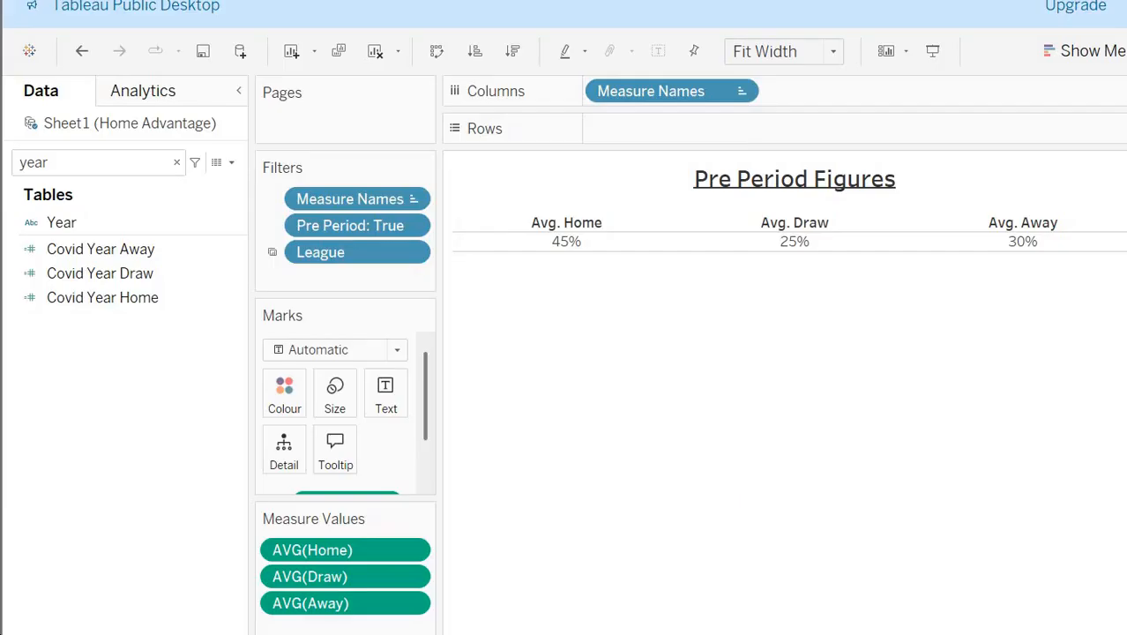
click(329, 257)
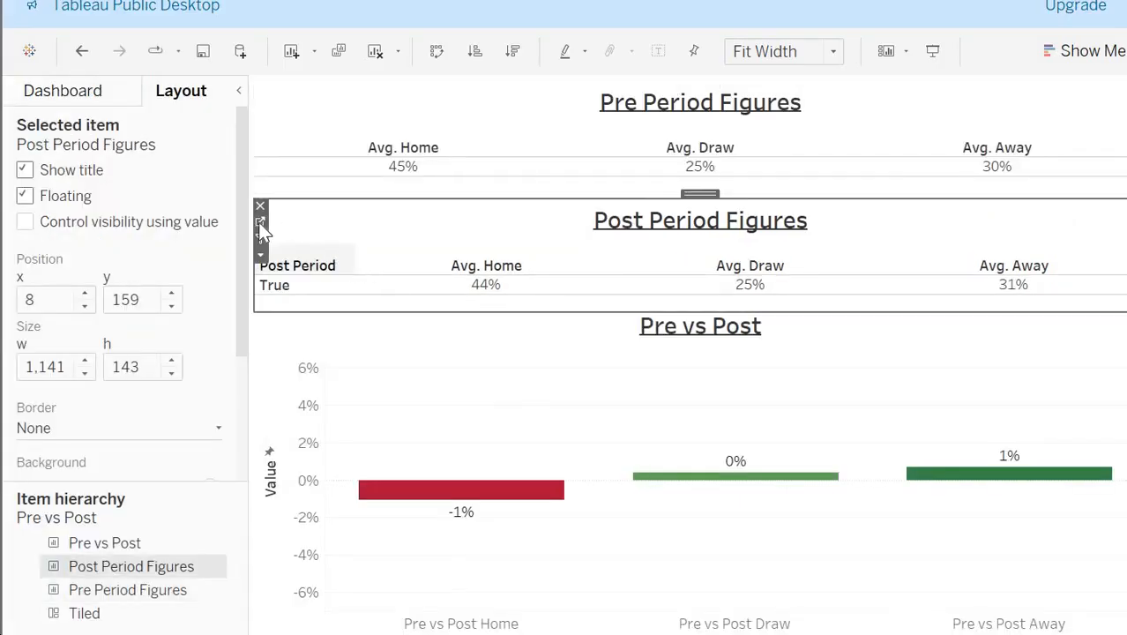
click(261, 224)
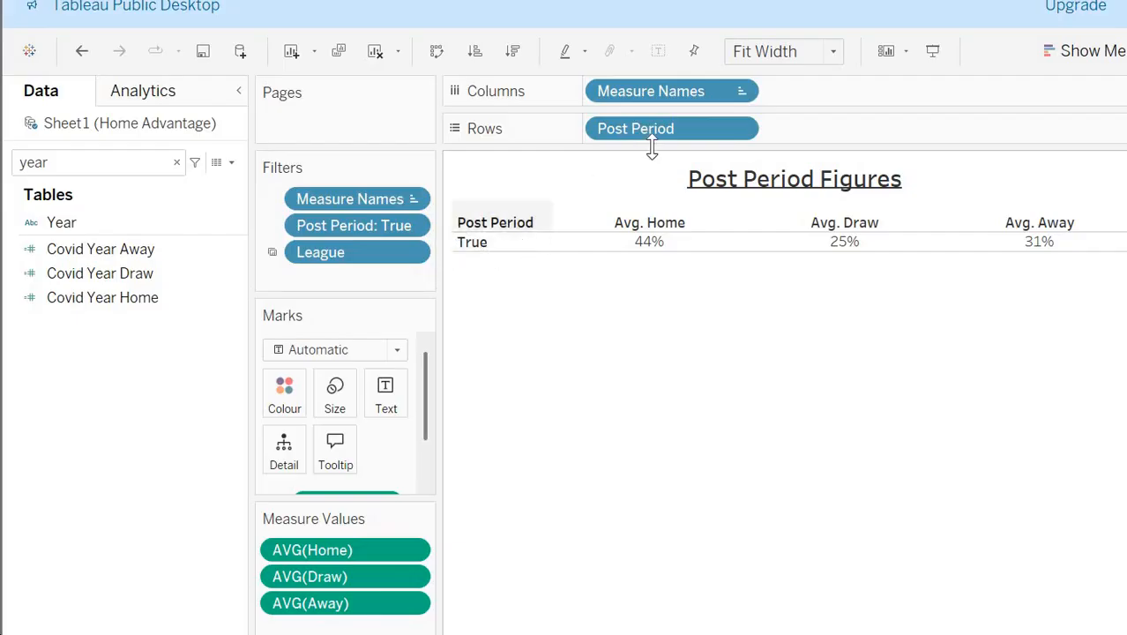
right_click(639, 122)
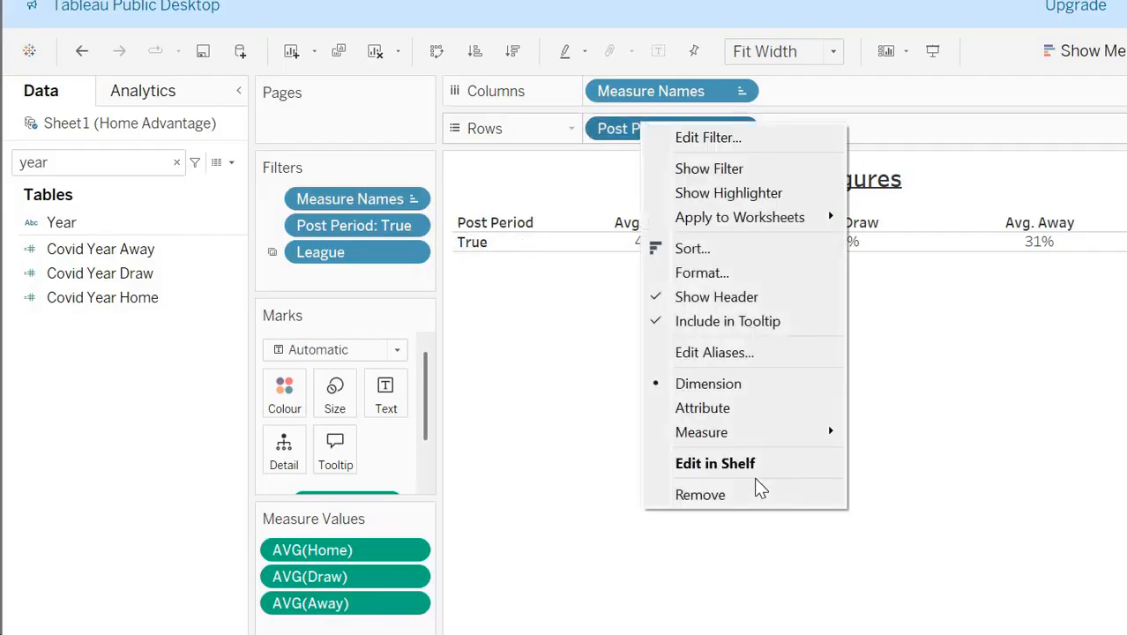
click(672, 496)
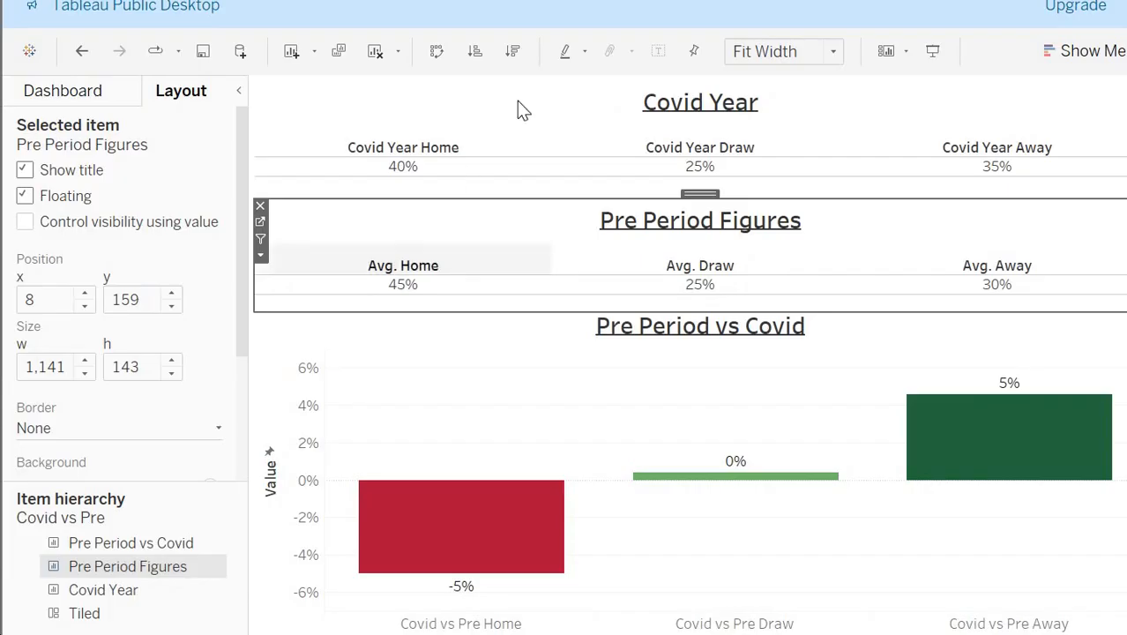
Step: Try hiding the value axis header of the Pre Period vs Covid chart in the Covid vs Pre dashboard
click(432, 181)
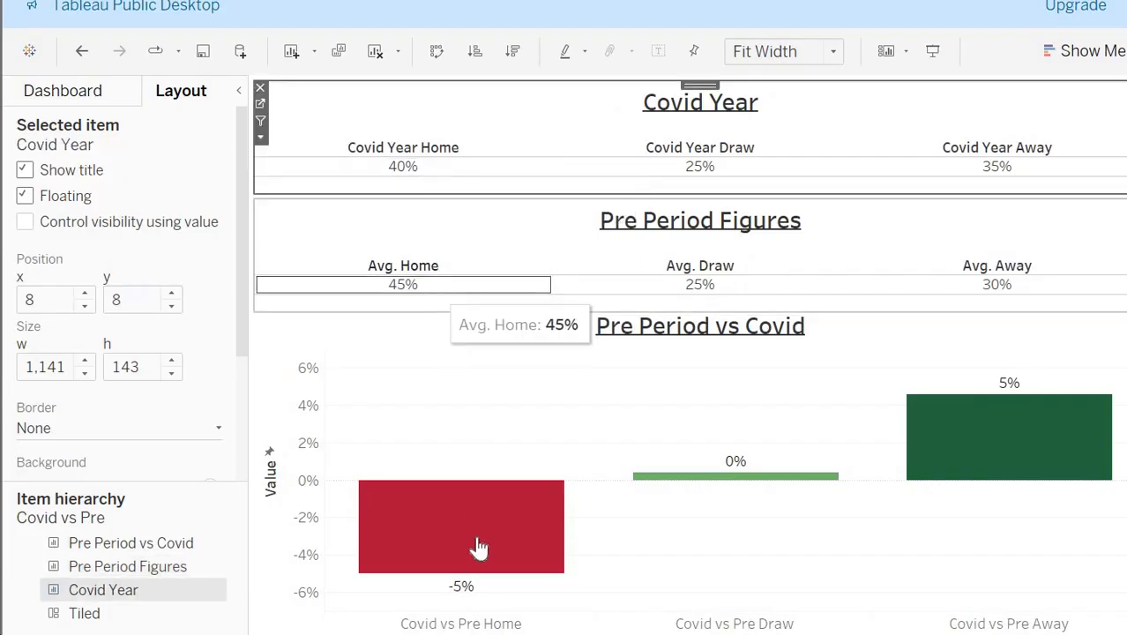
click(270, 481)
right_click(265, 473)
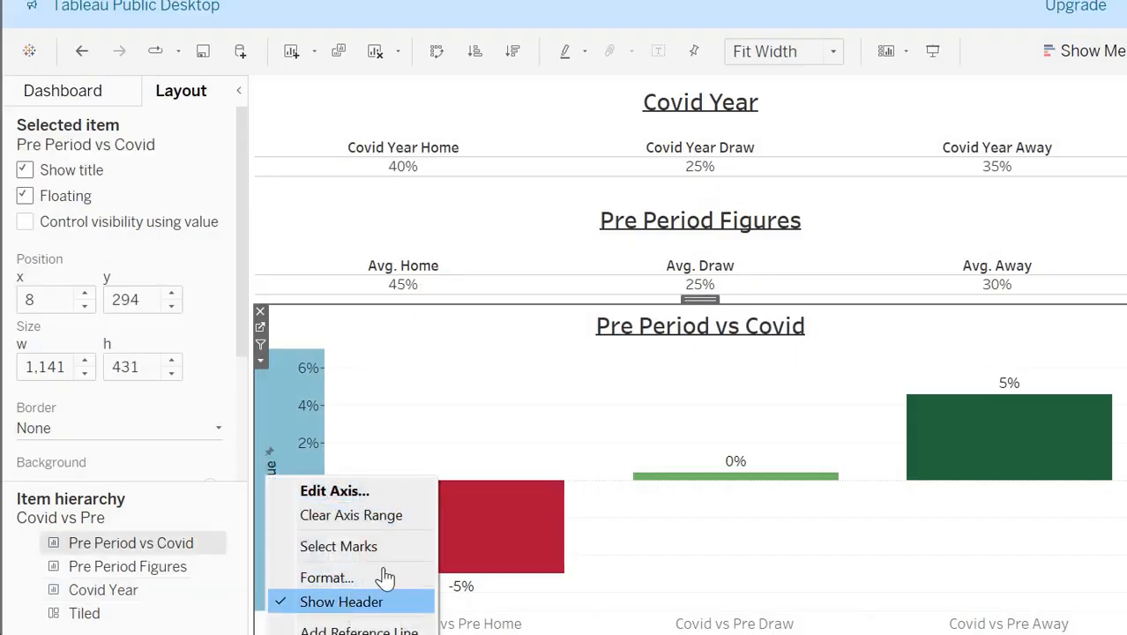
click(385, 600)
key(ctrl+z)
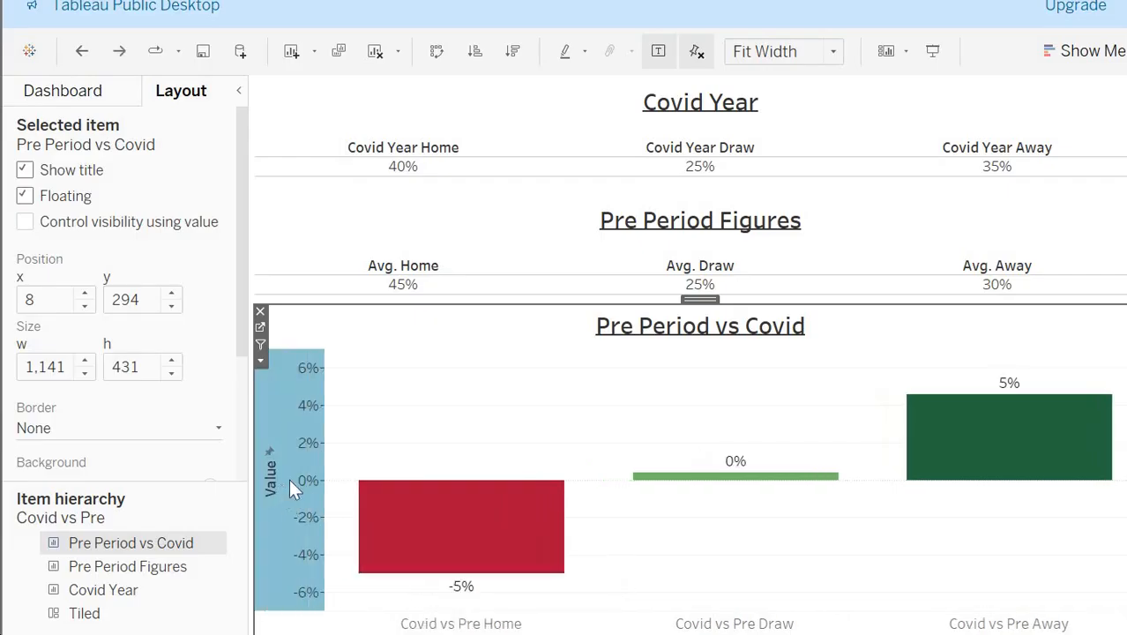
Step: Clear the custom axis title Value from the Pre Period vs Covid chart's vertical axis
right_click(283, 481)
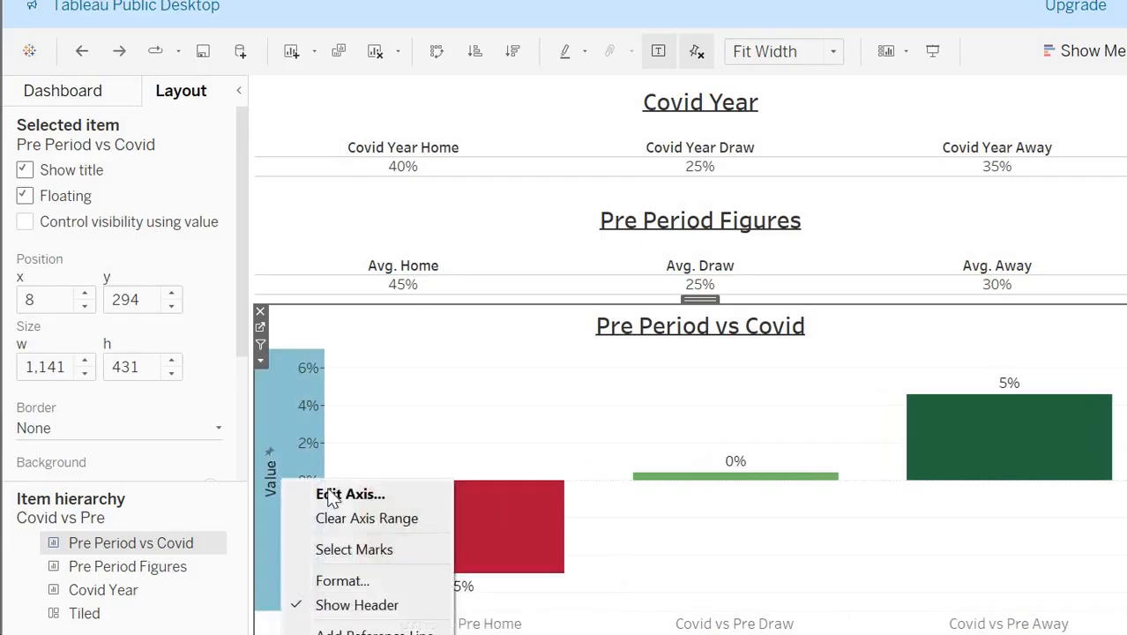
click(340, 495)
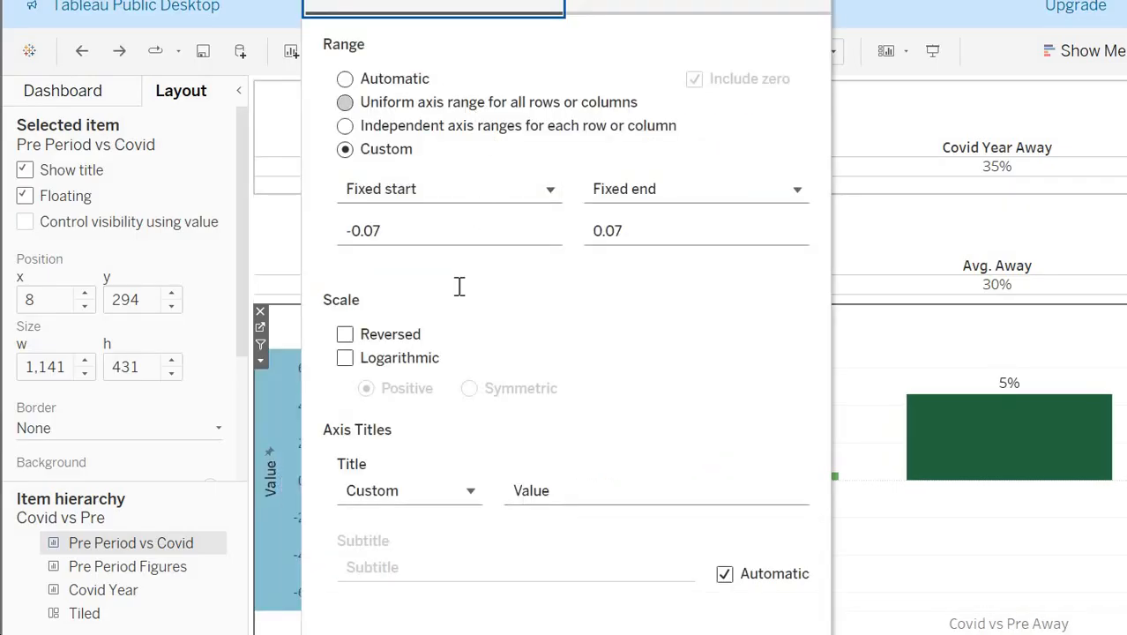
click(457, 492)
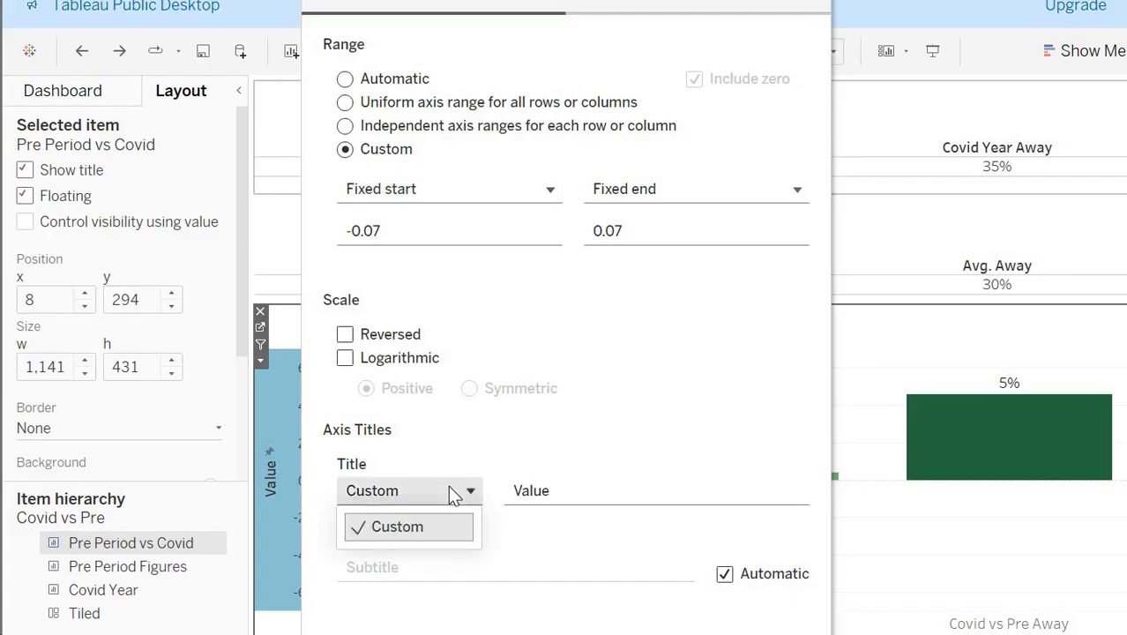
click(575, 496)
key(BackSpace)
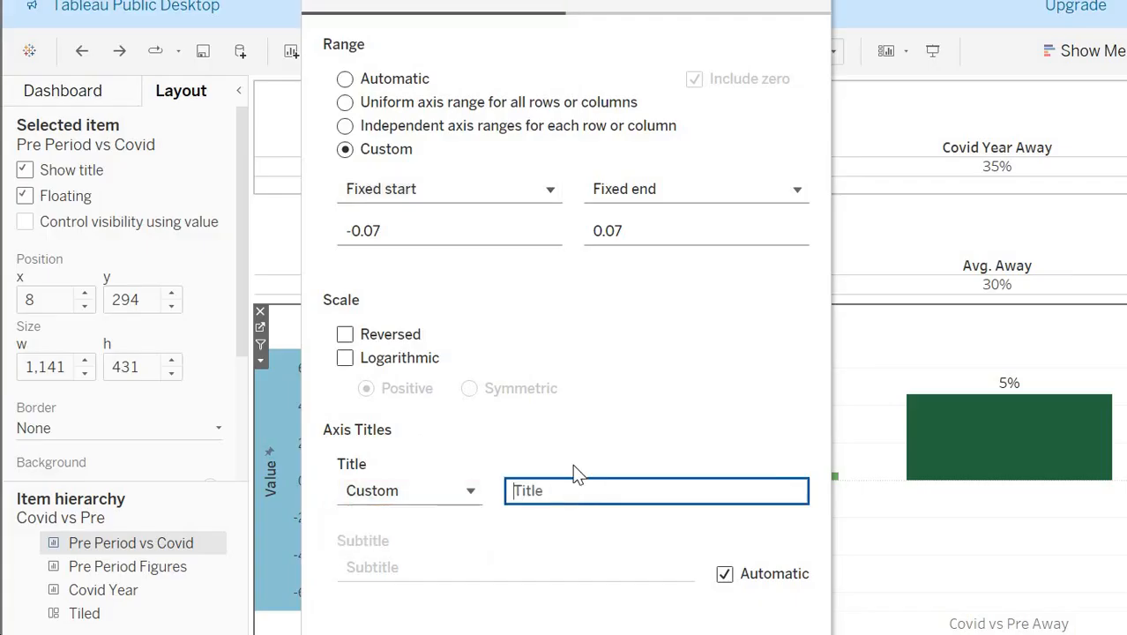
click(571, 454)
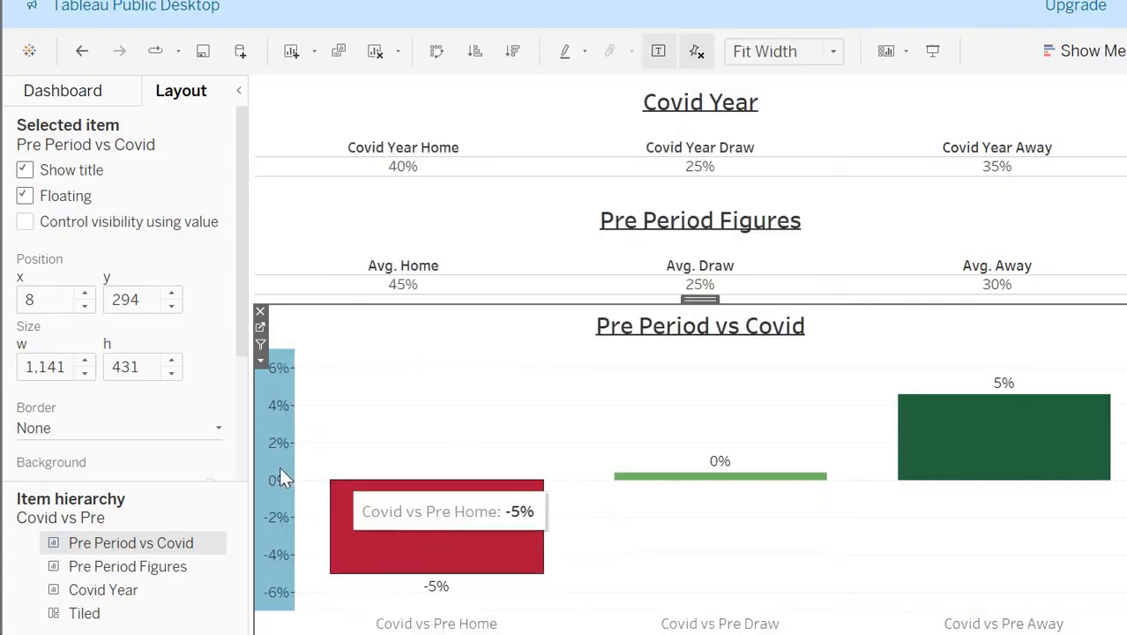
click(280, 467)
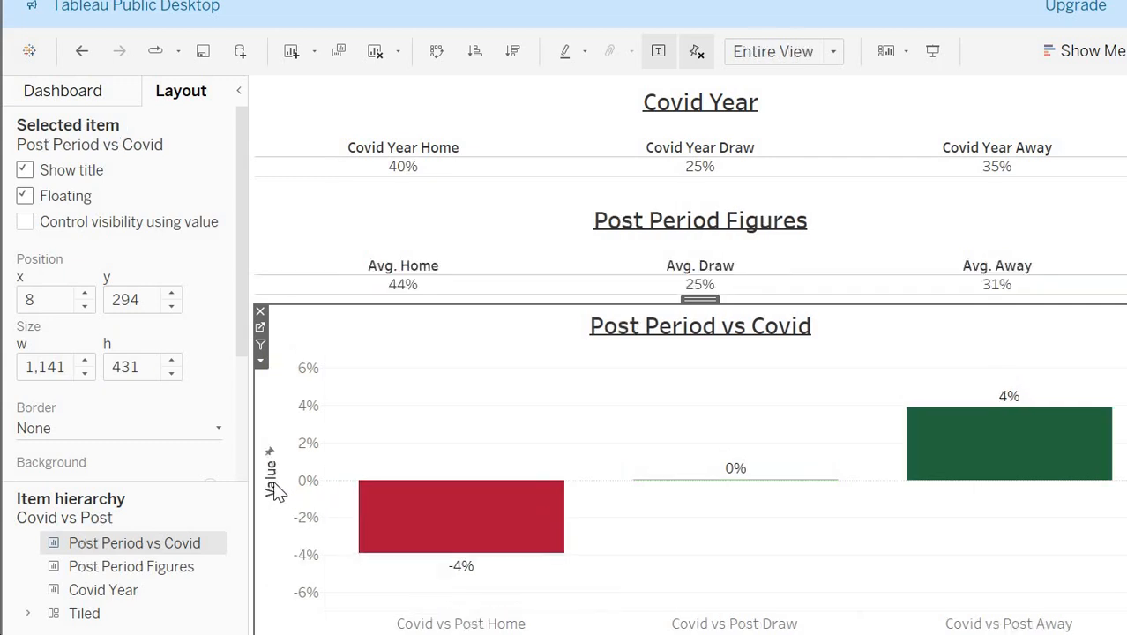
Step: In the Covid vs Post dashboard, clear the axis title Value from the Post Period vs Covid chart
click(276, 490)
right_click(284, 484)
click(341, 496)
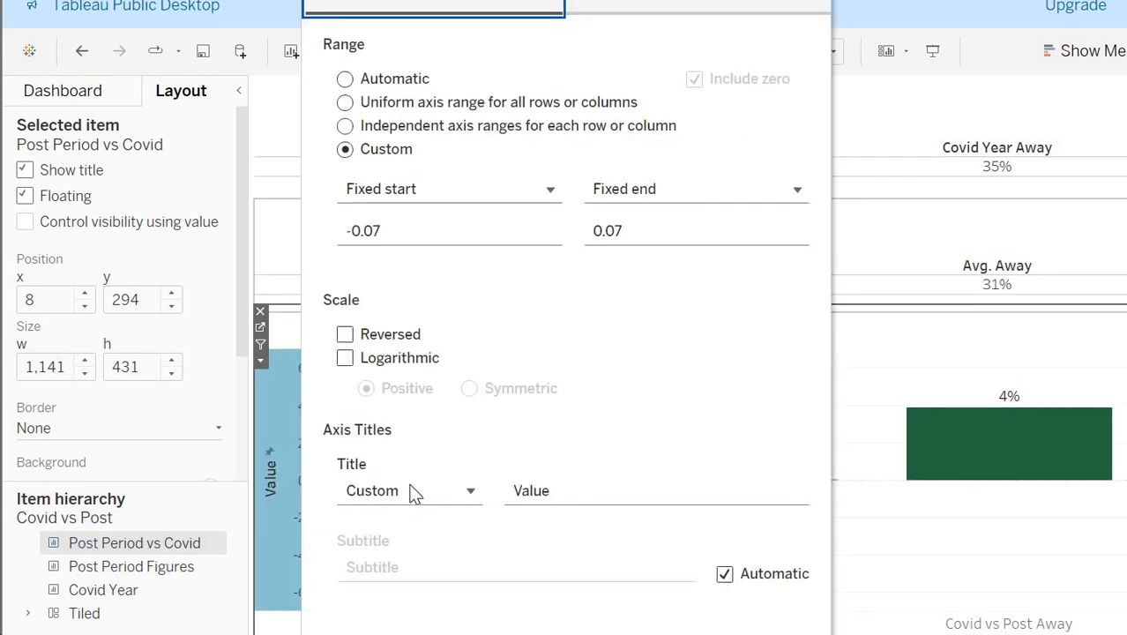
click(540, 490)
text(Title)
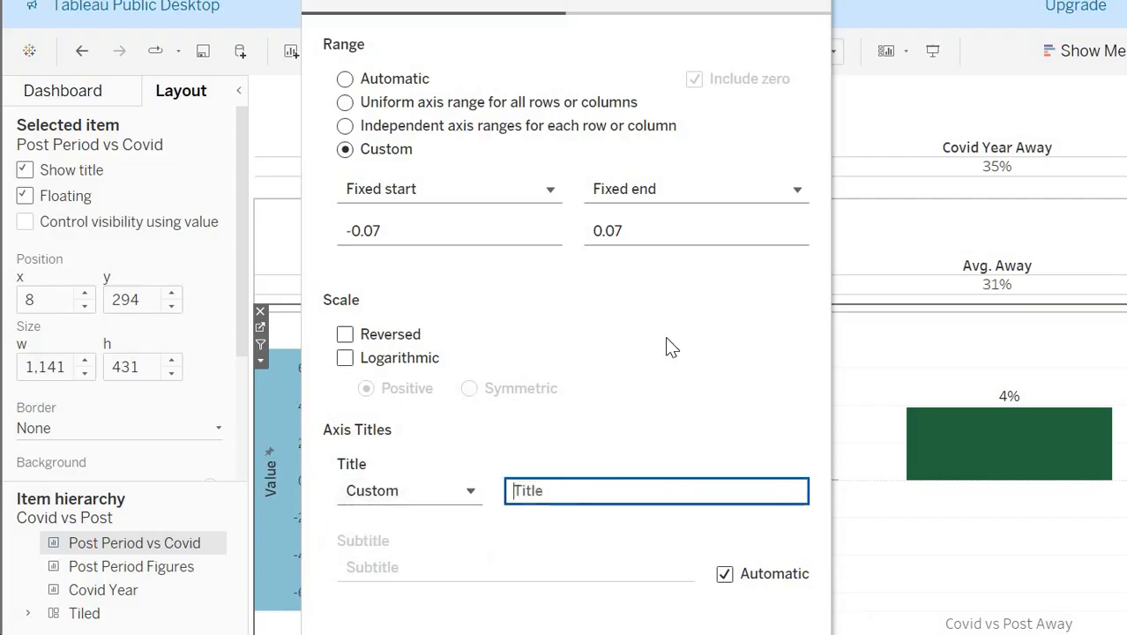
click(677, 365)
click(812, 1)
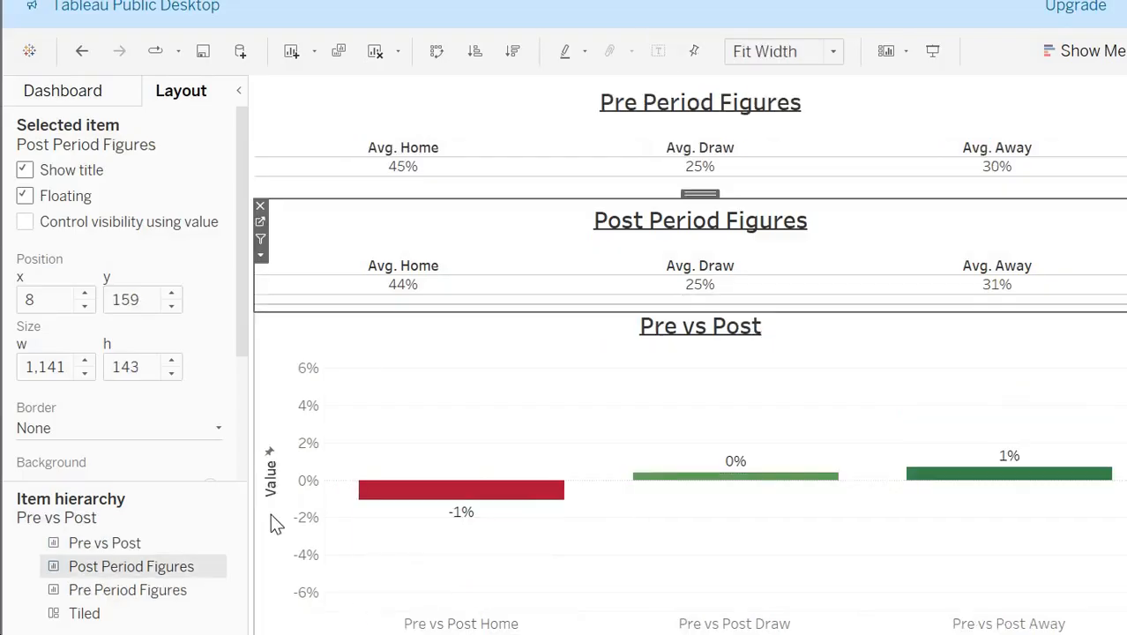
Step: In the Pre vs Post dashboard, clear the axis title Value from the Pre vs Post chart
click(271, 516)
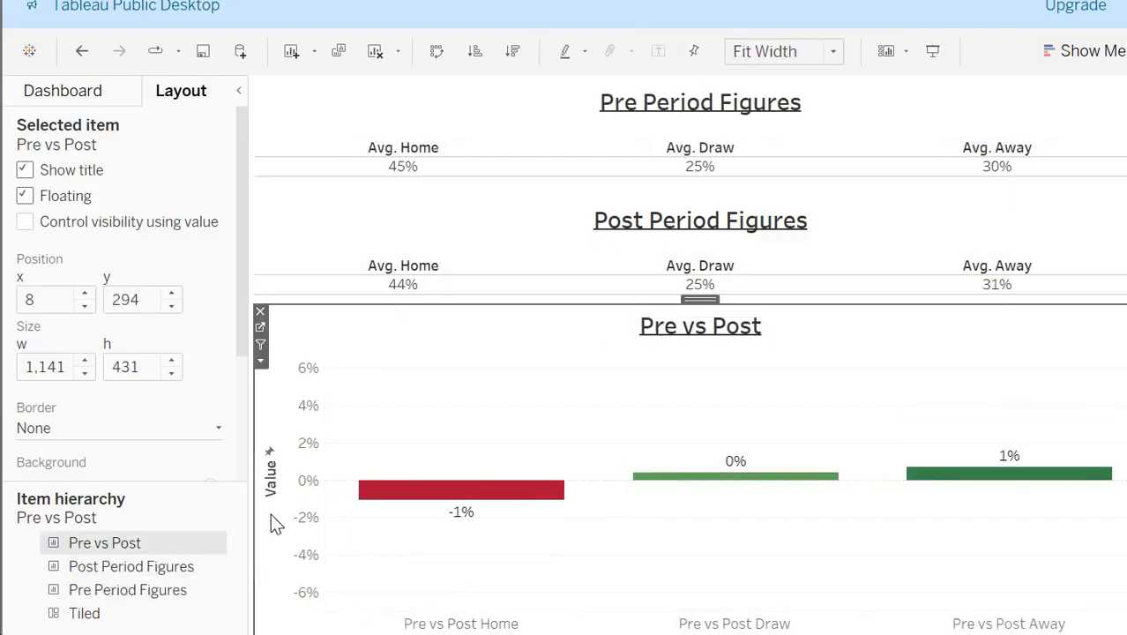
right_click(307, 530)
click(306, 528)
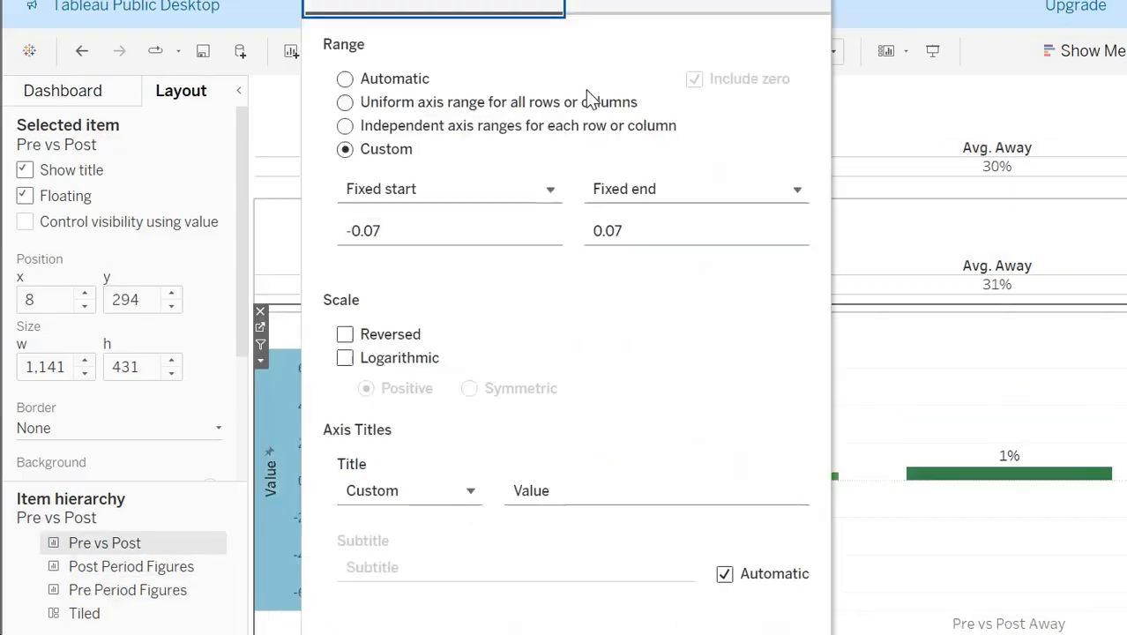
click(529, 488)
key(ctrl+a)
key(BackSpace)
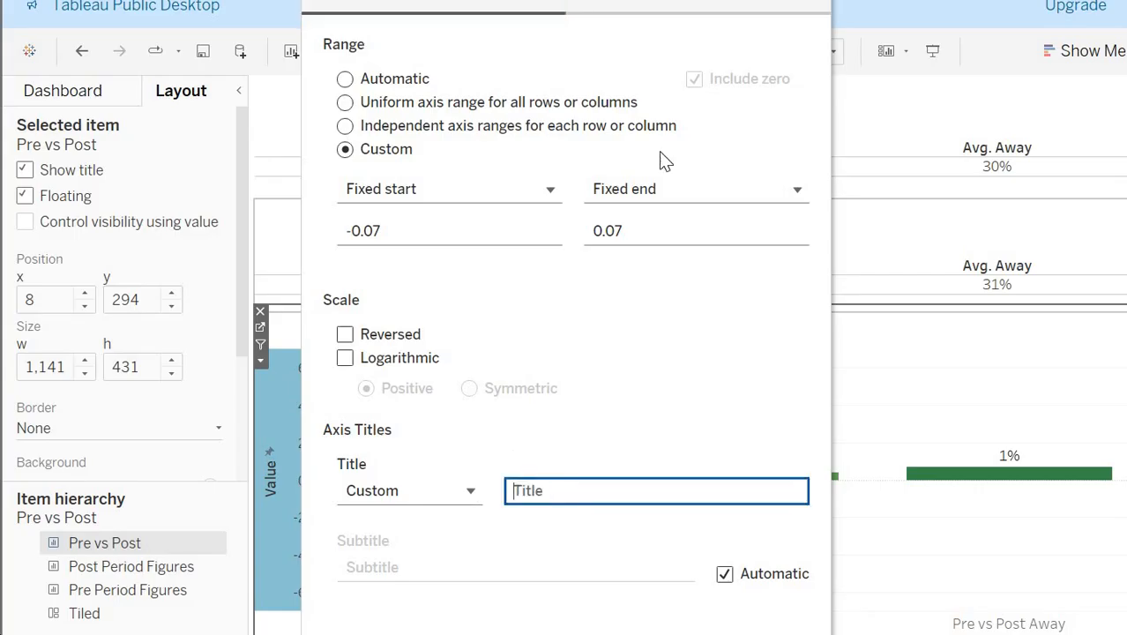
click(812, 2)
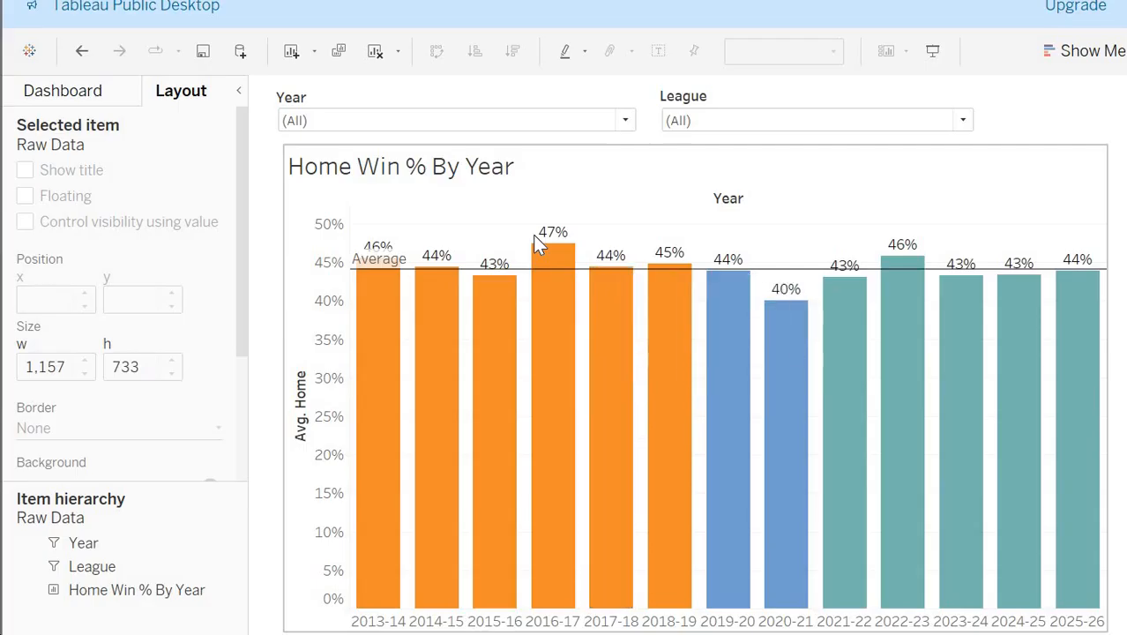
Step: Make a worksheet version of the Home Win % By Year chart titled Home Win % By Year By League
click(469, 201)
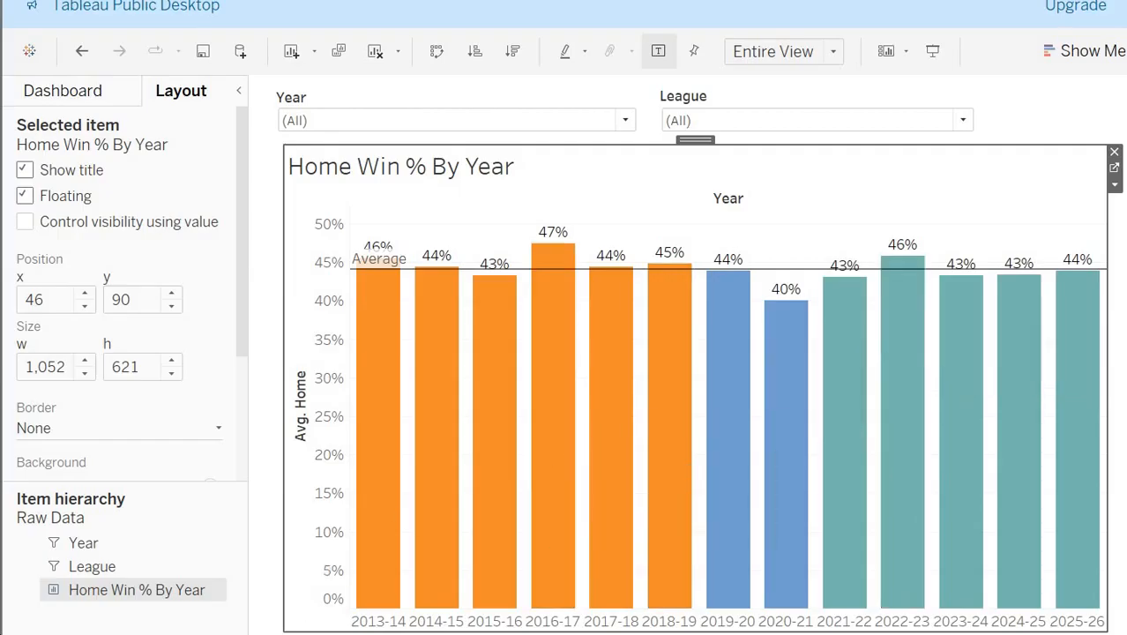
right_click(231, 634)
click(354, 574)
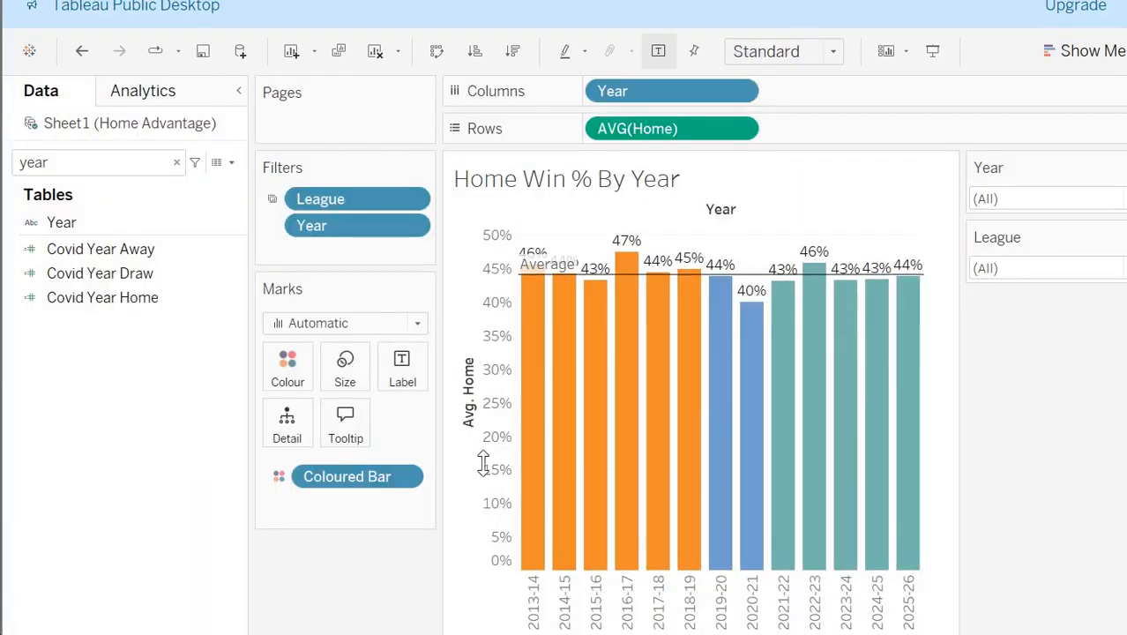
right_click(484, 463)
click(477, 447)
key(Return)
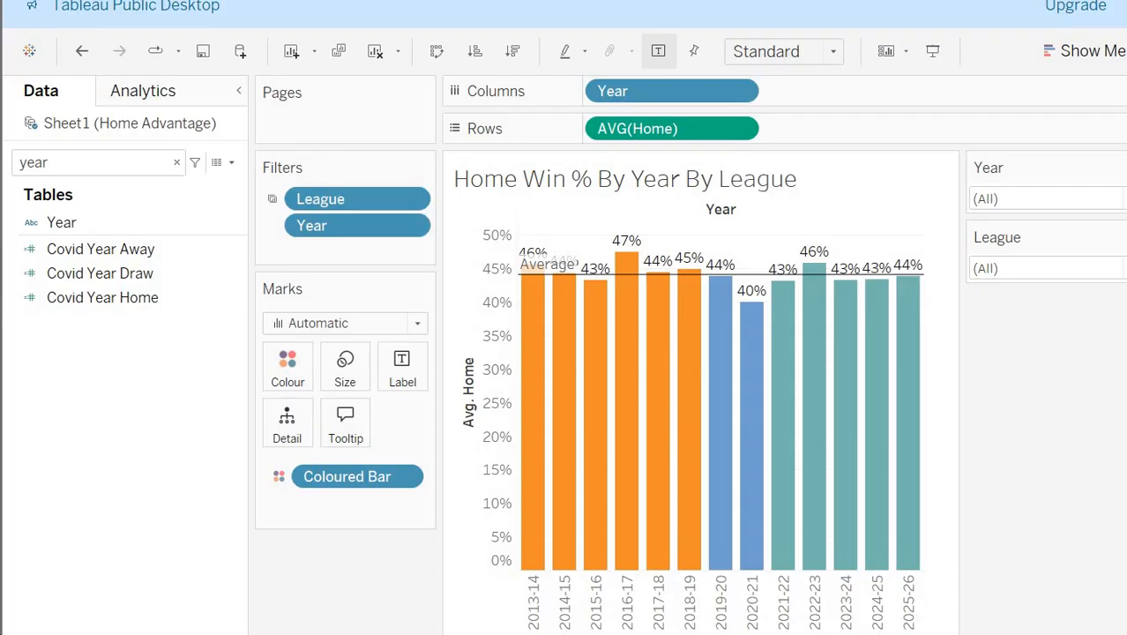
Step: Search the data fields for League and colour the bars by League in place of Coloured Bar
right_click(355, 476)
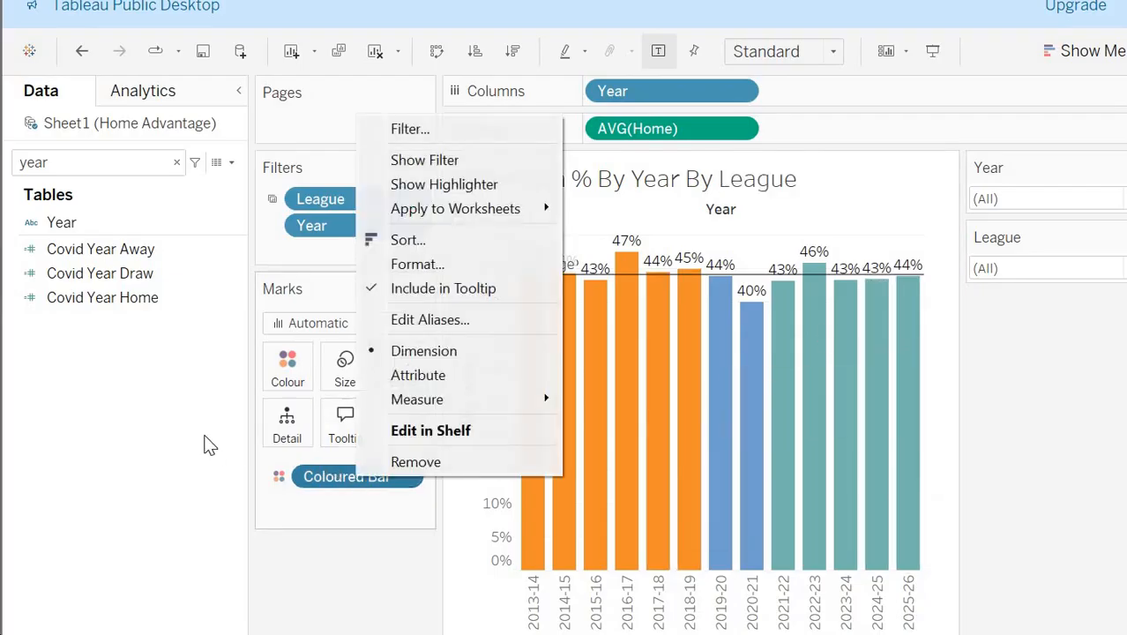
click(156, 247)
click(83, 152)
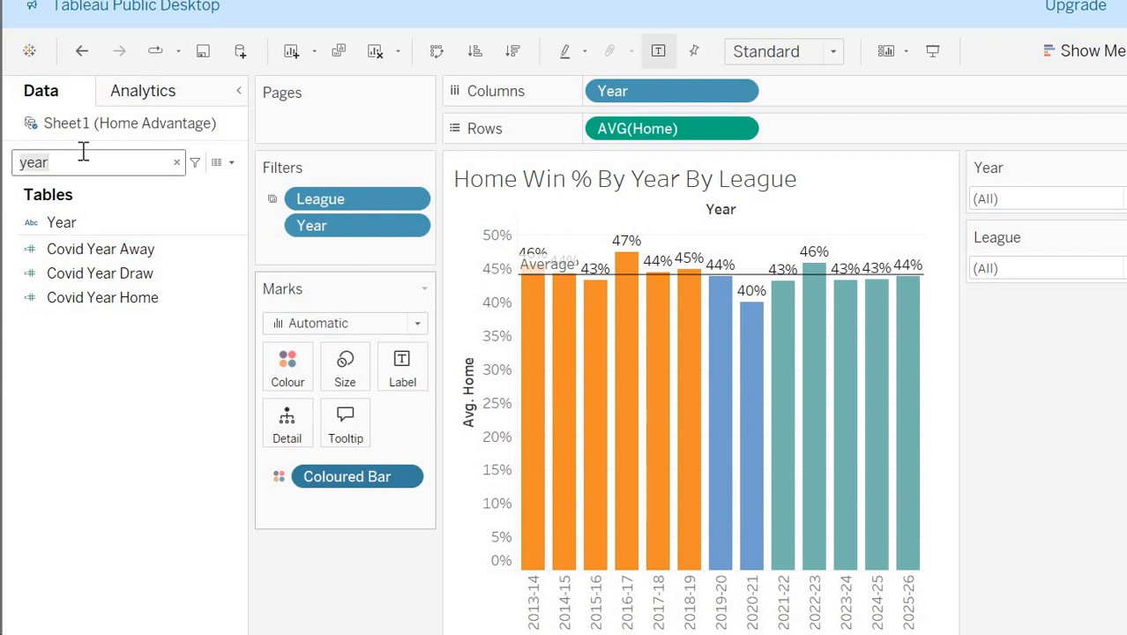
text(League)
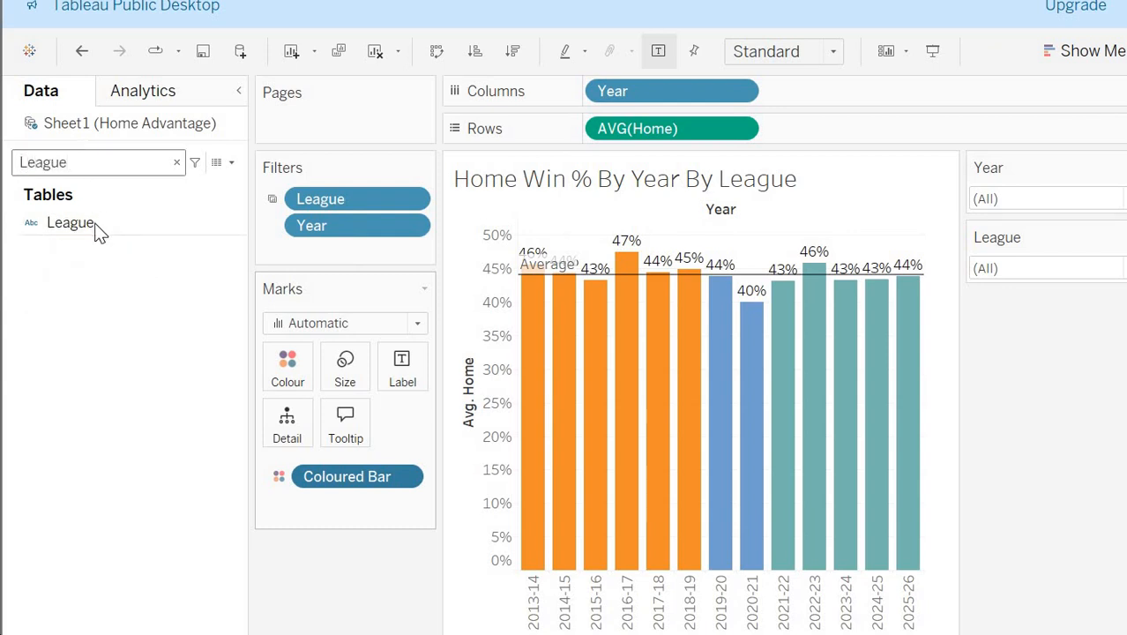
click(94, 222)
drag(423, 451, 355, 475)
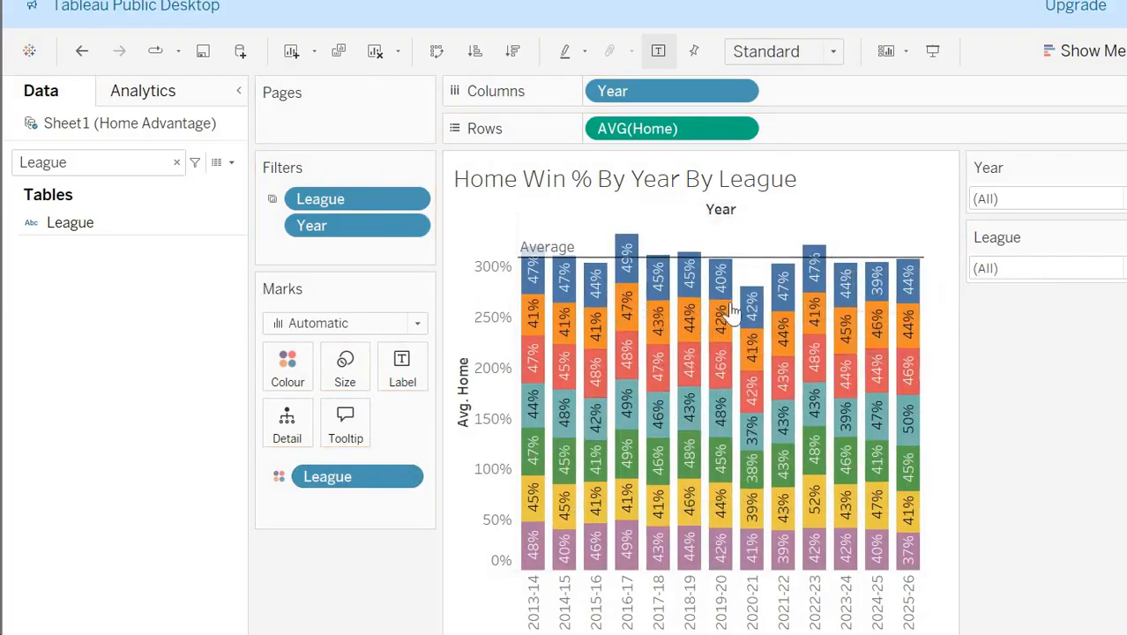
Step: Show the League colour legend for the Home Win % By Year By League chart
right_click(309, 480)
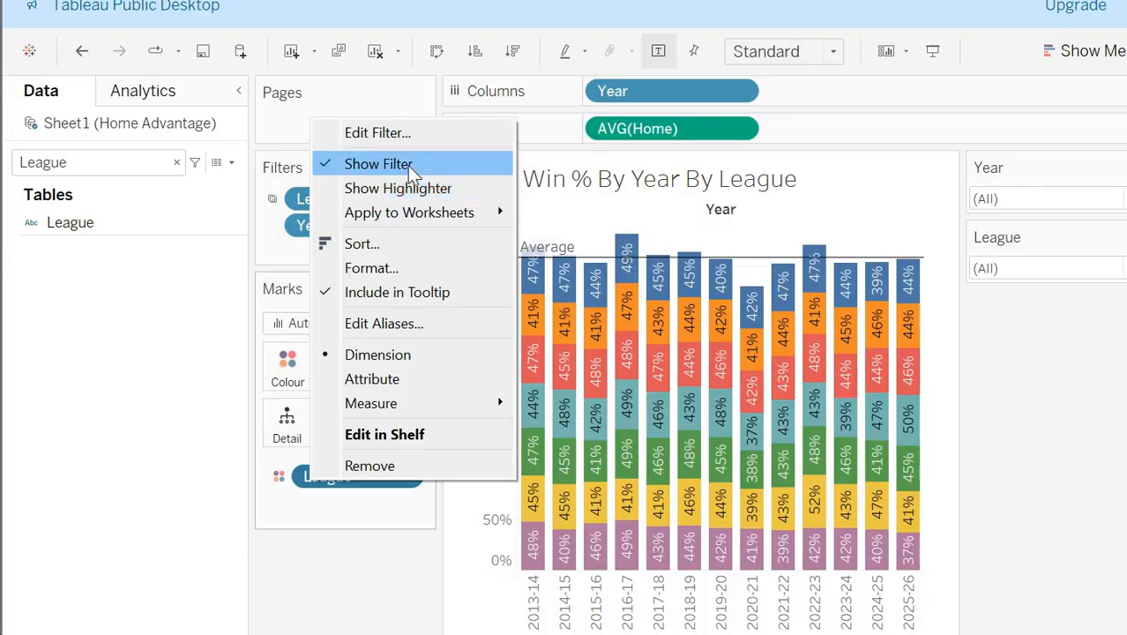
click(411, 188)
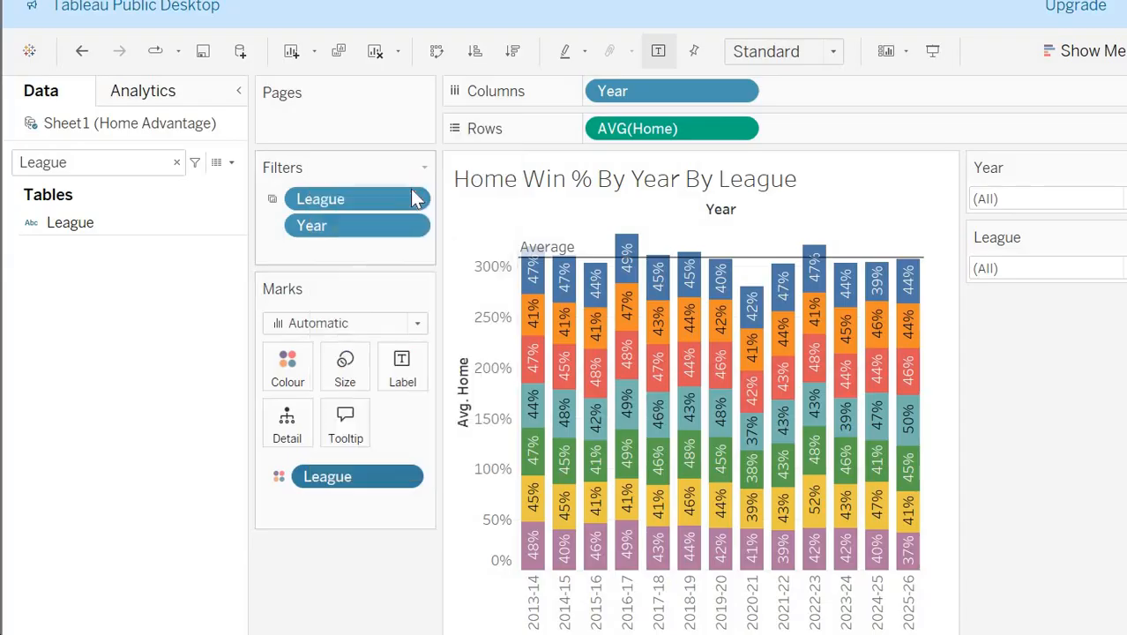
right_click(1065, 416)
click(1065, 418)
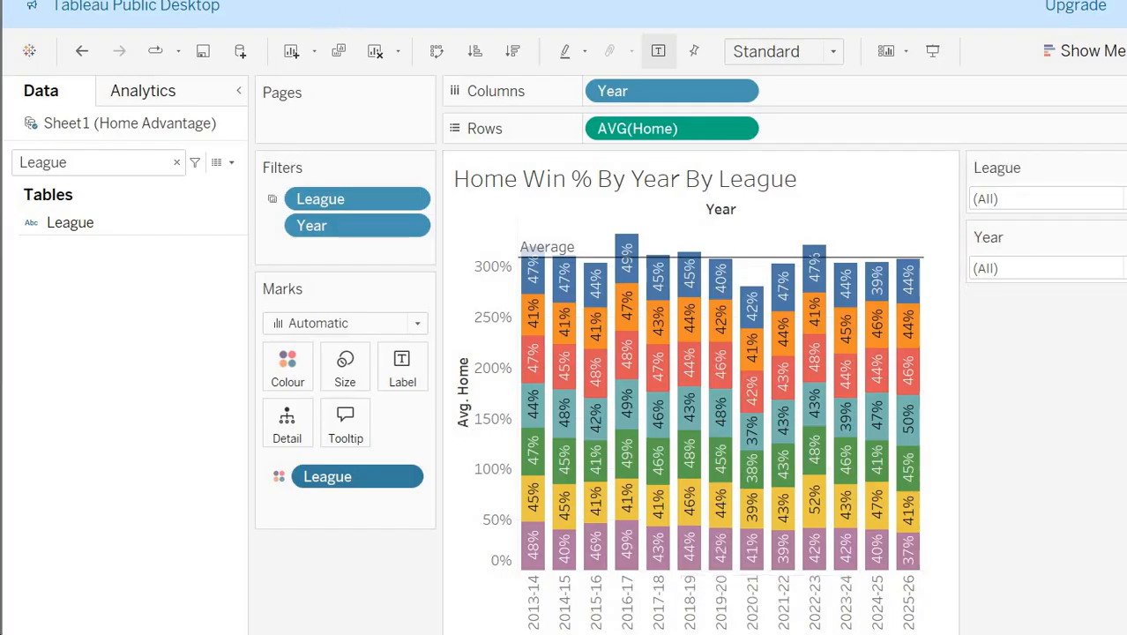
click(333, 1)
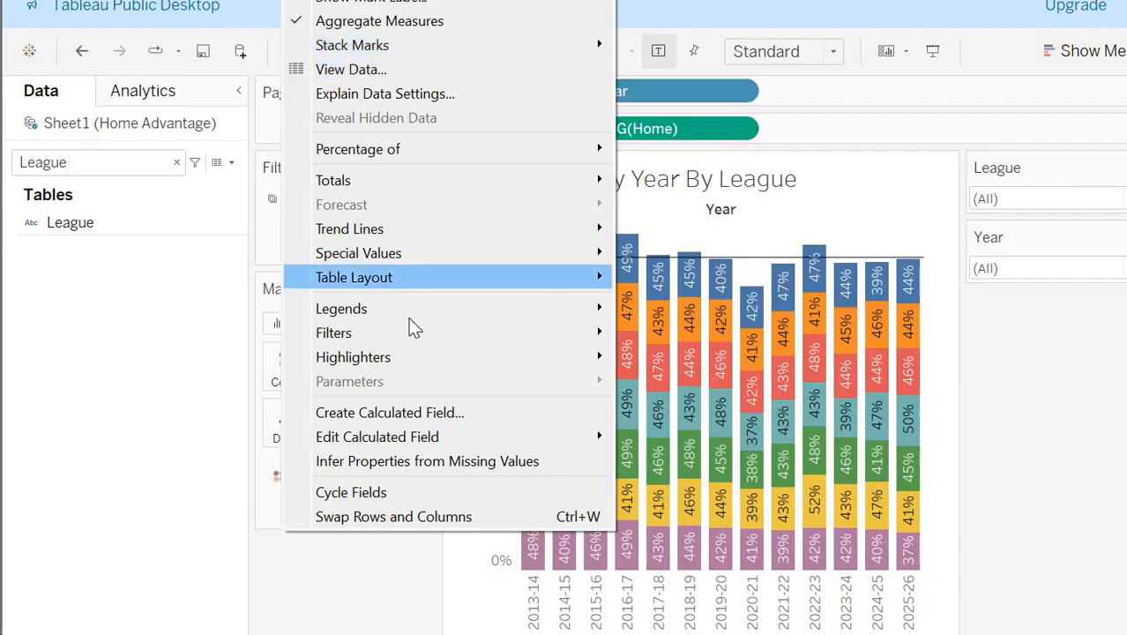
mouse_move(410, 319)
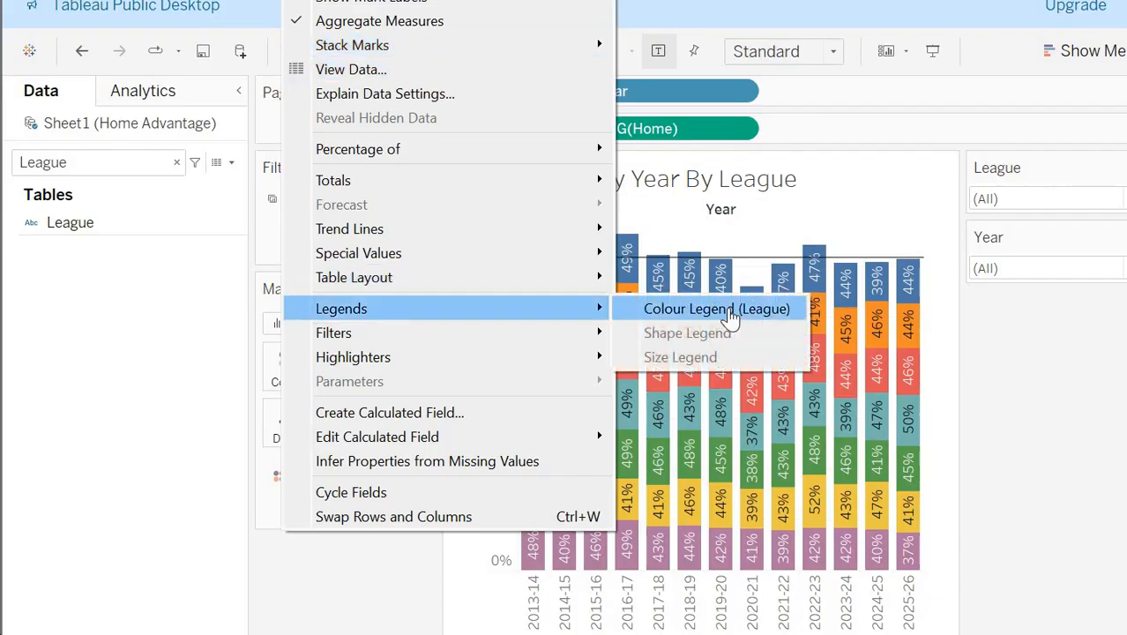
click(746, 314)
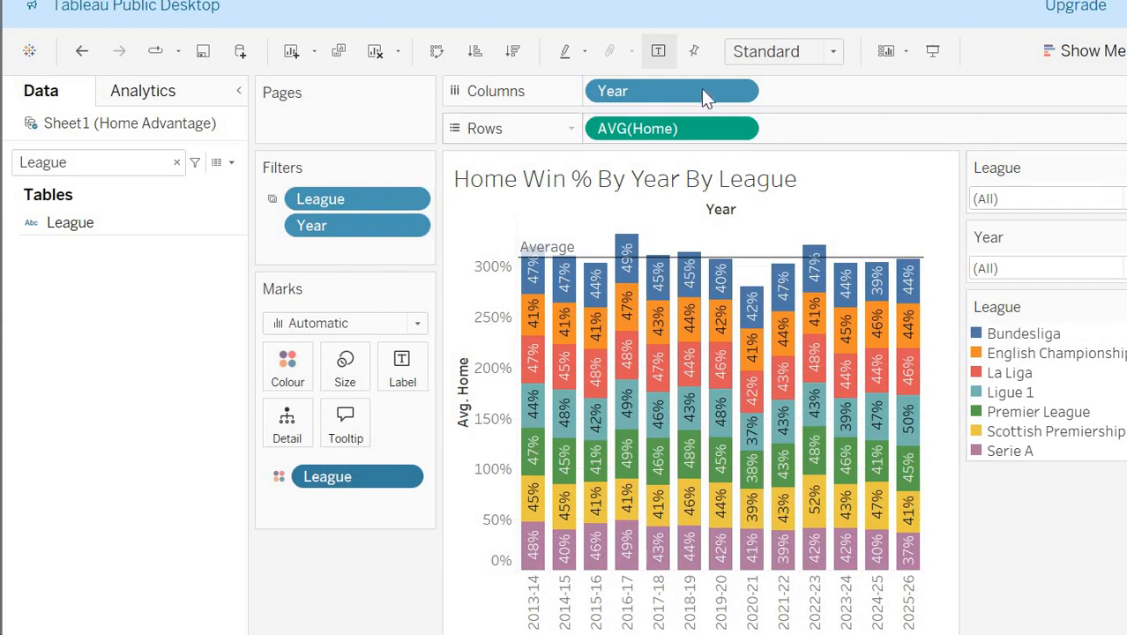
mouse_move(680, 88)
mouse_down()
mouse_move(897, 133)
mouse_move(897, 117)
mouse_move(764, 142)
mouse_move(782, 93)
mouse_up()
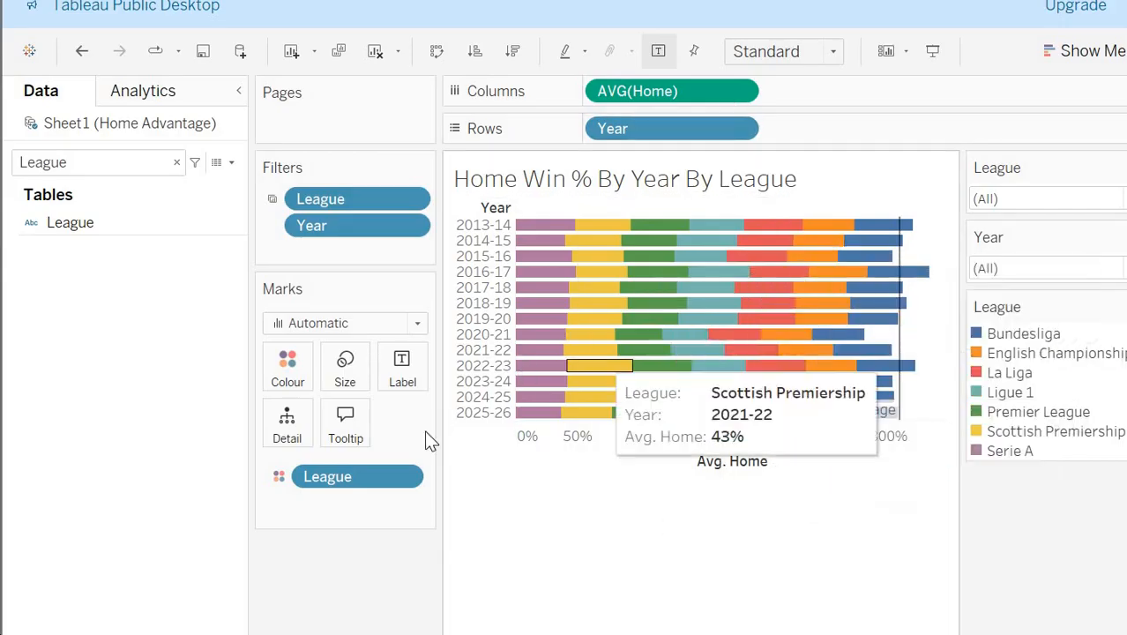
click(374, 476)
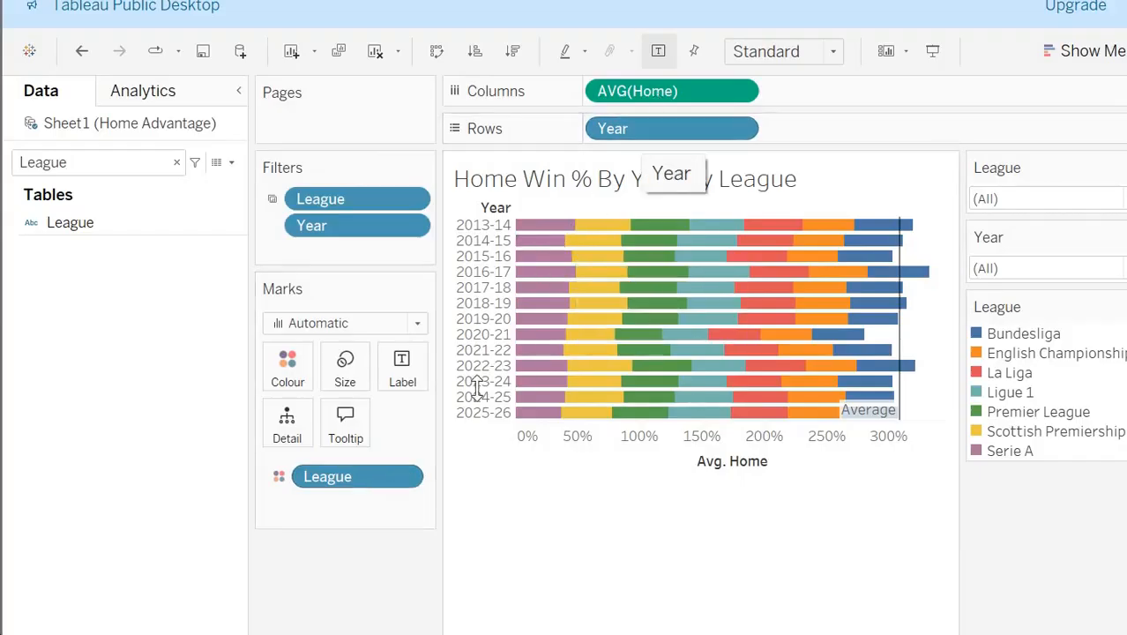
drag(415, 469, 773, 132)
drag(679, 137, 347, 477)
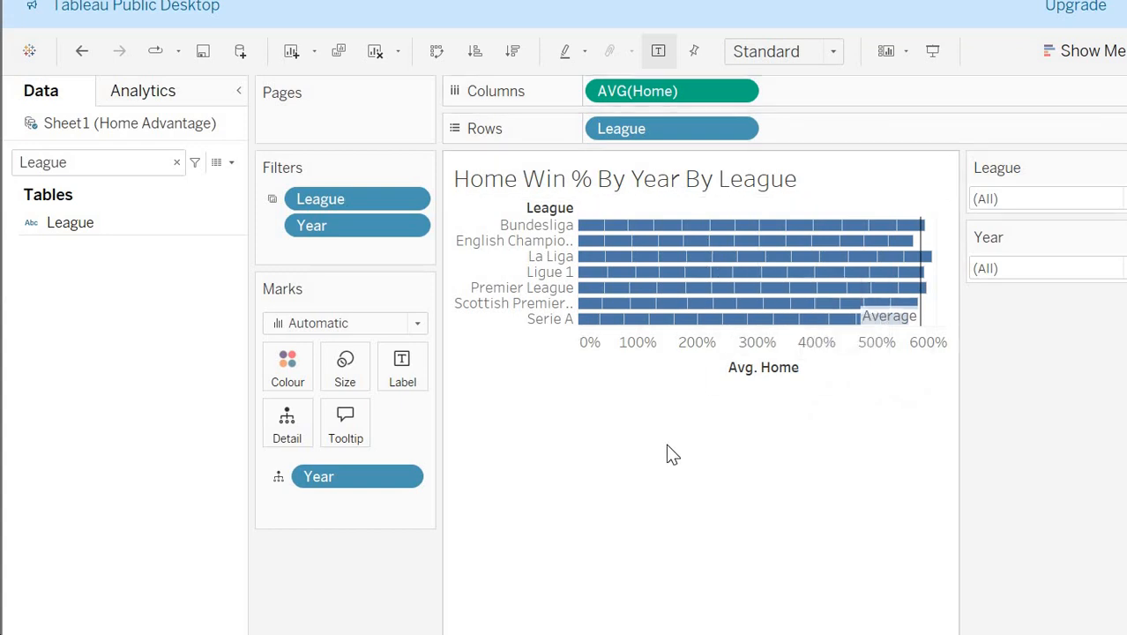
key(ctrl+z)
key(ctrl+z)
key(ctrl+z)
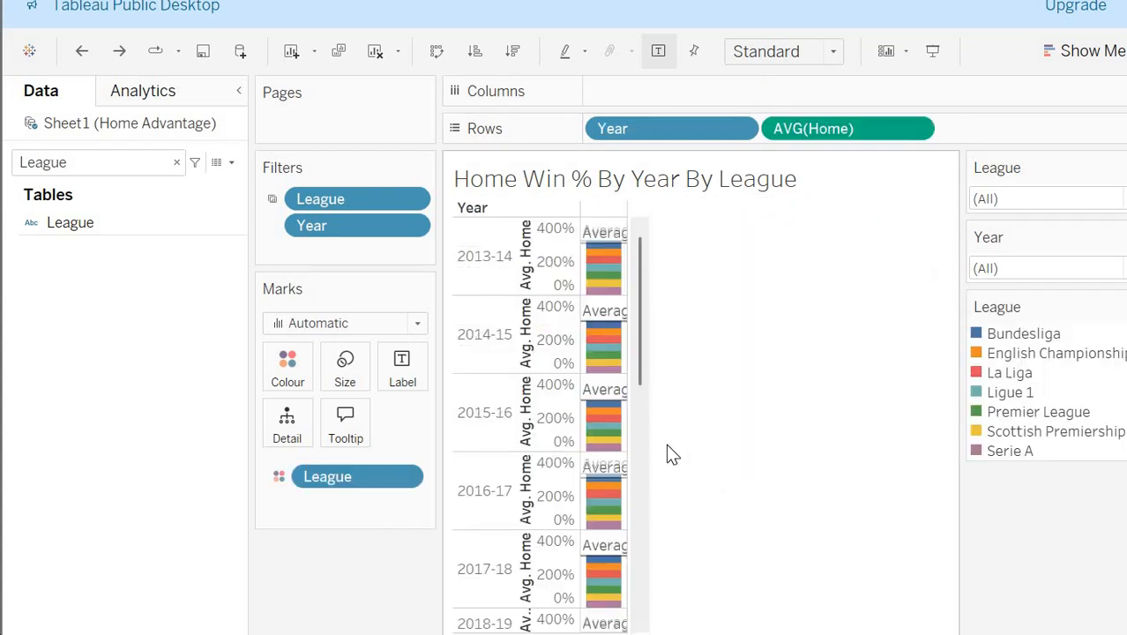
key(ctrl+z)
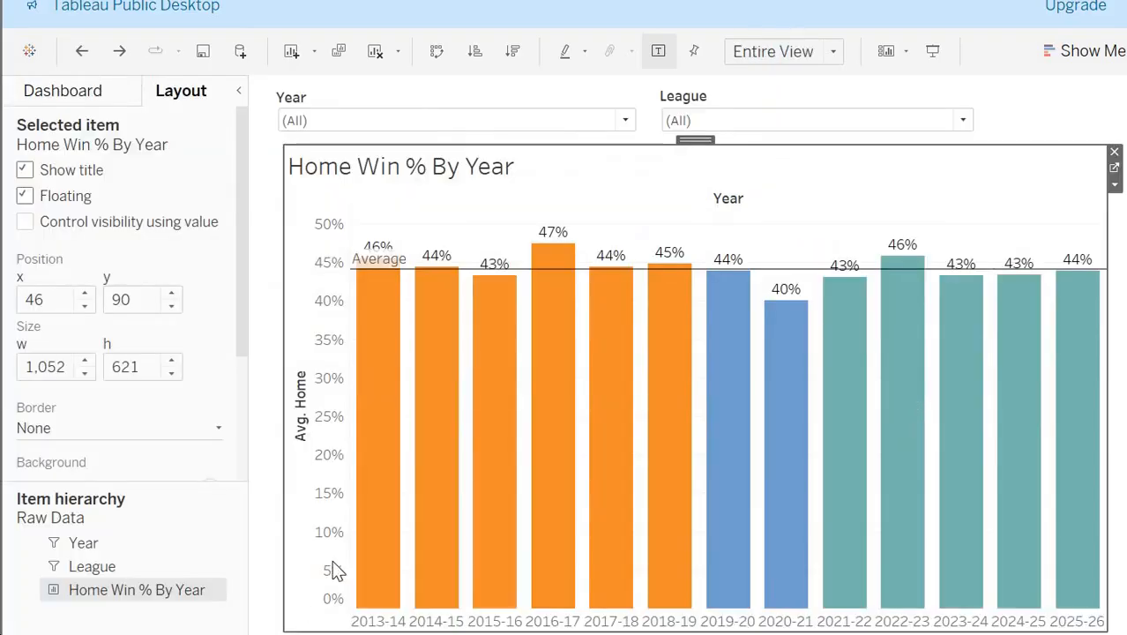
Step: Duplicate the Raw Data dashboard and rename the copy Raw Data by League
right_click(329, 566)
click(324, 554)
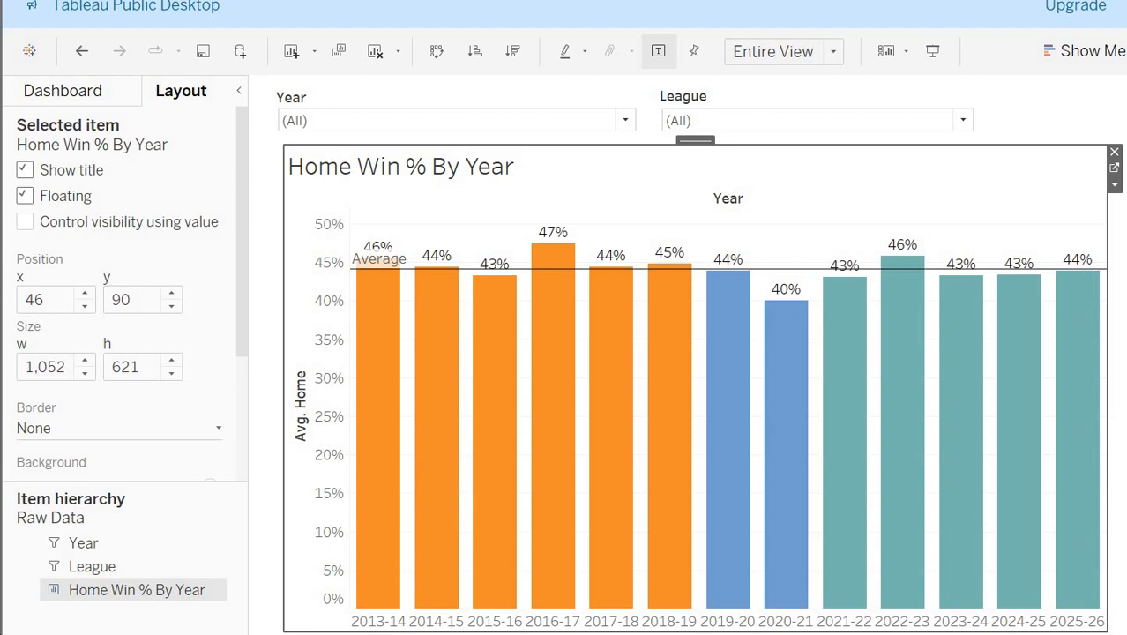
right_click(238, 634)
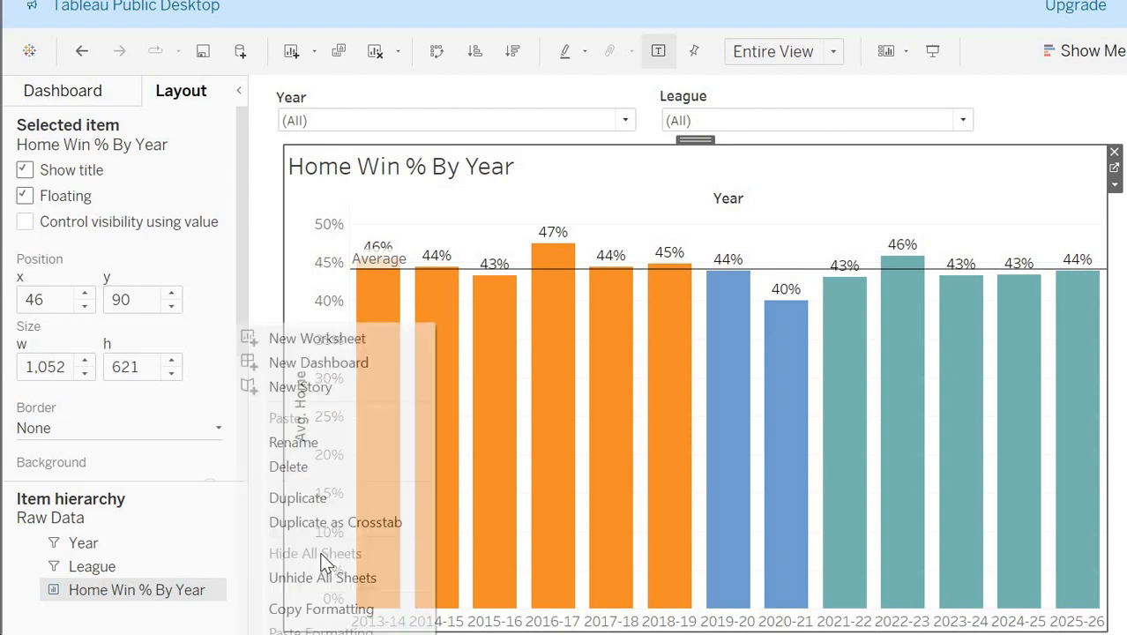
click(338, 633)
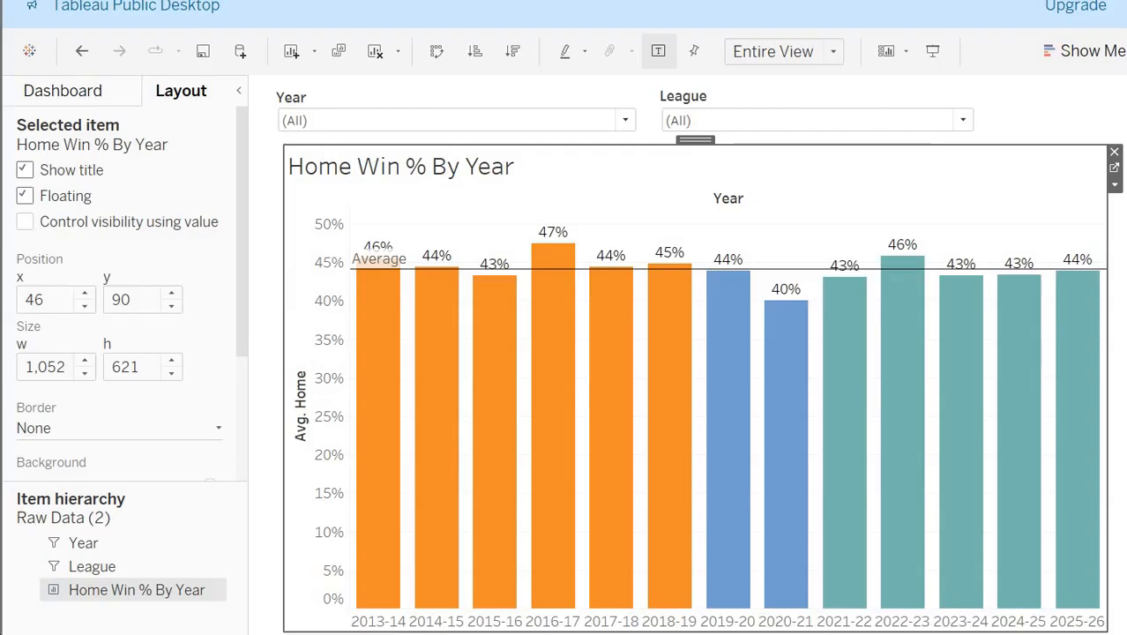
key(Return)
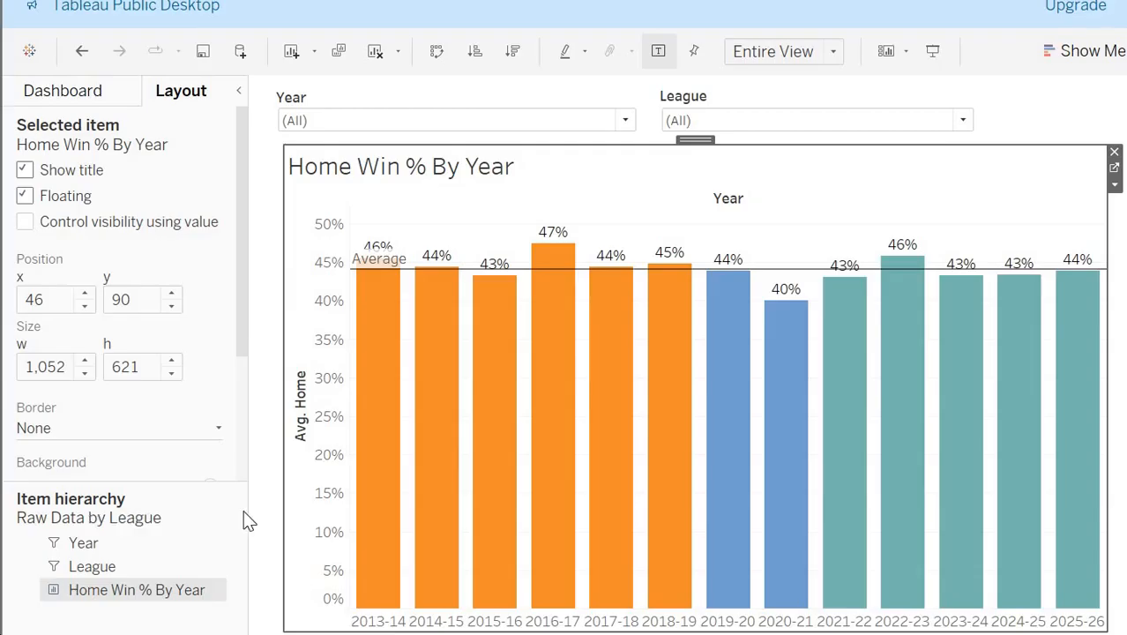
Step: In Raw Data by League, replace the Home Win % By Year chart with the Home Win % By Year By League sheet, tiled
click(89, 93)
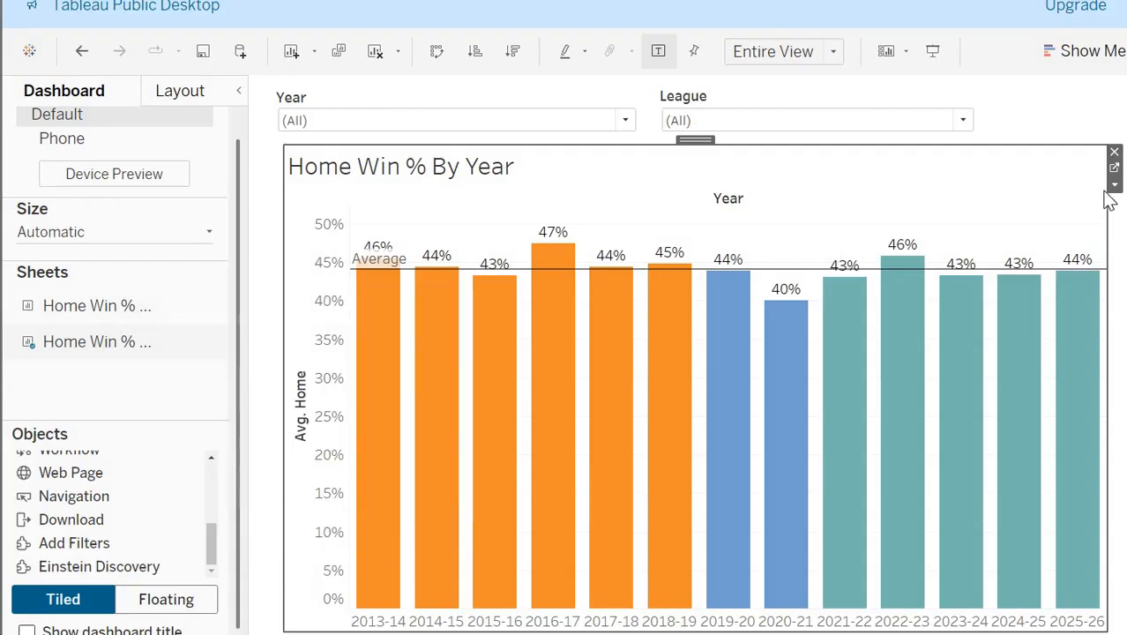
click(1115, 152)
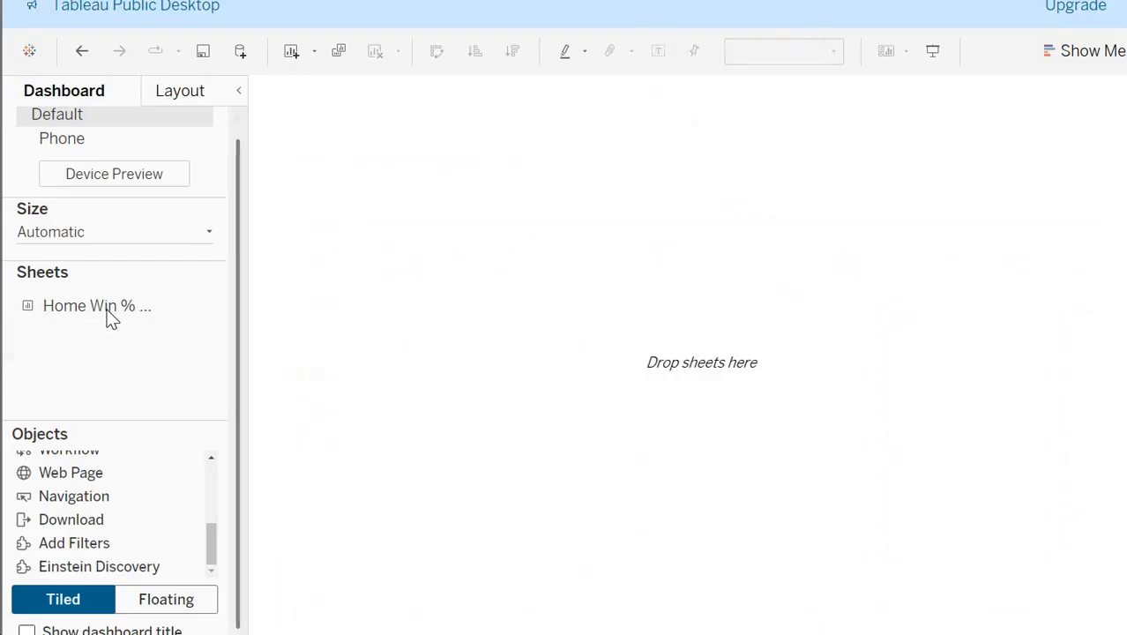
key(ctrl+z)
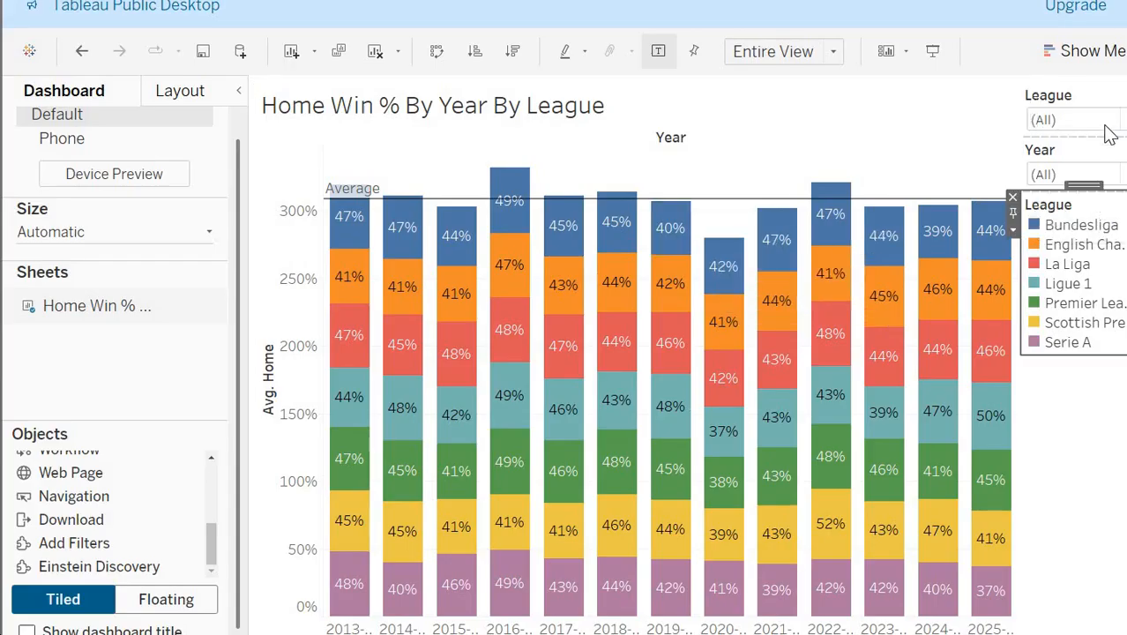
Step: Arrange the League and Year filters side by side above the Home Win % By Year By League chart, with League first
click(1094, 99)
drag(996, 93, 961, 87)
click(1094, 167)
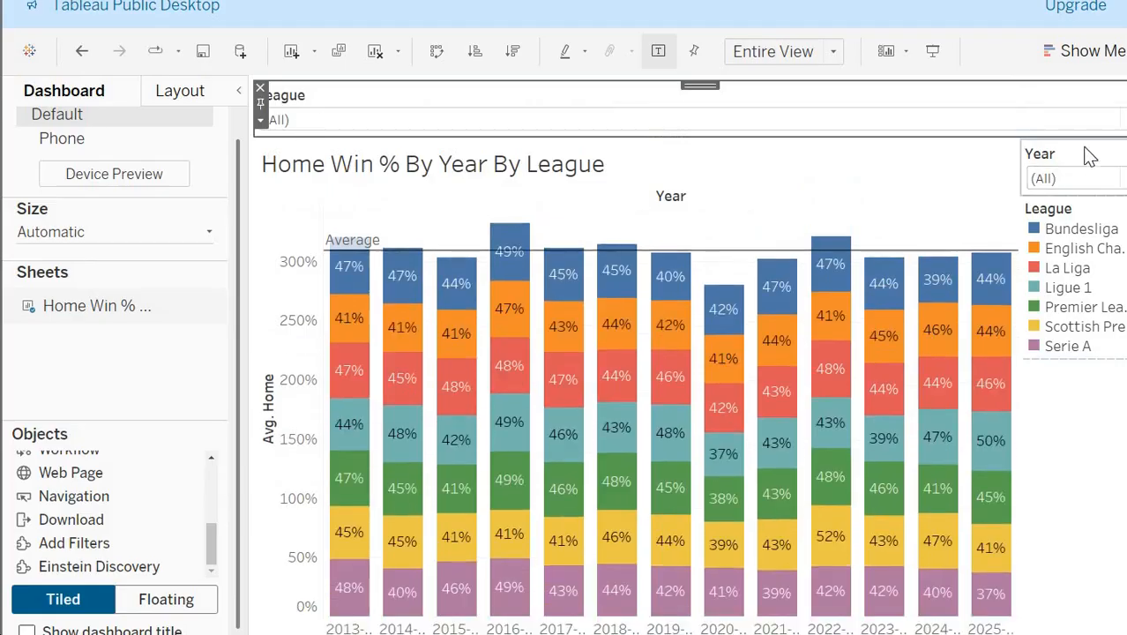
mouse_move(1076, 135)
mouse_down()
mouse_move(1054, 80)
mouse_move(1025, 102)
mouse_move(1083, 222)
mouse_move(1002, 131)
mouse_up()
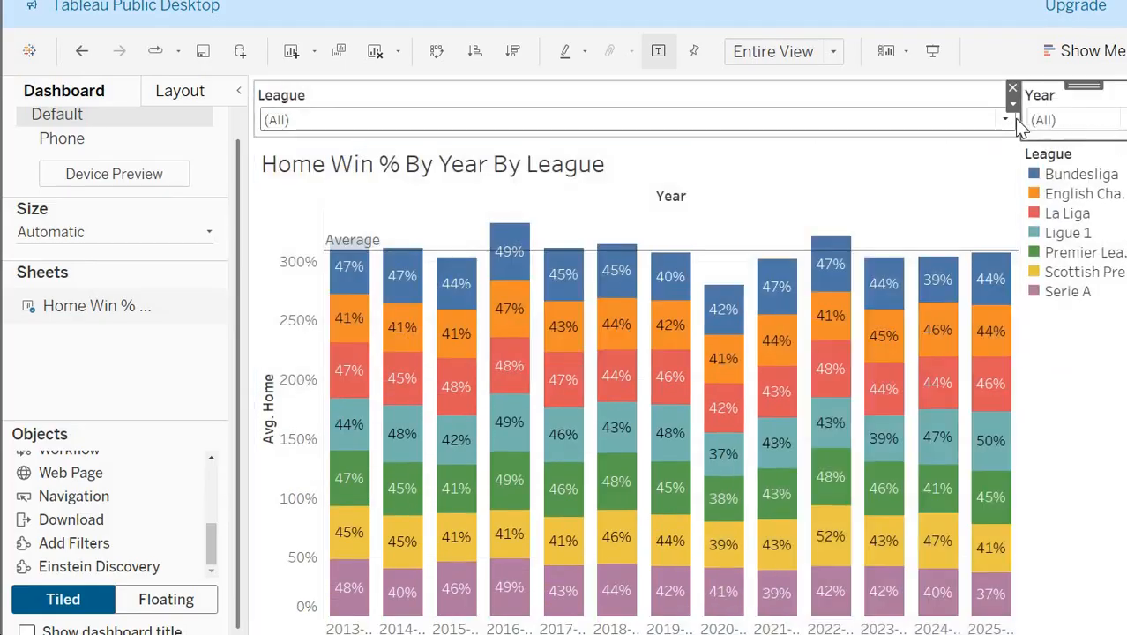
drag(806, 134, 673, 118)
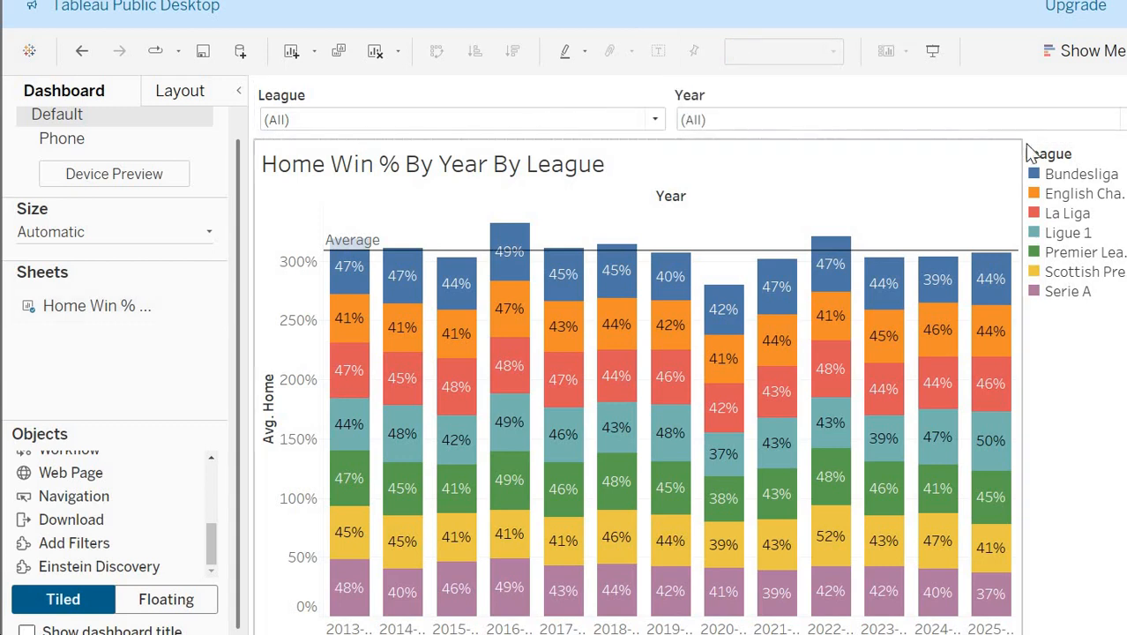
Step: Try to move the League colour legend up beside the Year filter
click(1067, 155)
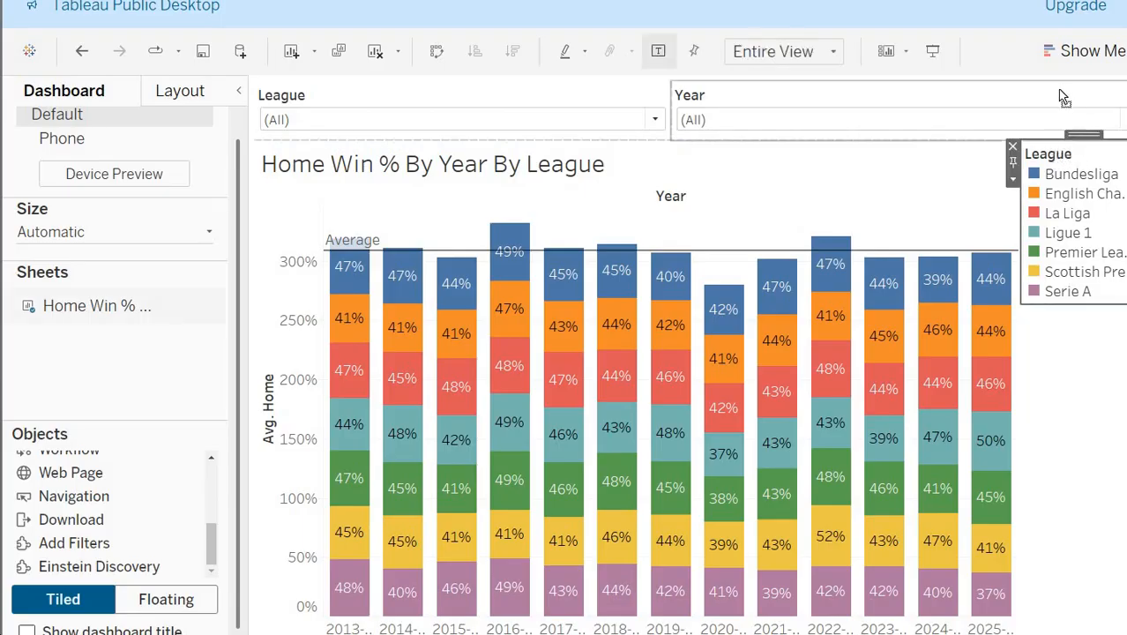
drag(1063, 97, 1015, 109)
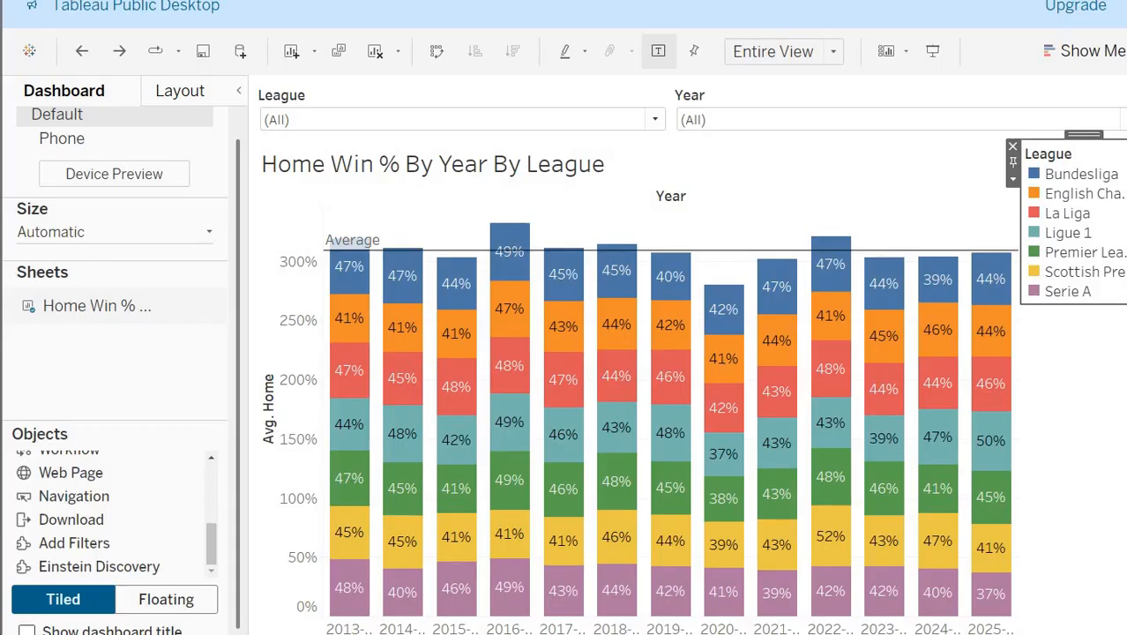
Step: In the Raw Data dashboard, replace the floating Home Win % By Year chart with a tiled one, unhiding its worksheet on removal
right_click(332, 633)
click(403, 540)
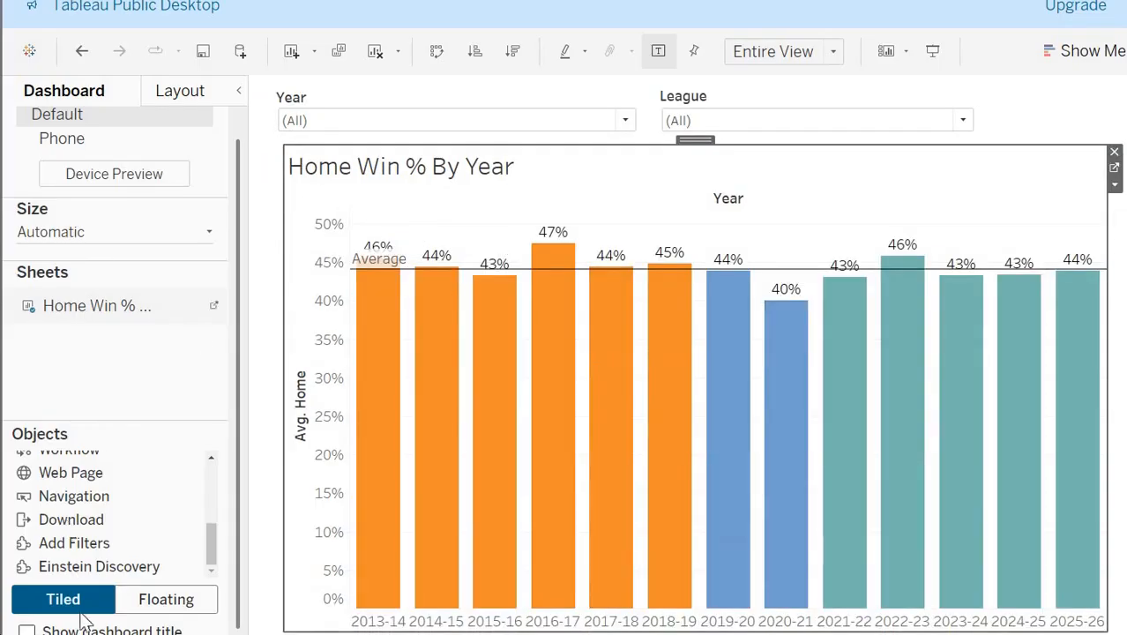
click(137, 597)
click(64, 601)
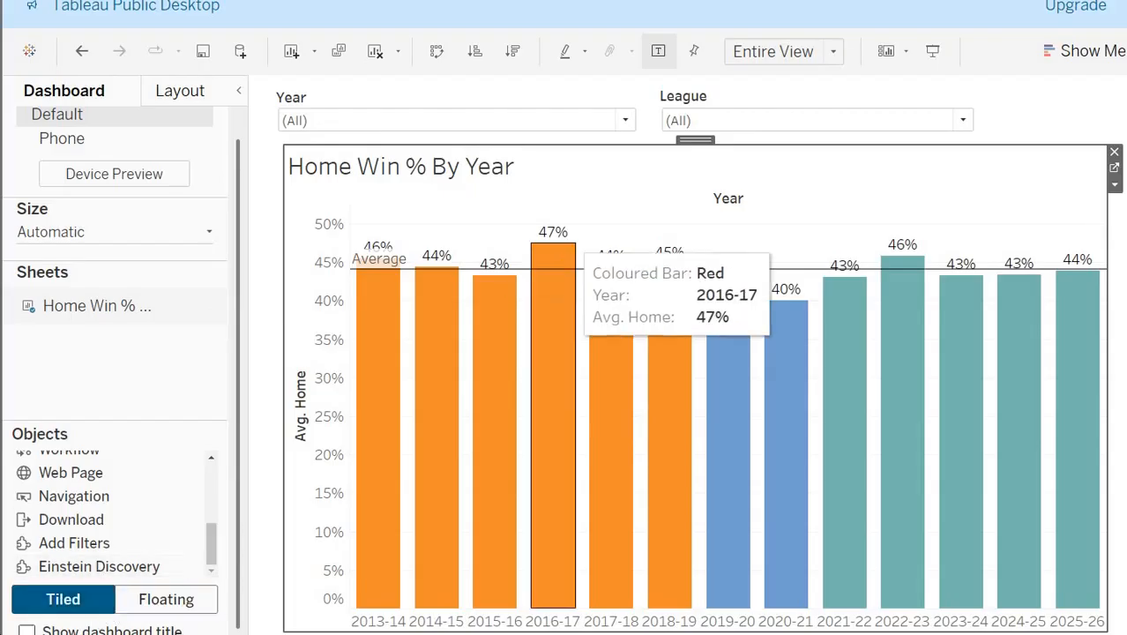
click(1114, 154)
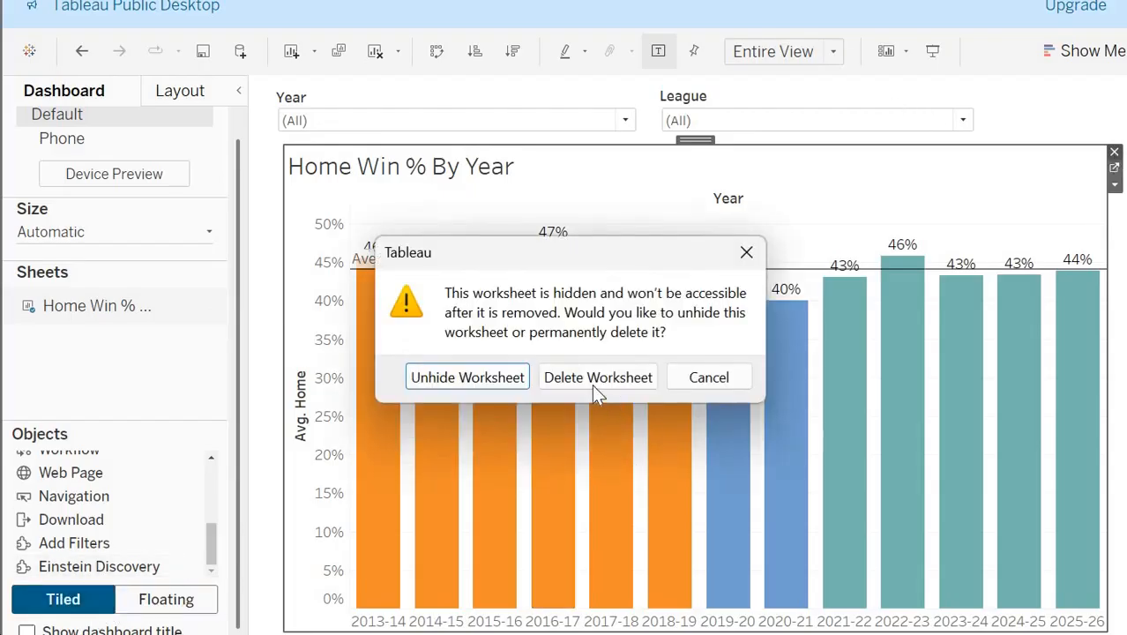
click(494, 374)
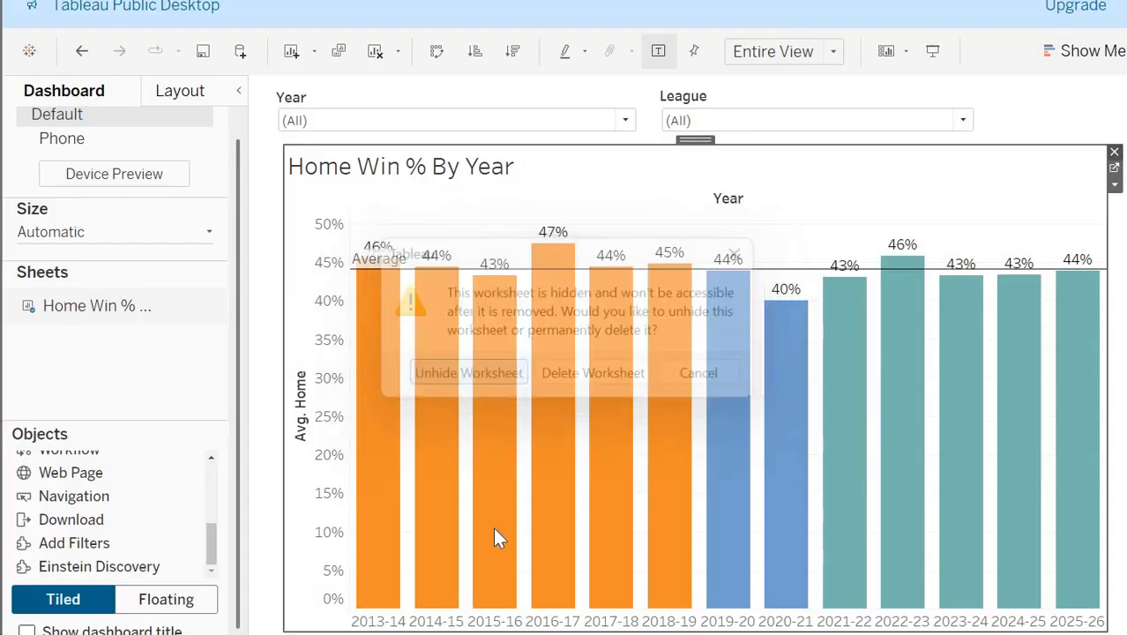
drag(154, 324, 899, 269)
Step: In the Raw Data dashboard, line up the League and Year filters side by side above the chart, with League first
drag(1067, 100, 860, 81)
click(1082, 154)
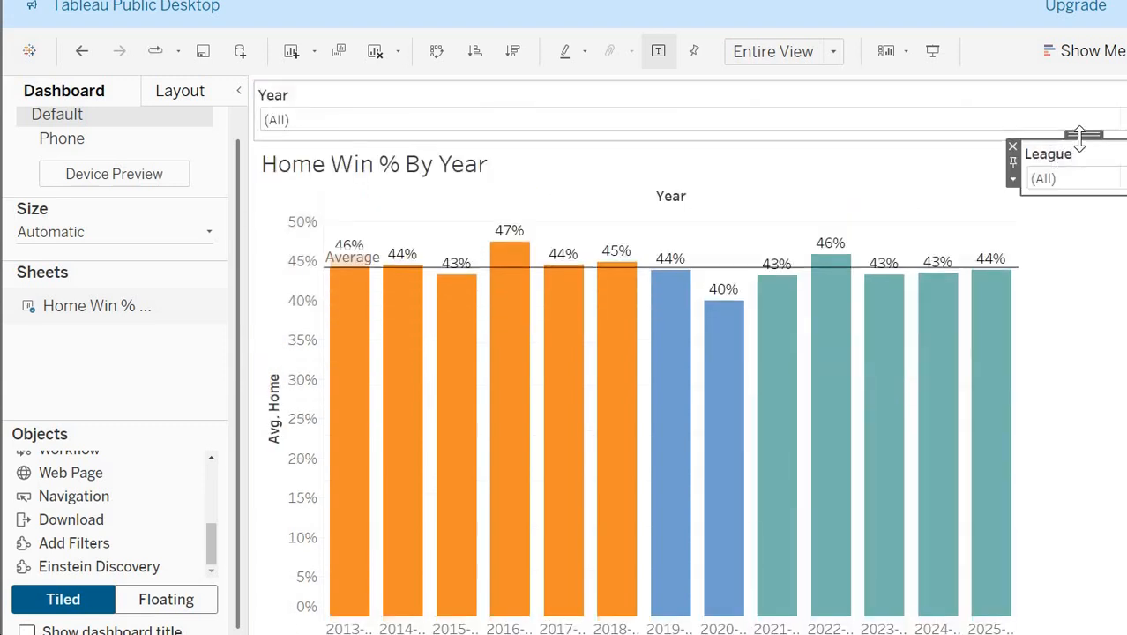
drag(1076, 134, 1023, 126)
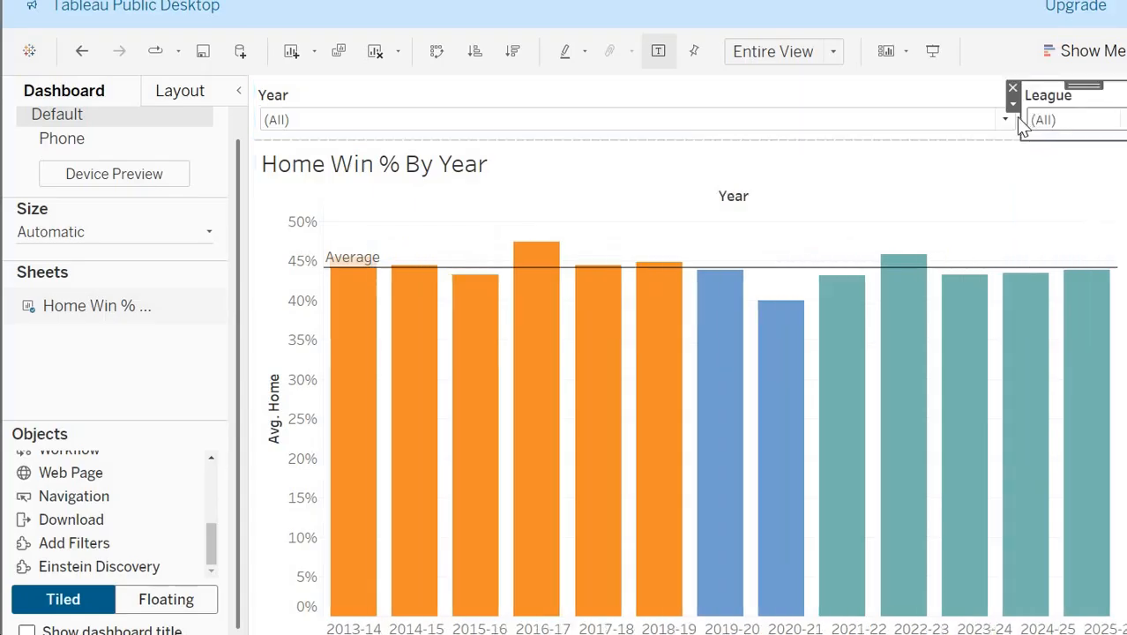
drag(689, 161, 559, 266)
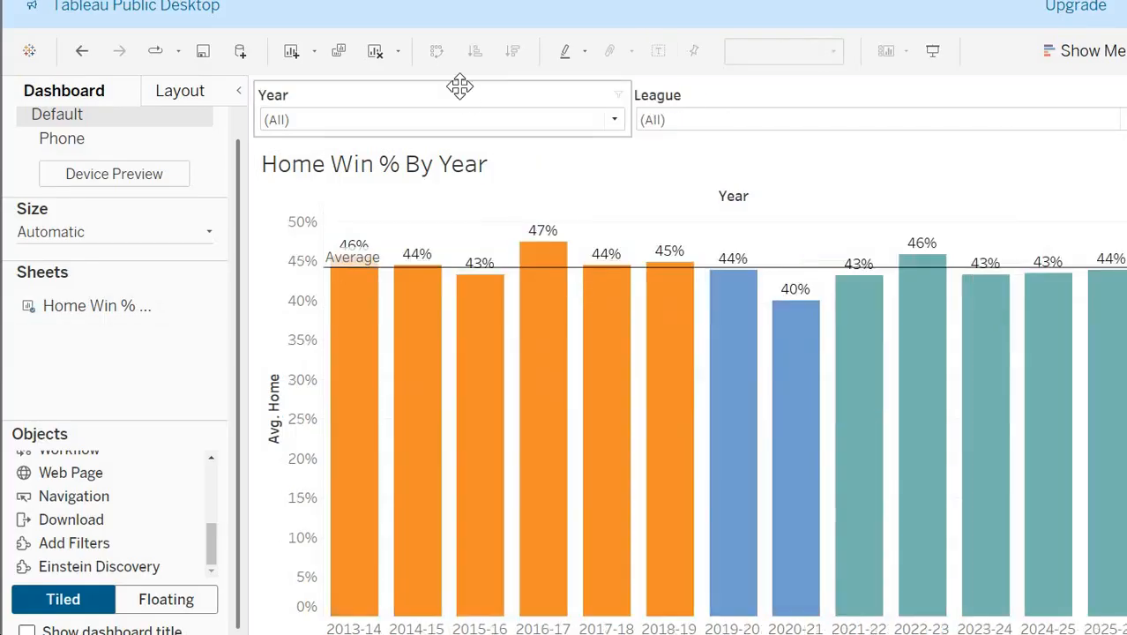
click(444, 85)
drag(854, 144, 711, 132)
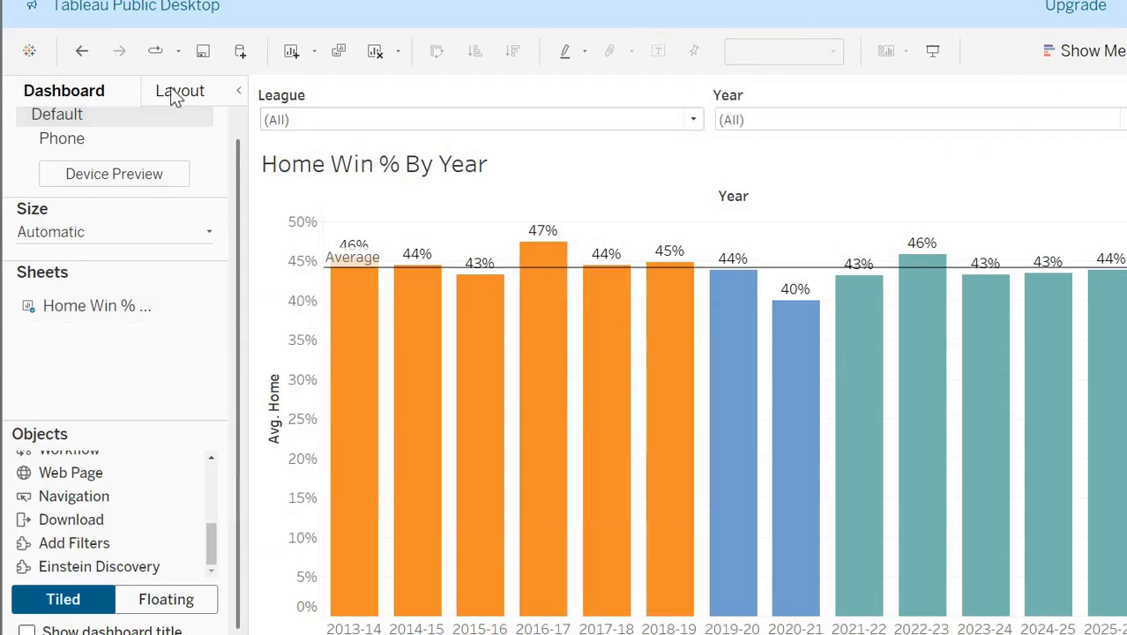
Step: Float the League filter in Raw Data by League and set it to x 8, y 8, width 582 and height 70
click(180, 91)
click(283, 97)
click(282, 94)
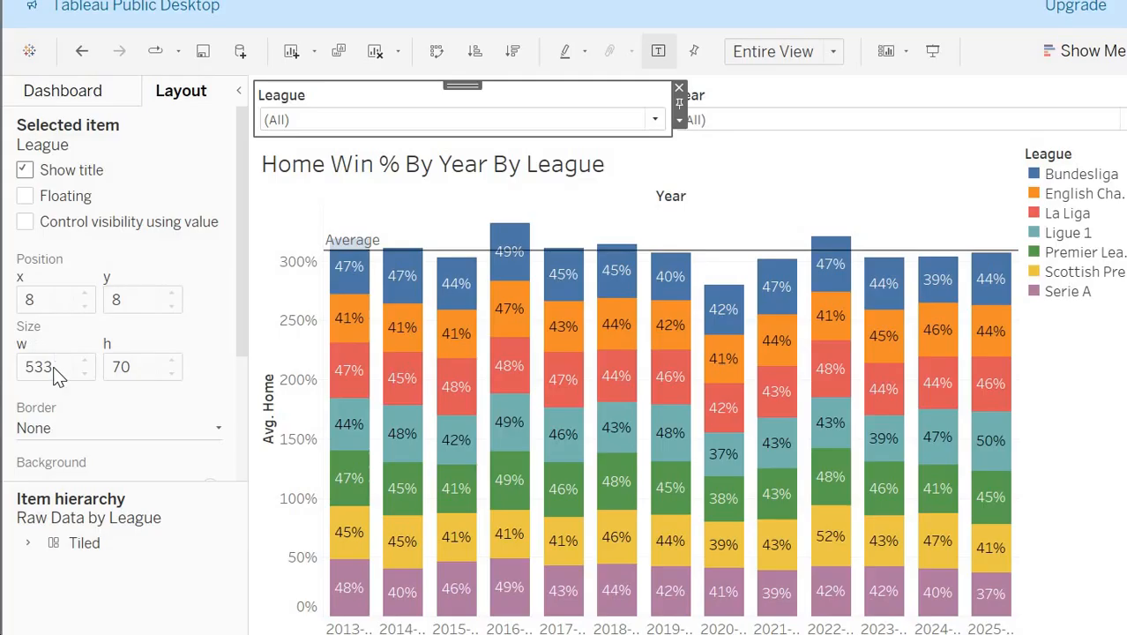
click(25, 196)
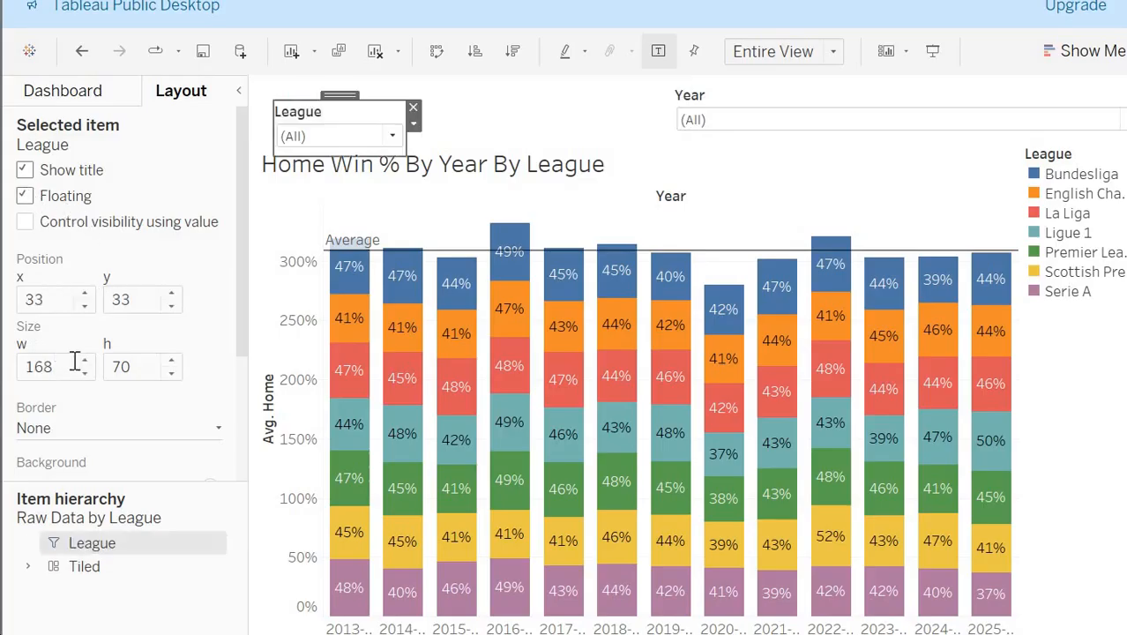
double_click(51, 300)
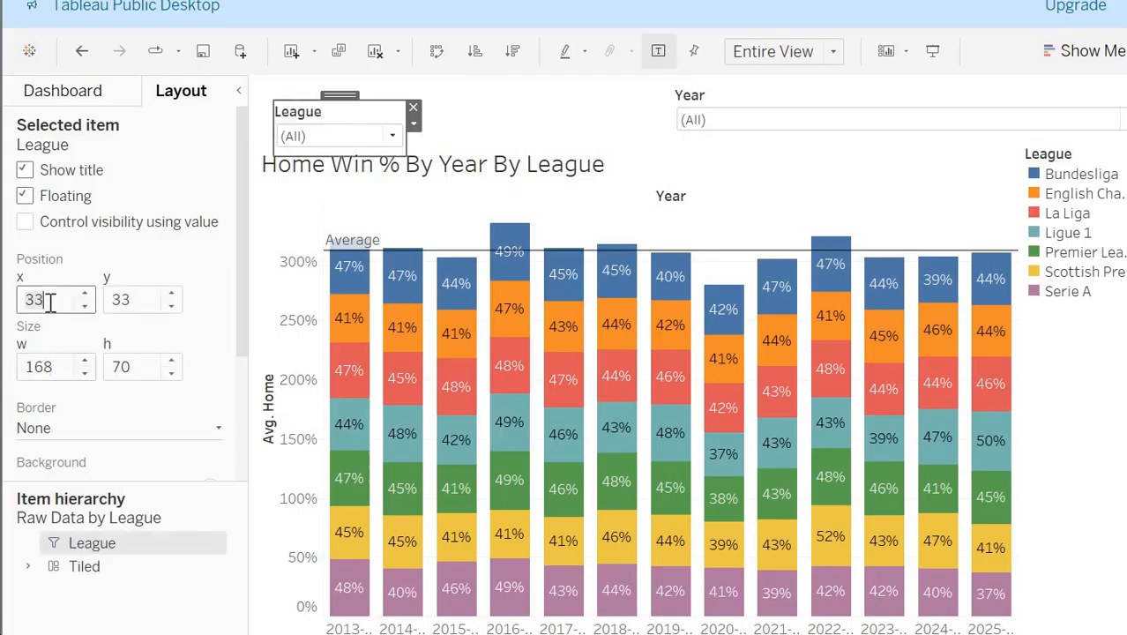
text(8)
key(Tab)
text(8)
key(Tab)
text(5)
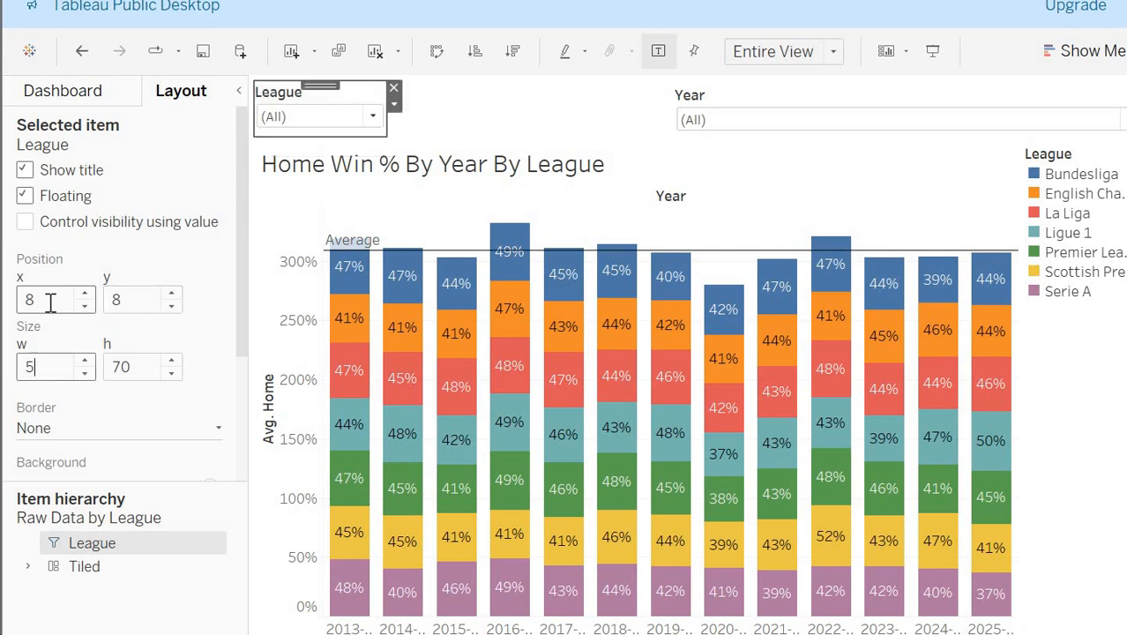
text(82)
key(Tab)
text(7)
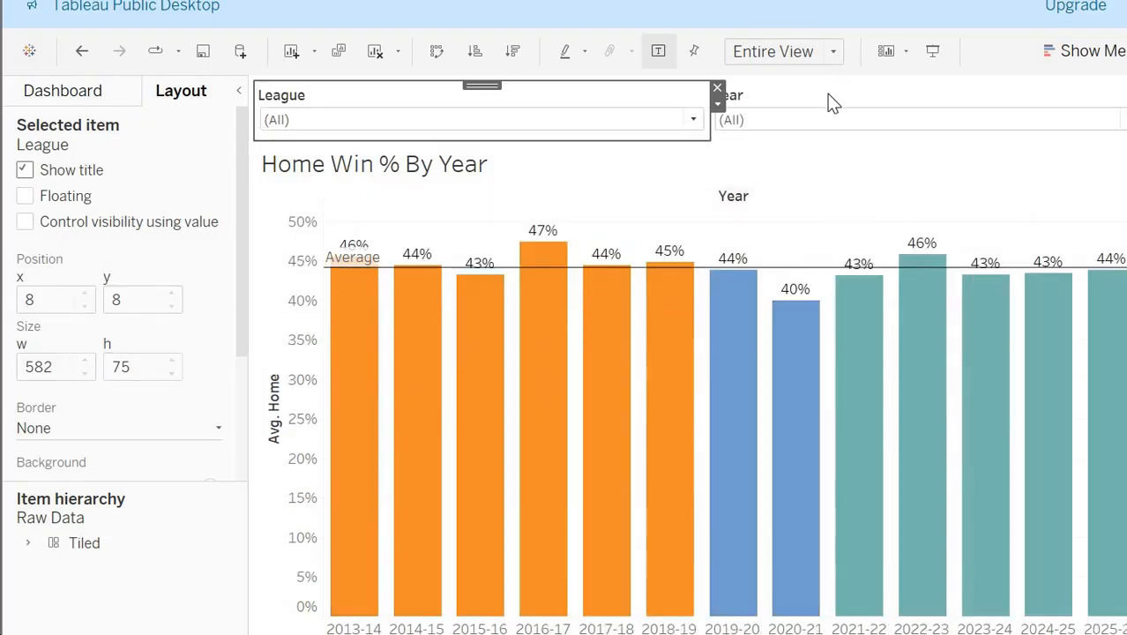
Step: Float the Year filter in Raw Data by League and position it at x 590, y 8
click(828, 94)
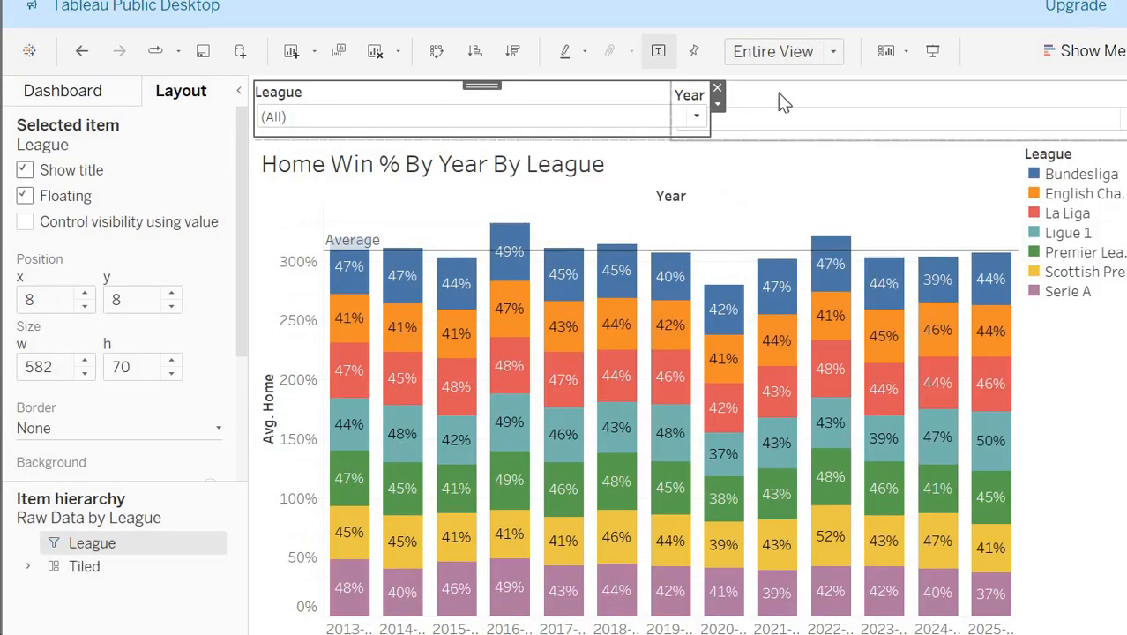
click(778, 92)
click(62, 298)
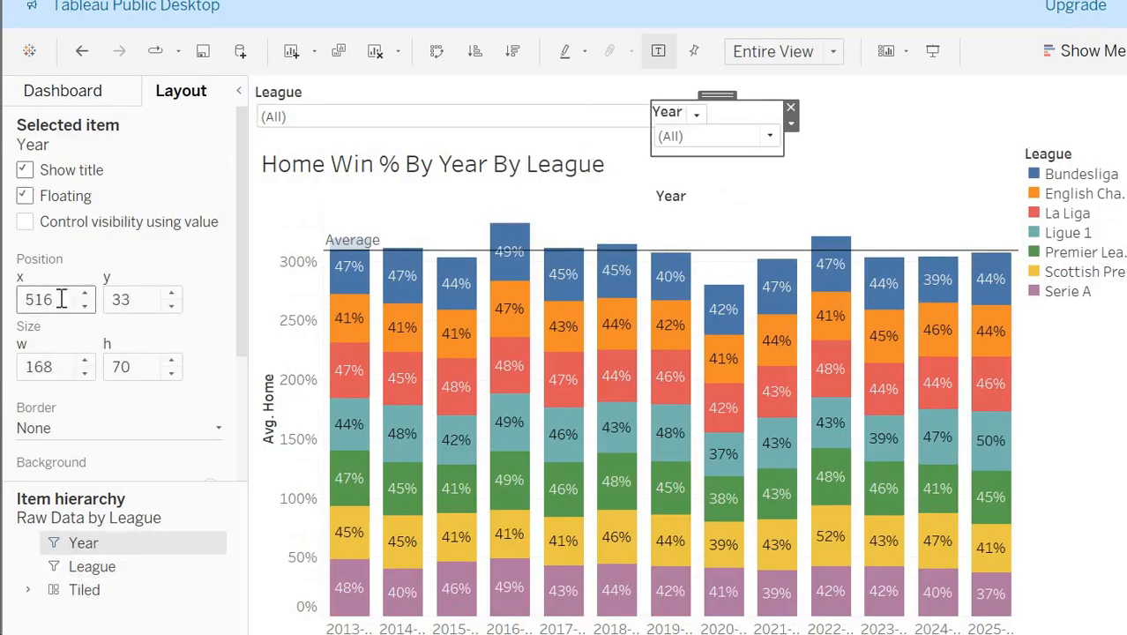
text(590)
key(Tab)
text(8)
key(Tab)
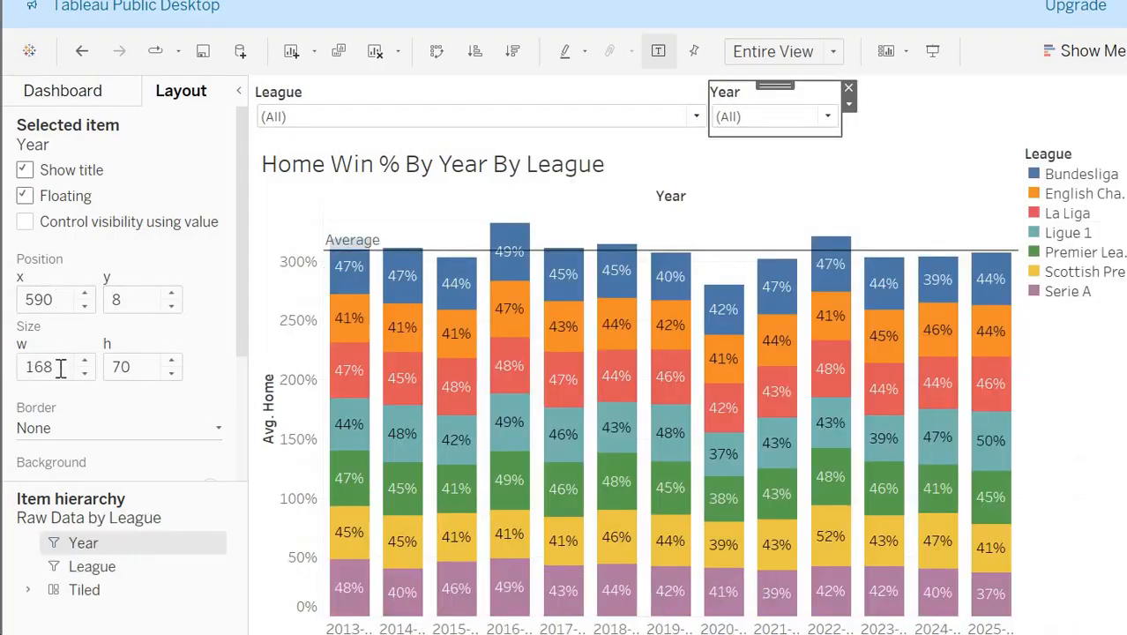
Step: Set the floating Year filter's width to 559, matching the Year filter in the Raw Data dashboard
click(60, 368)
key(BackSpace)
key(BackSpace)
key(BackSpace)
text(559)
key(Tab)
text(9)
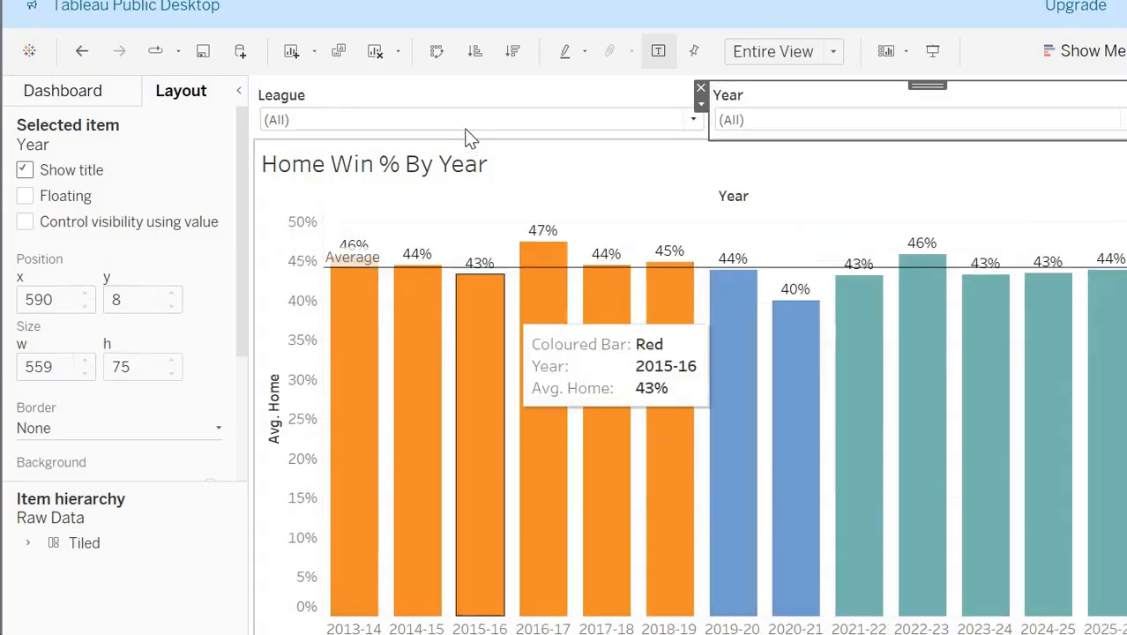
Step: Set the floating Home Win % By Year By League chart to x 8, y 83, width 1,141 and height 642, matching the Raw Data chart
click(448, 175)
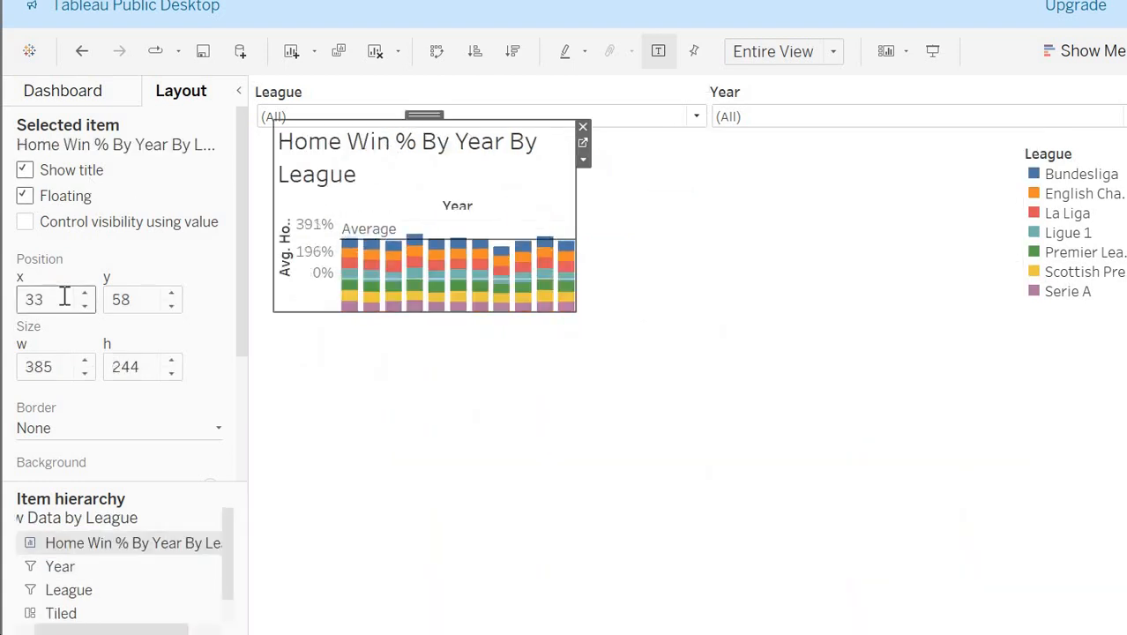
click(65, 299)
text(8)
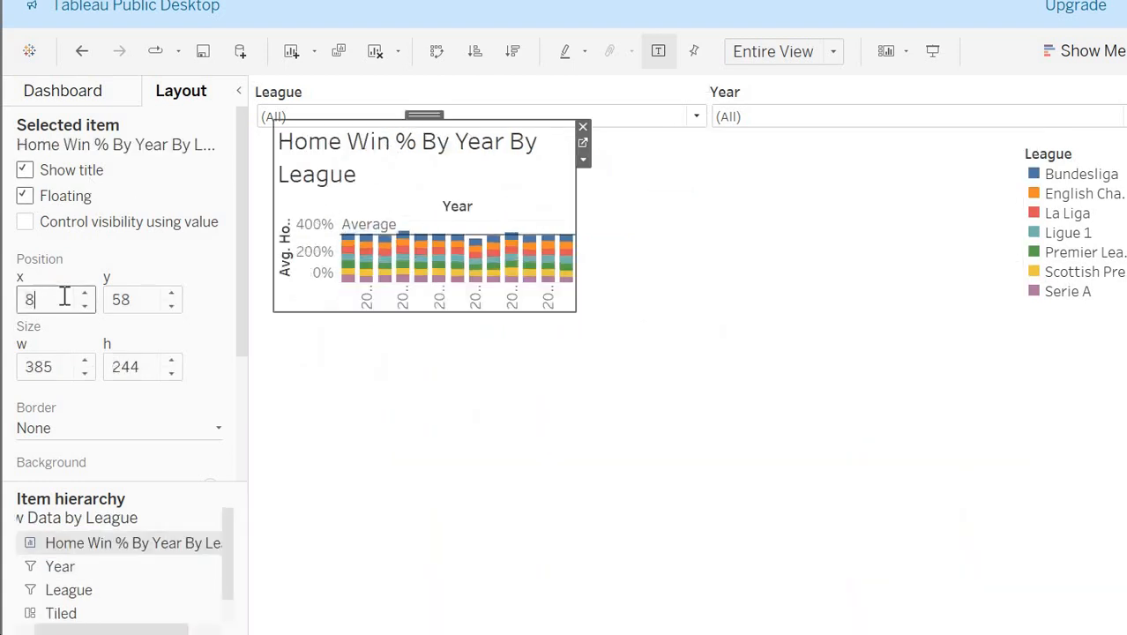
key(Tab)
text(83)
key(Tab)
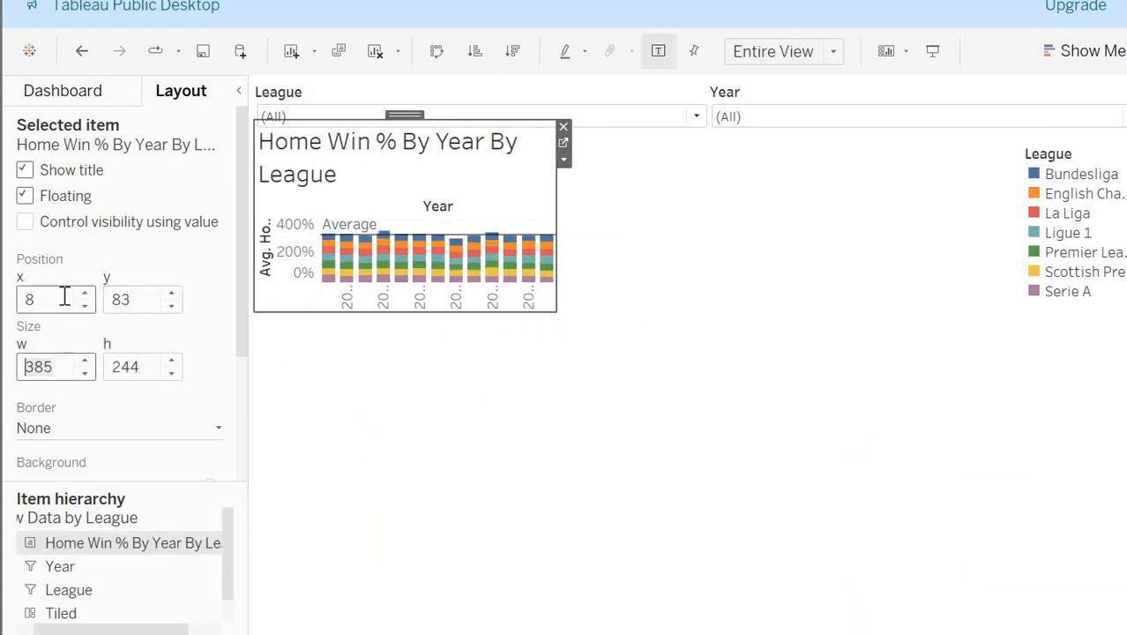
text(1141)
key(Tab)
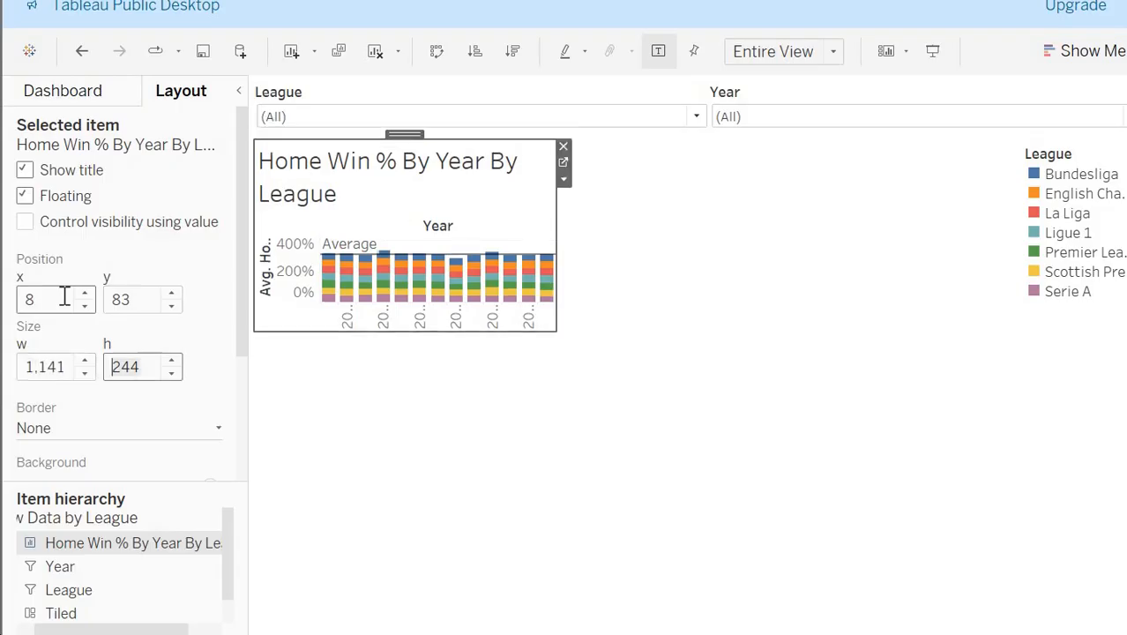
text(642)
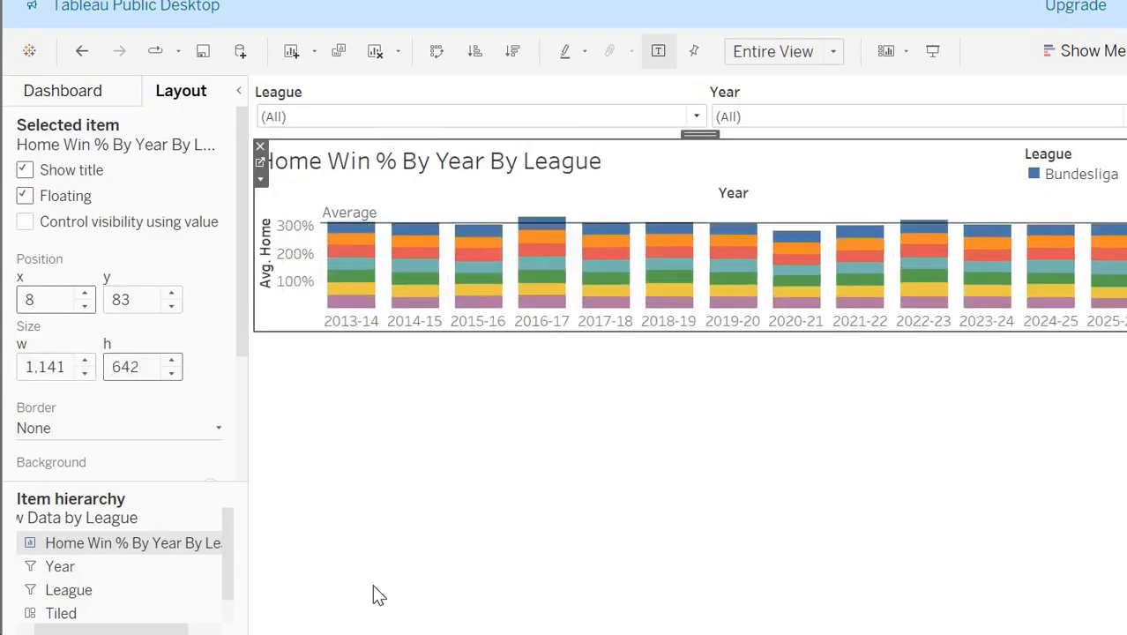
Step: Check the Home Win % By Year worksheet and hide all sheets used in the Raw Data dashboard
click(201, 421)
click(228, 401)
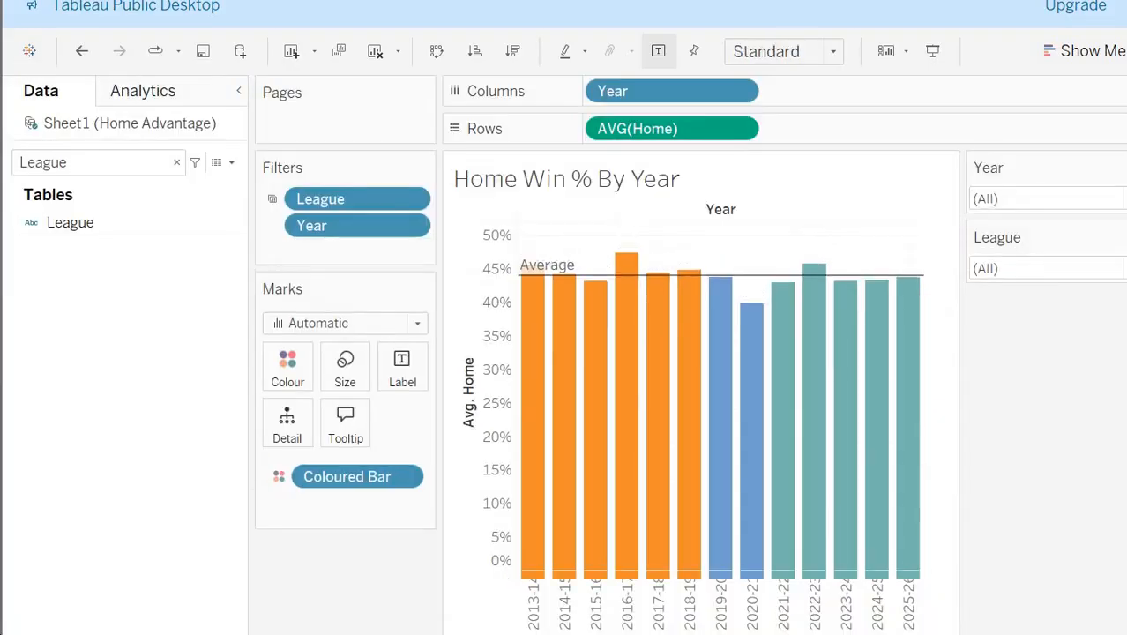
right_click(388, 279)
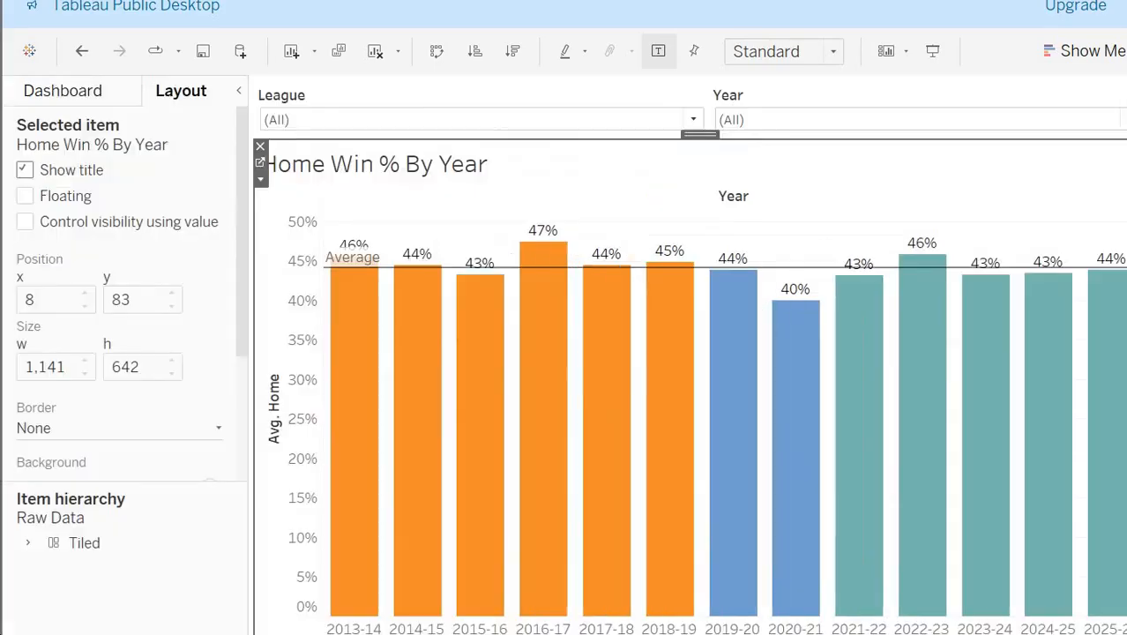
right_click(245, 319)
click(255, 545)
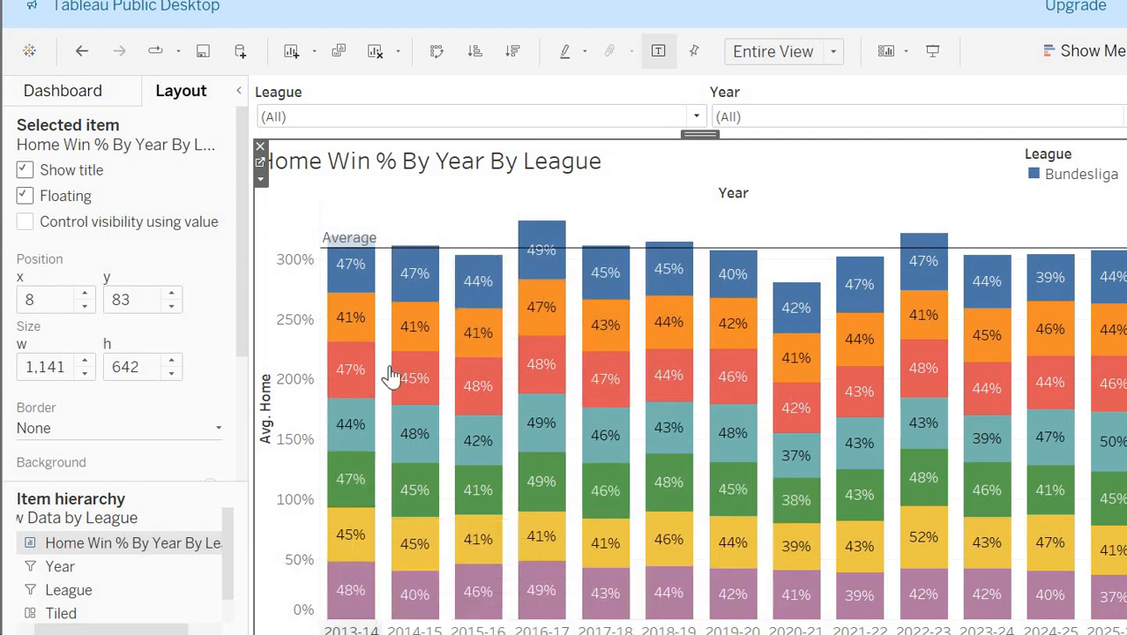
Step: In Raw Data by League, narrow the chart to a width of about 976 and stretch the League legend to a height of about 610
mouse_move(395, 374)
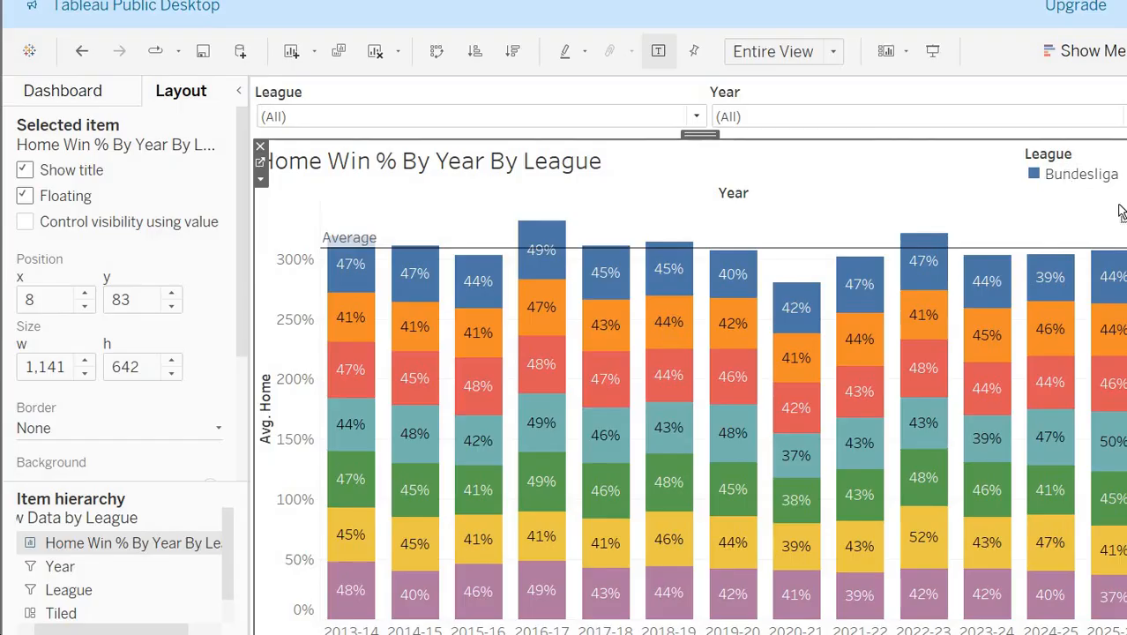
drag(1122, 211, 1018, 221)
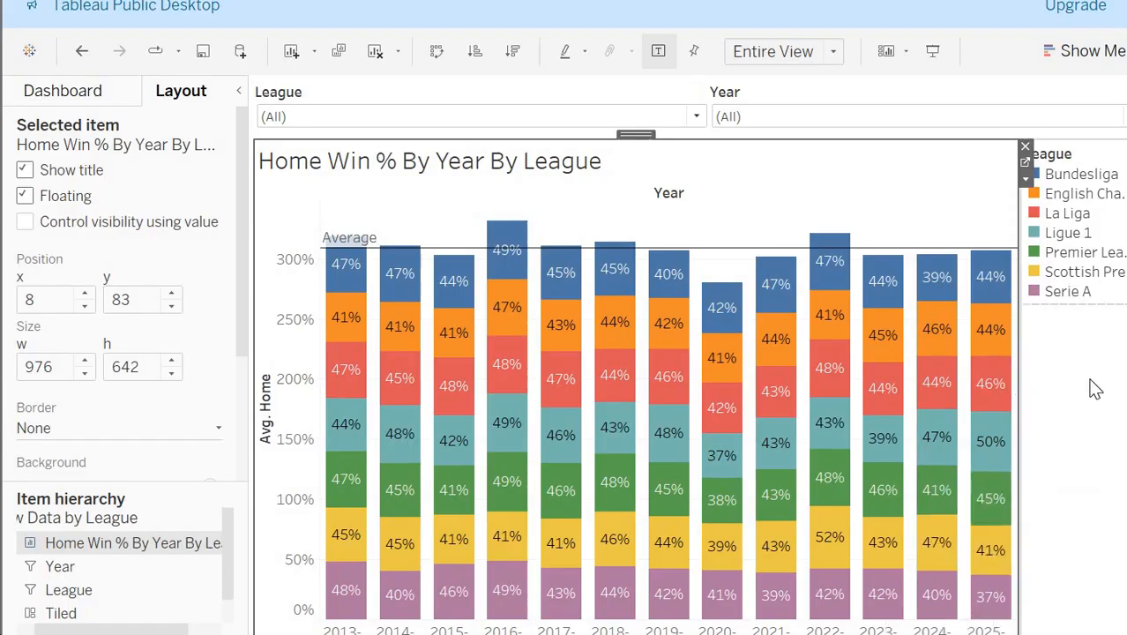
click(1095, 387)
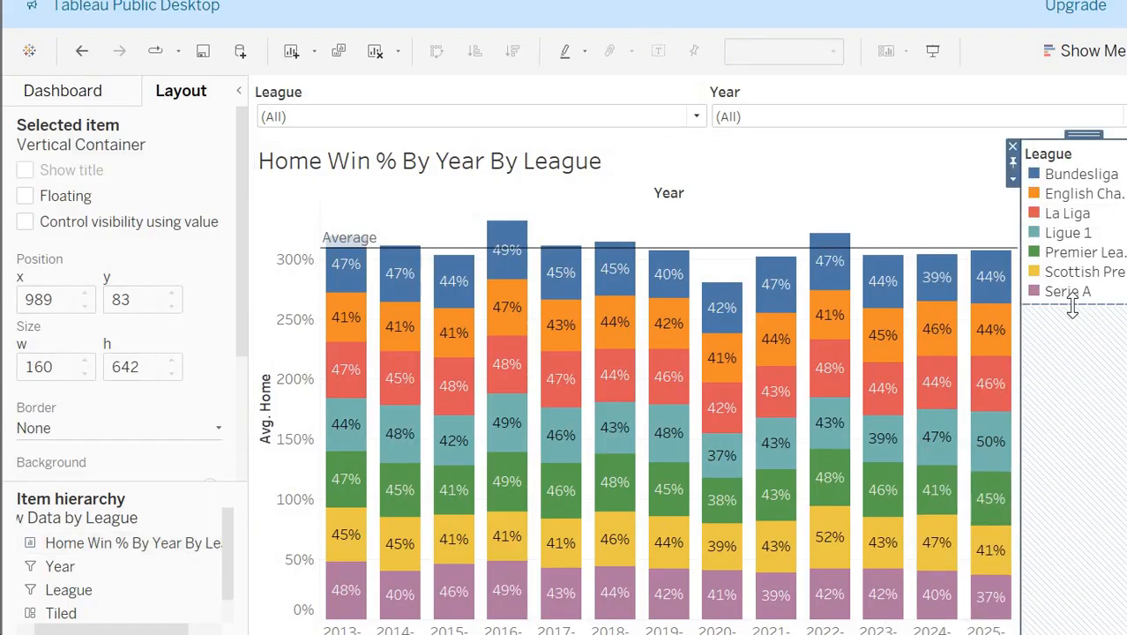
click(1078, 379)
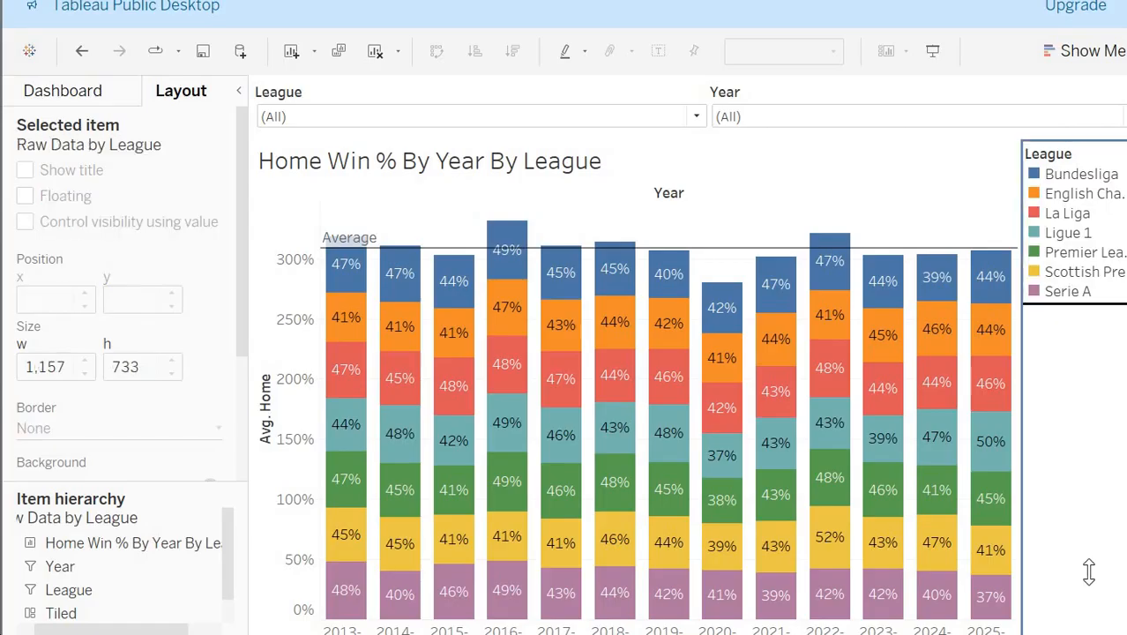
click(1070, 317)
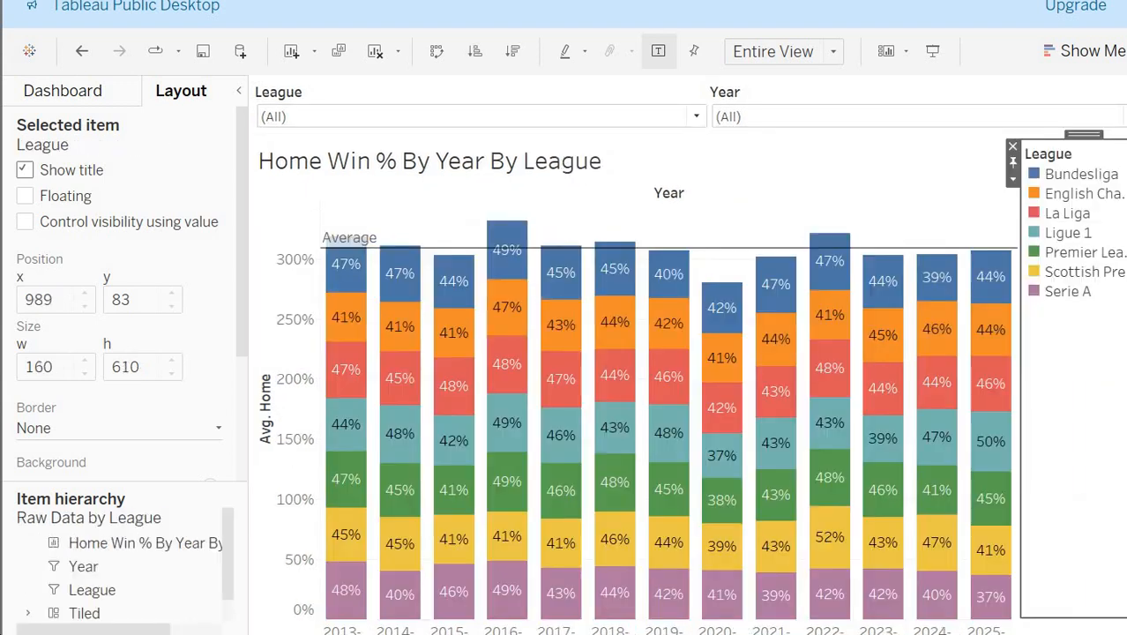
Step: Unhide the sheets of Raw Data by League, duplicate Home Win % By Year By League and name the copy Home Win % By League By Year
right_click(334, 634)
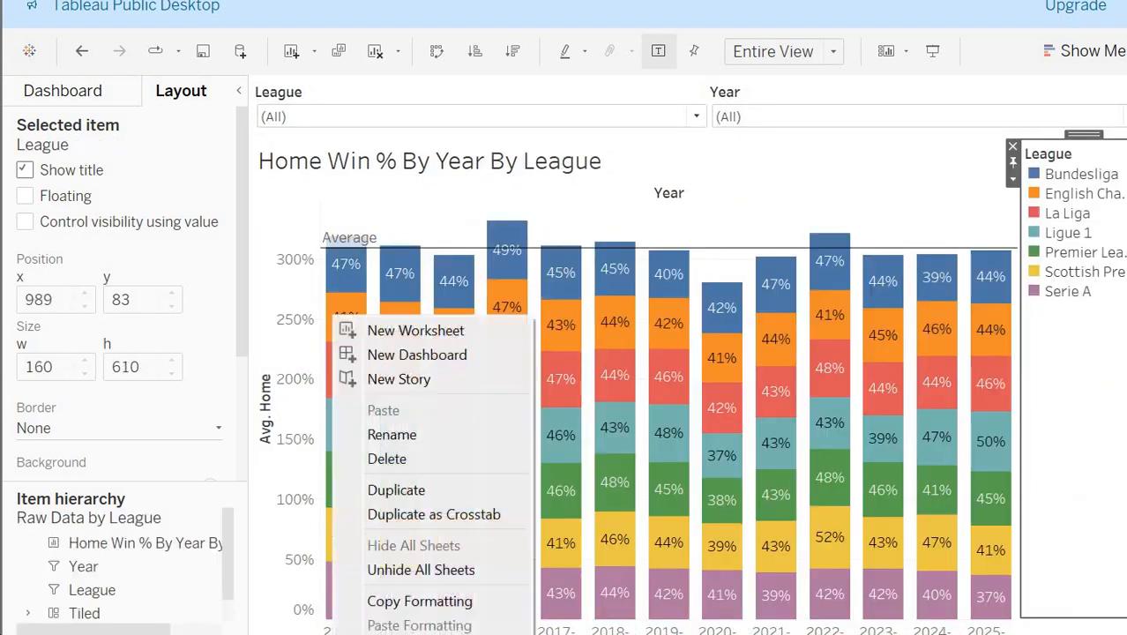
click(420, 572)
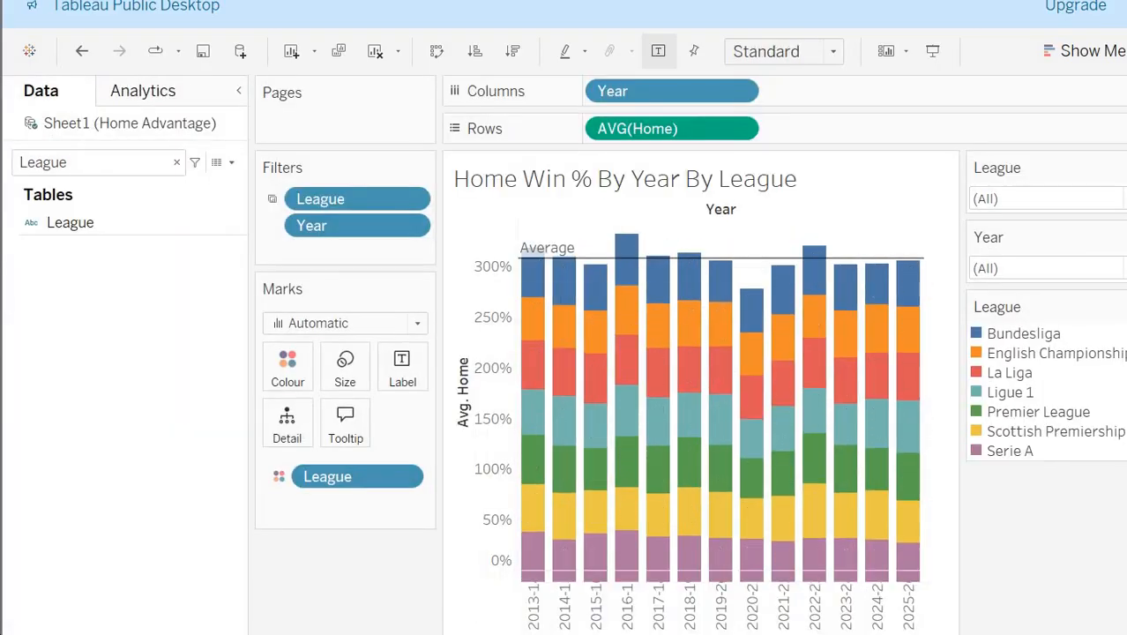
right_click(477, 634)
click(569, 464)
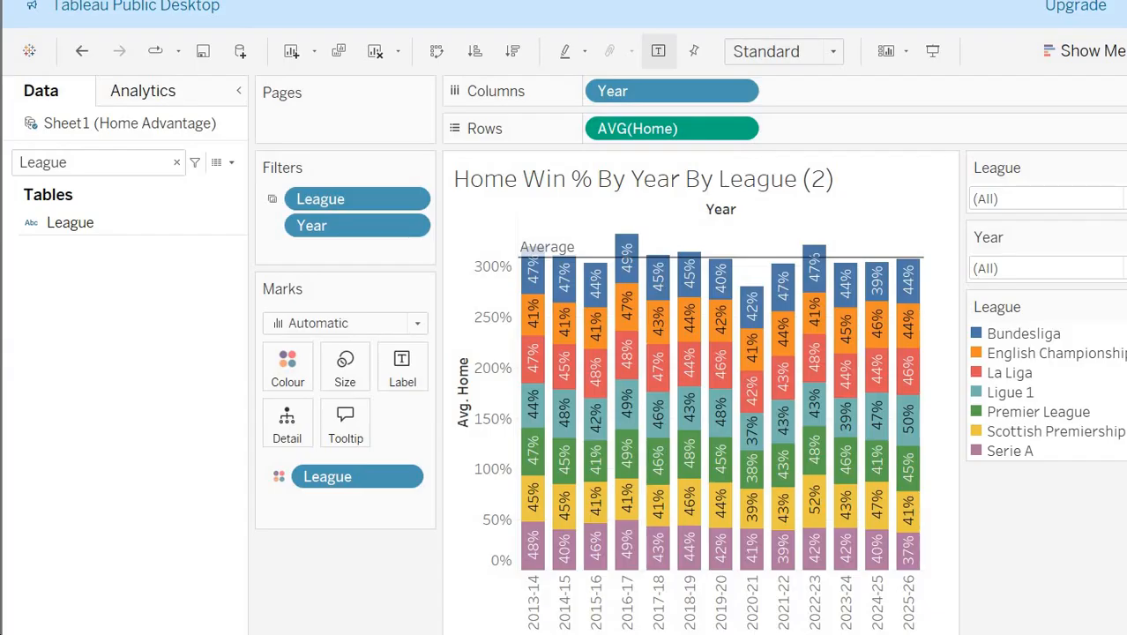
key(Return)
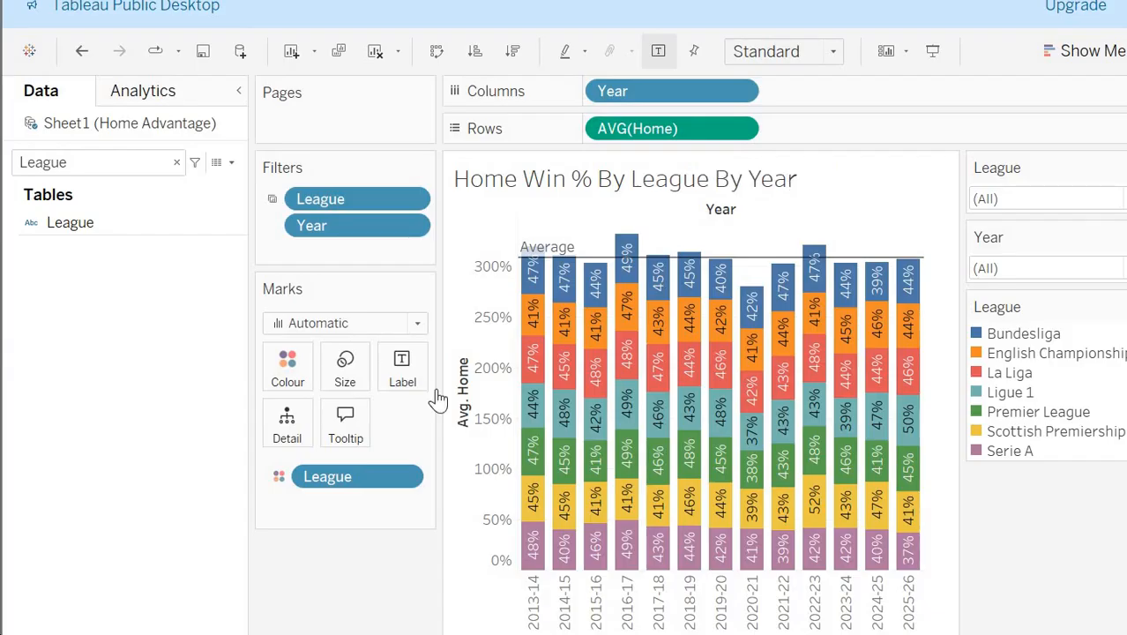
Step: Colour the bars of Home Win % By League By Year by the Year field instead of League
click(69, 157)
double_click(69, 157)
text(Year)
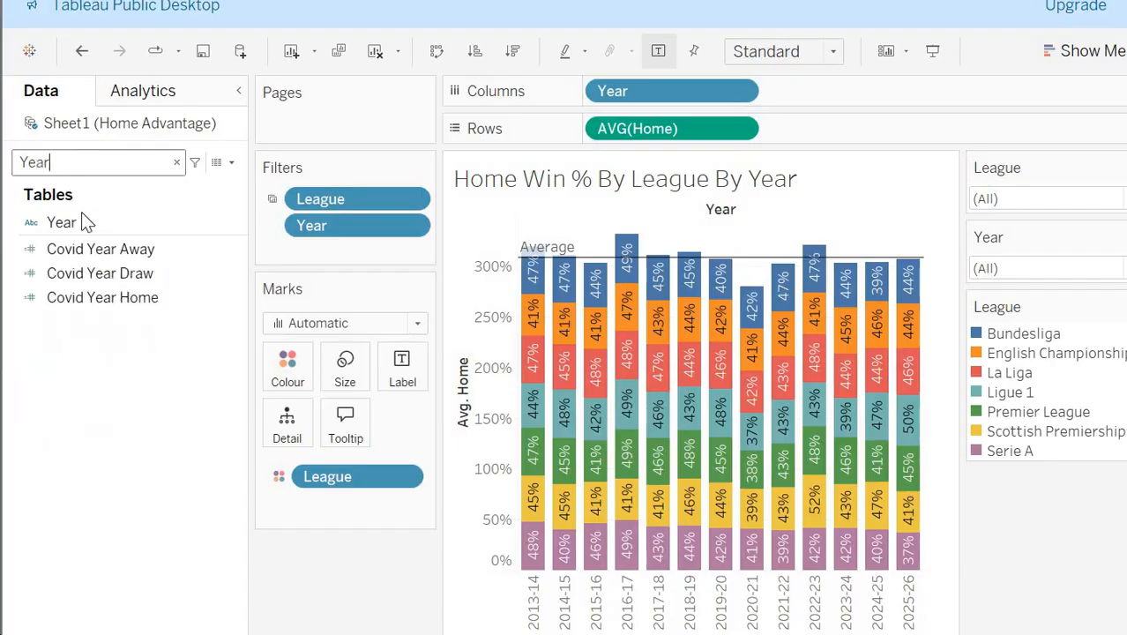
drag(82, 225, 347, 490)
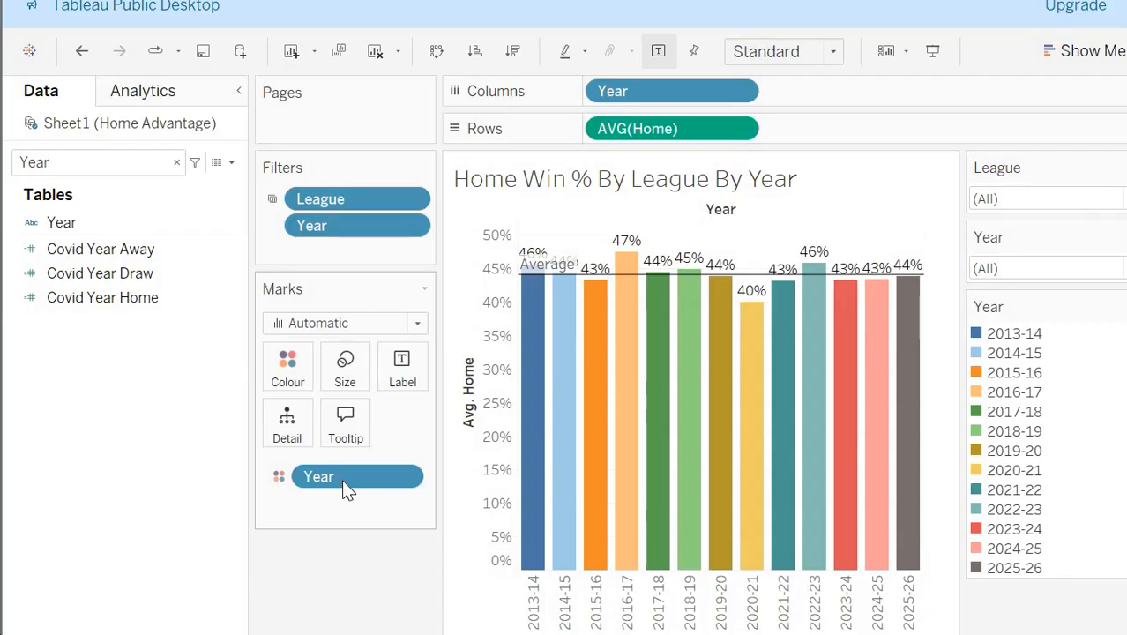
Step: Replace Year with League on the columns of Home Win % By League By Year, keeping the swap after comparing it by undo and redo
click(105, 165)
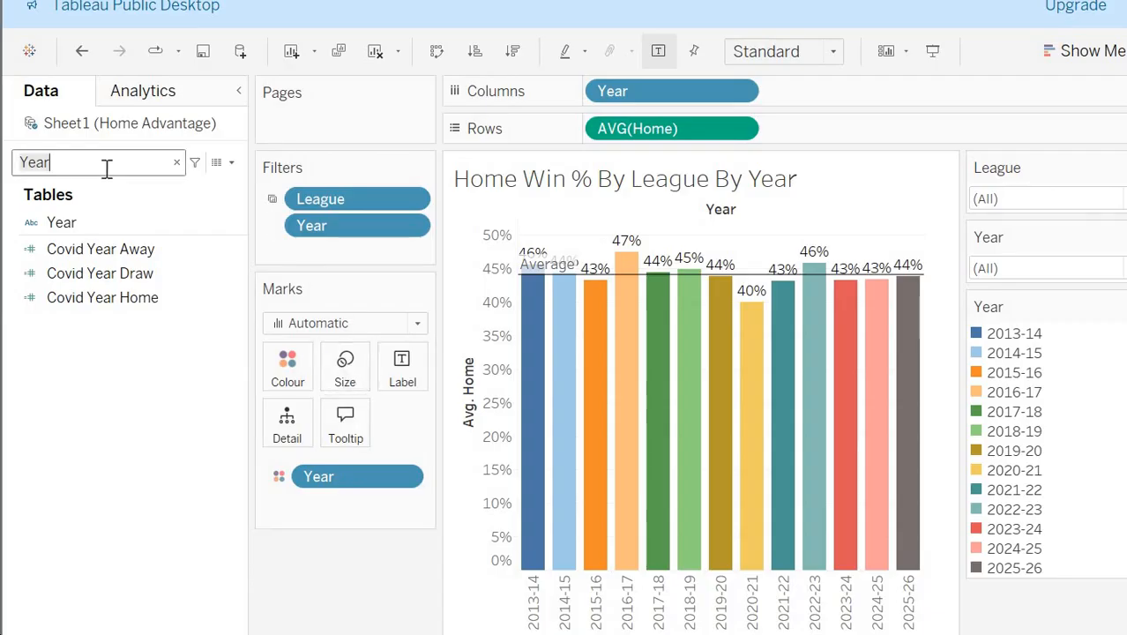
key(BackSpace)
key(BackSpace)
key(BackSpace)
key(BackSpace)
text(League)
mouse_move(102, 225)
mouse_down()
mouse_move(555, 146)
mouse_move(651, 96)
mouse_up()
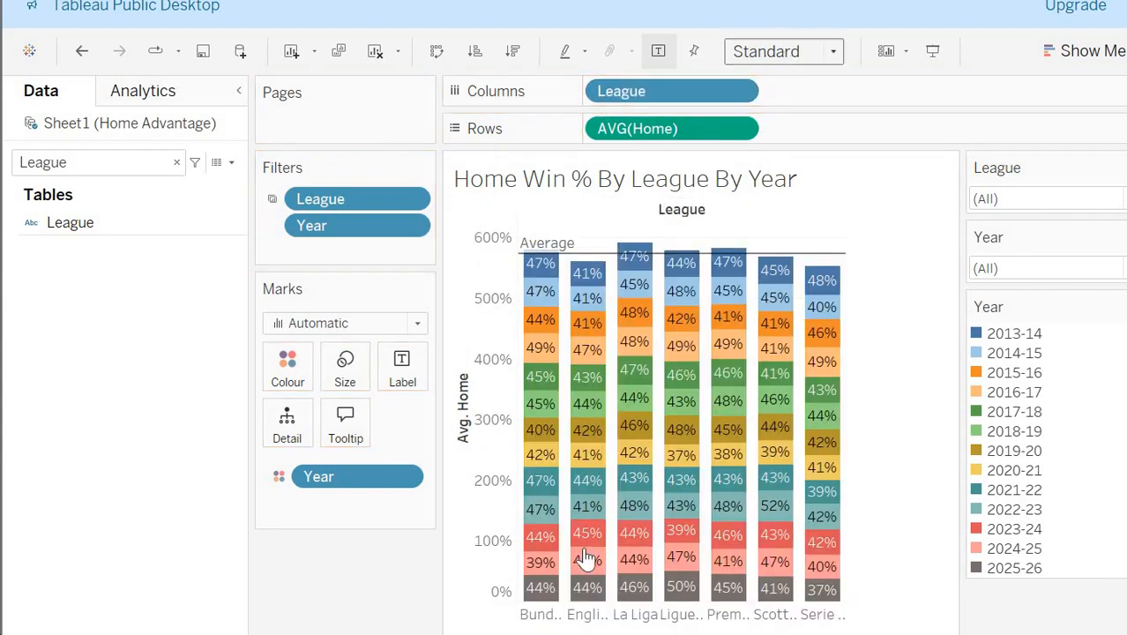
key(ctrl+z)
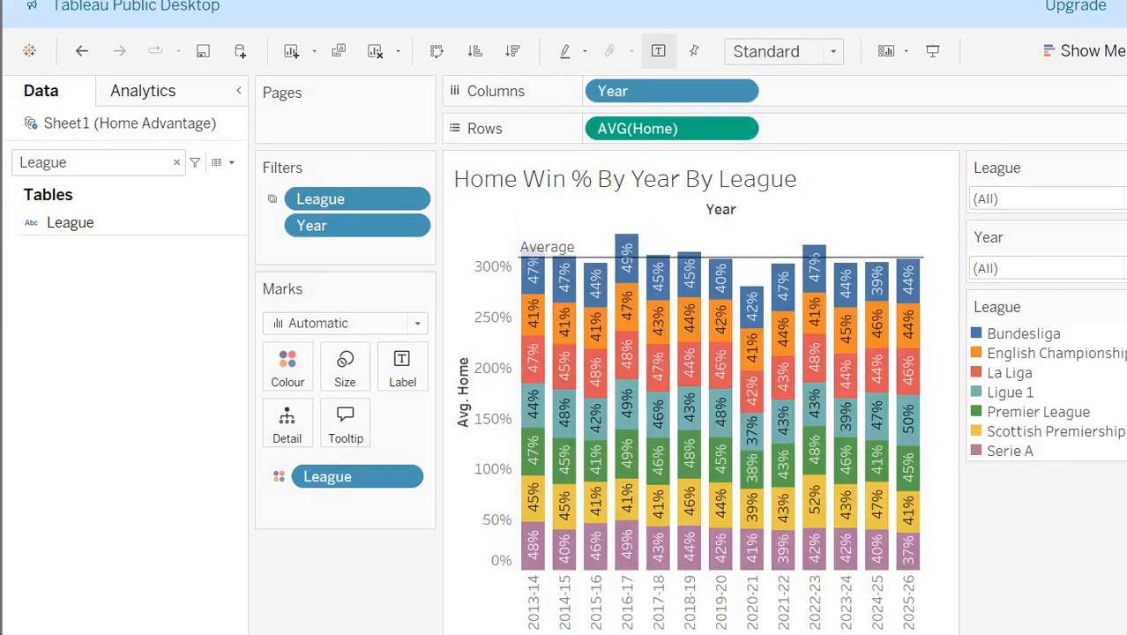
key(ctrl+y)
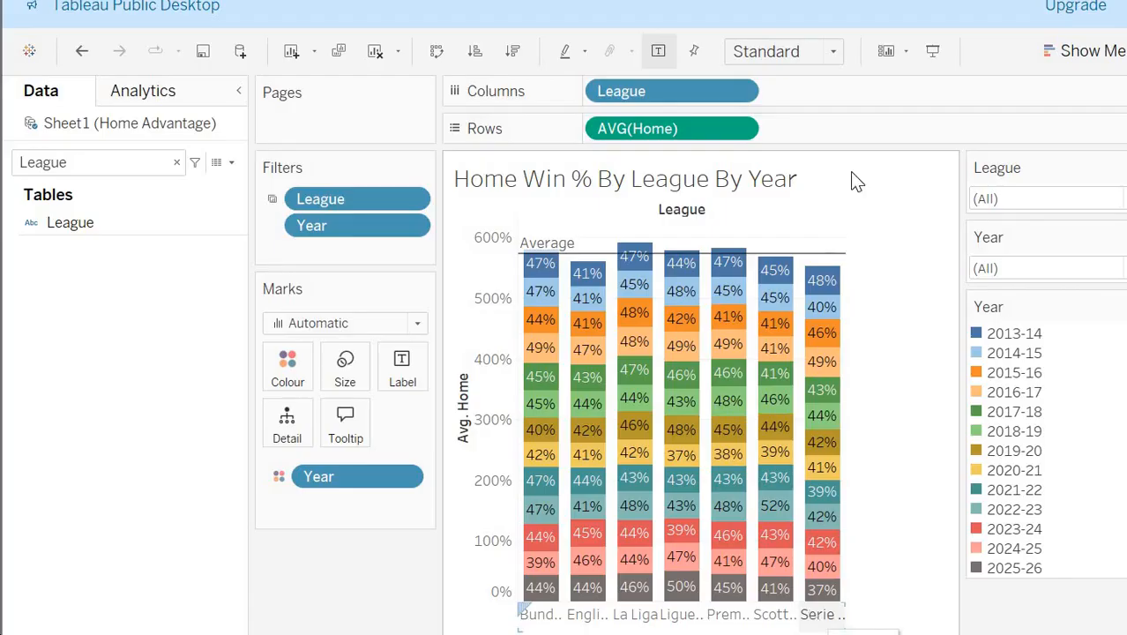
Step: Fit the Home Win % By League By Year chart to Entire View
click(791, 58)
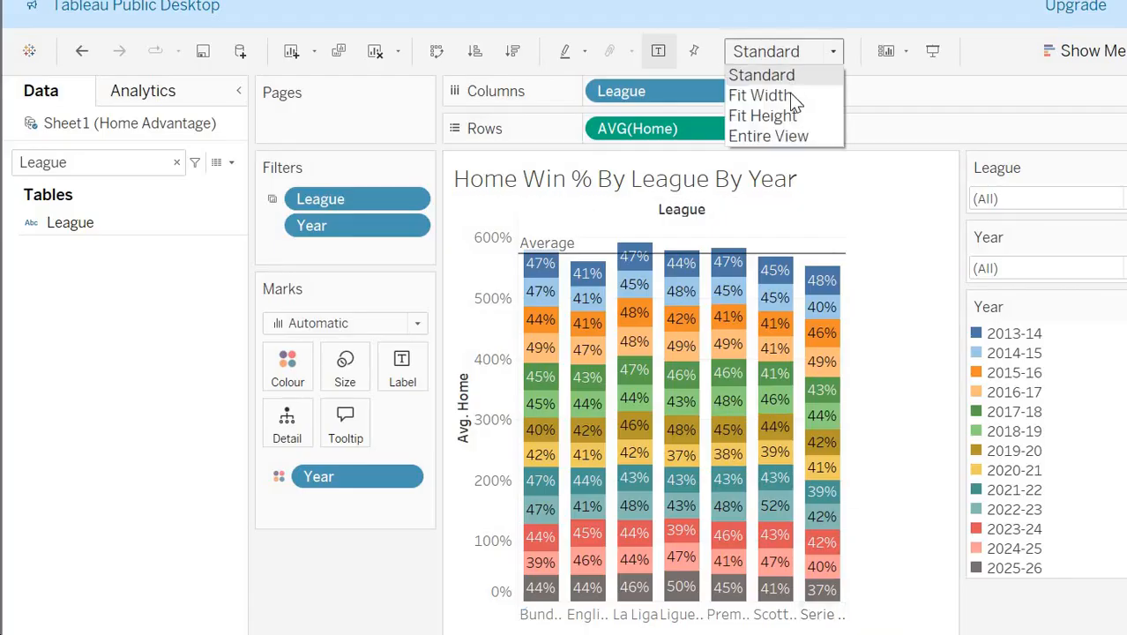
click(791, 139)
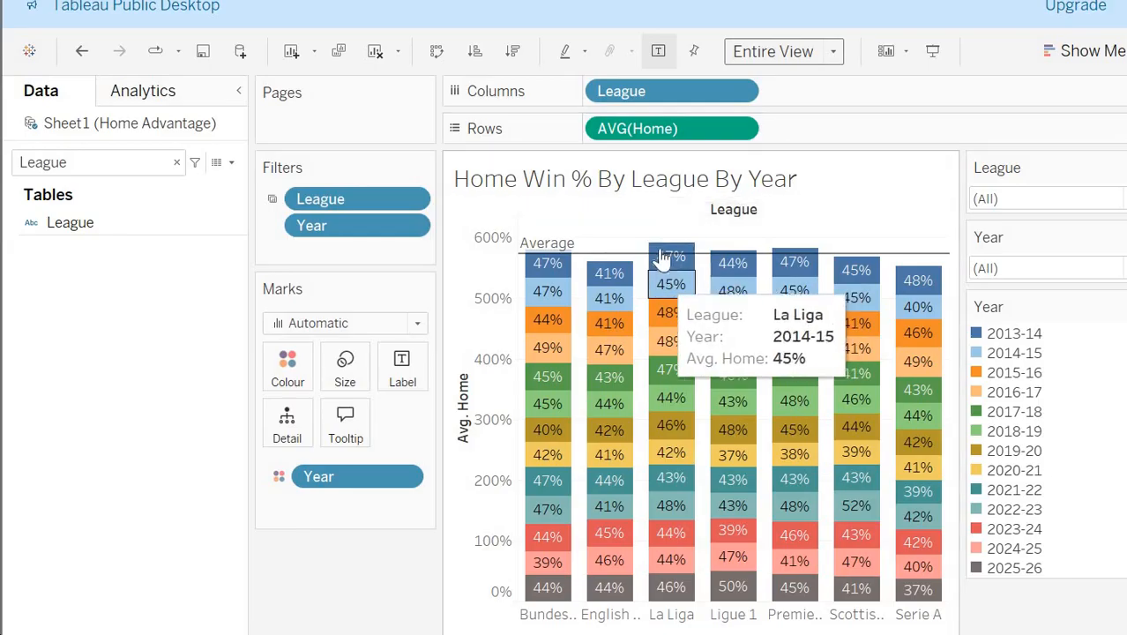
mouse_move(651, 260)
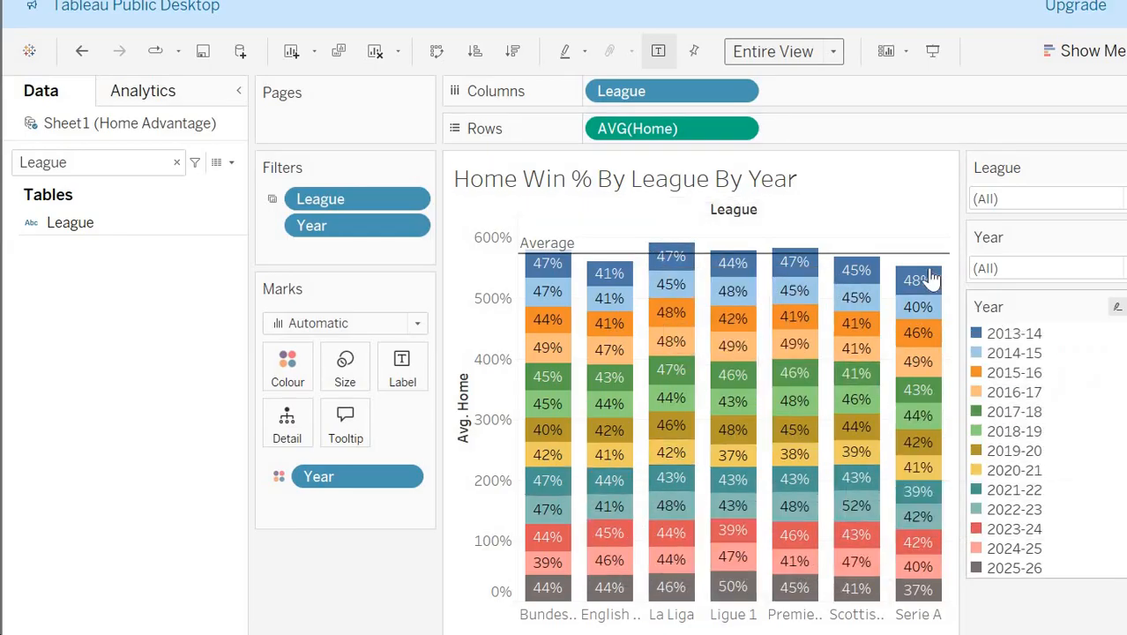
mouse_move(928, 300)
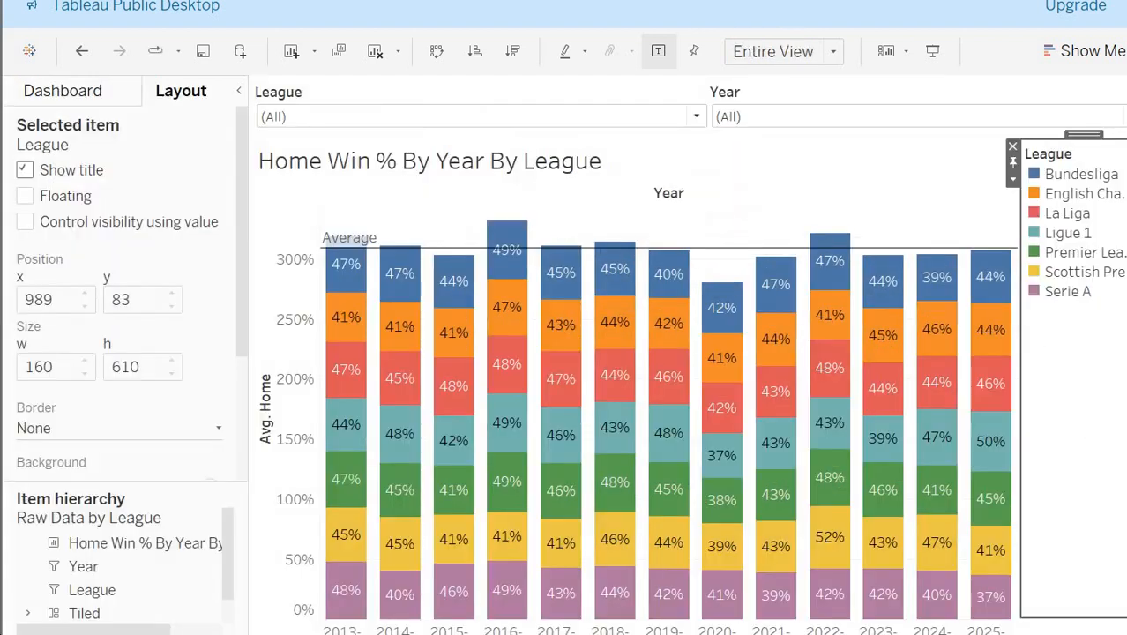
Step: Hide all sheets used in the Raw Data by League dashboard and duplicate the dashboard
right_click(399, 630)
click(474, 543)
right_click(397, 630)
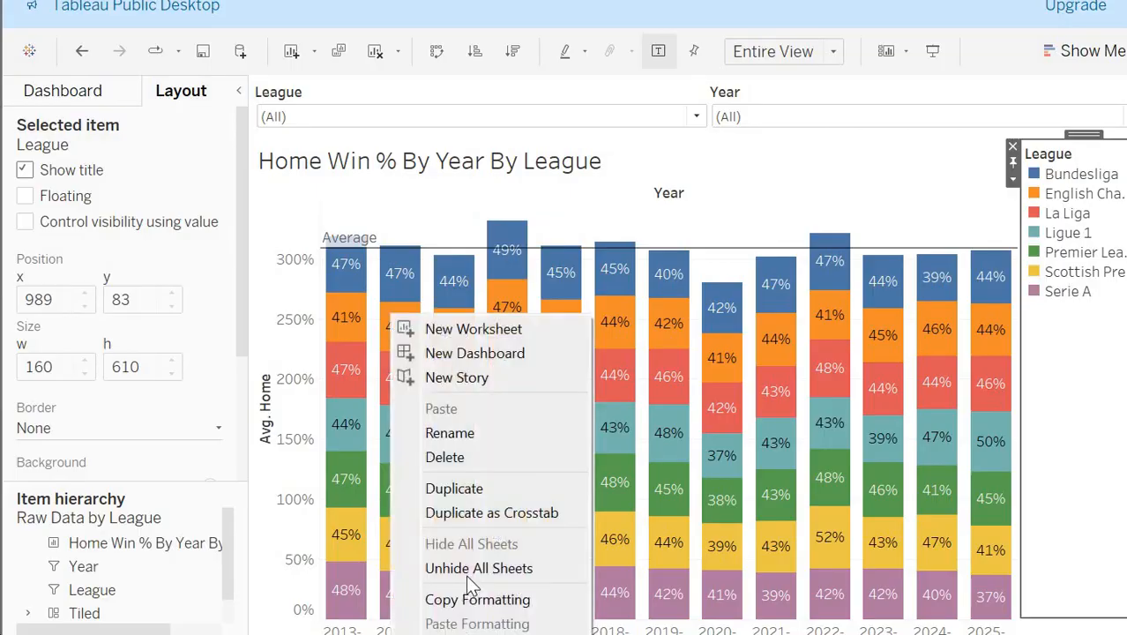
click(482, 494)
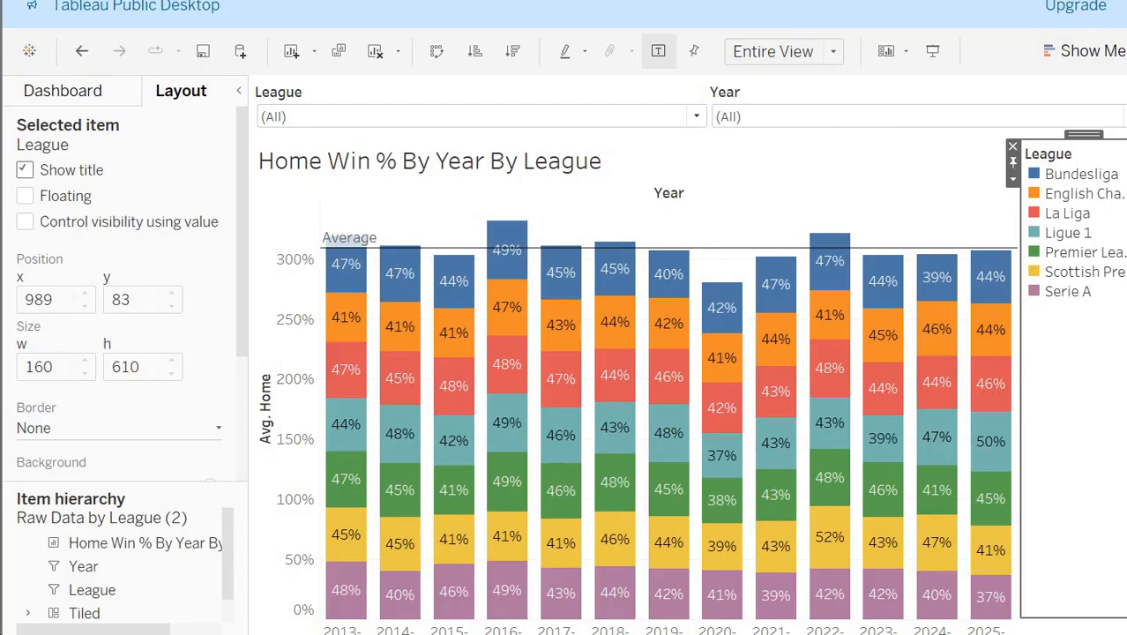
Step: In the duplicated dashboard, replace the Home Win % By Year By League chart with the Home Win % By League By Year sheet
click(90, 91)
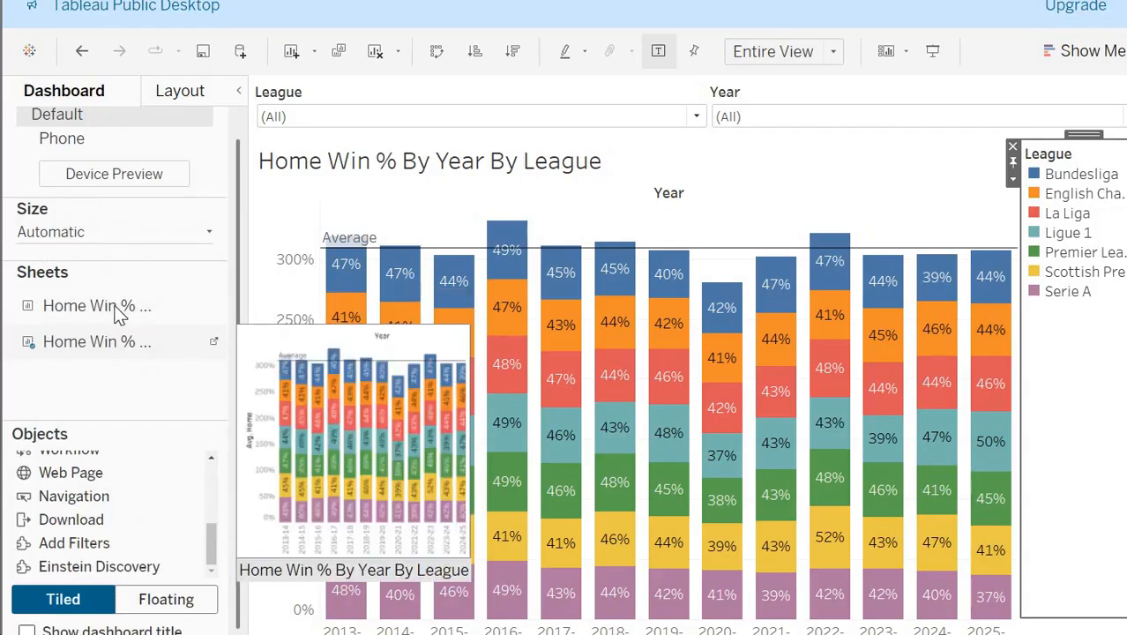
drag(118, 308, 264, 254)
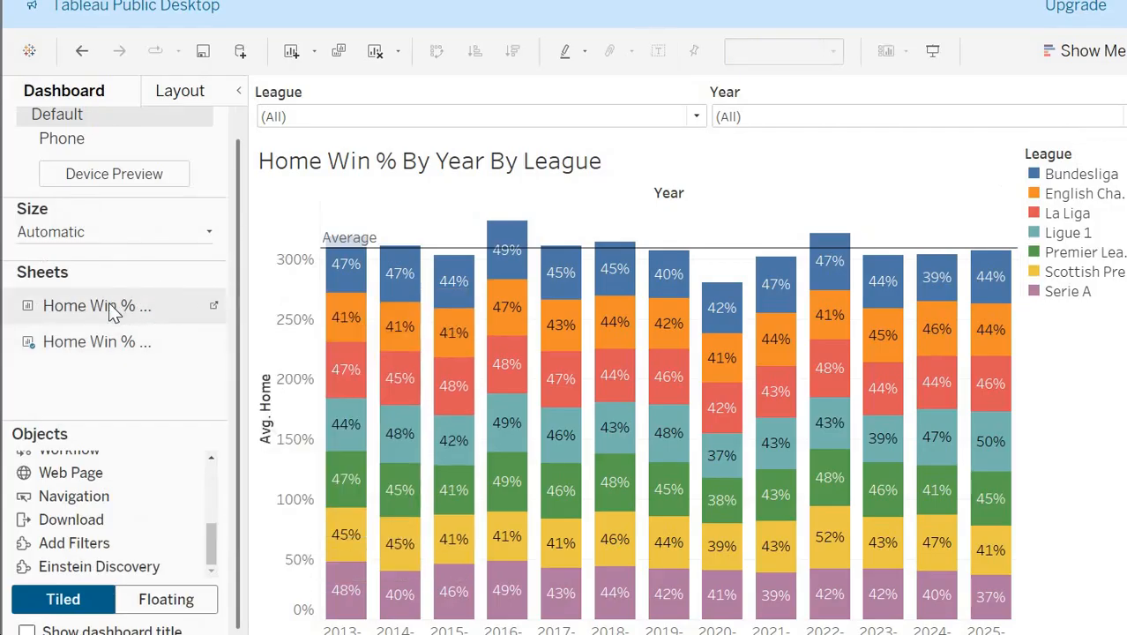
click(316, 212)
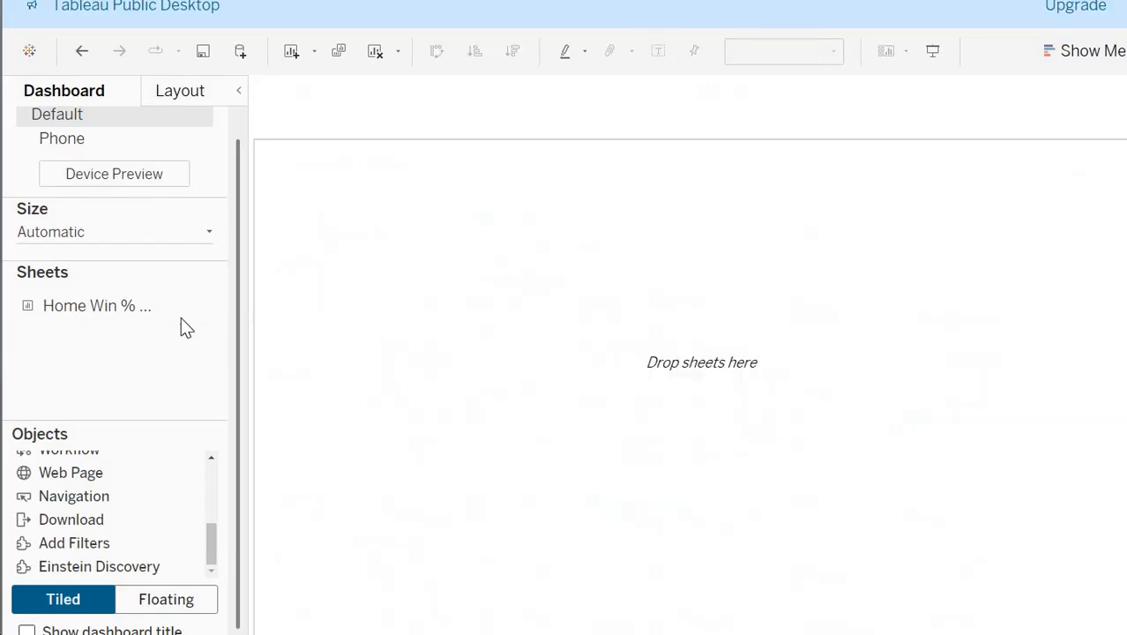
drag(128, 312, 757, 222)
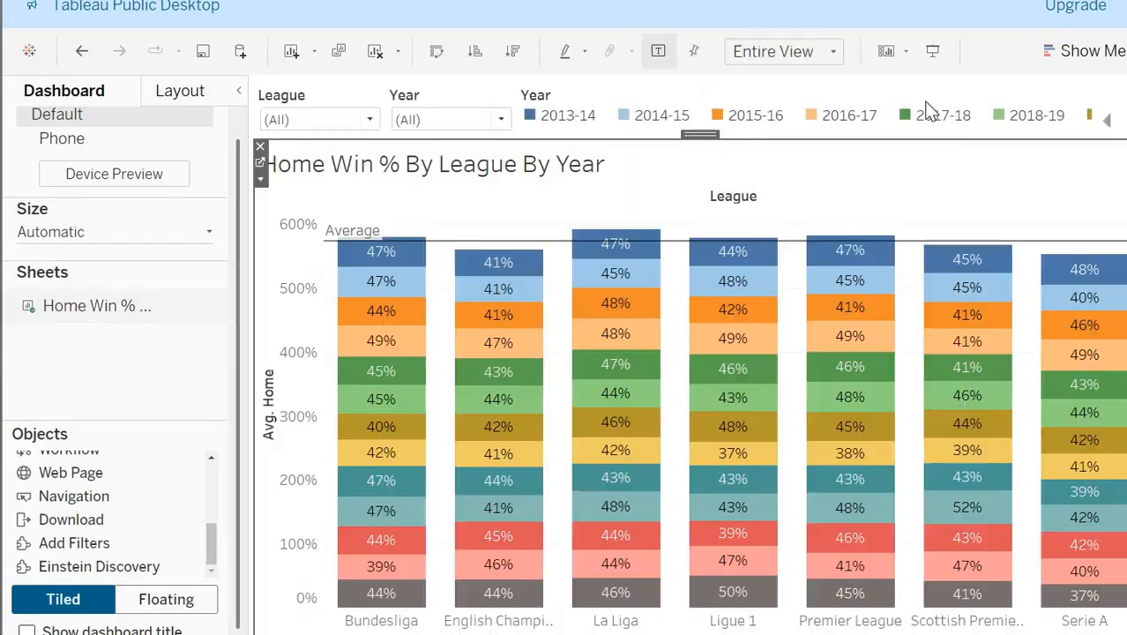
Step: Move the Year colour legend out of the filter row into the chart area of the duplicated dashboard
click(830, 87)
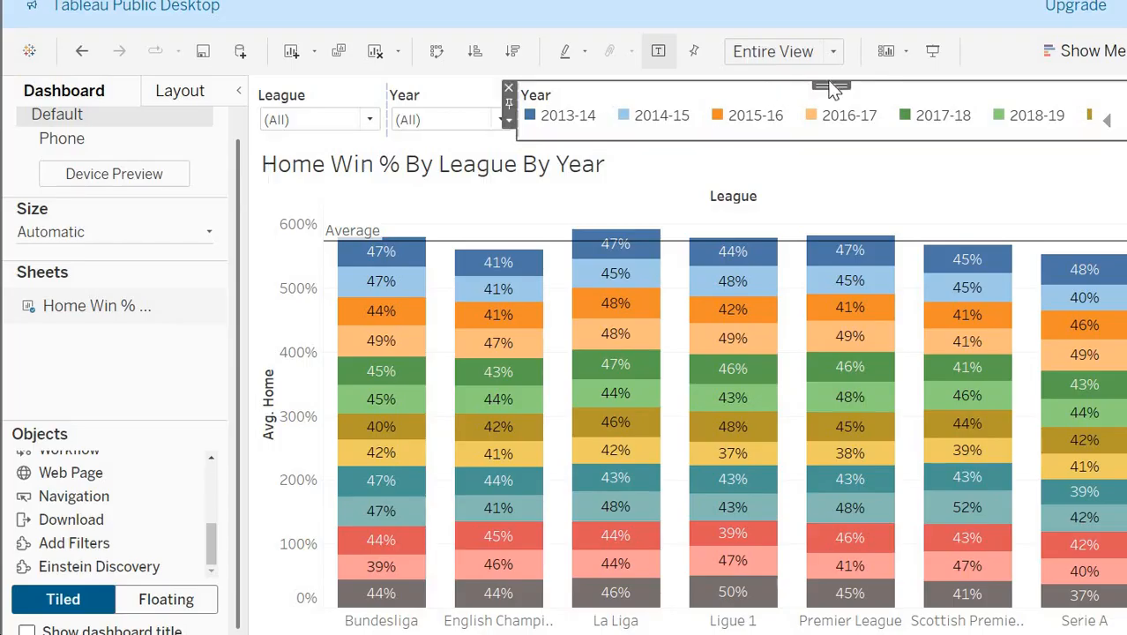
drag(834, 87, 902, 353)
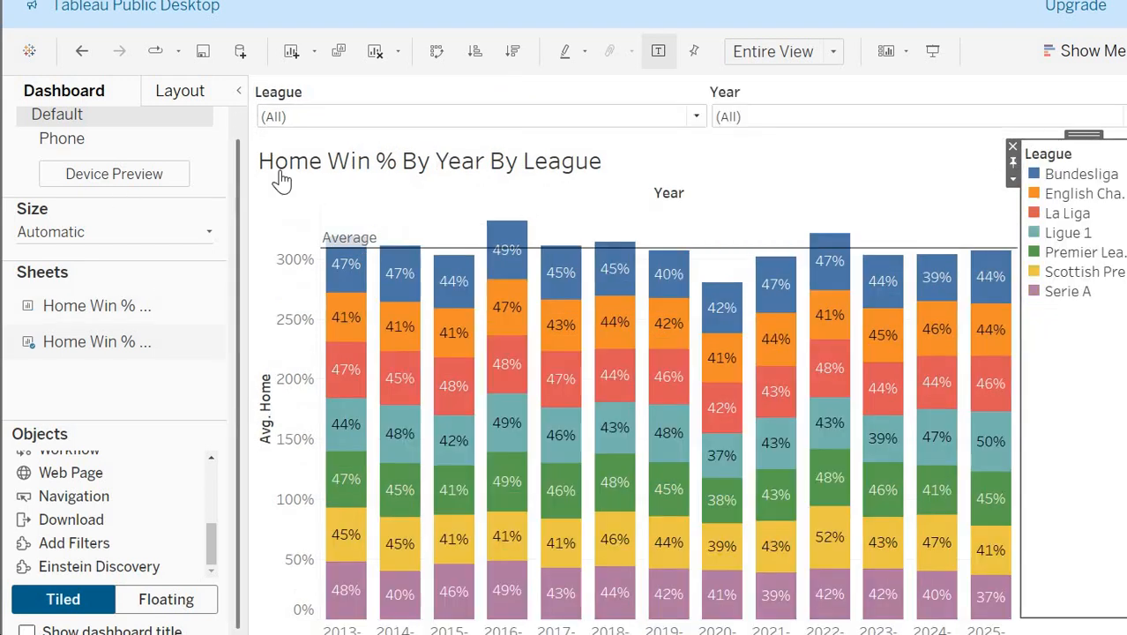
Step: In the Raw Data by Year dashboard, float the League filter and set x 8, y 8 and width 582
click(309, 111)
click(196, 97)
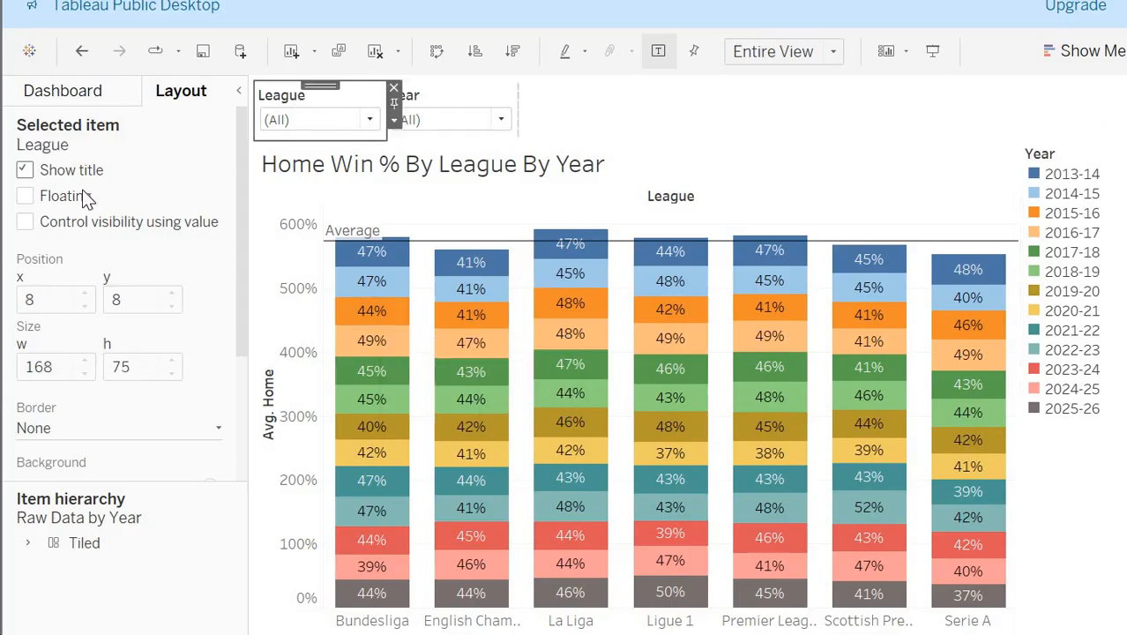
click(85, 196)
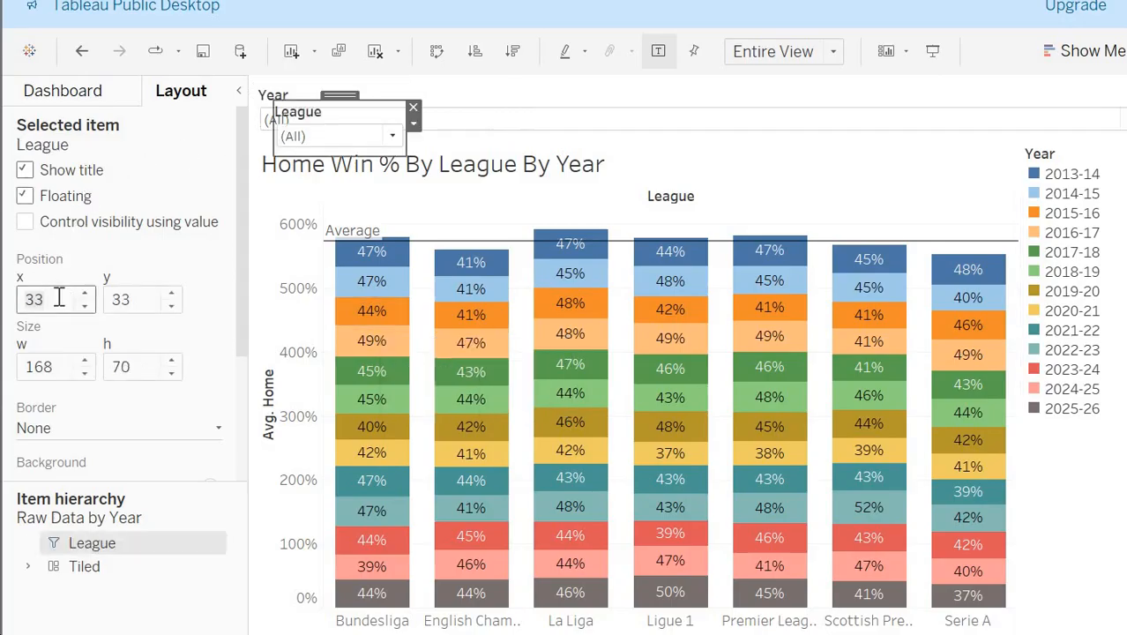
double_click(59, 298)
text(8)
key(Tab)
text(8)
key(Tab)
text(582)
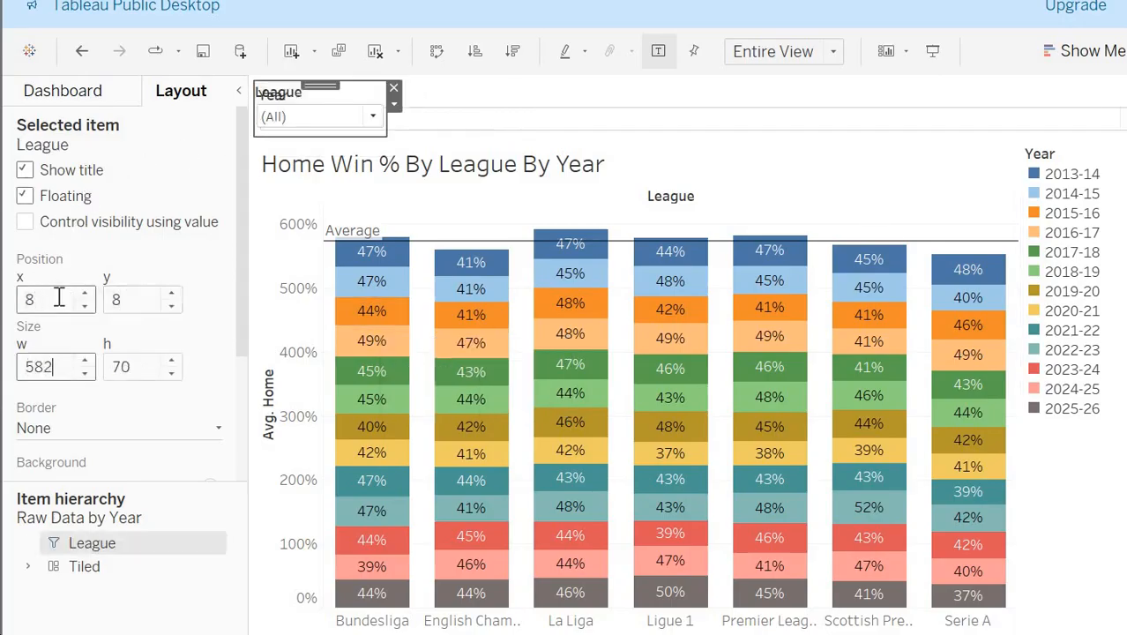
key(Tab)
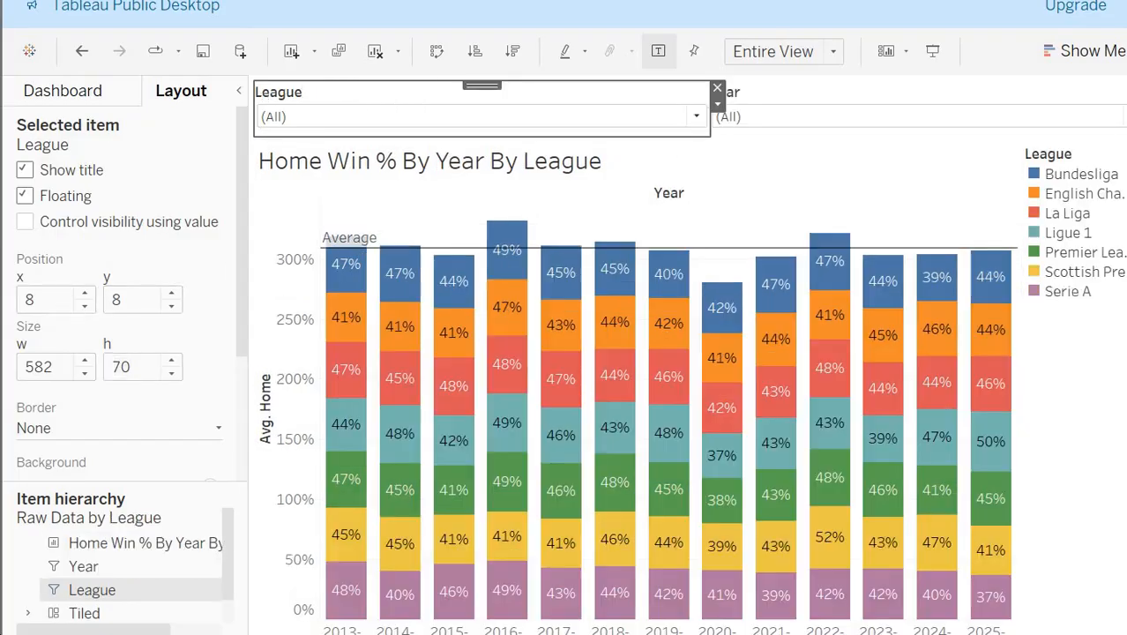
Step: Float the Year filter and set it to x 590, y 8 and width 559, matching the Raw Data by League dashboard
click(830, 105)
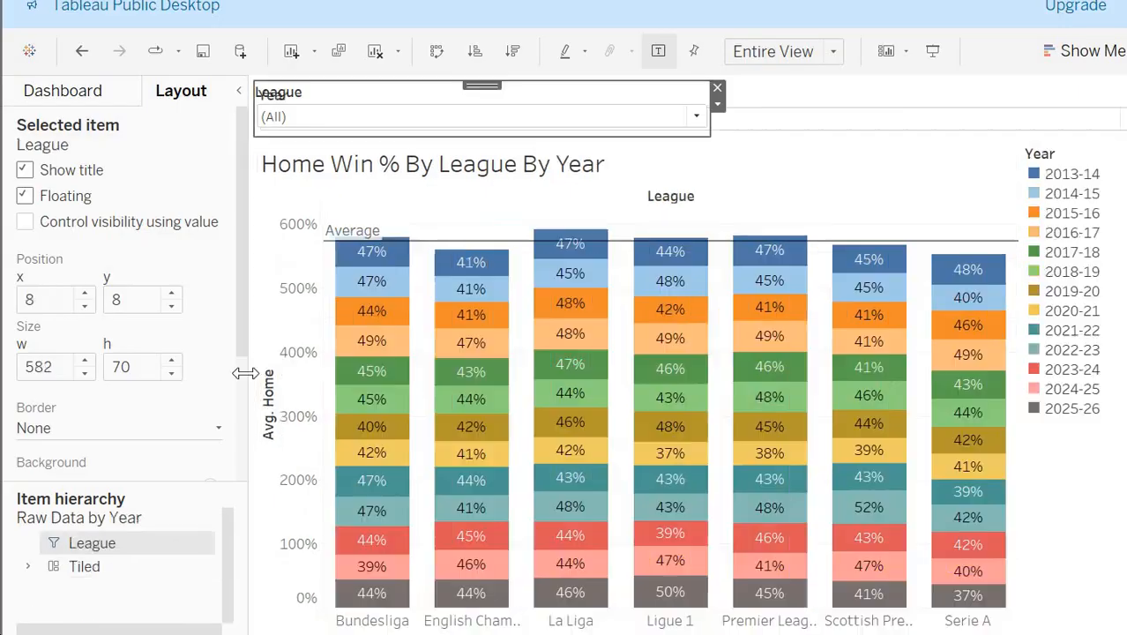
click(783, 99)
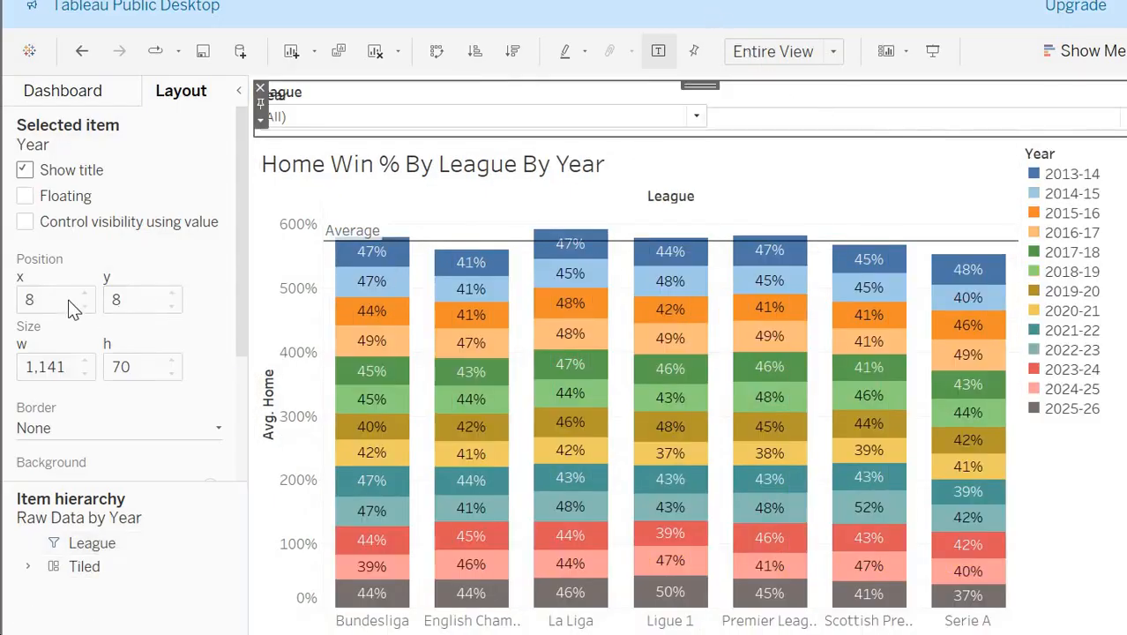
click(51, 196)
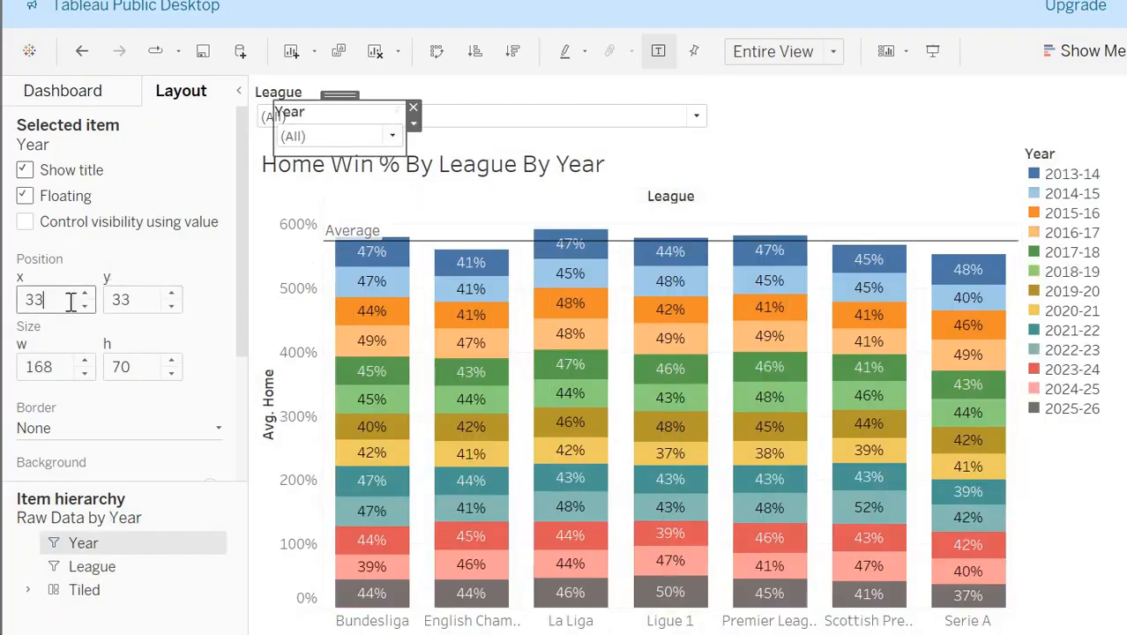
double_click(71, 301)
text(590)
key(Tab)
text(8)
key(Tab)
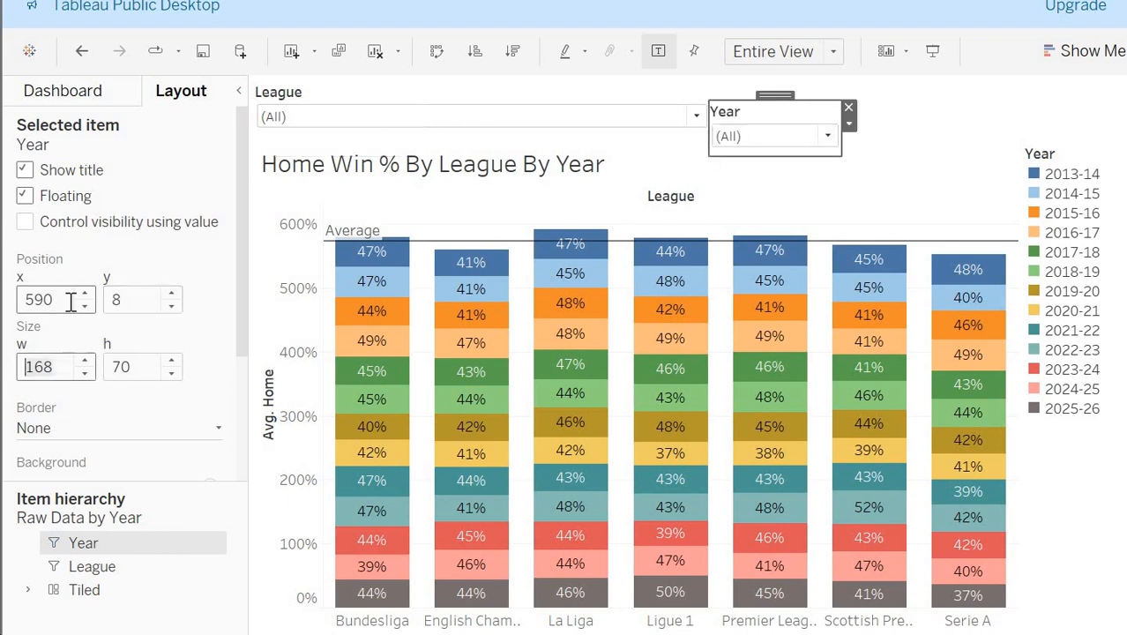
text(559)
key(Tab)
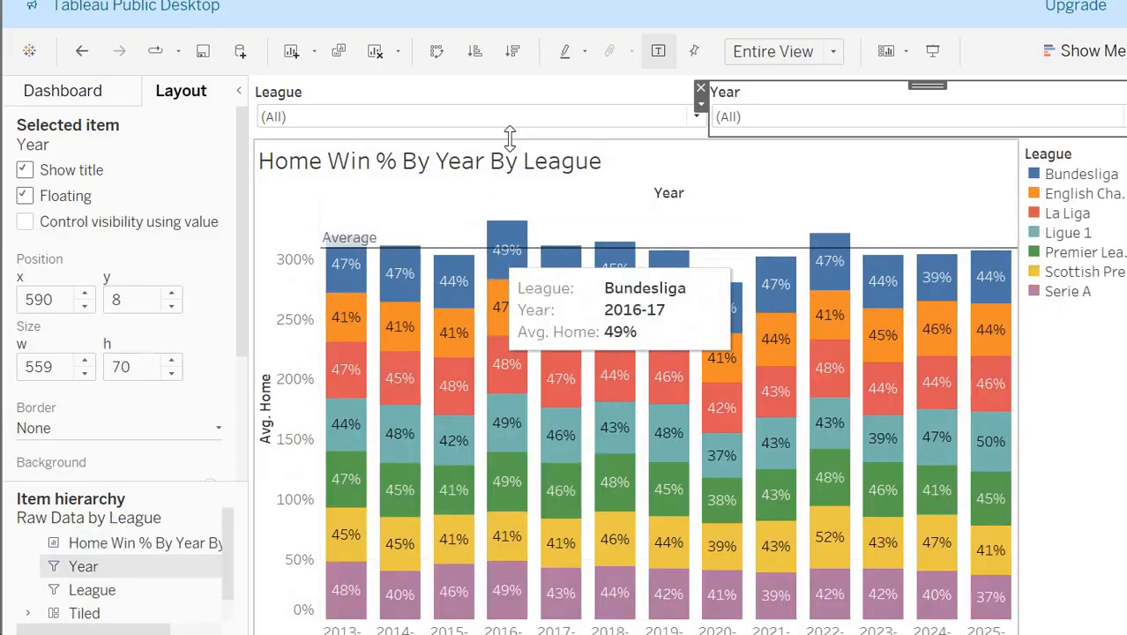
Step: Float the Home Win % By League By Year chart and position it at x 8, y 83
click(207, 543)
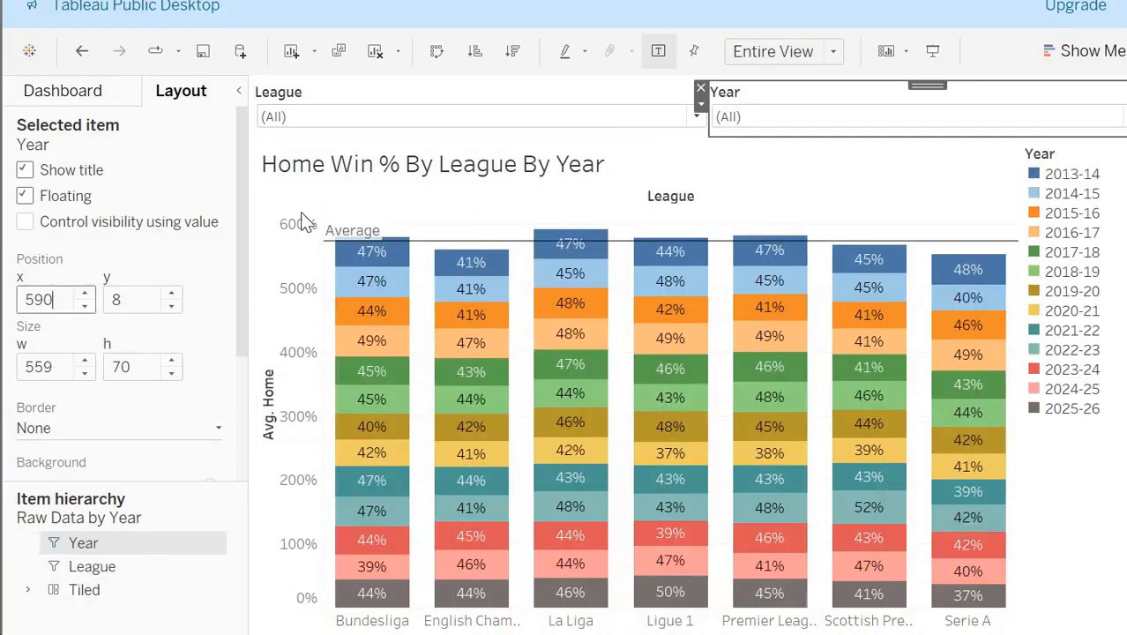
click(310, 189)
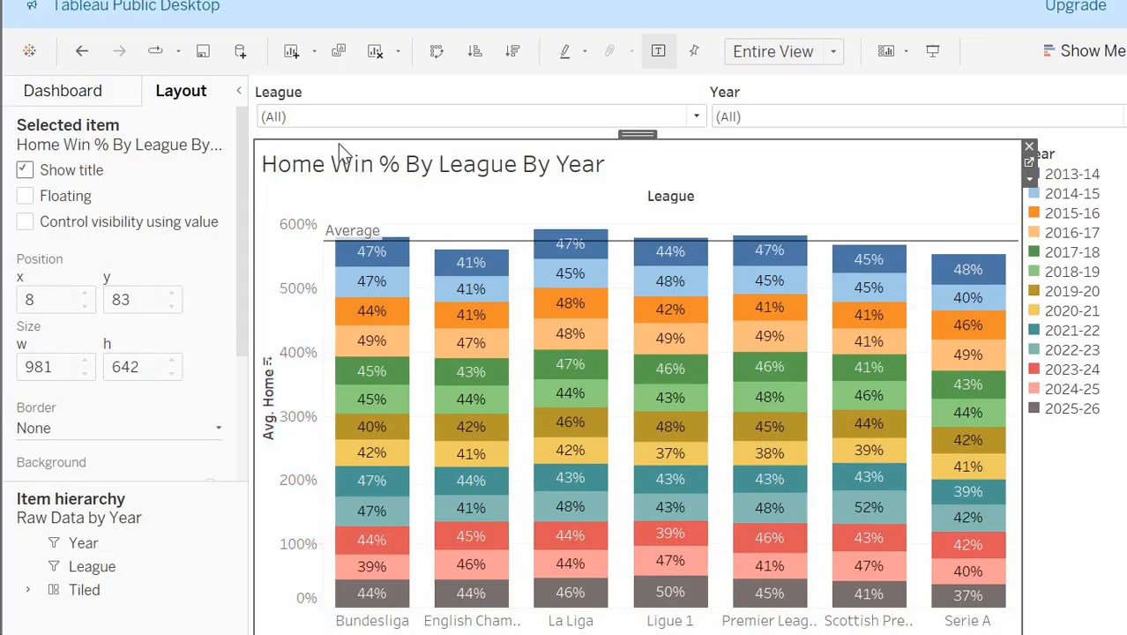
click(28, 196)
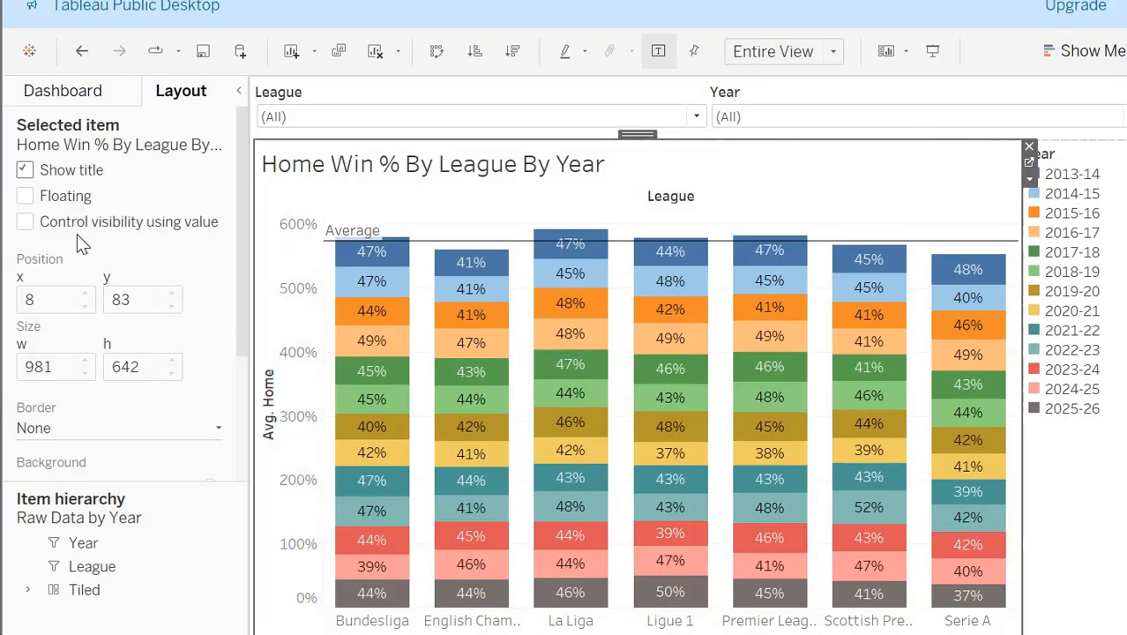
double_click(68, 301)
text(8)
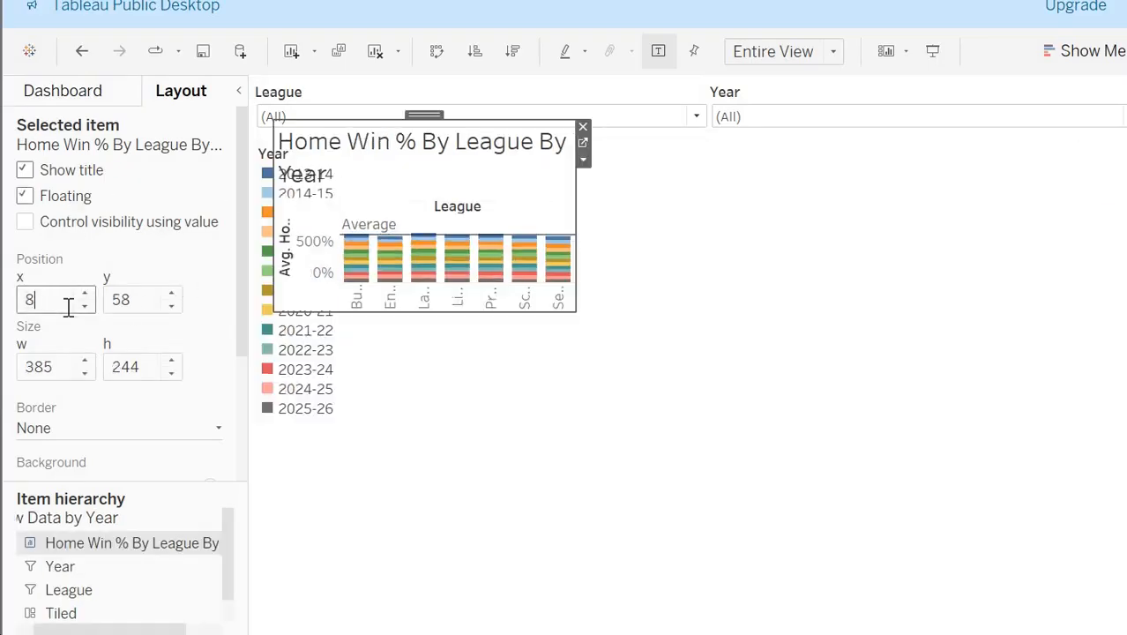
key(Tab)
text(83)
key(Tab)
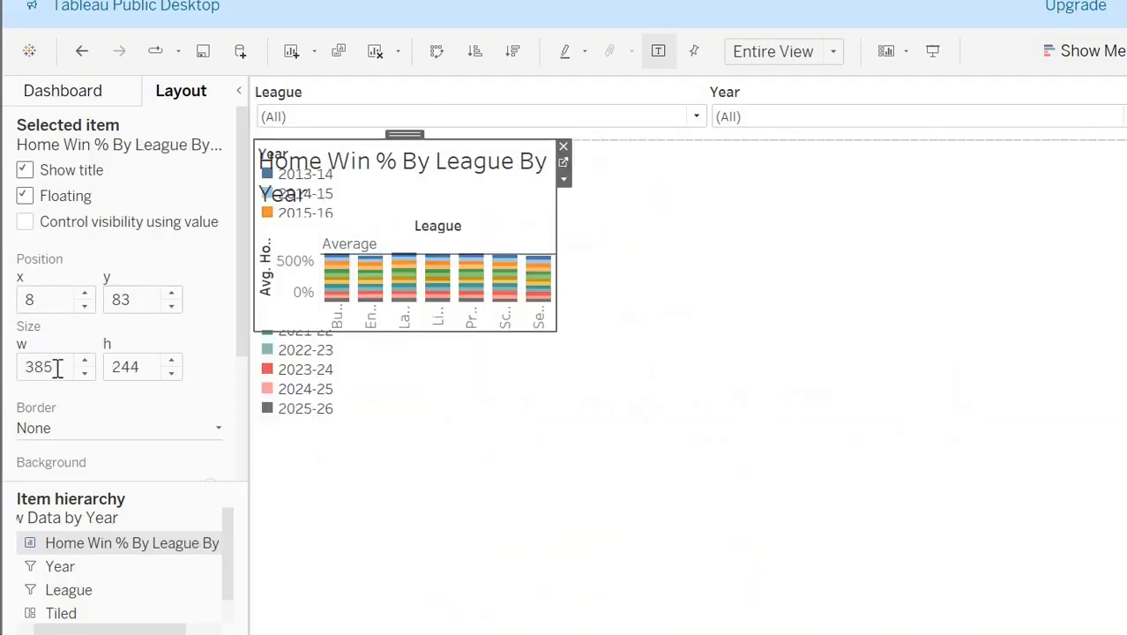
Step: Resize the floating Home Win % By League By Year chart to width 976 and height 642
click(57, 369)
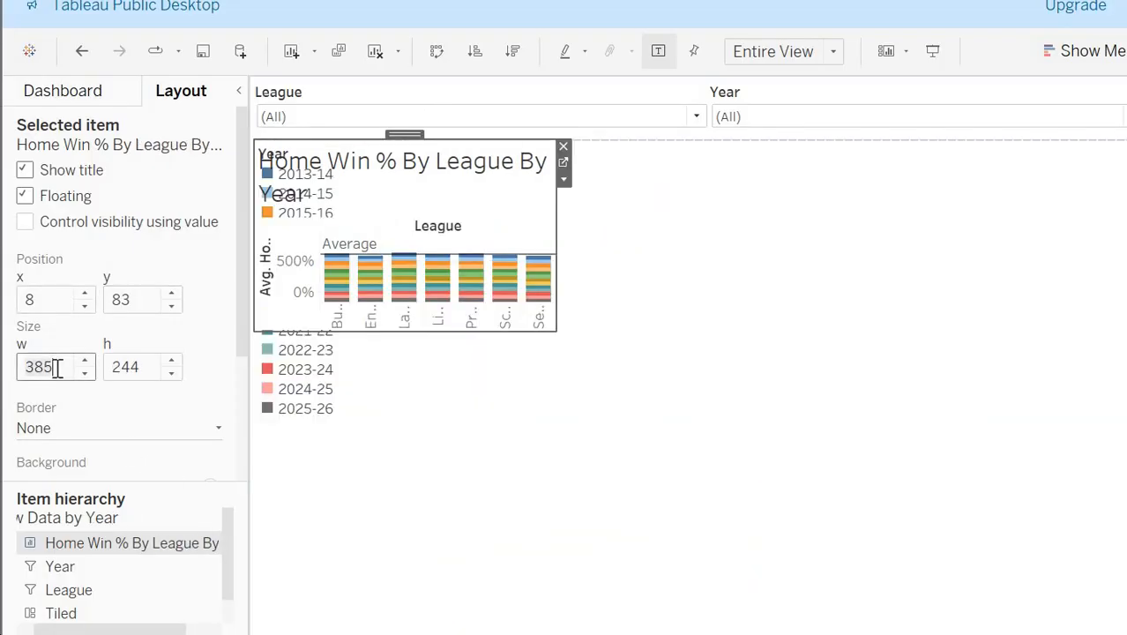
text(976)
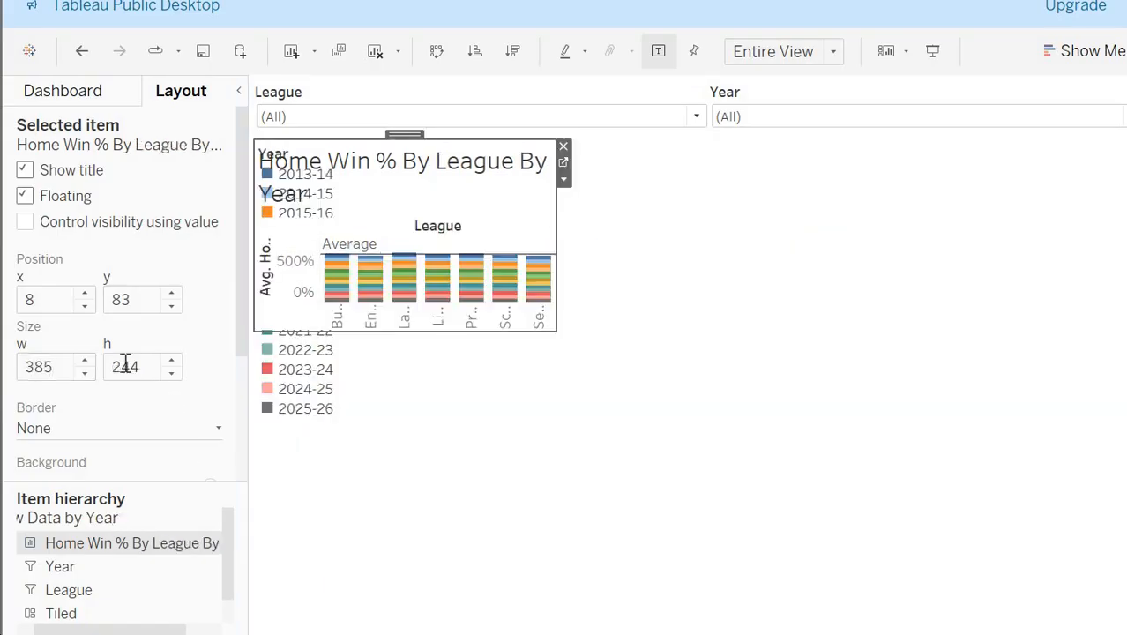
click(124, 367)
text(642)
key(Return)
click(28, 368)
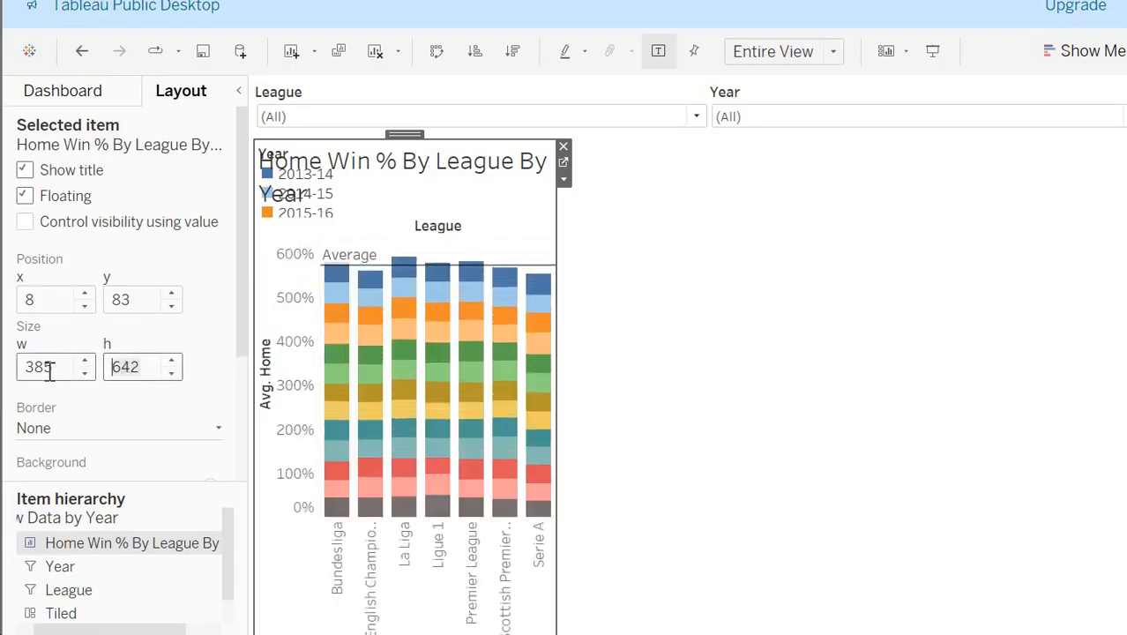
key(ctrl+a)
text(976)
key(Return)
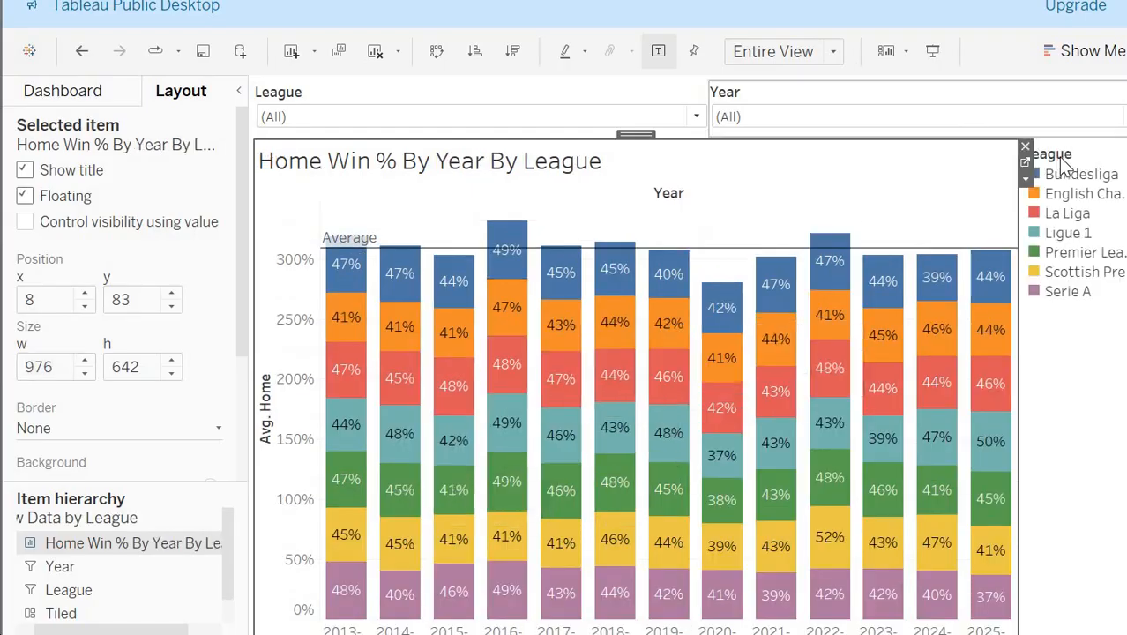
Step: Float the Year colour legend and set its x position to 989, matching the League legend on the other dashboard
click(1065, 161)
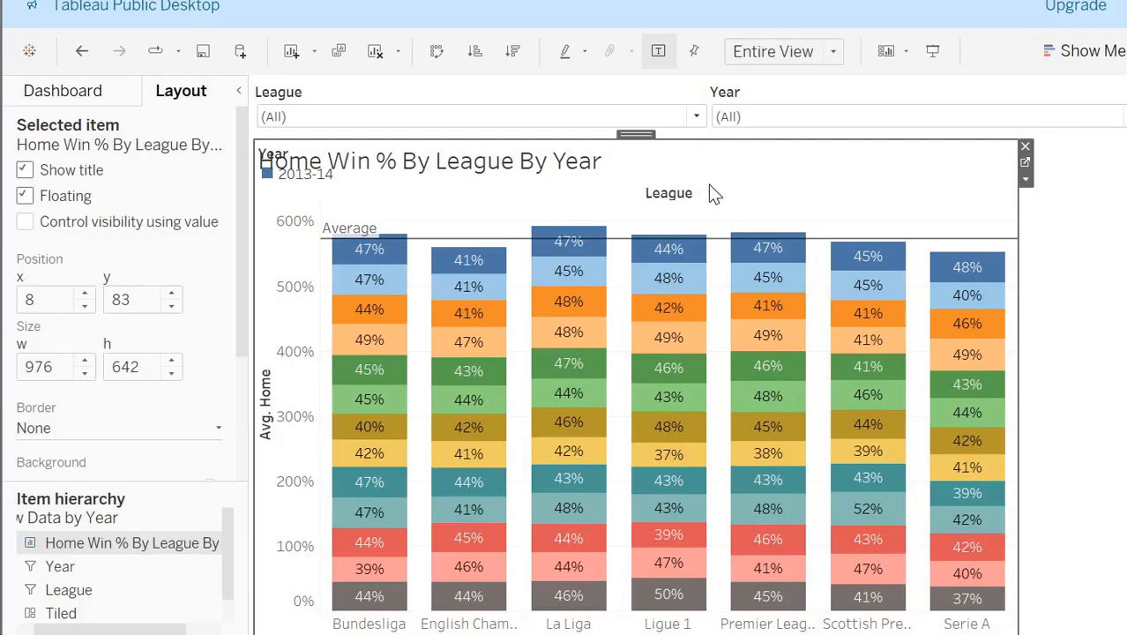
click(1089, 239)
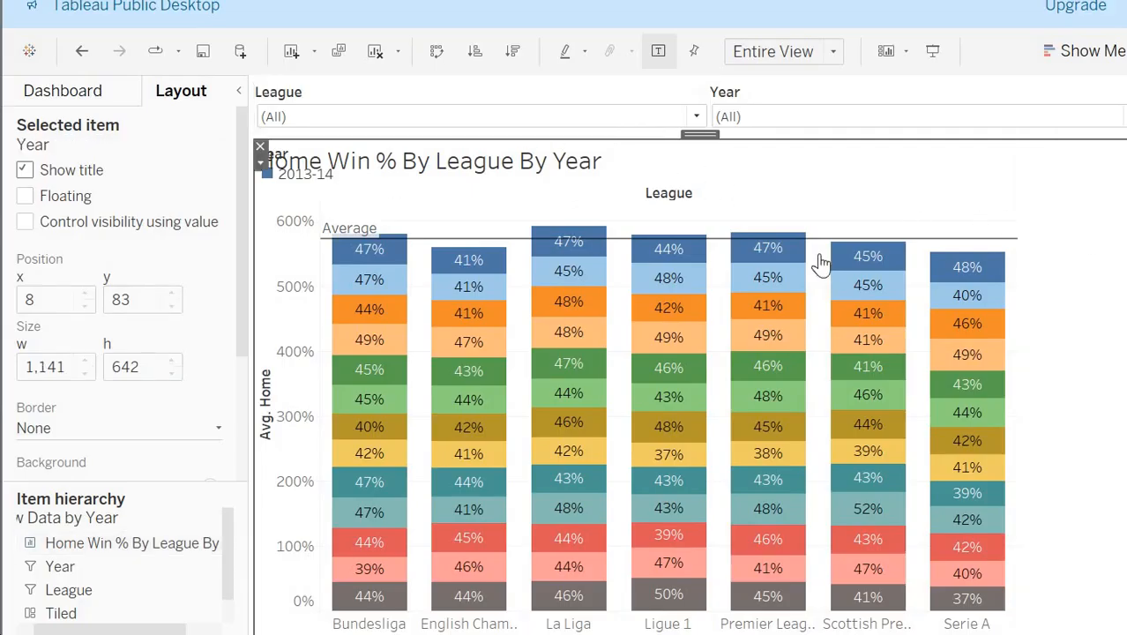
click(42, 199)
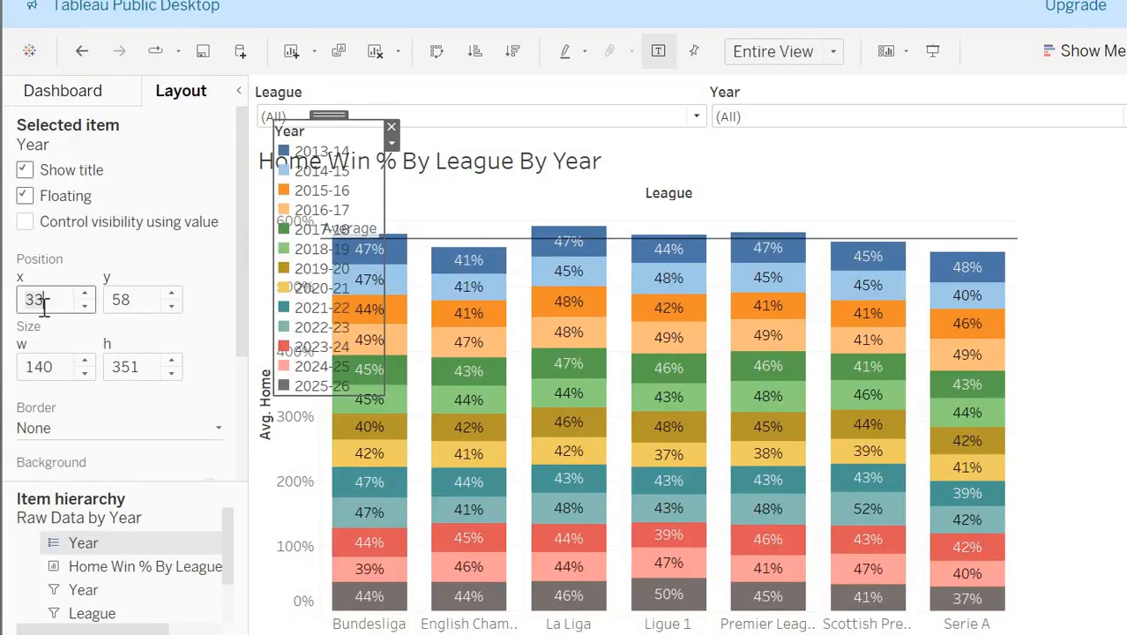
key(BackSpace)
key(BackSpace)
text(989)
key(Return)
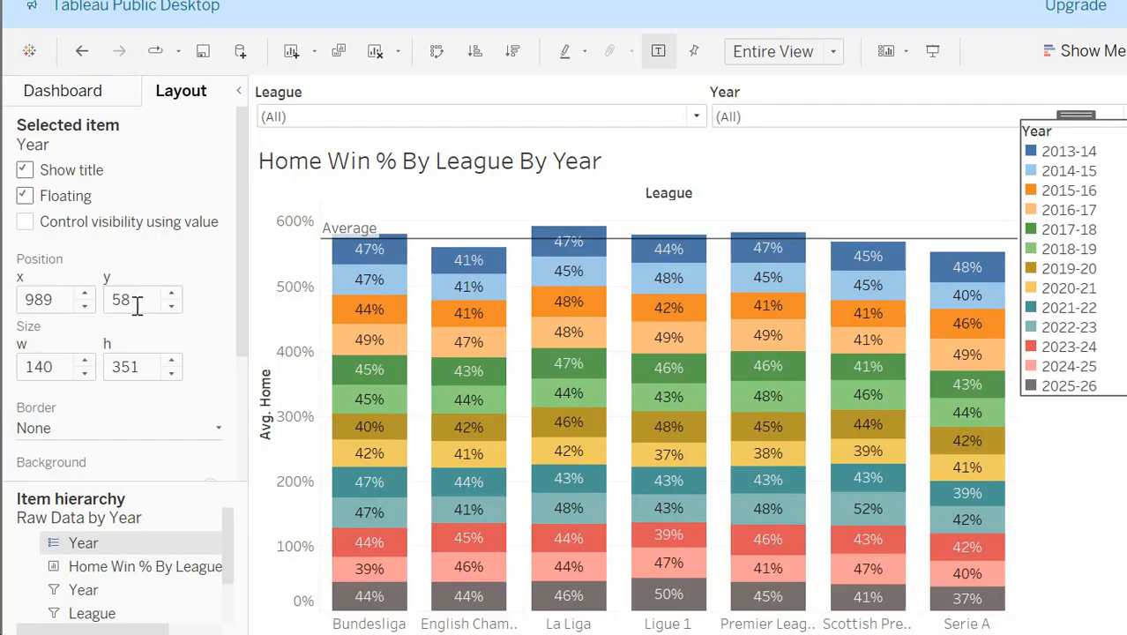
Step: Set the Year colour legend's y position to 83, its width to 160 and its height to 610
click(137, 305)
key(BackSpace)
key(BackSpace)
text(83)
key(Tab)
text(16)
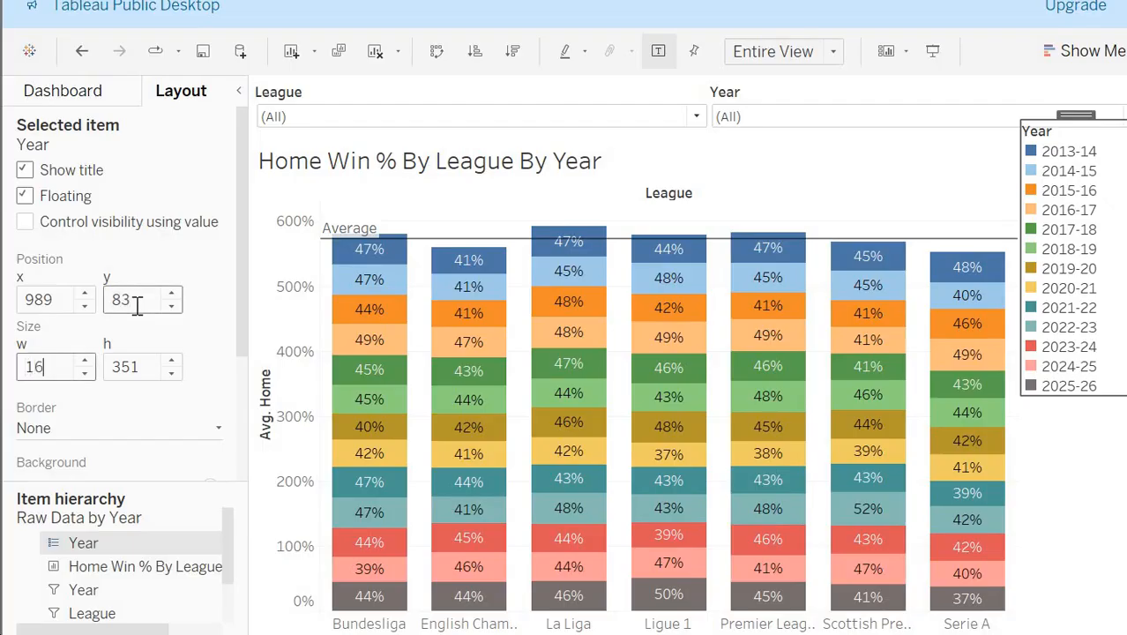
text(0)
key(Tab)
text(610)
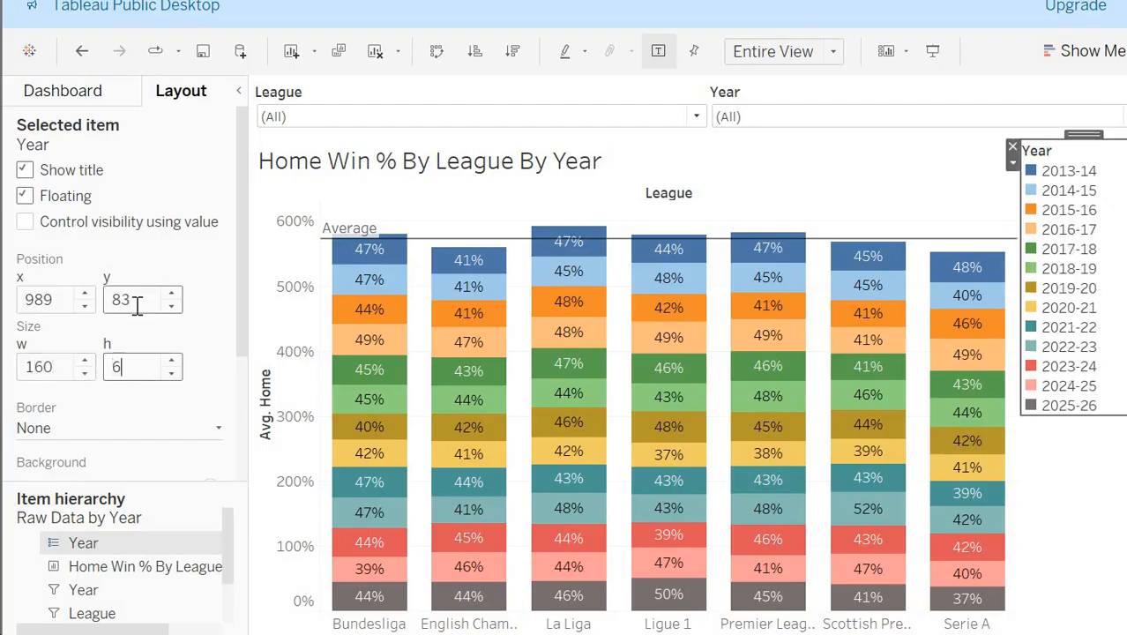
click(181, 407)
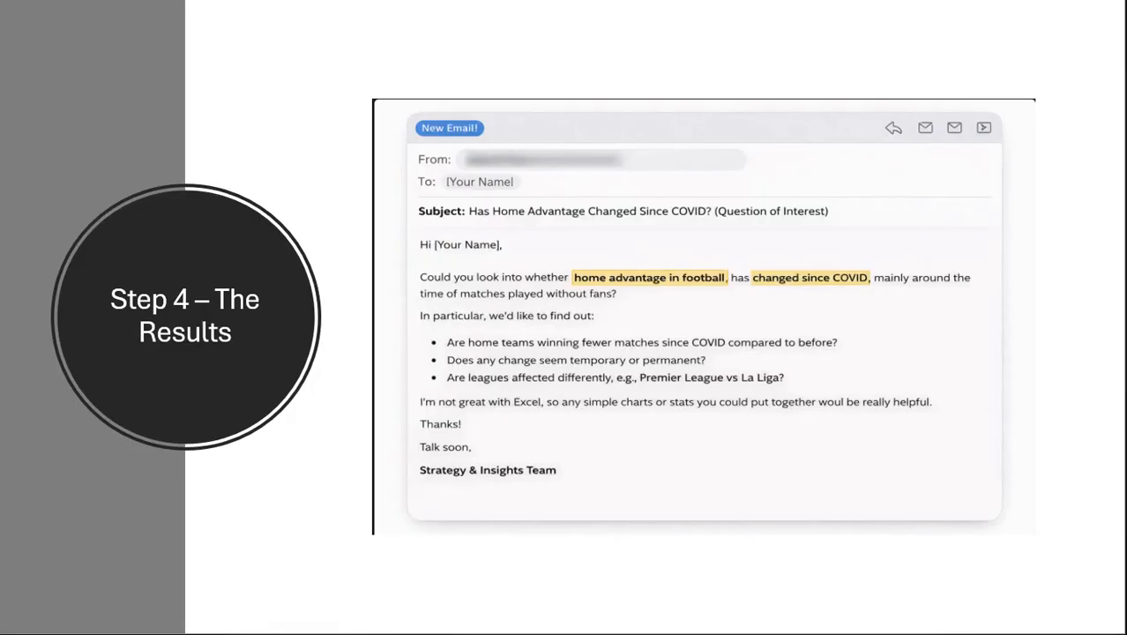
Step: Return to Tableau and compare the layouts of the Raw Data, Raw Data by League, Raw Data by Year, Covid vs Pre and Covid vs Post dashboards
key(alt+Tab)
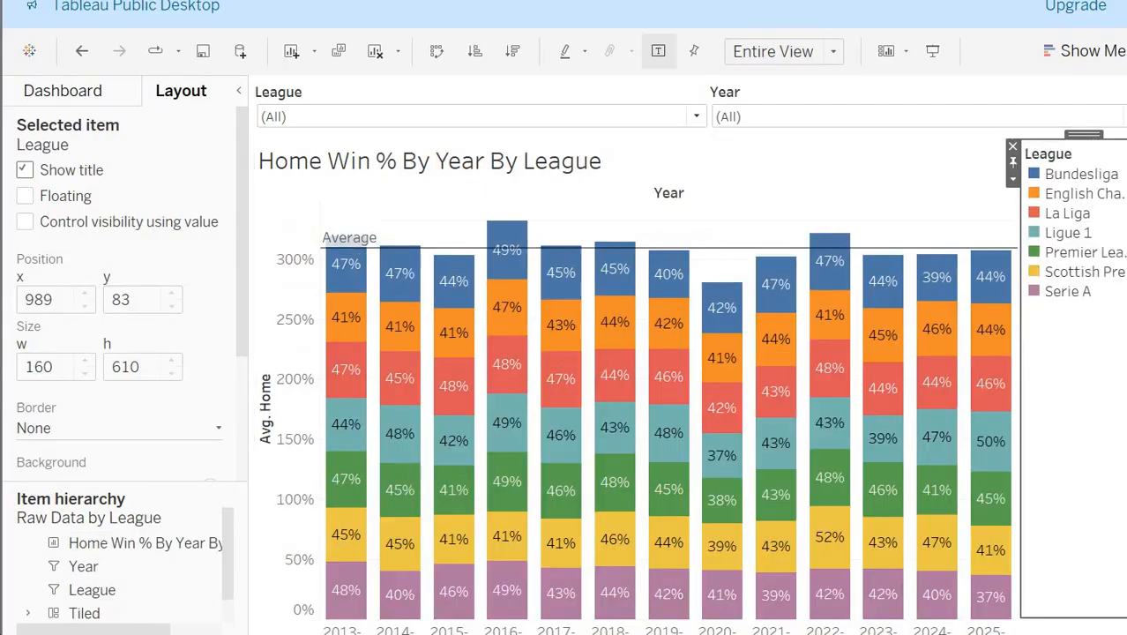
right_click(437, 634)
click(528, 551)
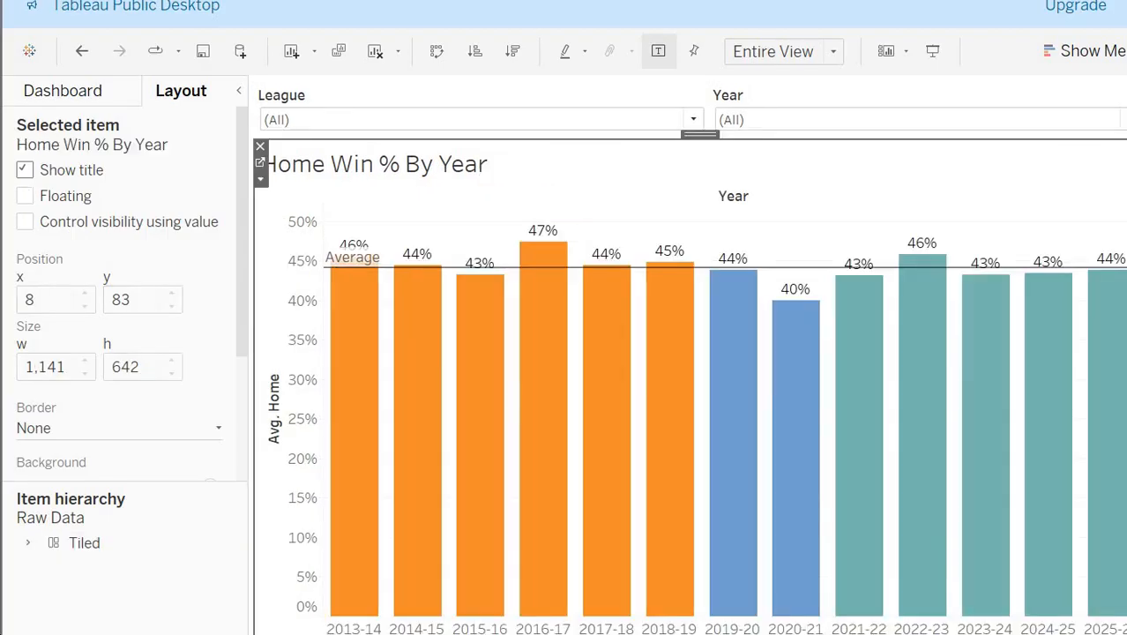
click(366, 633)
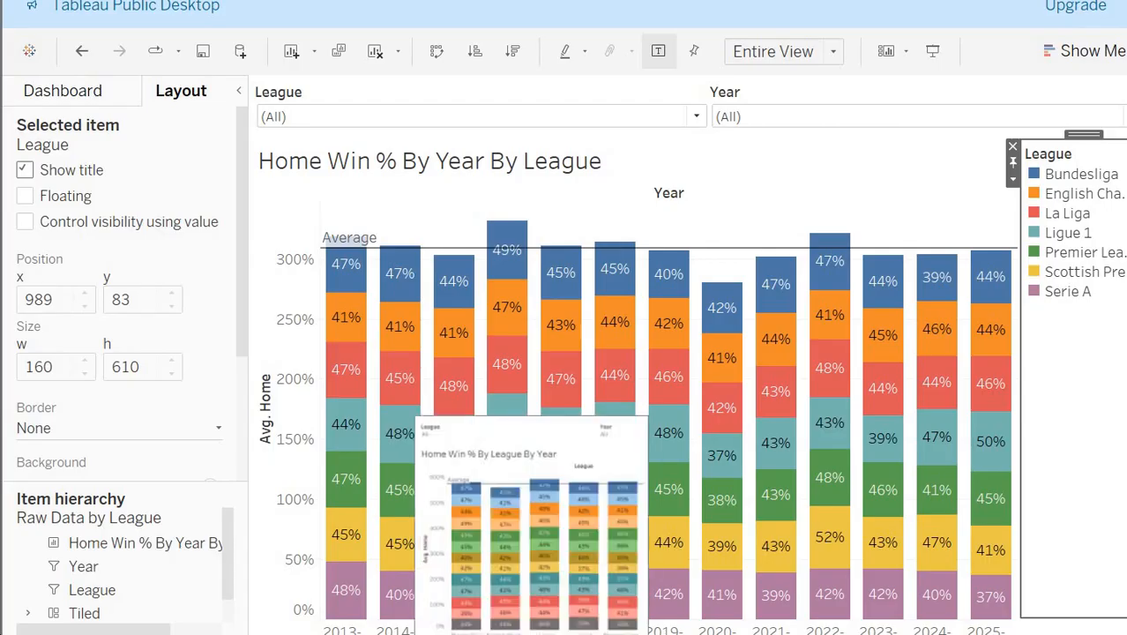
click(512, 631)
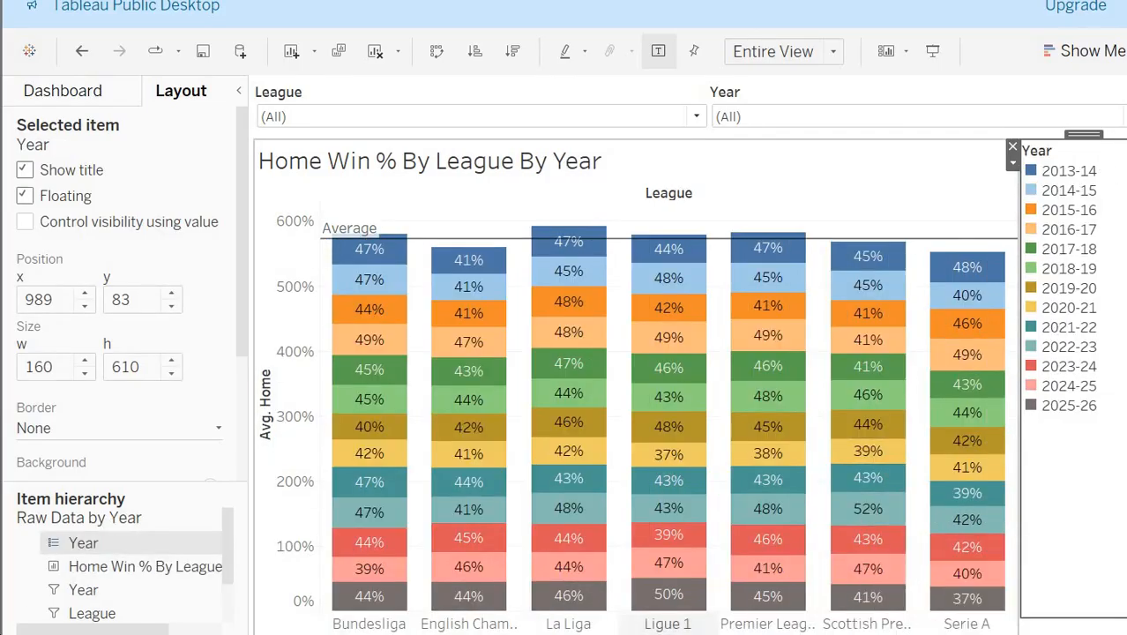
click(706, 632)
click(785, 631)
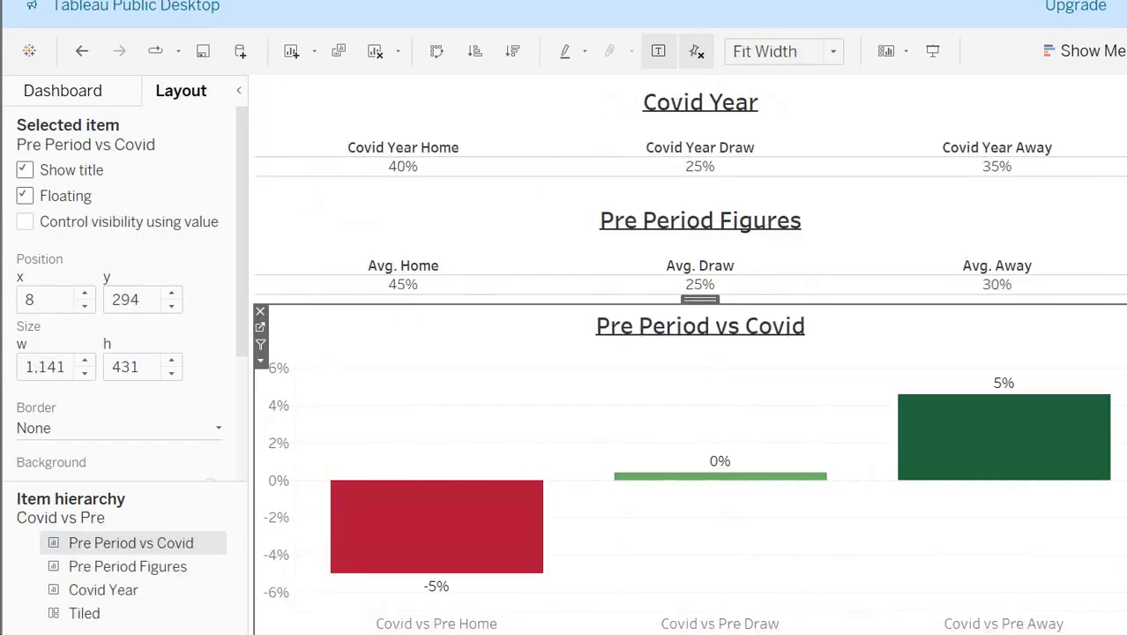
click(868, 631)
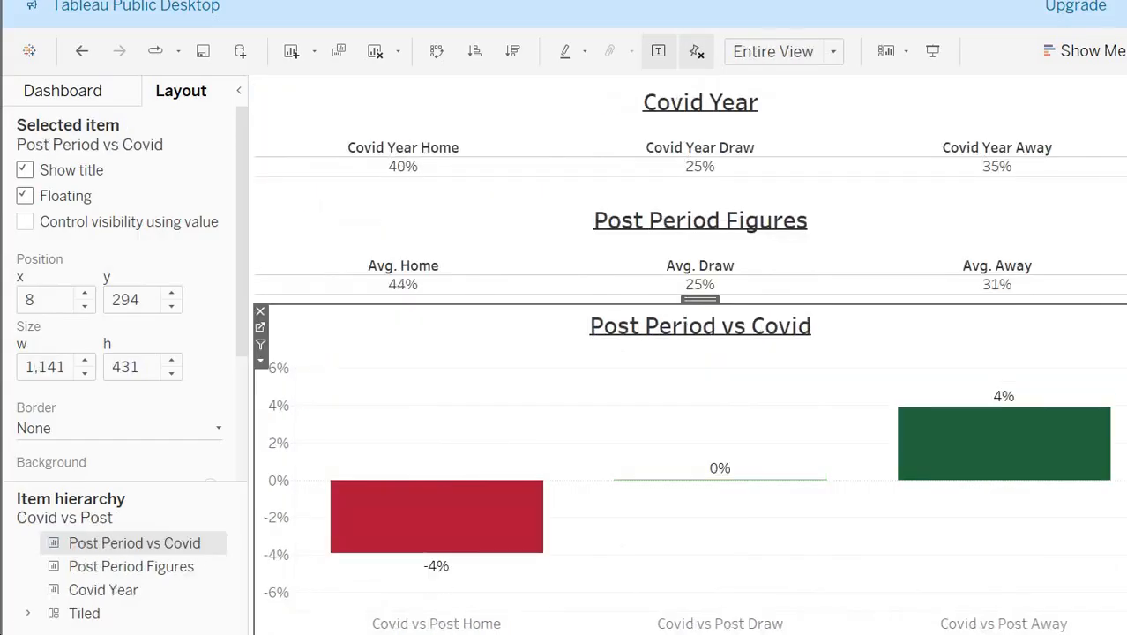
click(948, 632)
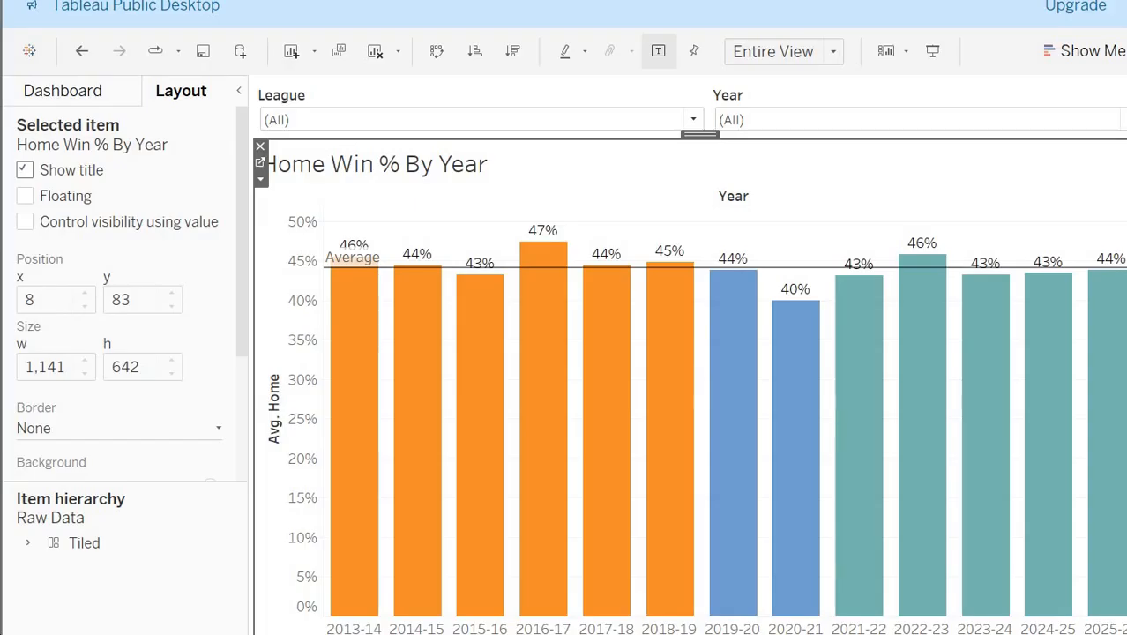